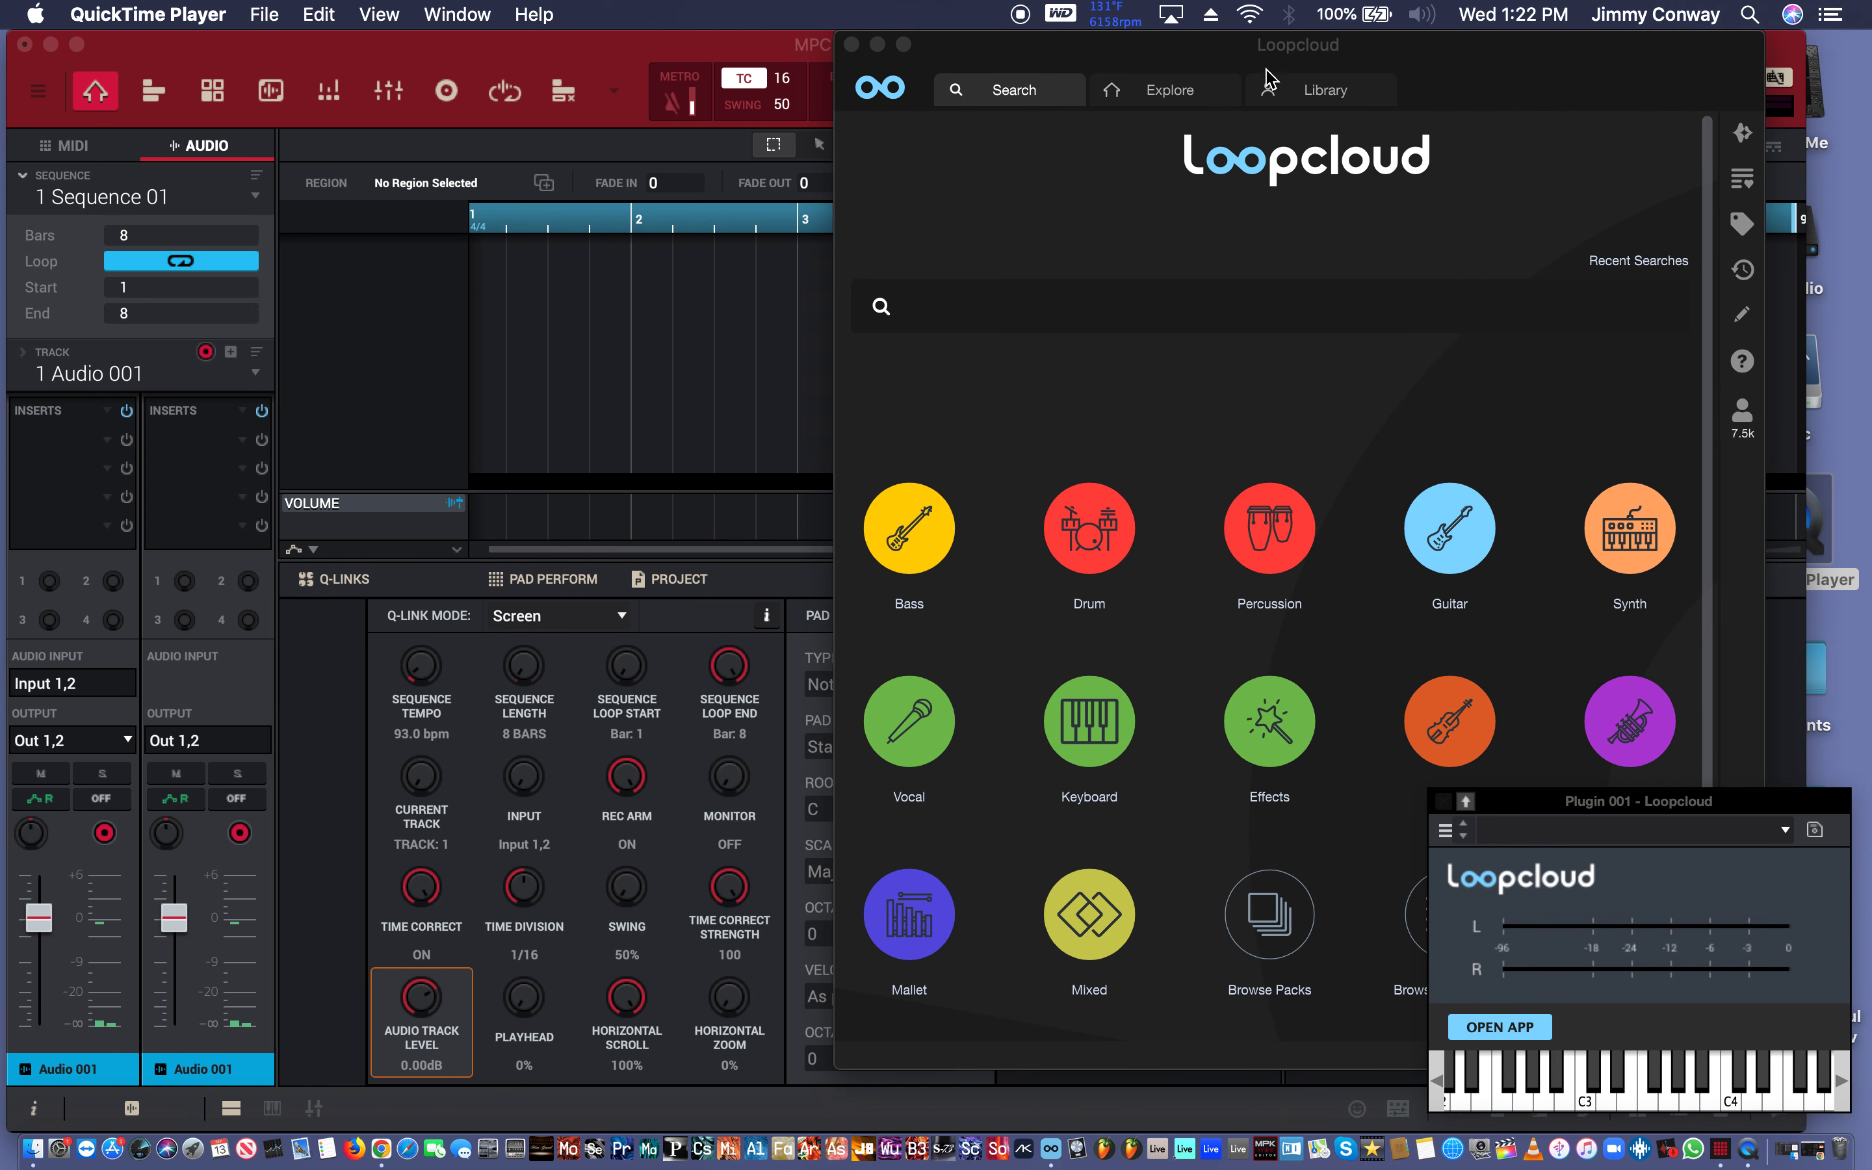
Search Loopcloud for sounds with the Hi Hat instrument tag.
{"action": "left_click_drag", "start_coordinate": [1269, 46], "coordinate": [1535, 49]}
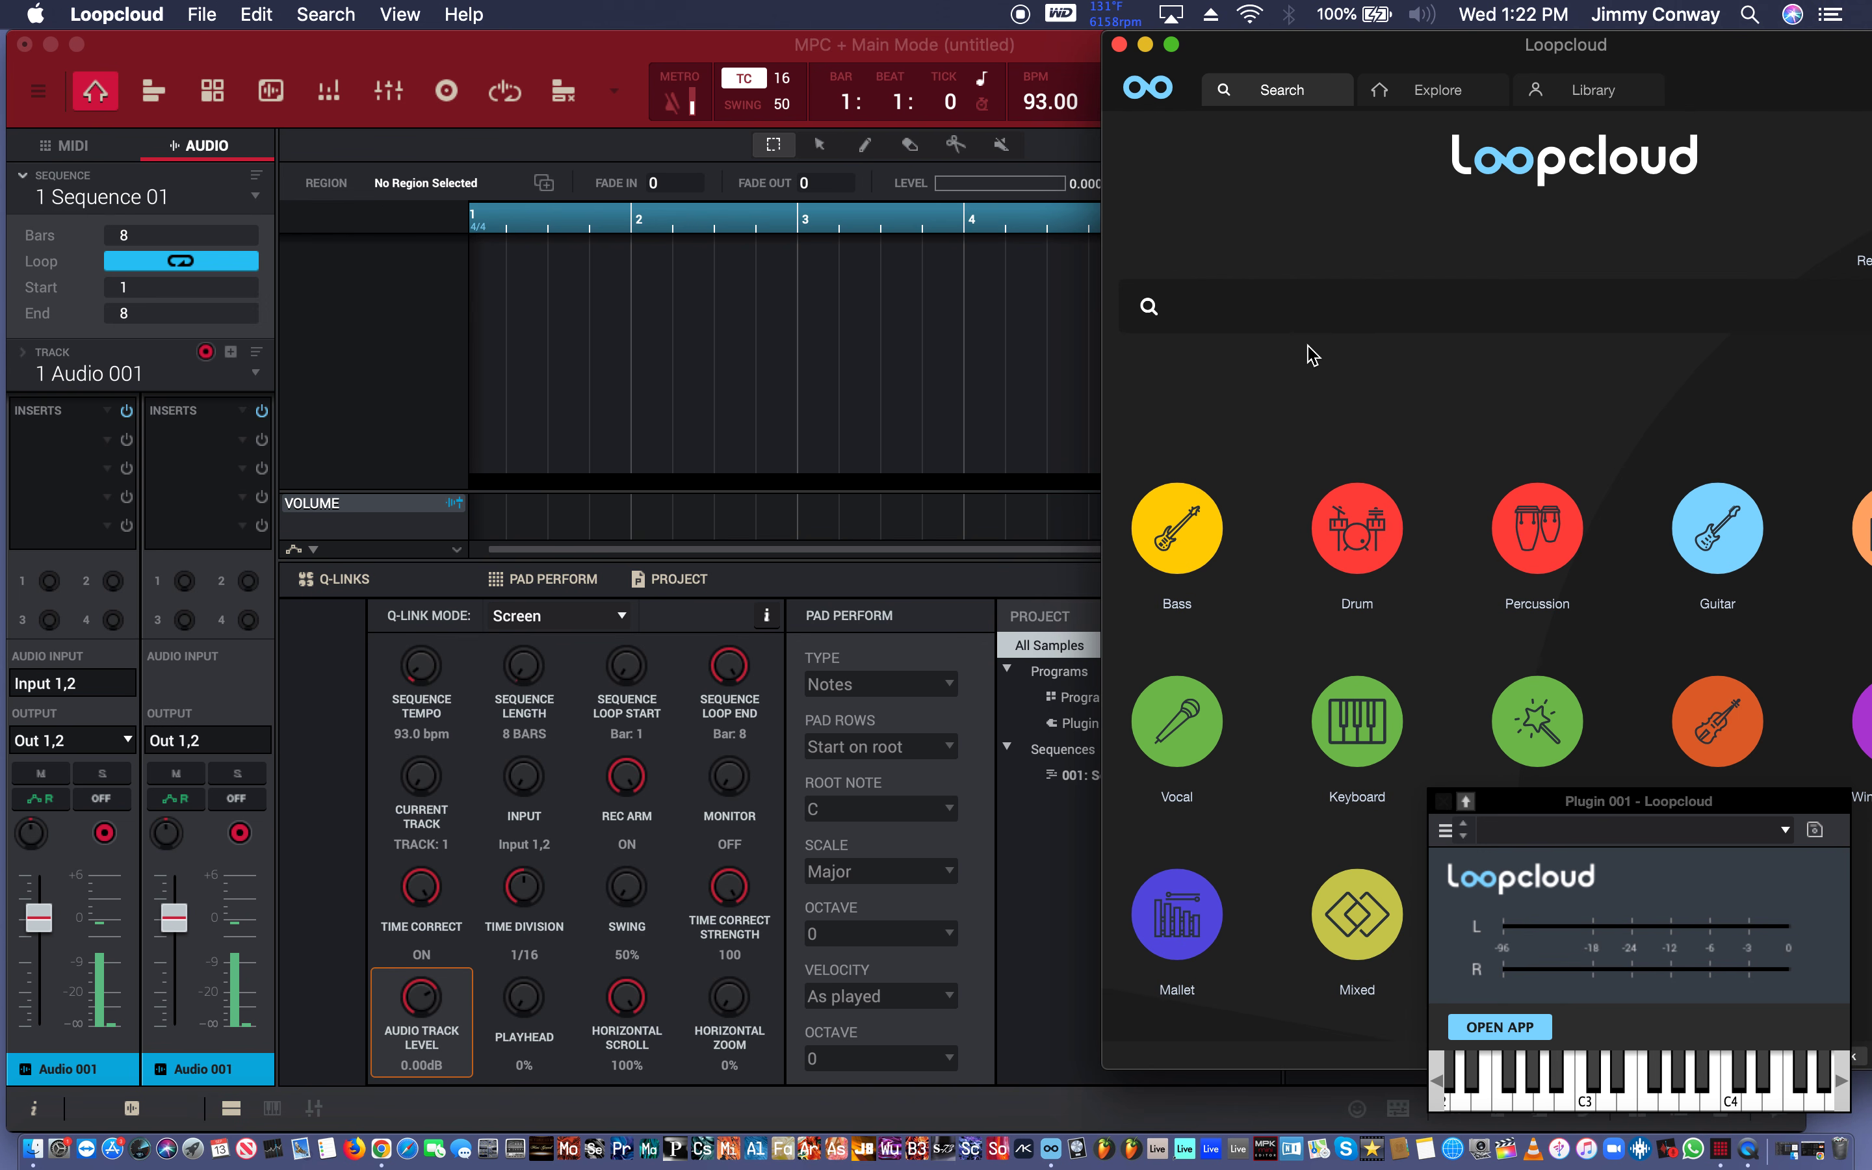
{"action": "left_click", "coordinate": [1258, 297]}
{"action": "left_click", "coordinate": [1254, 296]}
{"action": "type", "text": "hi"}
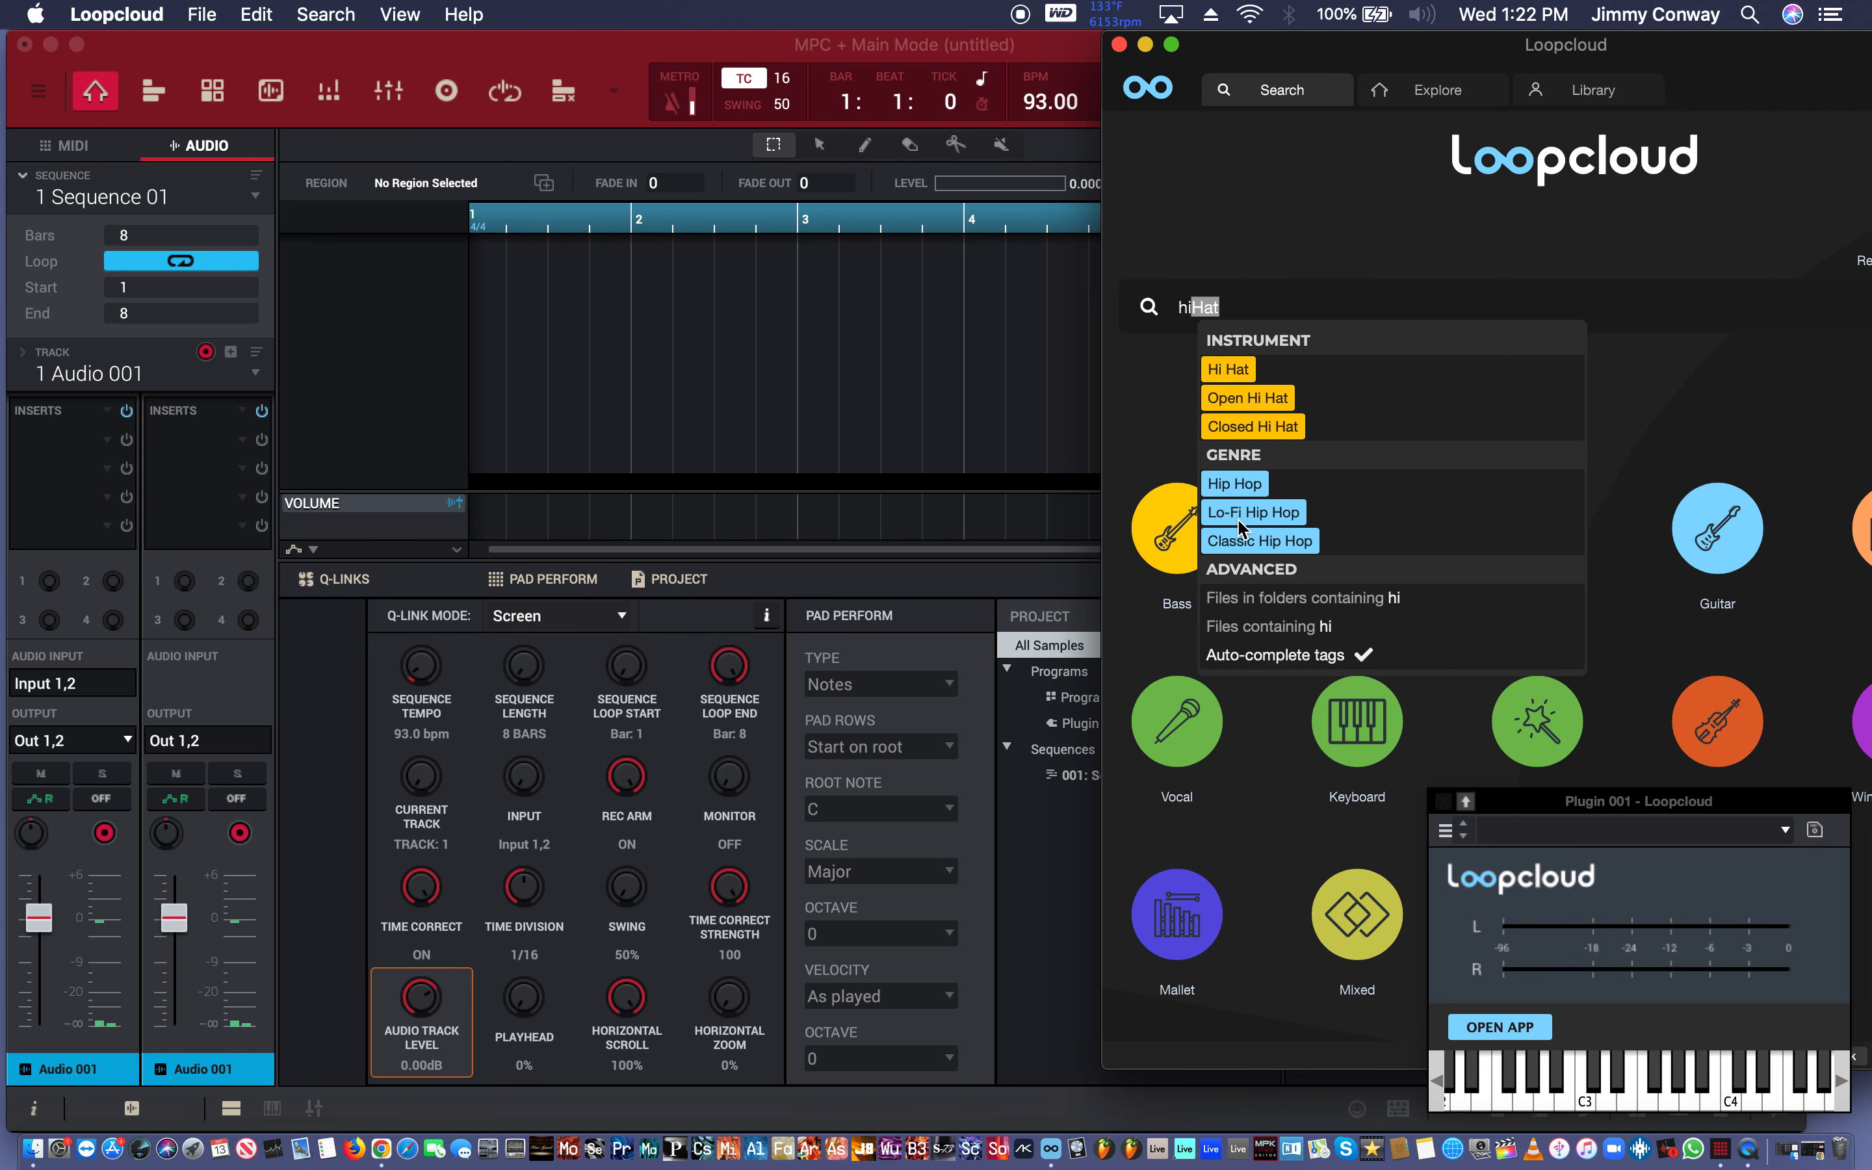
{"action": "left_click", "coordinate": [1230, 370]}
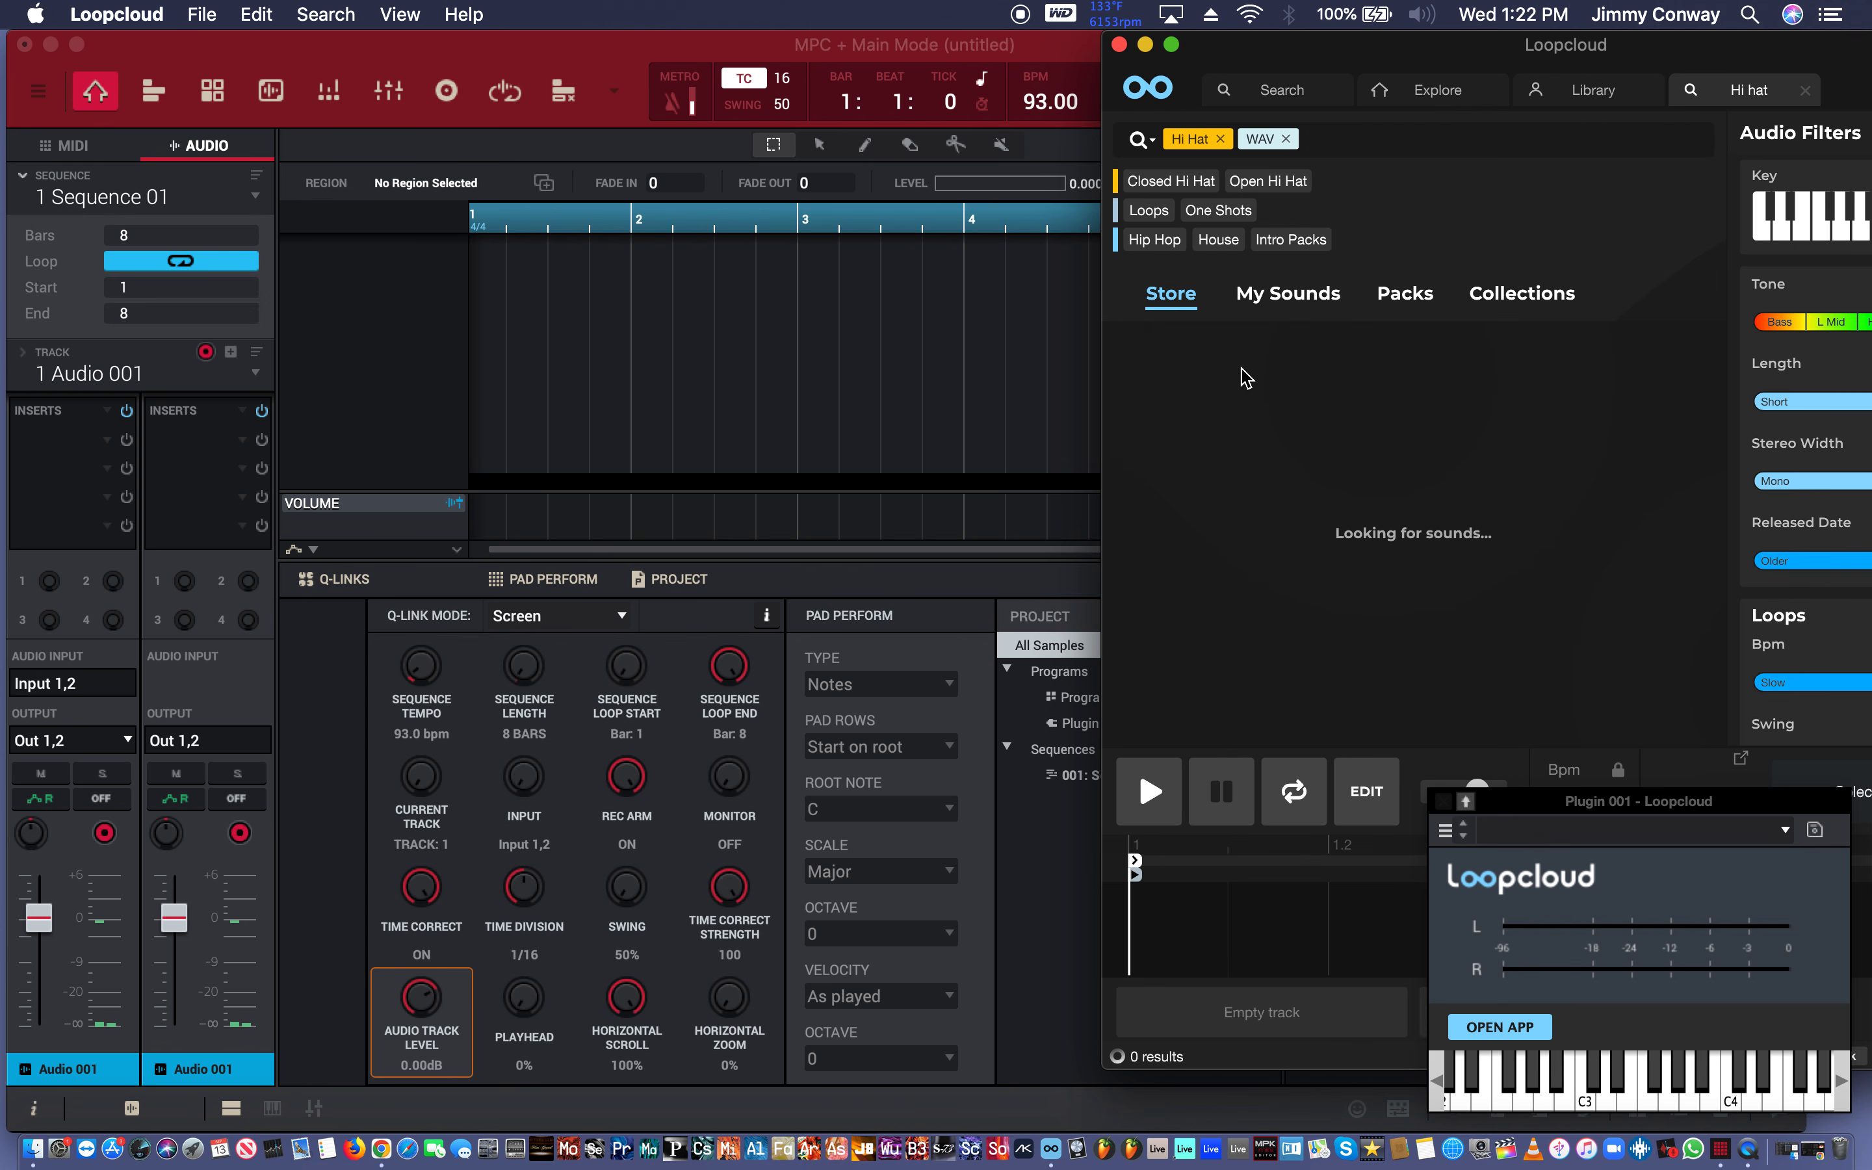
Narrow the hi-hat results to the Classic Hip Hop genre and to Loops only.
{"action": "left_click", "coordinate": [1172, 218]}
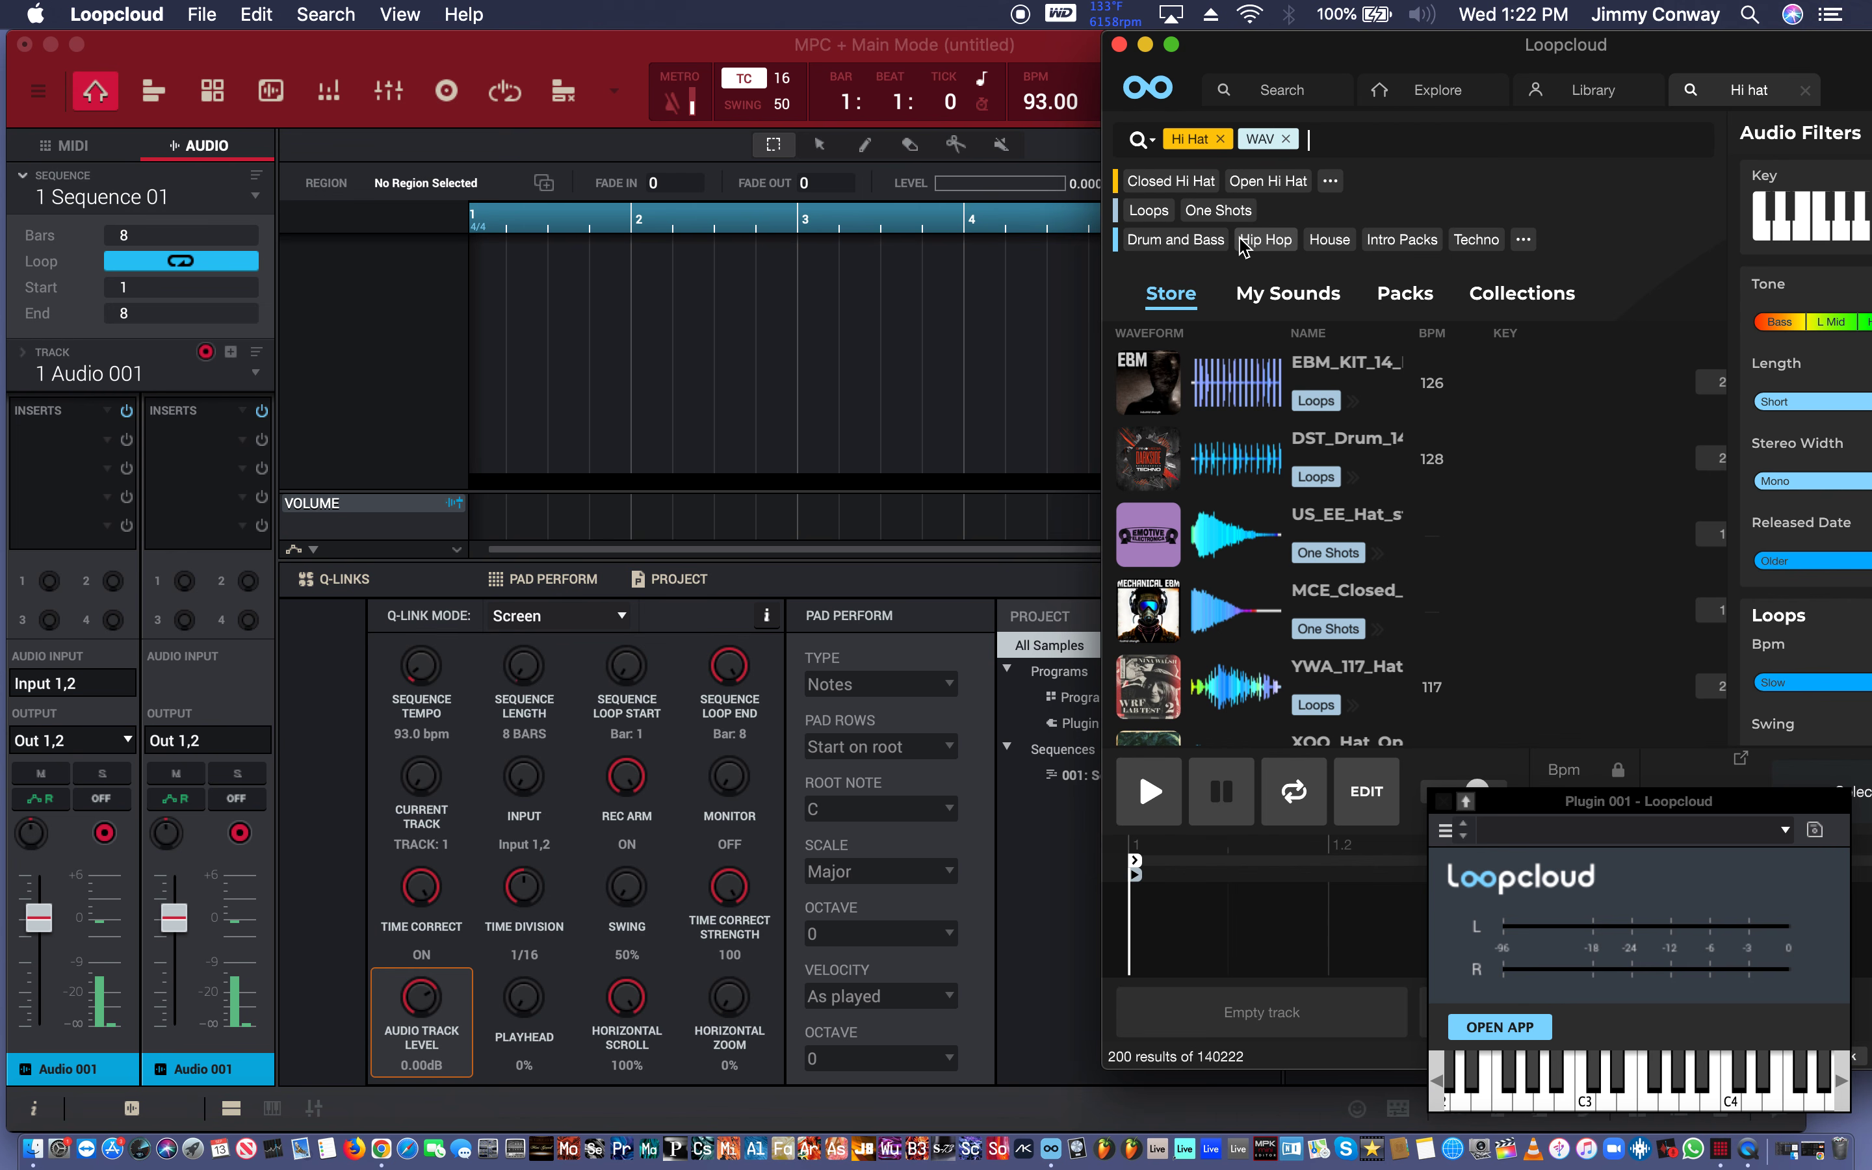
{"action": "left_click", "coordinate": [1265, 240]}
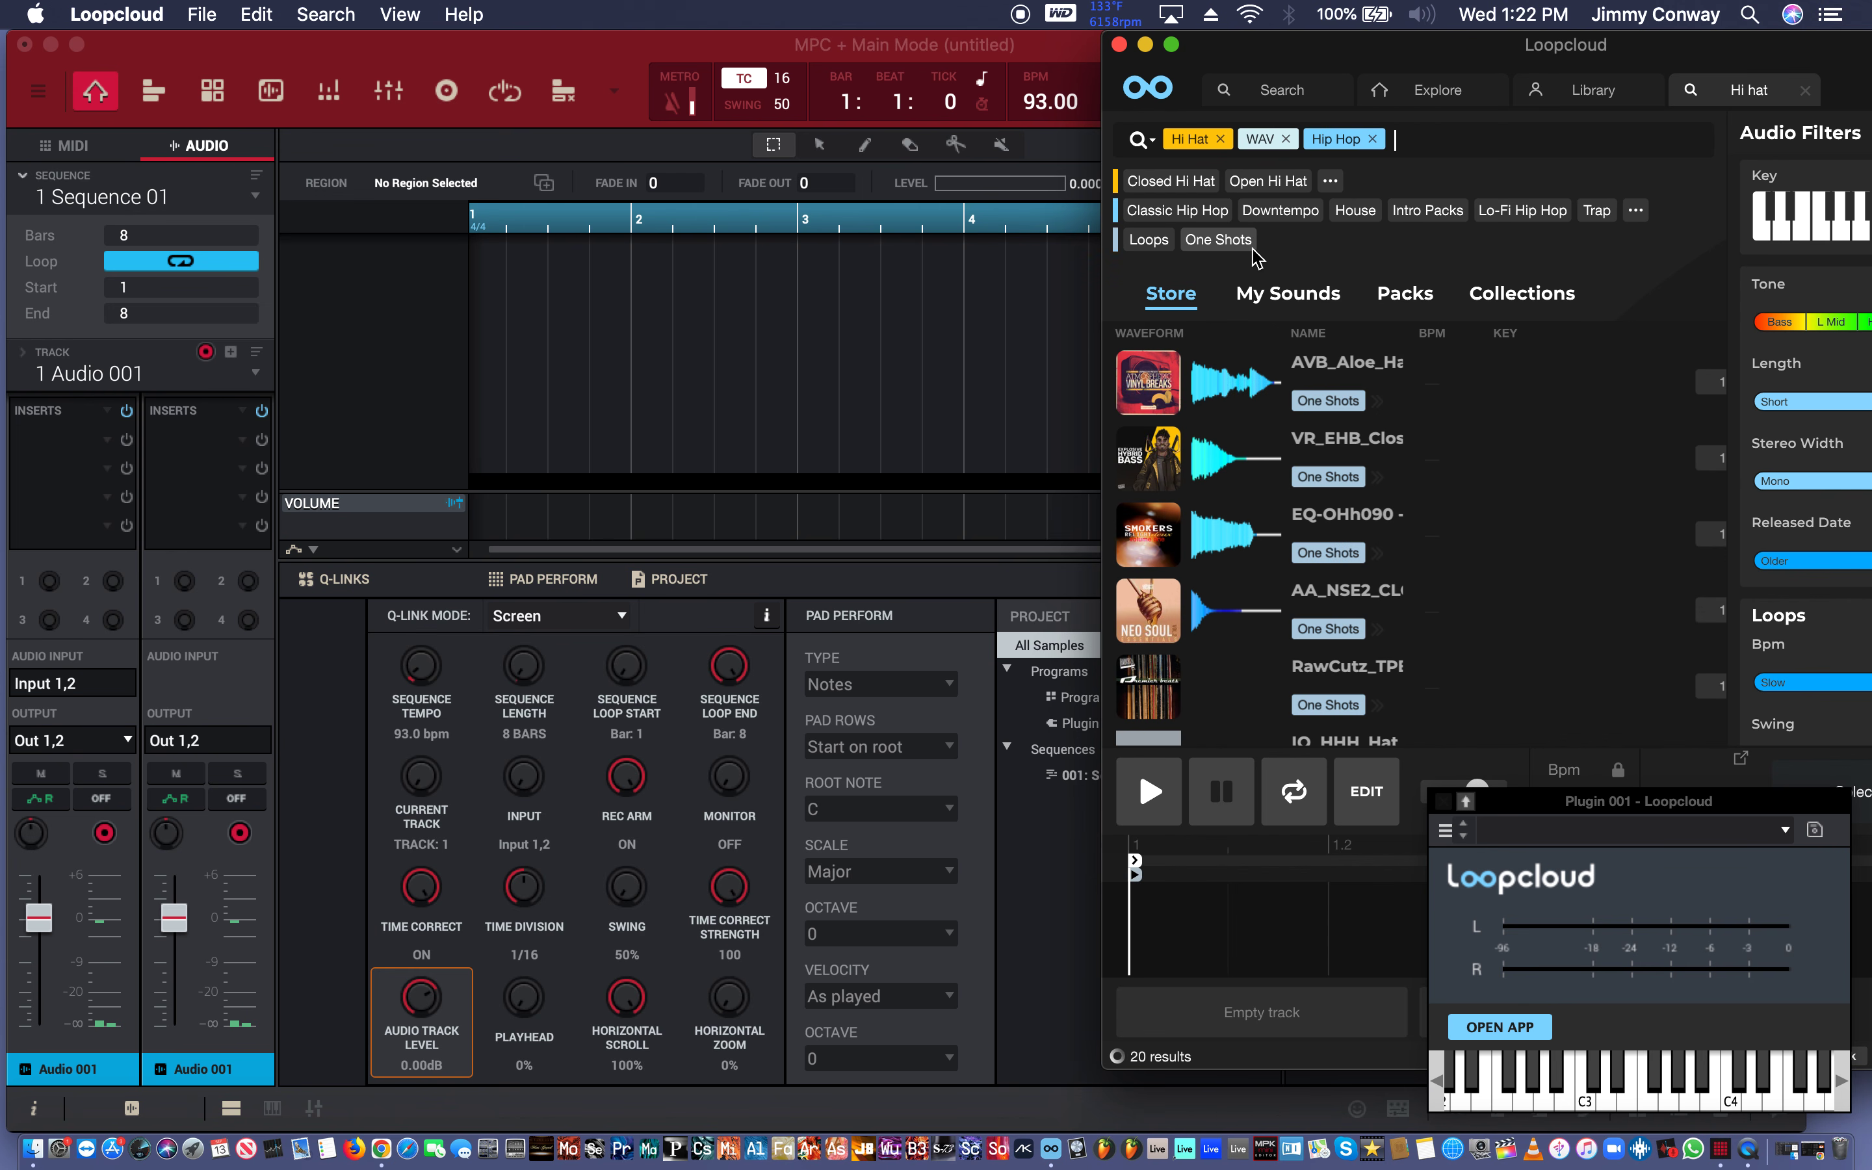
{"action": "left_click", "coordinate": [1156, 239]}
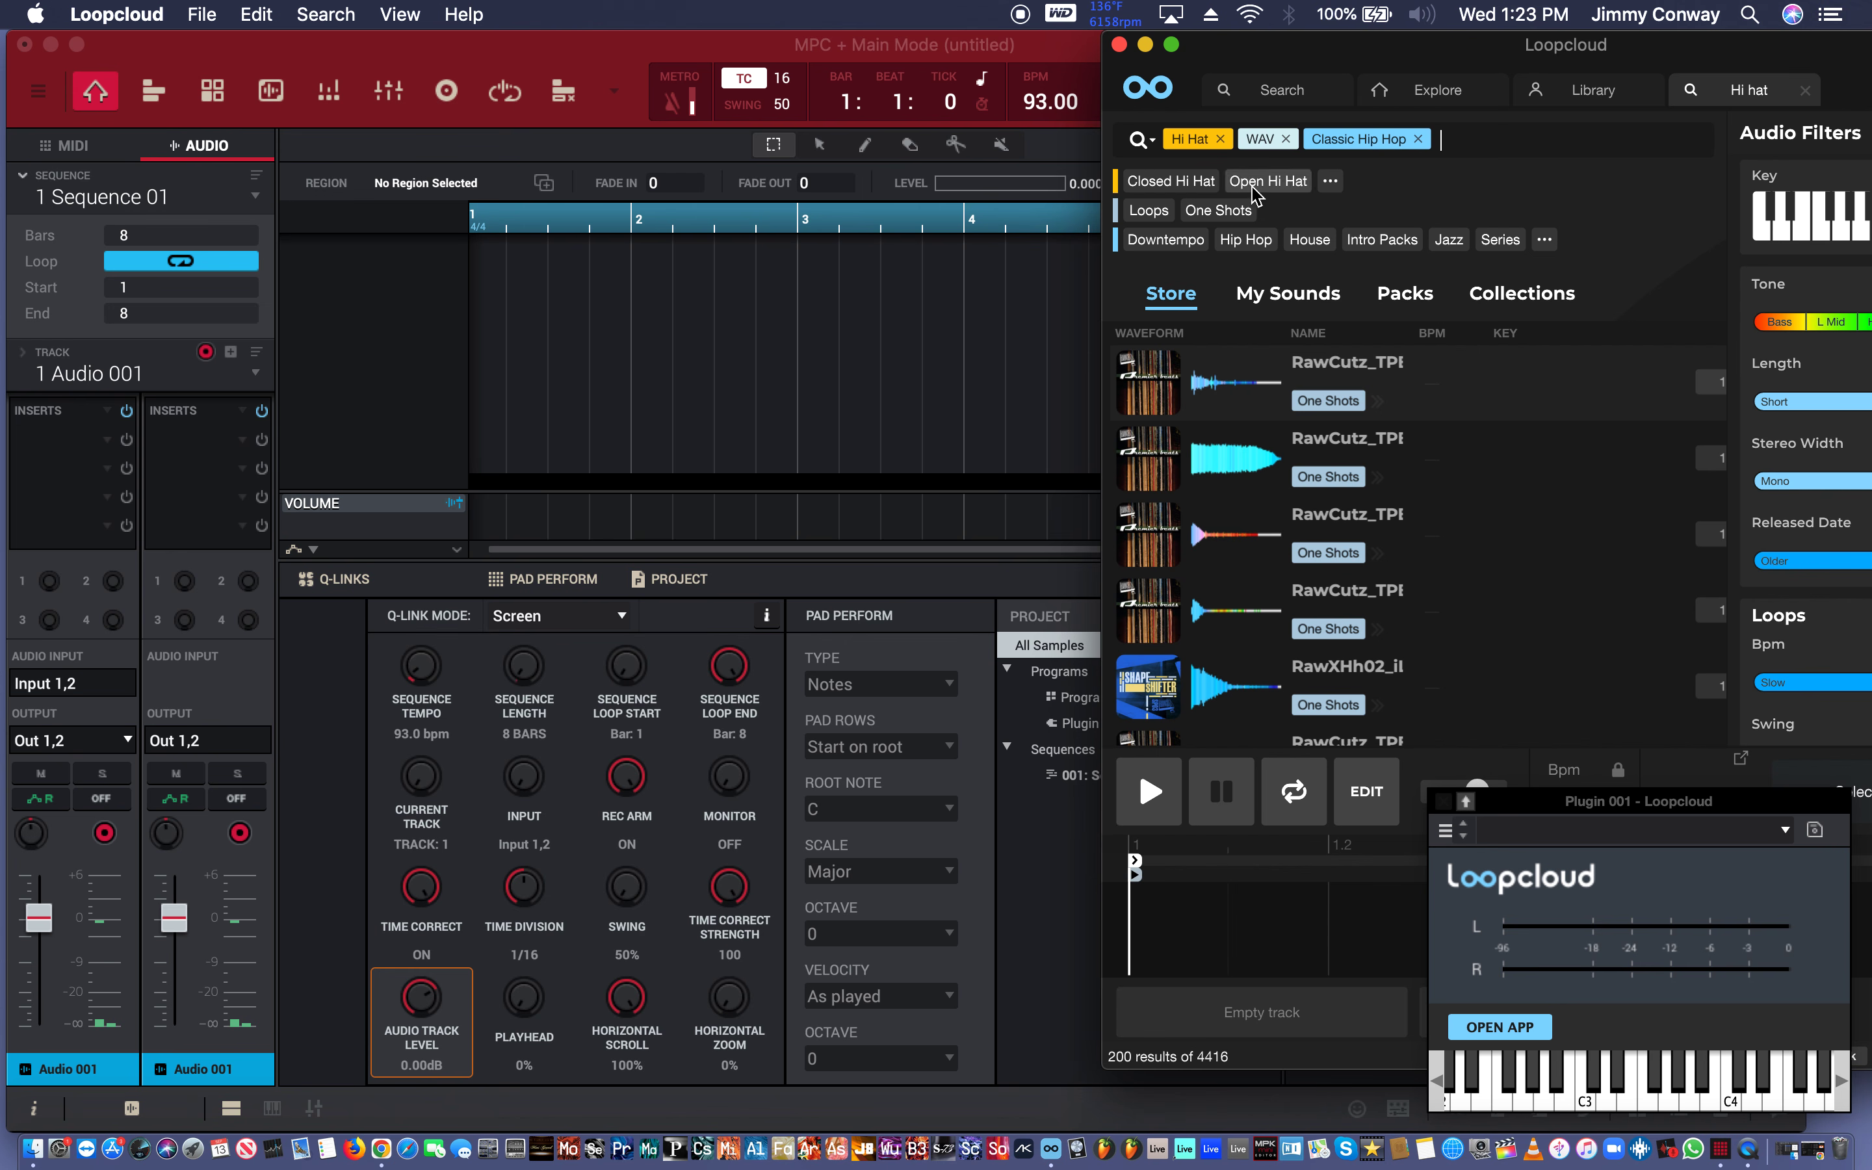
{"action": "left_click", "coordinate": [1155, 212]}
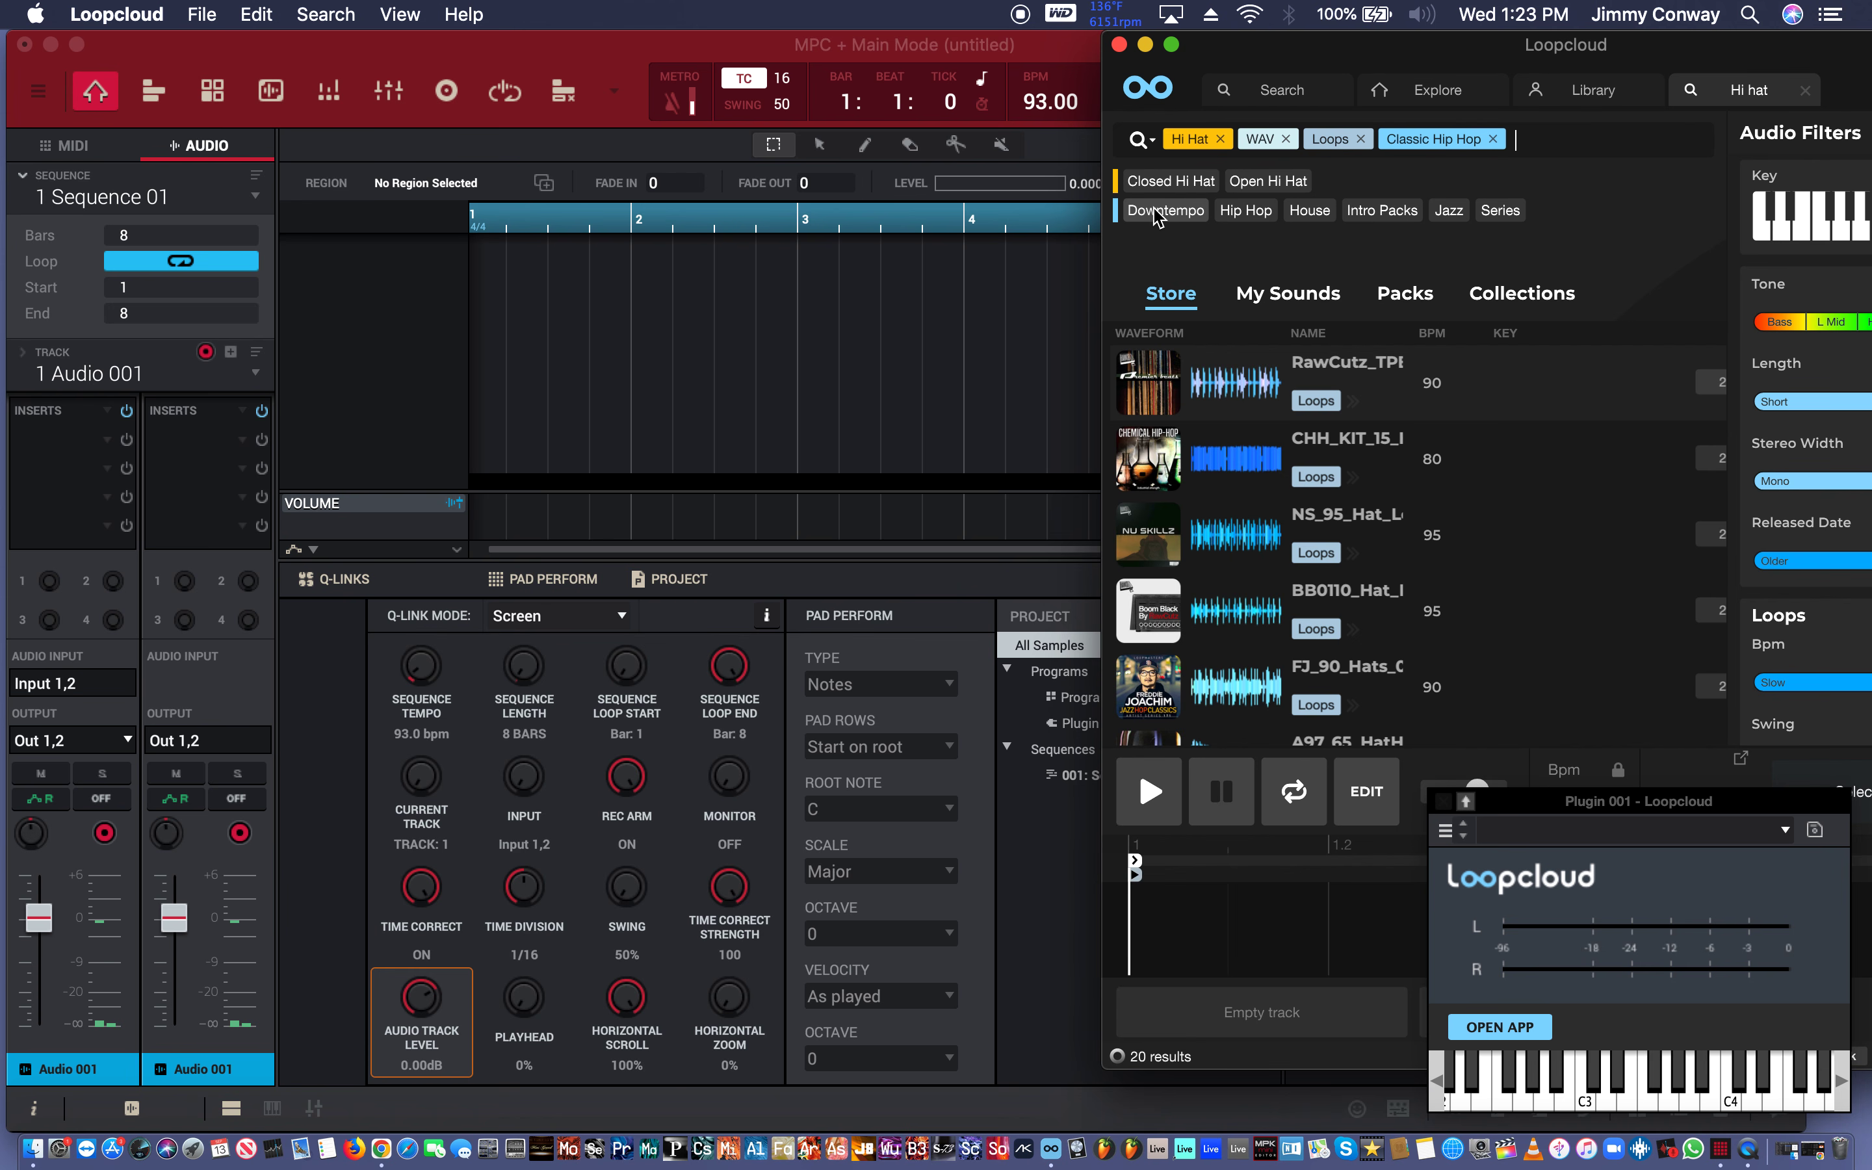
Preview the first two hi-hat loops, RawCutz_TPBSP0836_CLaiM_Hats_90 and CHH_KIT_15_HAT_80_3.
{"action": "left_click", "coordinate": [1262, 385]}
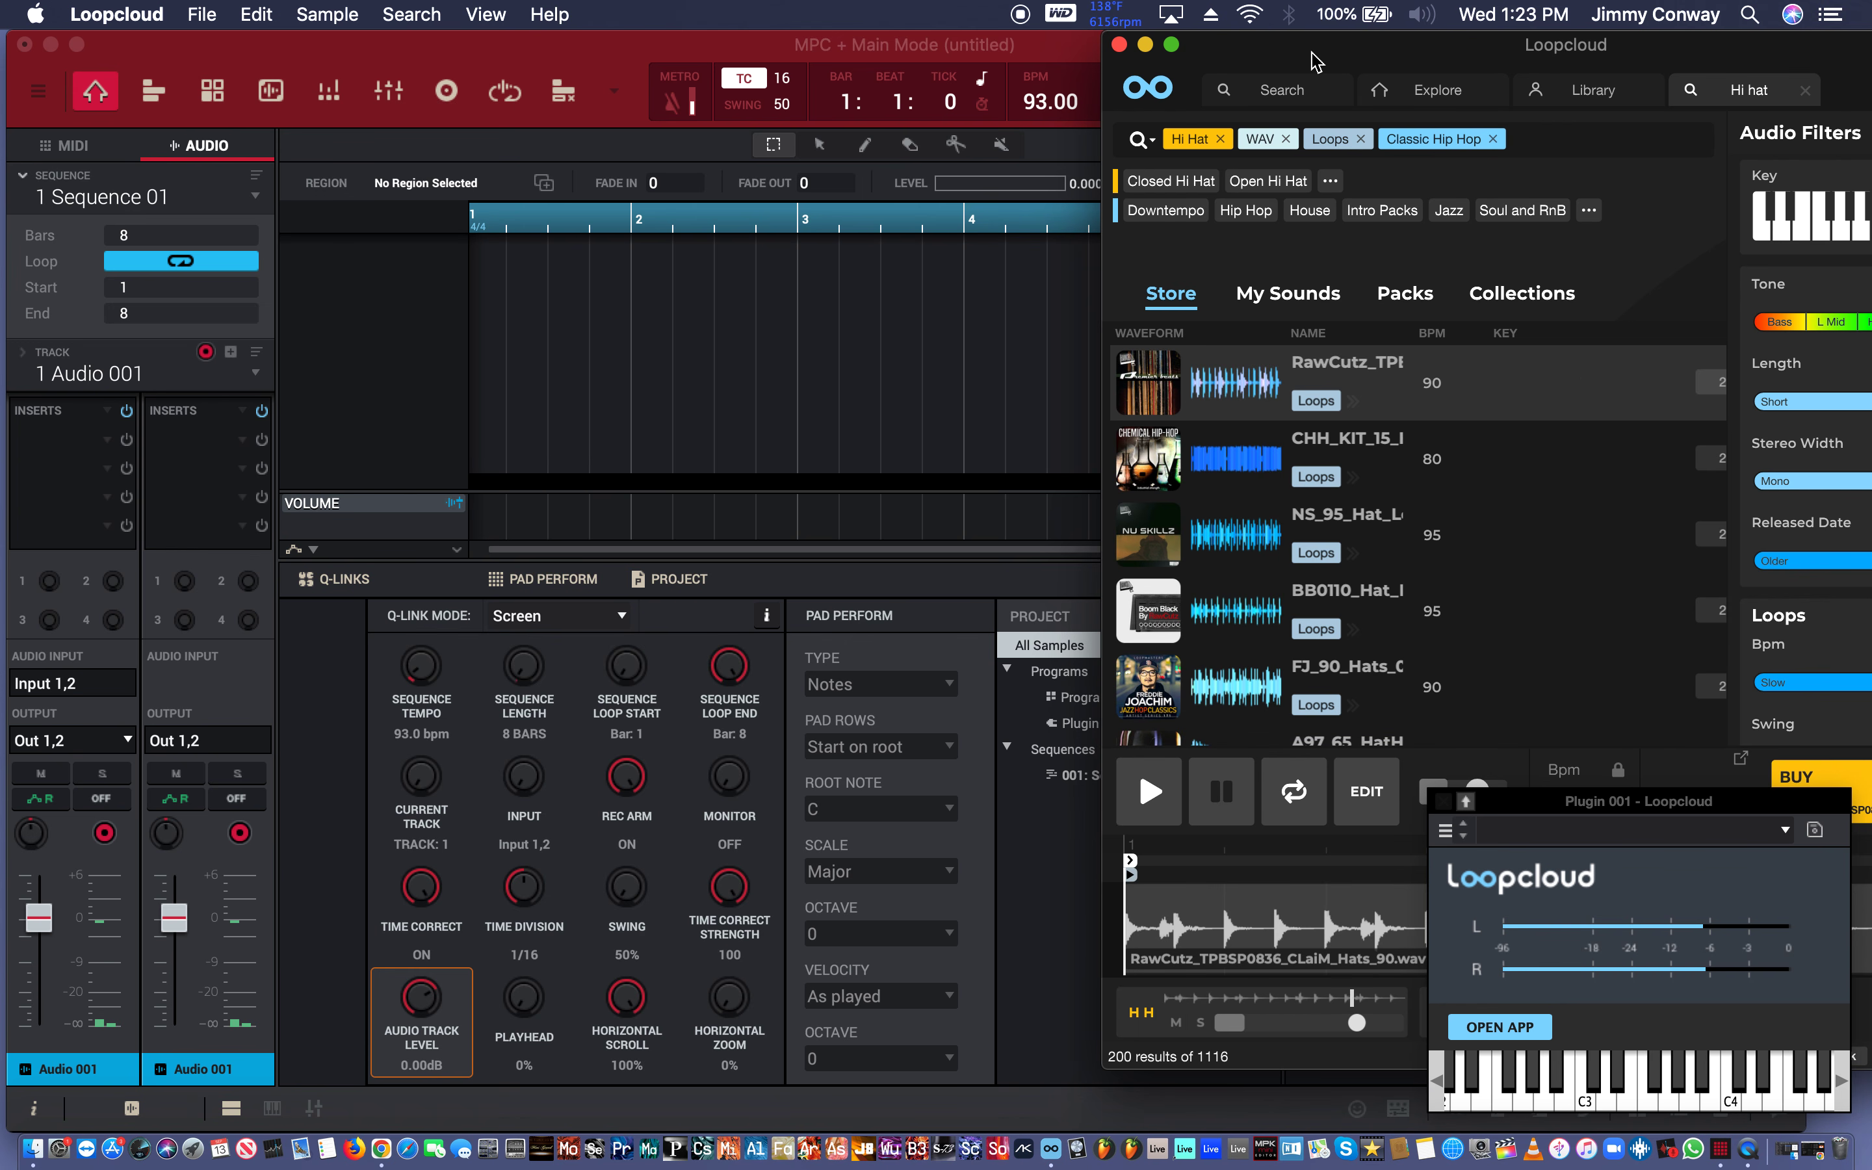
{"action": "left_click_drag", "start_coordinate": [1315, 55], "coordinate": [1170, 84]}
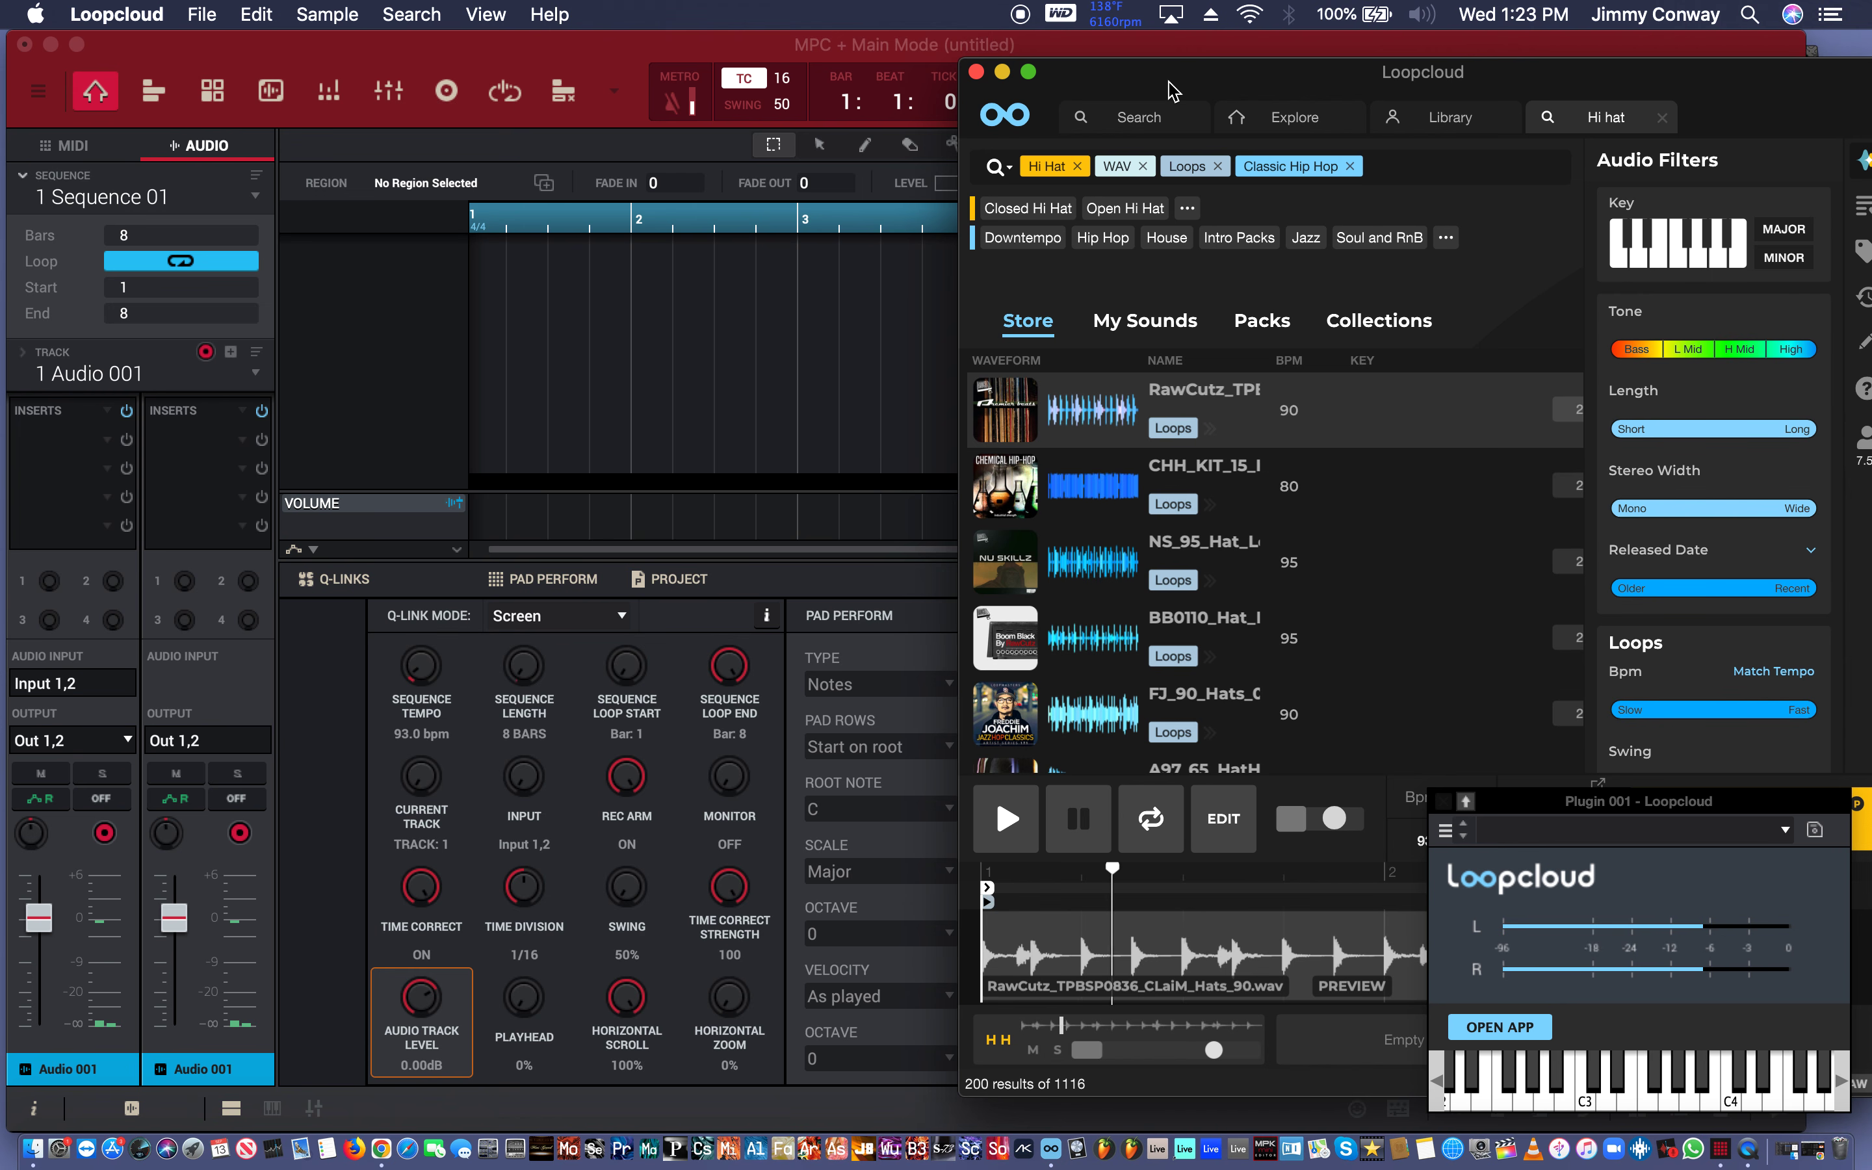
{"action": "left_click", "coordinate": [1314, 474]}
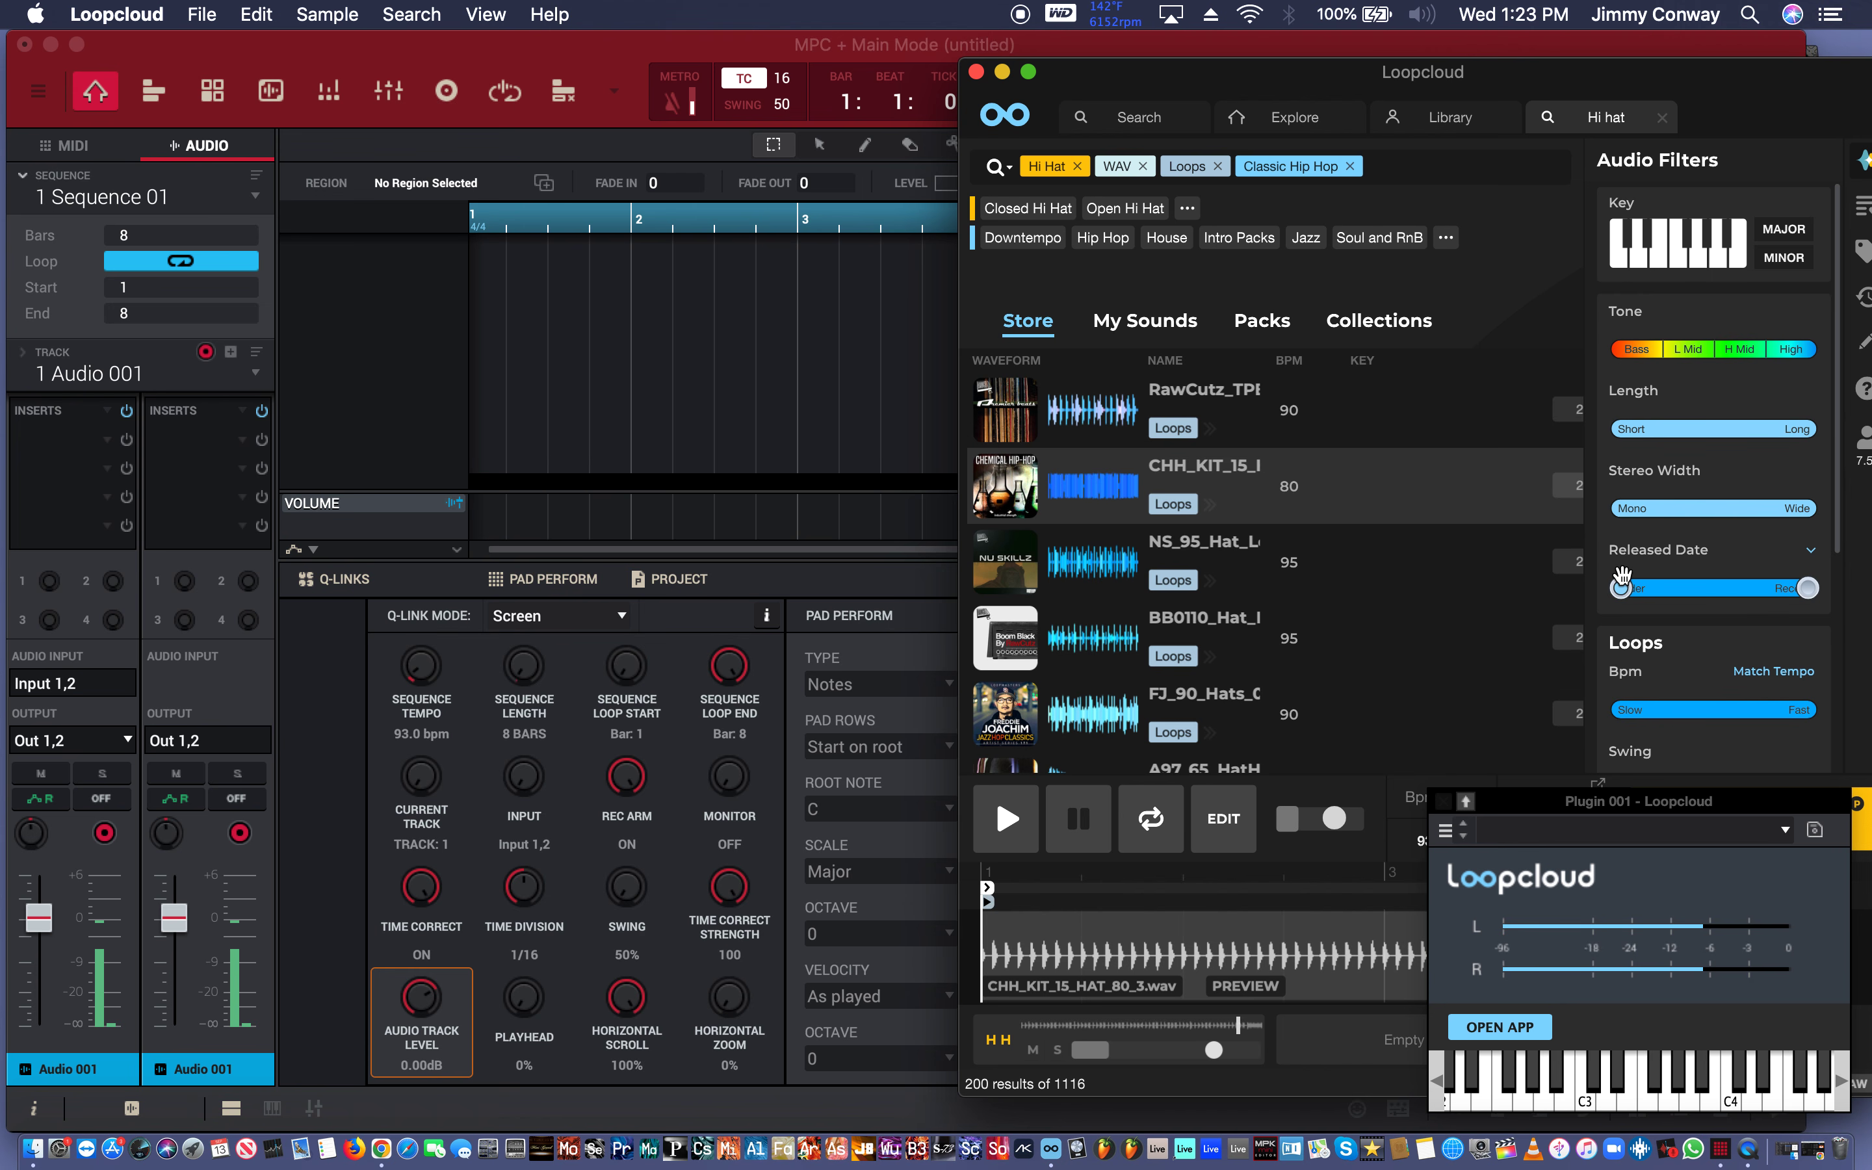
Filter the loops to a swing amount above 50%.
{"action": "scroll", "coordinate": [1661, 546], "scroll_direction": "down", "scroll_amount": 2}
{"action": "scroll", "coordinate": [1662, 546], "scroll_direction": "down", "scroll_amount": 10}
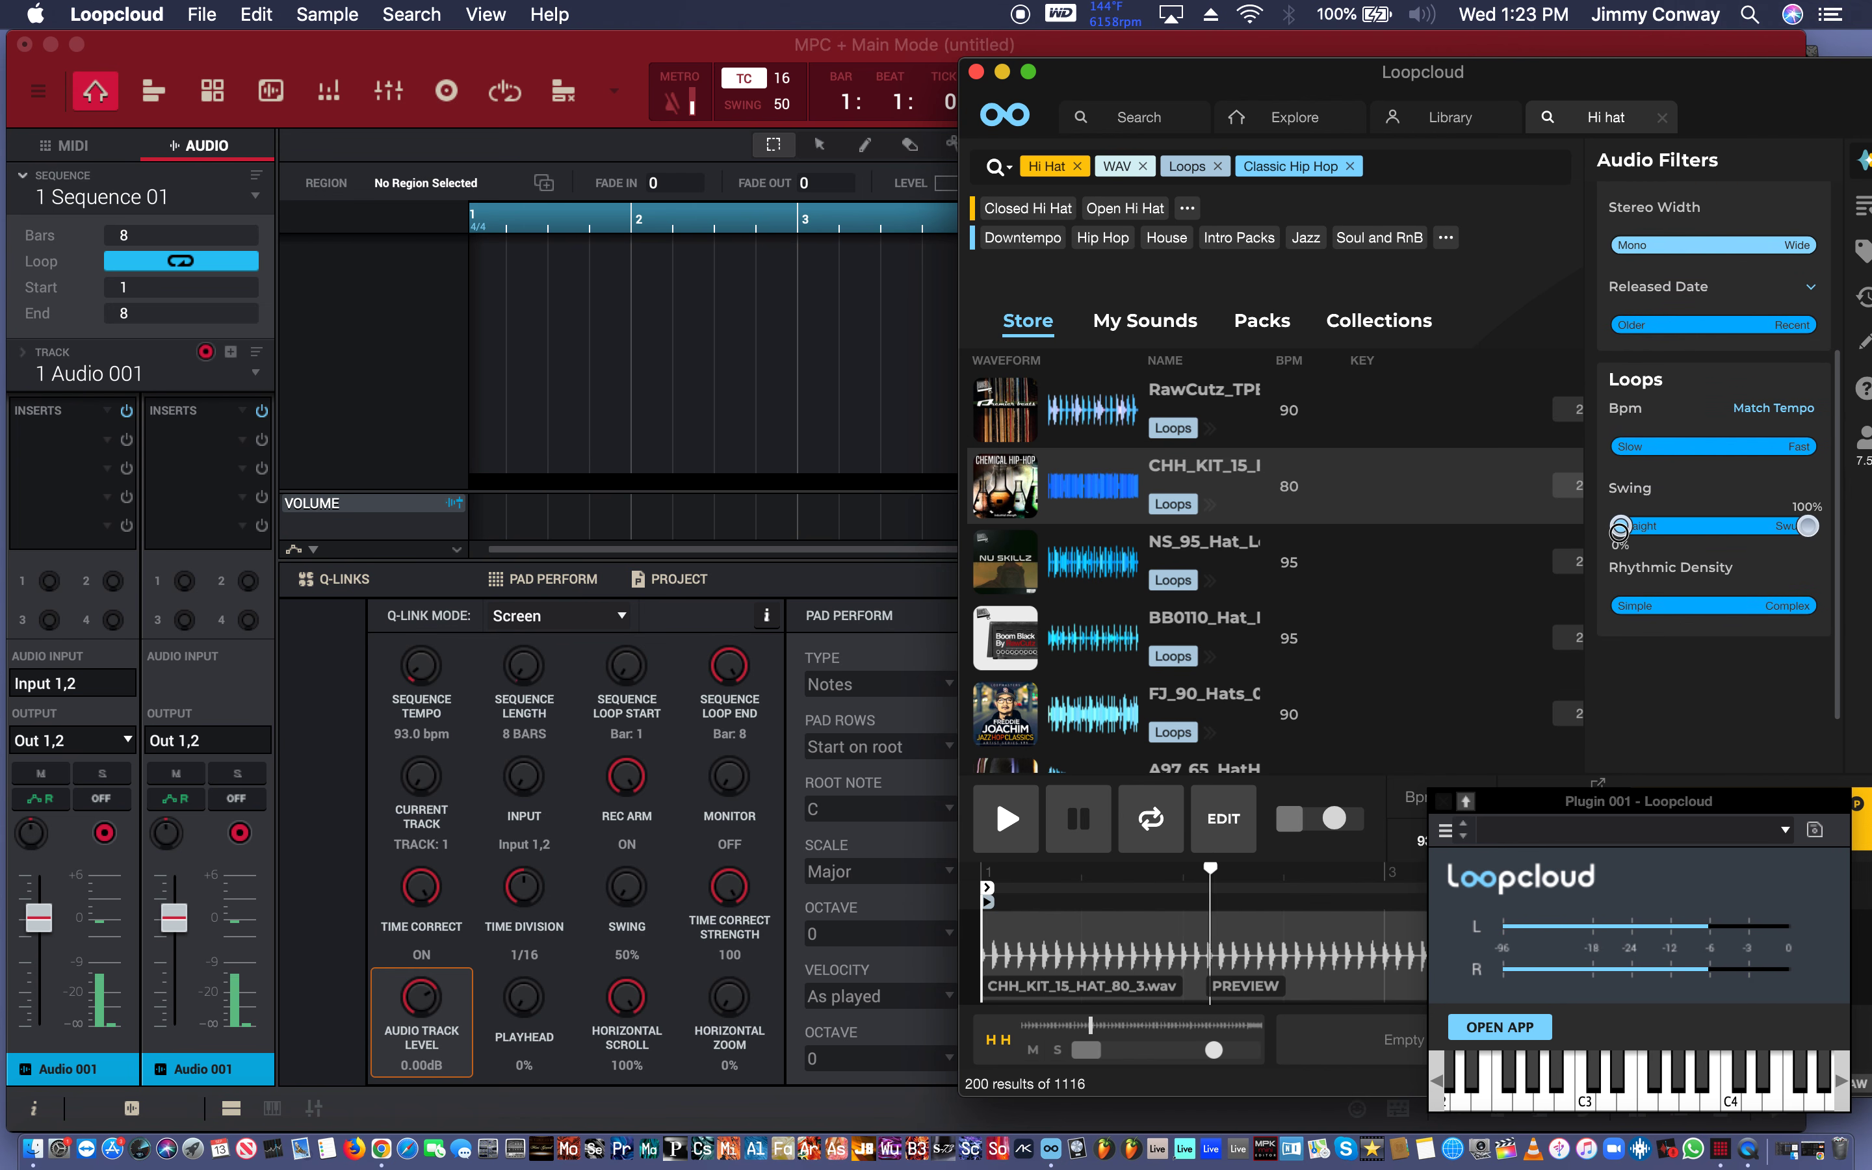
{"action": "left_click_drag", "start_coordinate": [1619, 526], "coordinate": [1714, 531]}
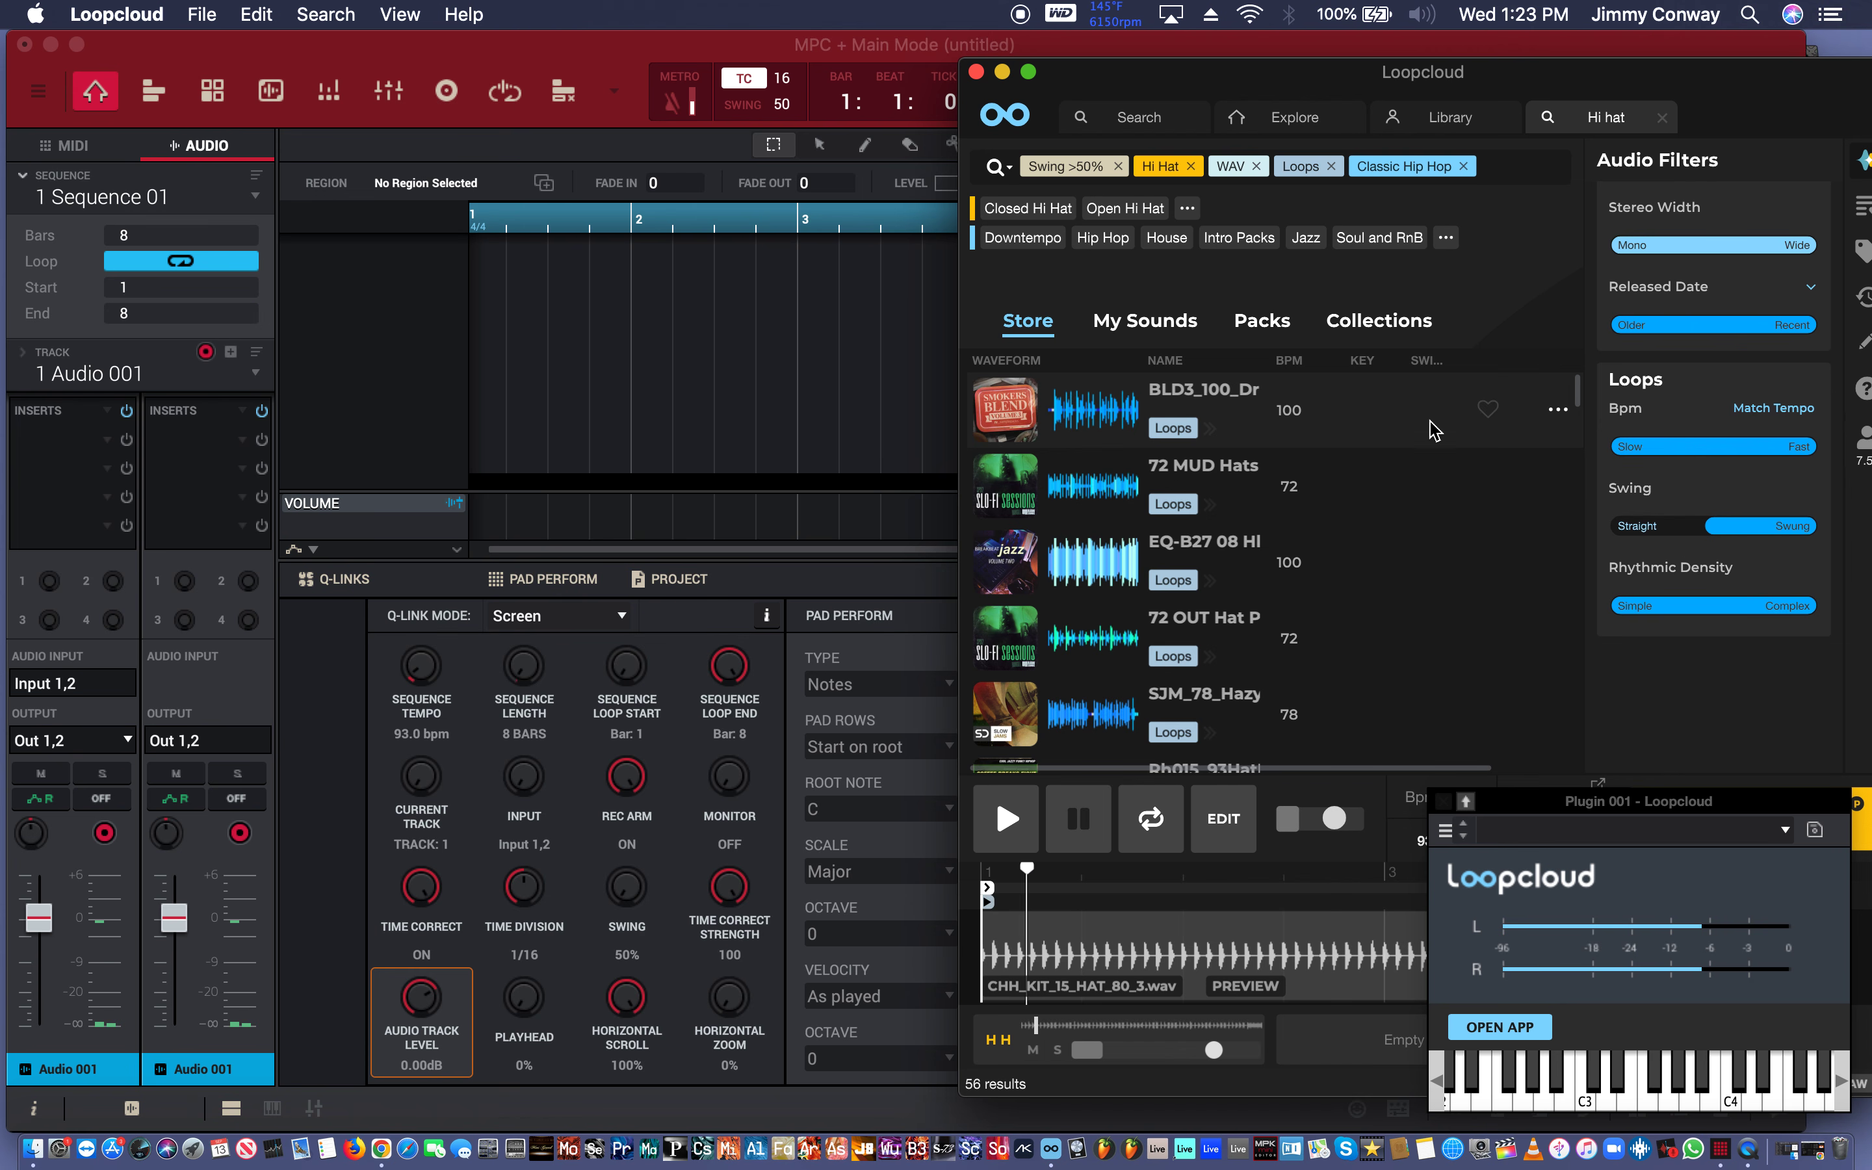
Preview BLD3_100_Drums_1_Hats and 72 MUD Hats 01, move the plugin window out of the way, and add 72 MUD Hats 01 to favourites.
{"action": "left_click", "coordinate": [1427, 427]}
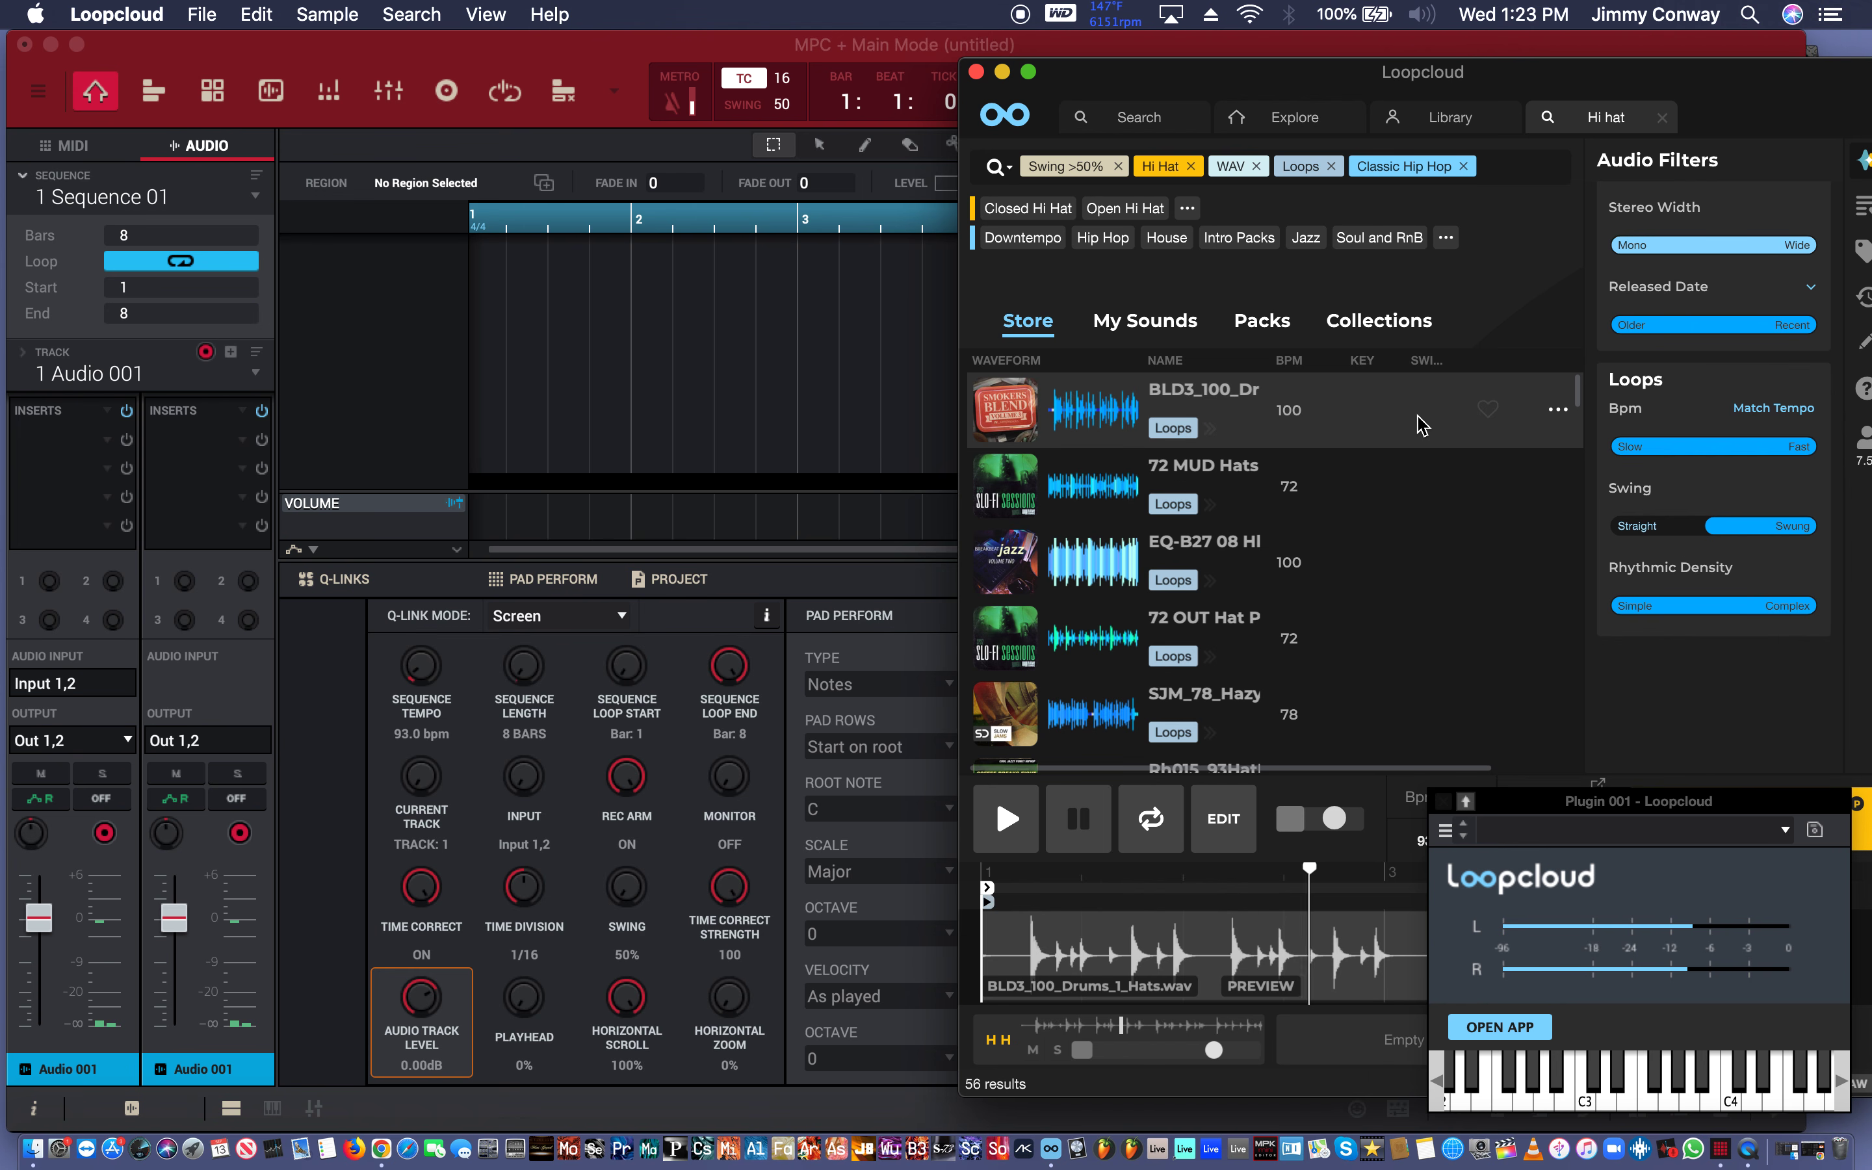
{"action": "key", "text": "Down"}
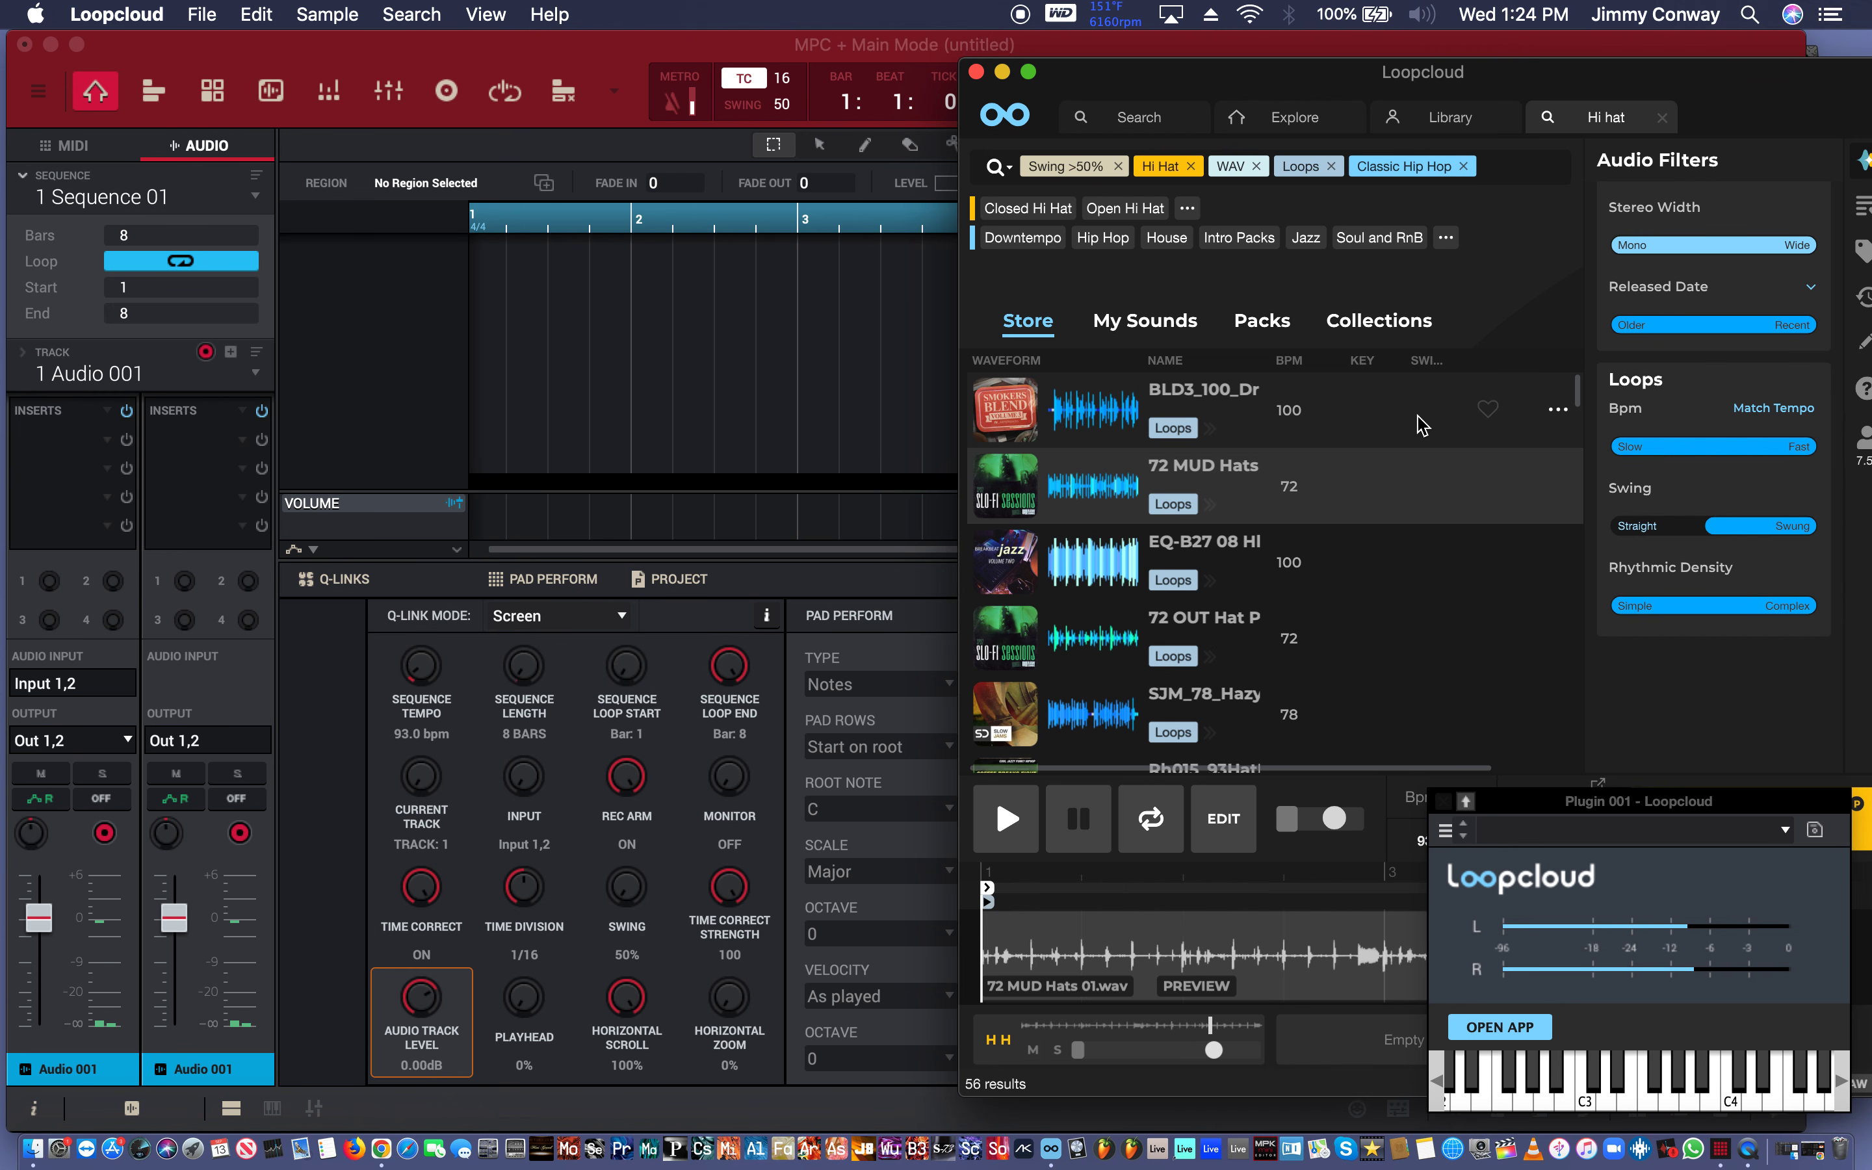
{"action": "left_click_drag", "start_coordinate": [1508, 799], "coordinate": [1802, 1116]}
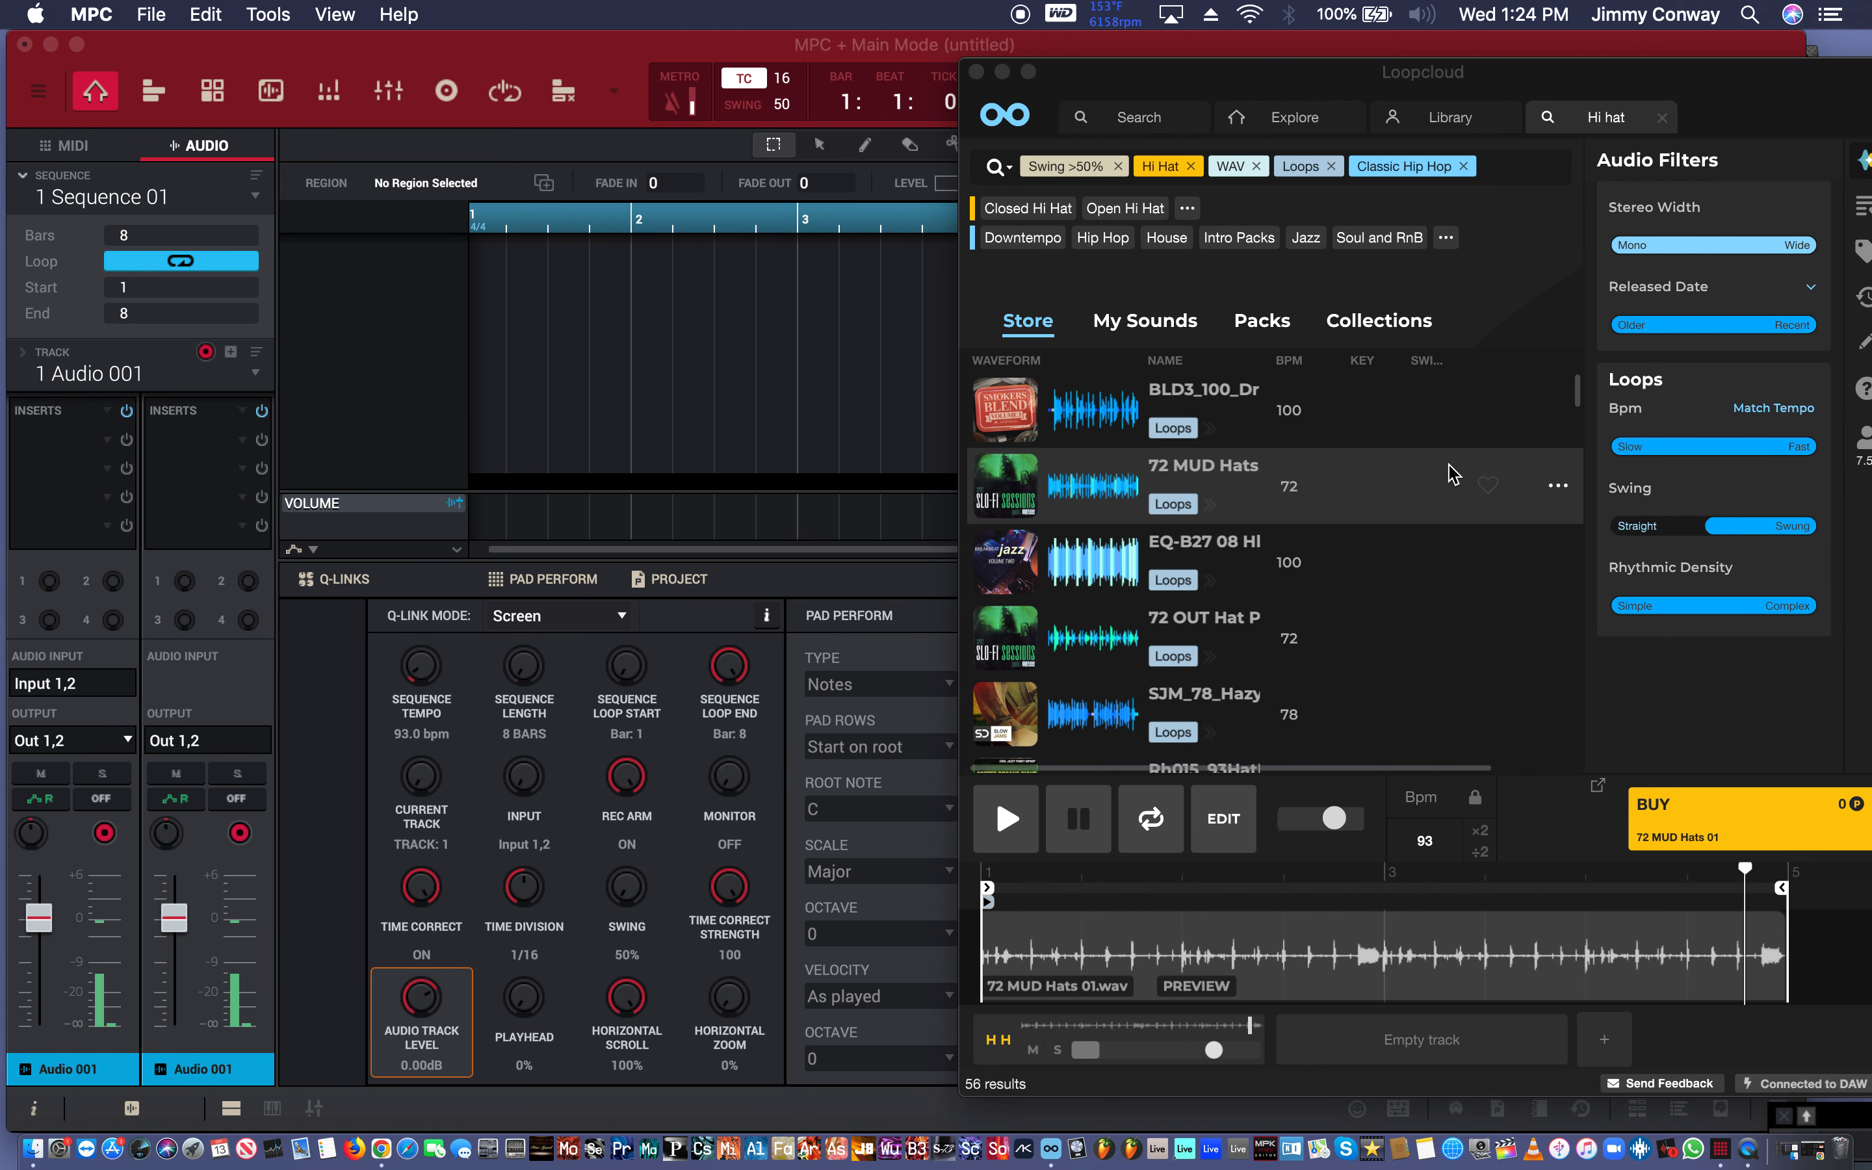
{"action": "left_click", "coordinate": [1486, 487]}
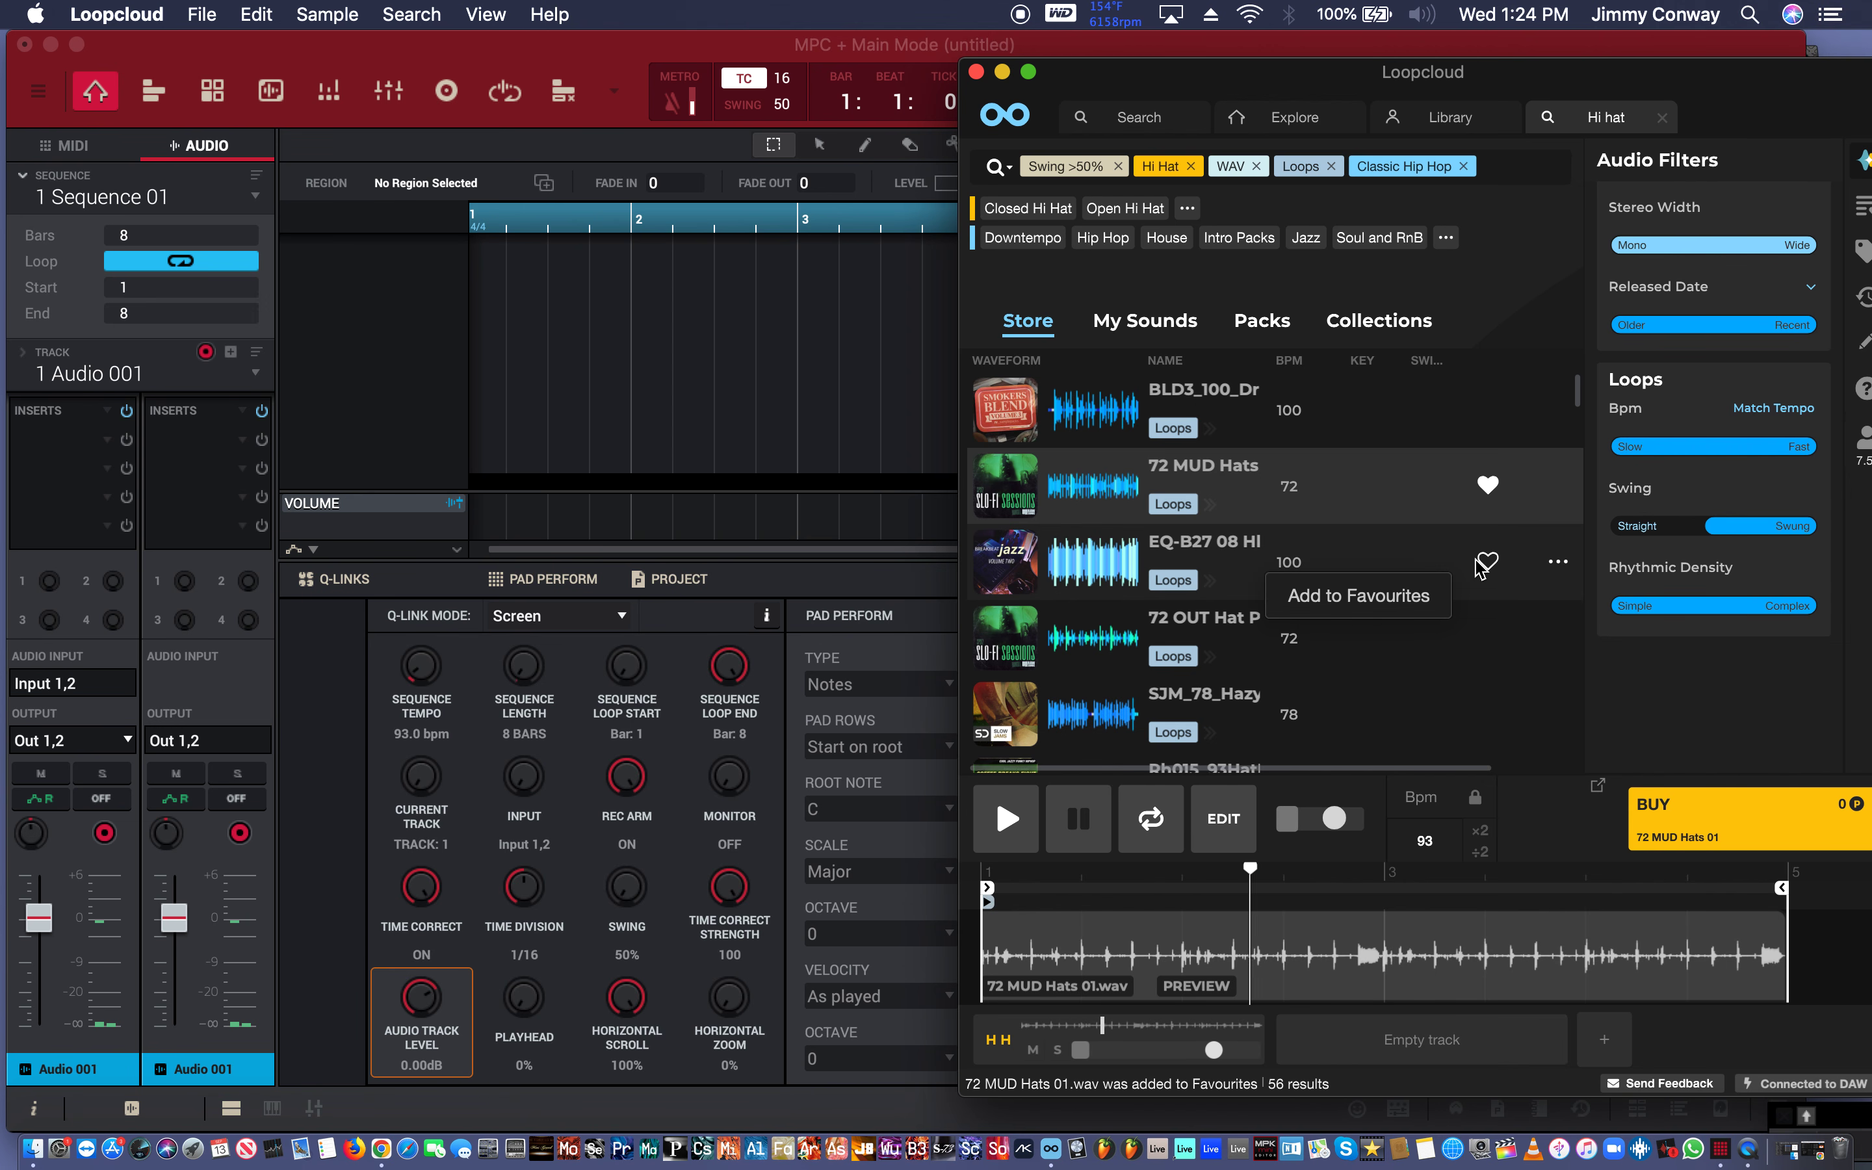
Preview the loops from EQ-B27 08 HhSd Loop 100 through Rh015_93HatLpA and add 72 OUT Hat Perc 01 to favourites.
{"action": "key", "text": "Down"}
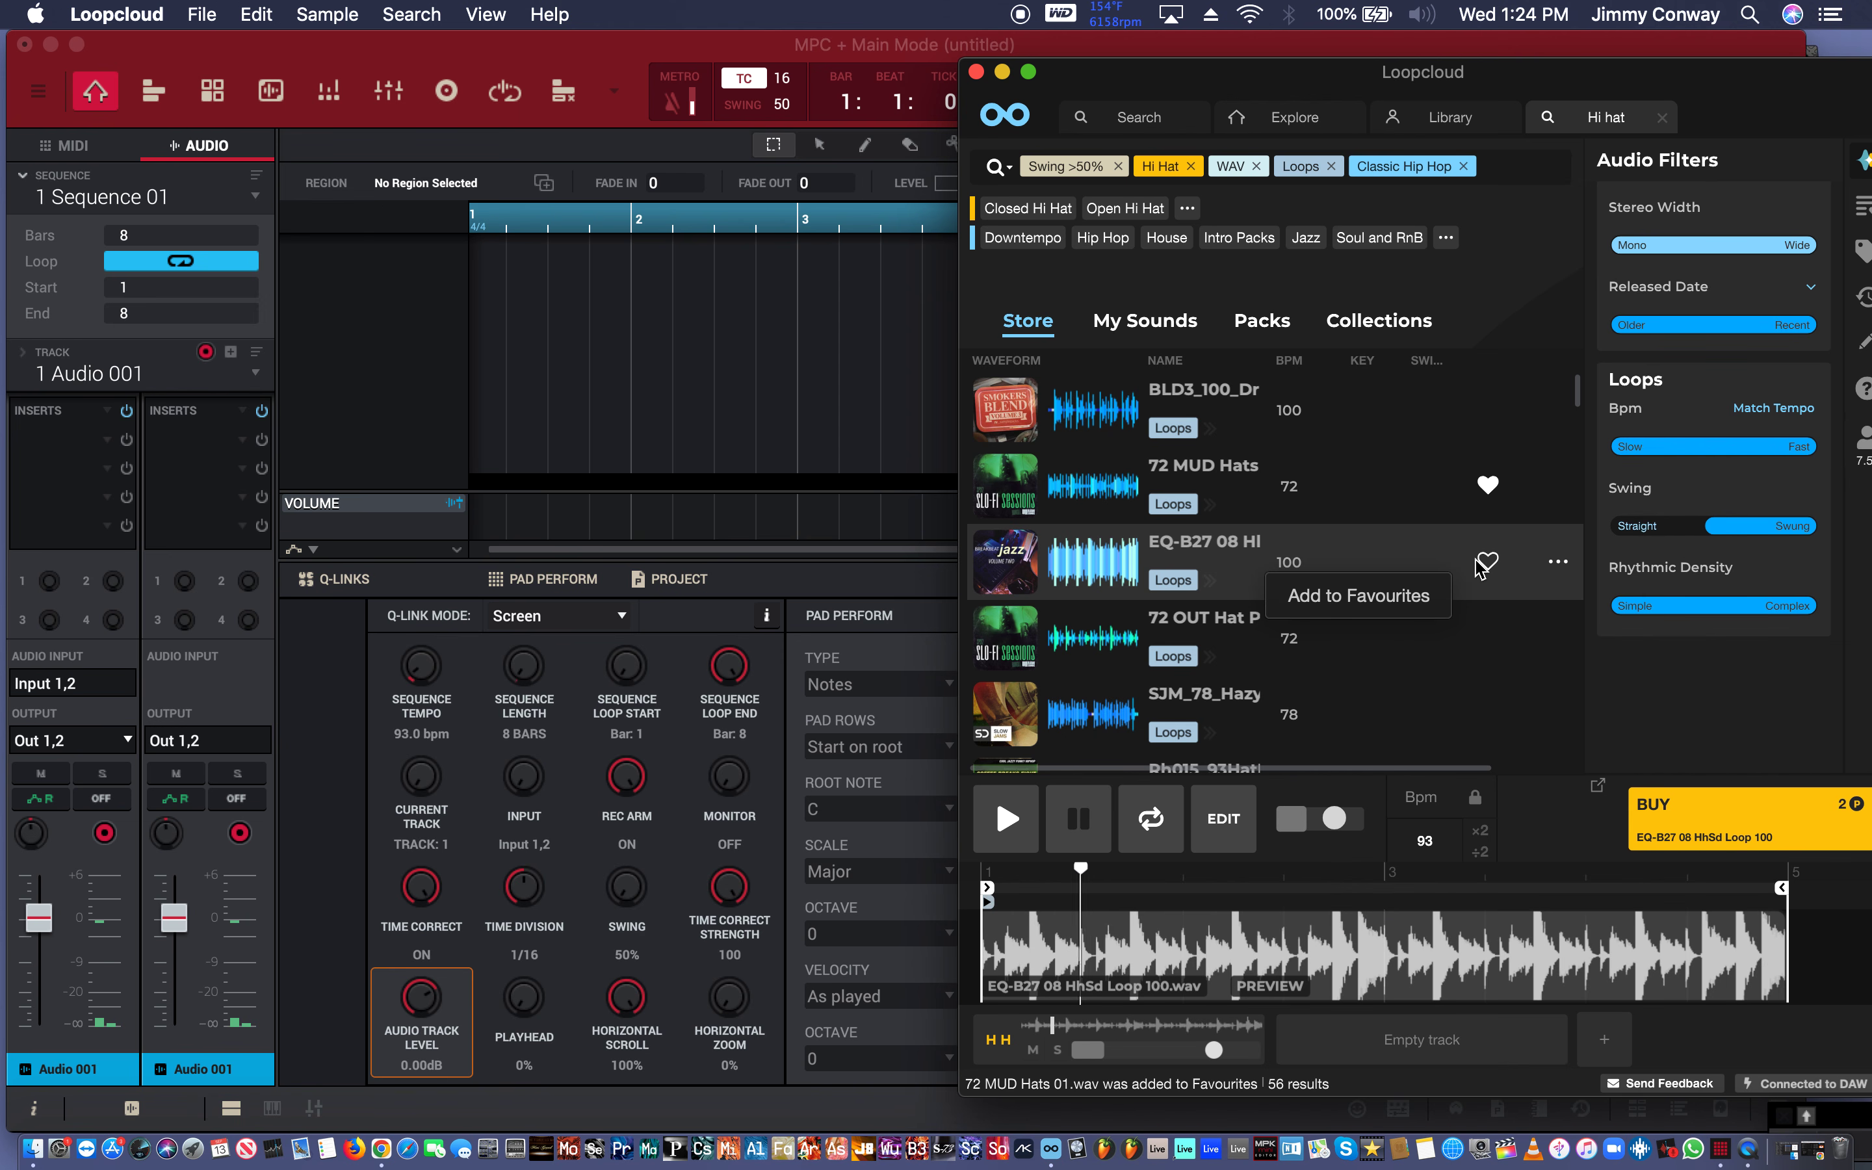
{"action": "key", "text": "Down"}
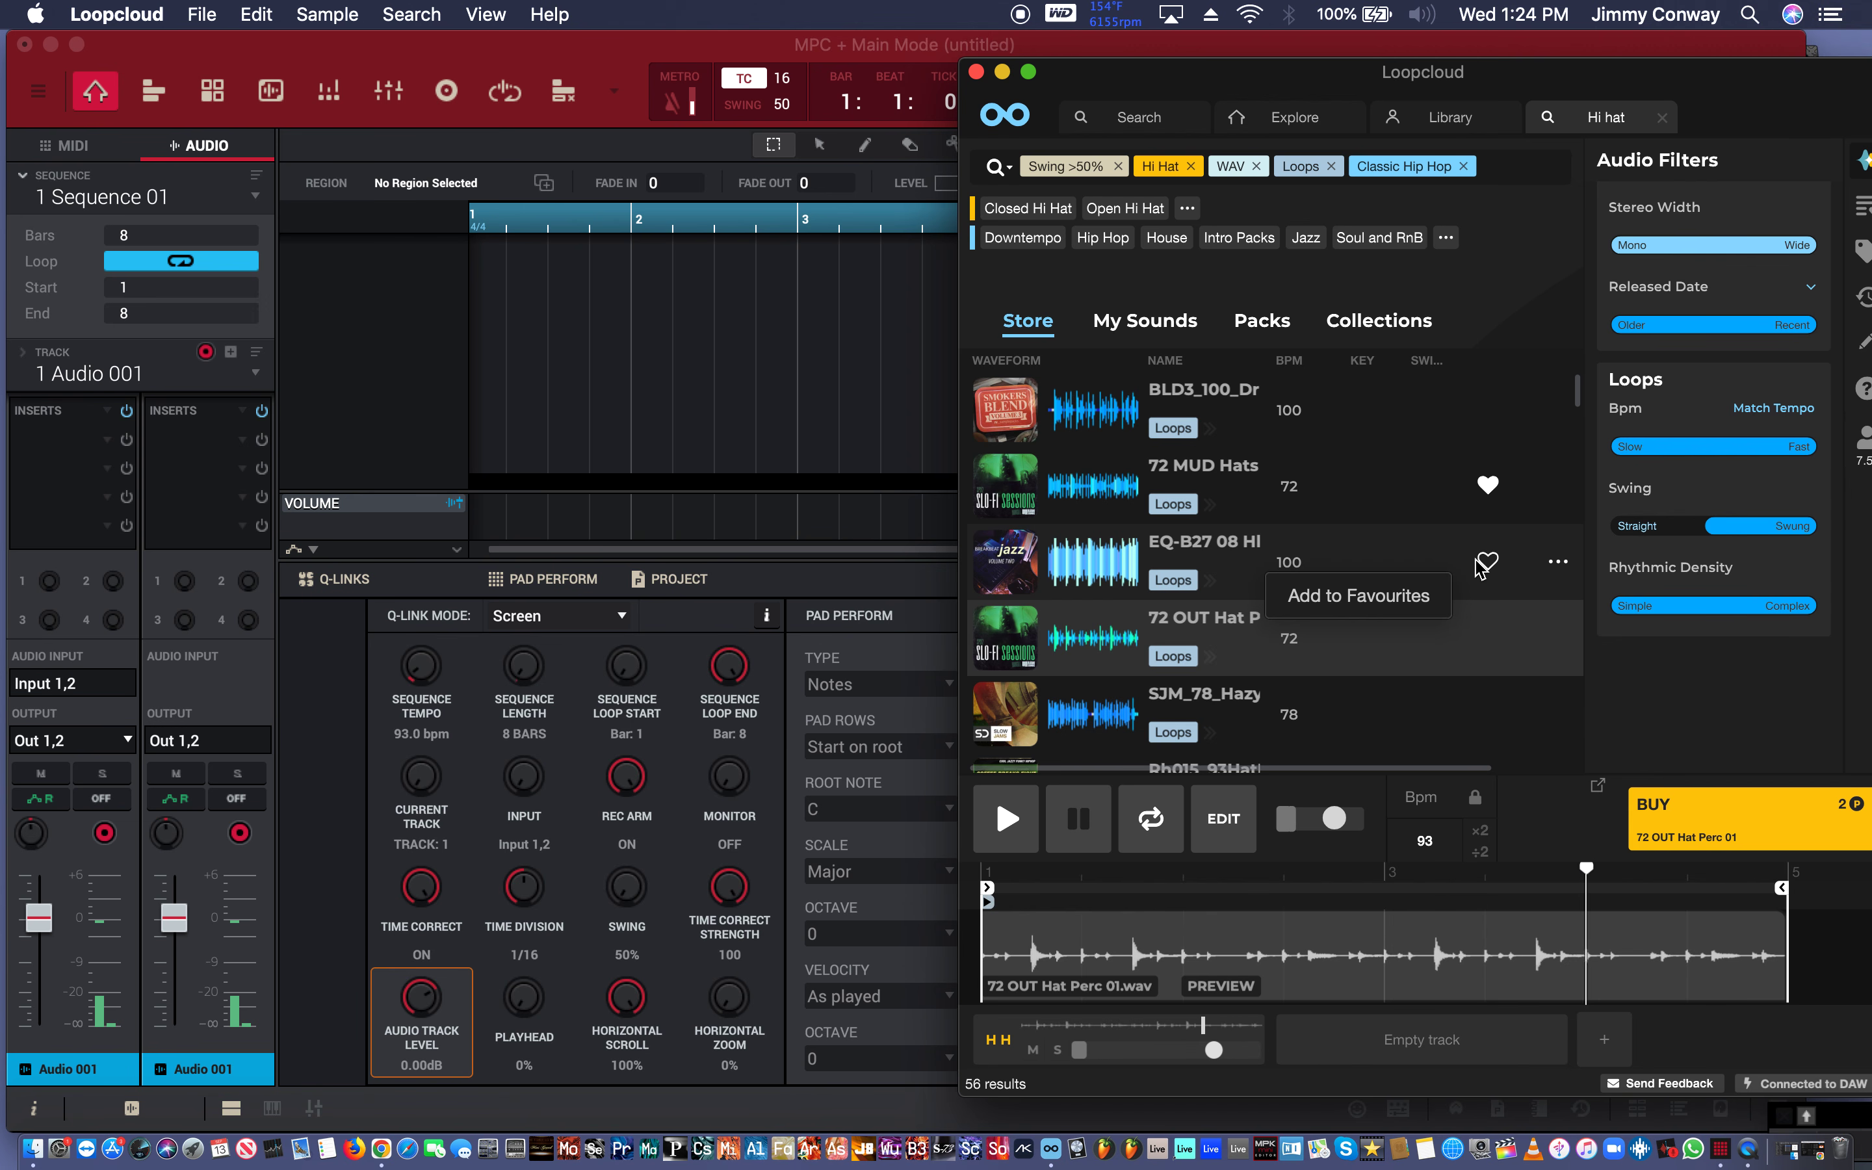
{"action": "key", "text": "Down"}
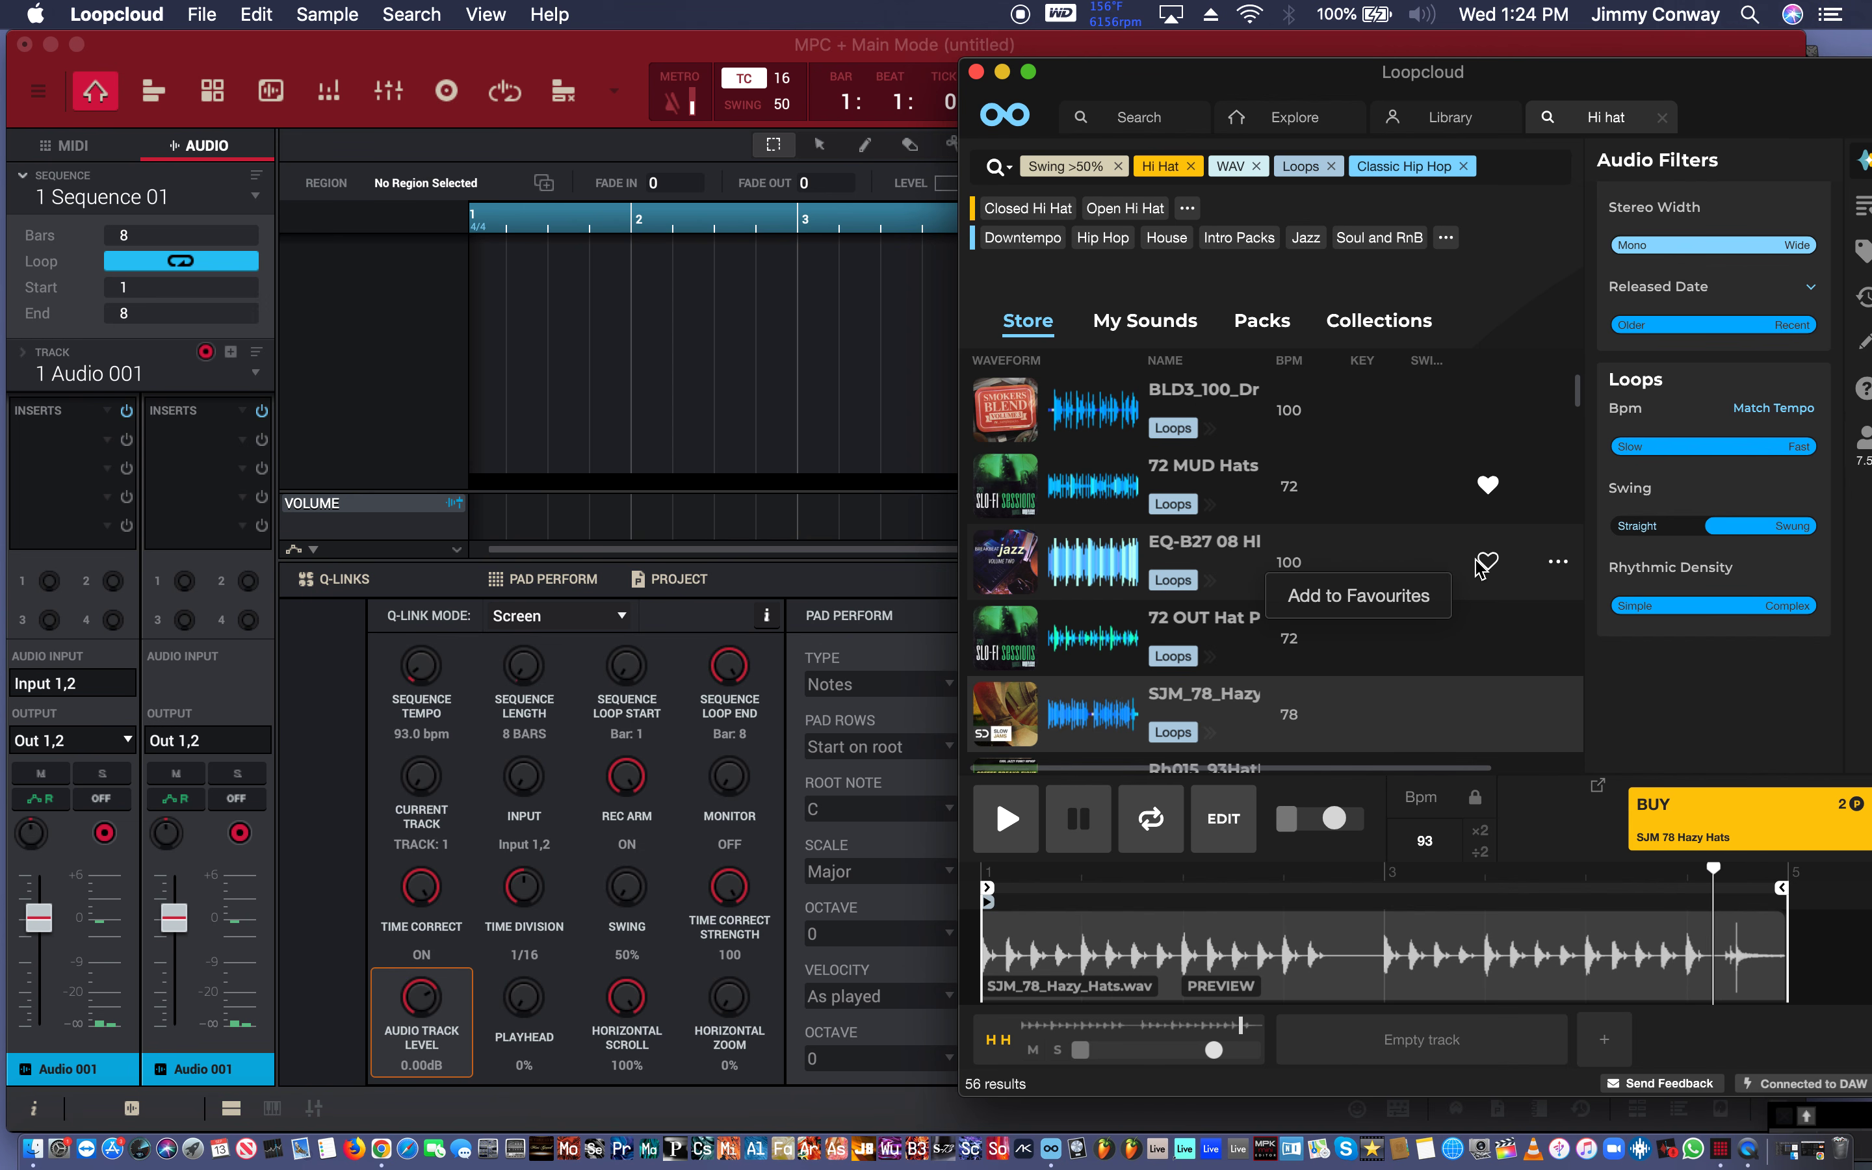
{"action": "key", "text": "Down"}
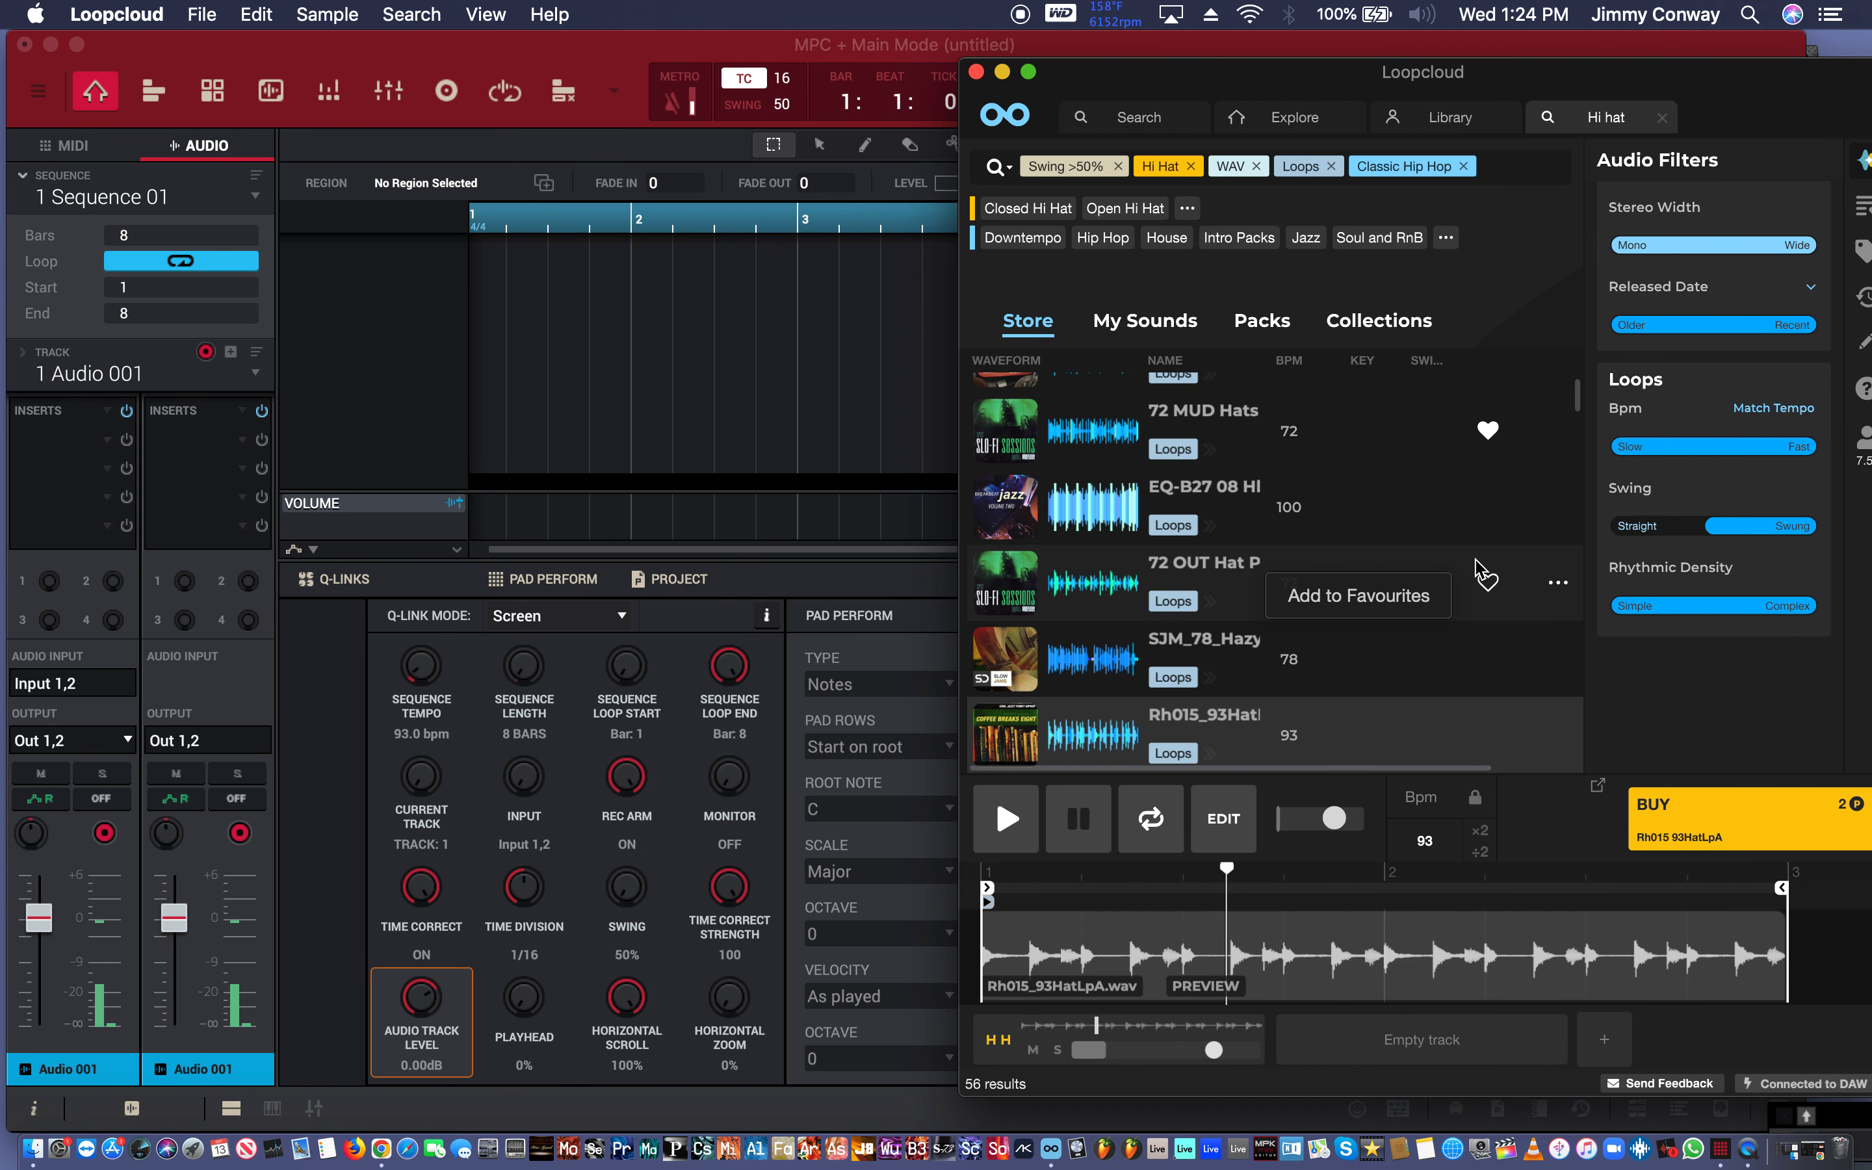
{"action": "left_click", "coordinate": [1489, 585]}
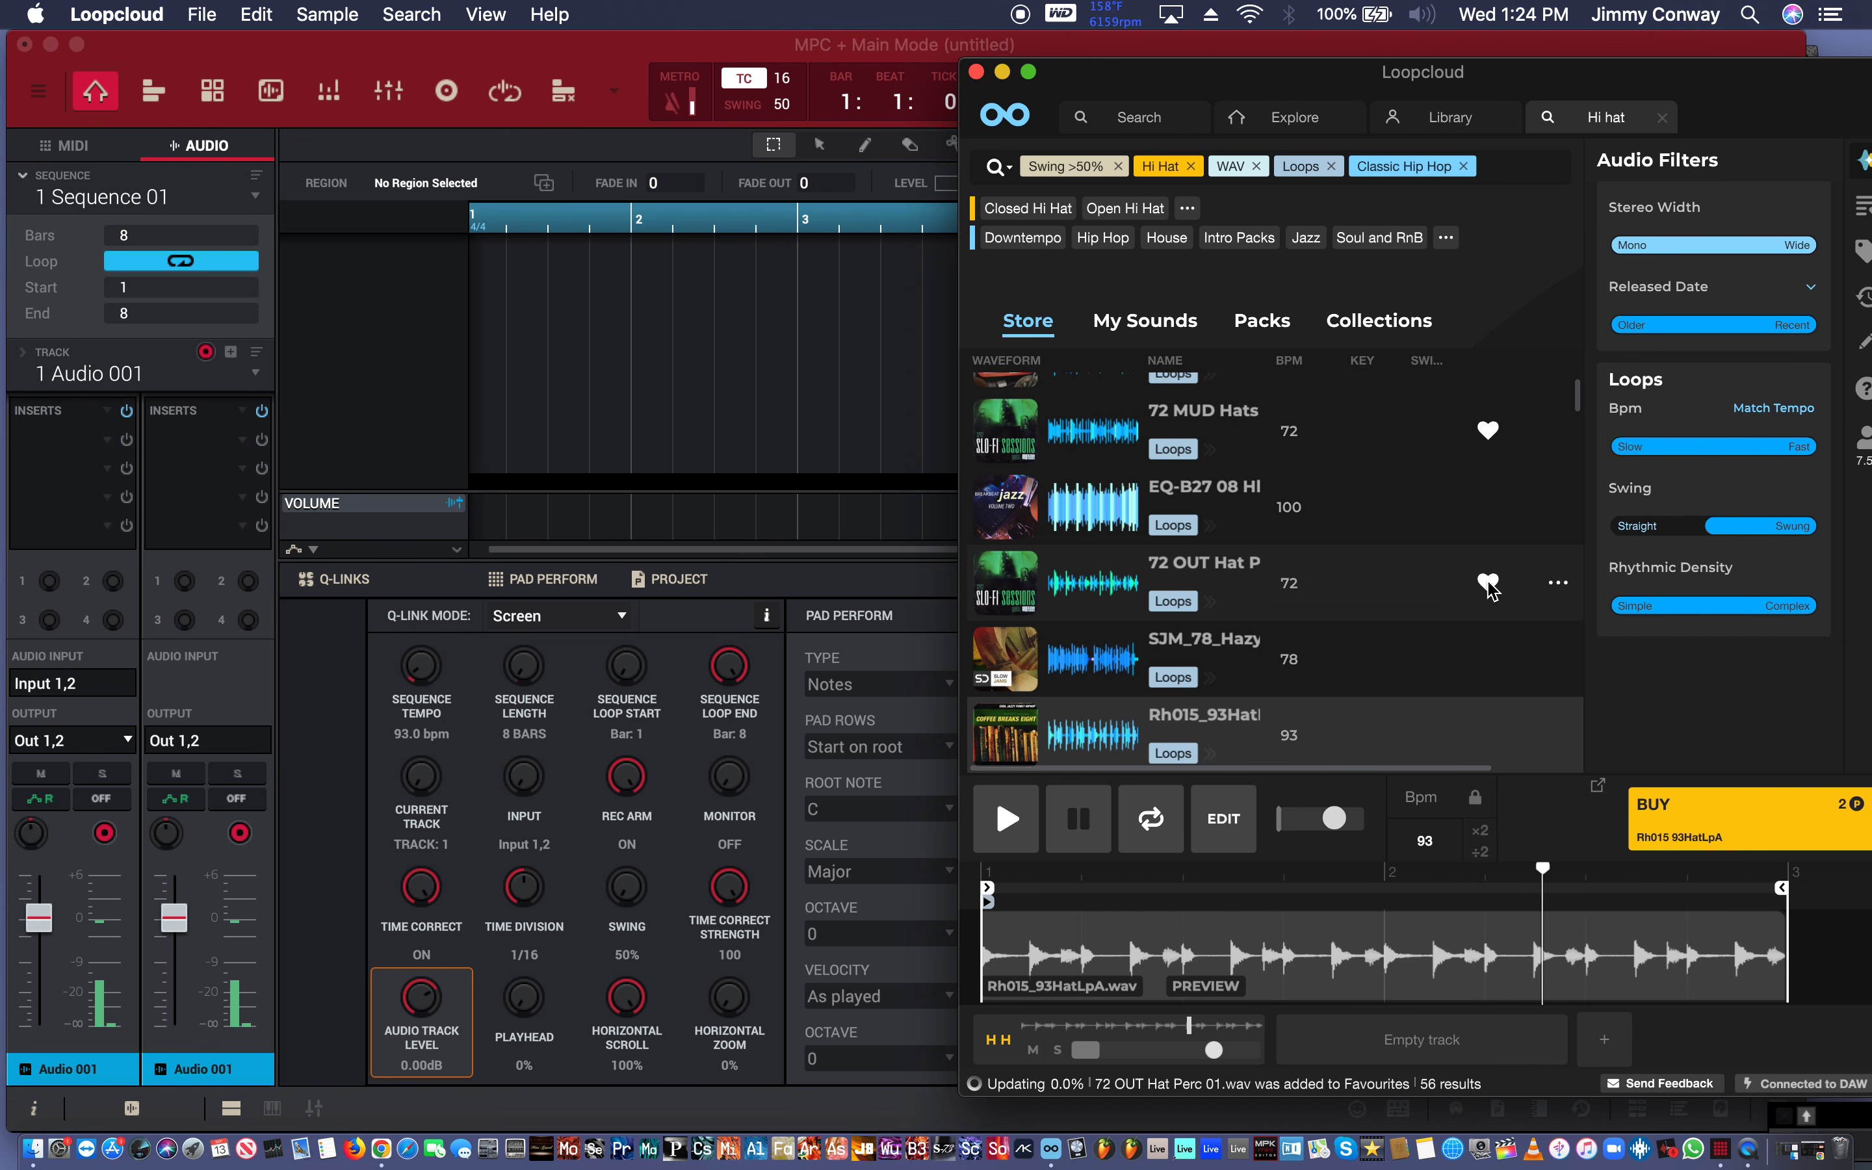
Preview the loops from Raw94Brk04_4-HAT_Sp6 through 72 MUD Hats 02 and add BLD3_100_Drums_6_Hats to favourites.
{"action": "key", "text": "Down"}
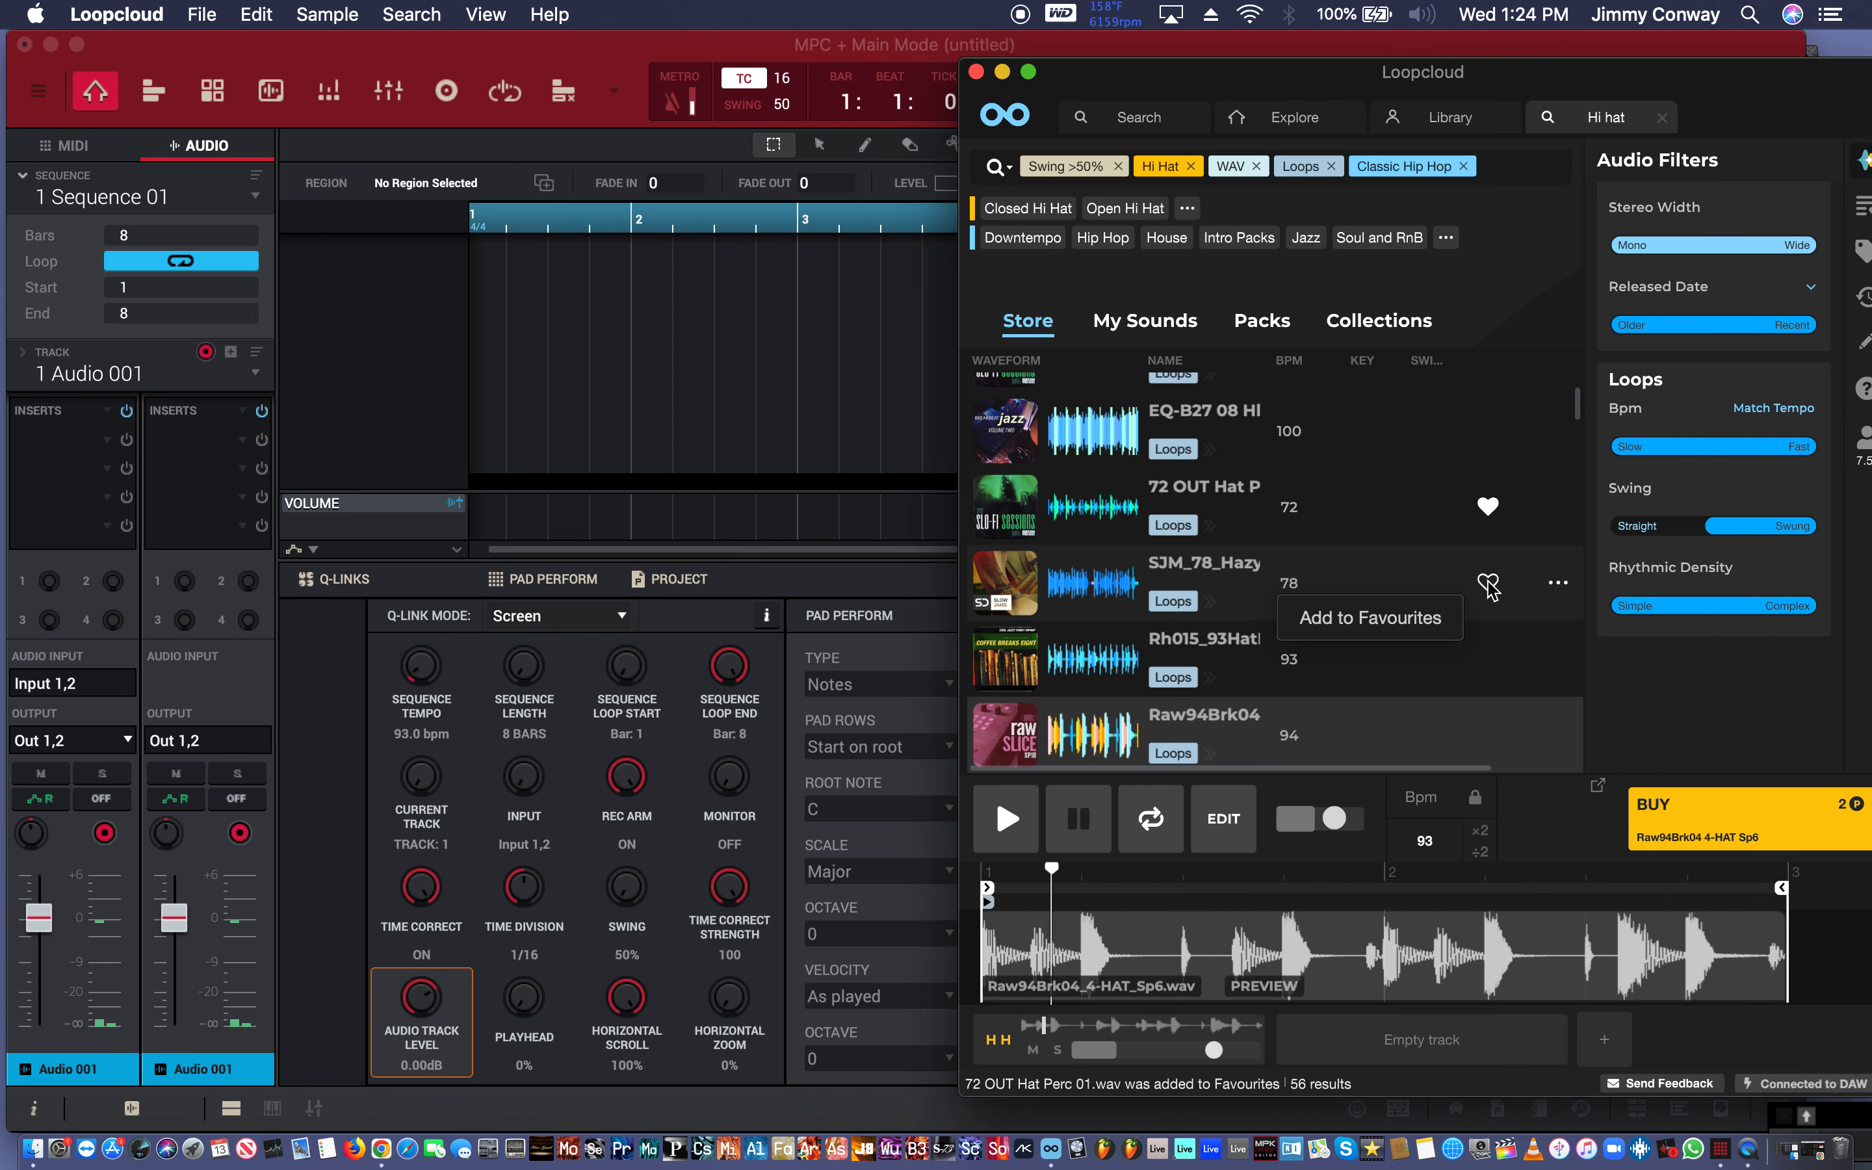
{"action": "key", "text": "Down"}
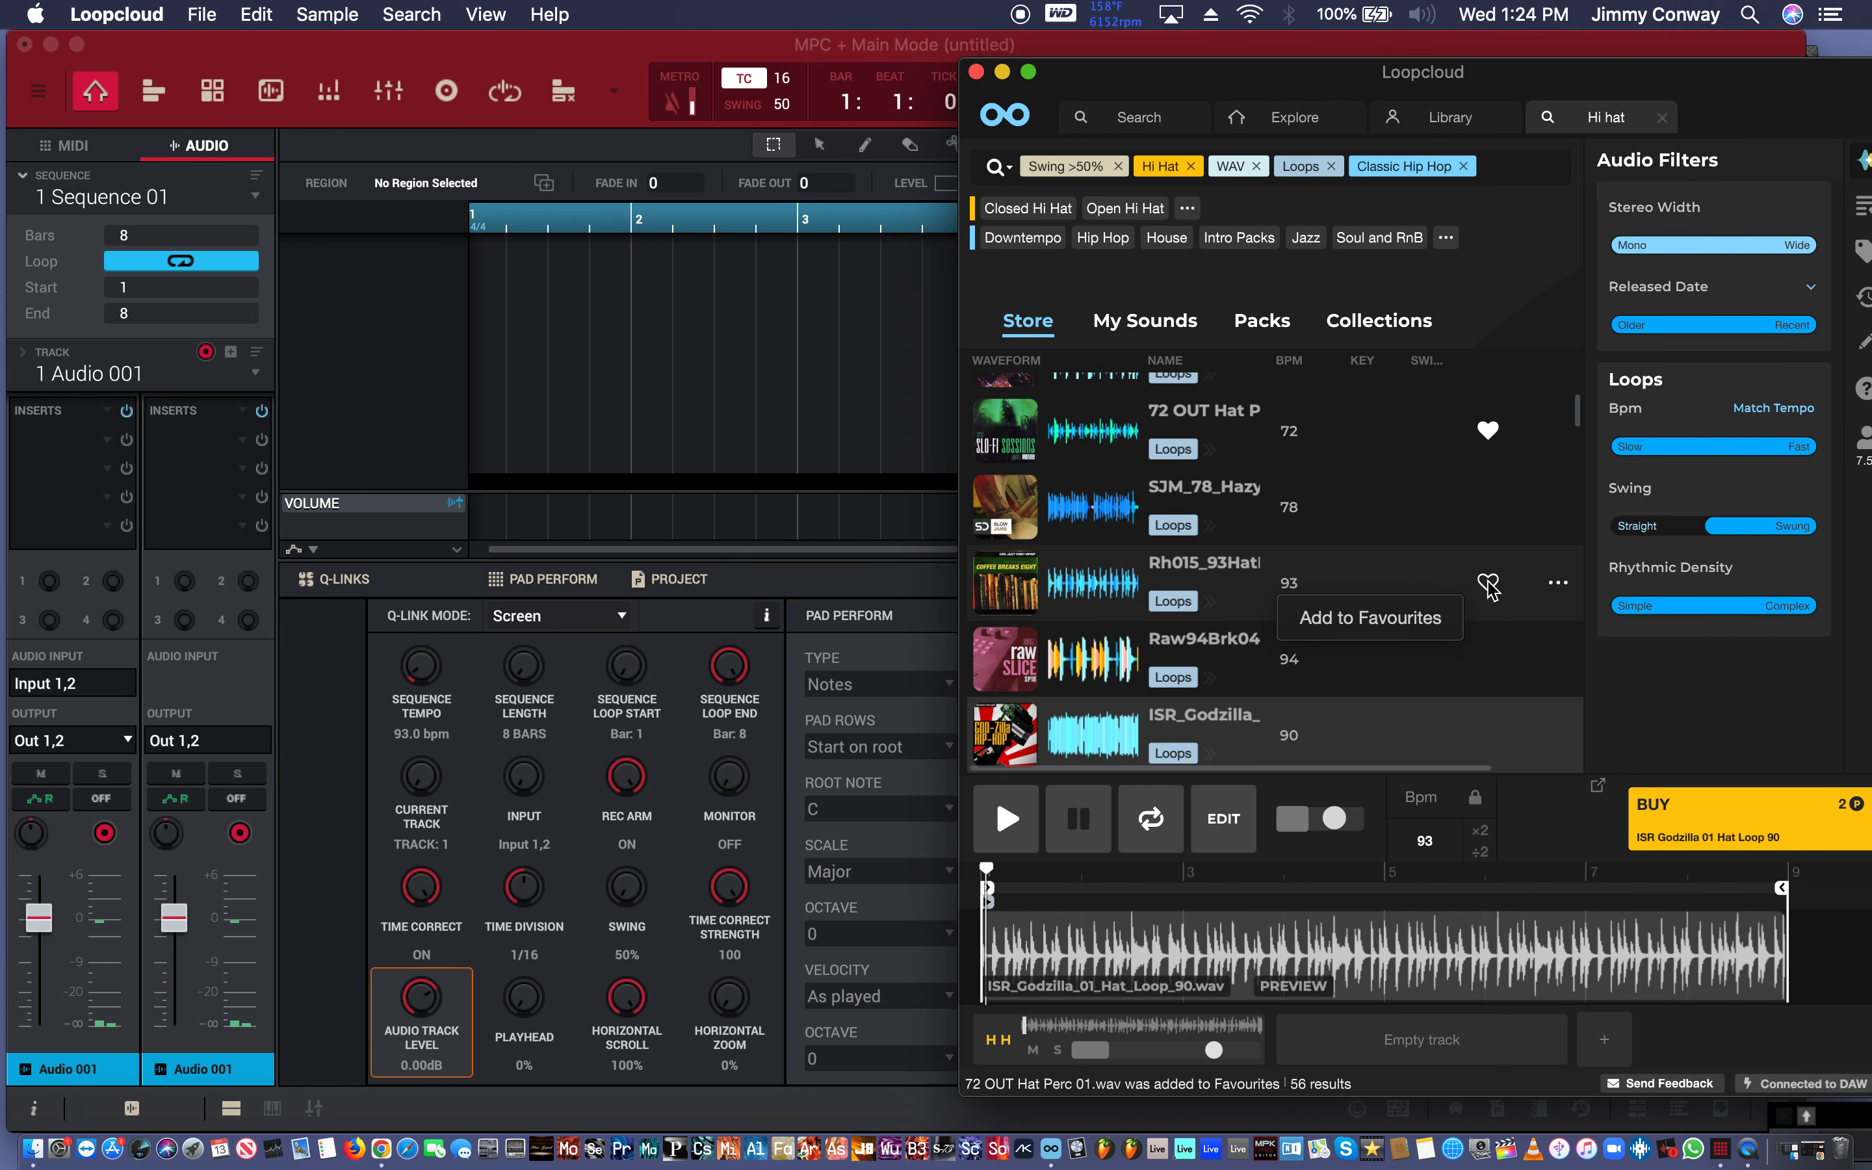
{"action": "key", "text": "Down"}
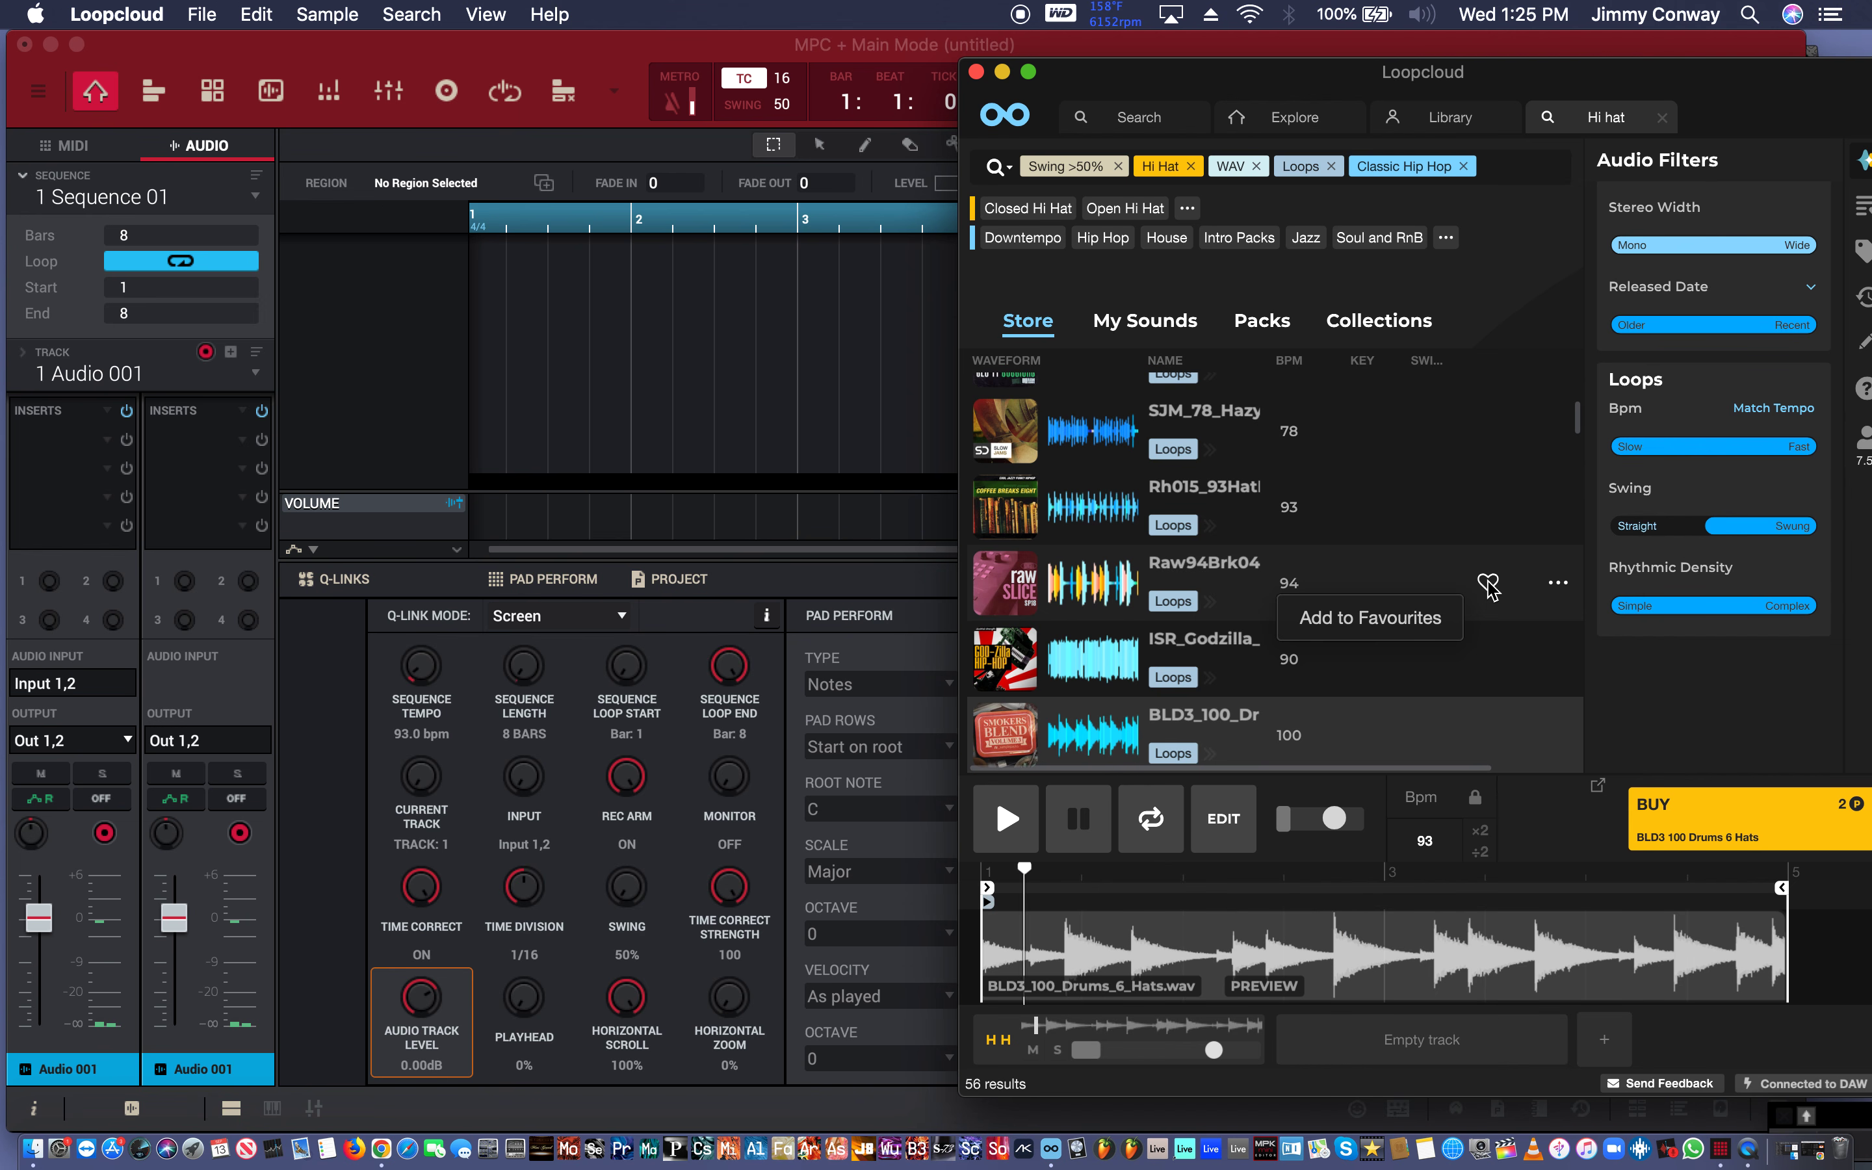
{"action": "key", "text": "Down"}
{"action": "key", "text": "Down"}
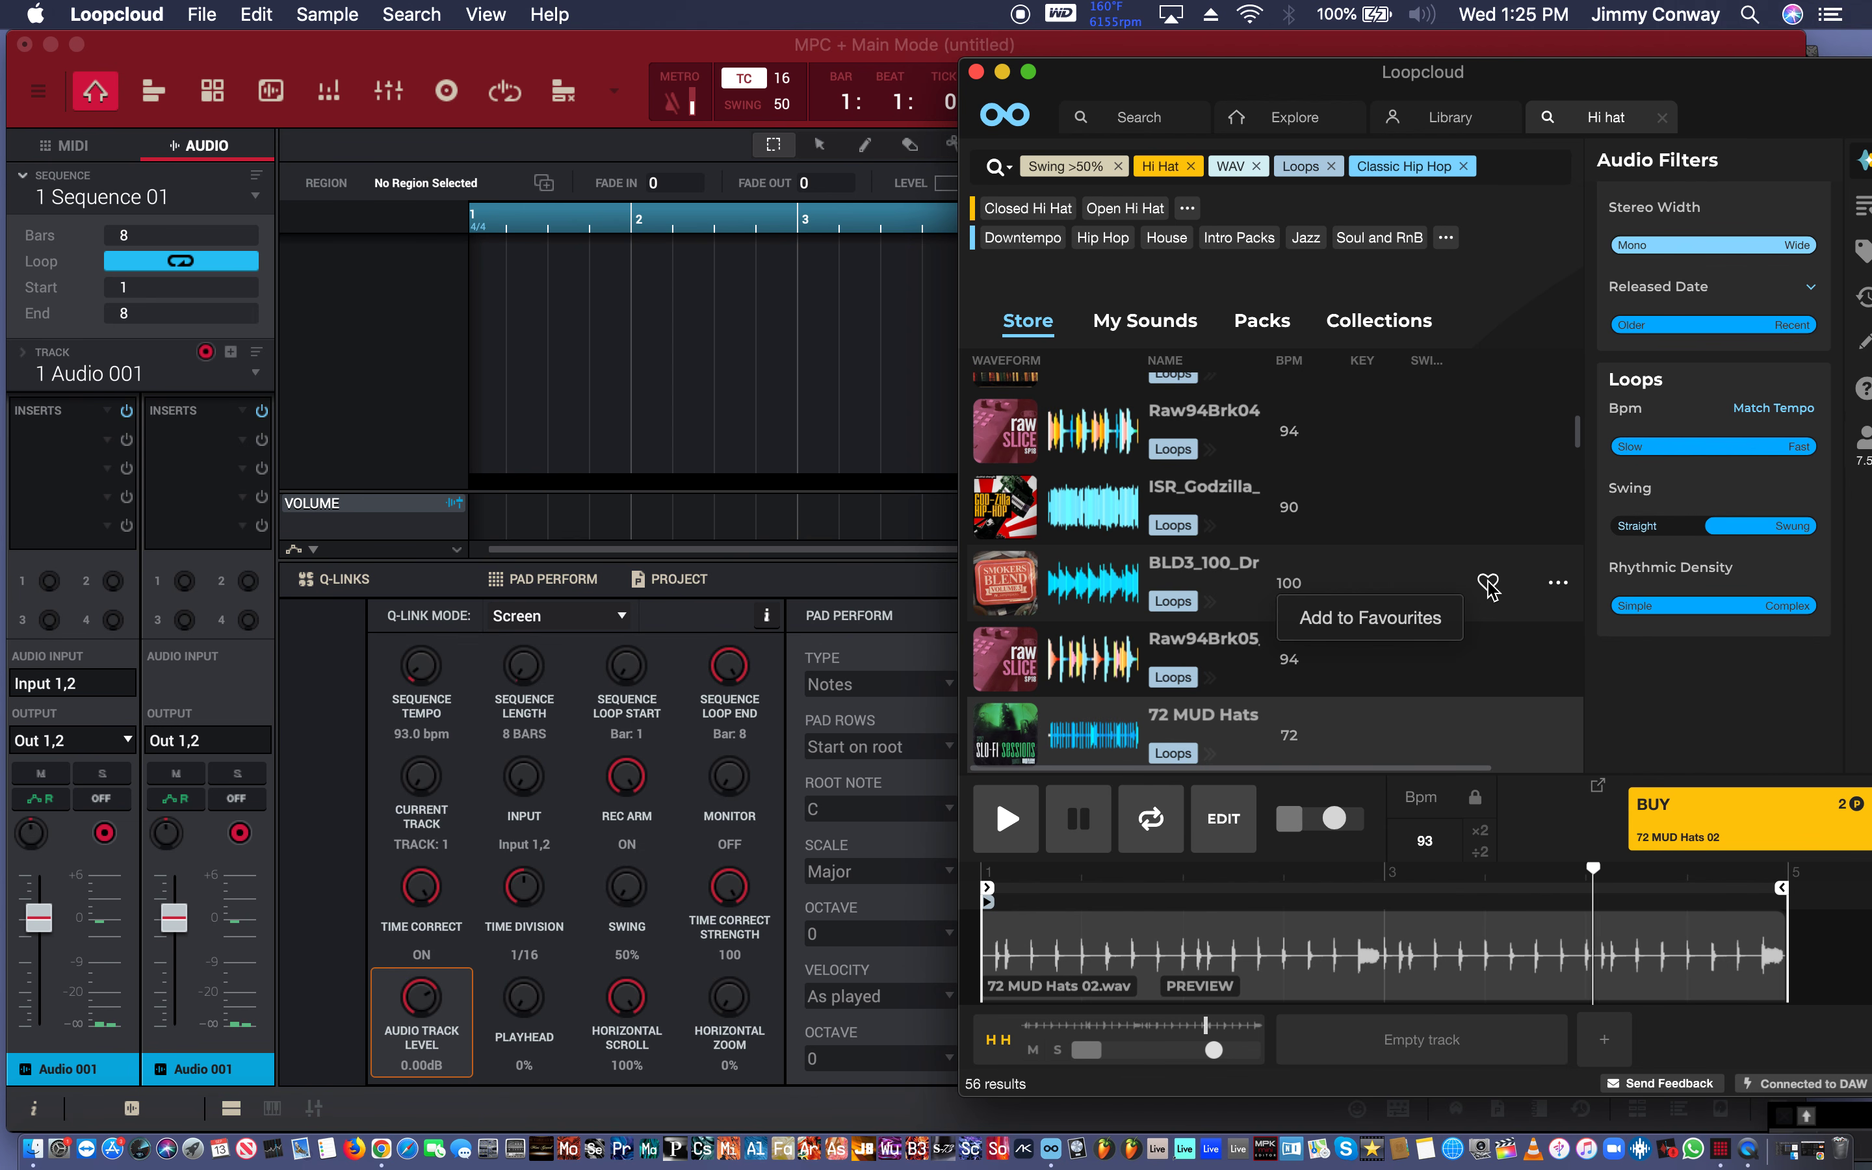
{"action": "left_click", "coordinate": [1489, 585]}
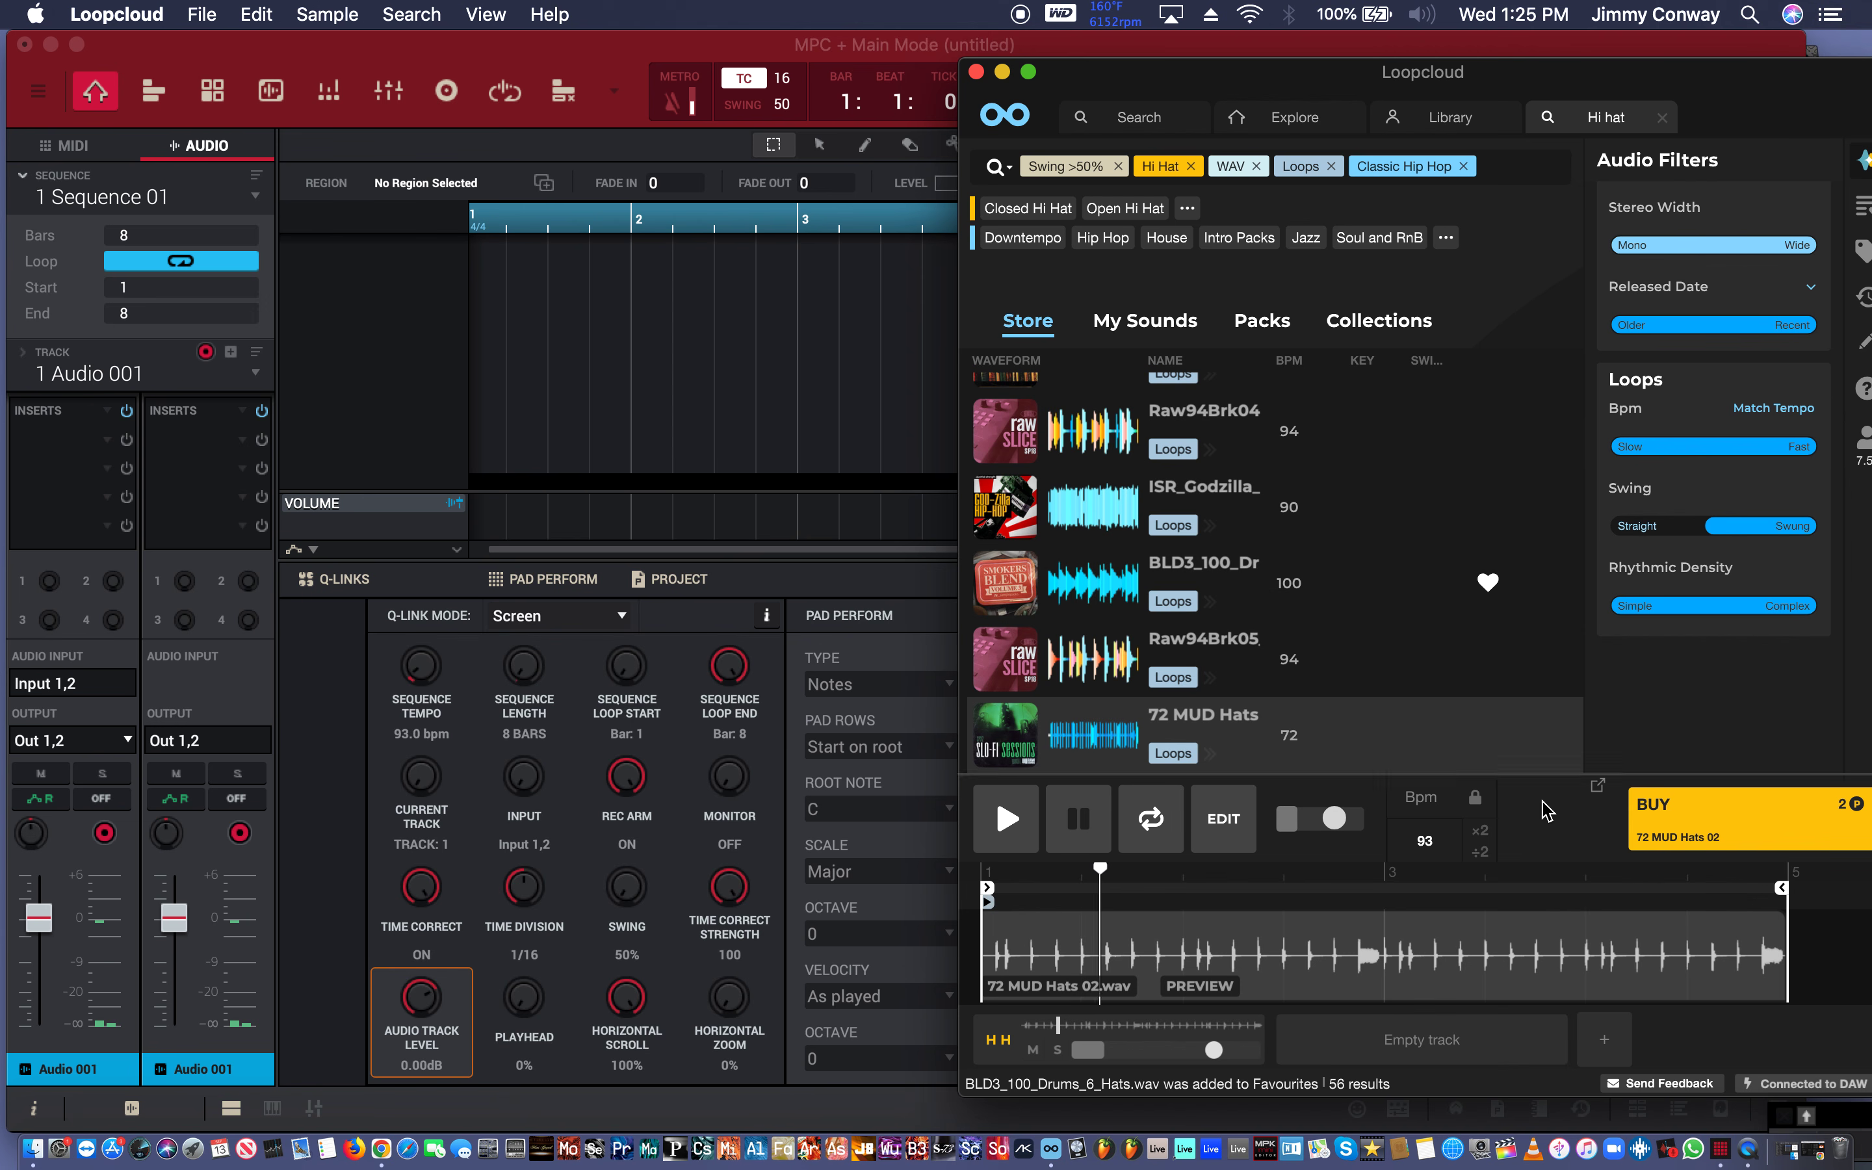
Audition the following swing hi-hat loops one by one, from EQ-B45 08 HhSd Loop 100 through 72 HEX Hats.
{"action": "key", "text": "Down"}
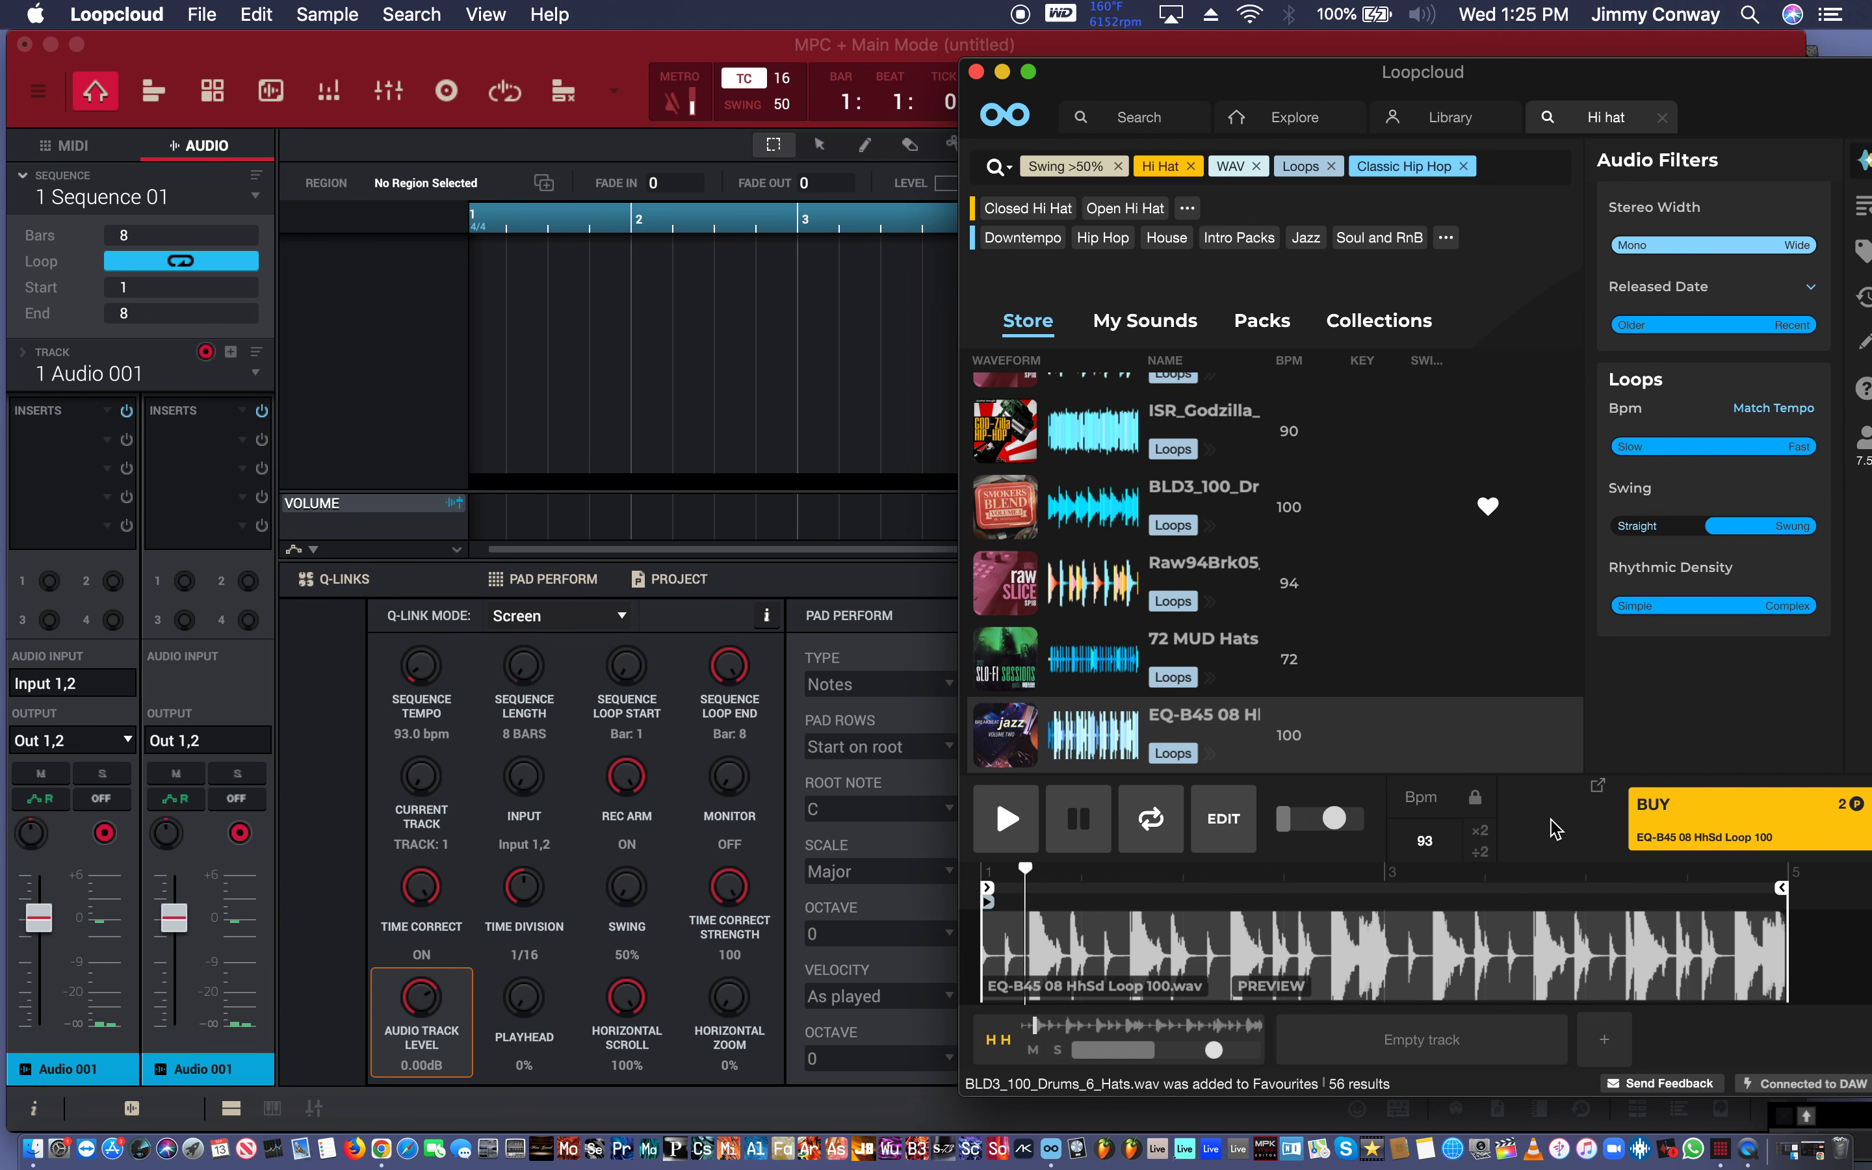
{"action": "key", "text": "Down"}
{"action": "key", "text": "Down"}
{"action": "key", "text": "Down"}
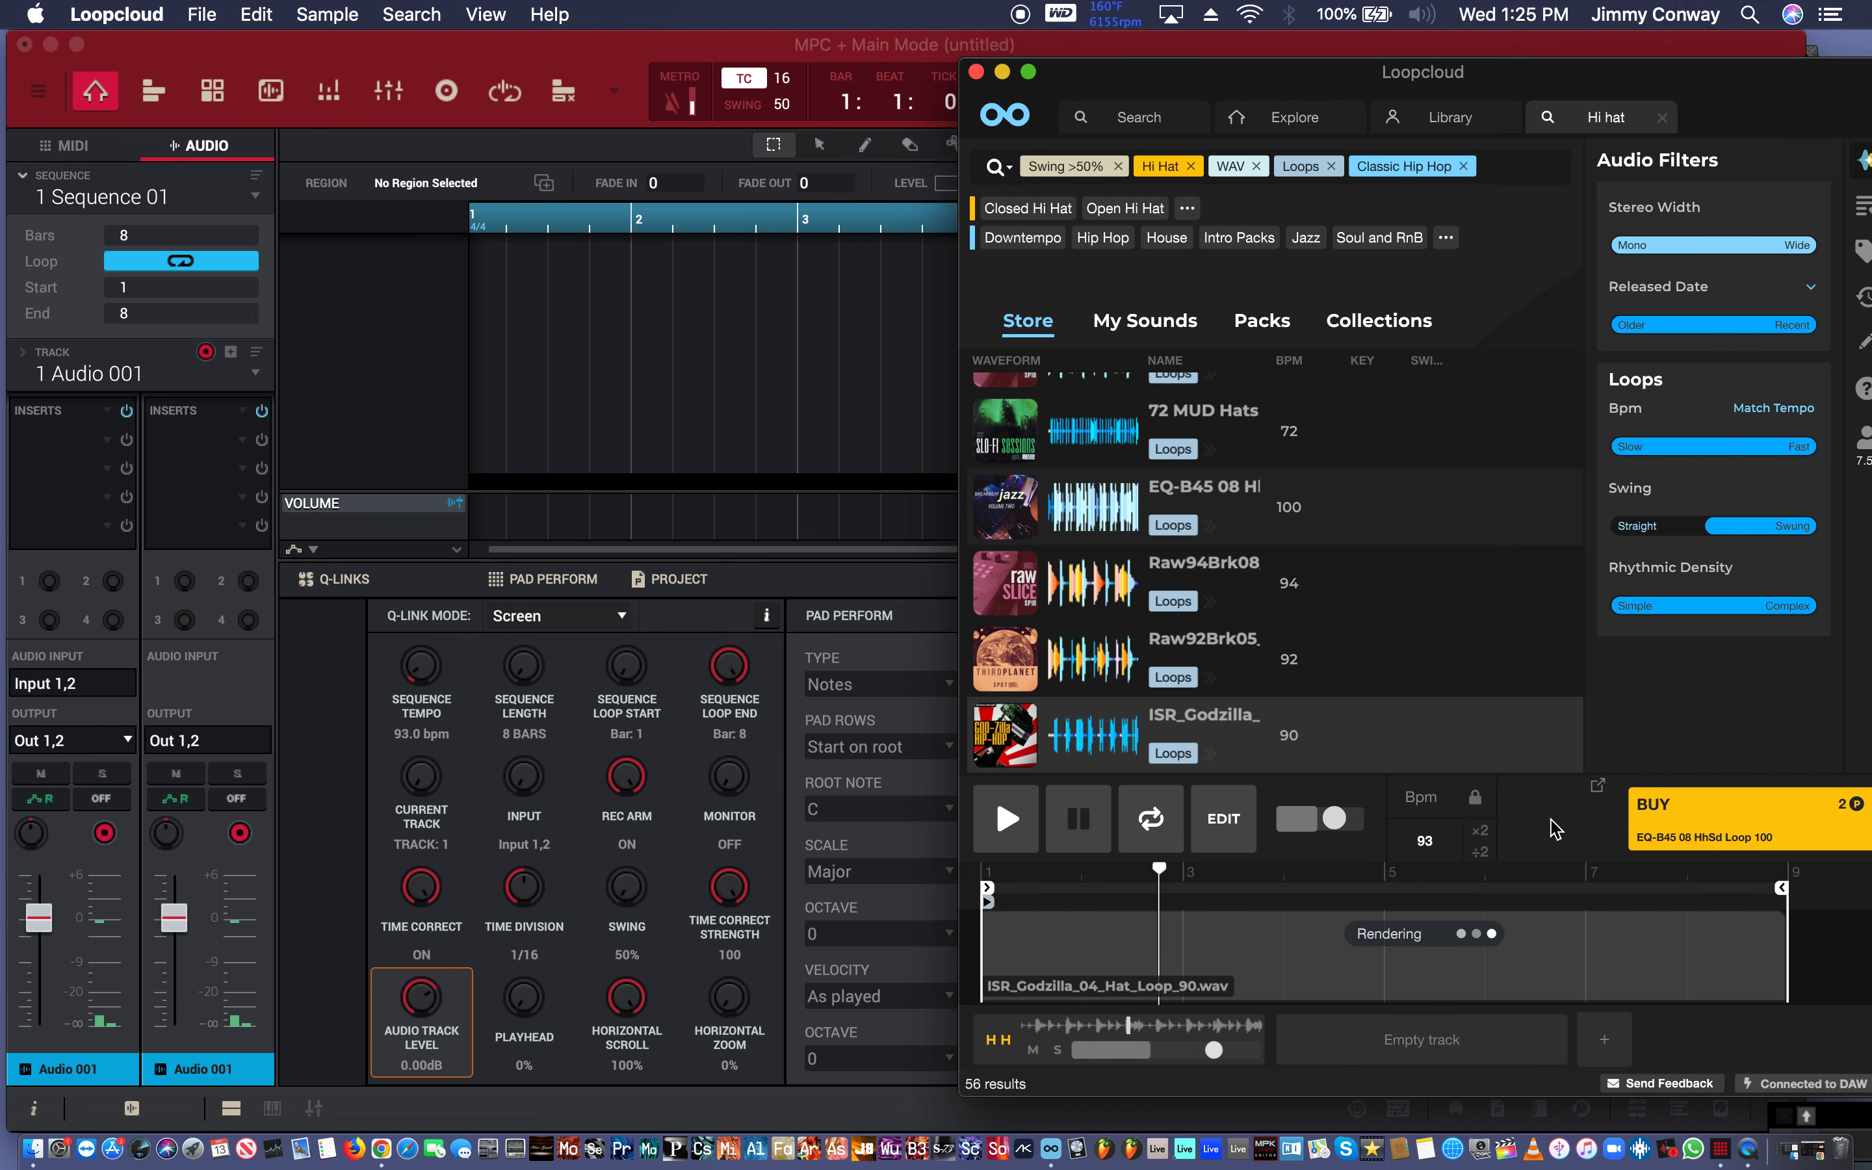
{"action": "key", "text": "Down"}
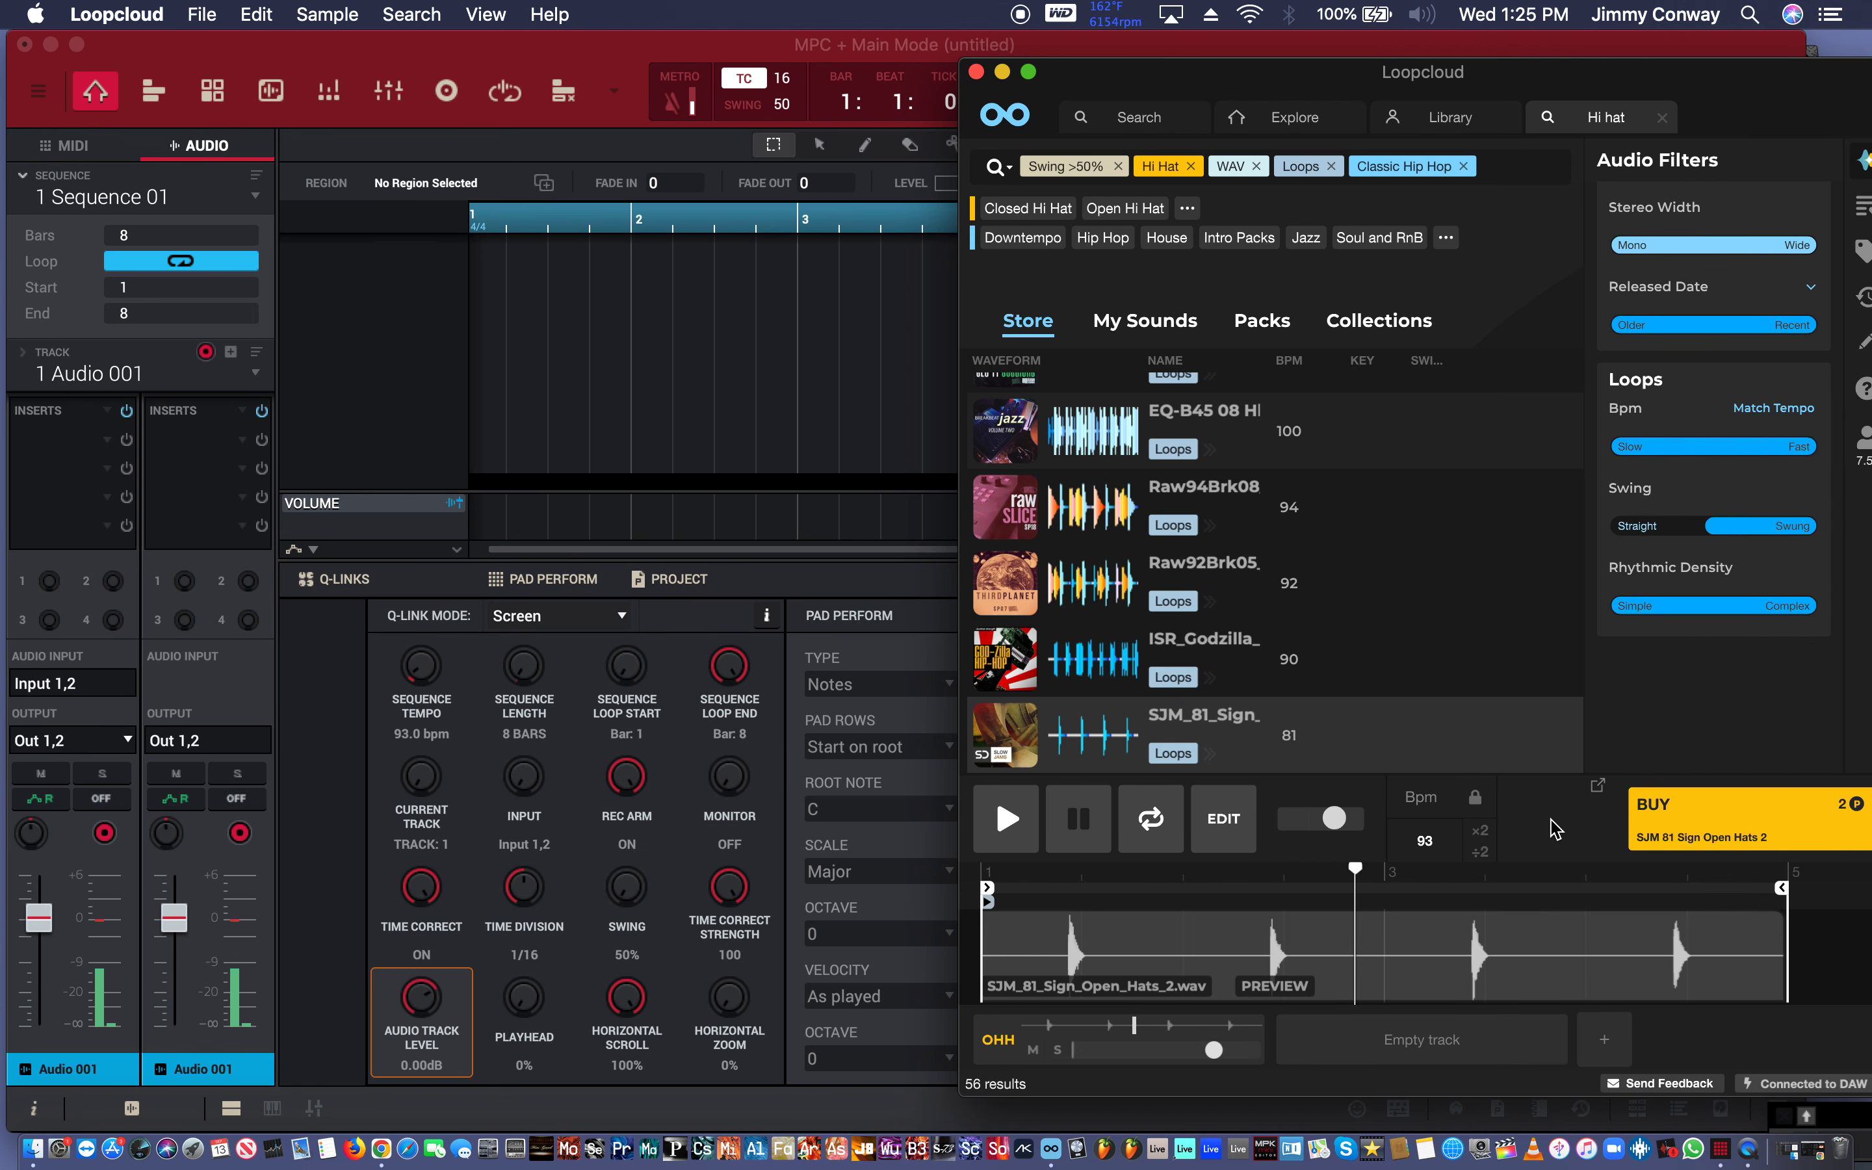
{"action": "key", "text": "Down"}
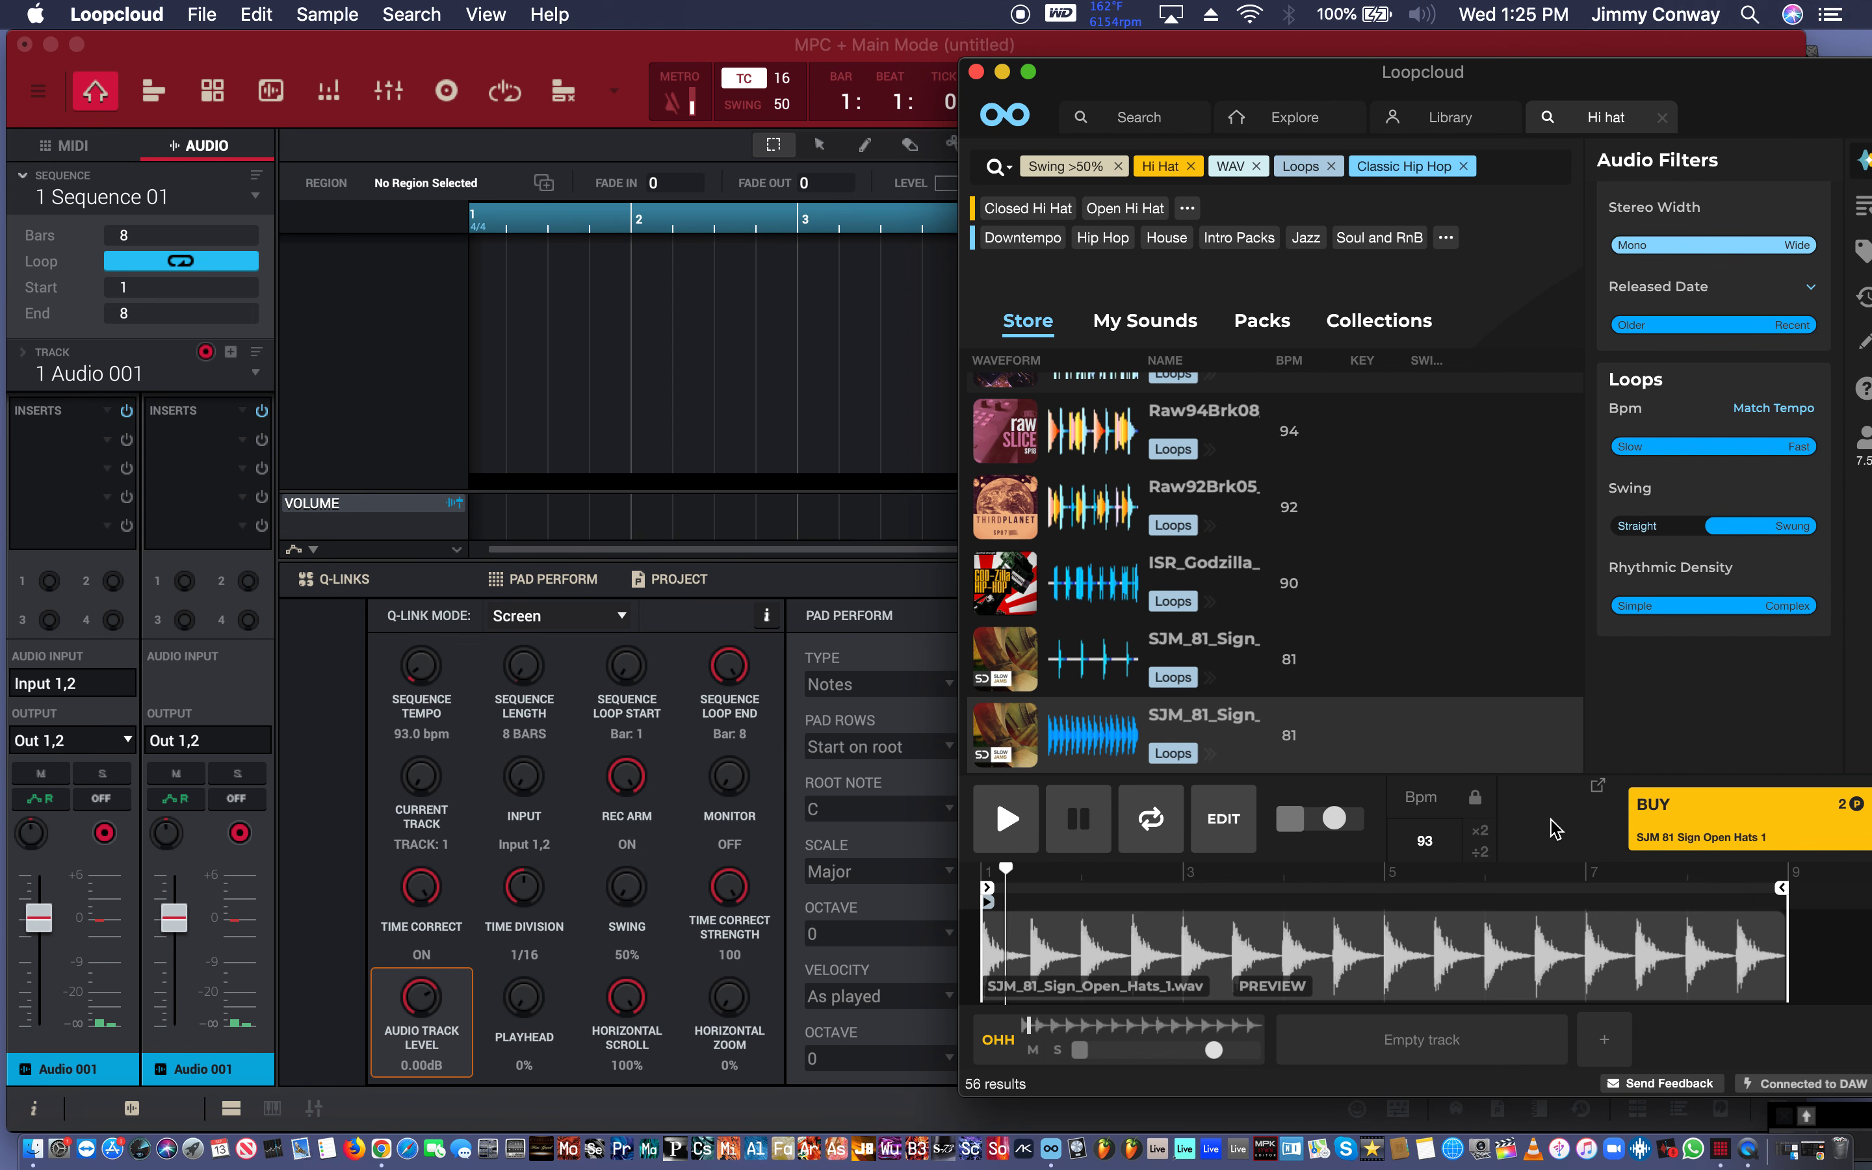
{"action": "key", "text": "Down"}
{"action": "key", "text": "Down"}
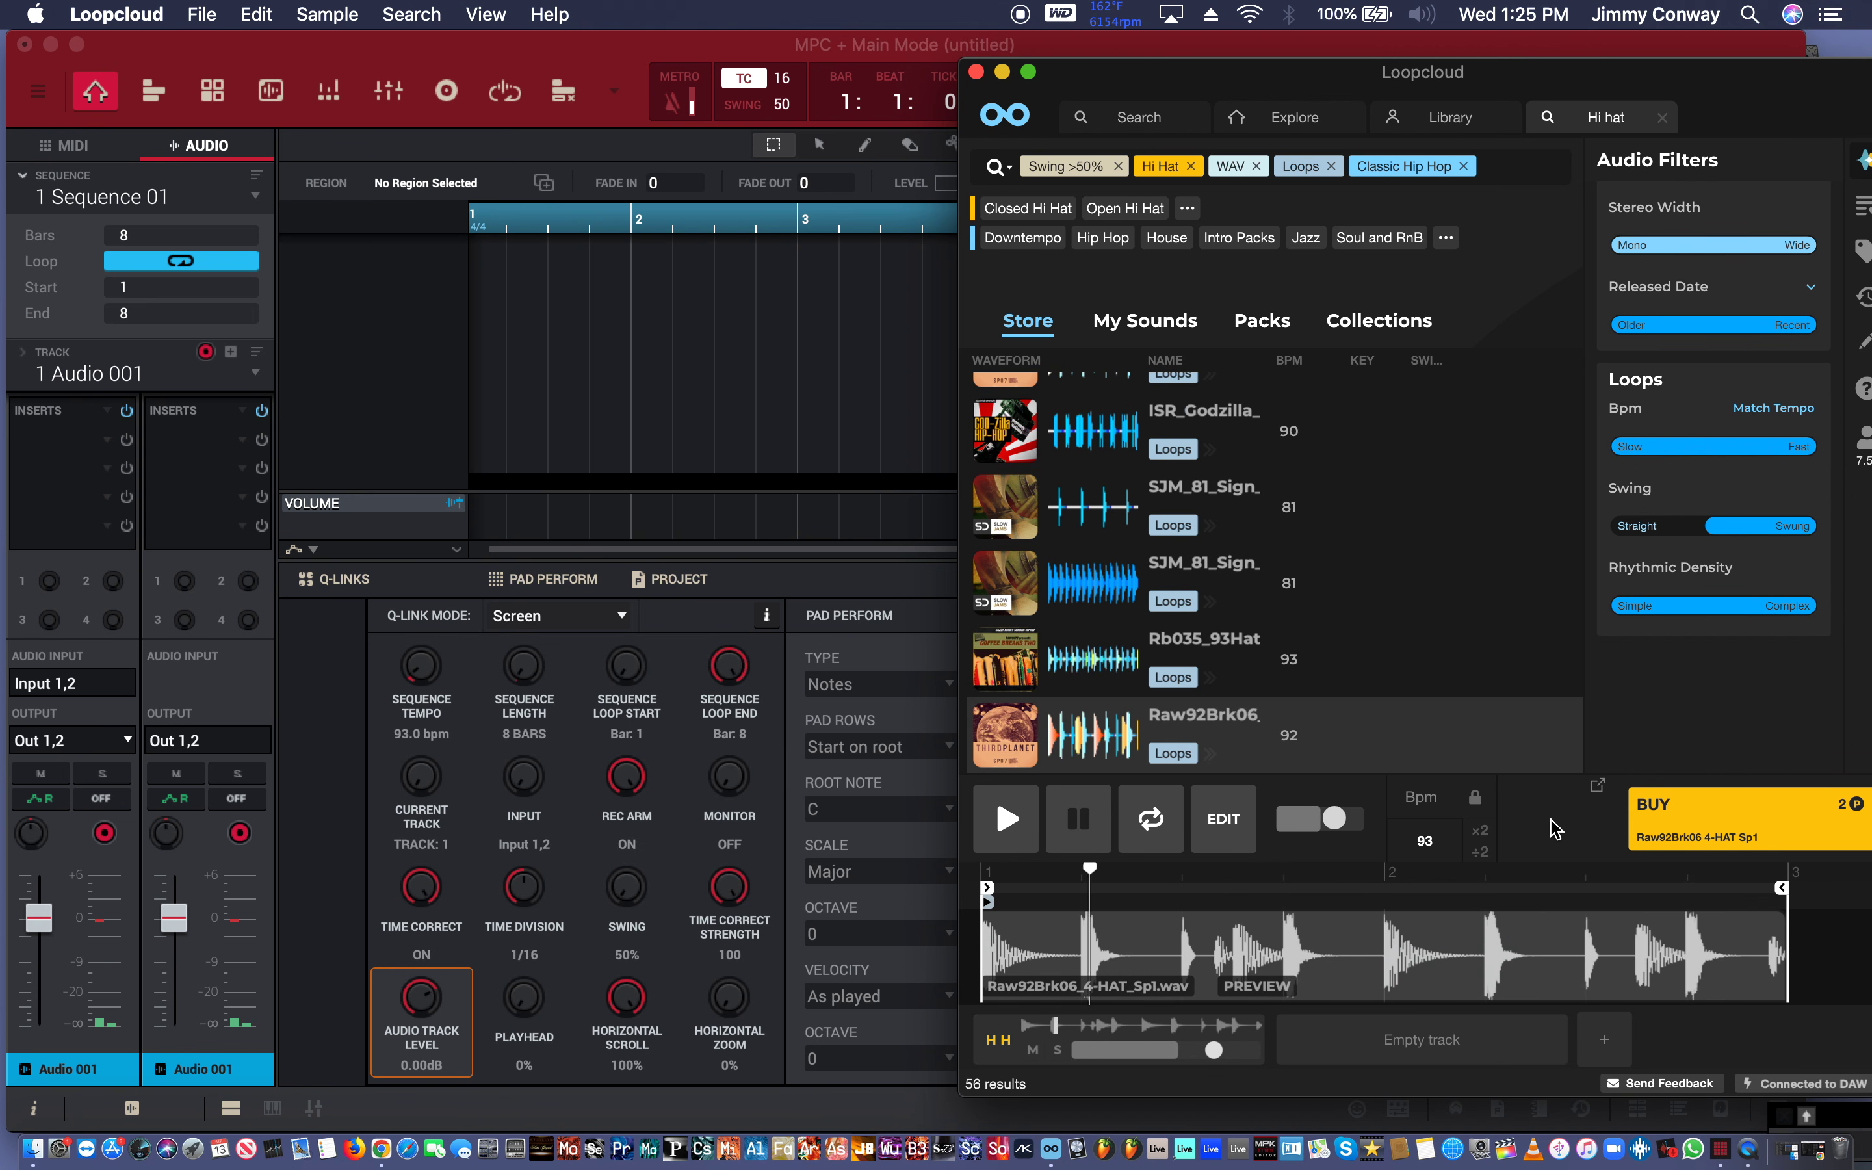
{"action": "key", "text": "Down"}
{"action": "key", "text": "Down"}
{"action": "key", "text": "Down"}
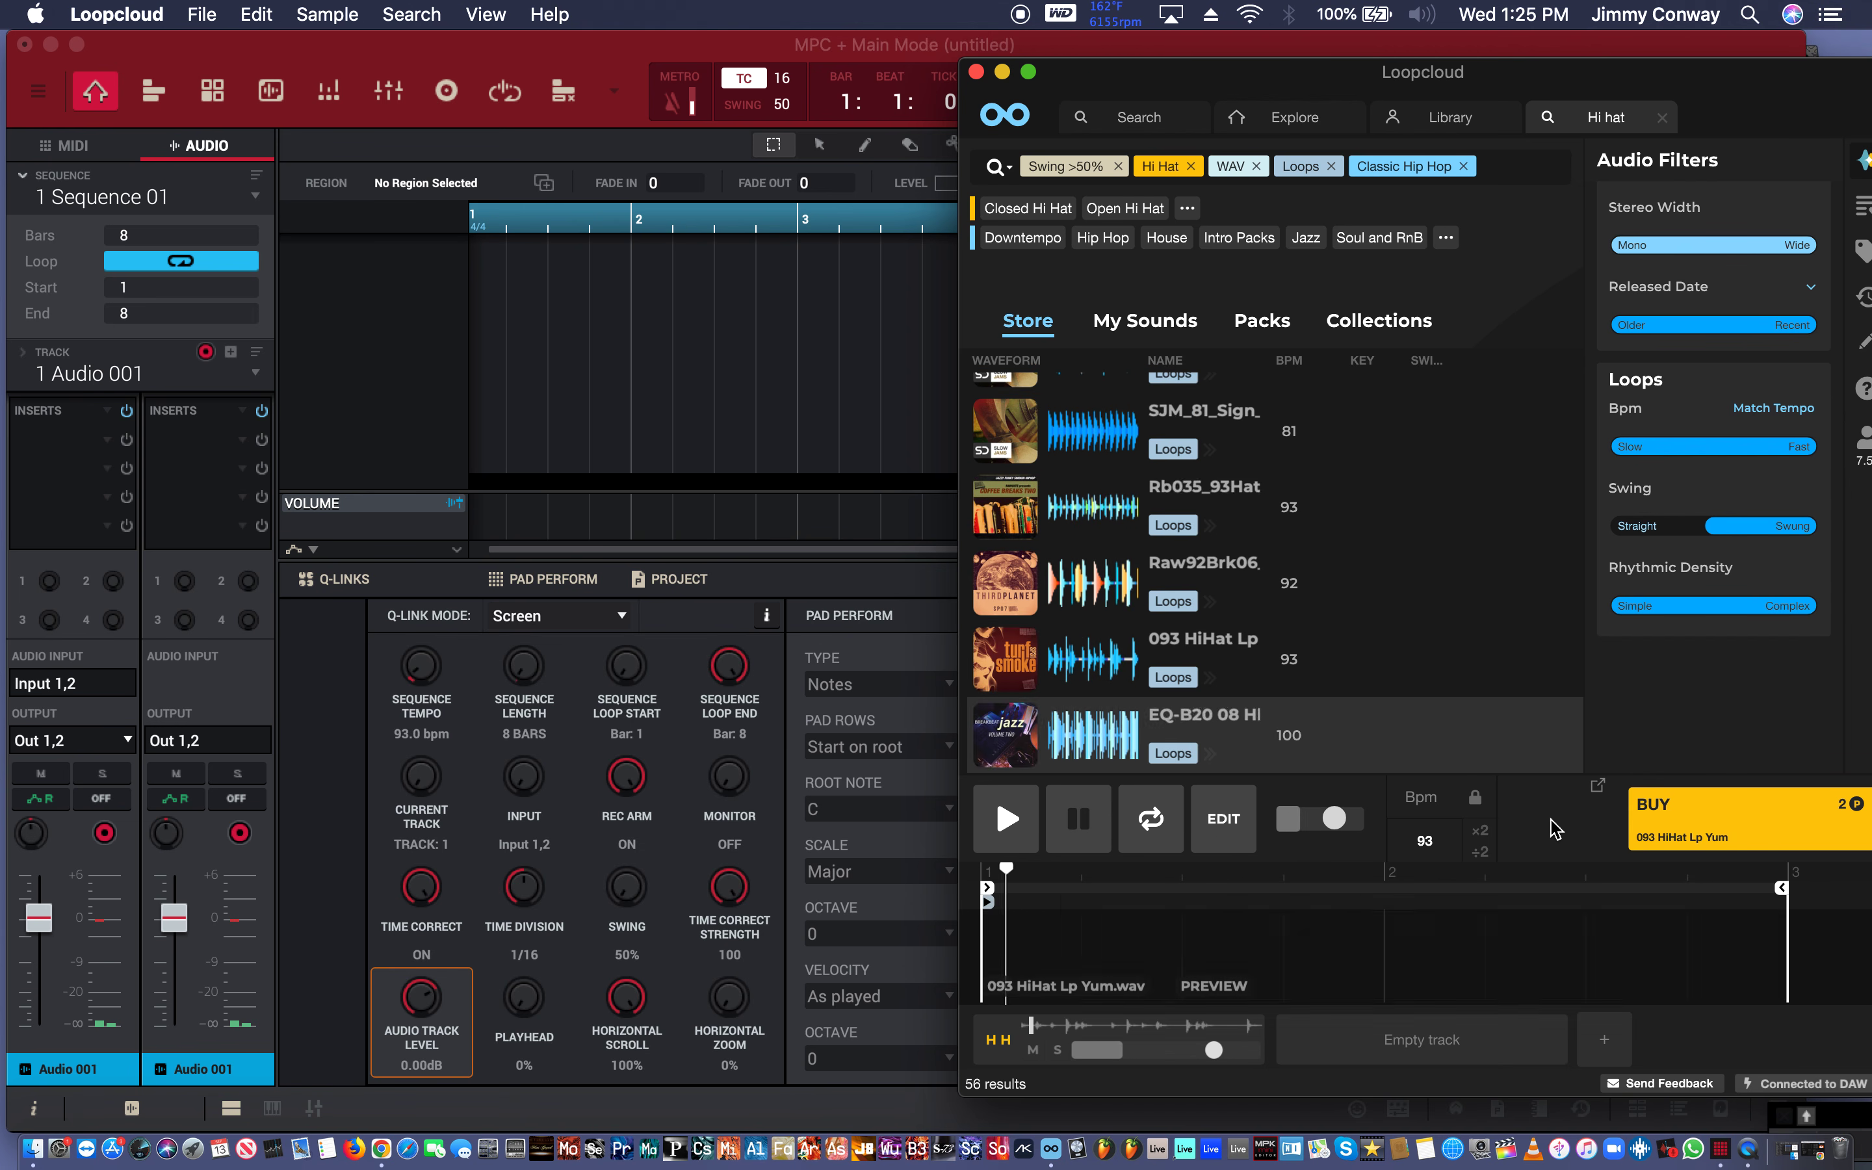
{"action": "key", "text": "Down"}
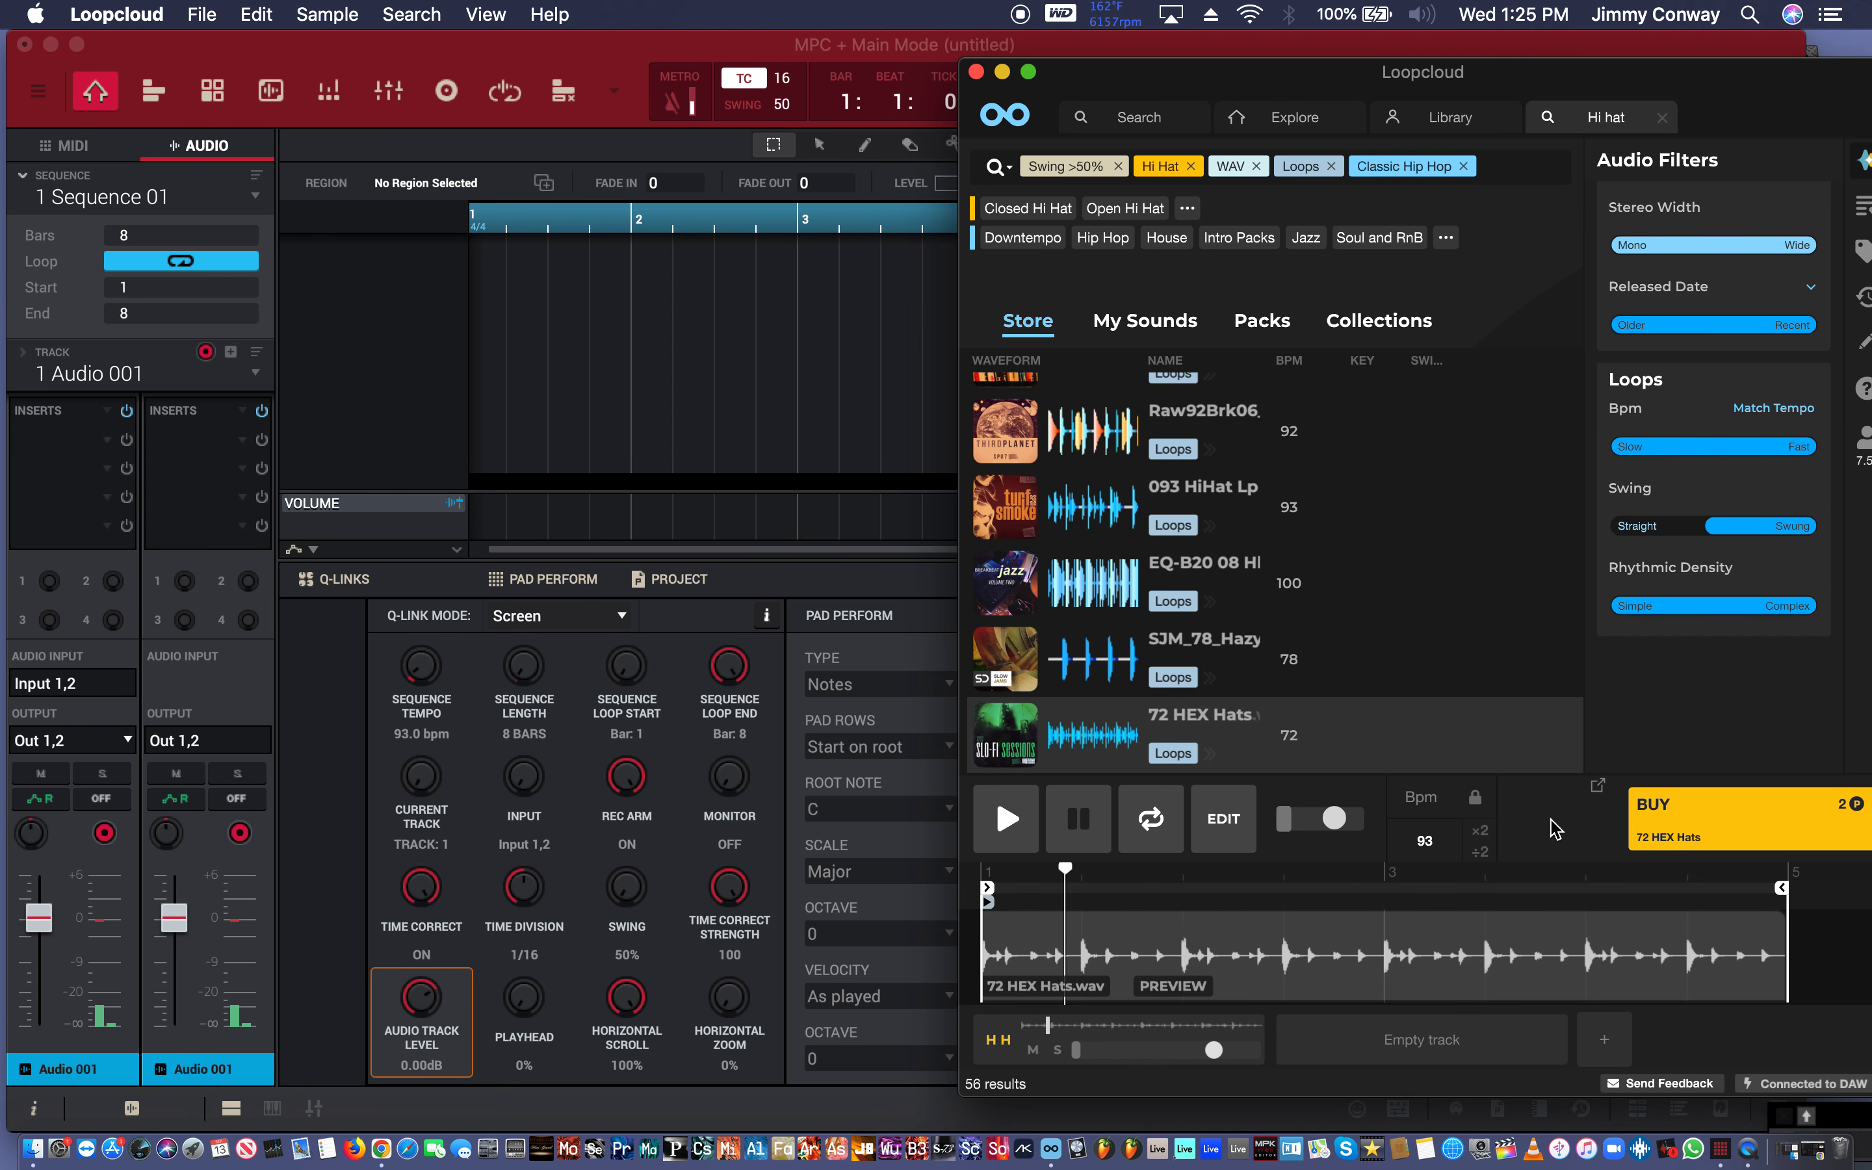
Return to the start of the results and load the favourited 72 MUD Hats 01 loop for playback.
{"action": "scroll", "coordinate": [1397, 455], "scroll_direction": "up", "scroll_amount": 5}
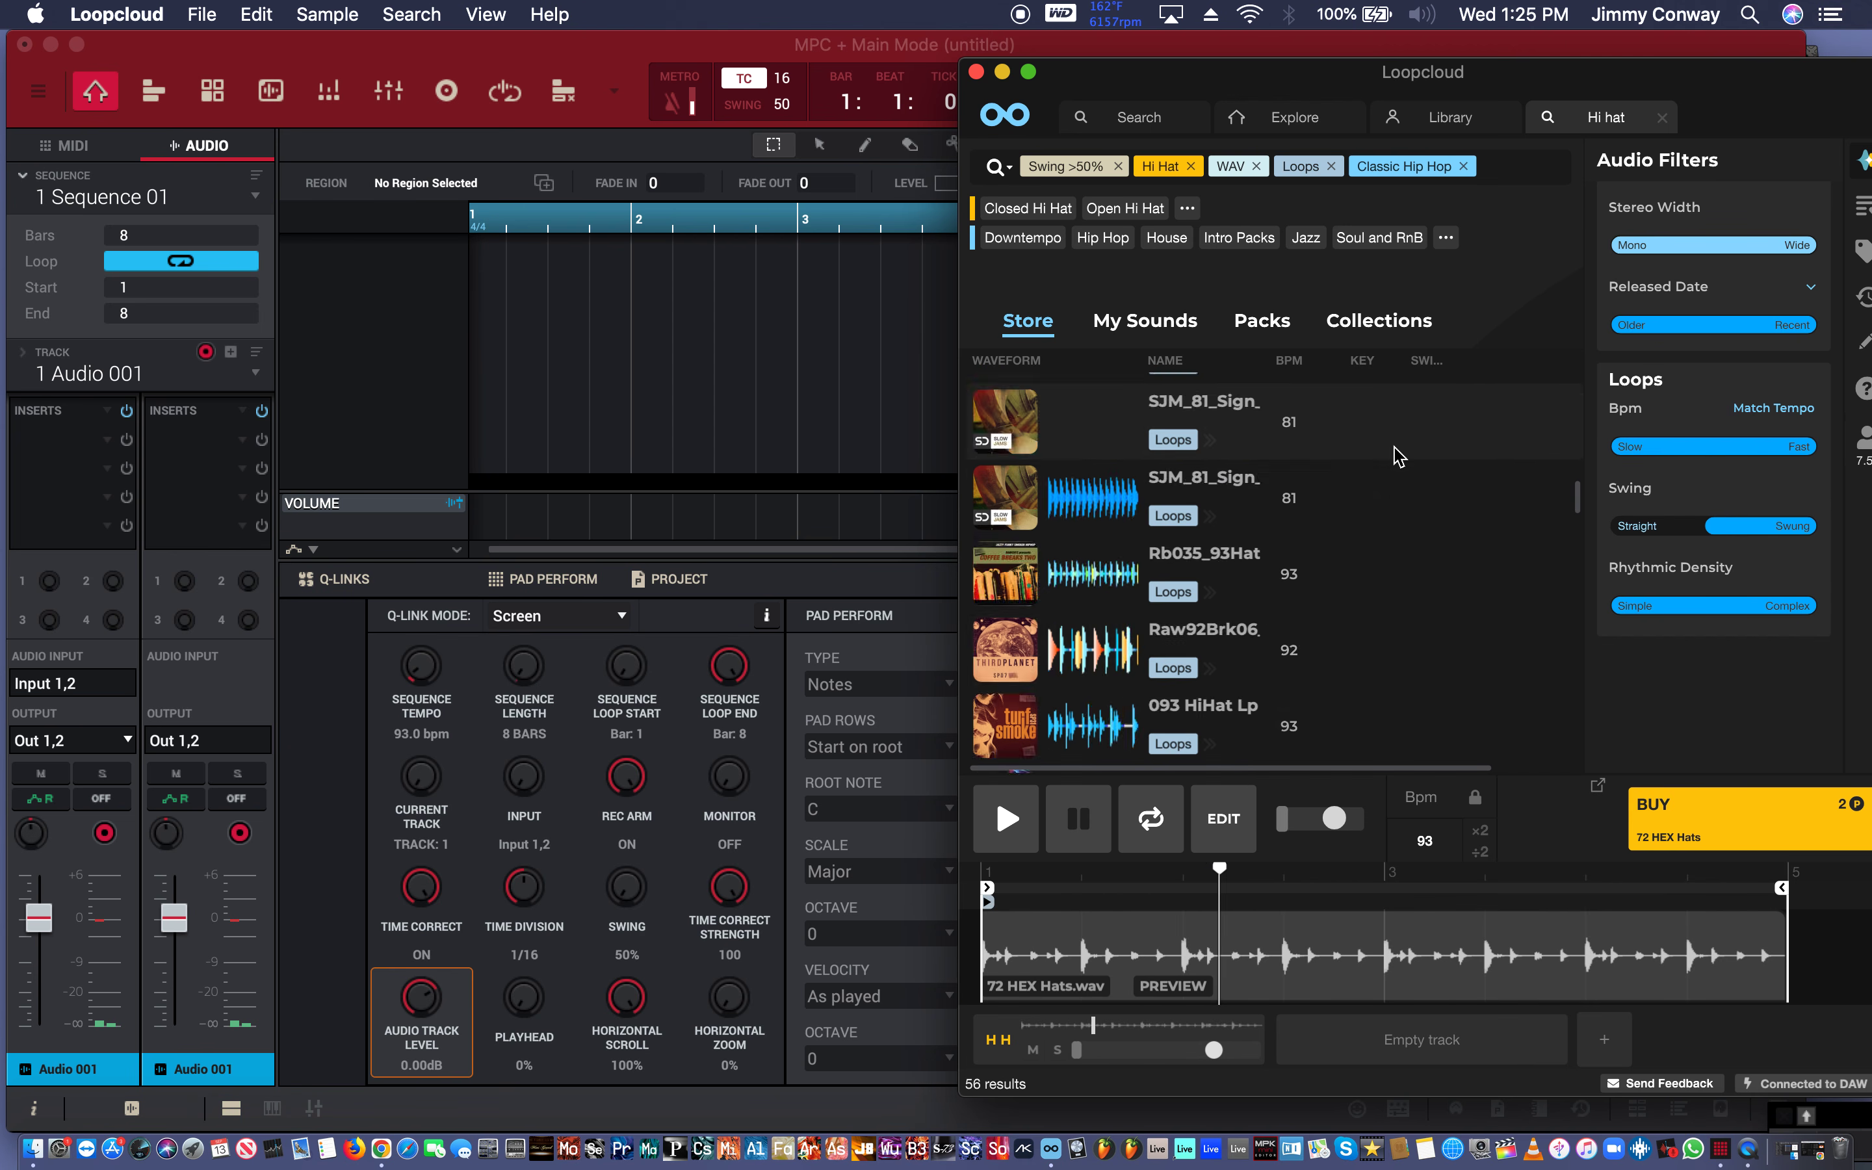
{"action": "left_click", "coordinate": [1304, 491]}
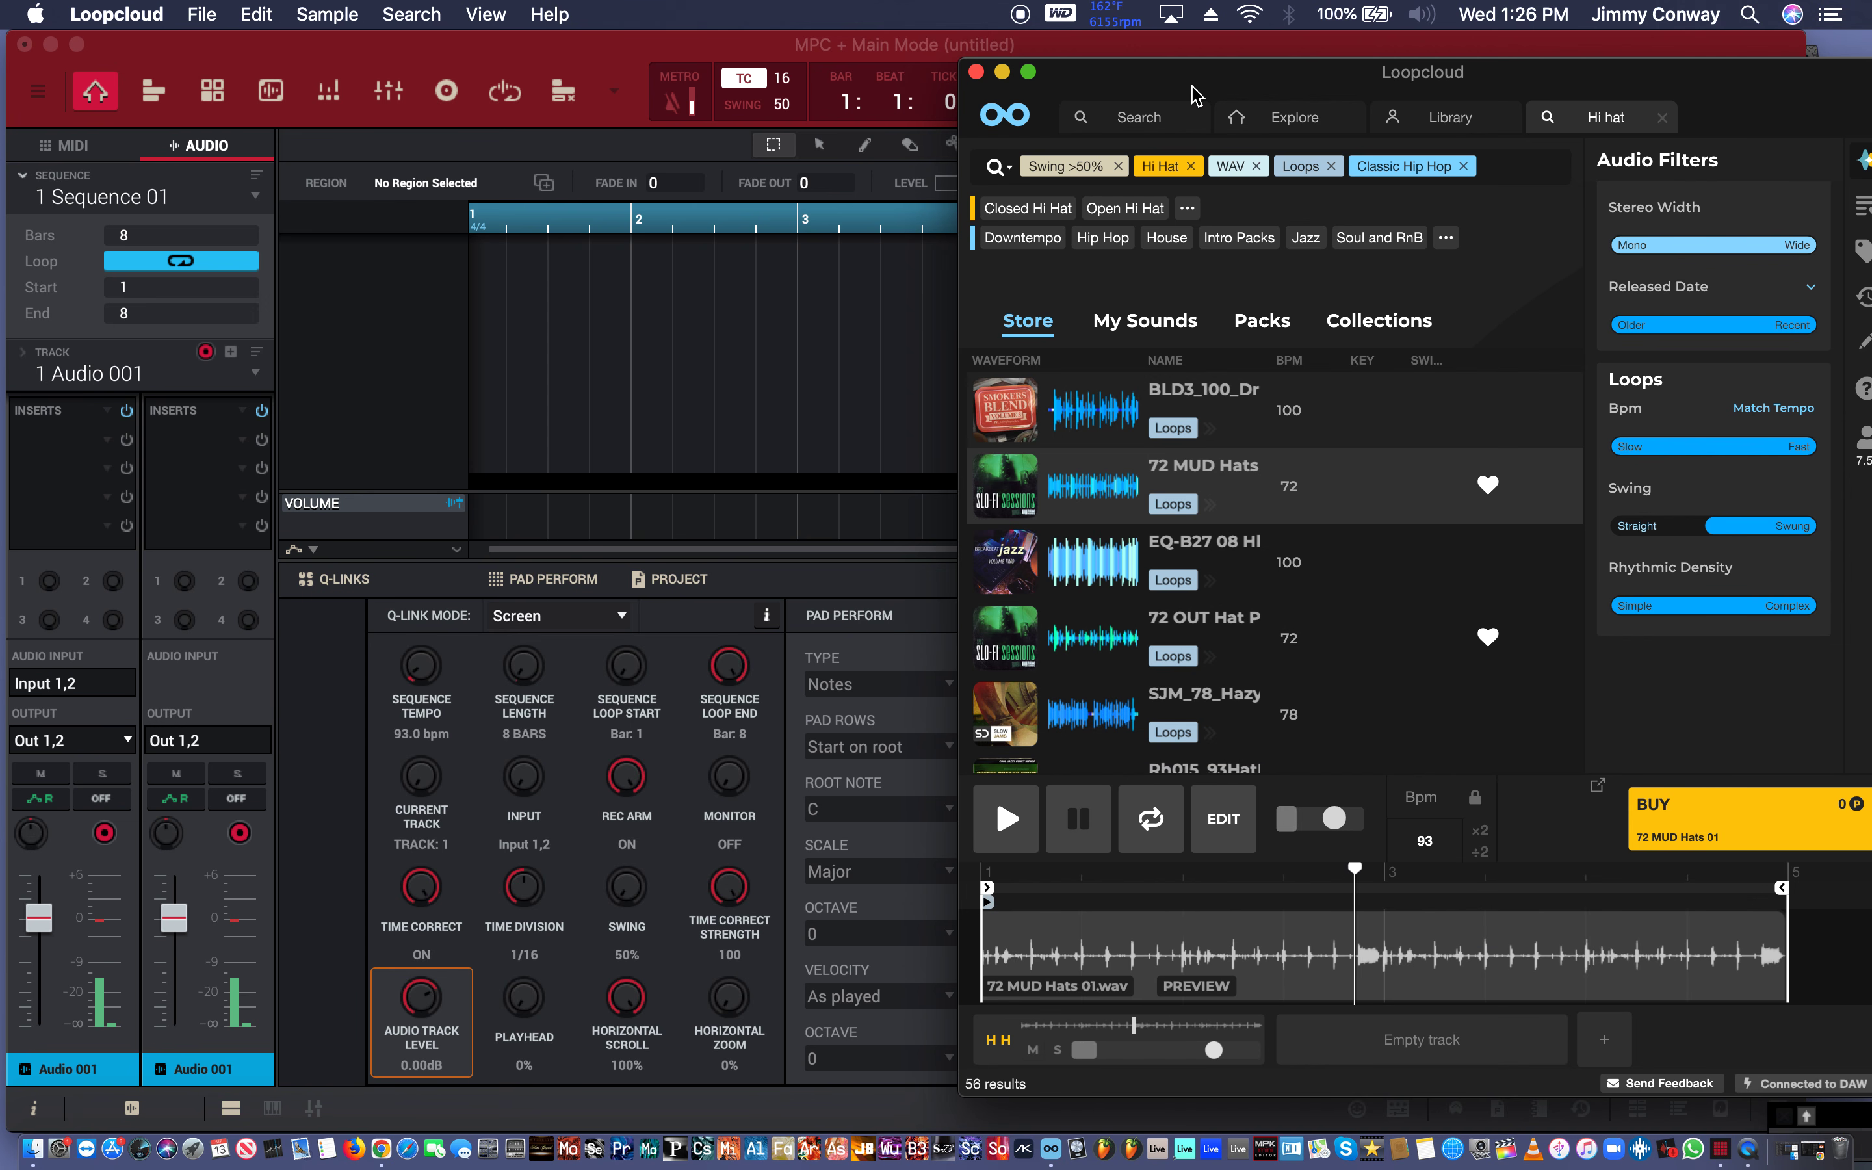
Select the empty second track and replace the Hi Hat search tag with Snare.
{"action": "left_click_drag", "start_coordinate": [1192, 81], "coordinate": [1039, 53]}
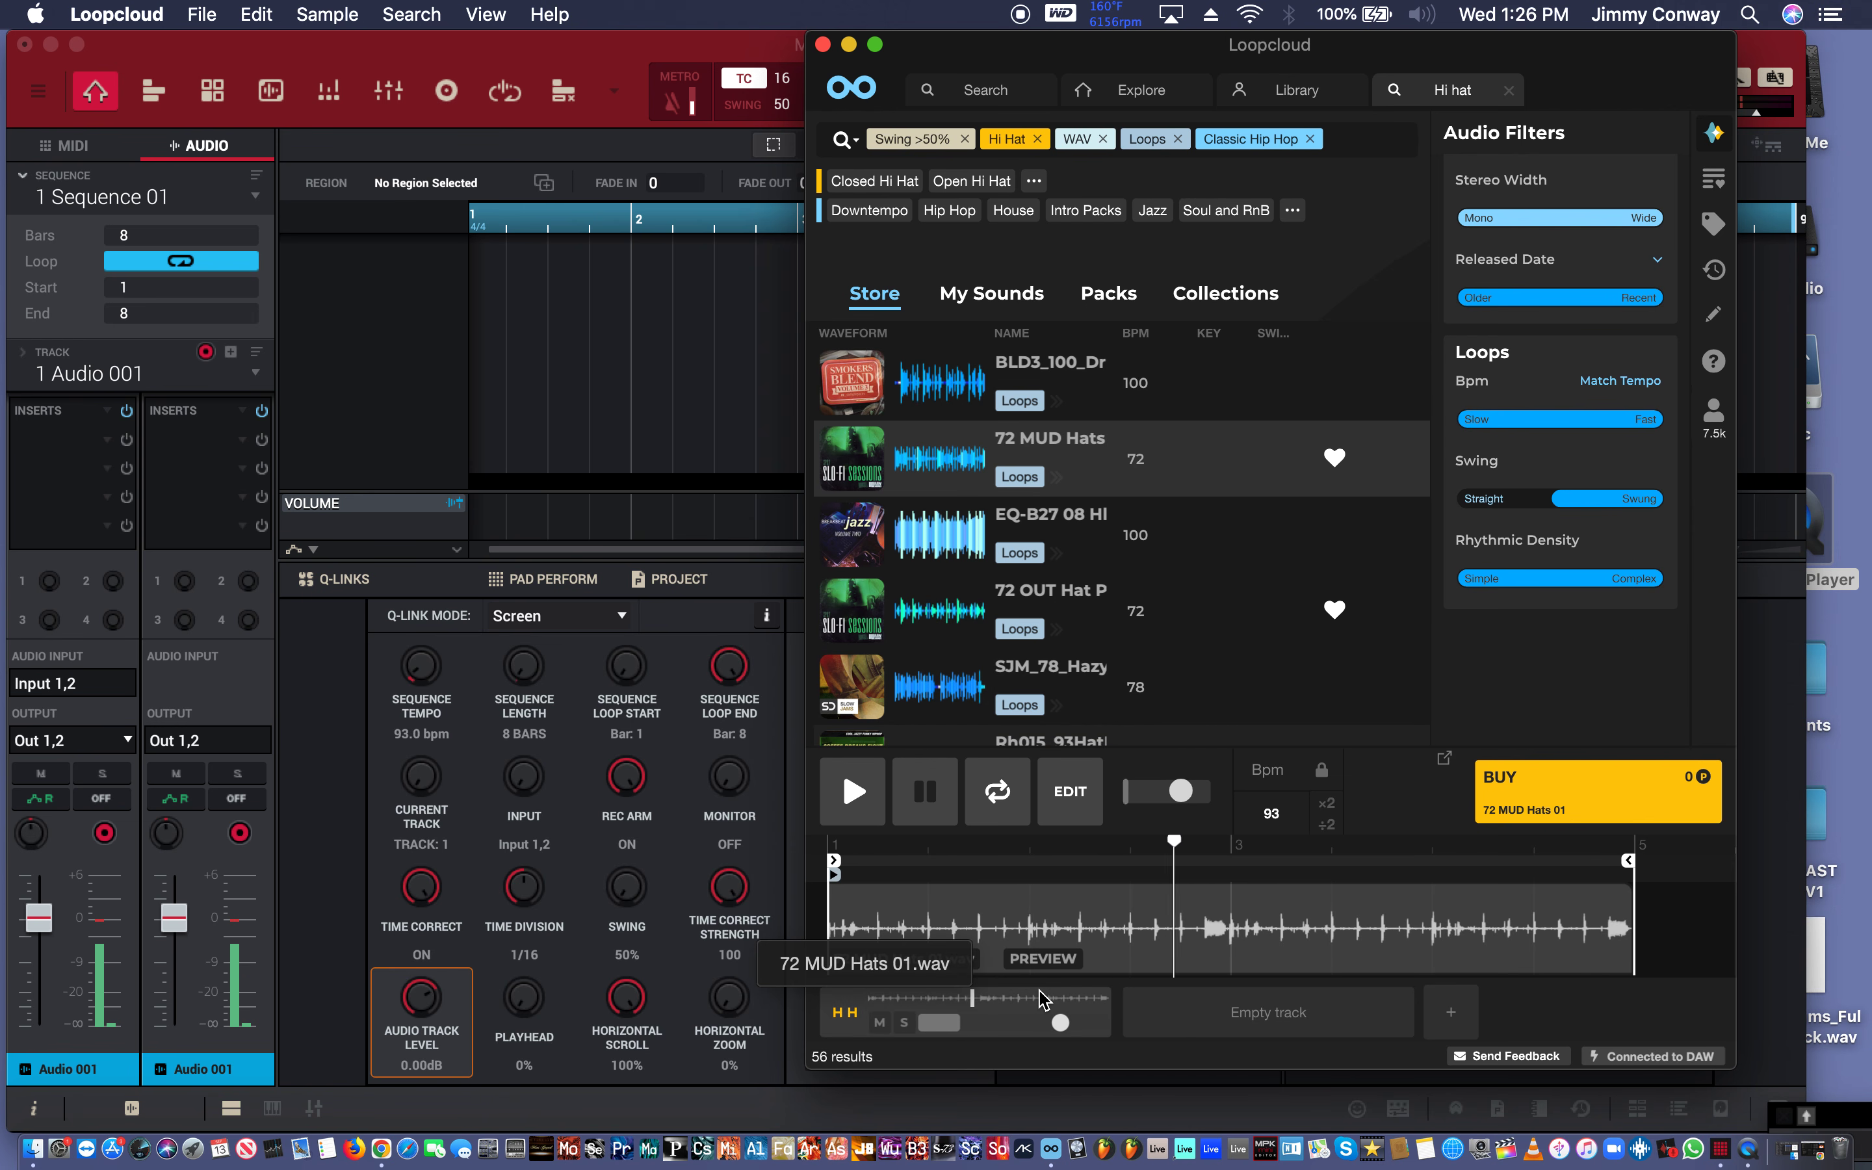
{"action": "left_click", "coordinate": [1177, 1037]}
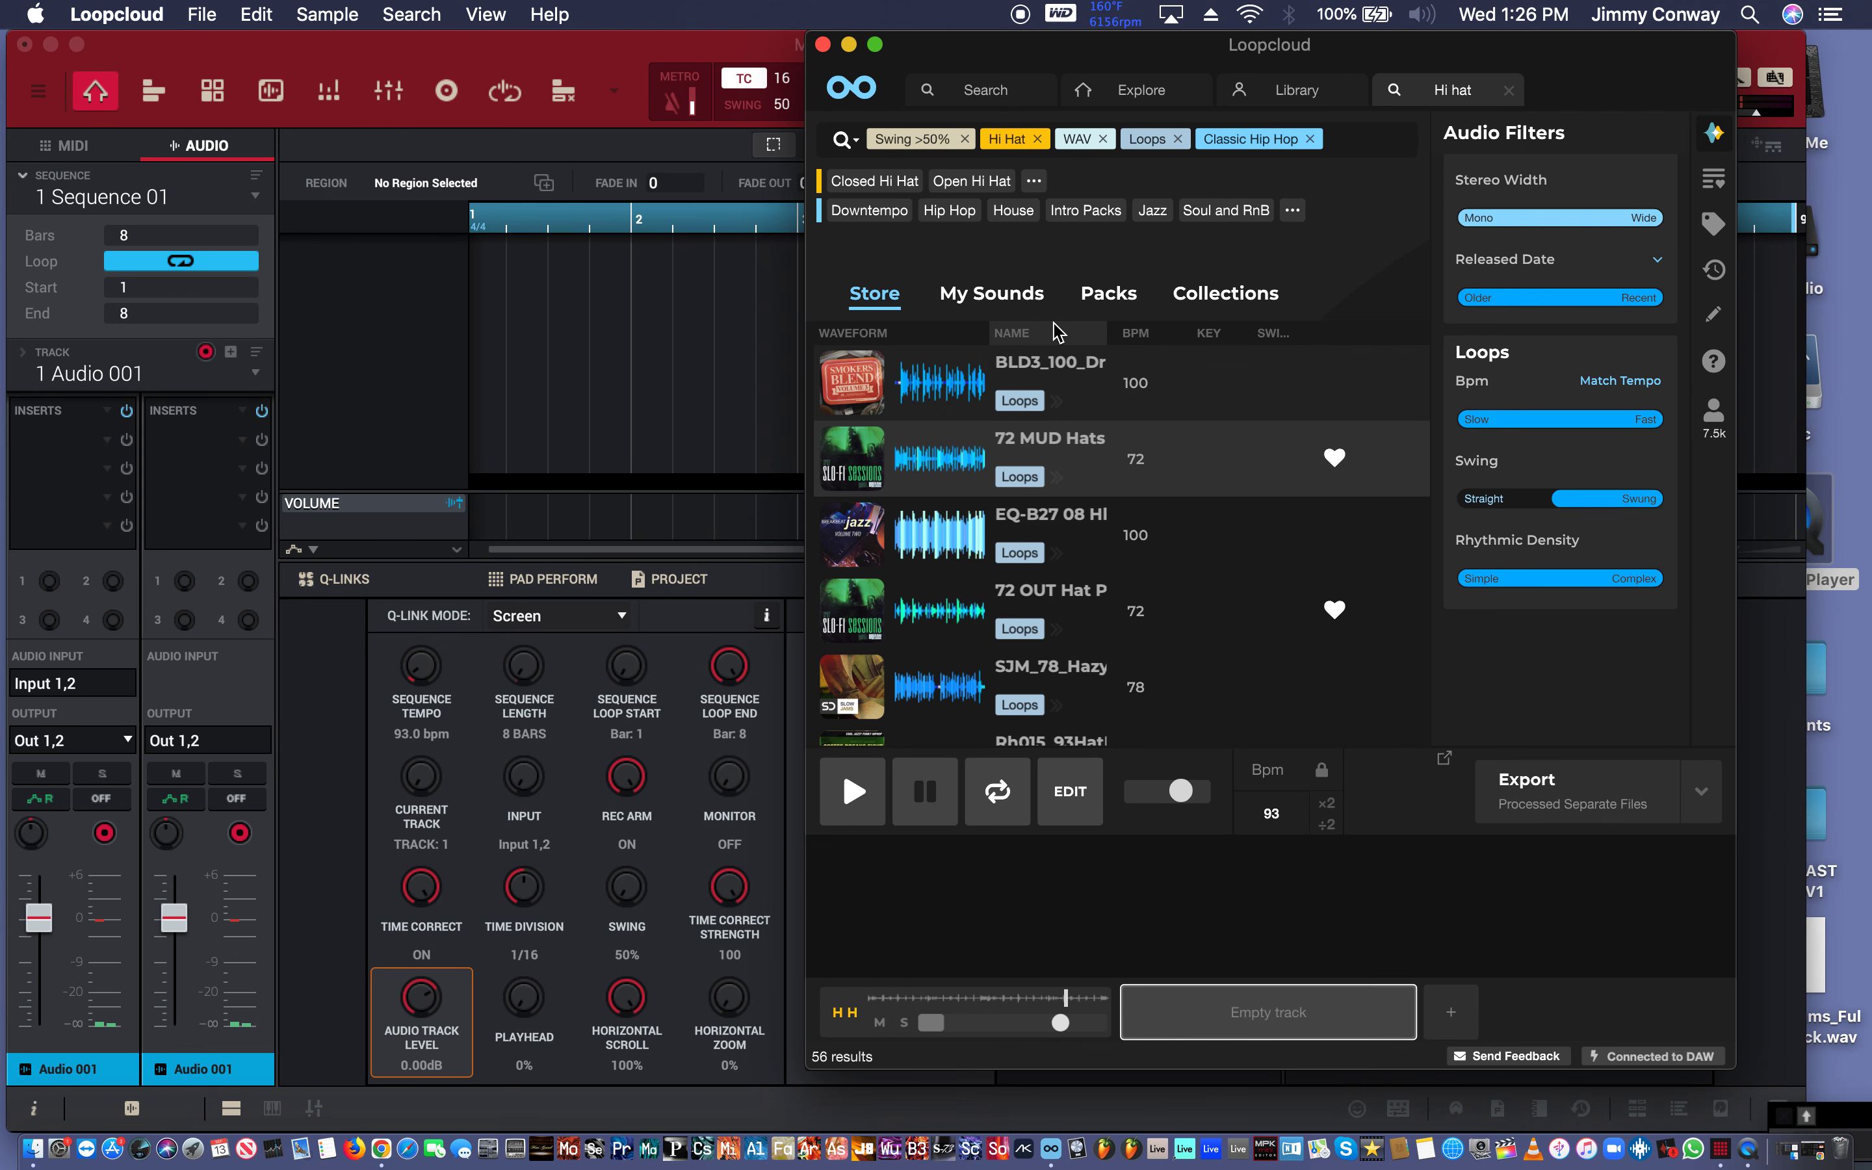
{"action": "left_click", "coordinate": [1037, 139]}
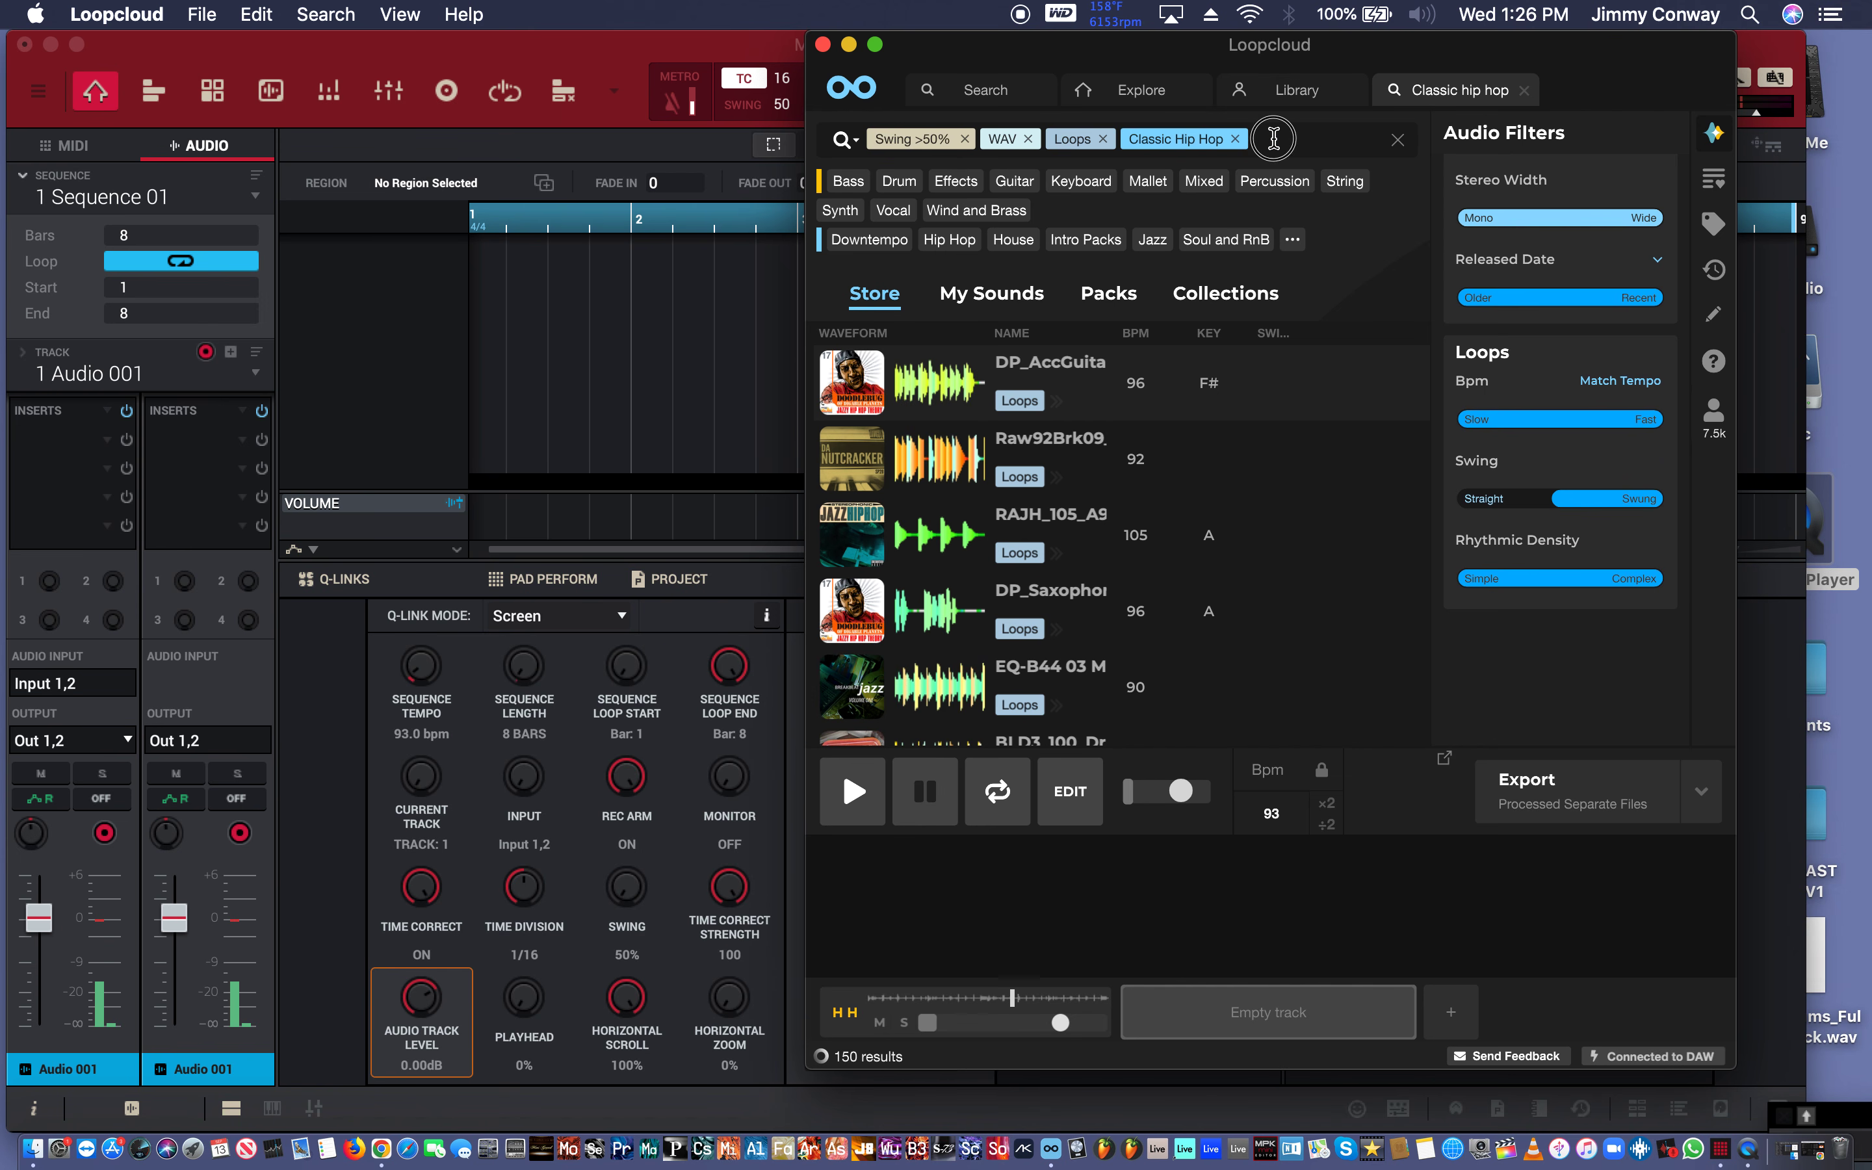
{"action": "type", "text": "sn"}
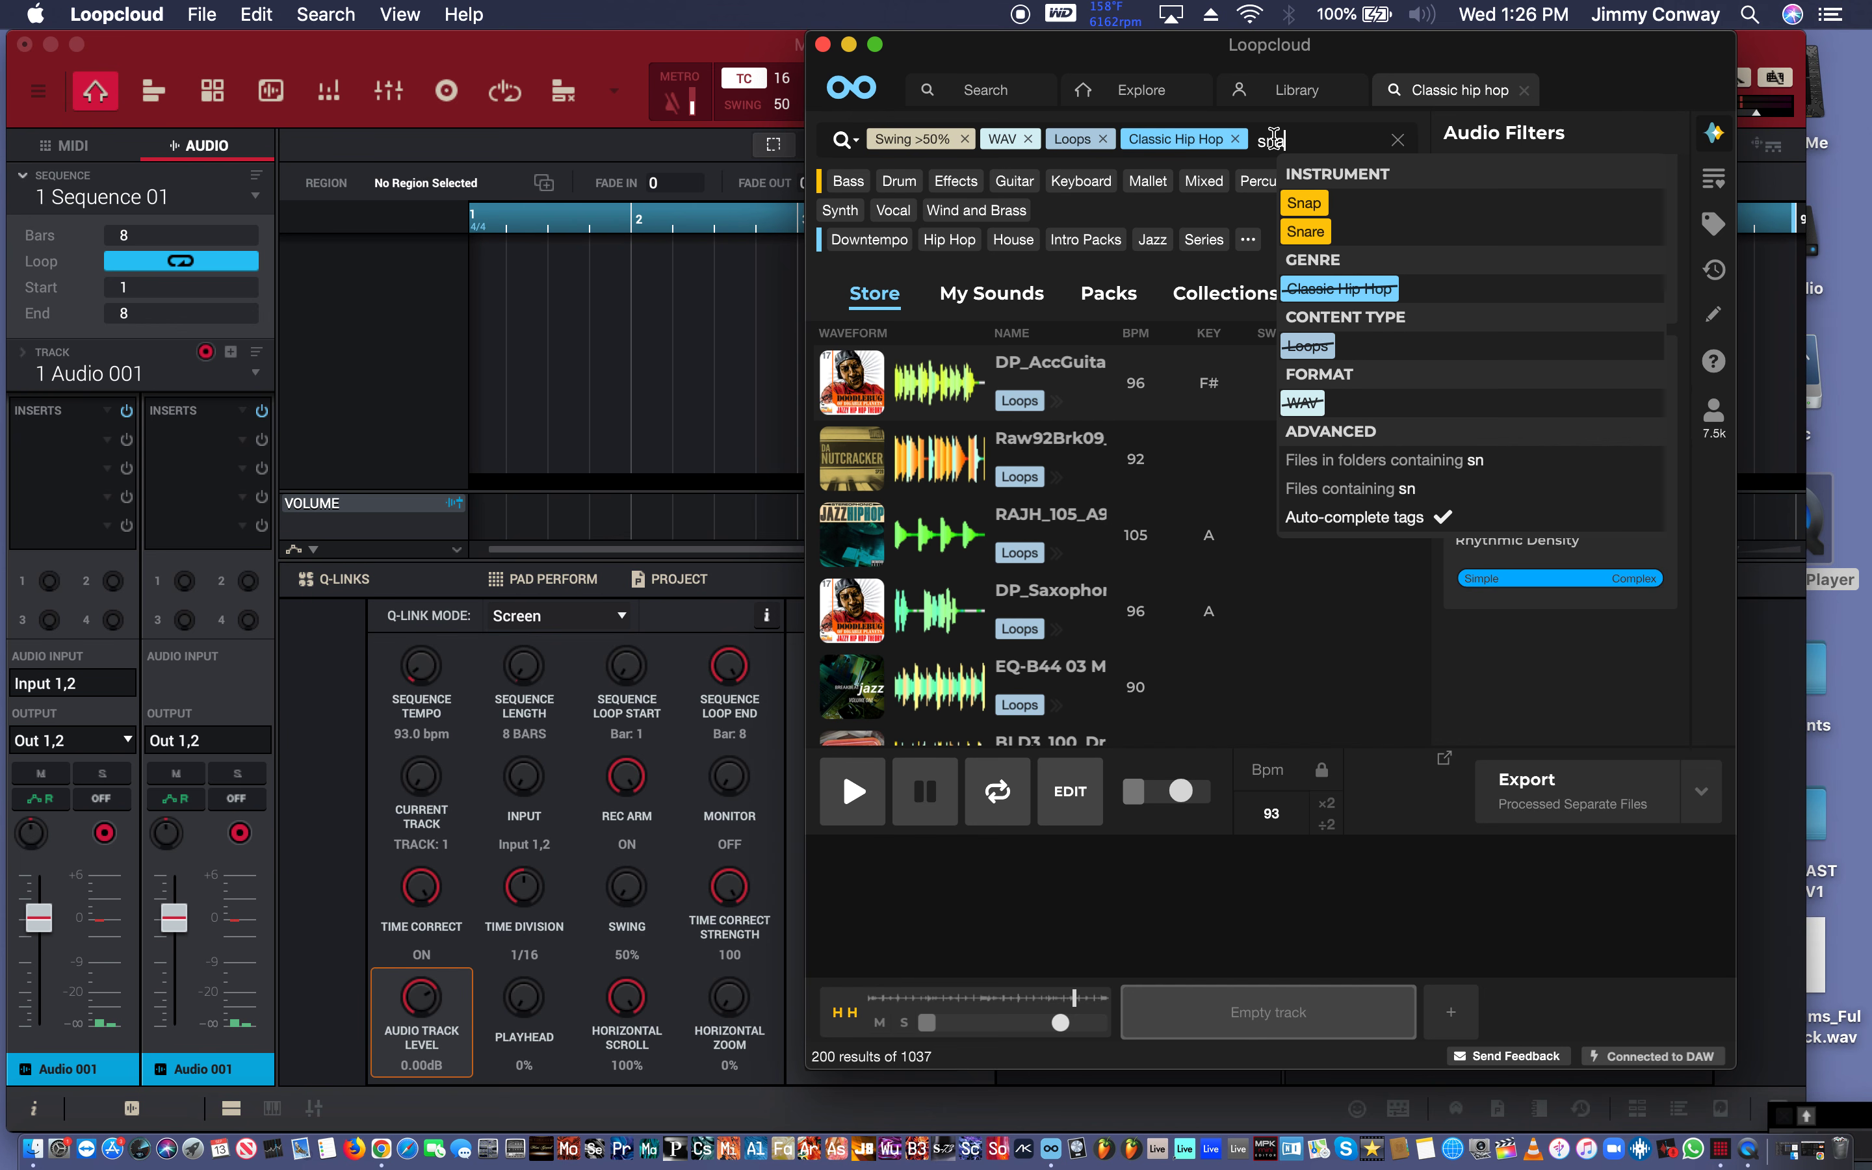
{"action": "type", "text": "are"}
{"action": "key", "text": "Return"}
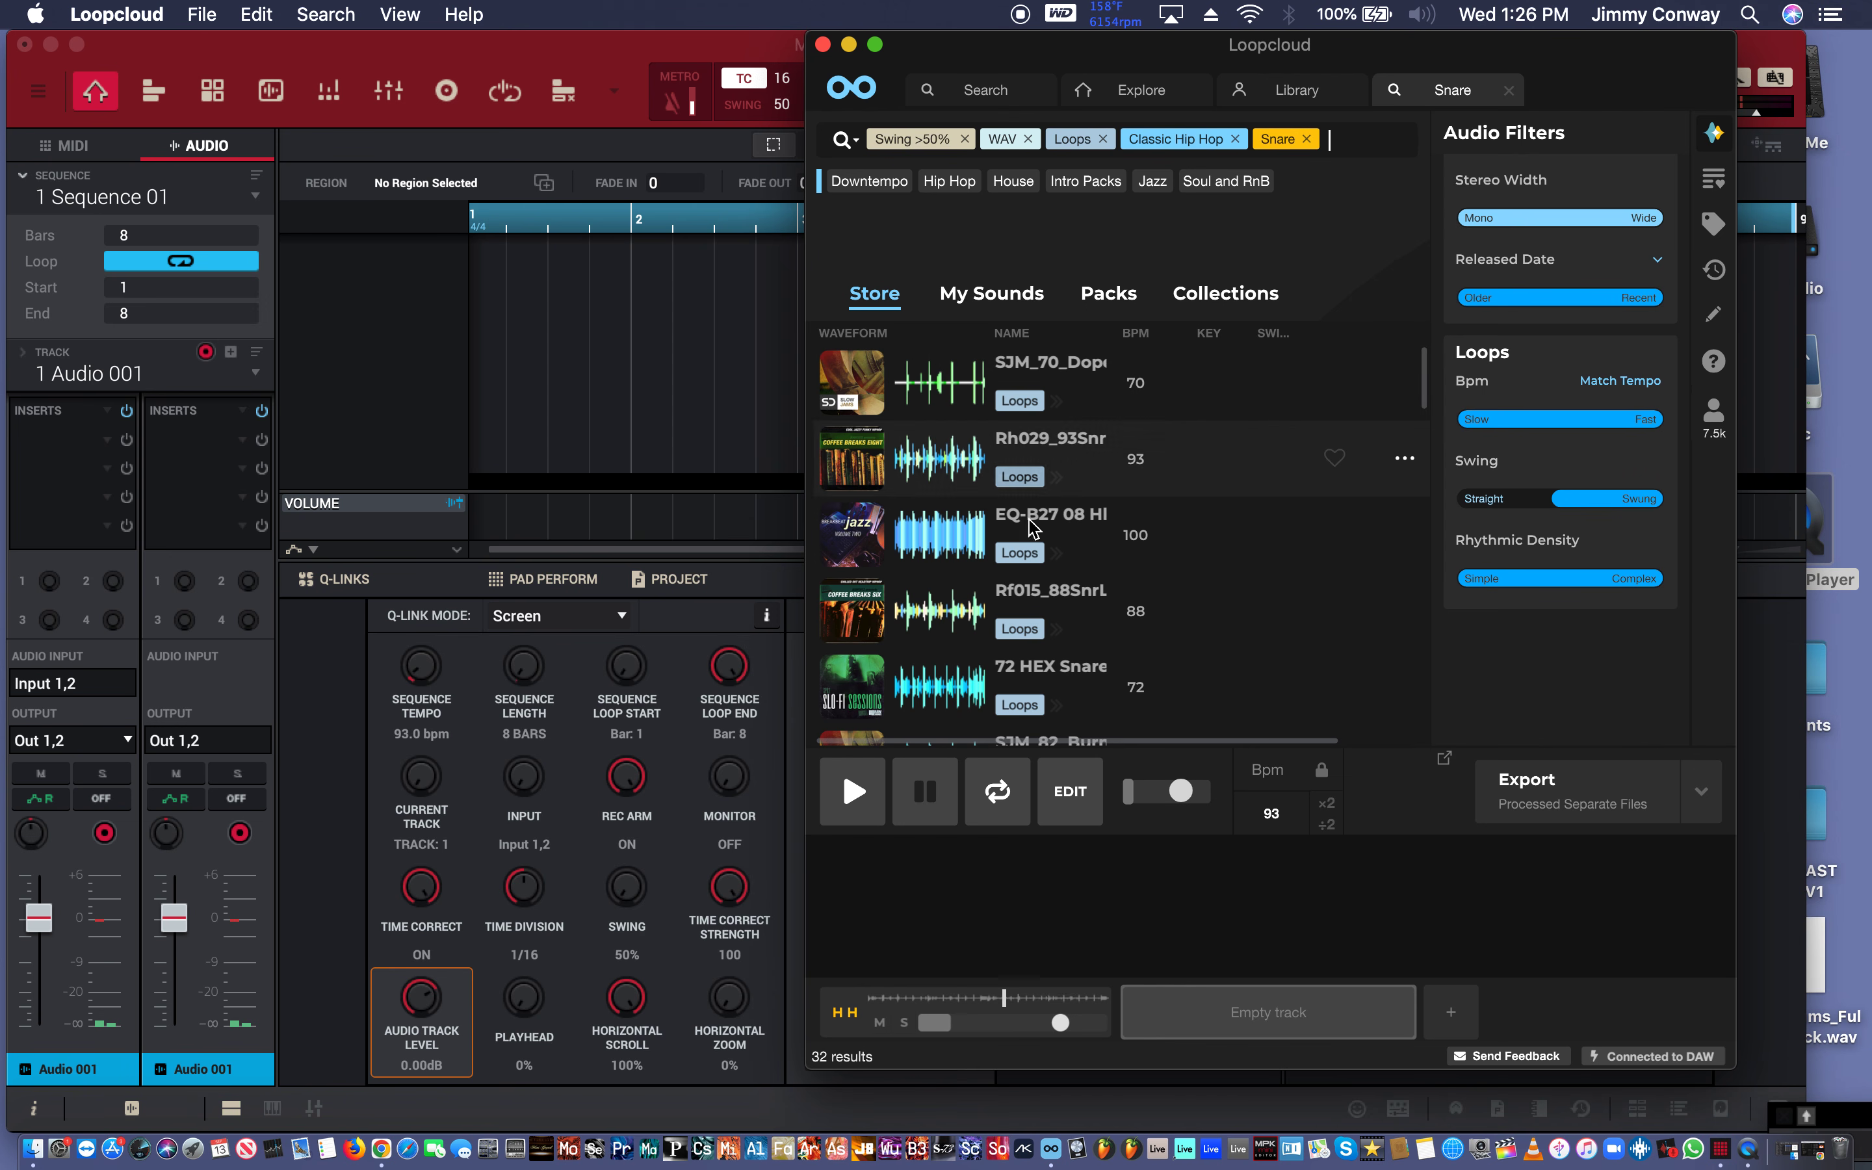
Preview the swinging snare loops one by one, from SJM_82_Burn_Snares through Rh010_93SnrLpC.
{"action": "scroll", "coordinate": [1153, 597], "scroll_direction": "down", "scroll_amount": 3}
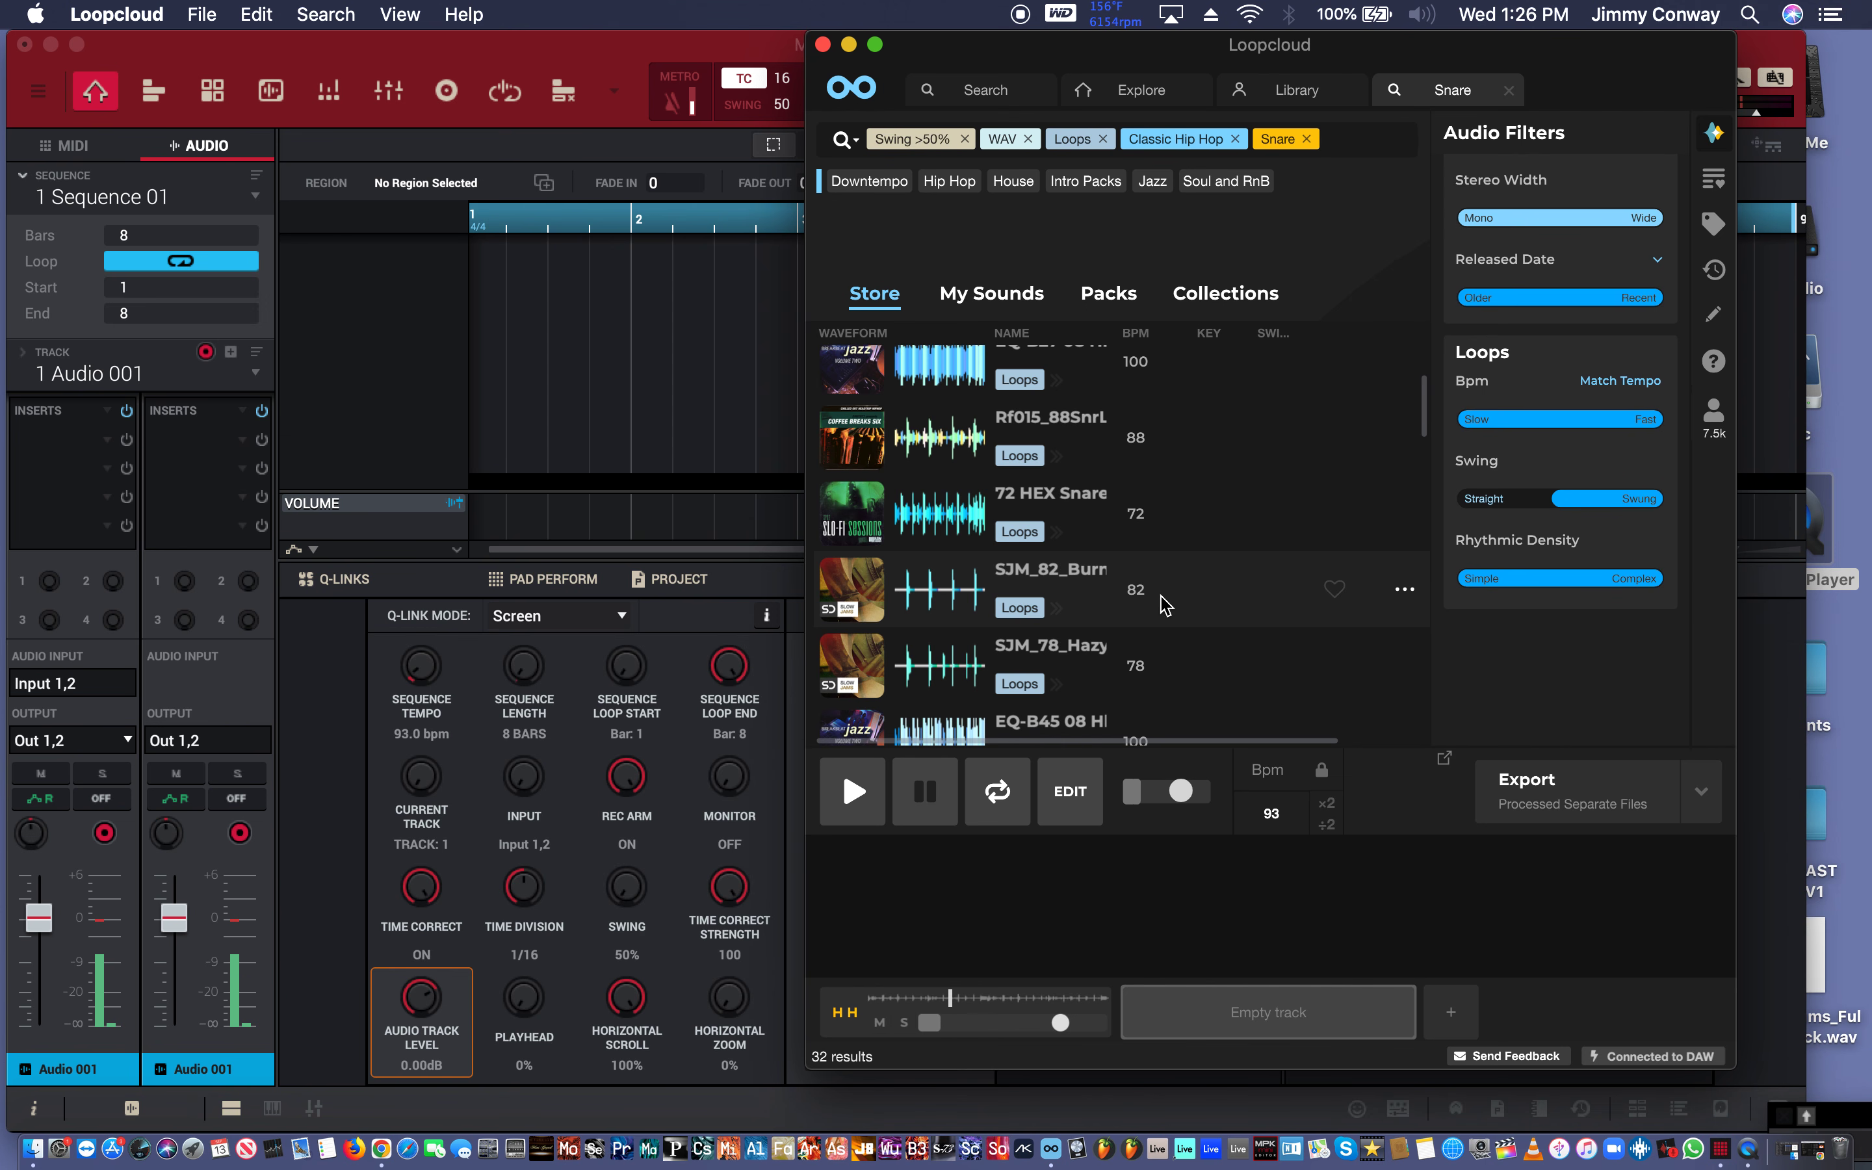
{"action": "left_click", "coordinate": [1163, 608]}
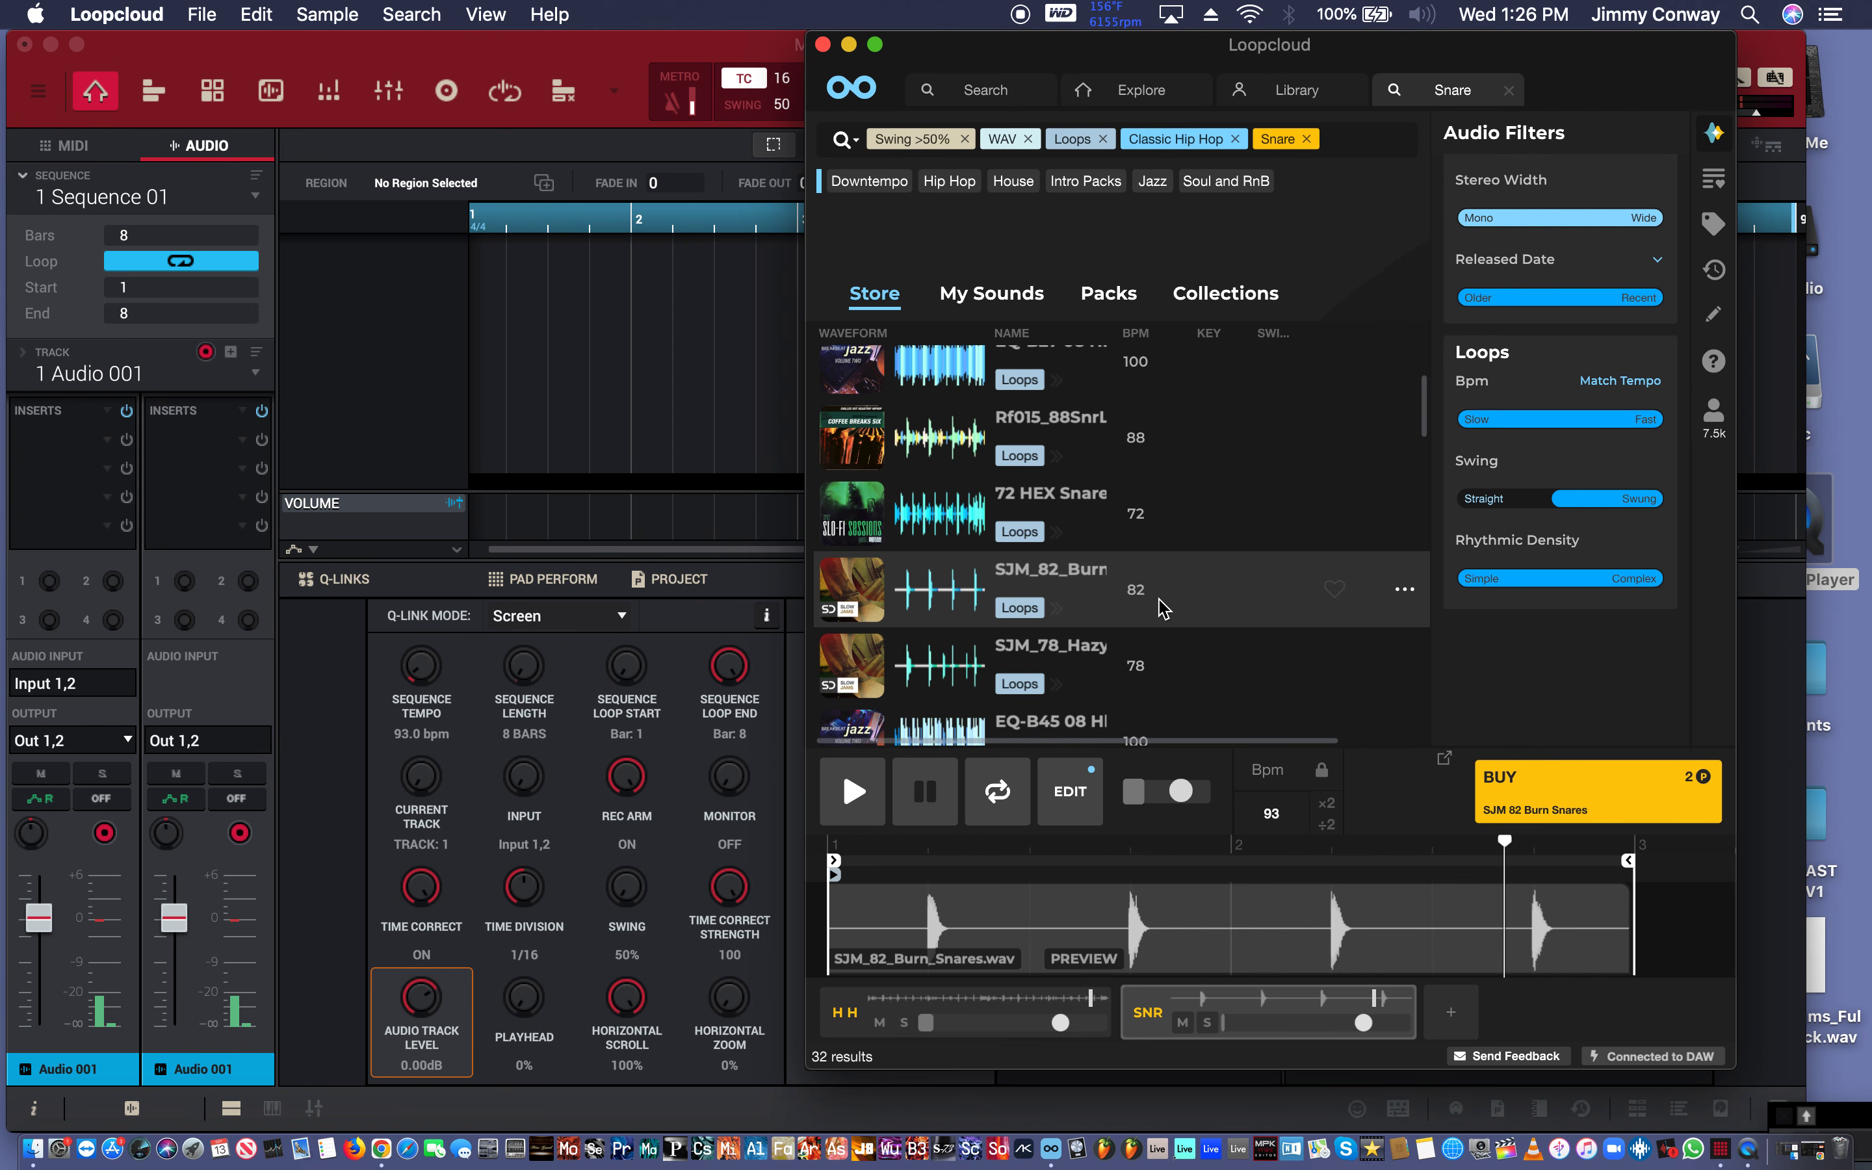
{"action": "key", "text": "Down"}
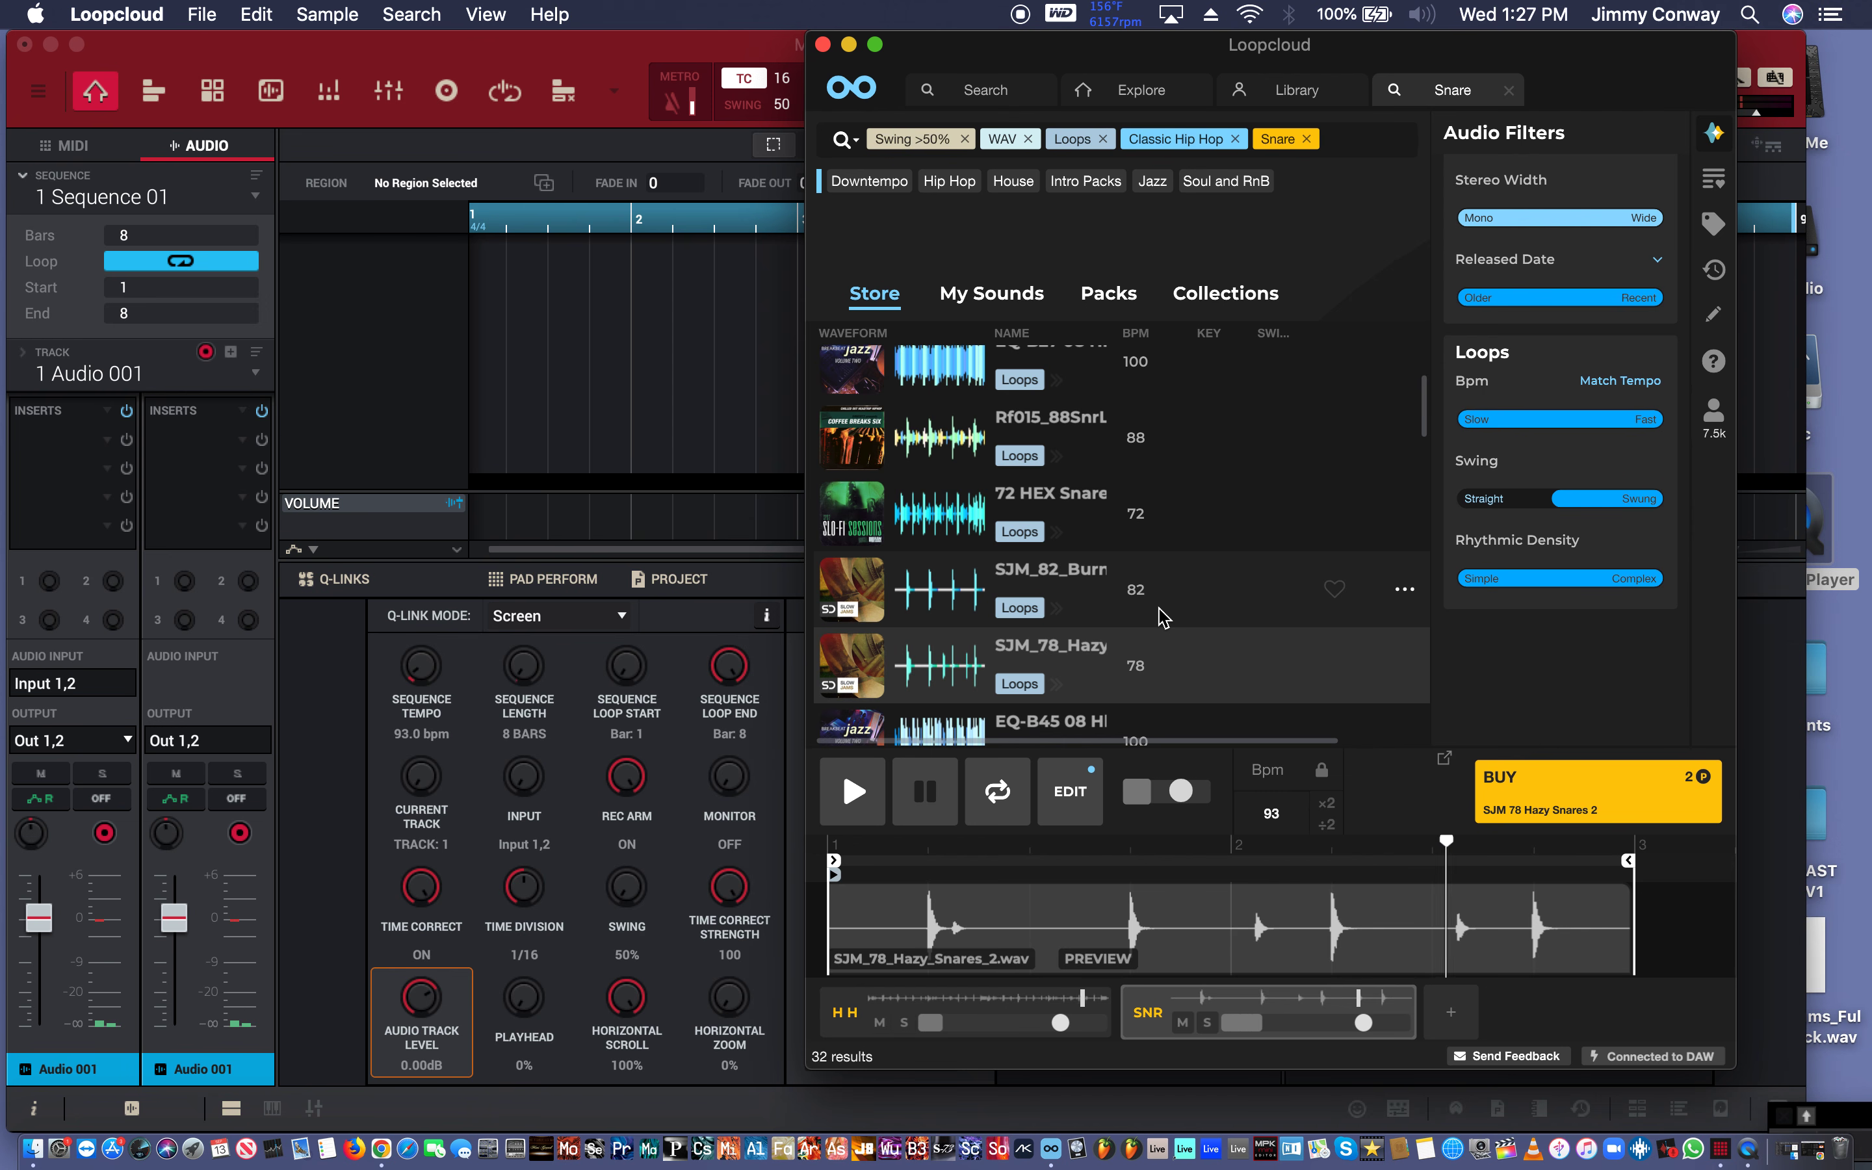
{"action": "key", "text": "Down"}
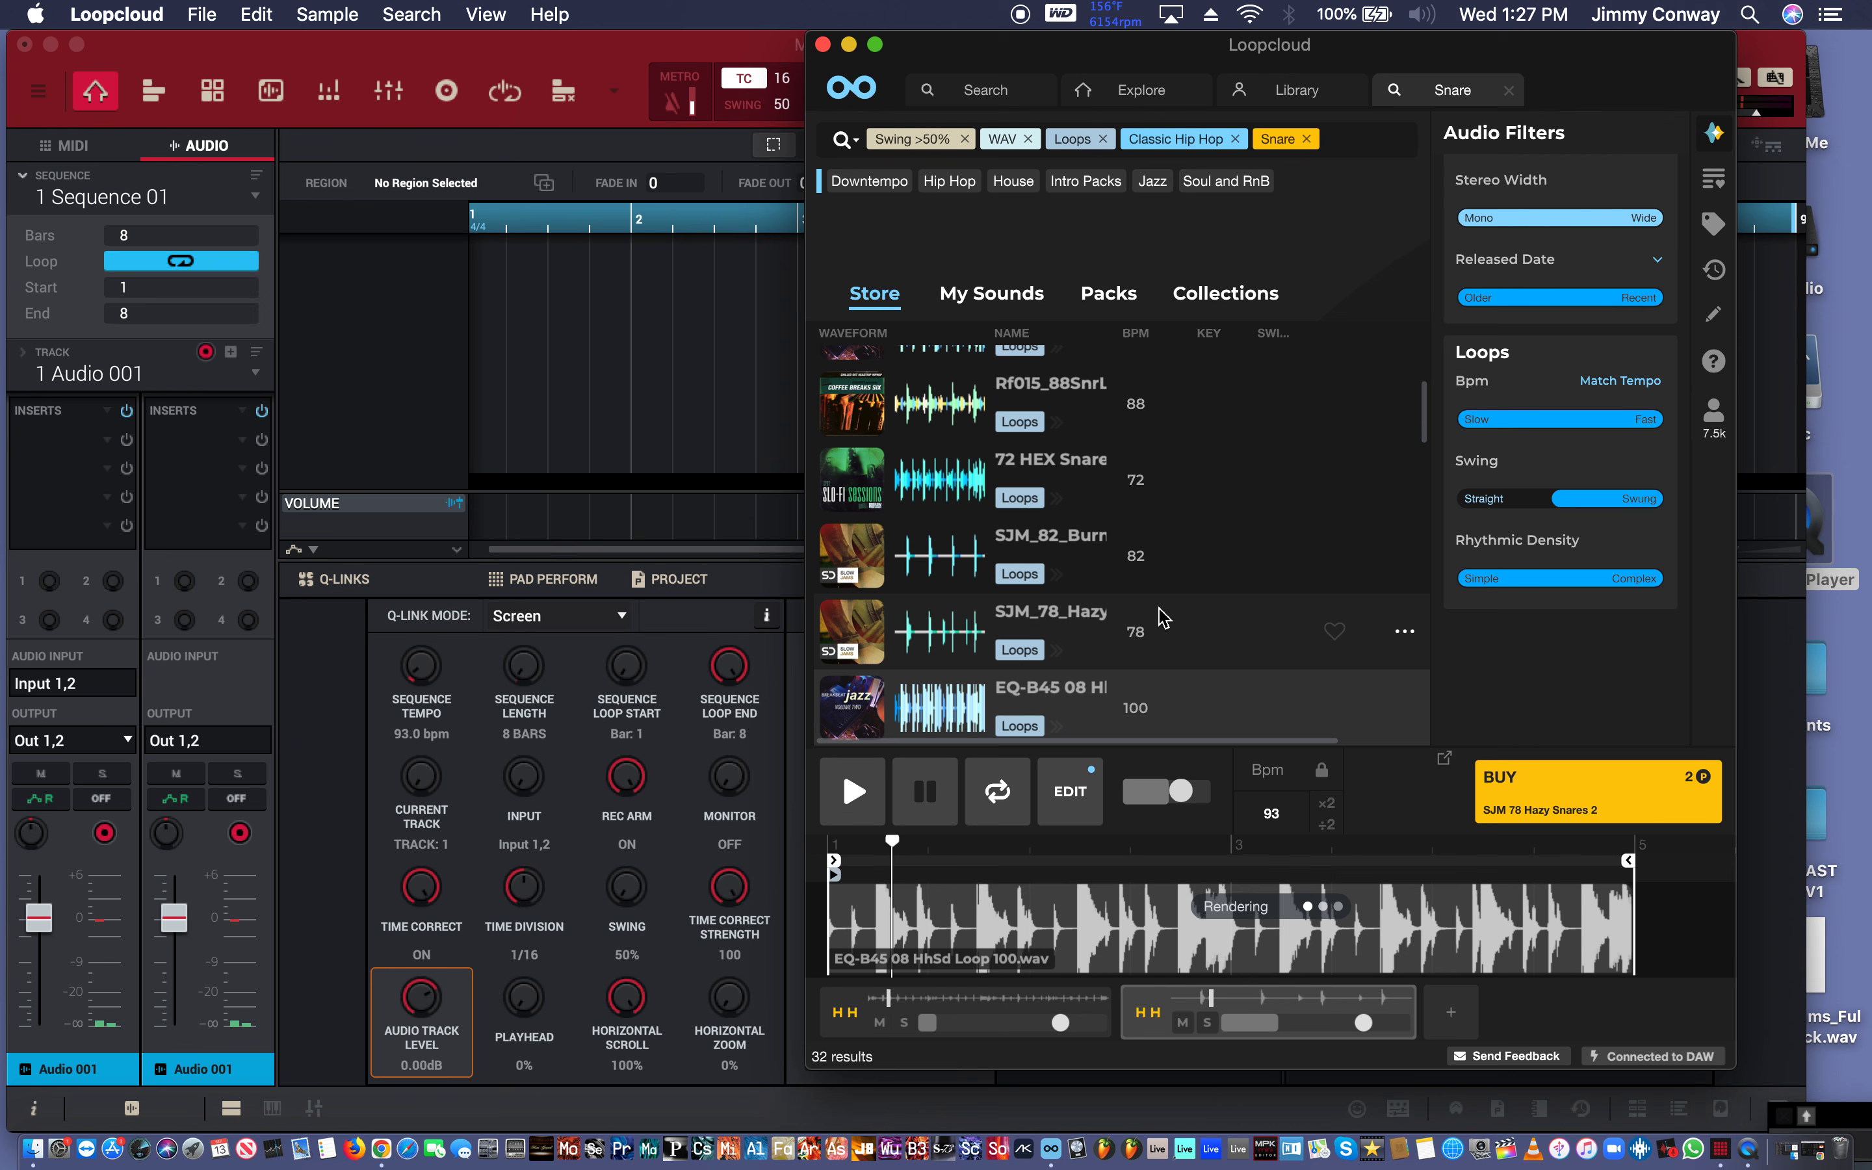
{"action": "key", "text": "Down"}
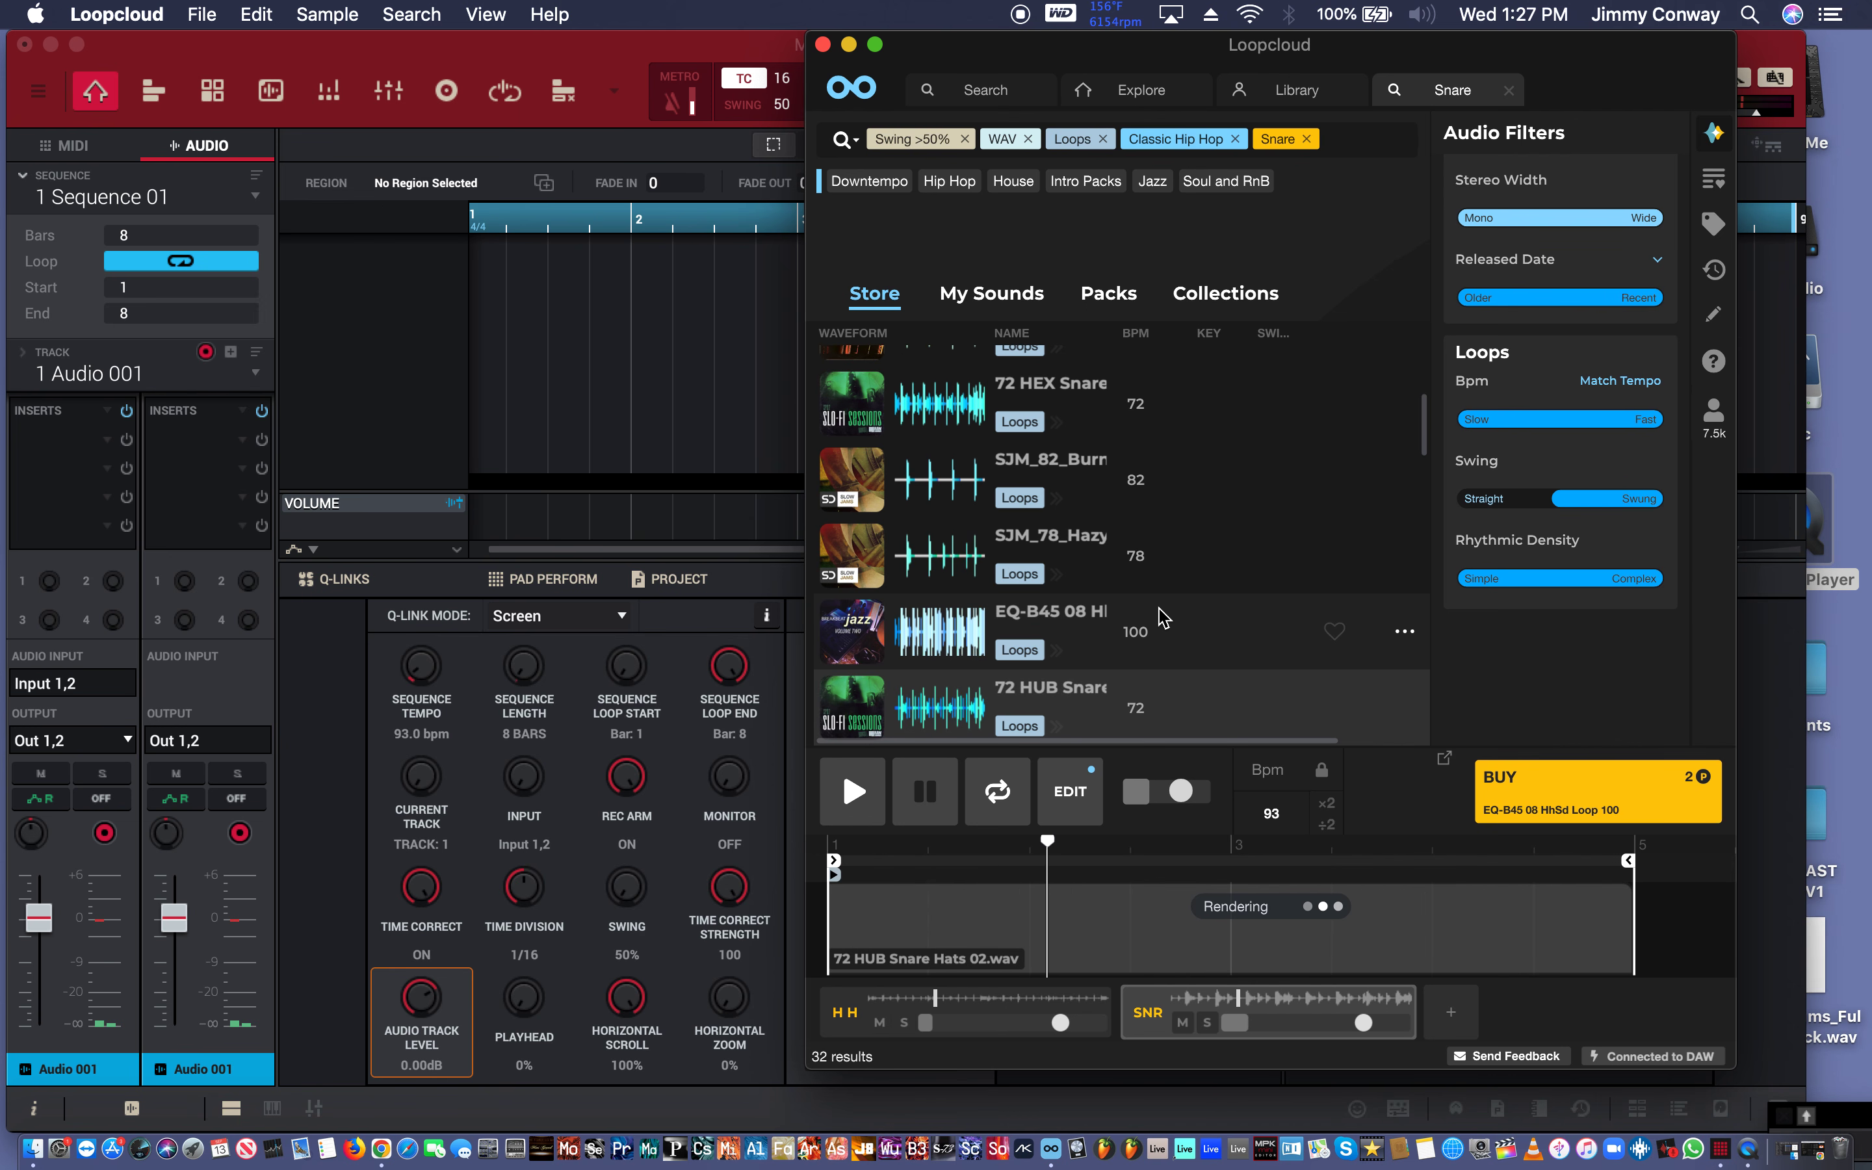
{"action": "key", "text": "Down"}
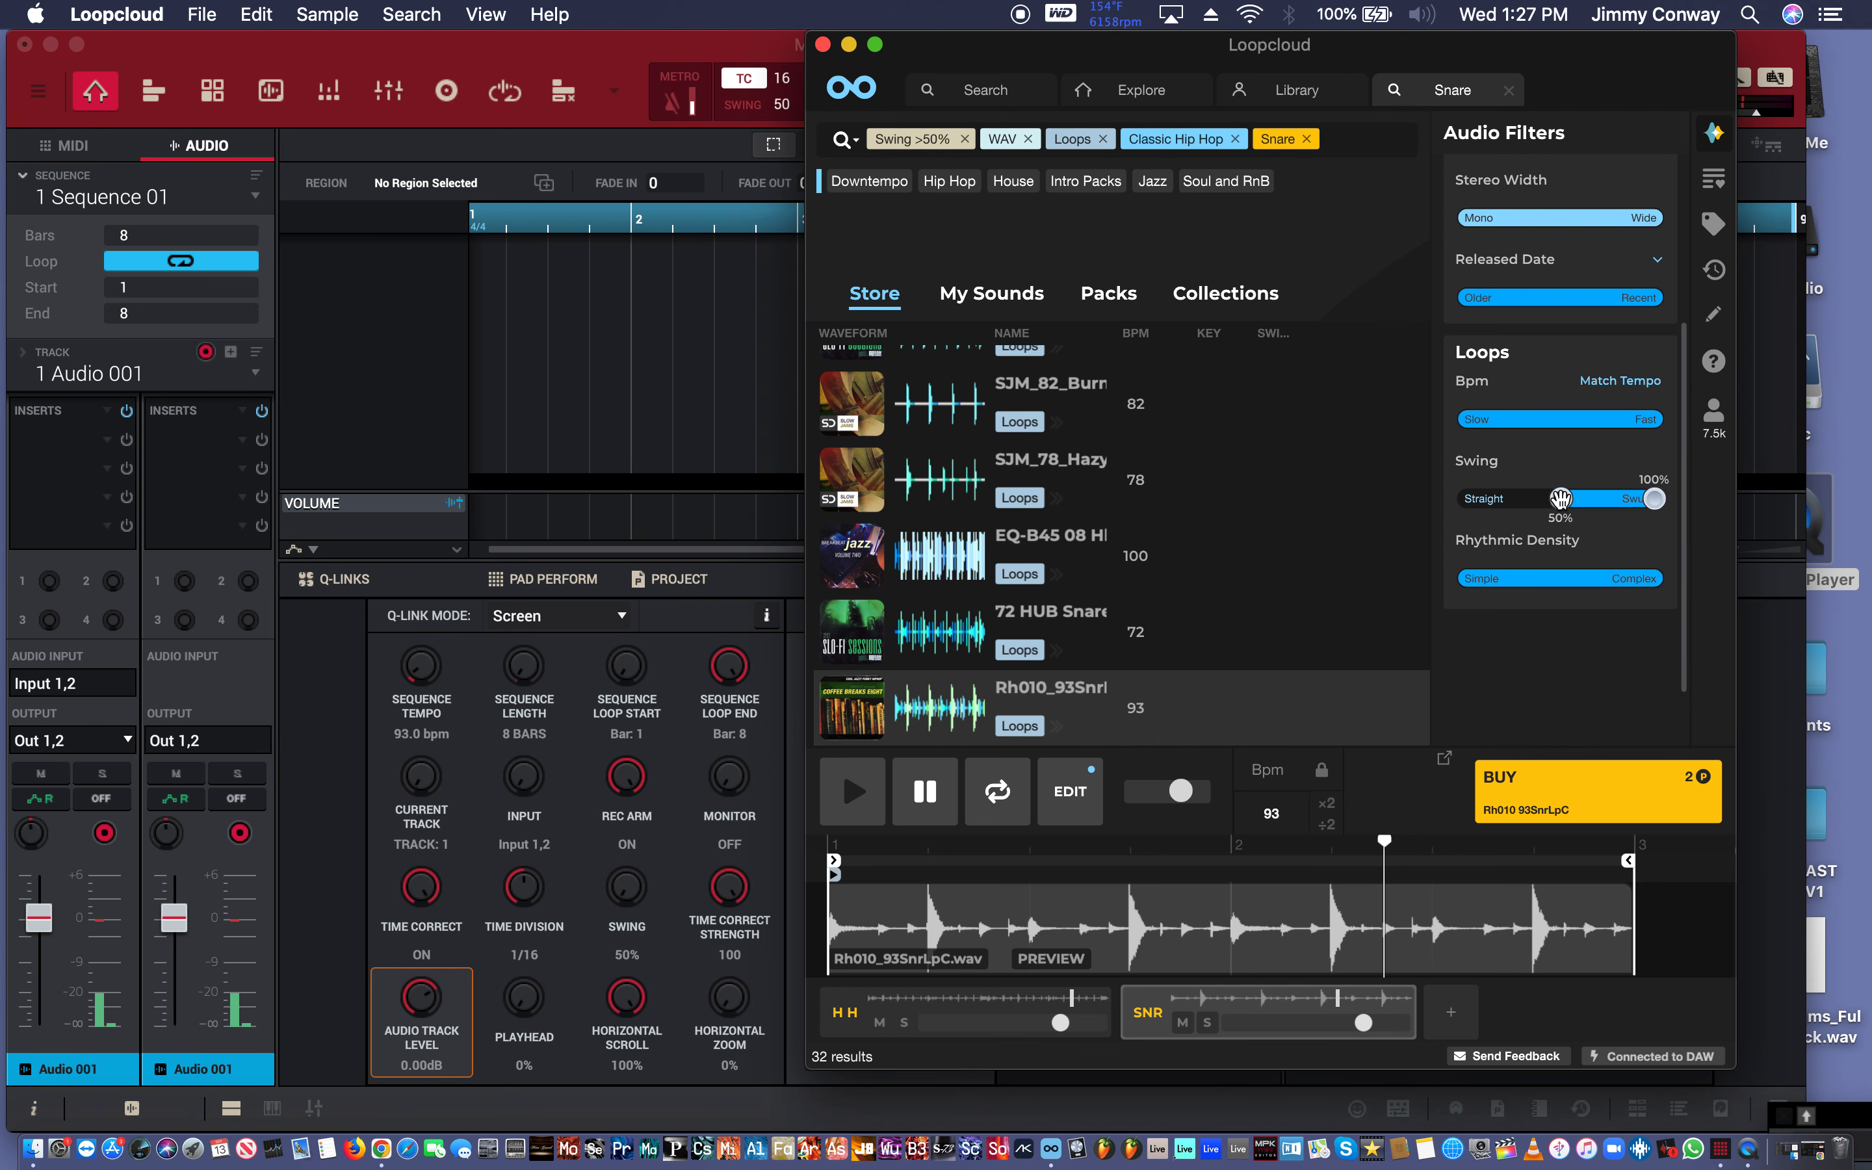
Reset the swing filter to its full range and limit rhythmic density to below 21%.
{"action": "left_click_drag", "start_coordinate": [1560, 499], "coordinate": [1313, 499]}
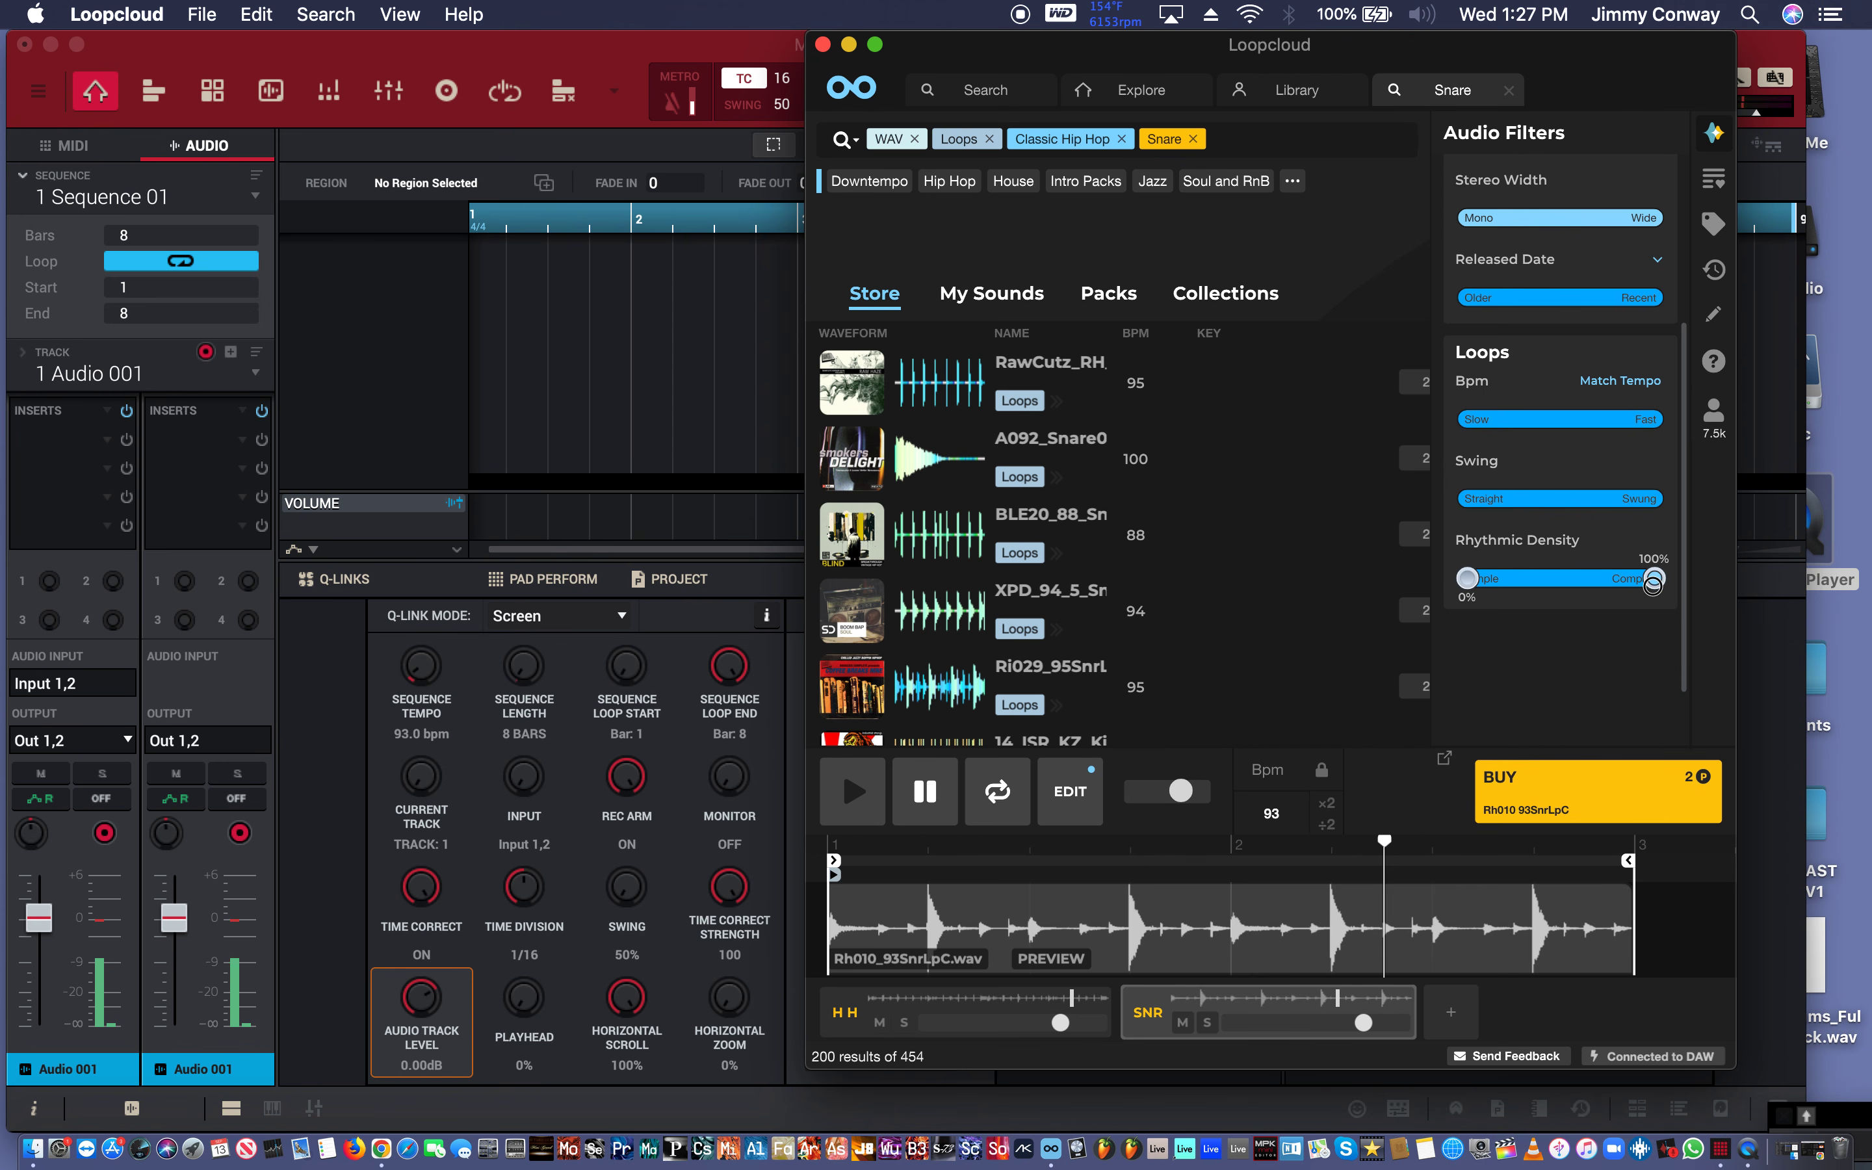
{"action": "left_click_drag", "start_coordinate": [1653, 585], "coordinate": [1574, 600]}
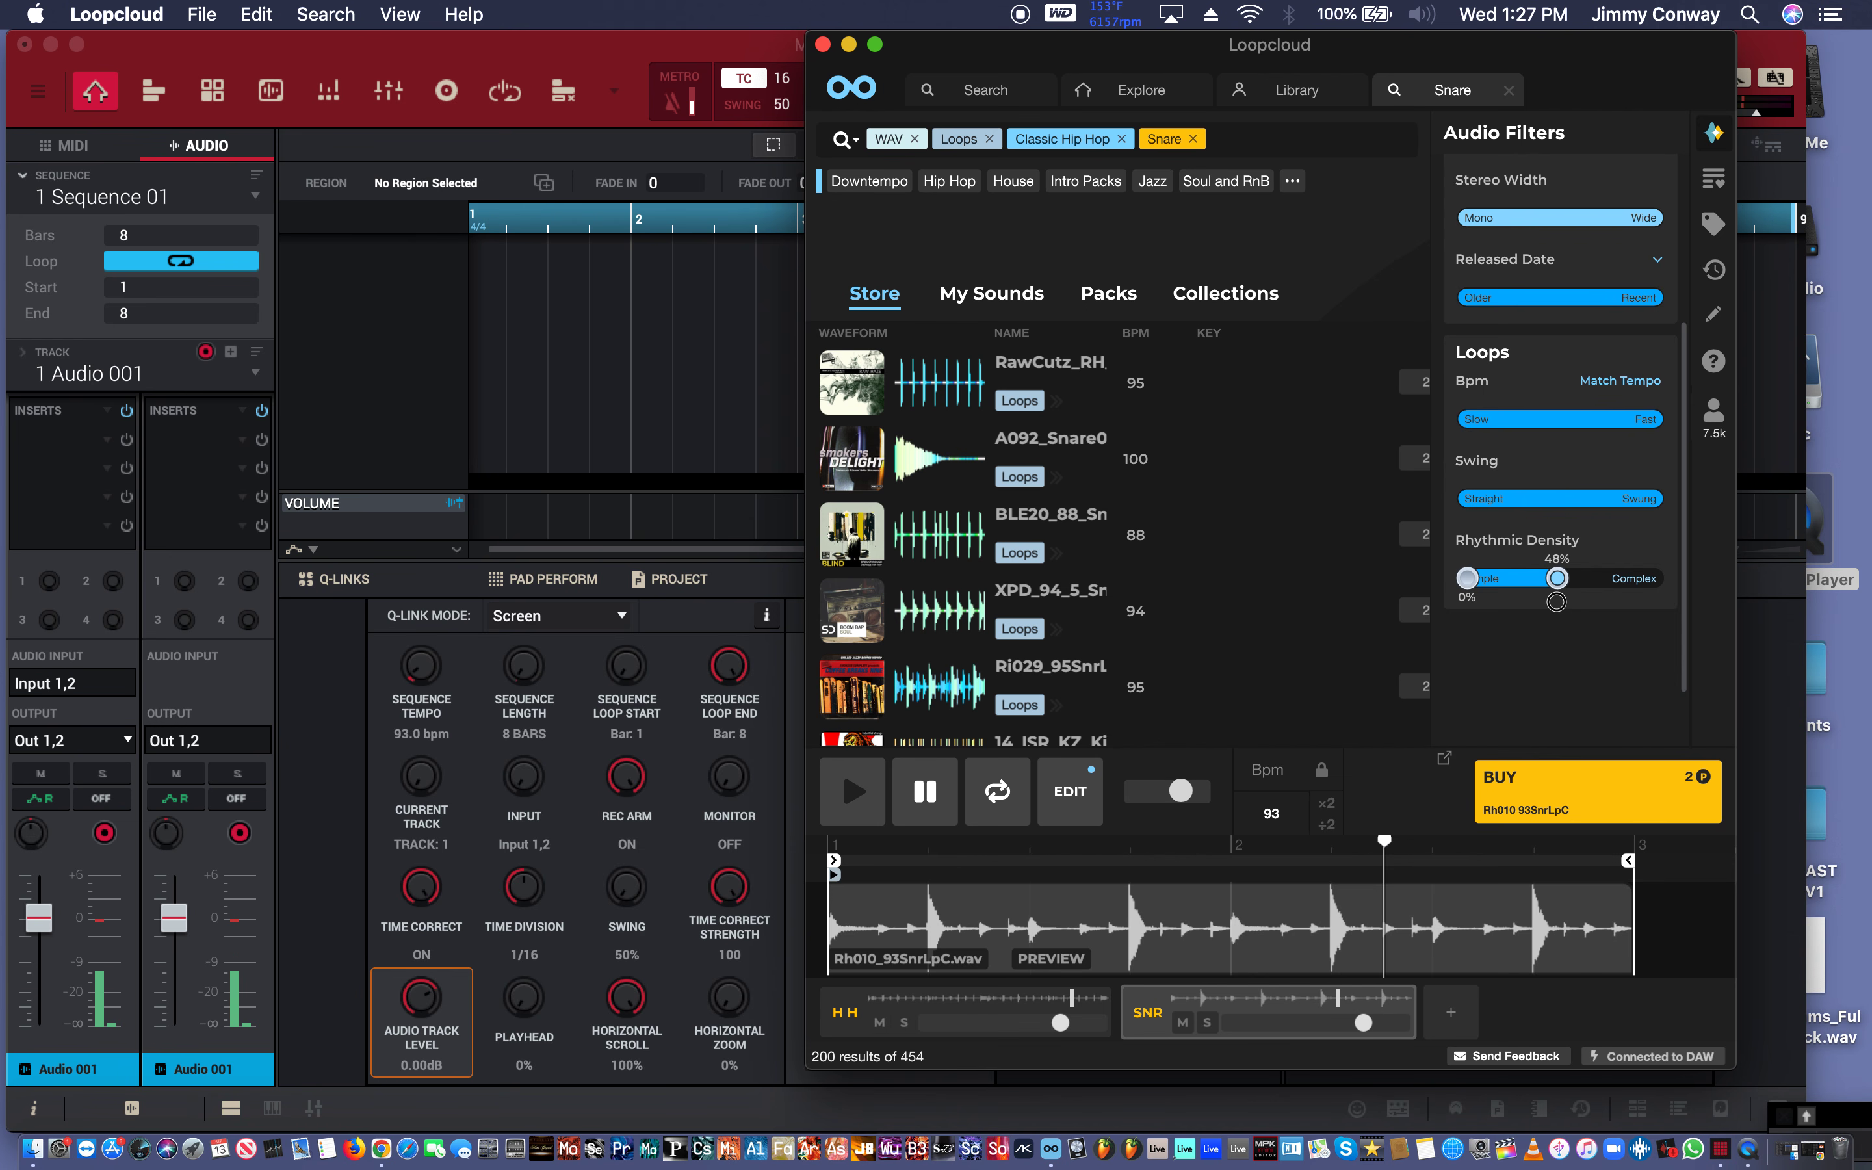
{"action": "left_click_drag", "start_coordinate": [1550, 601], "coordinate": [1552, 602]}
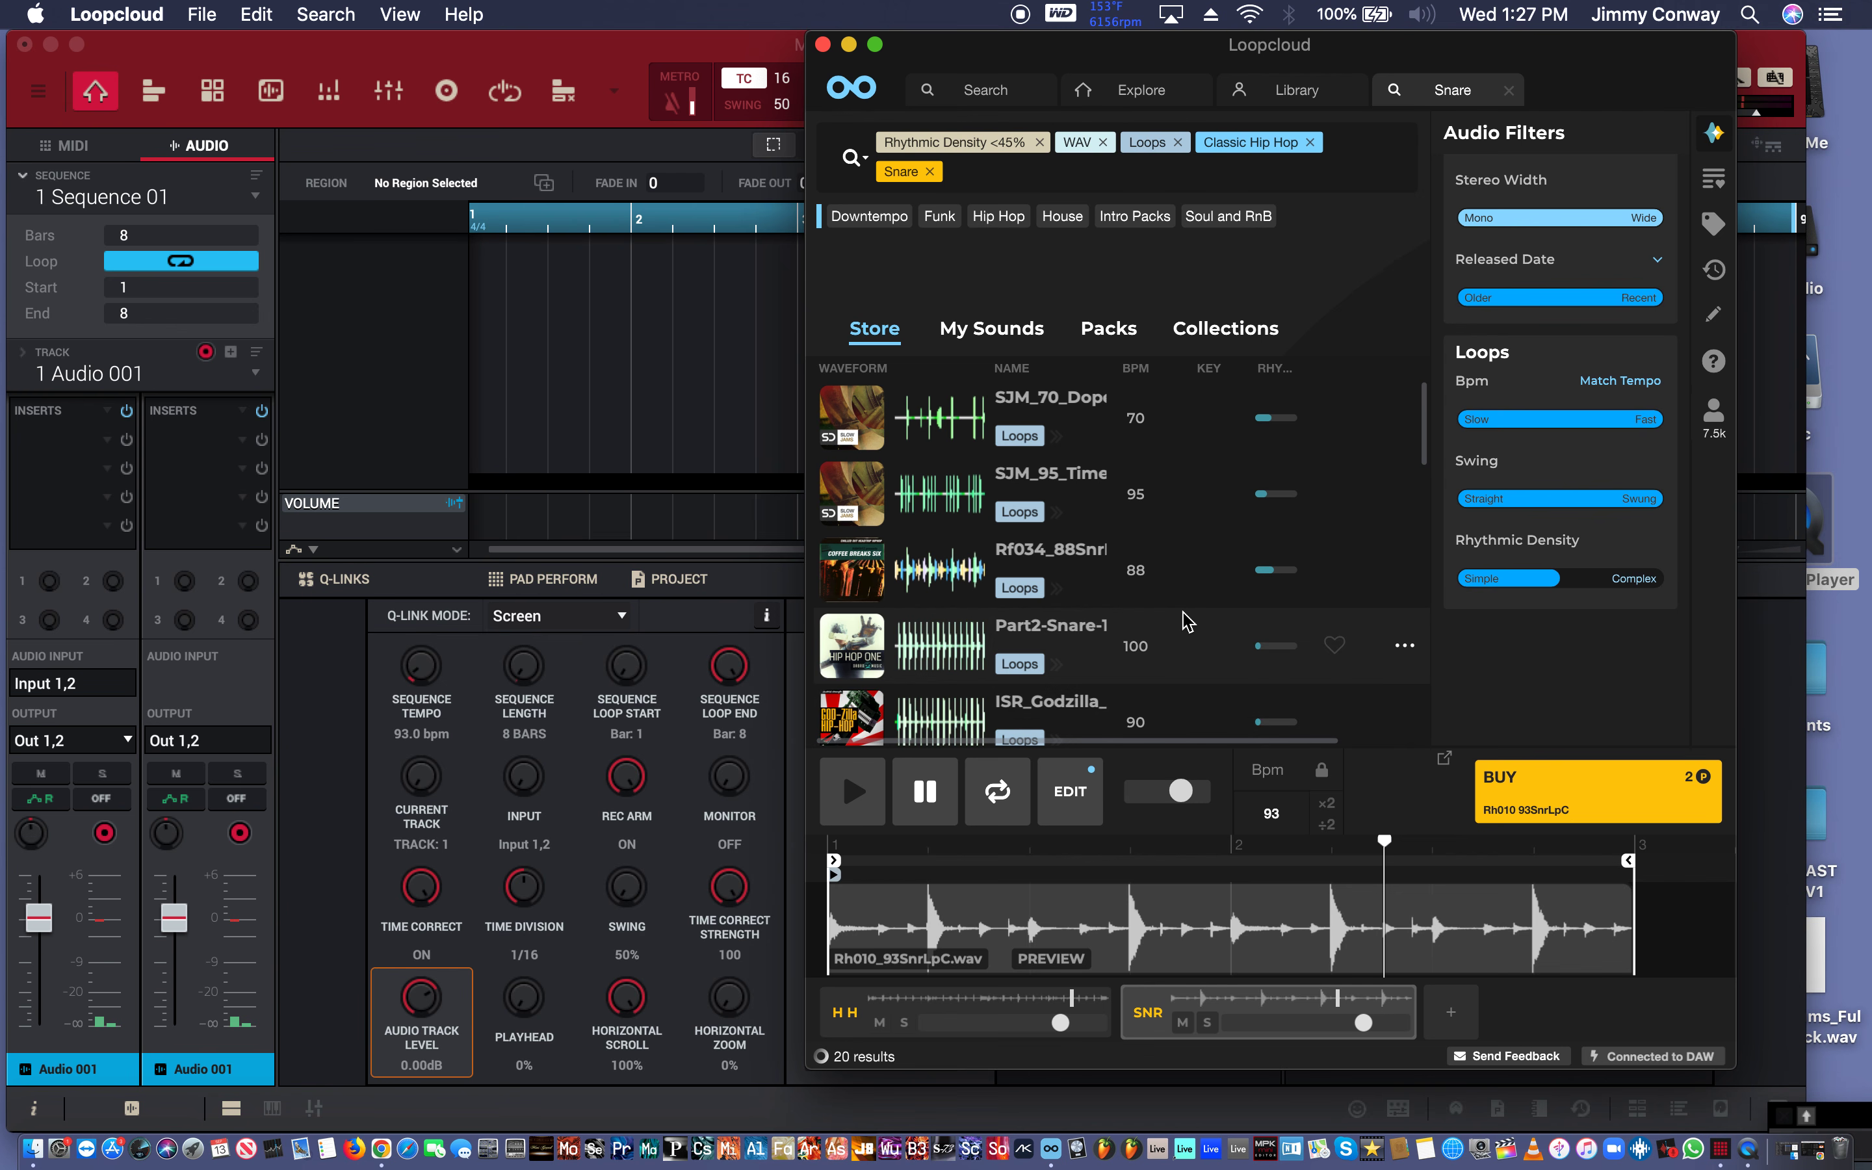
{"action": "scroll", "coordinate": [1226, 504], "scroll_direction": "down", "scroll_amount": 1}
{"action": "scroll", "coordinate": [1226, 504], "scroll_direction": "down", "scroll_amount": 5}
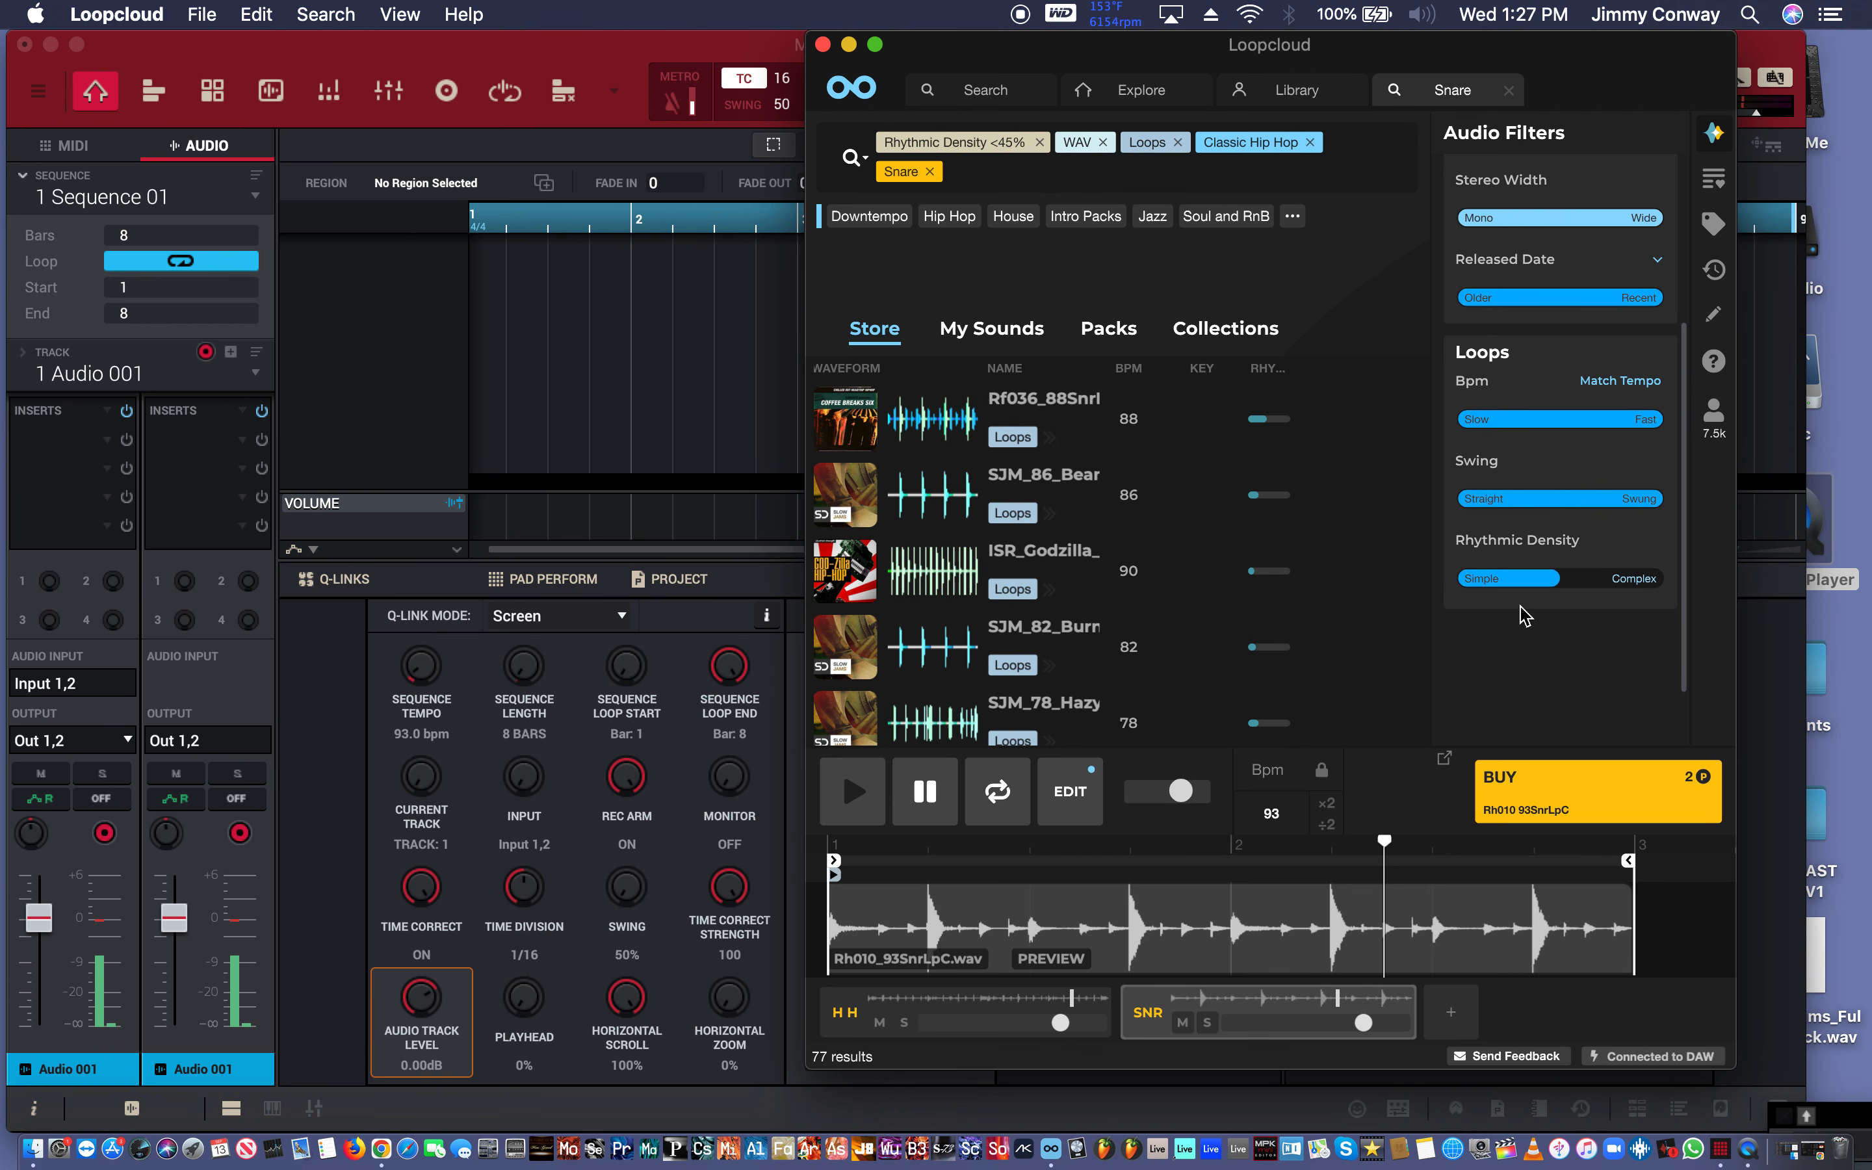
{"action": "mouse_move", "coordinate": [1546, 588]}
{"action": "left_click_drag", "start_coordinate": [1547, 582], "coordinate": [1507, 592]}
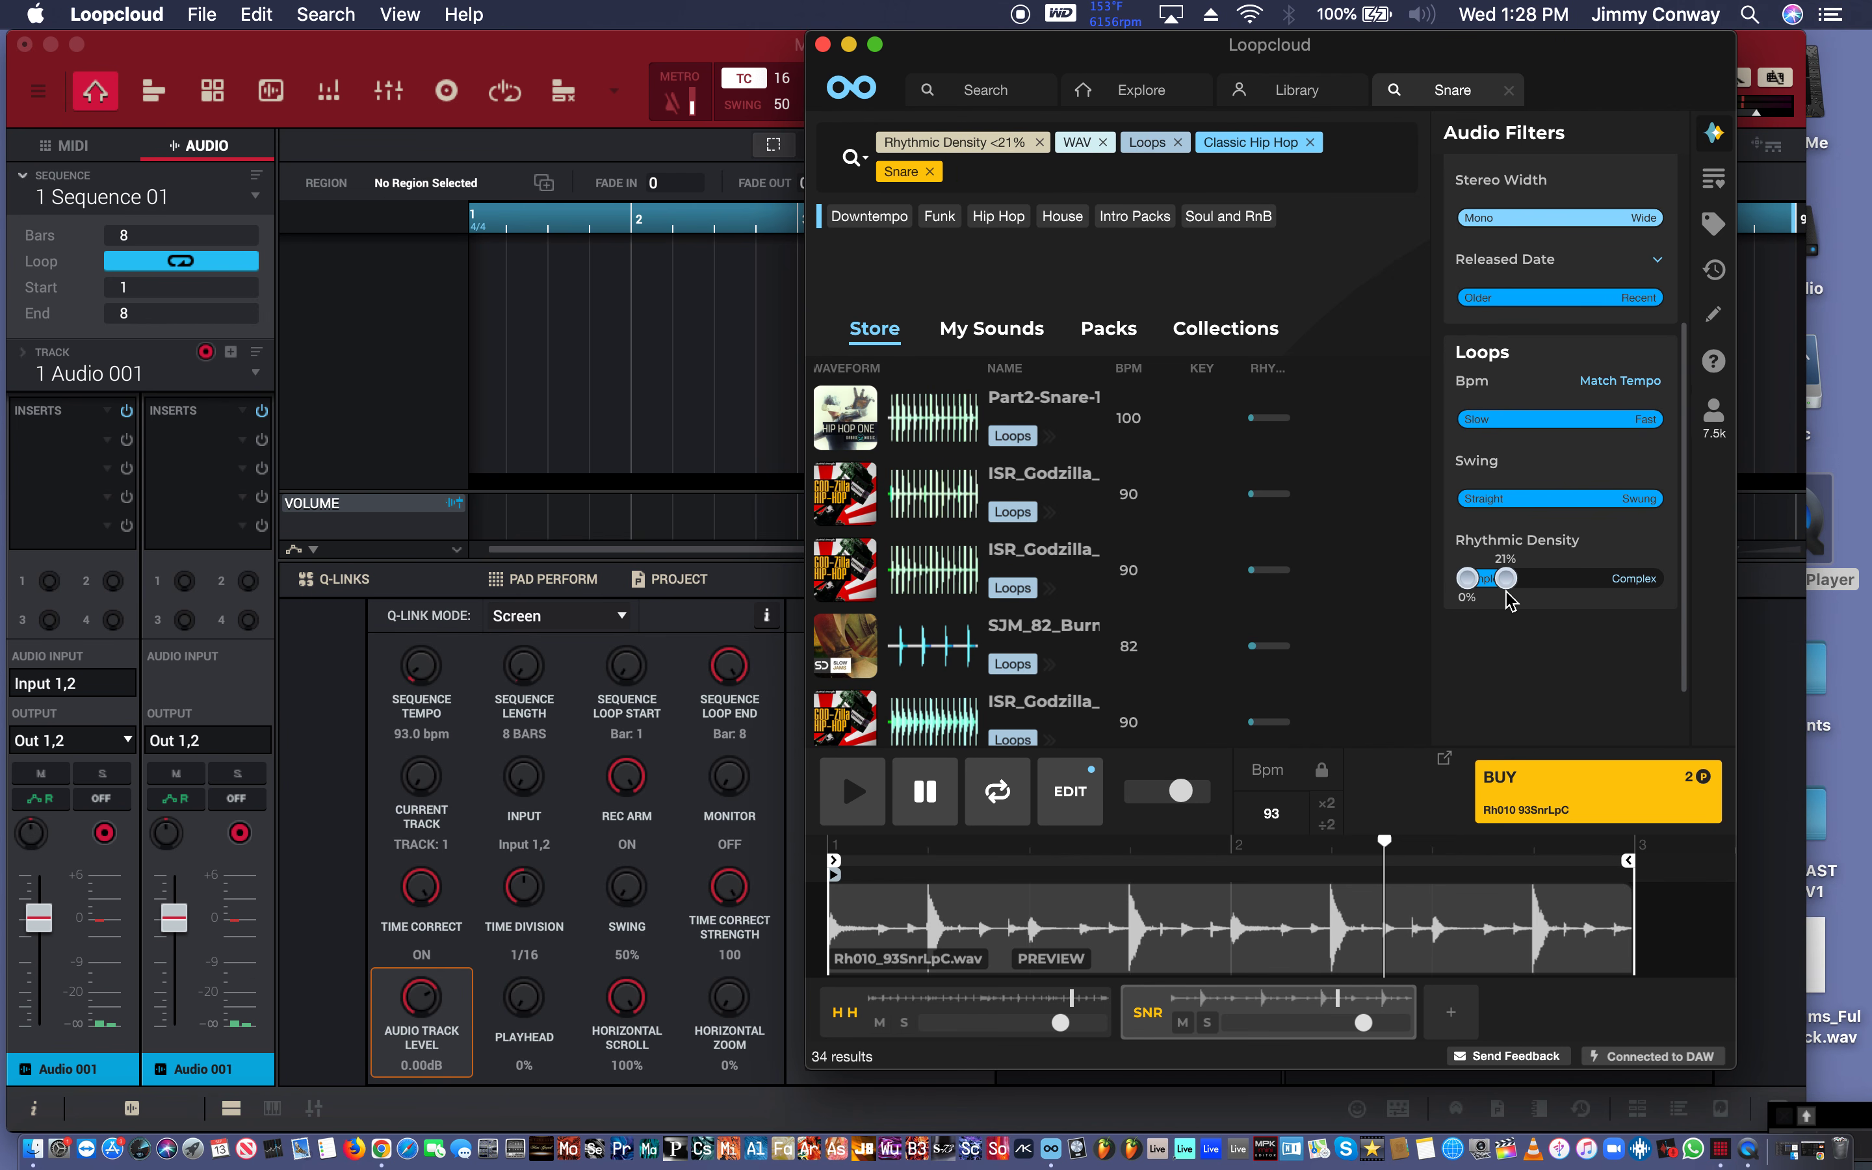
Preview Part1-Snare-1 and THHI_K3_Snare Loop_86_1, and load SJM_81_Build_Clap_Snare on the snare track.
{"action": "scroll", "coordinate": [1508, 598], "scroll_direction": "down", "scroll_amount": 2}
{"action": "scroll", "coordinate": [1182, 576], "scroll_direction": "down", "scroll_amount": 5}
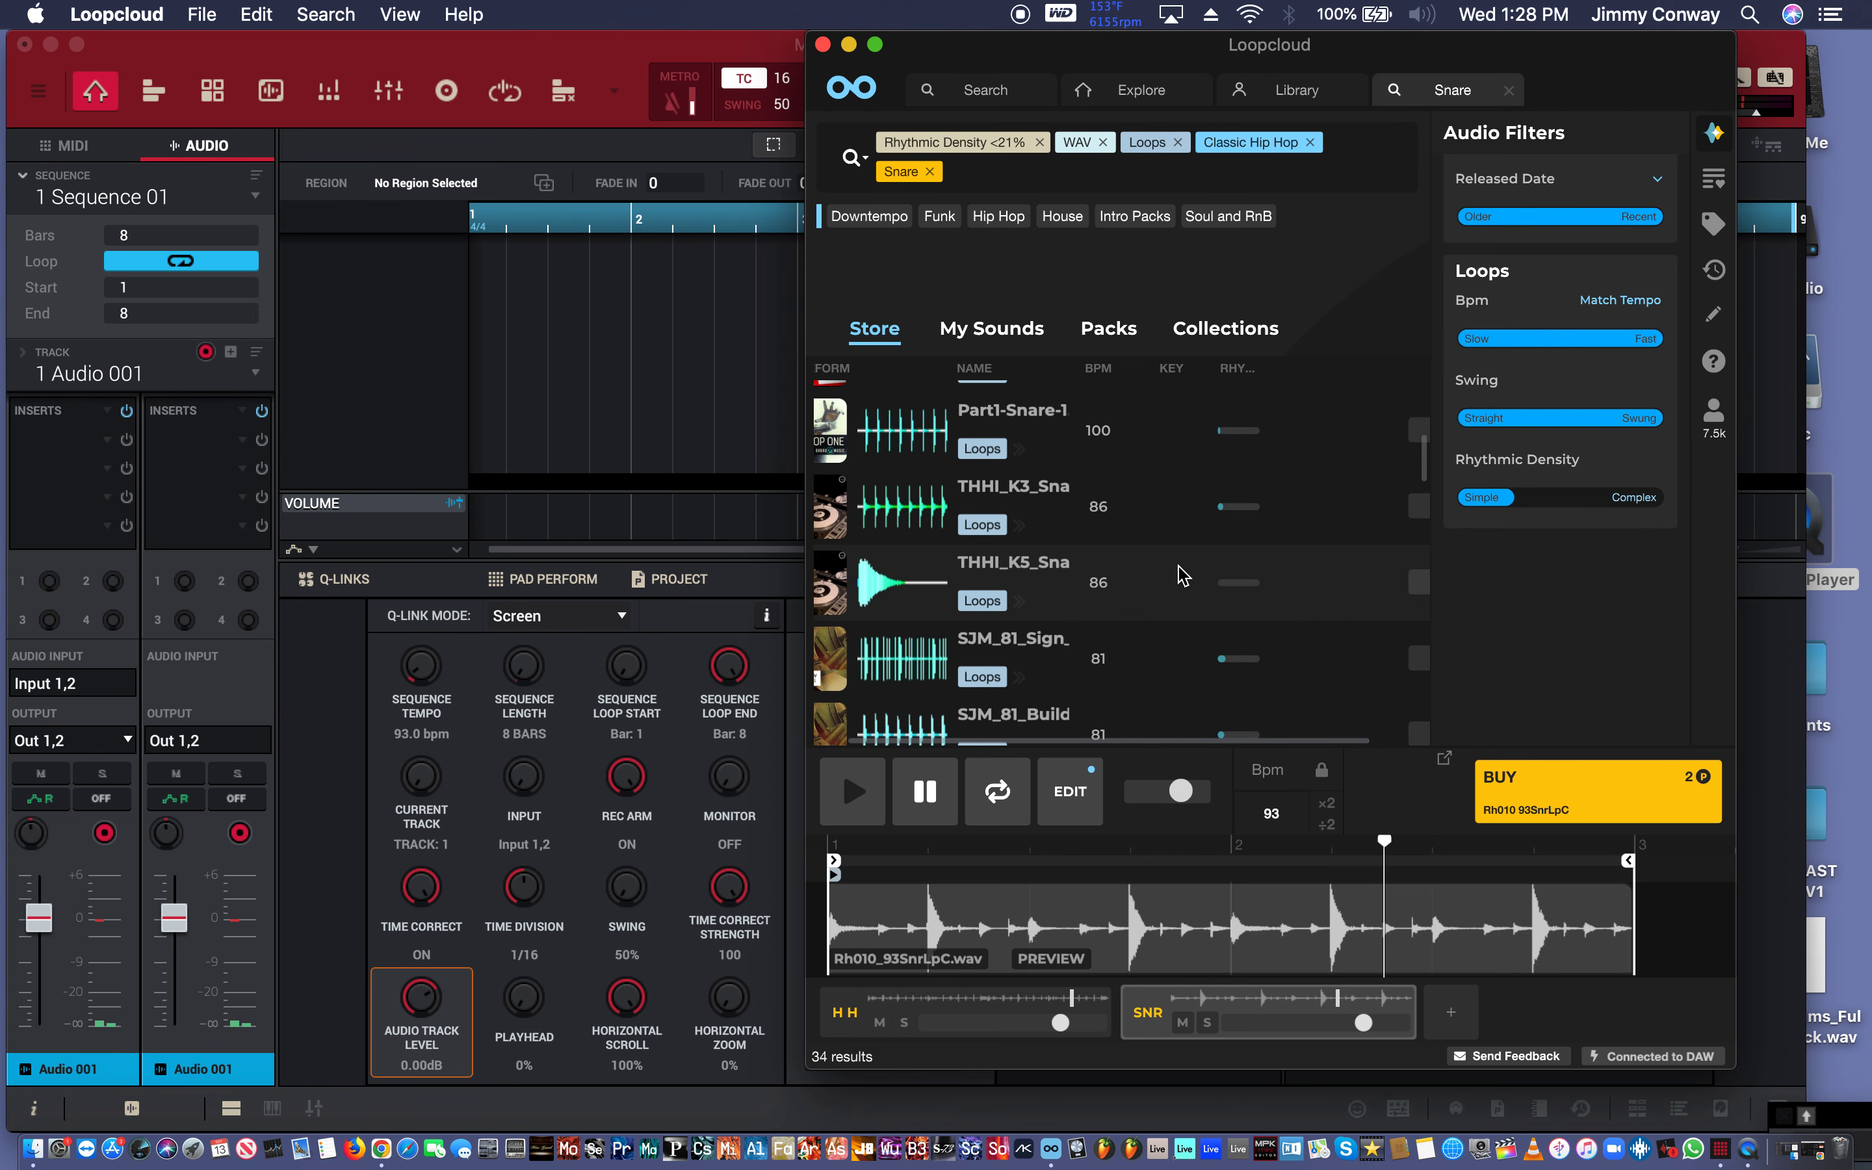
{"action": "scroll", "coordinate": [1182, 576], "scroll_direction": "up", "scroll_amount": 1}
{"action": "left_click", "coordinate": [1167, 513]}
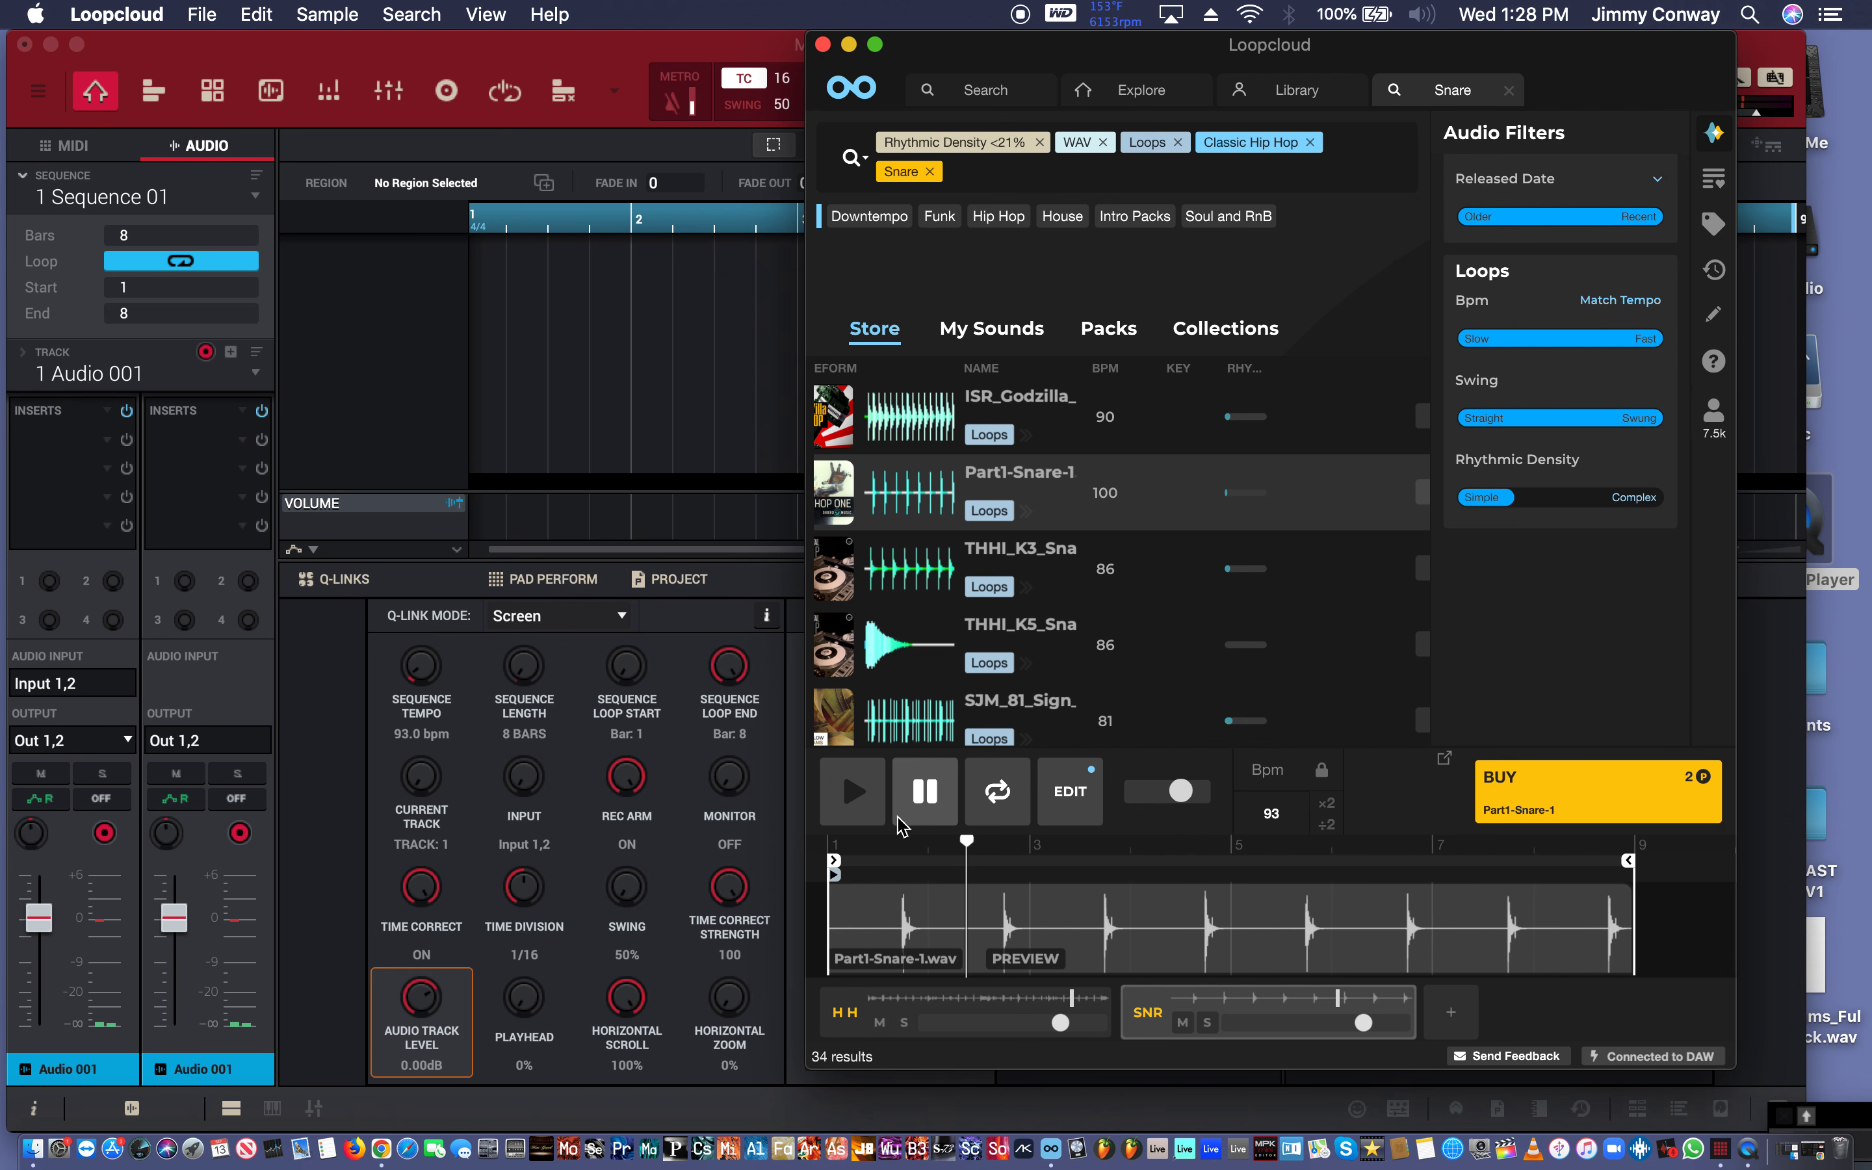
{"action": "left_click", "coordinate": [872, 819]}
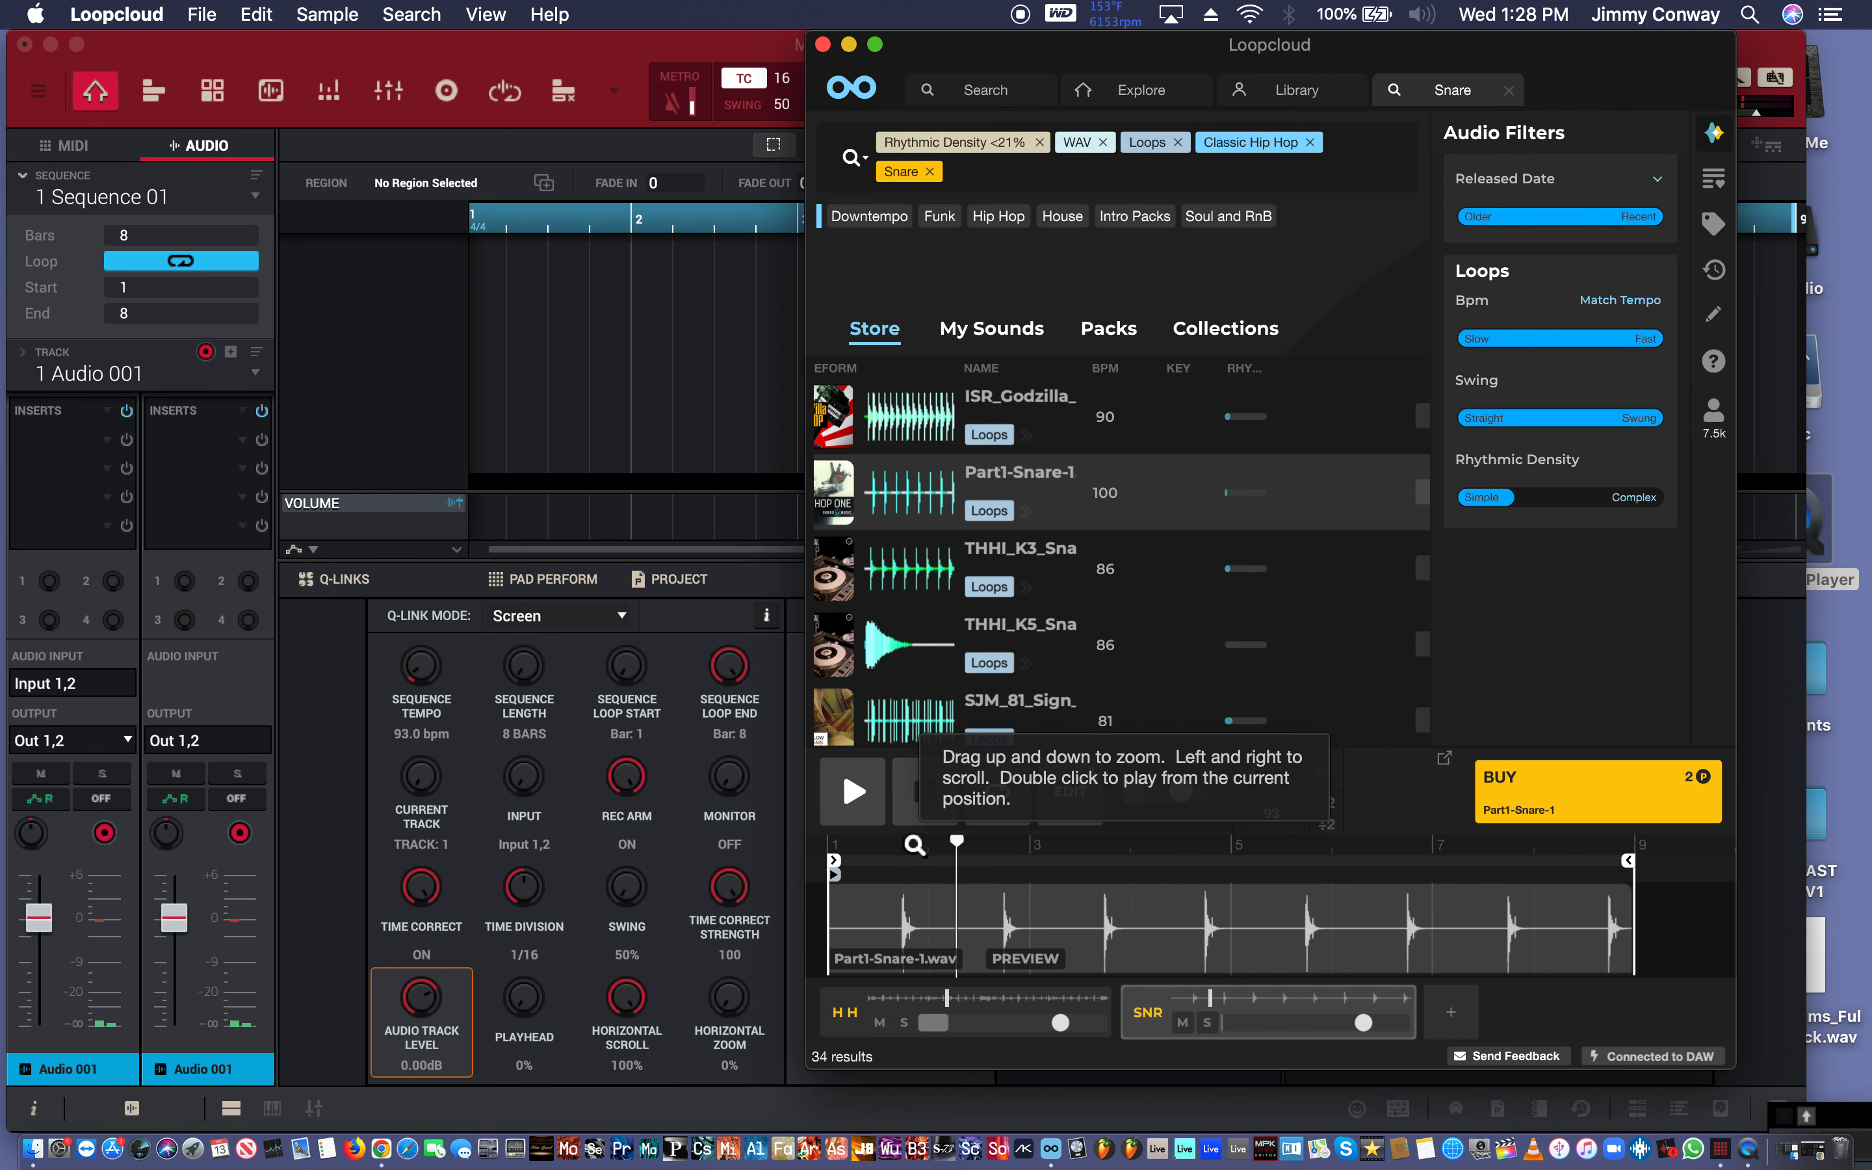
{"action": "left_click", "coordinate": [1147, 588]}
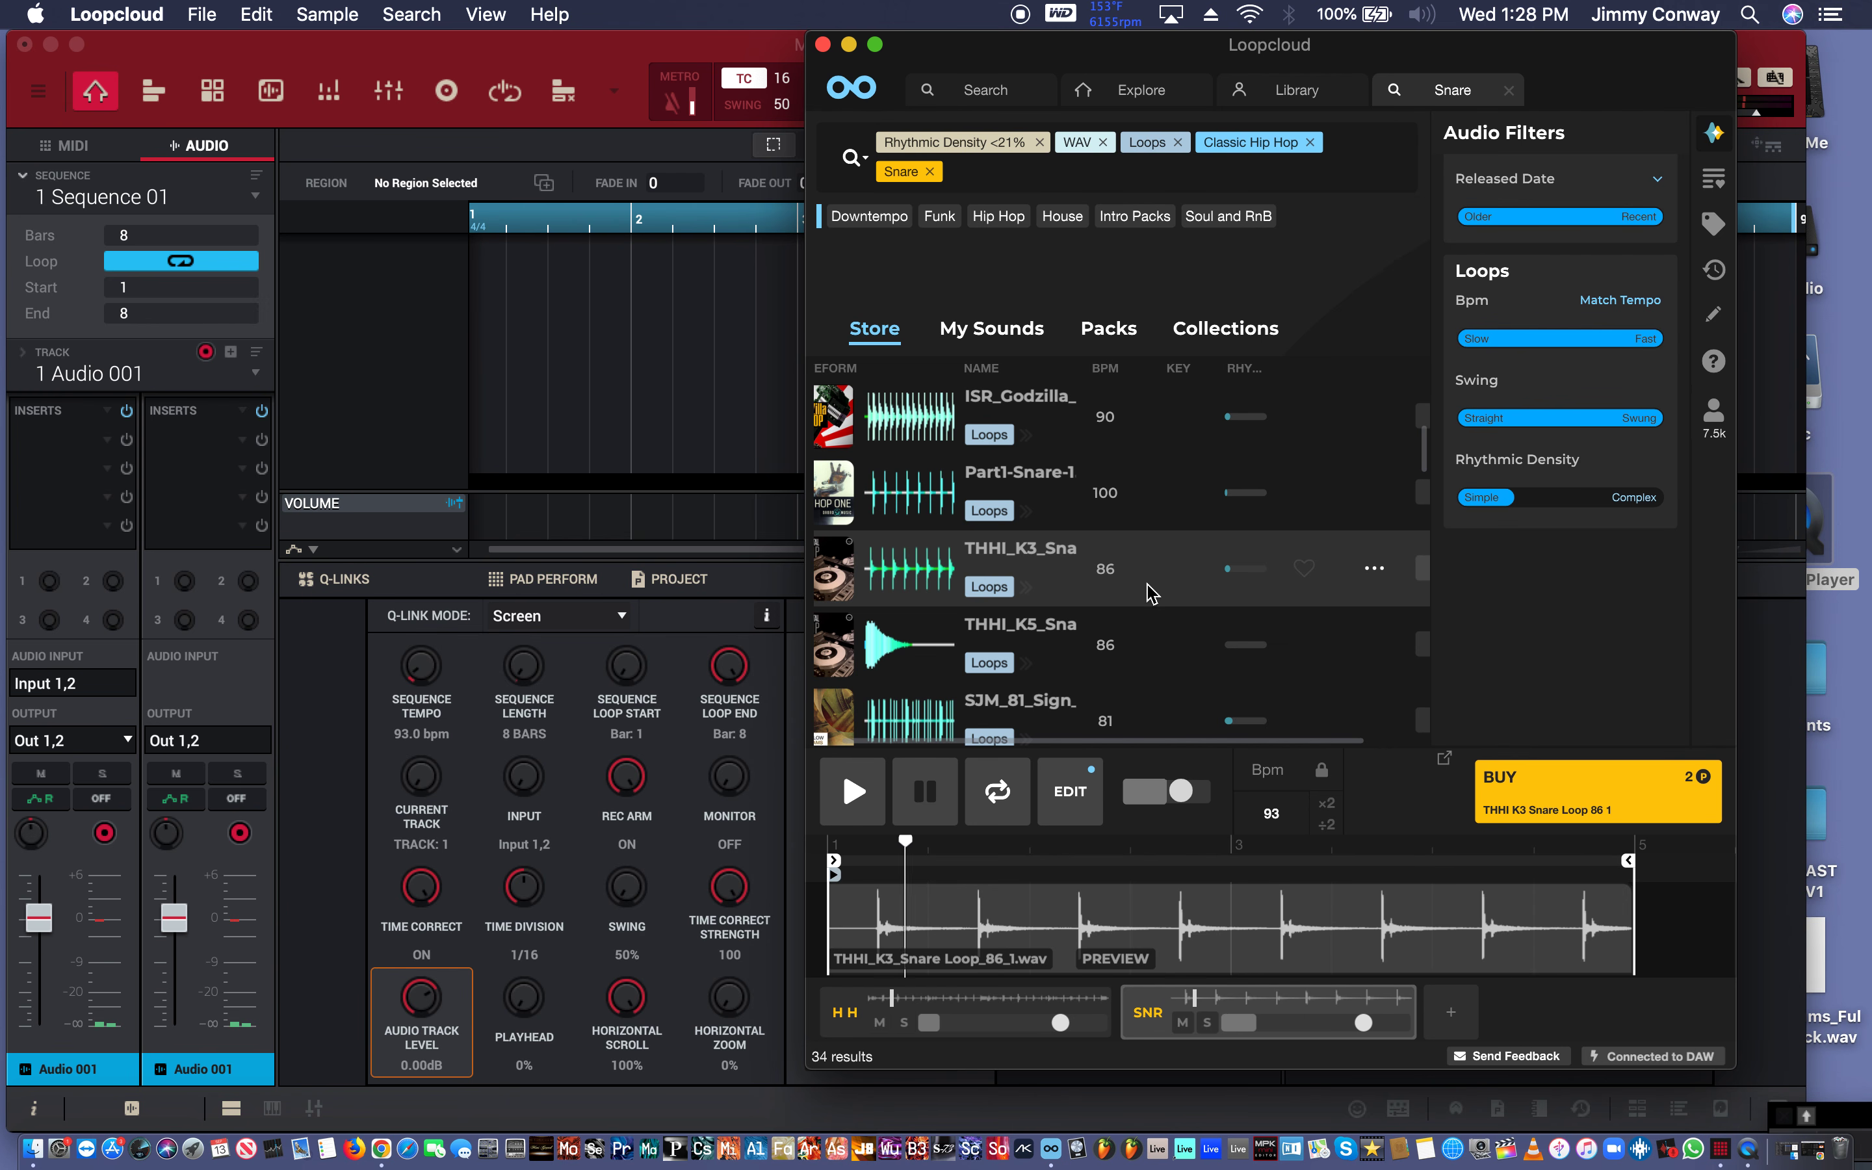
{"action": "scroll", "coordinate": [1152, 573], "scroll_direction": "down", "scroll_amount": 2}
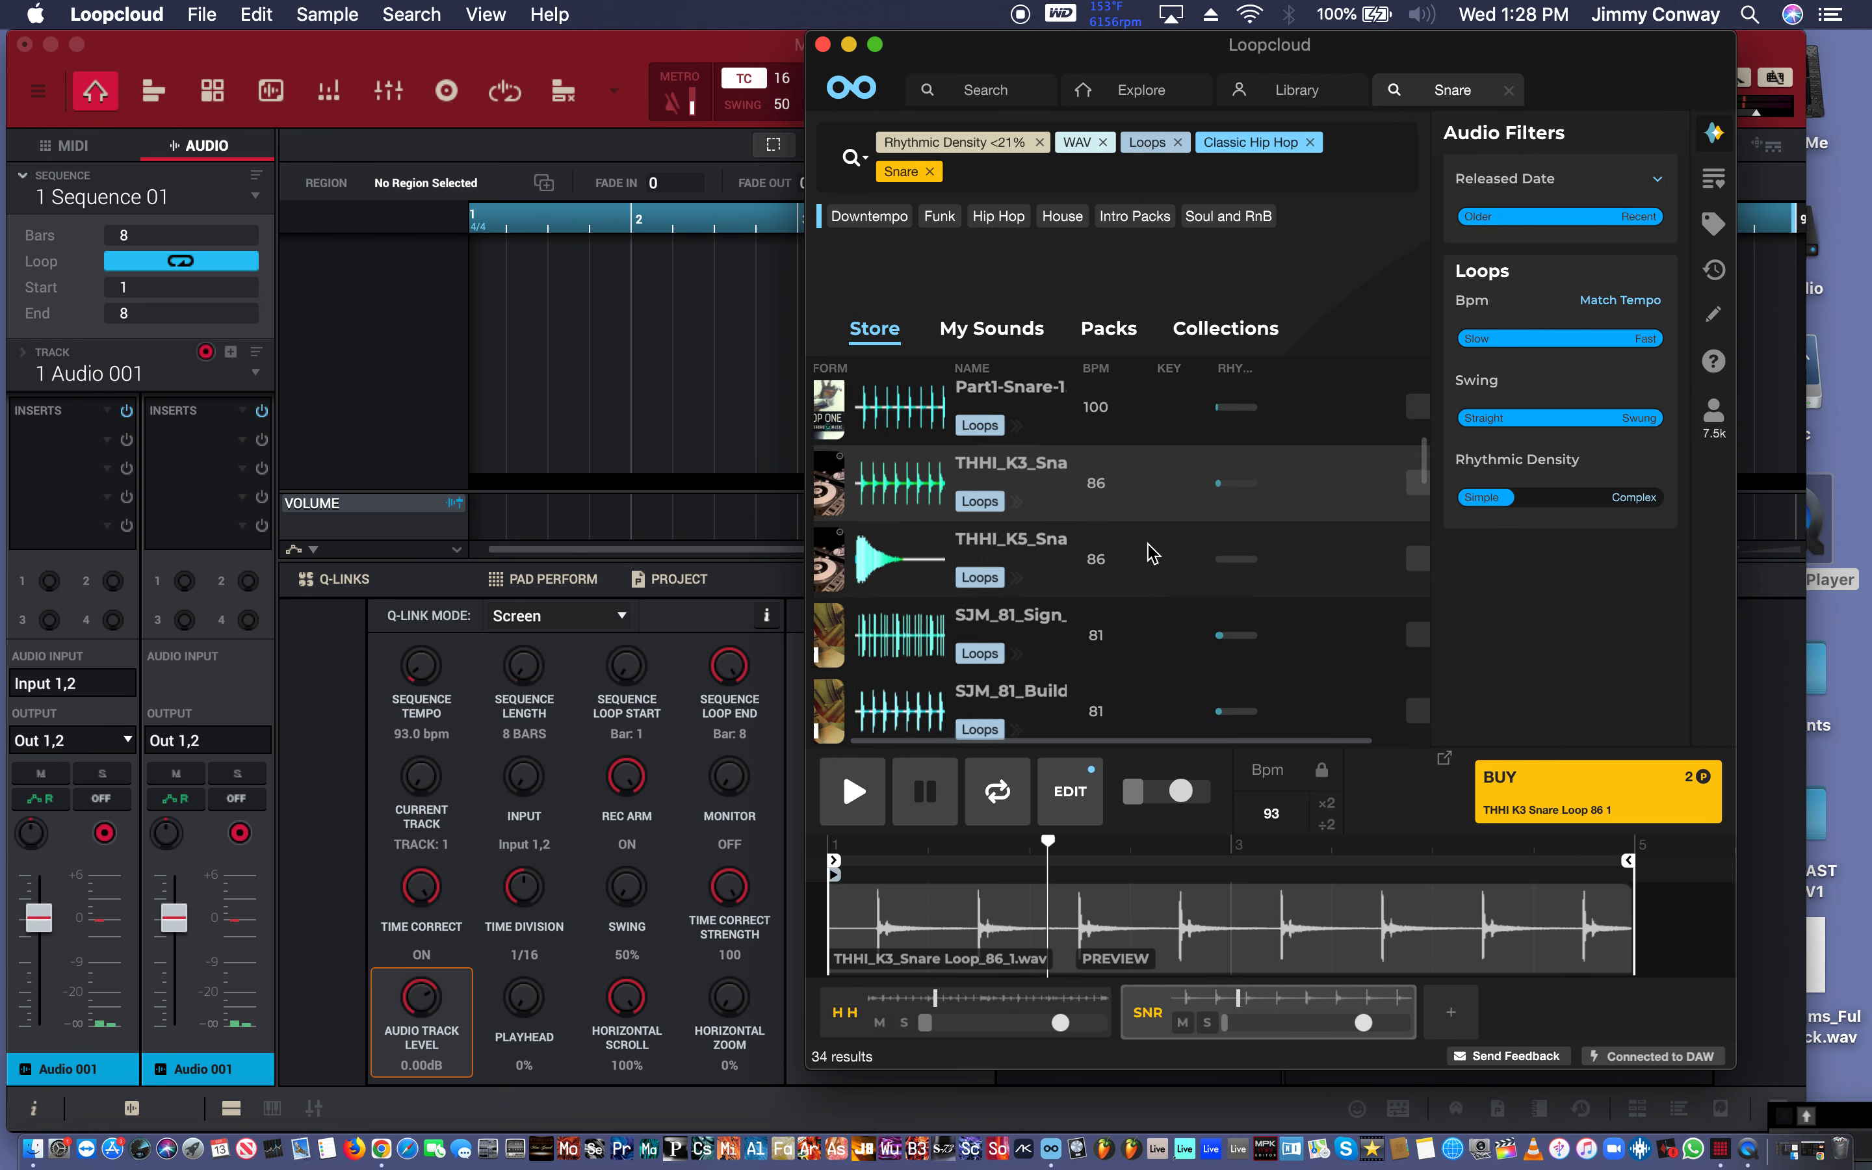
{"action": "scroll", "coordinate": [1151, 565], "scroll_direction": "down", "scroll_amount": 1}
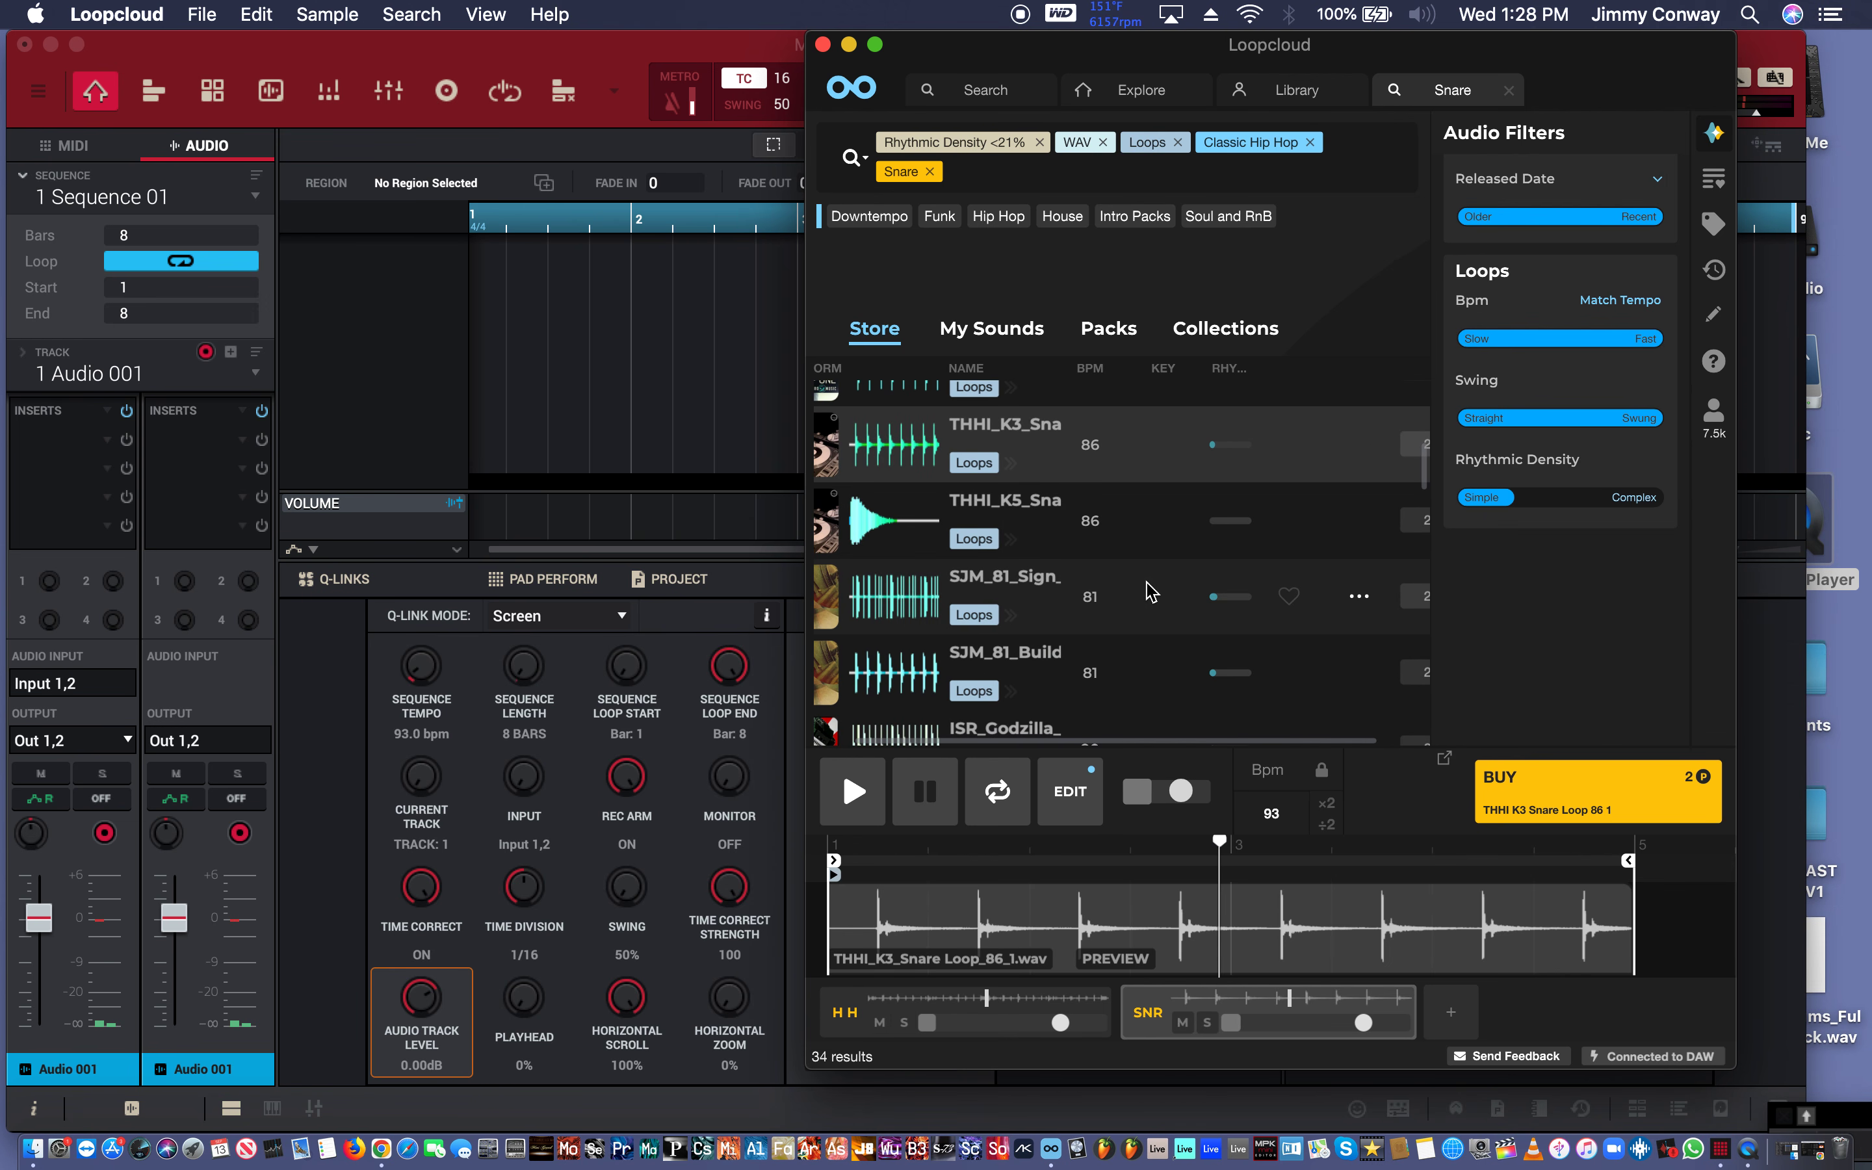
{"action": "left_click", "coordinate": [1158, 676]}
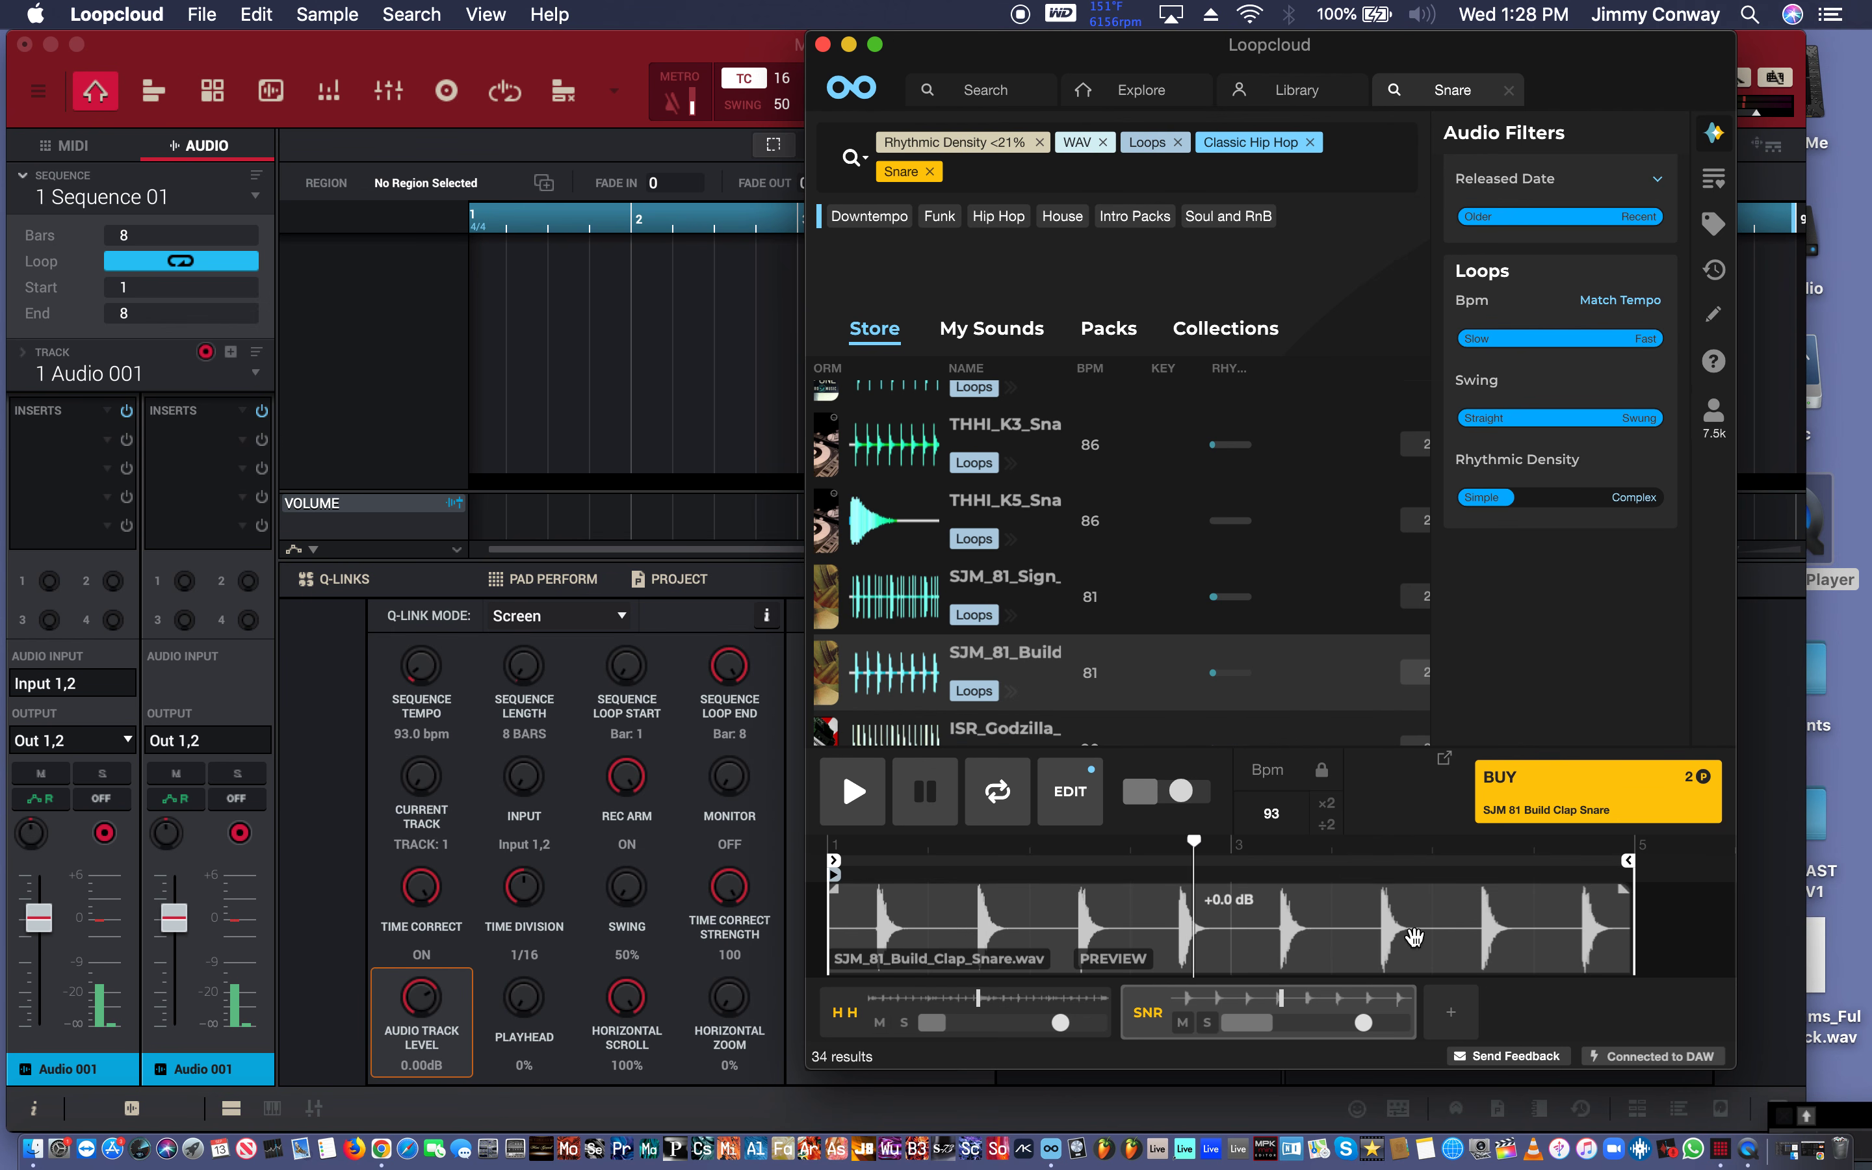
Lower the snare track's volume to below -11 dB and add an empty third track.
{"action": "mouse_move", "coordinate": [1367, 1025]}
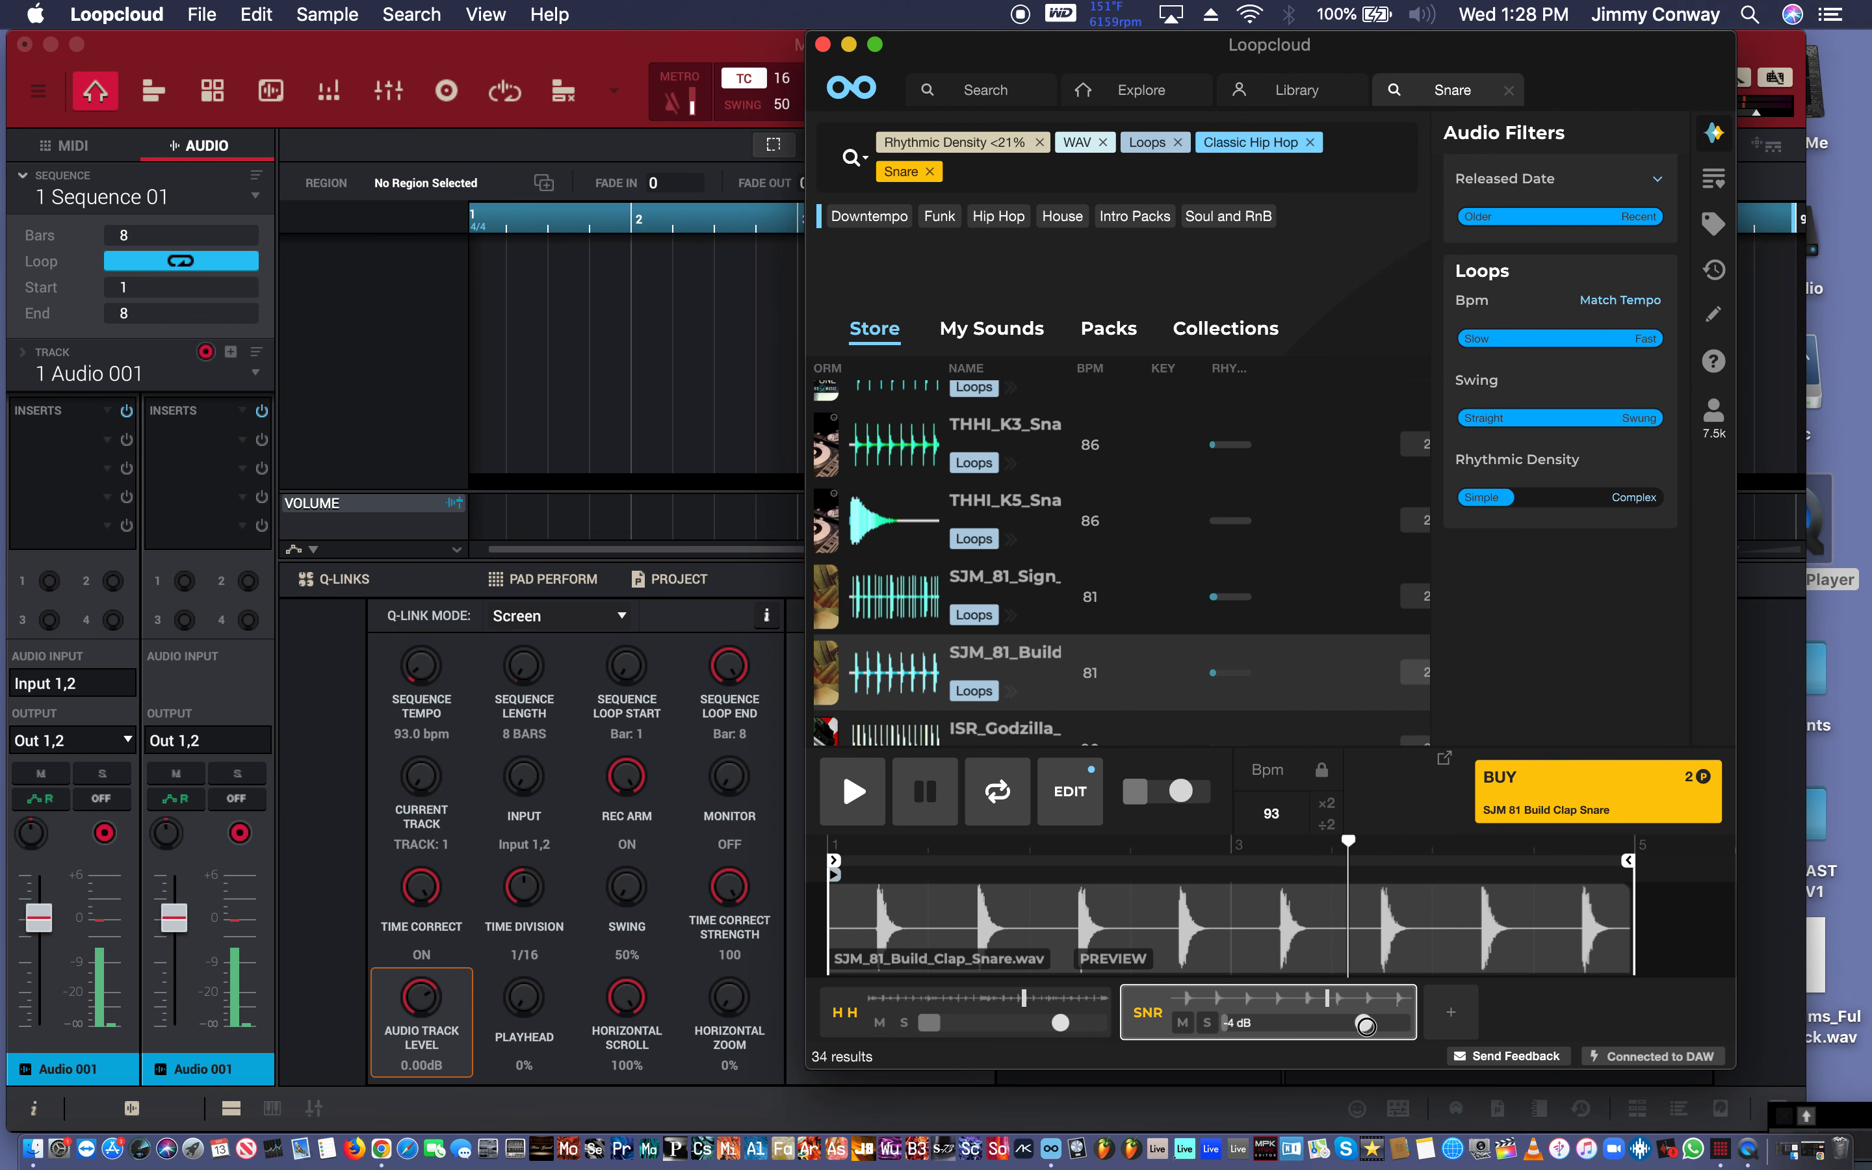
{"action": "left_click_drag", "start_coordinate": [1367, 1025], "coordinate": [1358, 947]}
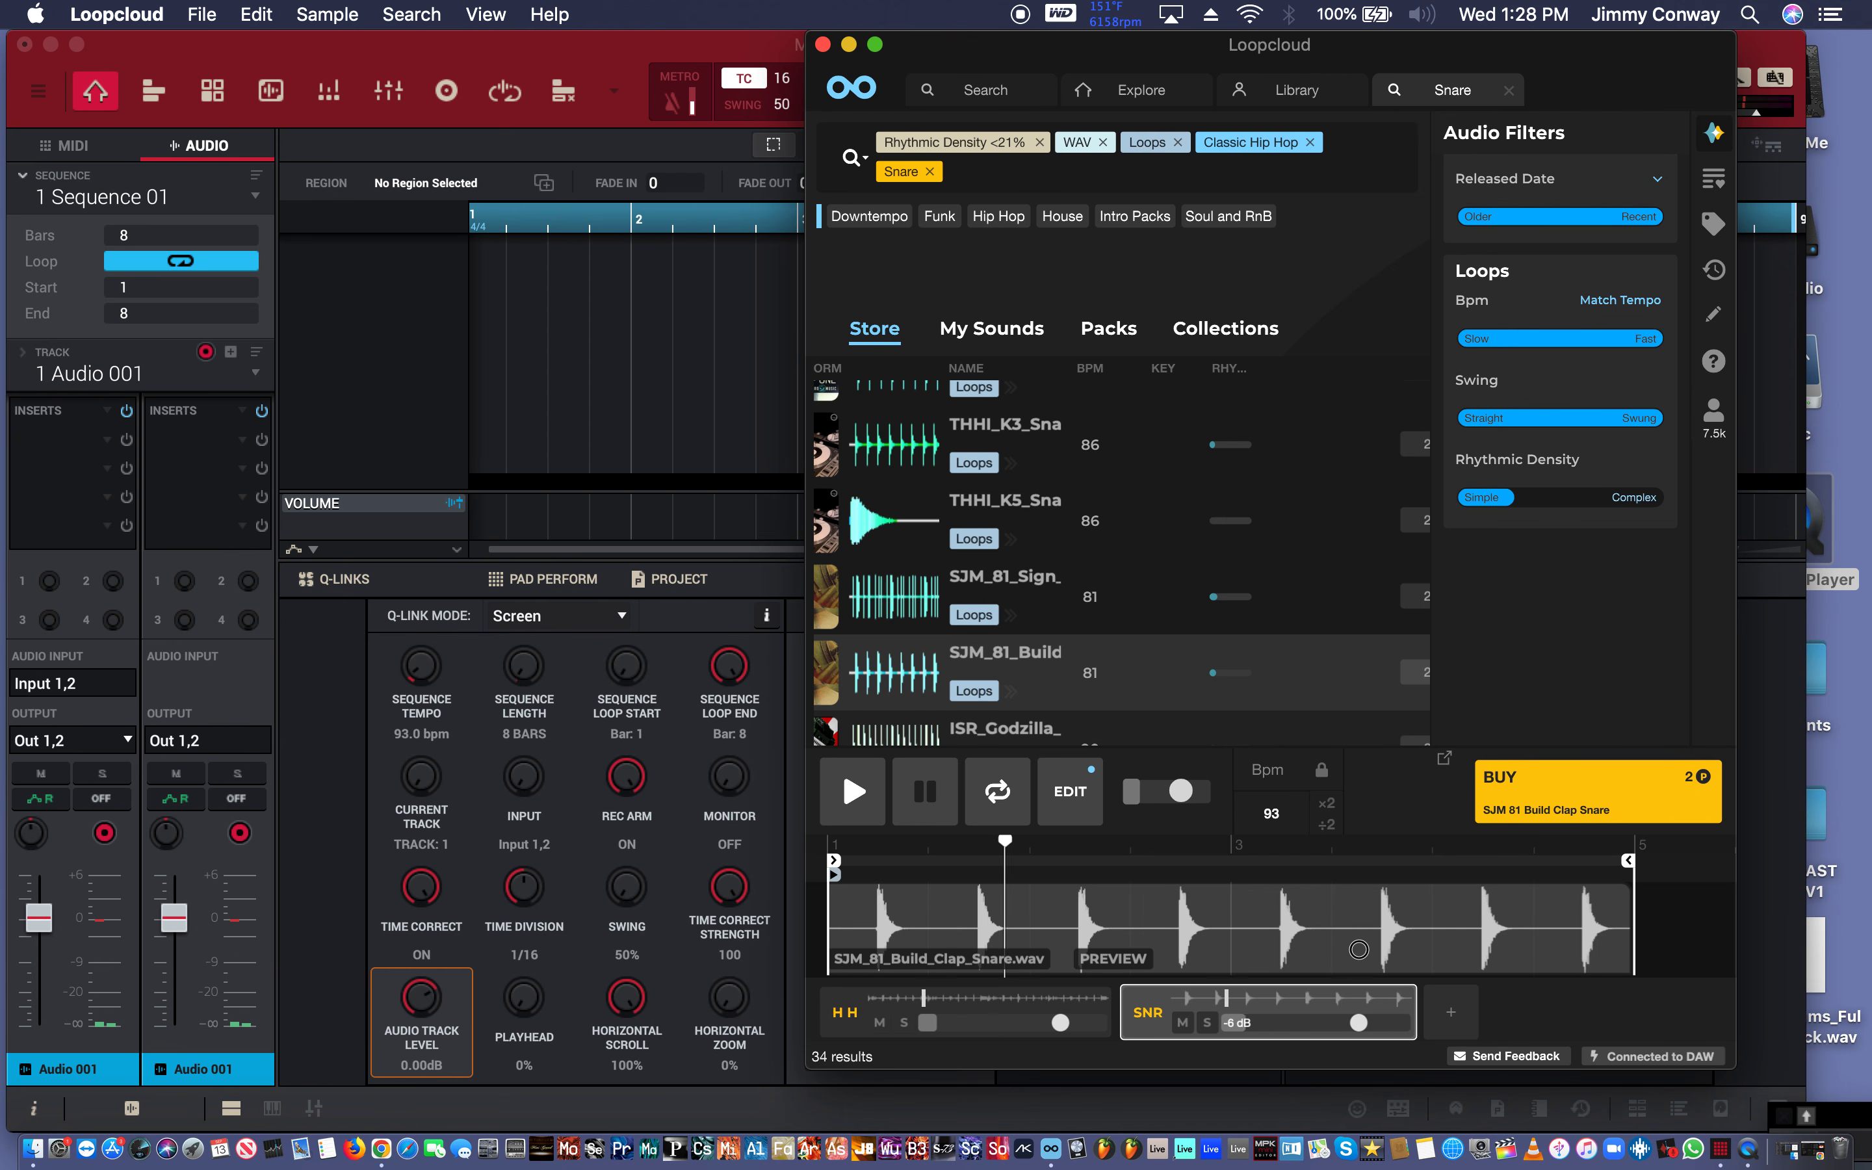
{"action": "left_click_drag", "start_coordinate": [1315, 1021], "coordinate": [1318, 1101]}
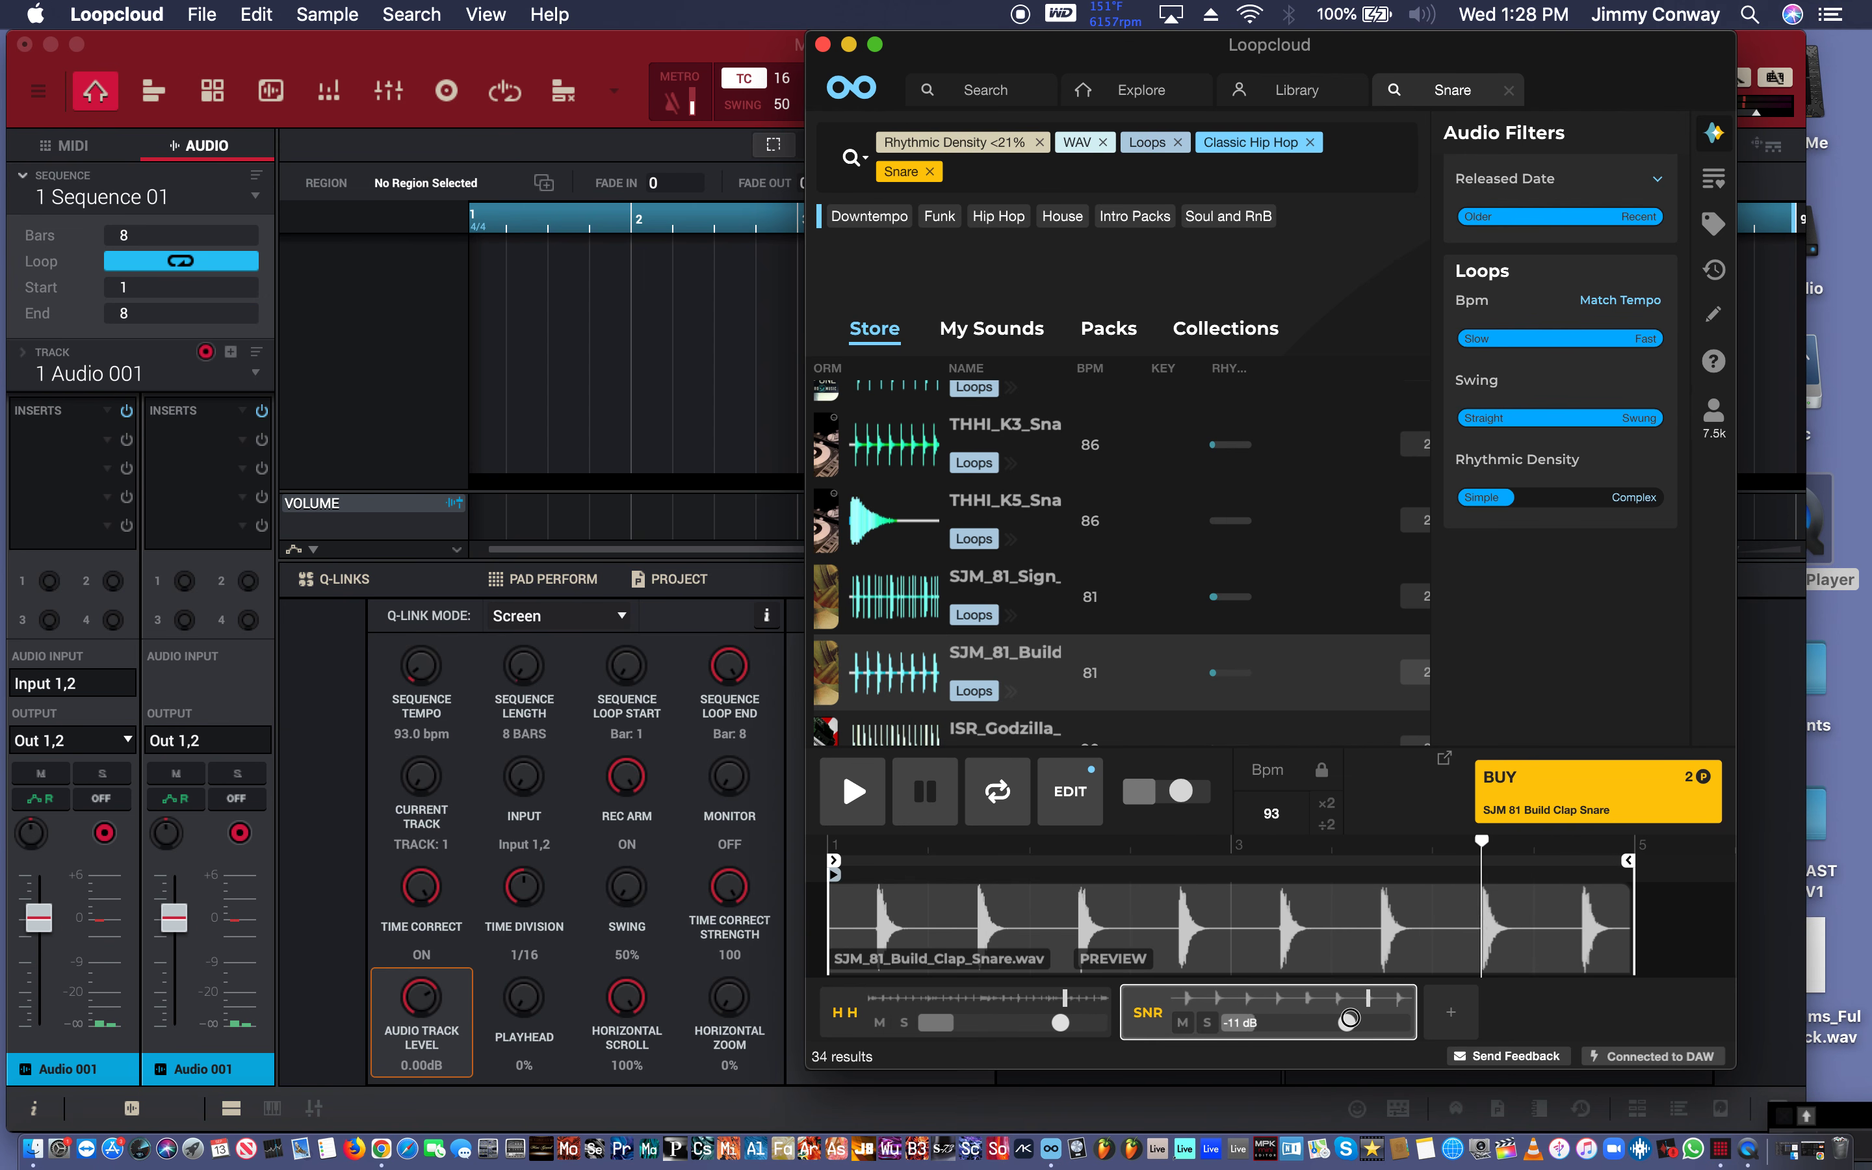
{"action": "left_click_drag", "start_coordinate": [1343, 1022], "coordinate": [1315, 1021]}
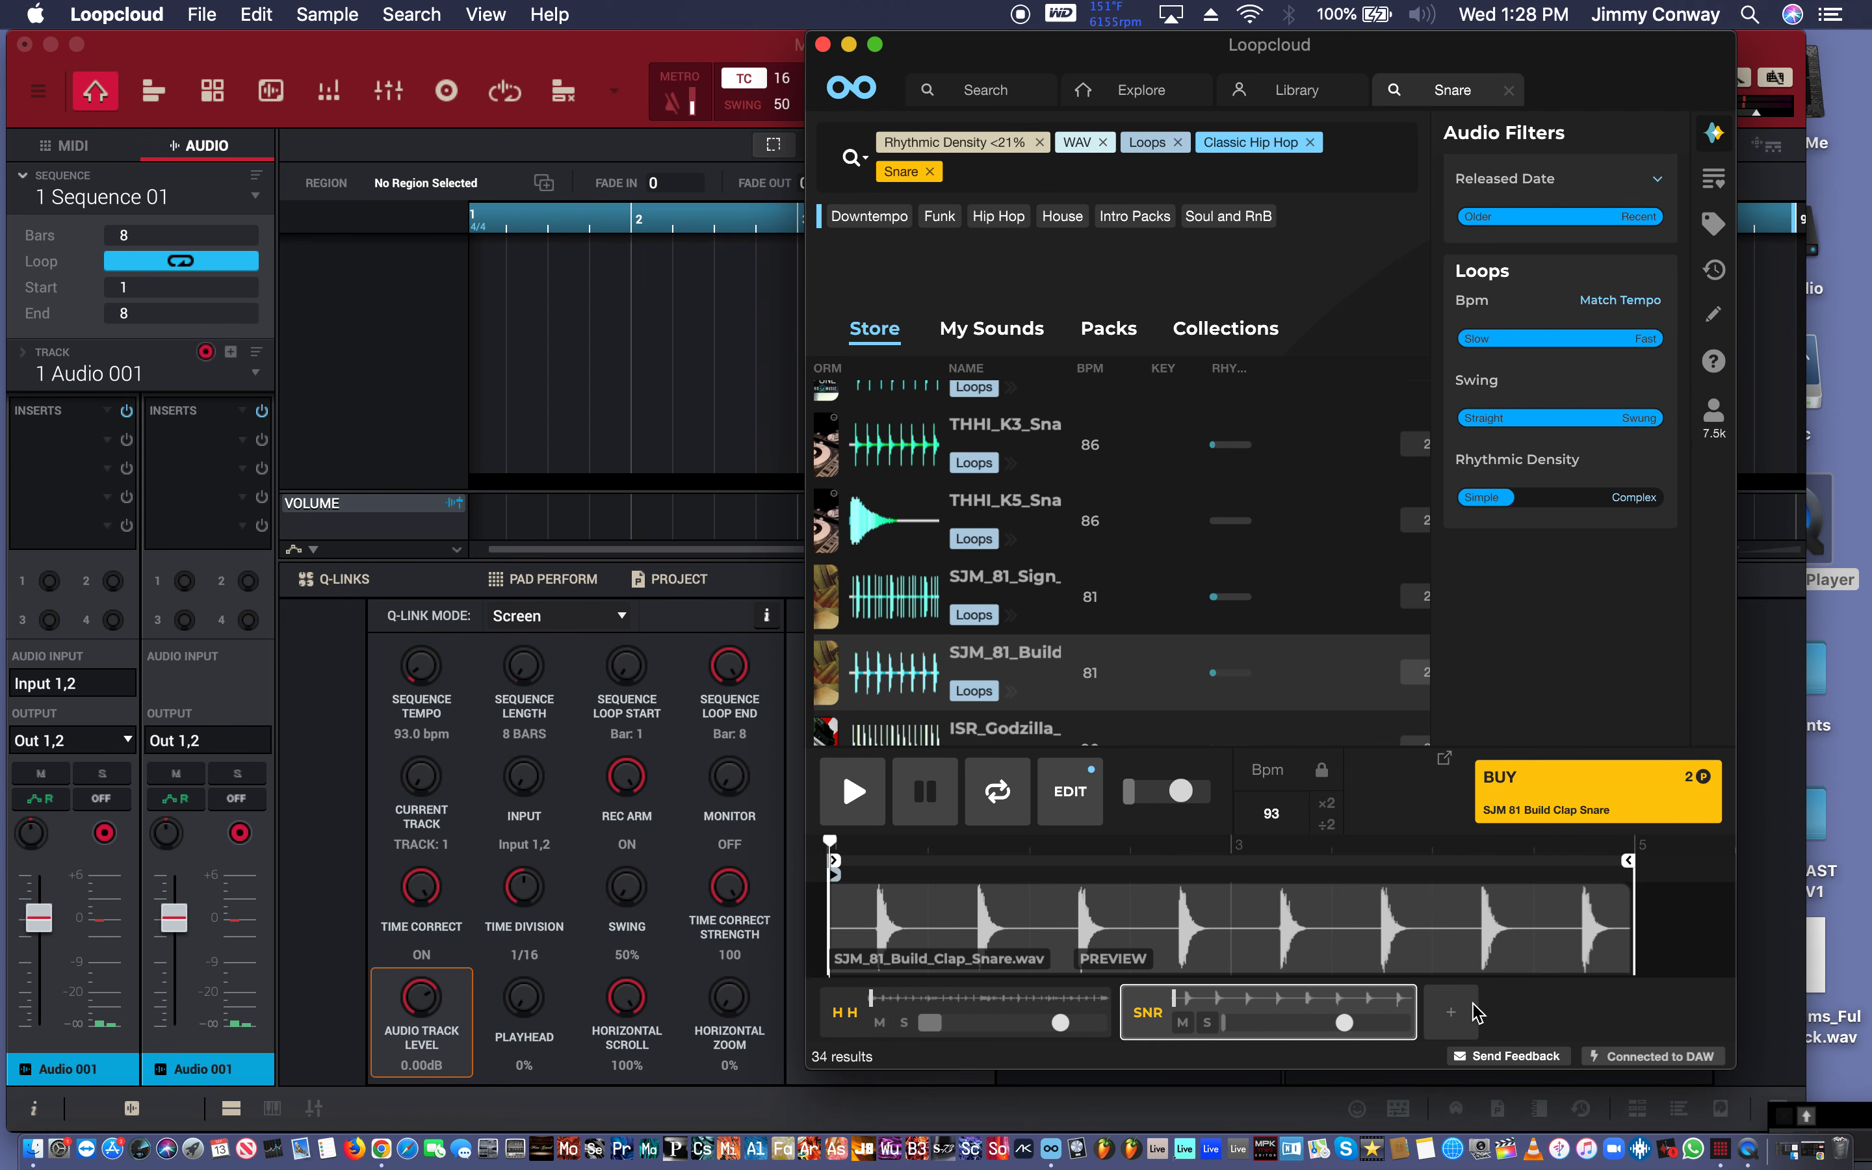
{"action": "left_click", "coordinate": [1452, 1019]}
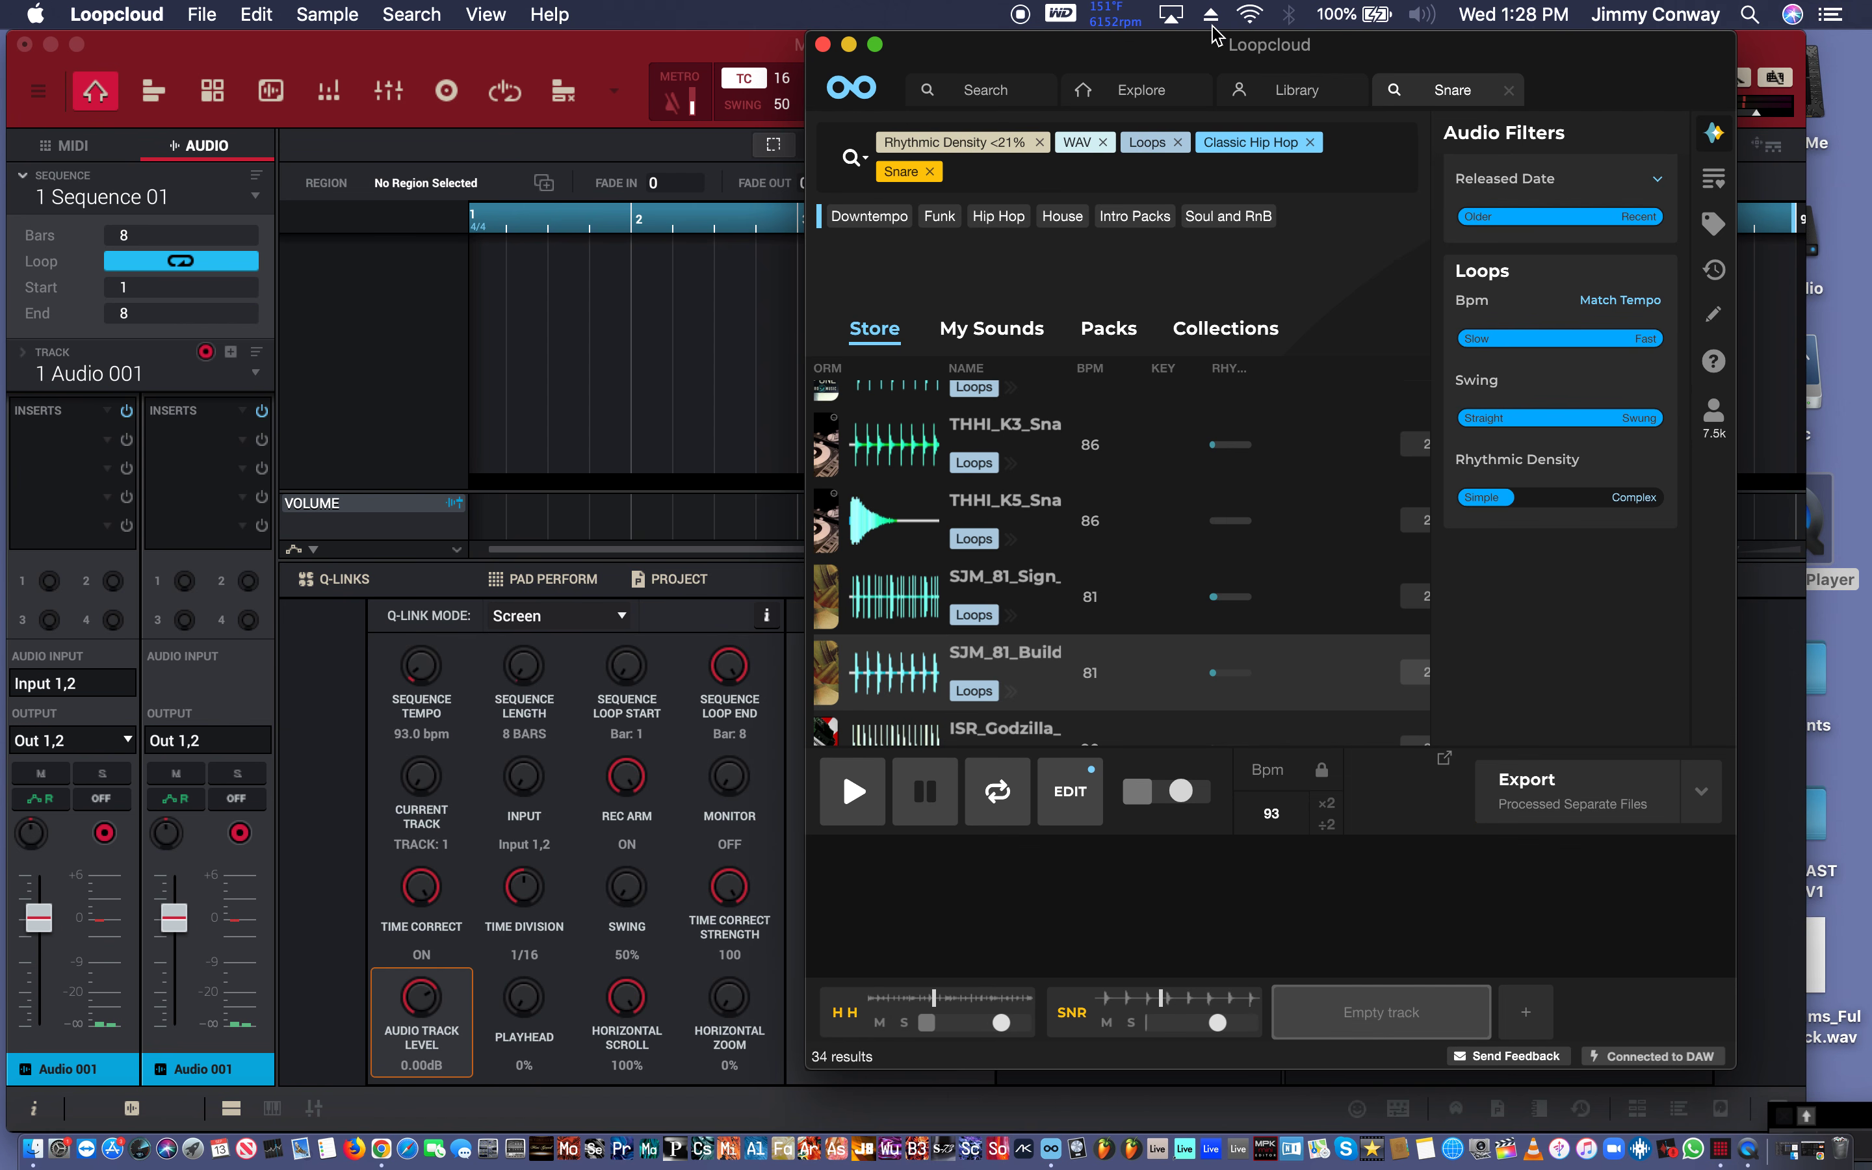
Move the Loopcloud window aside and remove the Snare and rhythmic density filters from the search.
{"action": "left_click_drag", "start_coordinate": [1230, 53], "coordinate": [1141, 58]}
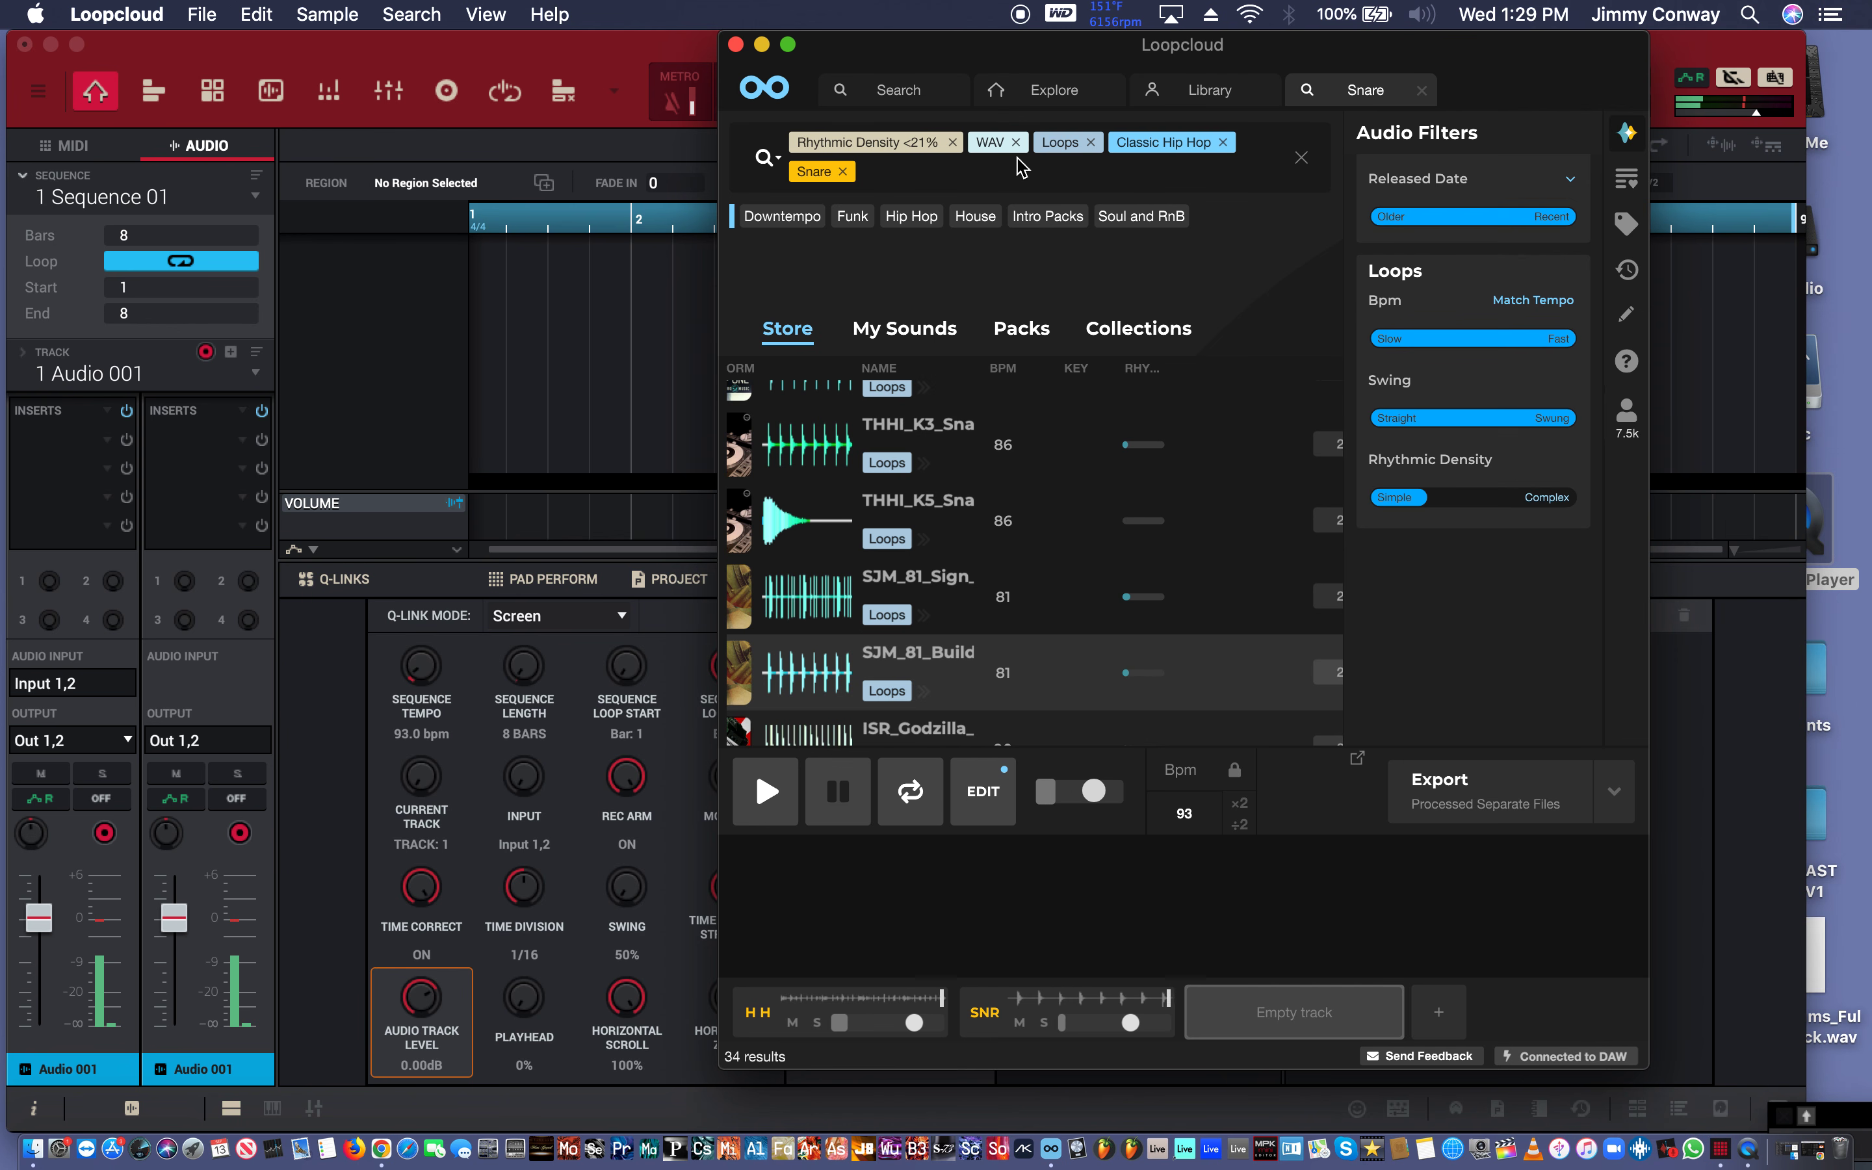
{"action": "left_click", "coordinate": [842, 171]}
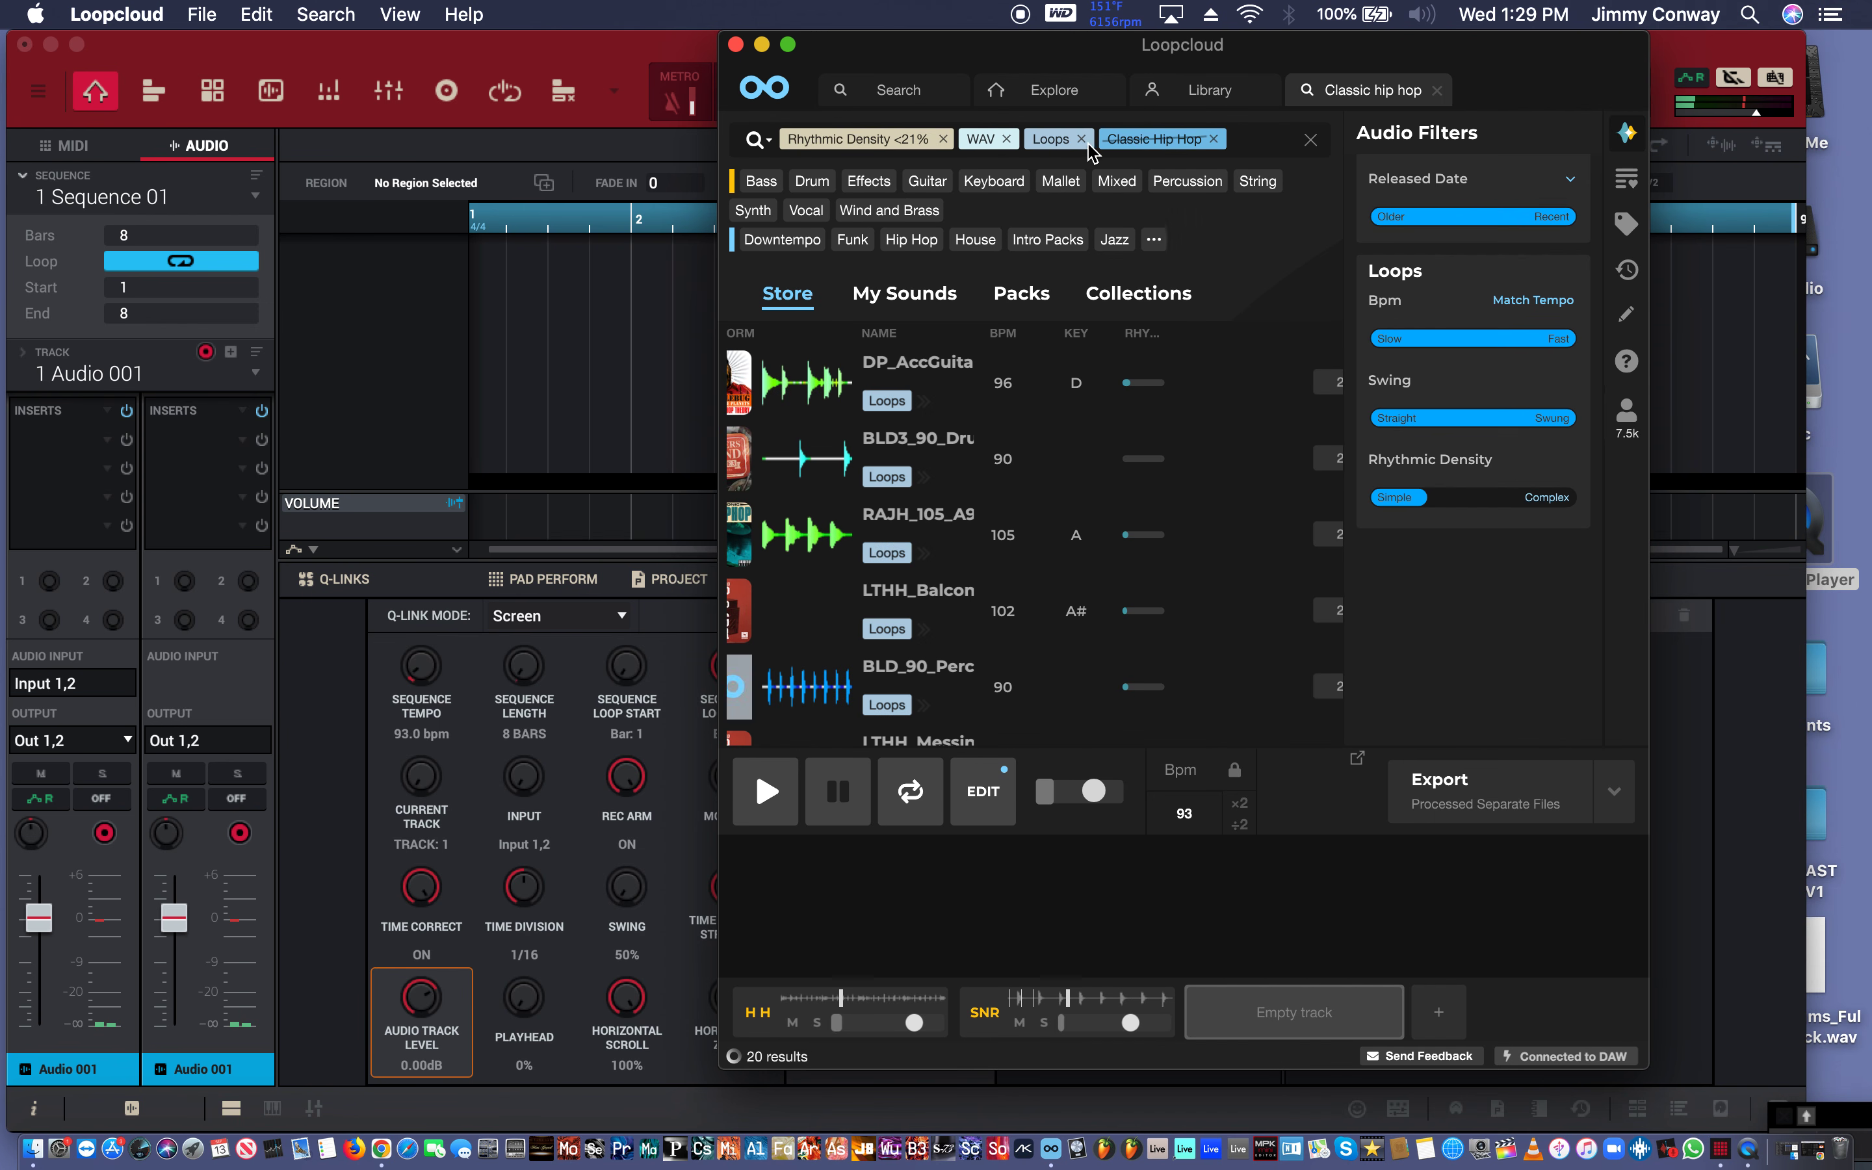
{"action": "left_click", "coordinate": [943, 140]}
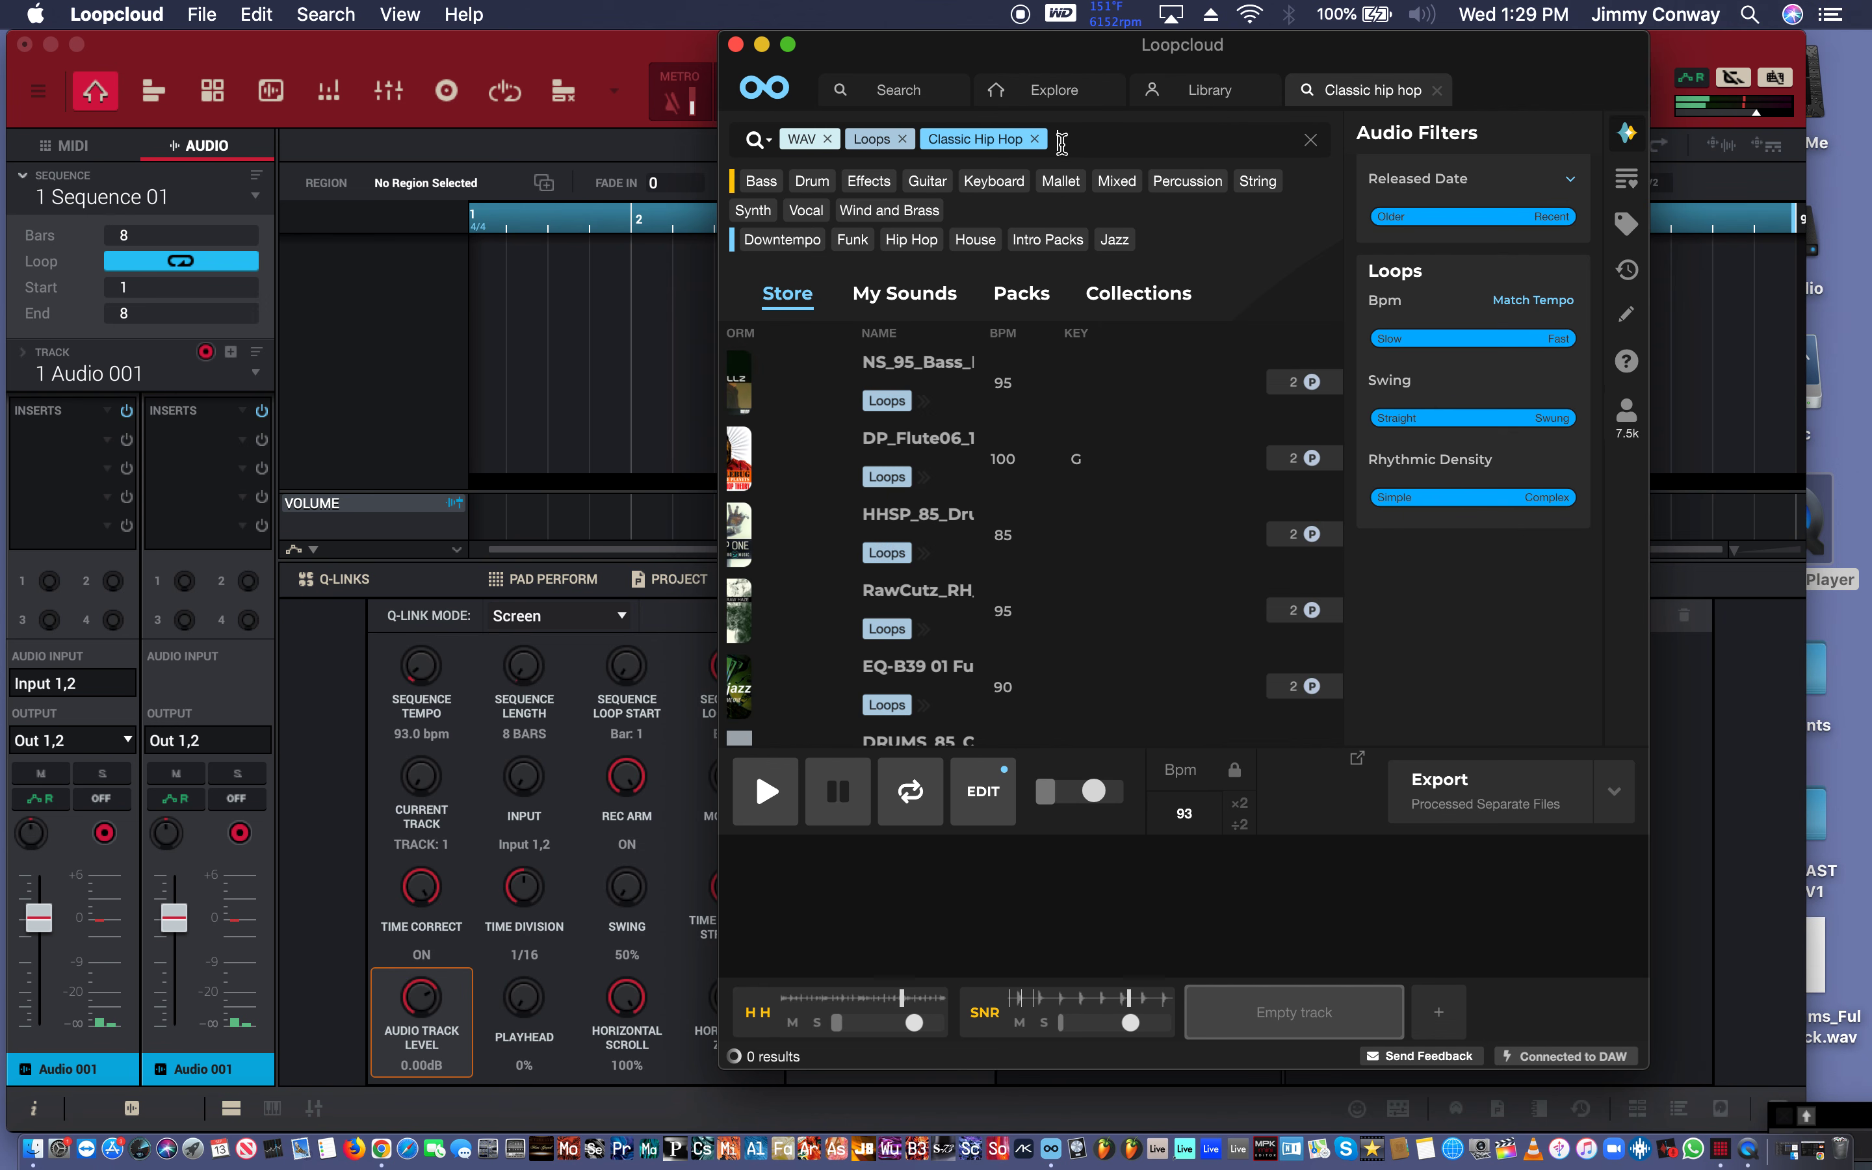
Add the Kick instrument tag to the Classic Hip Hop WAV loop search and limit swing to above 49%.
{"action": "type", "text": "i"}
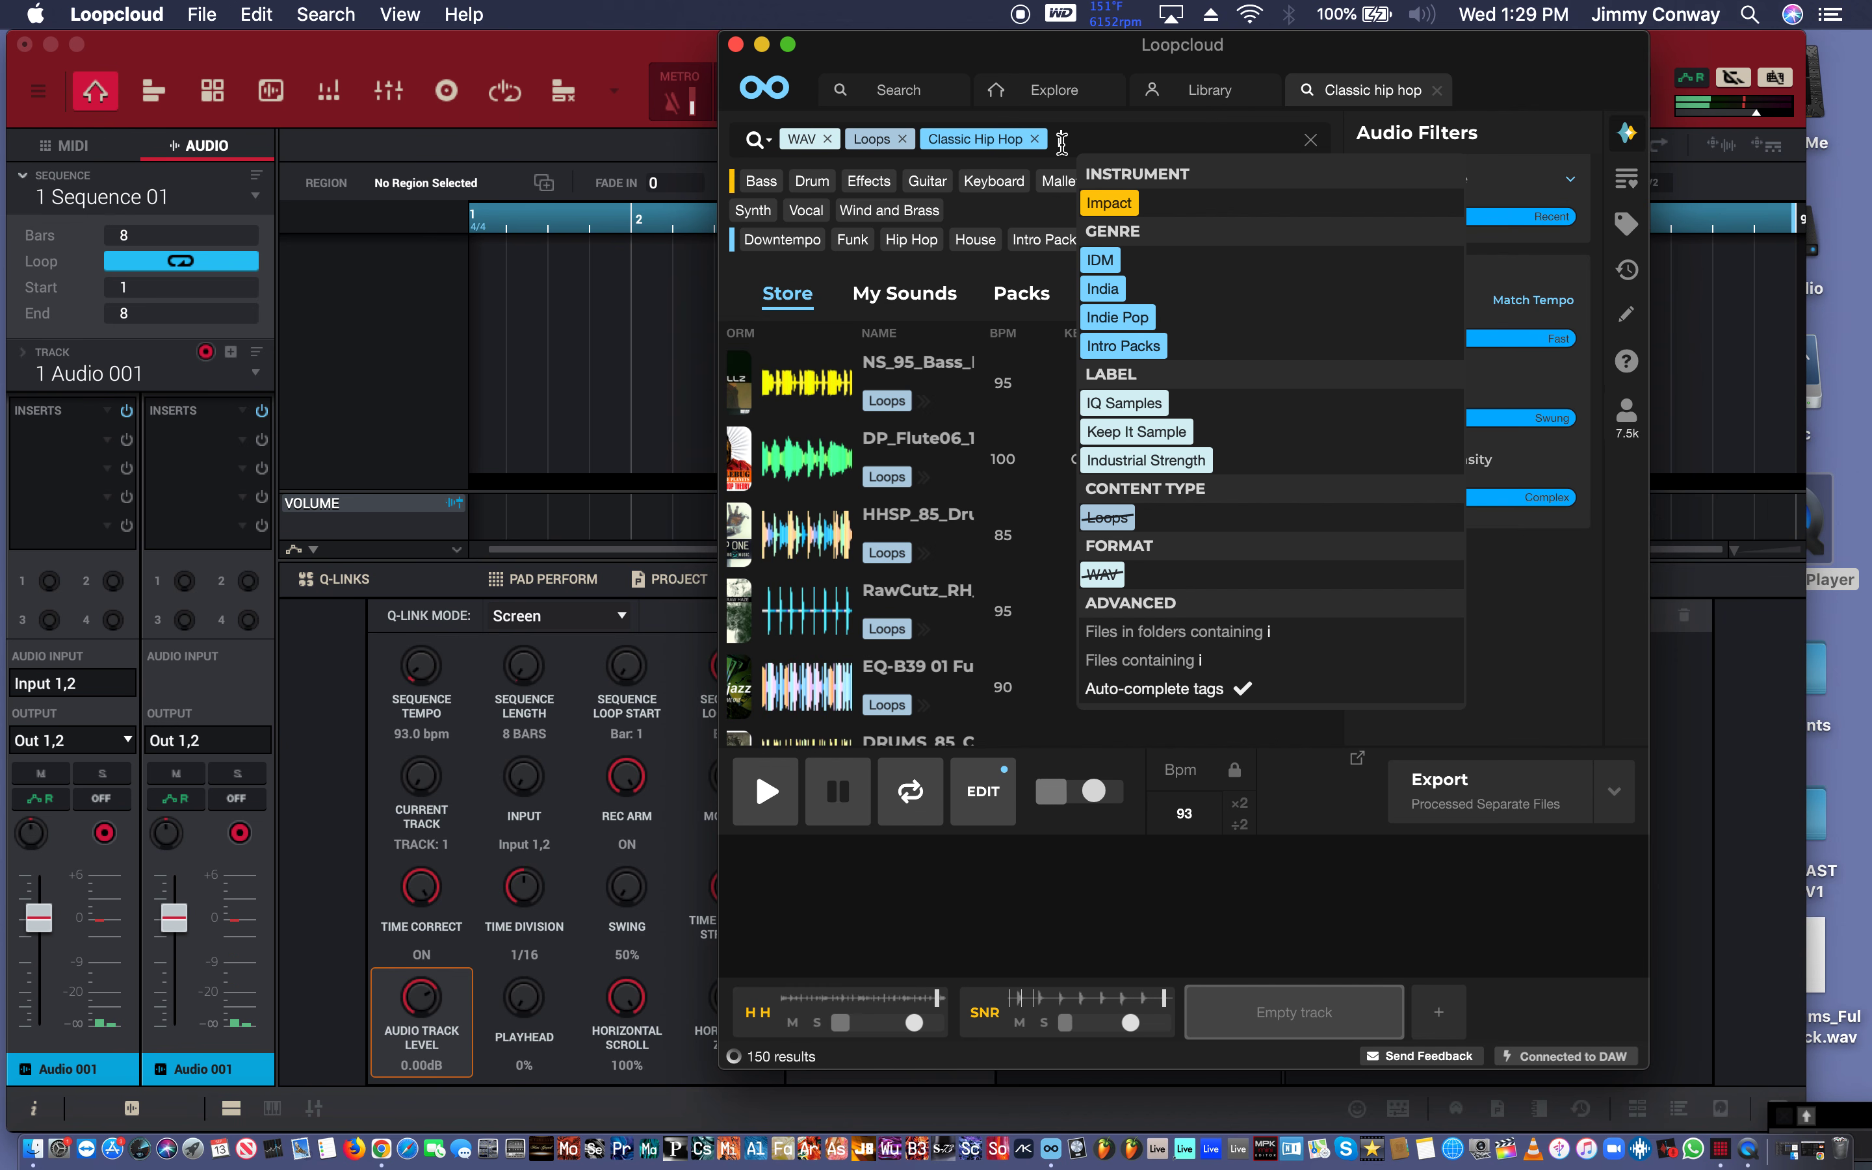
{"action": "type", "text": "ck"}
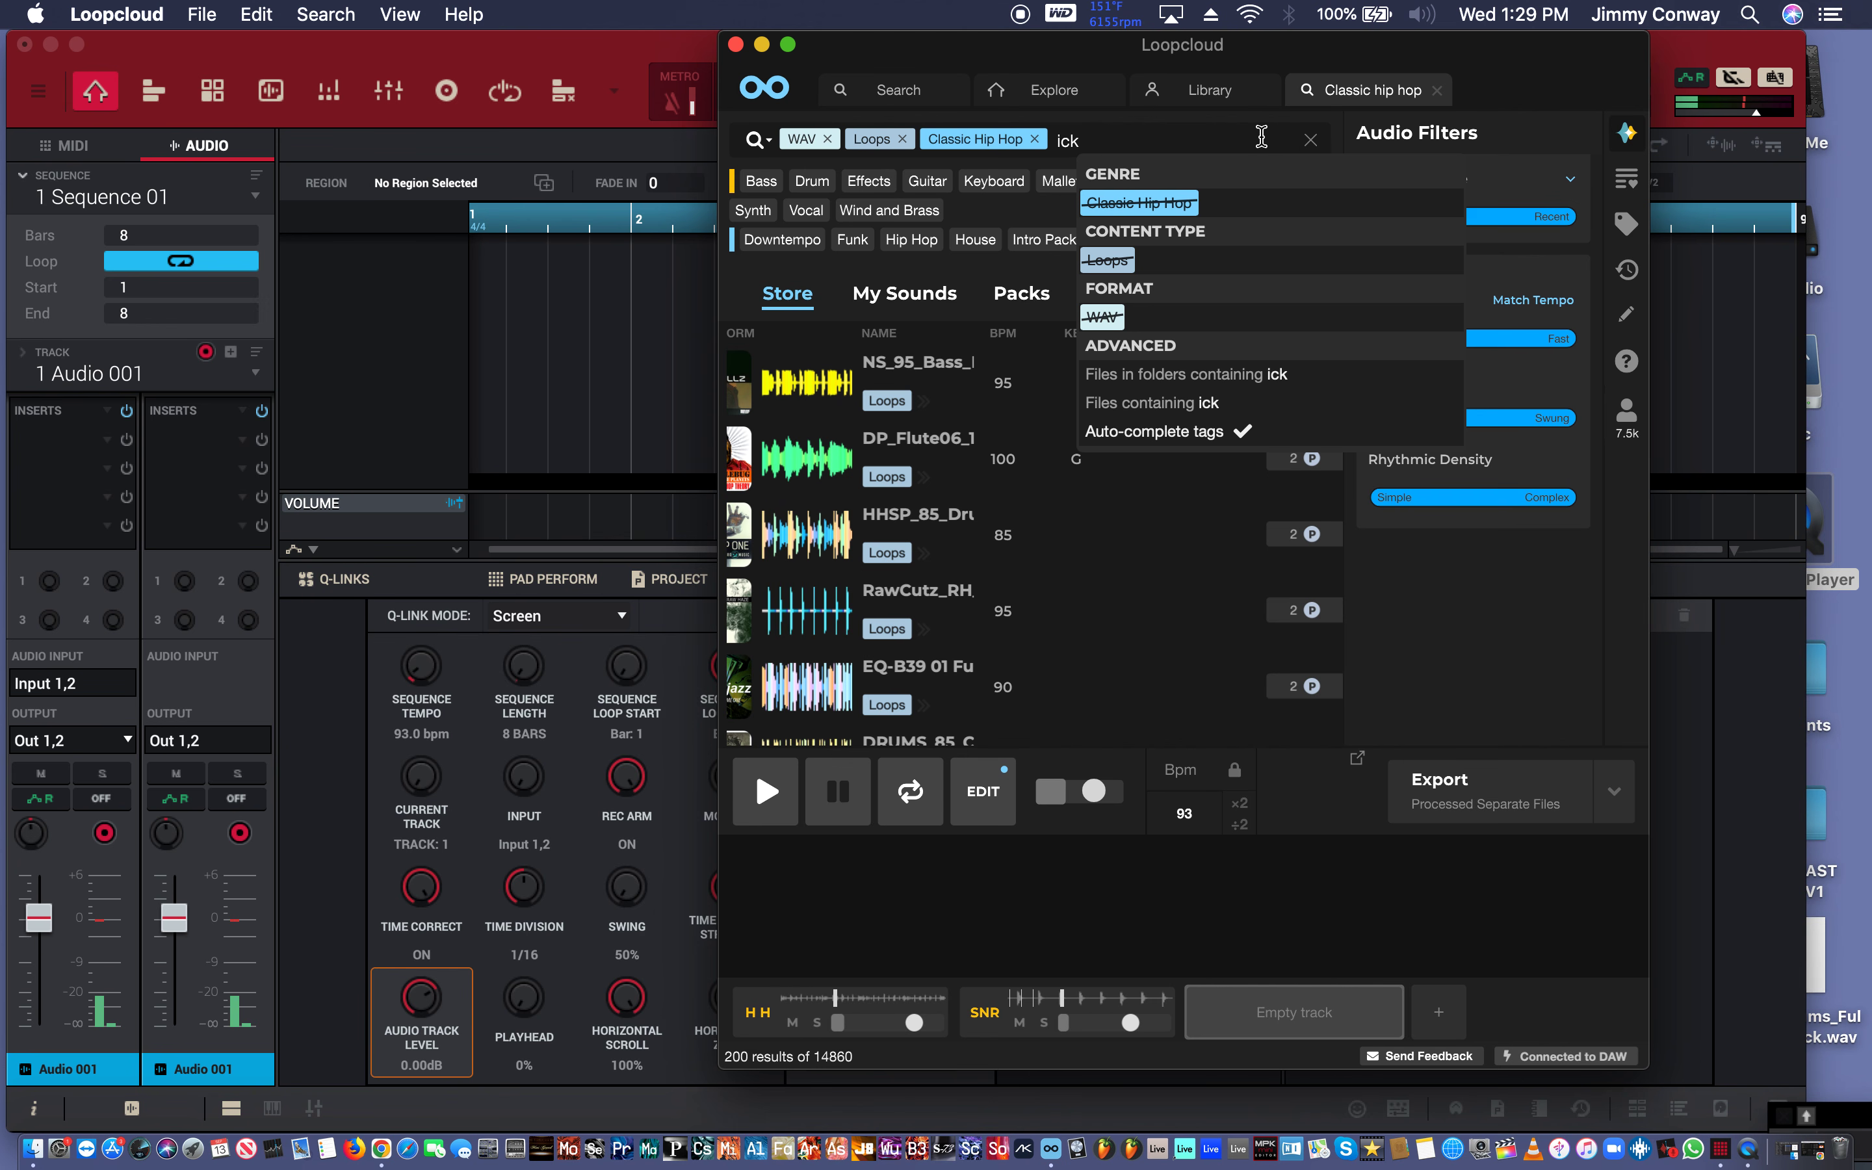
{"action": "key", "text": "BackSpace"}
{"action": "key", "text": "BackSpace"}
{"action": "key", "text": "BackSpace"}
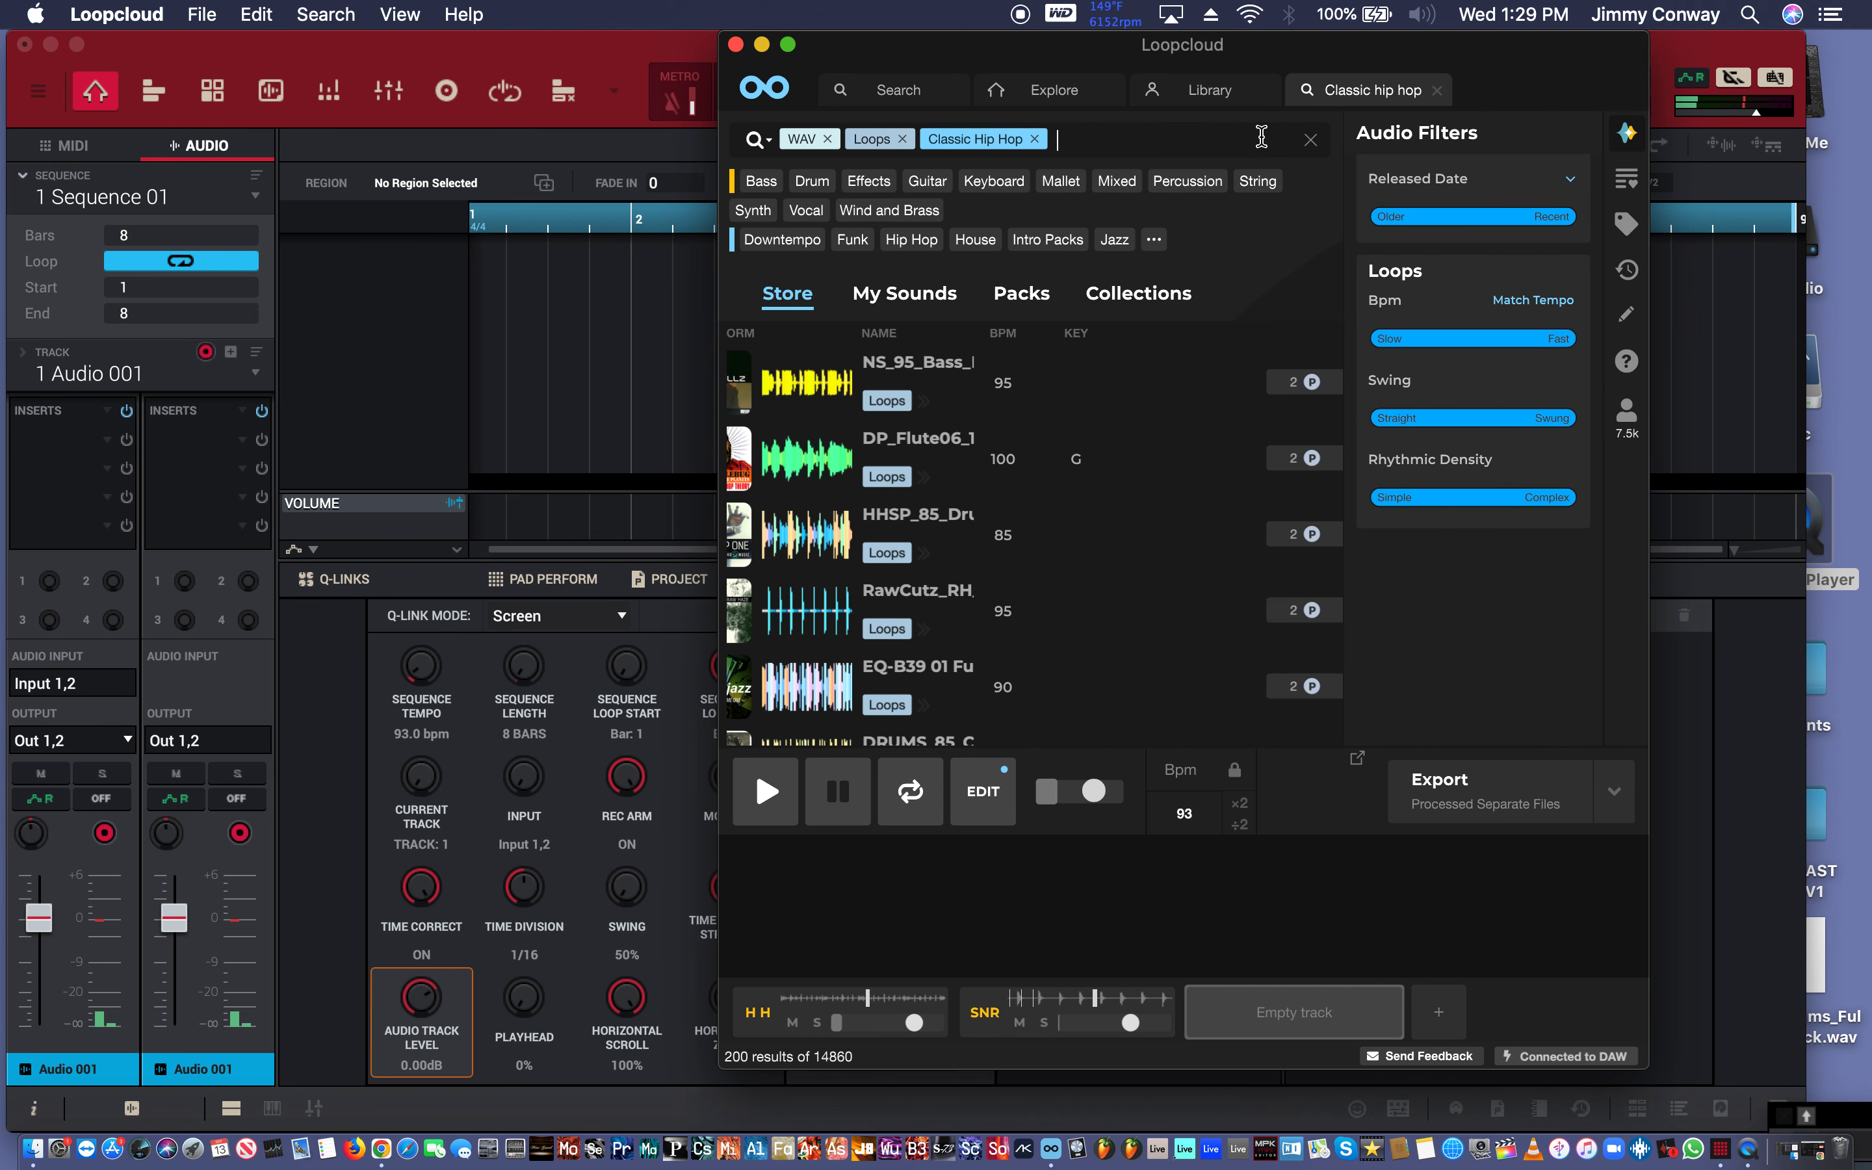
{"action": "type", "text": "kick"}
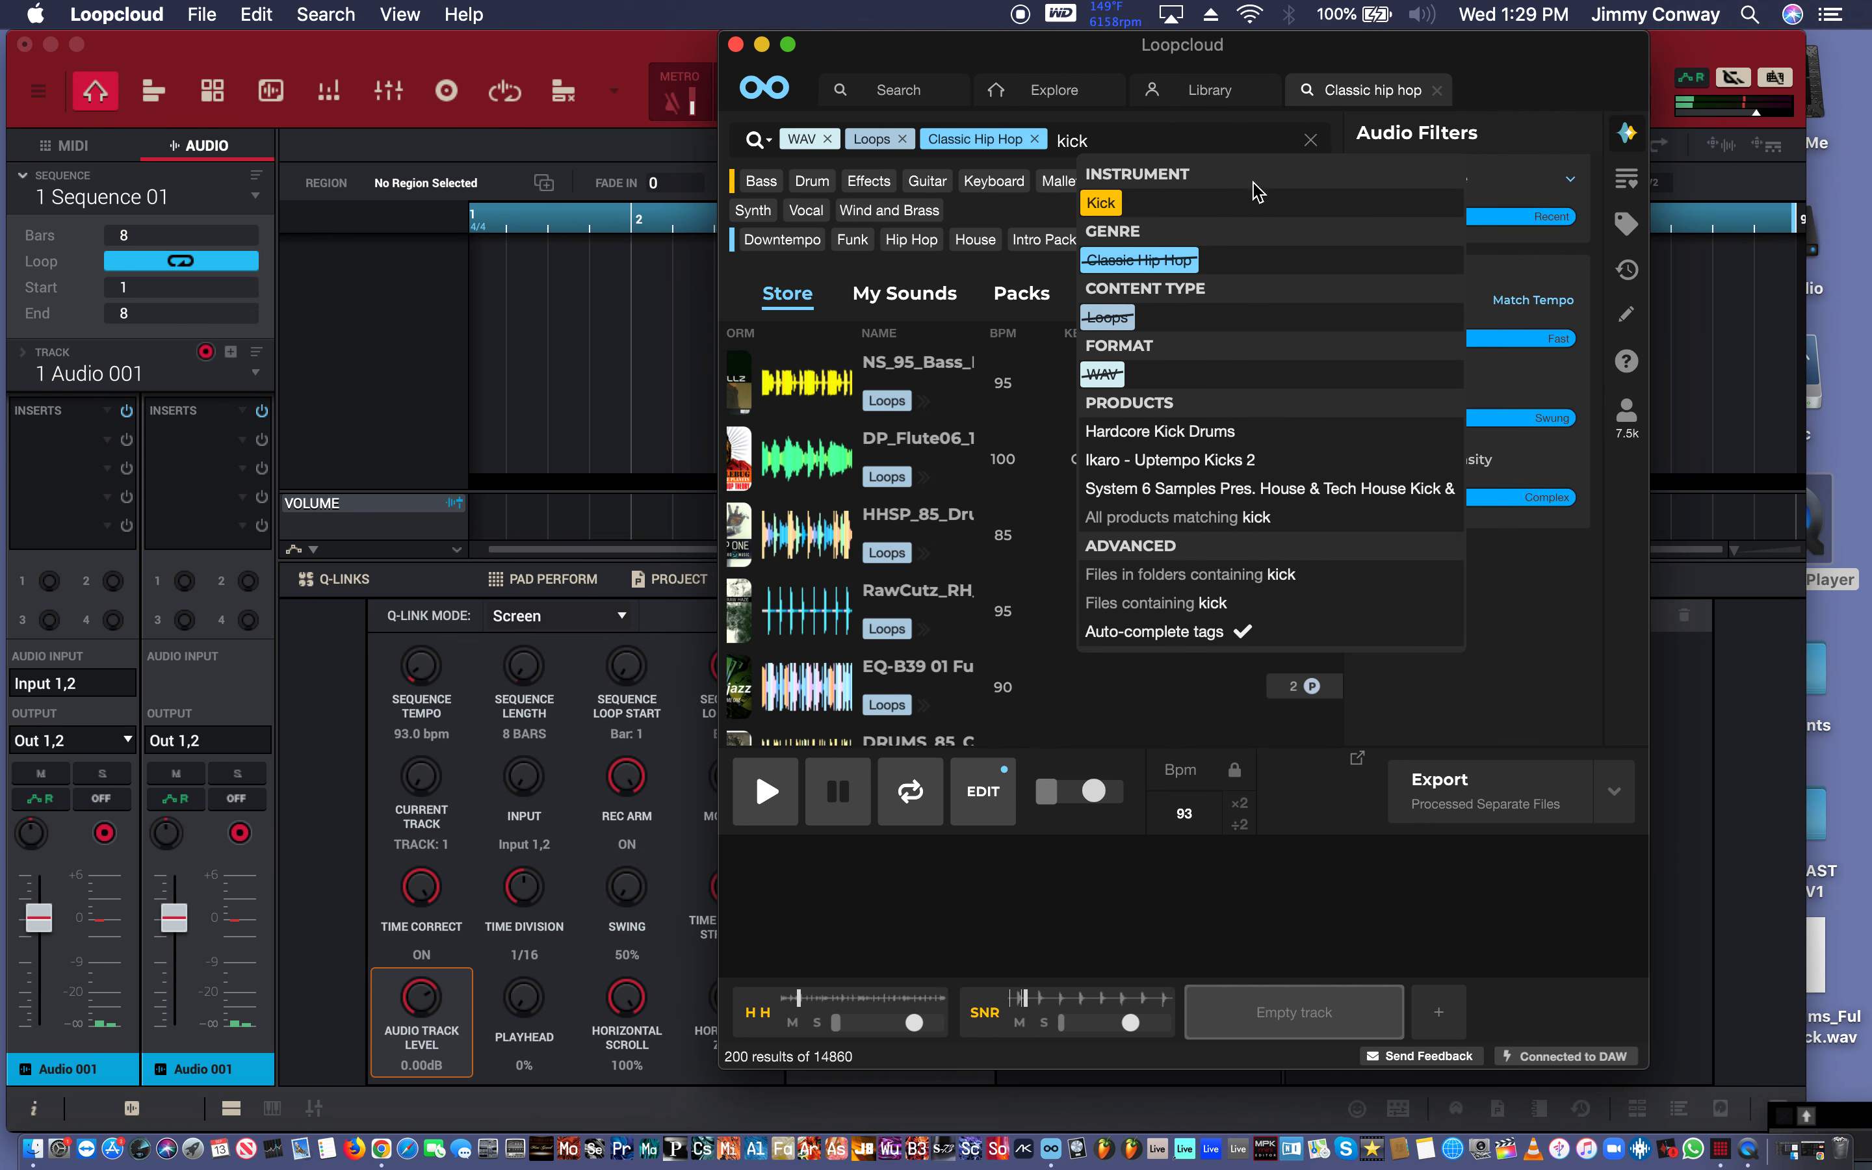
{"action": "left_click", "coordinate": [1106, 204]}
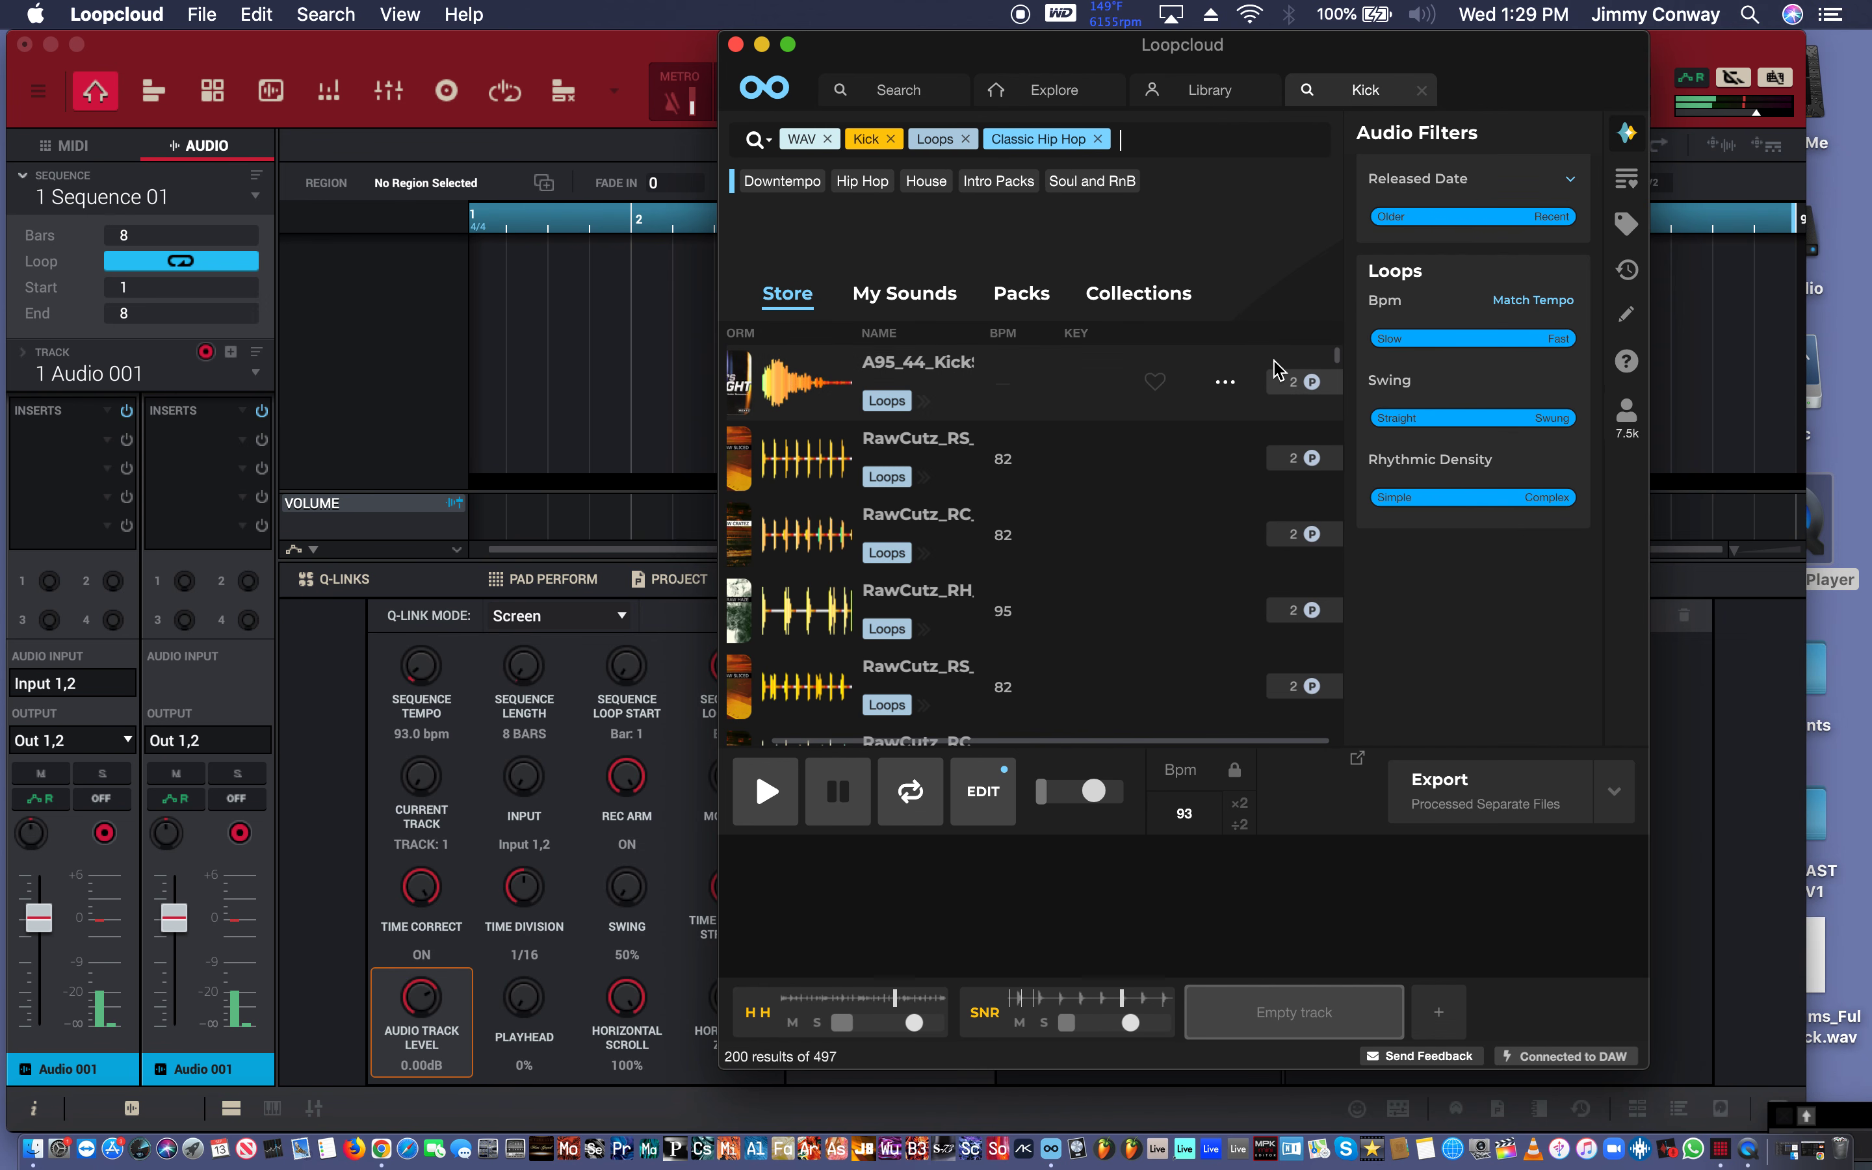
{"action": "mouse_move", "coordinate": [1363, 414]}
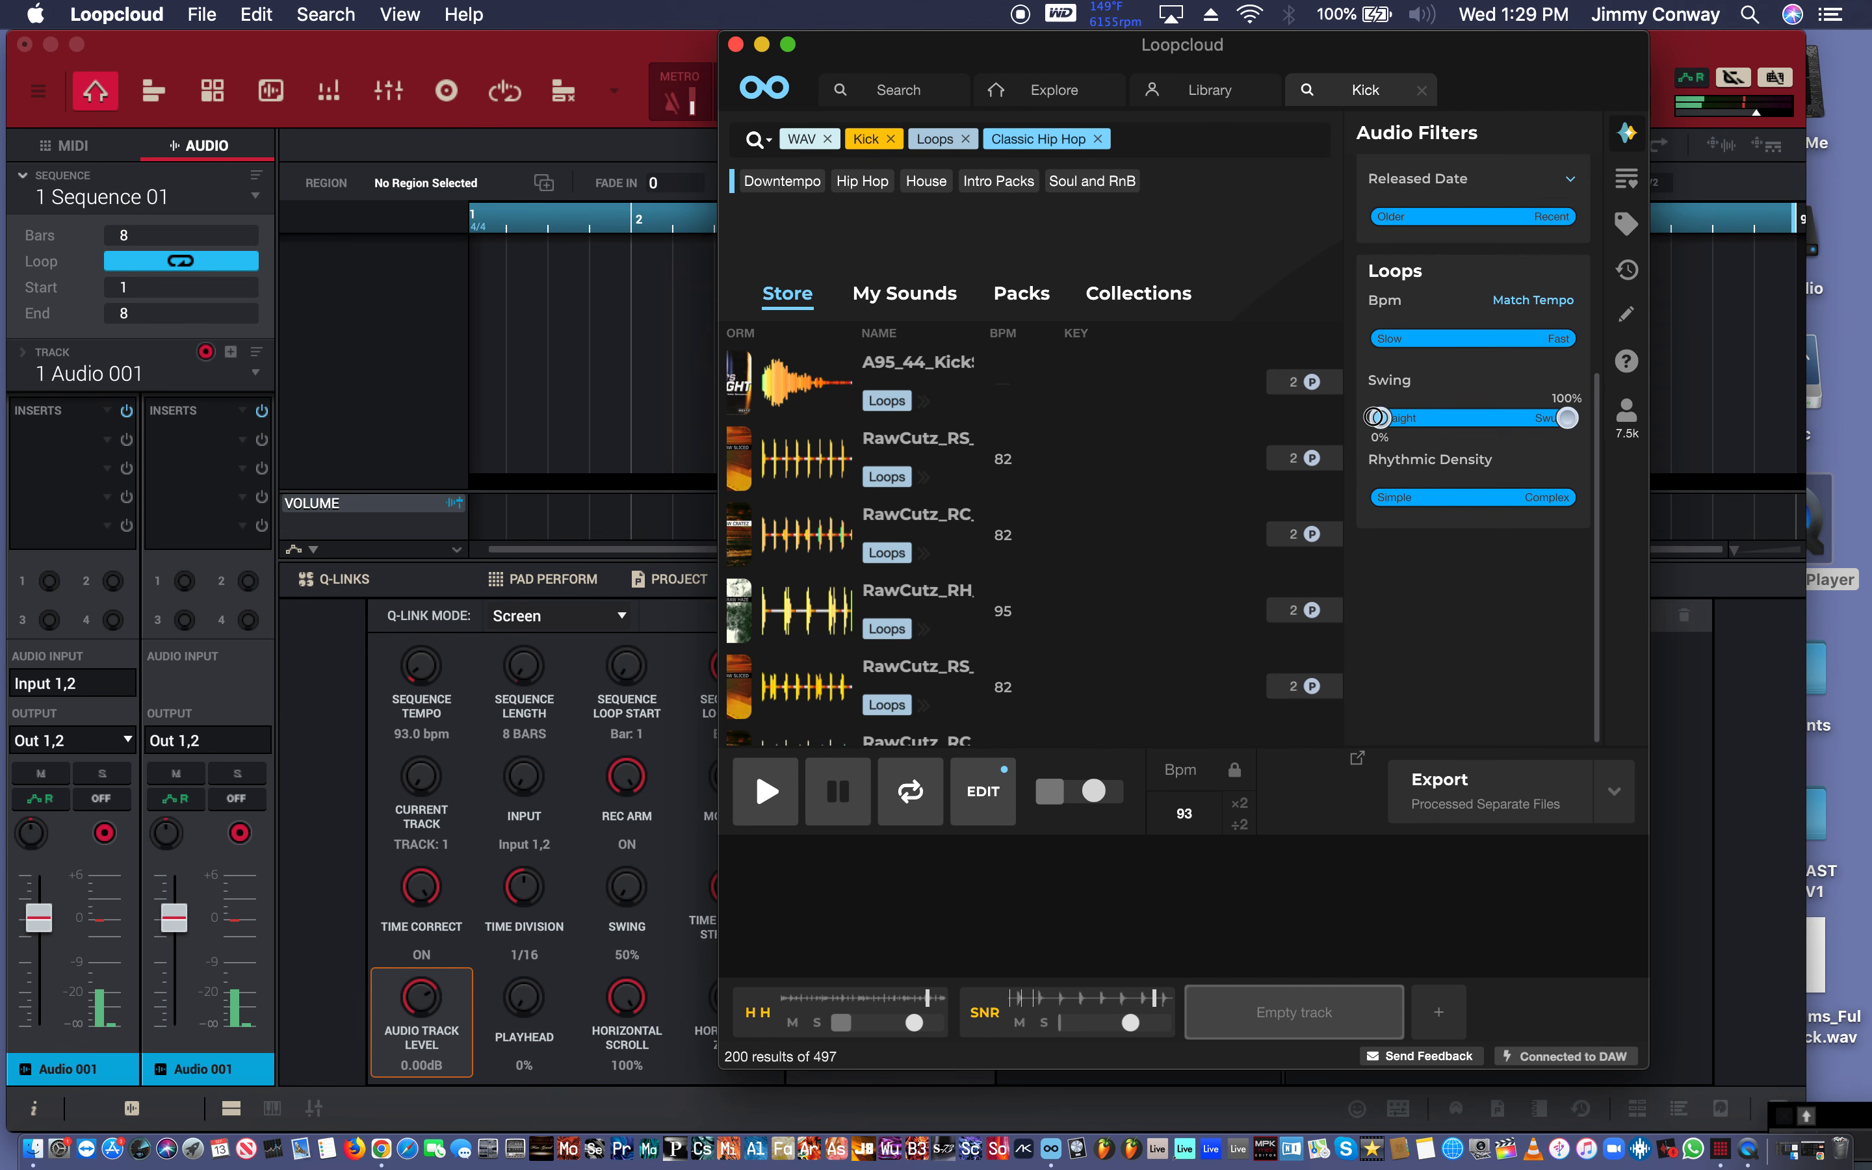
{"action": "left_click_drag", "start_coordinate": [1376, 418], "coordinate": [1472, 413]}
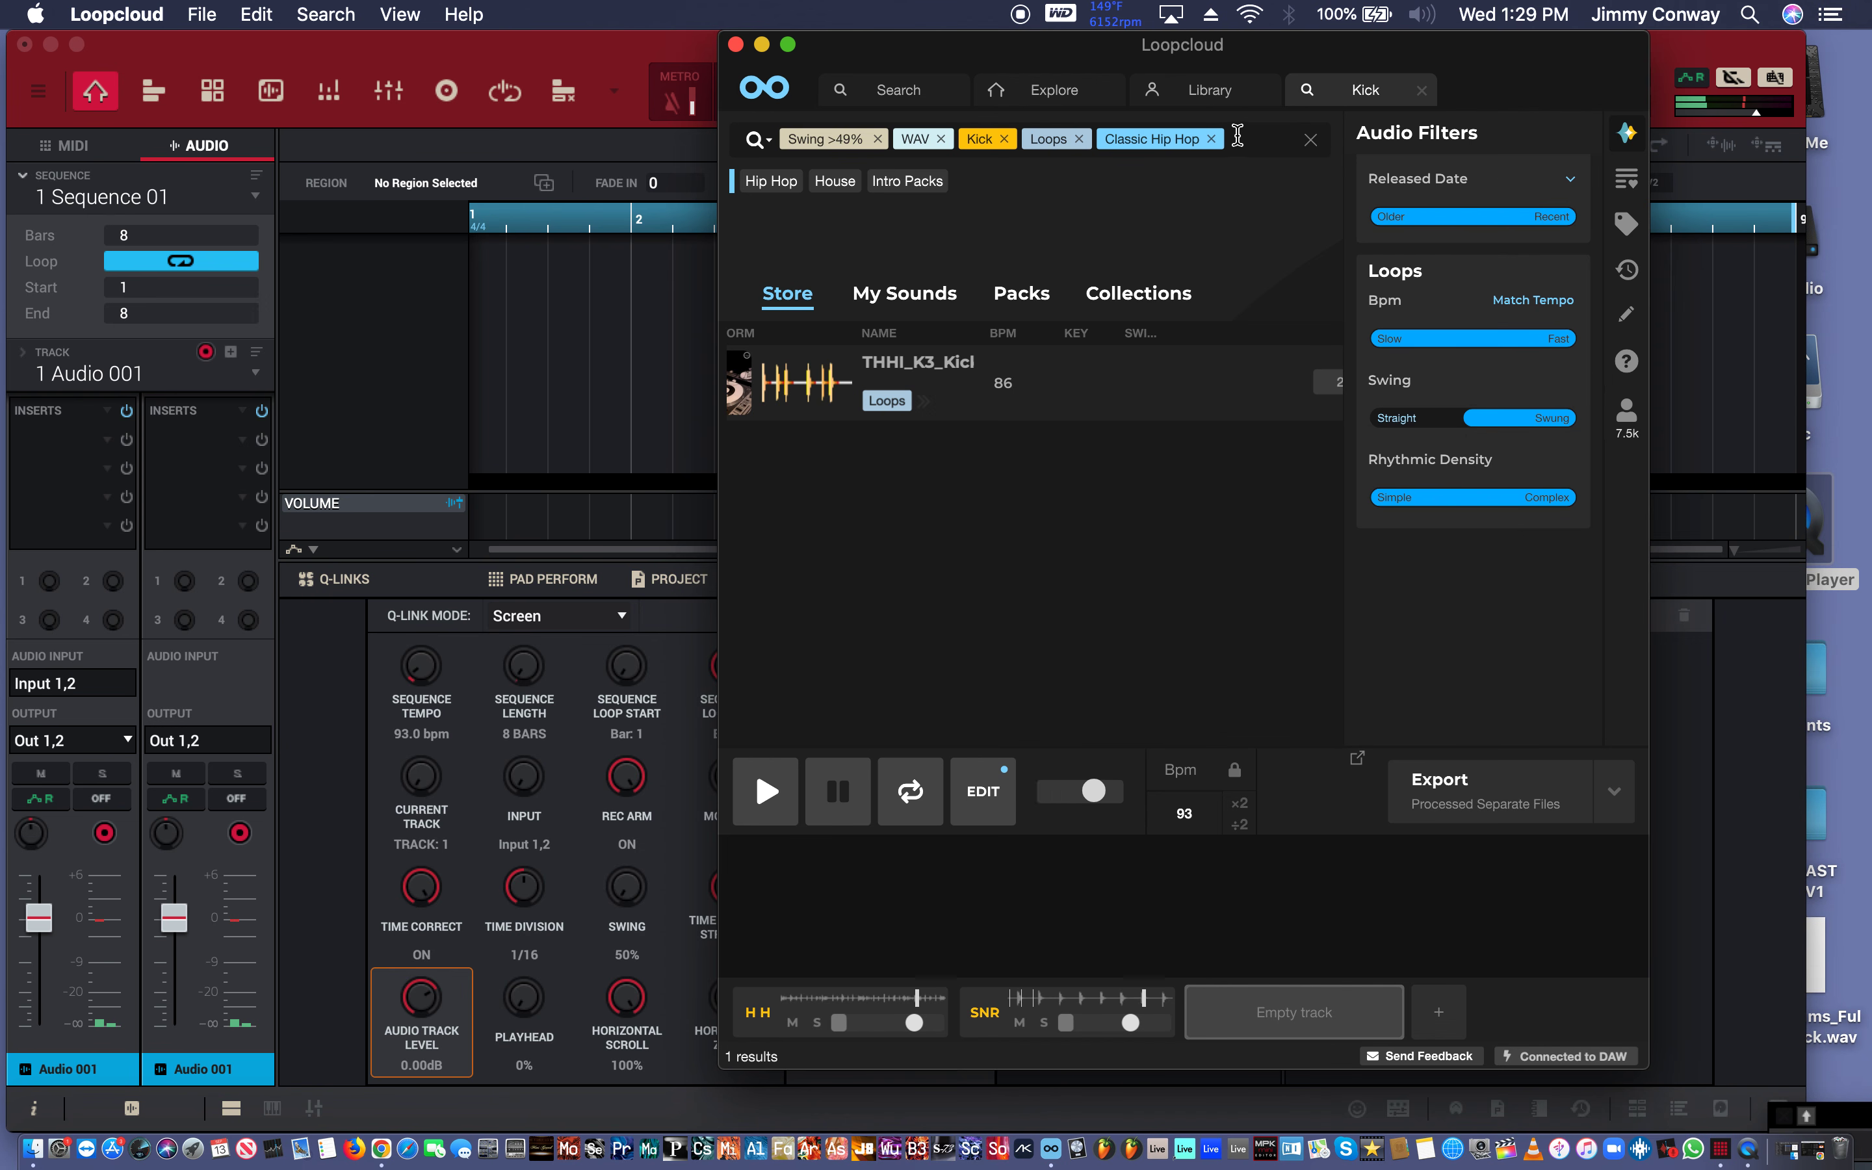
Clear all search filters and start a fresh search for Kick loops.
{"action": "left_click", "coordinate": [1311, 144]}
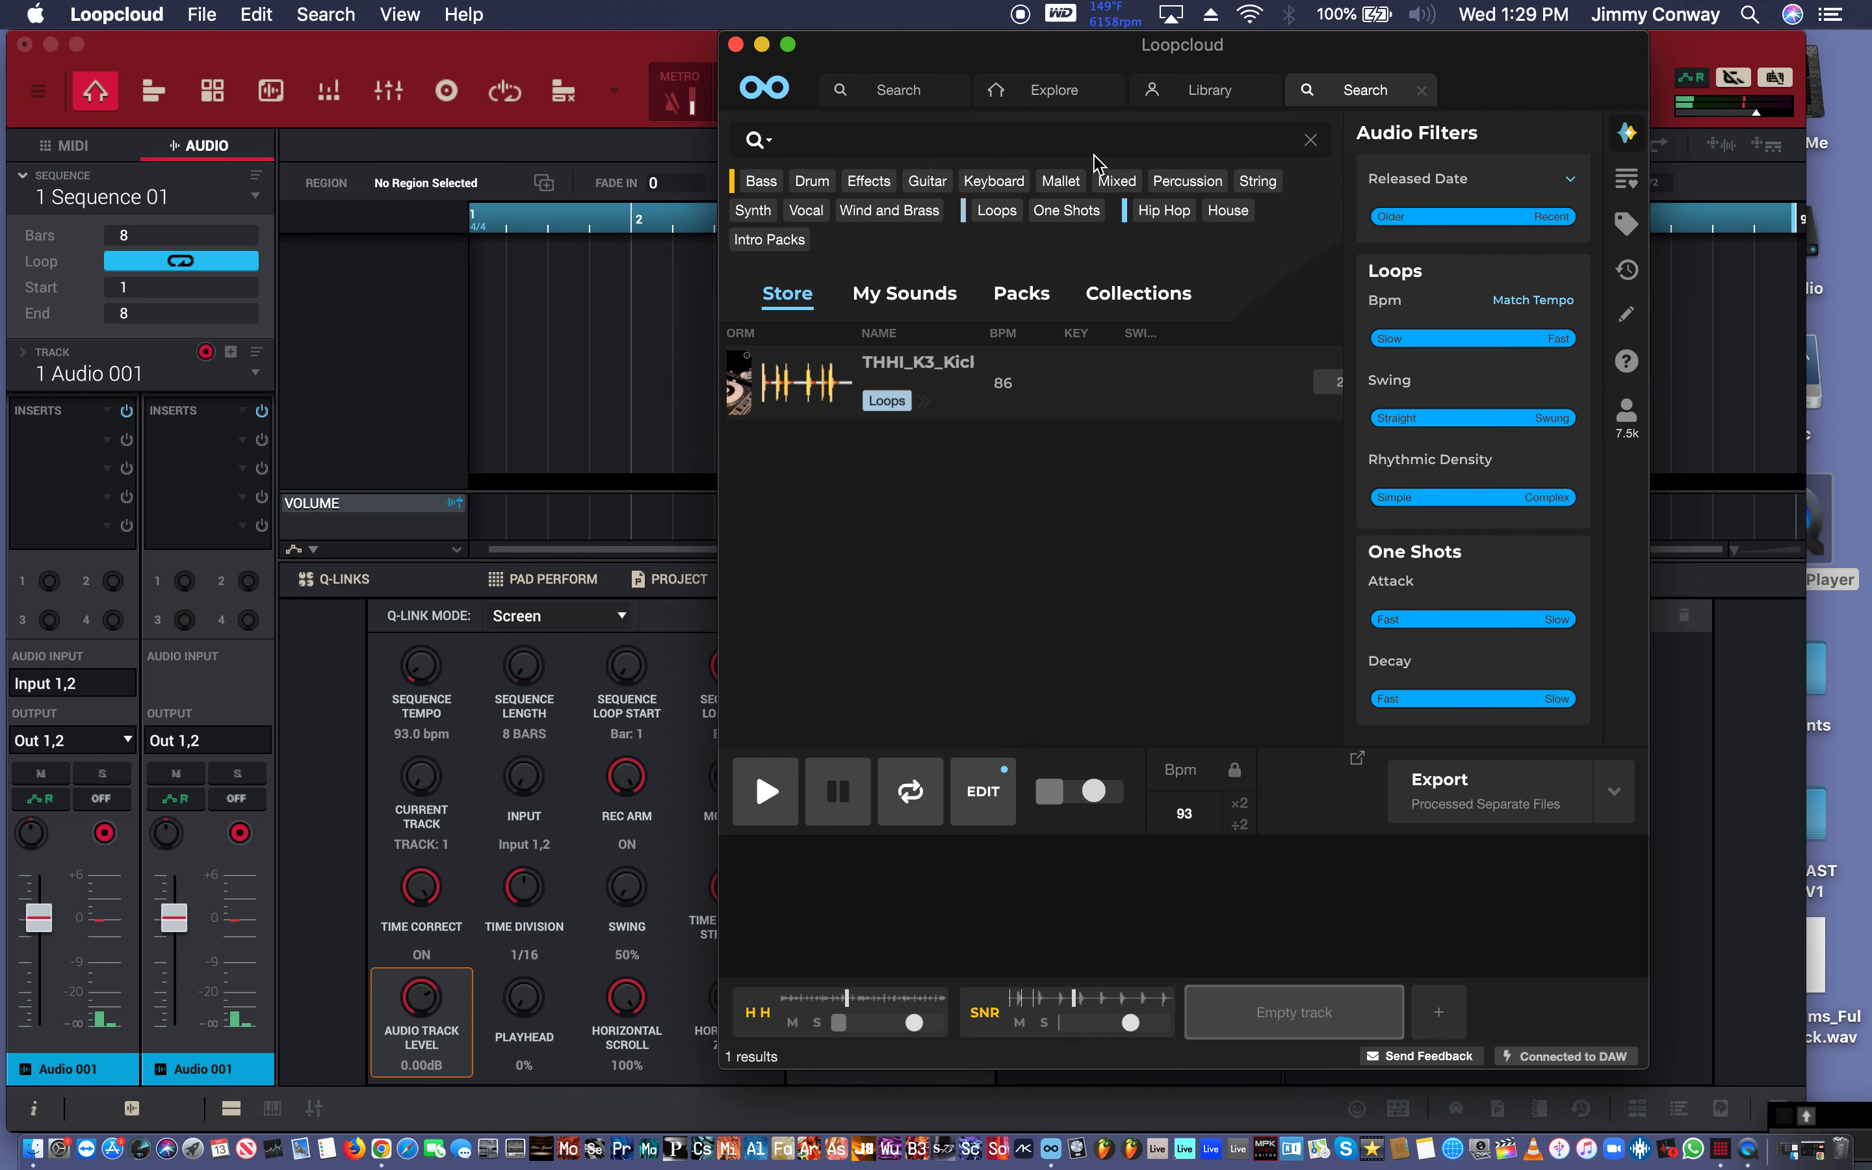
{"action": "type", "text": "ki"}
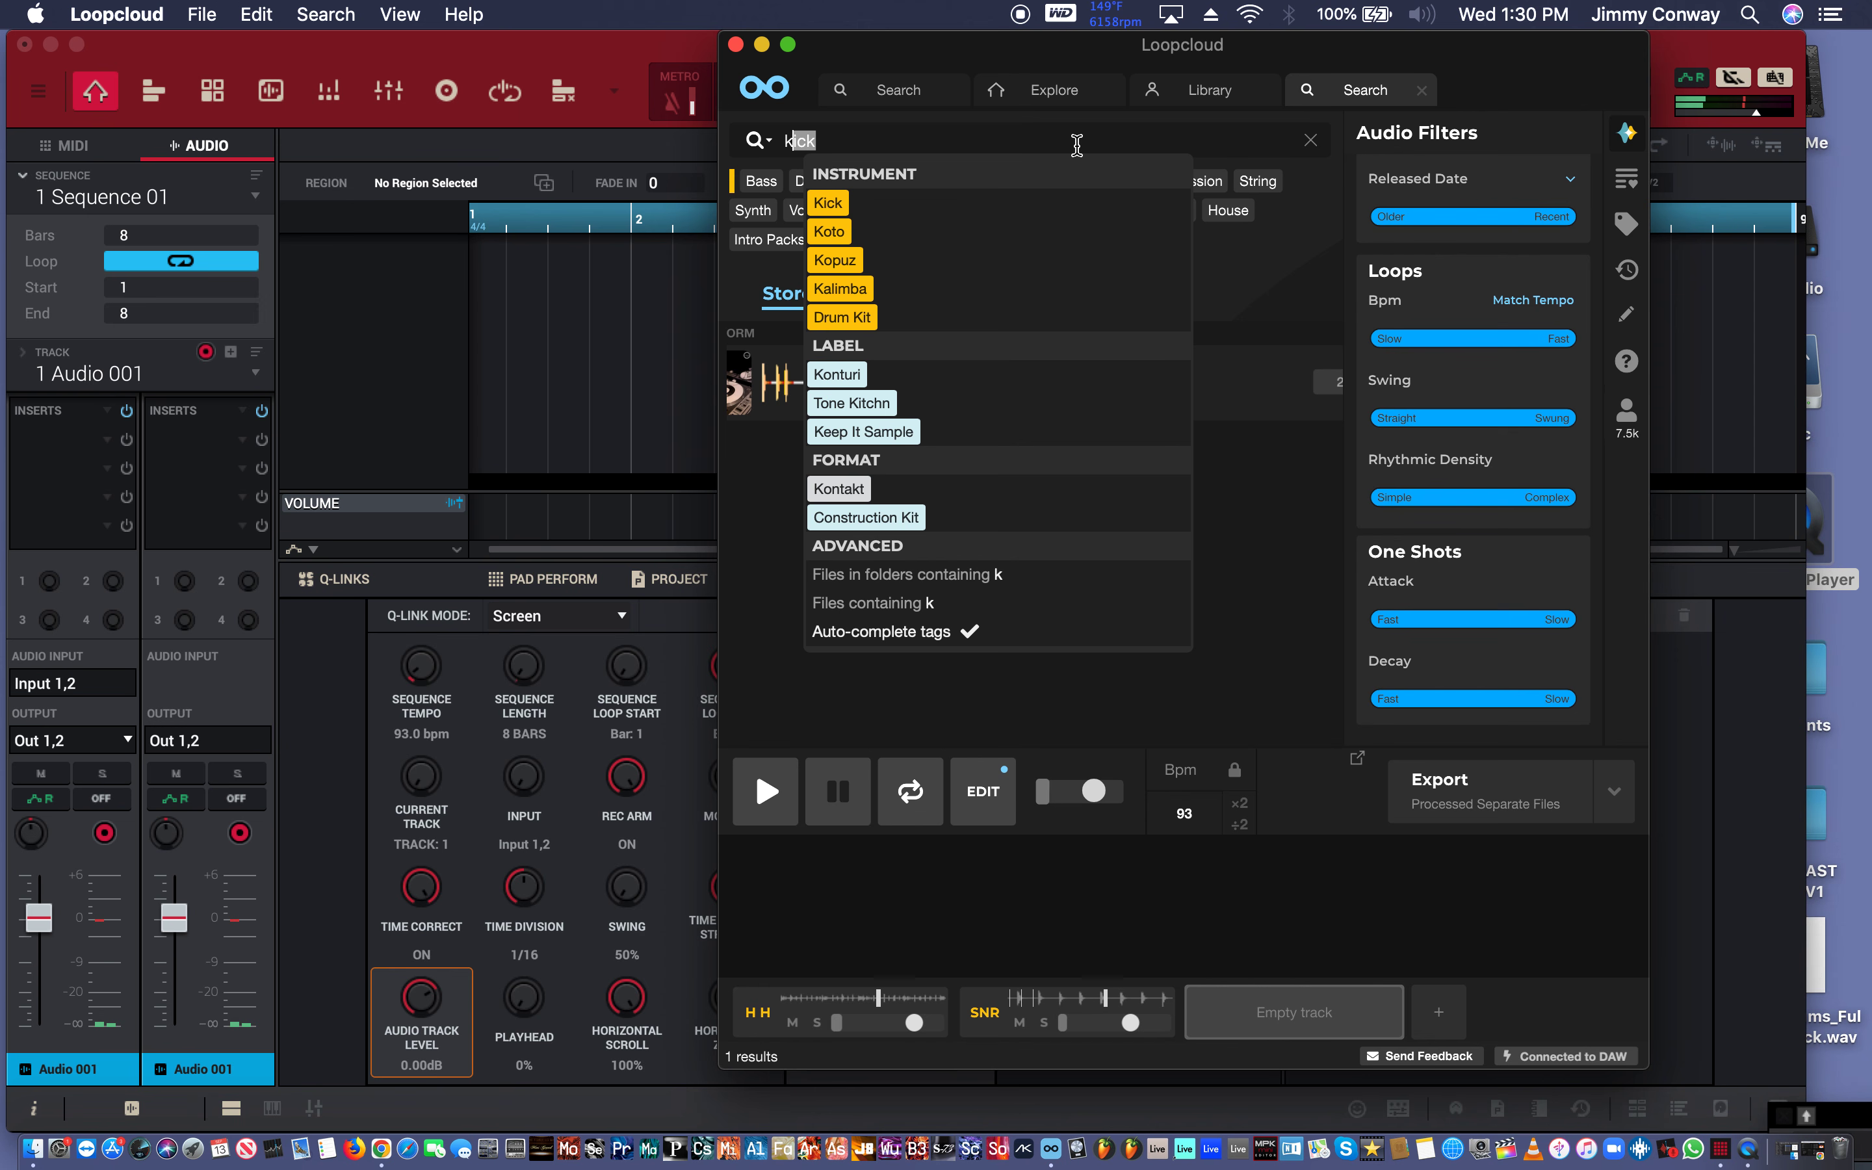
{"action": "type", "text": "ck"}
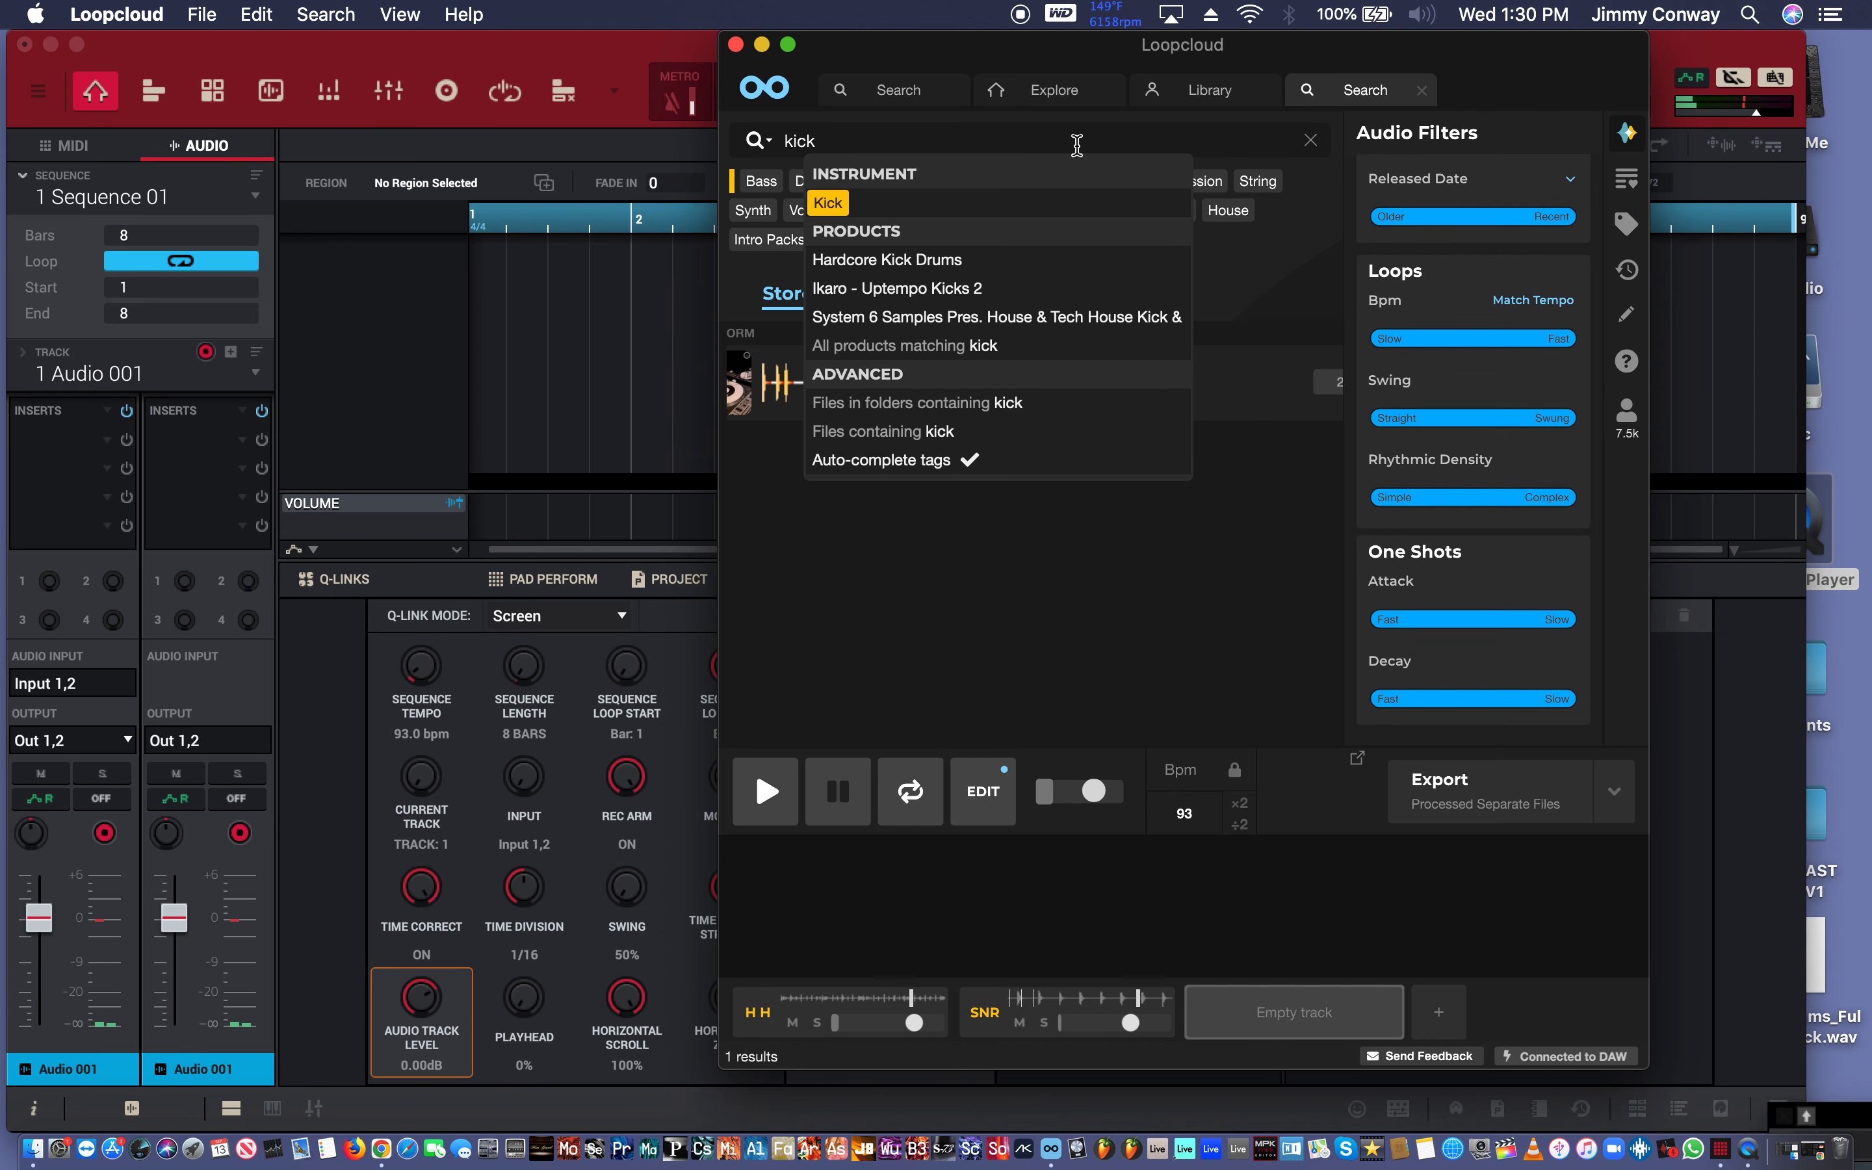
{"action": "key", "text": "Return"}
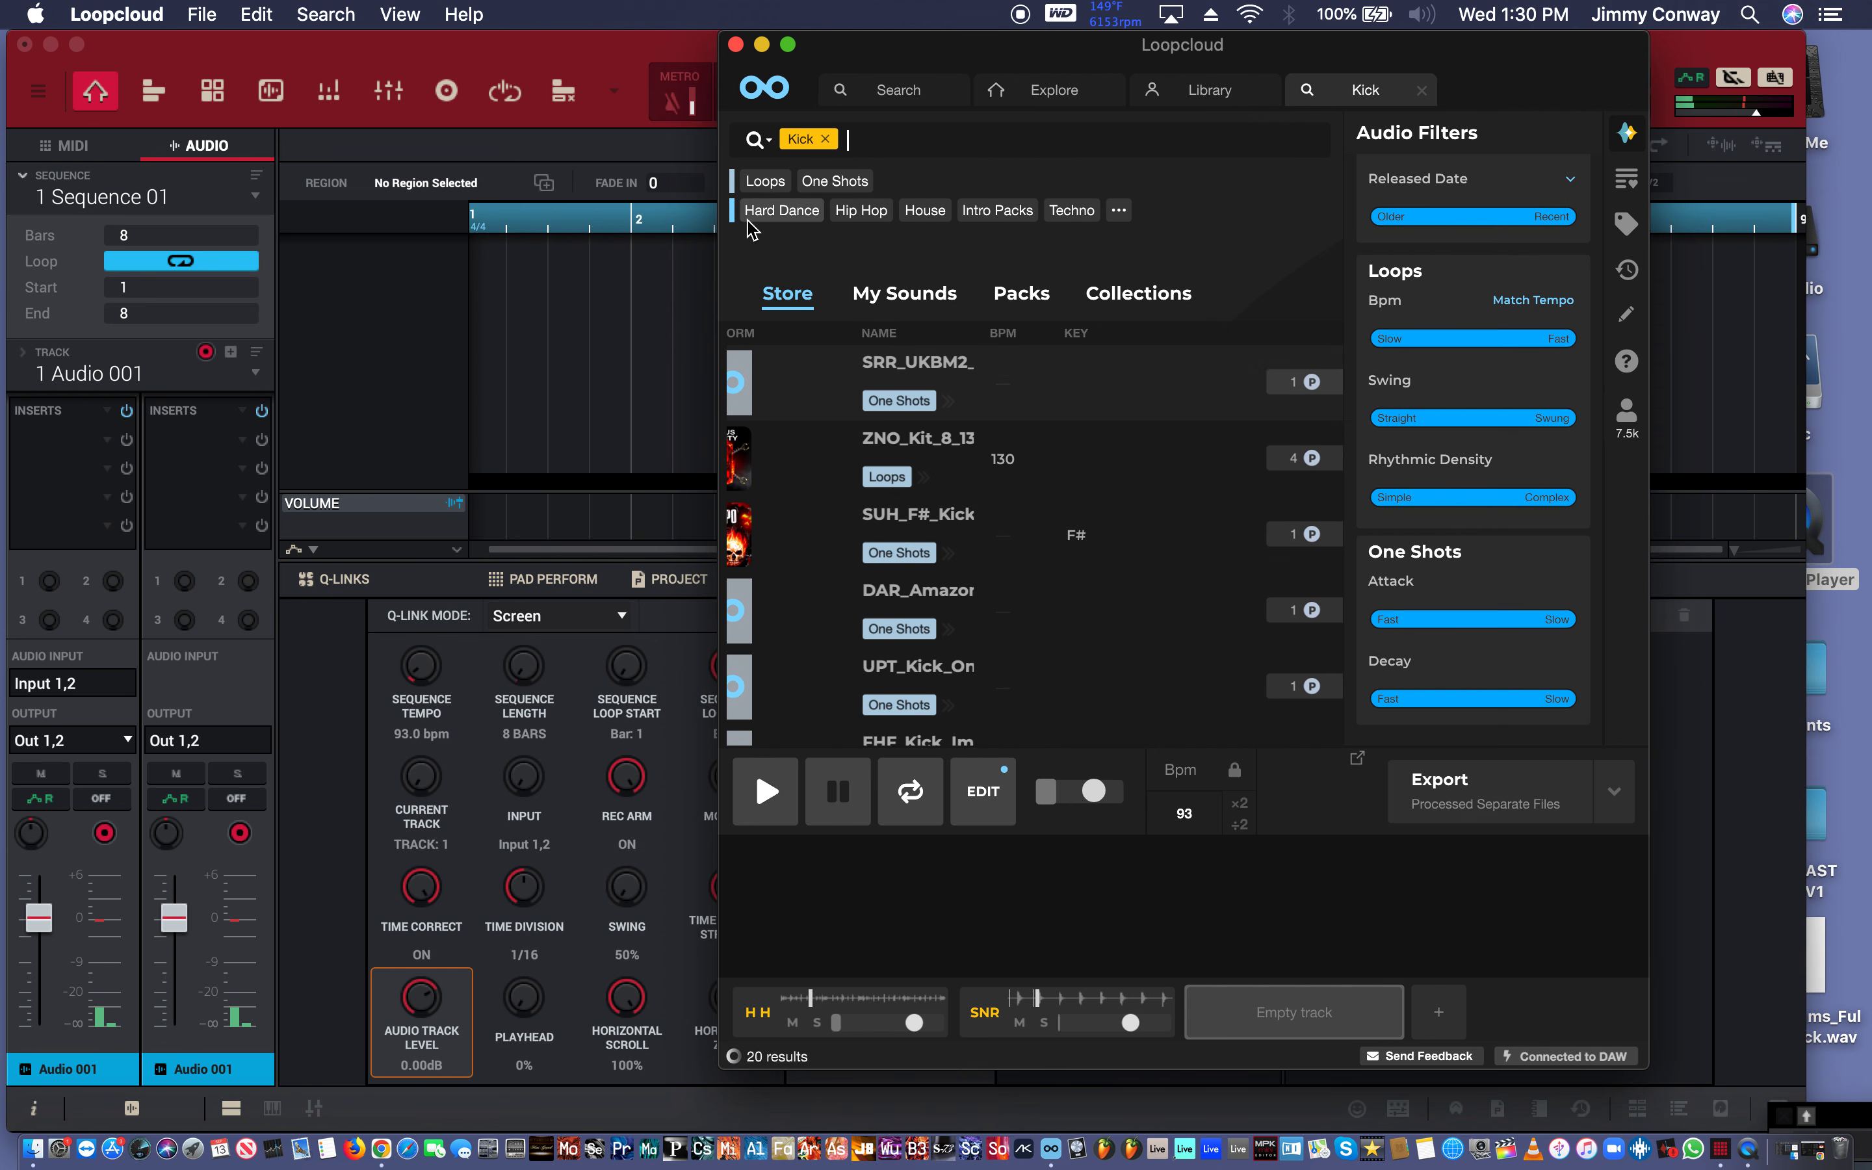
{"action": "left_click", "coordinate": [777, 183]}
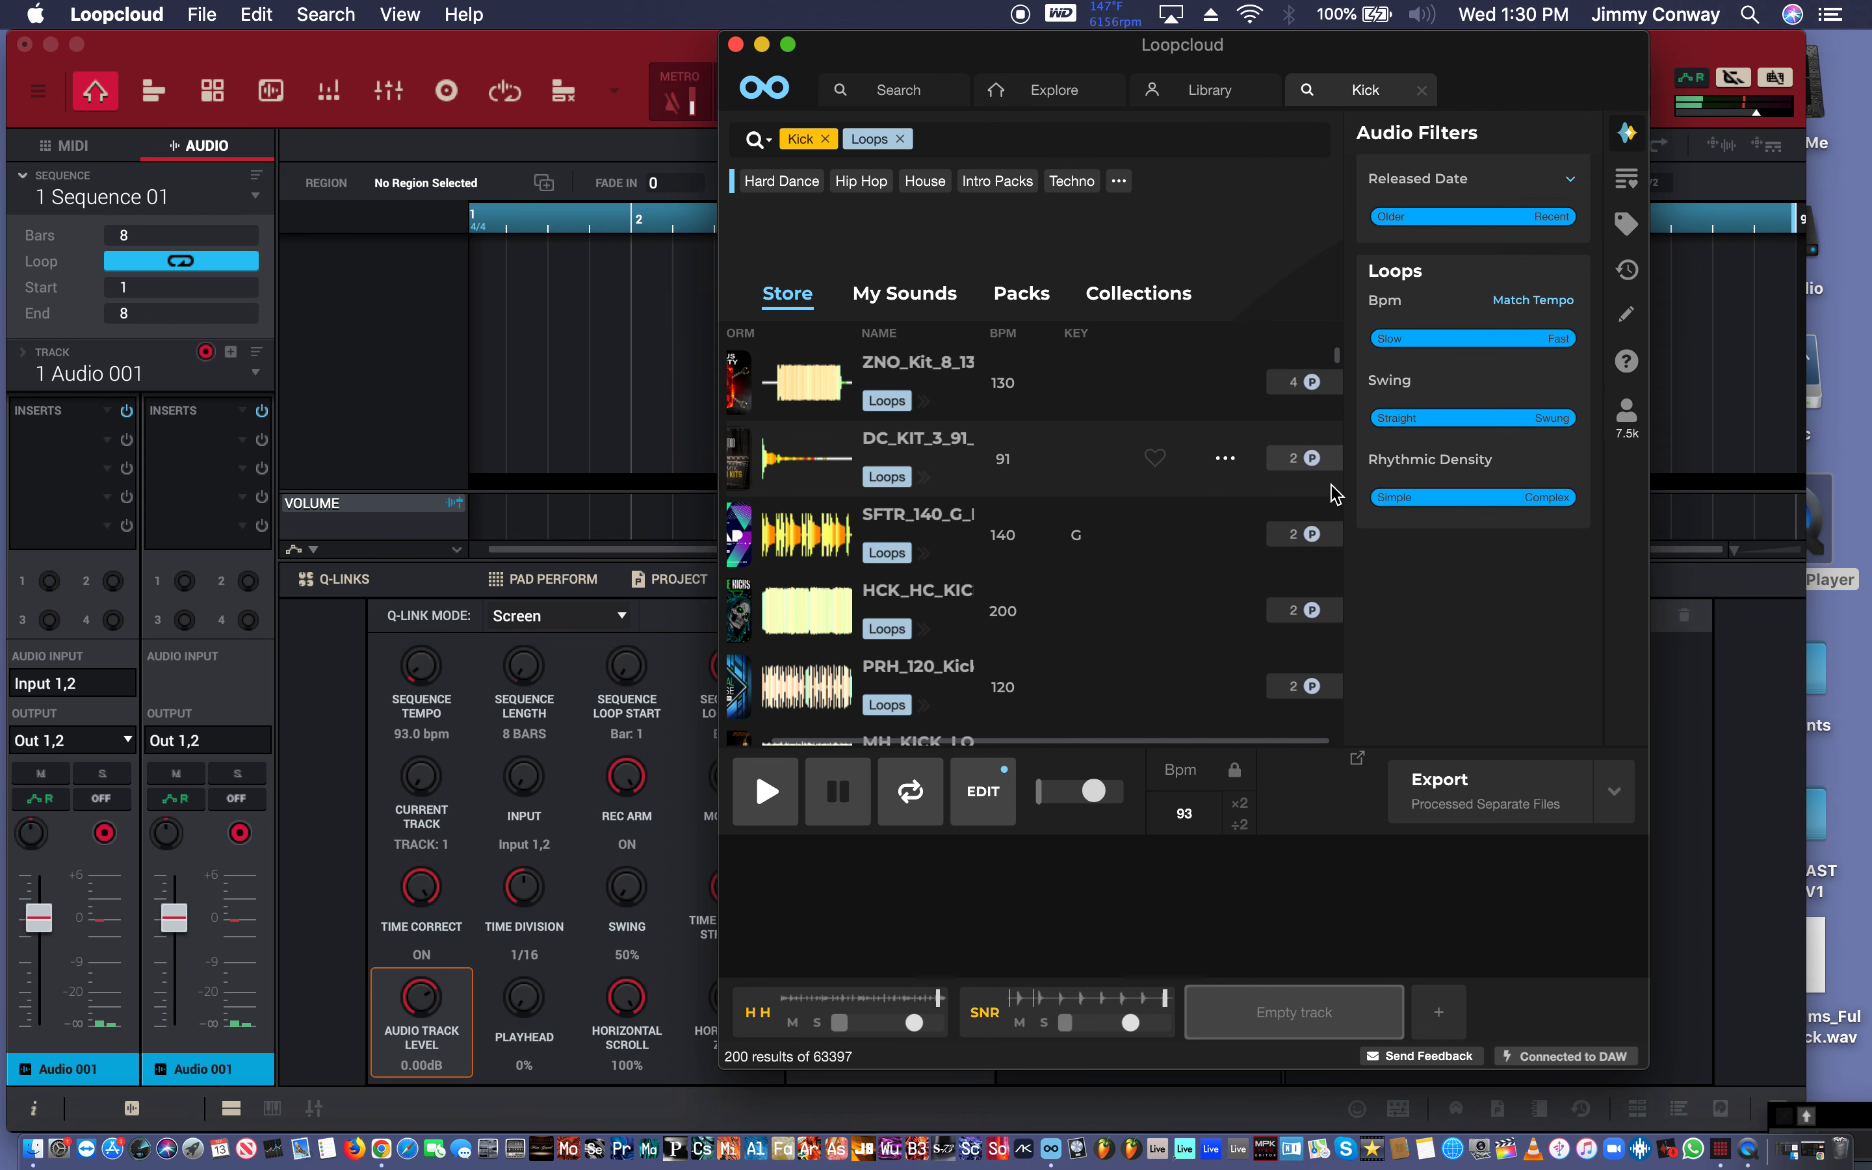
Limit the kick loops to swing above 49% and filter them by the Hip Hop genre.
{"action": "mouse_move", "coordinate": [1380, 415]}
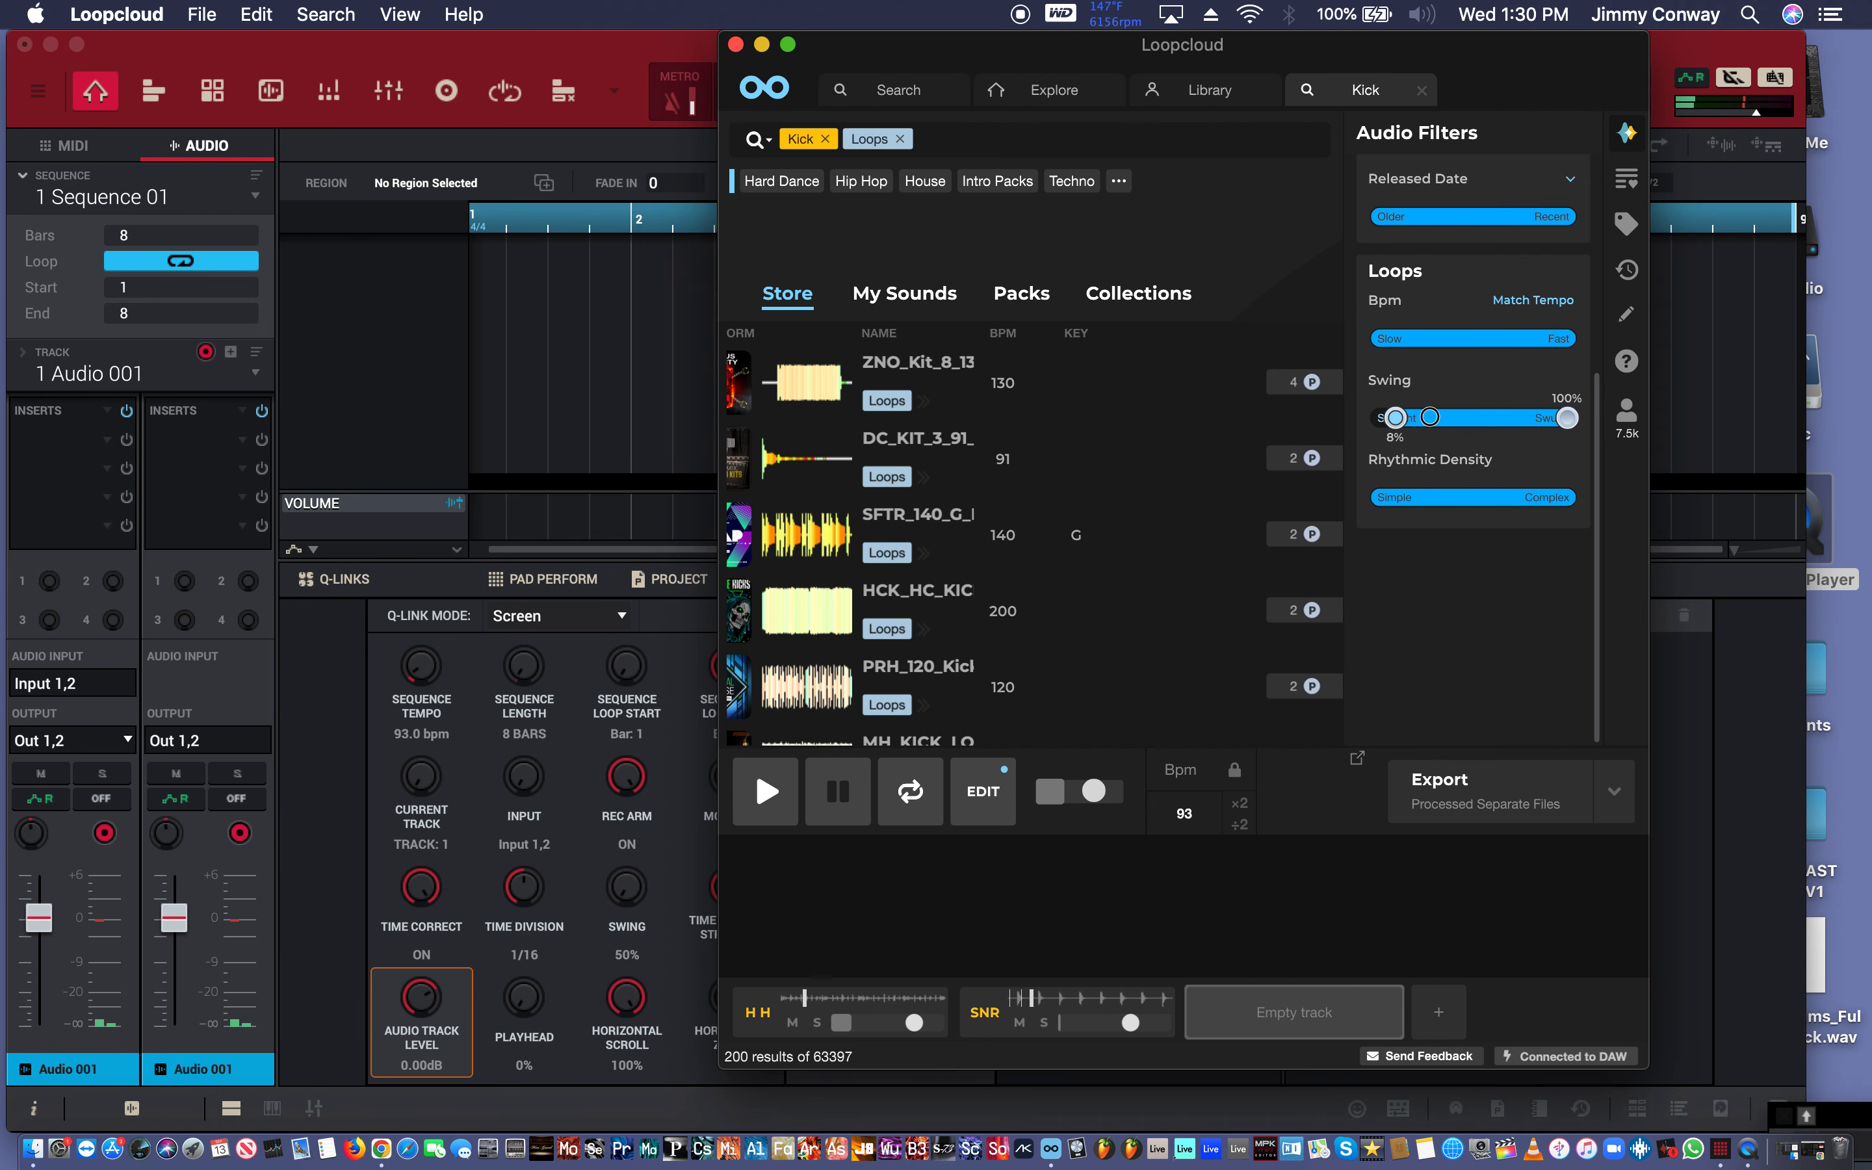
{"action": "left_click_drag", "start_coordinate": [1429, 417], "coordinate": [1445, 418]}
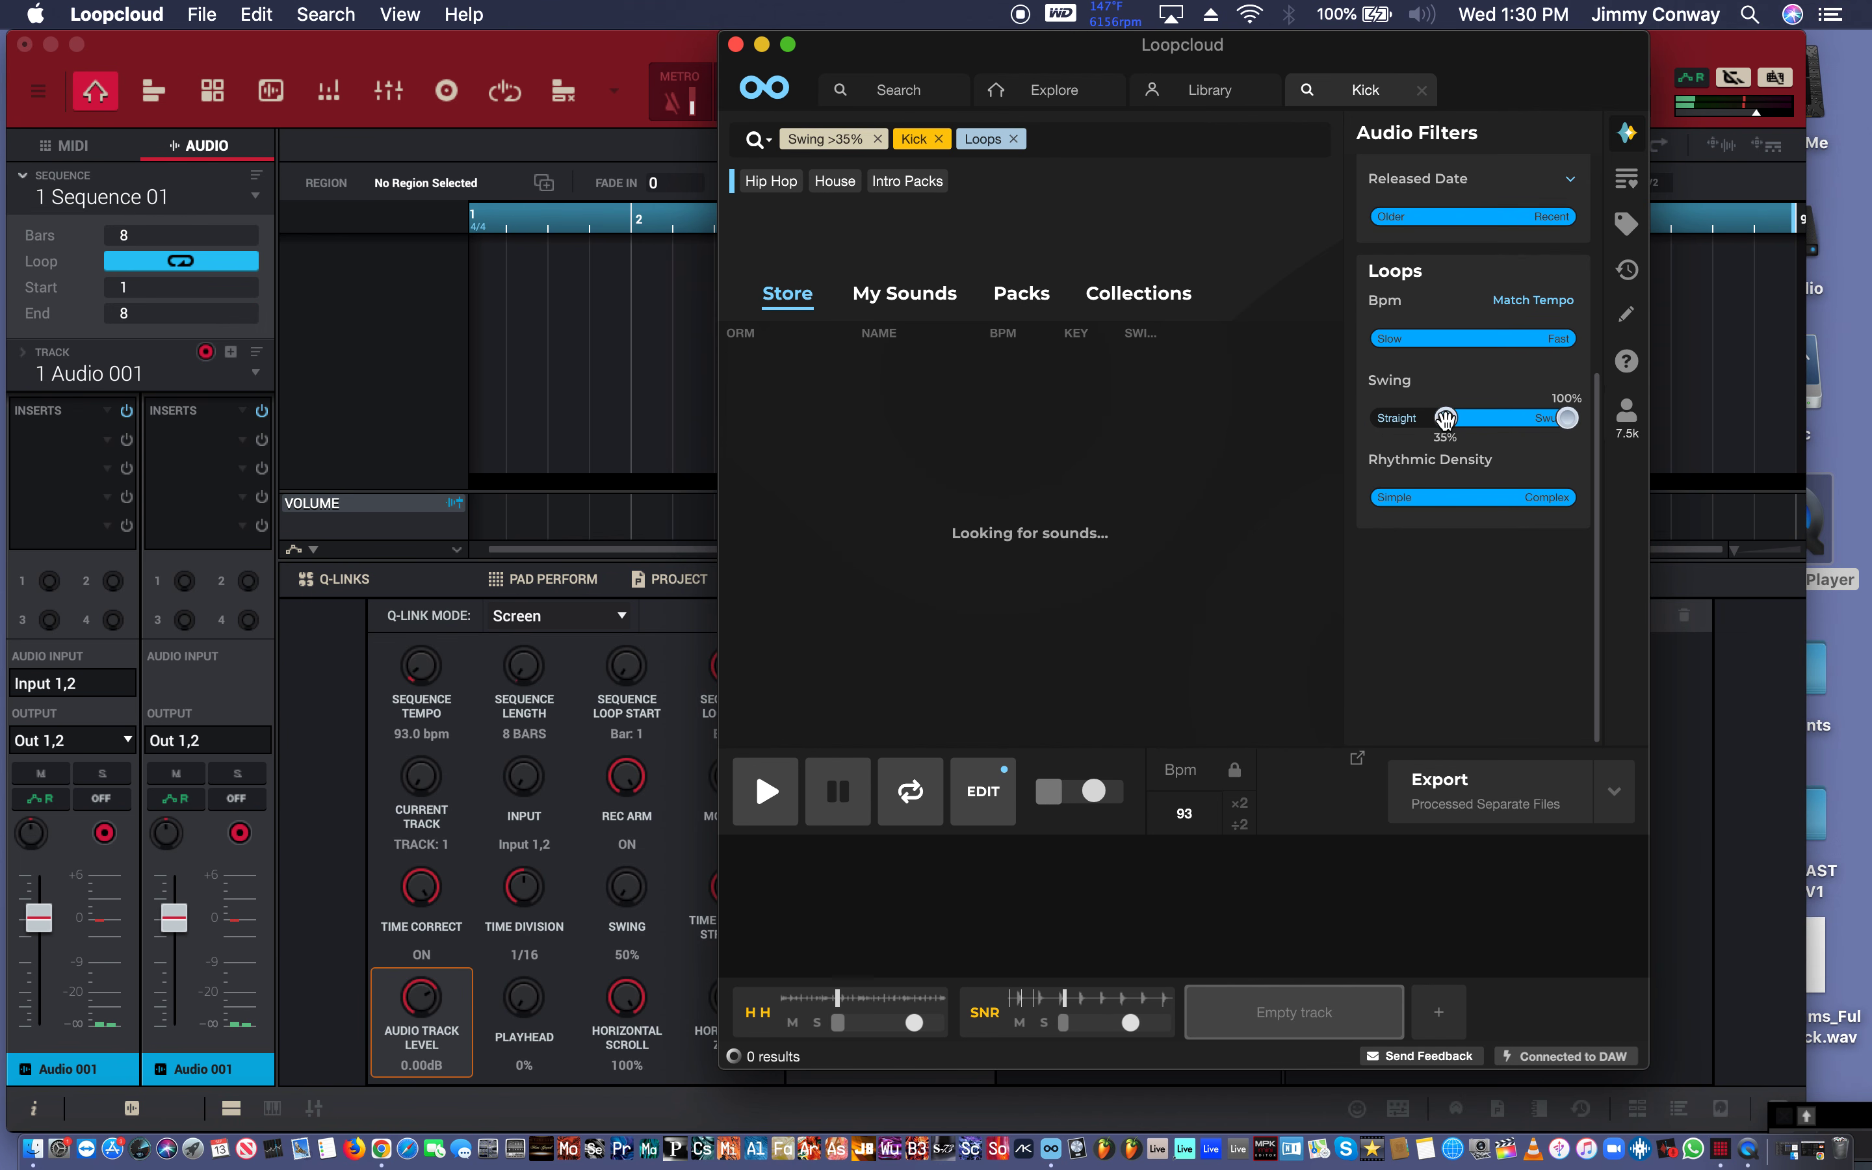
{"action": "left_click_drag", "start_coordinate": [1446, 418], "coordinate": [1450, 419]}
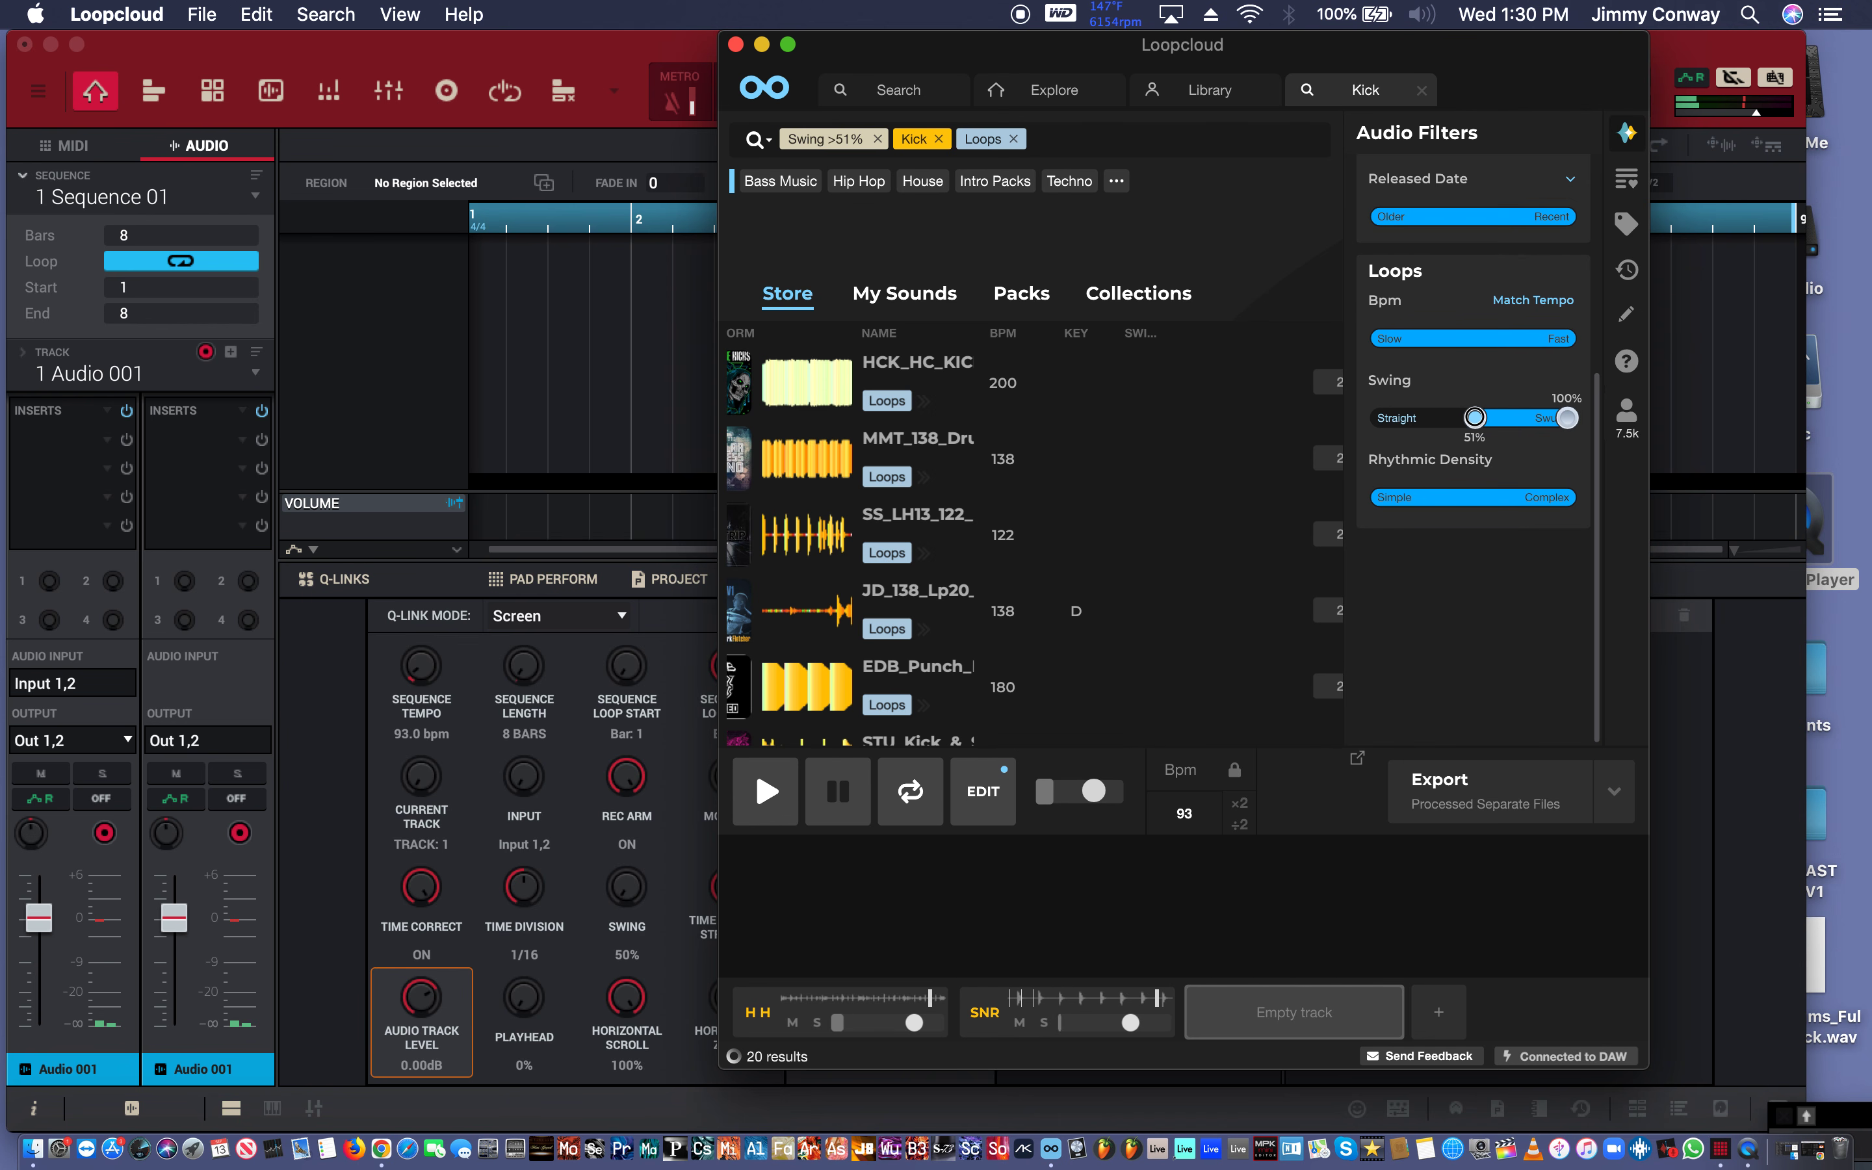
{"action": "left_click_drag", "start_coordinate": [1474, 418], "coordinate": [1472, 418]}
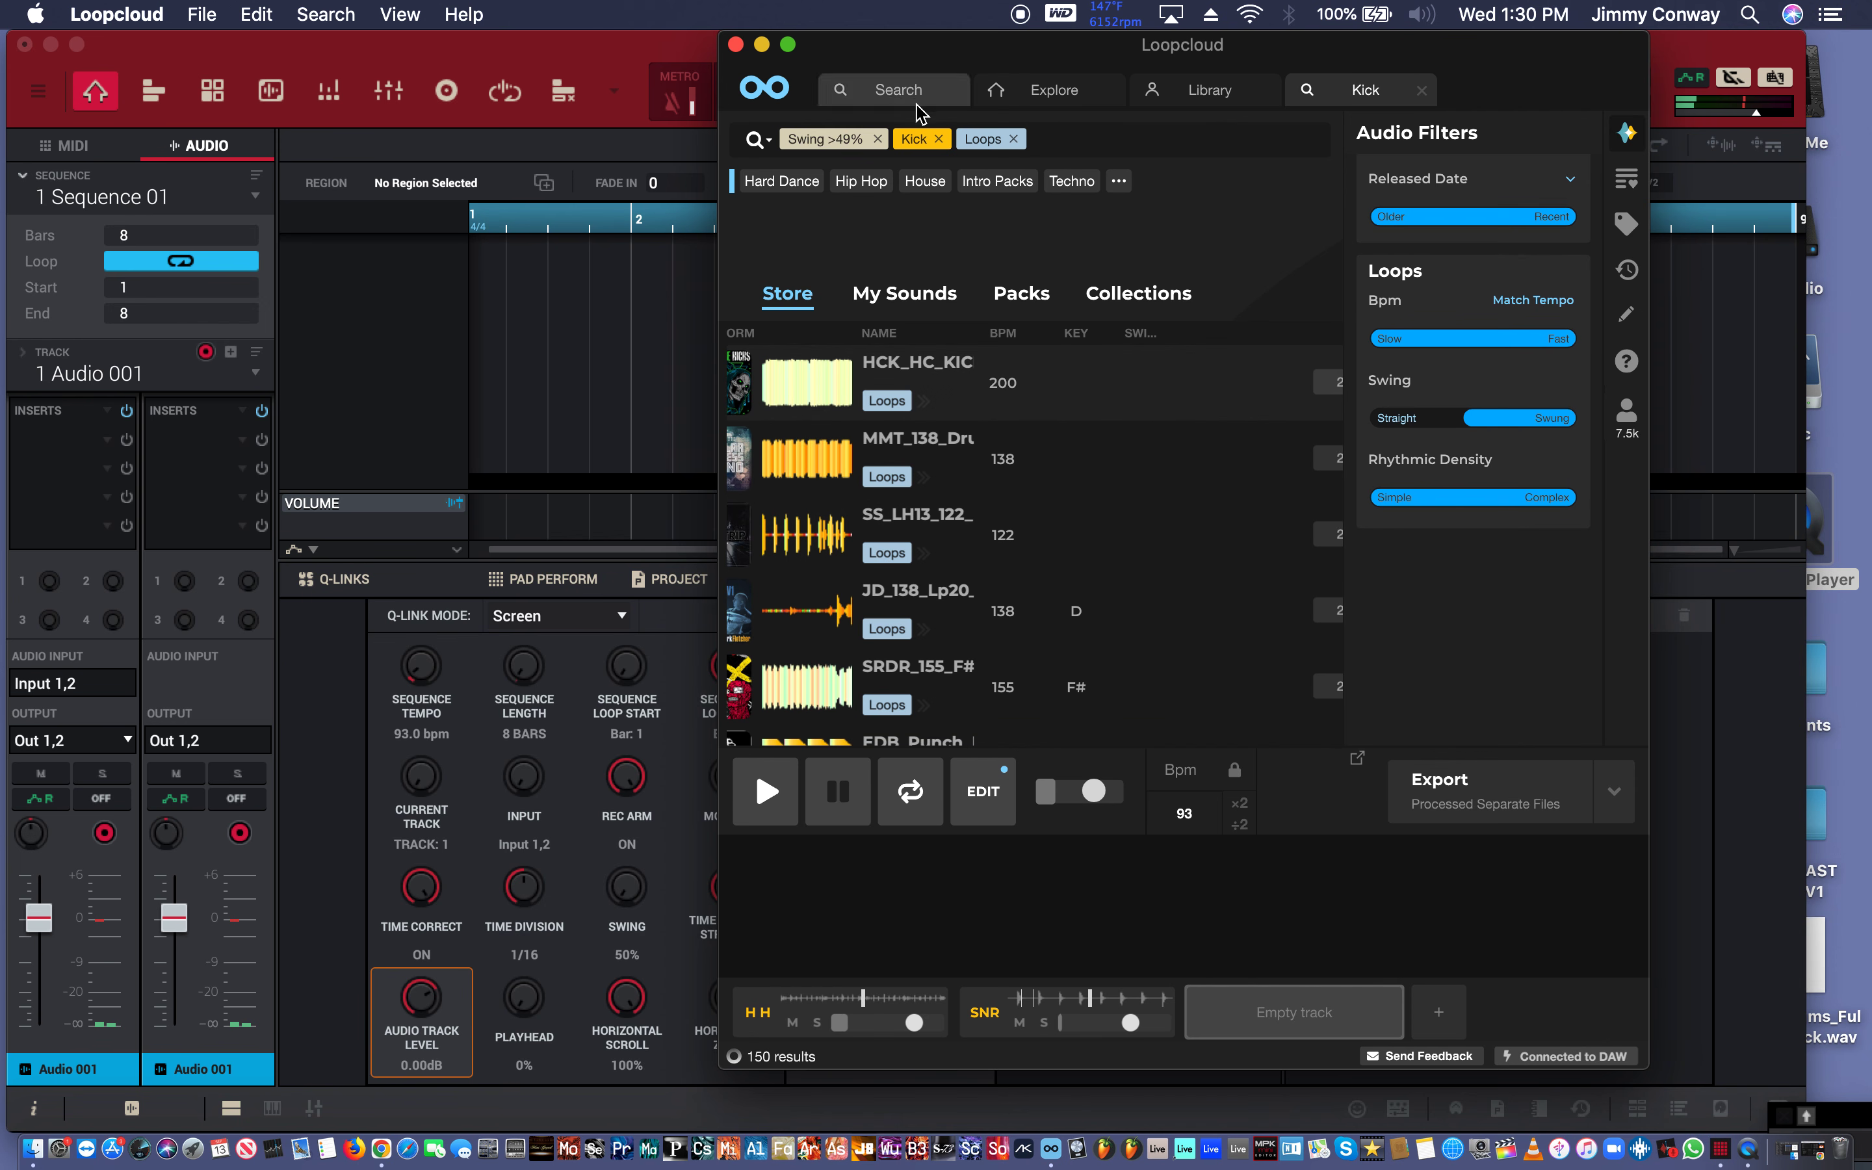
{"action": "left_click", "coordinate": [879, 189]}
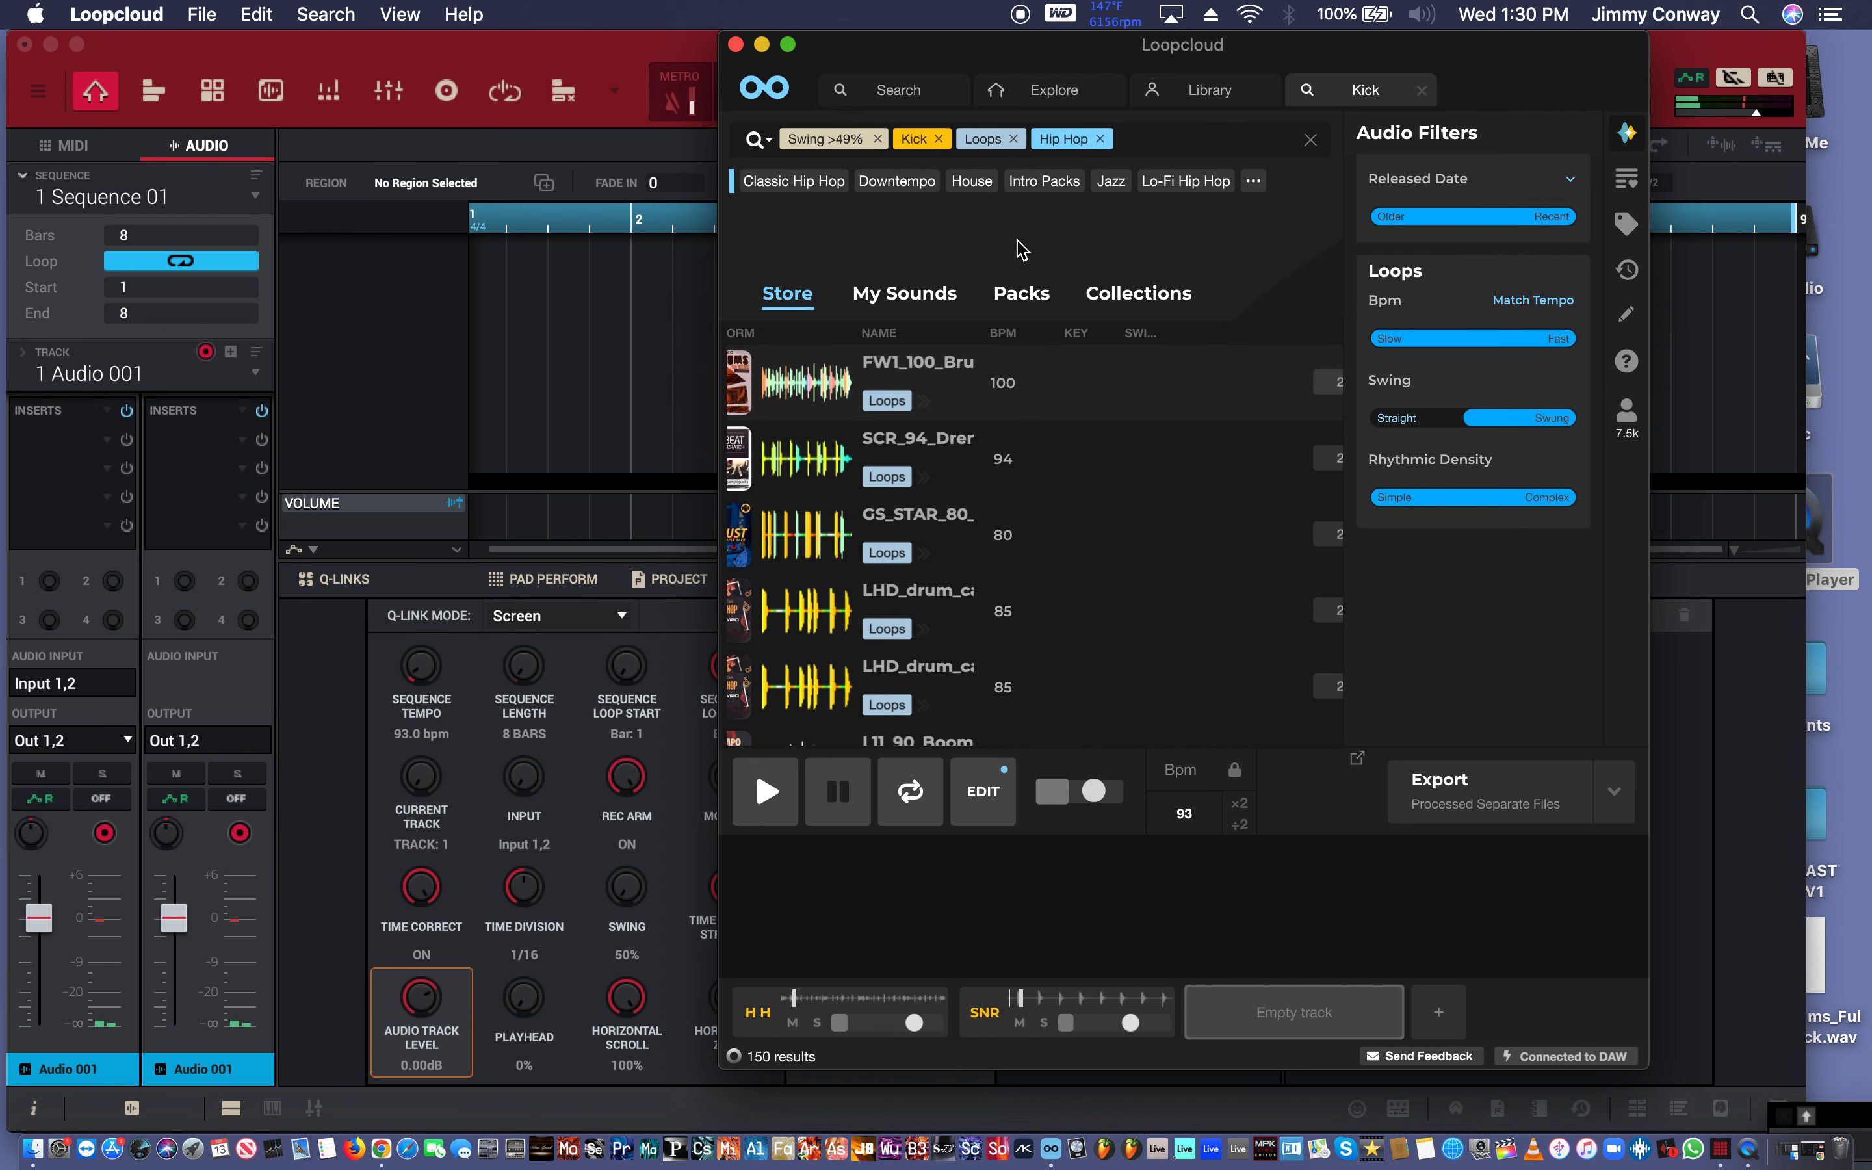
Preview SCR_94_Drench_Kick_Snare.rx2 on the third track and raise the swing filter's minimum to 50%.
{"action": "right_click", "coordinate": [1043, 468]}
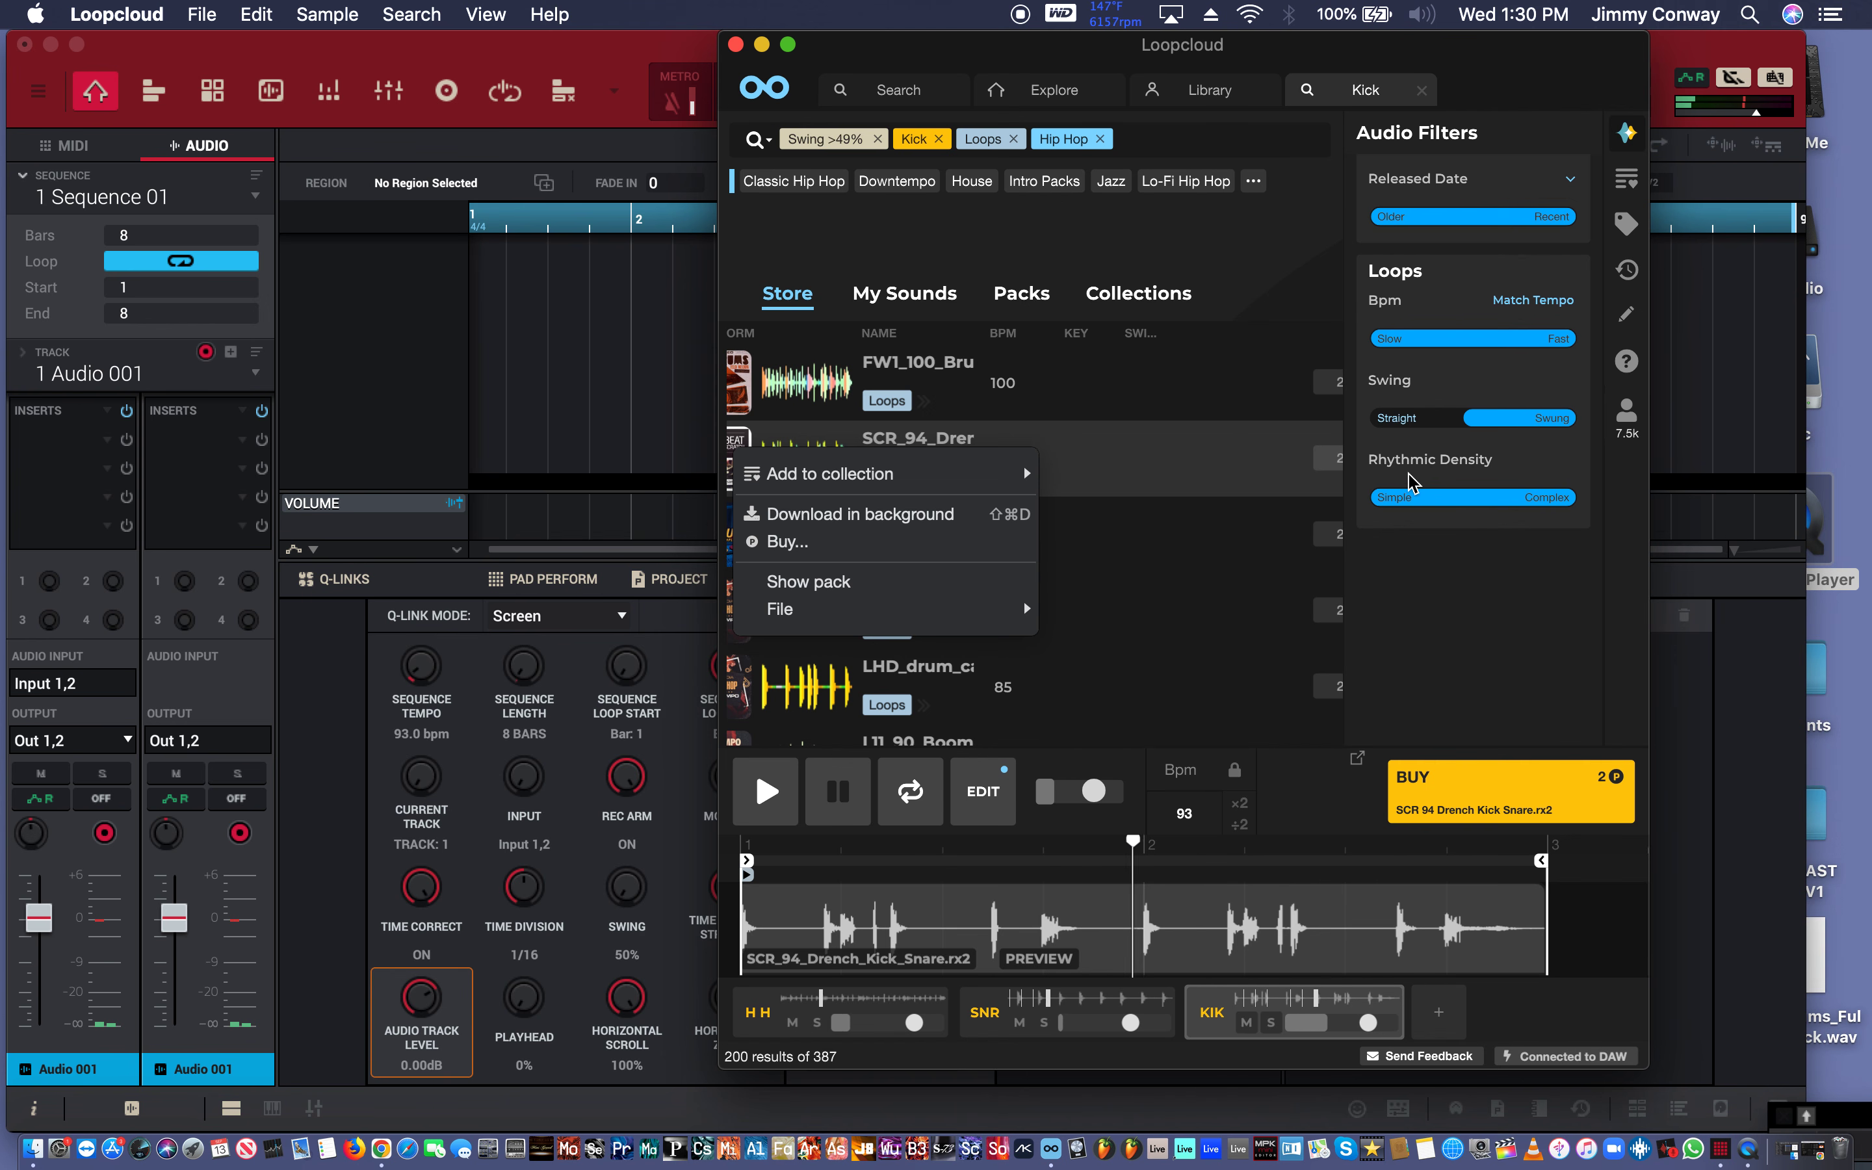
{"action": "left_click", "coordinate": [1468, 420]}
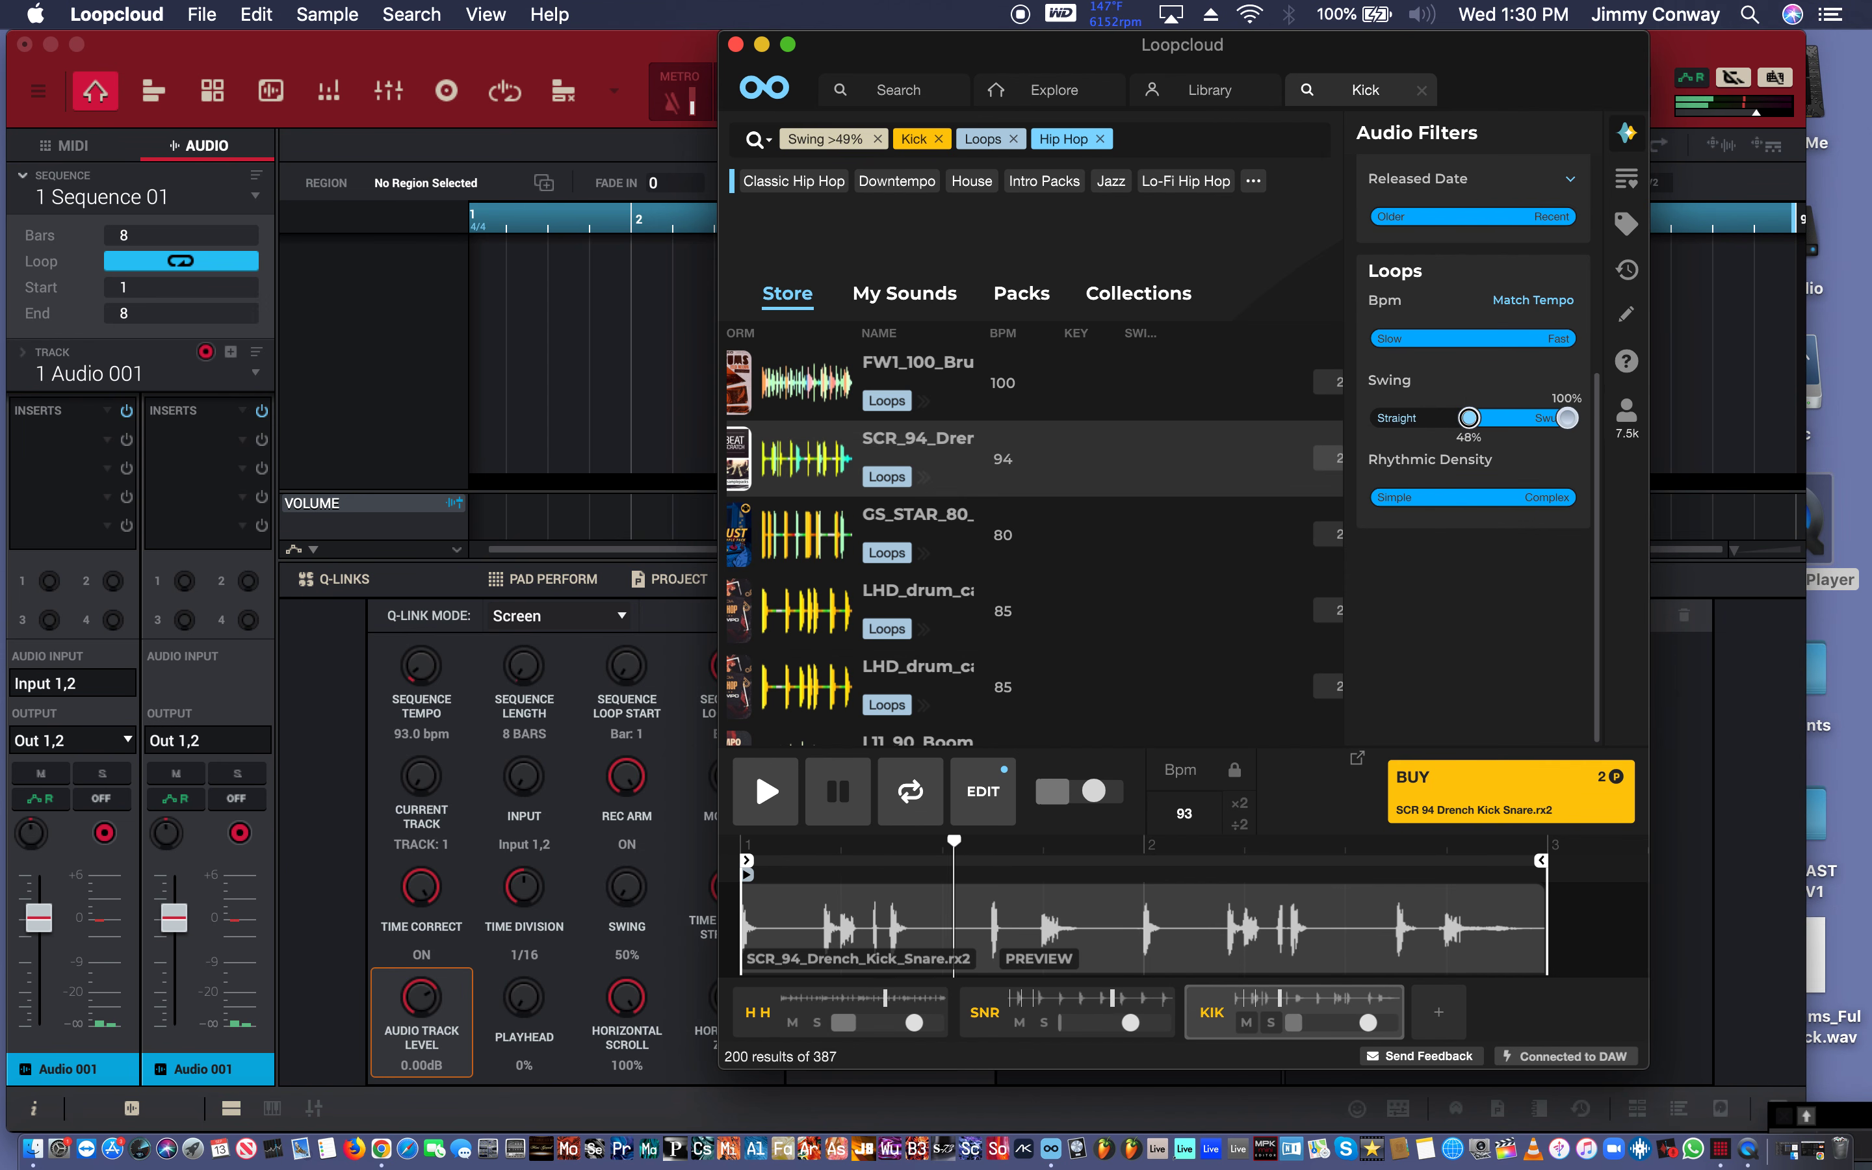
{"action": "left_click_drag", "start_coordinate": [1468, 383], "coordinate": [1474, 381]}
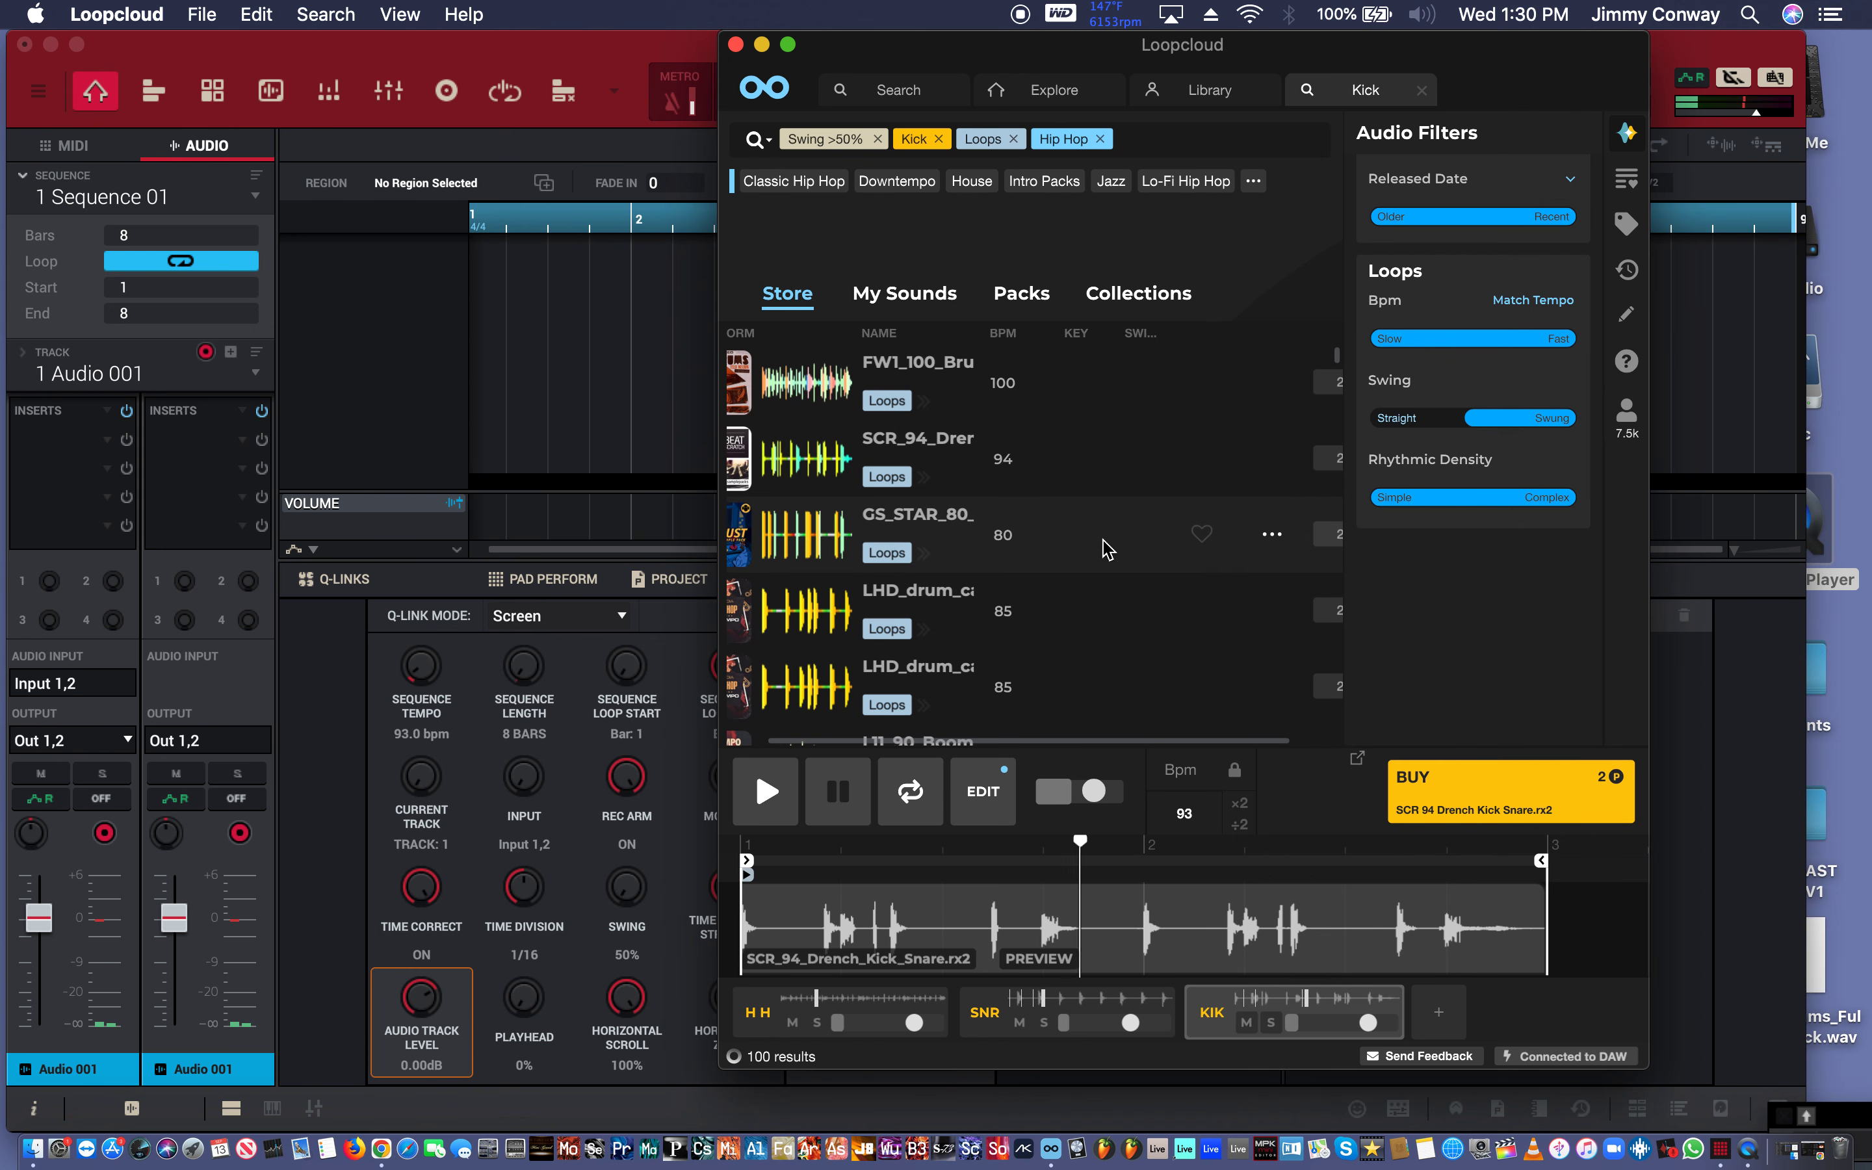
Preview the loops from GS_STAR_80_Drum_05_Kick_Snare through NJN_82_Drums_03_Kick and add the last one to Favourites.
{"action": "left_click", "coordinate": [1104, 543]}
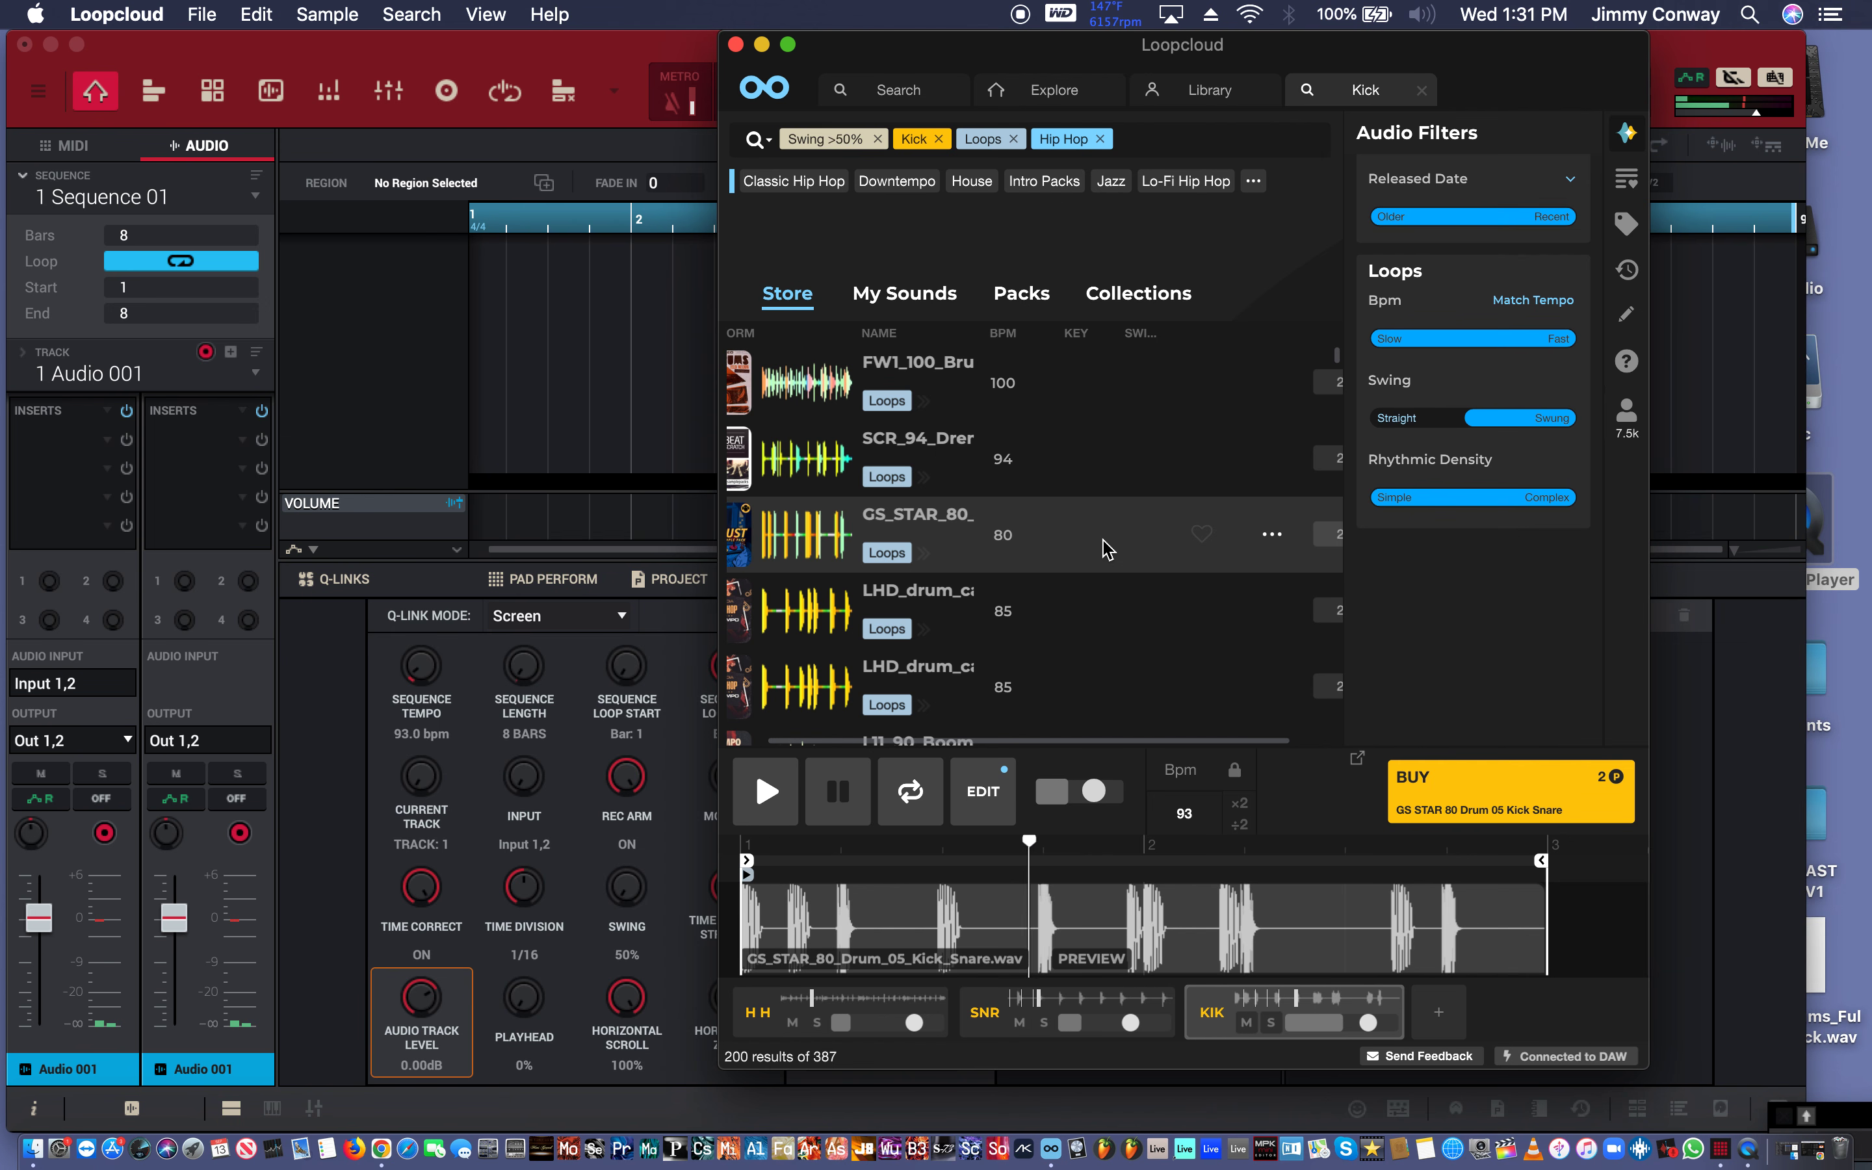
{"action": "key", "text": "Down"}
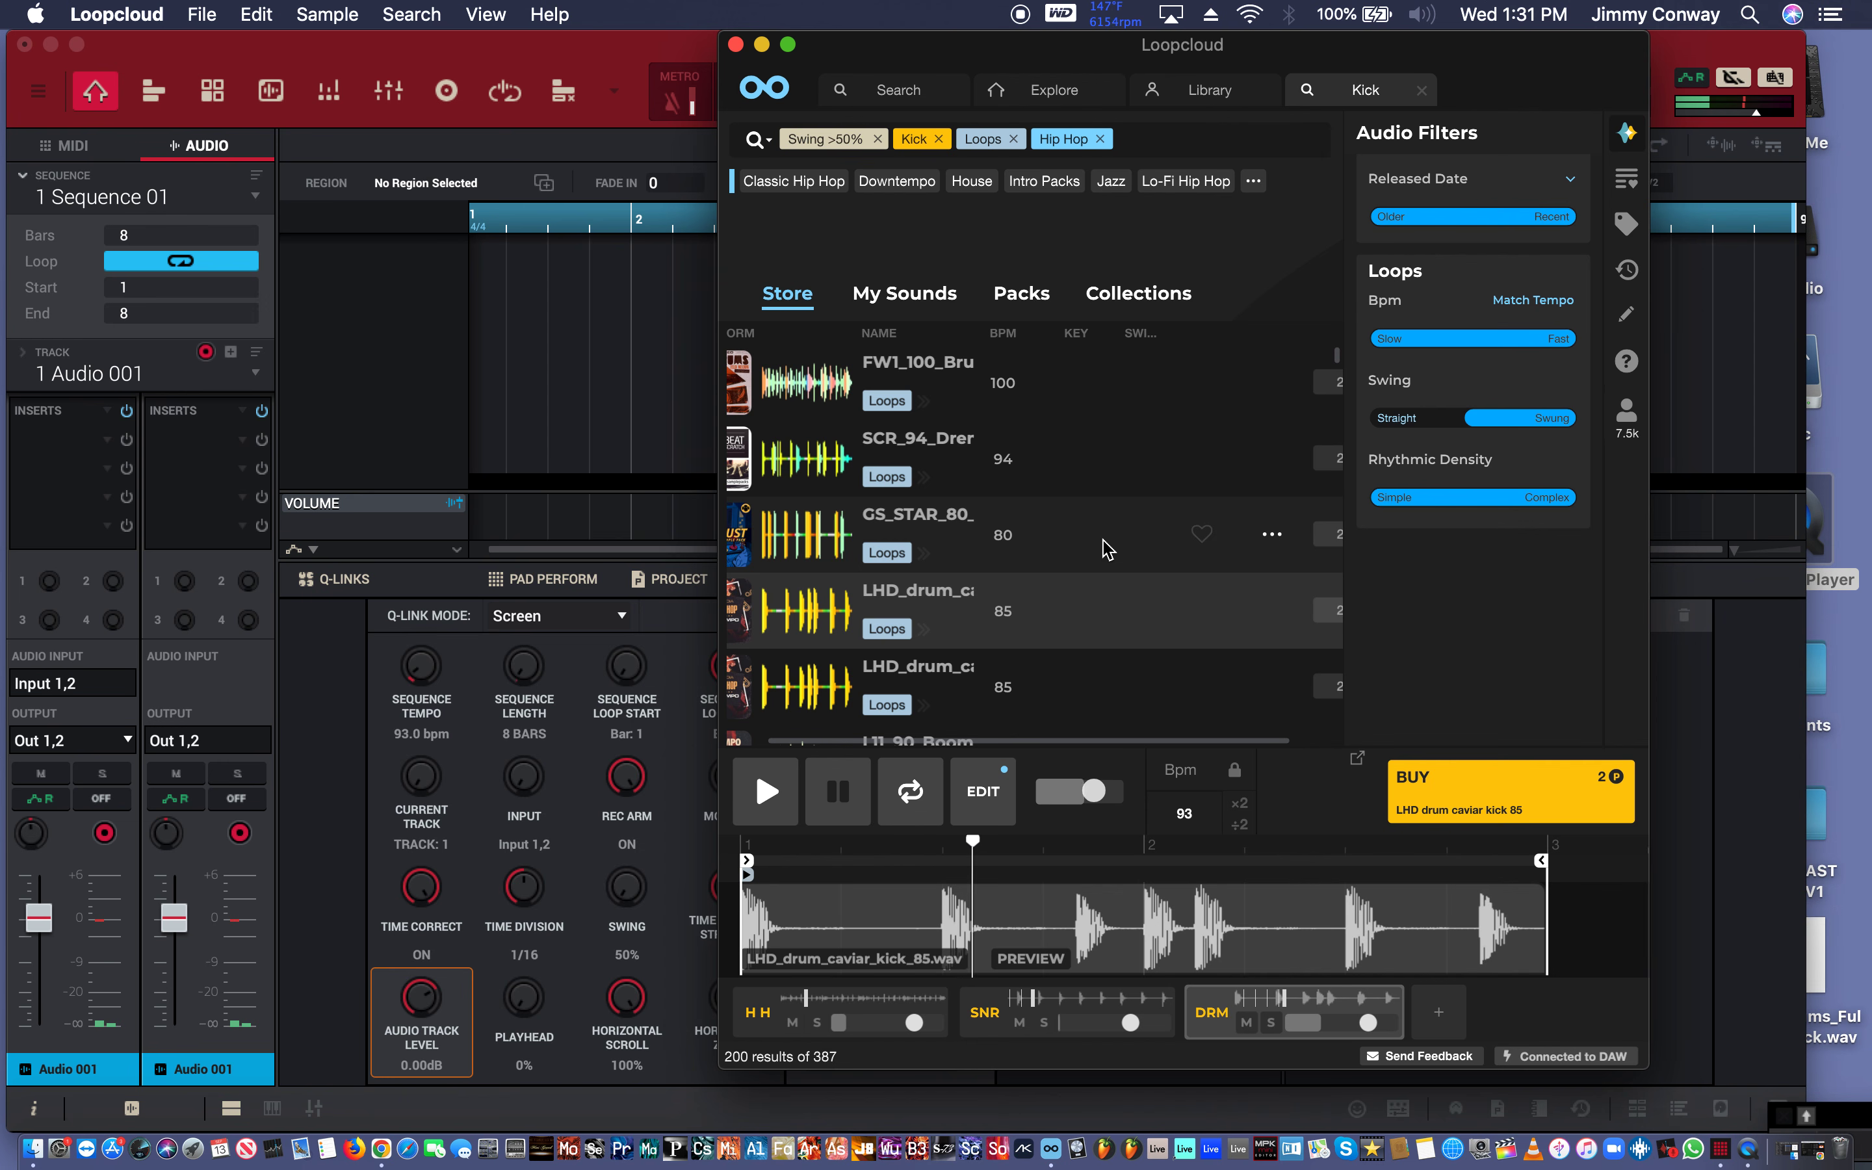
{"action": "key", "text": "Down"}
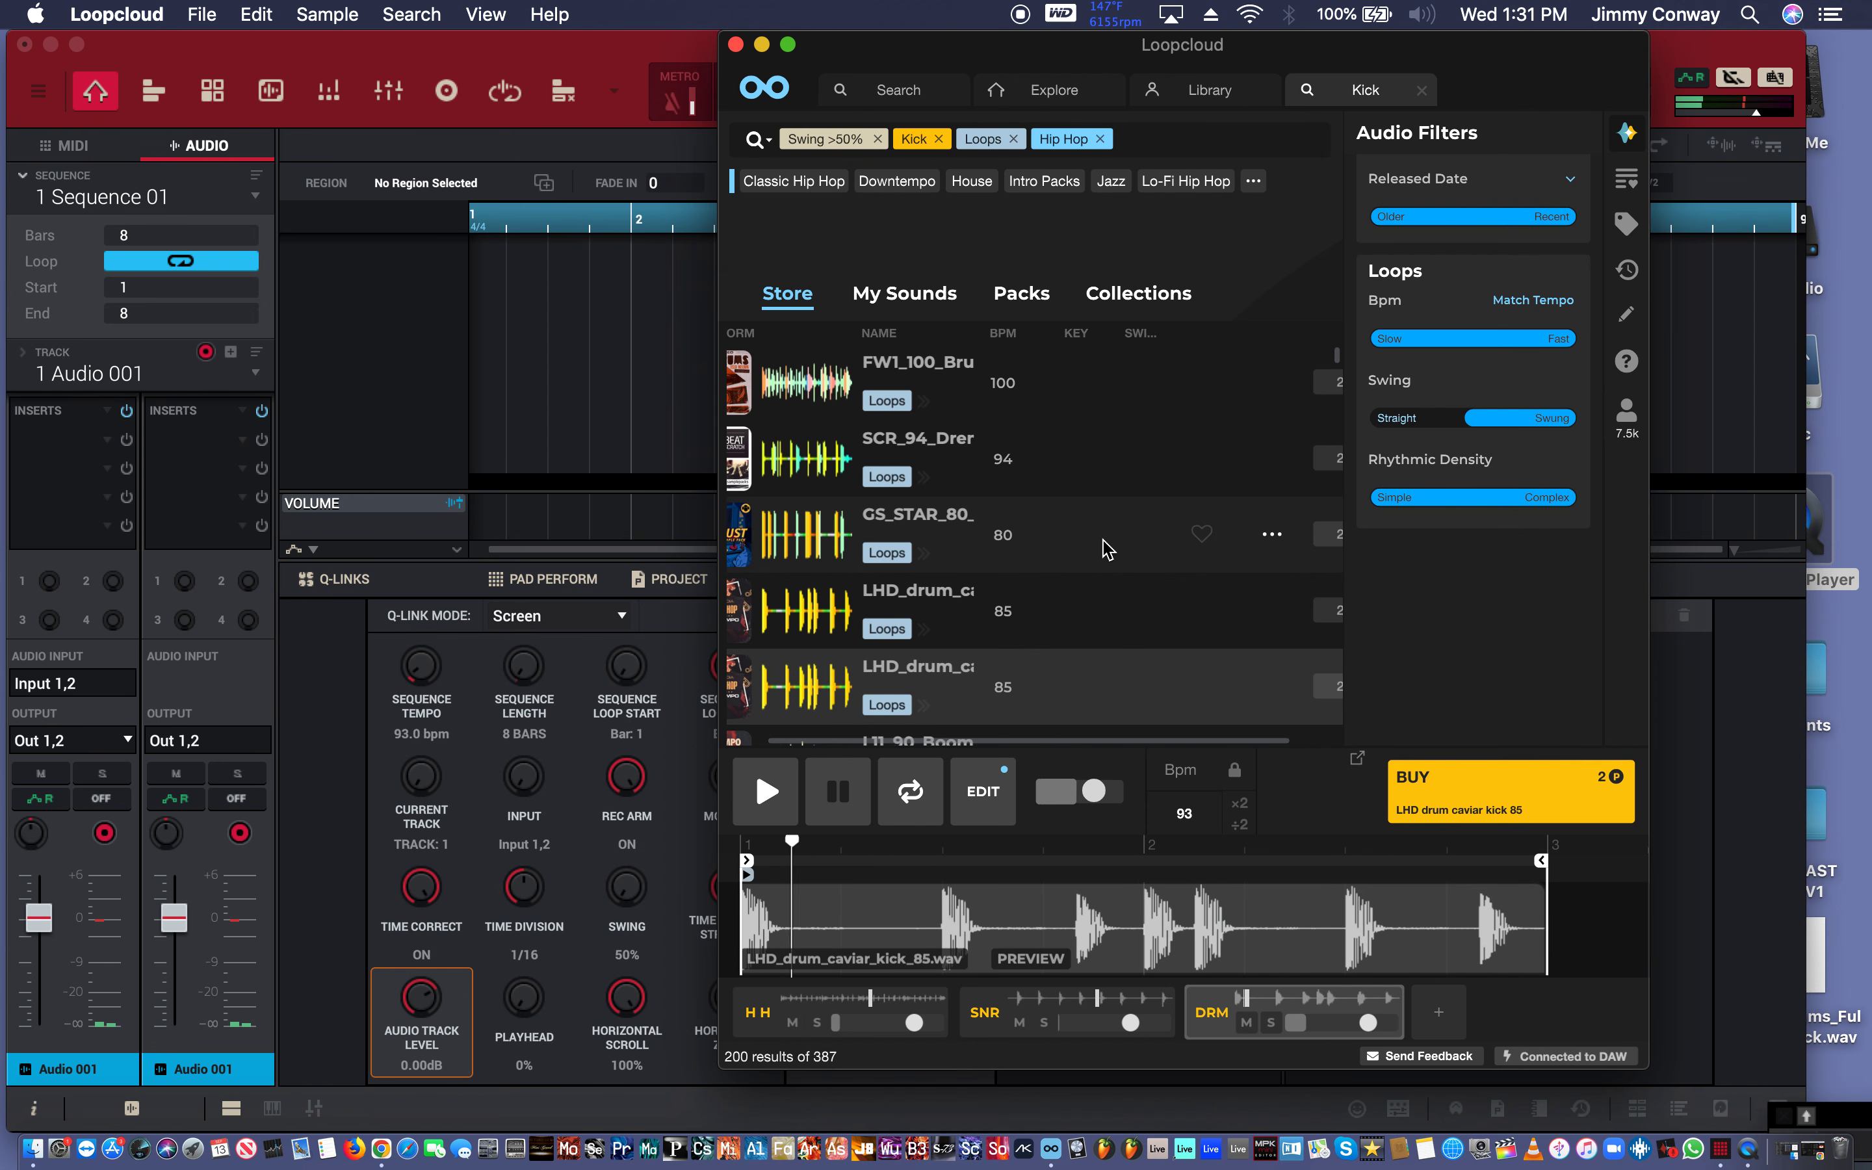
{"action": "key", "text": "Down"}
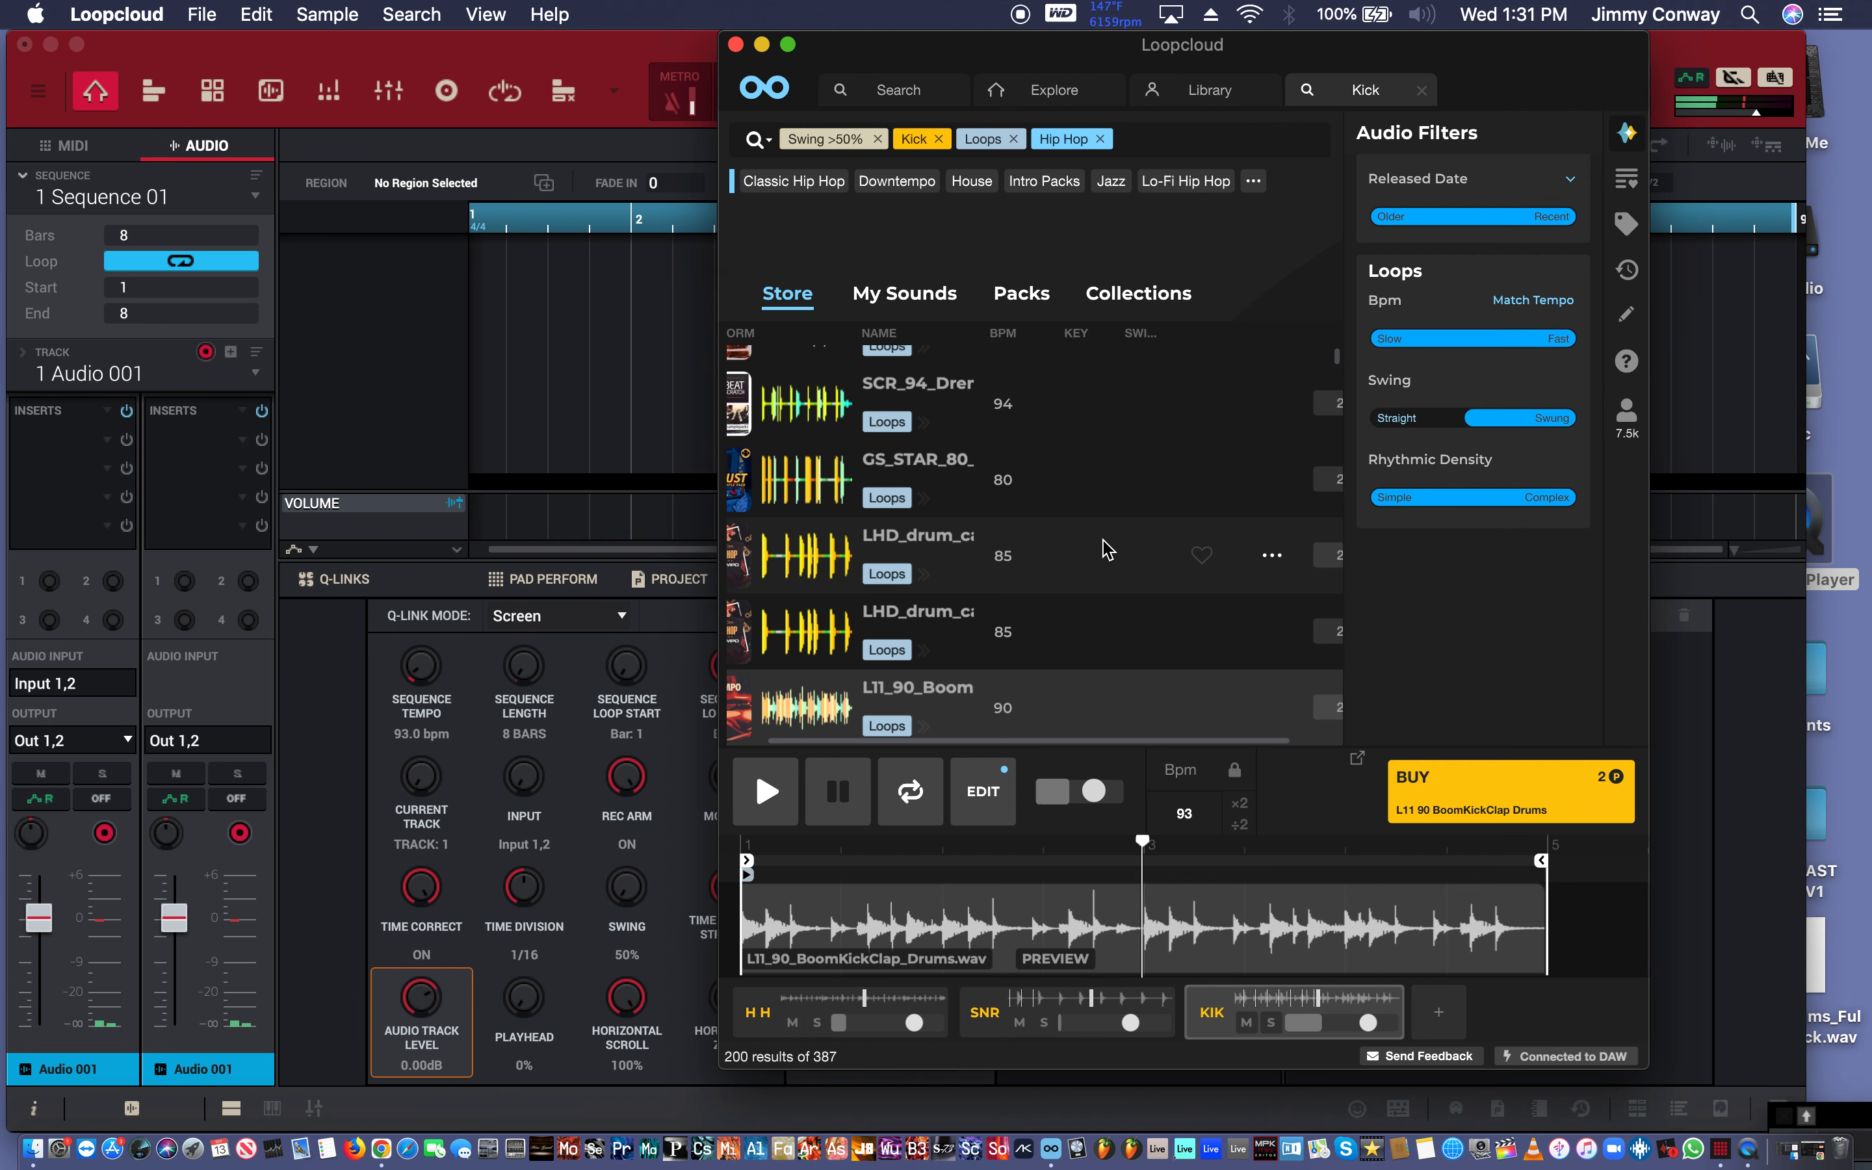
{"action": "key", "text": "Down"}
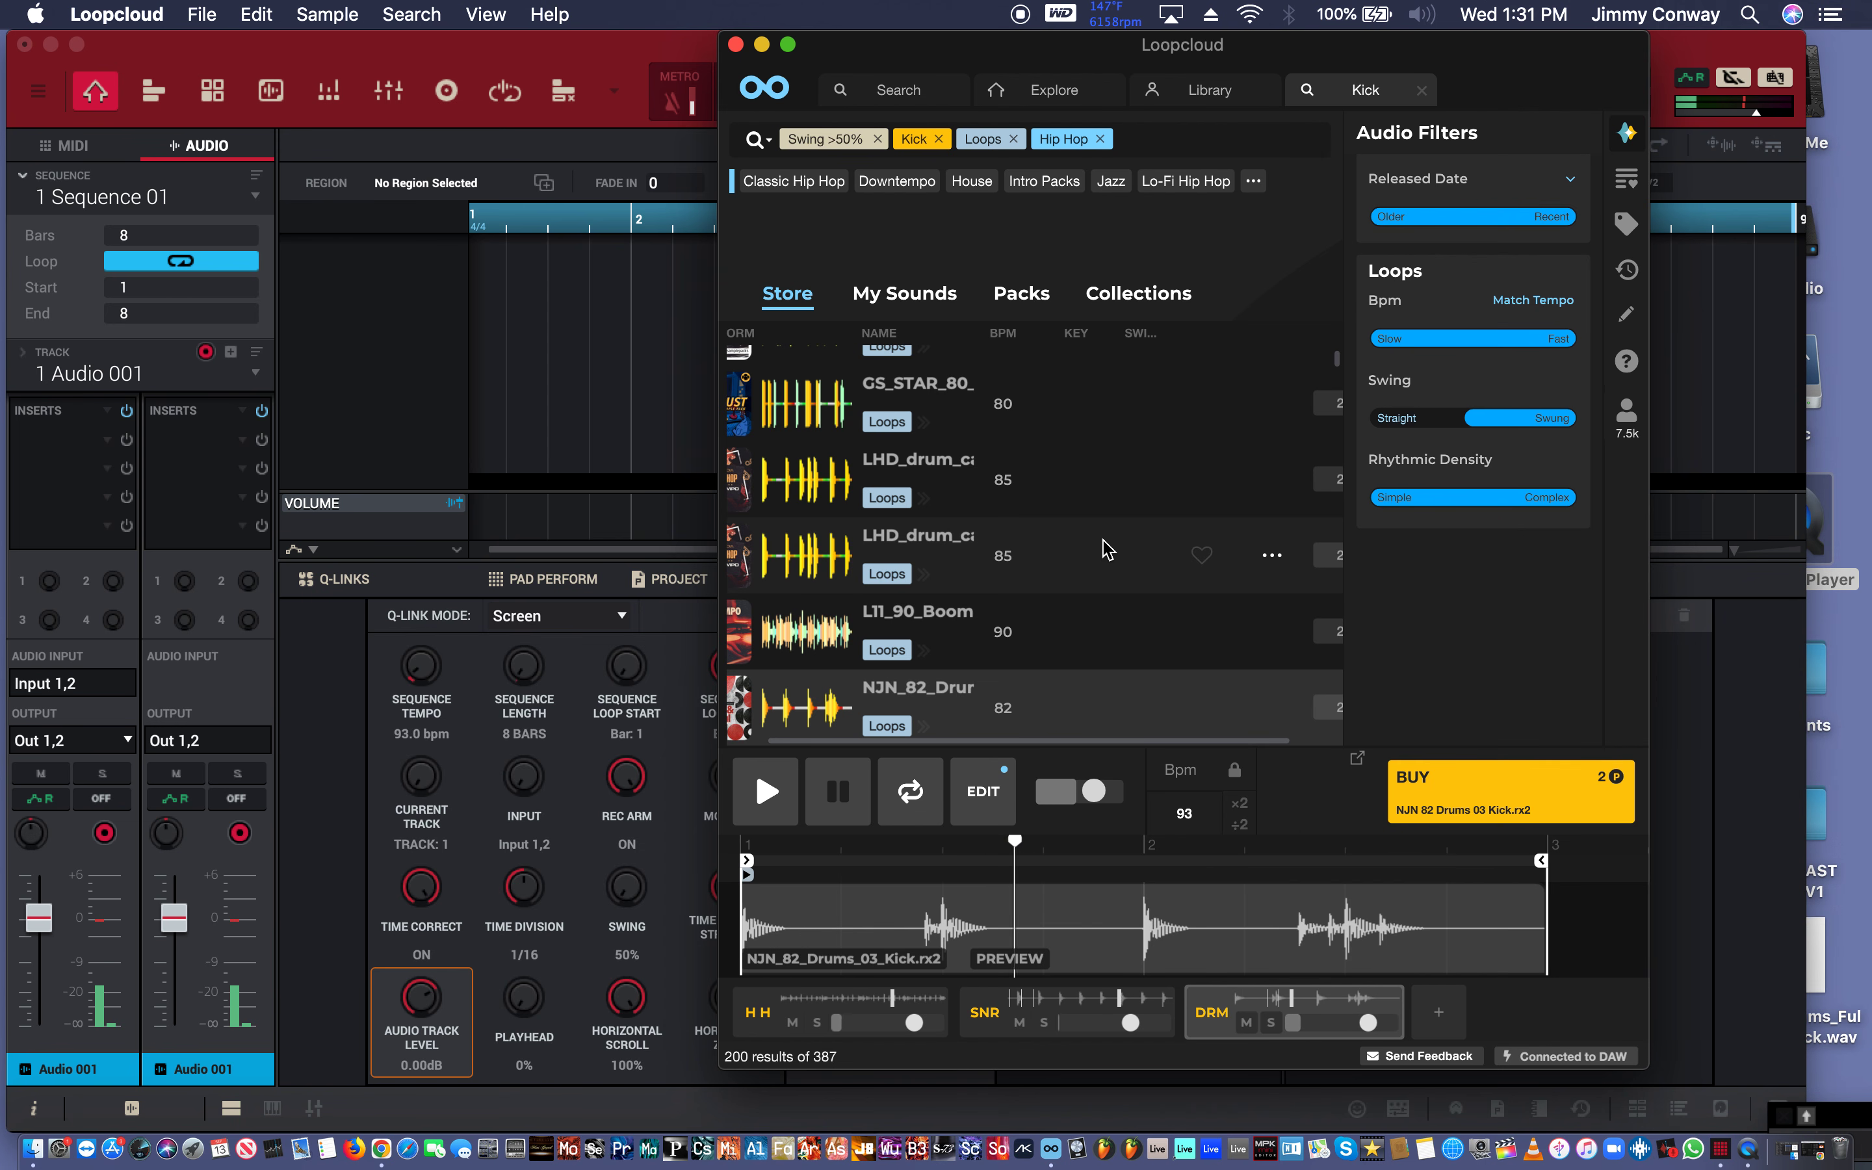
{"action": "left_click", "coordinate": [1202, 707]}
Preview the two FW1 brush snare and kick loops and RVCH_78_Swoony_Kick, and add the Swoony kick to Favourites.
{"action": "key", "text": "Down"}
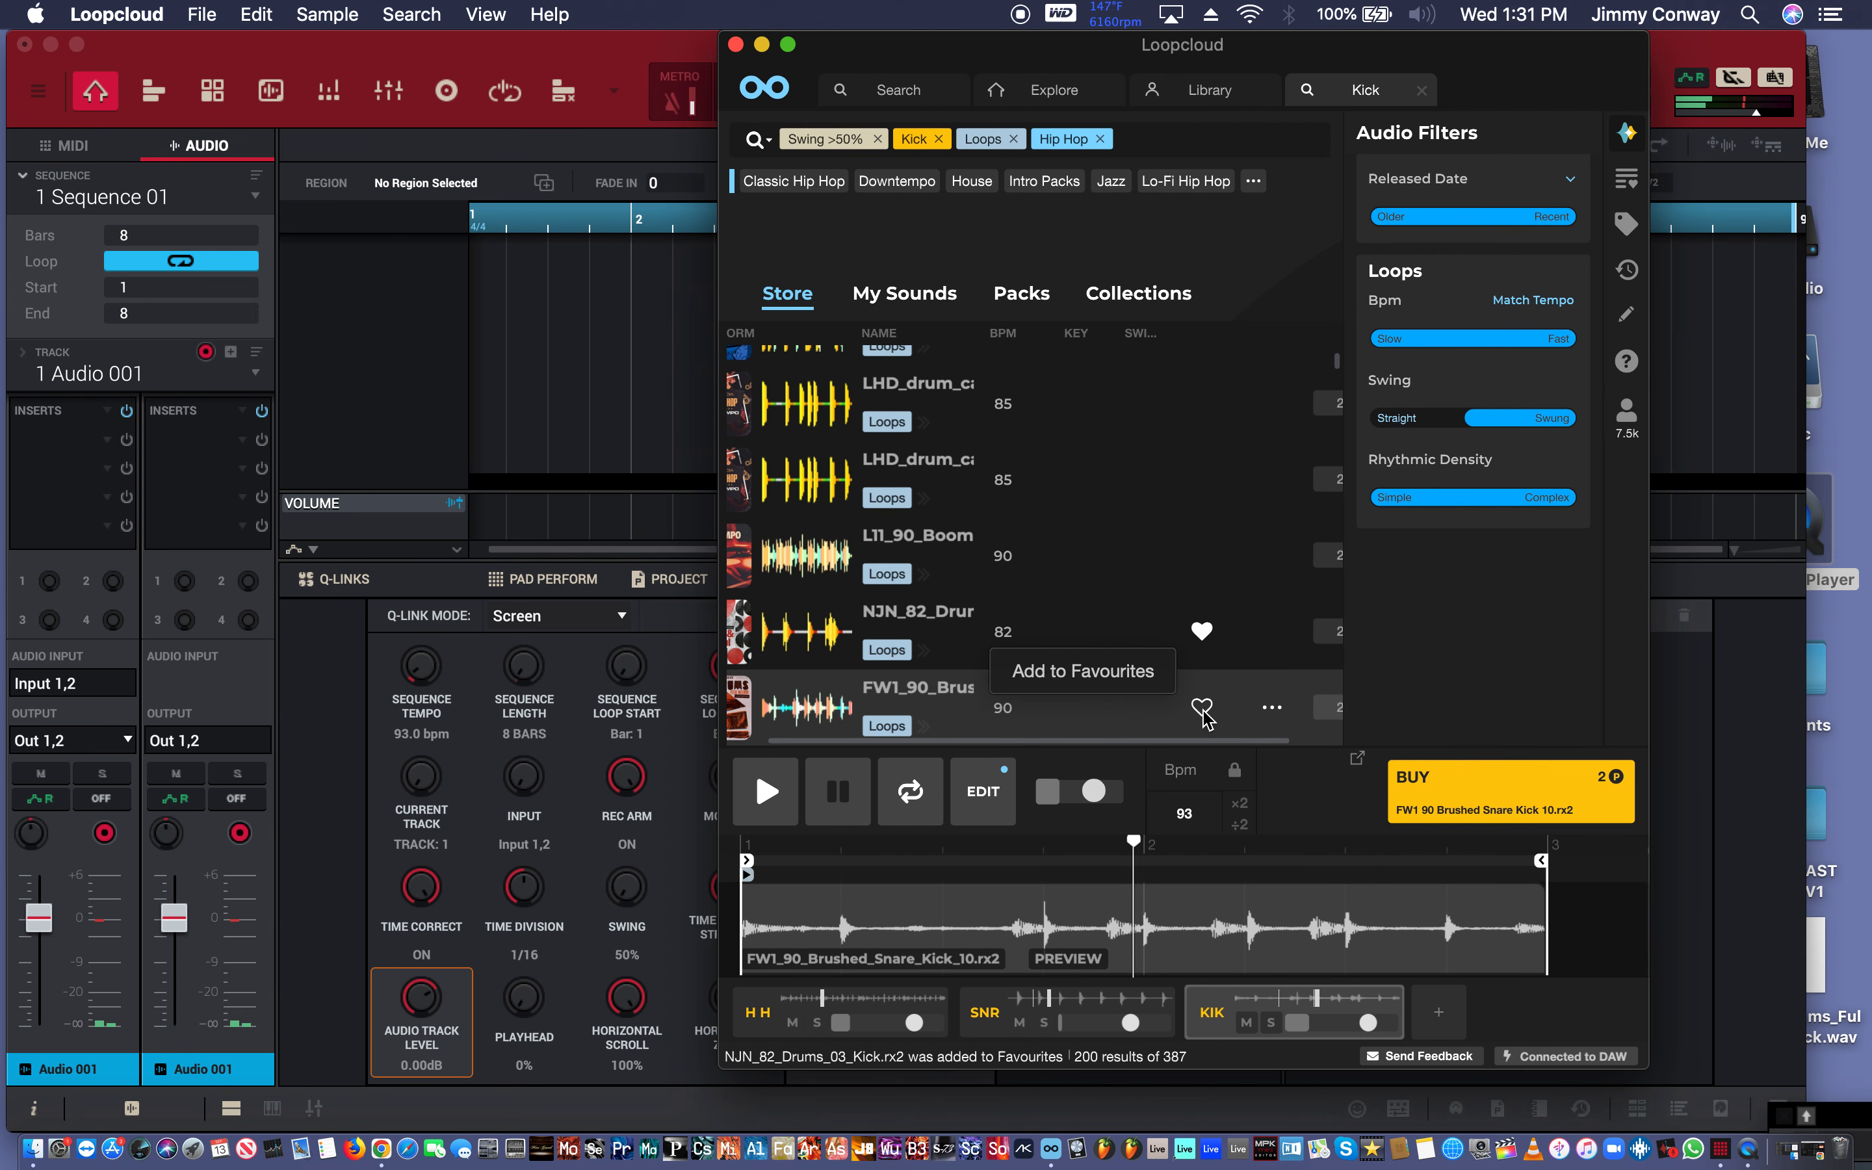
{"action": "key", "text": "Down"}
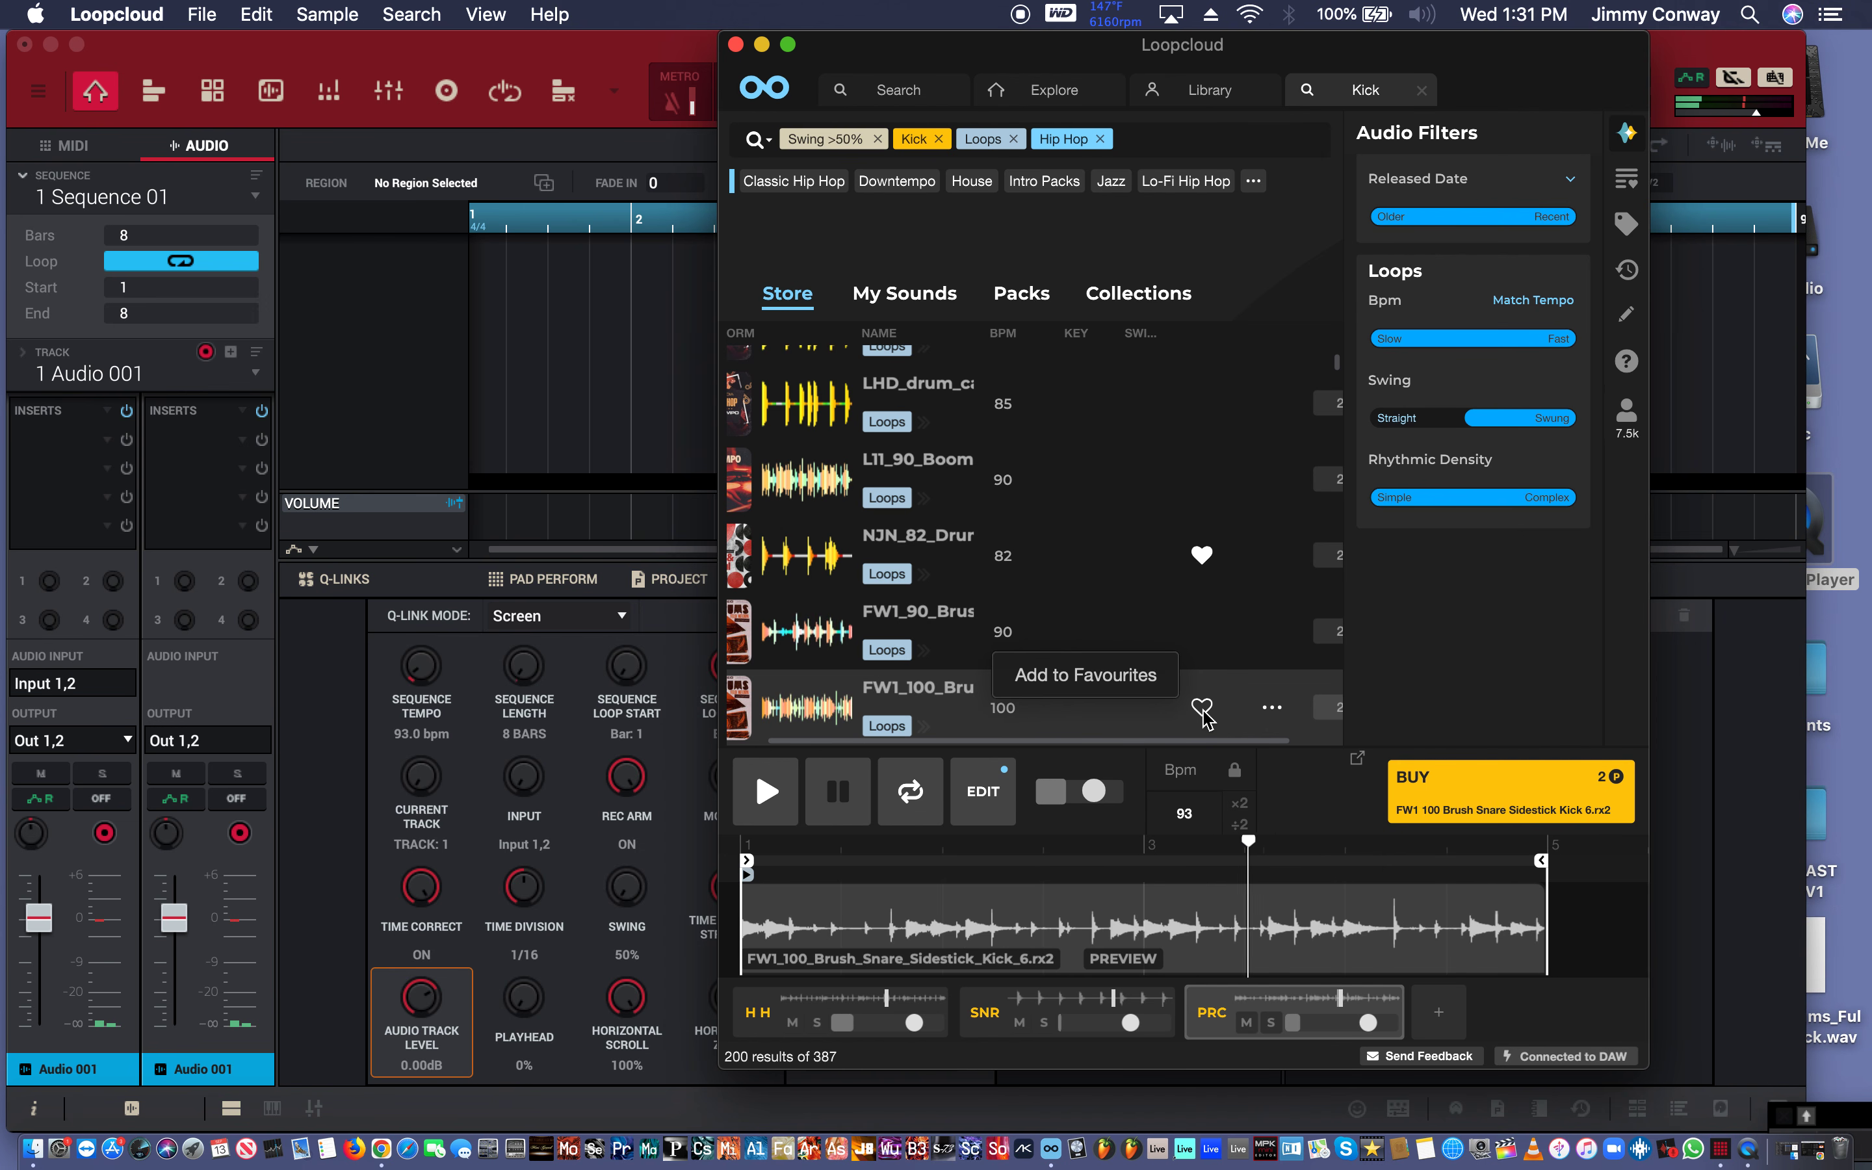
{"action": "key", "text": "Down"}
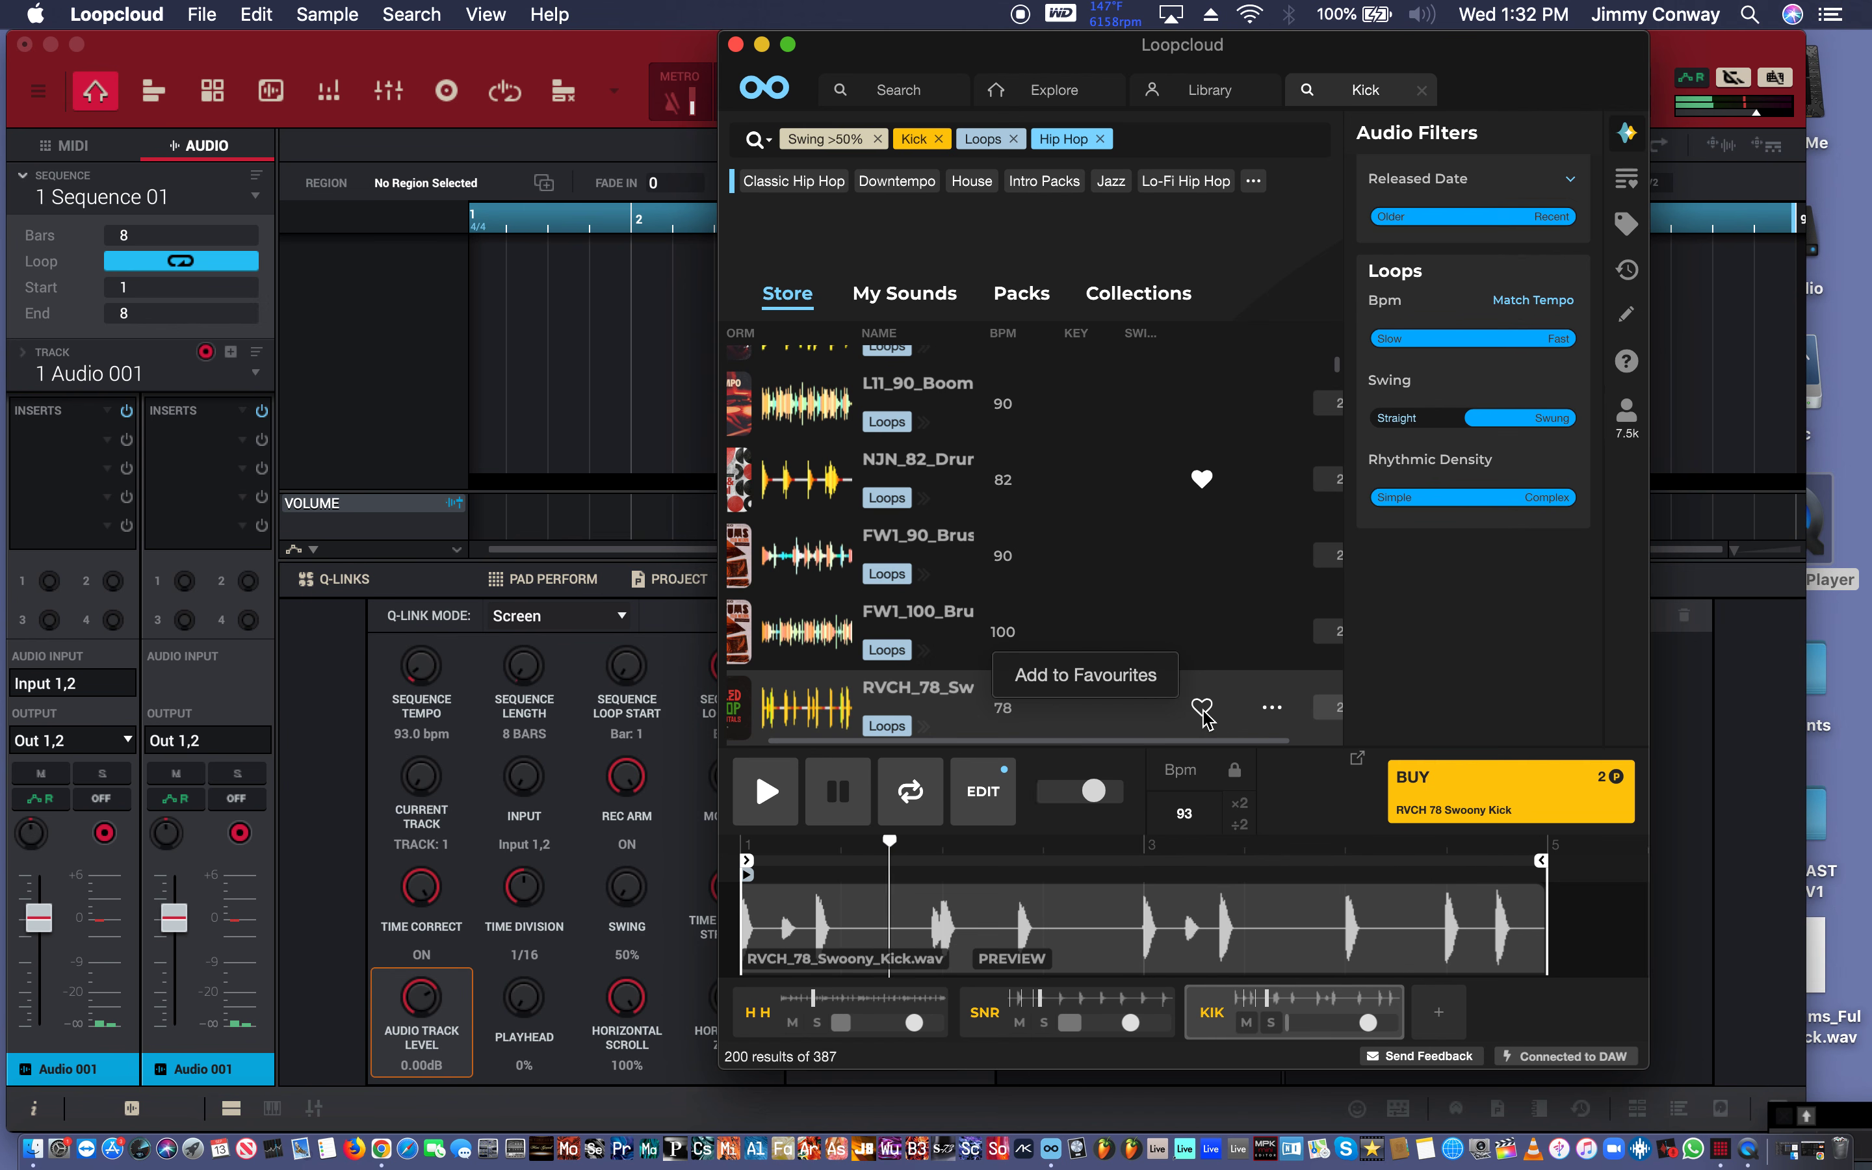
{"action": "left_click", "coordinate": [1202, 709]}
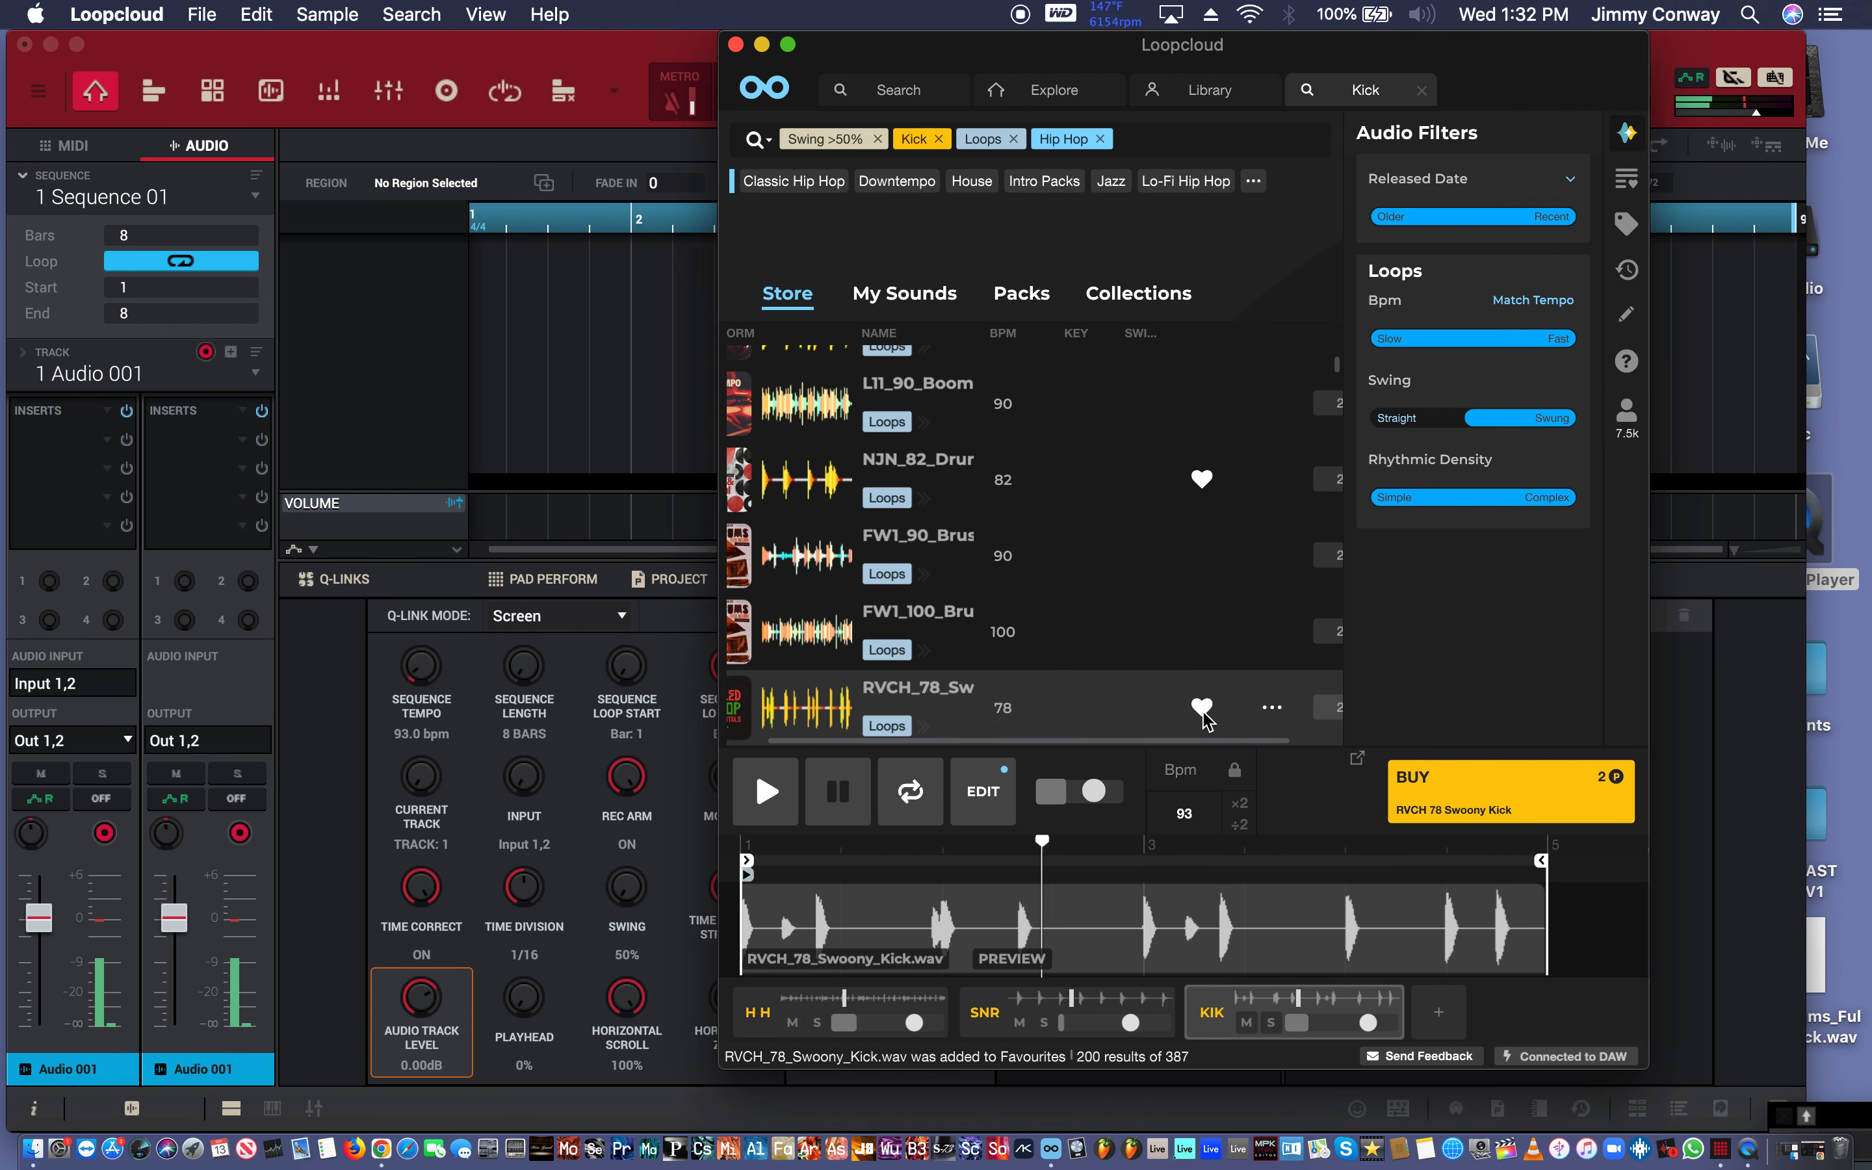
Load CHE_88_JackKnife_KickDrum on the kick track as a favourite and add an empty fourth track.
{"action": "key", "text": "Down"}
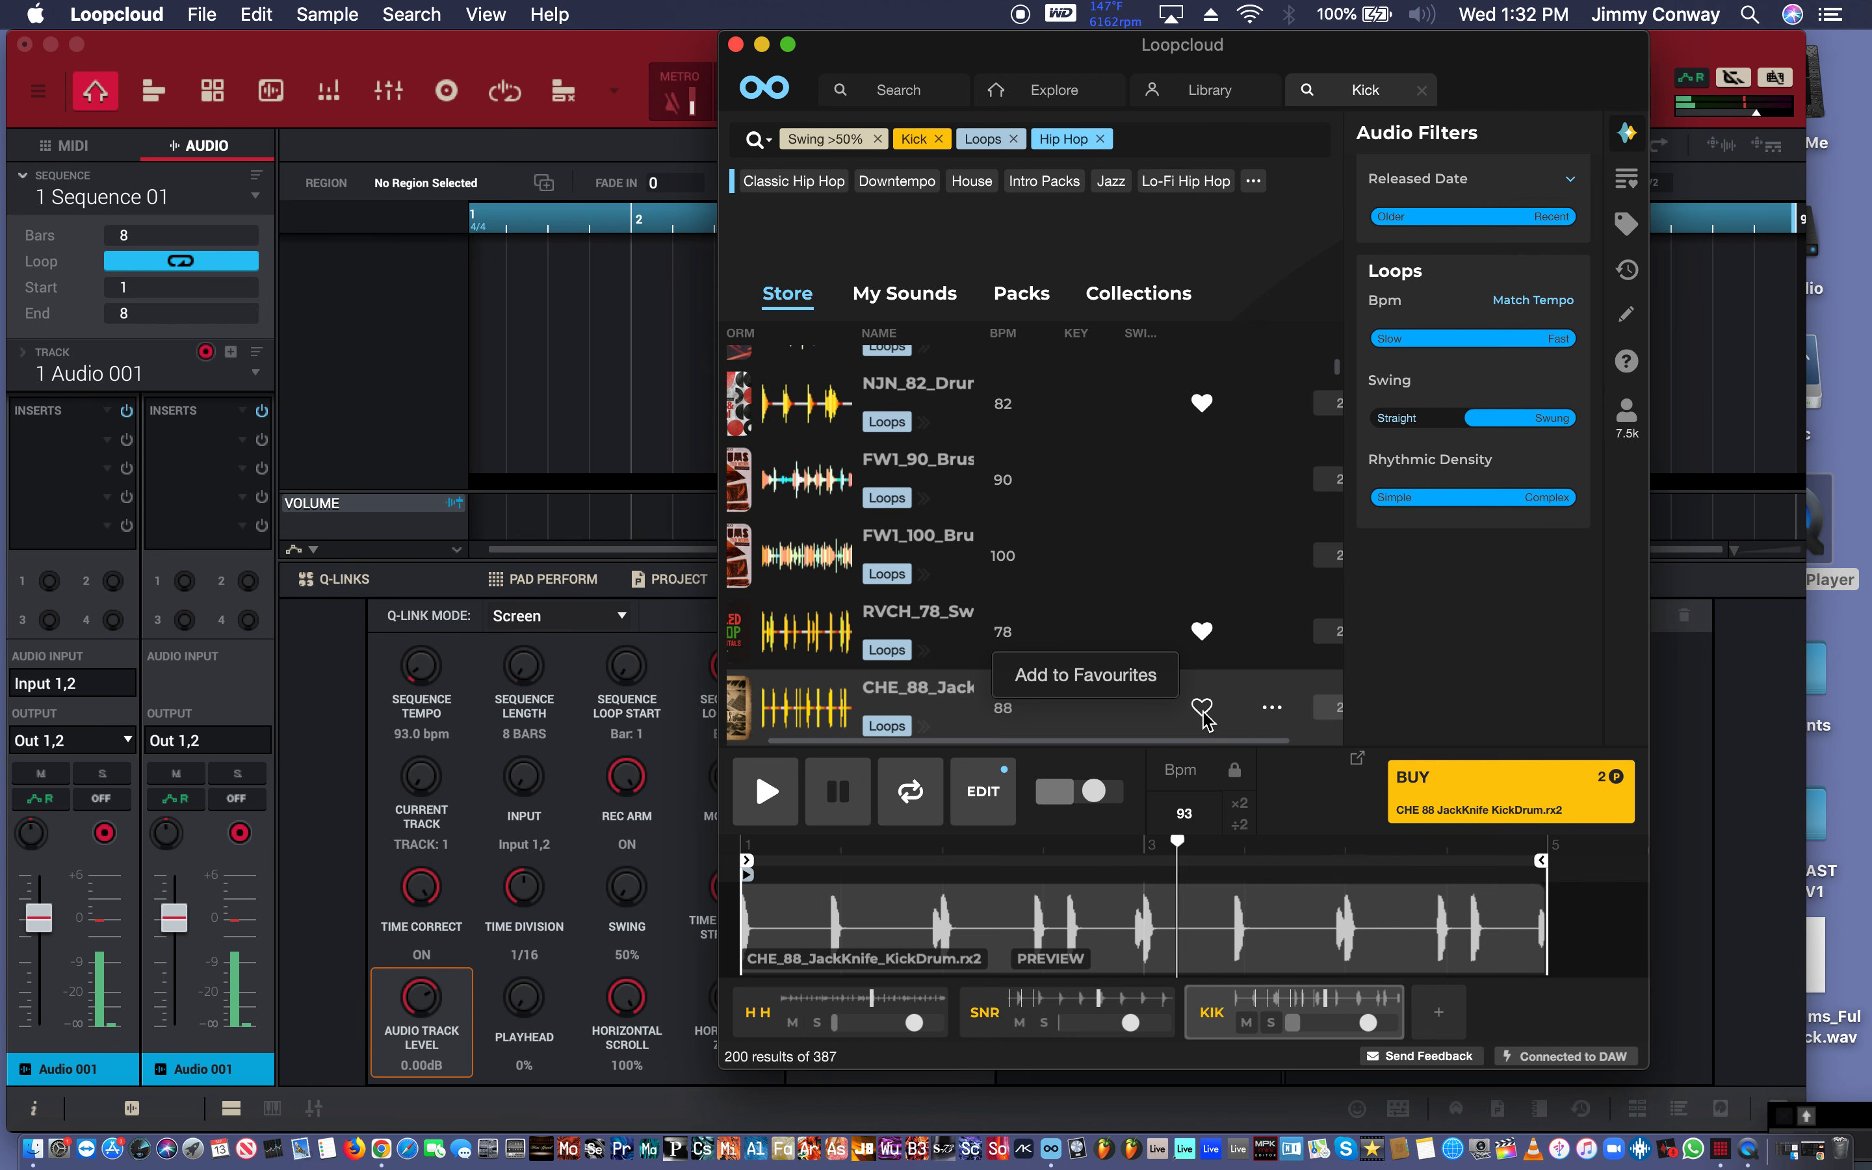
{"action": "left_click", "coordinate": [1202, 708]}
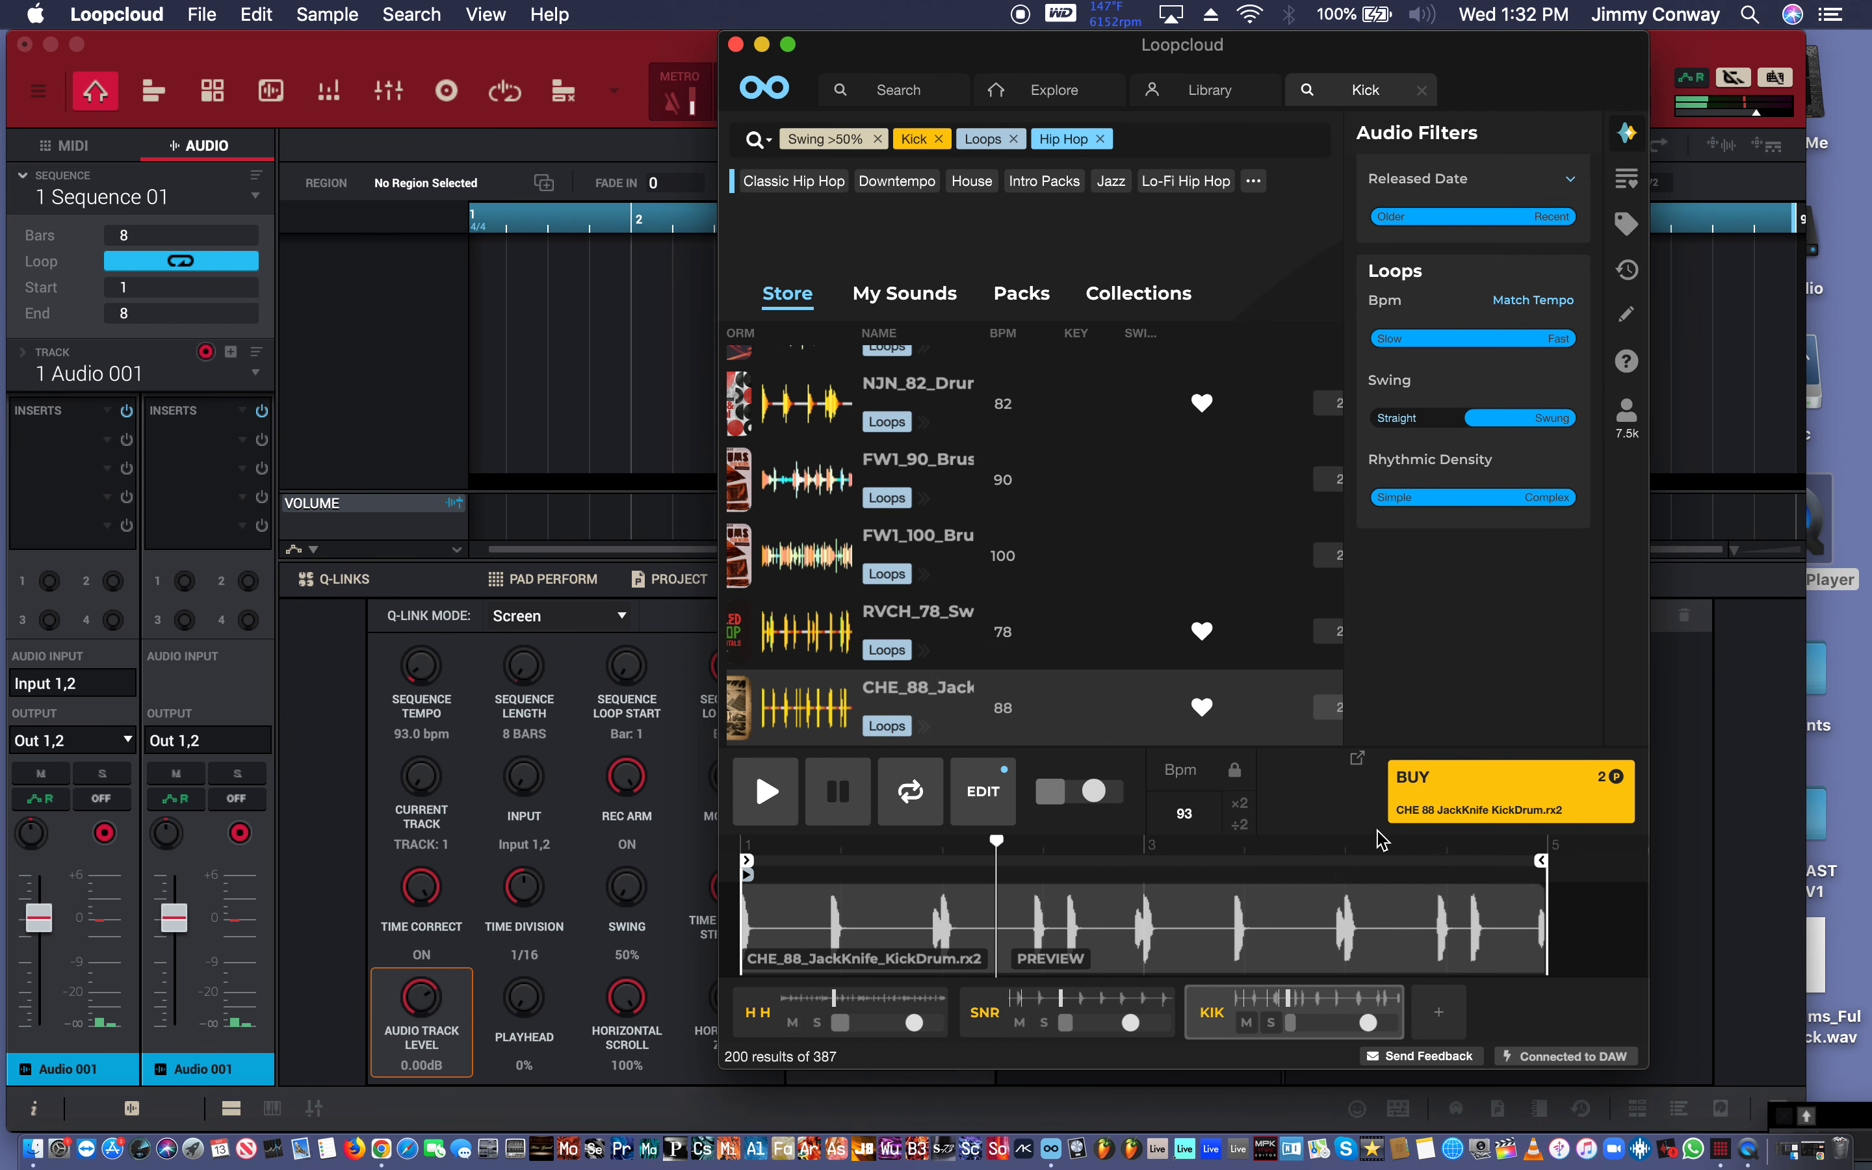
{"action": "left_click", "coordinate": [1441, 1023]}
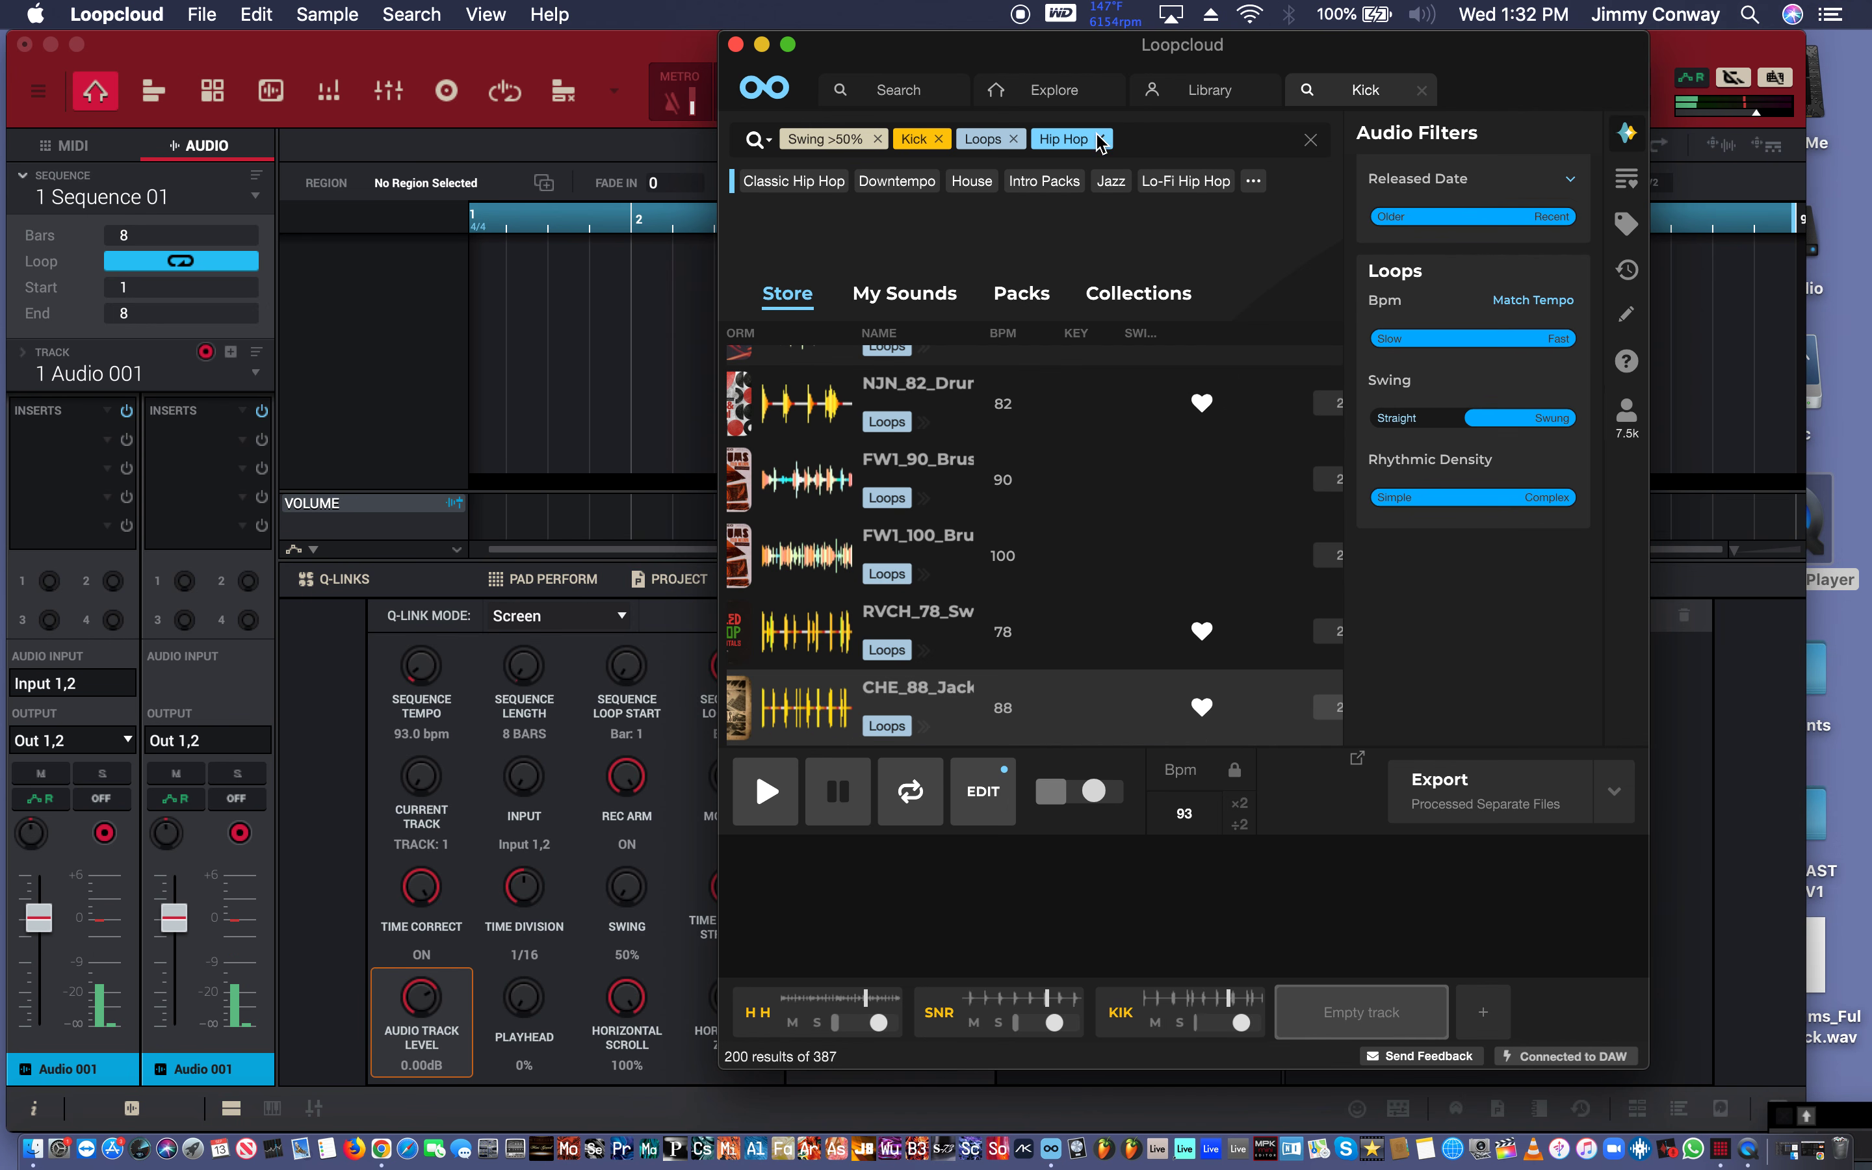
Replace the Kick filter with Percussion narrowed to Shaker, keeping the swing, Loops and Hip Hop filters.
{"action": "left_click", "coordinate": [939, 139]}
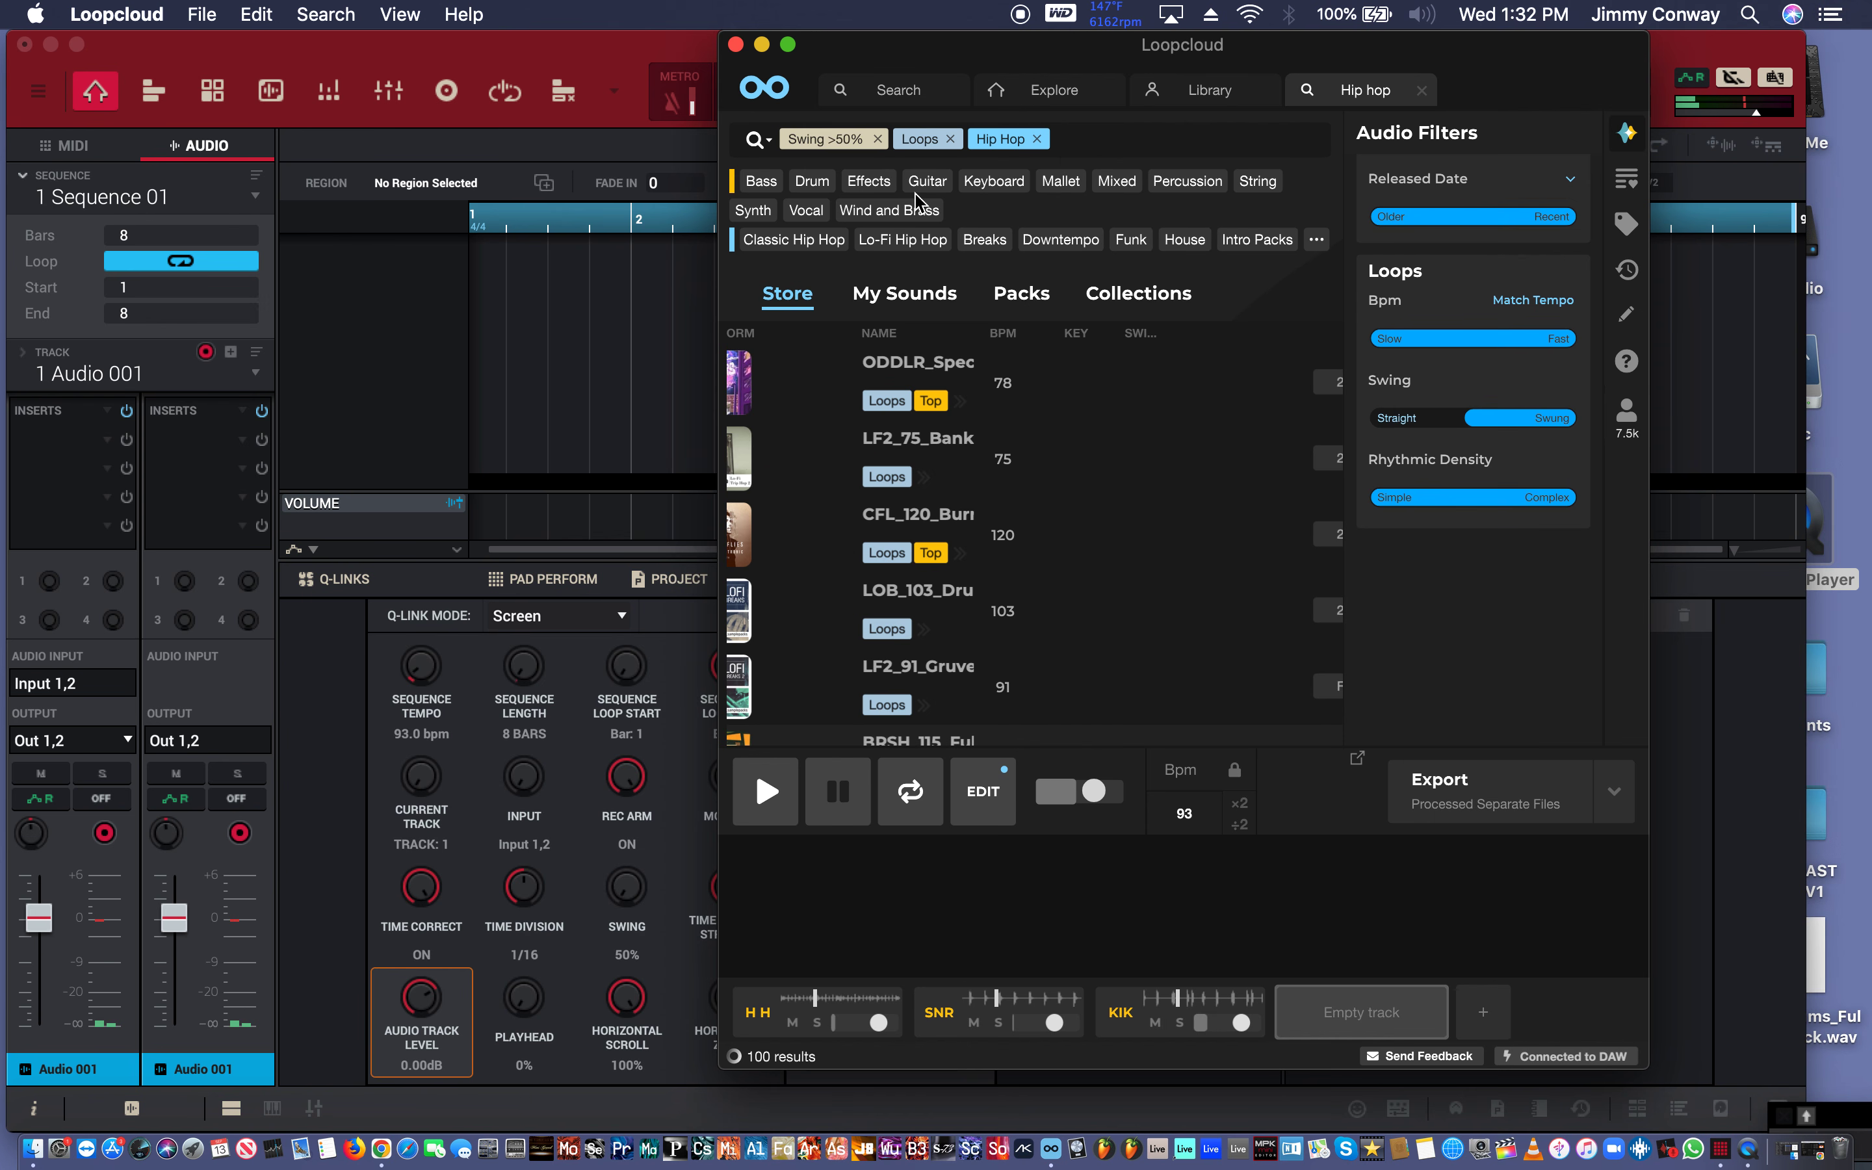
{"action": "left_click", "coordinate": [1183, 182]}
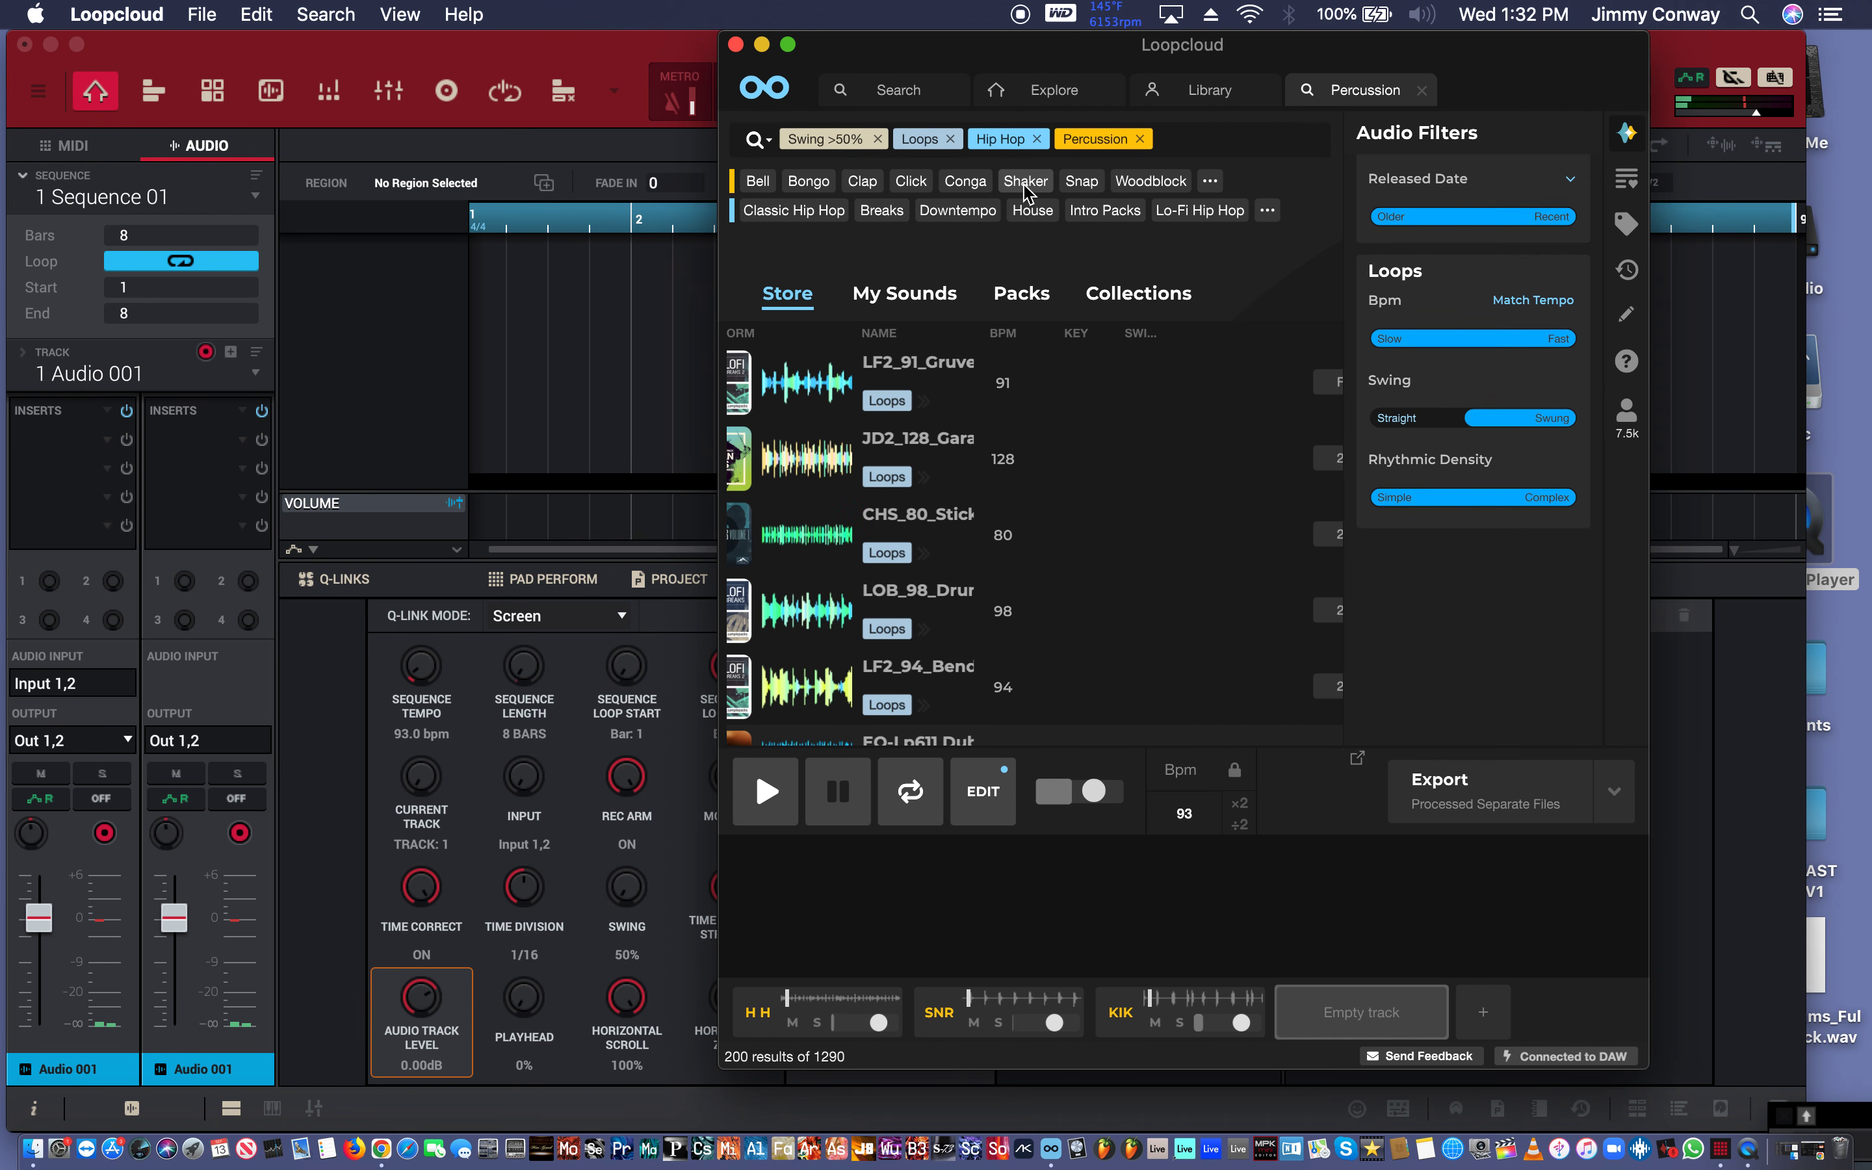
{"action": "left_click", "coordinate": [1025, 184]}
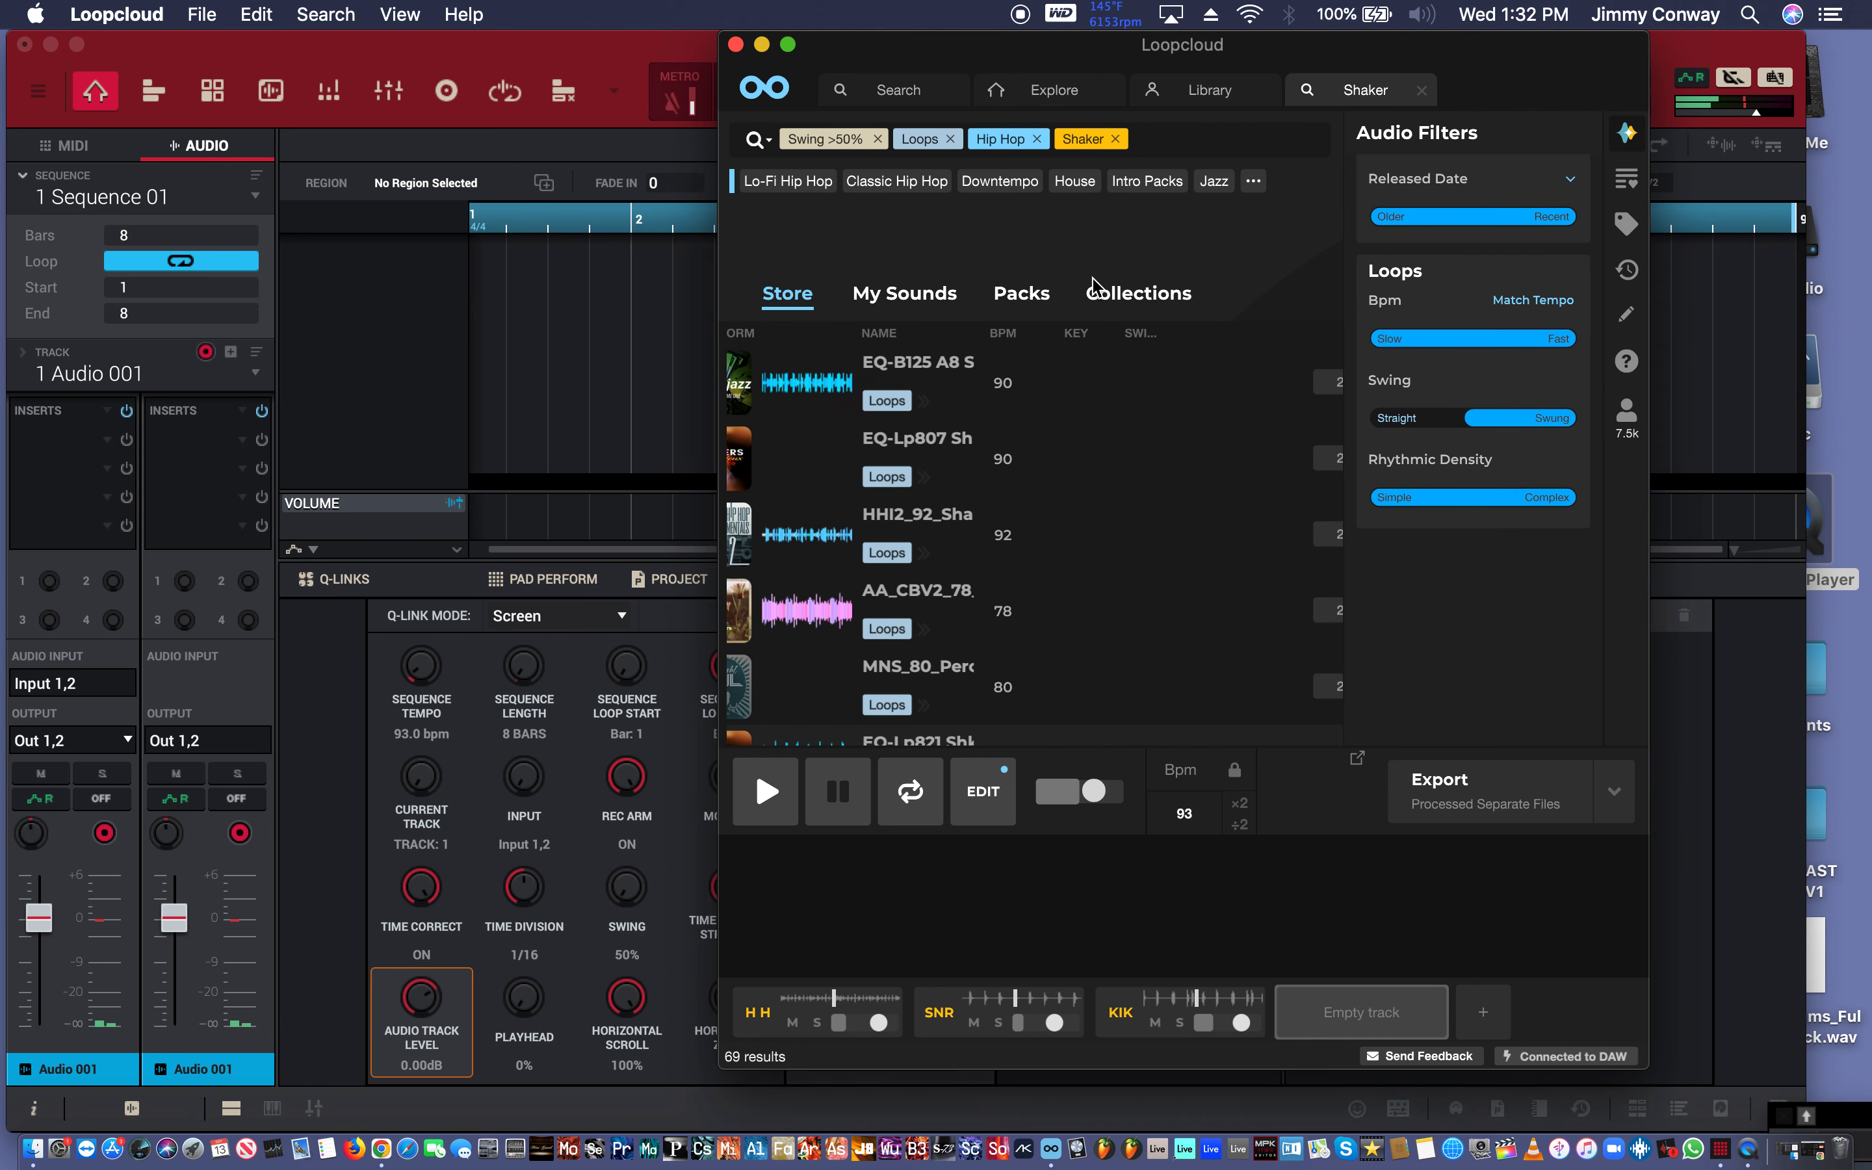
Preview the first three shaker loops on the fourth track and load AA_CBV2_78_SHAKER_SOFT_LOFI_LOOP.wav there.
{"action": "left_click", "coordinate": [1099, 399]}
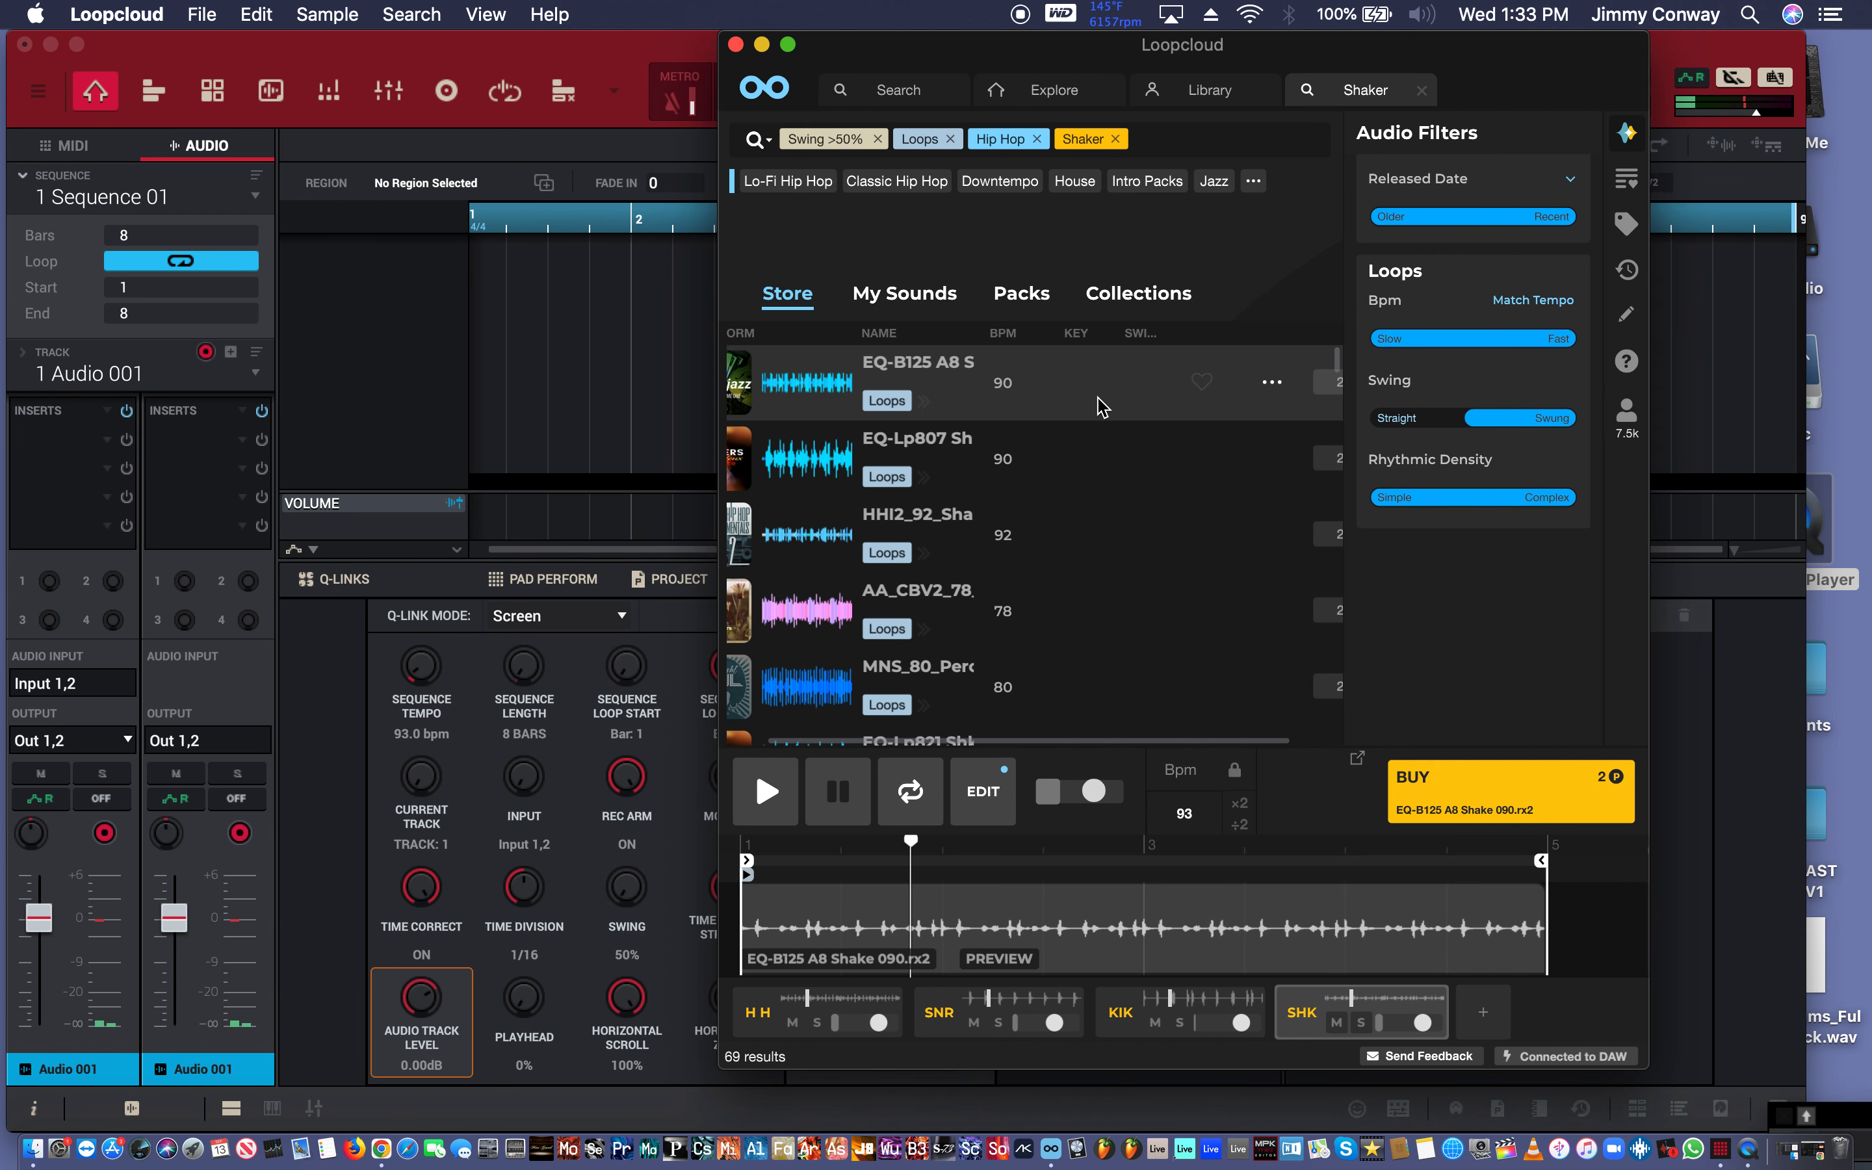
{"action": "left_click", "coordinate": [1091, 474]}
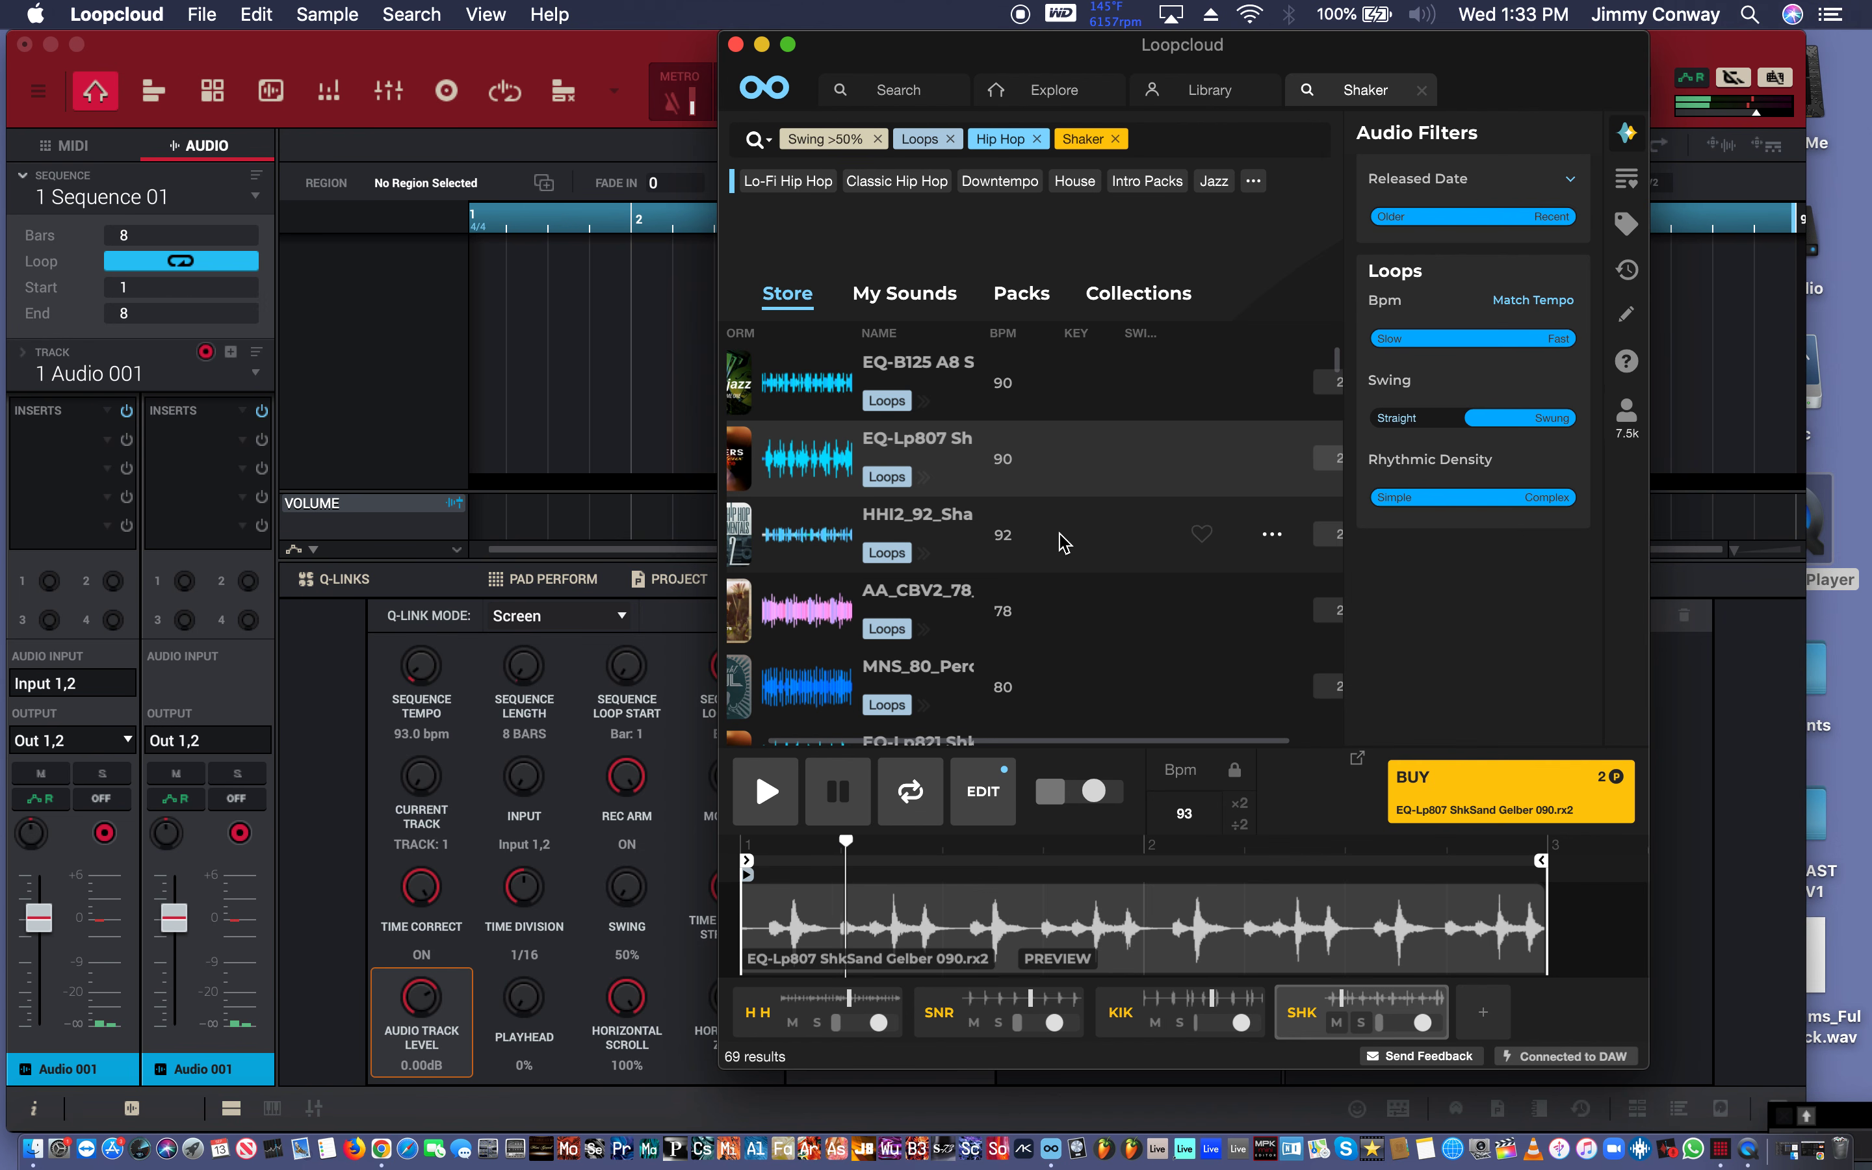
{"action": "left_click", "coordinate": [1065, 541]}
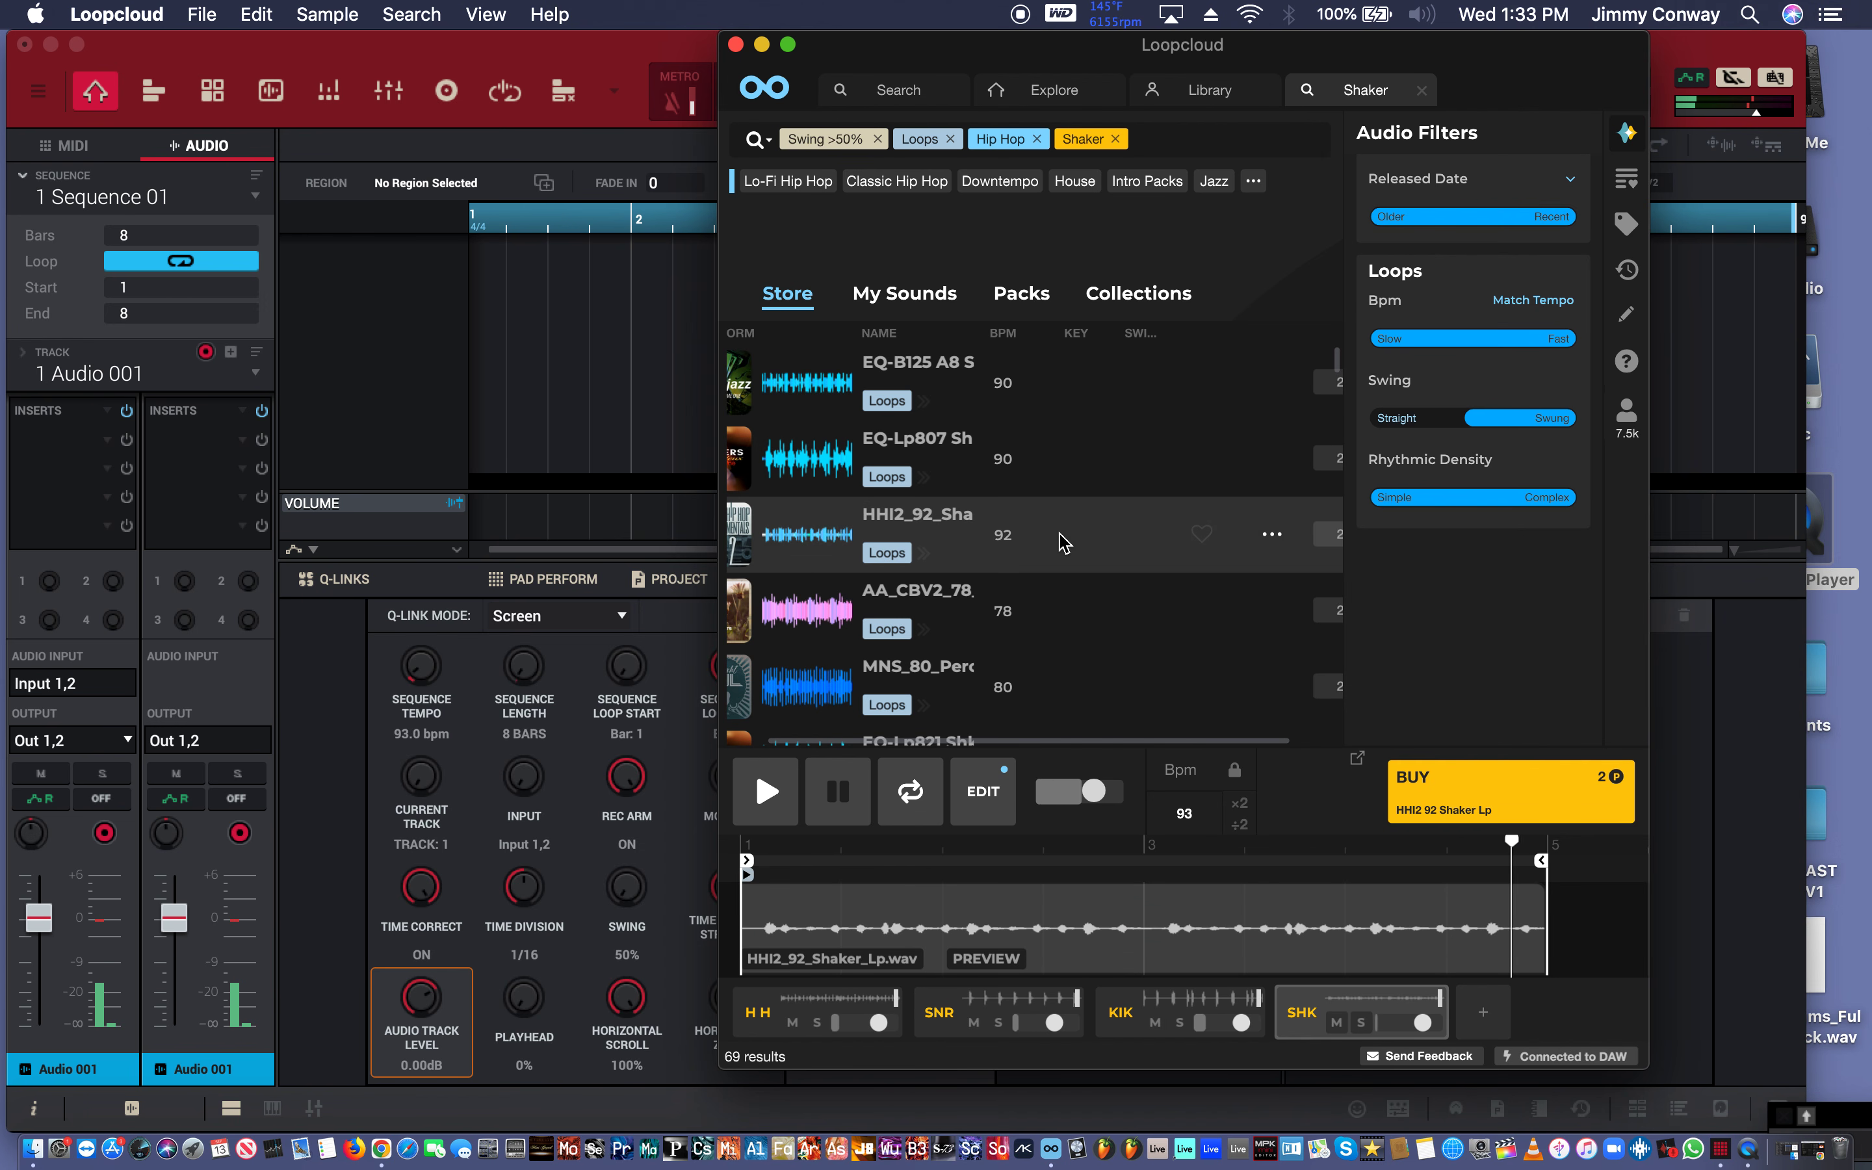
{"action": "key", "text": "Down"}
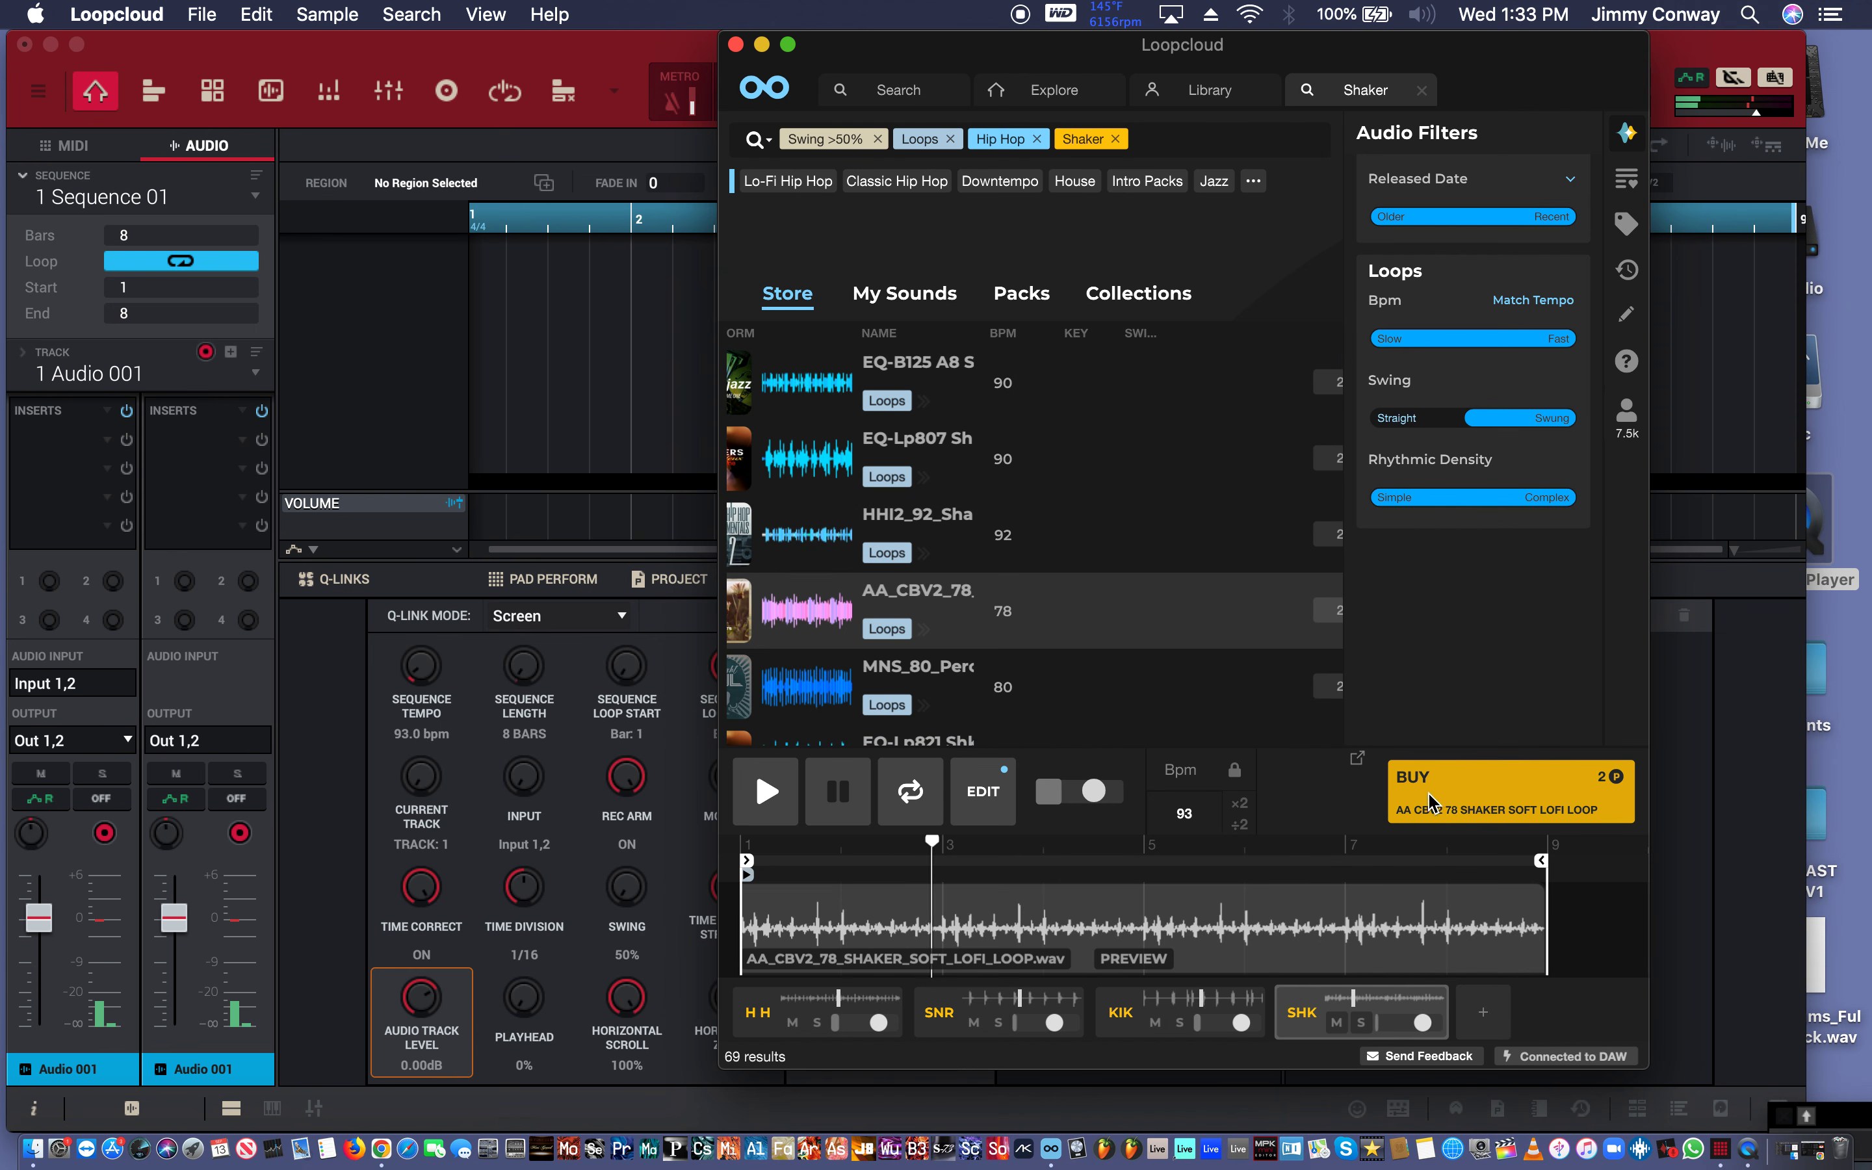
Start purchasing the soft lo-fi shaker loop, cancel the purchase, and add an empty fifth track.
{"action": "left_click", "coordinate": [1447, 805]}
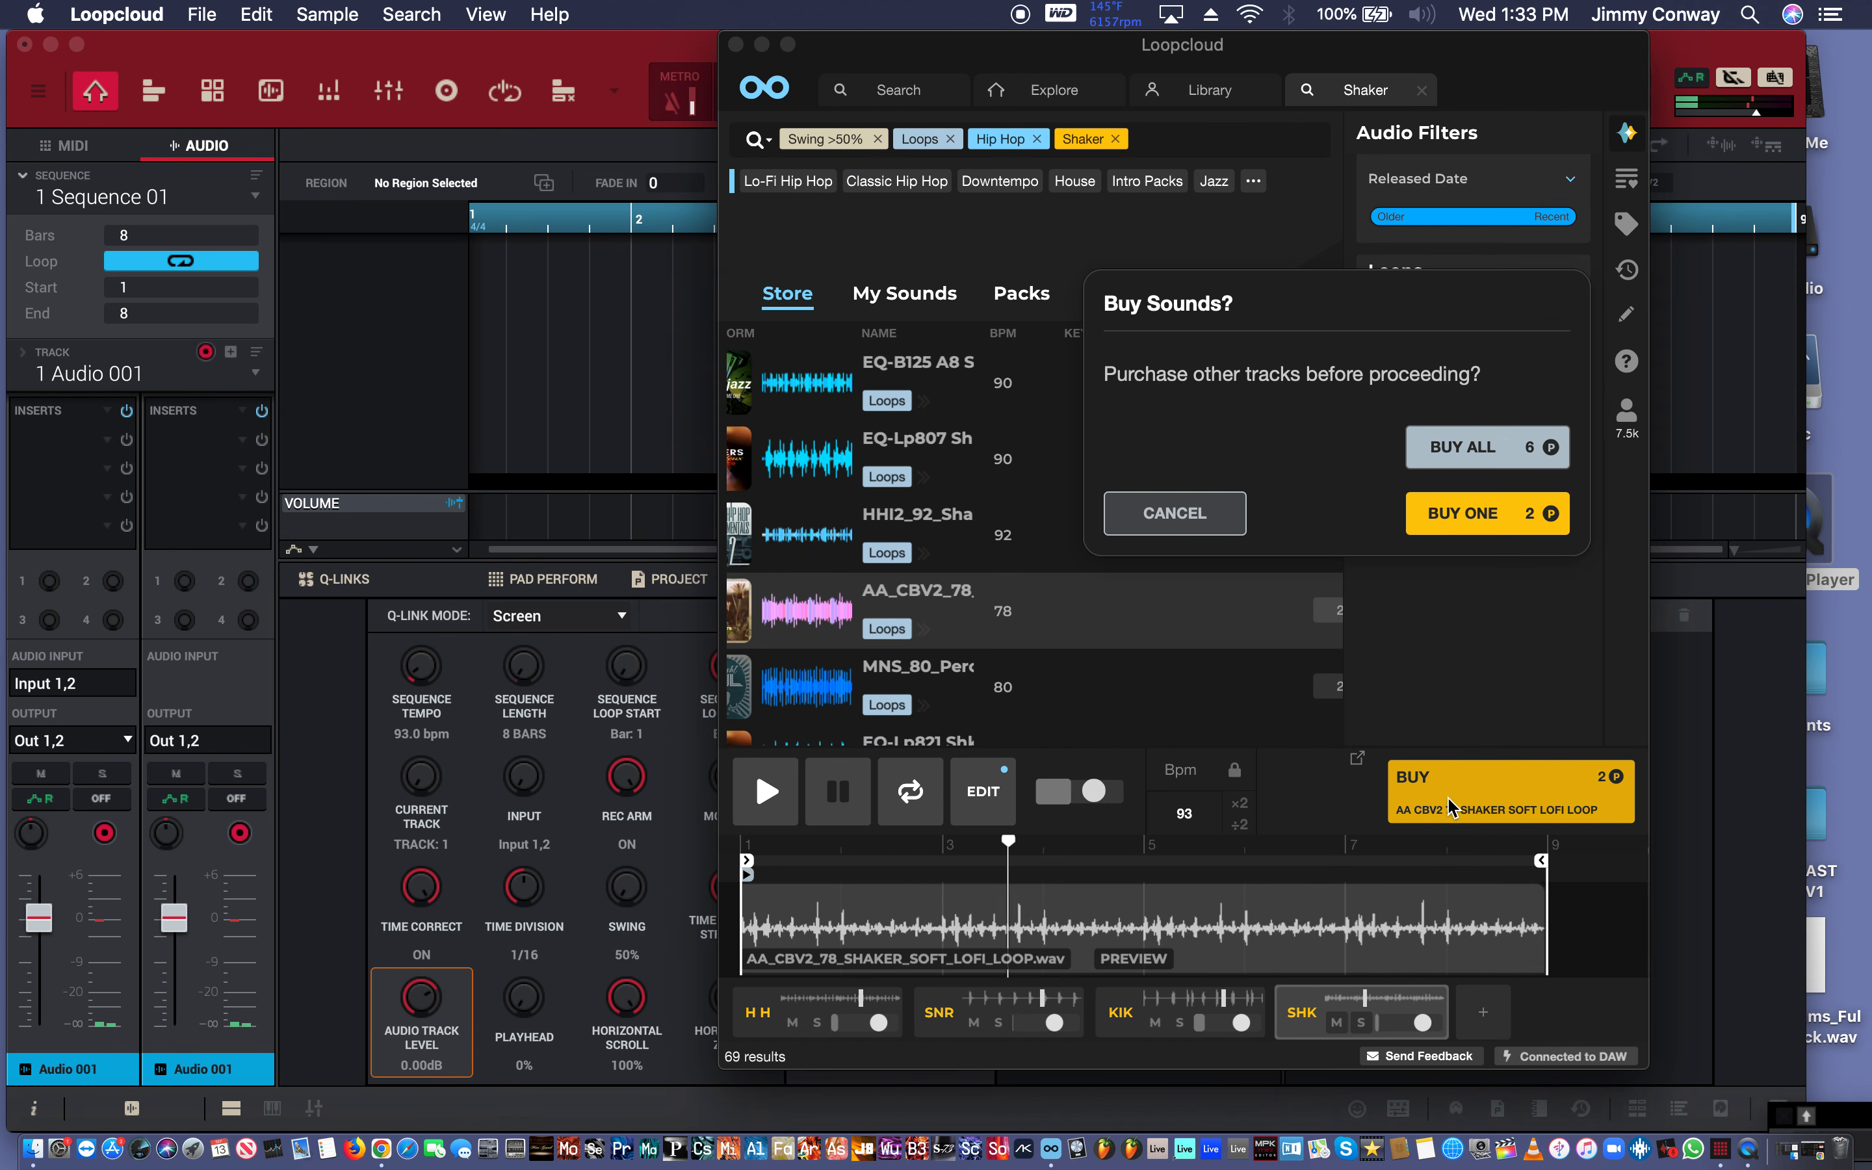
{"action": "left_click", "coordinate": [1200, 533]}
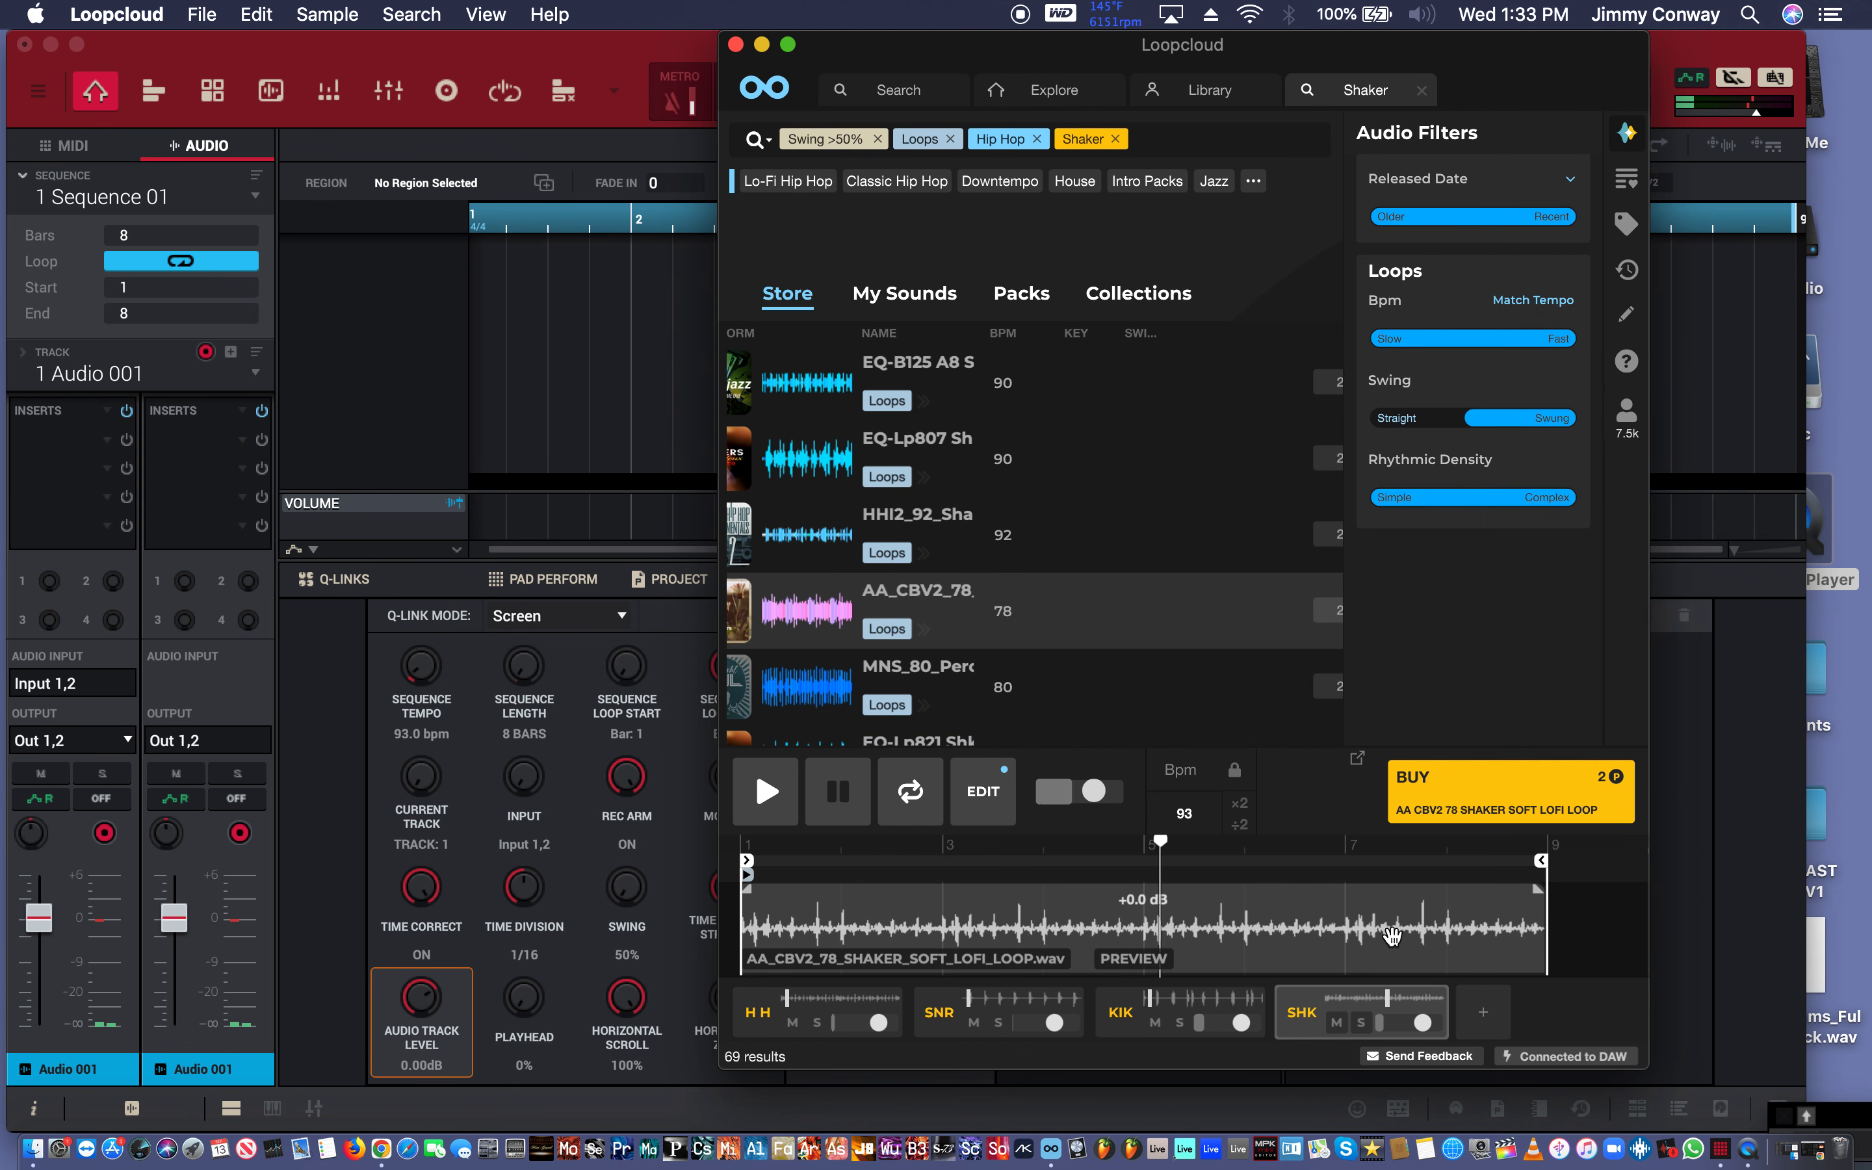
{"action": "left_click", "coordinate": [1483, 1011]}
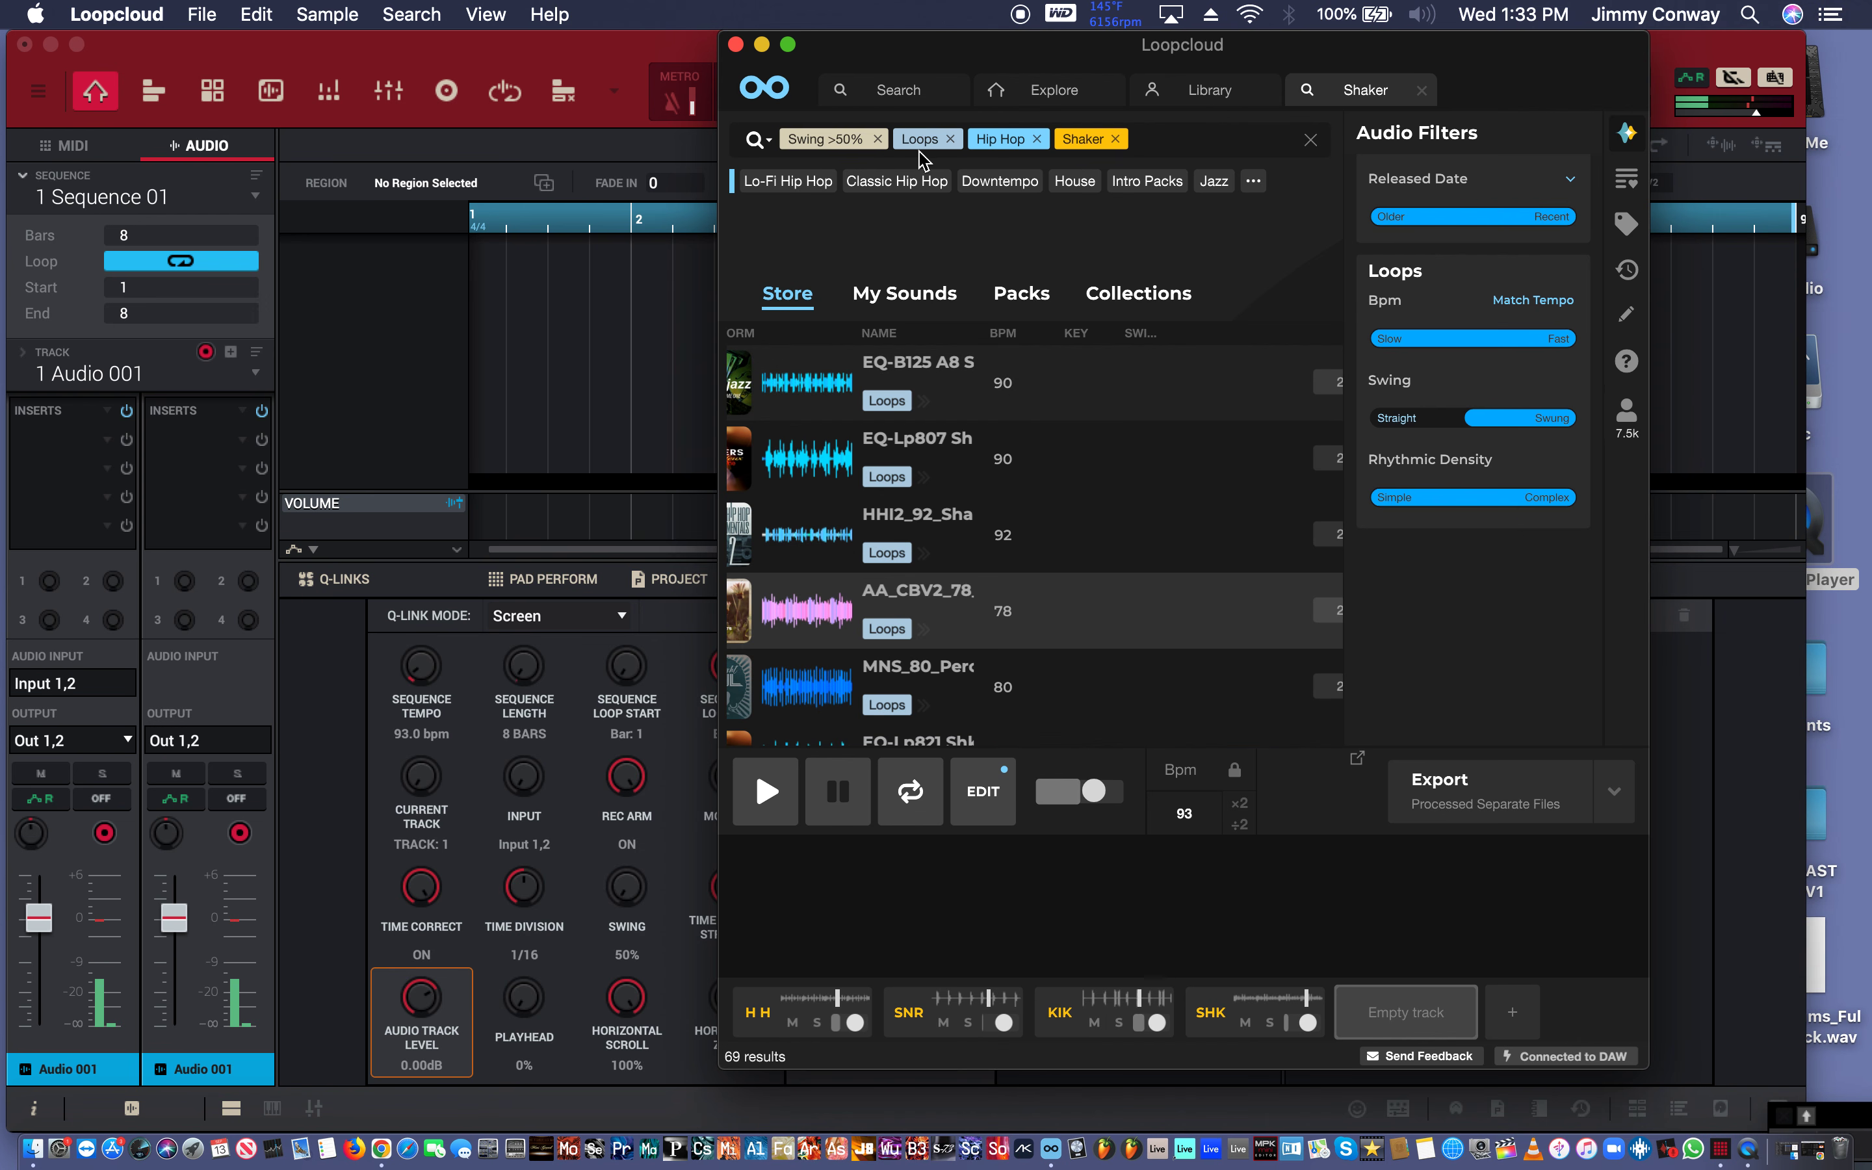
Clear all search filters, including the swing limit, and filter the store for Keyboard loops.
{"action": "left_click", "coordinate": [877, 139]}
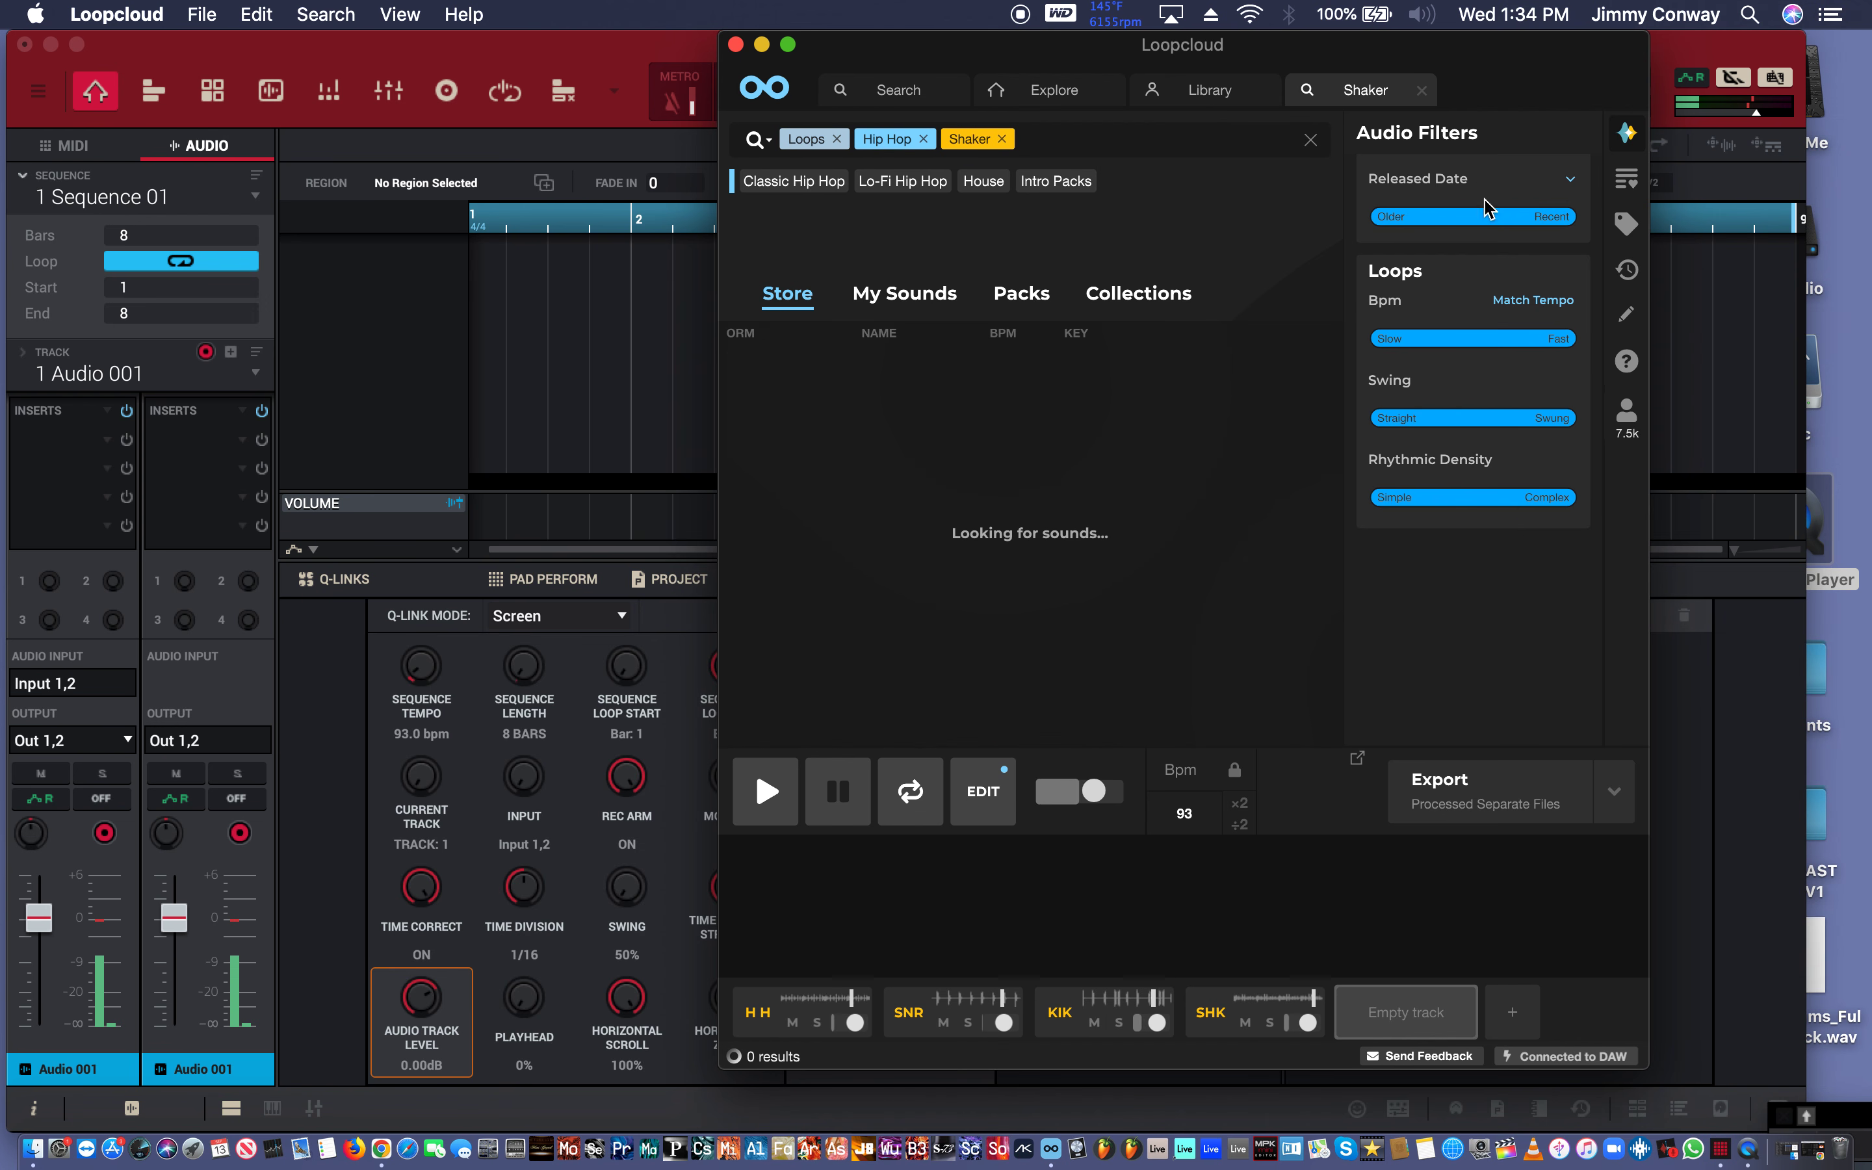
{"action": "left_click", "coordinate": [1308, 141]}
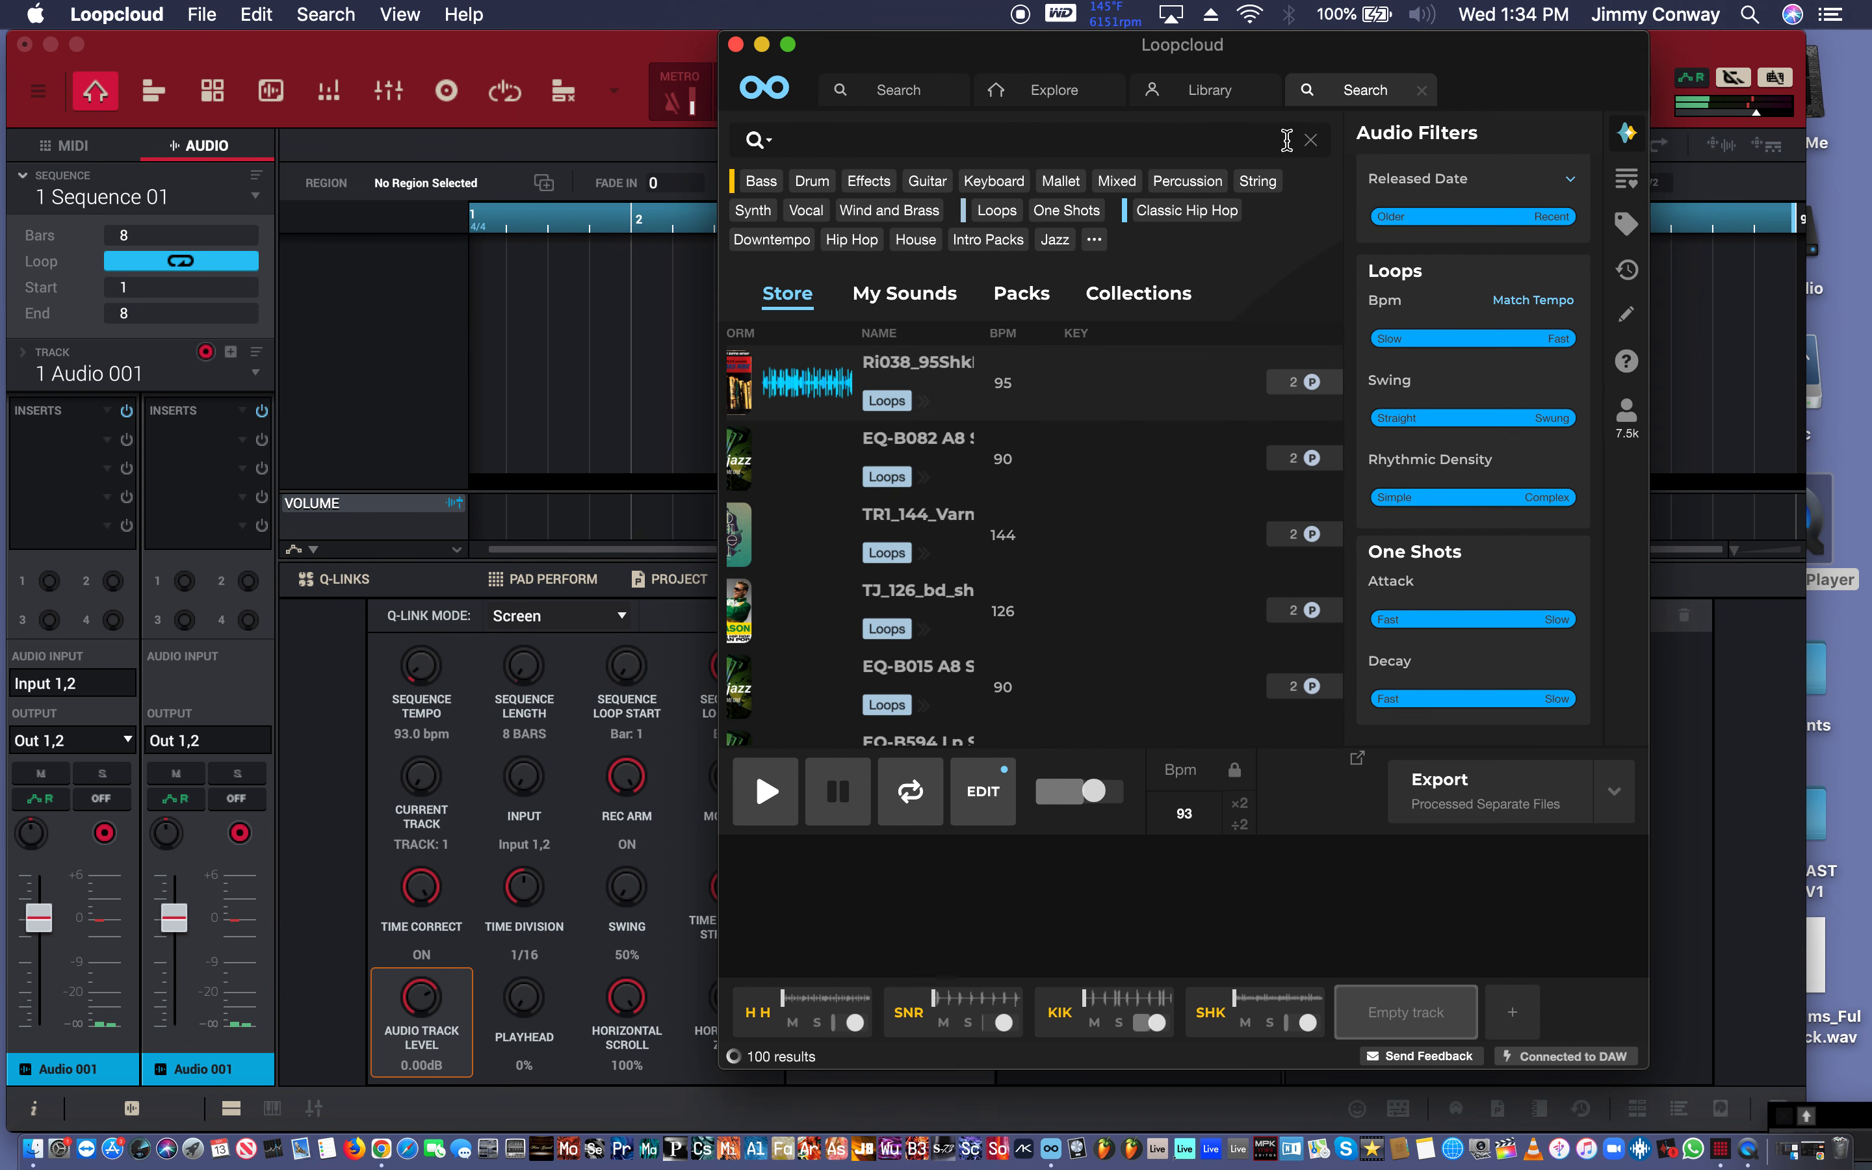
{"action": "left_click", "coordinate": [993, 181]}
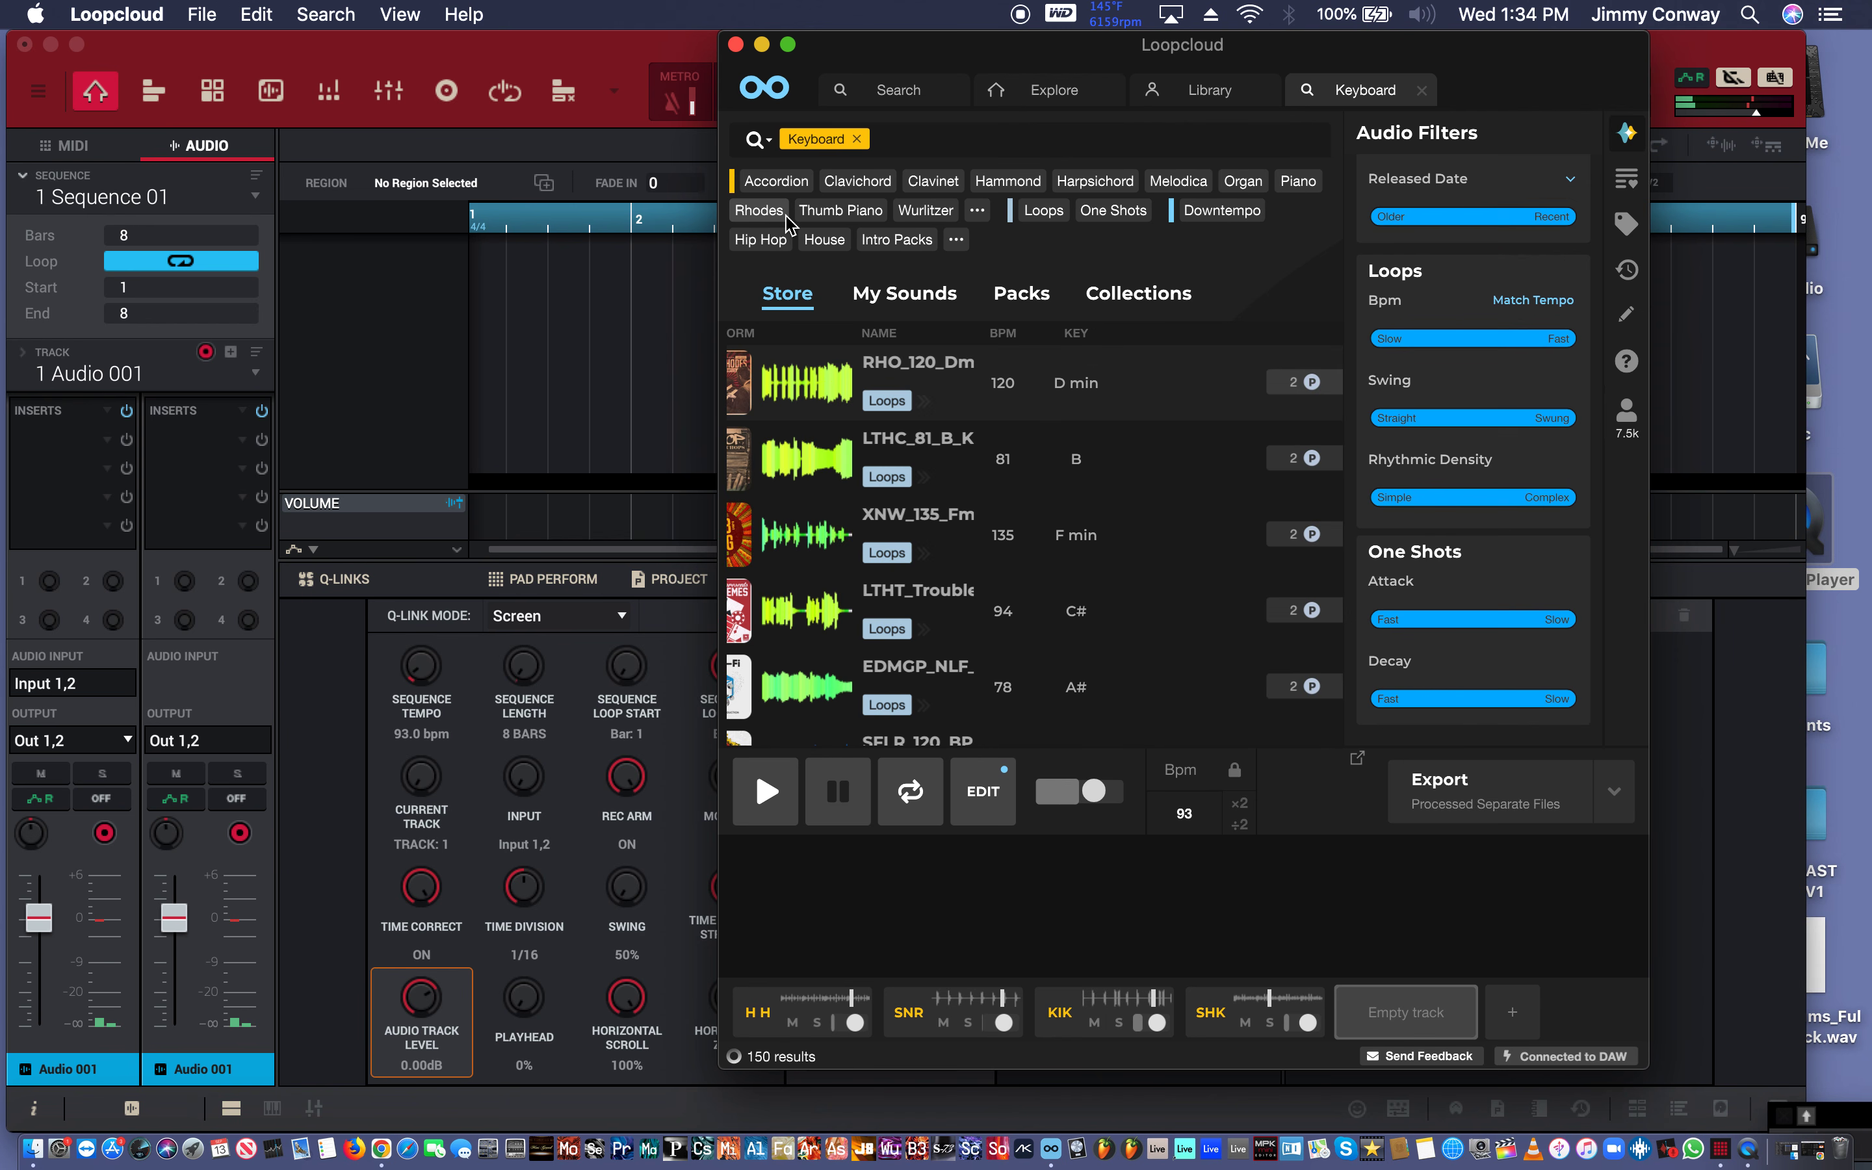
{"action": "left_click", "coordinate": [1044, 211]}
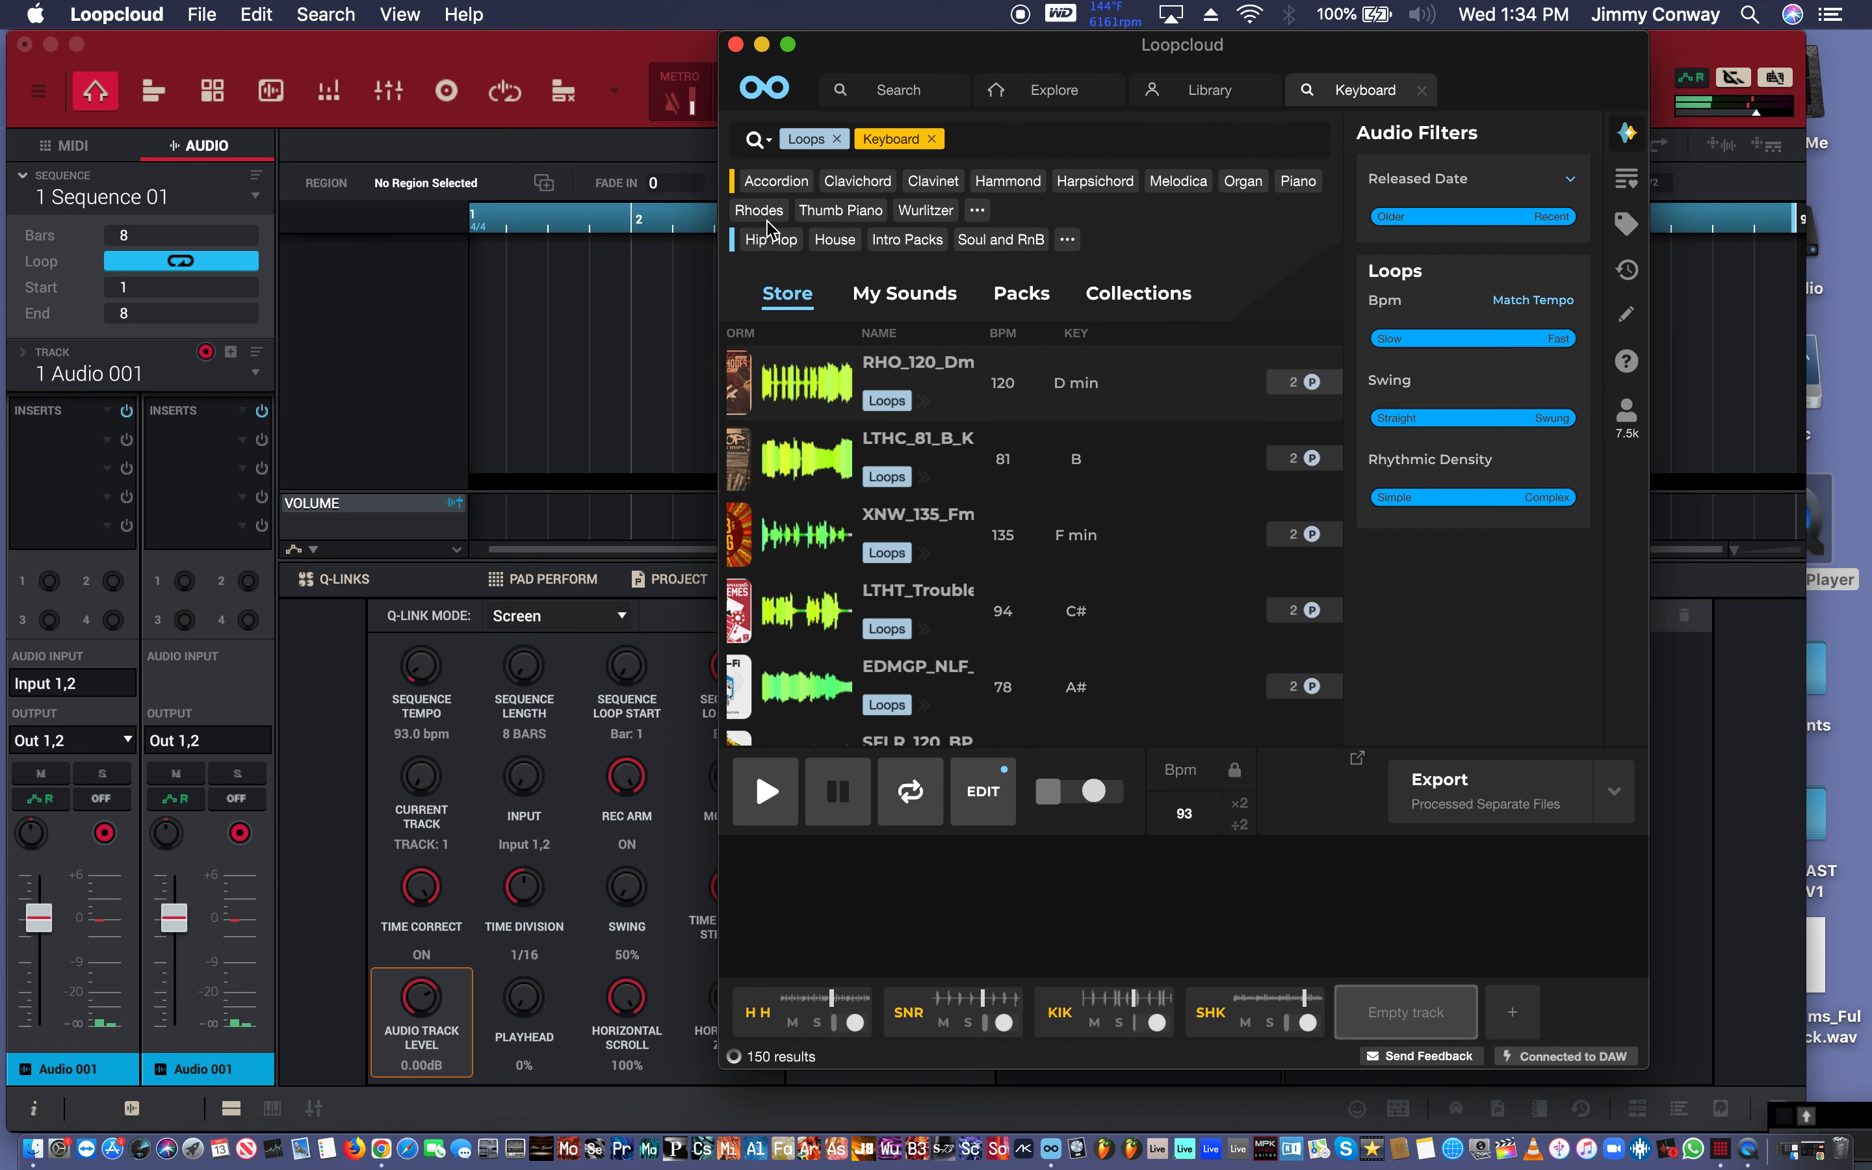
Try the Downtempo genre on the keyboard loops, remove it, and filter them by Jazz instead.
{"action": "left_click", "coordinate": [771, 240]}
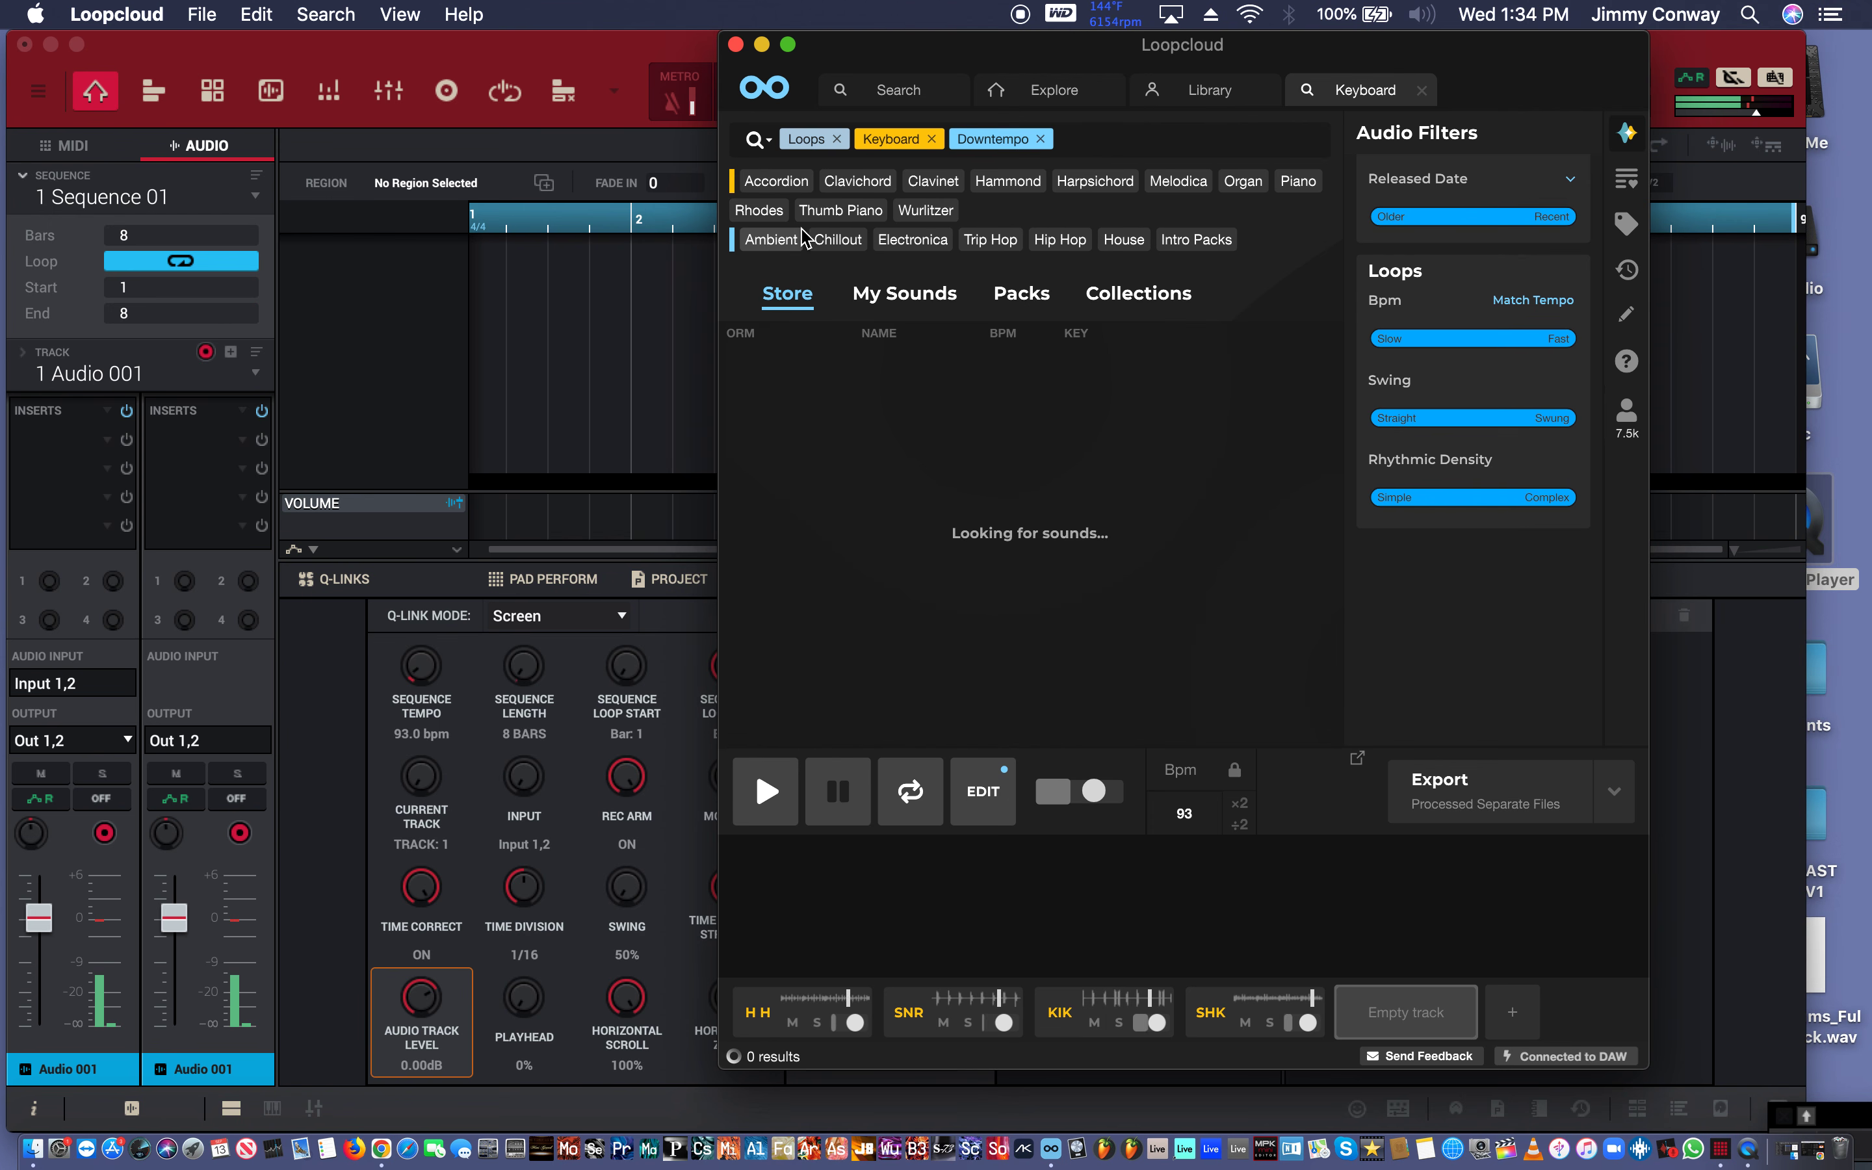
{"action": "left_click", "coordinate": [1038, 138]}
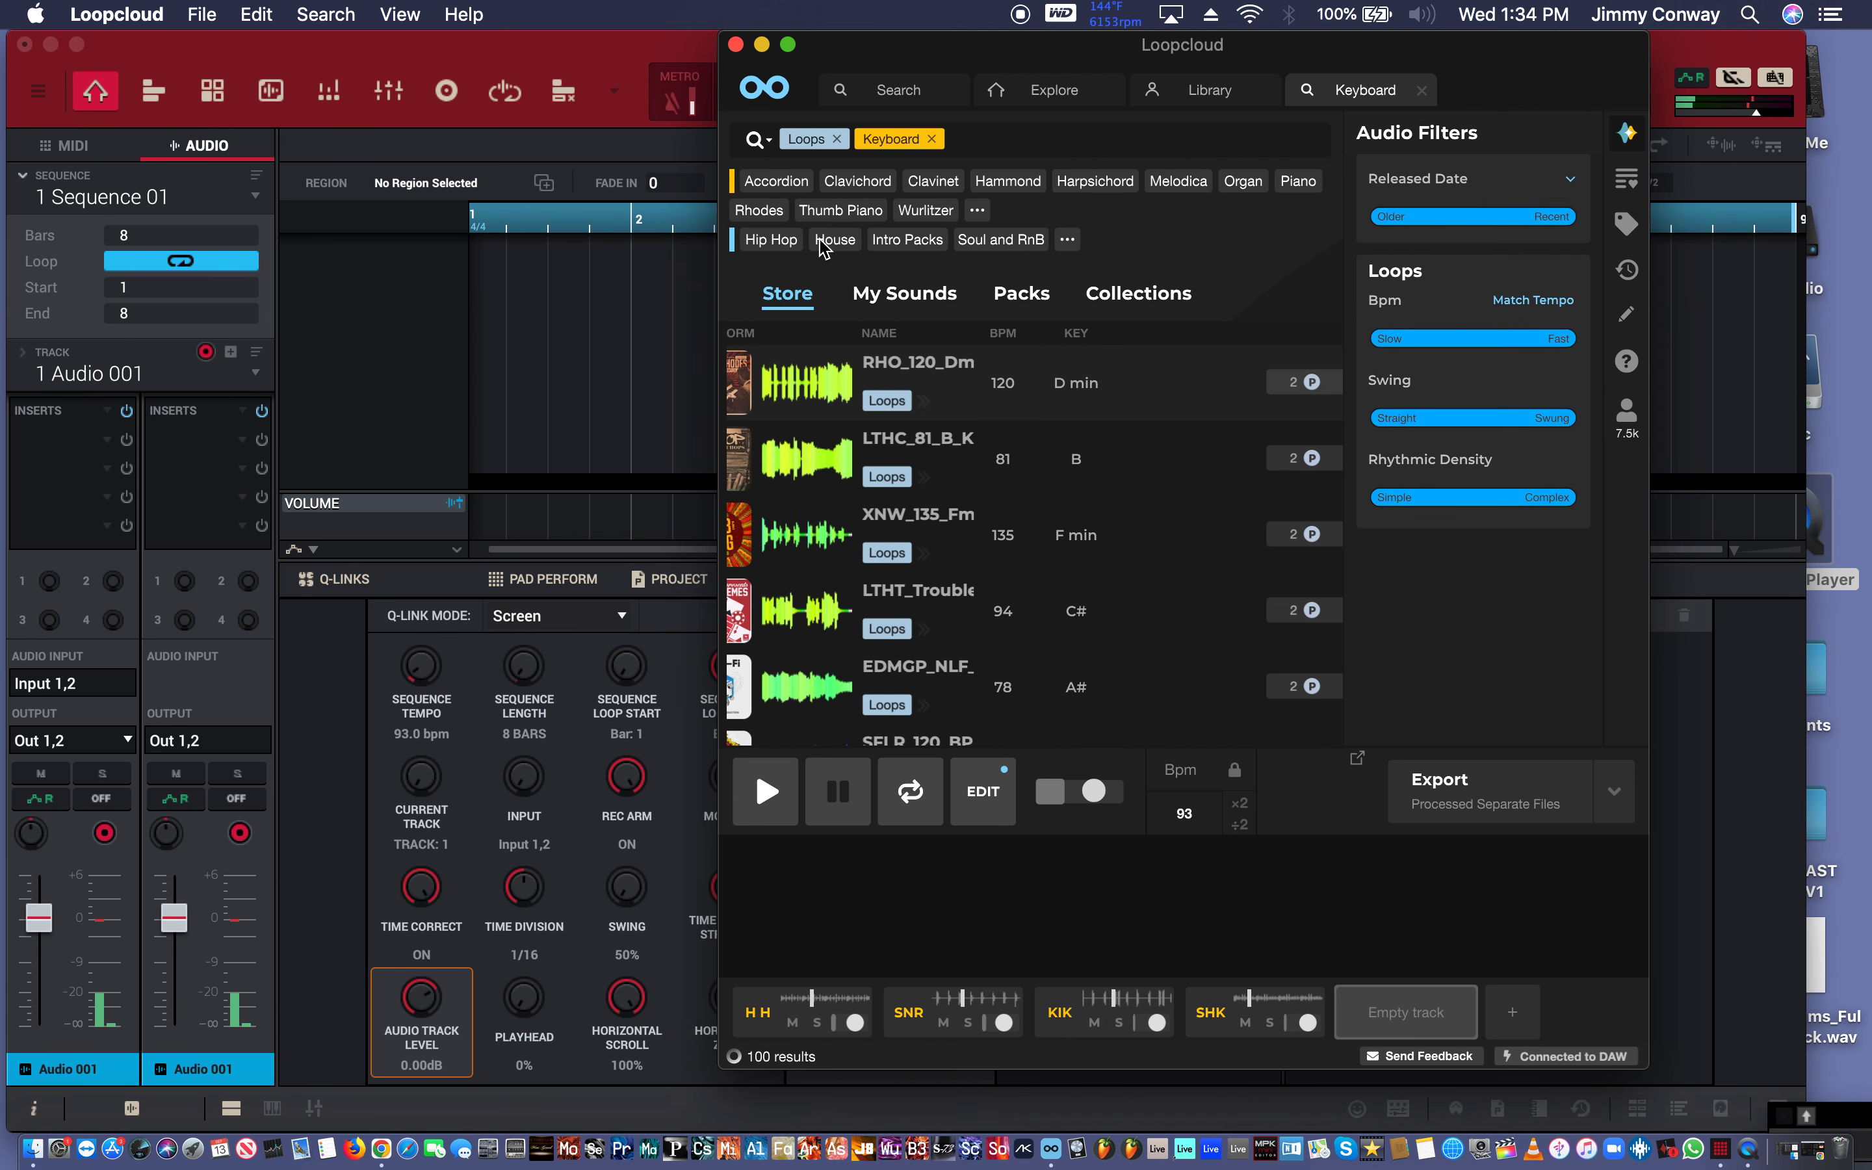
{"action": "left_click", "coordinate": [1067, 240]}
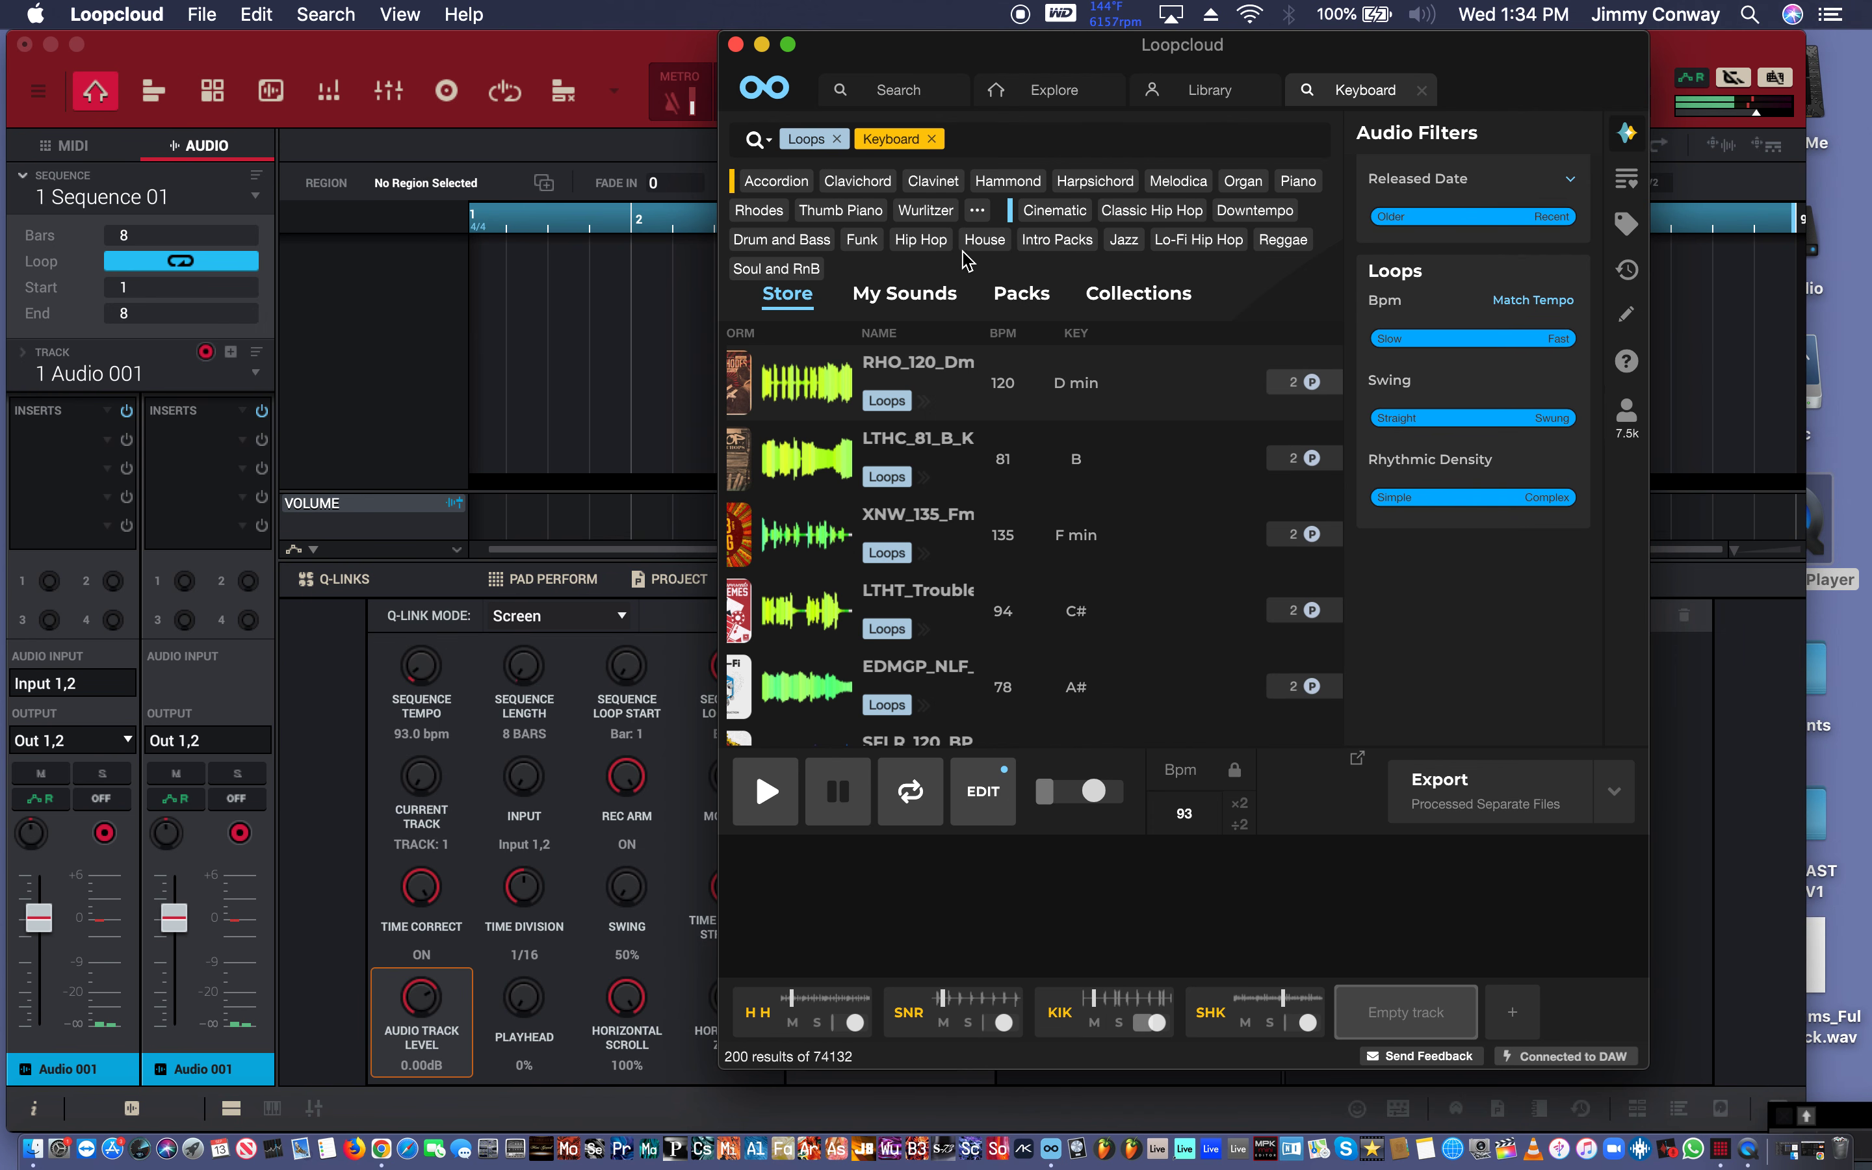
{"action": "left_click", "coordinate": [1123, 240]}
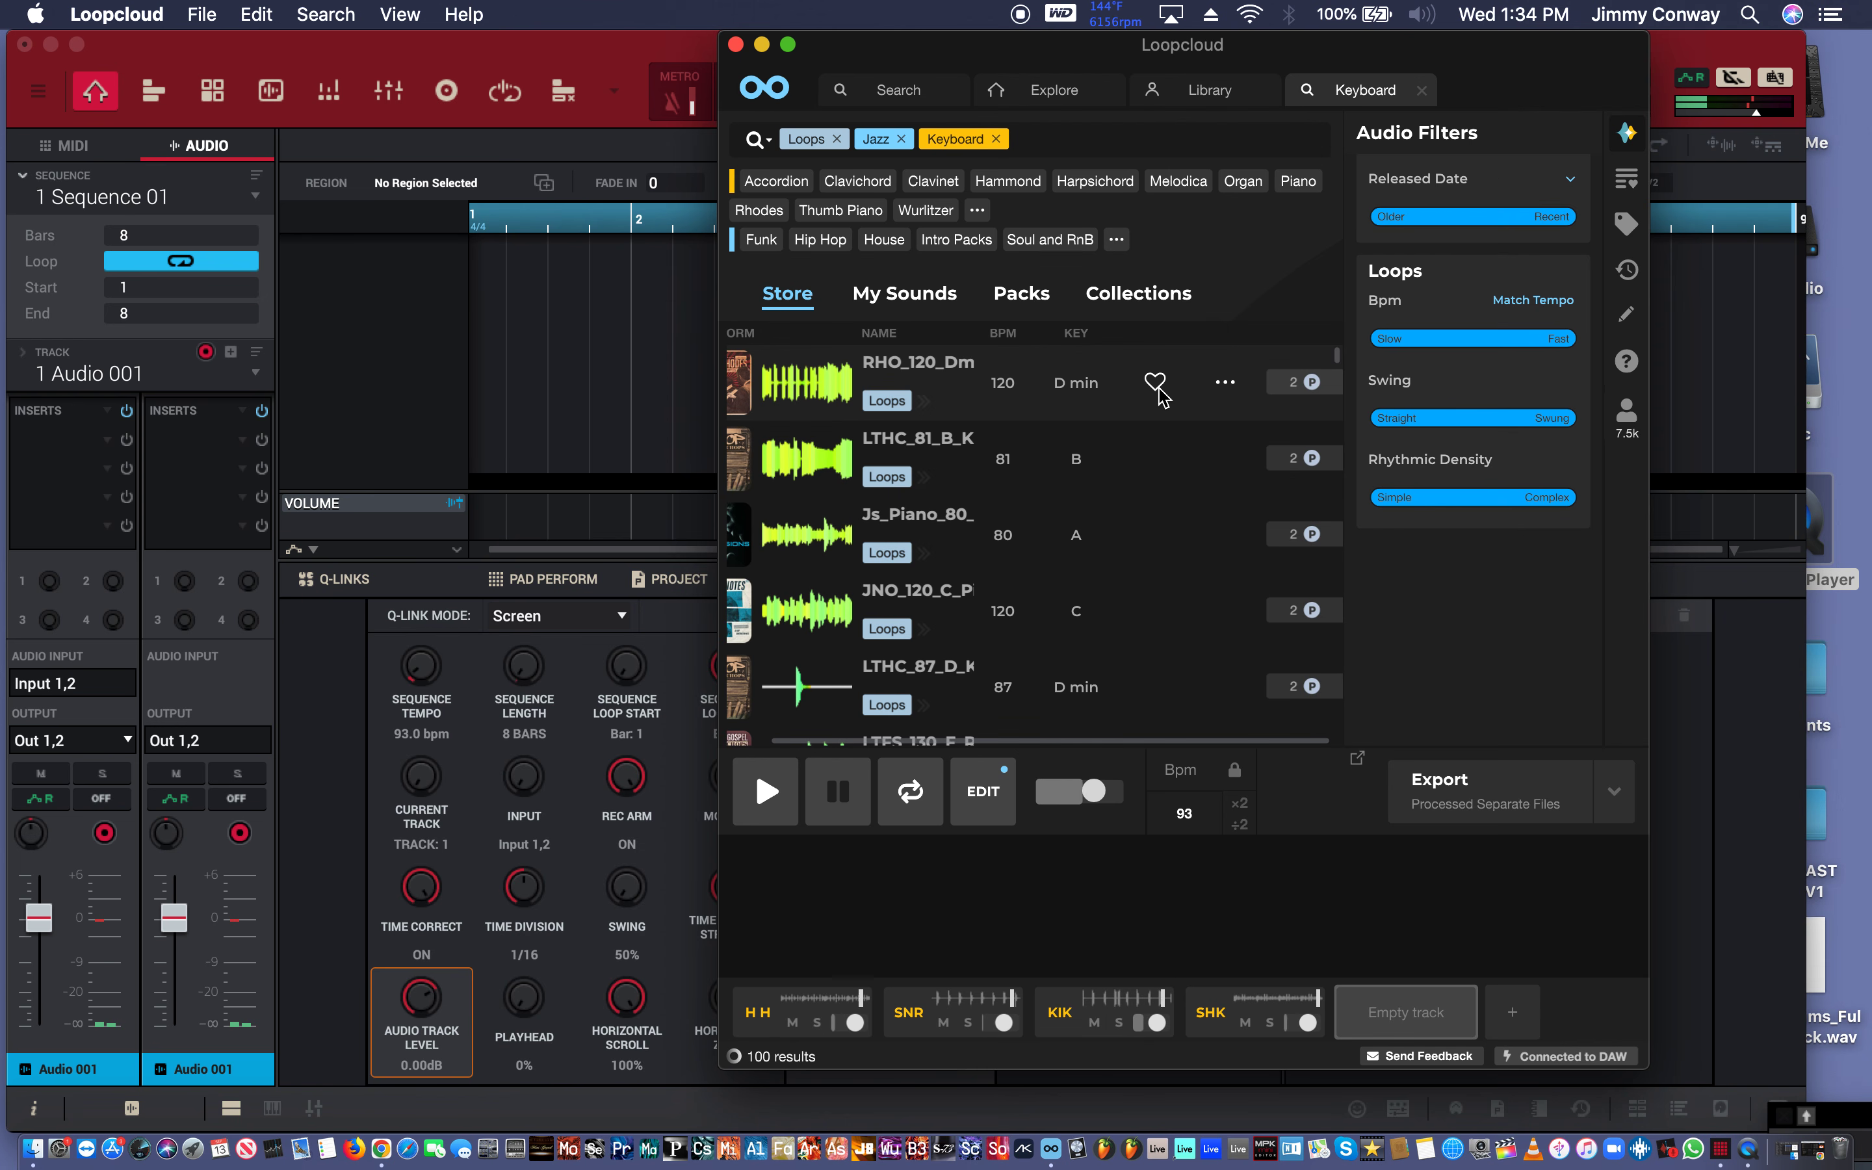
Preview RHO_120_Dm_Chord_Loop_009.wav on the fifth track and add LTHC_81_B_KEYS_RHODES_SWEETMOVER.wav to Favourites.
{"action": "left_click", "coordinate": [1163, 409]}
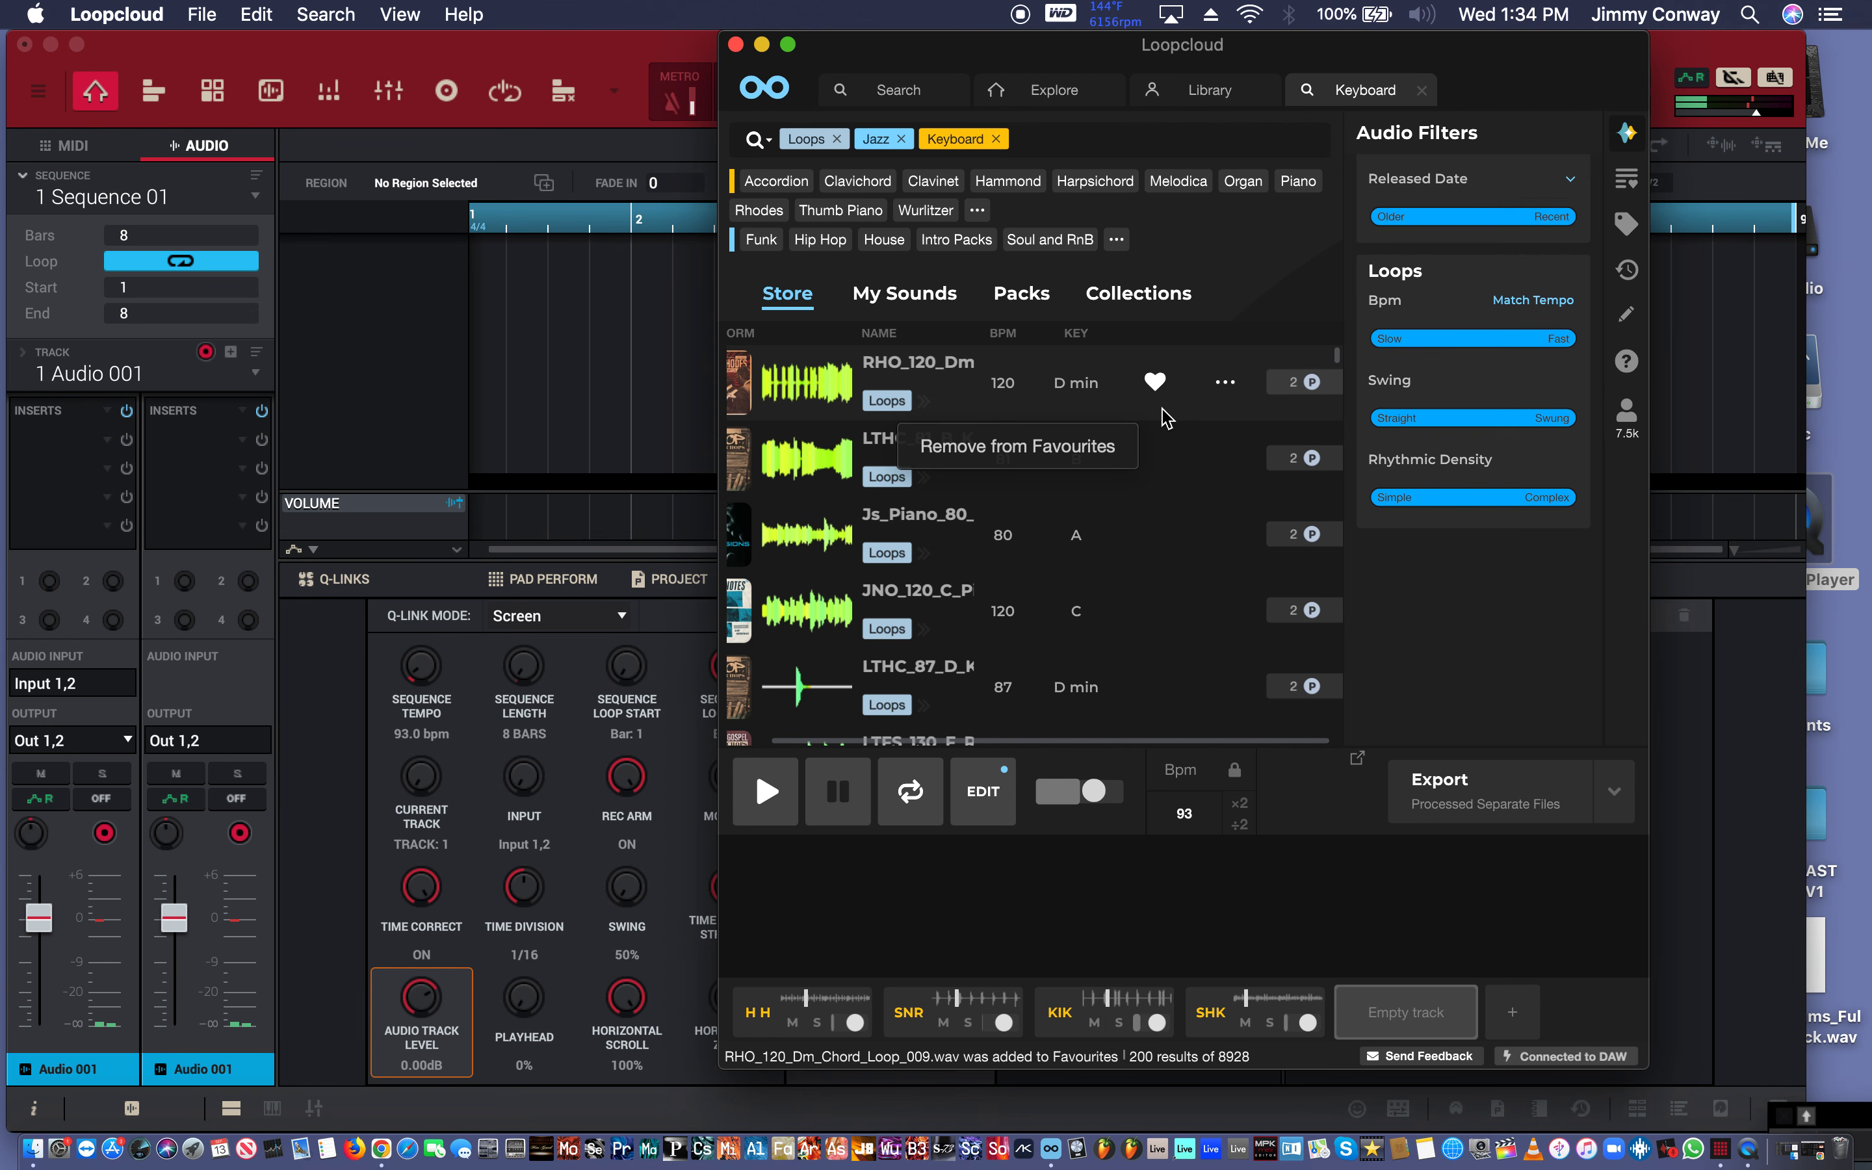
{"action": "left_click", "coordinate": [1155, 387]}
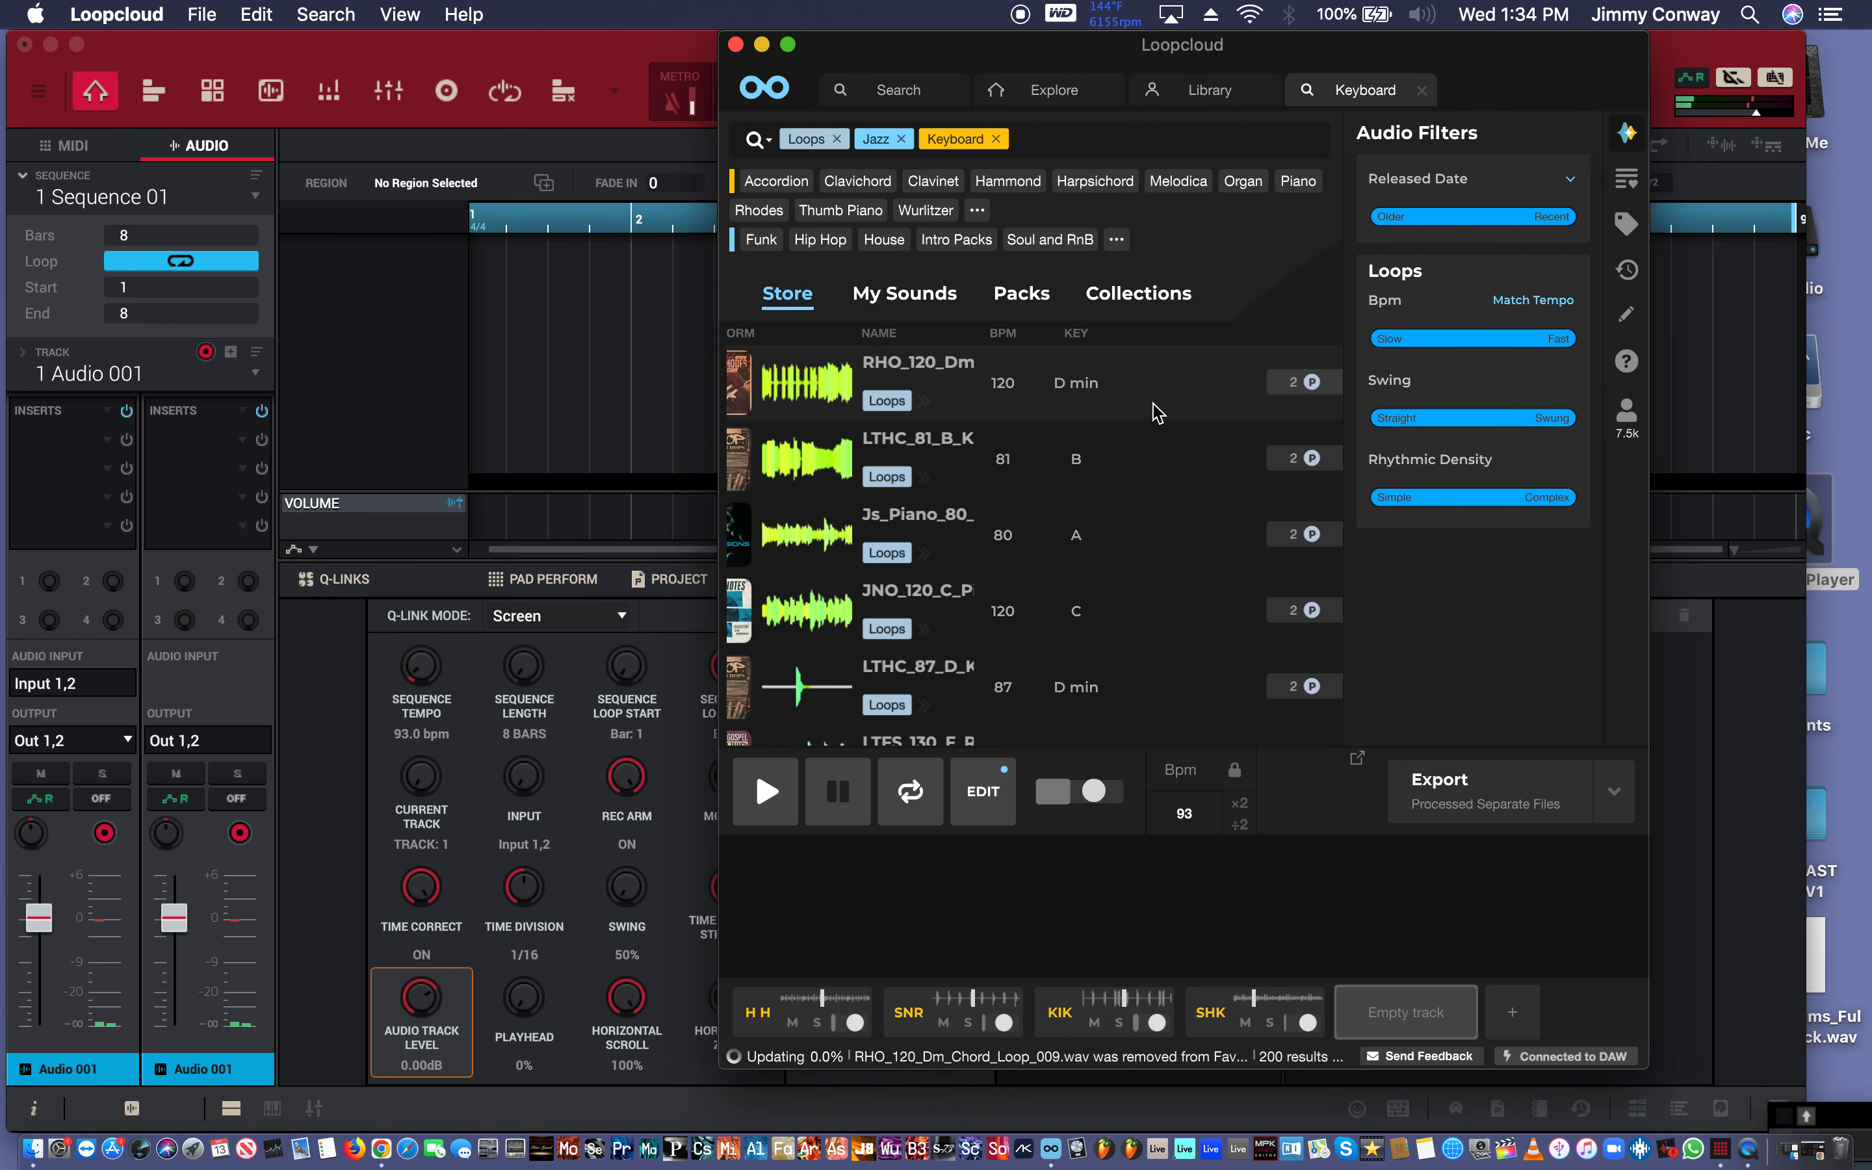
{"action": "left_click", "coordinate": [1165, 404]}
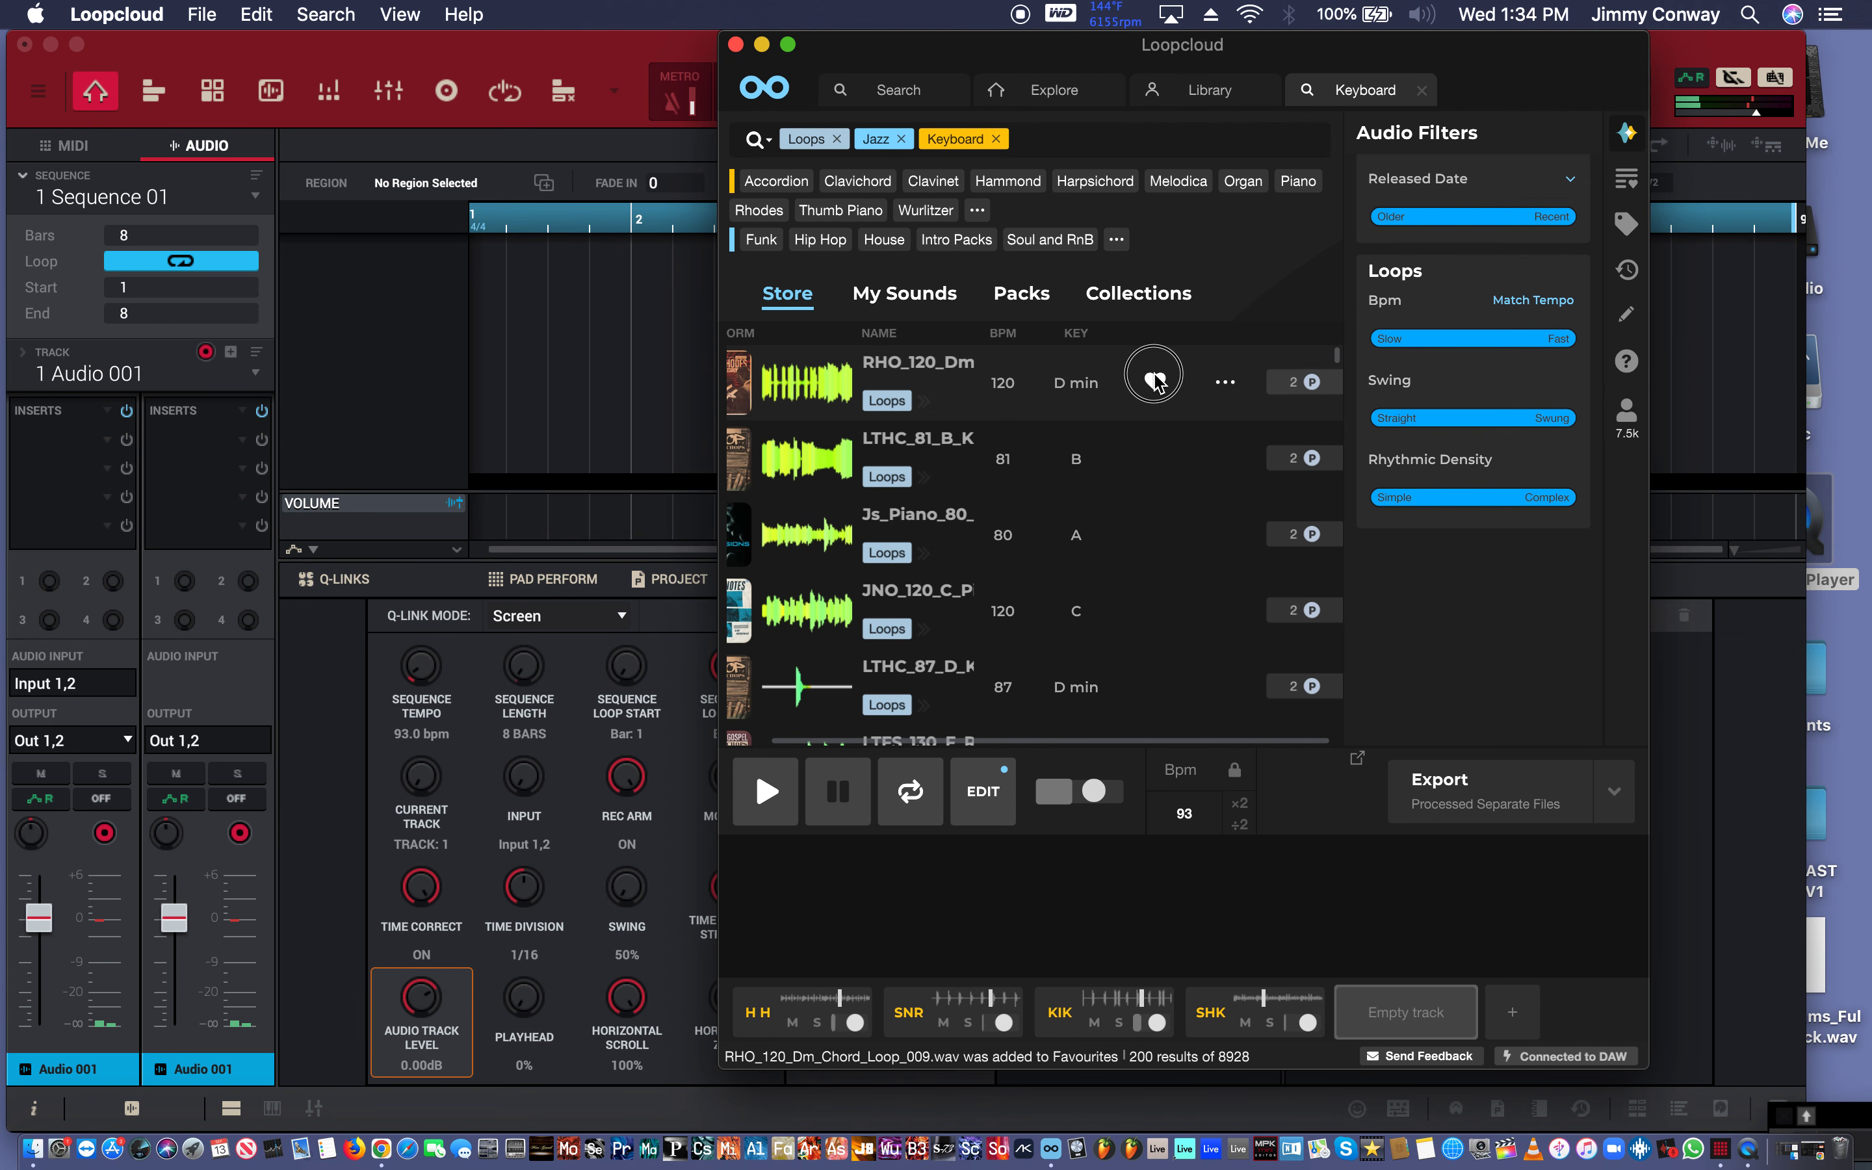
{"action": "left_click", "coordinate": [1155, 381]}
{"action": "left_click", "coordinate": [1160, 462]}
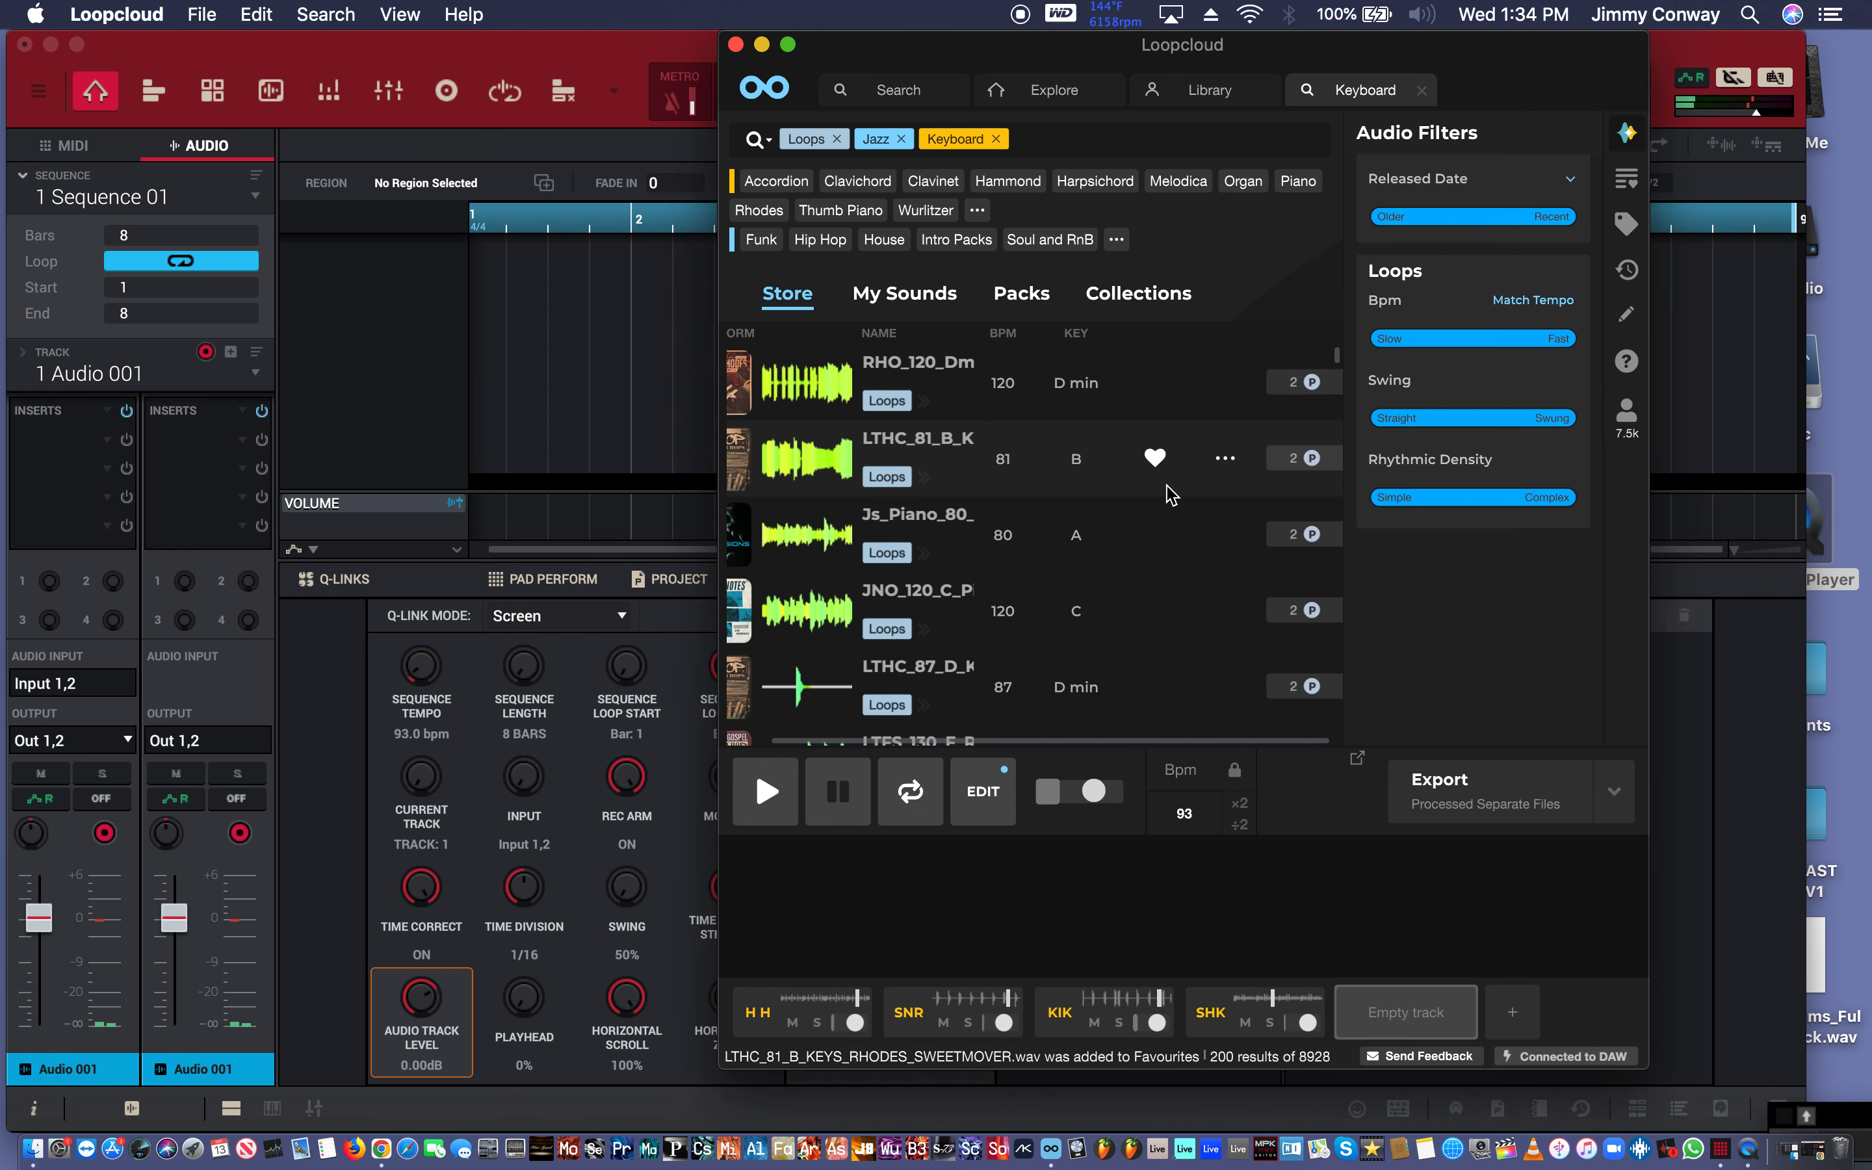
{"action": "left_click", "coordinate": [1168, 488]}
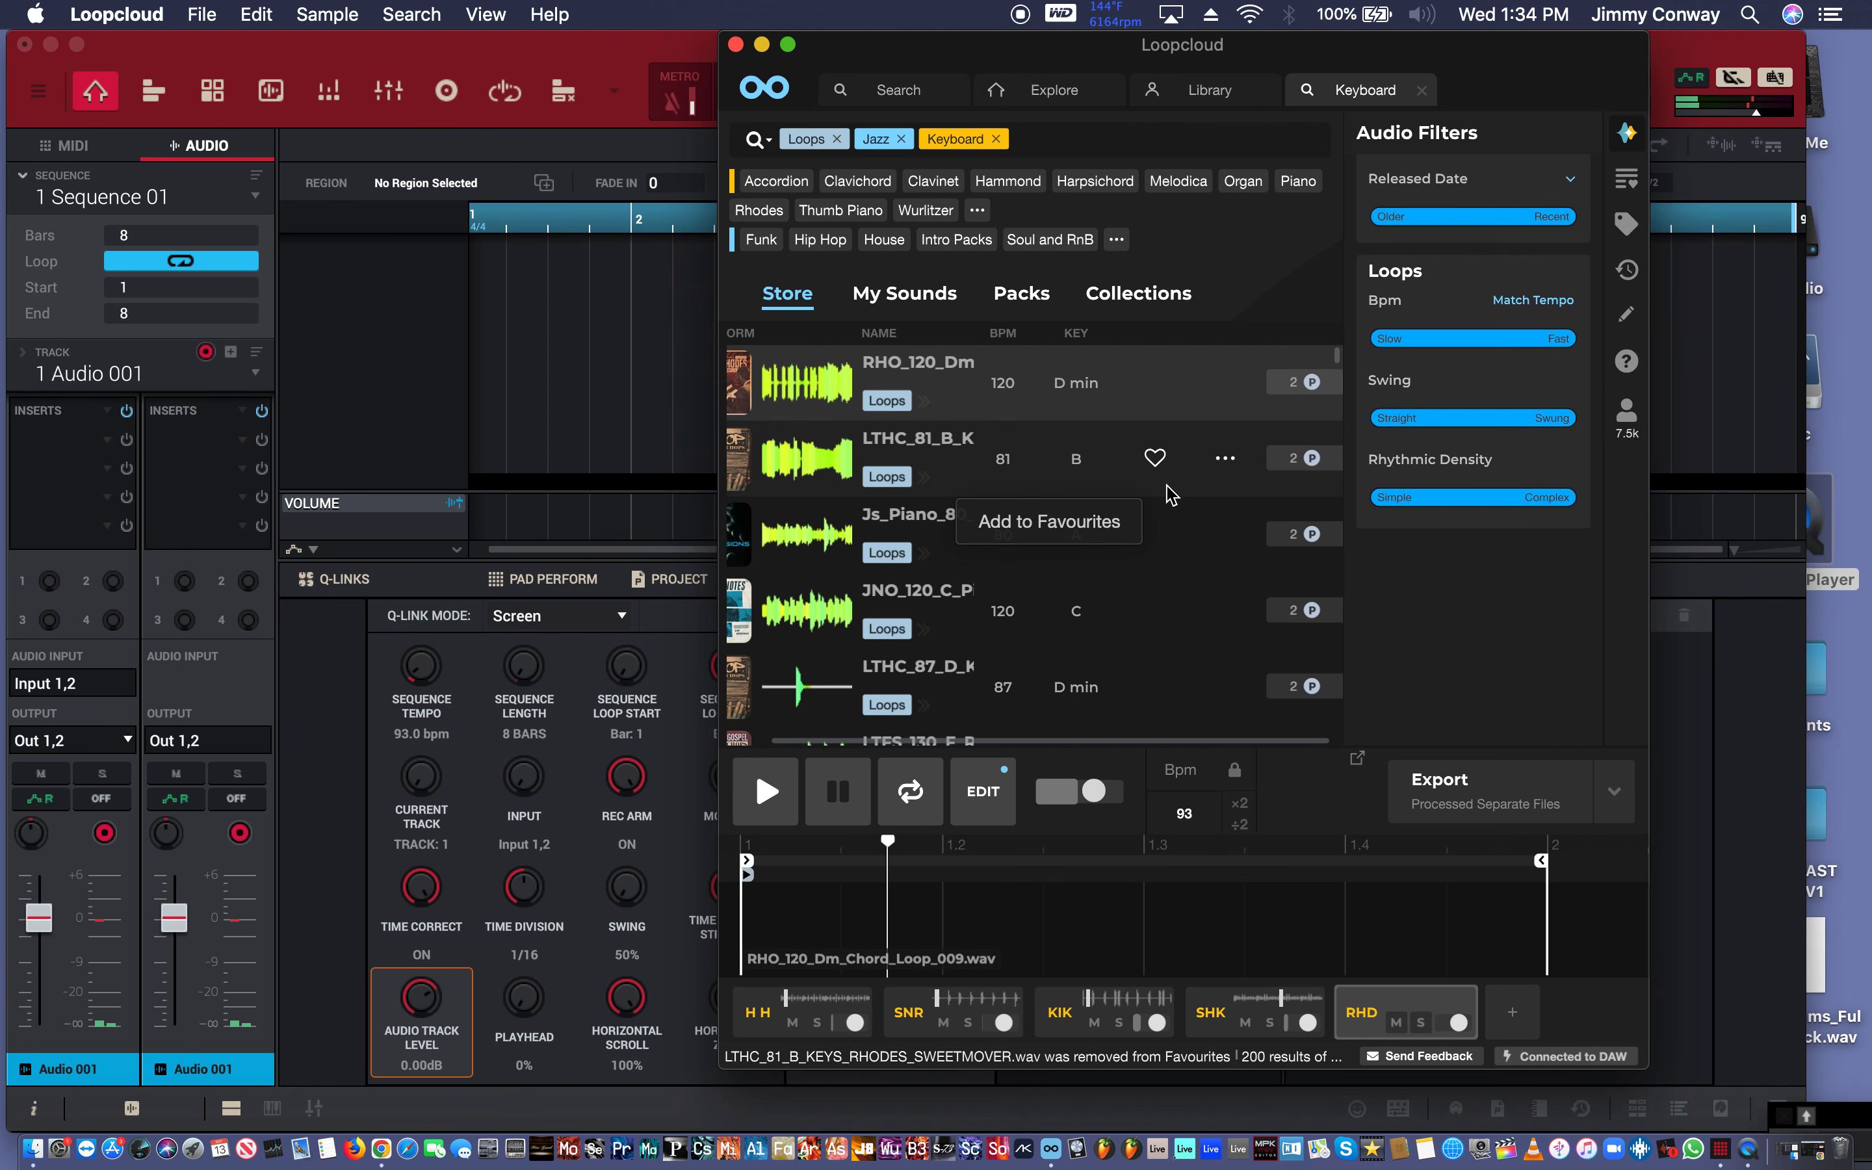
{"action": "left_click", "coordinate": [1168, 491]}
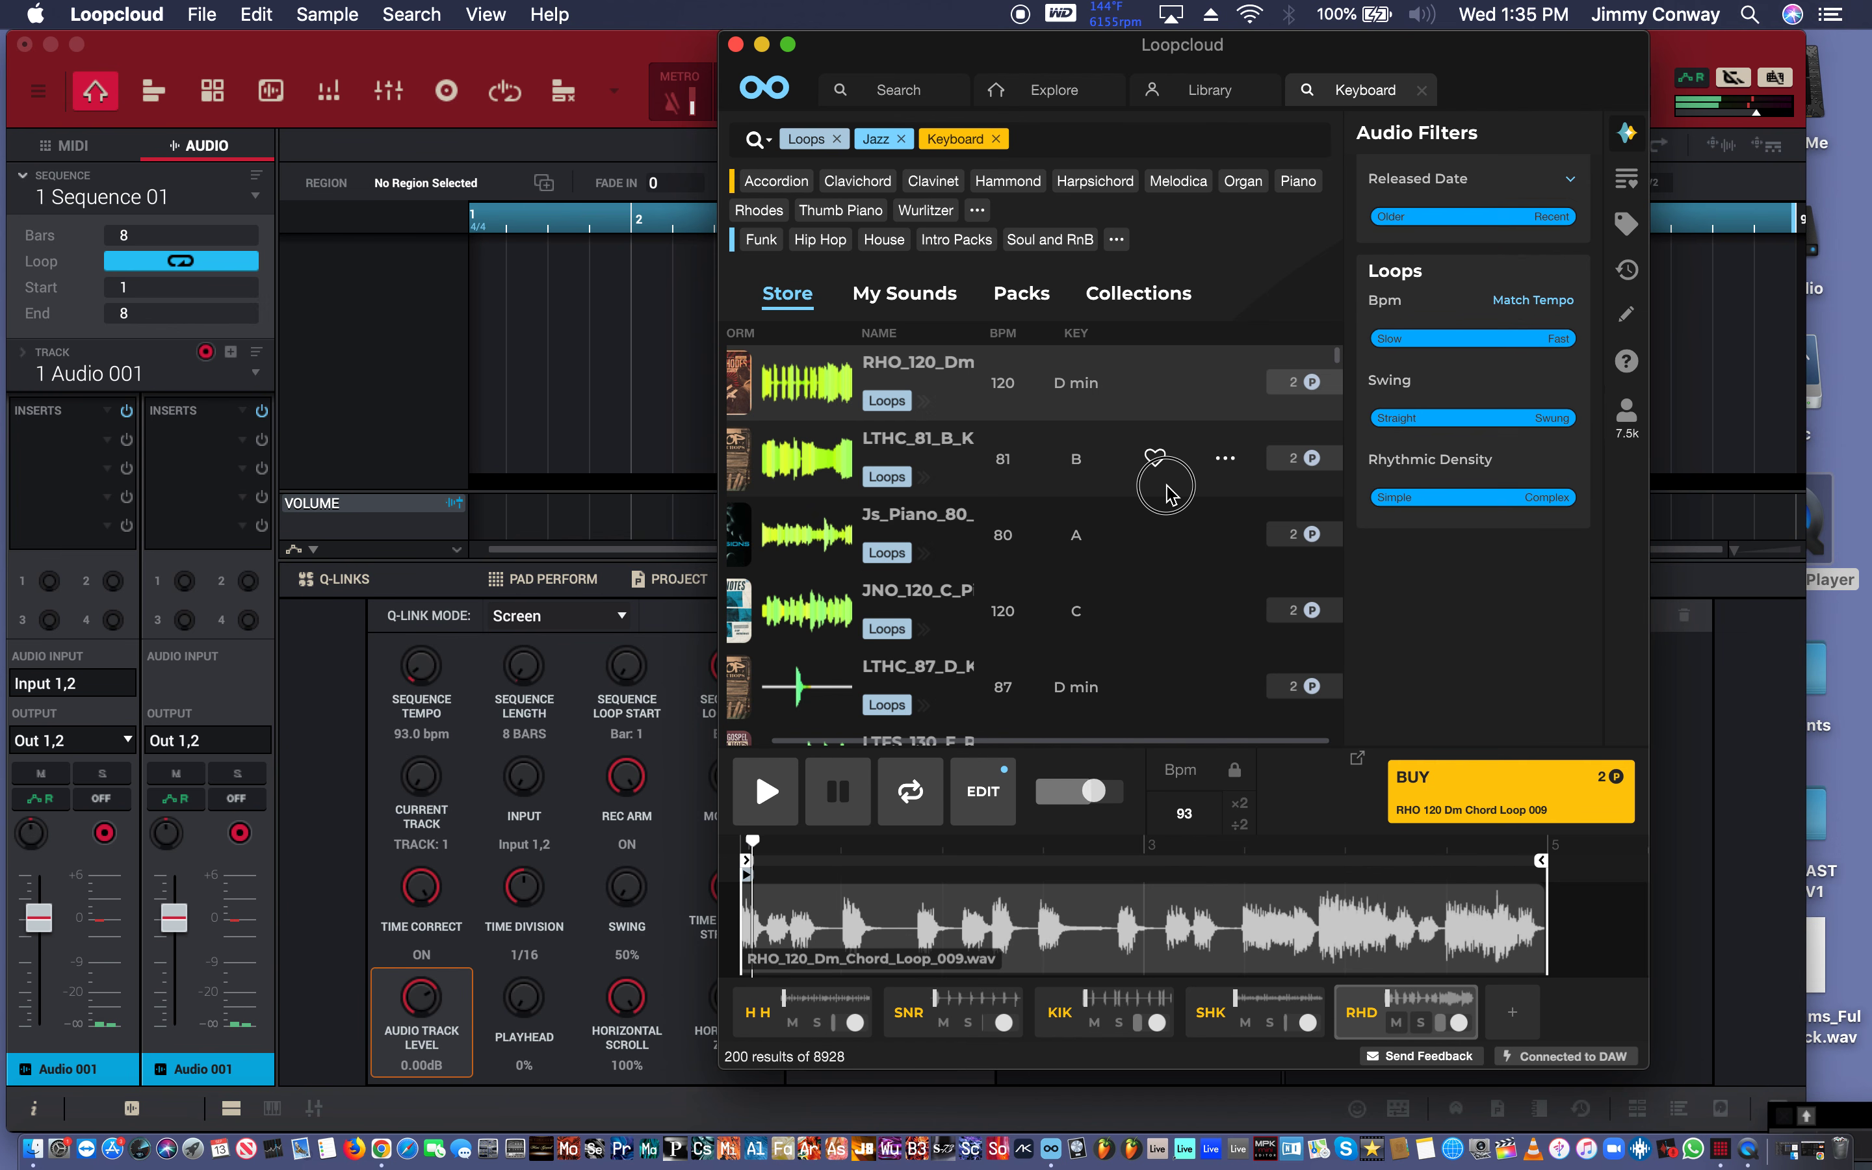
{"action": "left_click", "coordinate": [1165, 486]}
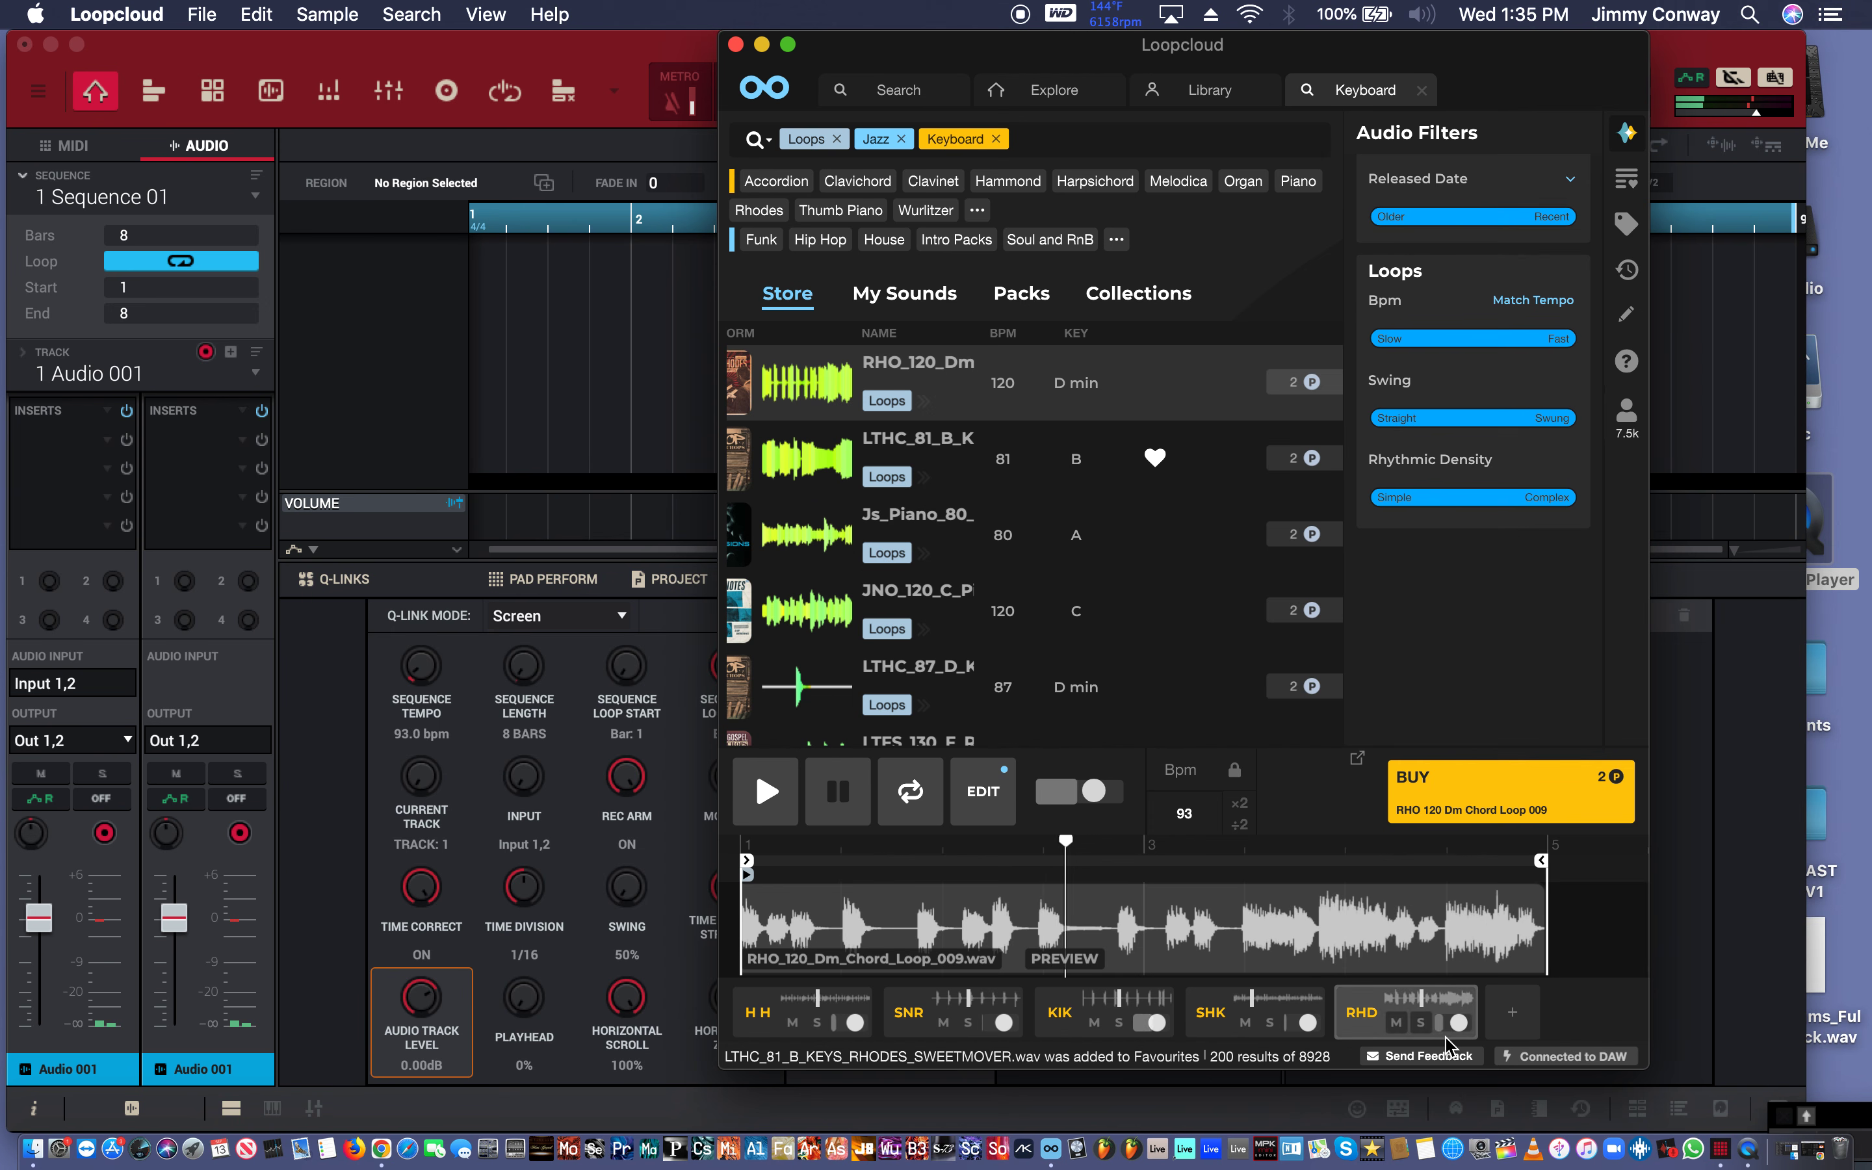
Lower the Rhodes track's volume slightly and preview LTHC_81_B_KEYS_RHODES_SWEETMOVER.wav on it.
{"action": "left_click_drag", "start_coordinate": [1452, 1024], "coordinate": [1441, 1088]}
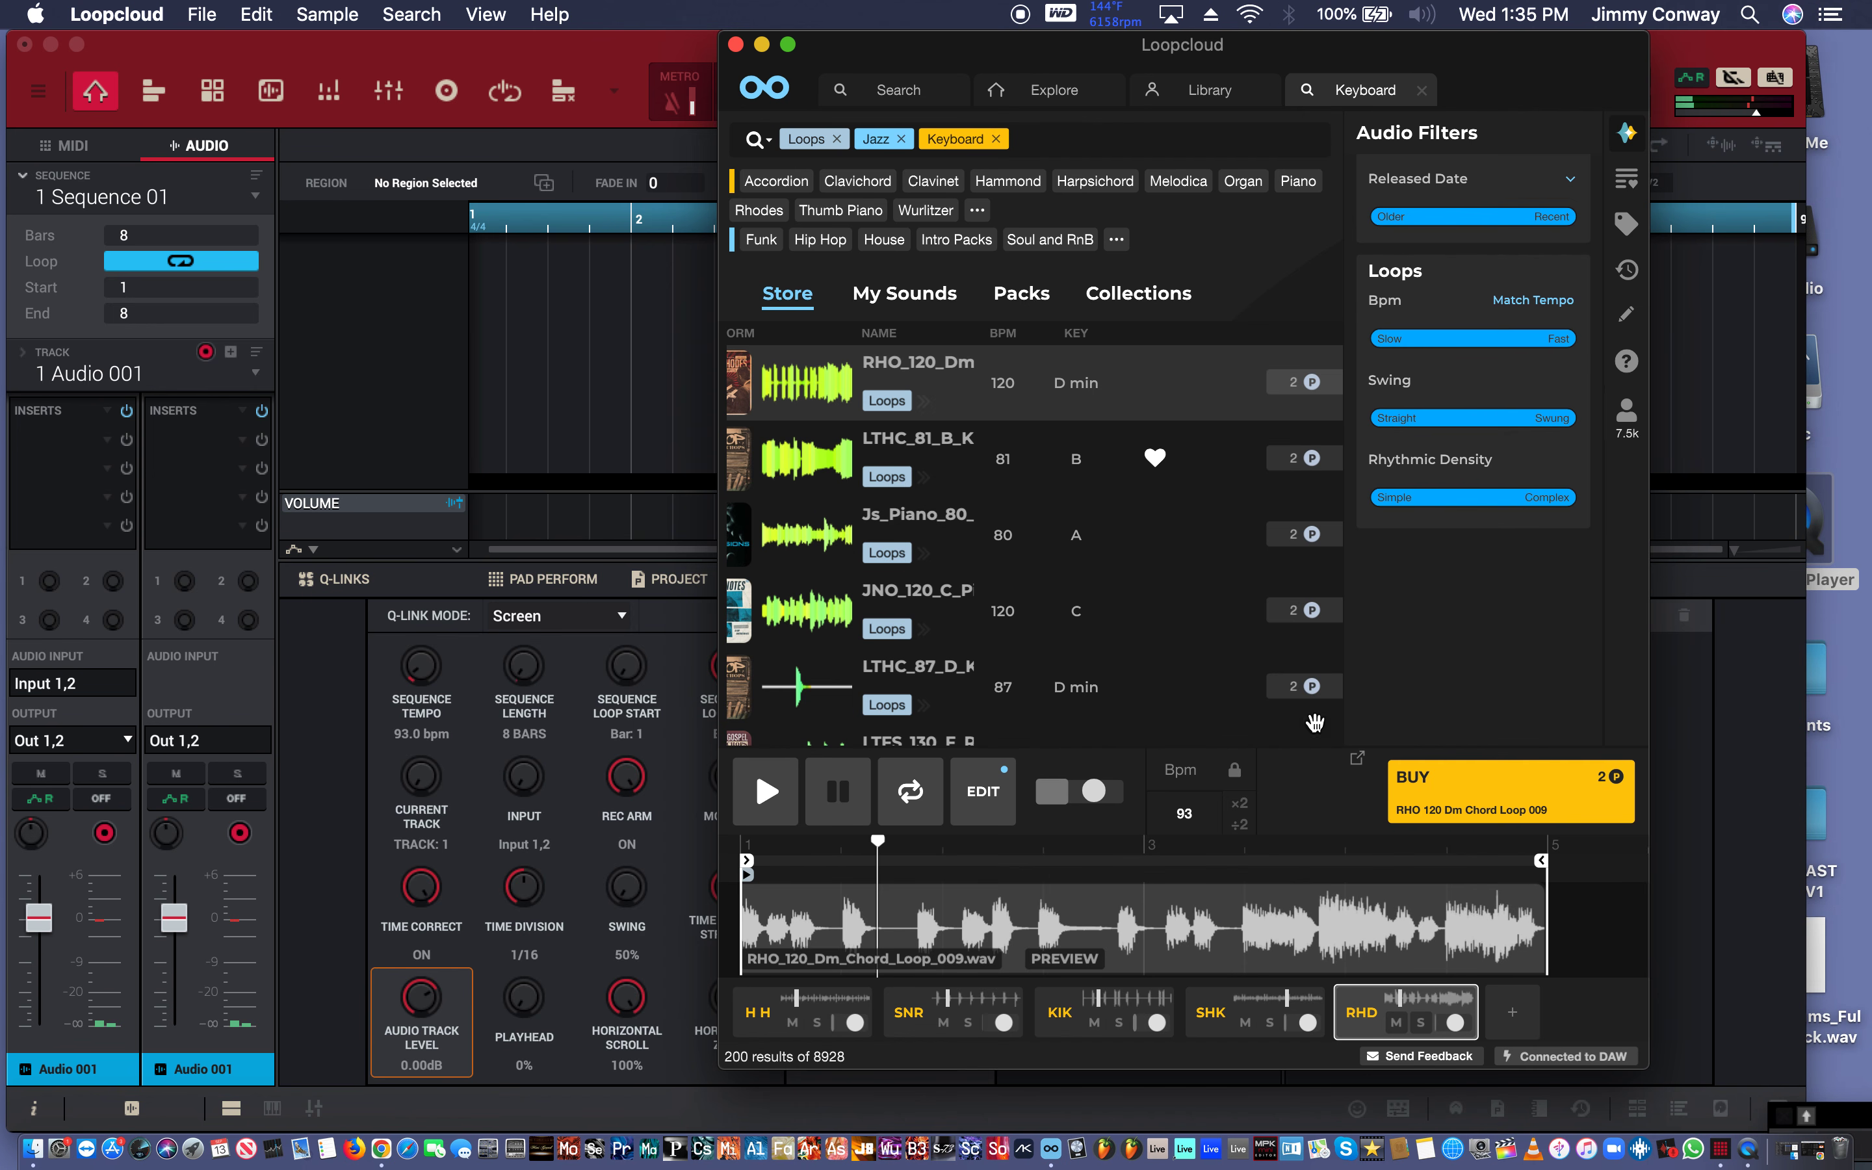
{"action": "key", "text": "Down"}
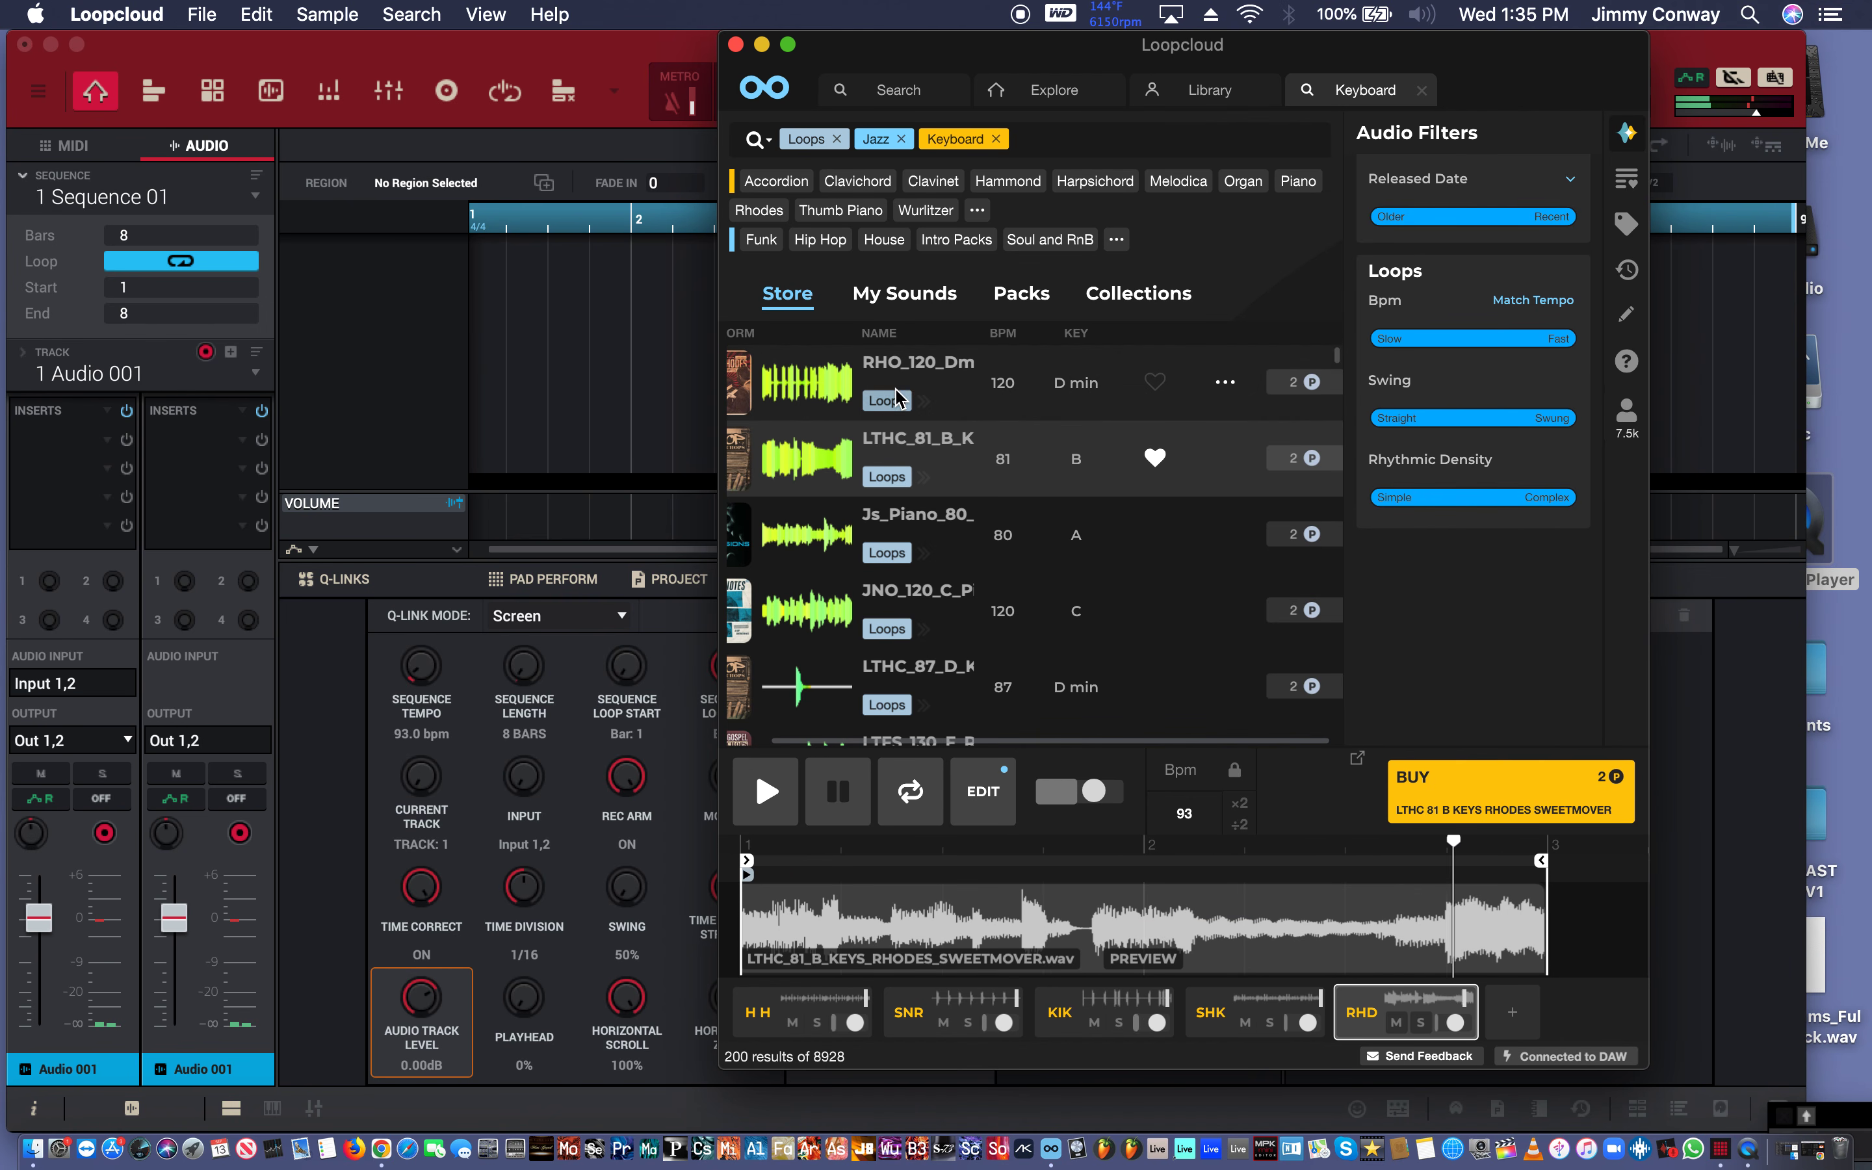
Widen the Loopcloud window to show full loop names, and preview Js_Piano_80_AAbGC_1.rx2 and JNO_120_C_Piano_1_Time.wav.
{"action": "left_click_drag", "start_coordinate": [945, 59], "coordinate": [1124, 53]}
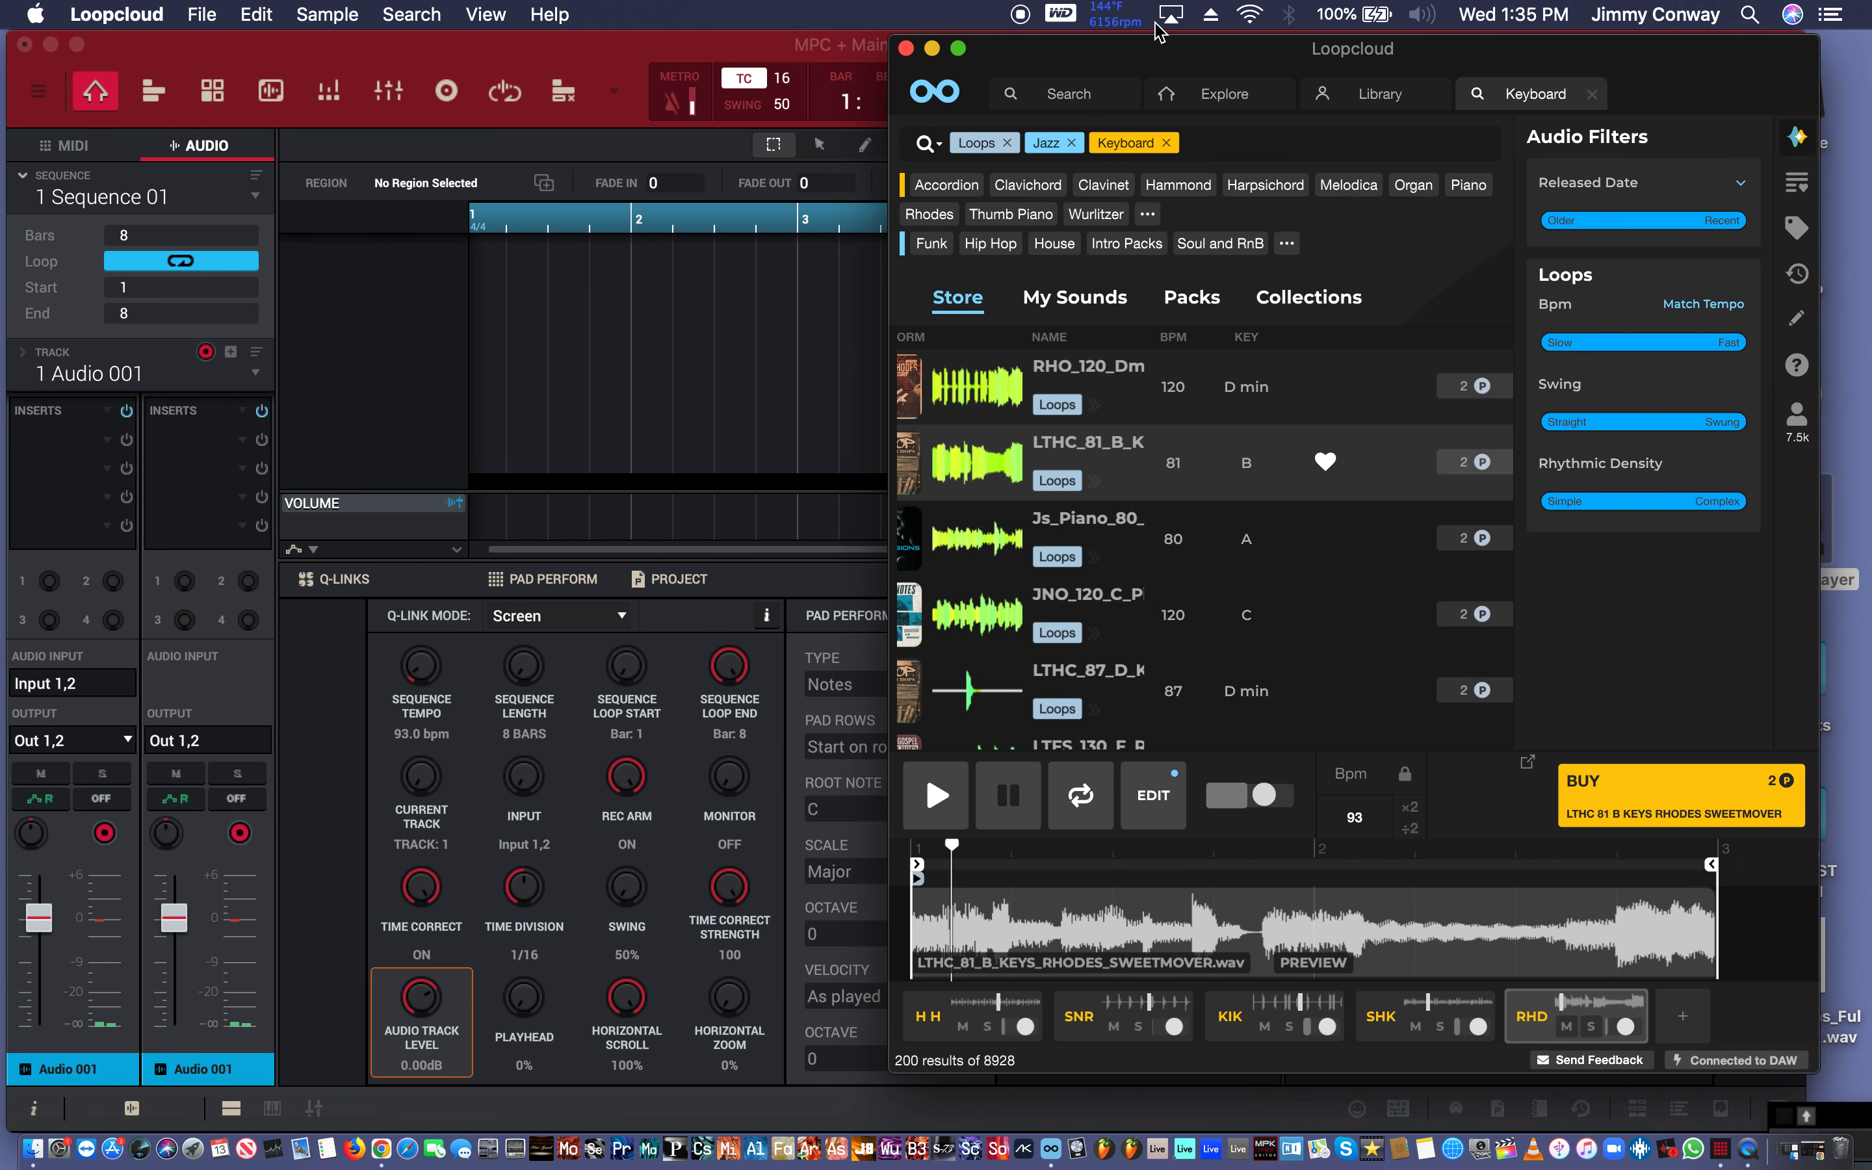
{"action": "left_click_drag", "start_coordinate": [892, 224], "coordinate": [631, 259]}
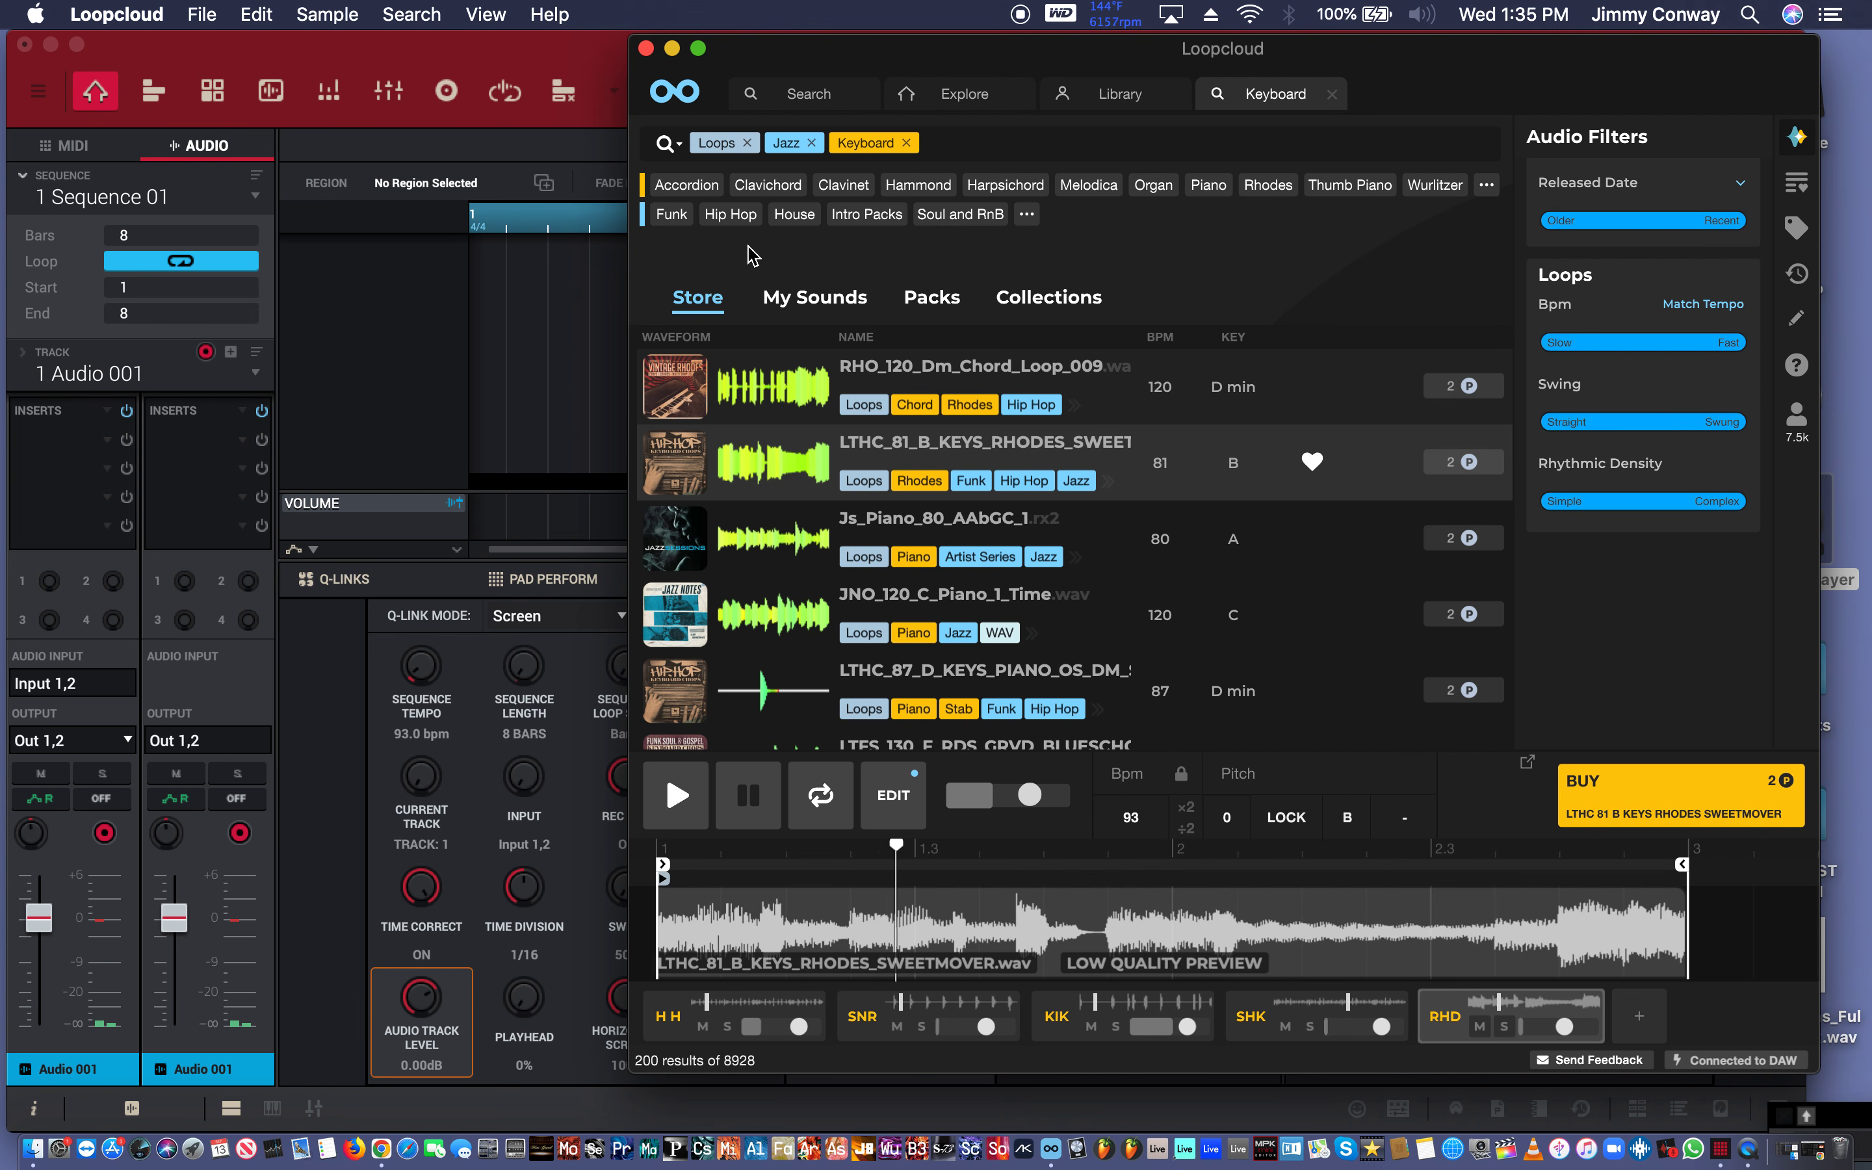
{"action": "left_click", "coordinate": [1280, 561]}
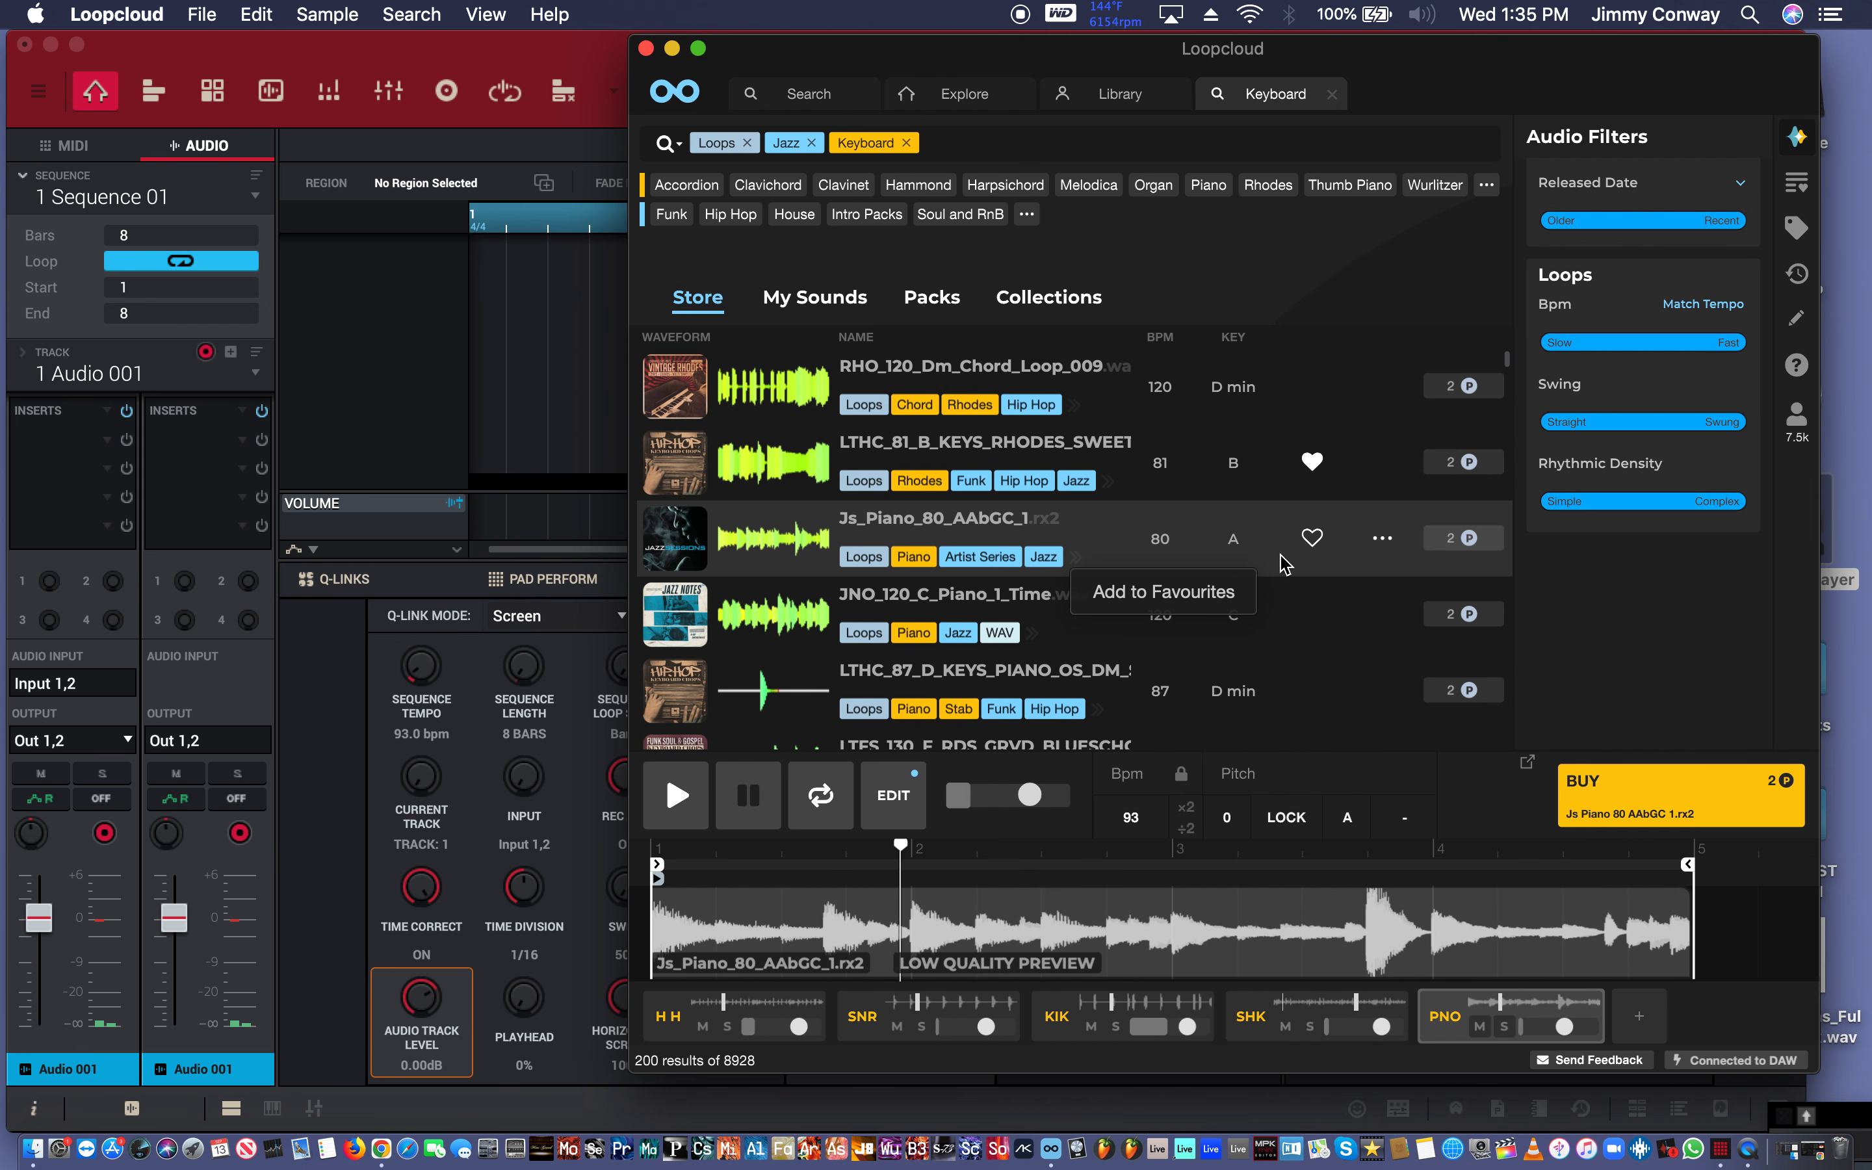
{"action": "key", "text": "Down"}
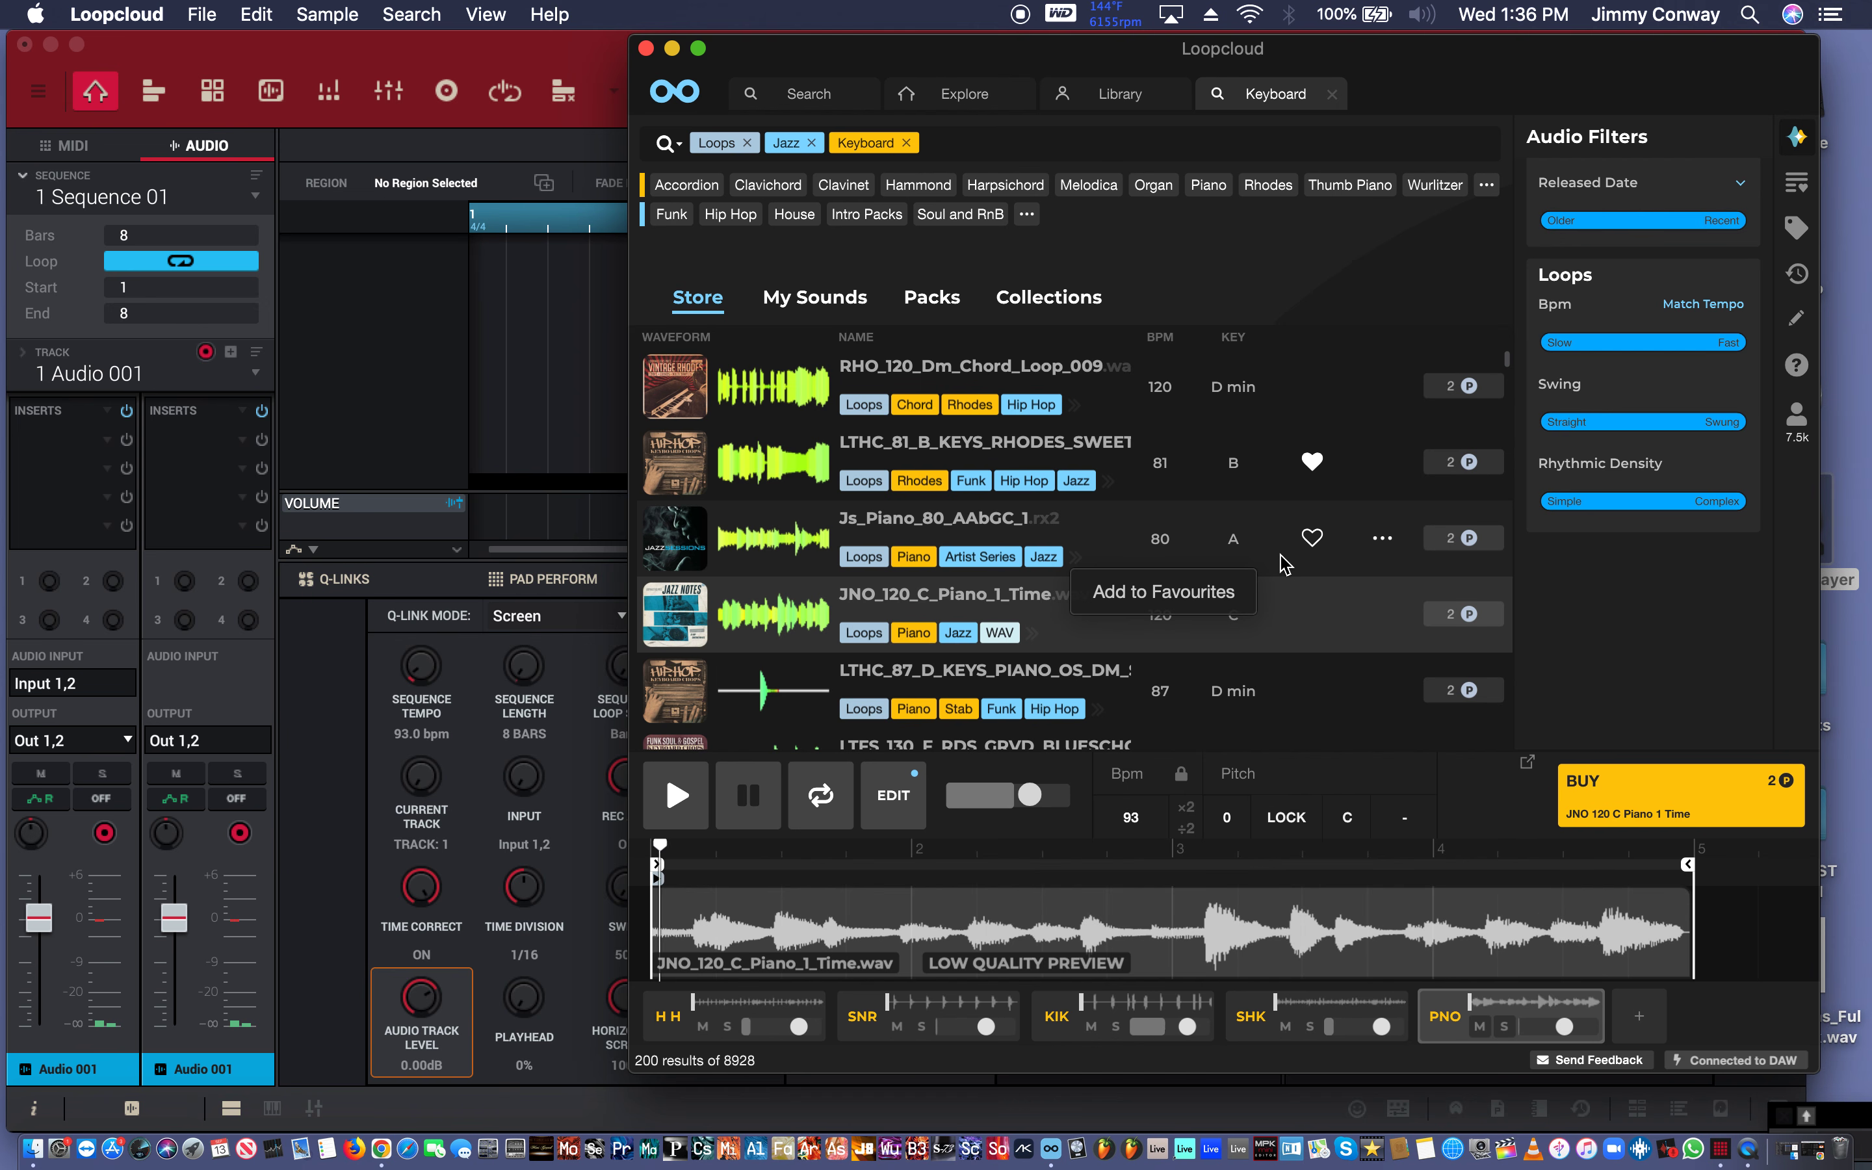
Add the Soul and RnB genre filter and preview LTFS_130_F_RDS_GRVD_BLUESCHOP.wav and VK2_90_F_Rhodes_32.rx2 on the fifth track.
{"action": "left_click", "coordinate": [969, 215]}
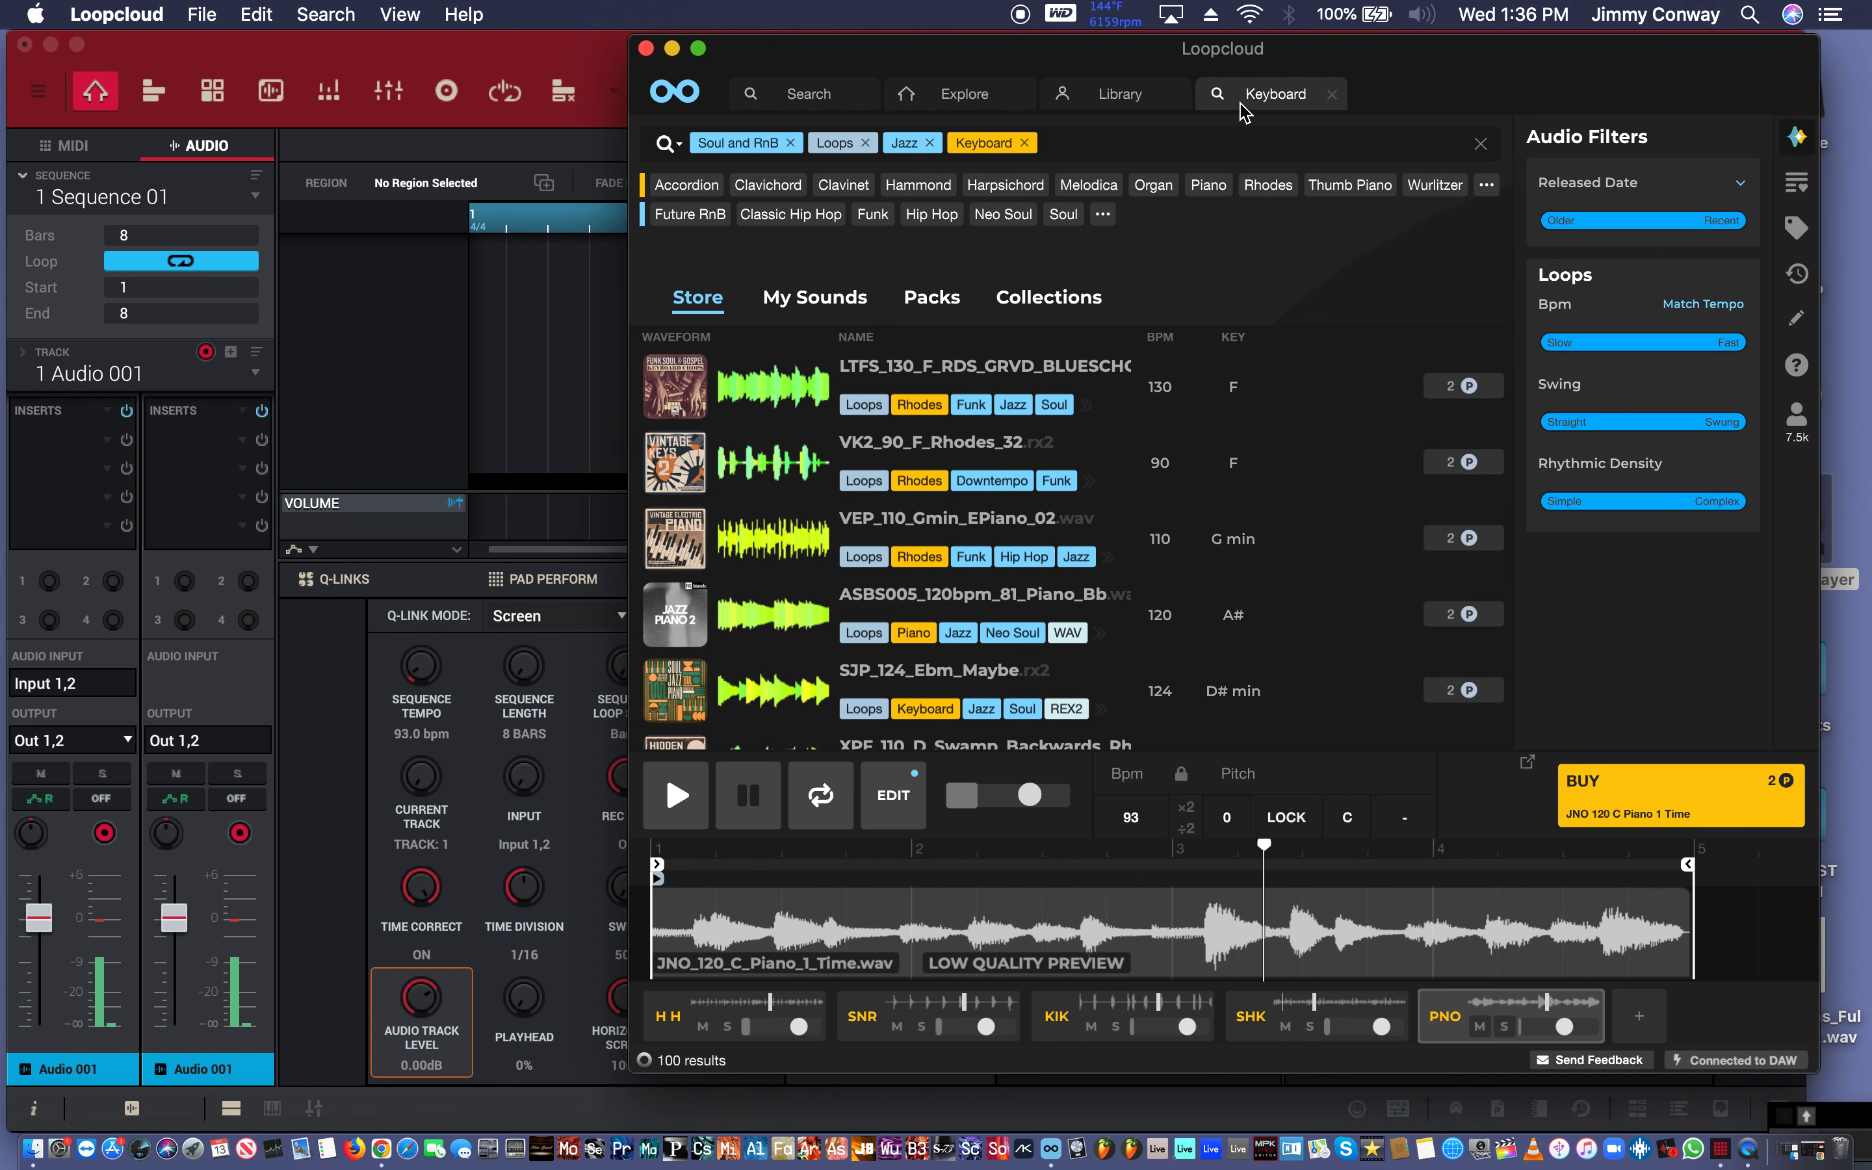
{"action": "left_click", "coordinate": [1233, 399]}
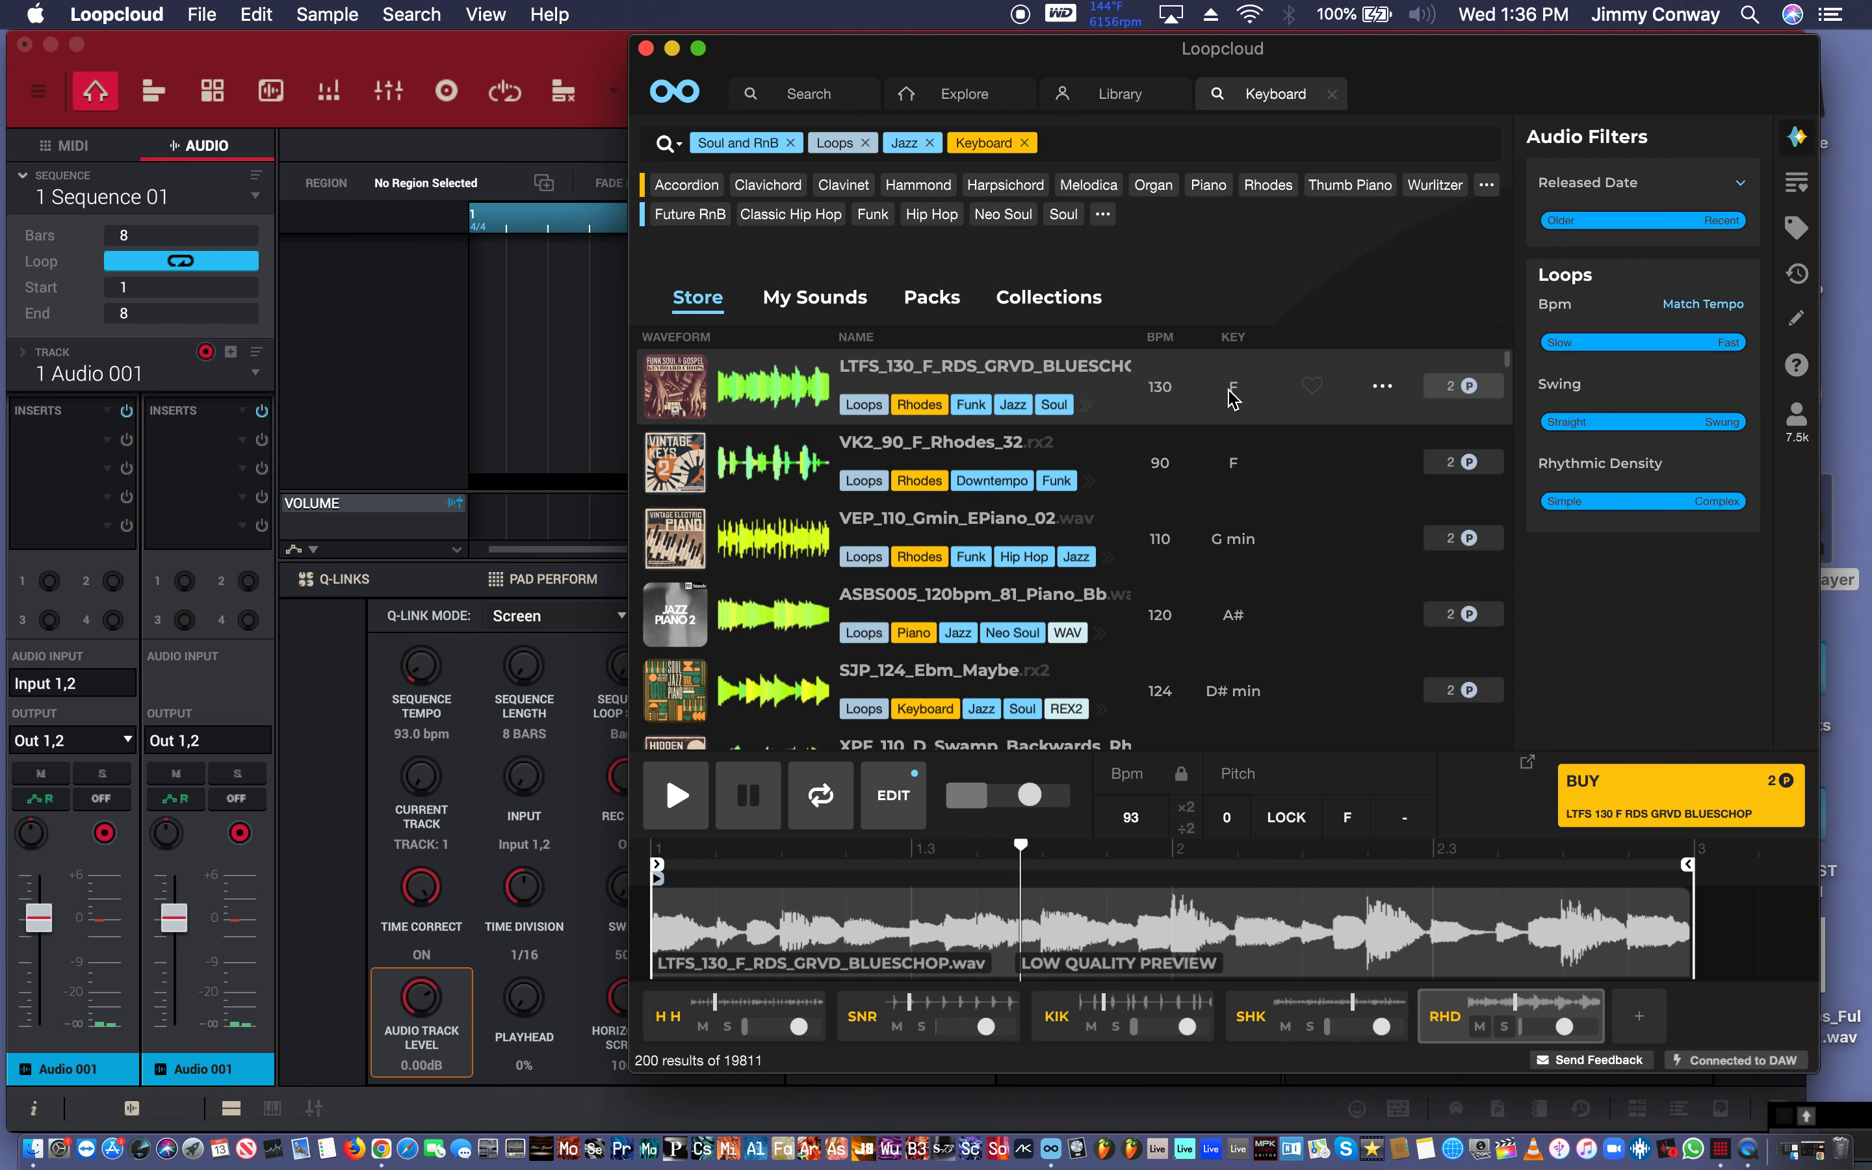
{"action": "key", "text": "Down"}
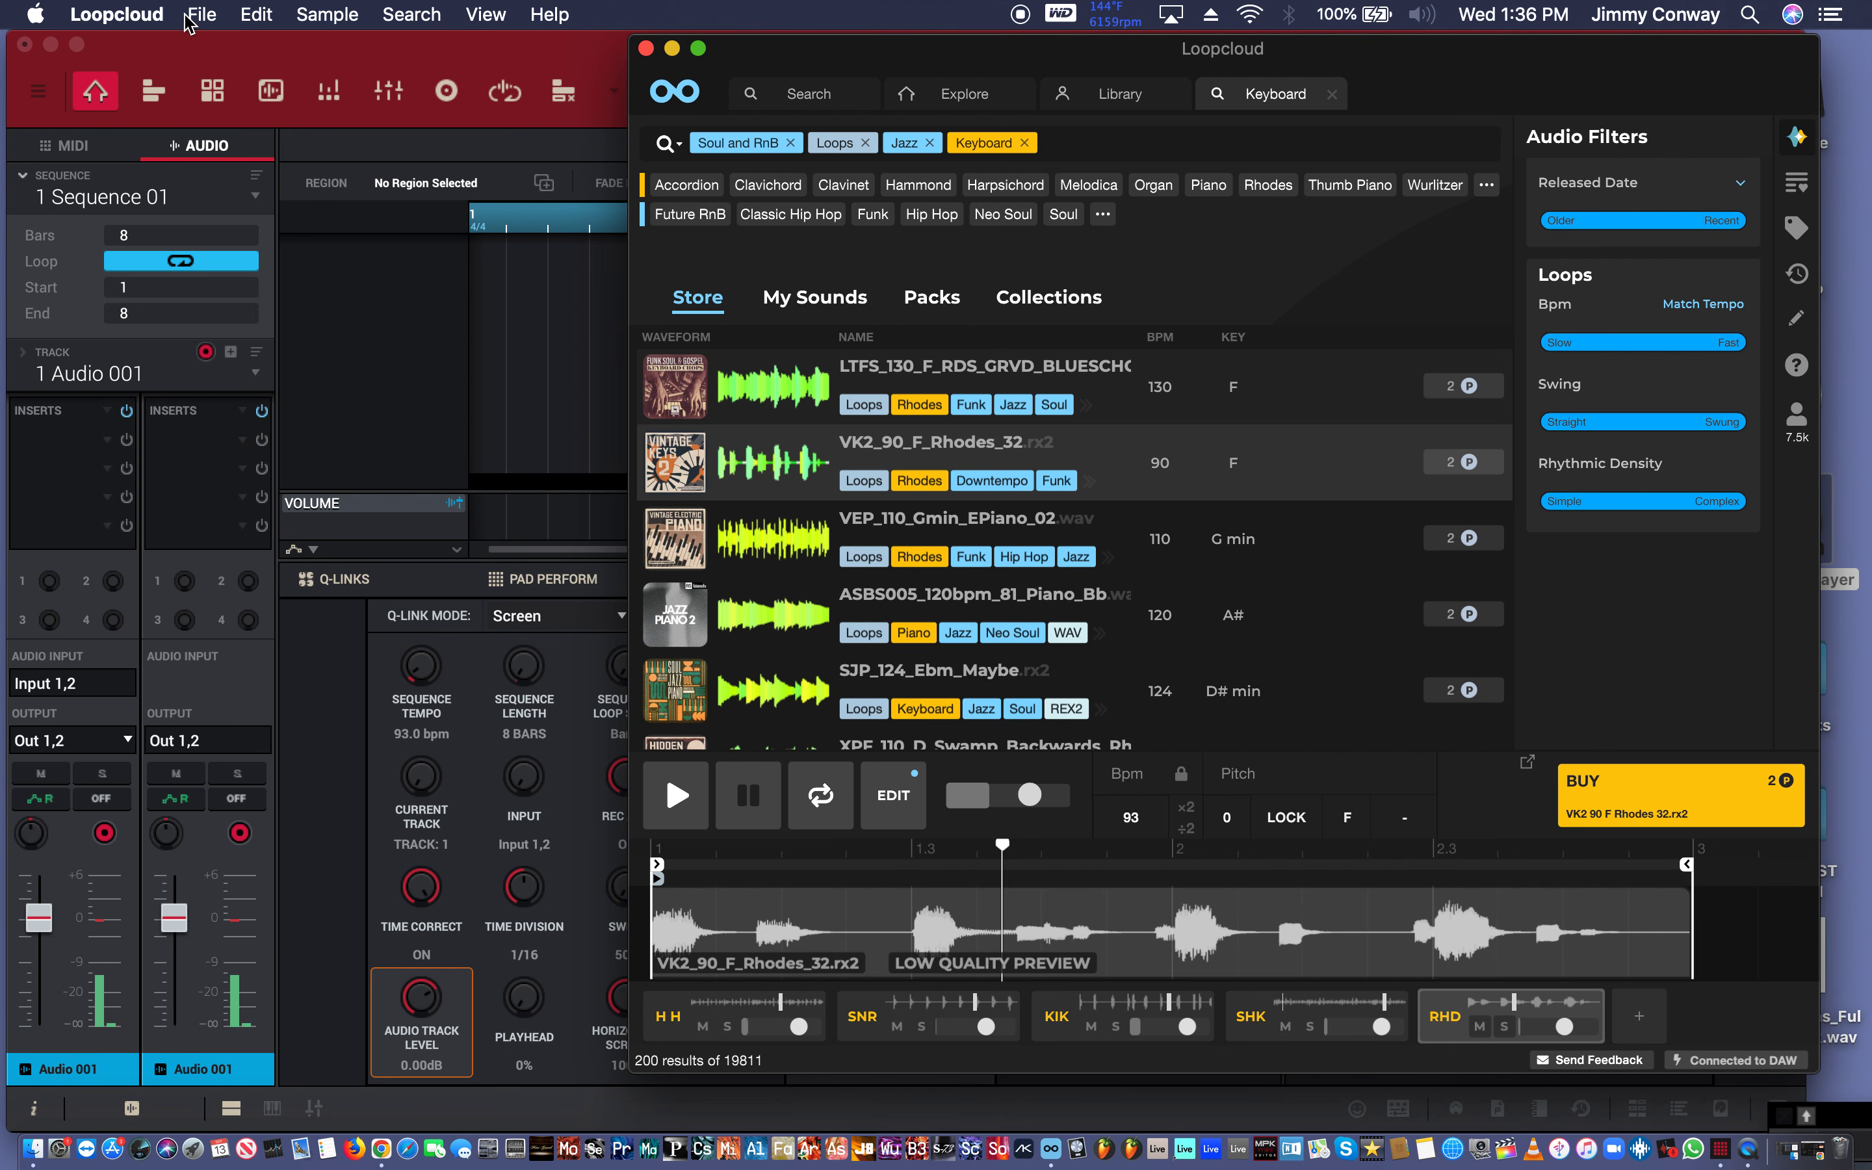
Set the audio buffer size in Loopcloud's audio preferences to 768 samples and close the preferences.
{"action": "left_click", "coordinate": [205, 19]}
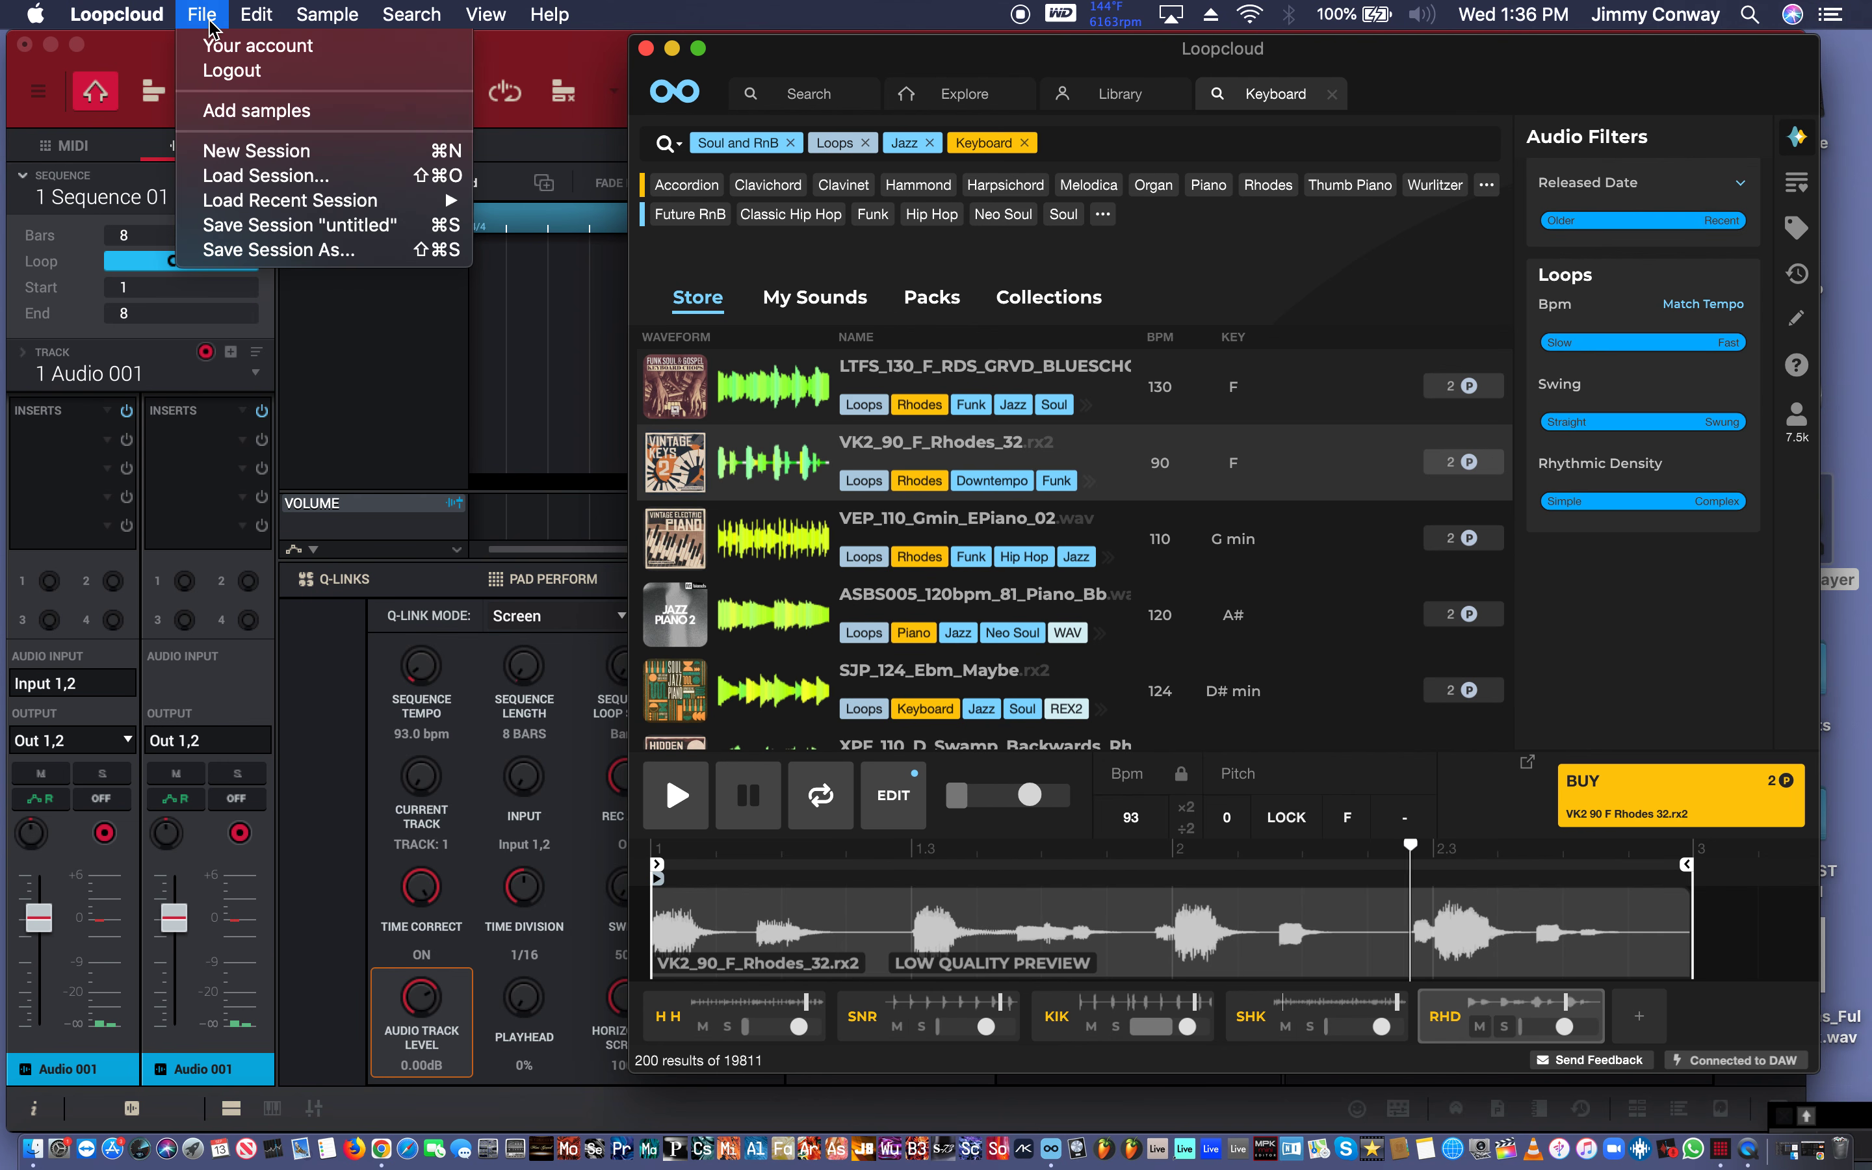
{"action": "mouse_move", "coordinate": [116, 13]}
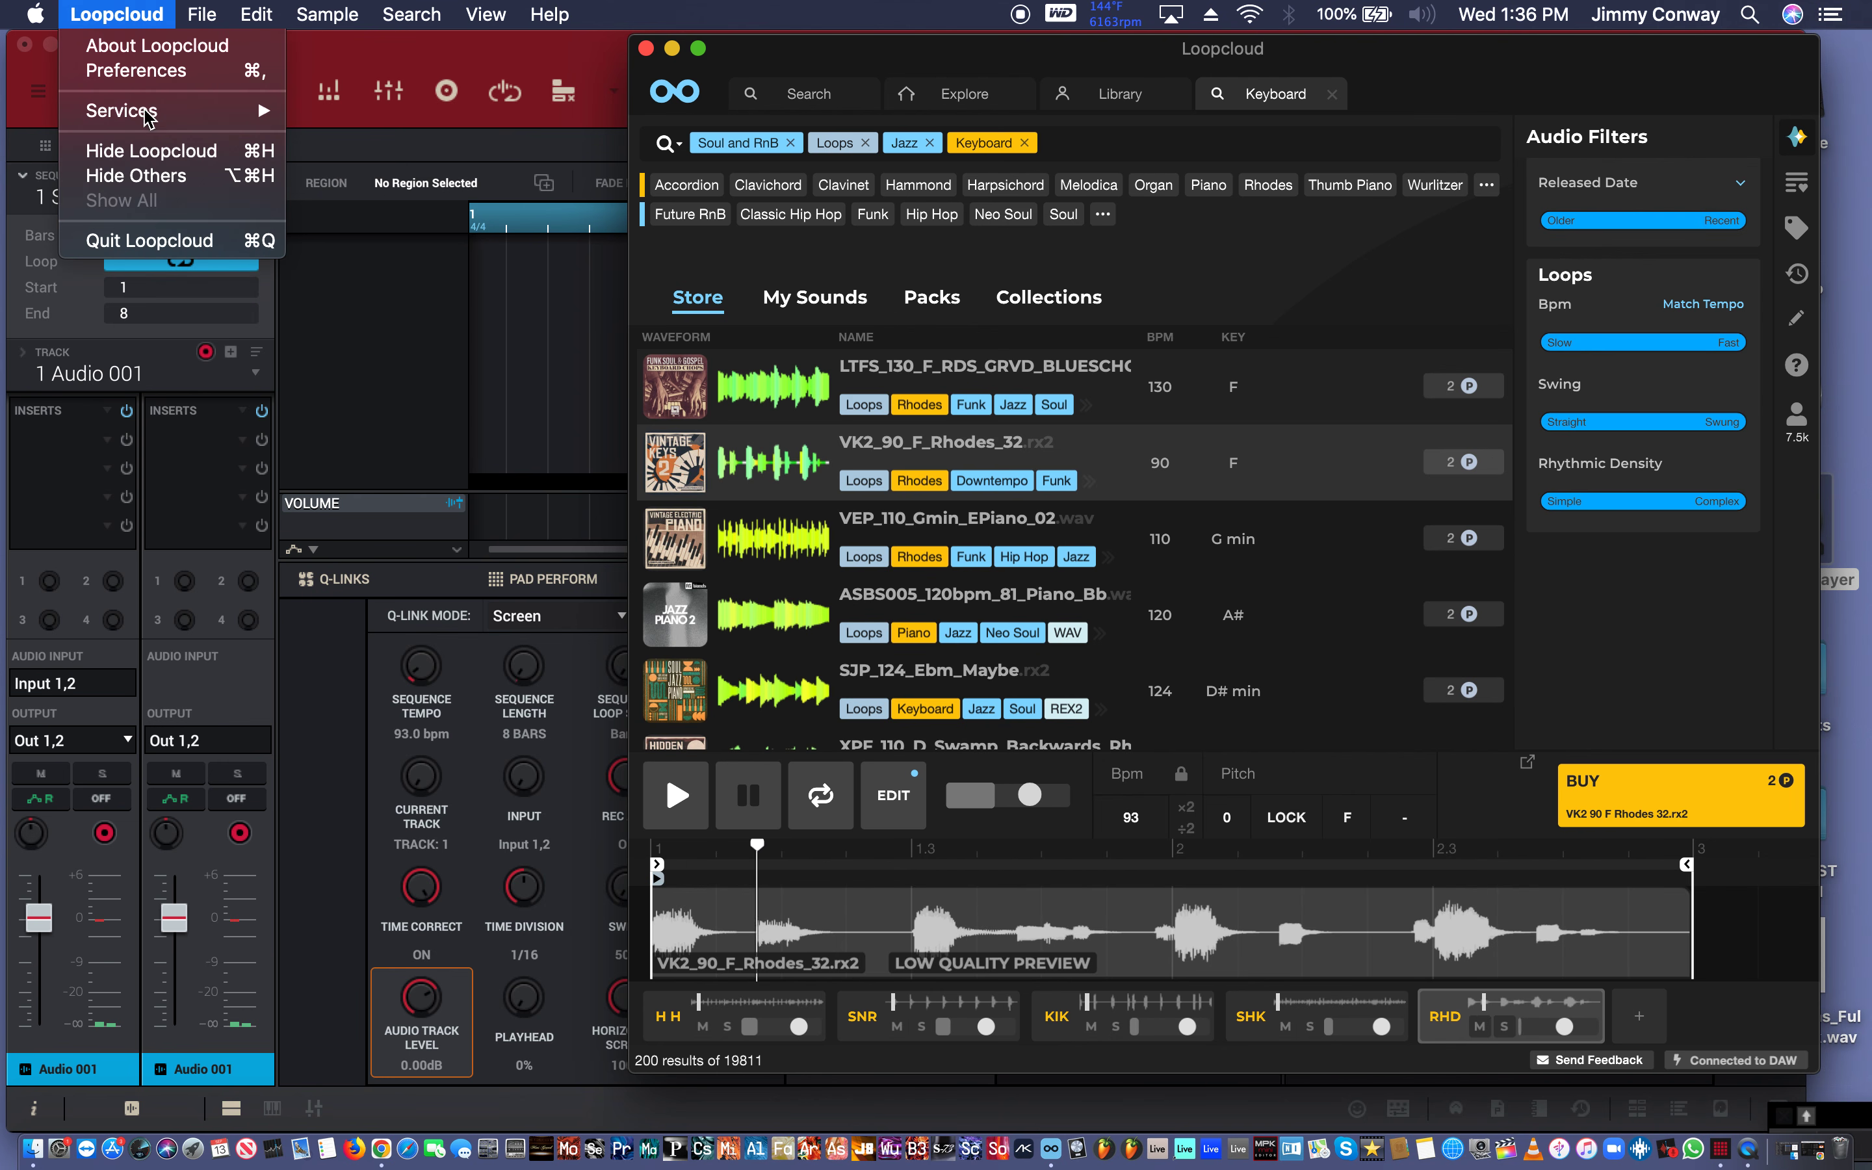
{"action": "left_click", "coordinate": [135, 70]}
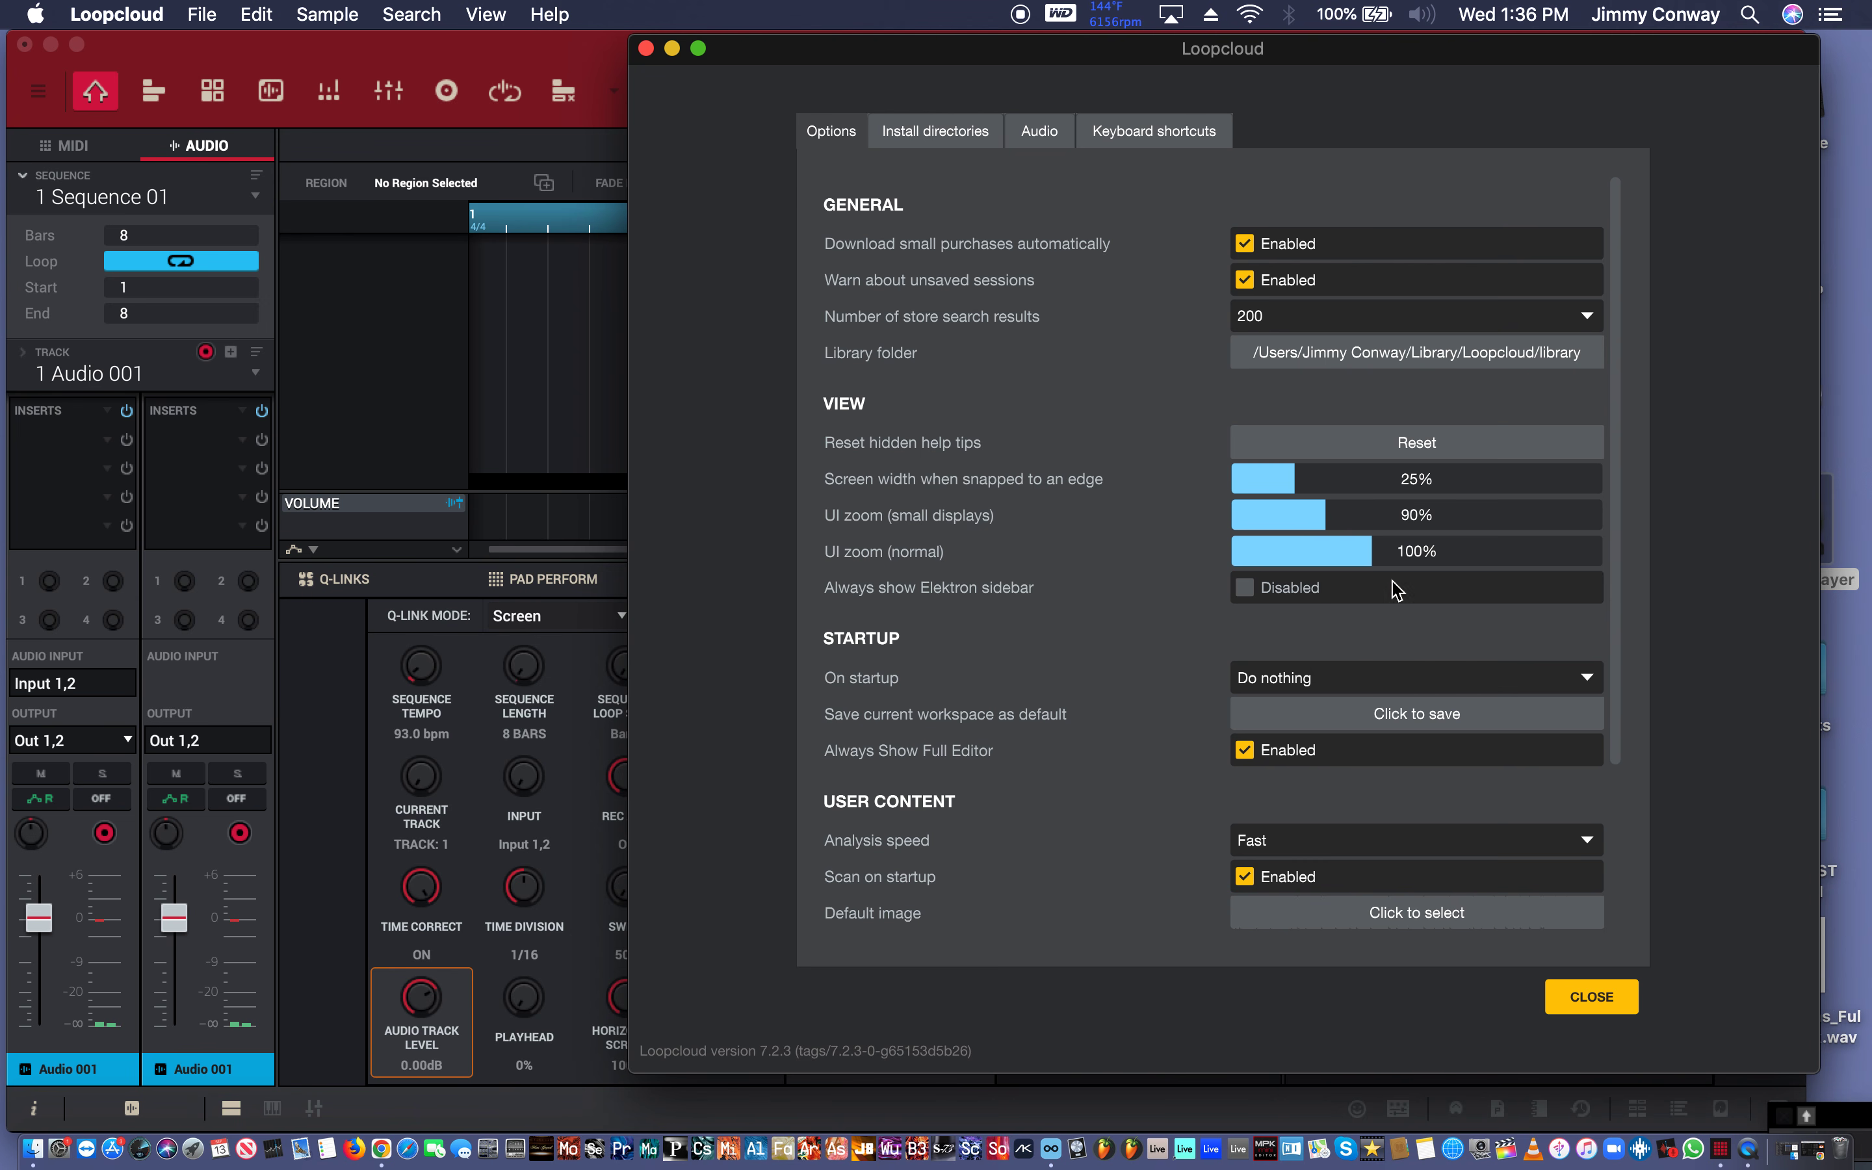
{"action": "left_click", "coordinate": [1042, 133]}
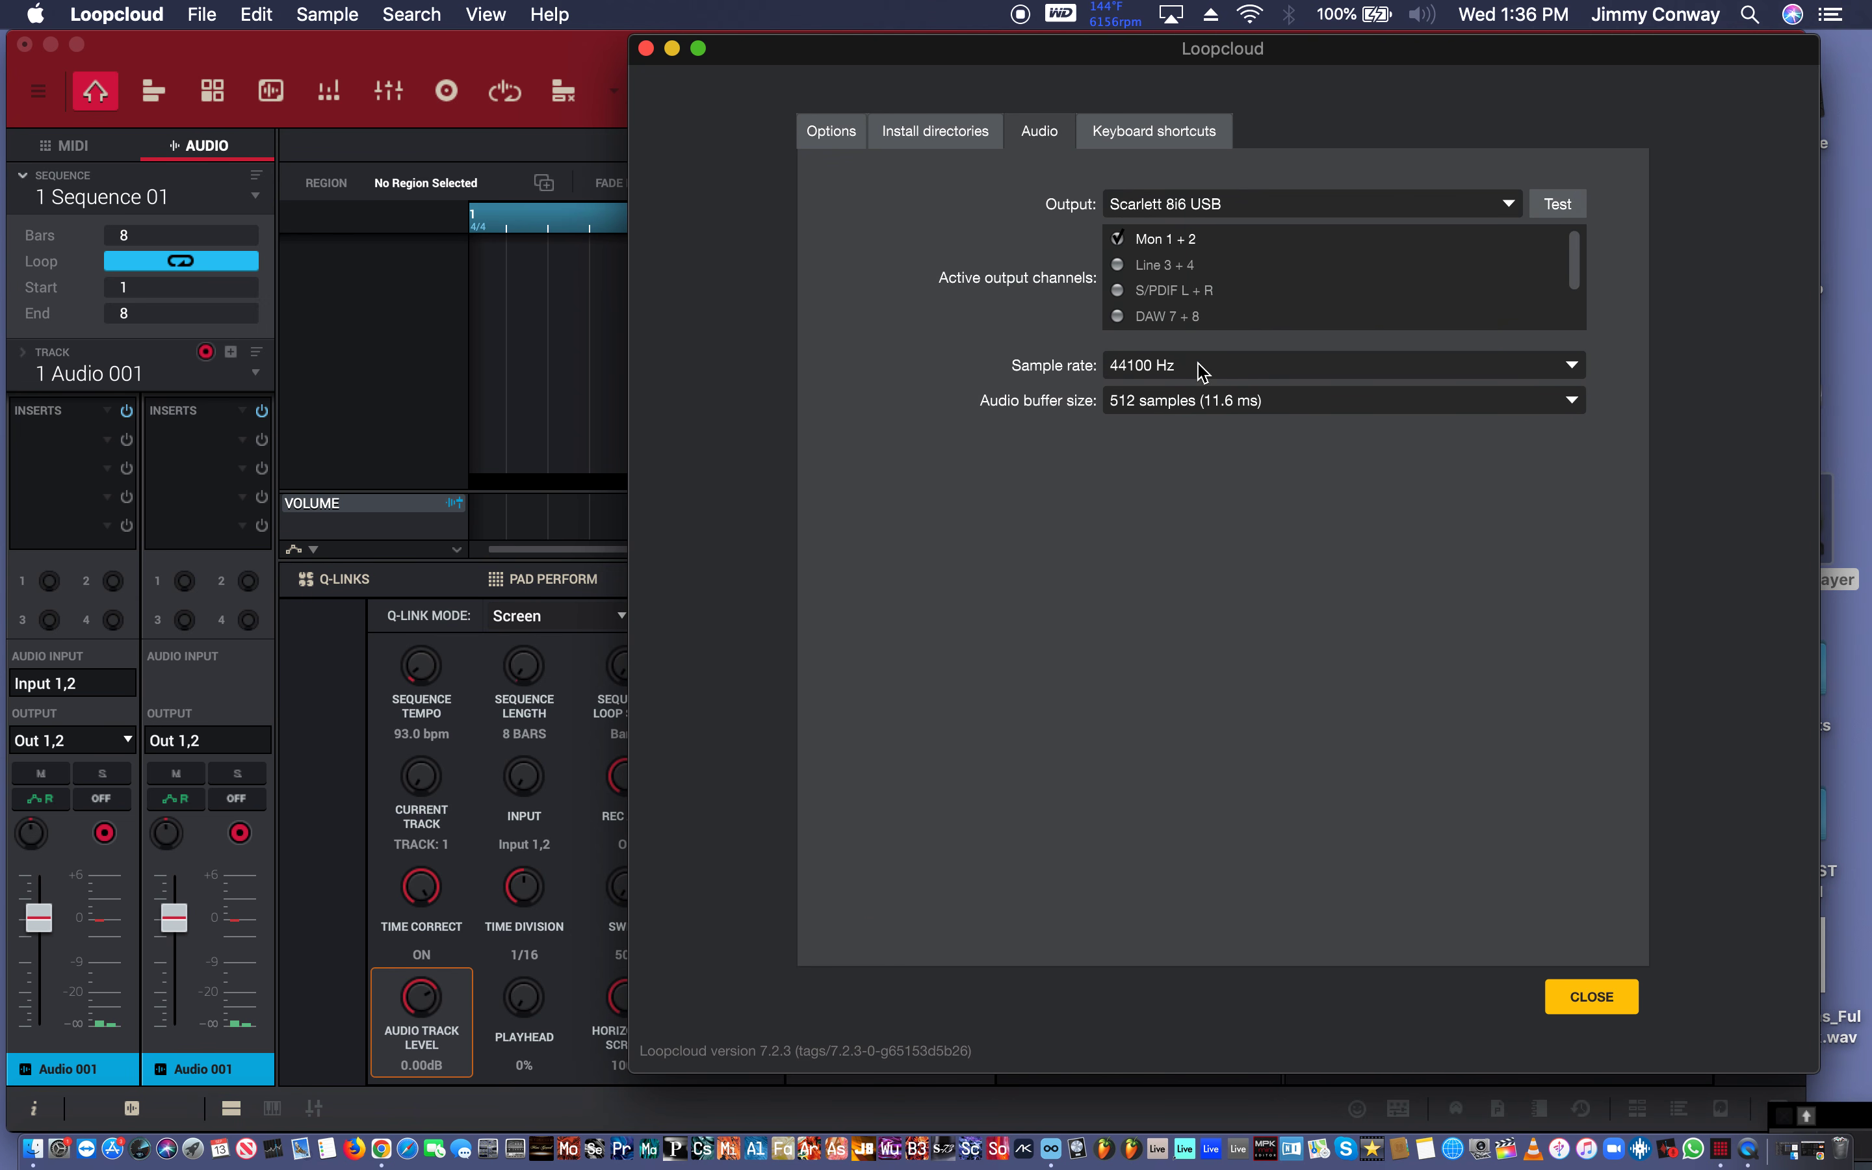
{"action": "left_click", "coordinate": [1183, 402]}
{"action": "left_click", "coordinate": [1184, 410]}
{"action": "left_click", "coordinate": [1247, 404]}
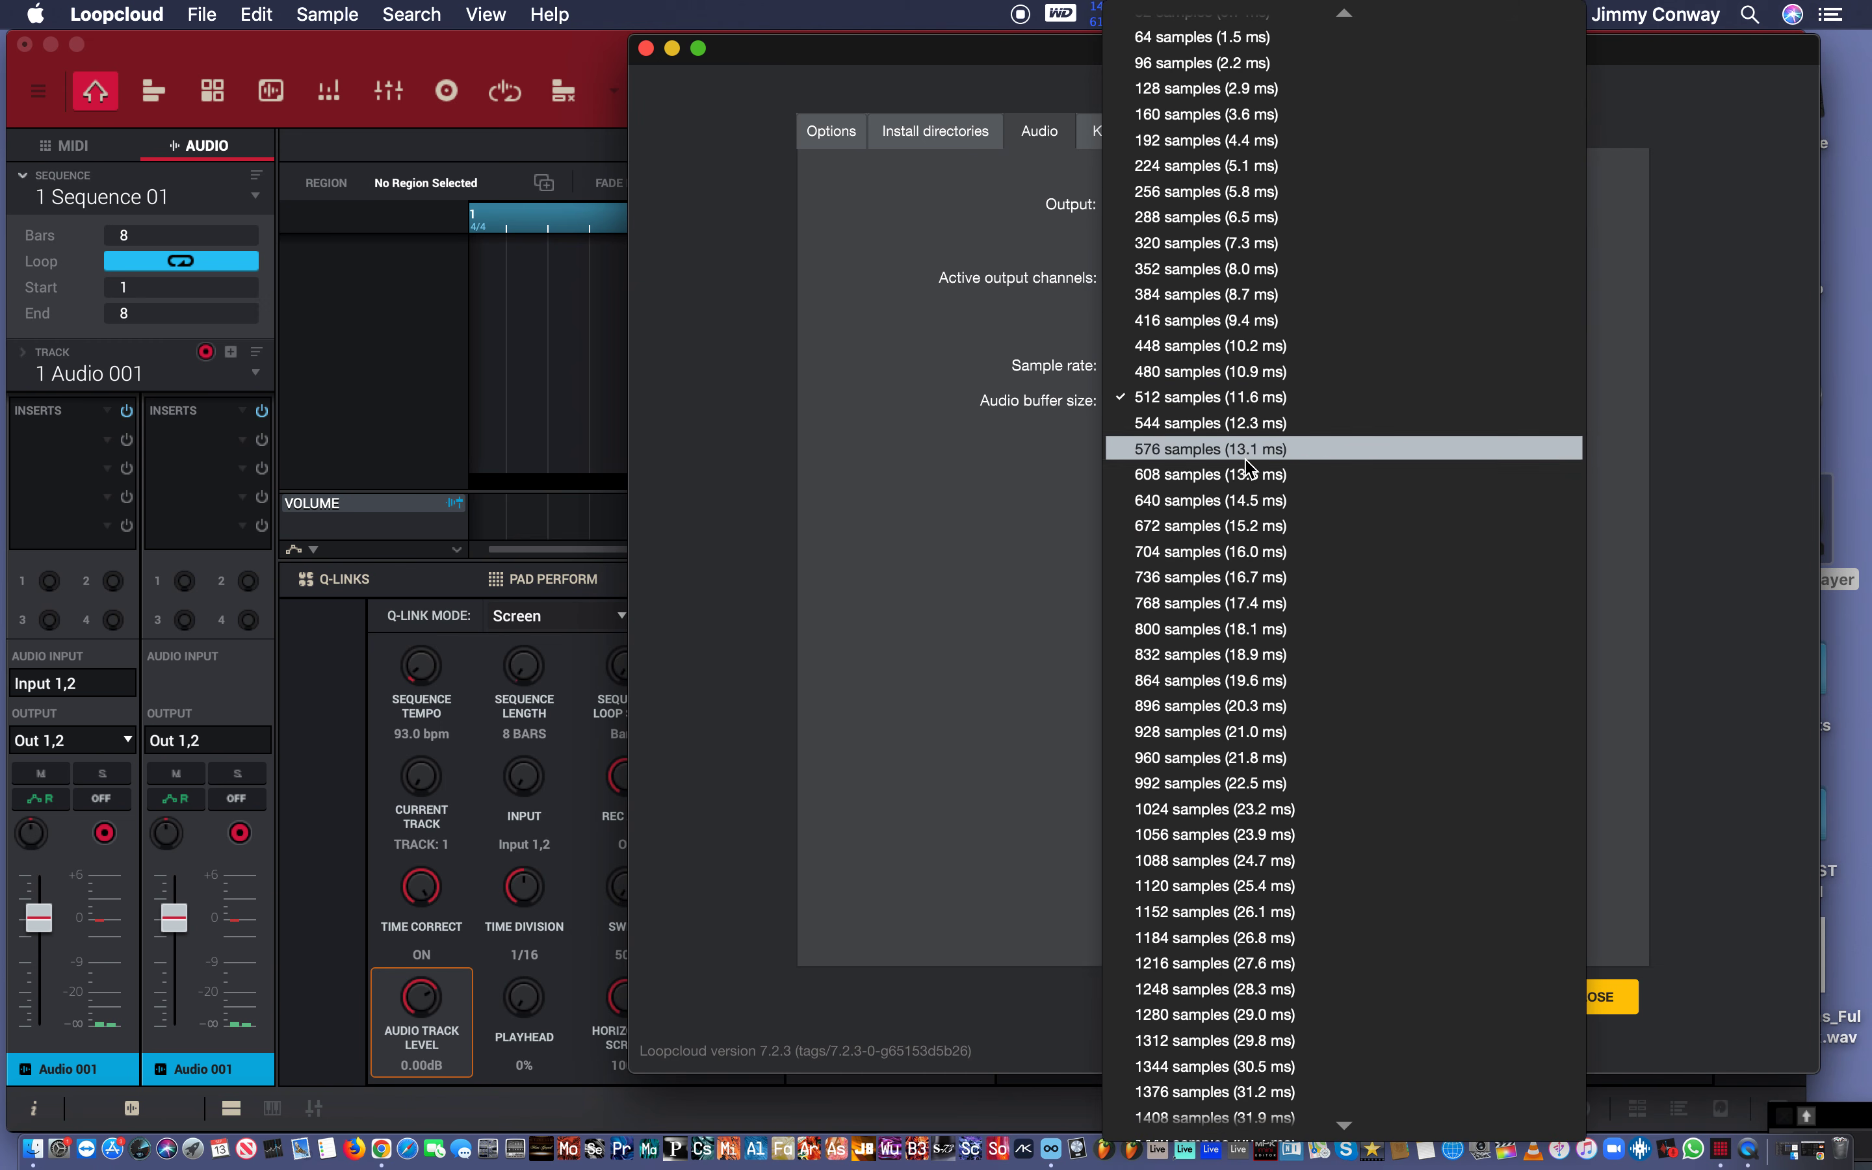
{"action": "left_click", "coordinate": [1254, 611]}
{"action": "left_click", "coordinate": [1574, 1010]}
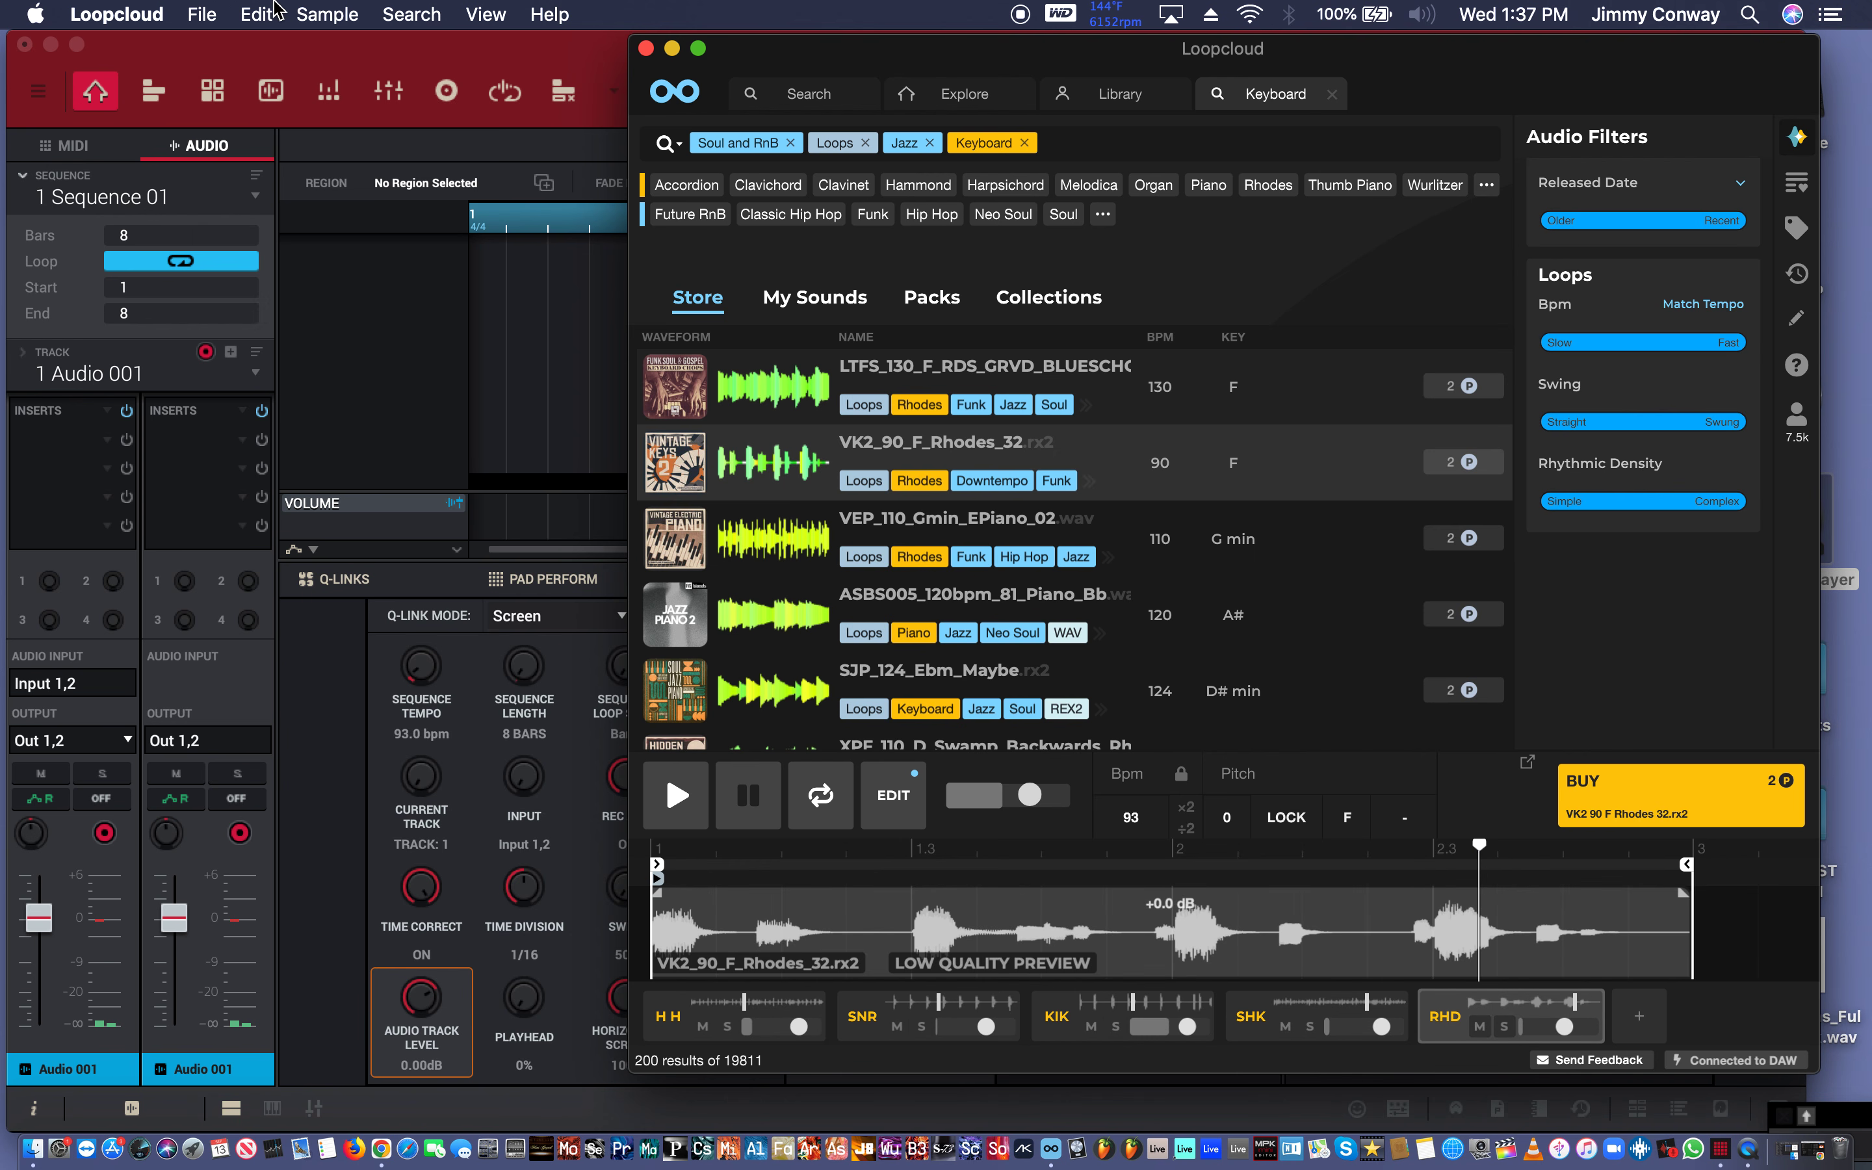
Switch to MPC and set the audio device's buffer size to 768 samples in its preferences.
{"action": "left_click", "coordinate": [163, 50]}
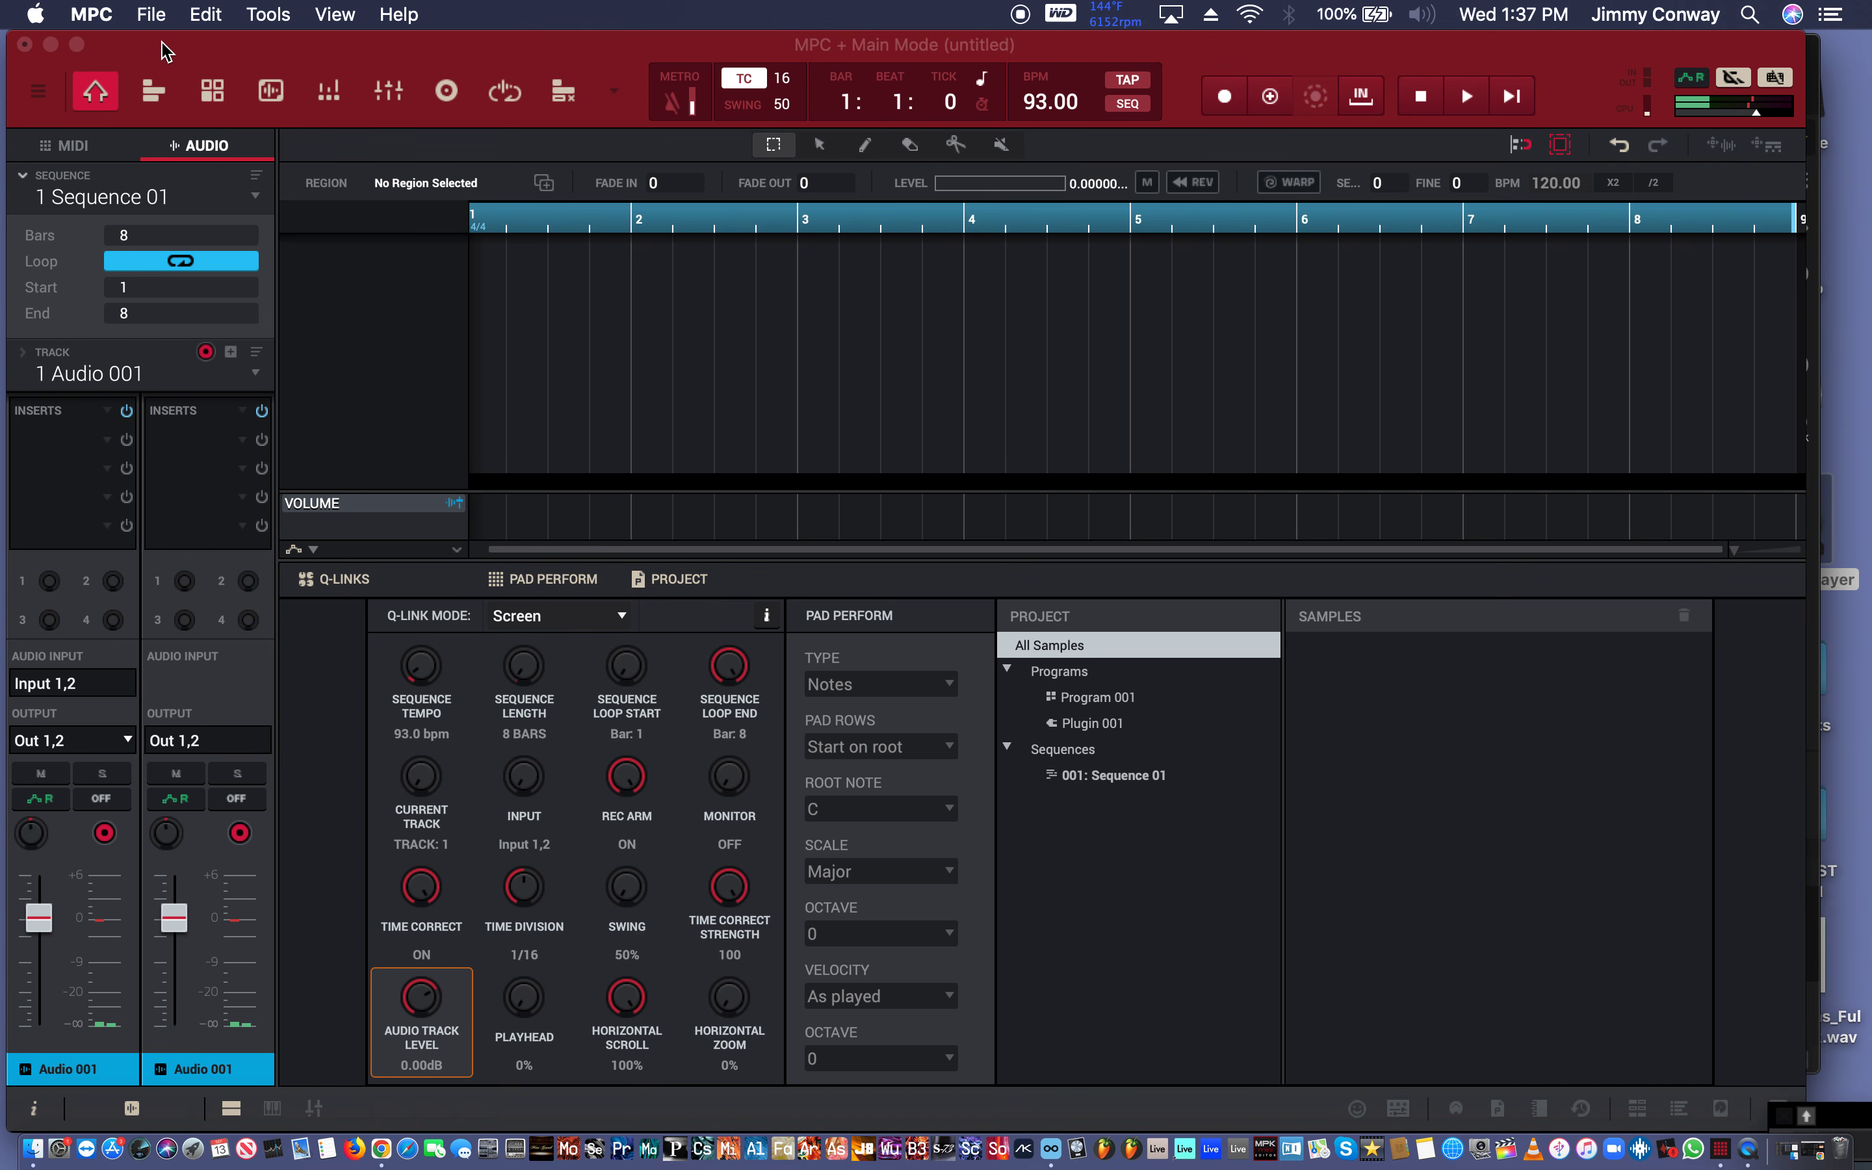
{"action": "left_click", "coordinate": [104, 8]}
{"action": "left_click", "coordinate": [166, 138]}
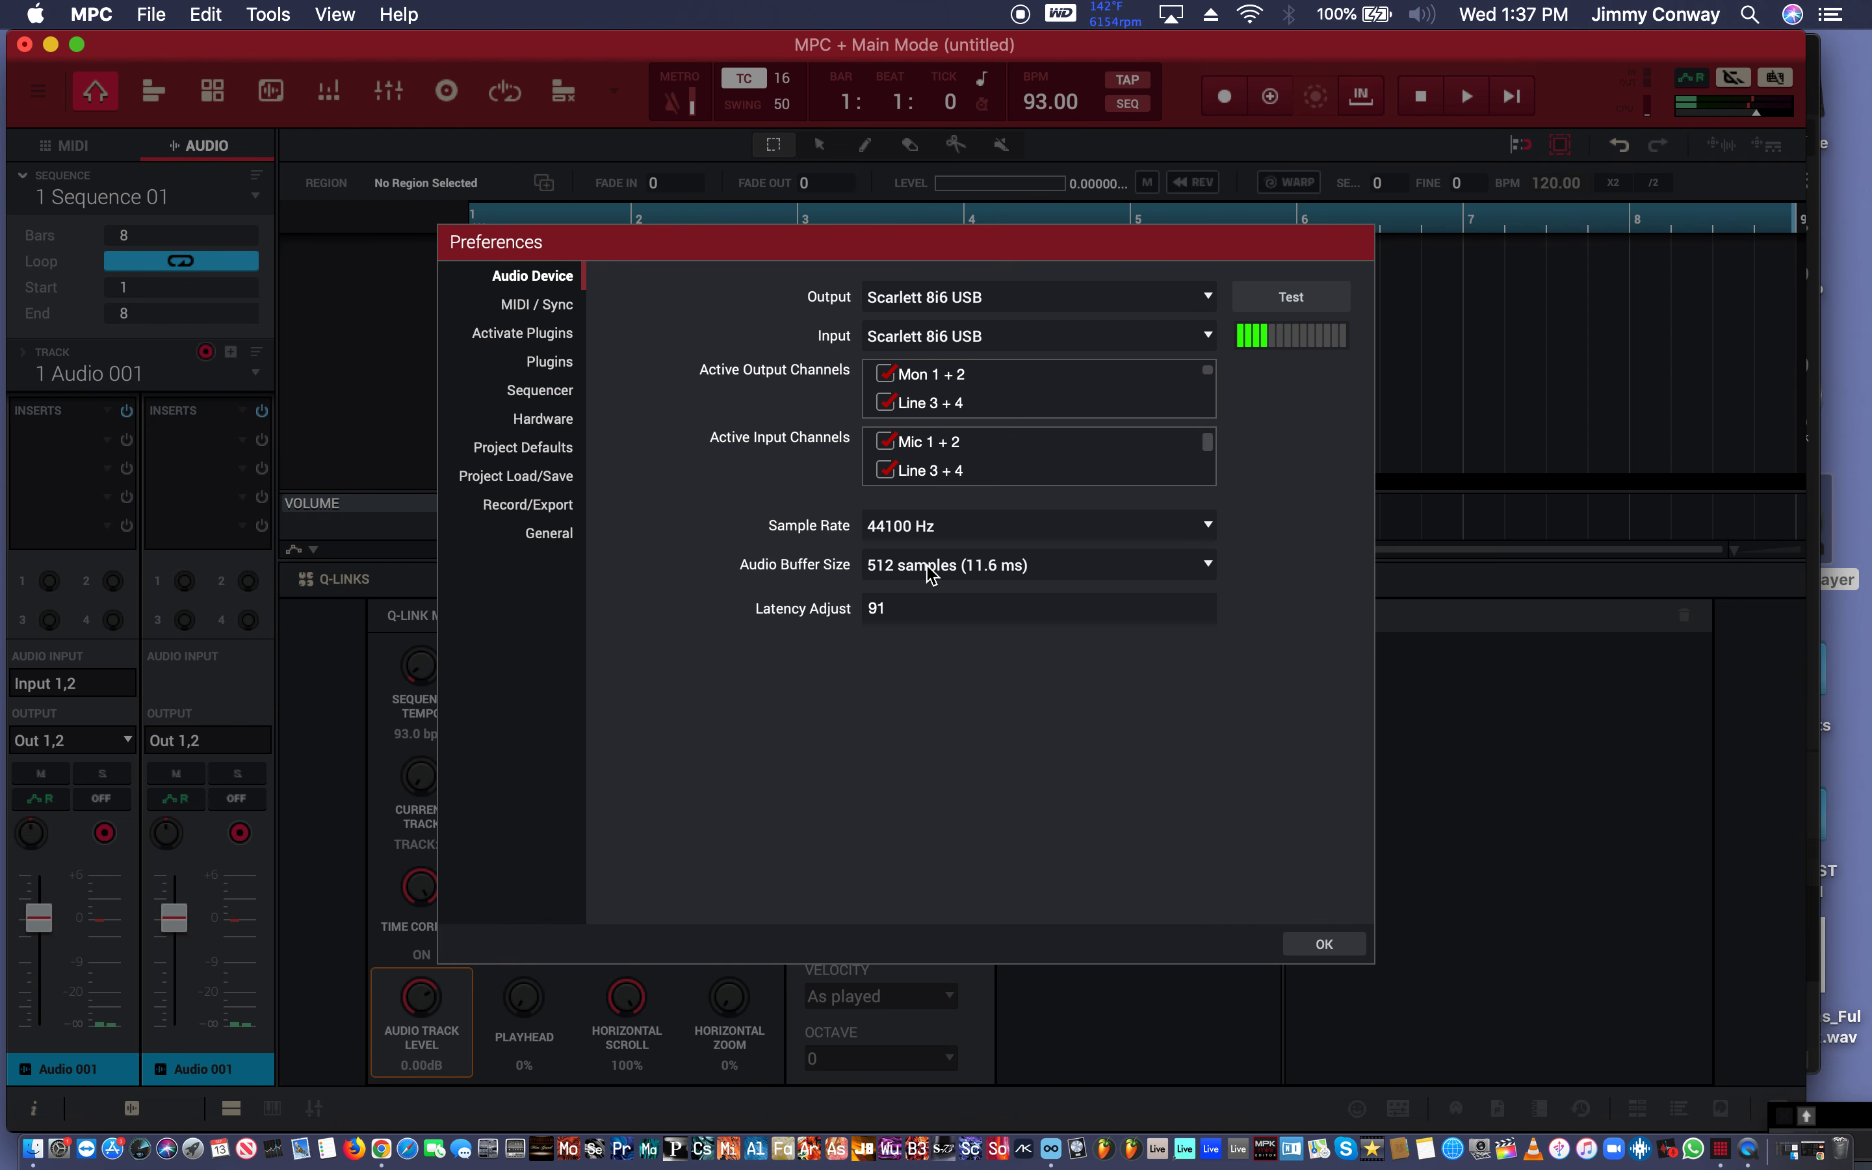
{"action": "left_click", "coordinate": [931, 572]}
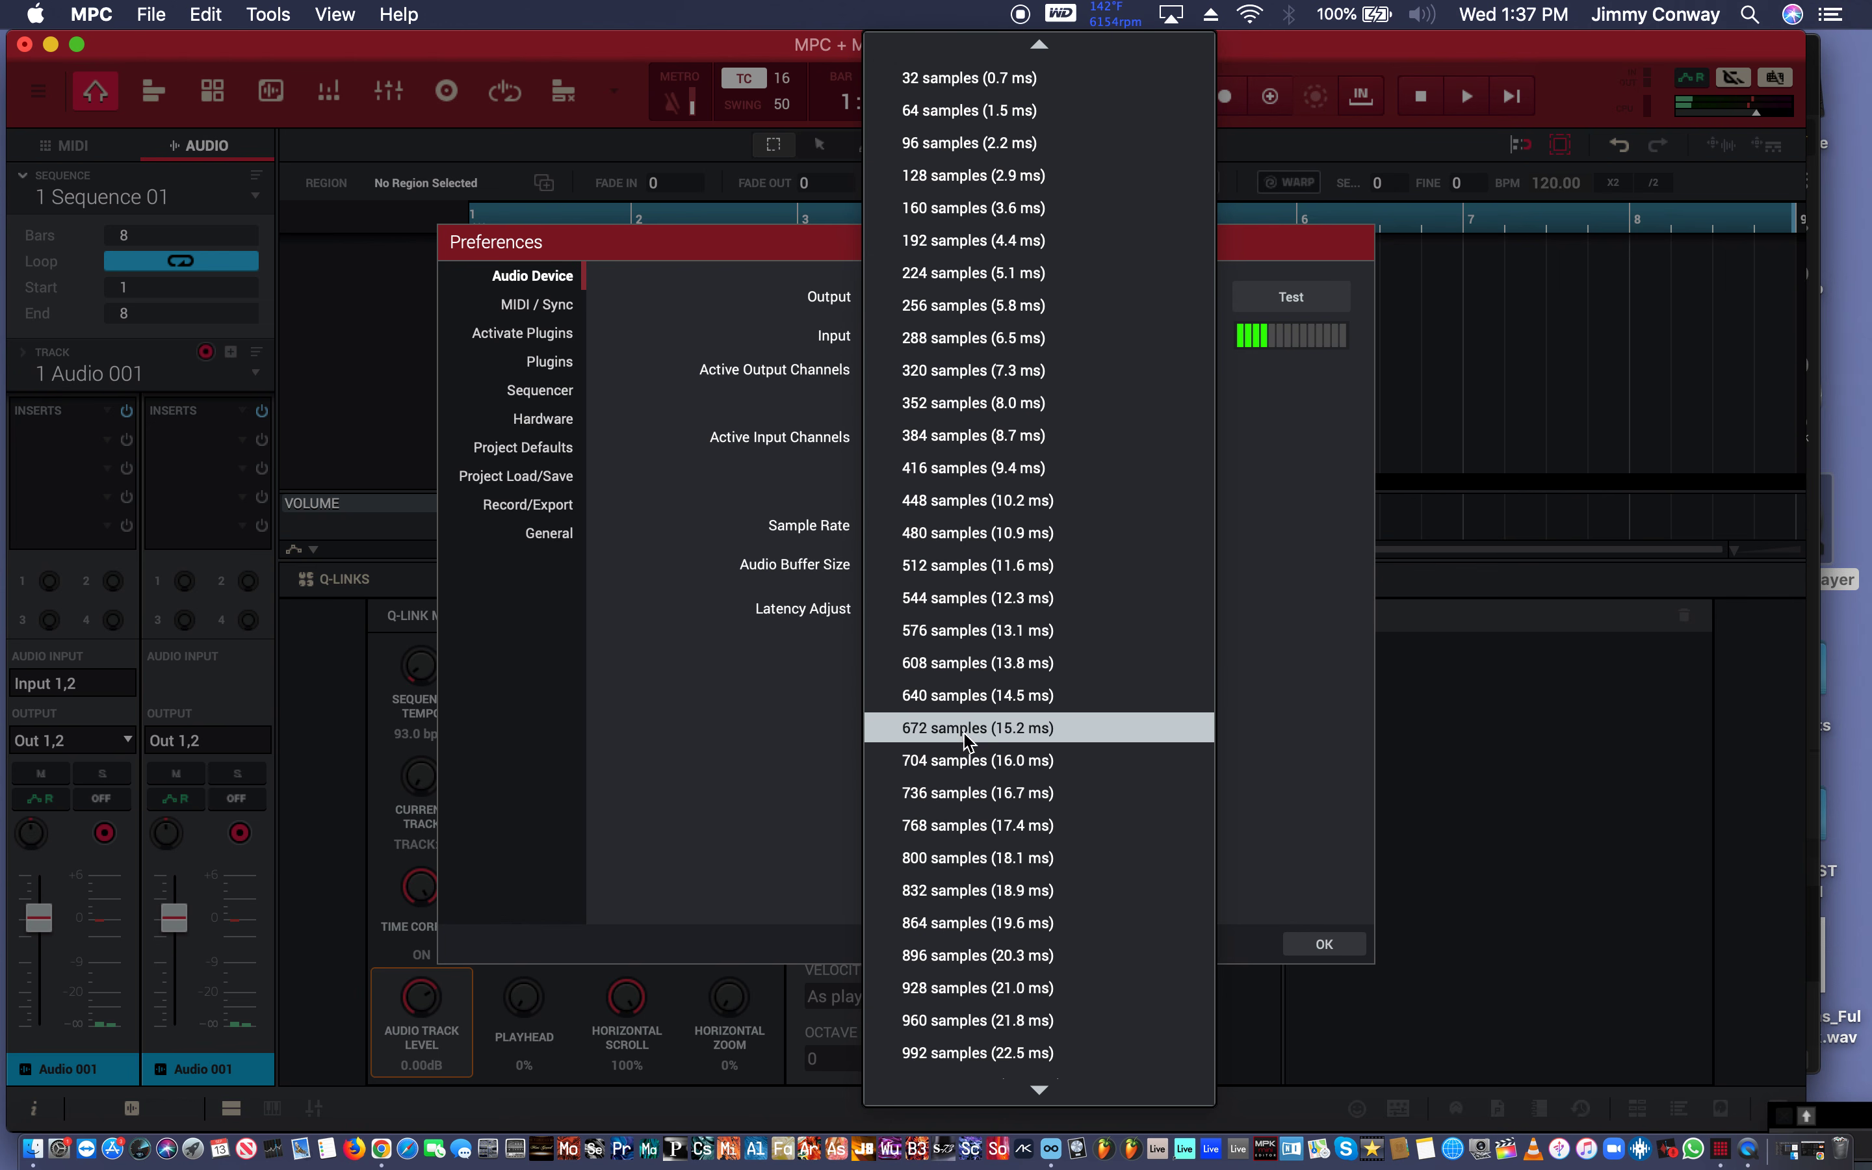
{"action": "left_click", "coordinate": [1002, 830]}
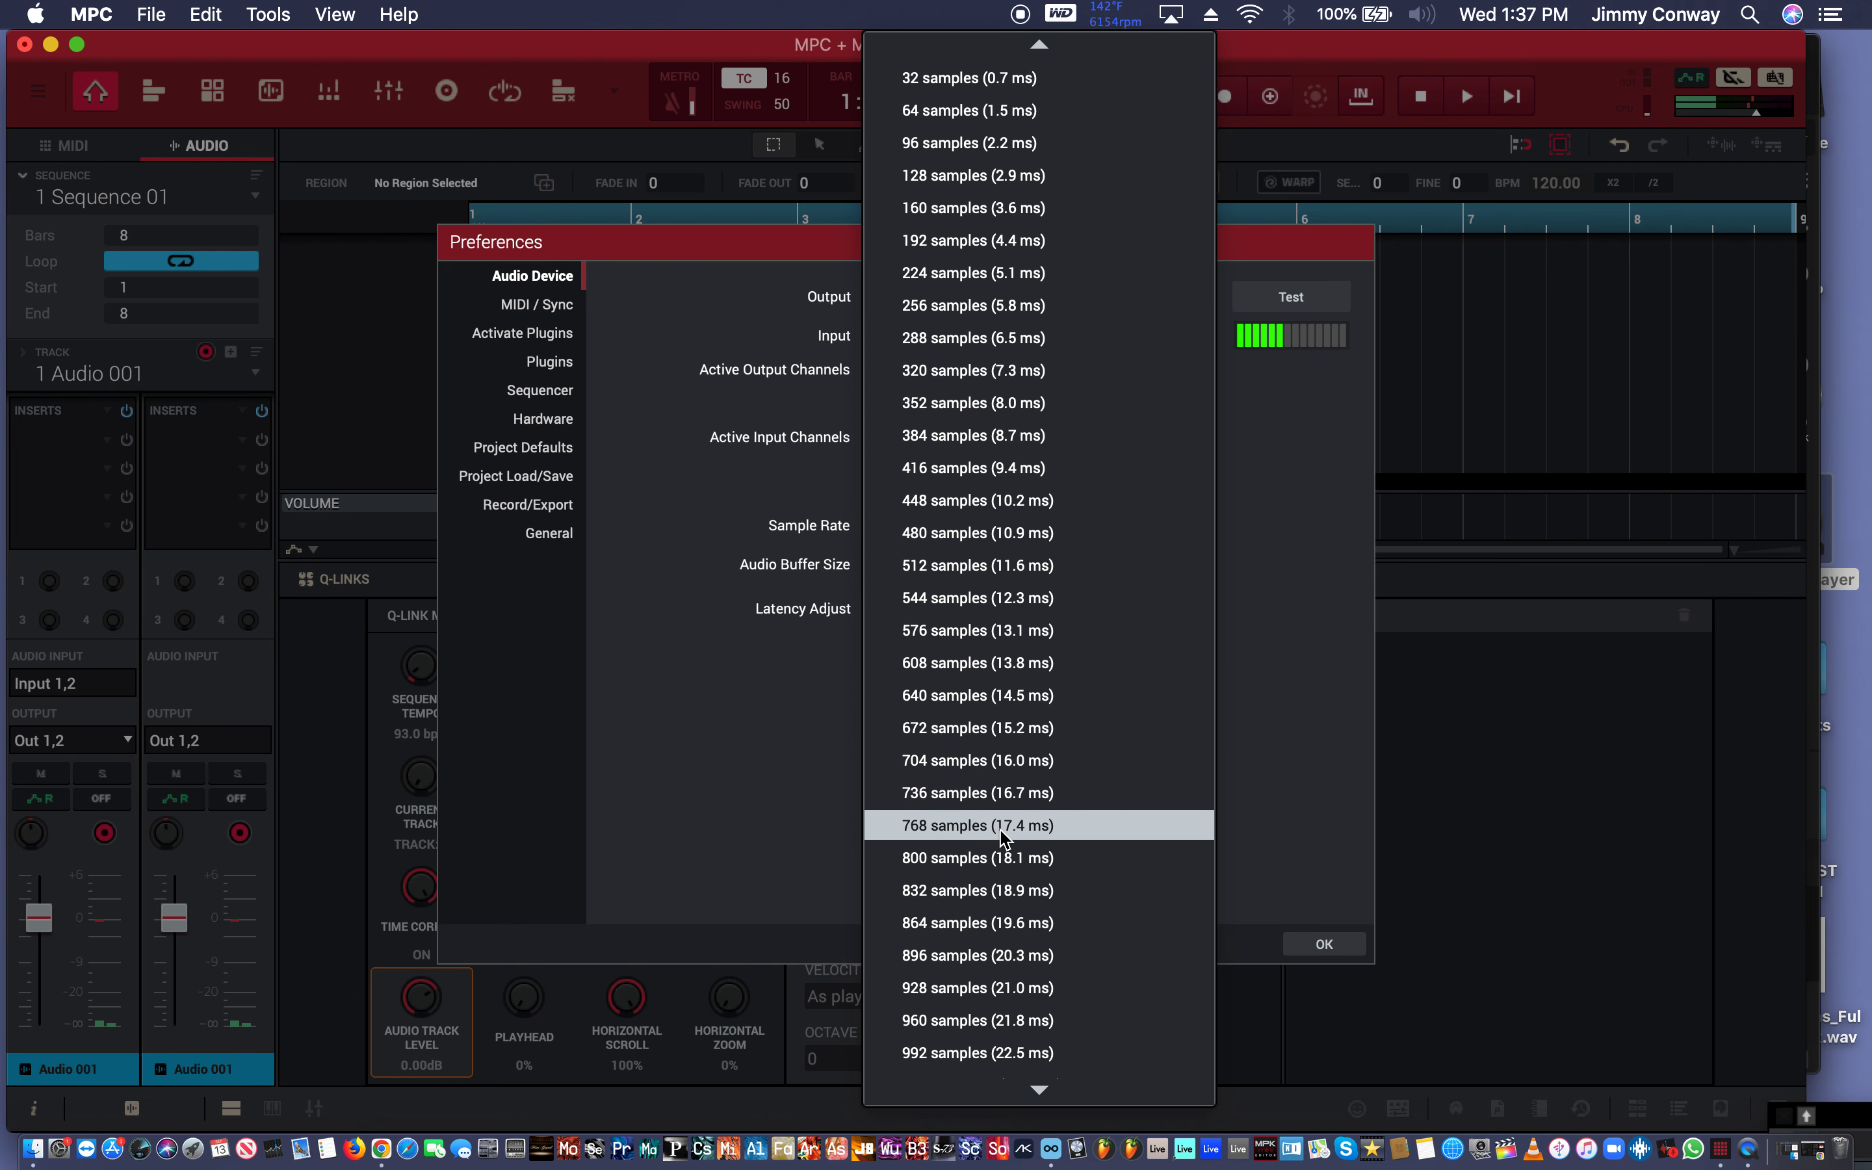
{"action": "left_click", "coordinate": [1303, 946]}
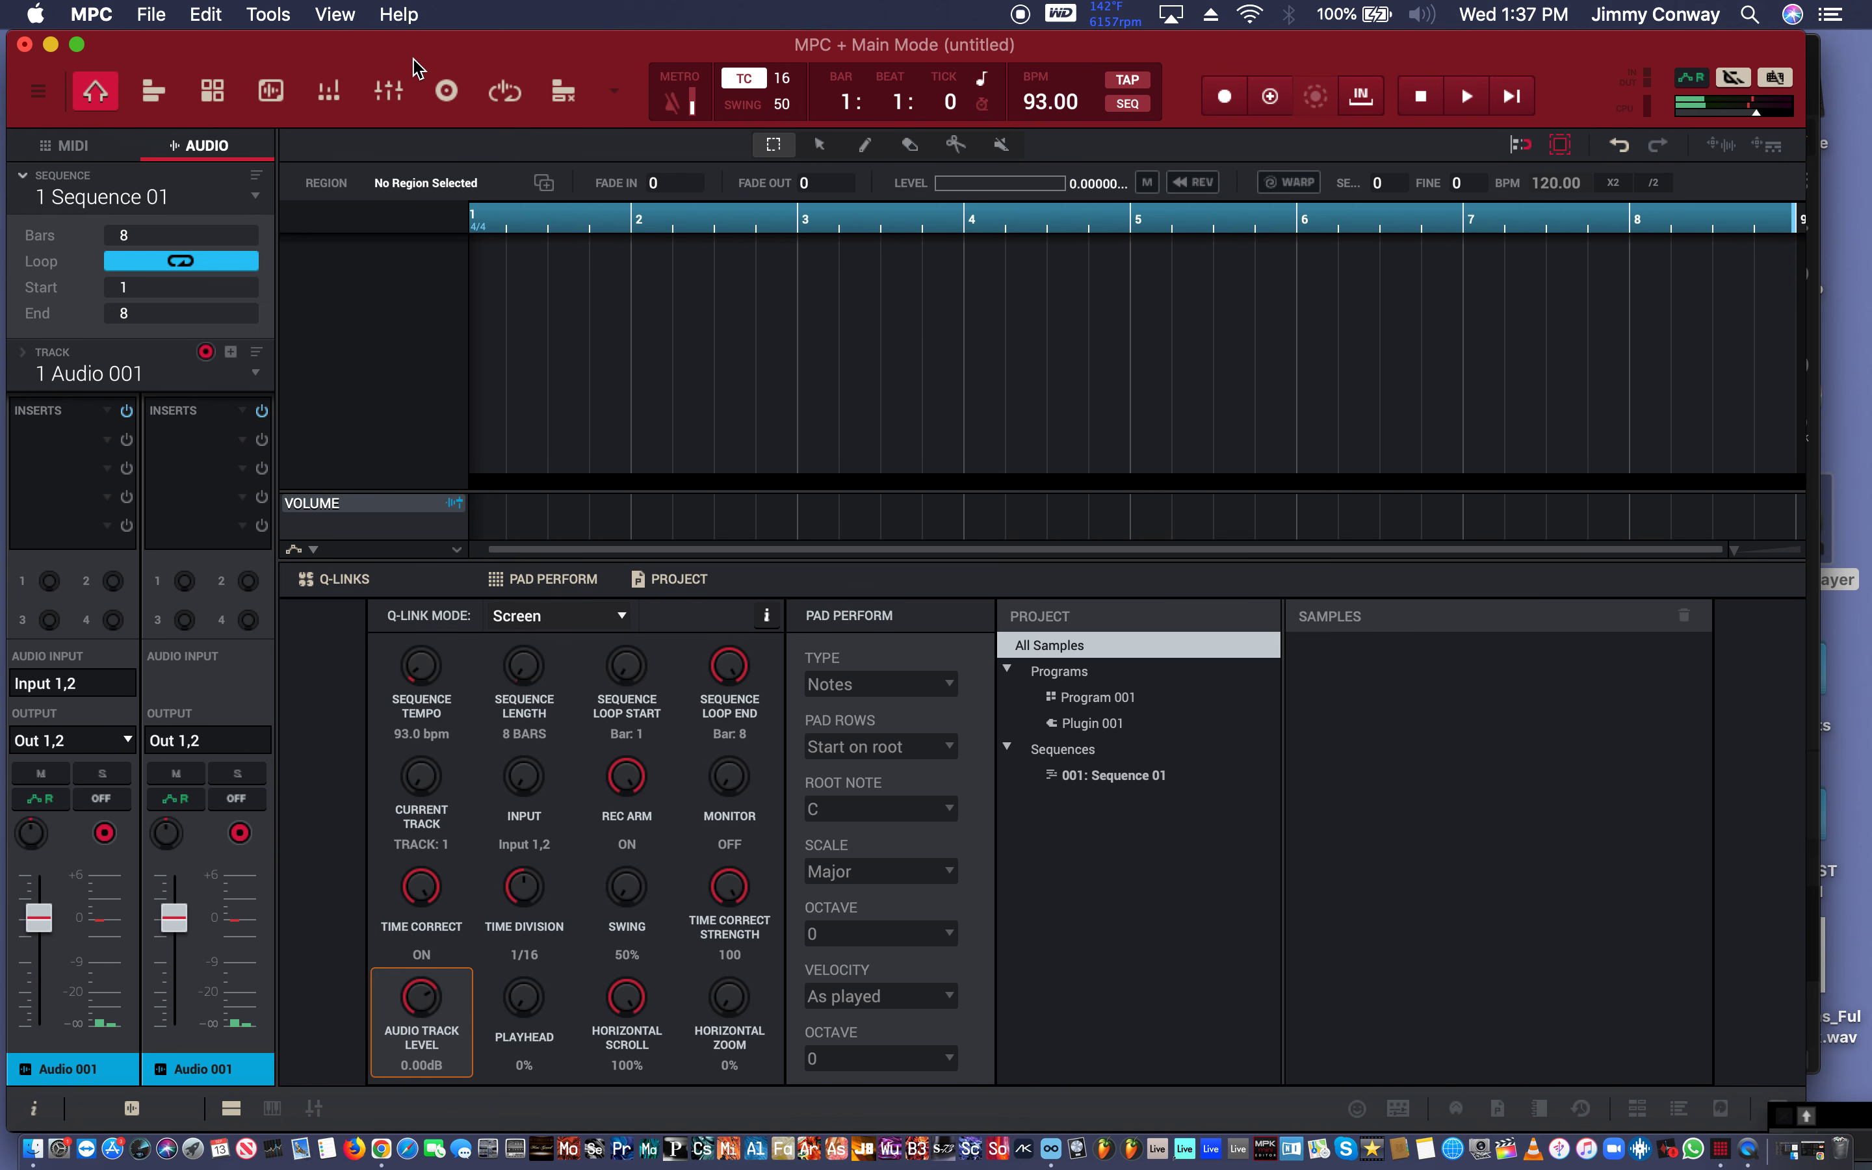
Return to Loopcloud, add an empty sixth track, and replace the Keyboard filter with Bass, limited to rhythmic density below 48%.
{"action": "key", "text": "super+Tab"}
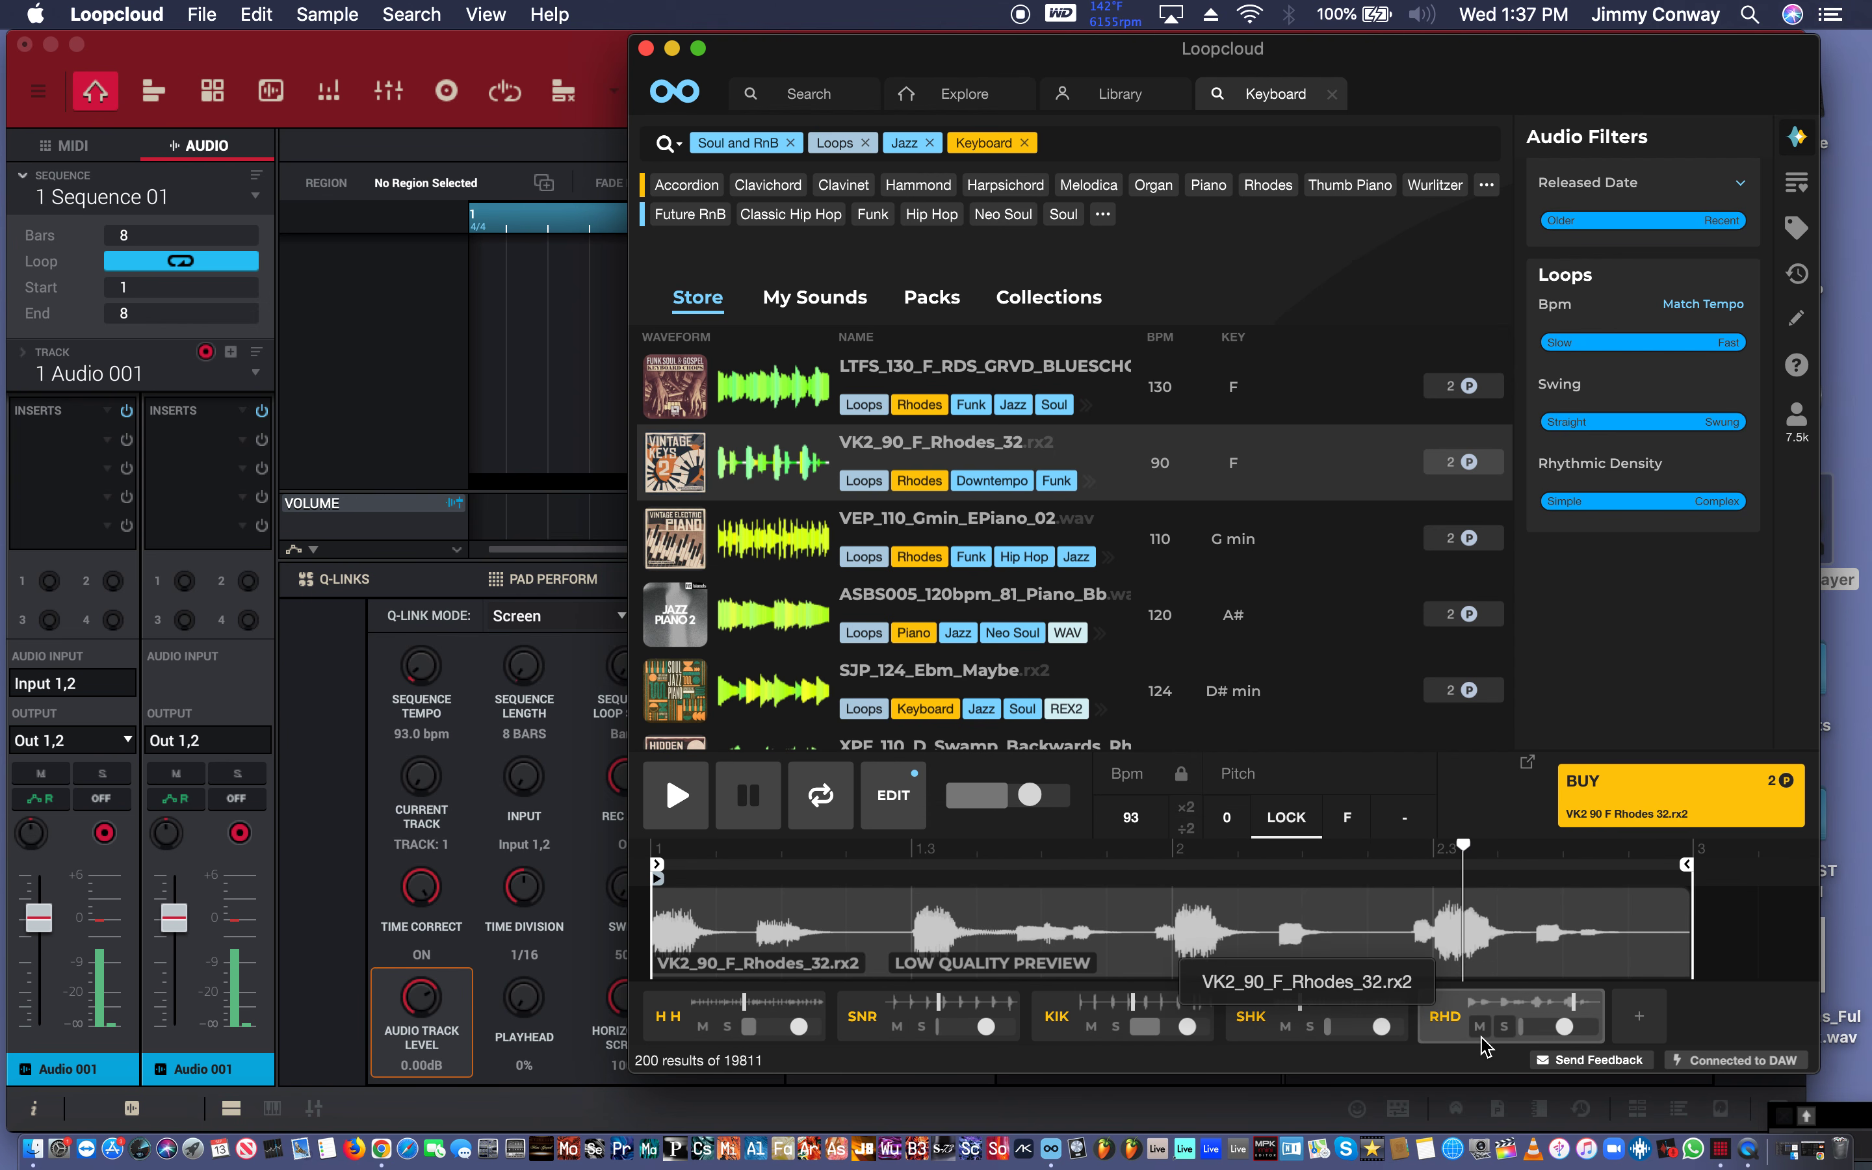
{"action": "left_click", "coordinate": [1635, 1030]}
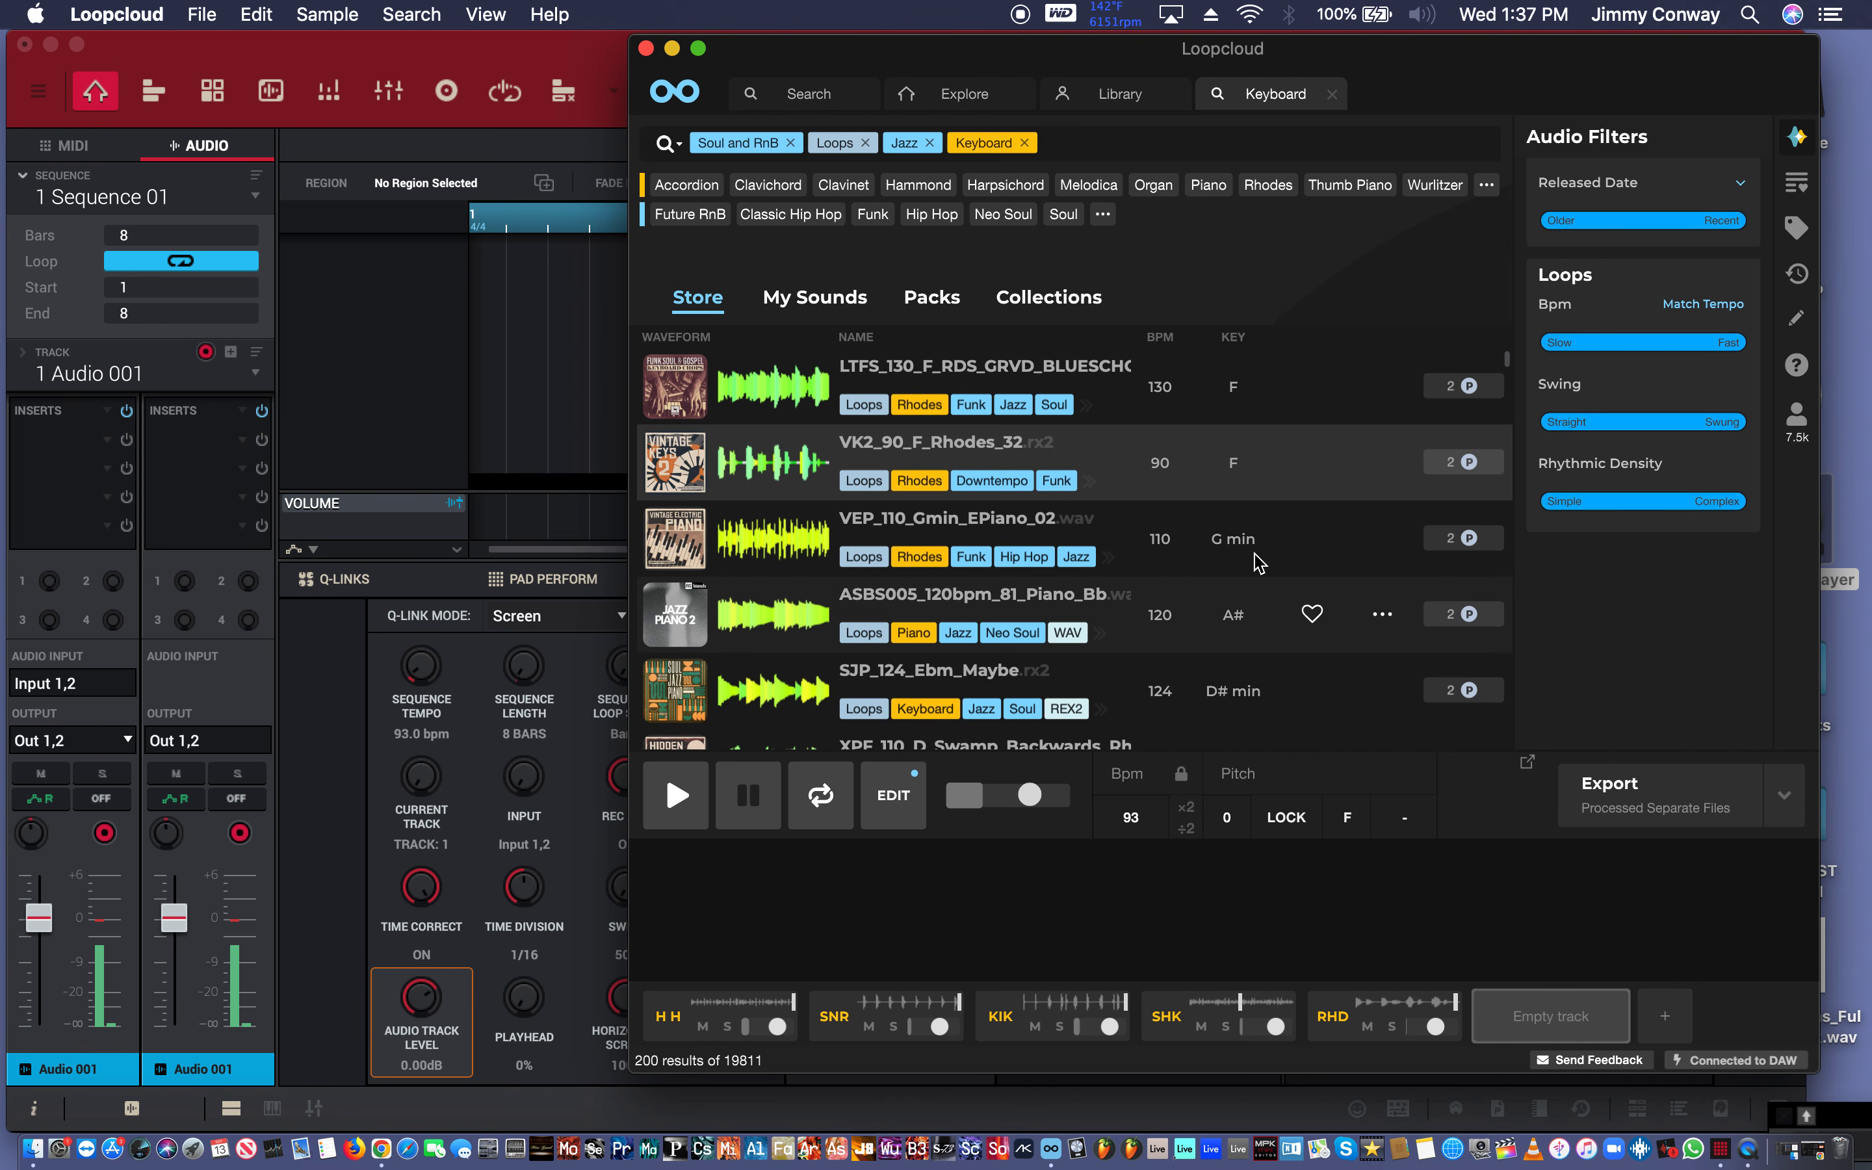
{"action": "left_click", "coordinate": [1024, 143]}
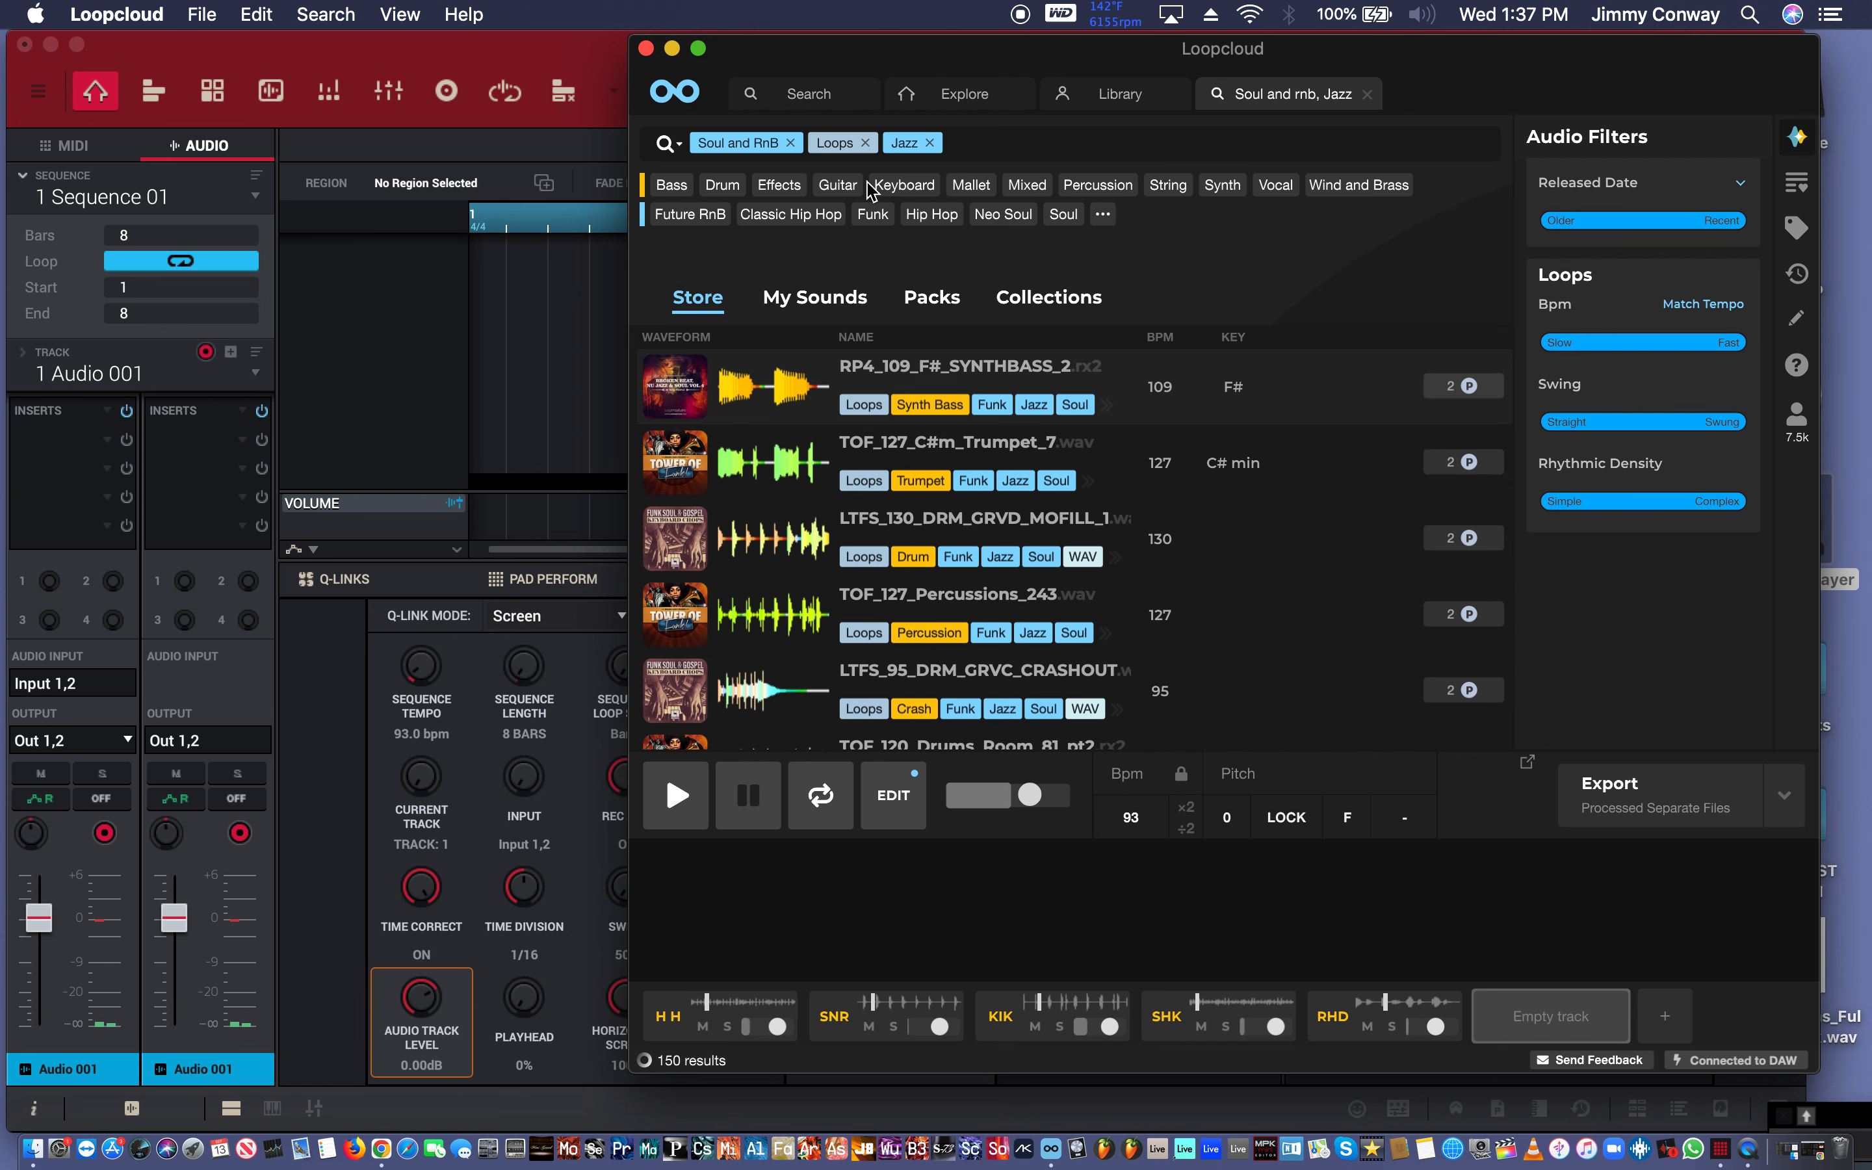
{"action": "left_click", "coordinate": [671, 190]}
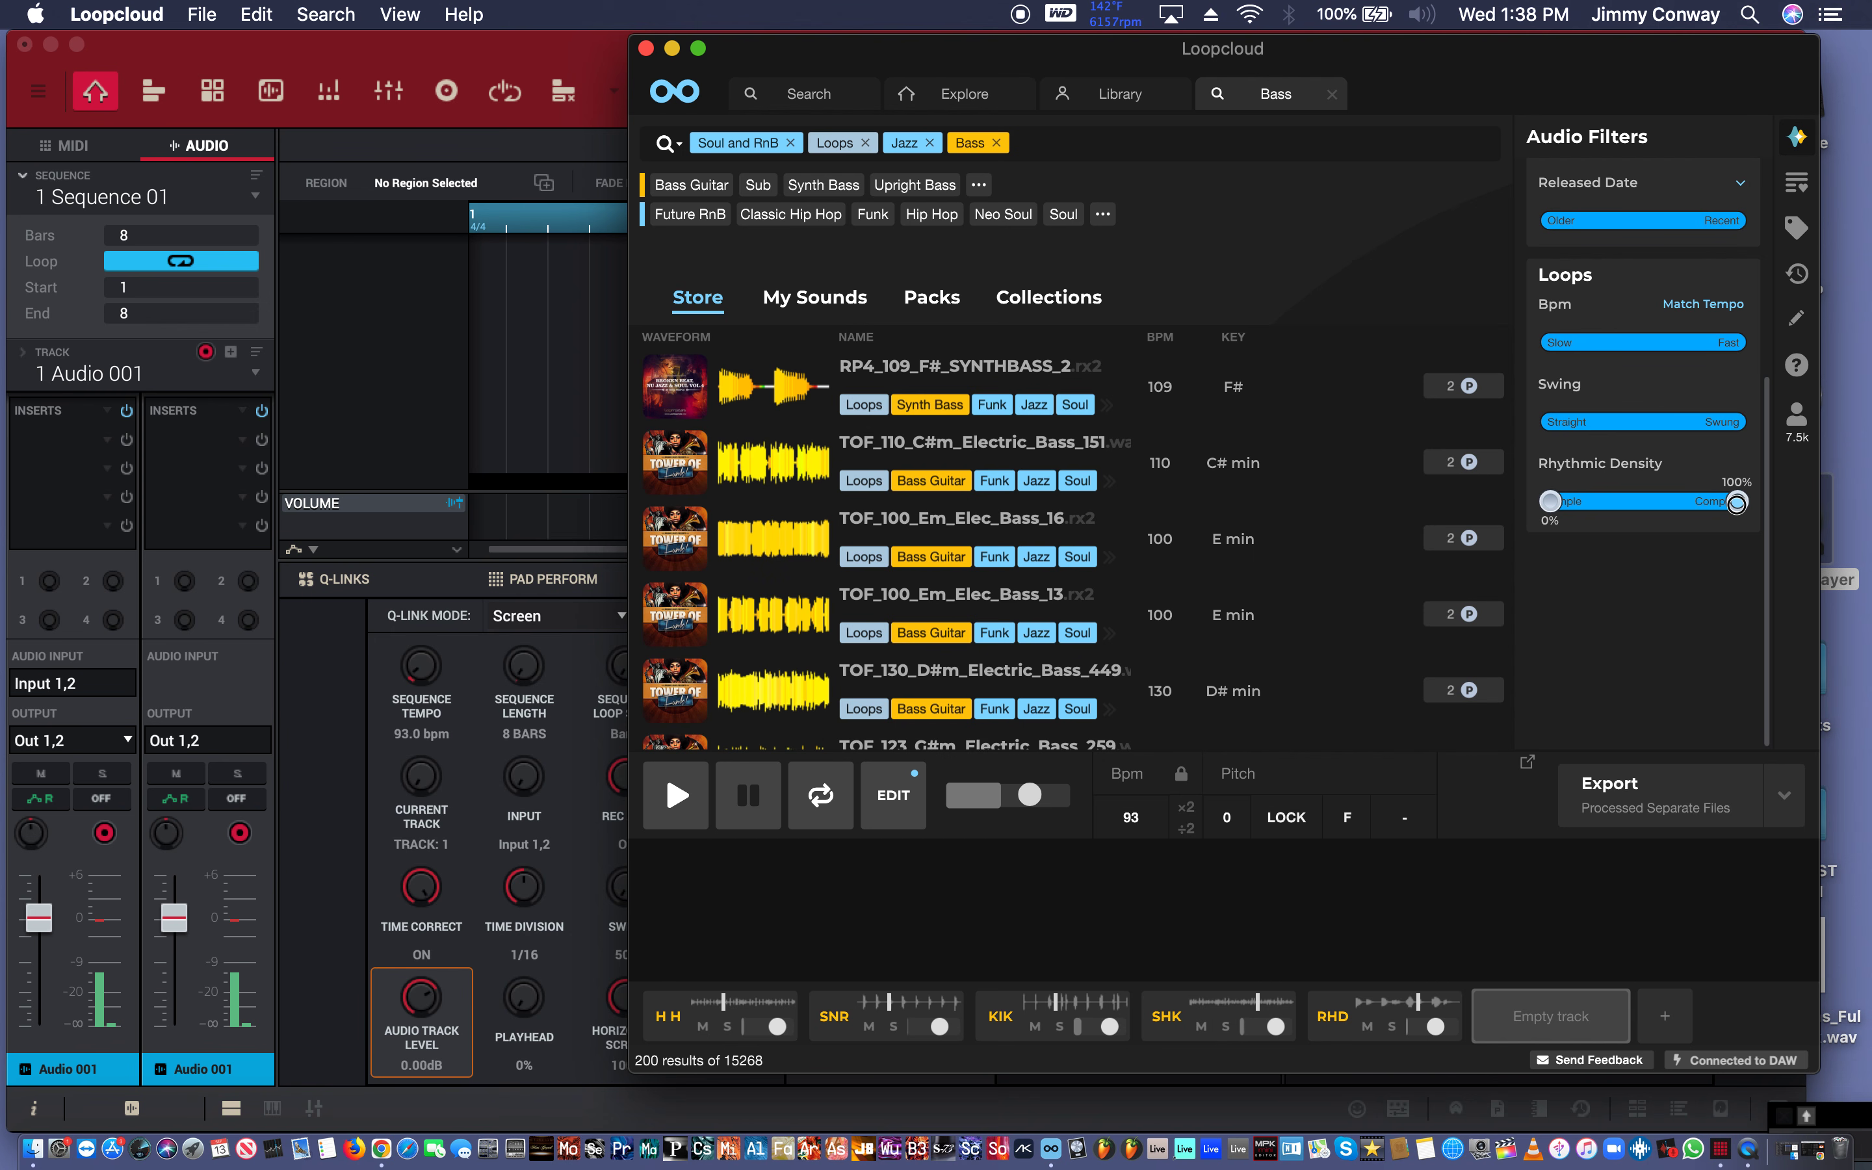
{"action": "left_click_drag", "start_coordinate": [1713, 524], "coordinate": [1640, 740]}
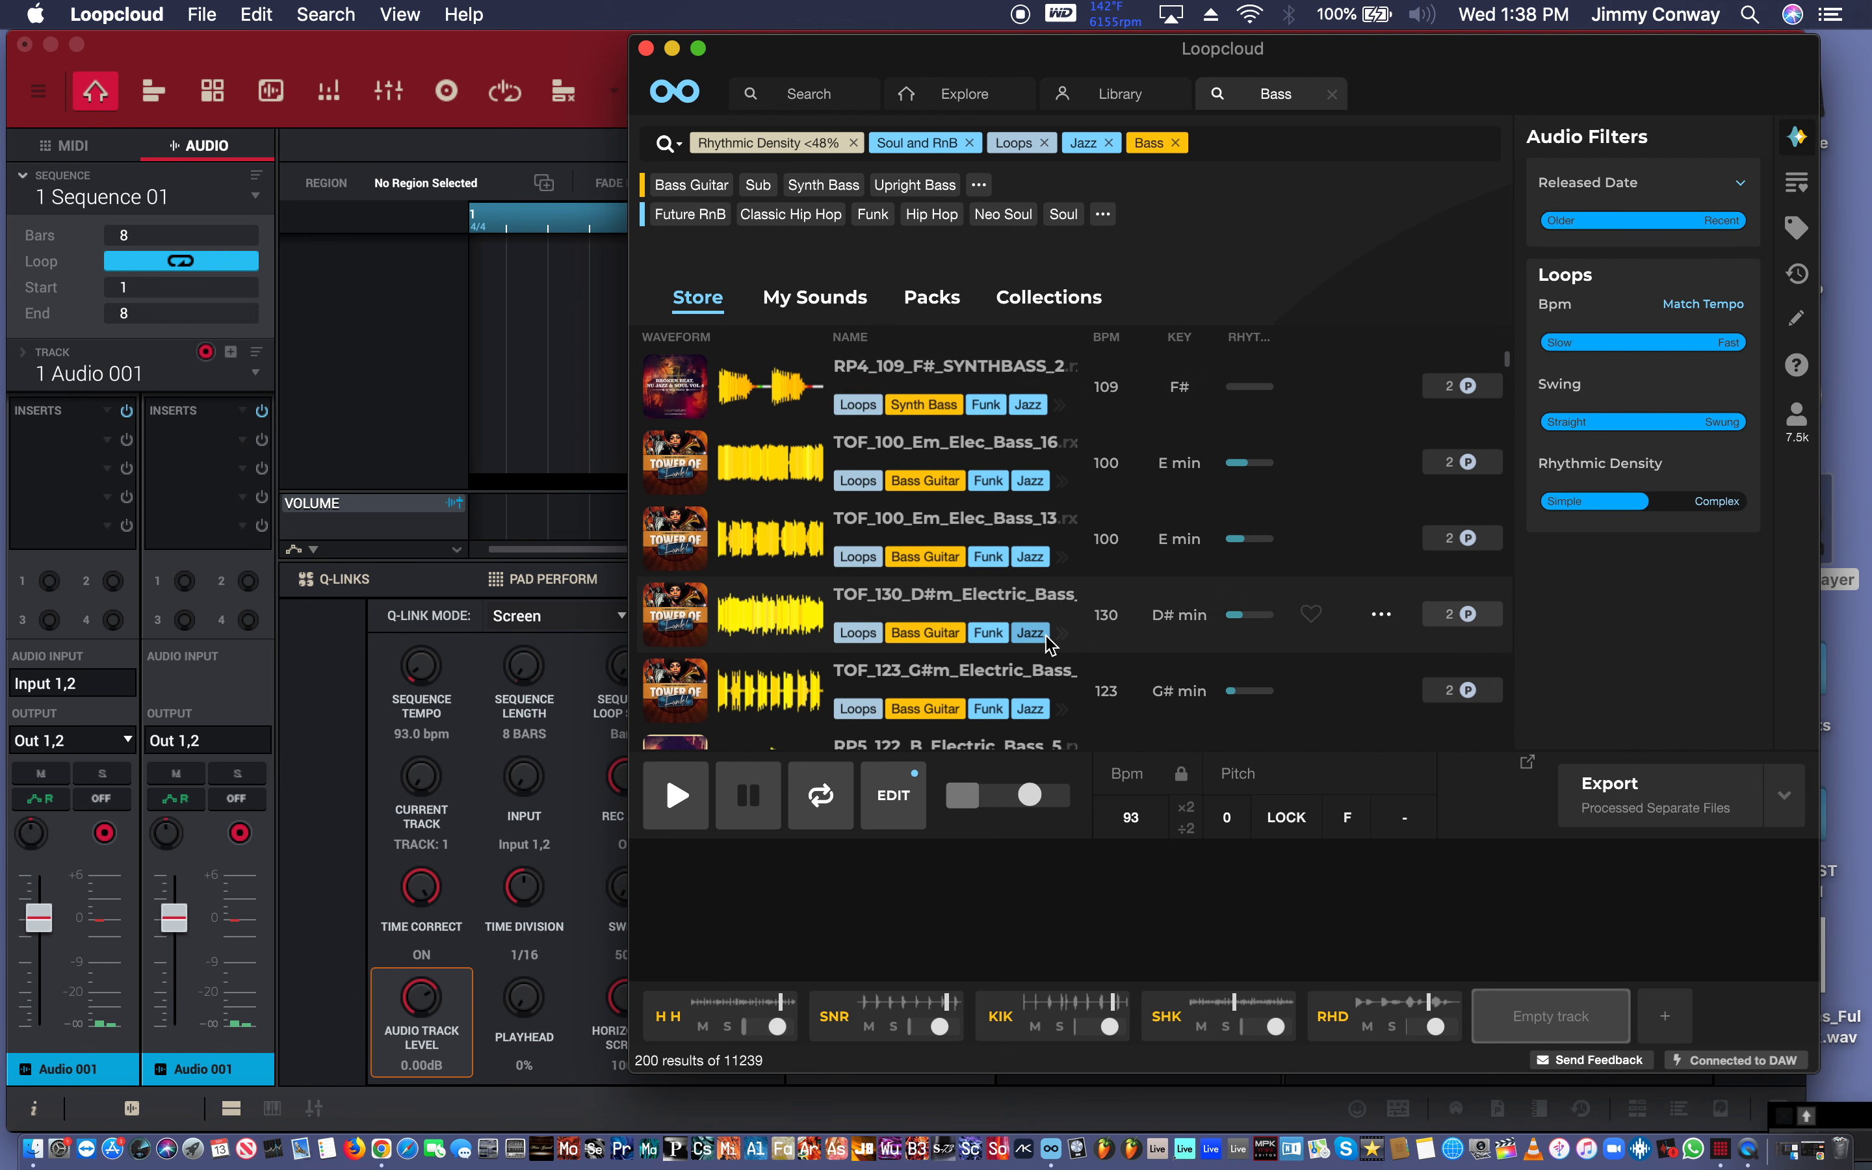
Preview TOF_100_Em_Elec_Bass_16.rx2 on the sixth track, lower that track's volume, and preview TOF_100_Em_Elec_Bass_13.rx2 in its place.
{"action": "scroll", "coordinate": [1053, 638], "scroll_direction": "down", "scroll_amount": 10}
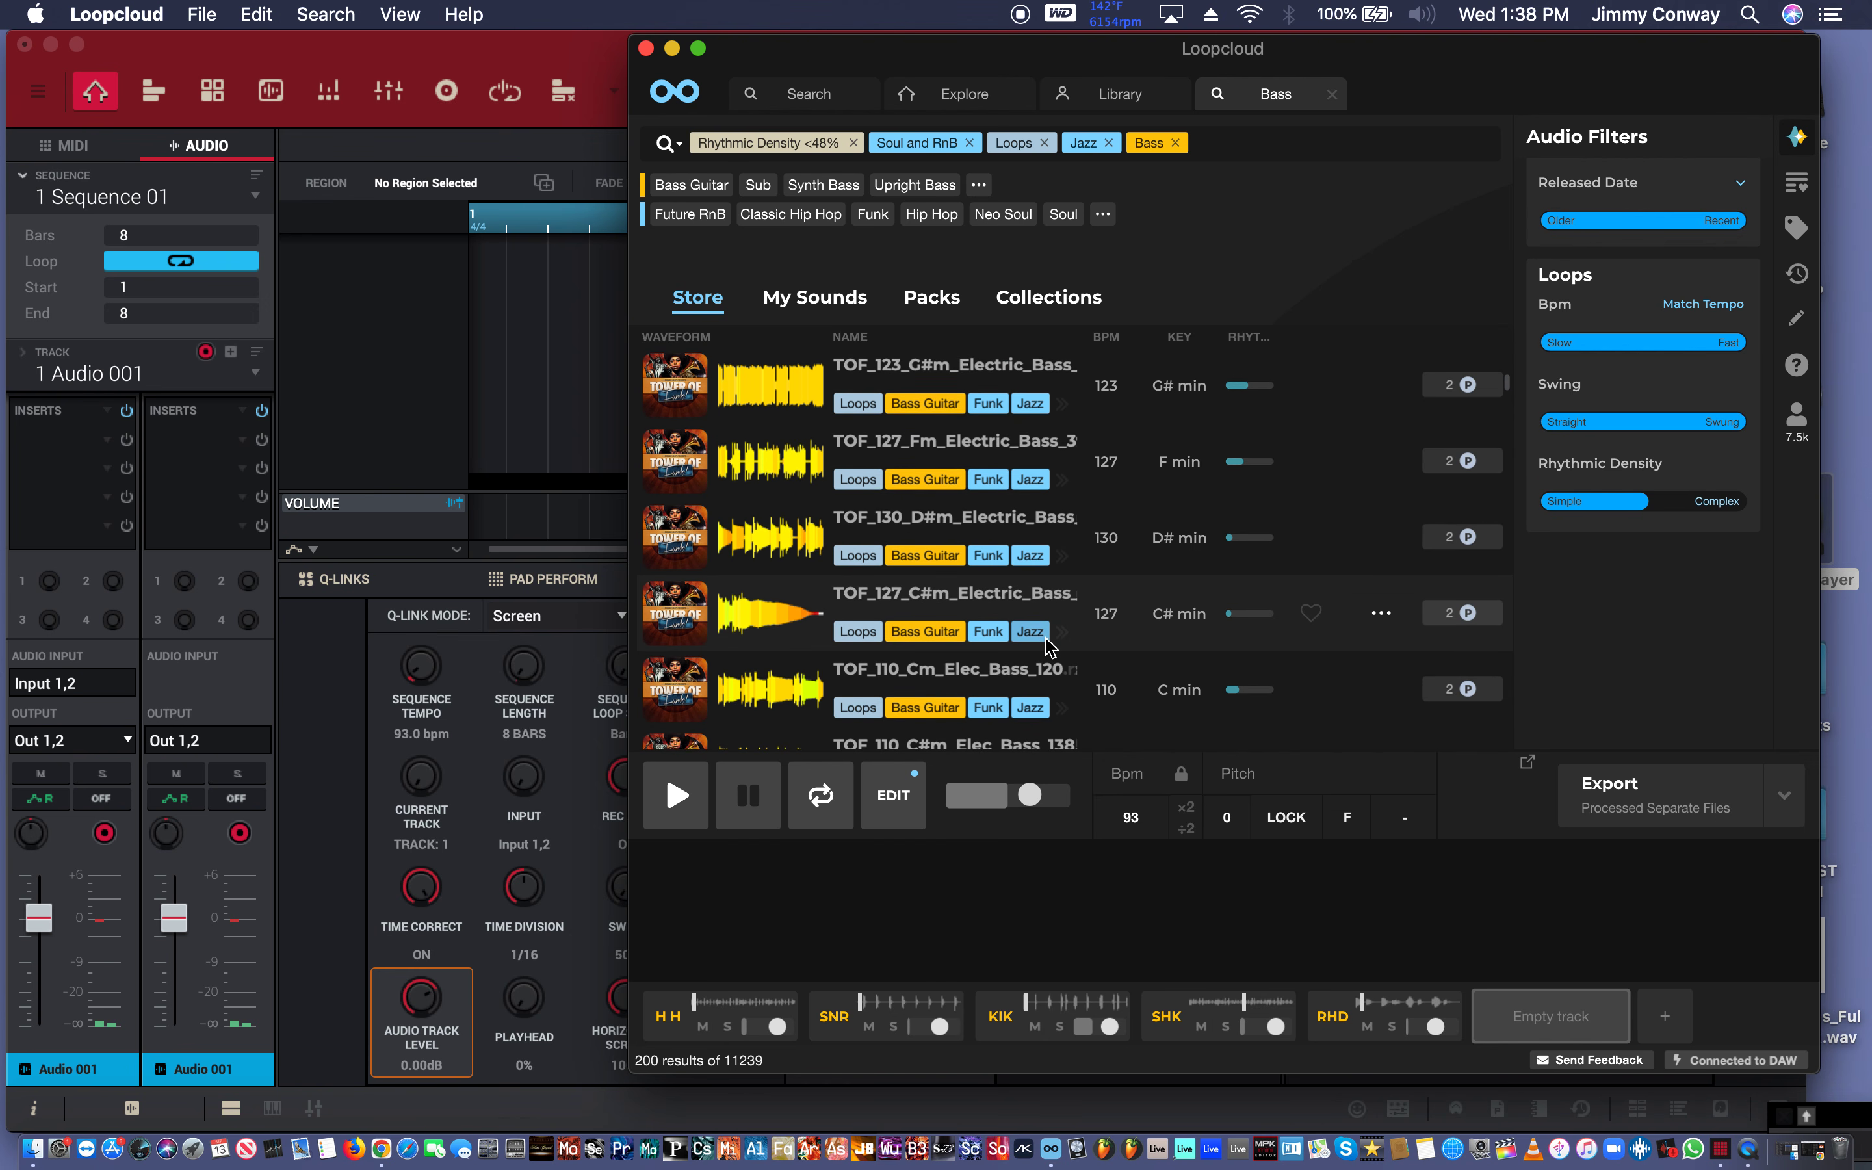
{"action": "scroll", "coordinate": [1060, 588], "scroll_direction": "up", "scroll_amount": 4}
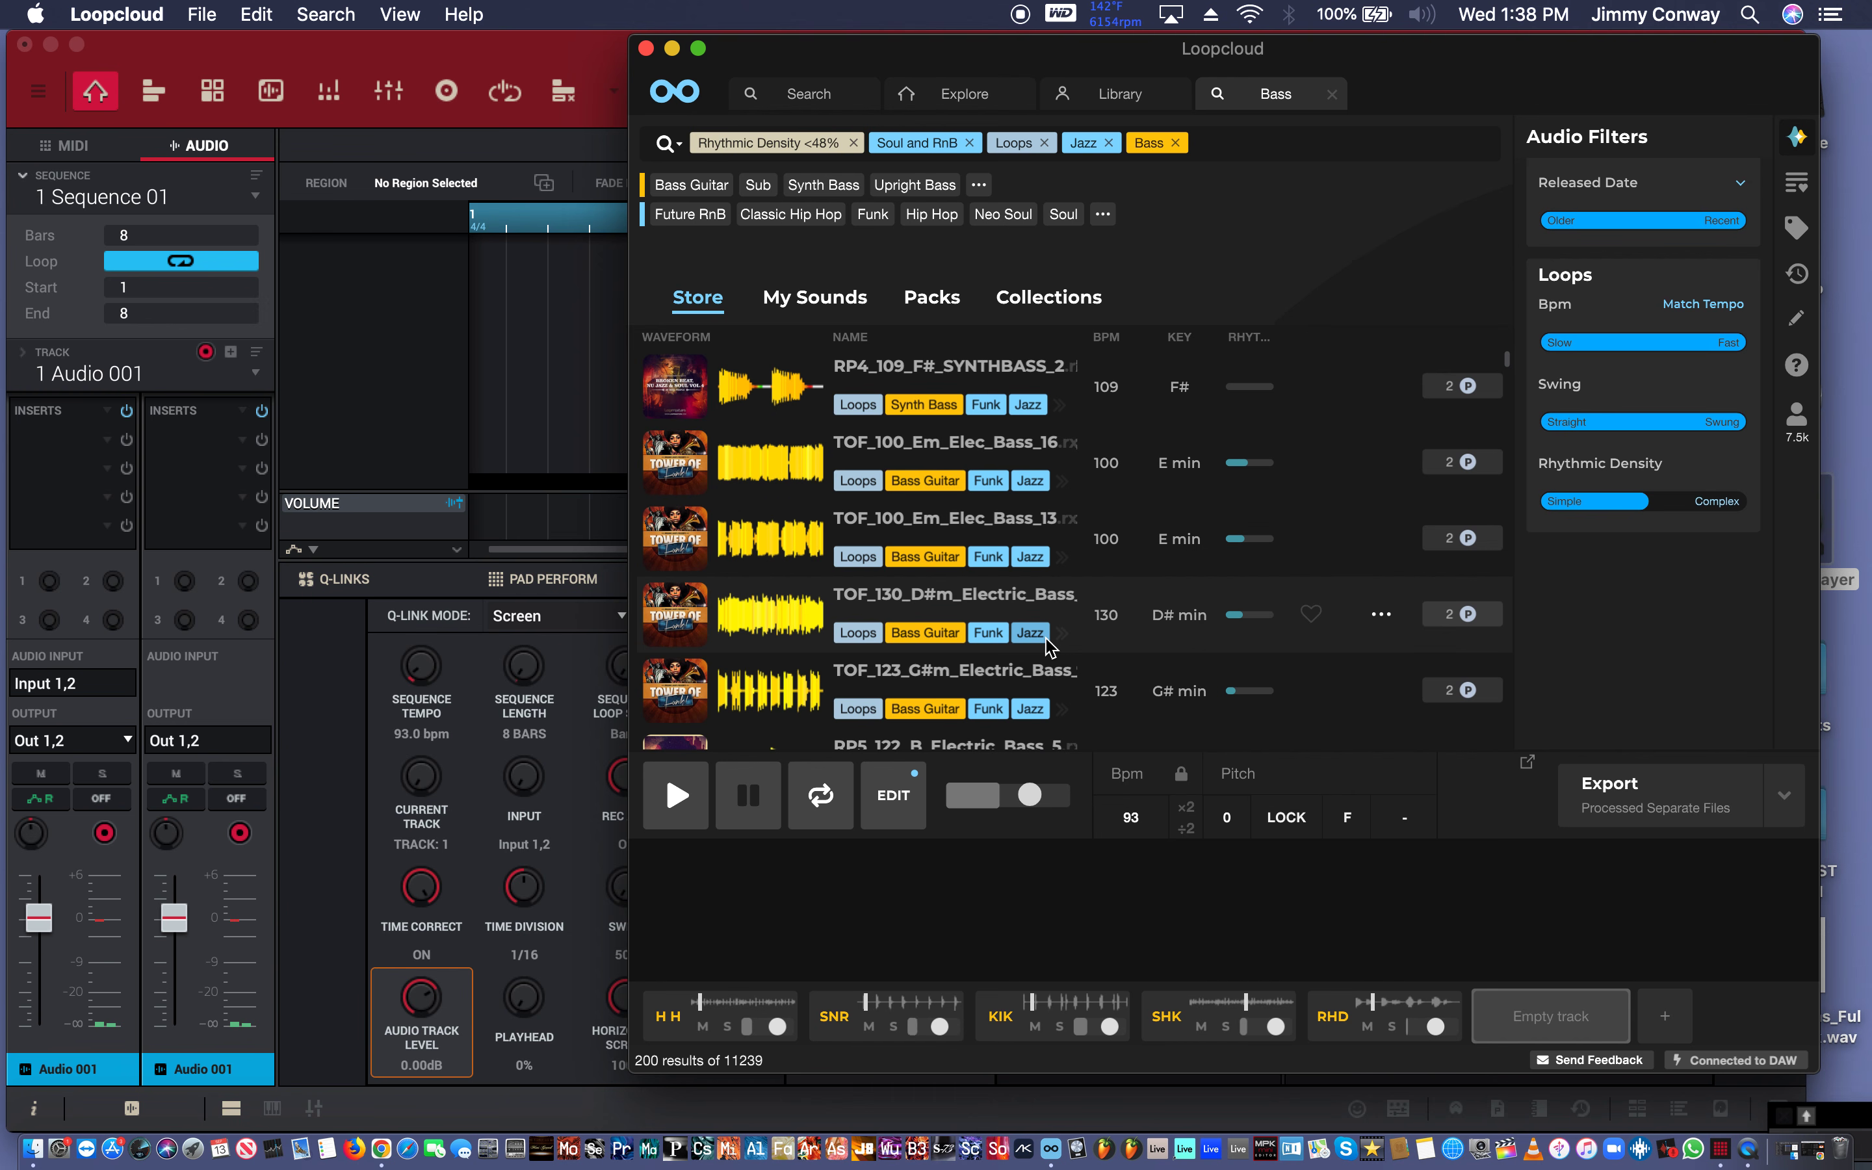
{"action": "left_click", "coordinate": [1077, 470]}
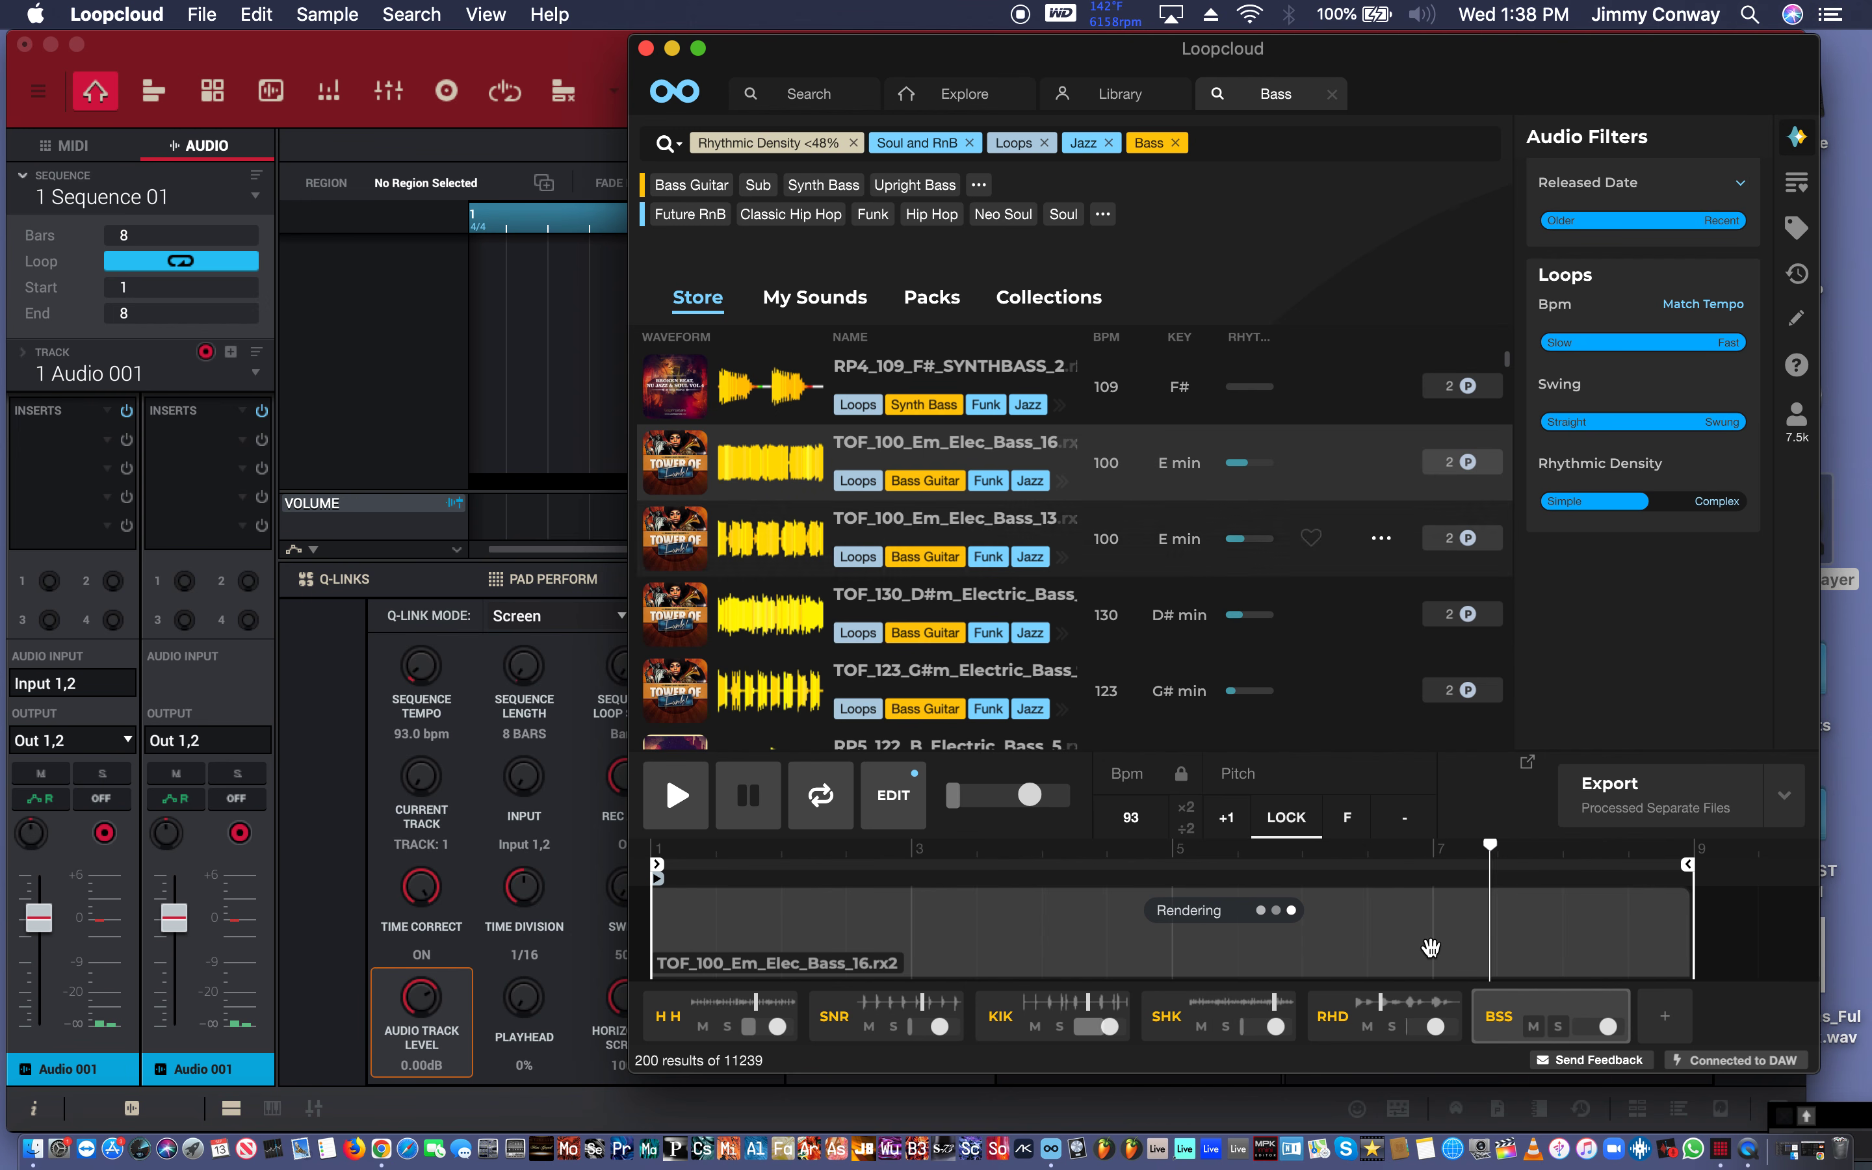
{"action": "mouse_move", "coordinate": [1604, 1025]}
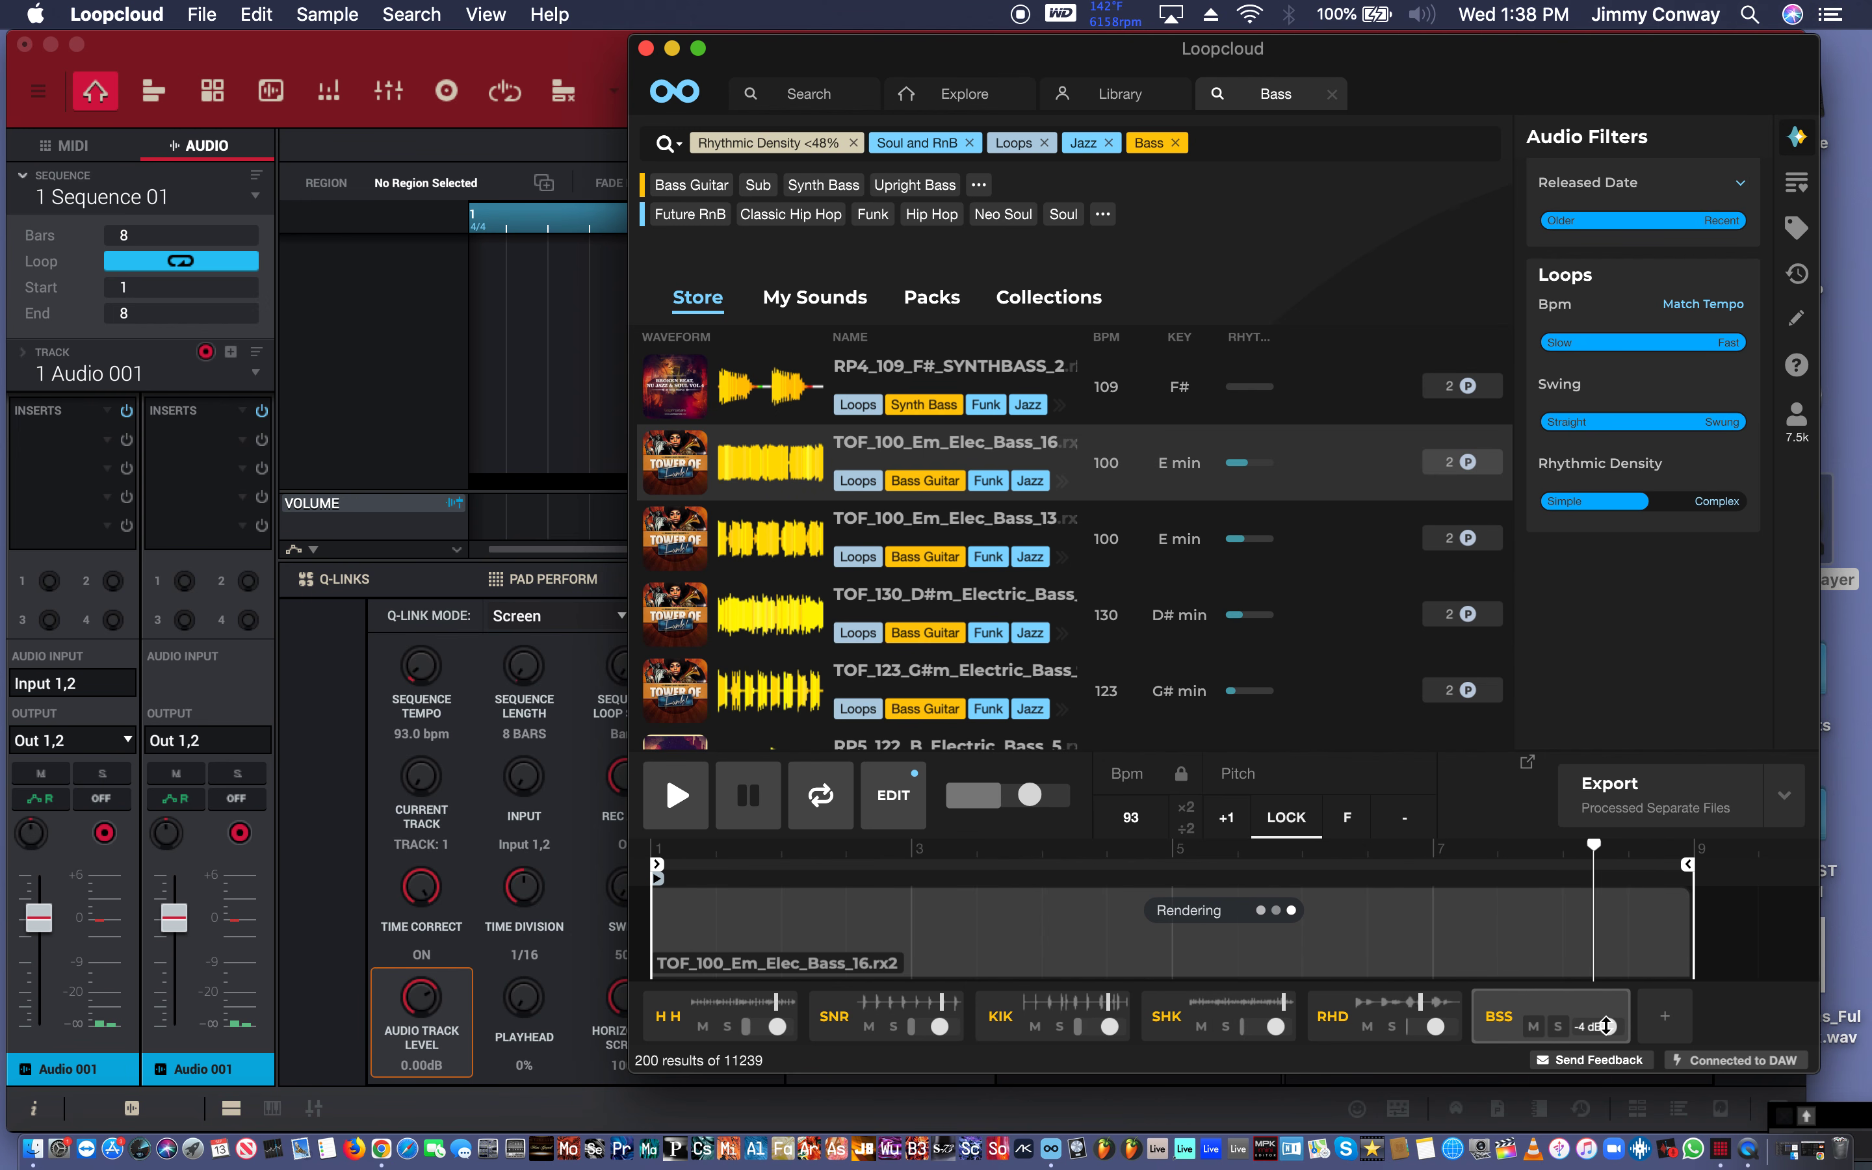
{"action": "left_click_drag", "start_coordinate": [1604, 1025], "coordinate": [1578, 1099]}
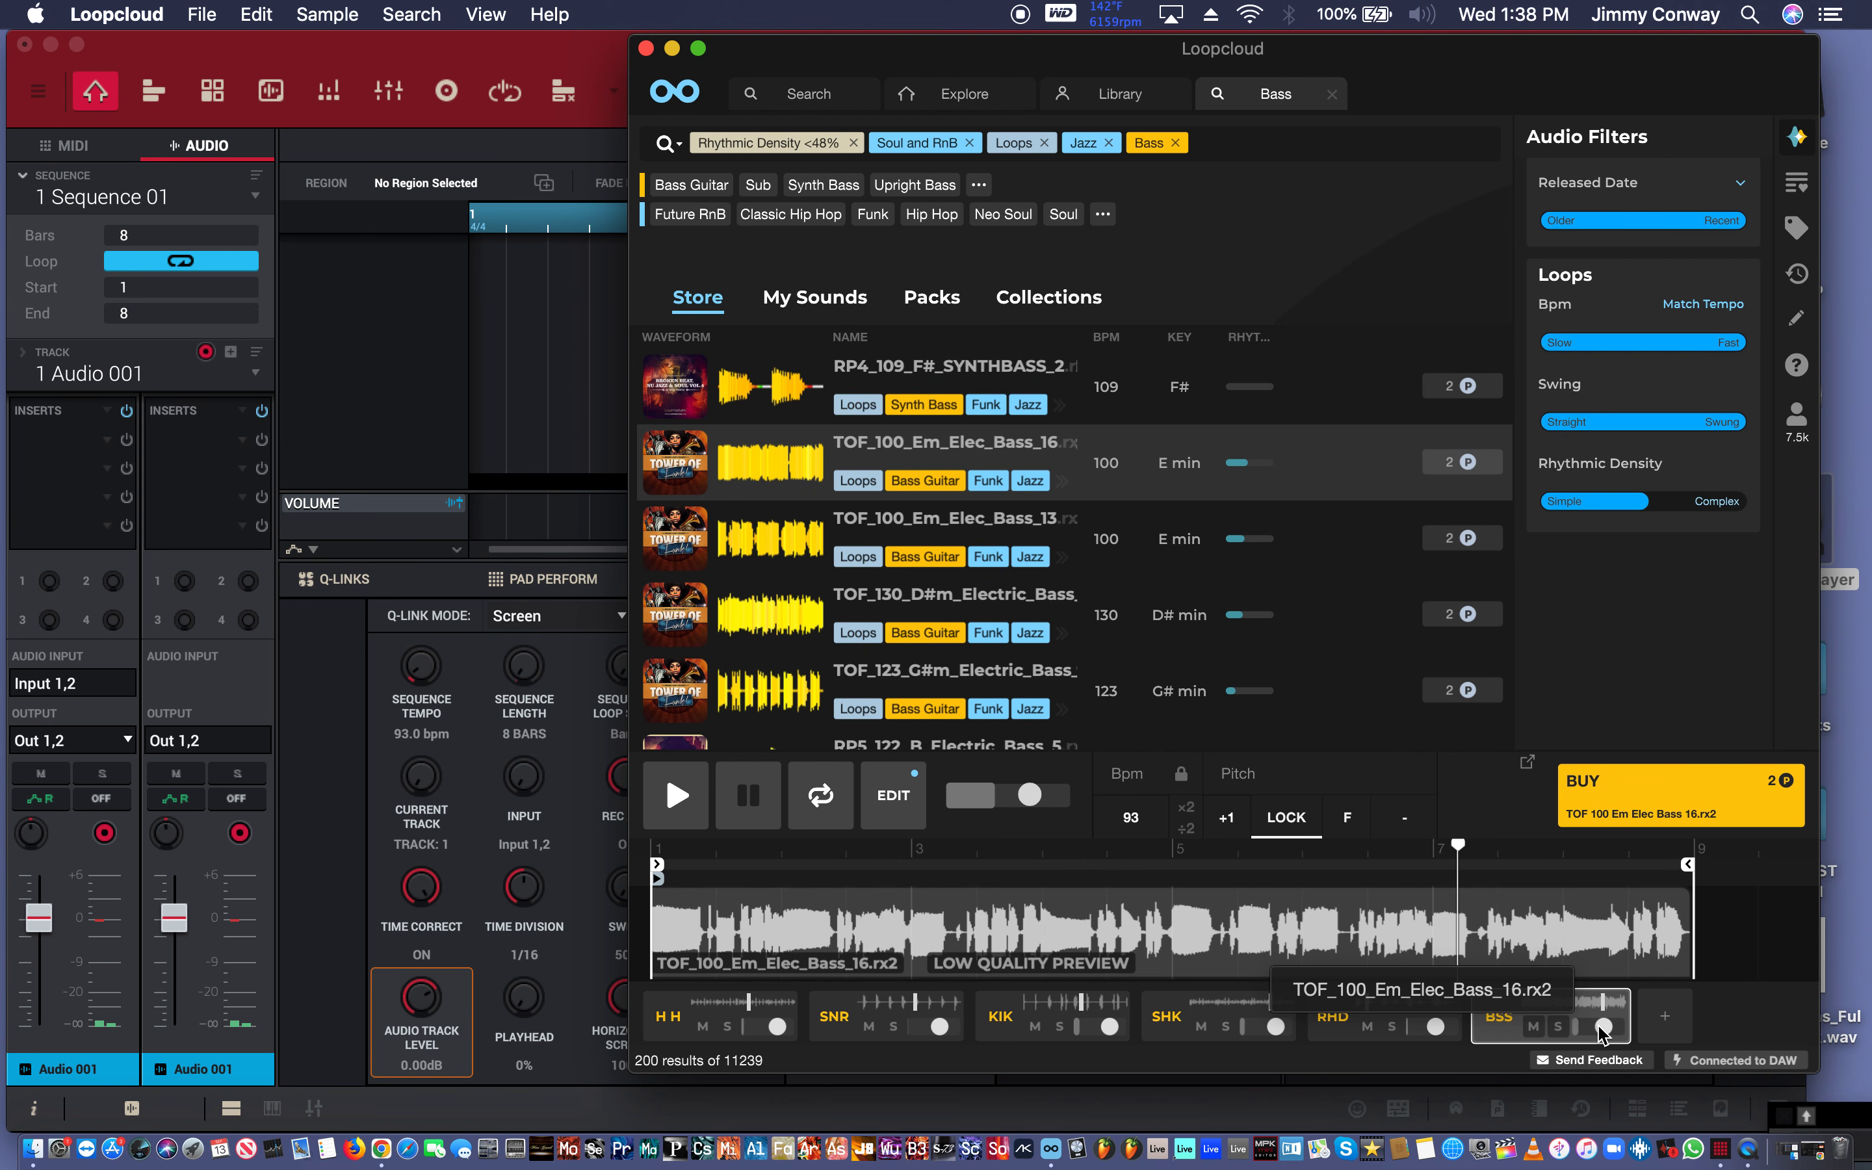
{"action": "key", "text": "Down"}
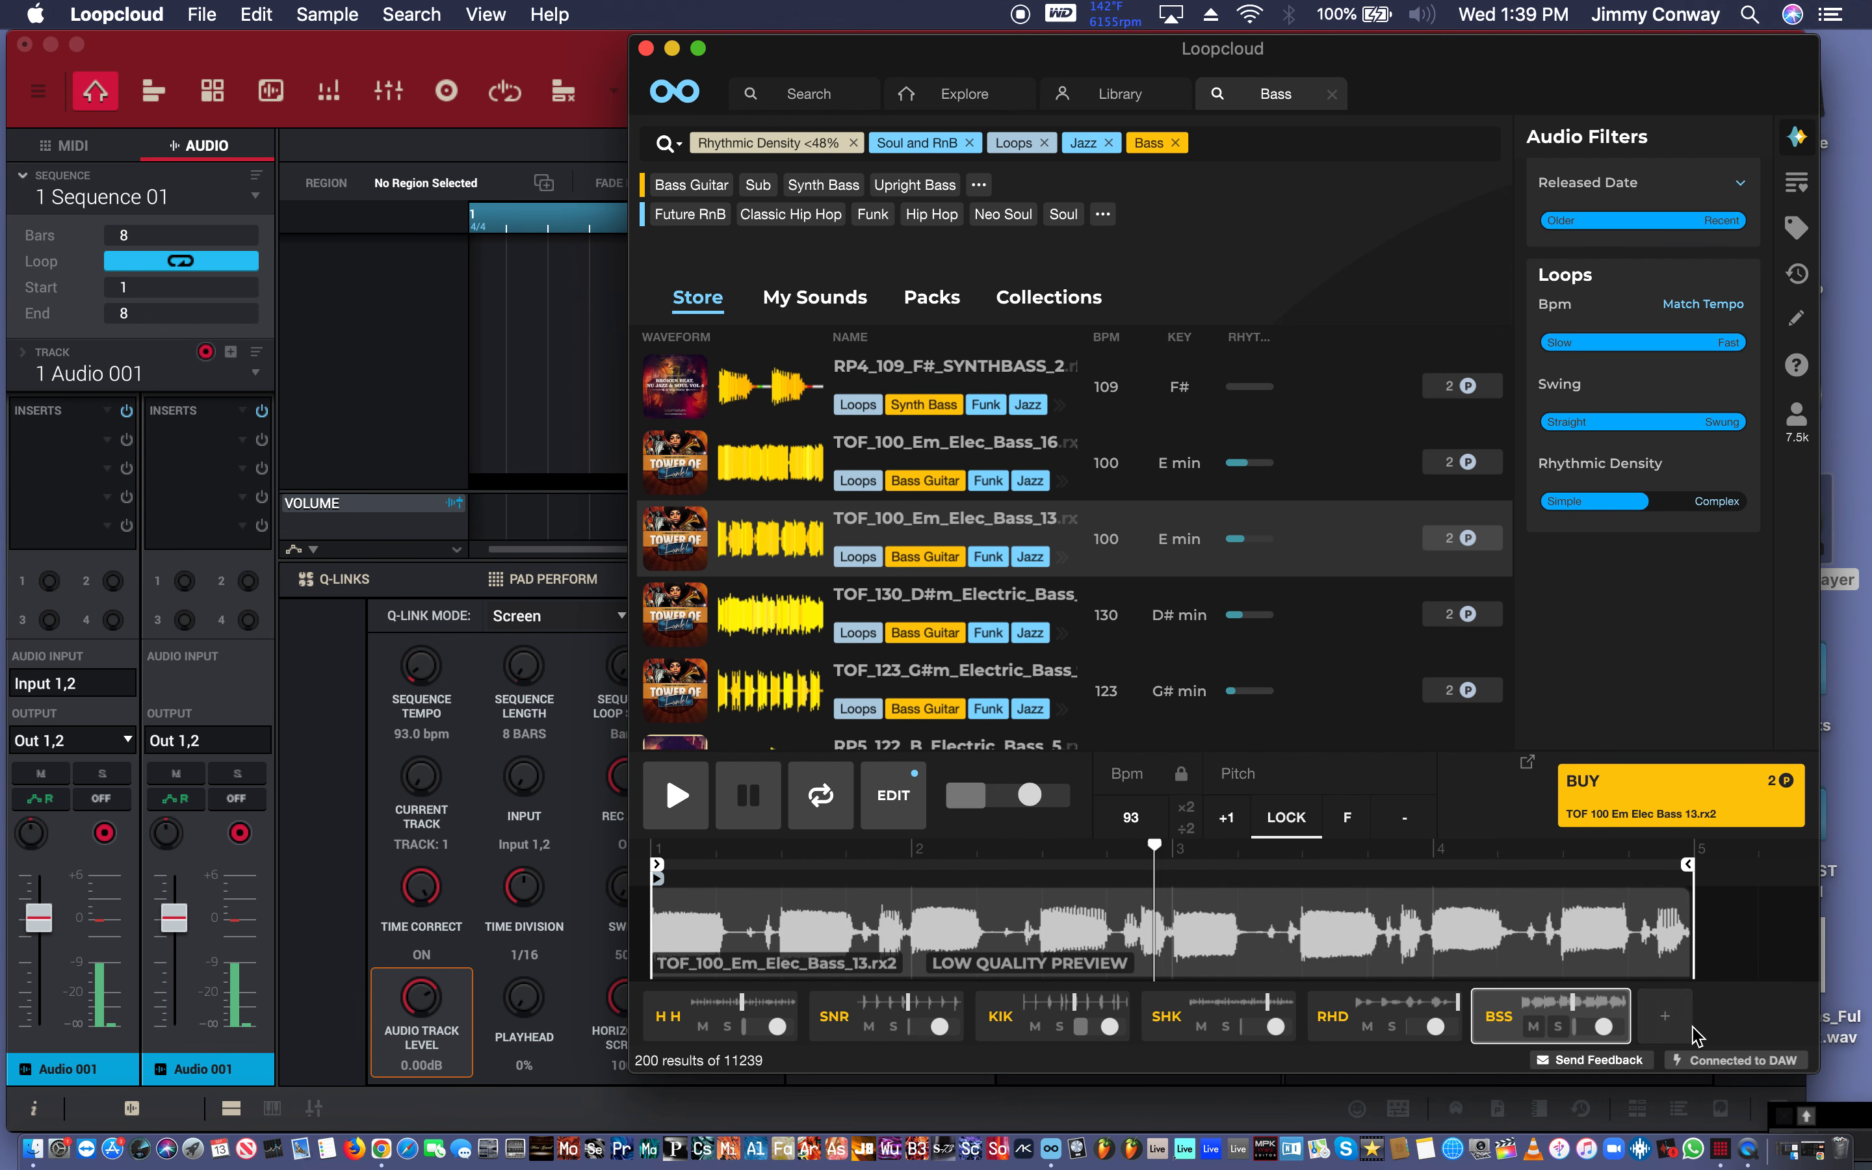
Add an empty seventh track and replace the Bass and Jazz filters with the Vocal filter.
{"action": "left_click", "coordinate": [1666, 1017]}
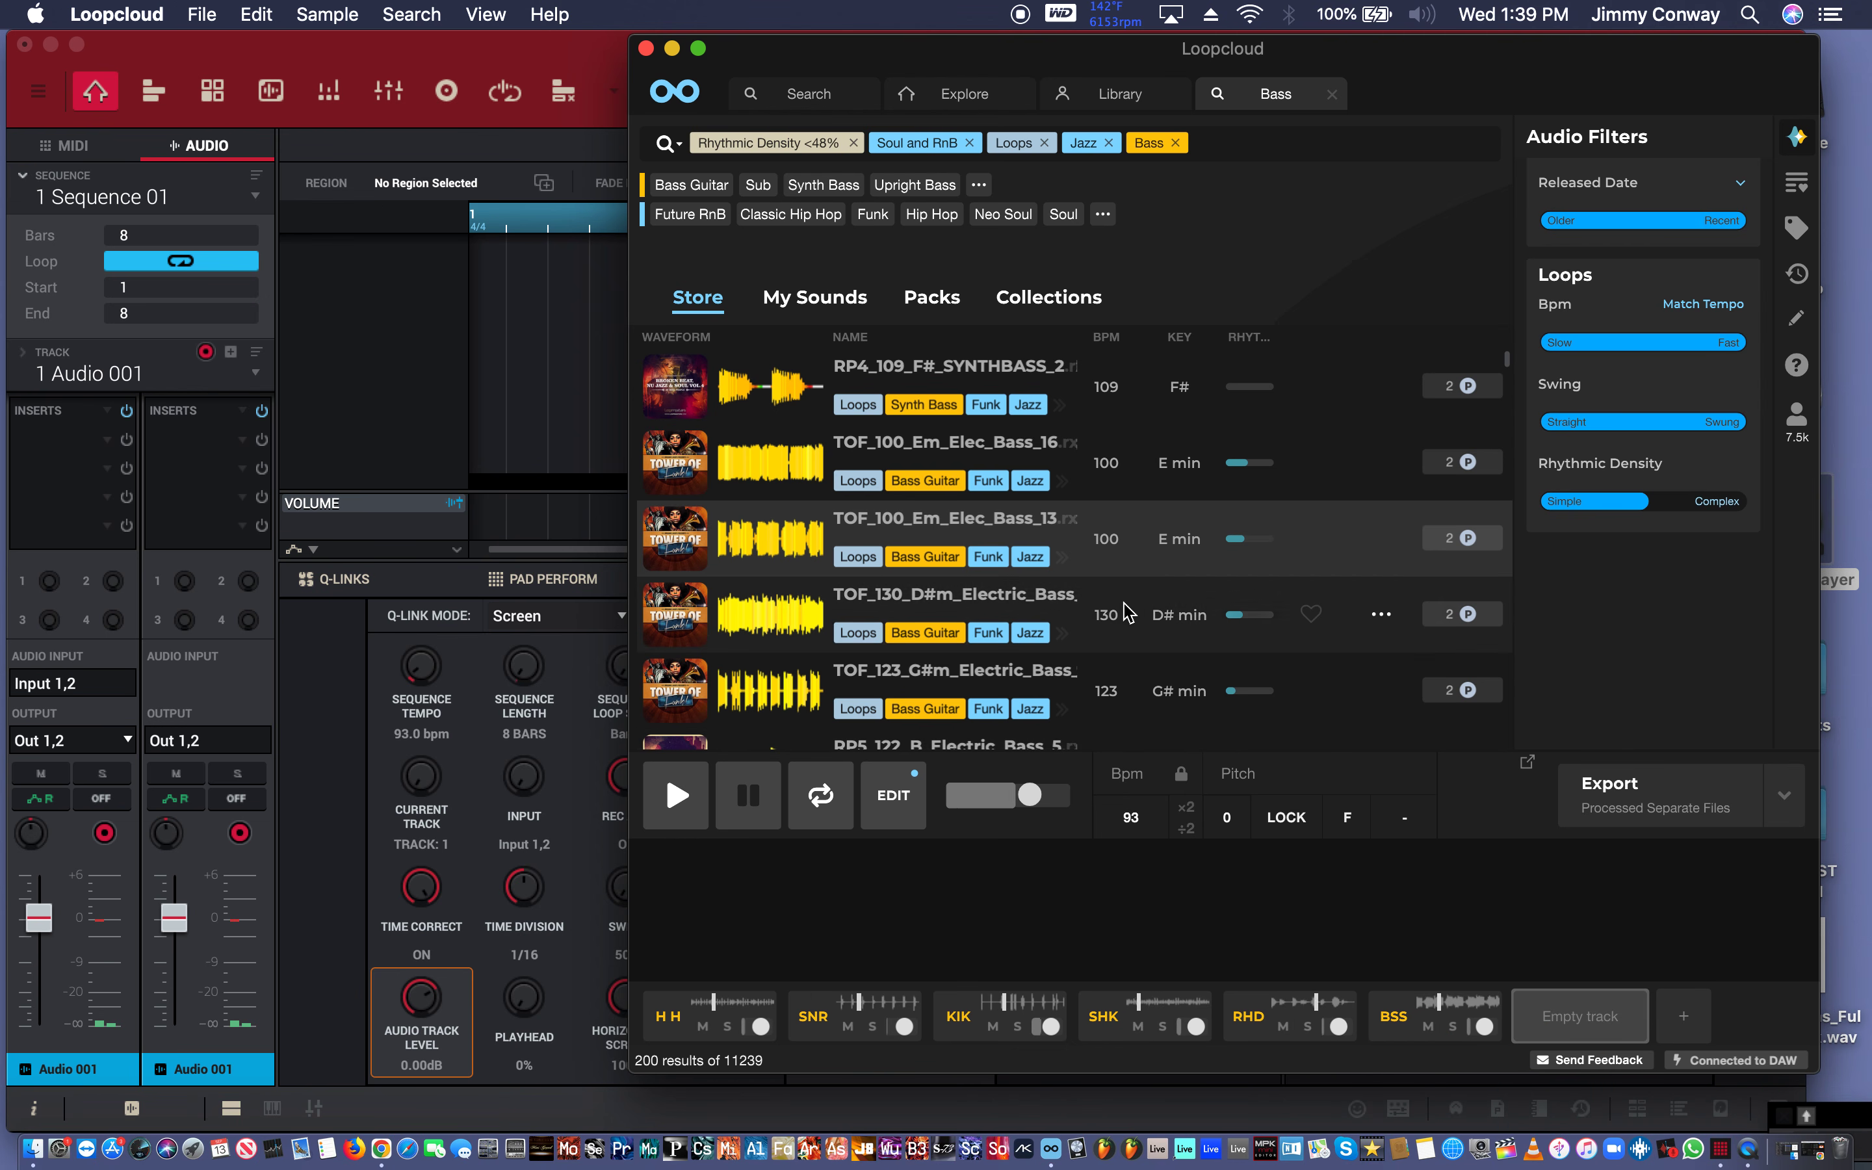
{"action": "scroll", "coordinate": [1108, 487], "scroll_direction": "down", "scroll_amount": 10}
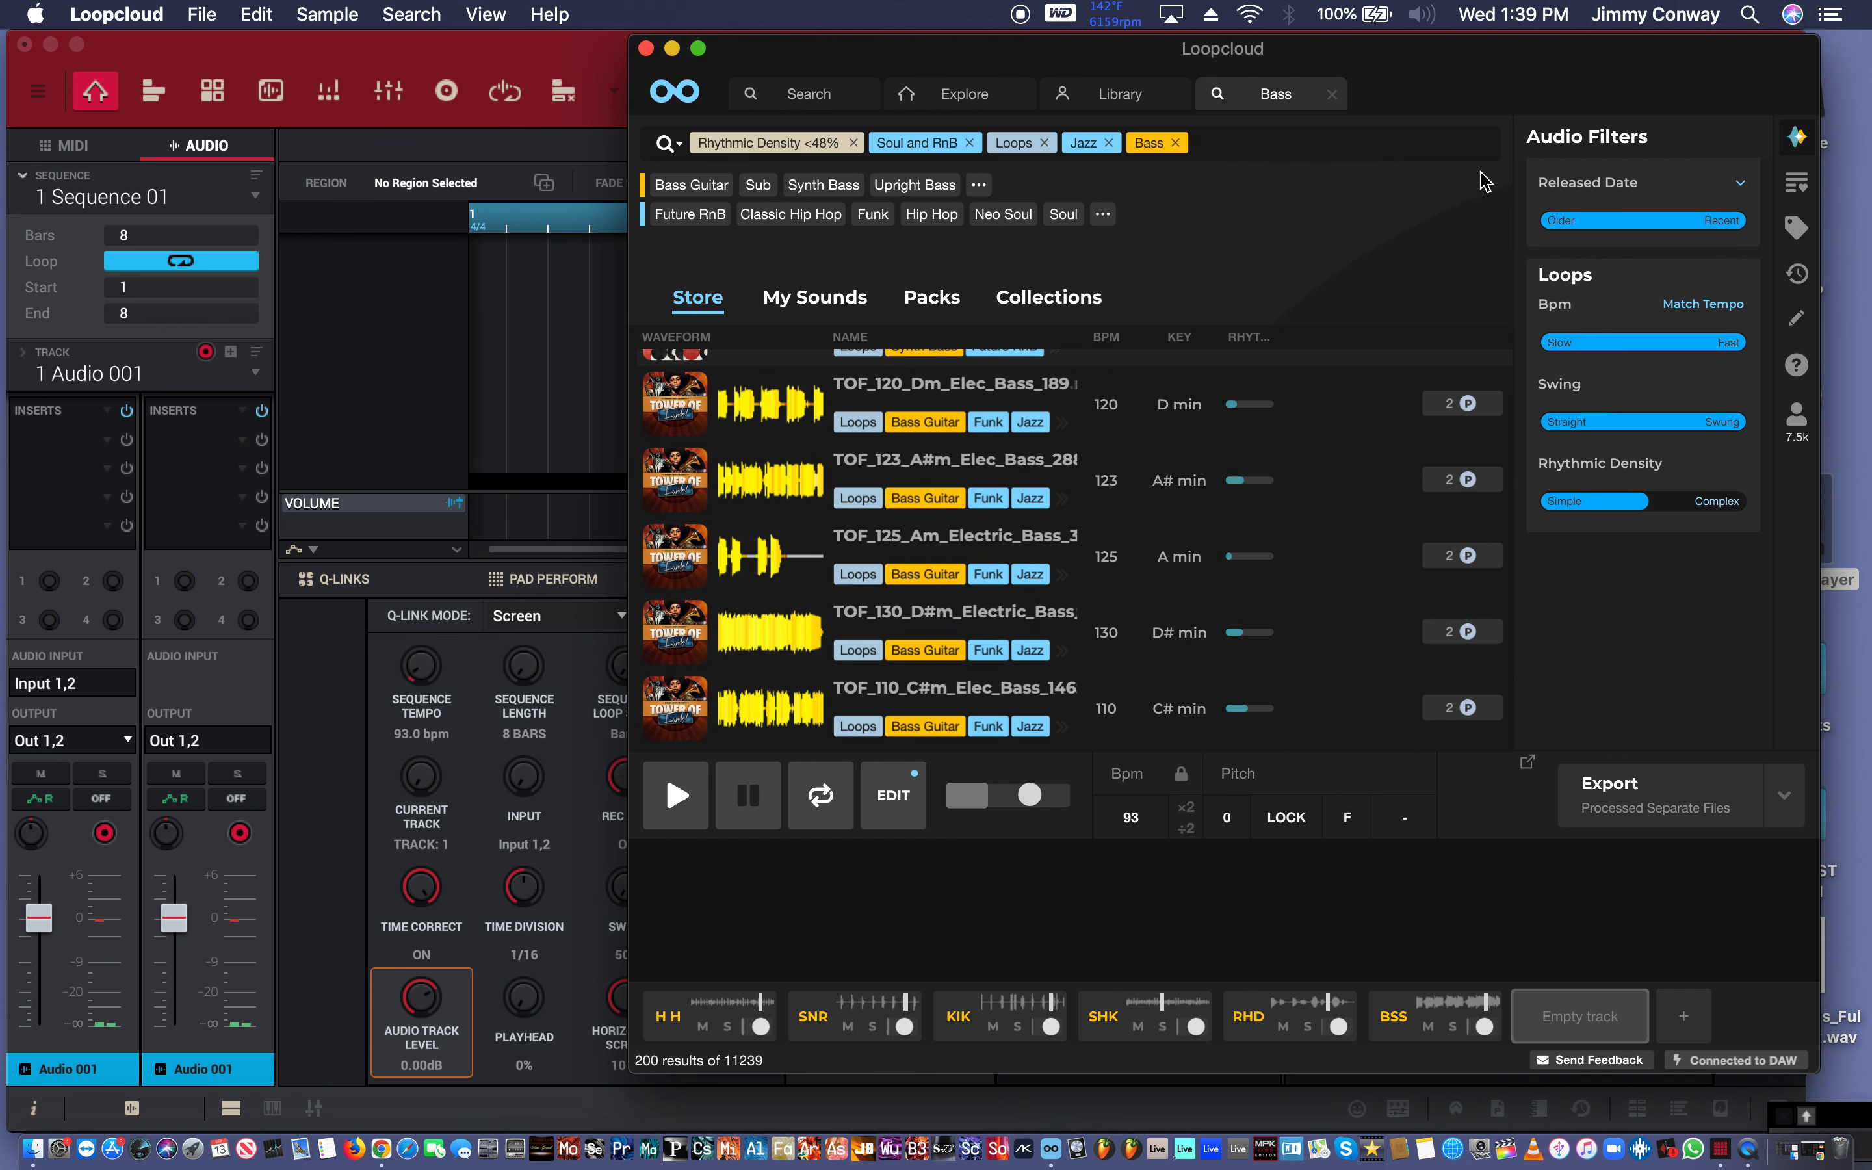
{"action": "left_click", "coordinate": [1177, 142]}
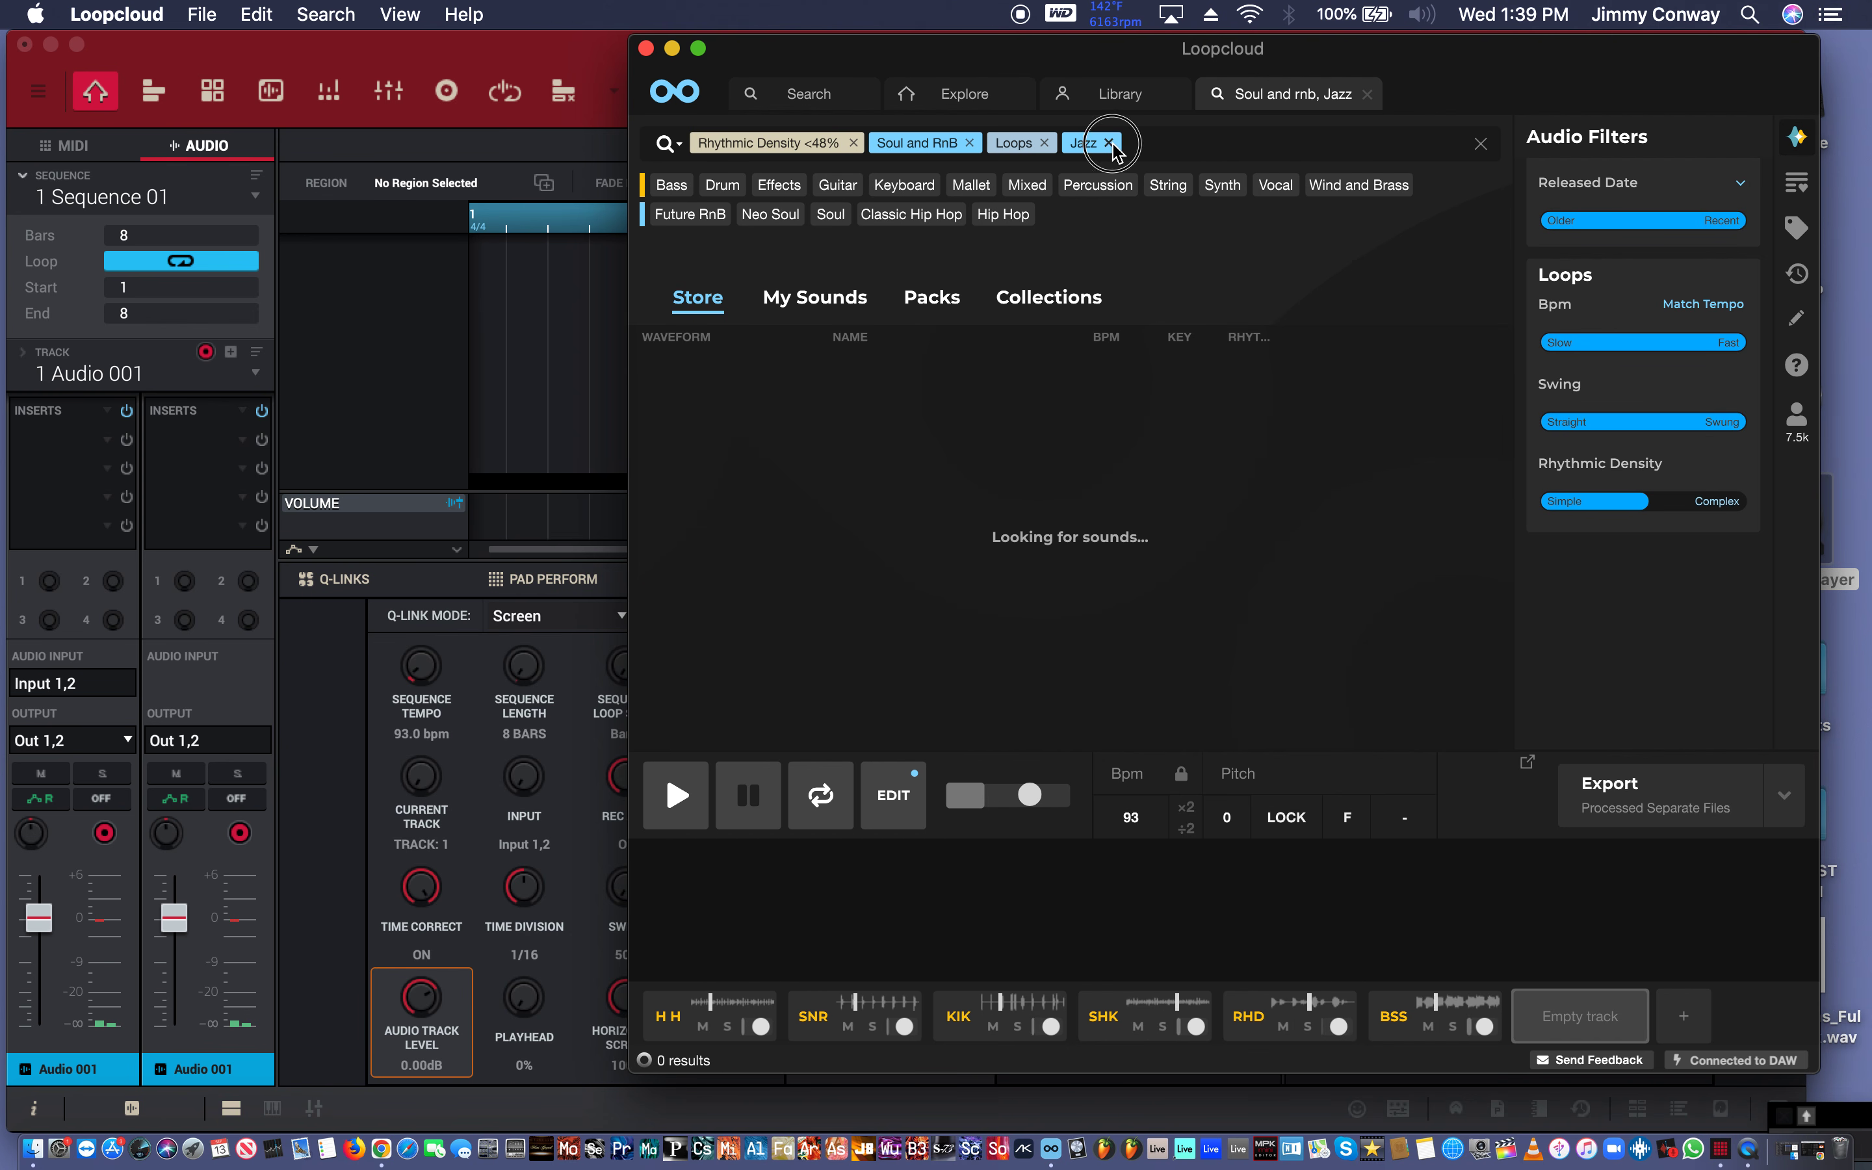
{"action": "left_click", "coordinate": [1110, 143]}
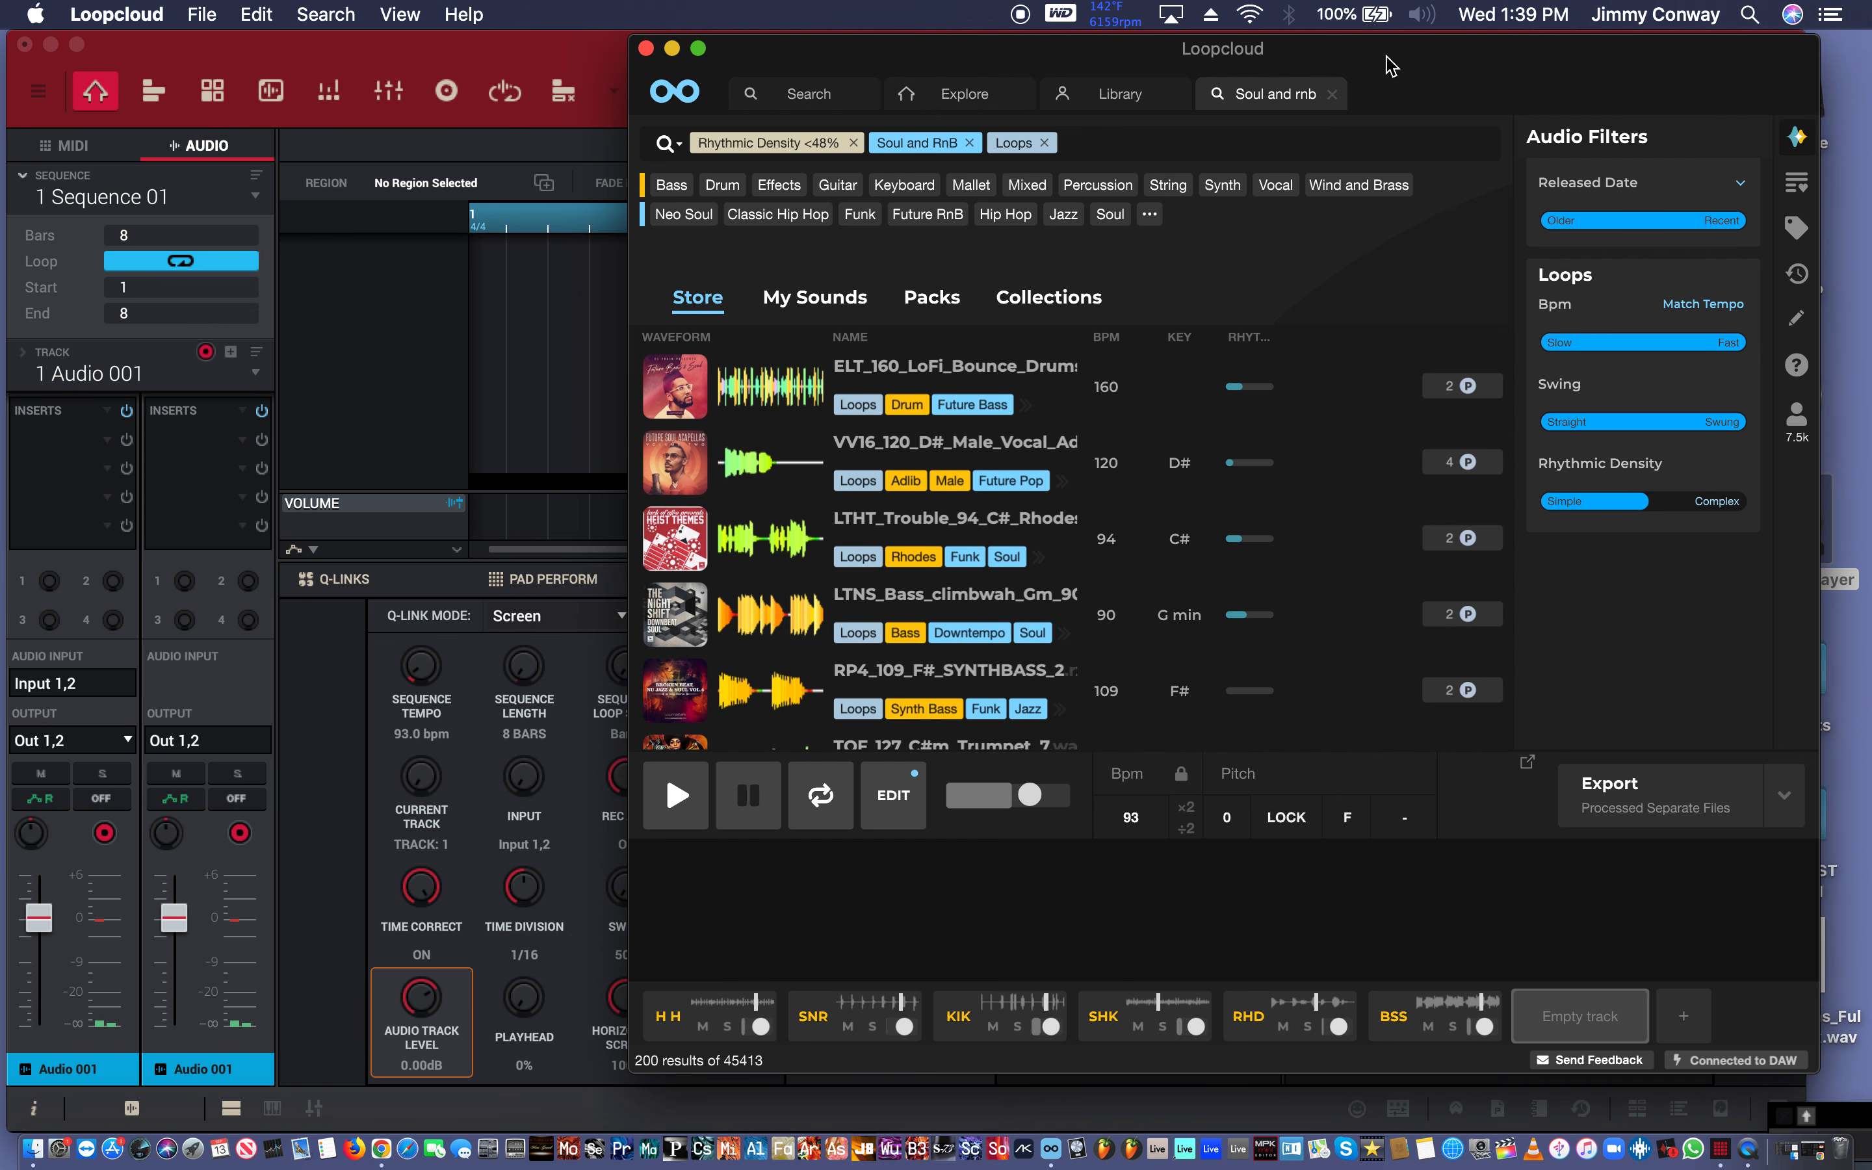
{"action": "left_click", "coordinate": [1274, 186]}
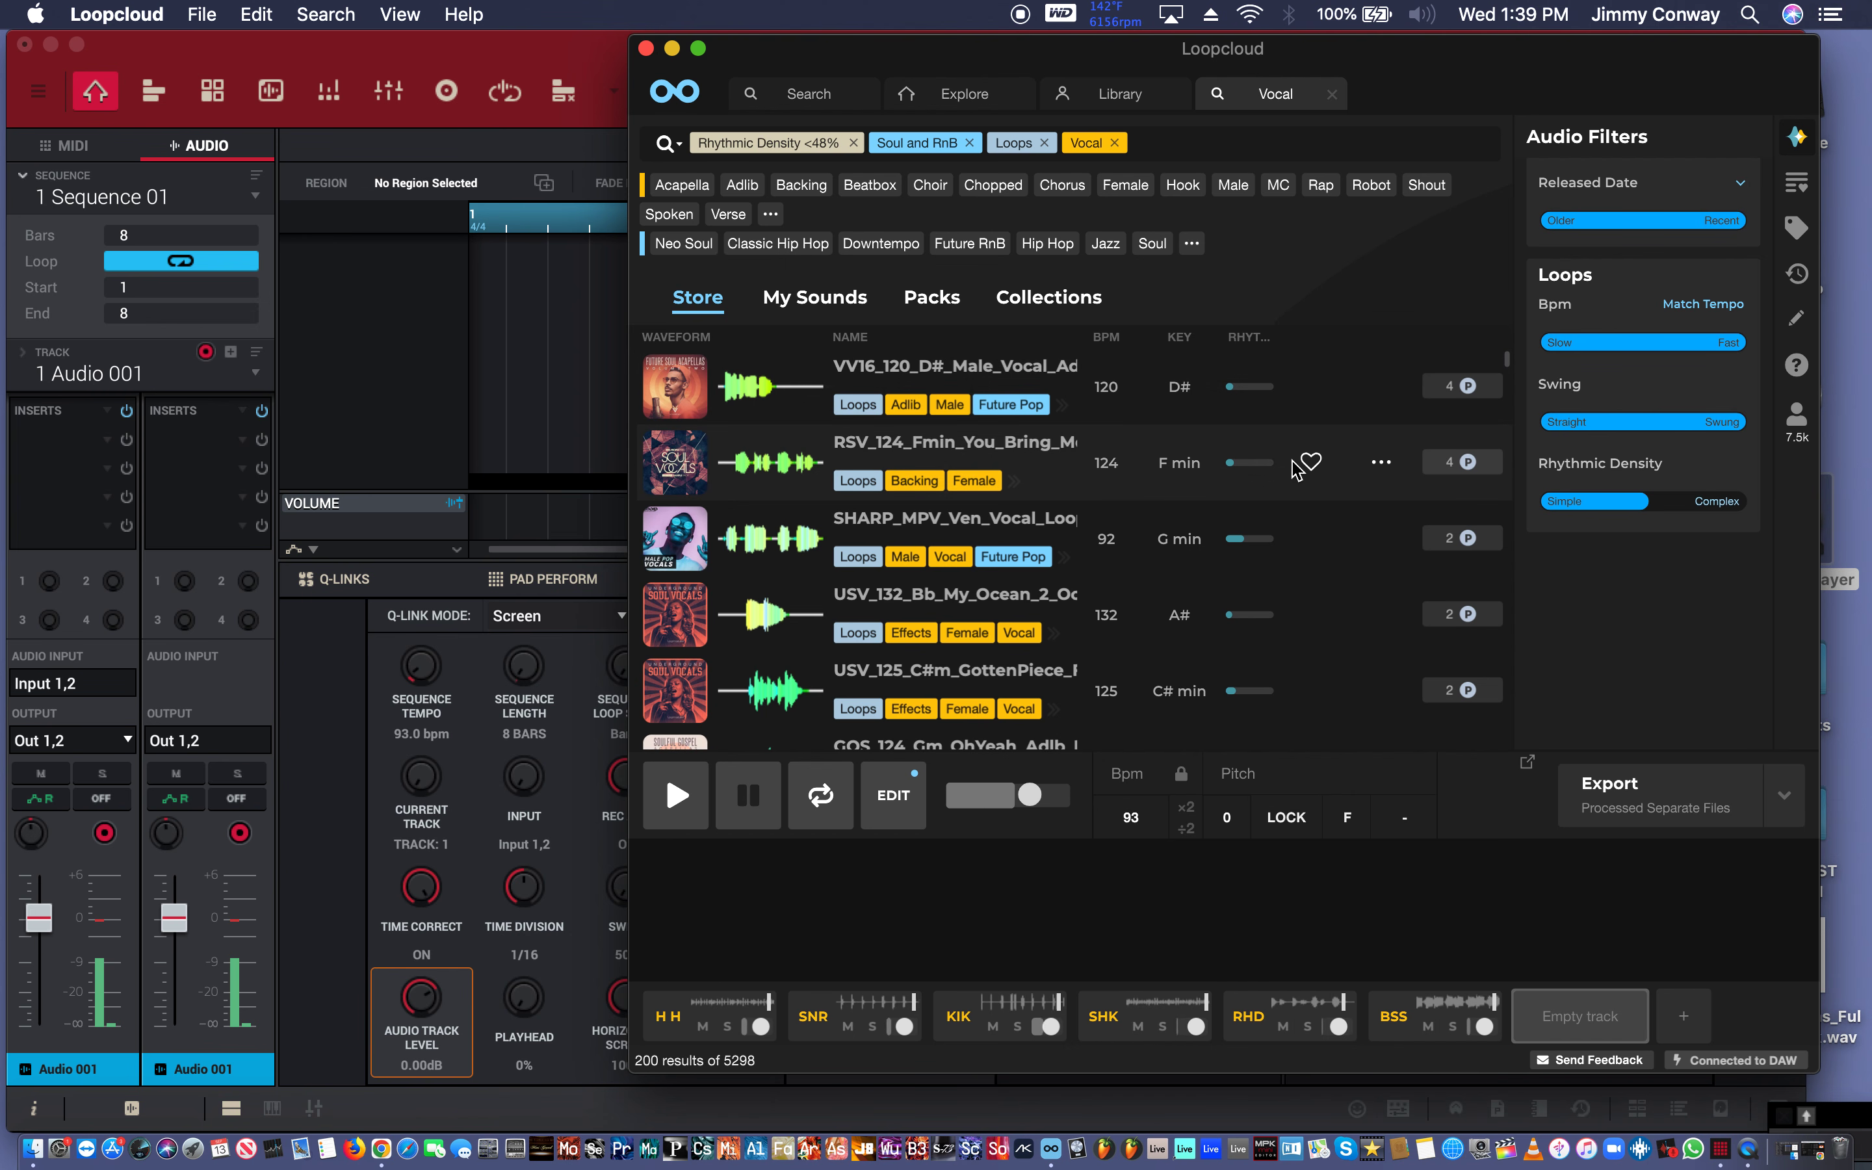
Add RSV_124_Fmin_You_Bring_Me_Joy_Female_Harmony2.wav to Favourites and preview it on the seventh track.
{"action": "left_click", "coordinate": [1311, 460]}
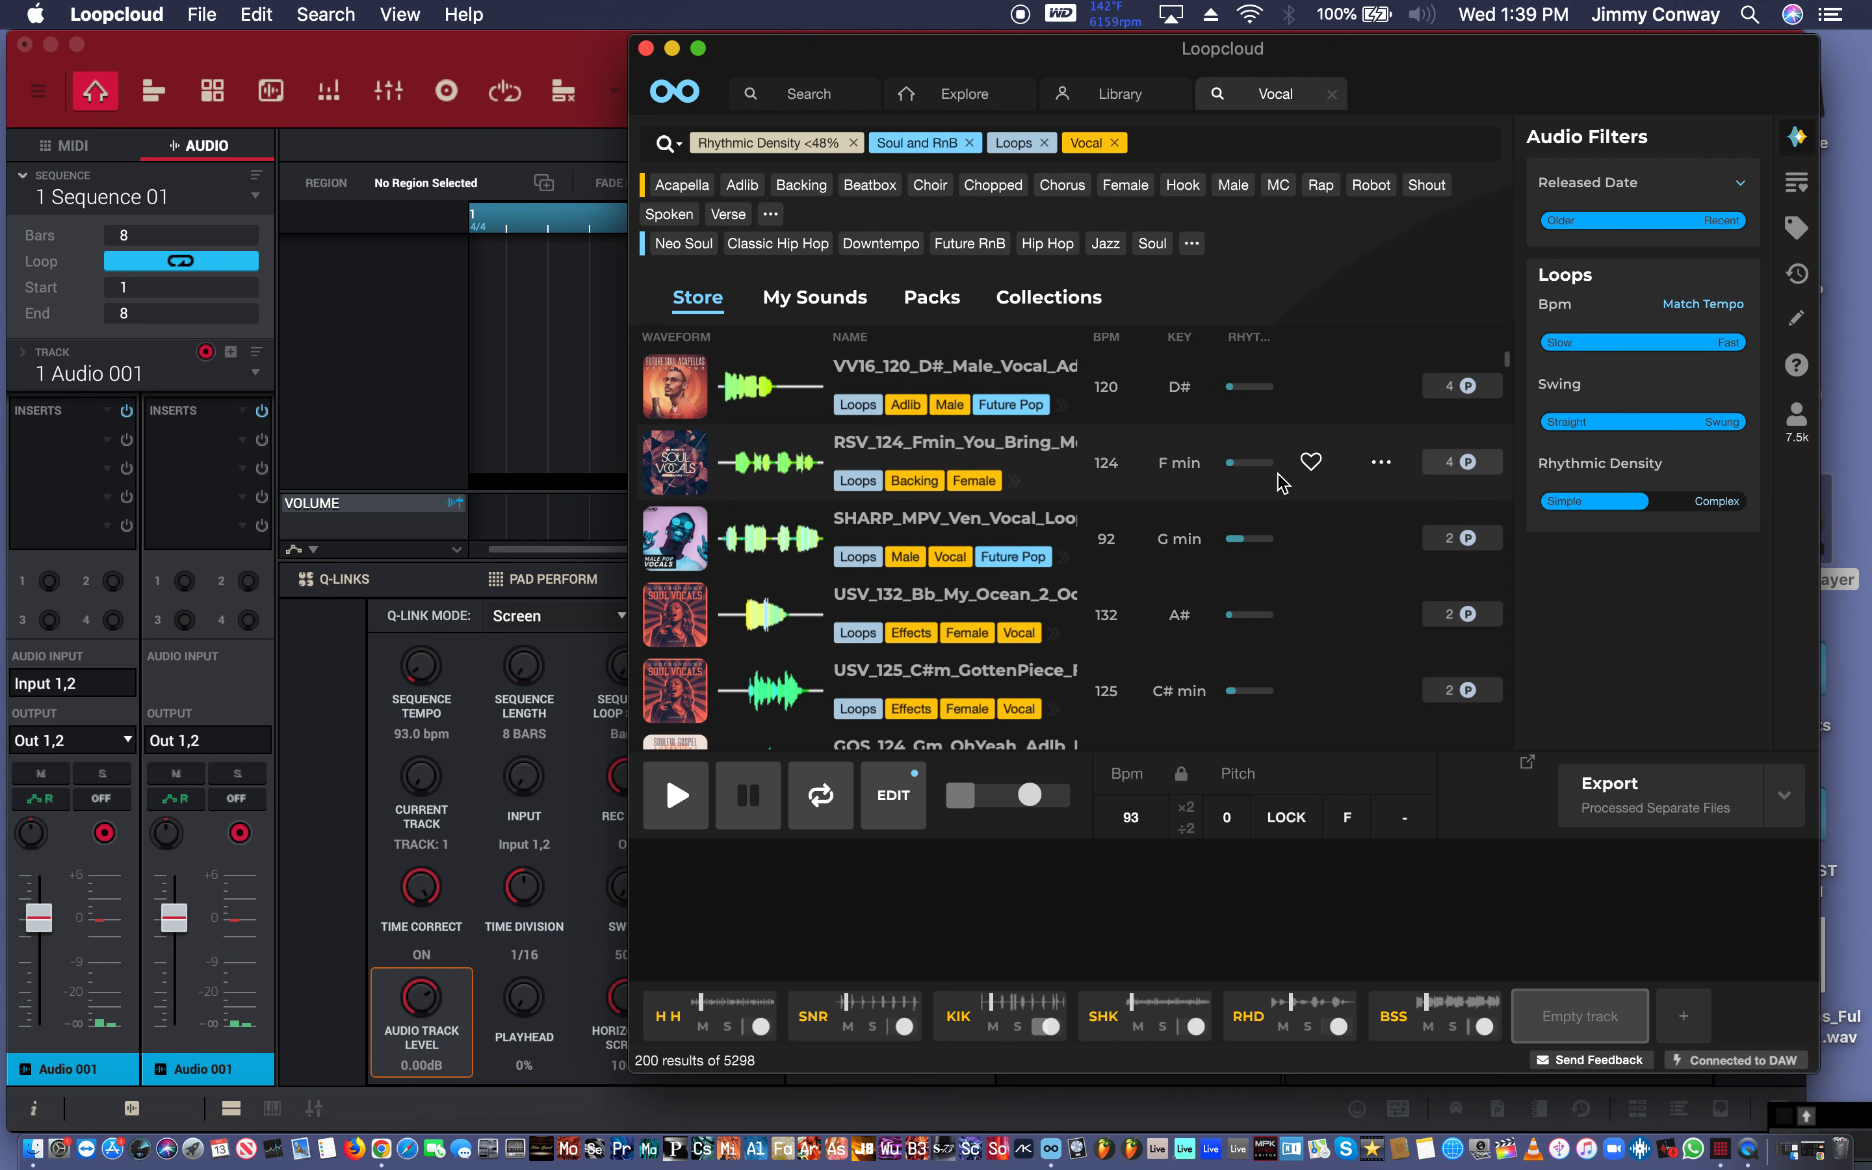
{"action": "left_click", "coordinate": [1310, 462]}
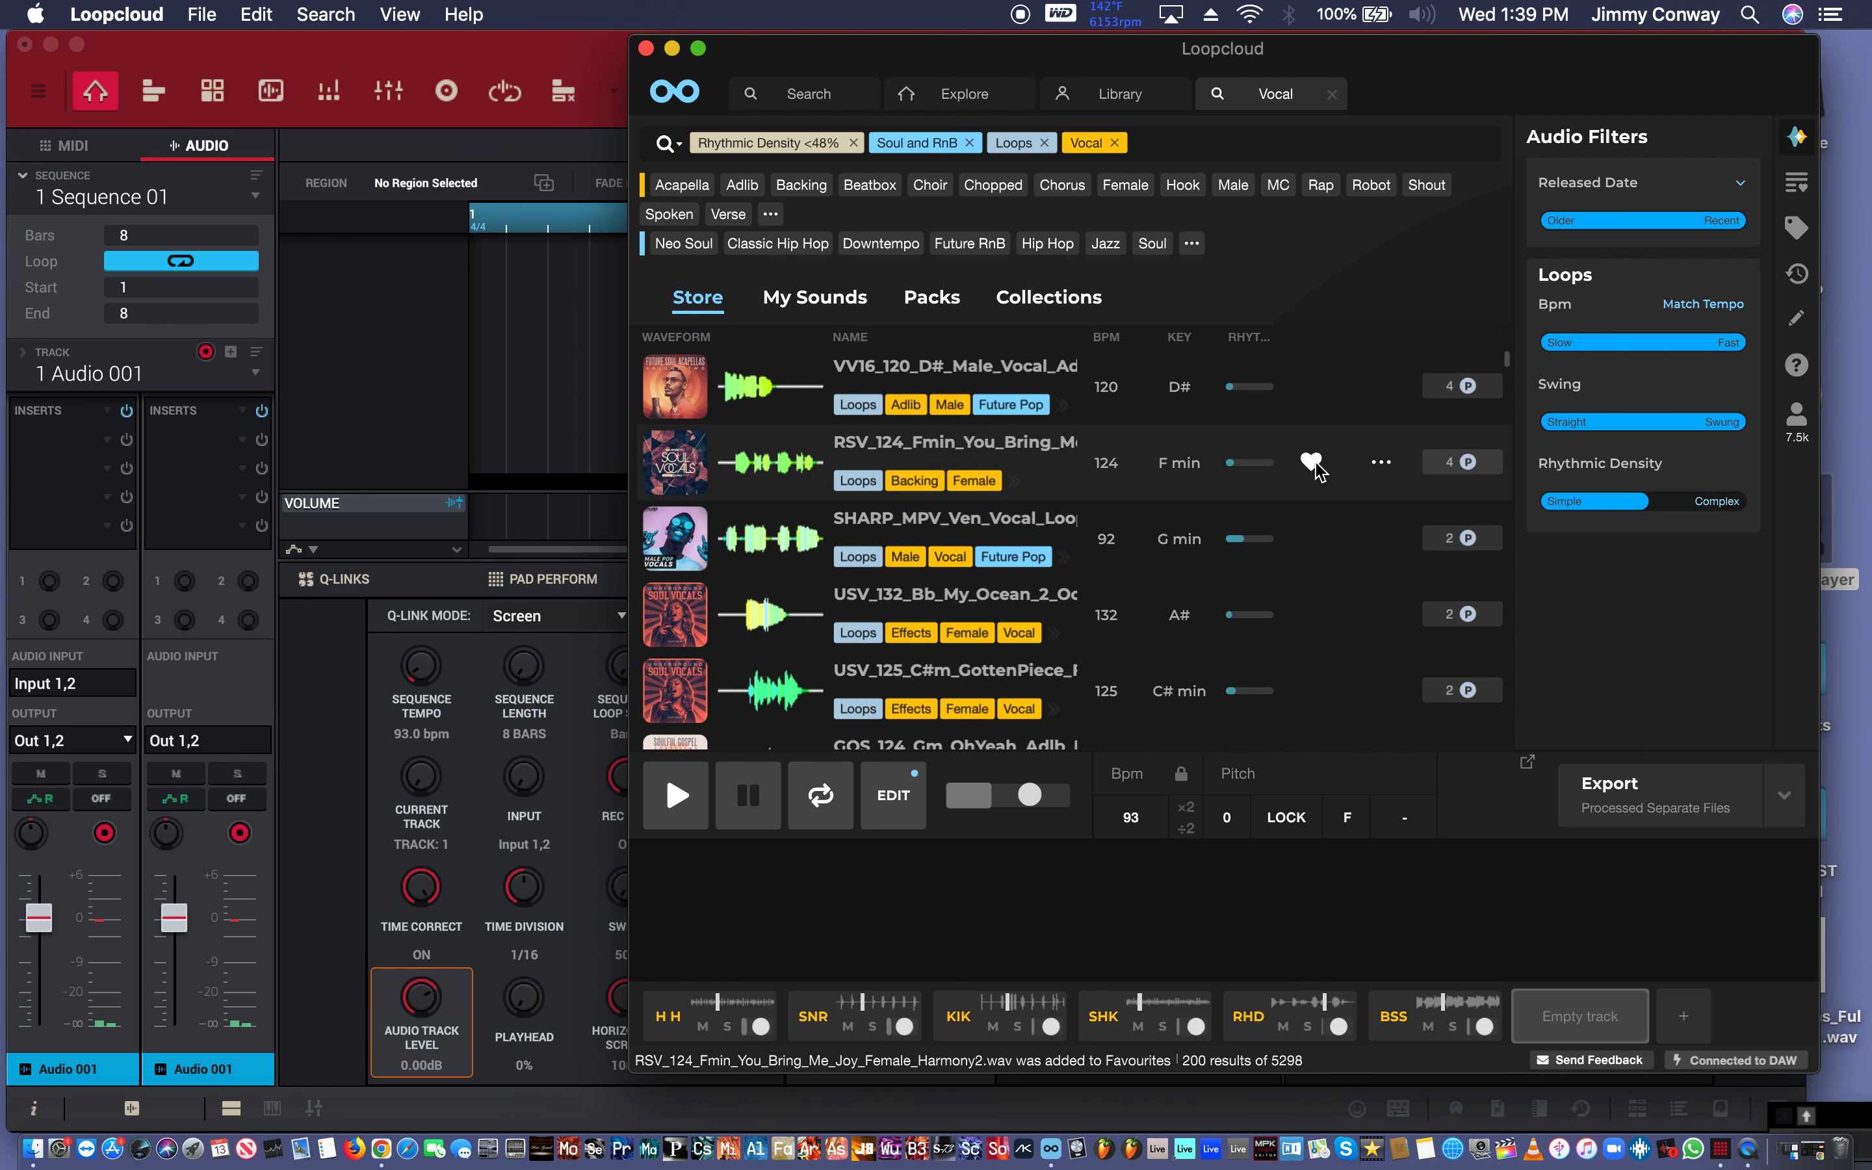
{"action": "left_click", "coordinate": [1293, 494]}
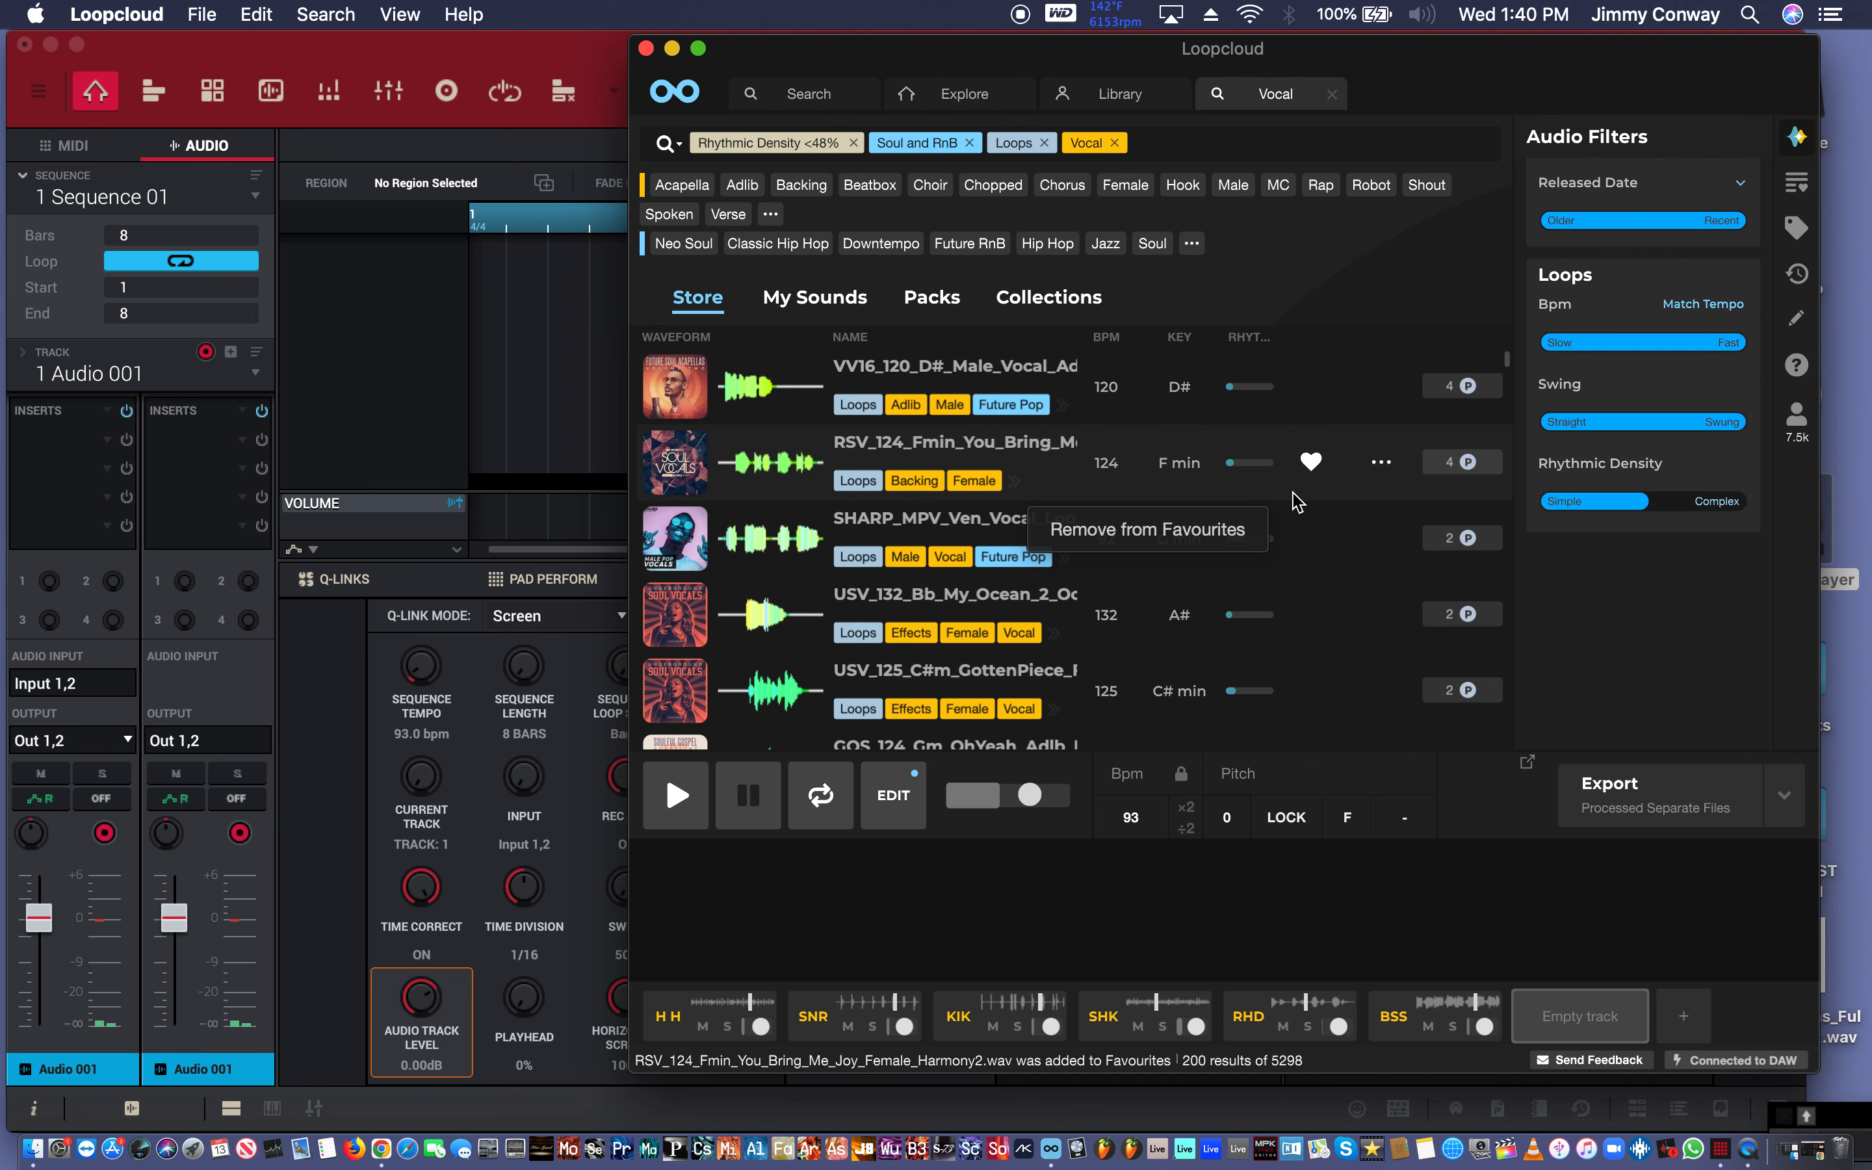
{"action": "left_click", "coordinate": [1078, 480]}
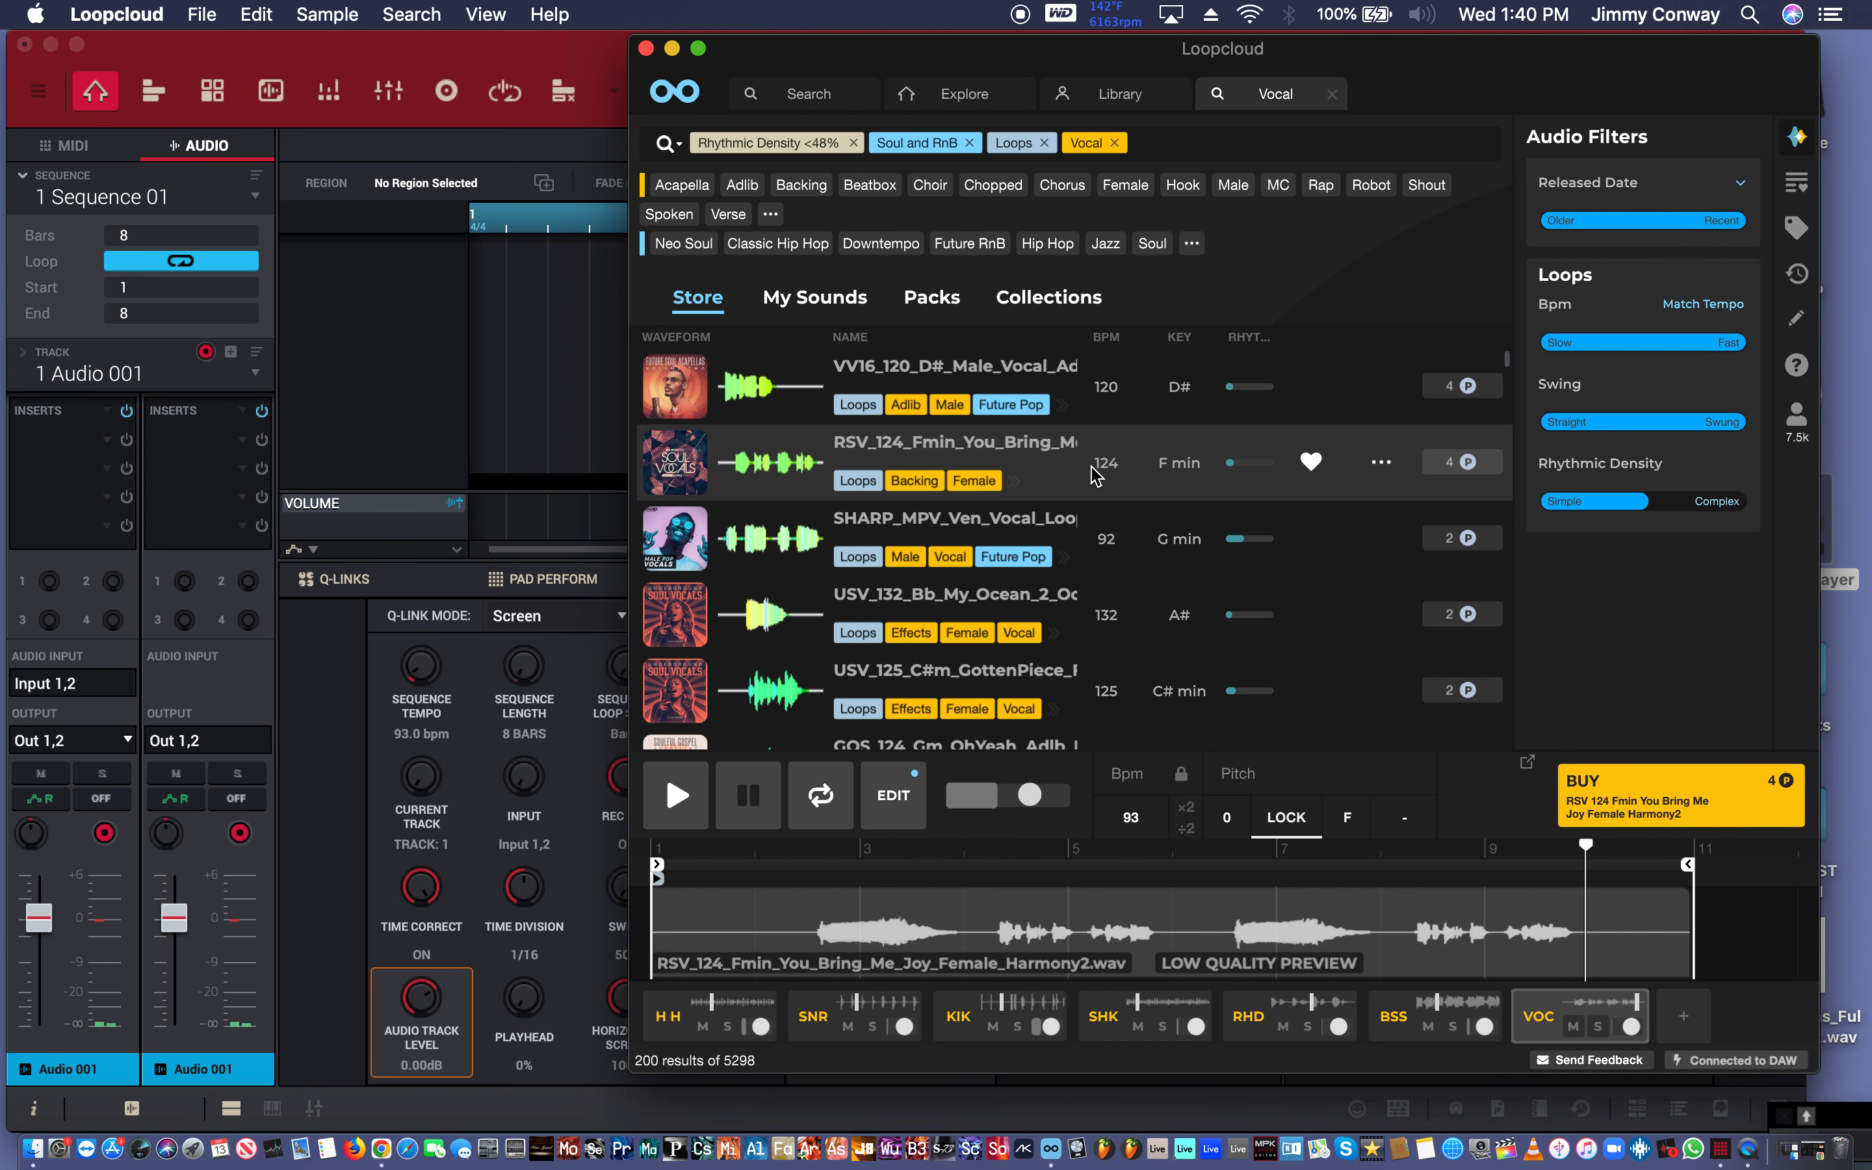
Preview SHARP_MPV_Ven_Vocal_Loop_92_Gmin_Dry_01.wav, USV_132_Bb_My_Ocean_2_Octave_Female_Vocal_Fx.wav and USV_125_C#m_GottenPiece_Filter_Reverb_Female_Vocal_Fx.wav on the seventh track, and widen the Loopcloud window.
{"action": "key", "text": "Down"}
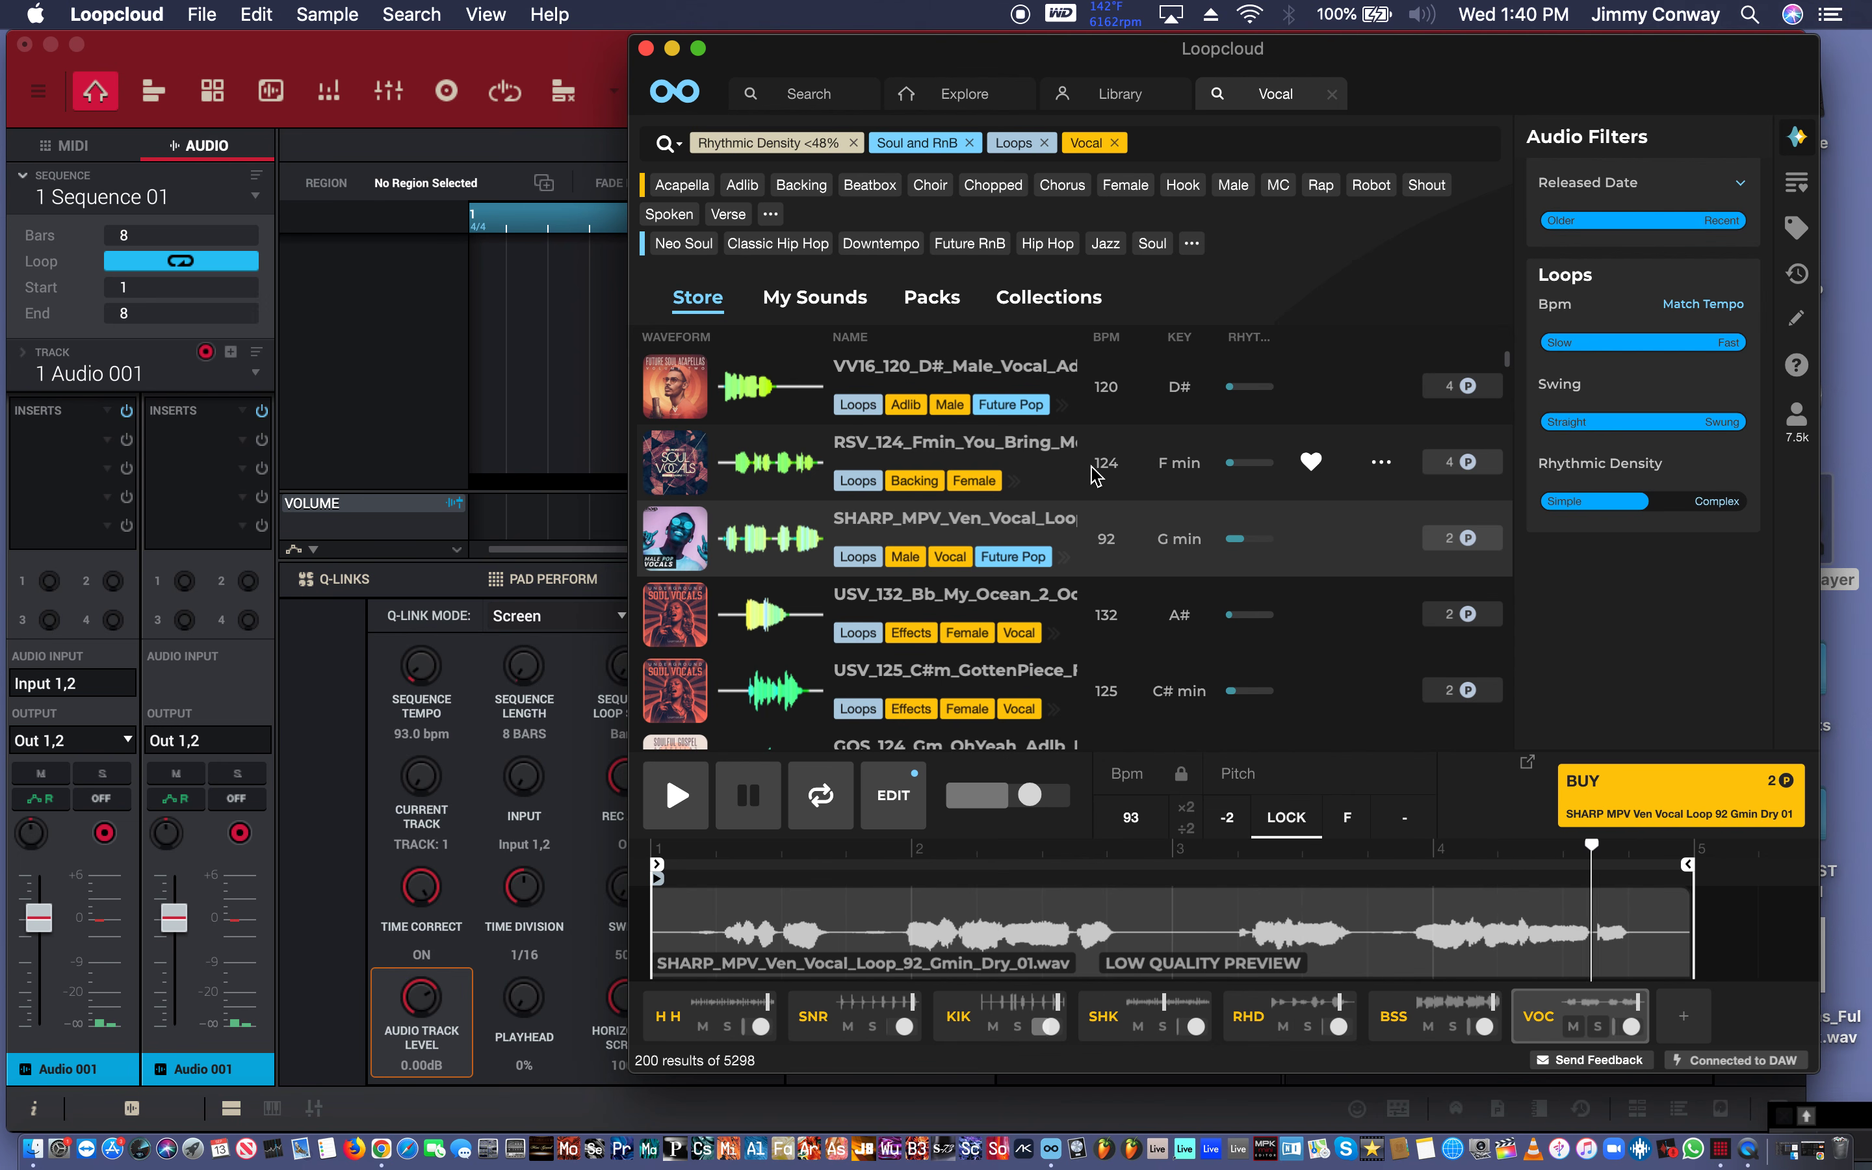
{"action": "key", "text": "Down"}
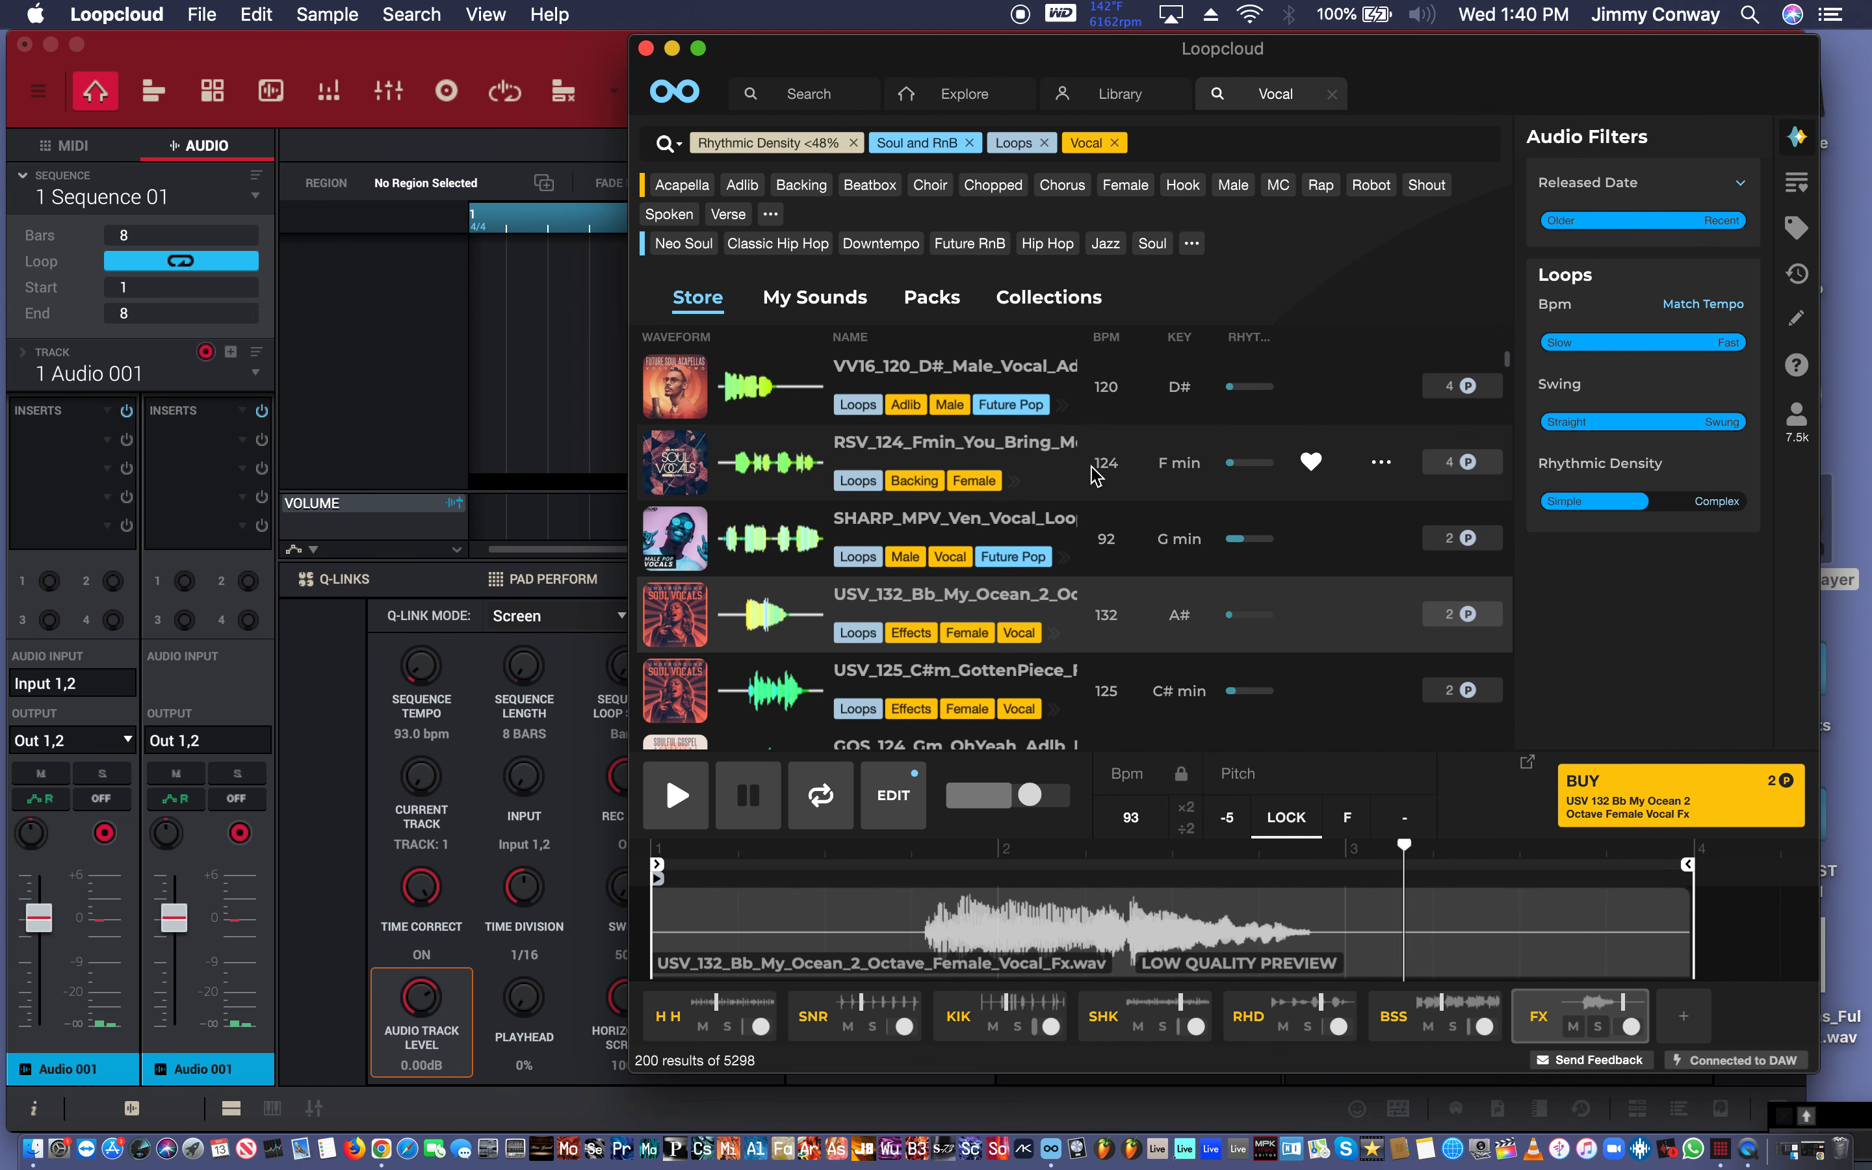
{"action": "key", "text": "Down"}
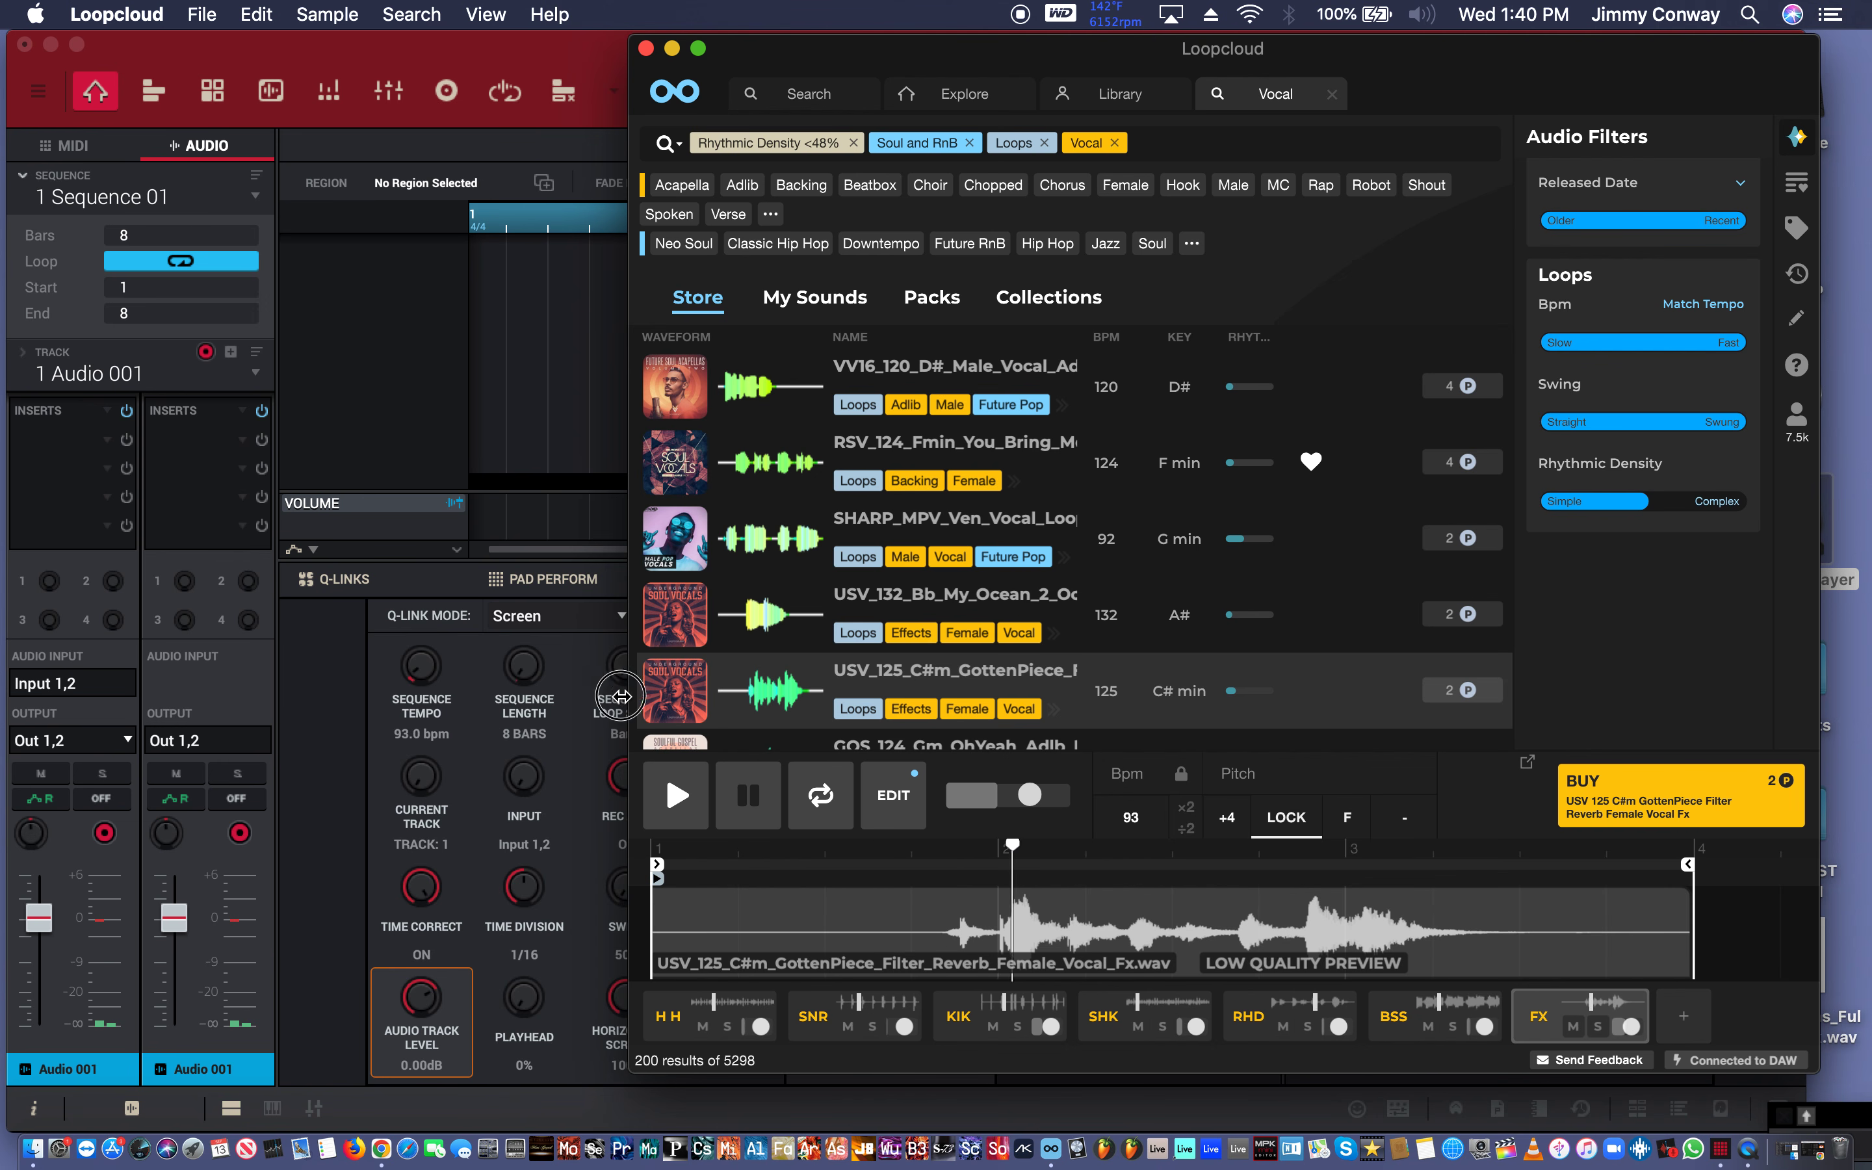
{"action": "mouse_move", "coordinate": [277, 692]}
{"action": "left_mouse_down"}
{"action": "mouse_move", "coordinate": [232, 696]}
{"action": "mouse_move", "coordinate": [273, 706]}
{"action": "left_mouse_up"}
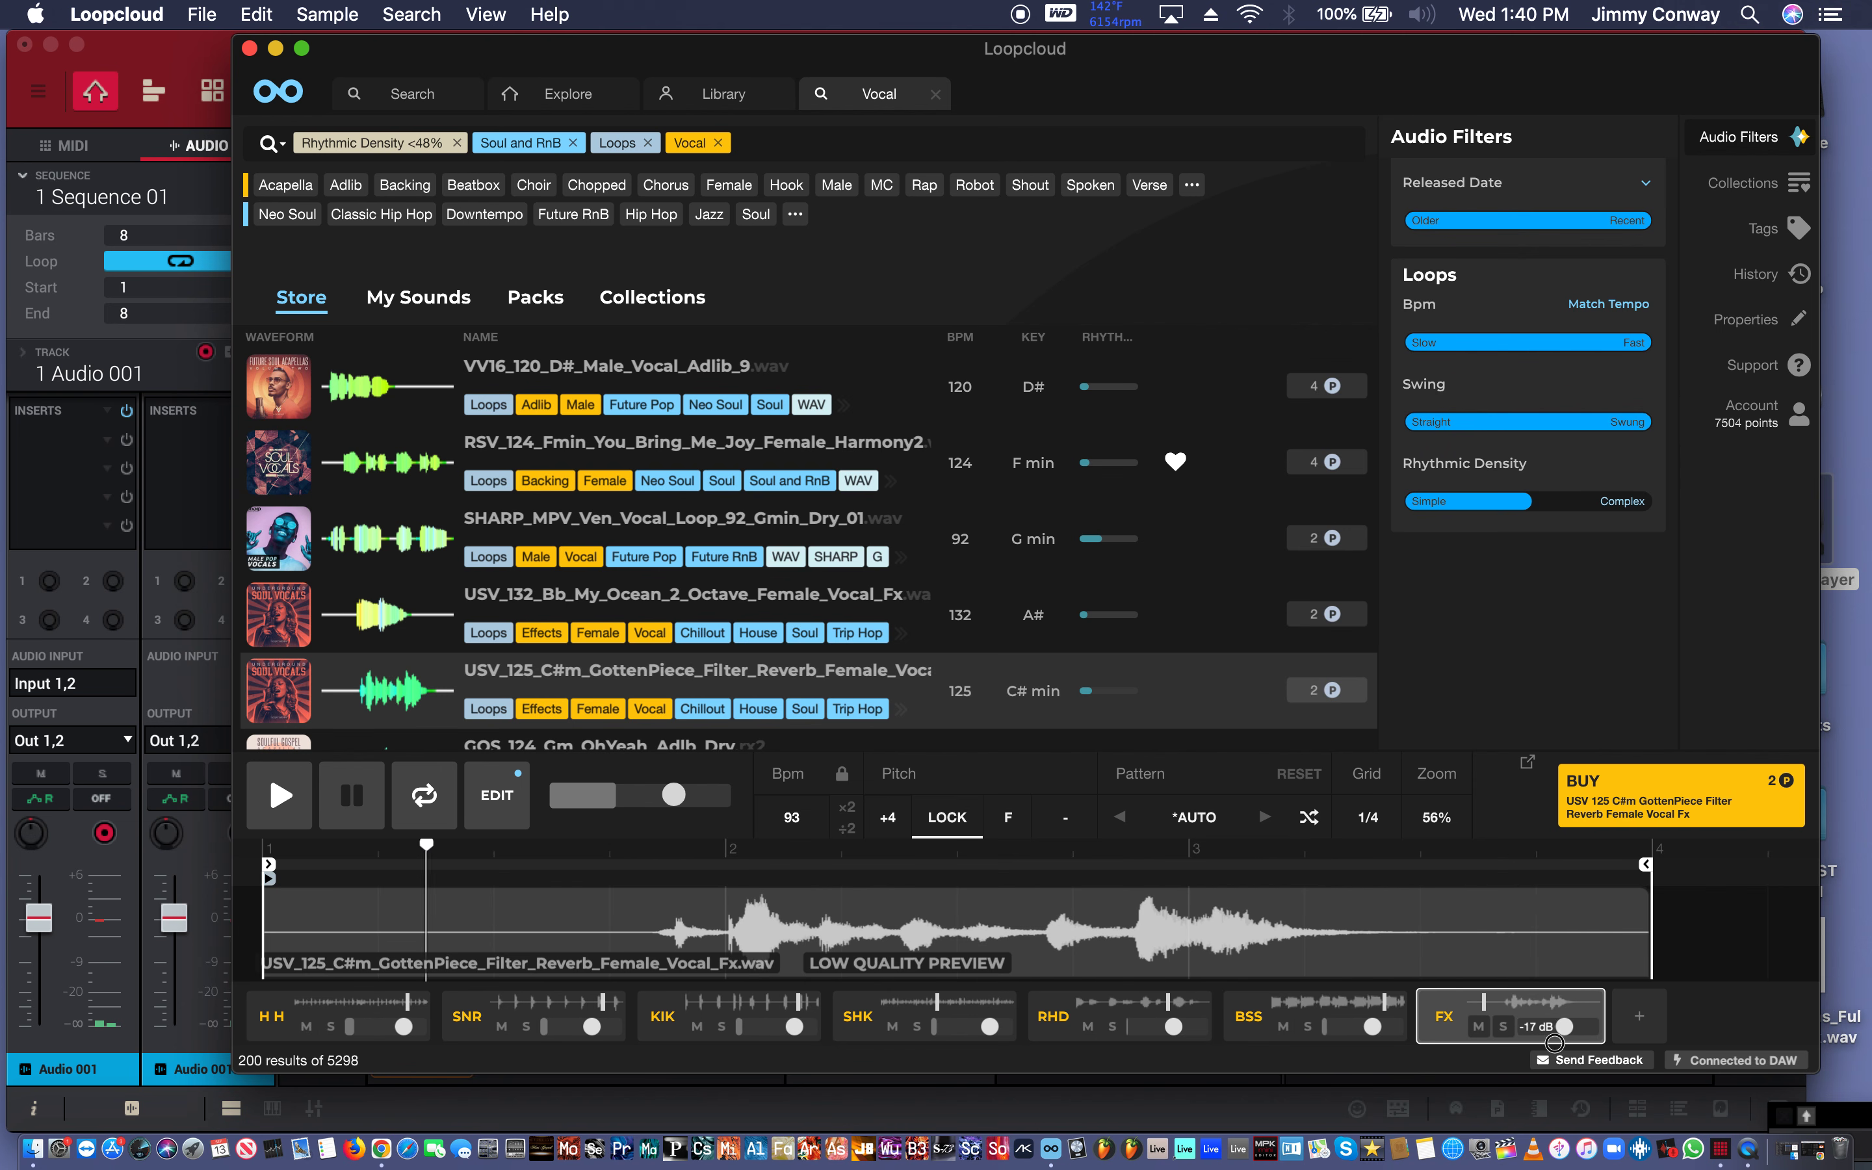
Lower the seventh track's volume and preview the vocal loops from GOS_124_Gm_OhYeah_Adlb_Dry.rx2 through SHARP_MVP_Empty_Vocal_Loop_117_Ebmaj_Dry_01.wav on it.
{"action": "left_click_drag", "start_coordinate": [1574, 1027], "coordinate": [1561, 1026]}
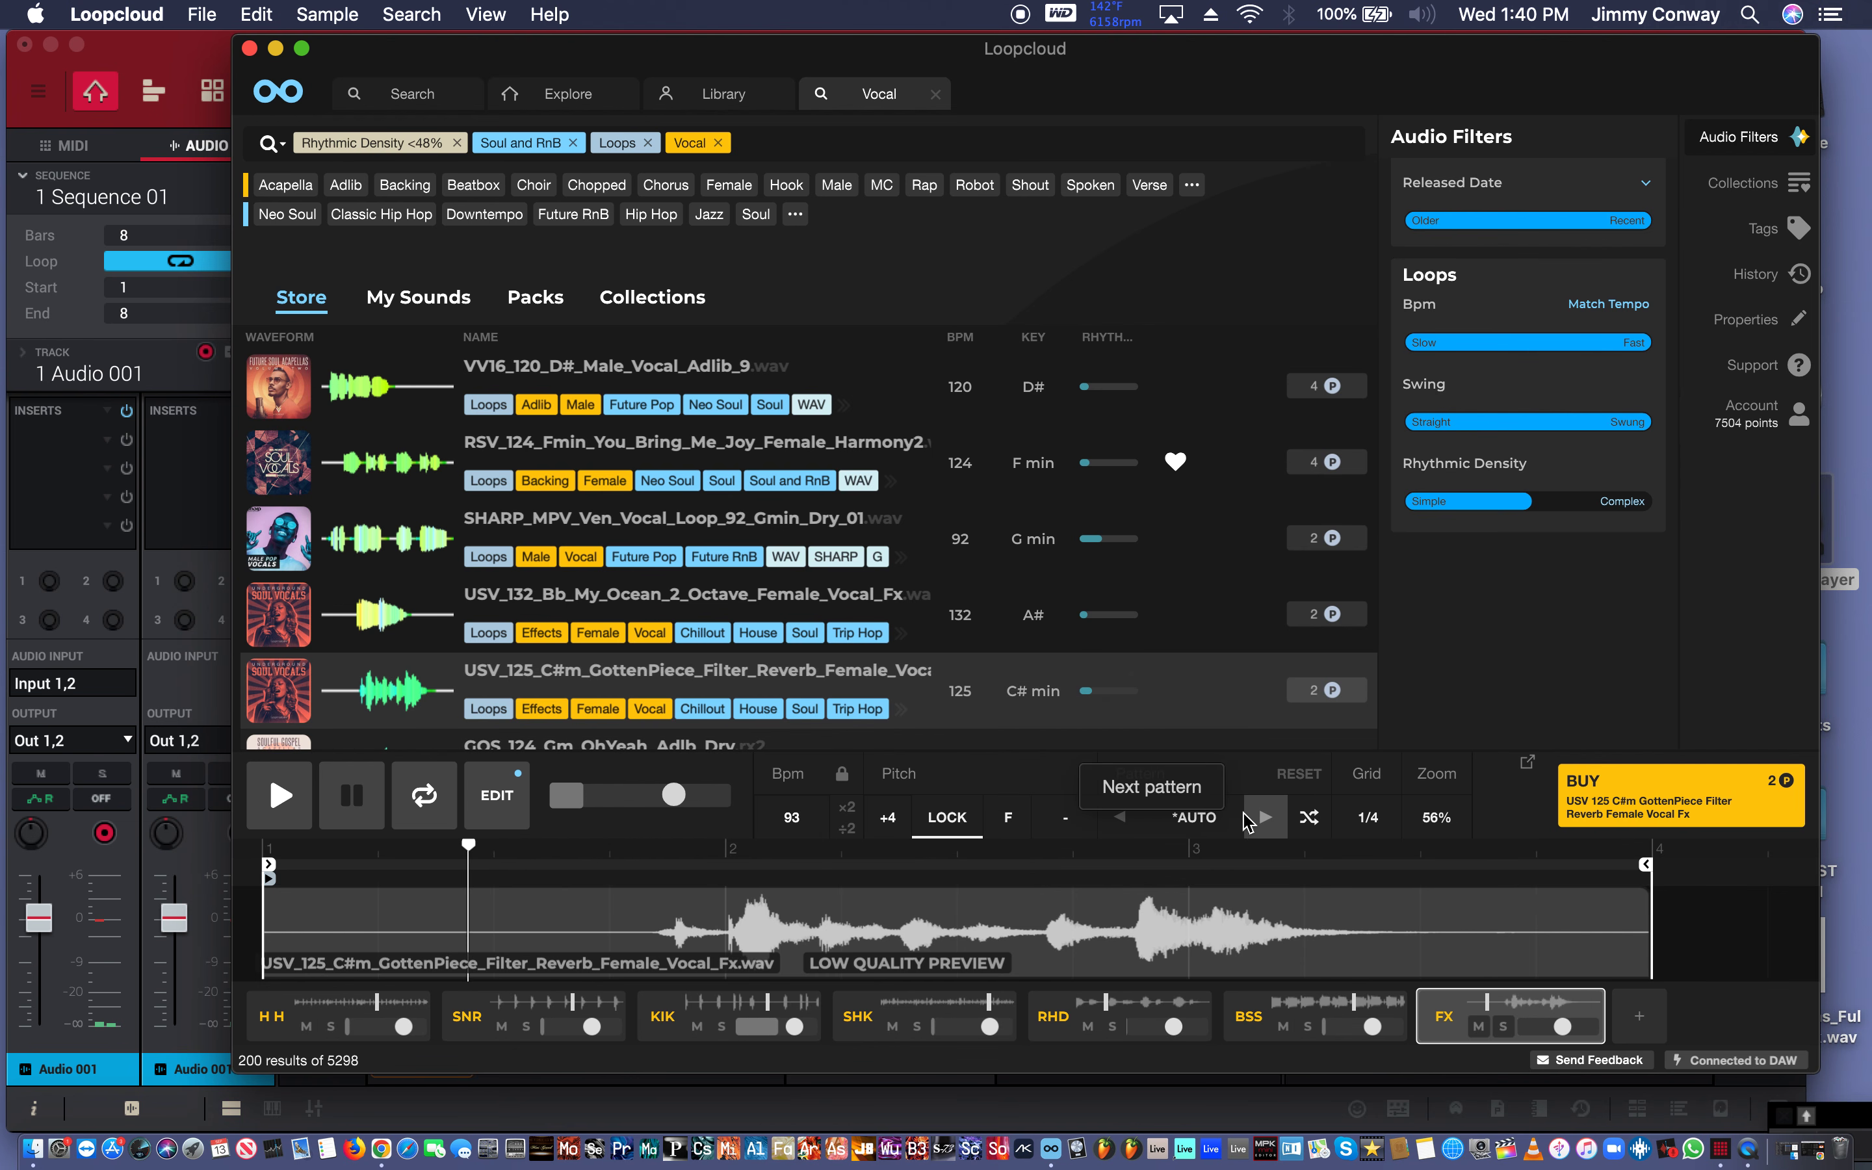
{"action": "key", "text": "Down"}
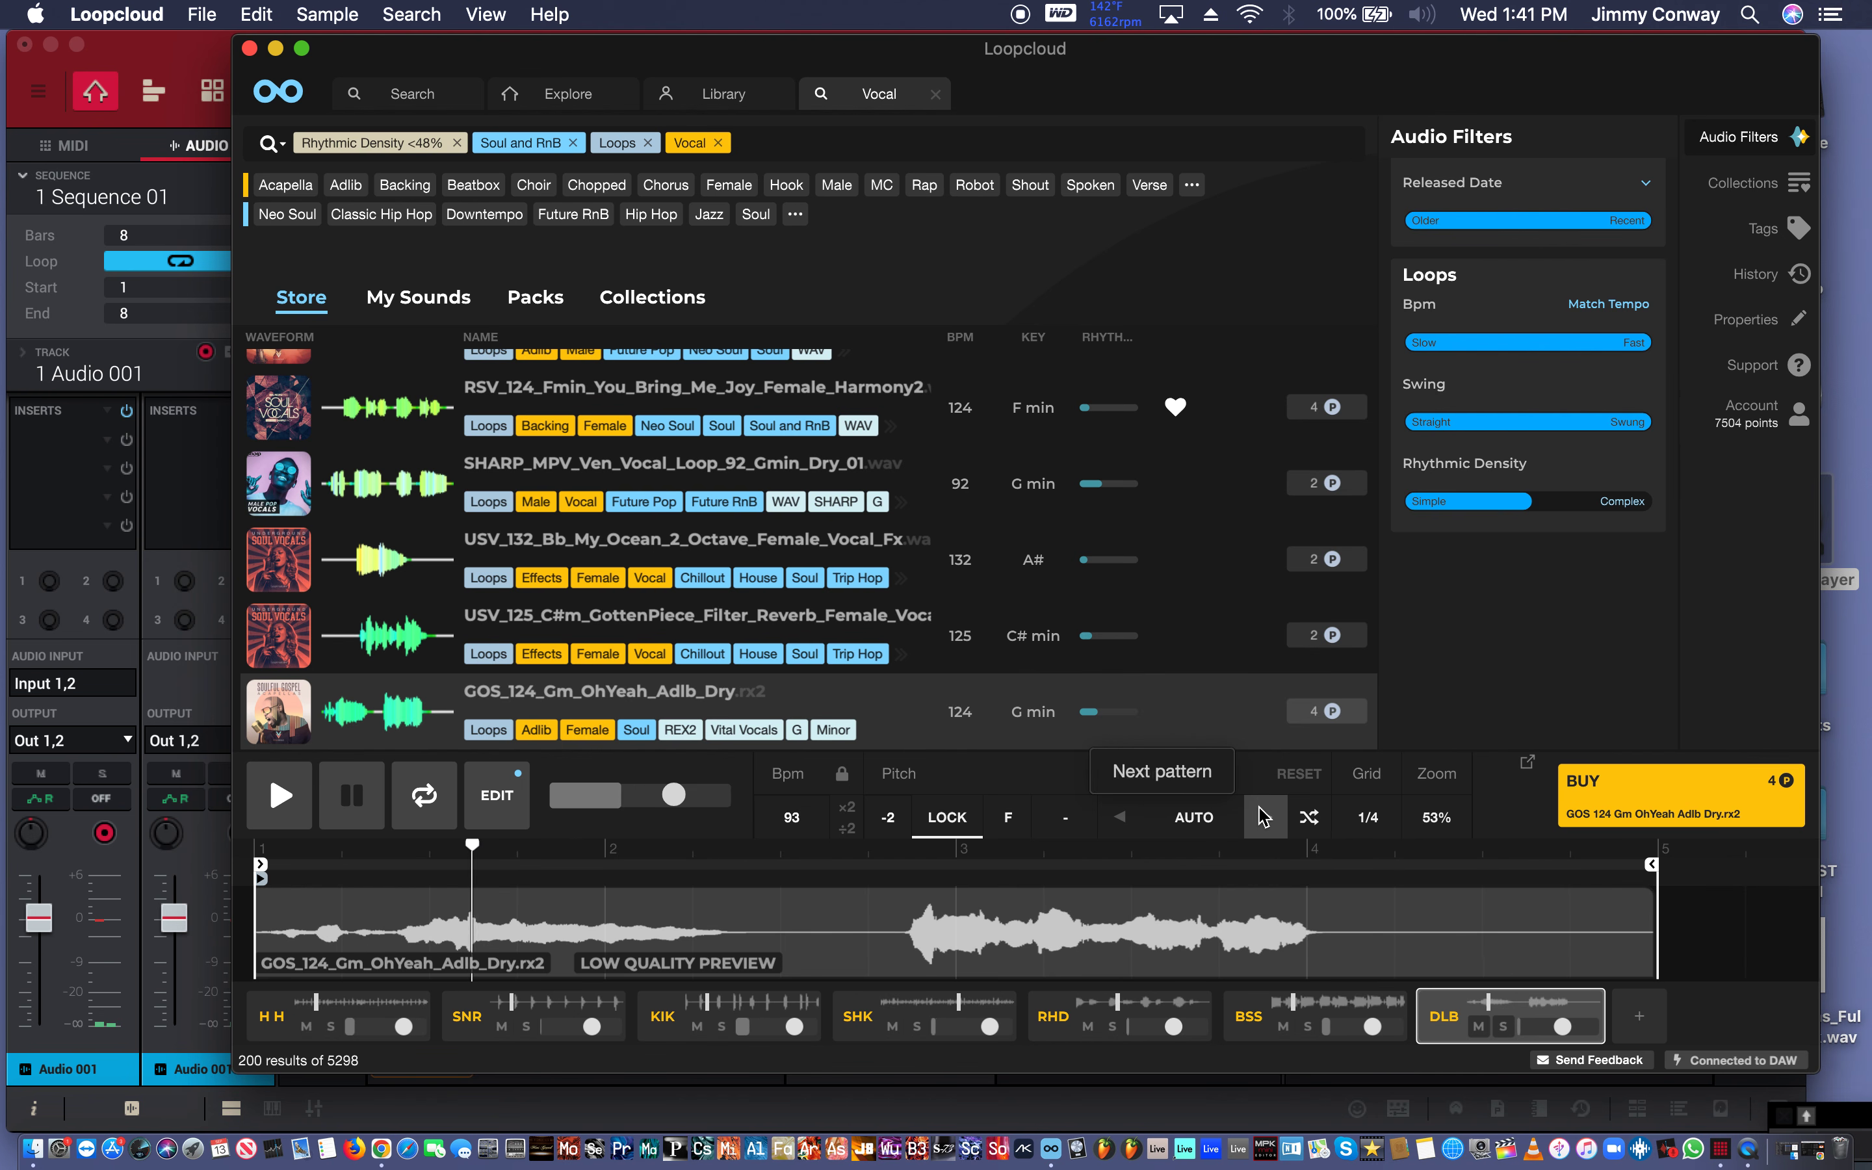
{"action": "key", "text": "Down"}
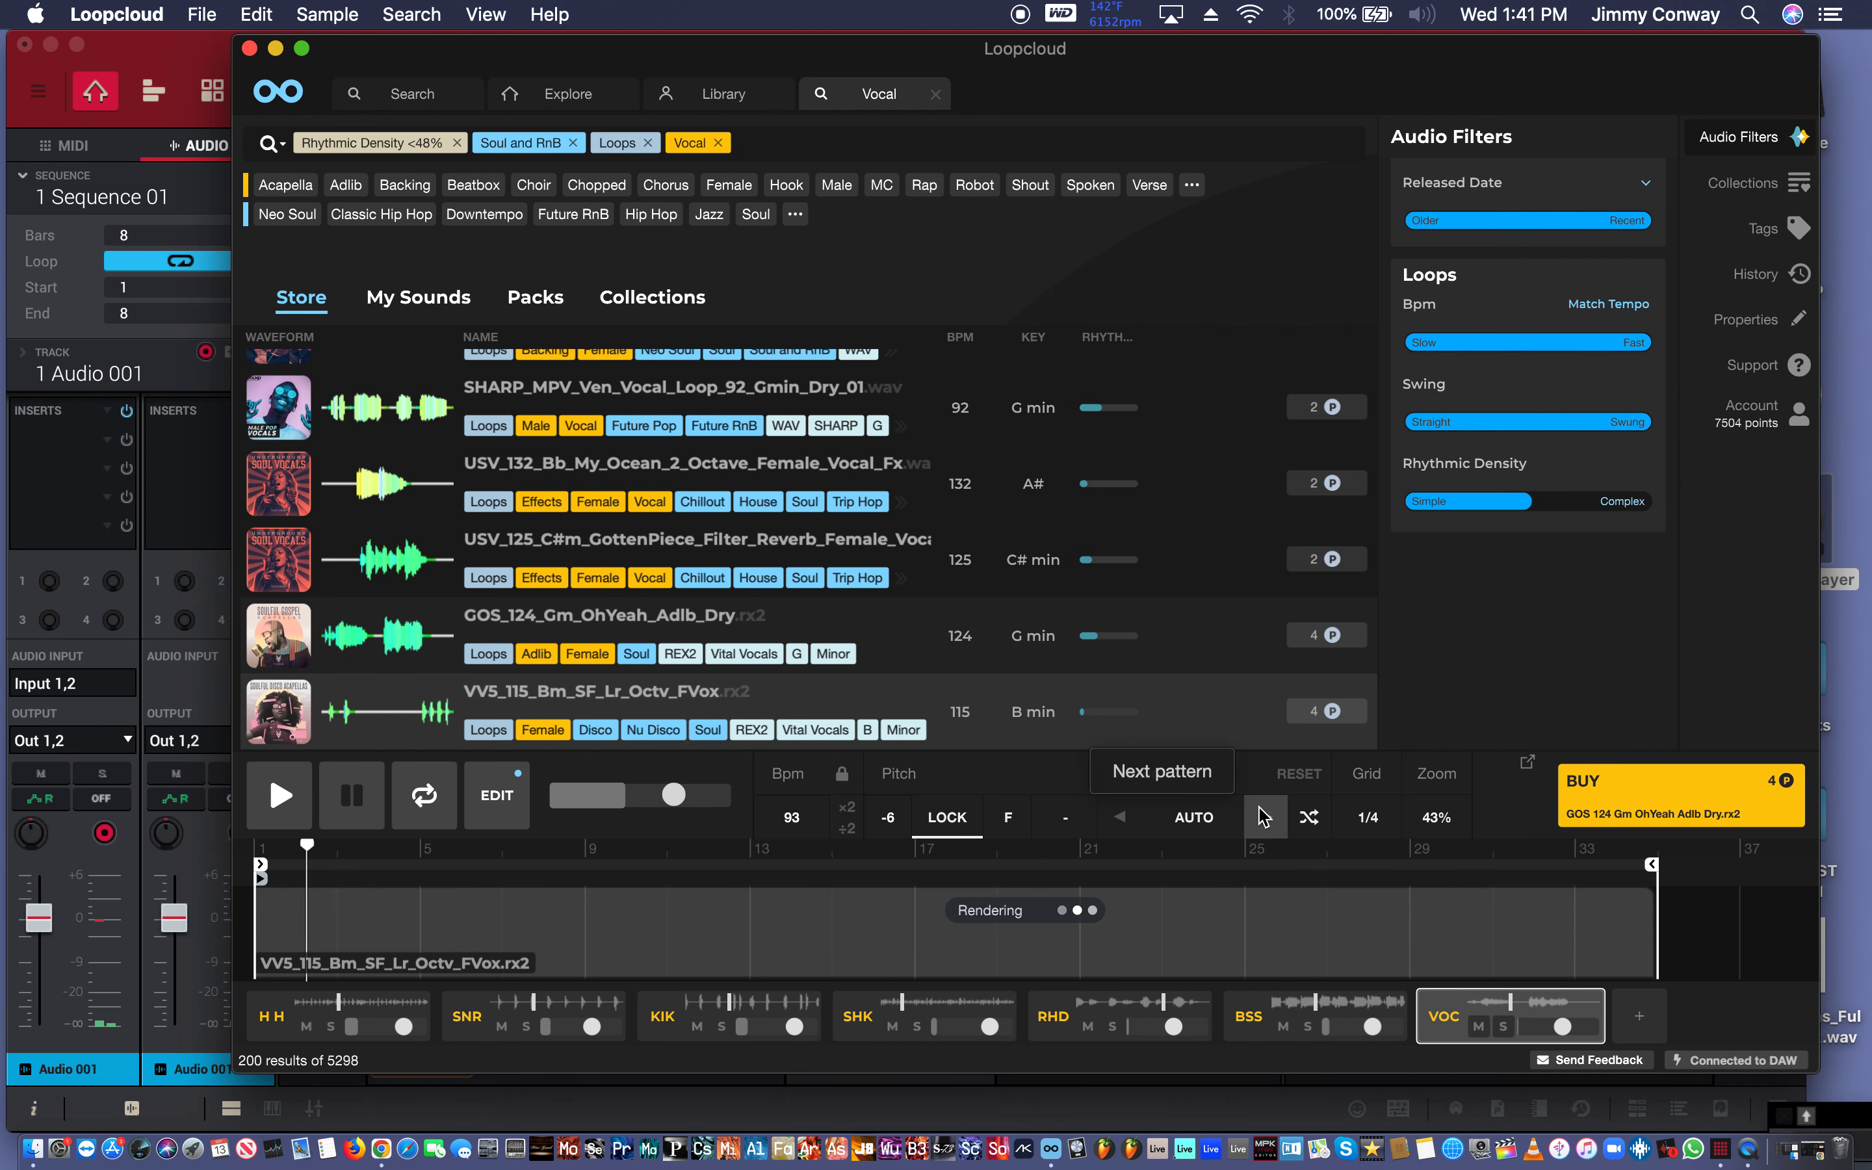
{"action": "key", "text": "Down"}
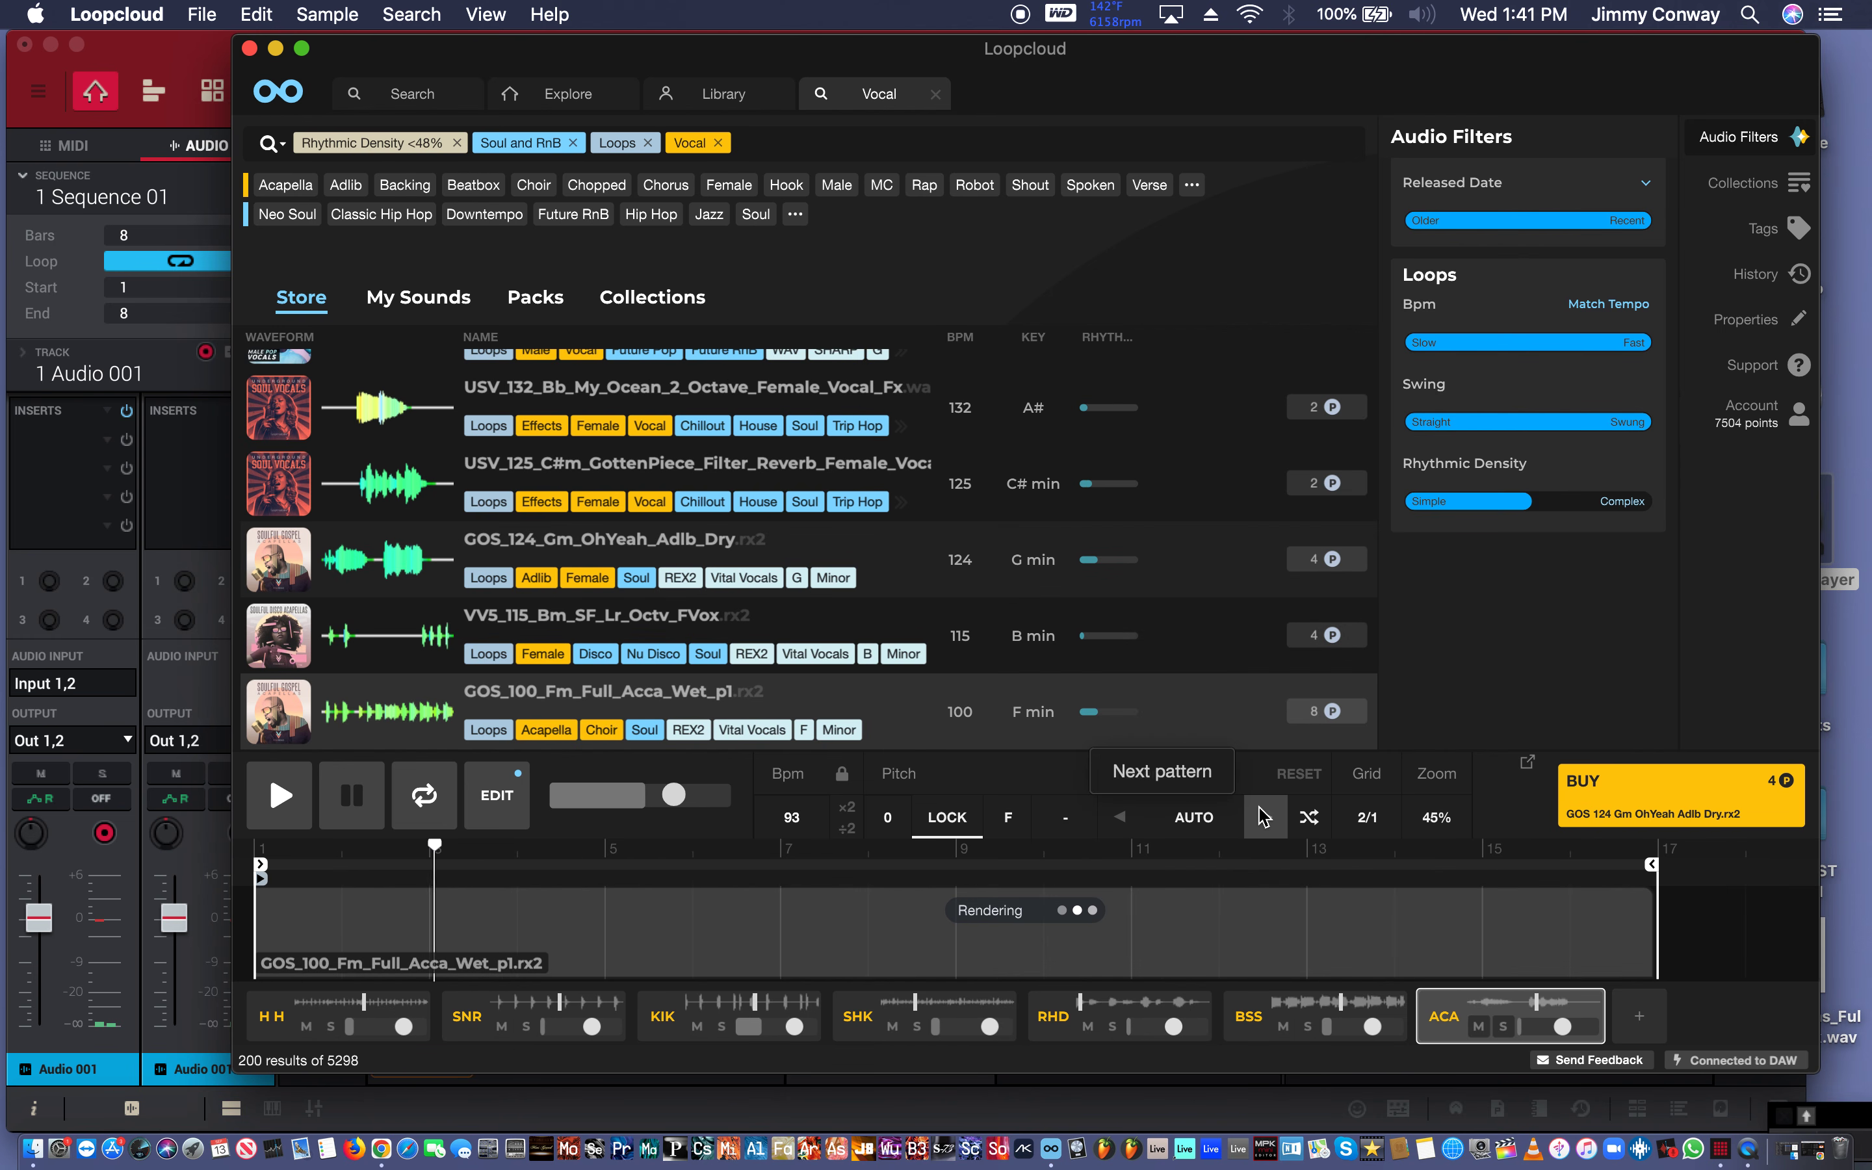
{"action": "key", "text": "Down"}
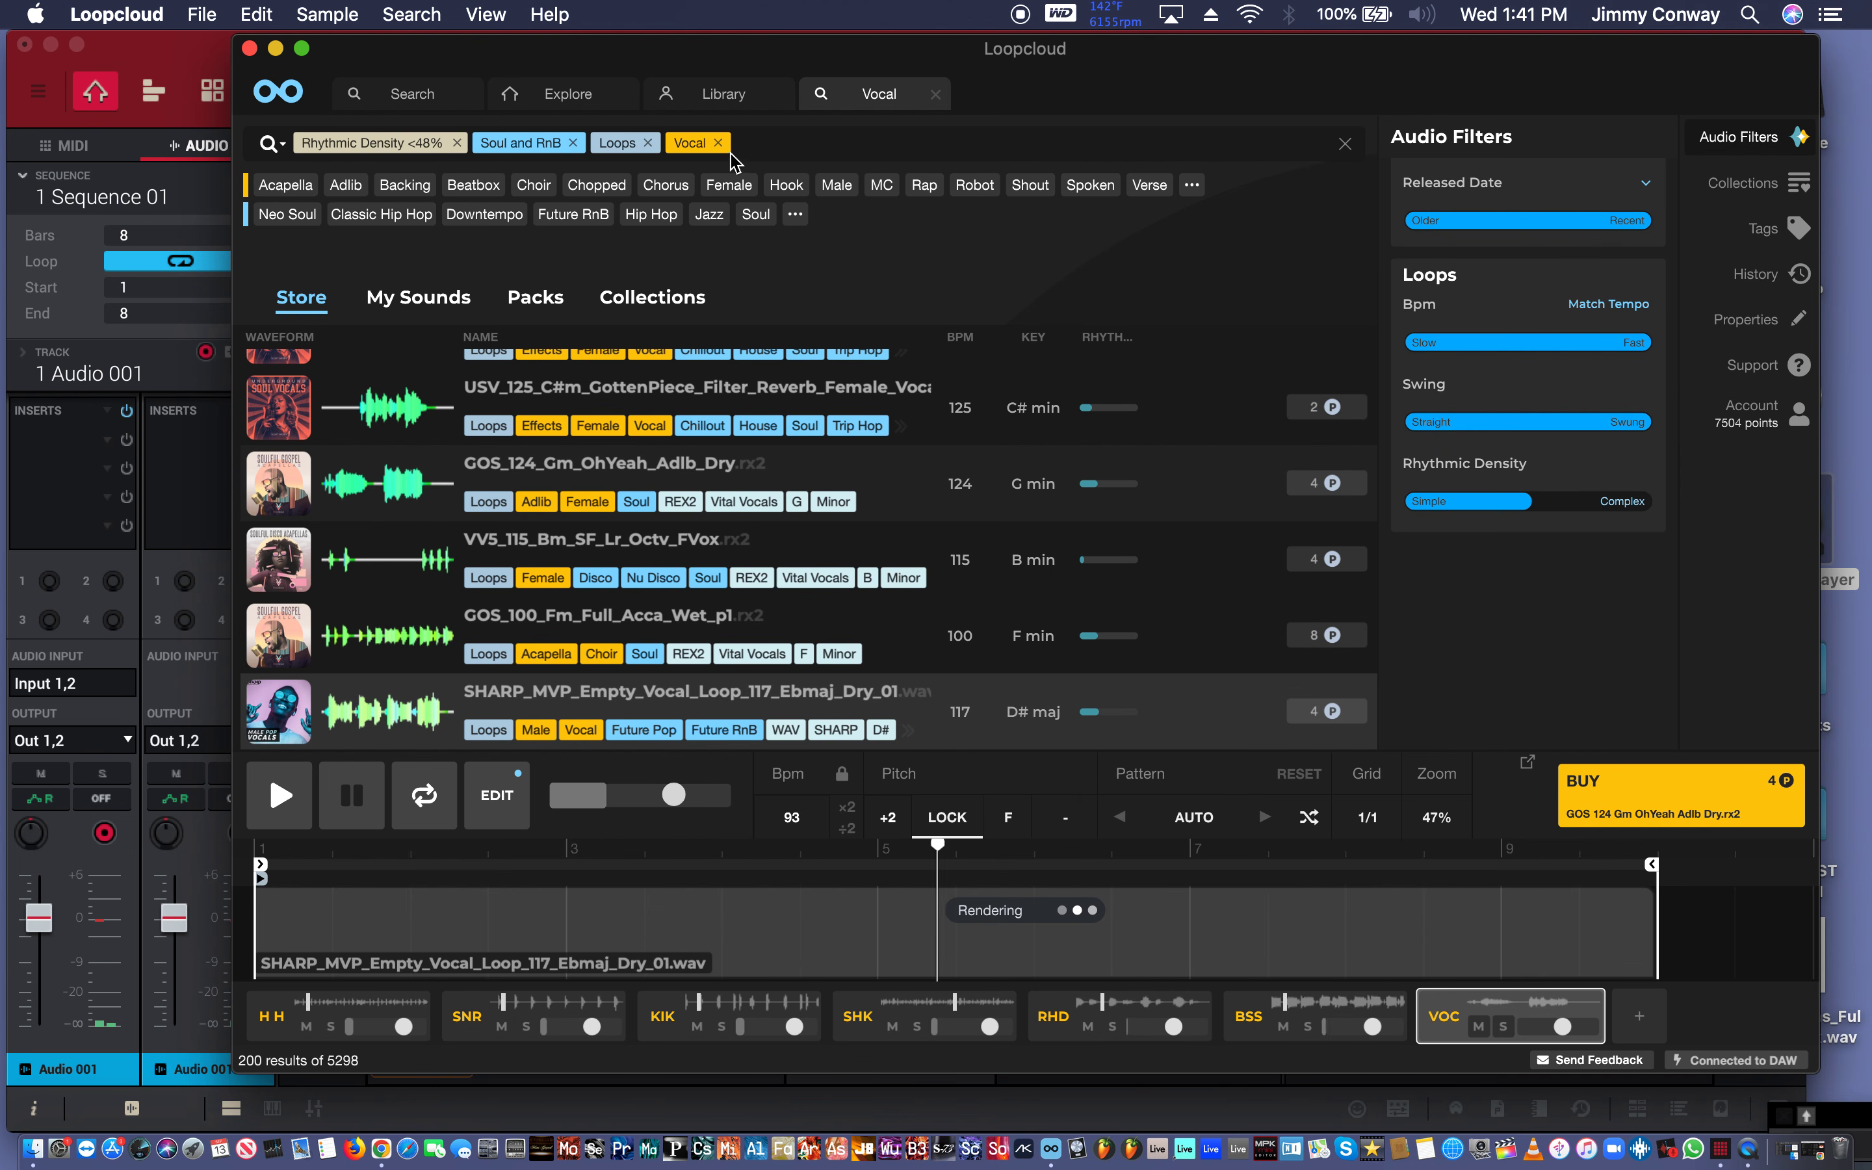
Replace all search filters with Effects, and preview VL_SFX_Bed_Dark&Eerie_StrangerPinks_ST.wav and both dt01_sfx_dirtypitch.wav samples on the seventh track.
{"action": "left_click", "coordinate": [1347, 145]}
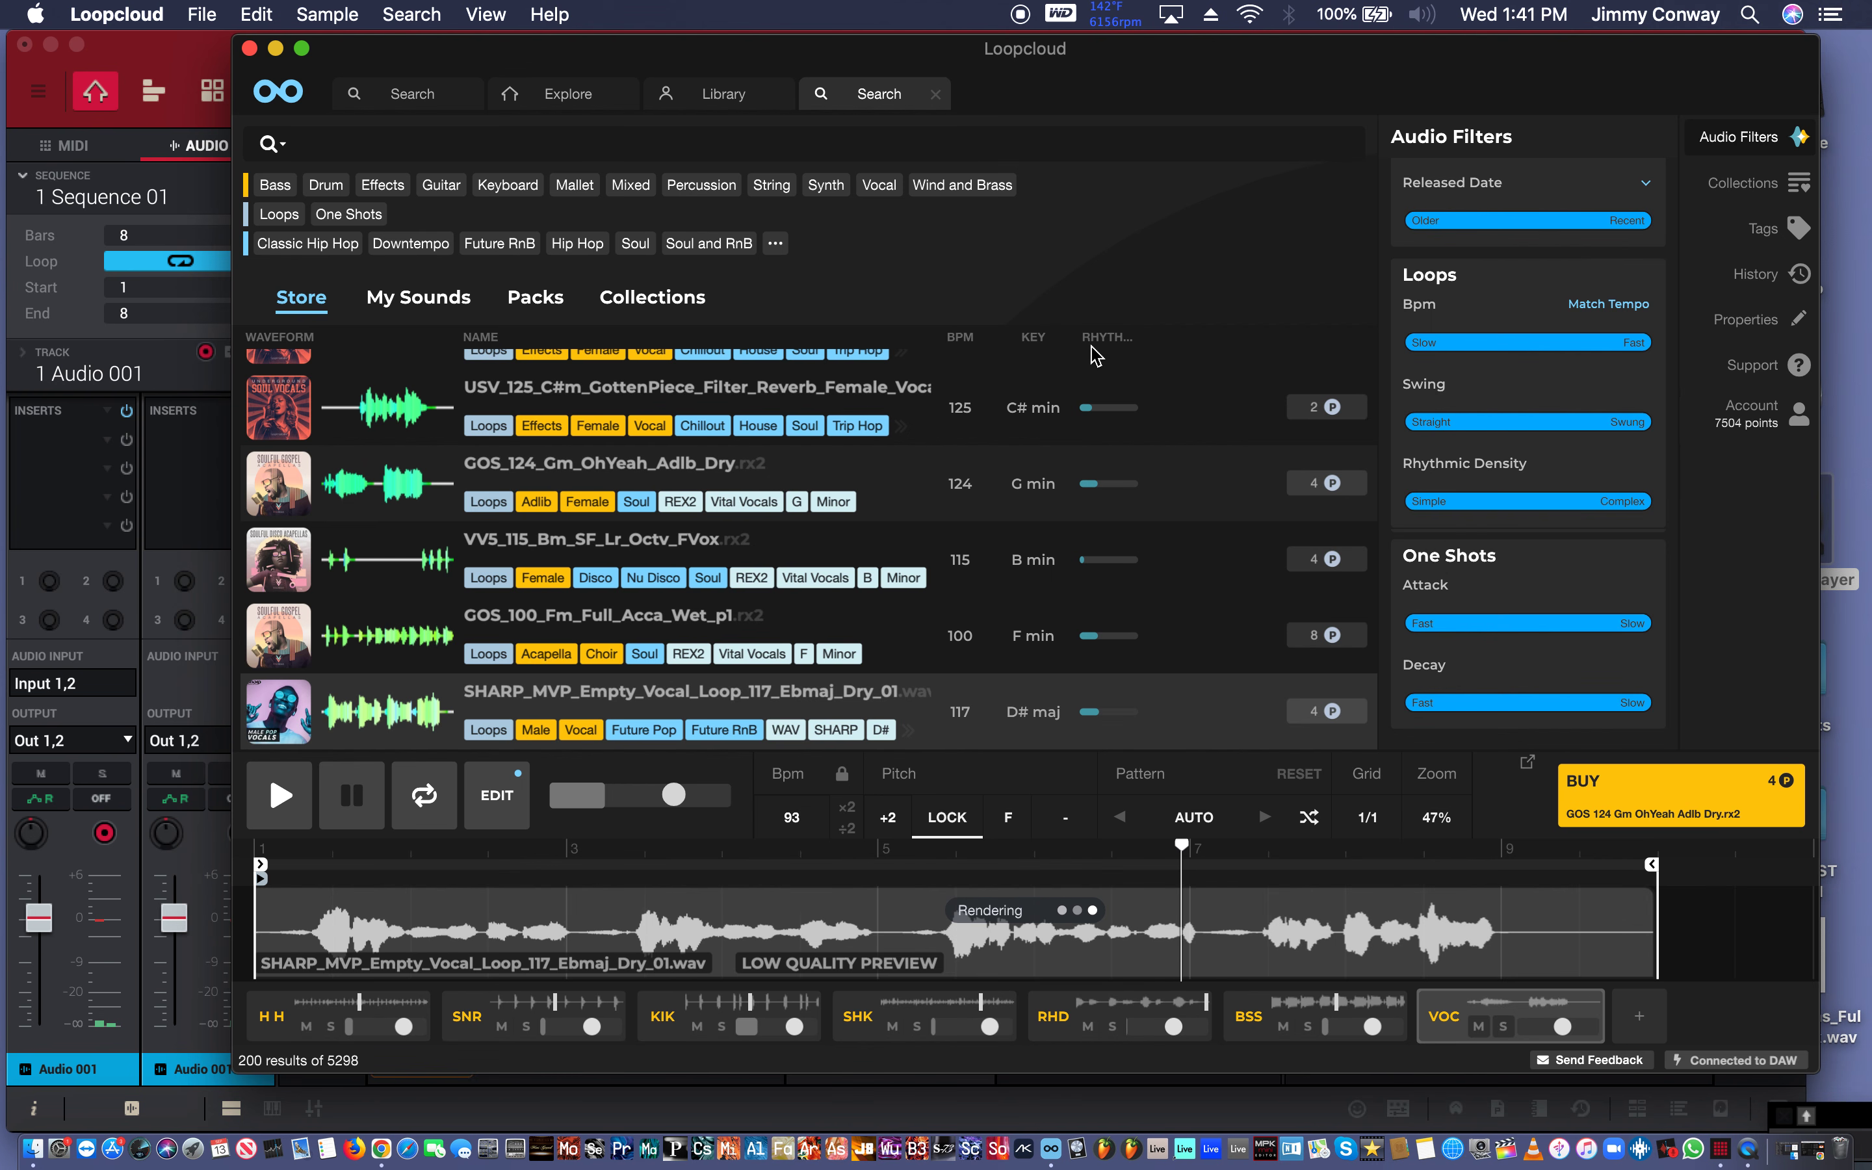
{"action": "left_click", "coordinate": [390, 191]}
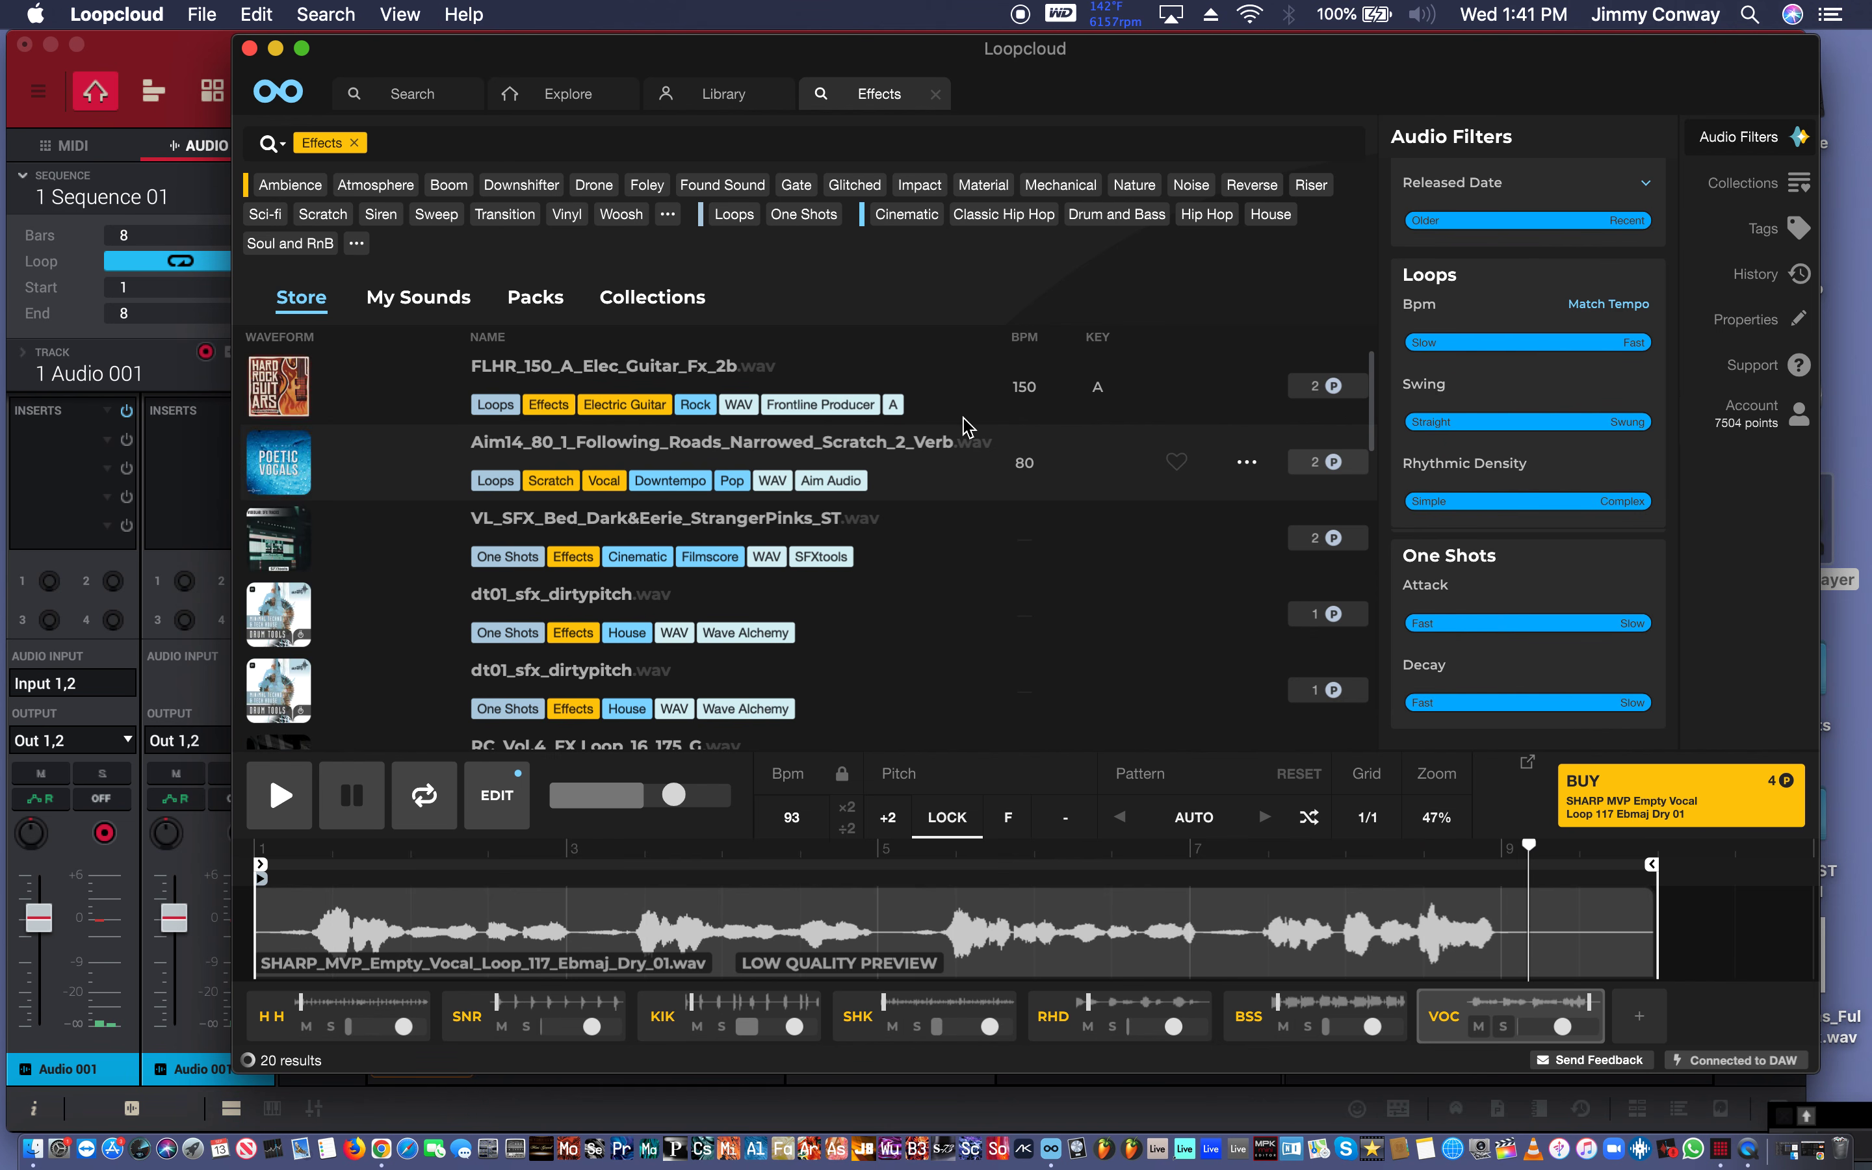
{"action": "left_click", "coordinate": [981, 553]}
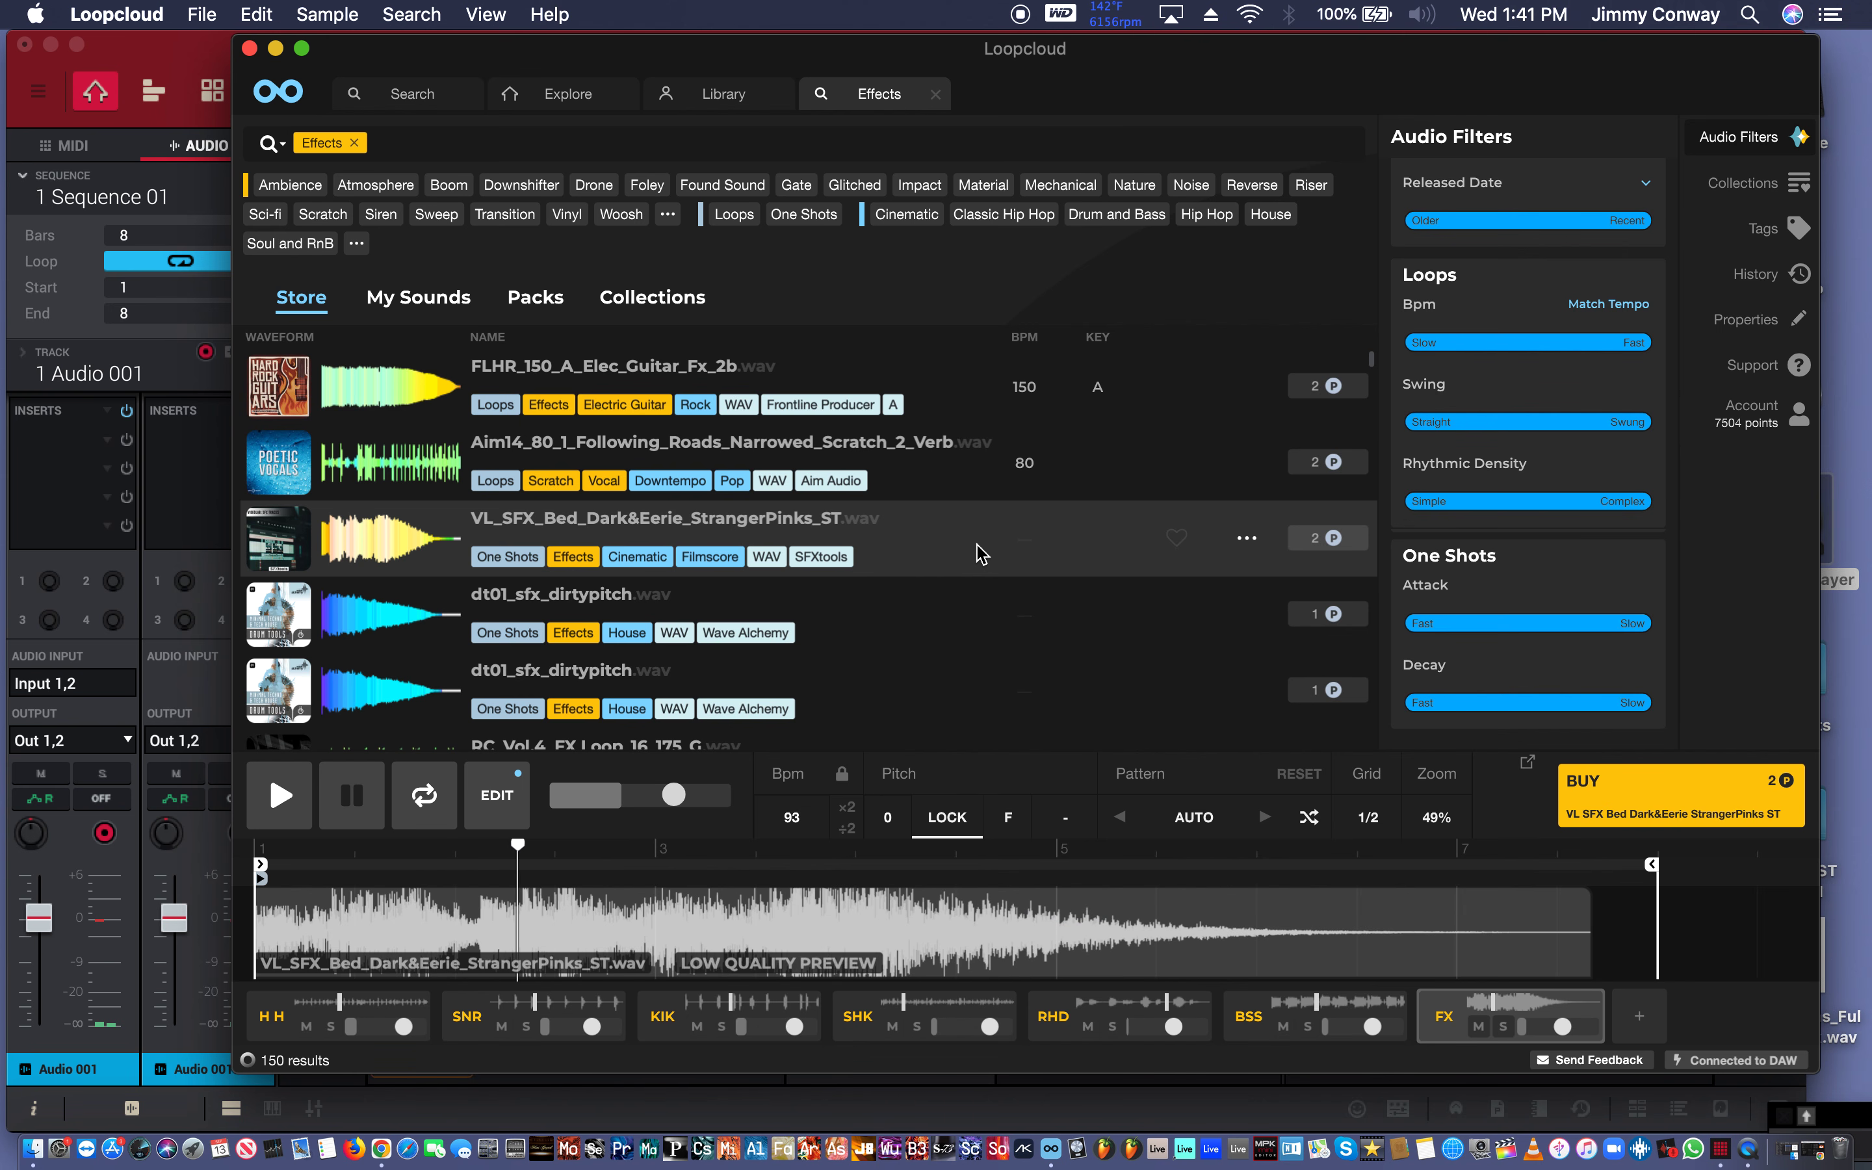
{"action": "key", "text": "Down"}
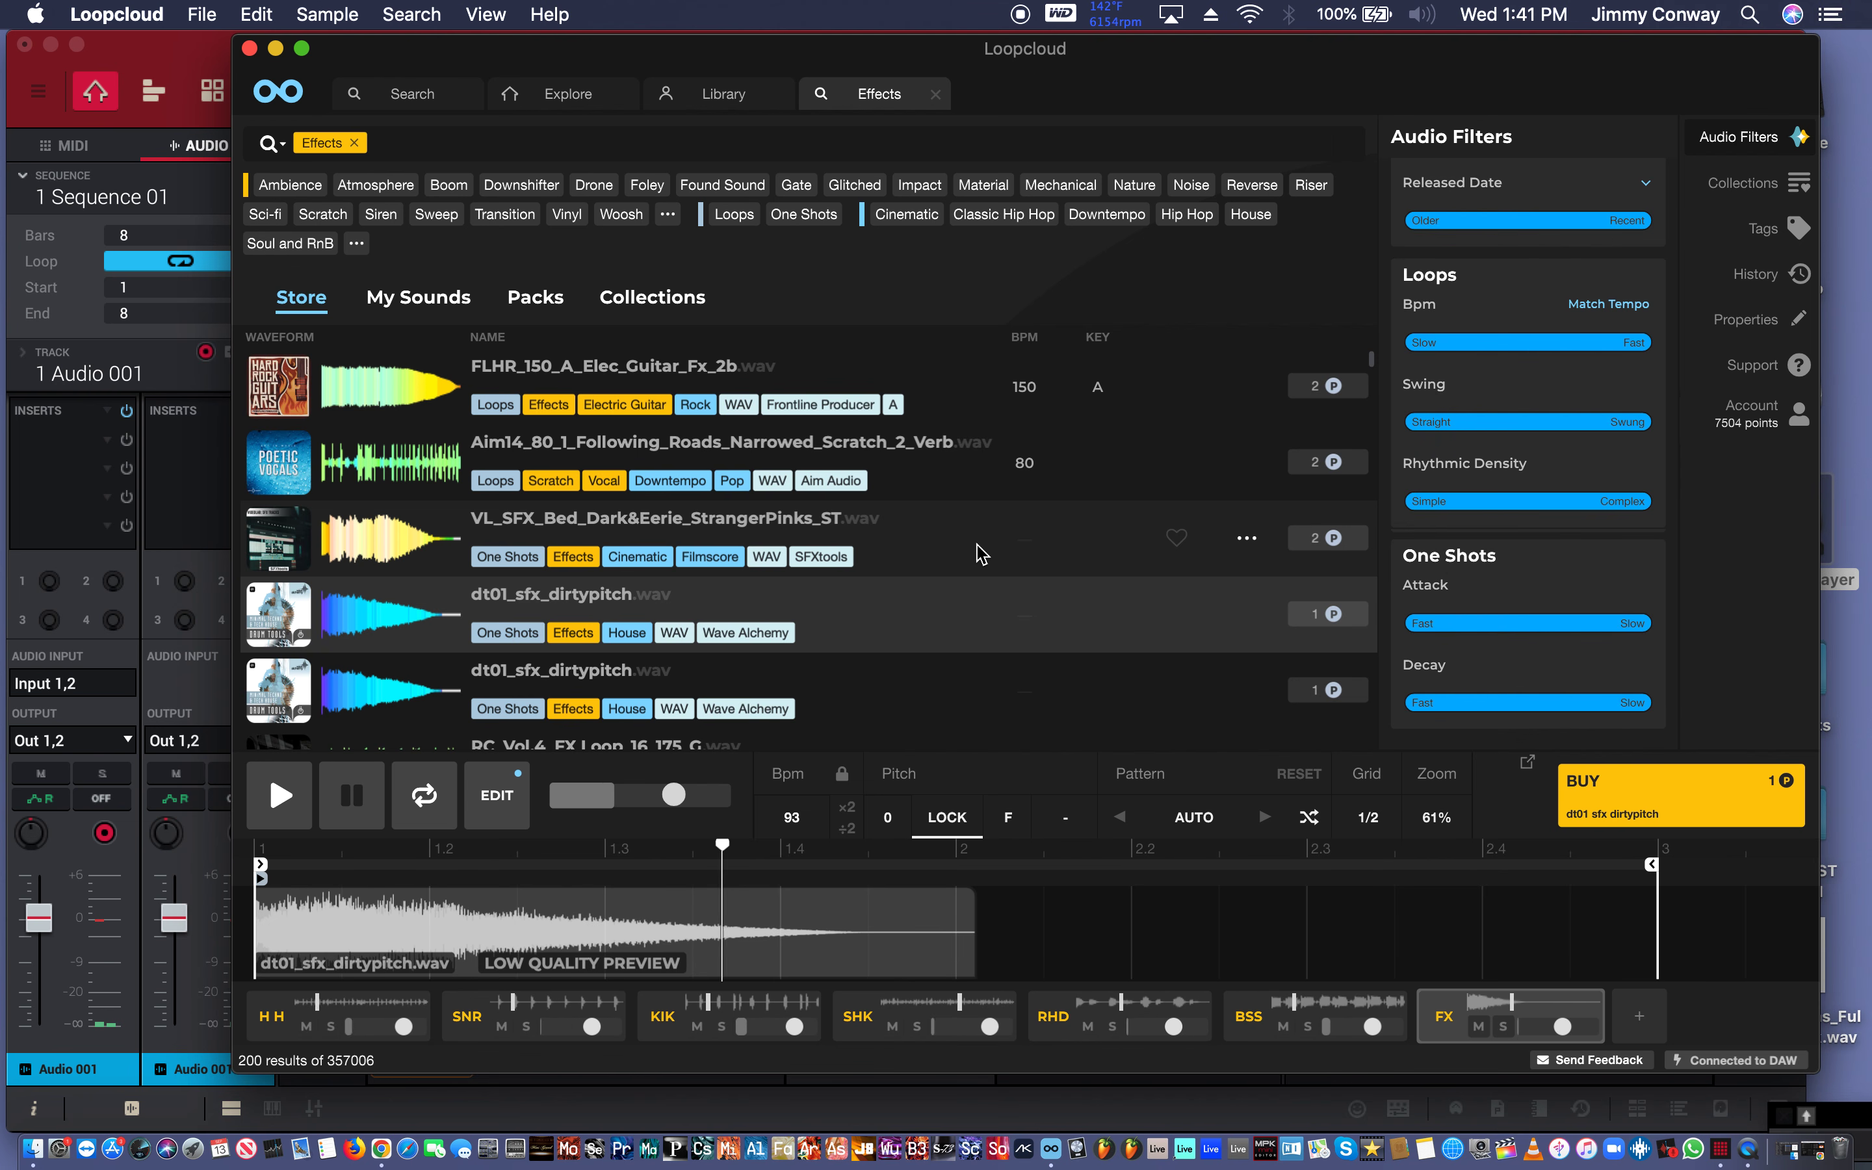
{"action": "key", "text": "Down"}
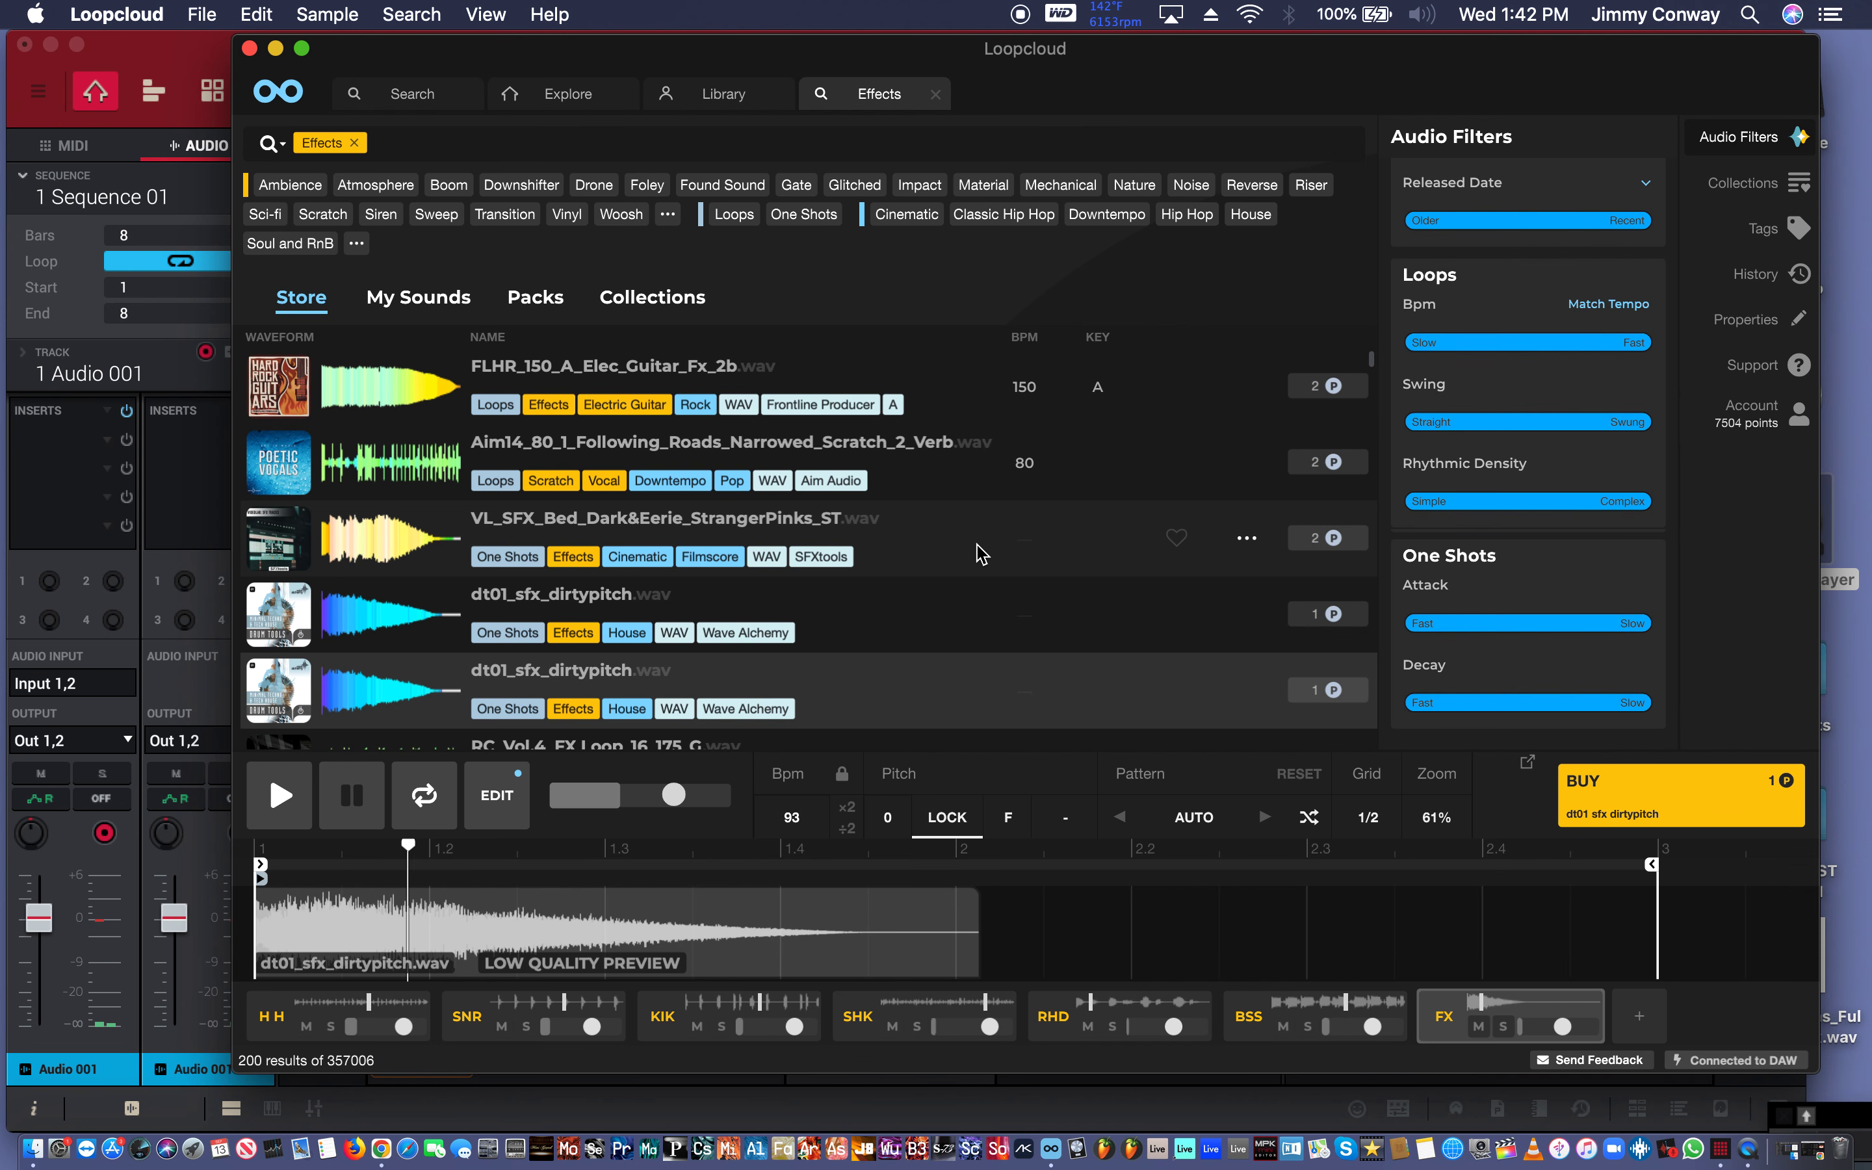
Preview RC_Vol.4_FX Loop_16_175_G.wav, WI_WOOD_MID_TONE_121.wav, BM_Hardcover_Glossy_Cookbook_PageTurn_4_ST.wav and EST_DNBF_FX_14.wav on the seventh track.
{"action": "key", "text": "Down"}
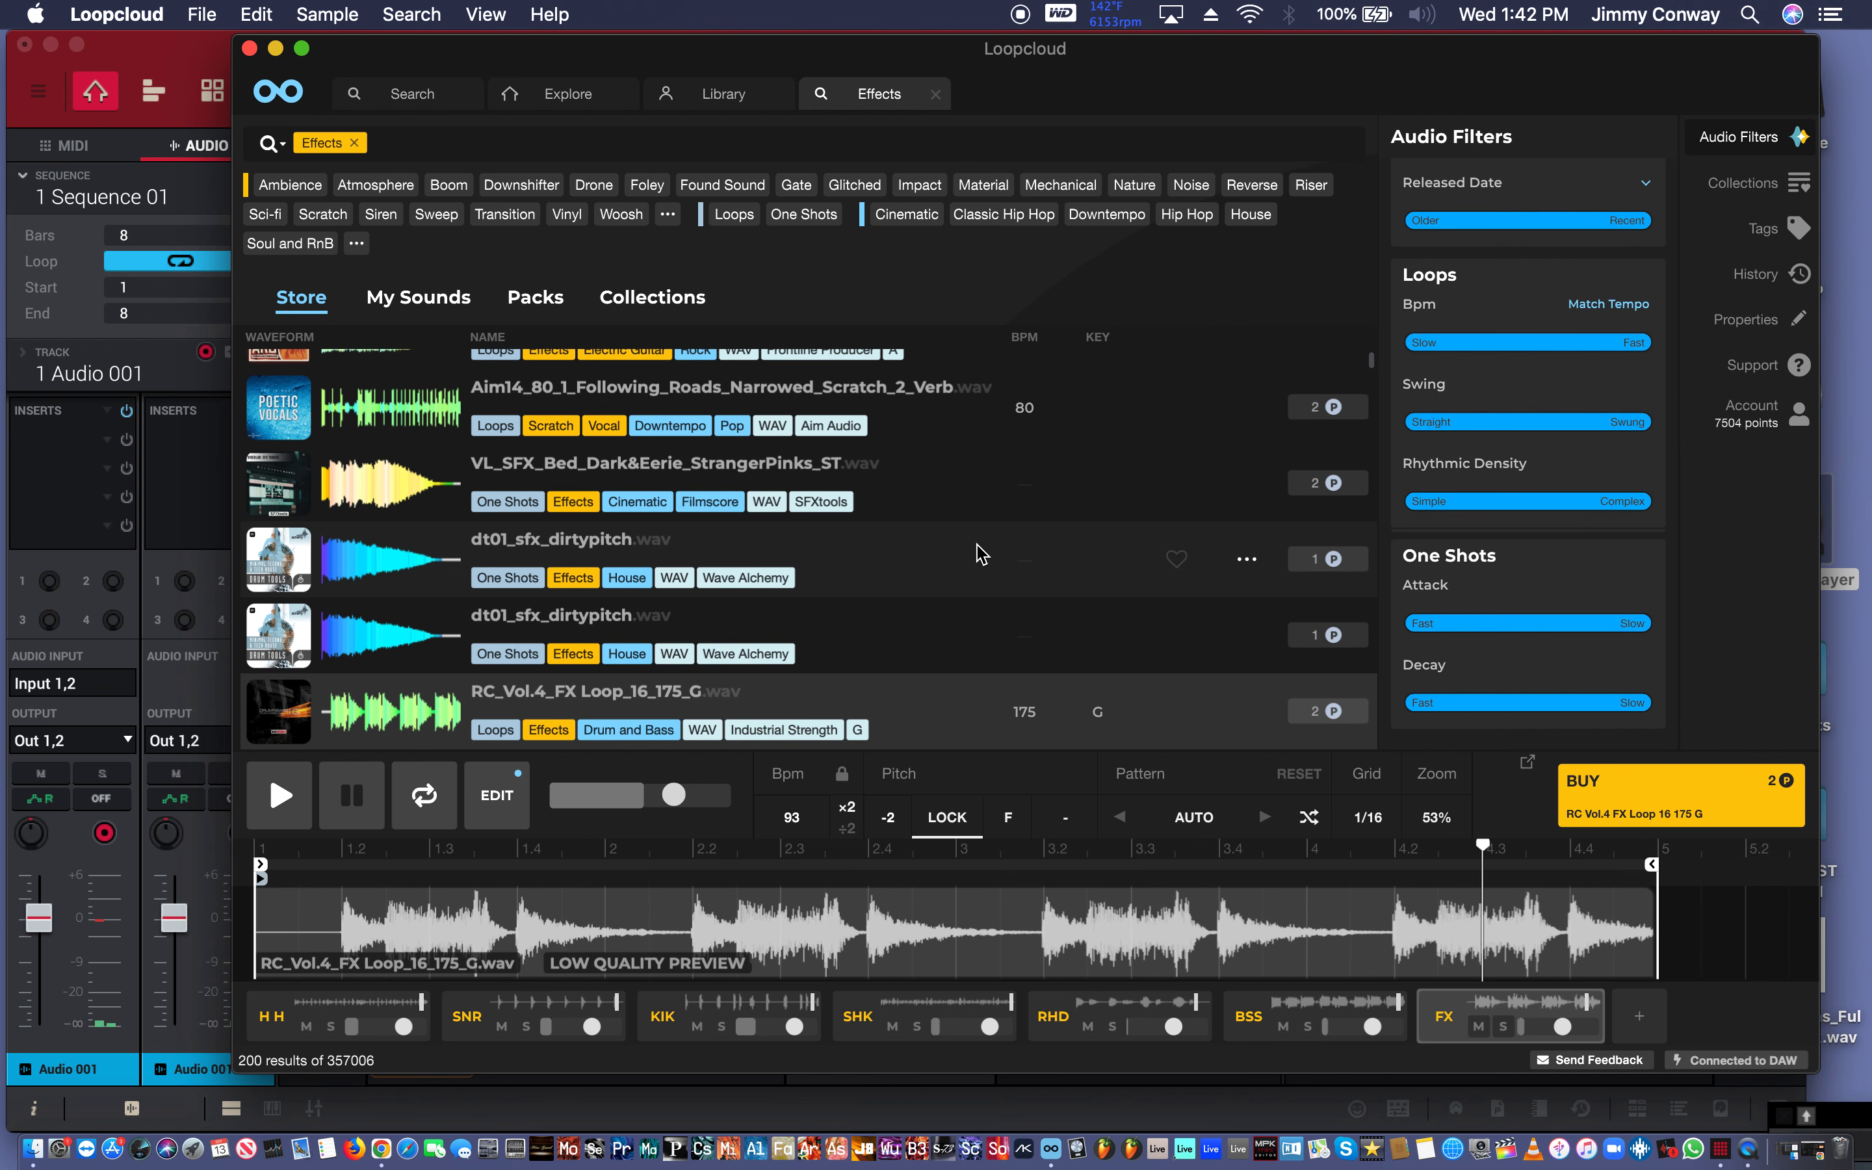
{"action": "key", "text": "Down"}
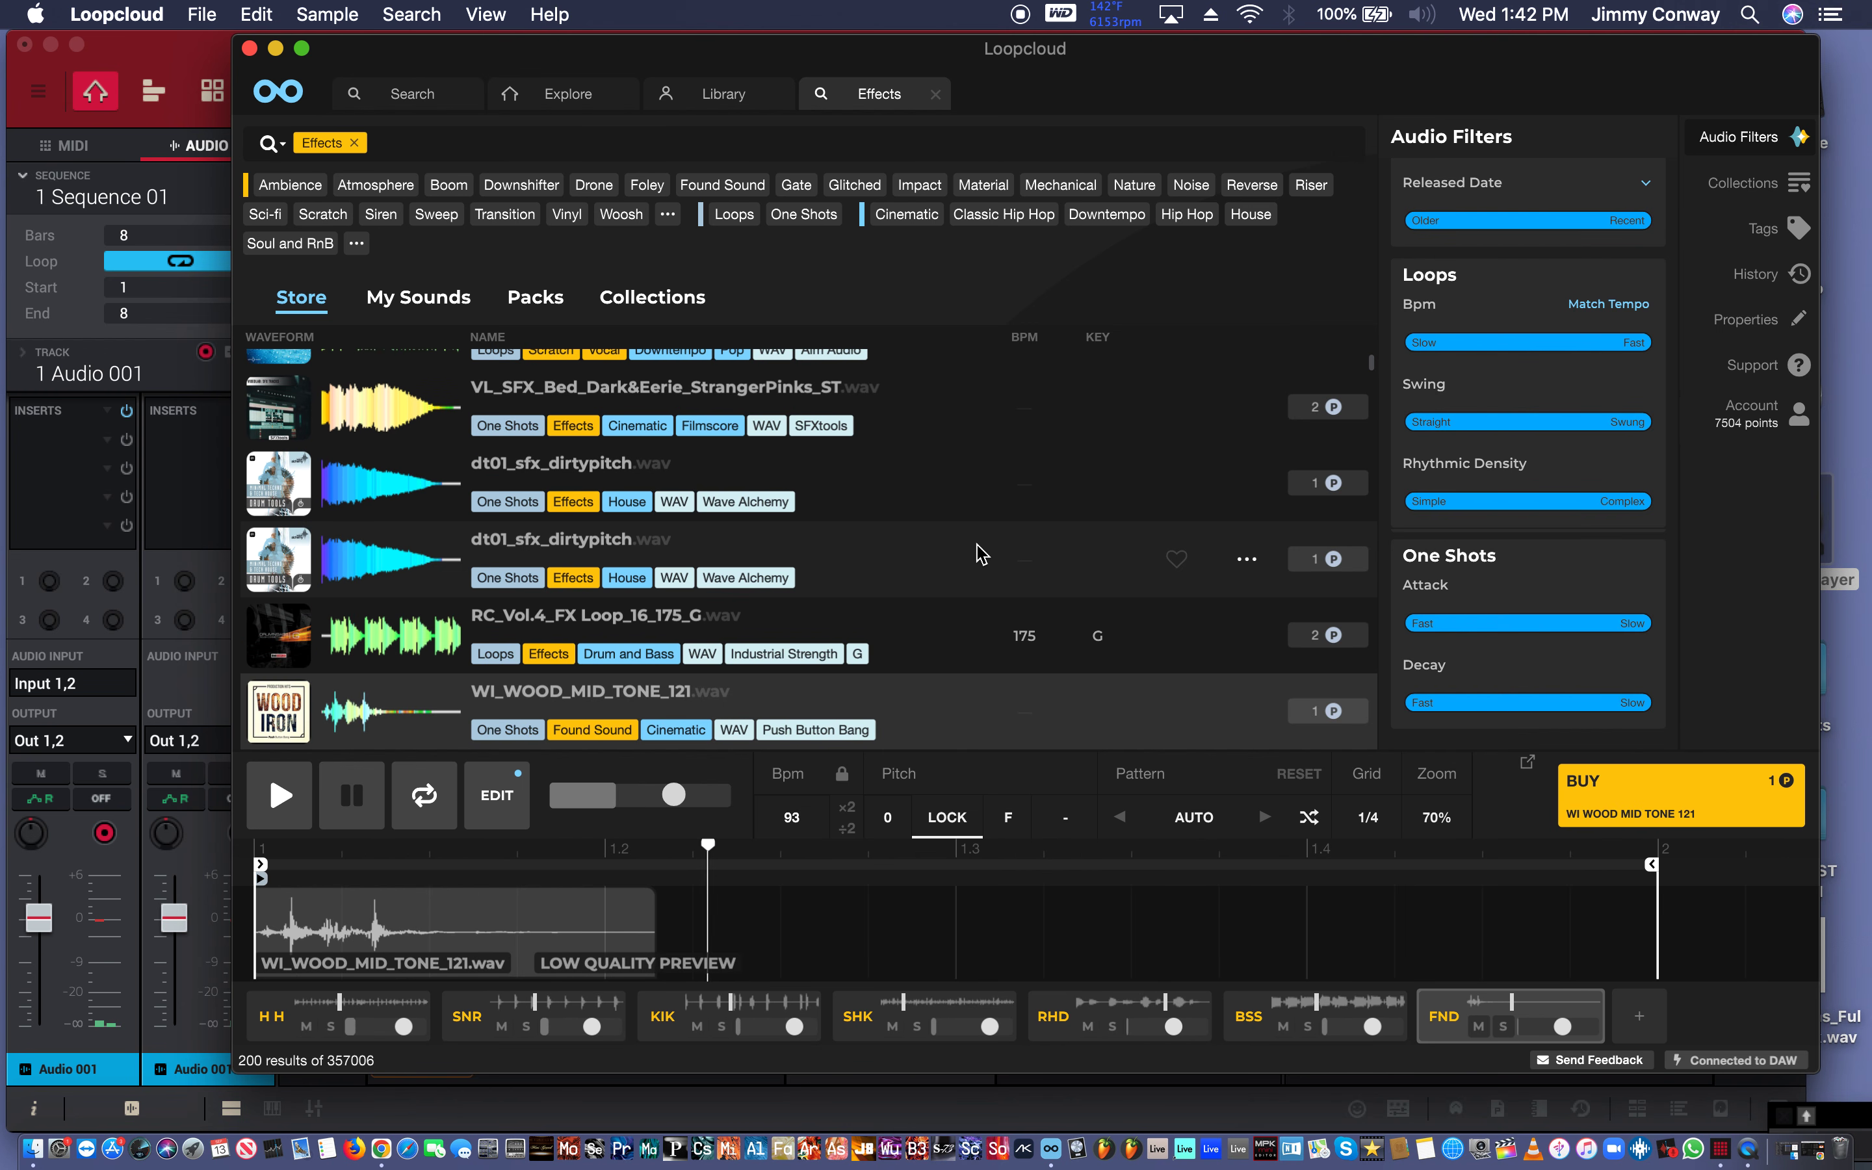
{"action": "key", "text": "Down"}
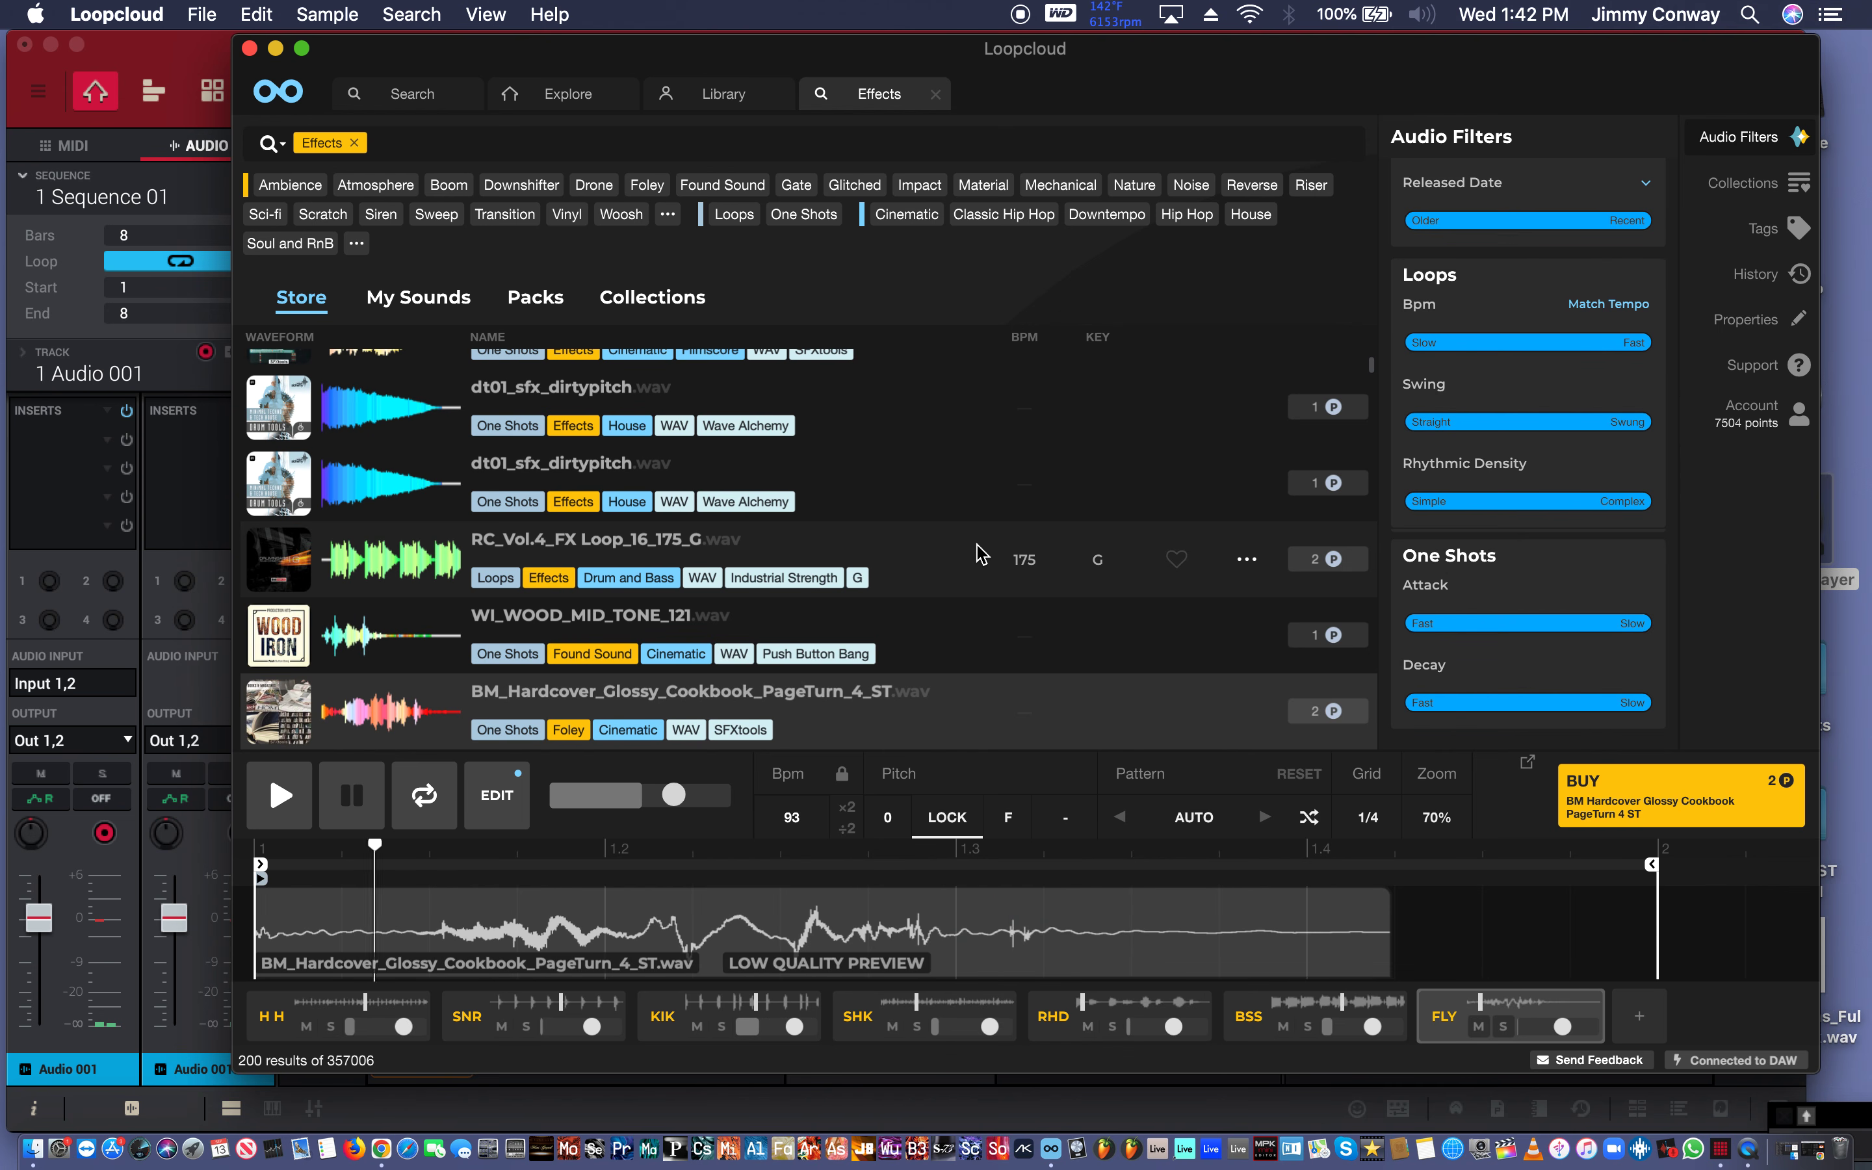
{"action": "key", "text": "Down"}
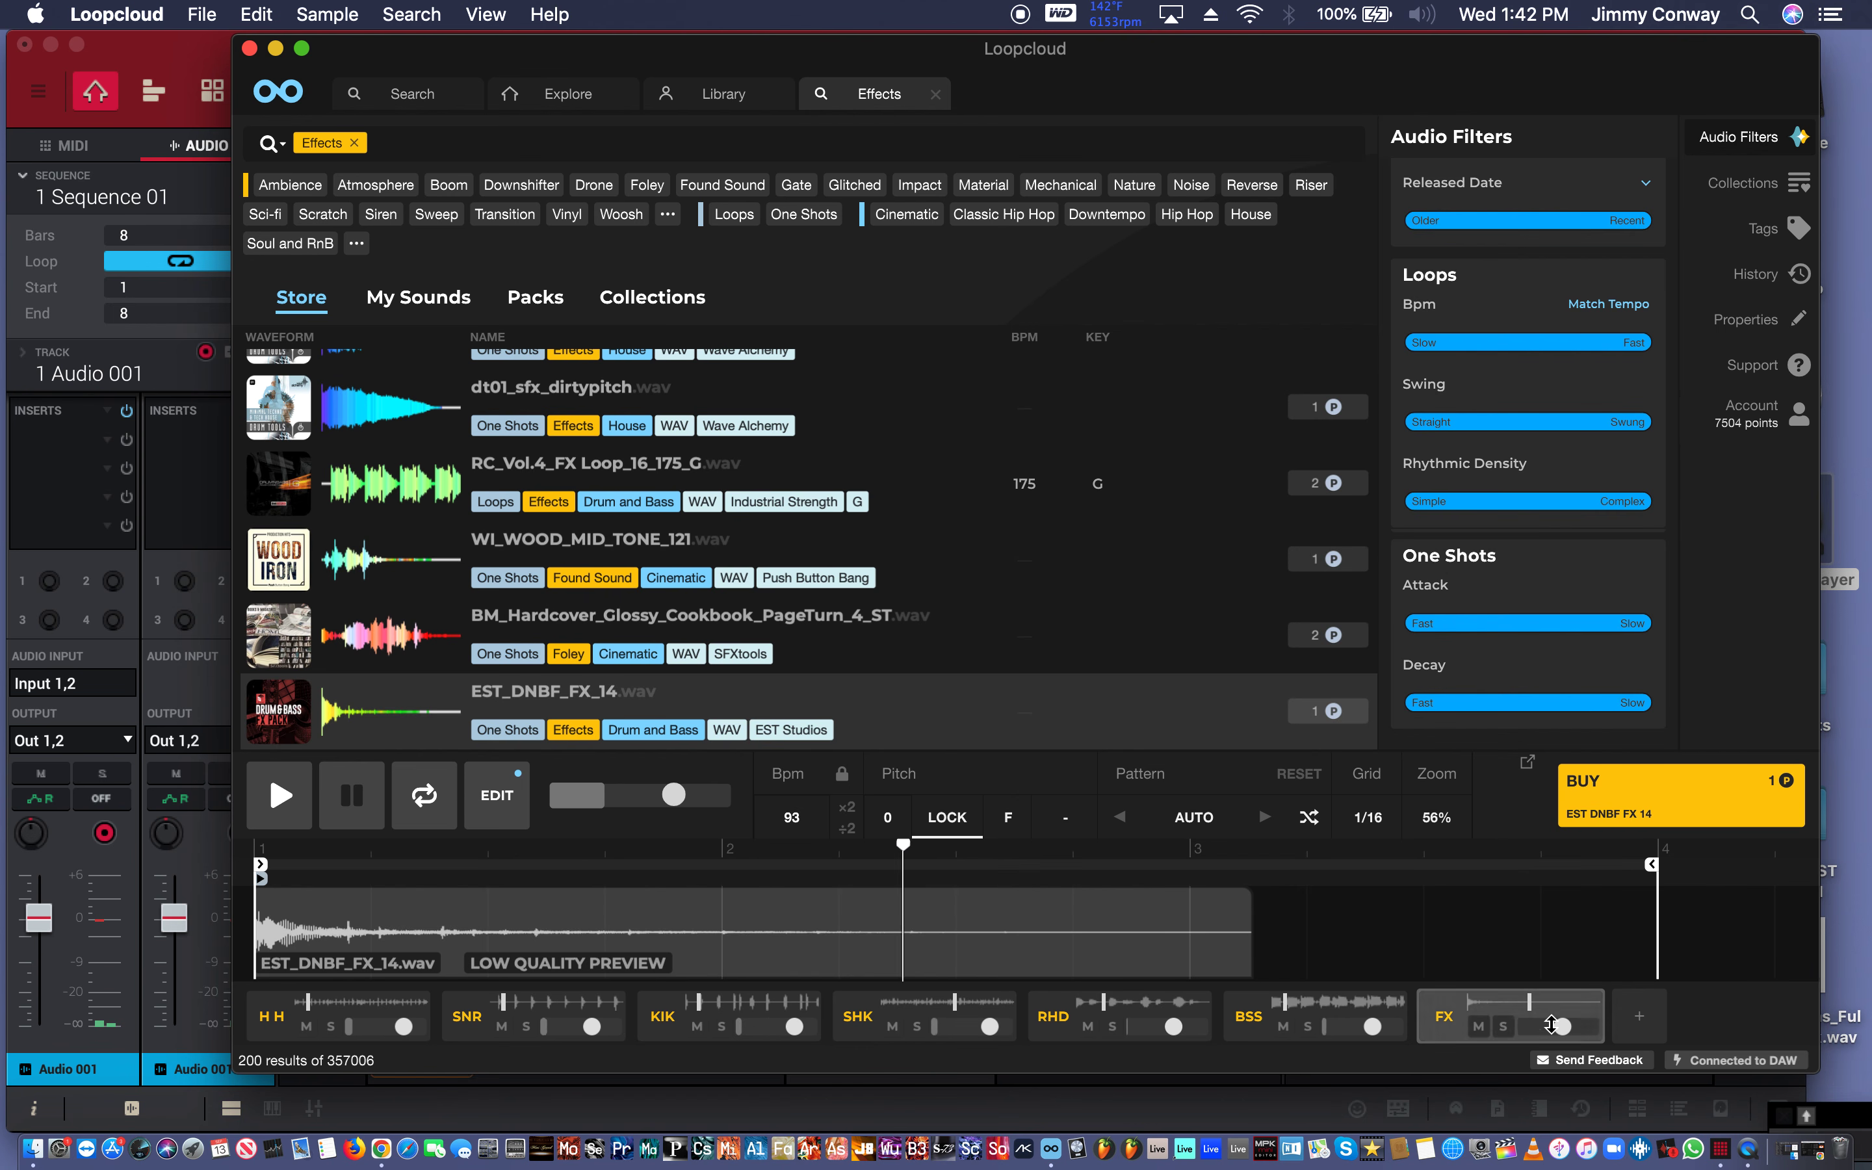
Raise the seventh track's volume slightly and audition effects from Sp2232_xFxSpce.wav onward, loading CDA_Foley_Hit_Styro_clap_FA.wav on it.
{"action": "mouse_move", "coordinate": [1562, 1025]}
{"action": "left_mouse_down"}
{"action": "mouse_move", "coordinate": [1563, 988]}
{"action": "mouse_move", "coordinate": [1562, 1029]}
{"action": "left_mouse_up"}
{"action": "key", "text": "Down"}
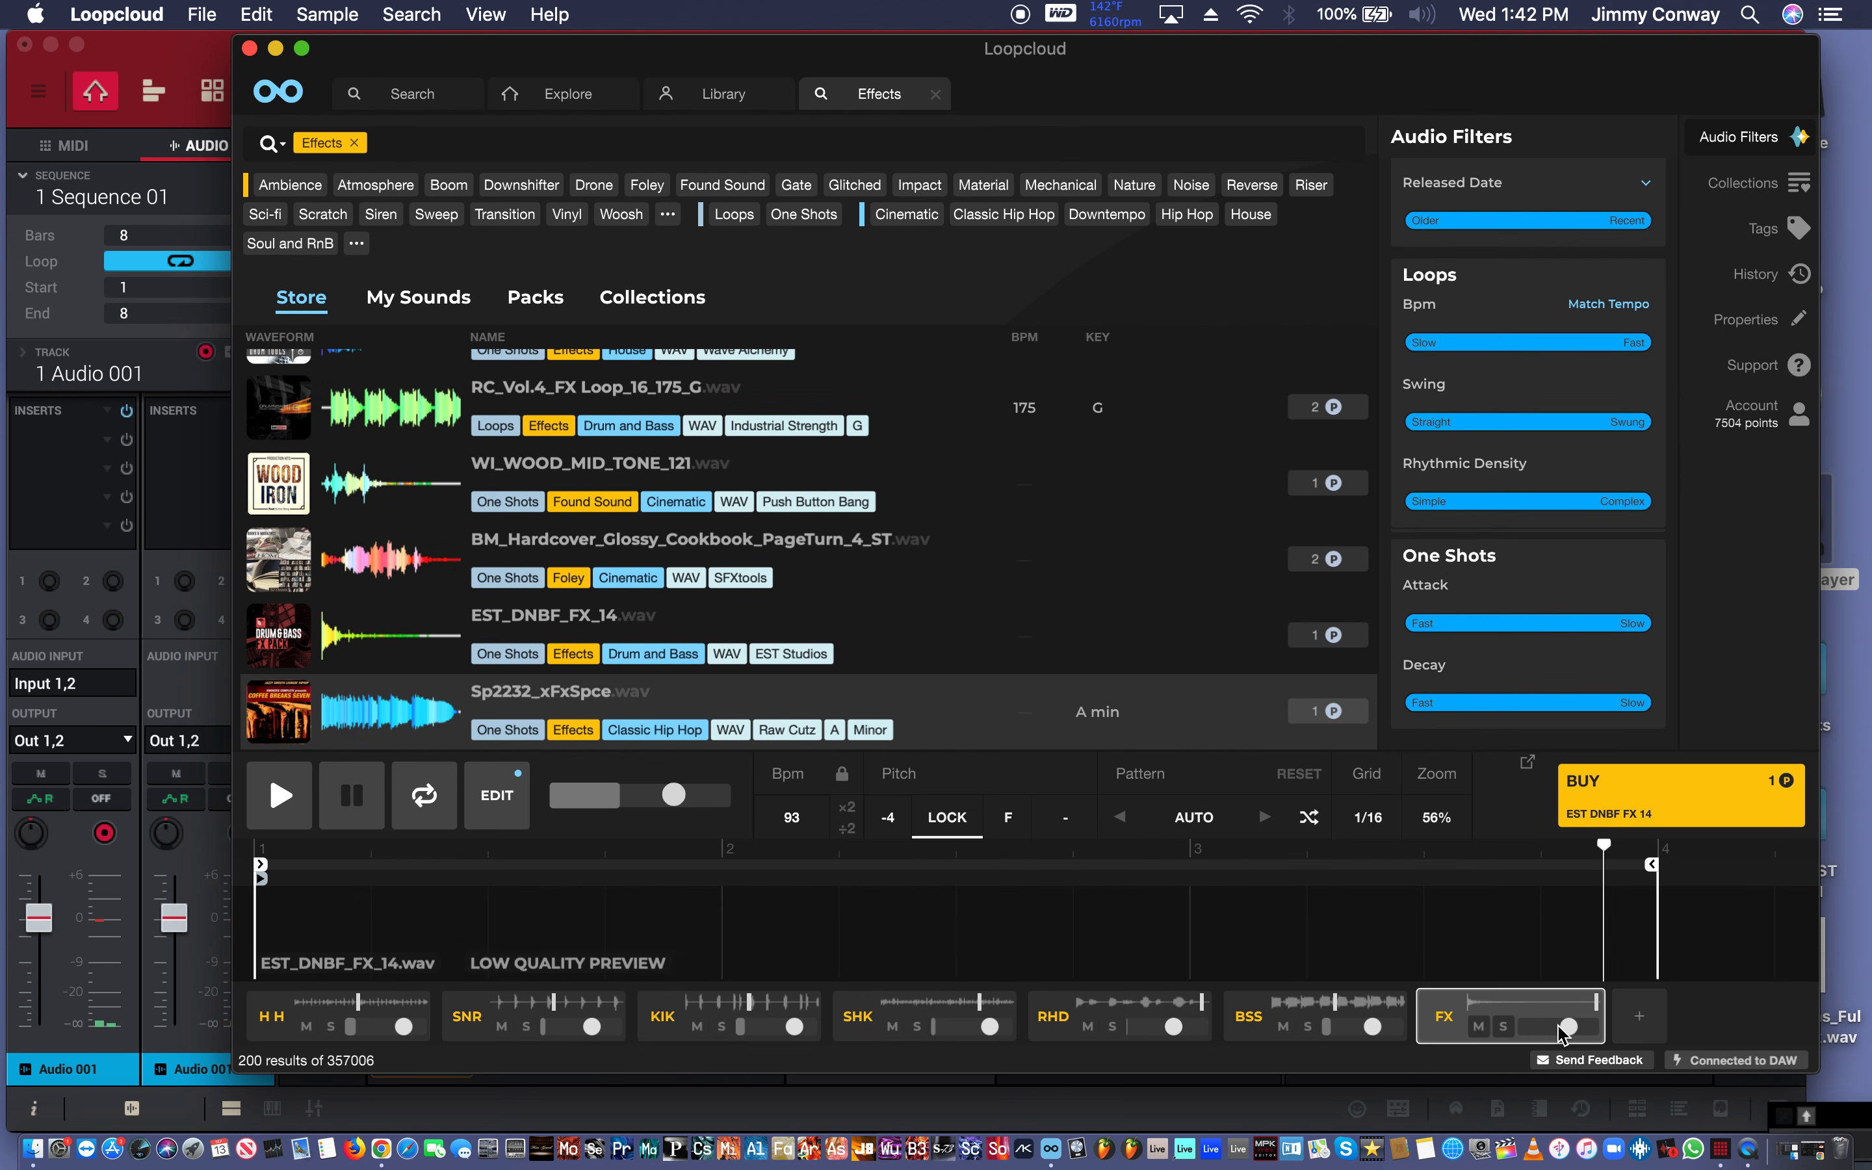
{"action": "key", "text": "Down"}
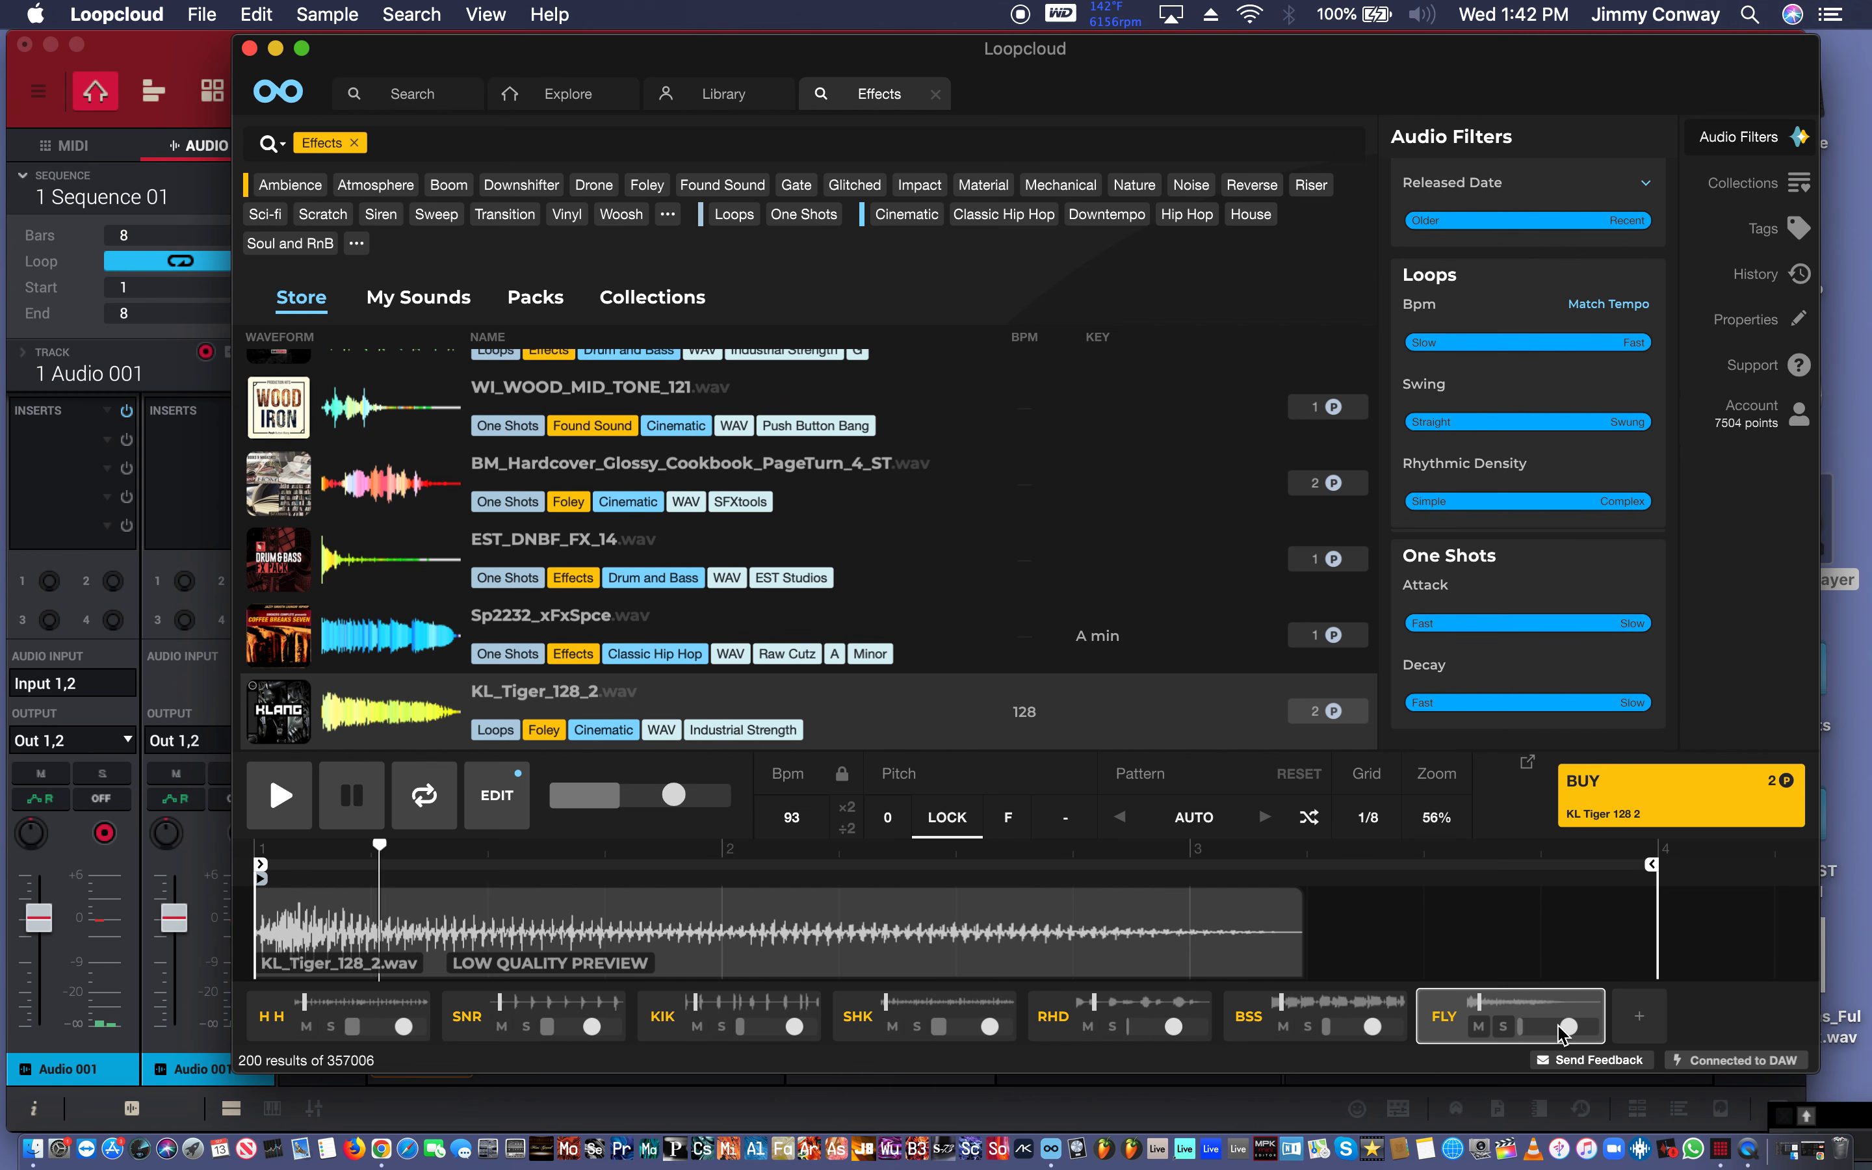
{"action": "key", "text": "Down"}
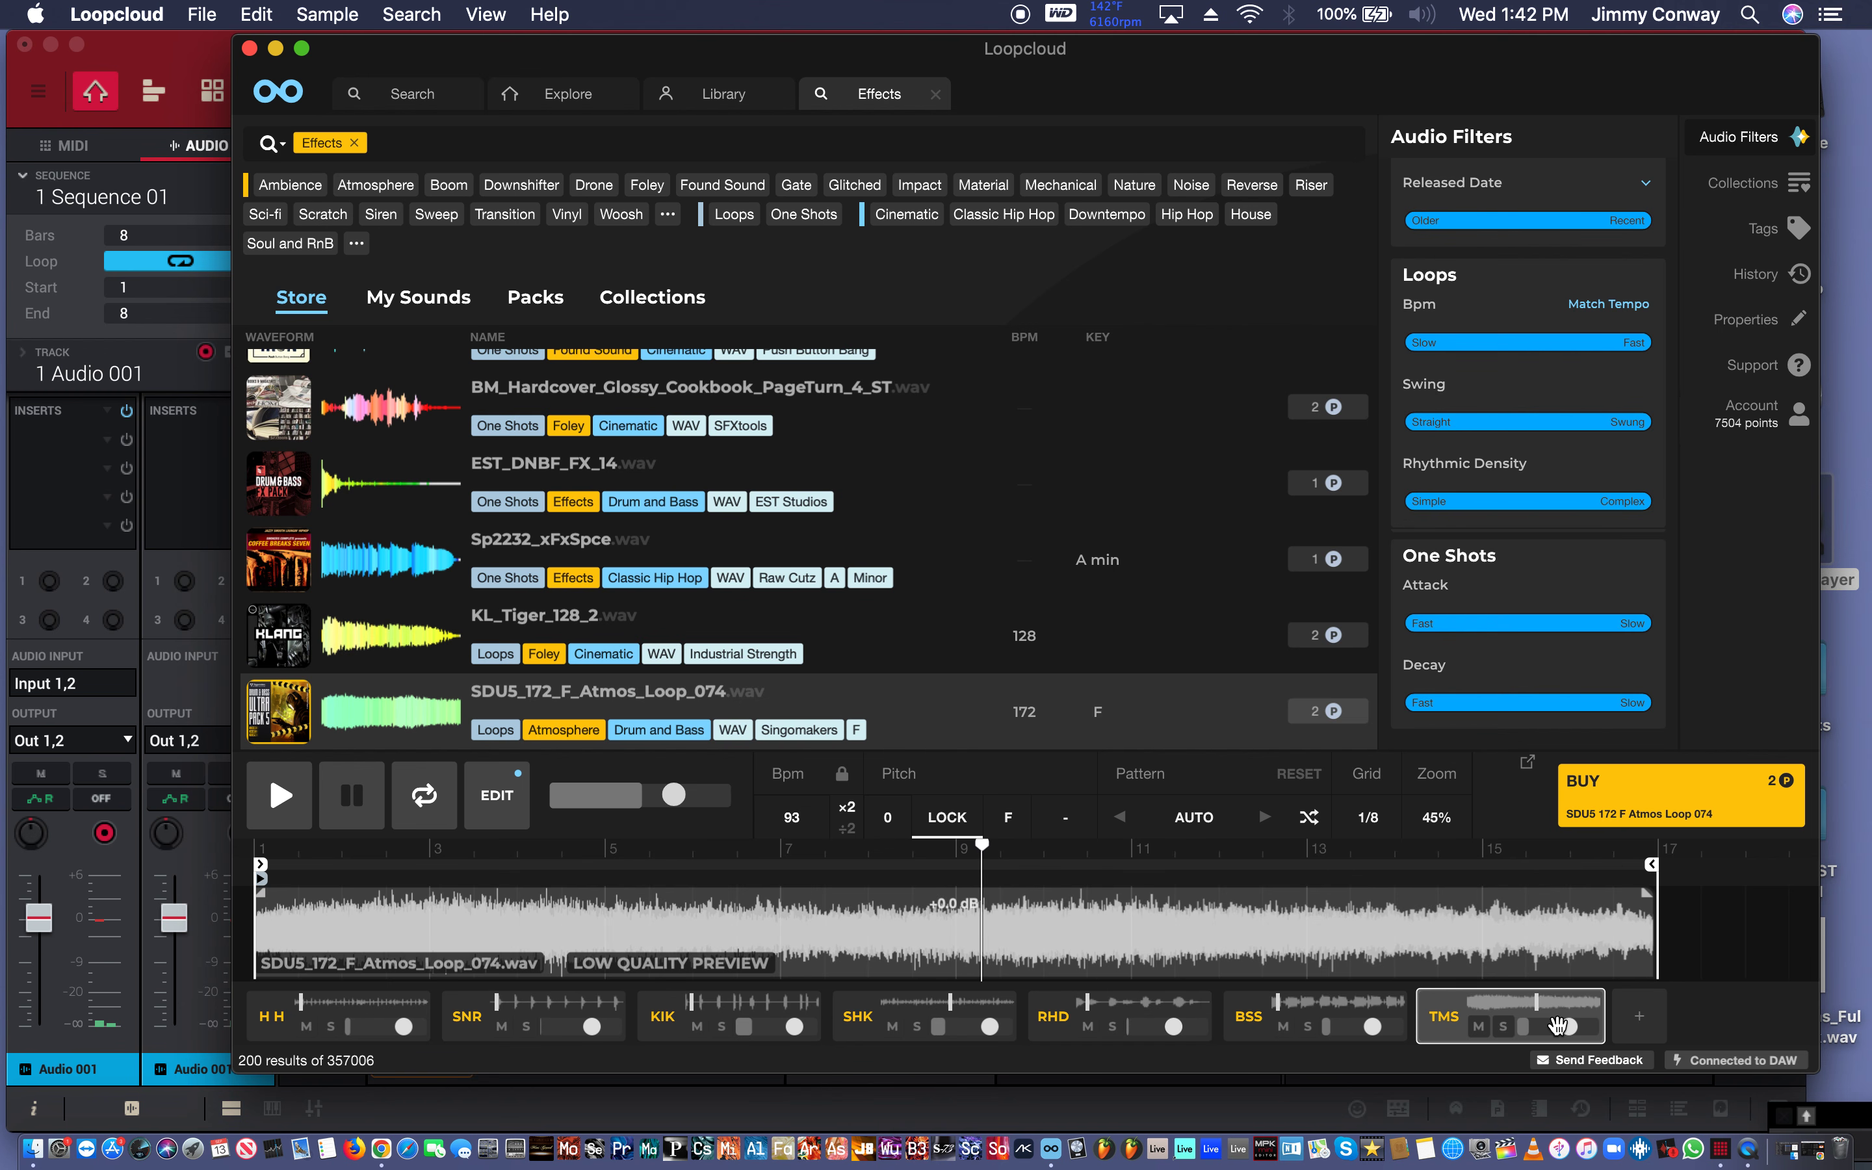
{"action": "key", "text": "Down"}
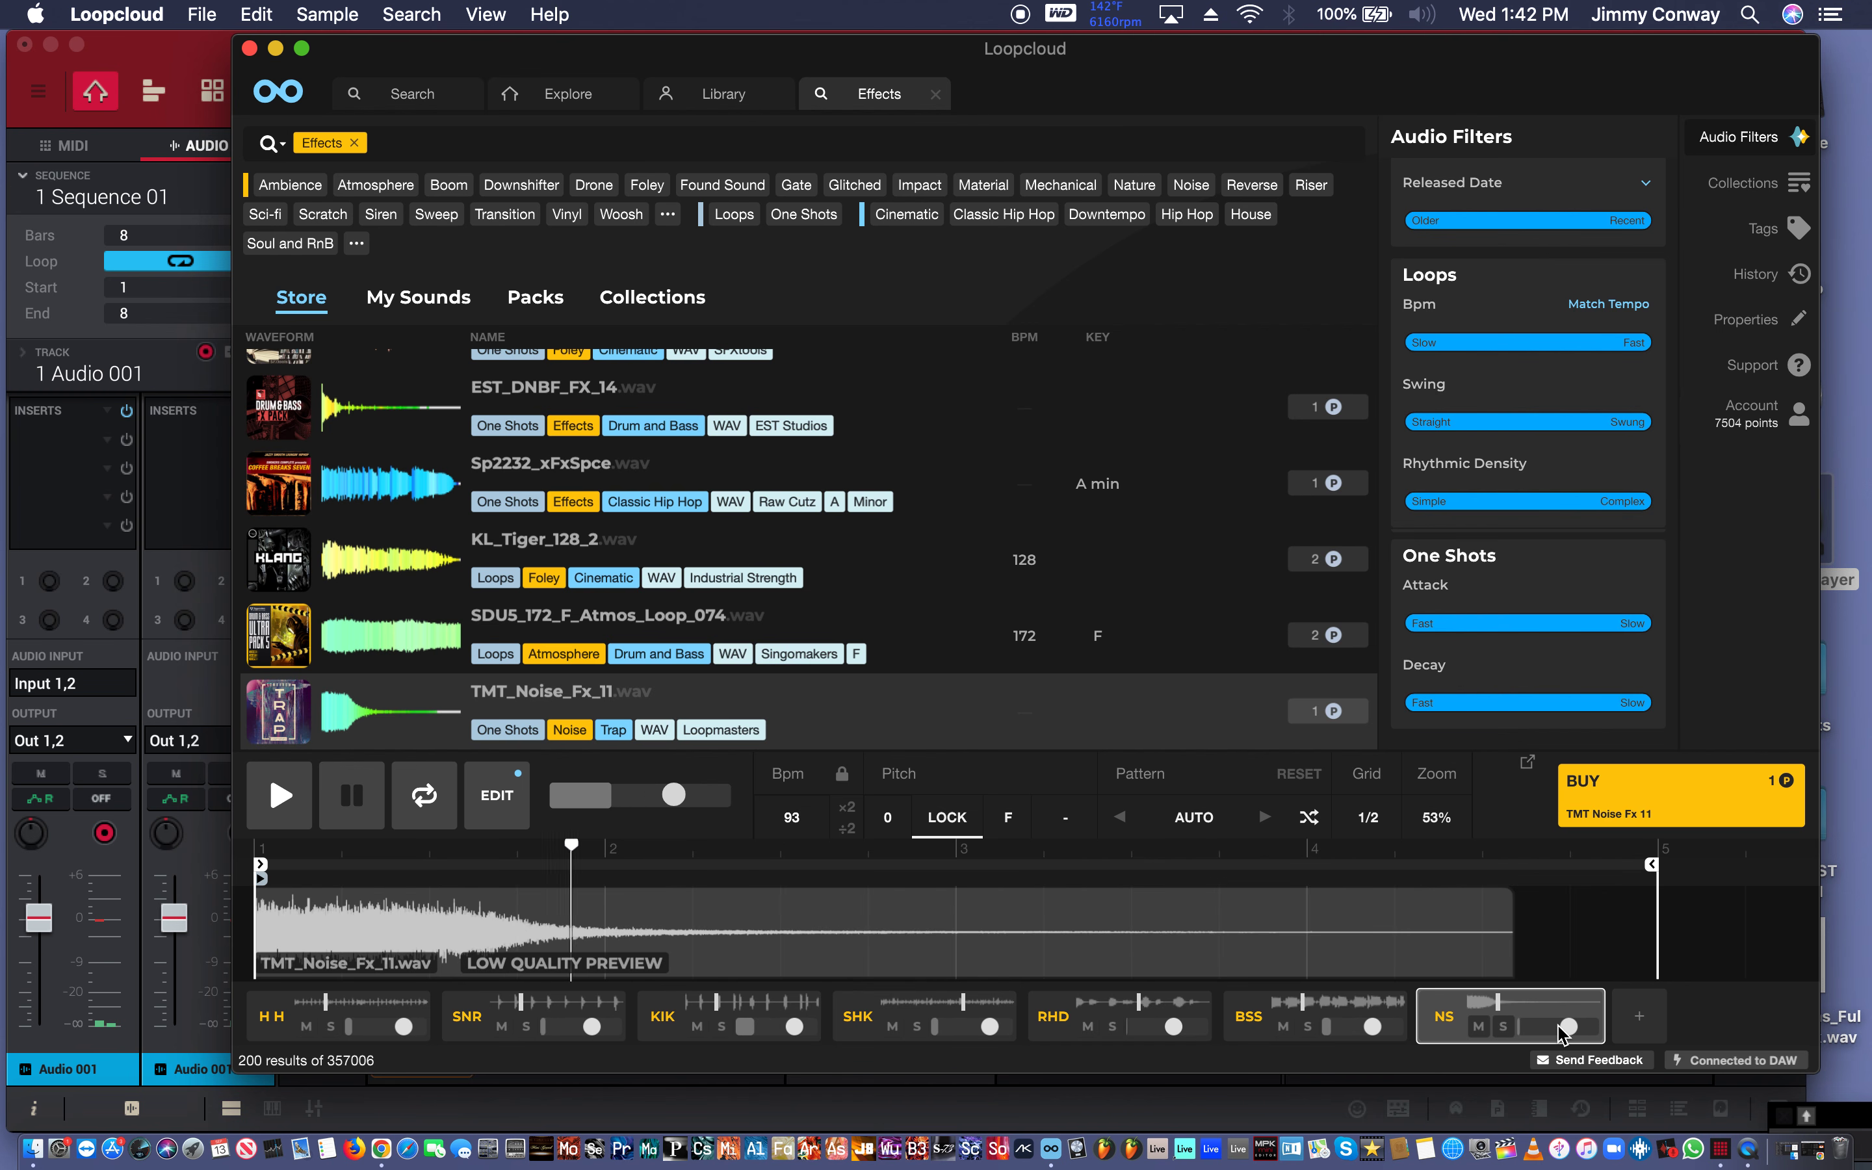
{"action": "key", "text": "Down"}
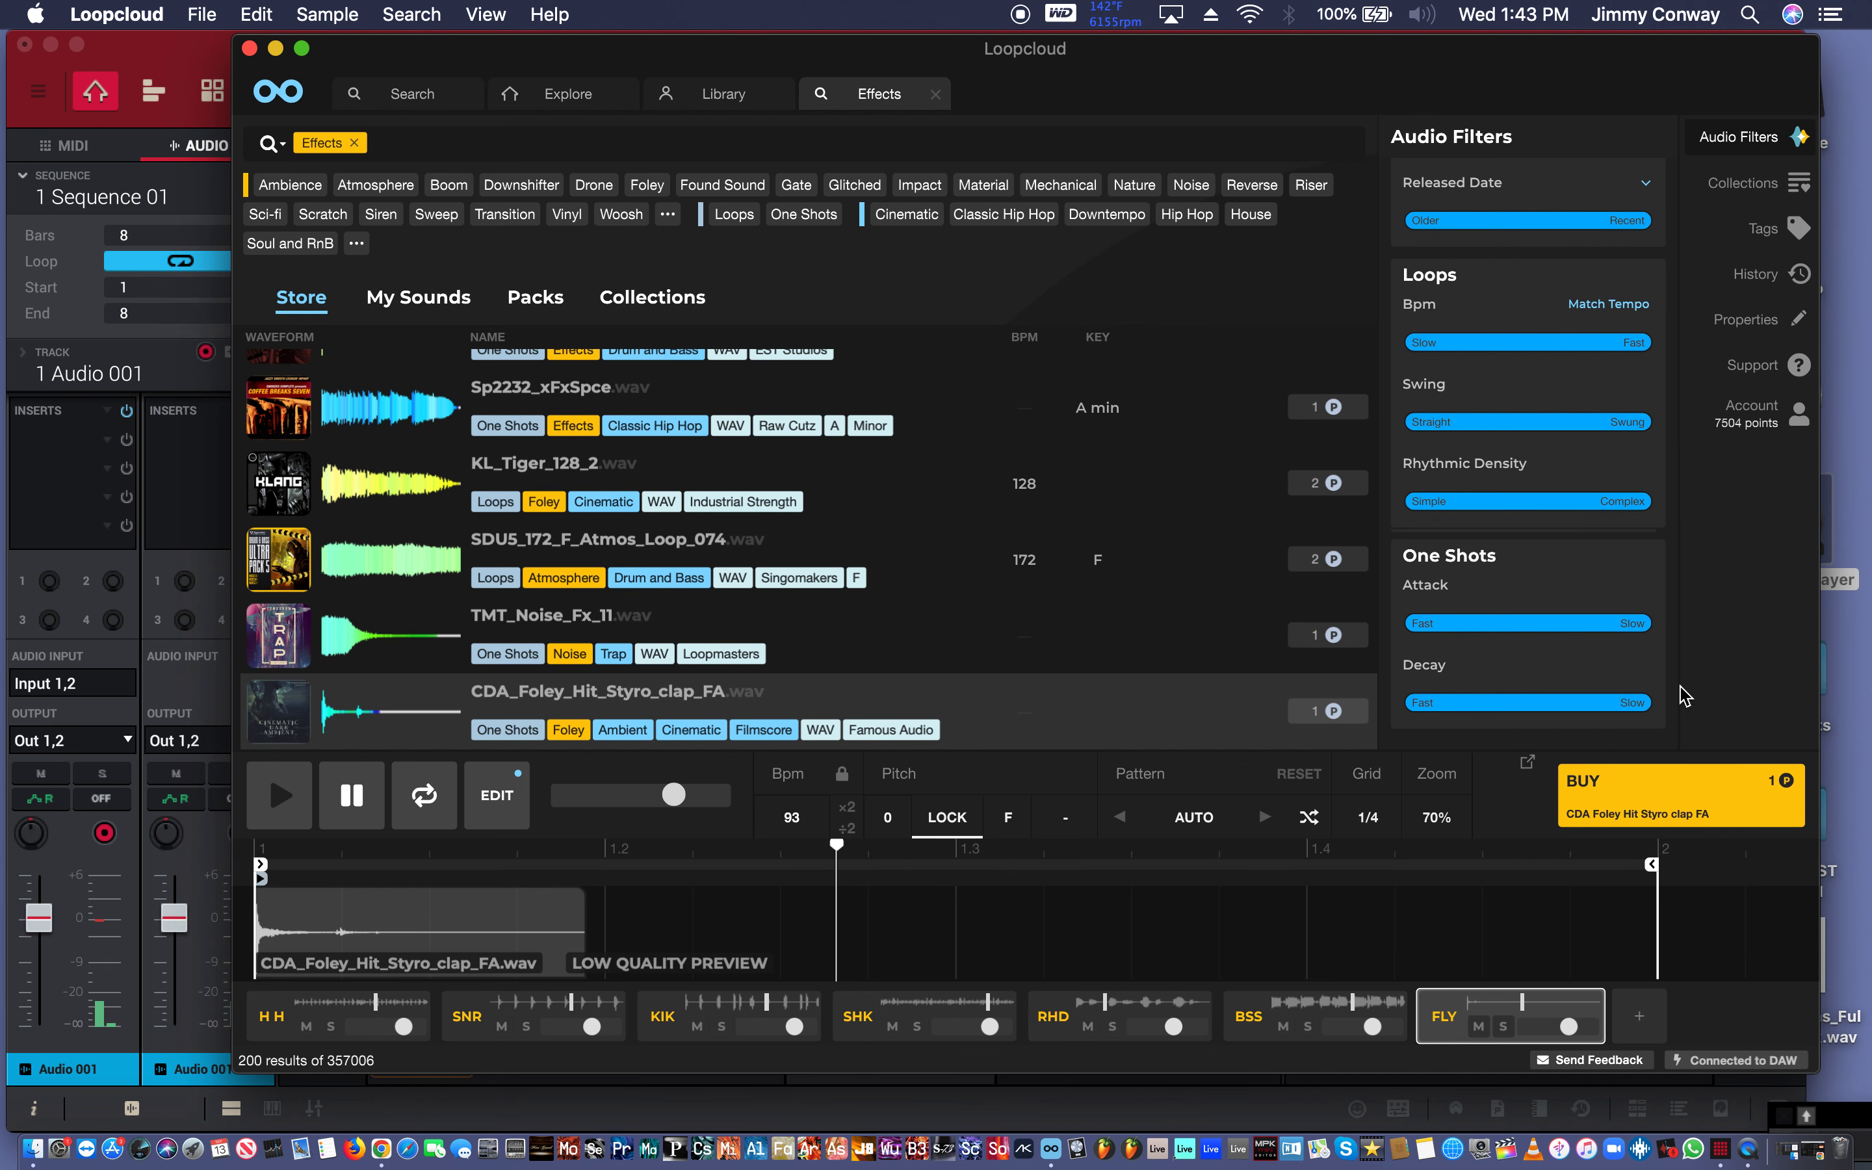
Buy all the sounds loaded on the tracks, and narrow the Loopcloud window to uncover the MPC project.
{"action": "left_click", "coordinate": [1678, 793]}
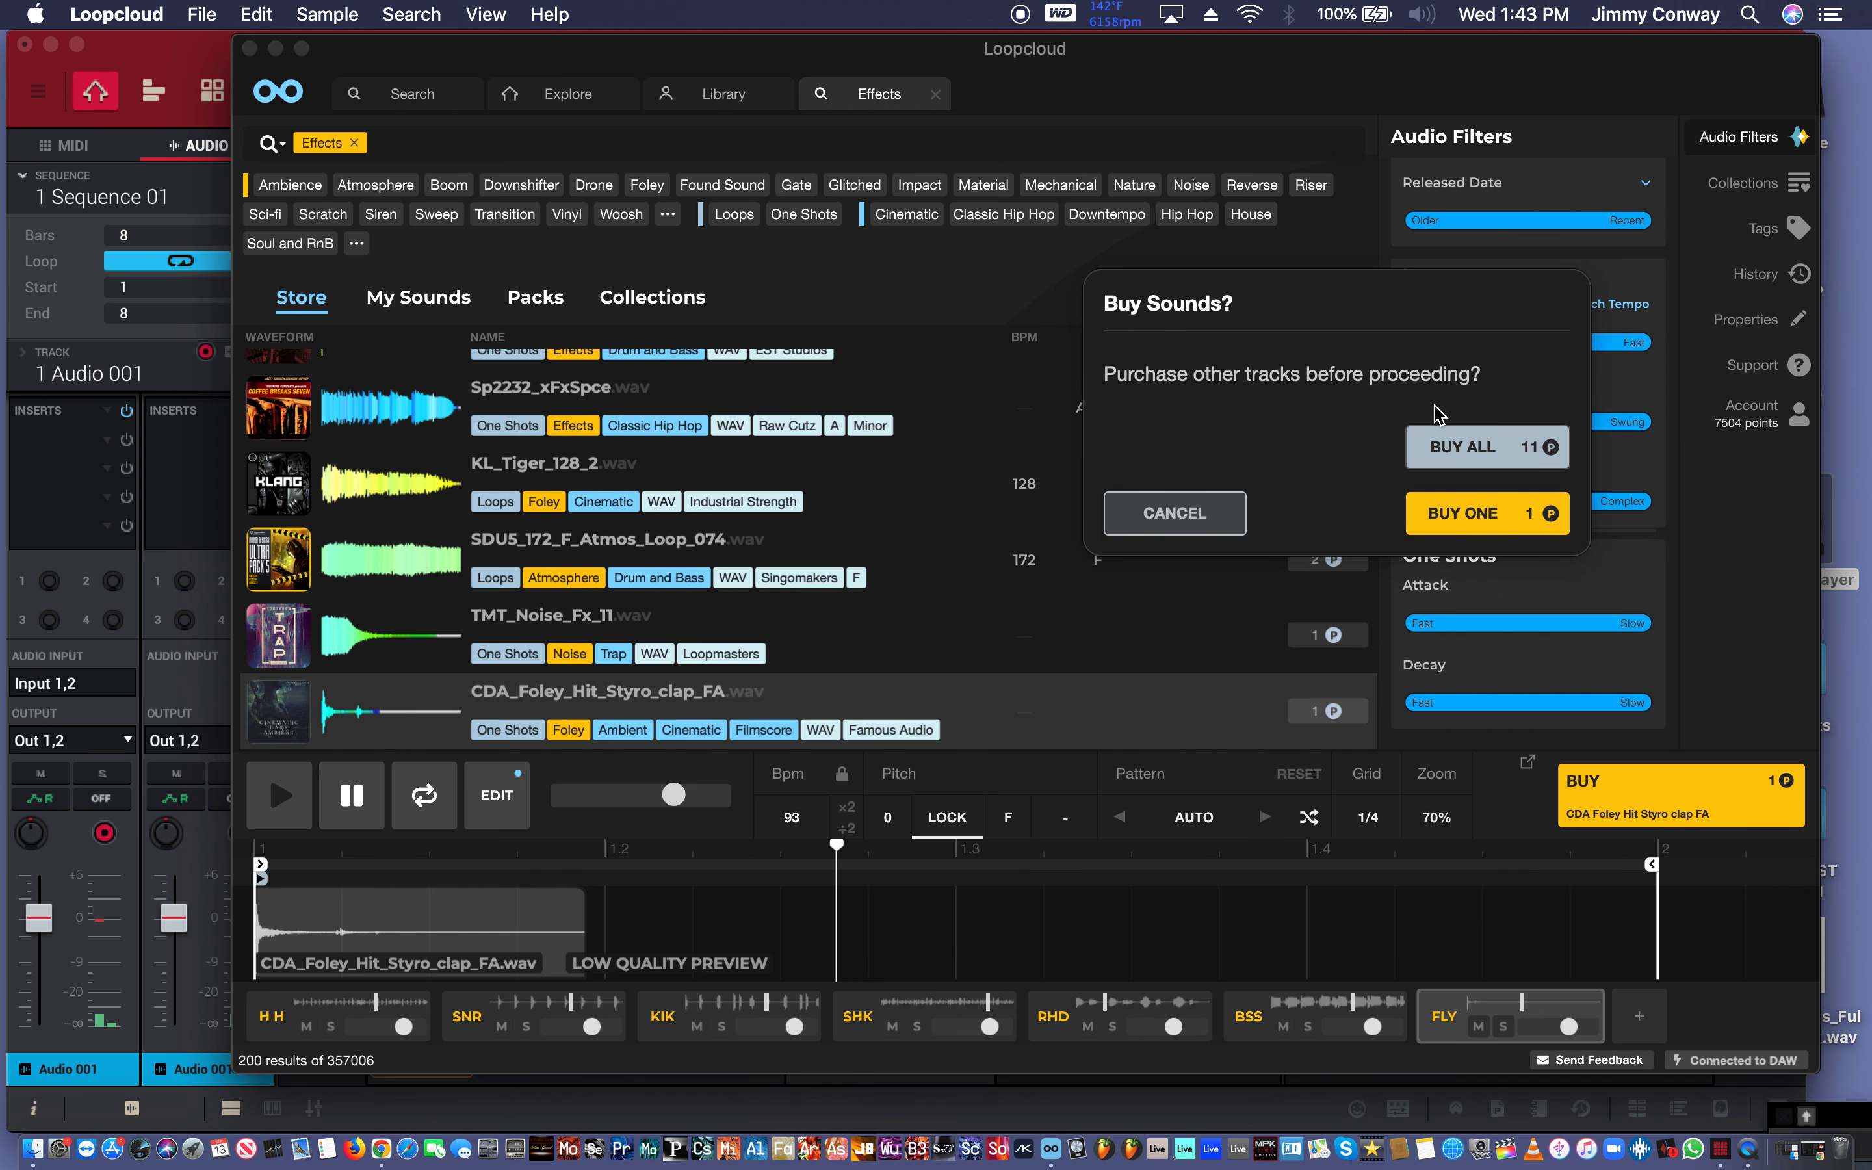
{"action": "left_click", "coordinate": [1446, 438]}
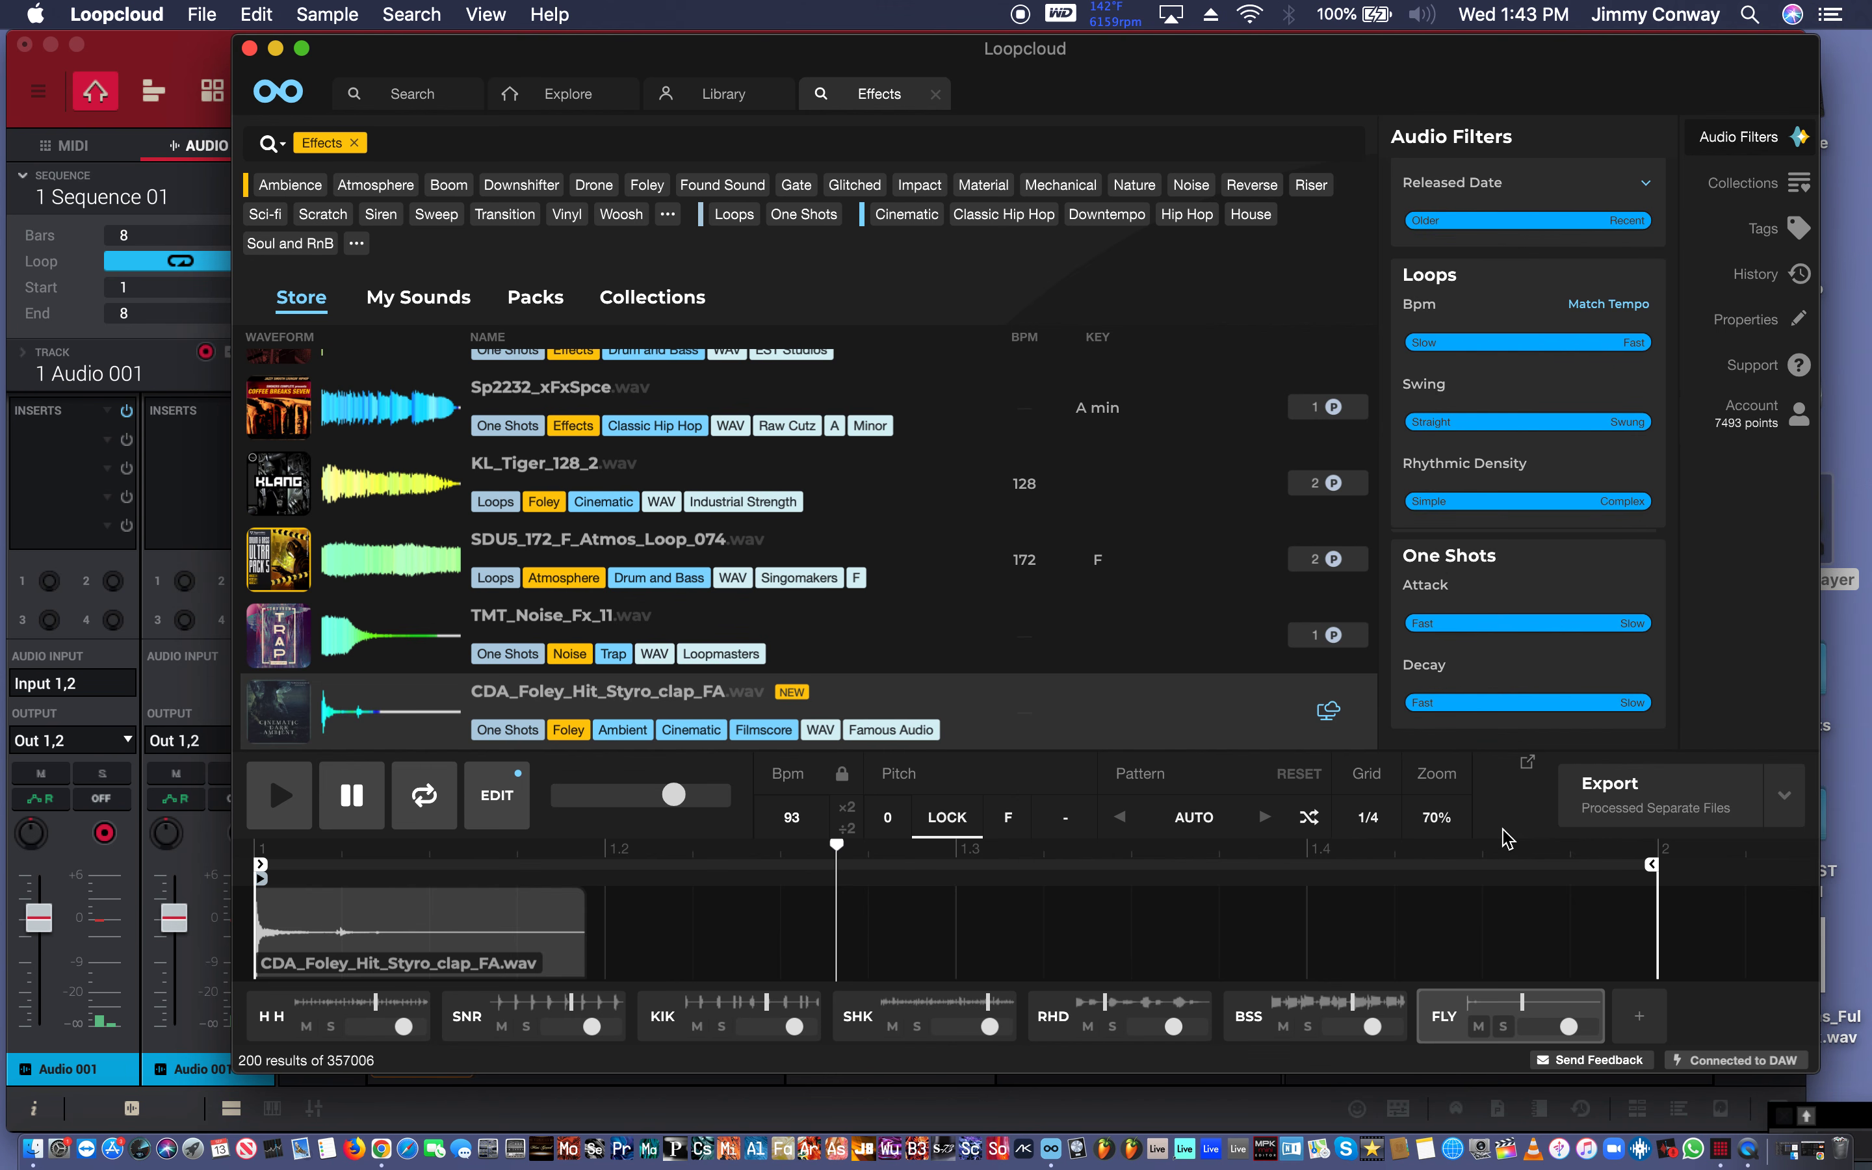
{"action": "left_click_drag", "start_coordinate": [620, 57], "coordinate": [701, 31]}
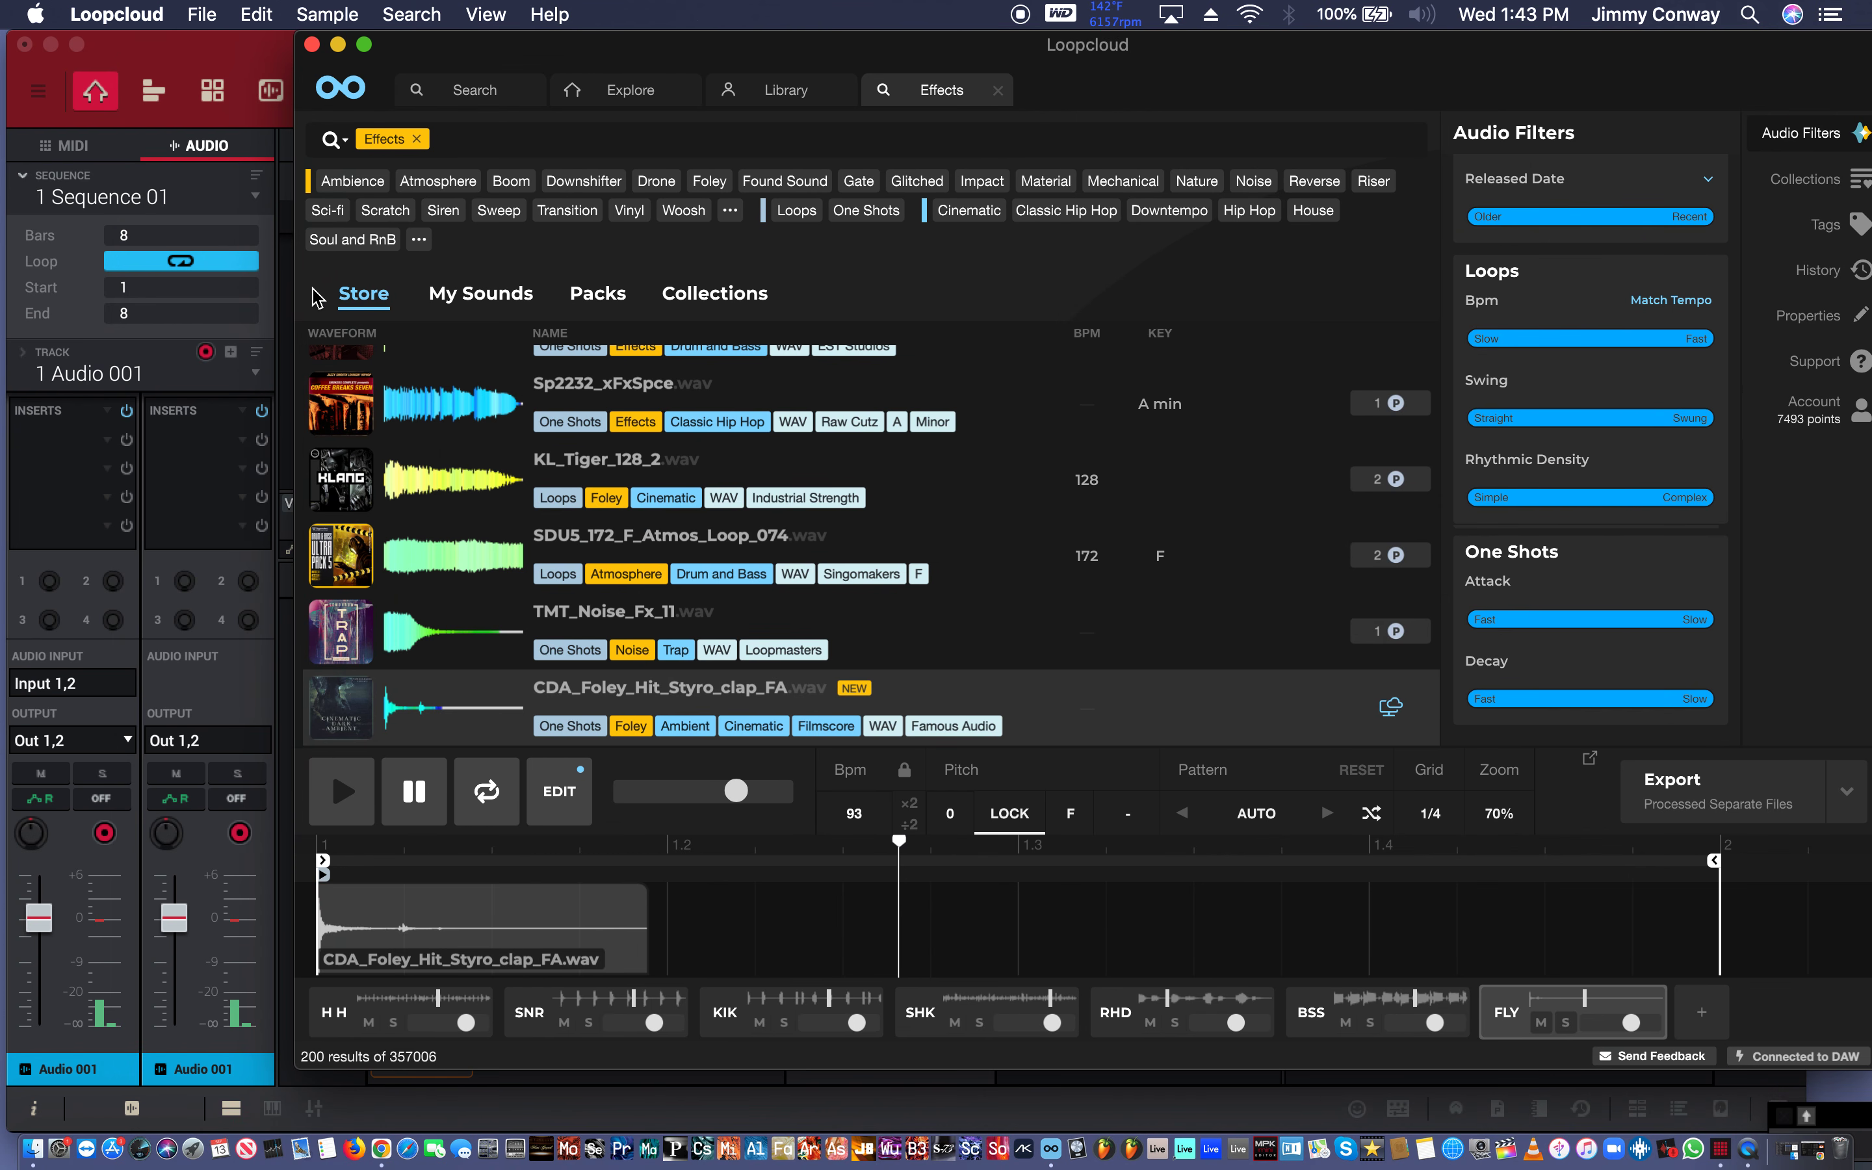
{"action": "left_click_drag", "start_coordinate": [294, 294], "coordinate": [1443, 333]}
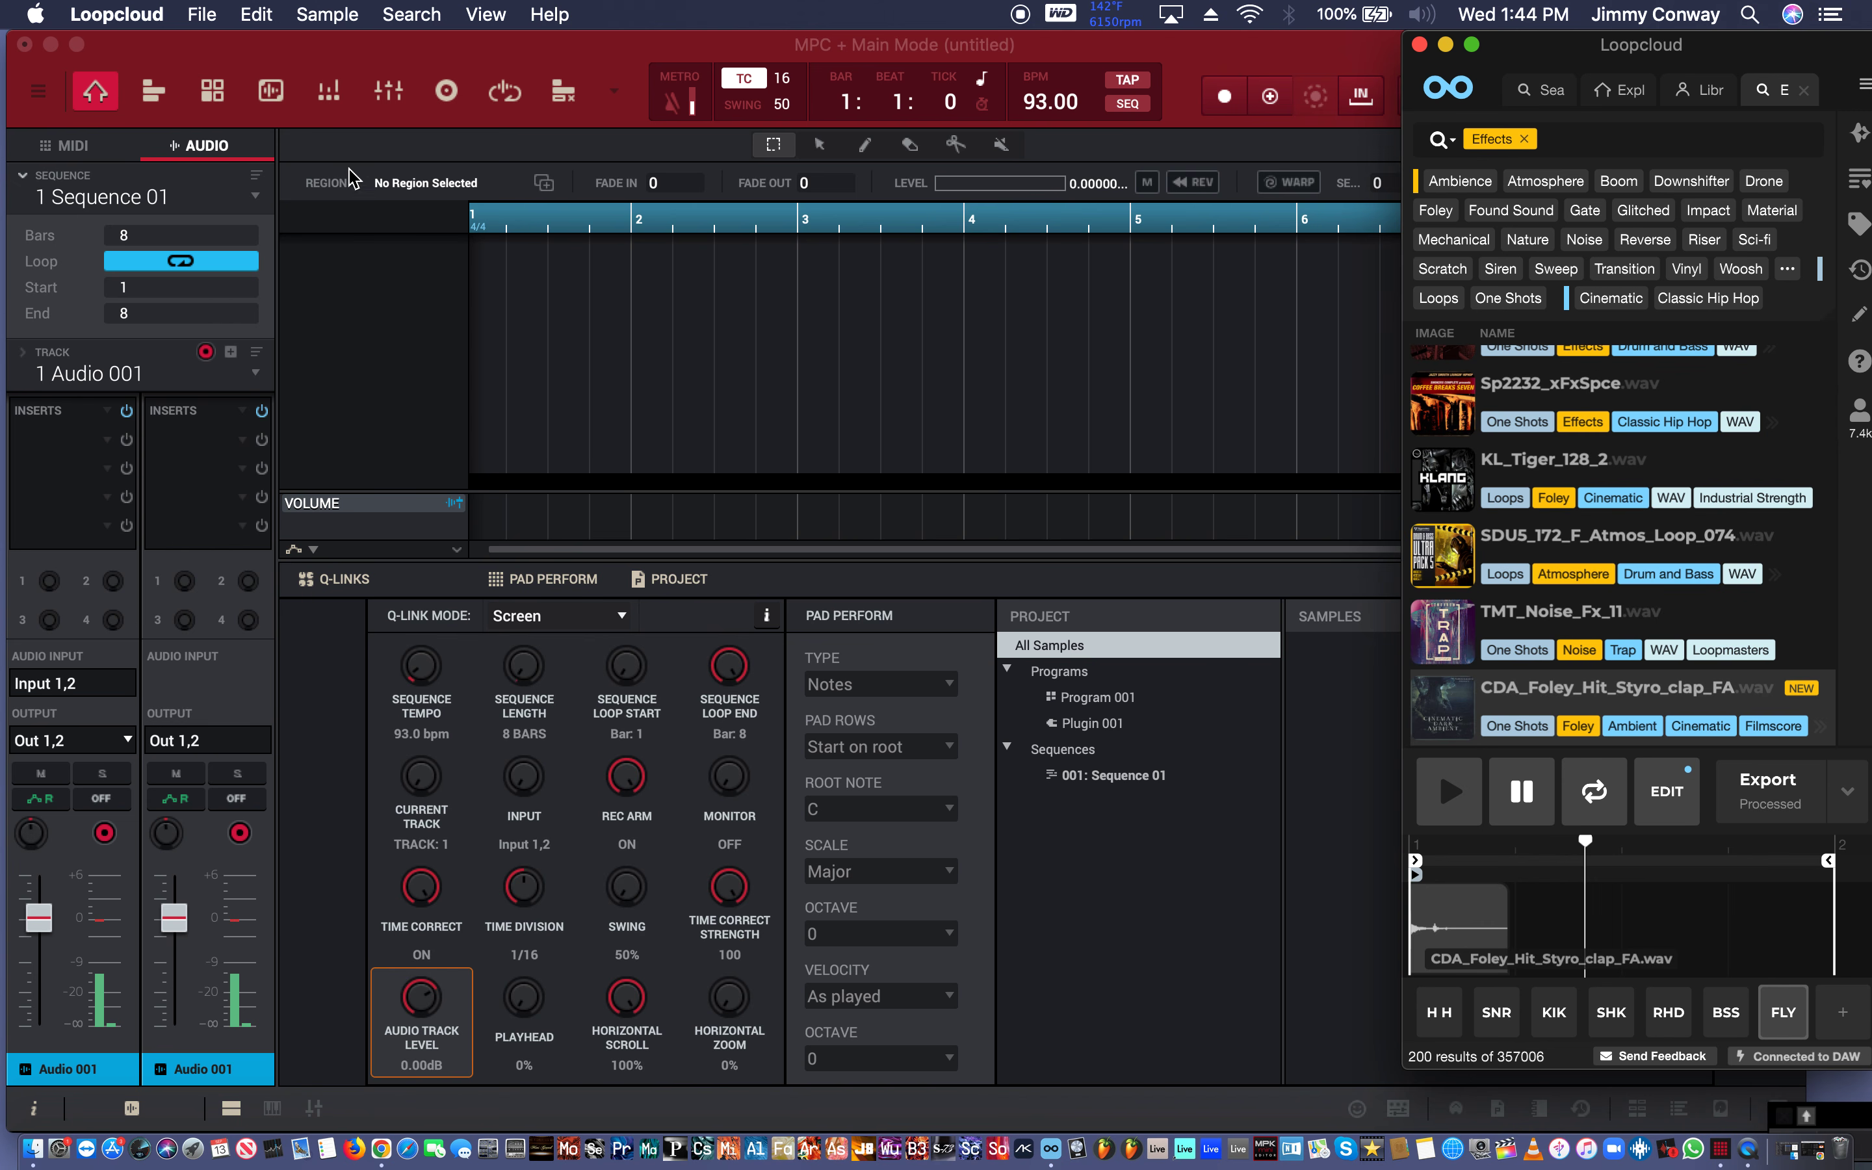
Switch to MPC, add audio tracks up to Audio 006, and show them in a full-height Track View.
{"action": "left_click", "coordinate": [207, 149]}
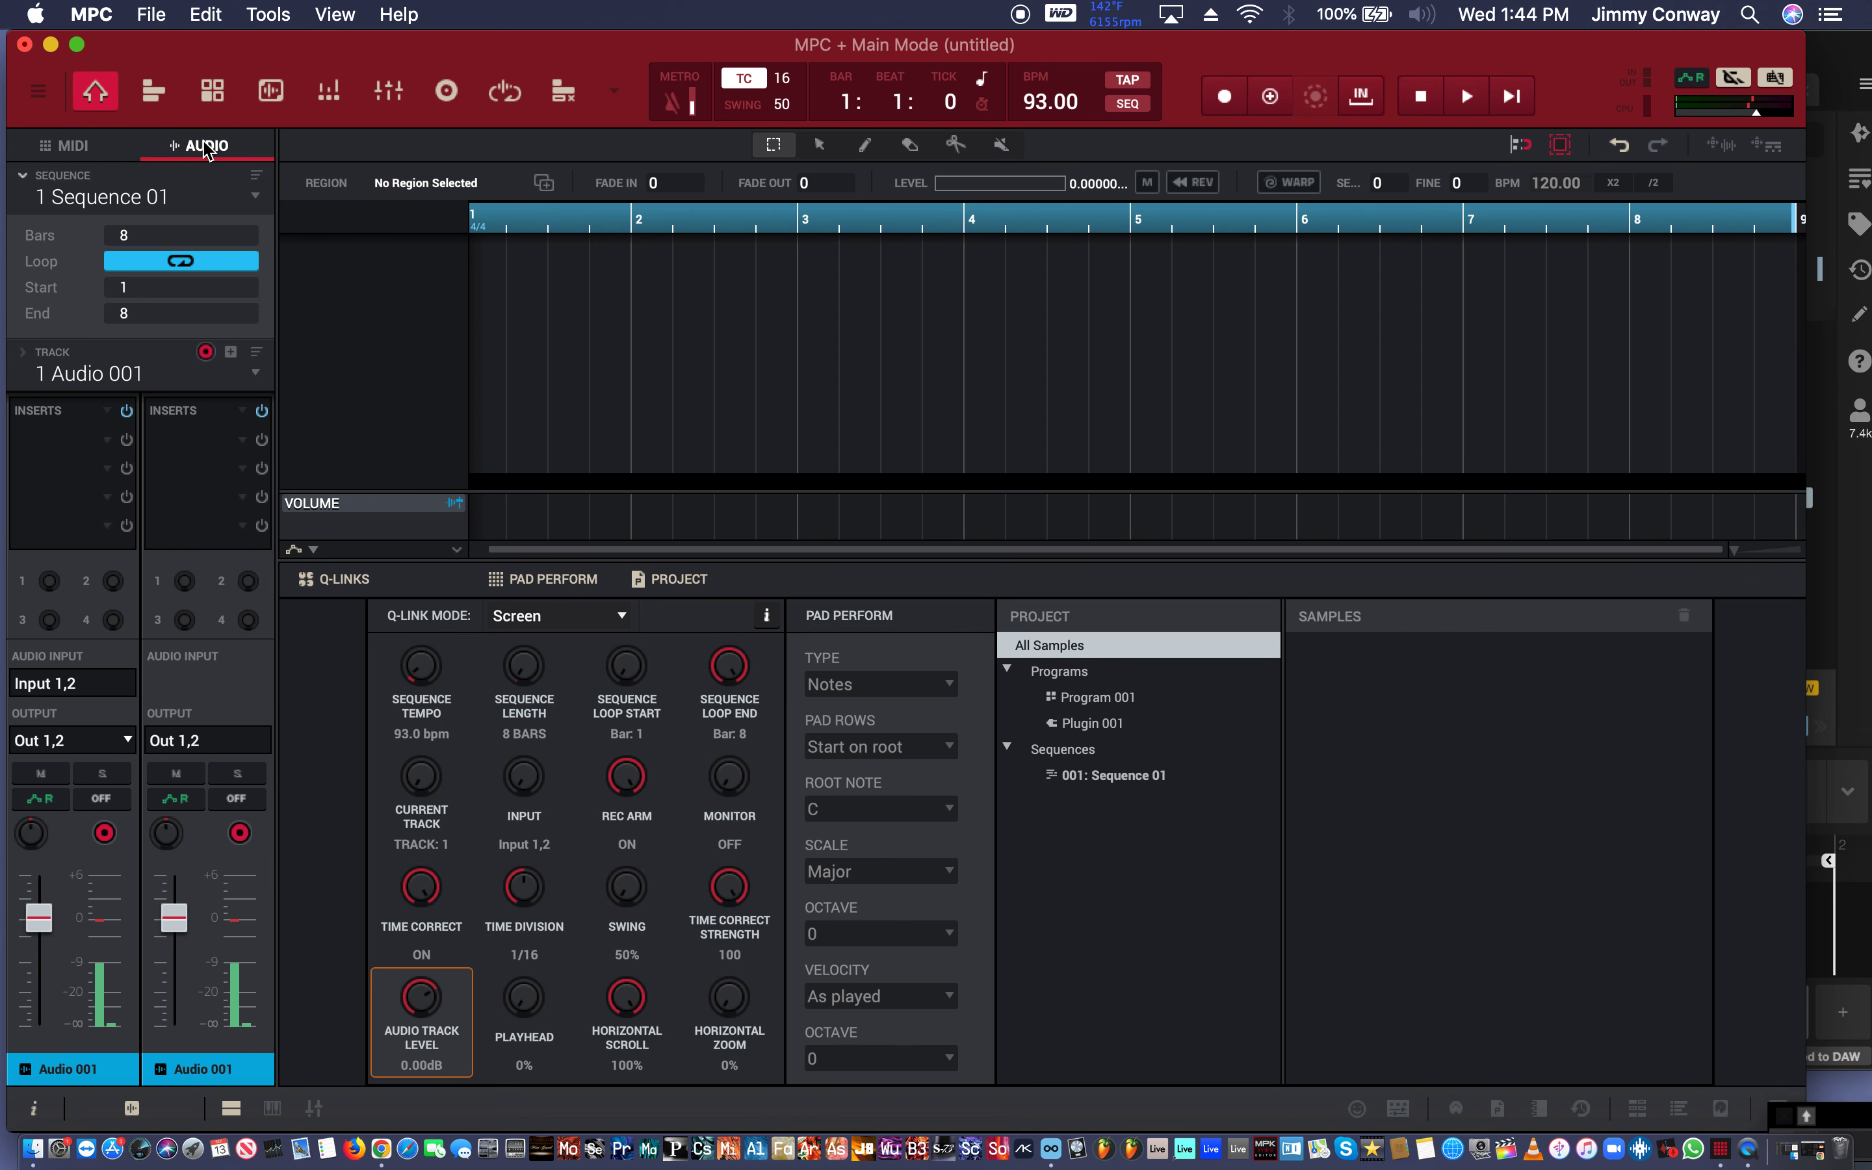
{"action": "left_click", "coordinate": [231, 353]}
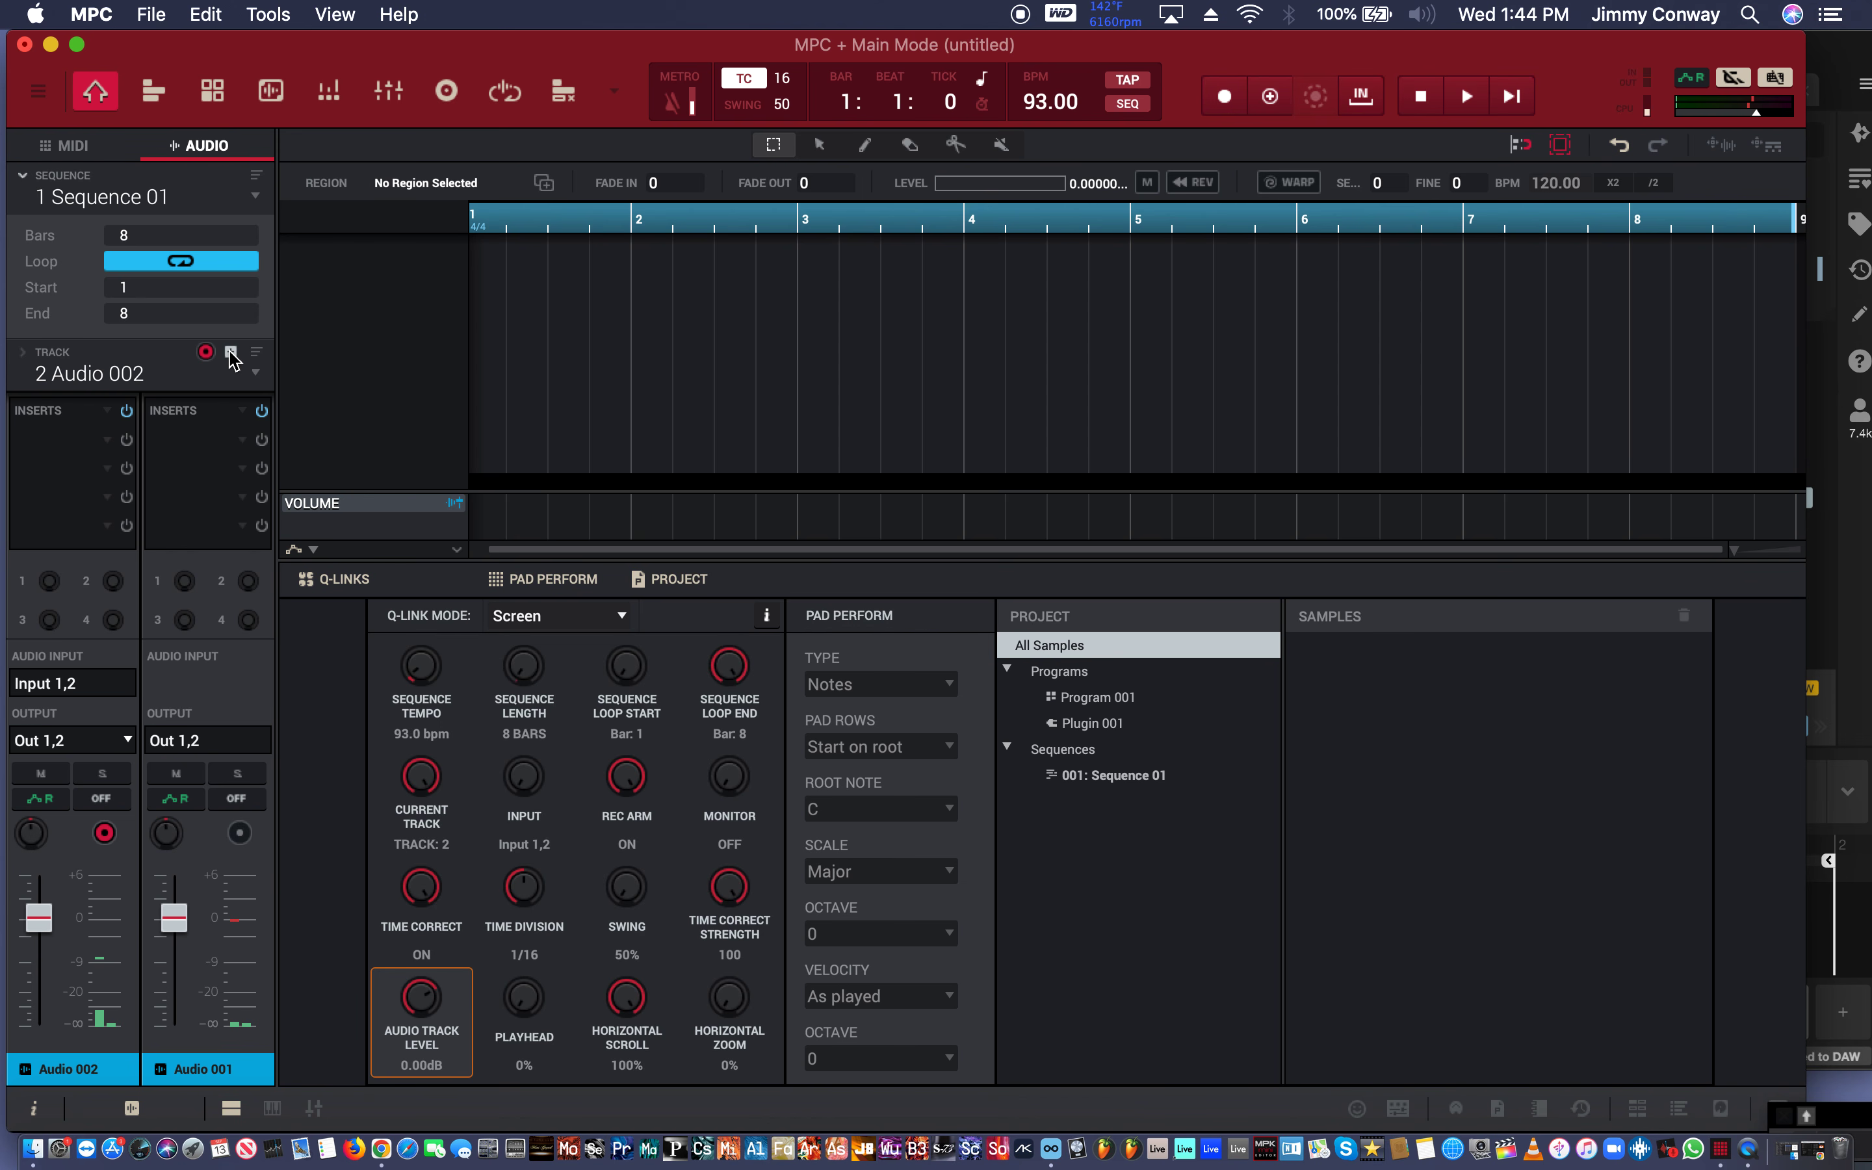
{"action": "left_click", "coordinate": [231, 353]}
{"action": "left_click", "coordinate": [153, 91]}
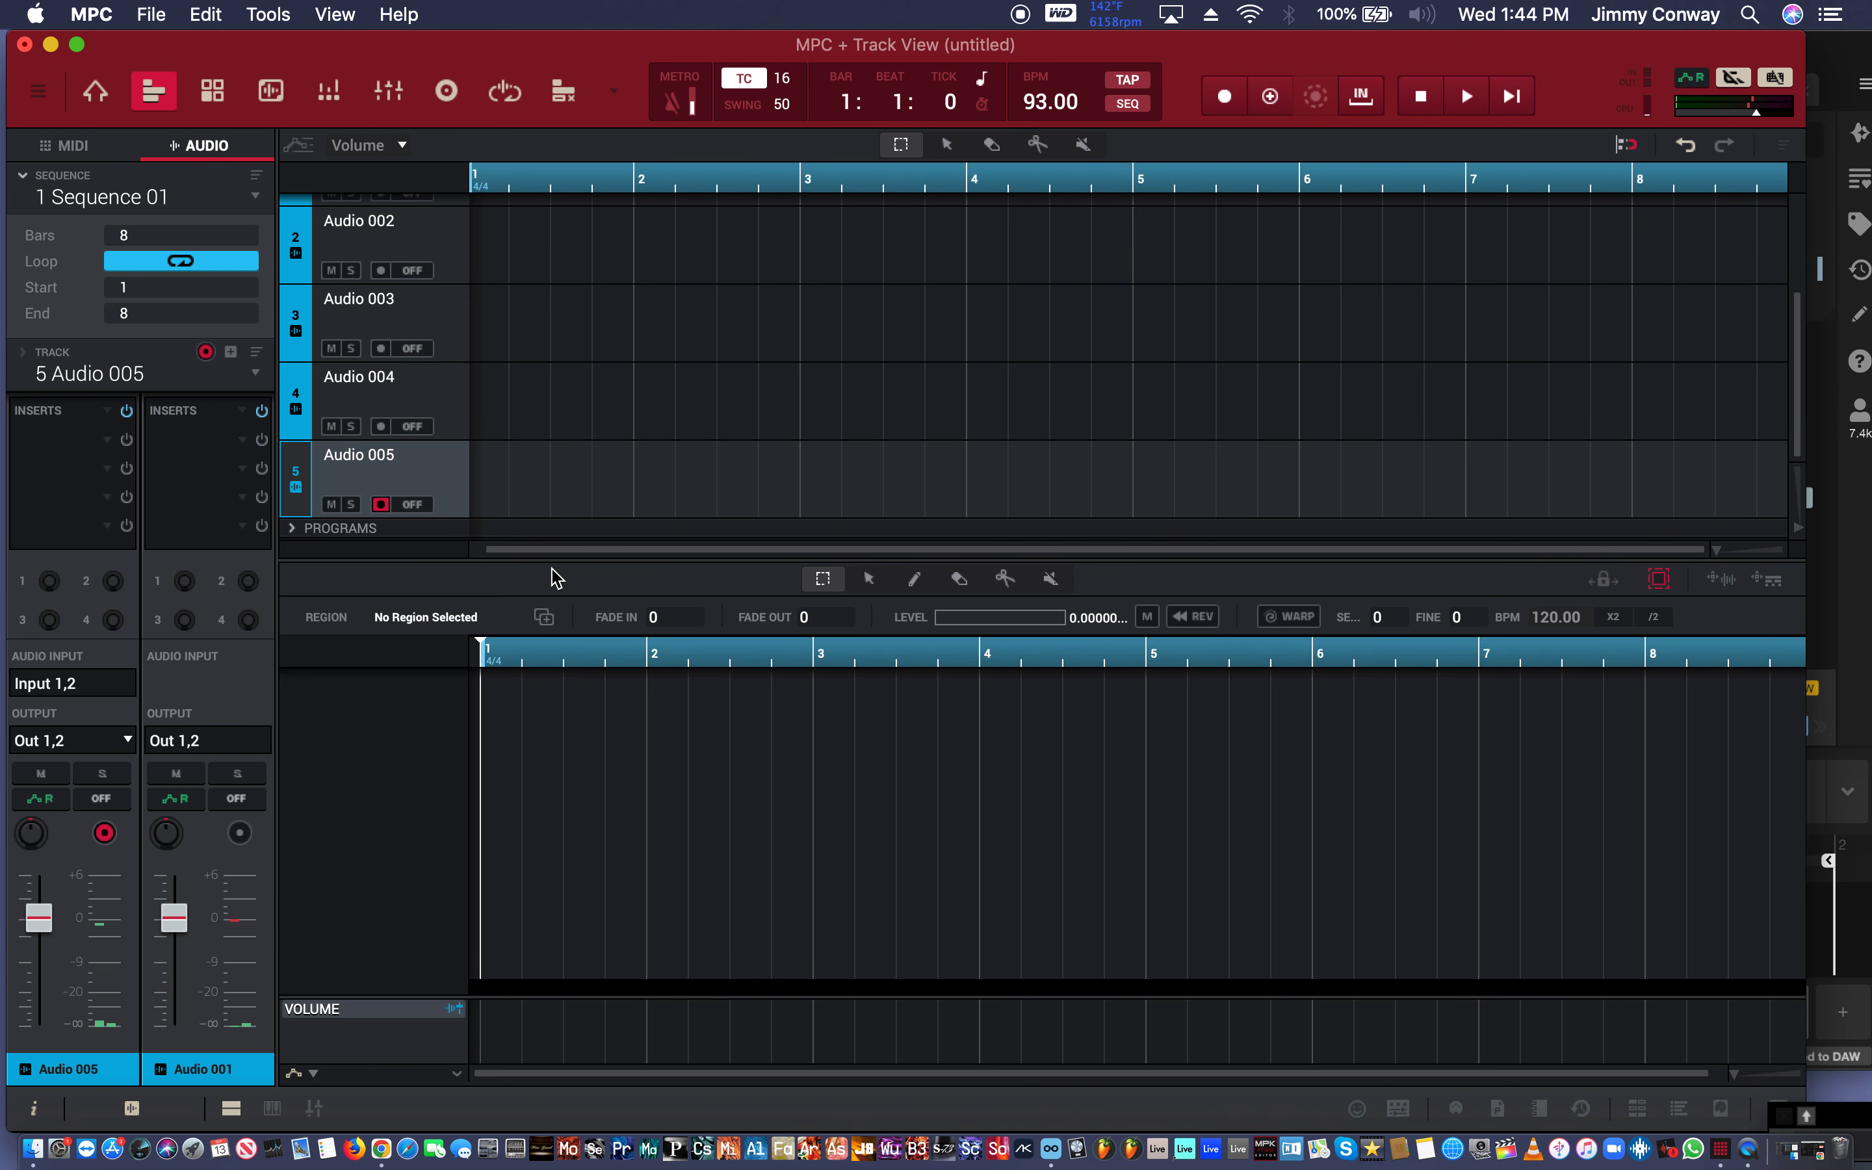
{"action": "left_click", "coordinate": [231, 1109]}
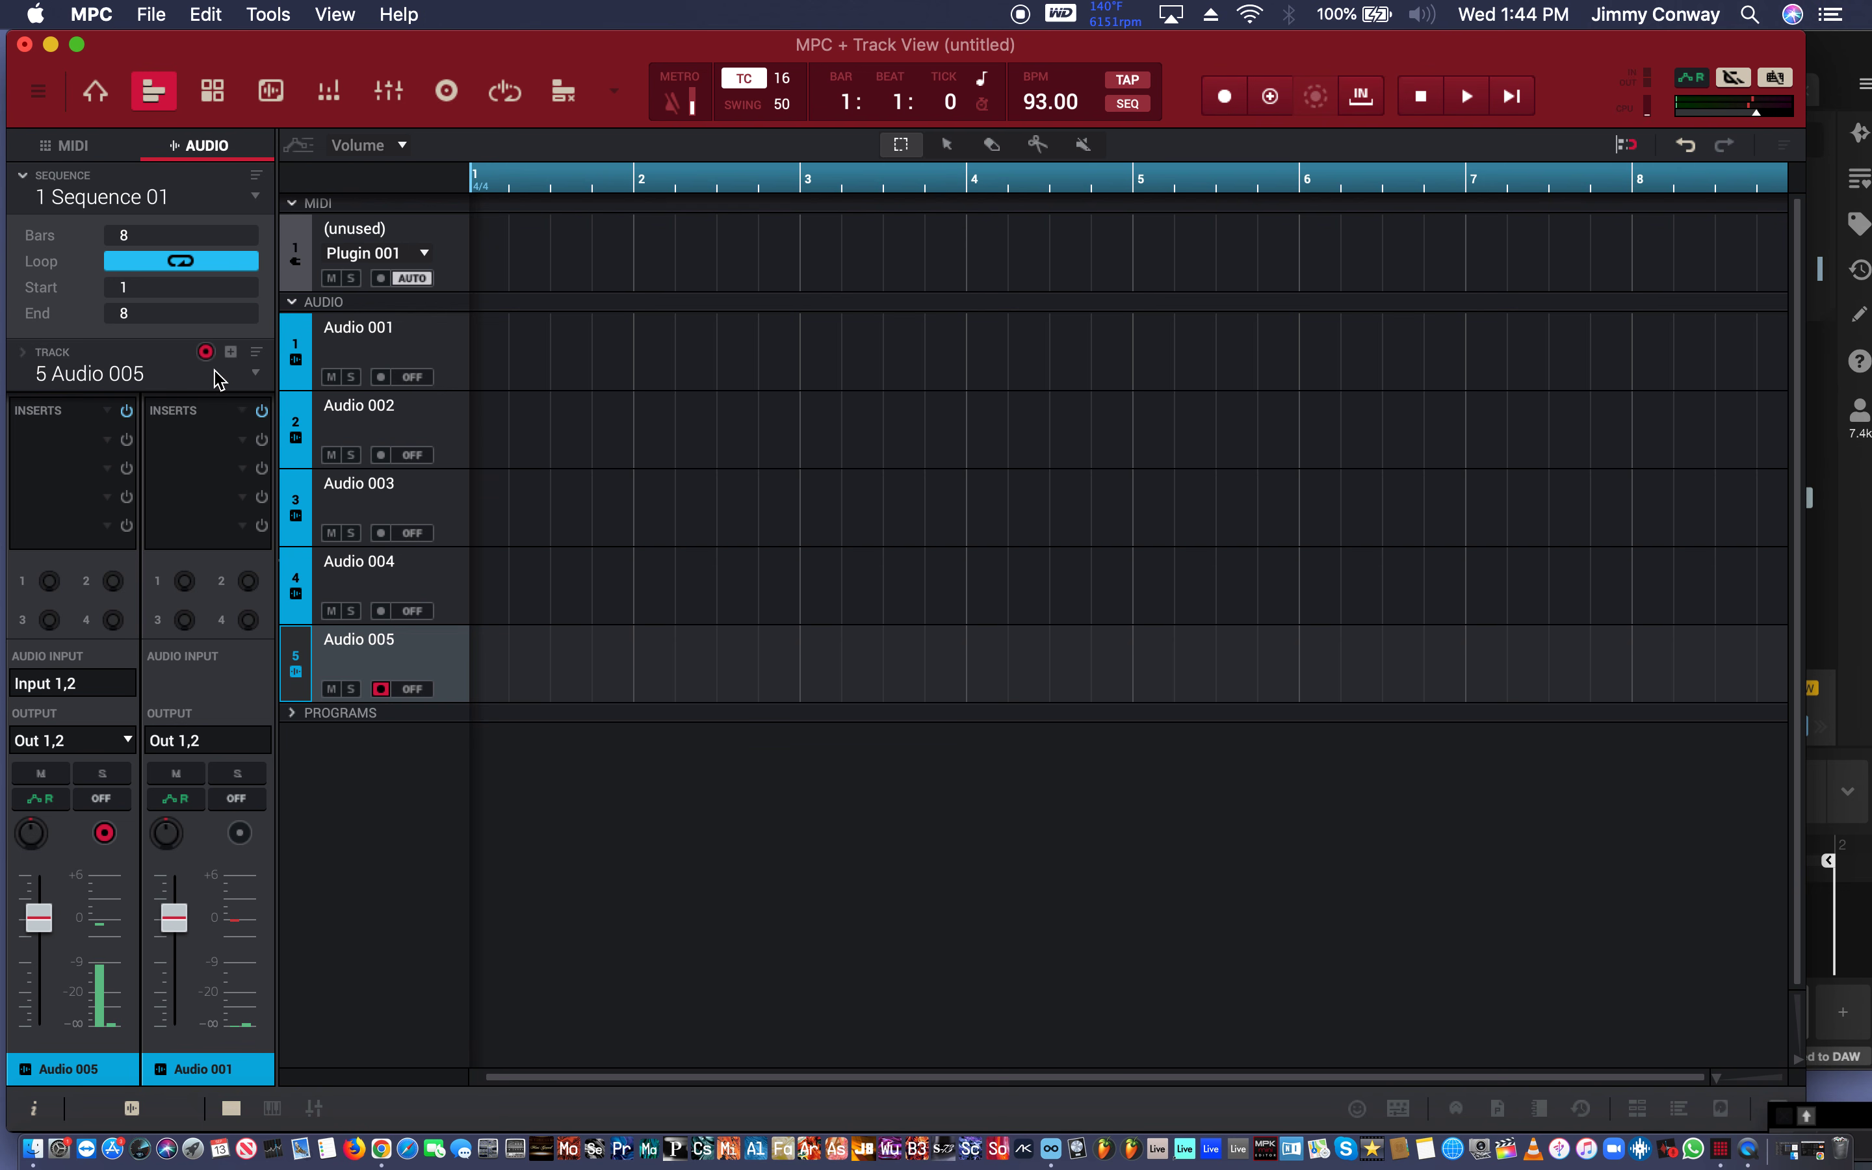
{"action": "left_click", "coordinate": [231, 352]}
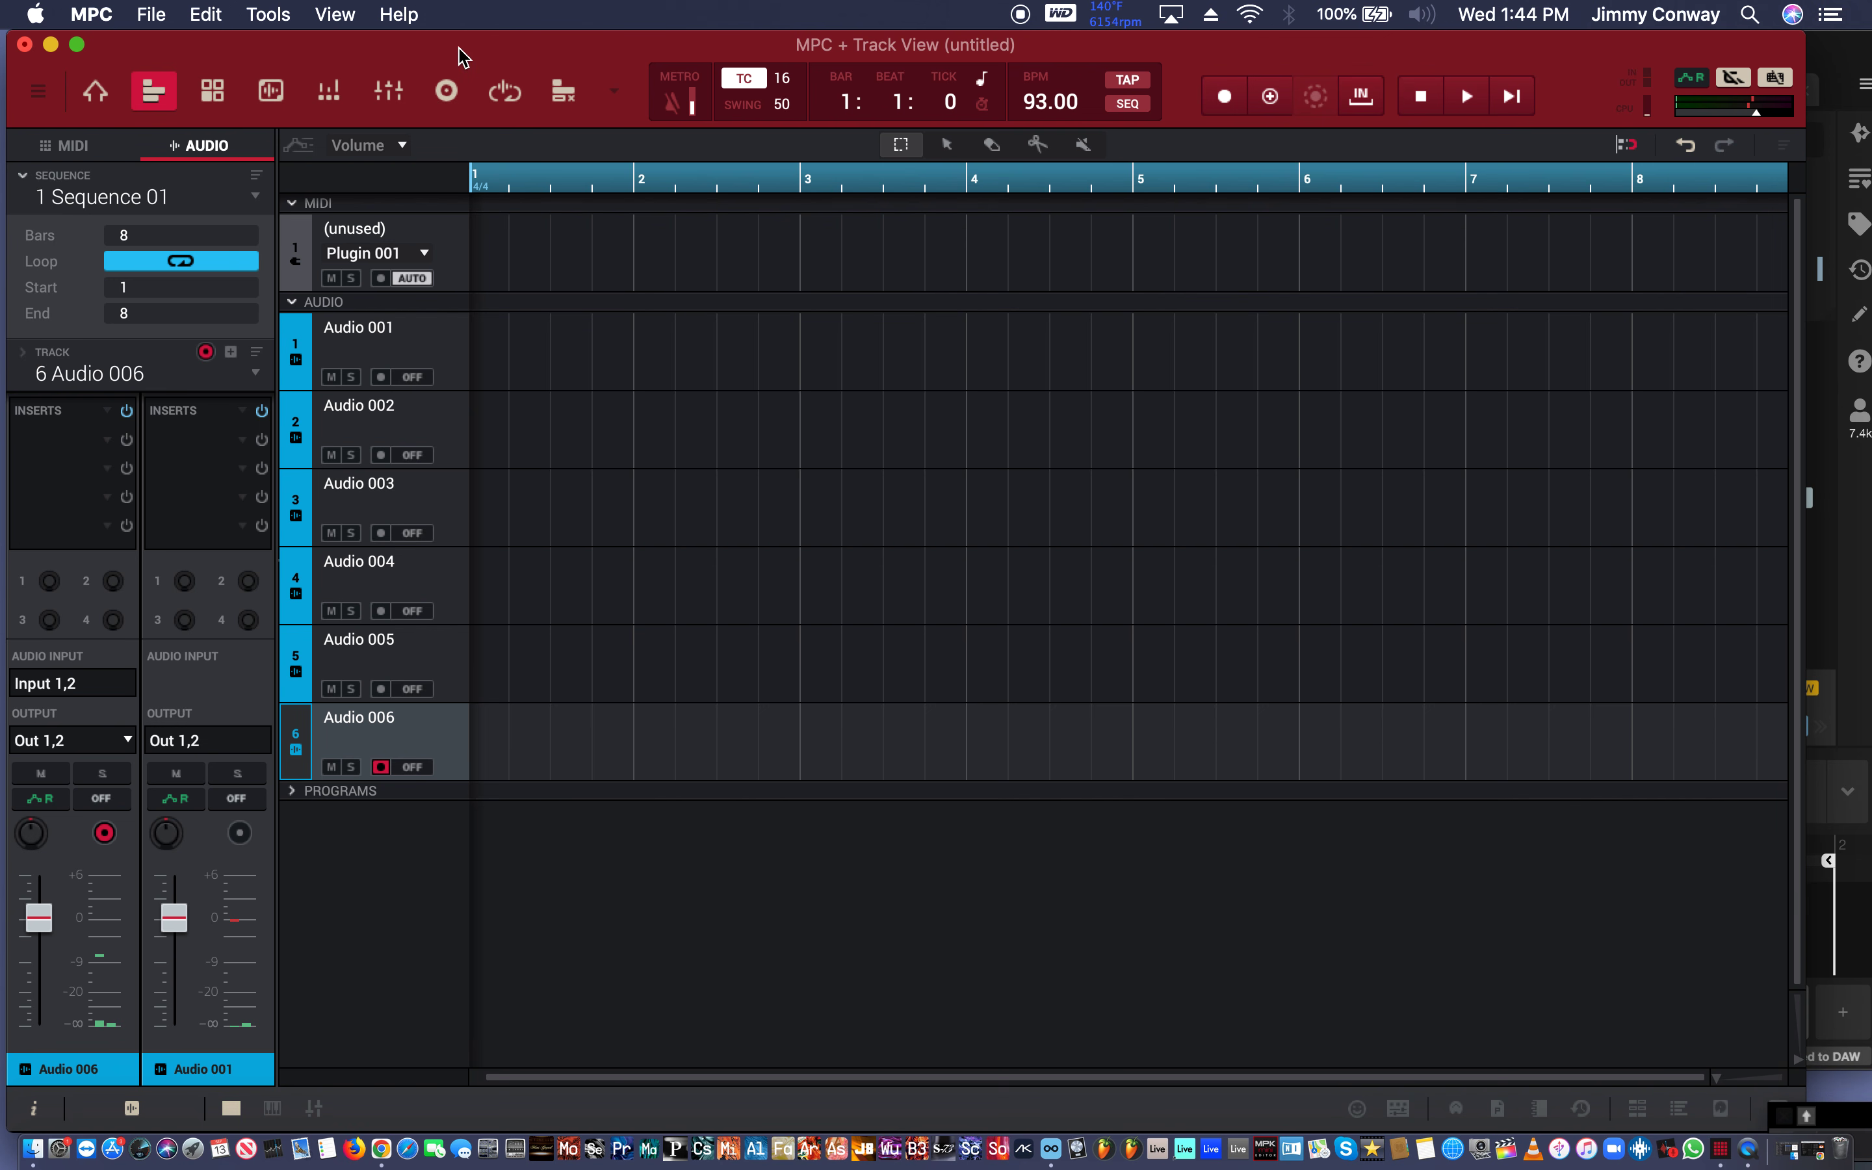
Return to Loopcloud, shift its window fully into view, and place the 72 MUD Hats 01 loop on MPC's Audio 001 at bar 1.
{"action": "key", "text": "super+Tab"}
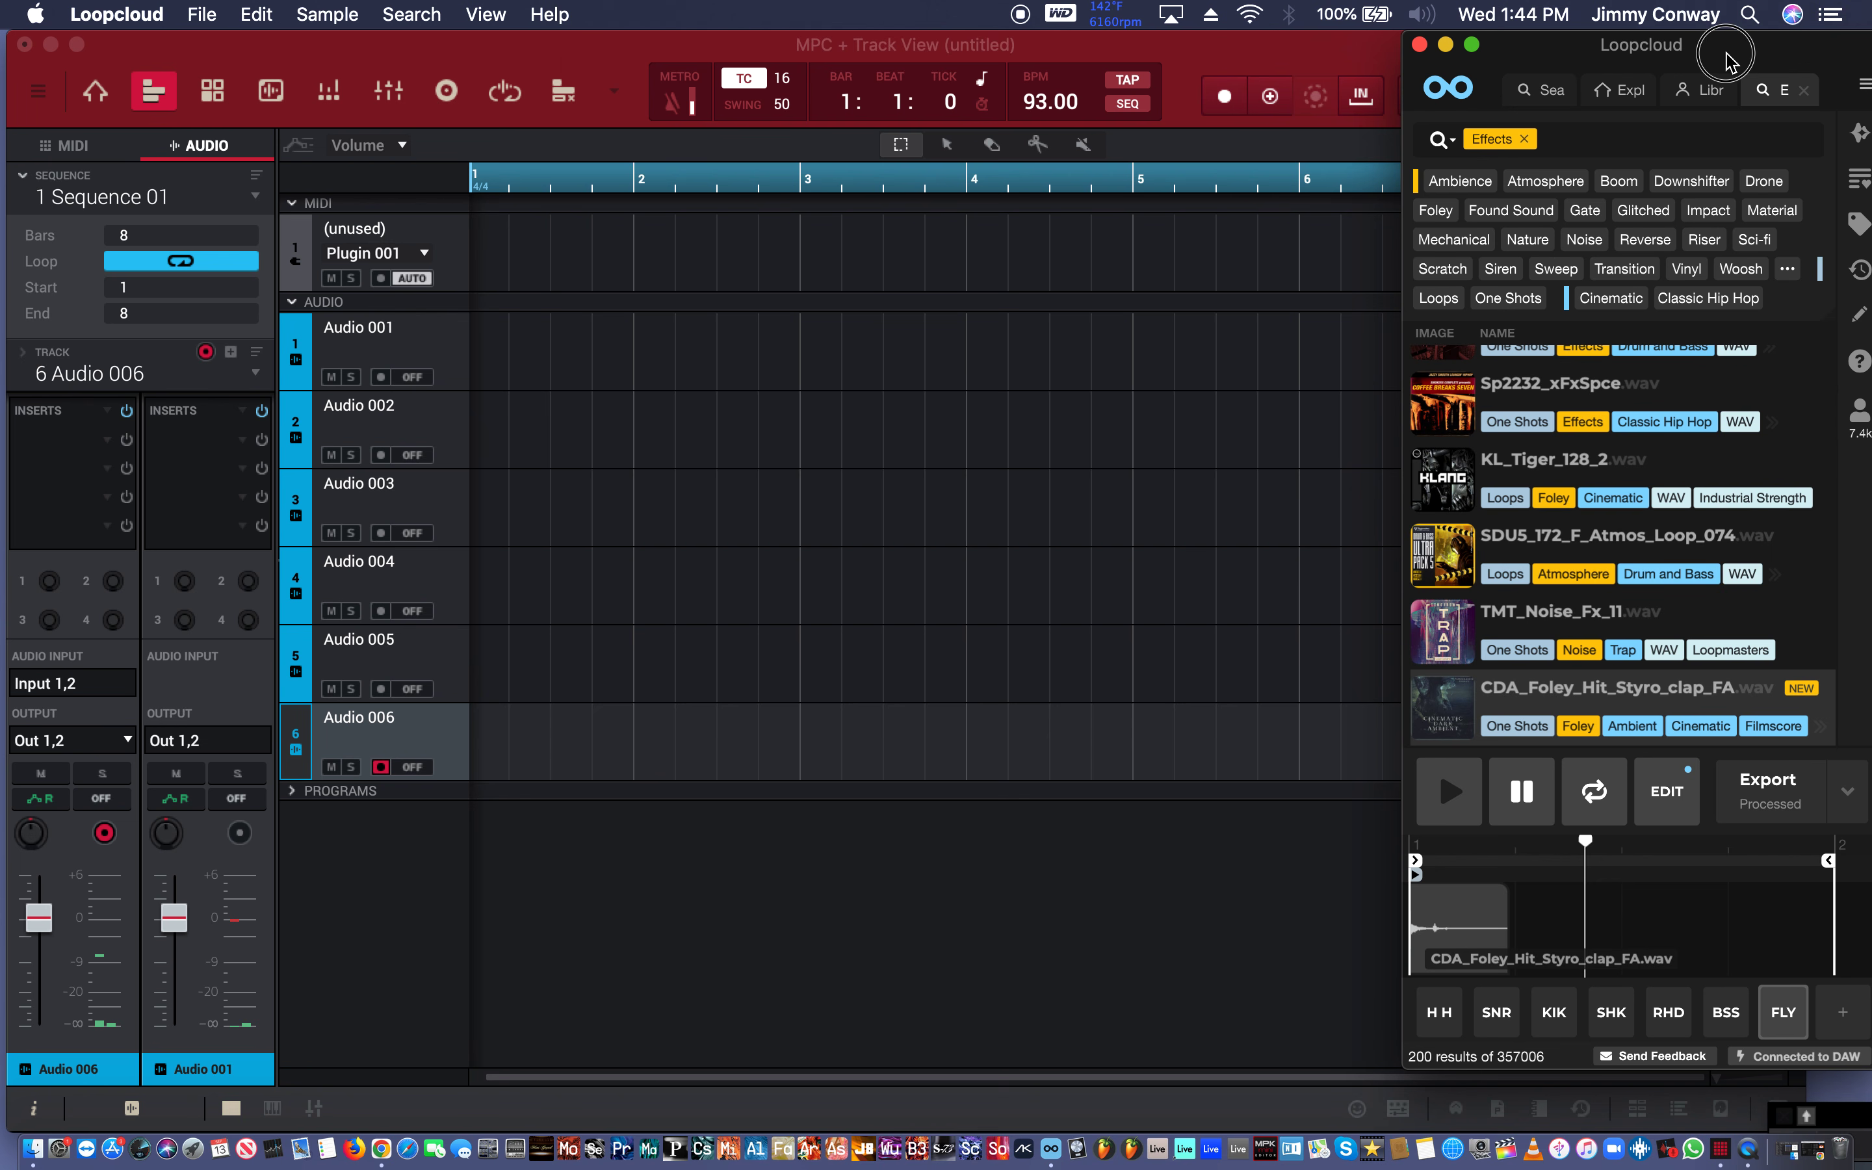
{"action": "left_click_drag", "start_coordinate": [1612, 50], "coordinate": [1541, 53]}
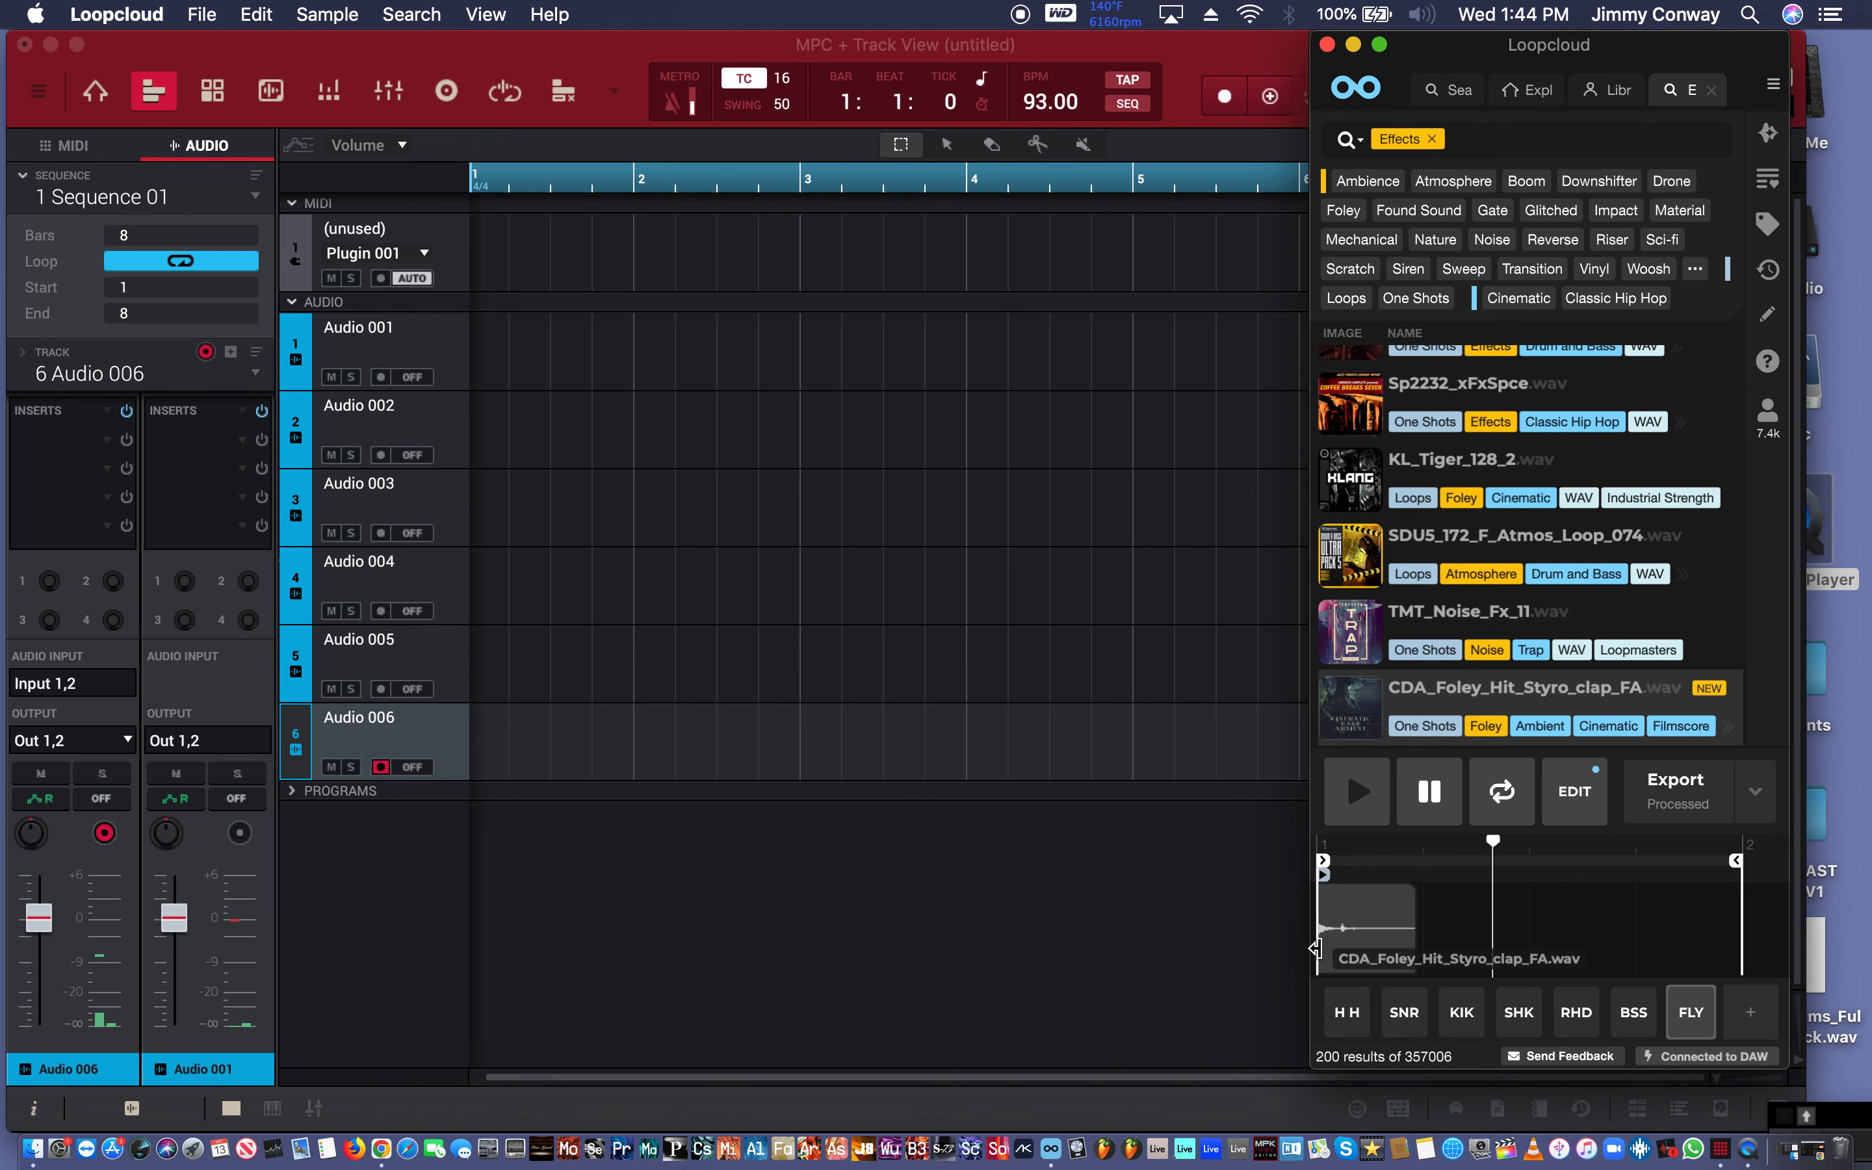
{"action": "left_click", "coordinate": [1346, 1014]}
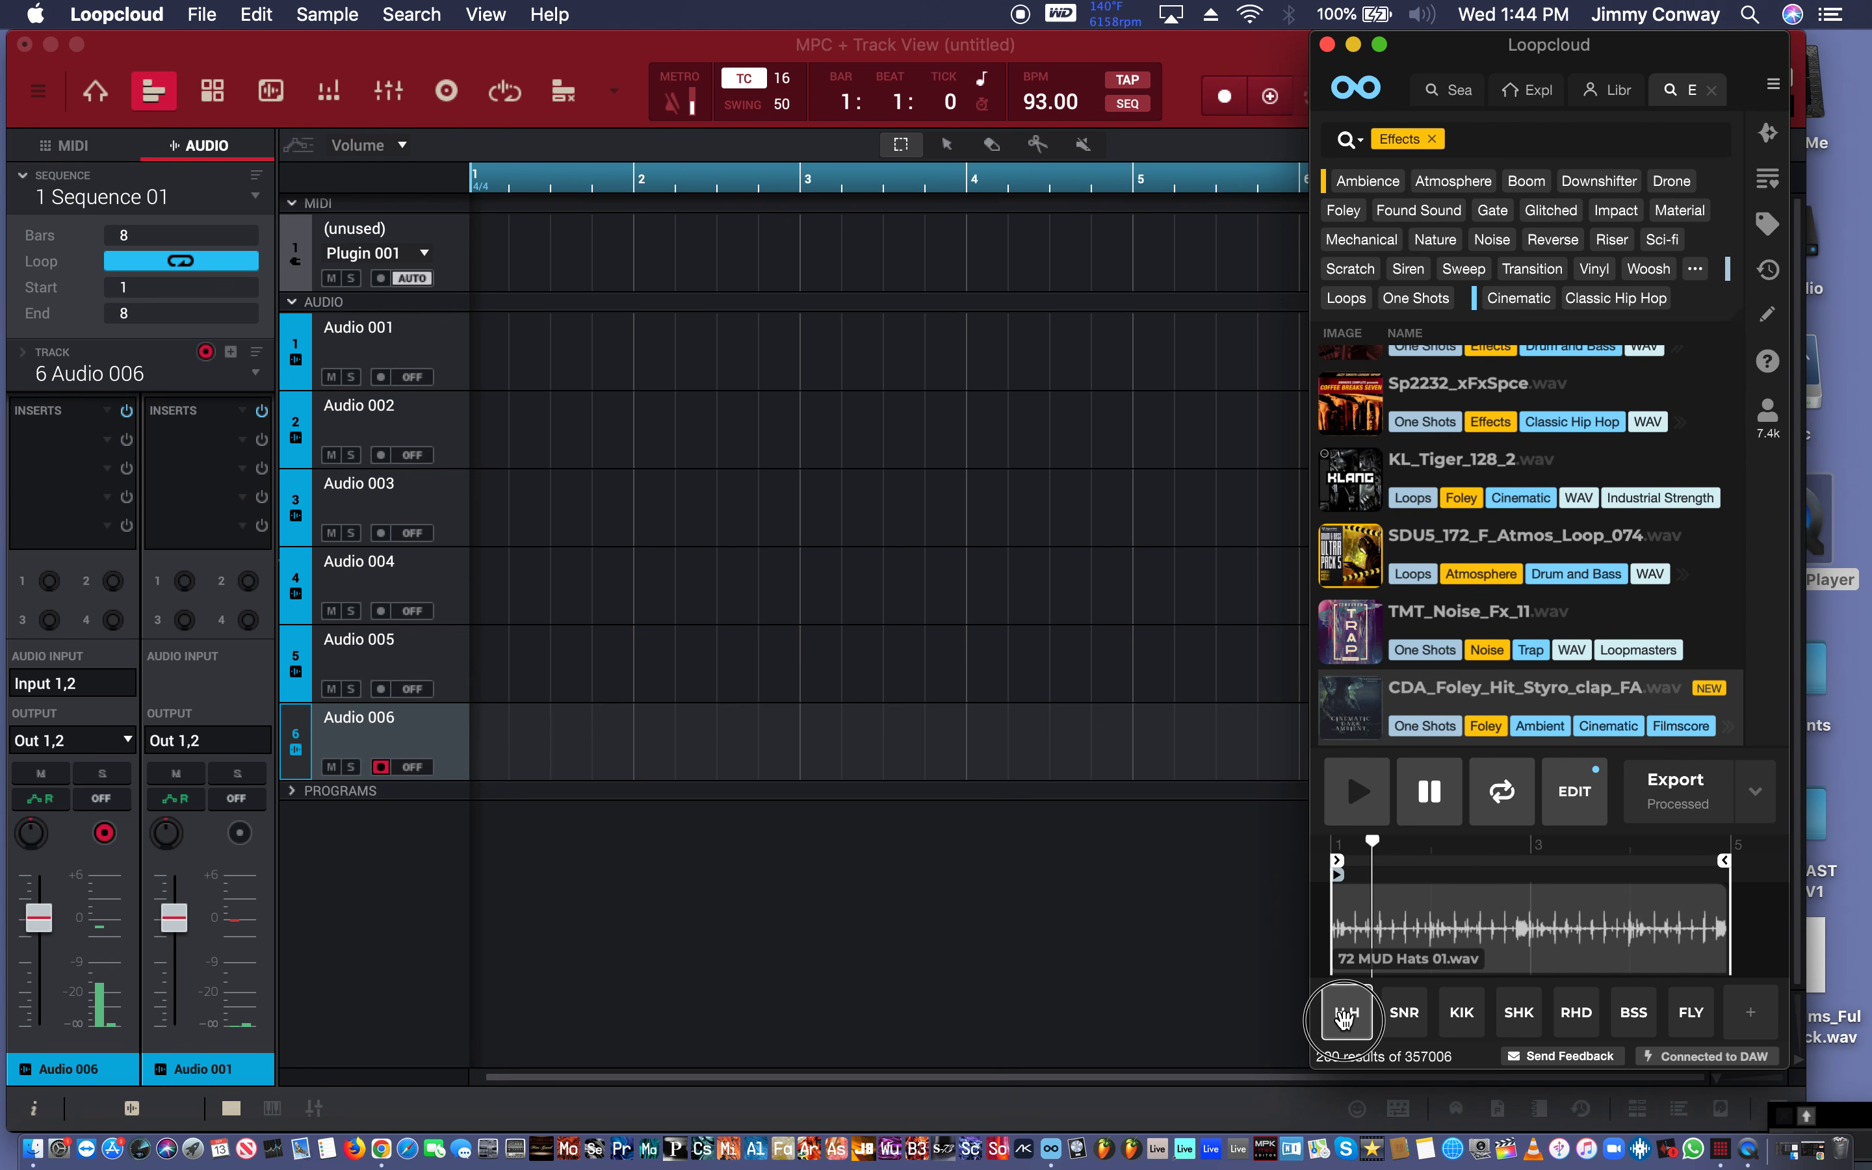
{"action": "left_click_drag", "start_coordinate": [1346, 1017], "coordinate": [475, 377]}
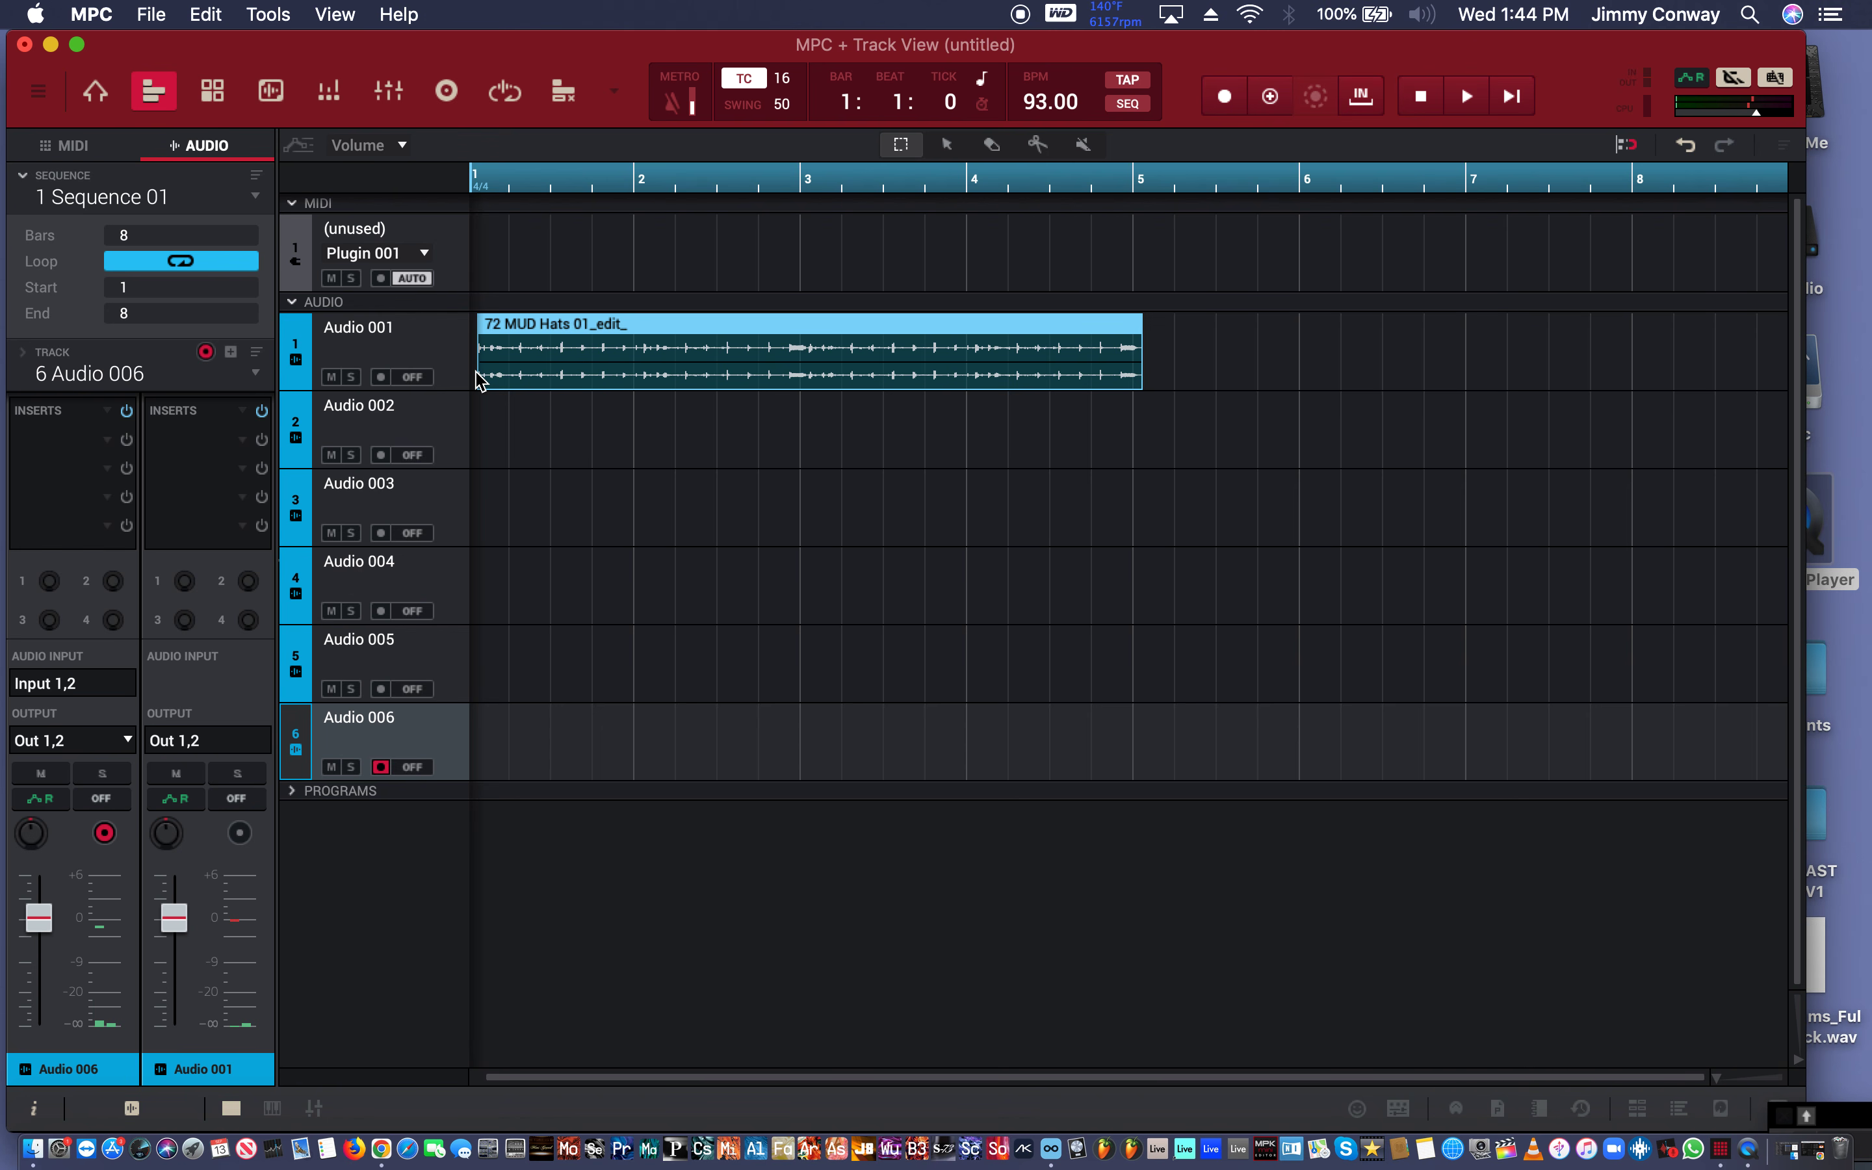
Return to Loopcloud and place the SJM_81_Build_Clap_Snare loop on MPC's Audio 002 at bar 1, making that track current.
{"action": "key", "text": "super+Tab"}
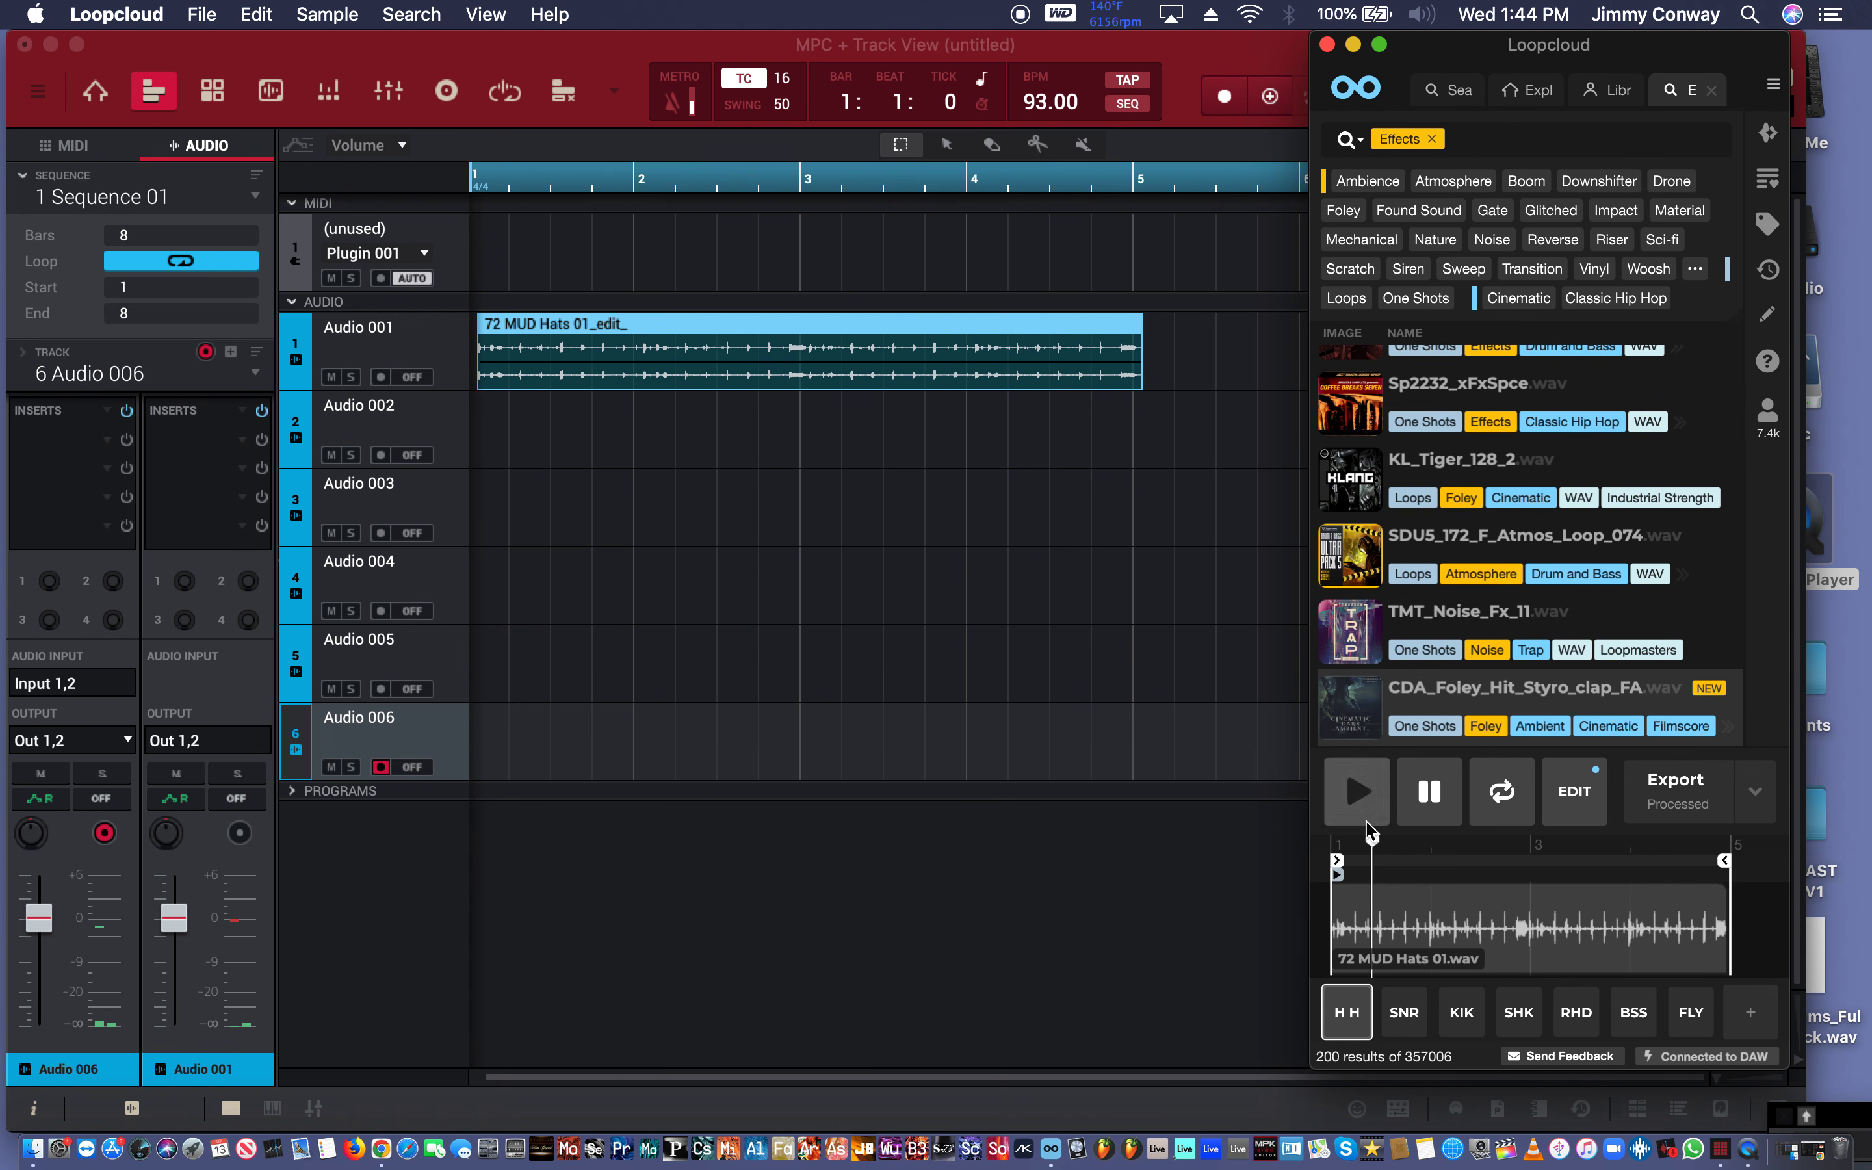
{"action": "left_click", "coordinate": [1401, 1012]}
{"action": "left_click_drag", "start_coordinate": [1365, 933], "coordinate": [473, 433]}
{"action": "left_click_drag", "start_coordinate": [467, 427], "coordinate": [472, 430]}
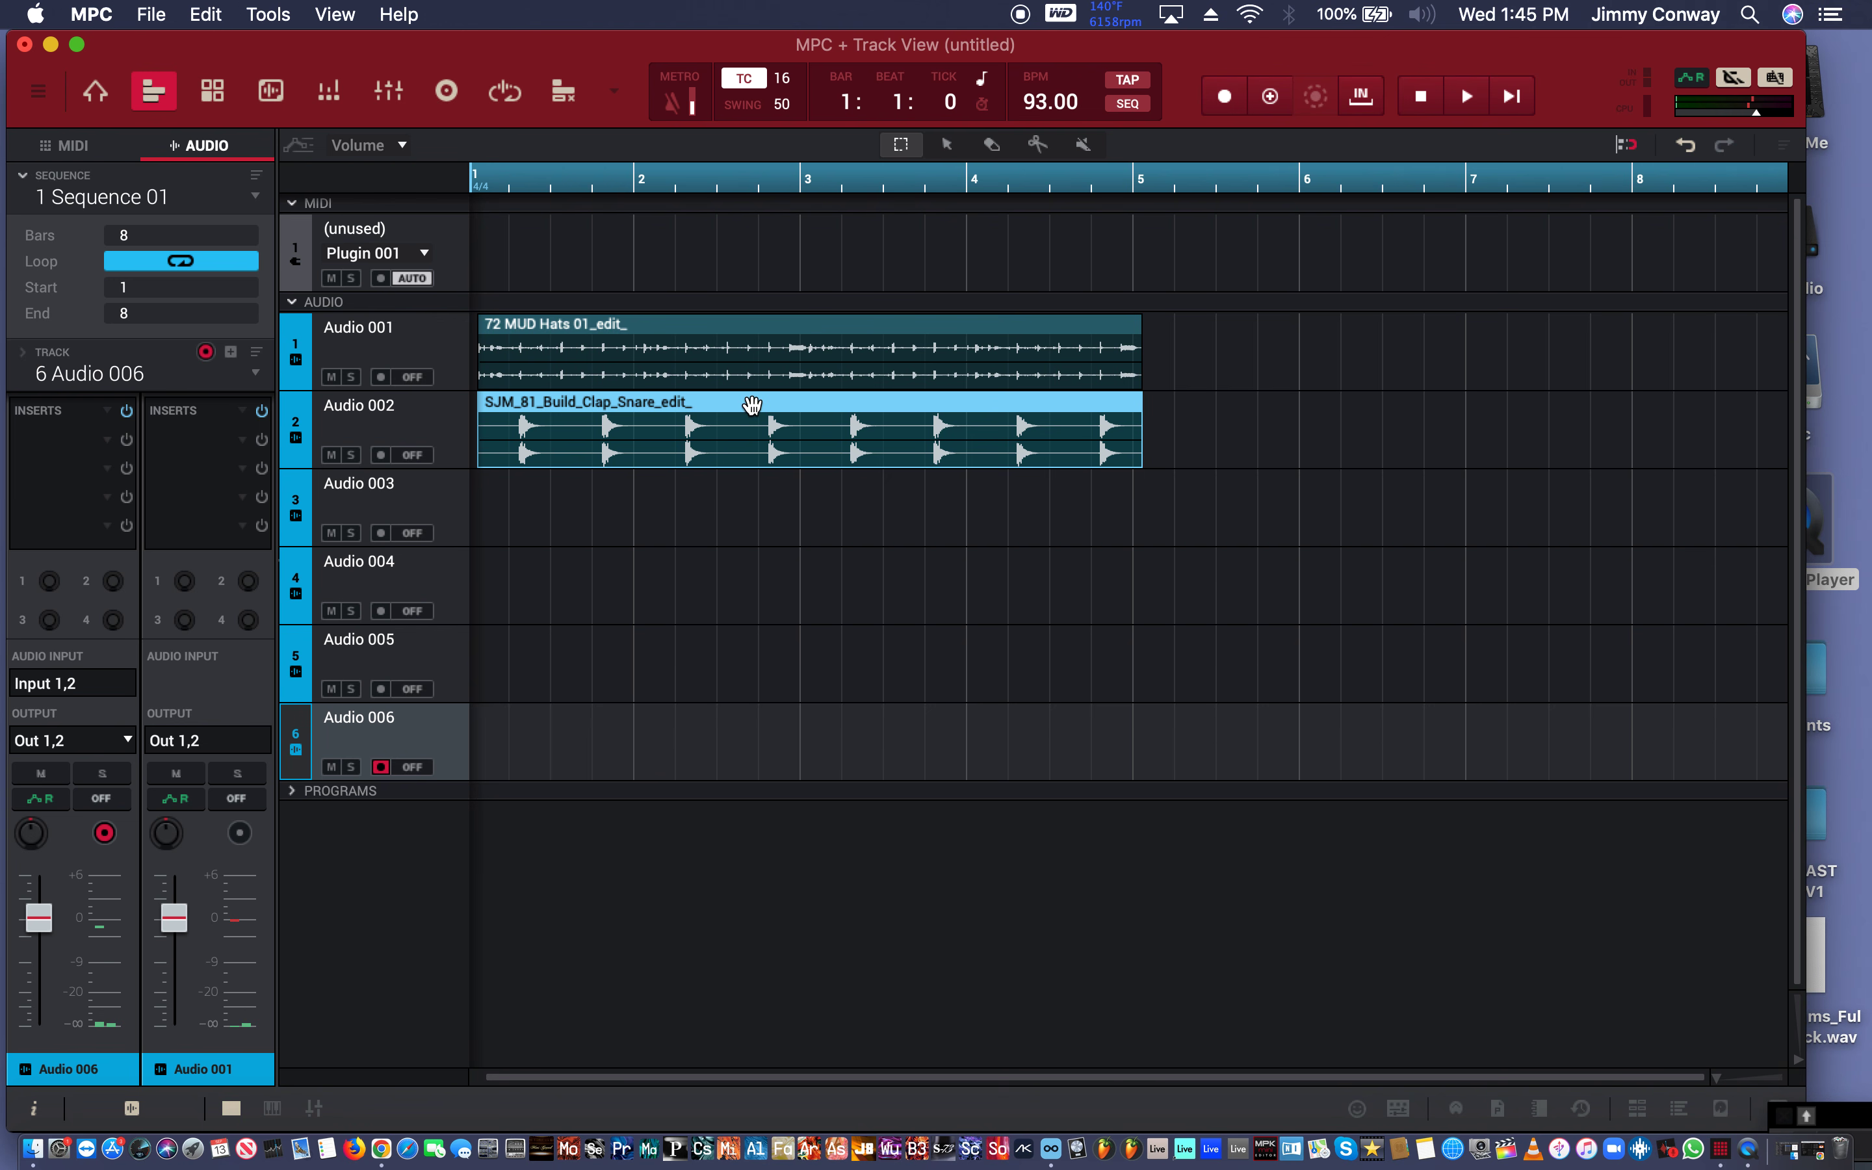
{"action": "left_click", "coordinate": [756, 411]}
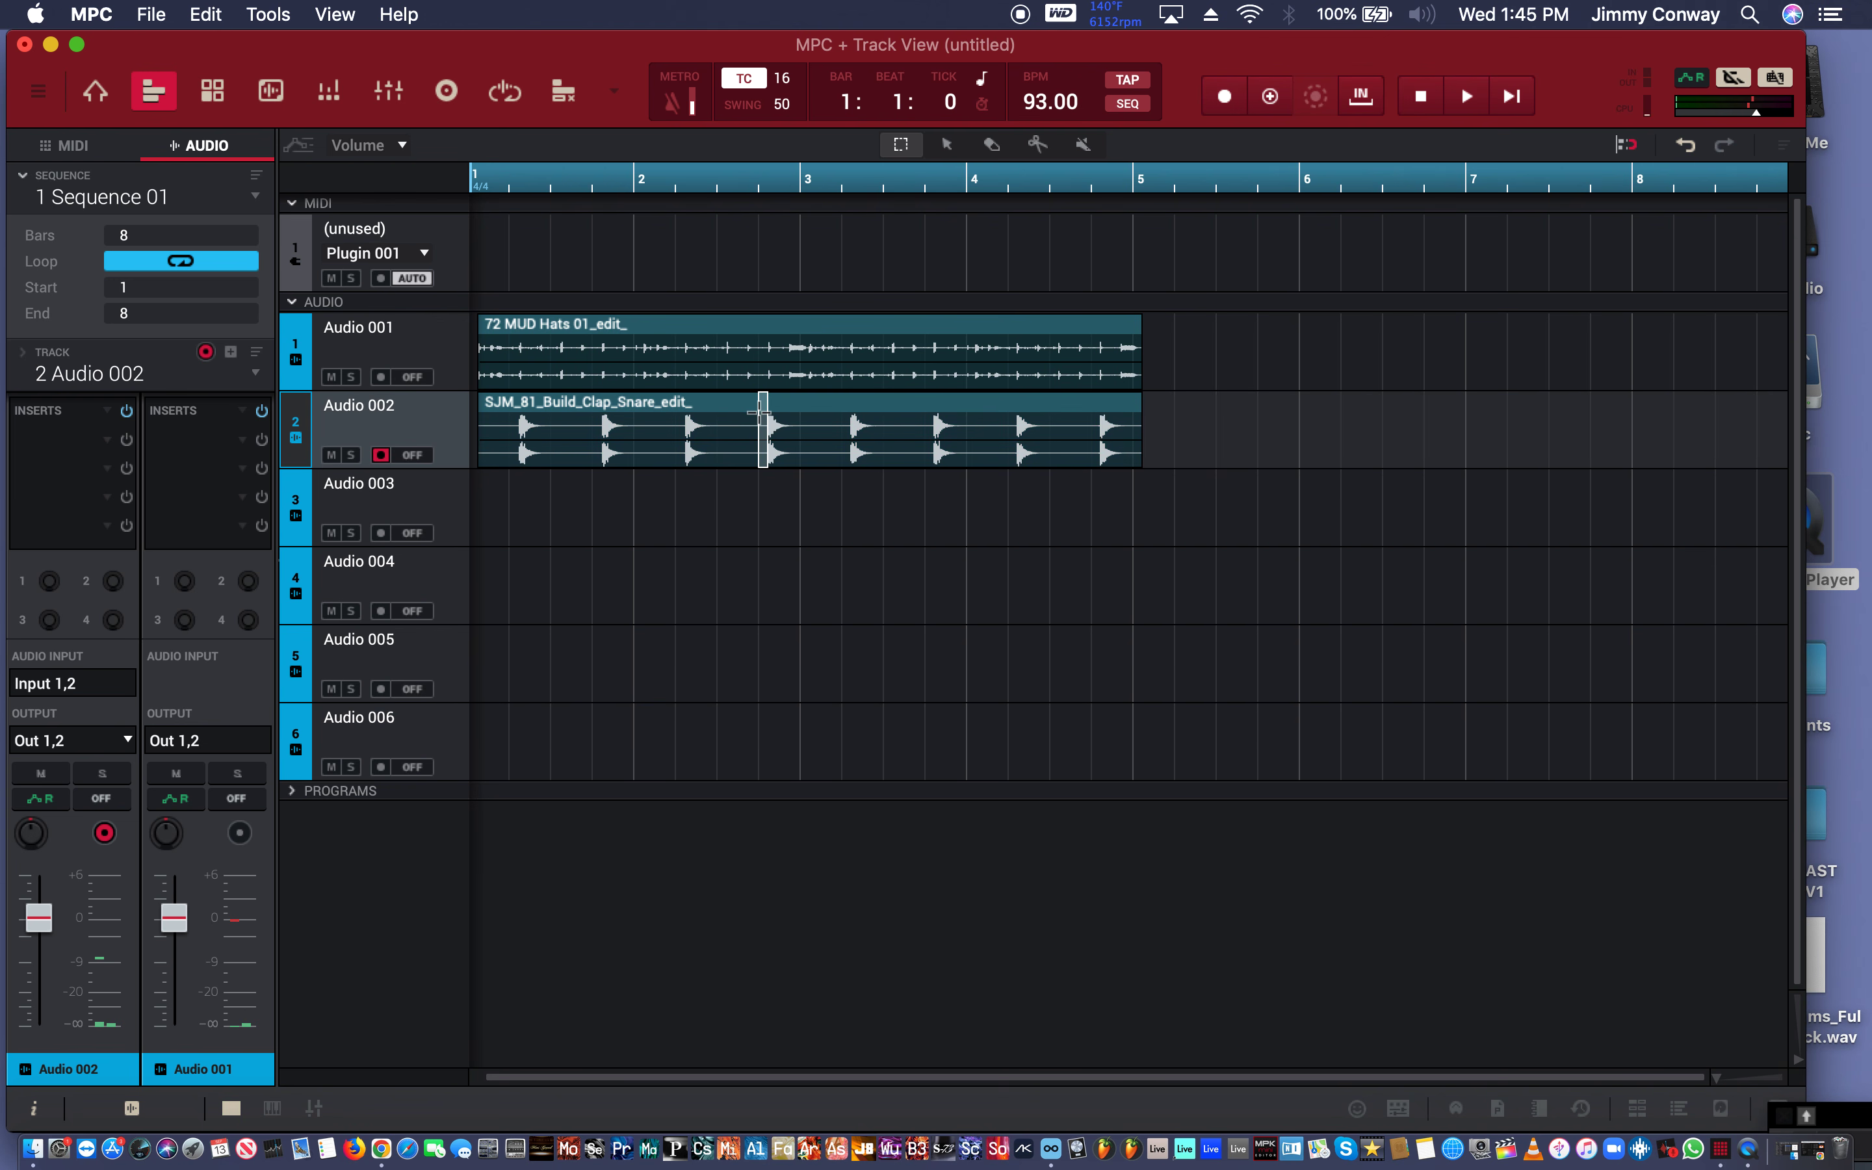
Move the 72 MUD Hats 01 clip on Audio 001 and the SJM_81_Build_Clap_Snare clip on Audio 002 to start exactly at 1.1.
{"action": "mouse_move", "coordinate": [700, 406]}
{"action": "left_mouse_down"}
{"action": "mouse_move", "coordinate": [684, 405]}
{"action": "mouse_move", "coordinate": [754, 415]}
{"action": "mouse_move", "coordinate": [626, 409]}
{"action": "mouse_move", "coordinate": [705, 410]}
{"action": "left_mouse_up"}
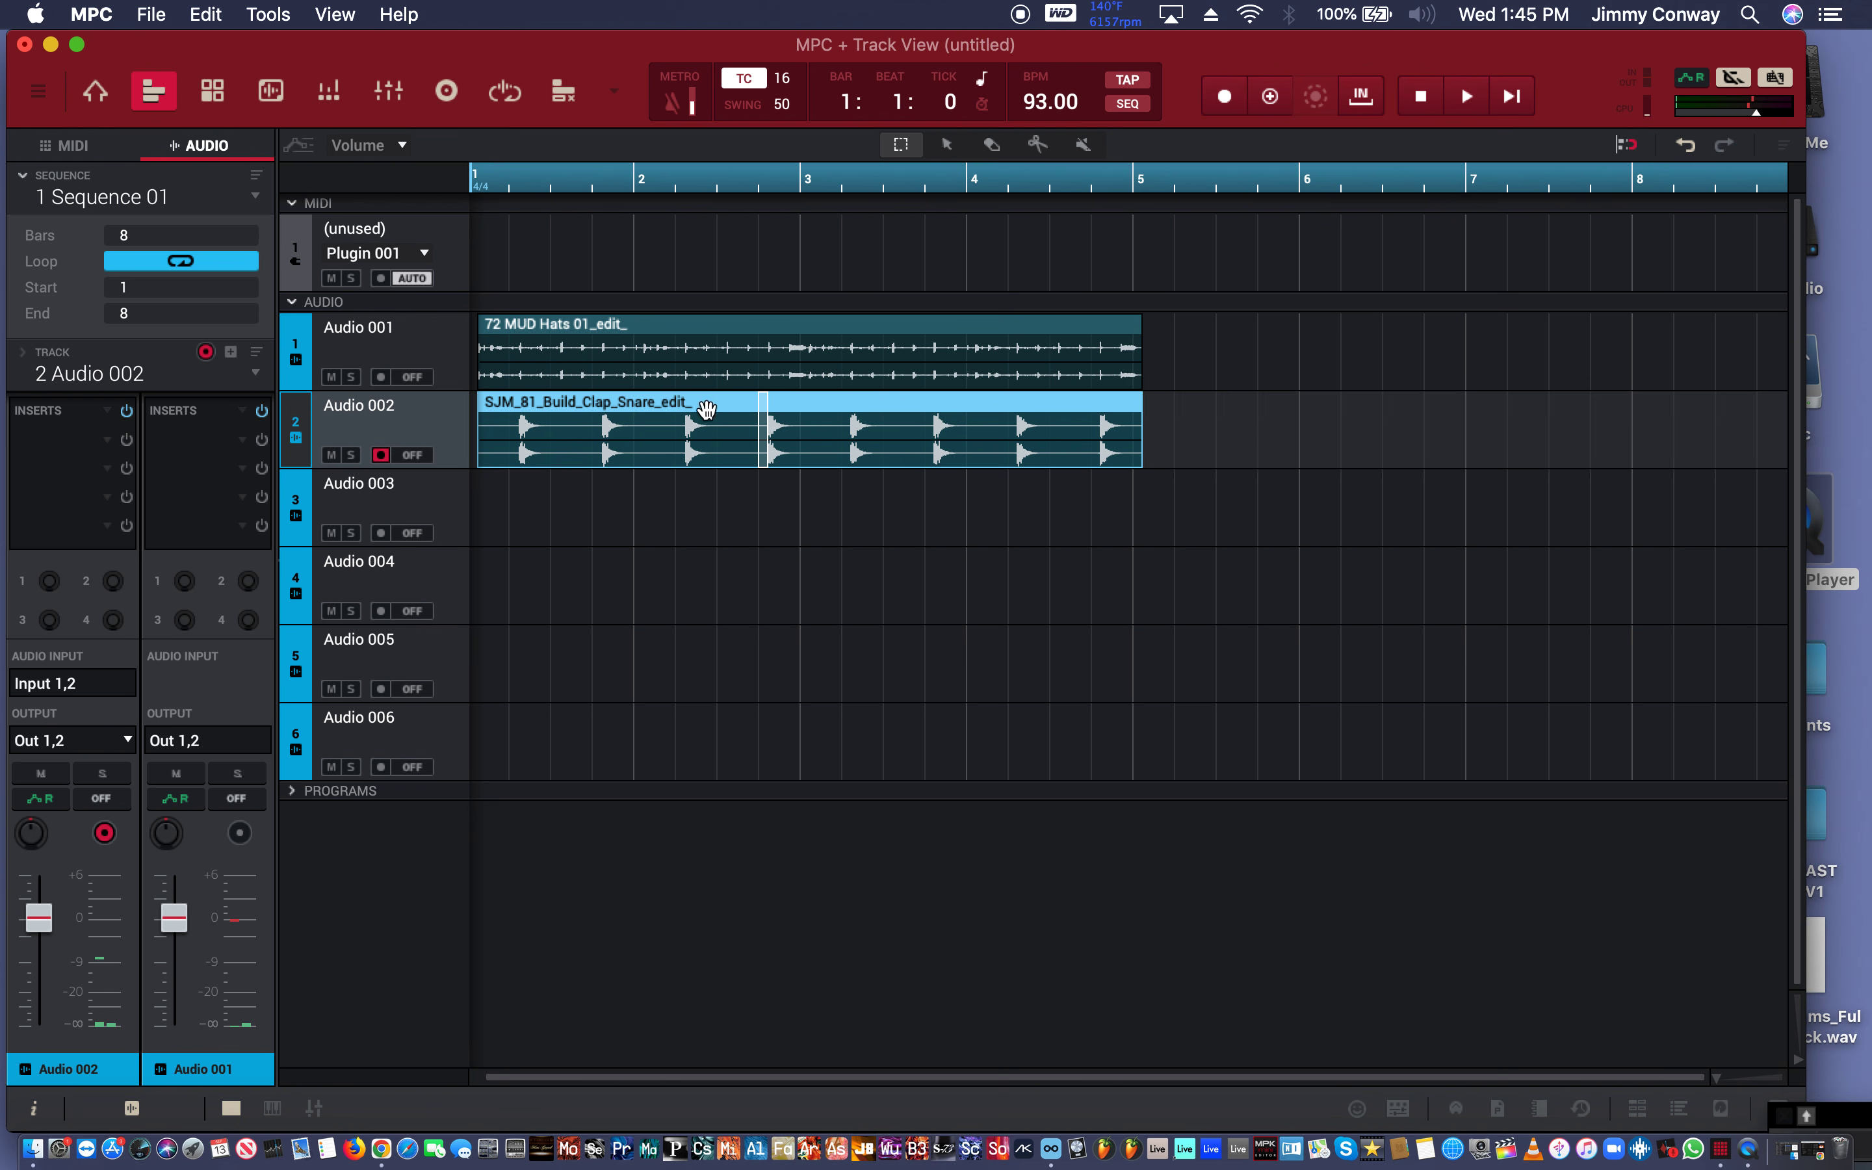
{"action": "left_click_drag", "start_coordinate": [1027, 192], "coordinate": [1054, 308]}
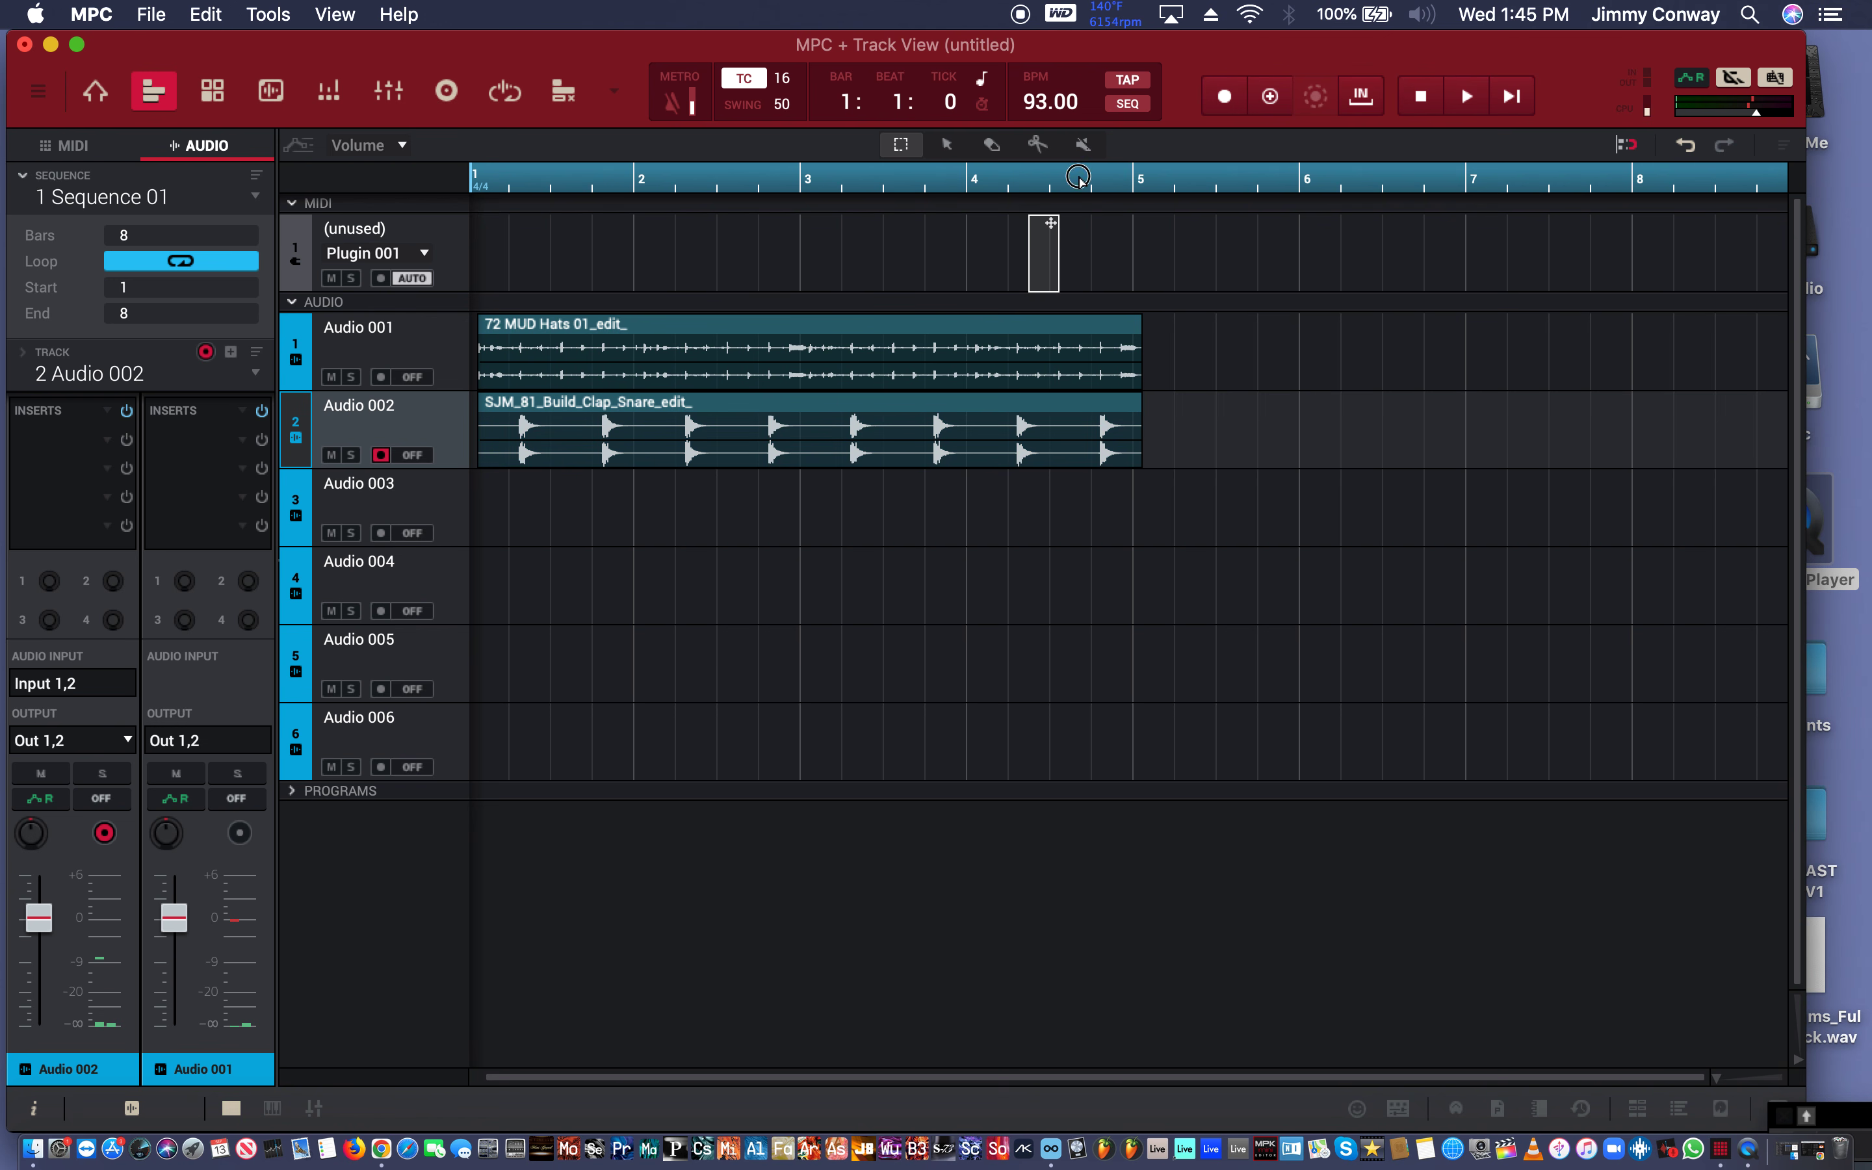
{"action": "left_click", "coordinate": [1080, 177]}
{"action": "left_click", "coordinate": [953, 152]}
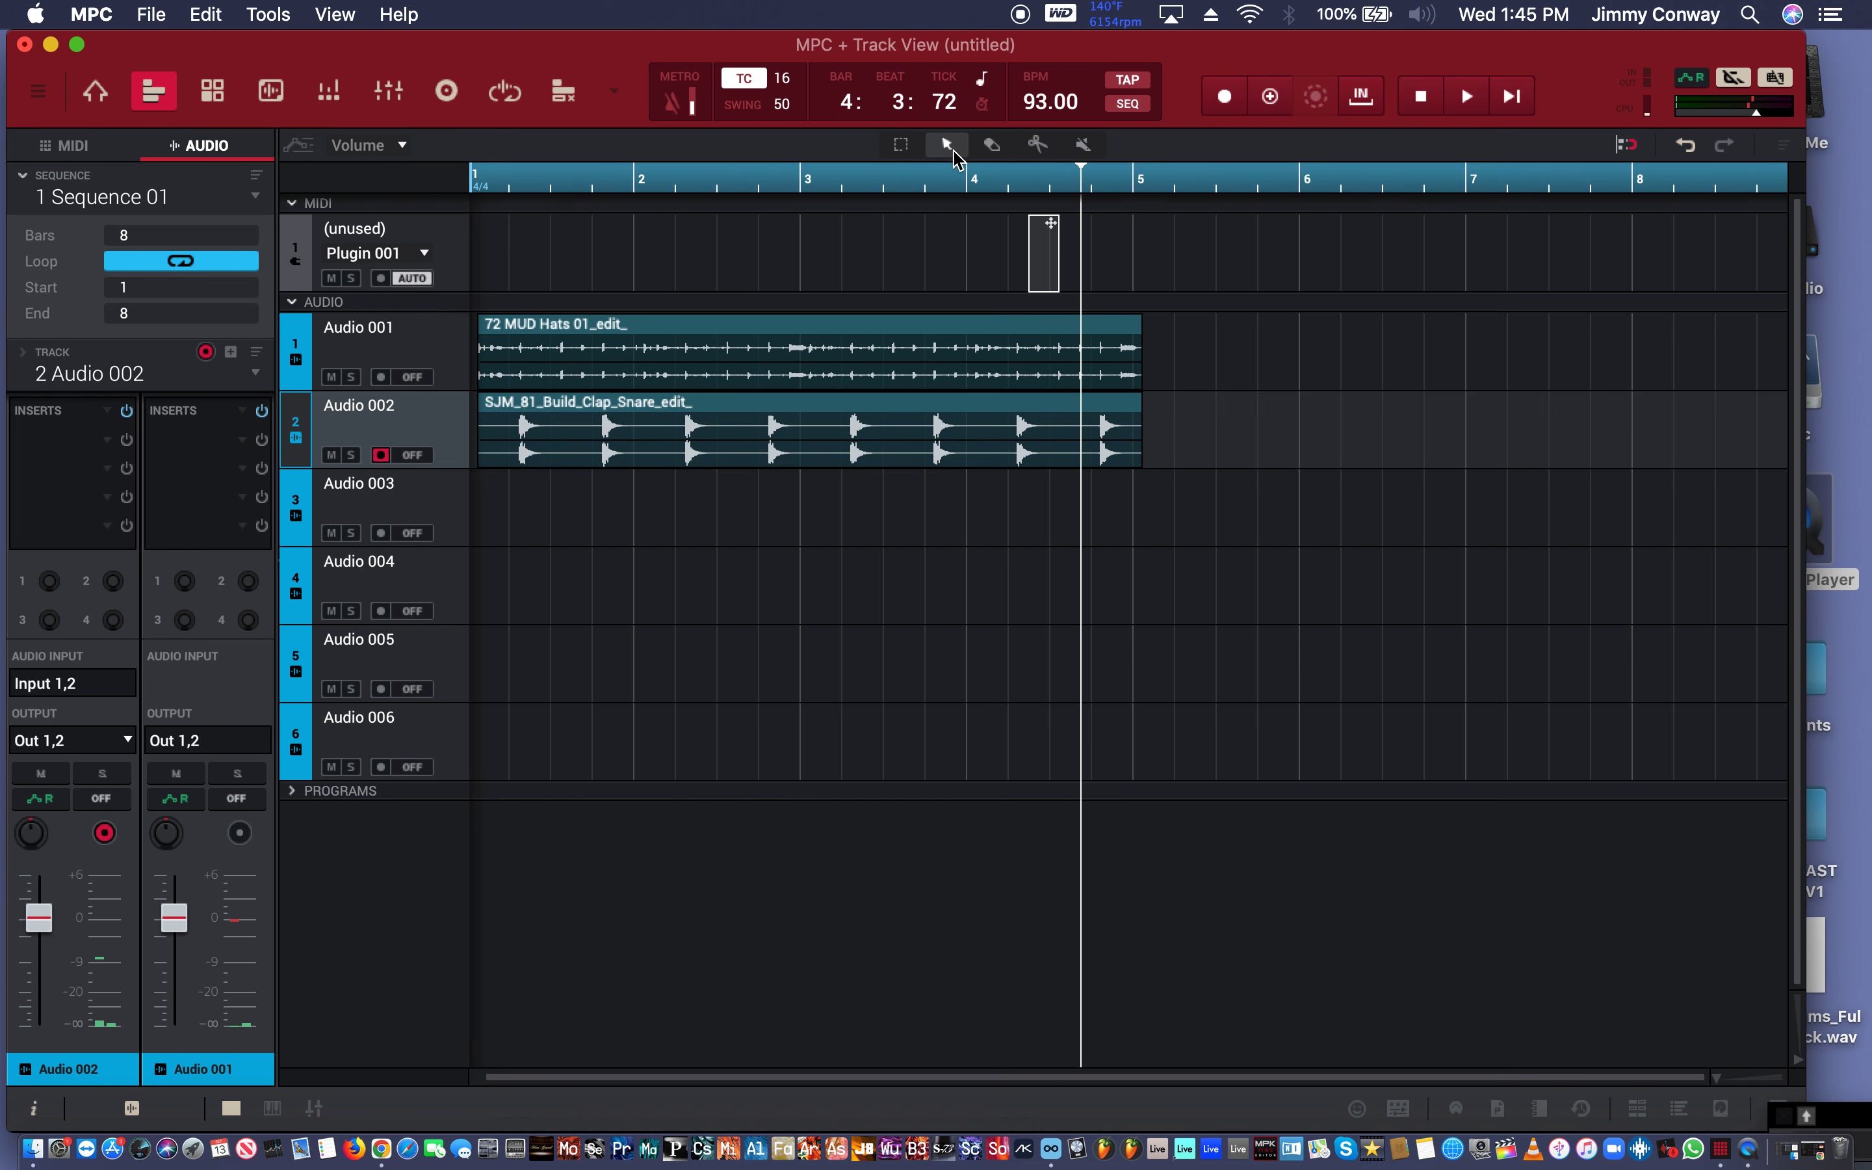
{"action": "left_click_drag", "start_coordinate": [1013, 184], "coordinate": [1014, 256]}
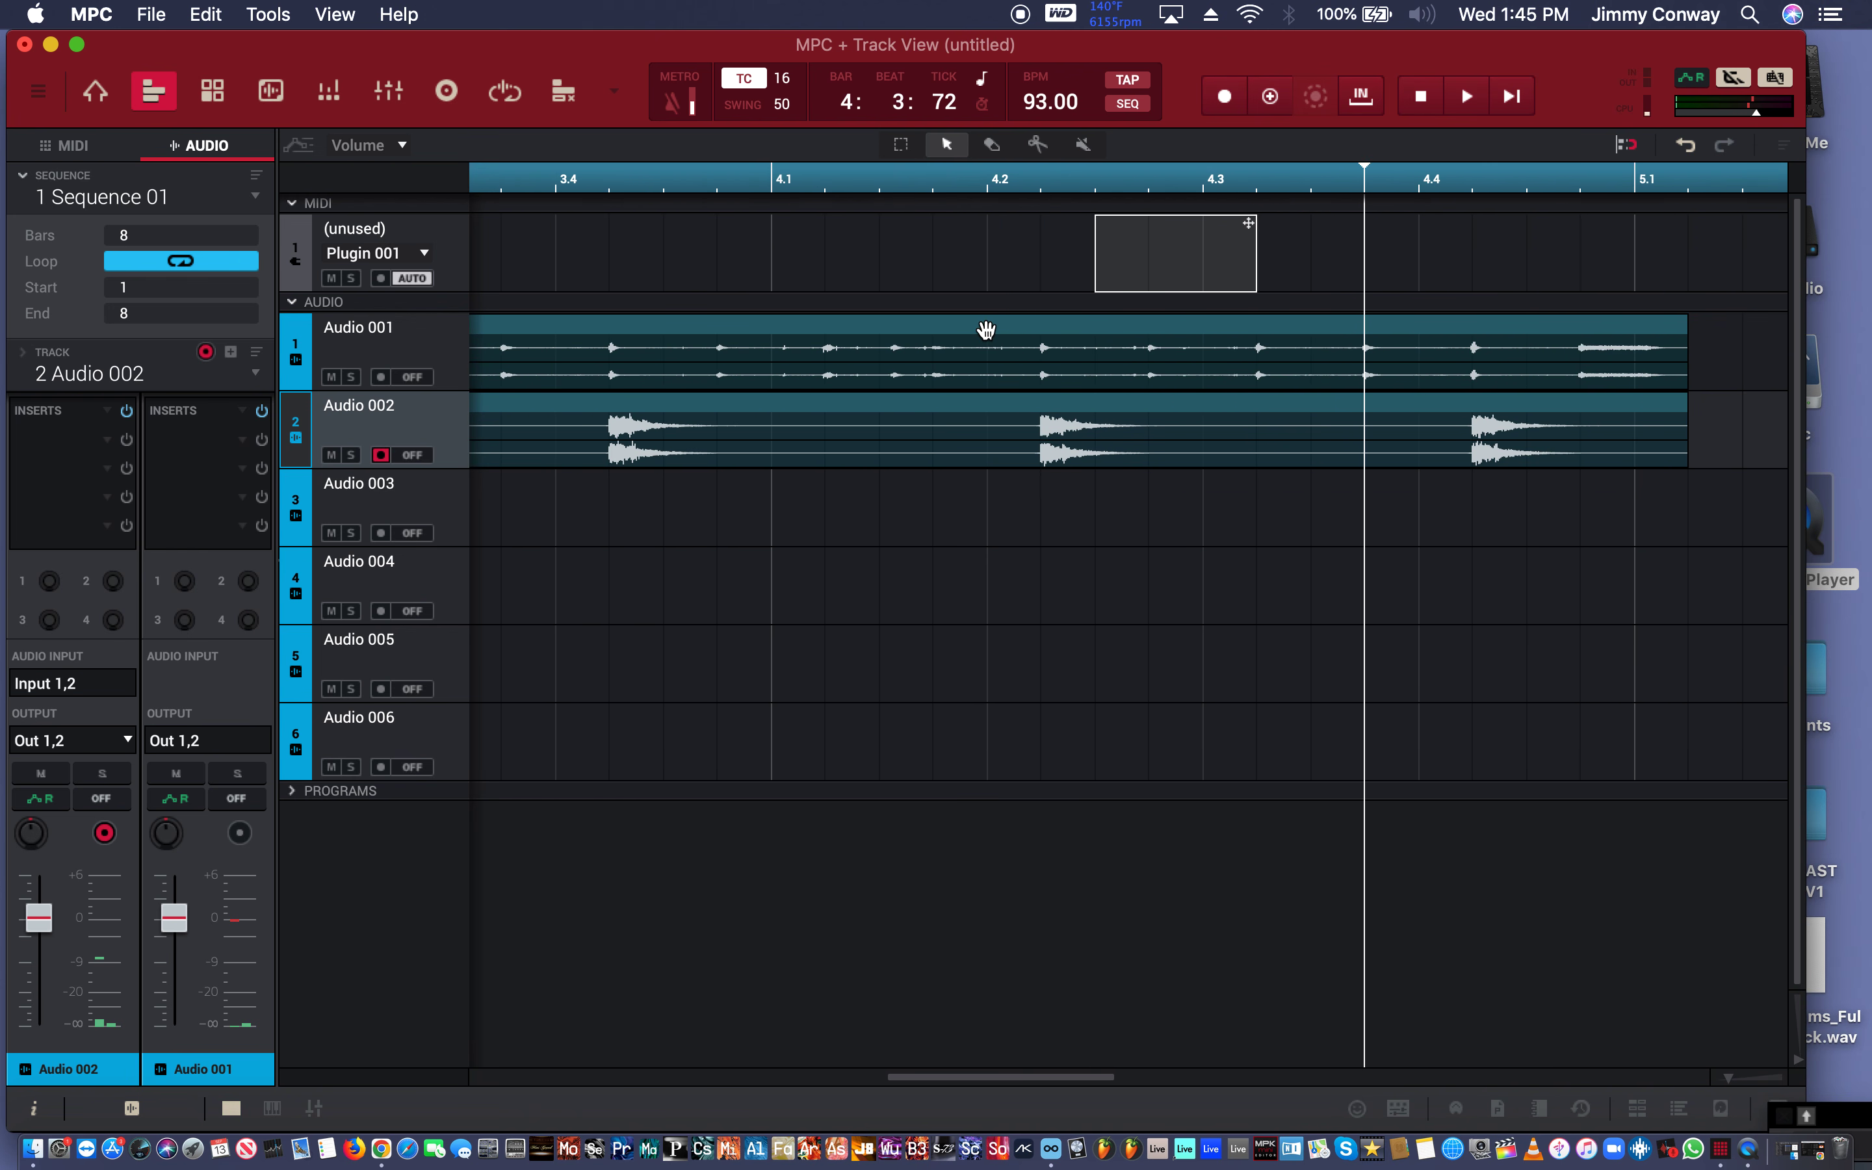
{"action": "scroll", "coordinate": [987, 331], "scroll_direction": "left", "scroll_amount": 10}
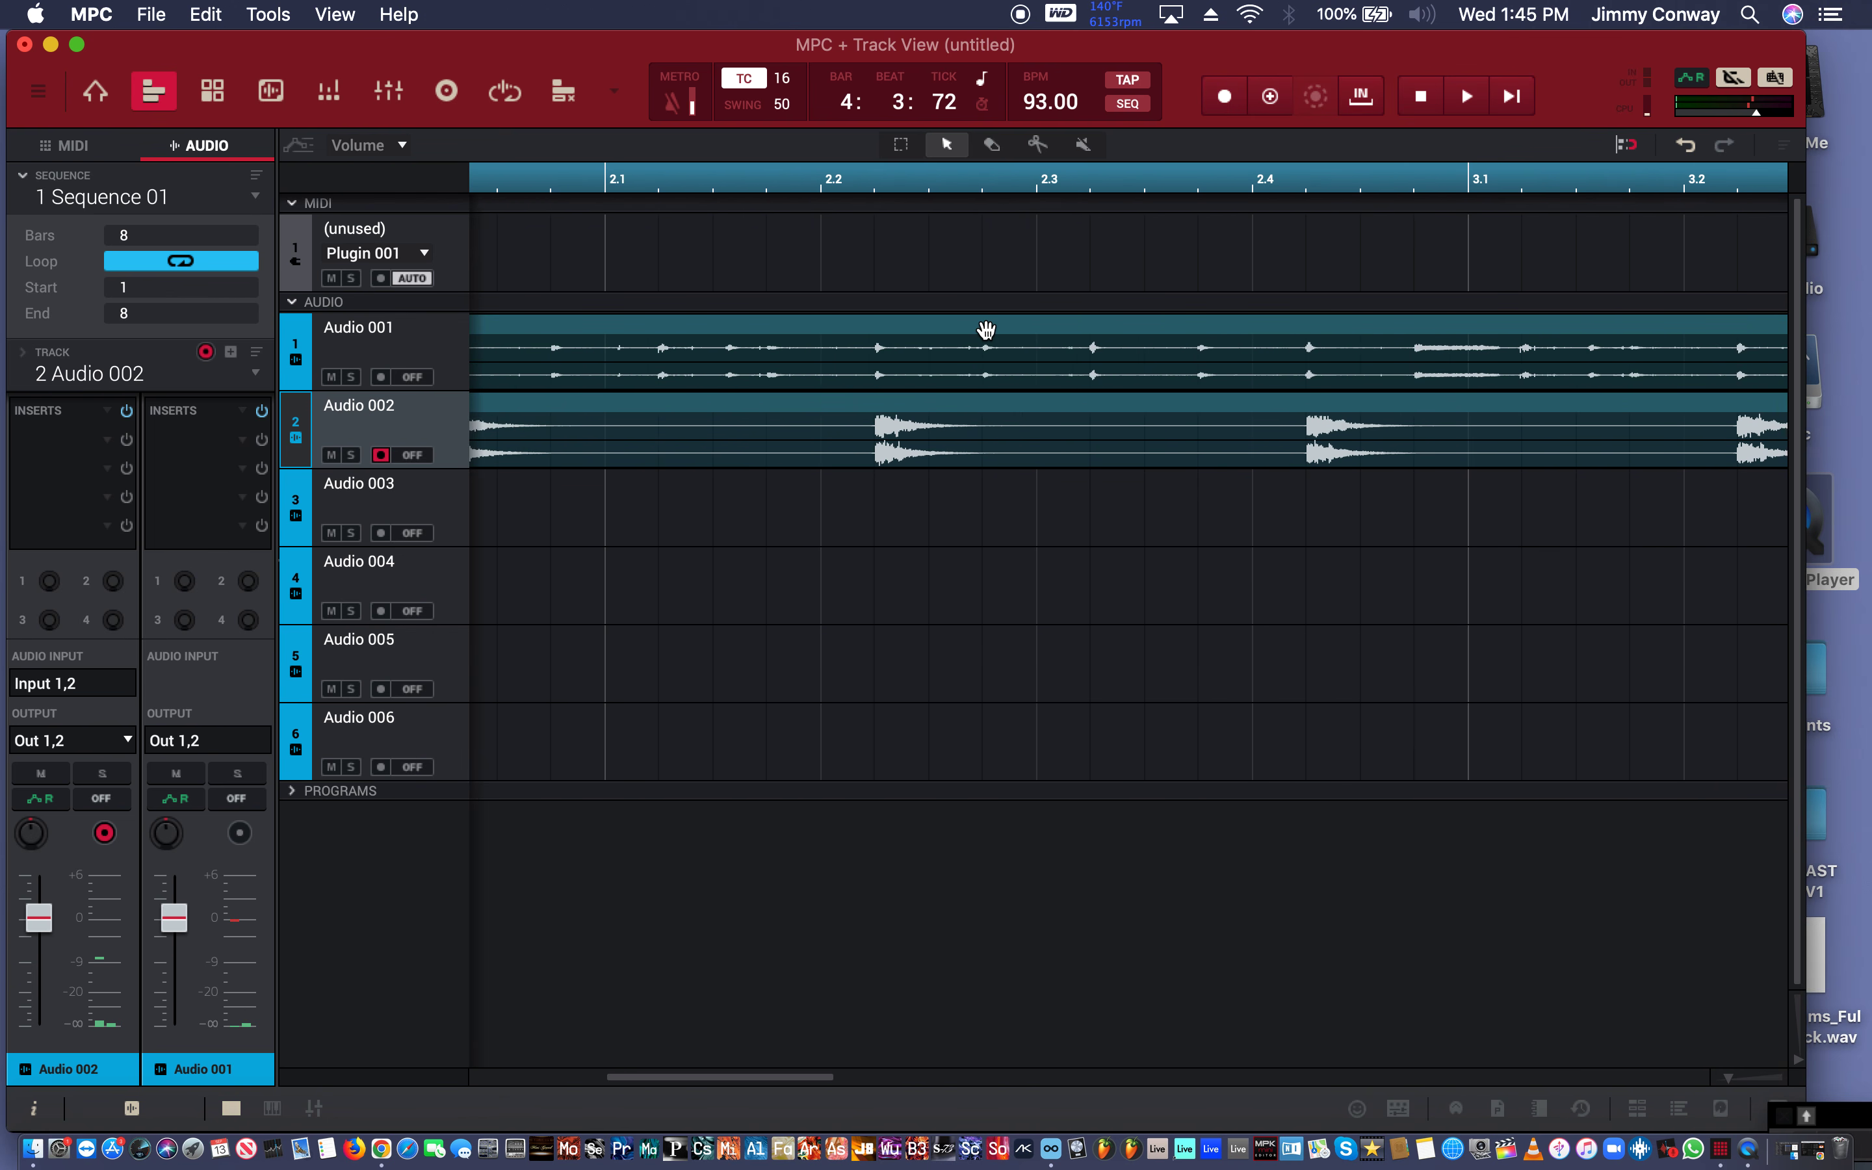
{"action": "scroll", "coordinate": [986, 330], "scroll_direction": "left", "scroll_amount": 8}
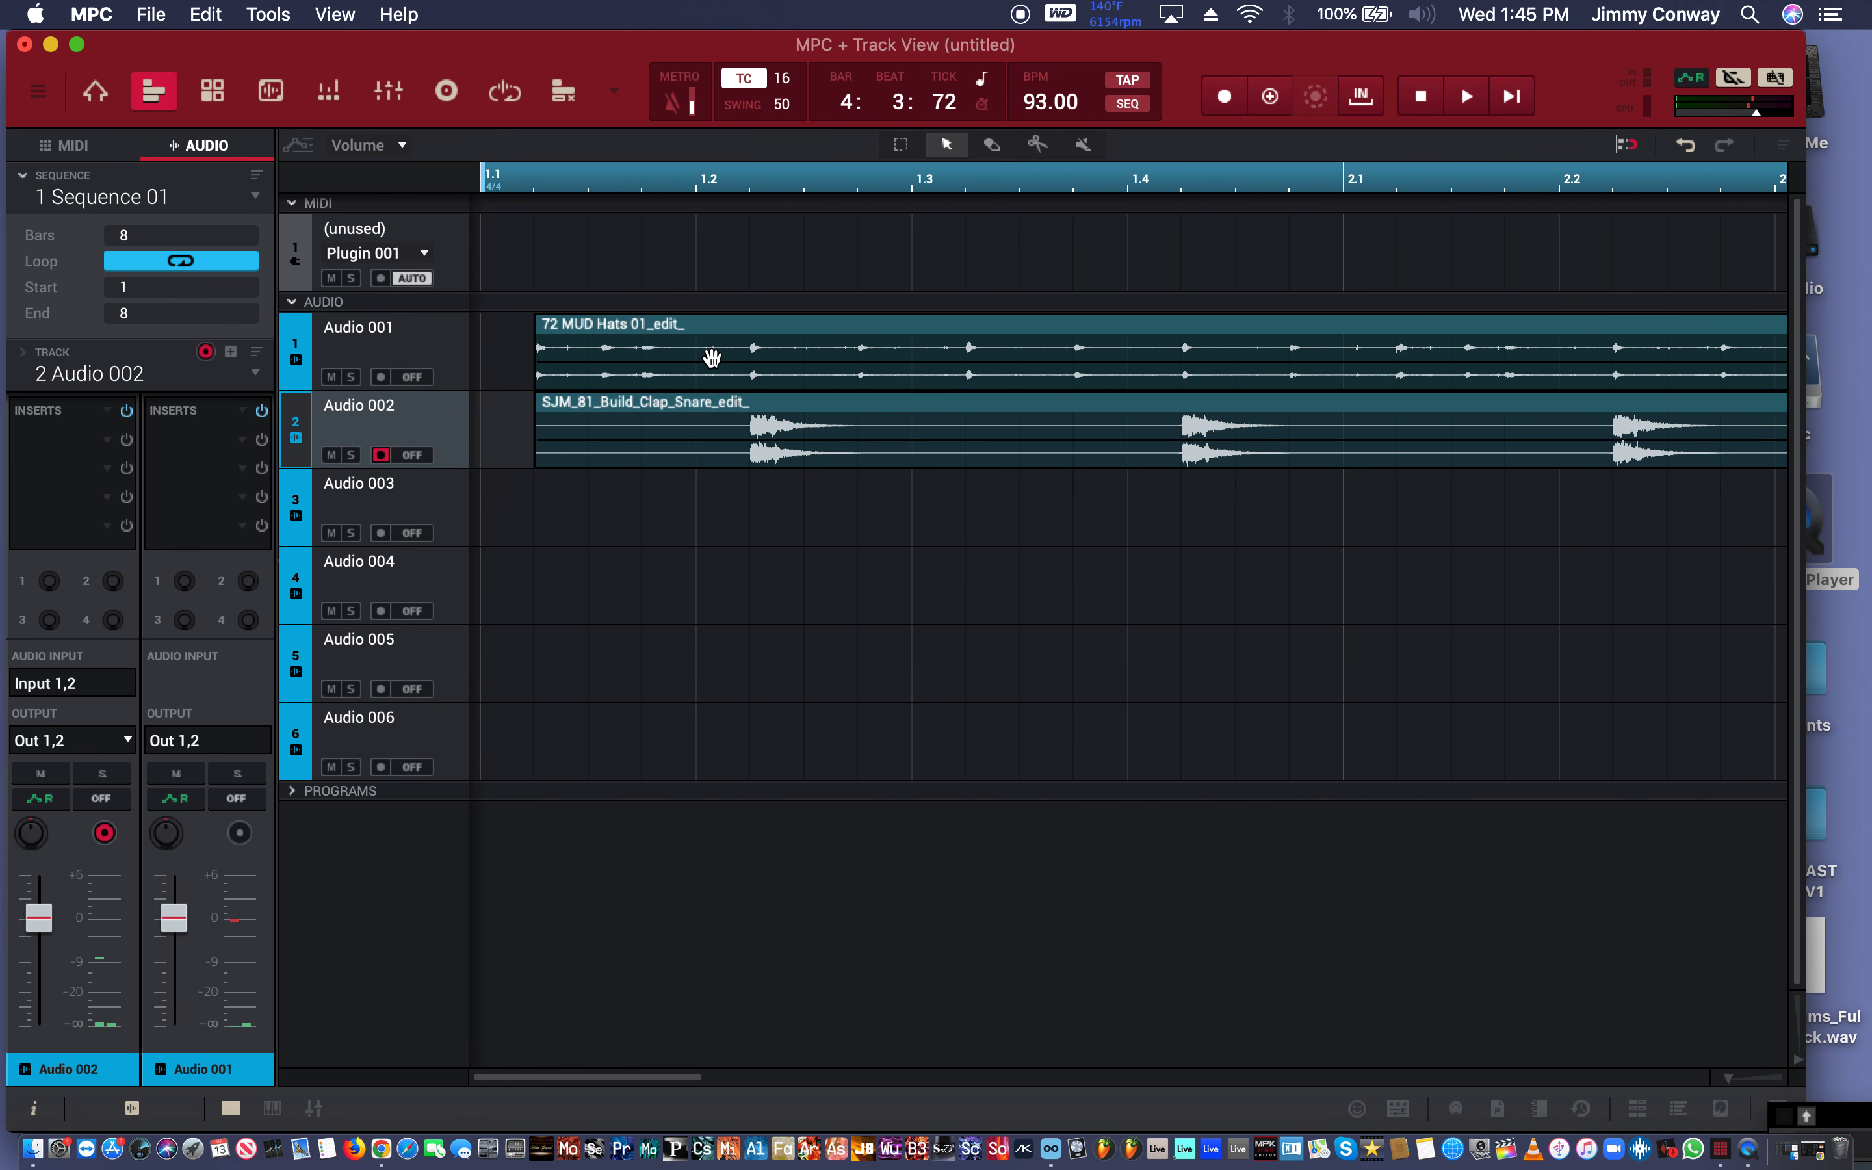
{"action": "left_click_drag", "start_coordinate": [710, 324], "coordinate": [554, 391]}
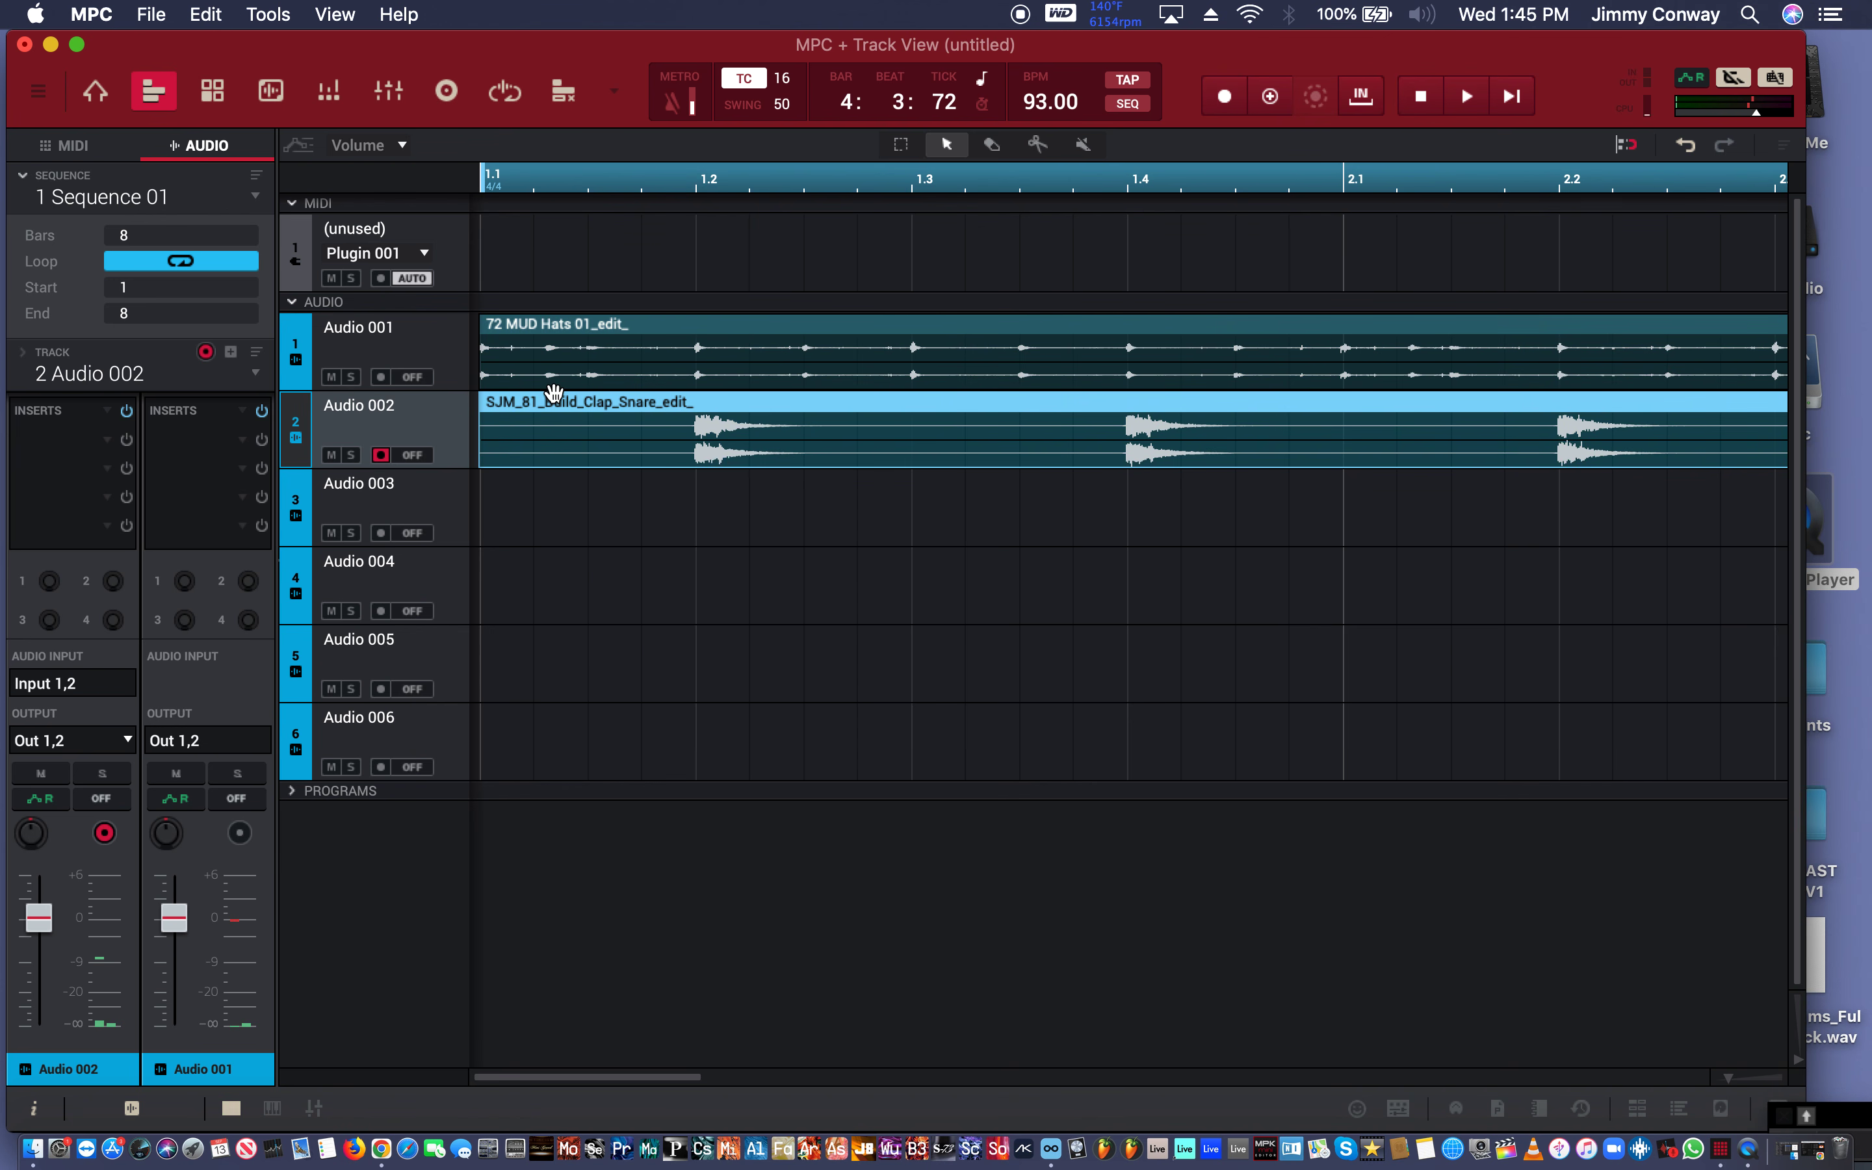
{"action": "left_click_drag", "start_coordinate": [658, 187], "coordinate": [643, 56]}
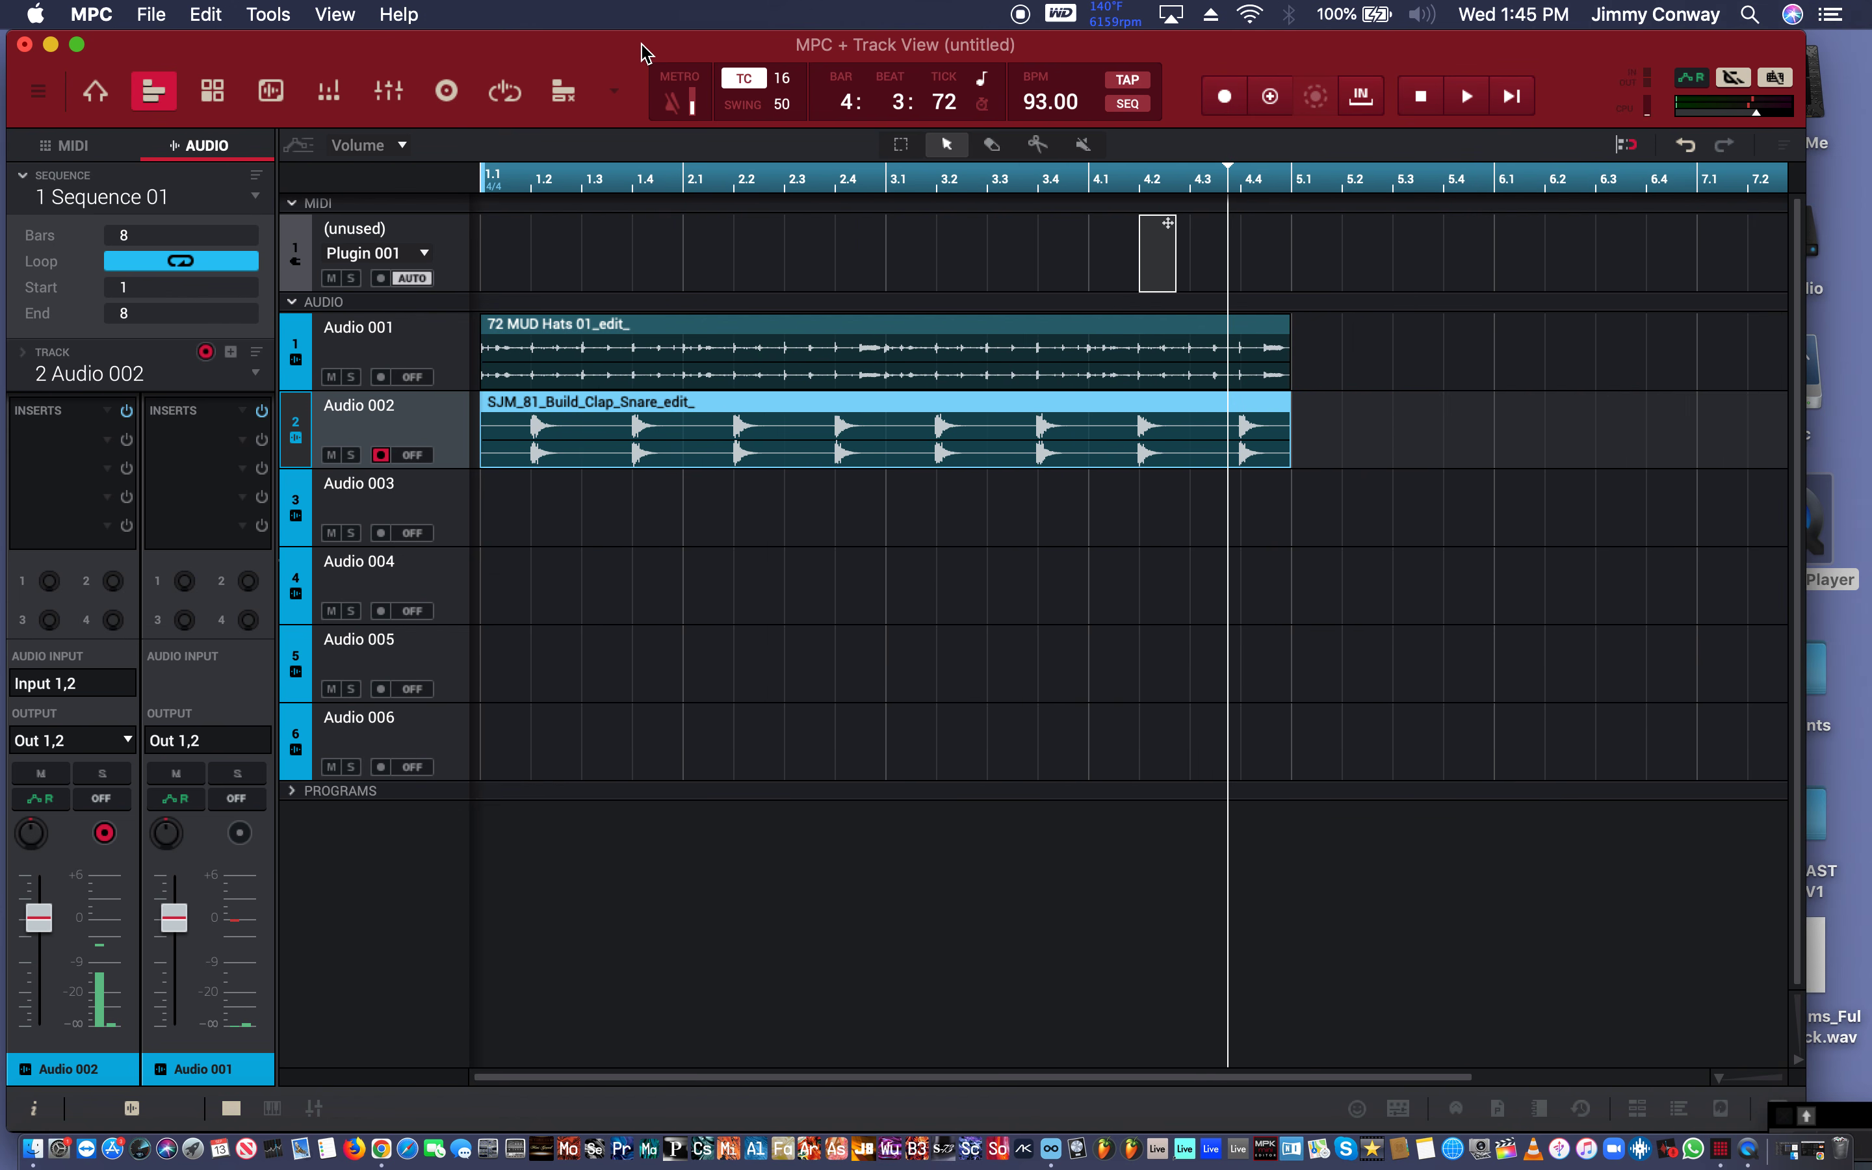
Return to Loopcloud and place the CHE_88_JackKnife_KickDrum loop on MPC's Audio 003, aligned to the start of bar 1.
{"action": "key", "text": "super+Tab"}
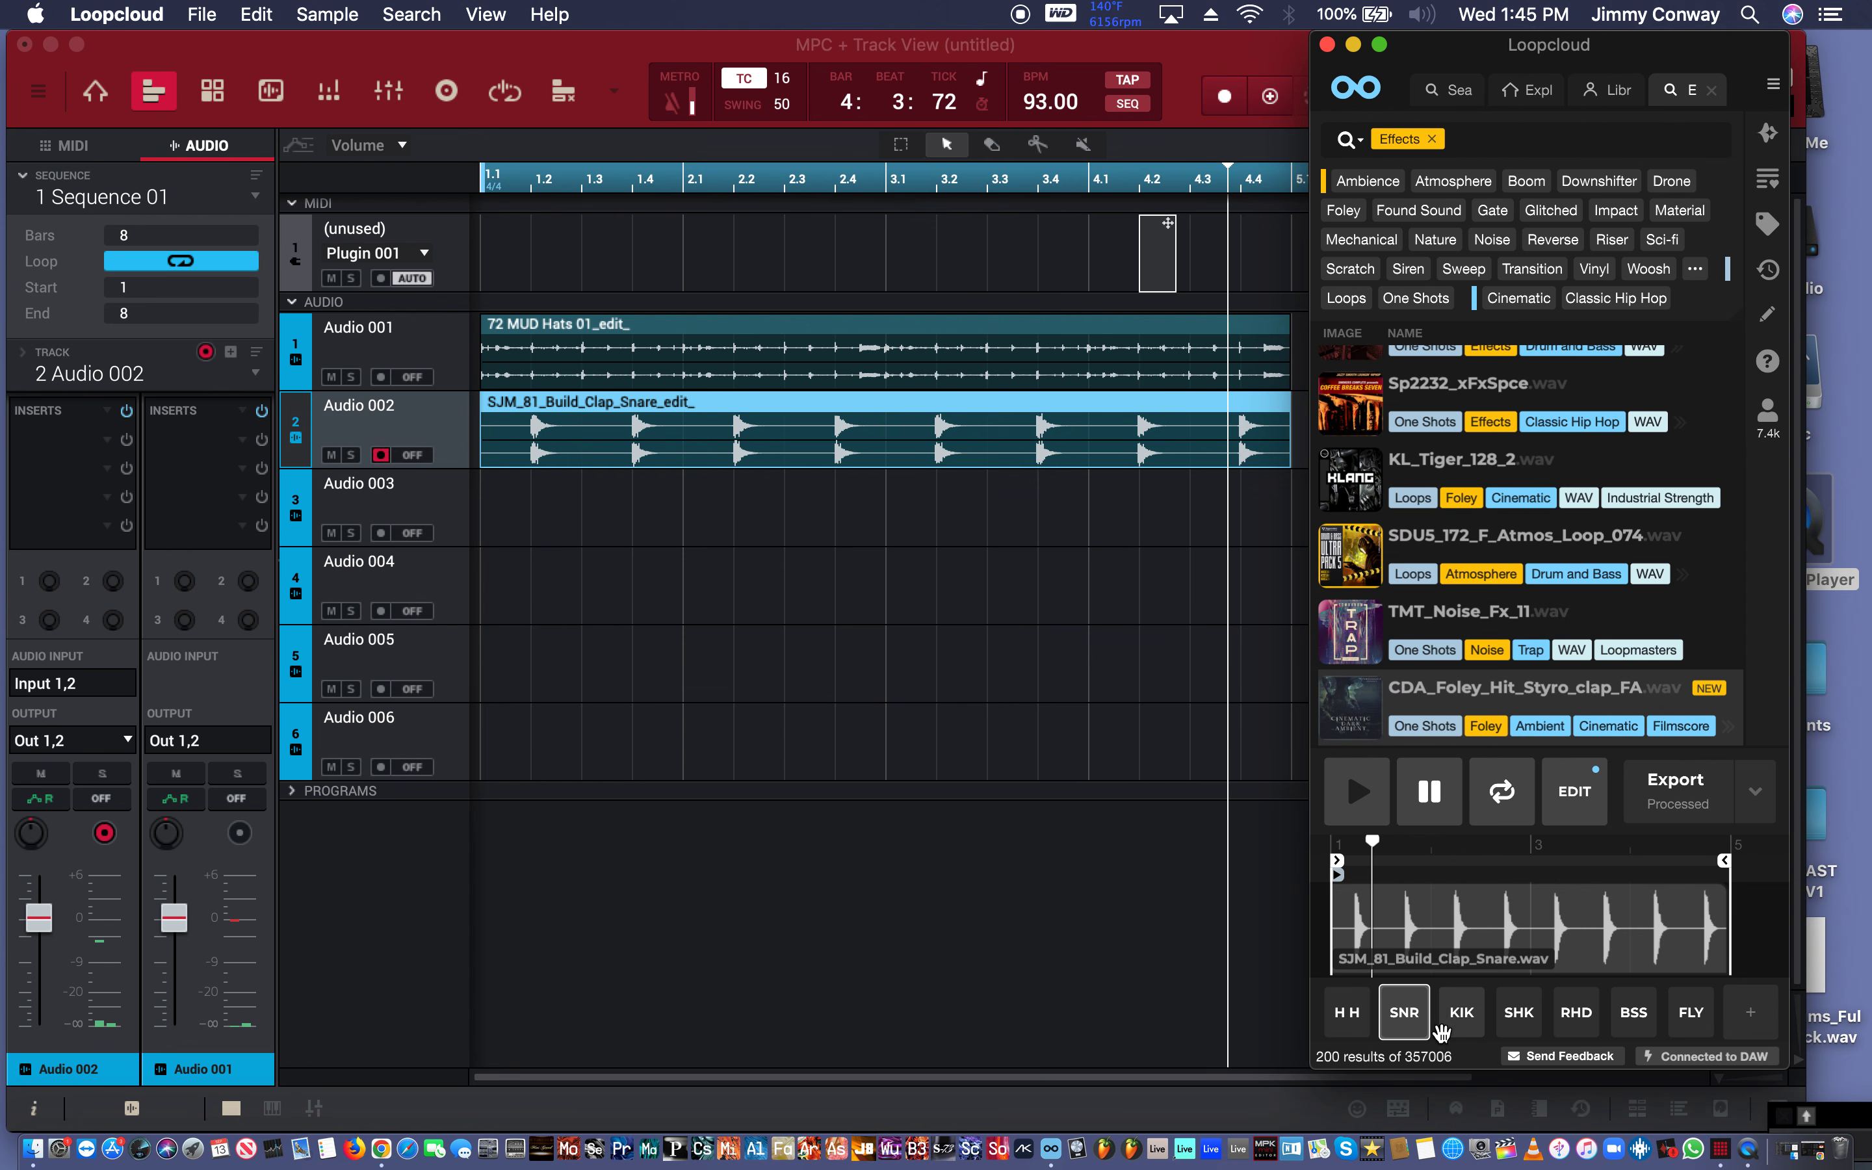
{"action": "left_click_drag", "start_coordinate": [1461, 1012], "coordinate": [589, 492]}
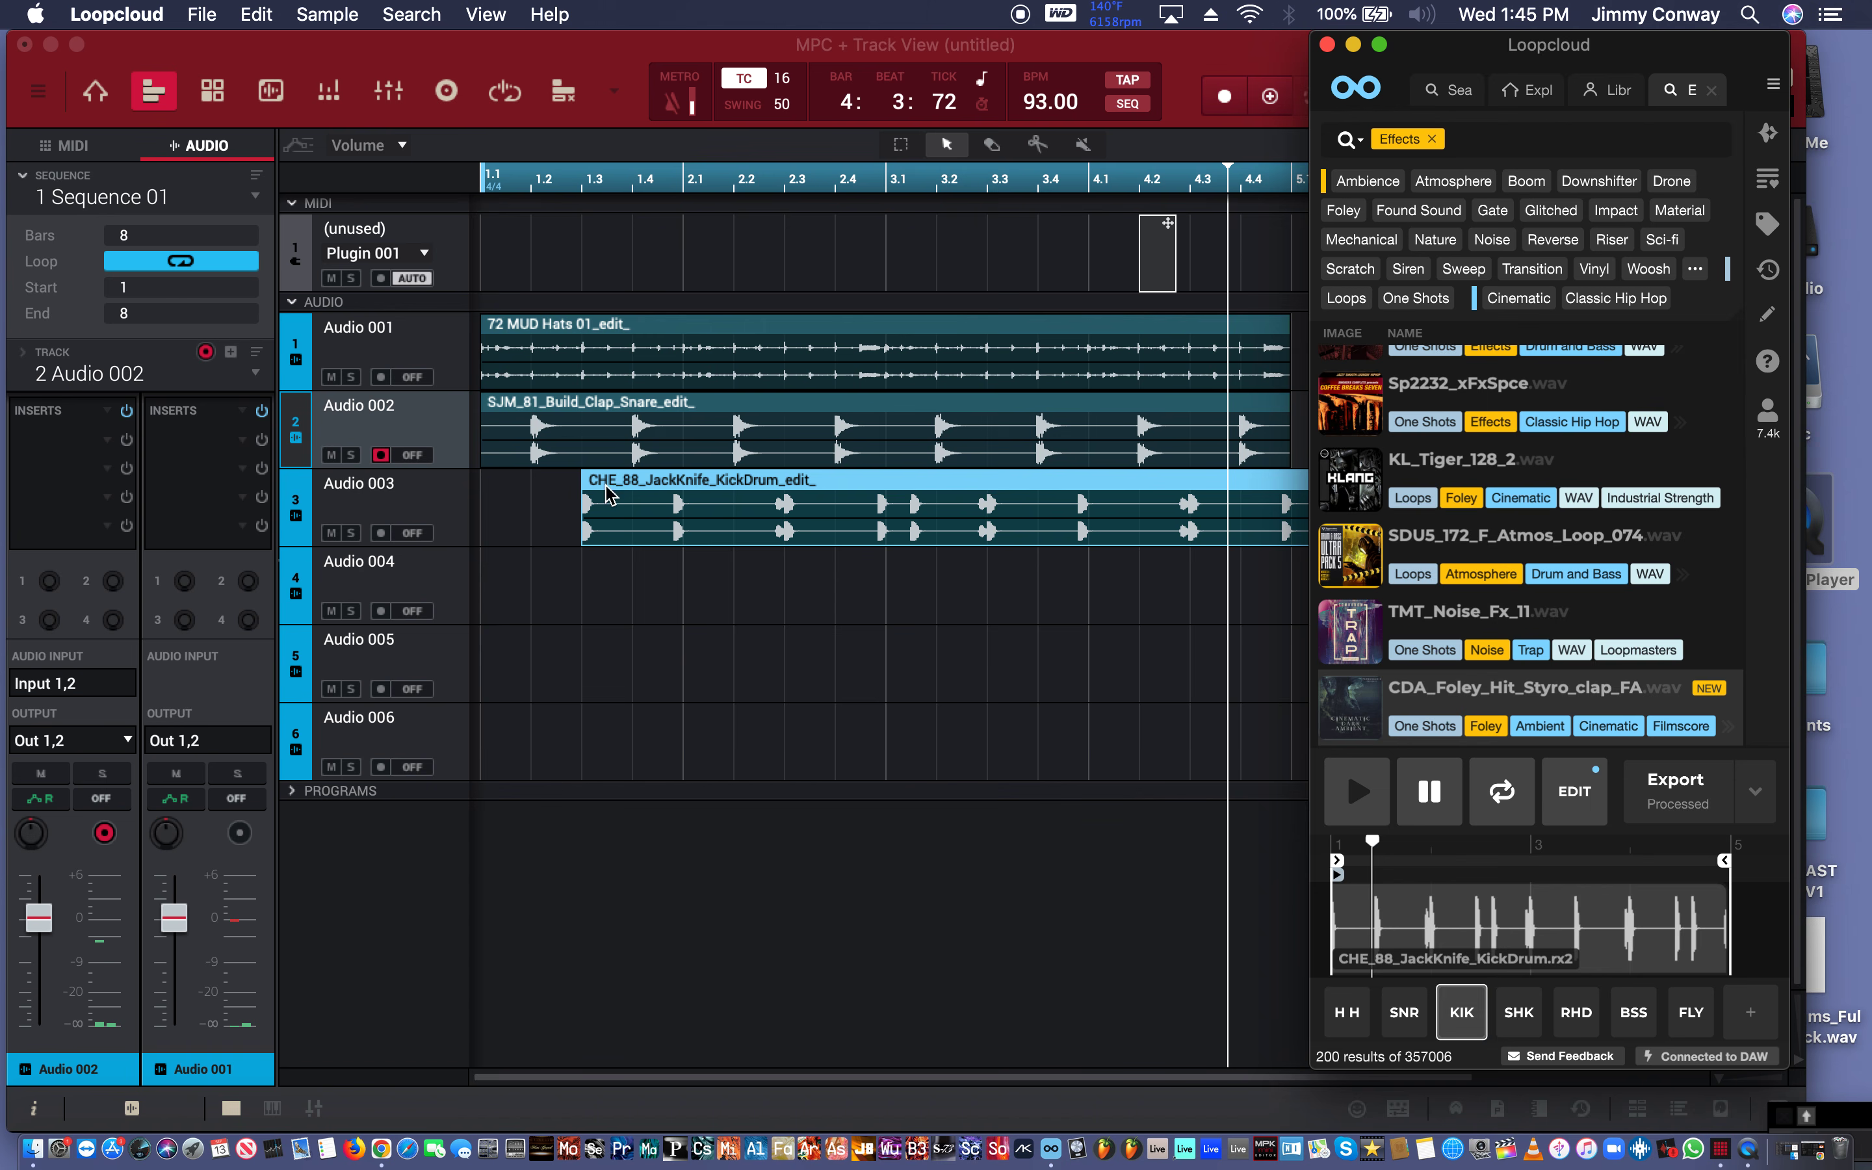
{"action": "left_click_drag", "start_coordinate": [606, 480], "coordinate": [489, 483]}
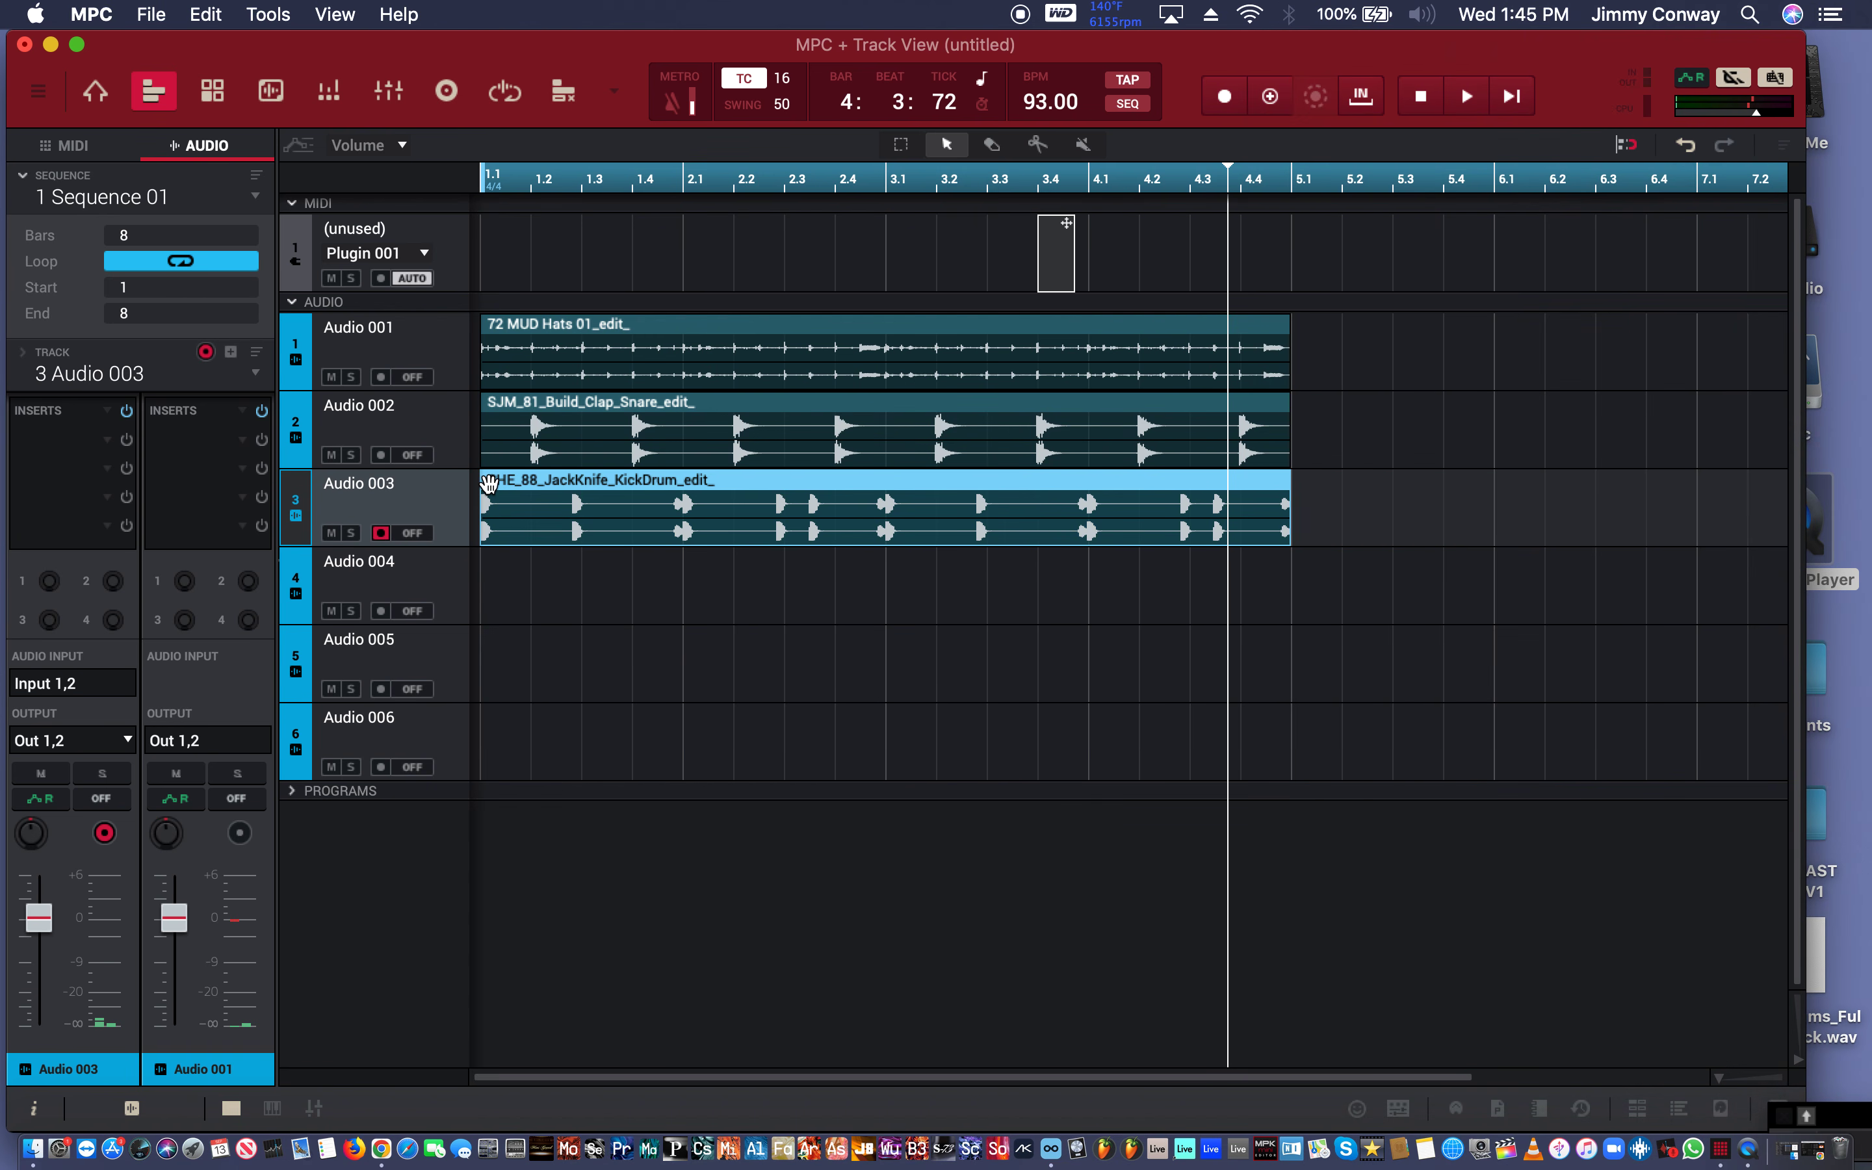
Return to Loopcloud and place the AA_CBV2_78_SHAKER_SOFT_LOFI_LOOP on MPC's Audio 004, starting at bar 1.
{"action": "key", "text": "super+Tab"}
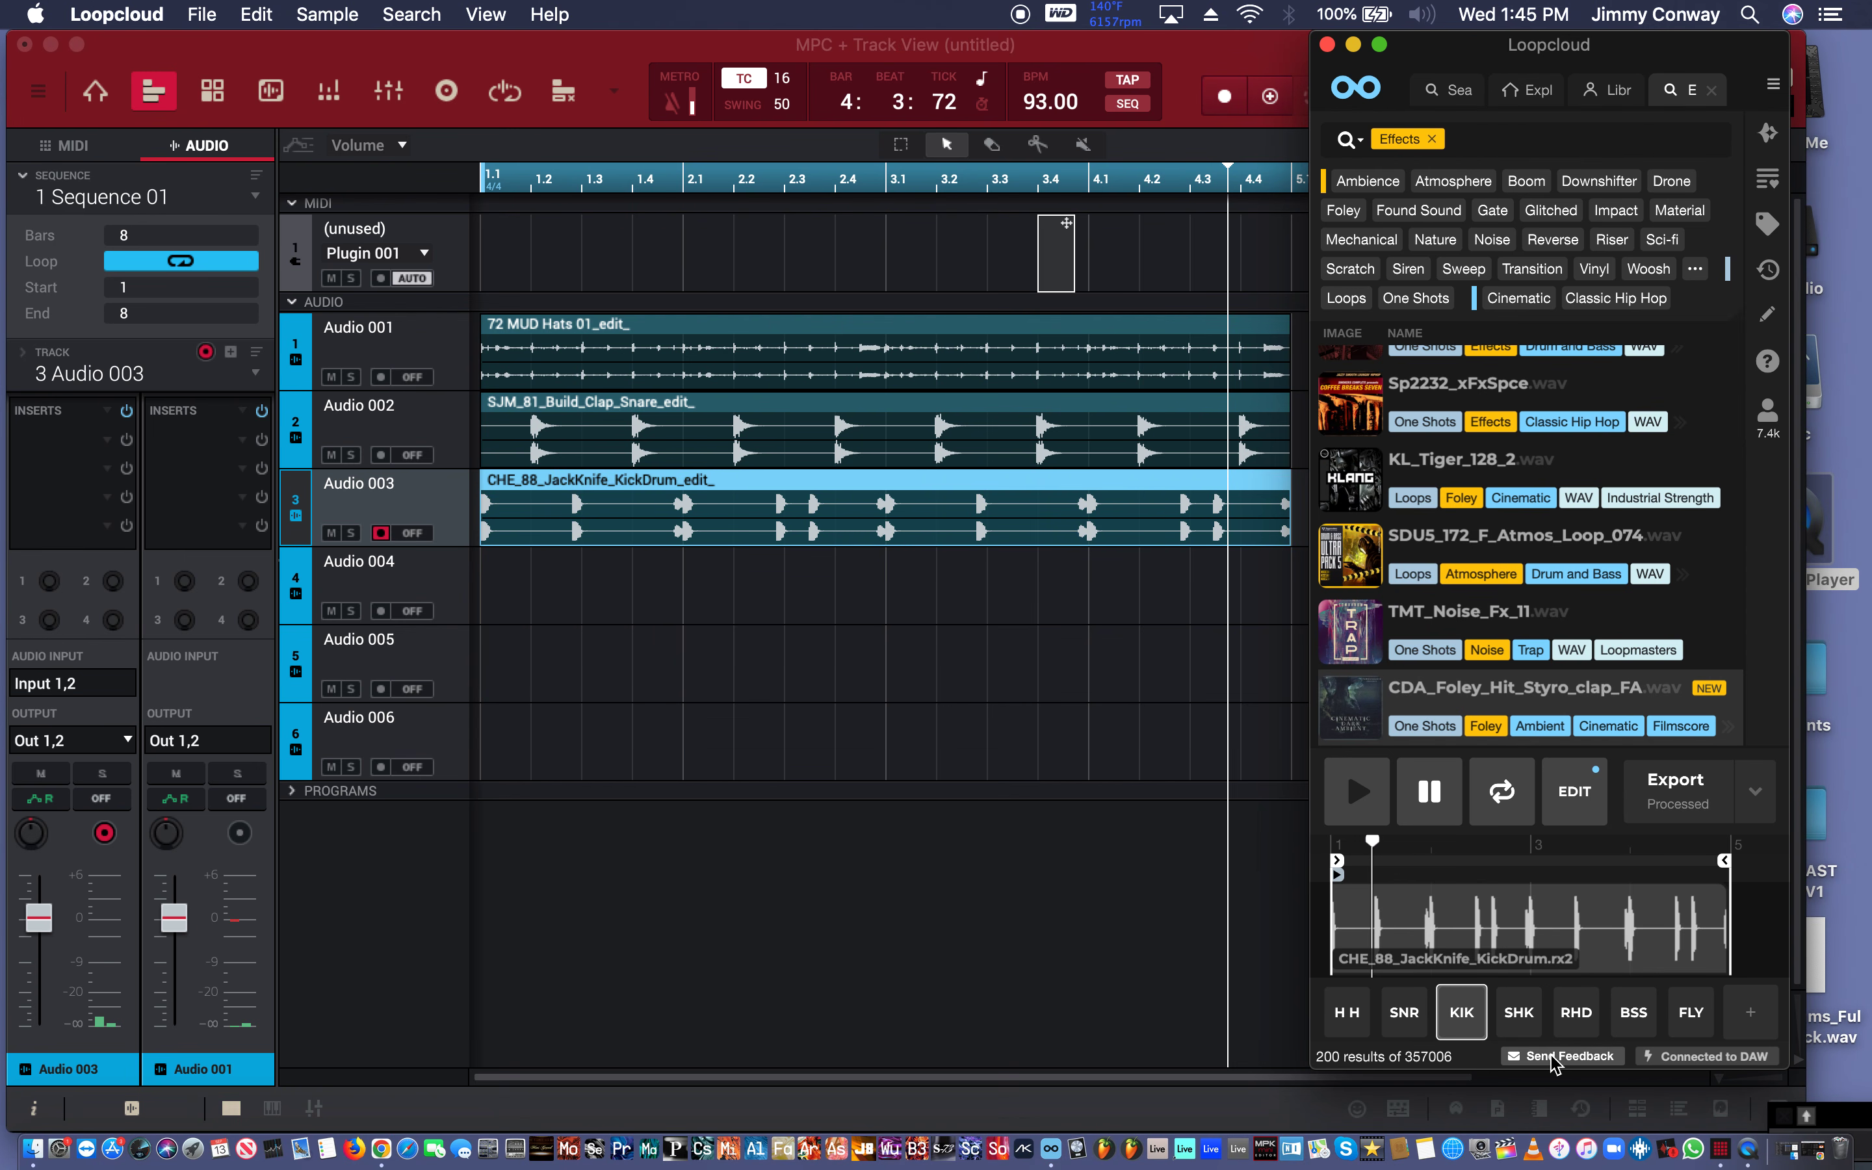
{"action": "left_click", "coordinate": [1519, 1012]}
{"action": "left_click_drag", "start_coordinate": [1521, 1012], "coordinate": [798, 663]}
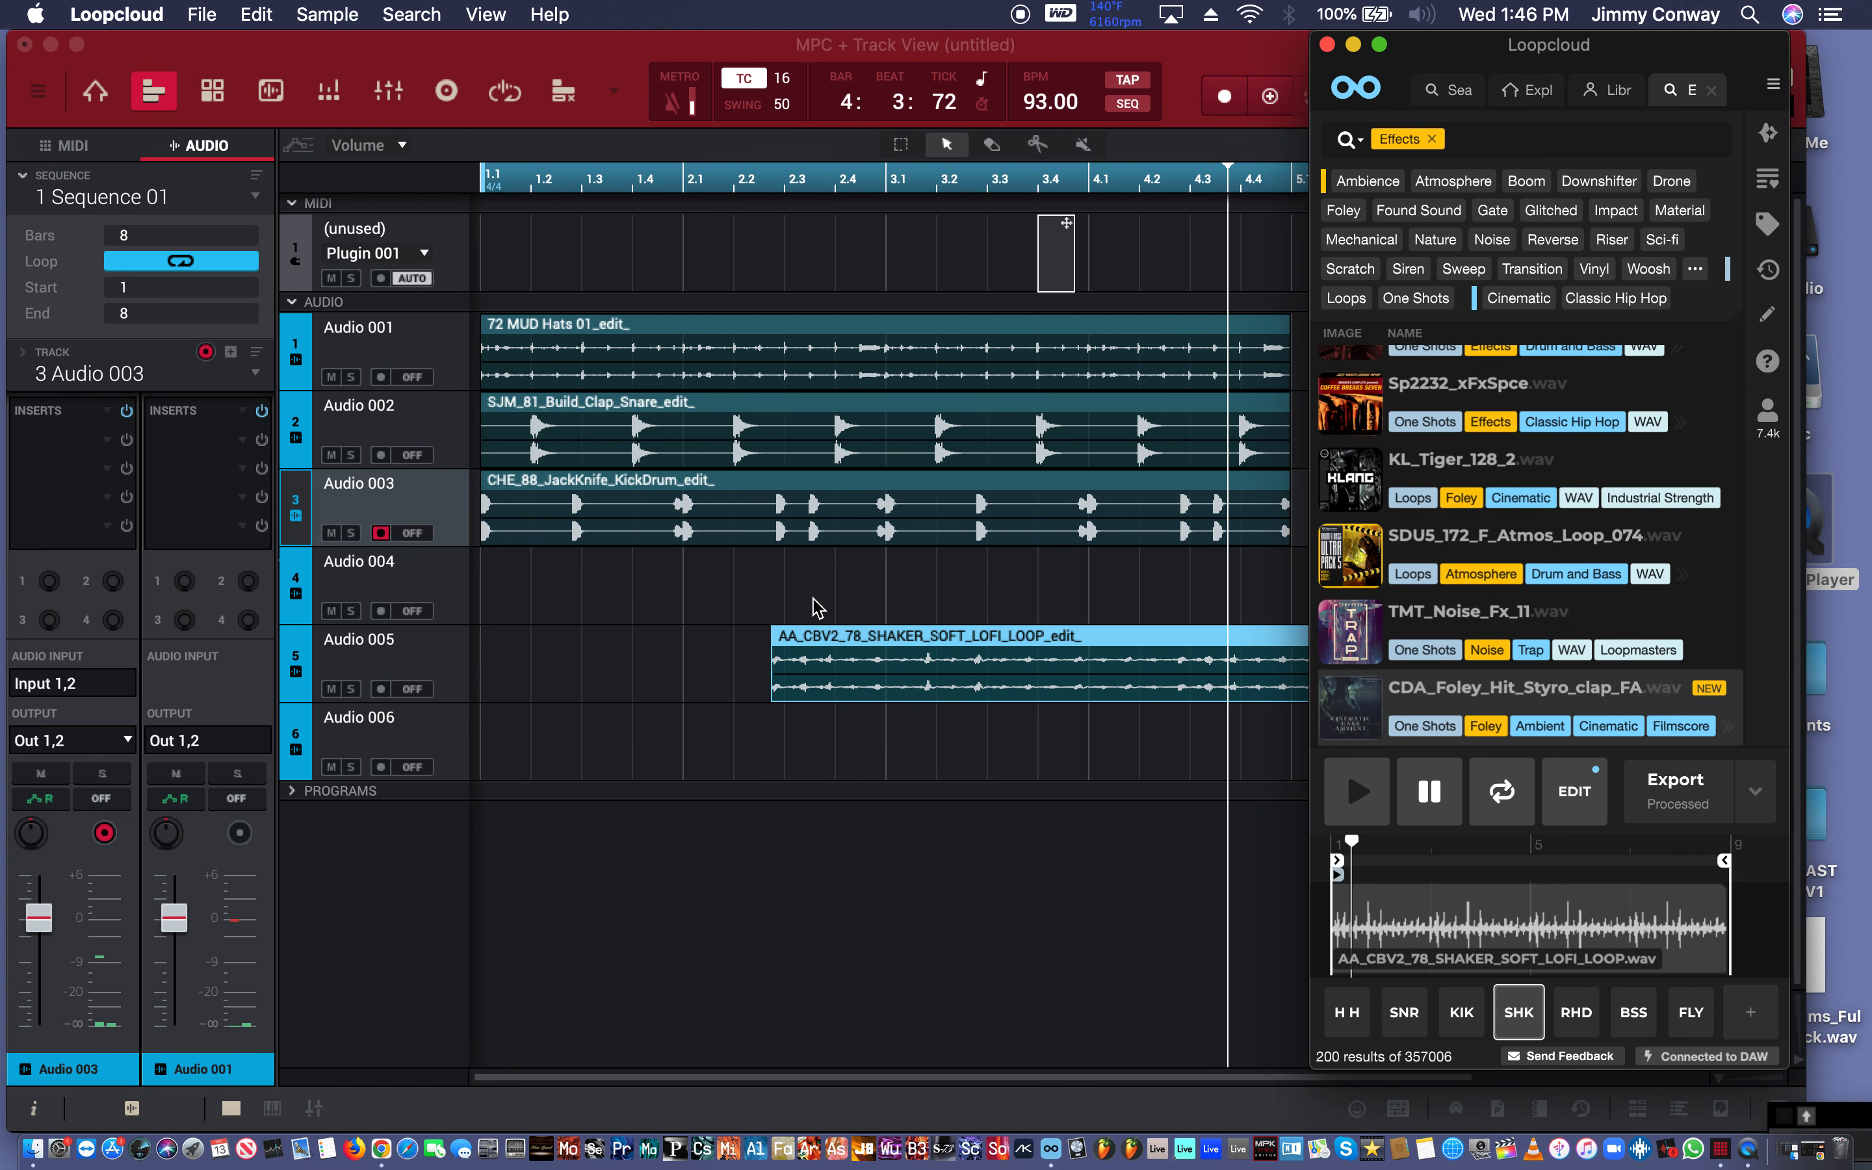
{"action": "left_click_drag", "start_coordinate": [832, 639], "coordinate": [533, 560]}
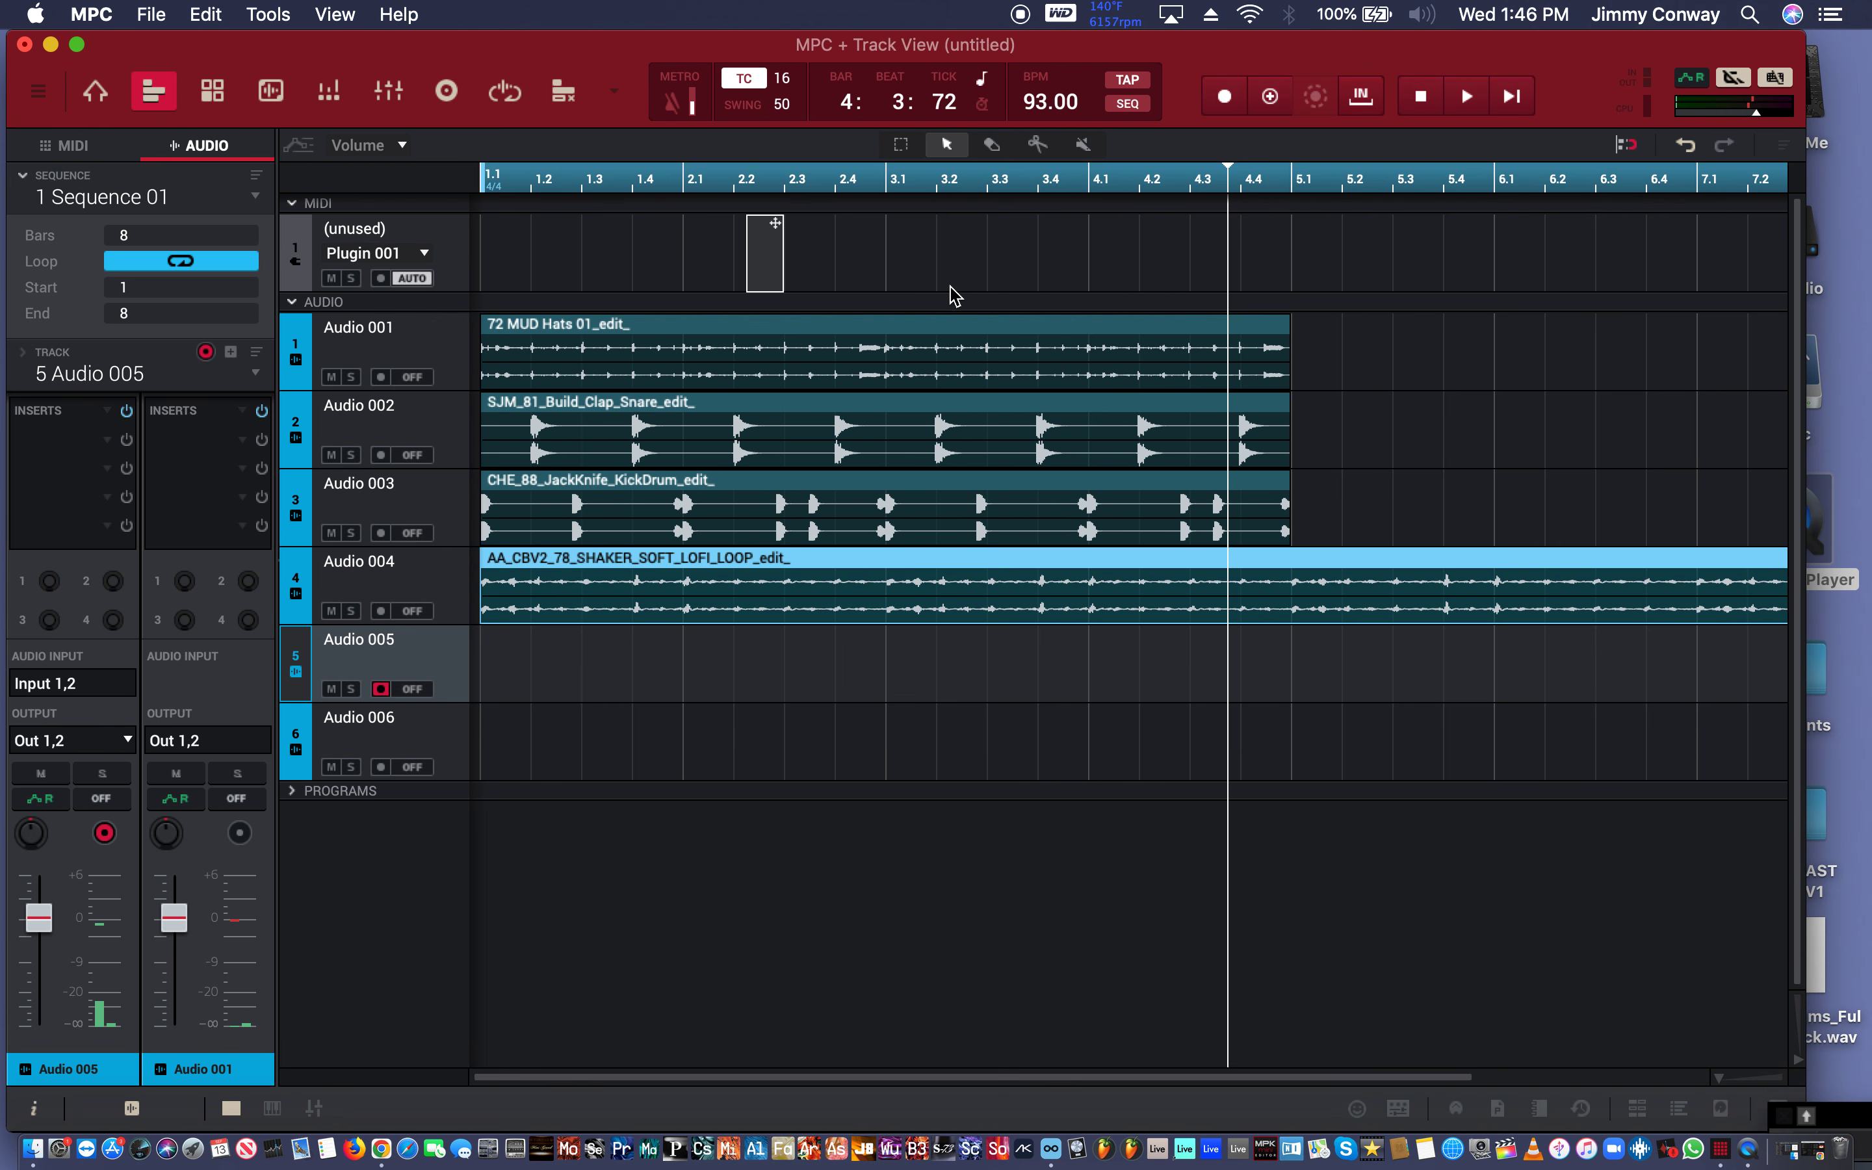
{"action": "scroll", "coordinate": [956, 296], "scroll_direction": "down", "scroll_amount": 2}
{"action": "scroll", "coordinate": [955, 296], "scroll_direction": "up", "scroll_amount": 10}
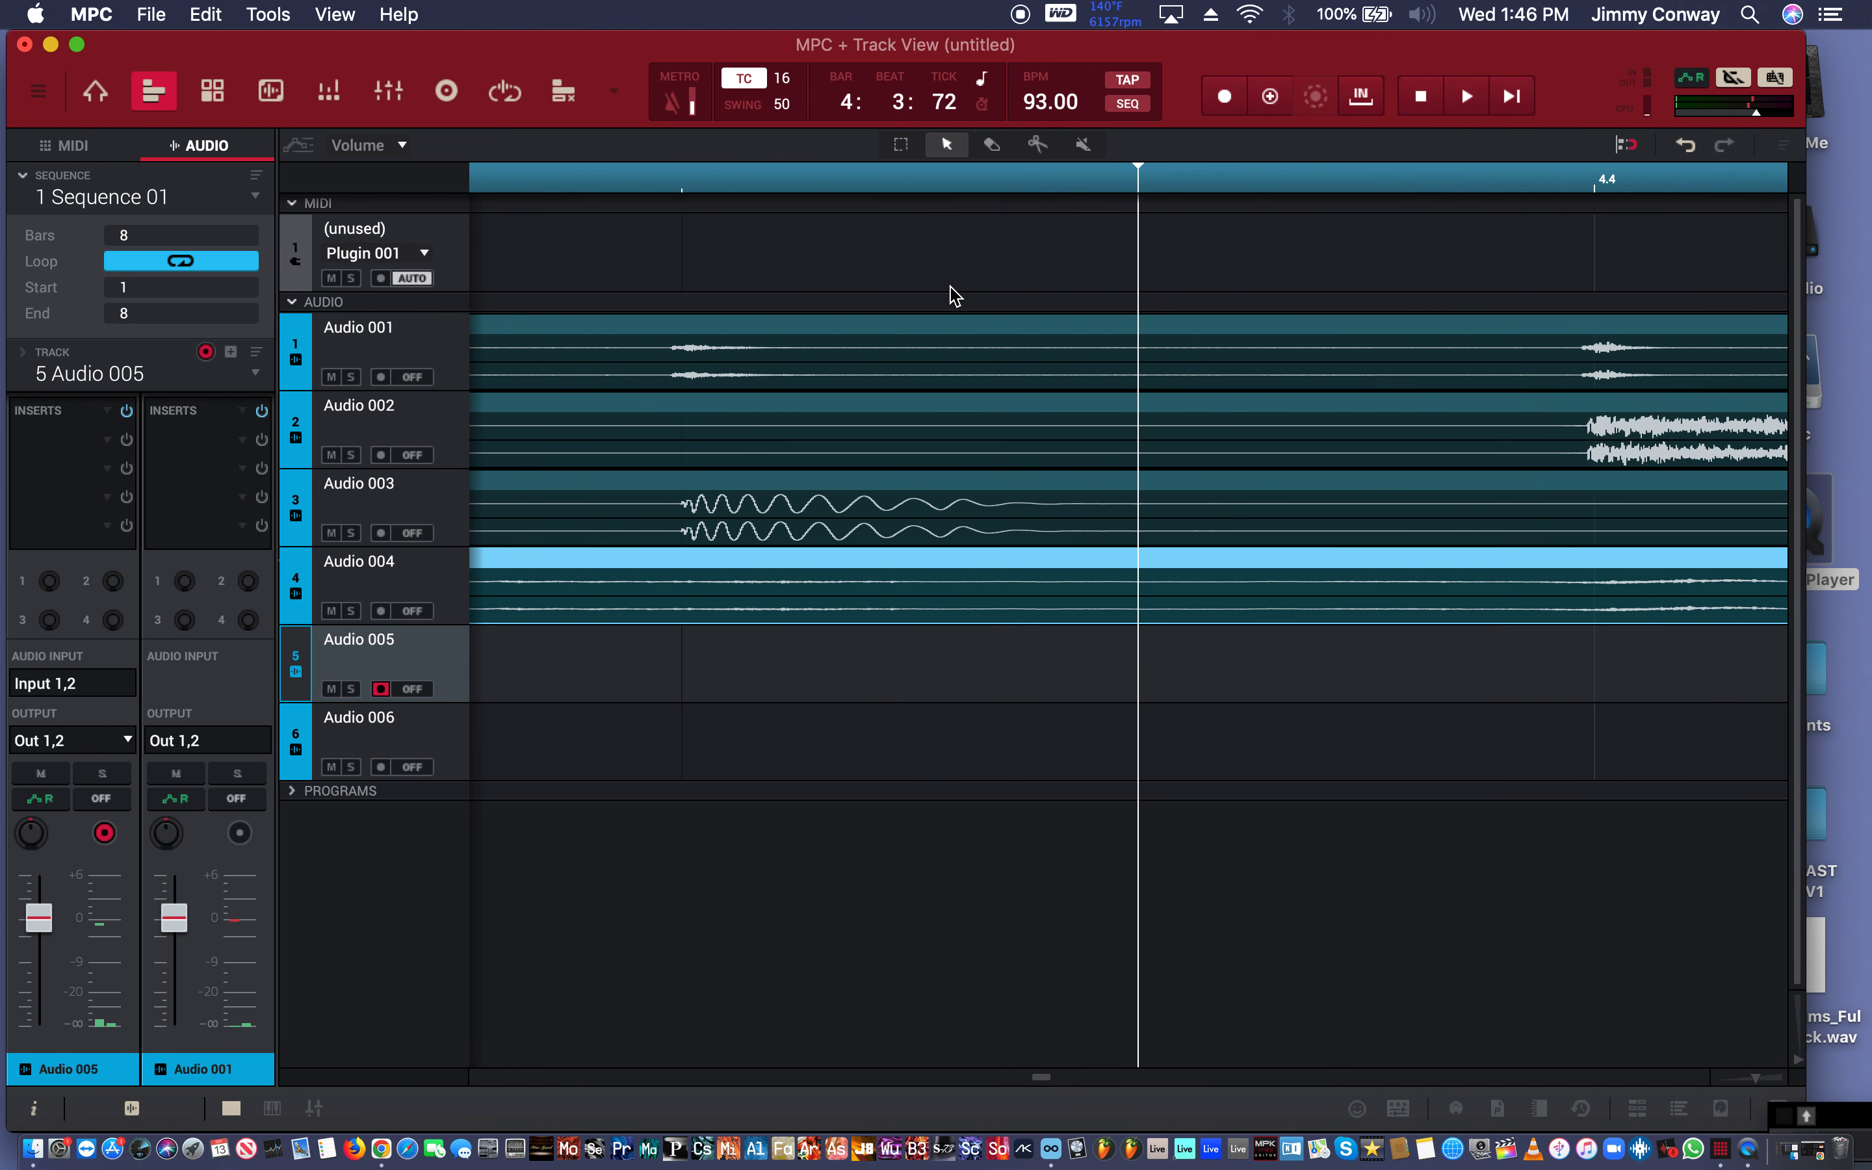
{"action": "scroll", "coordinate": [956, 297], "scroll_direction": "down", "scroll_amount": 10}
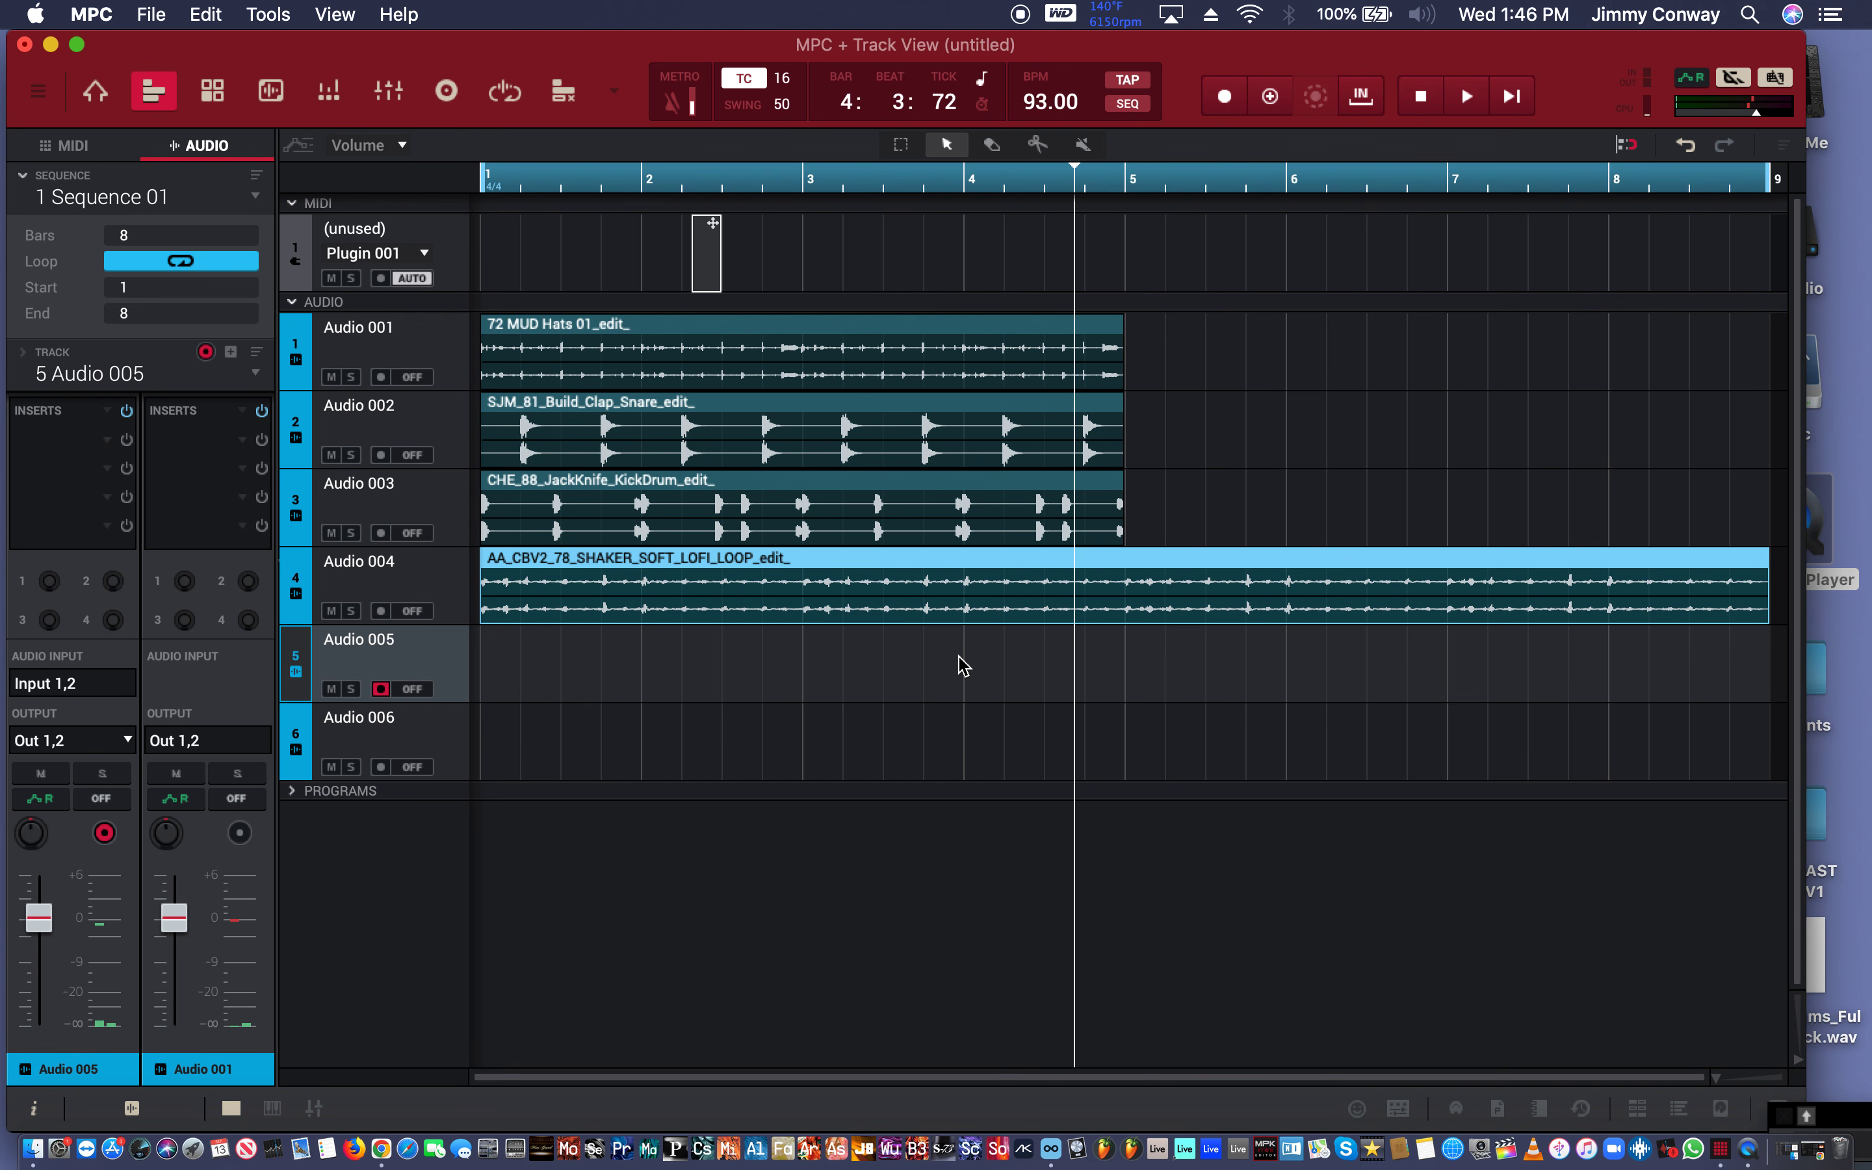
Return to Loopcloud and place the TOF_100_Em_Elec_Bass_13 loop on MPC's Audio 005, starting at bar 1.
{"action": "key", "text": "super+Tab"}
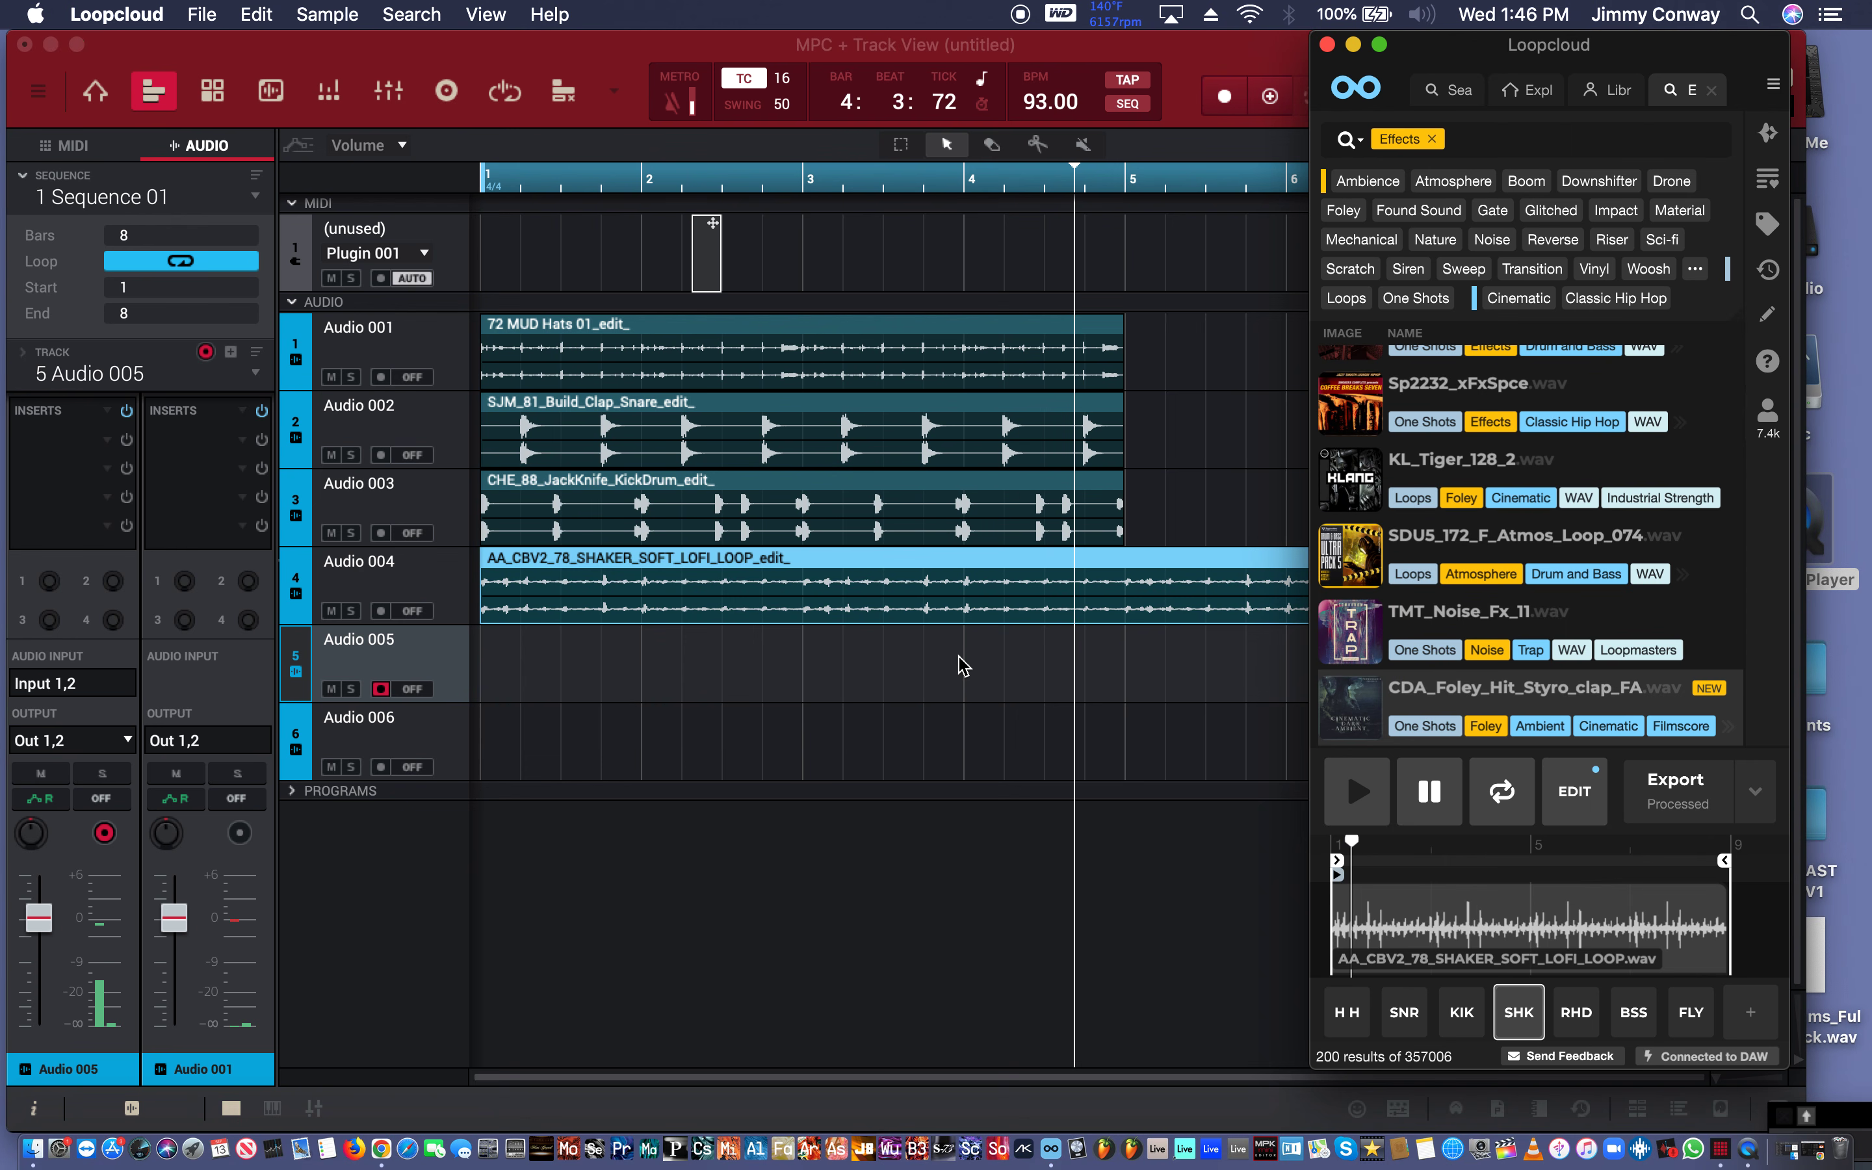
{"action": "left_click", "coordinate": [1634, 1011]}
{"action": "left_click_drag", "start_coordinate": [1449, 921], "coordinate": [639, 671]}
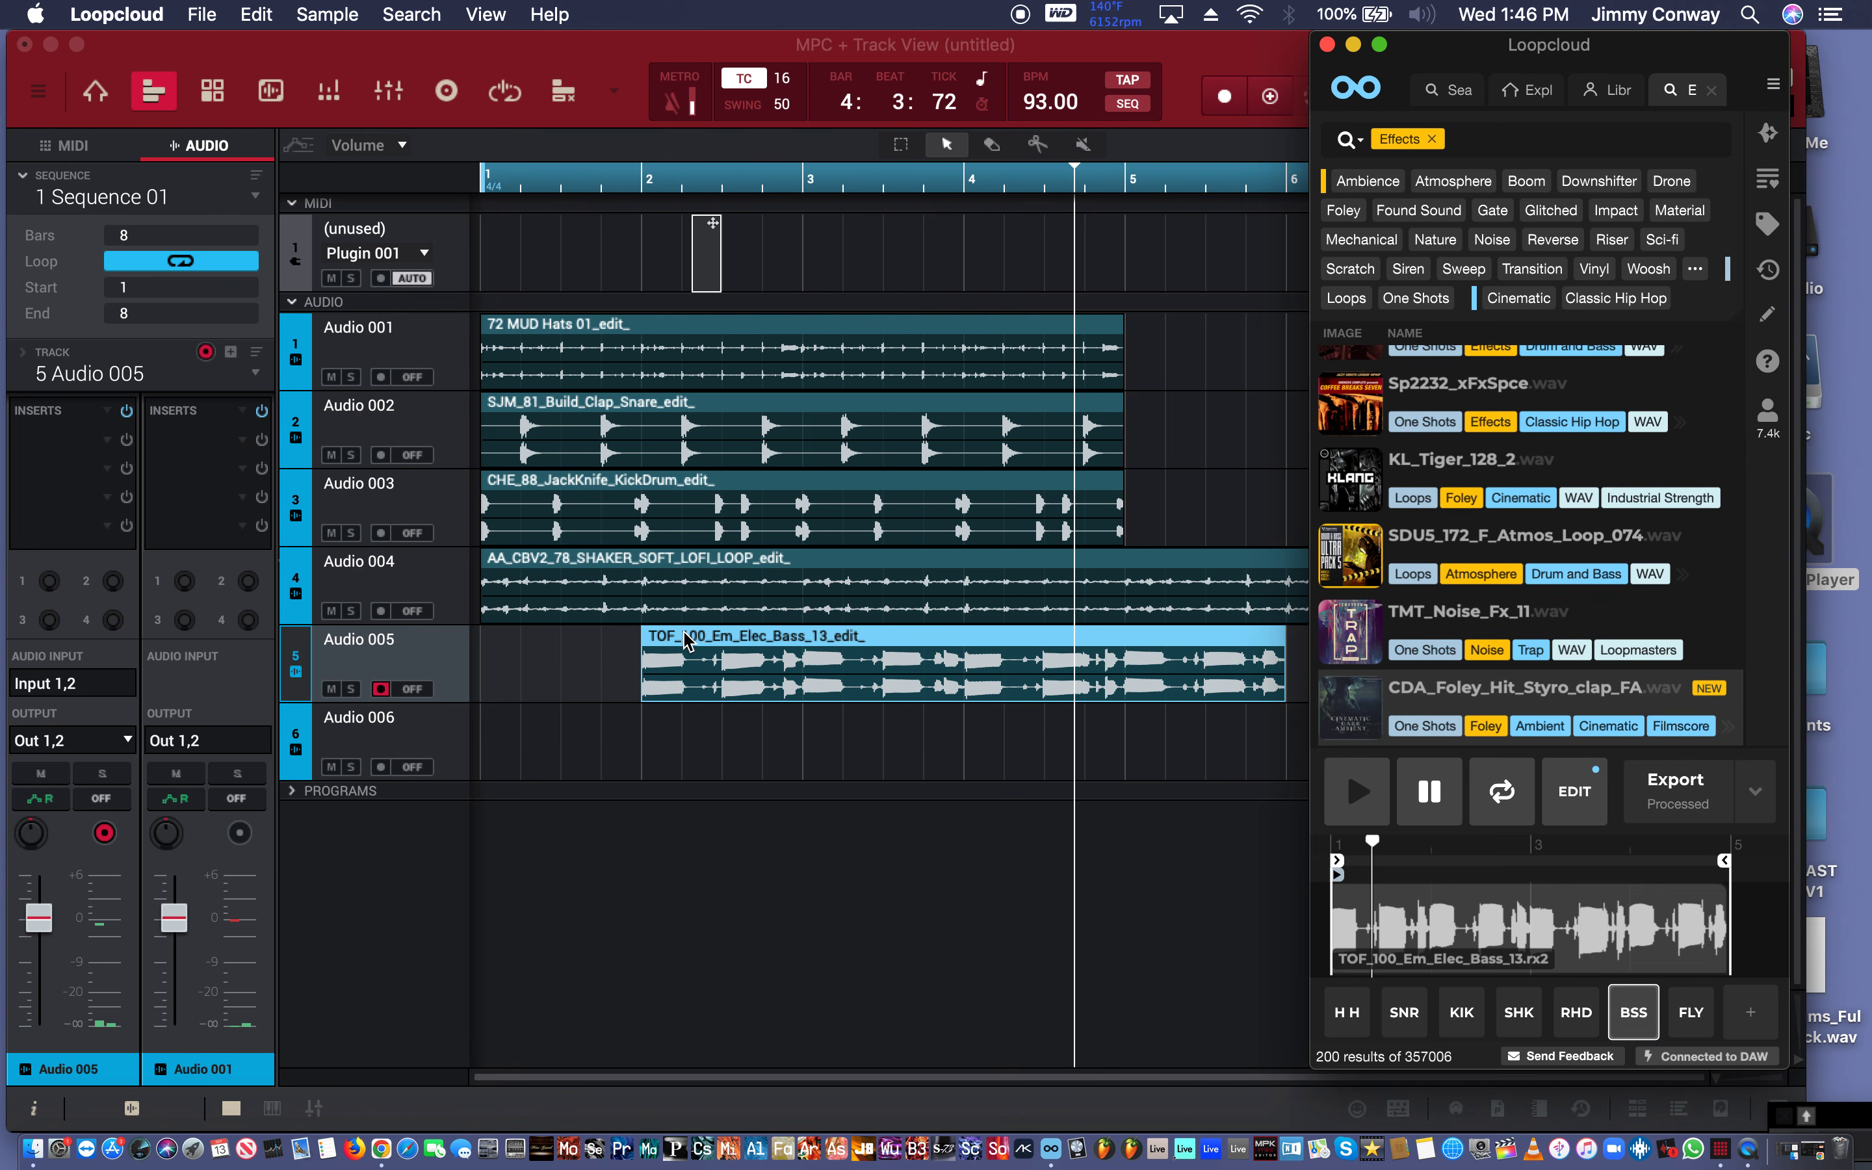
{"action": "left_click_drag", "start_coordinate": [684, 637], "coordinate": [496, 625]}
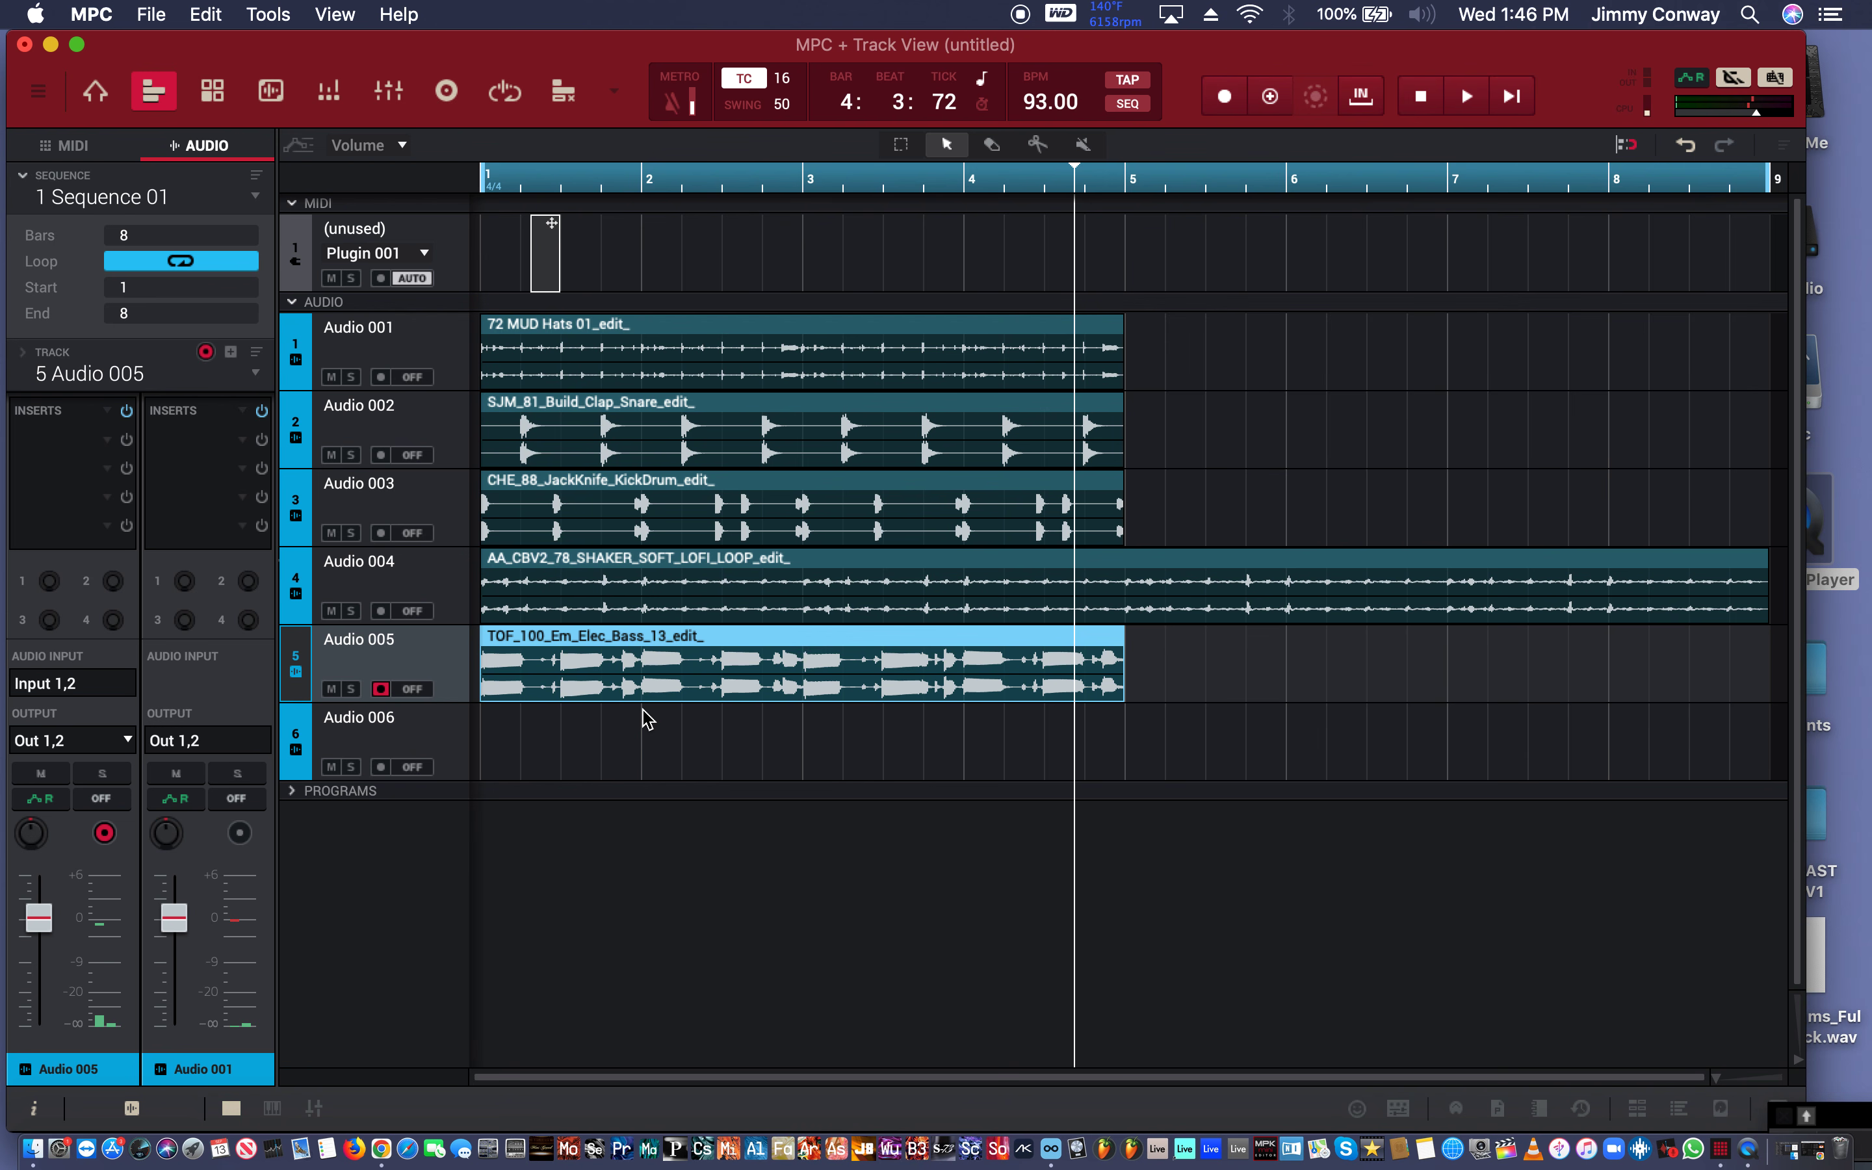
{"action": "key", "text": "super+Tab"}
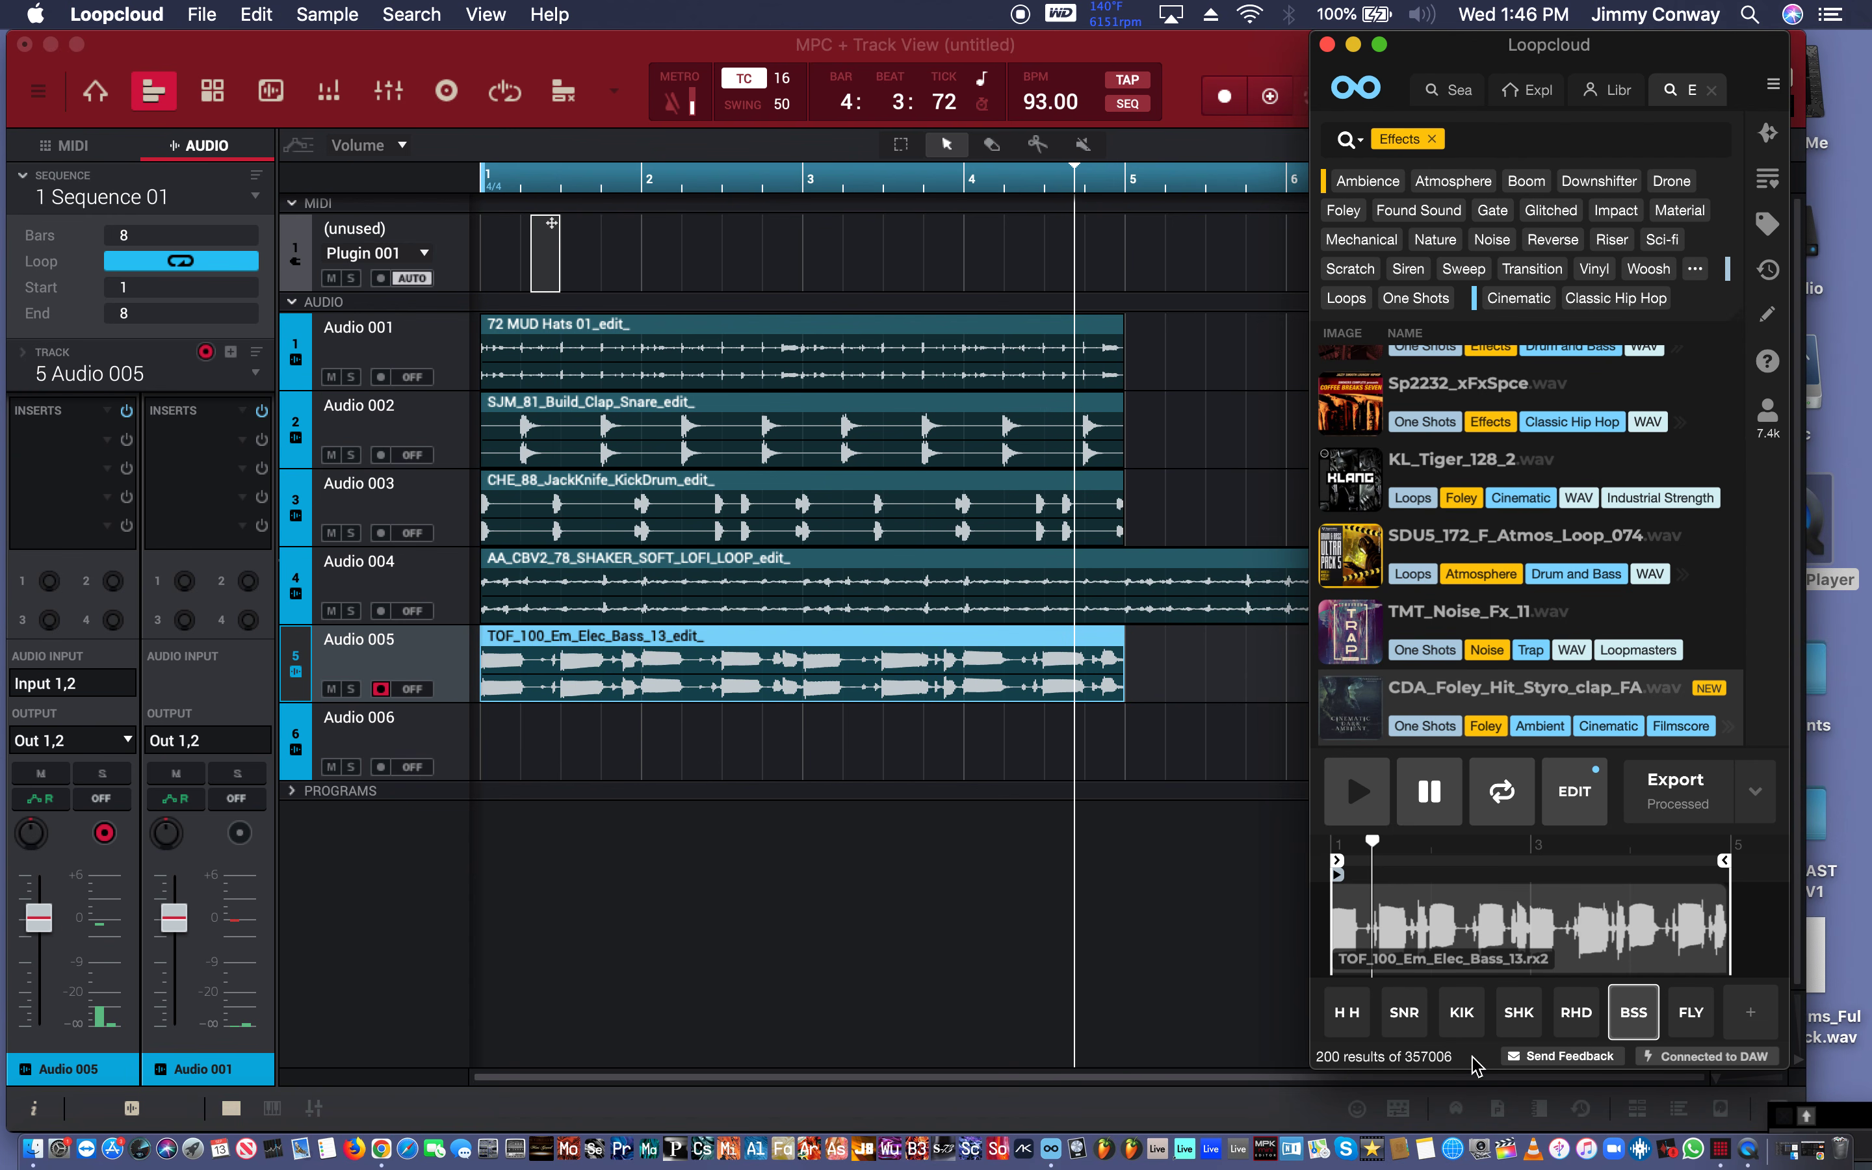
{"action": "left_click", "coordinate": [1575, 1012]}
{"action": "left_click_drag", "start_coordinate": [1400, 944], "coordinate": [712, 759]}
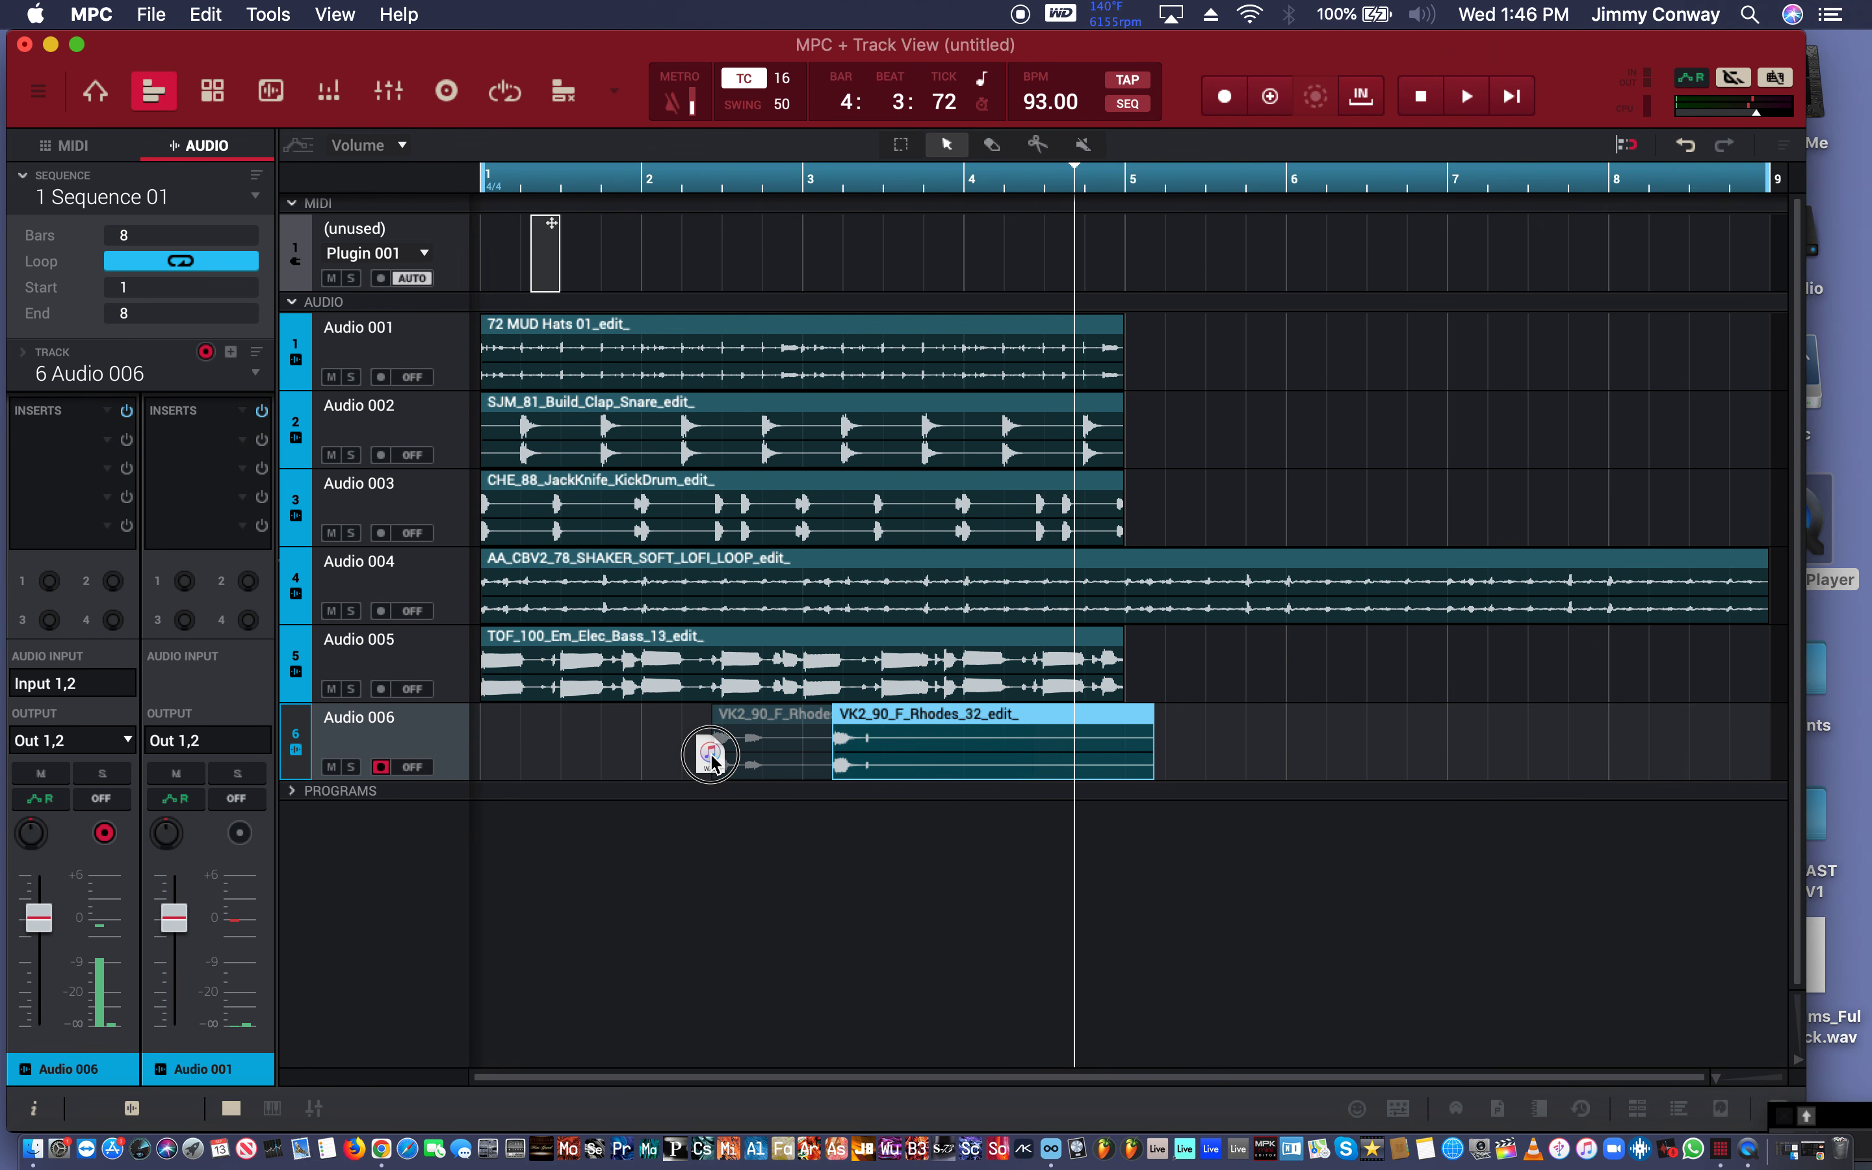
{"action": "left_click_drag", "start_coordinate": [712, 759], "coordinate": [715, 764]}
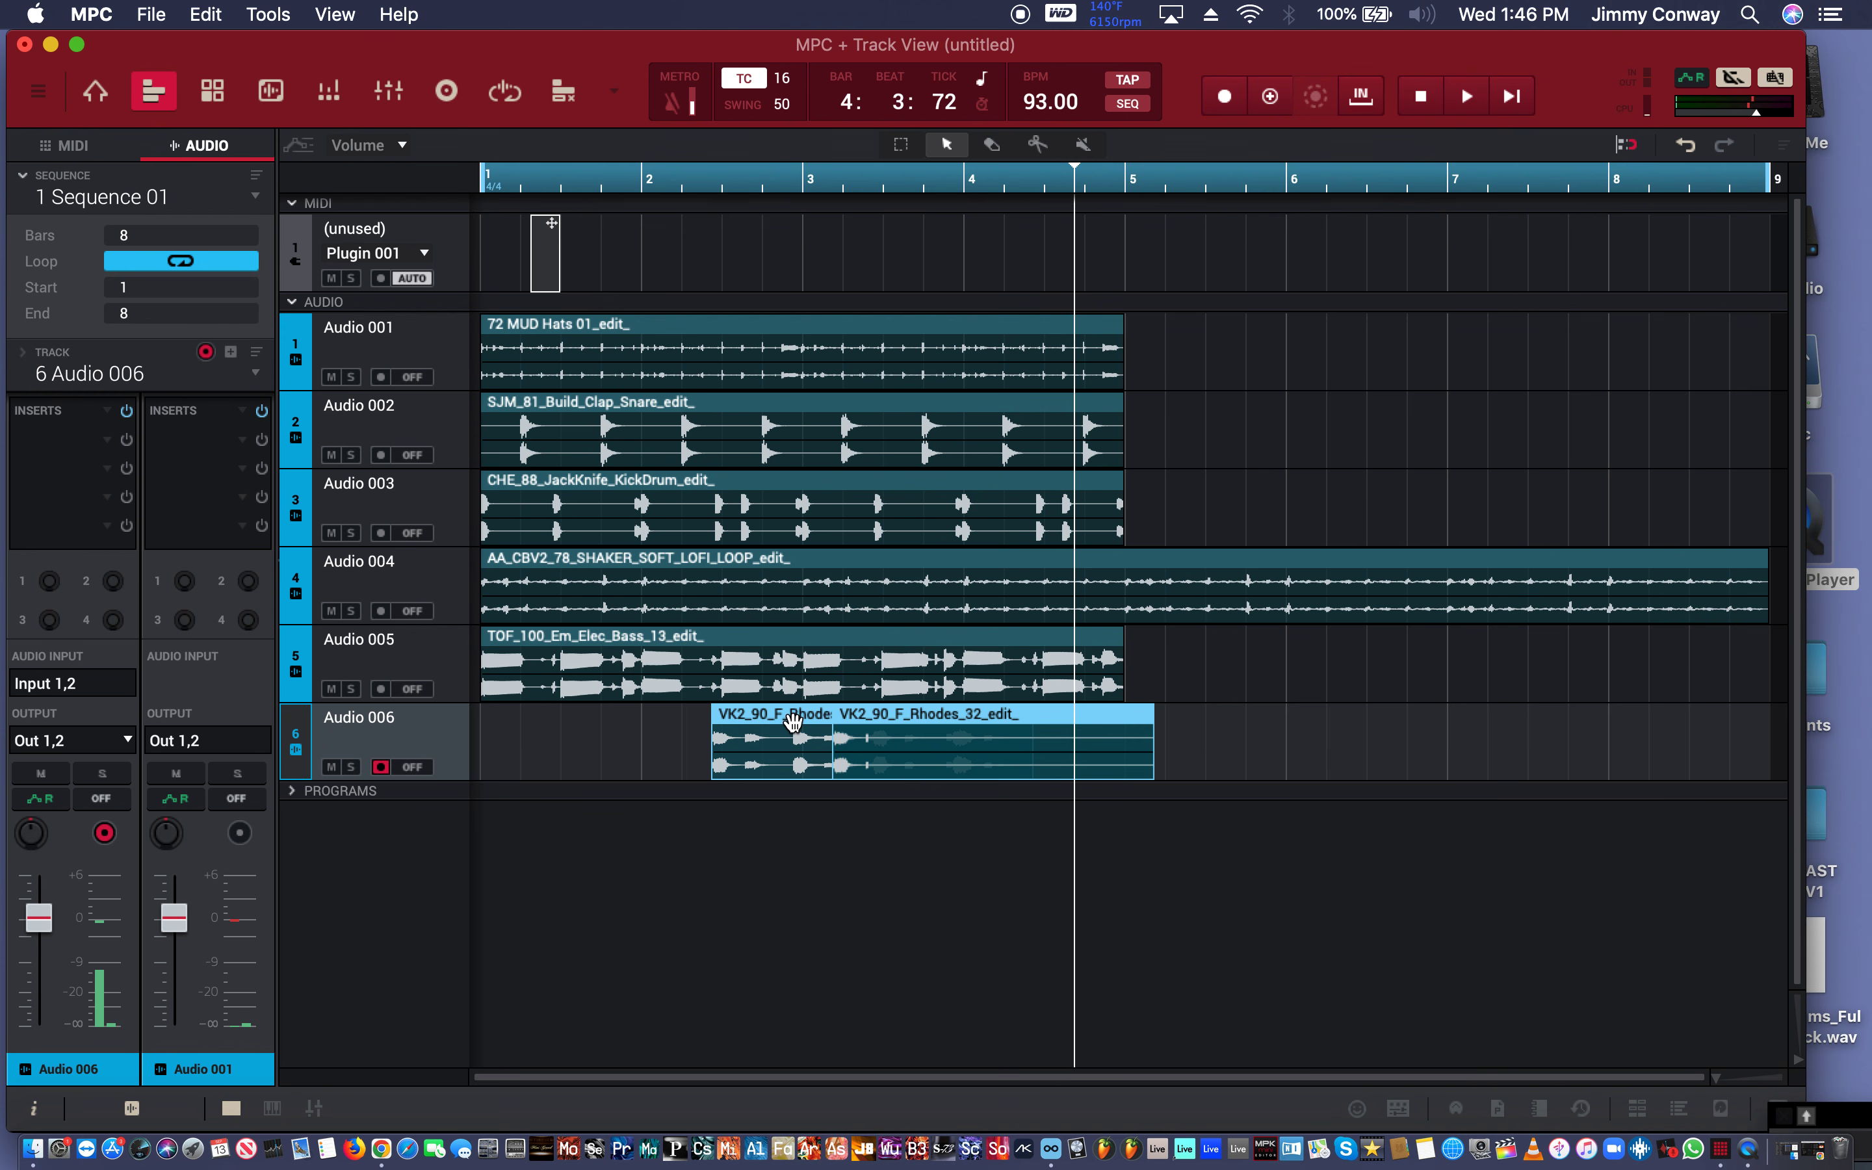
{"action": "left_click_drag", "start_coordinate": [793, 722], "coordinate": [528, 728]}
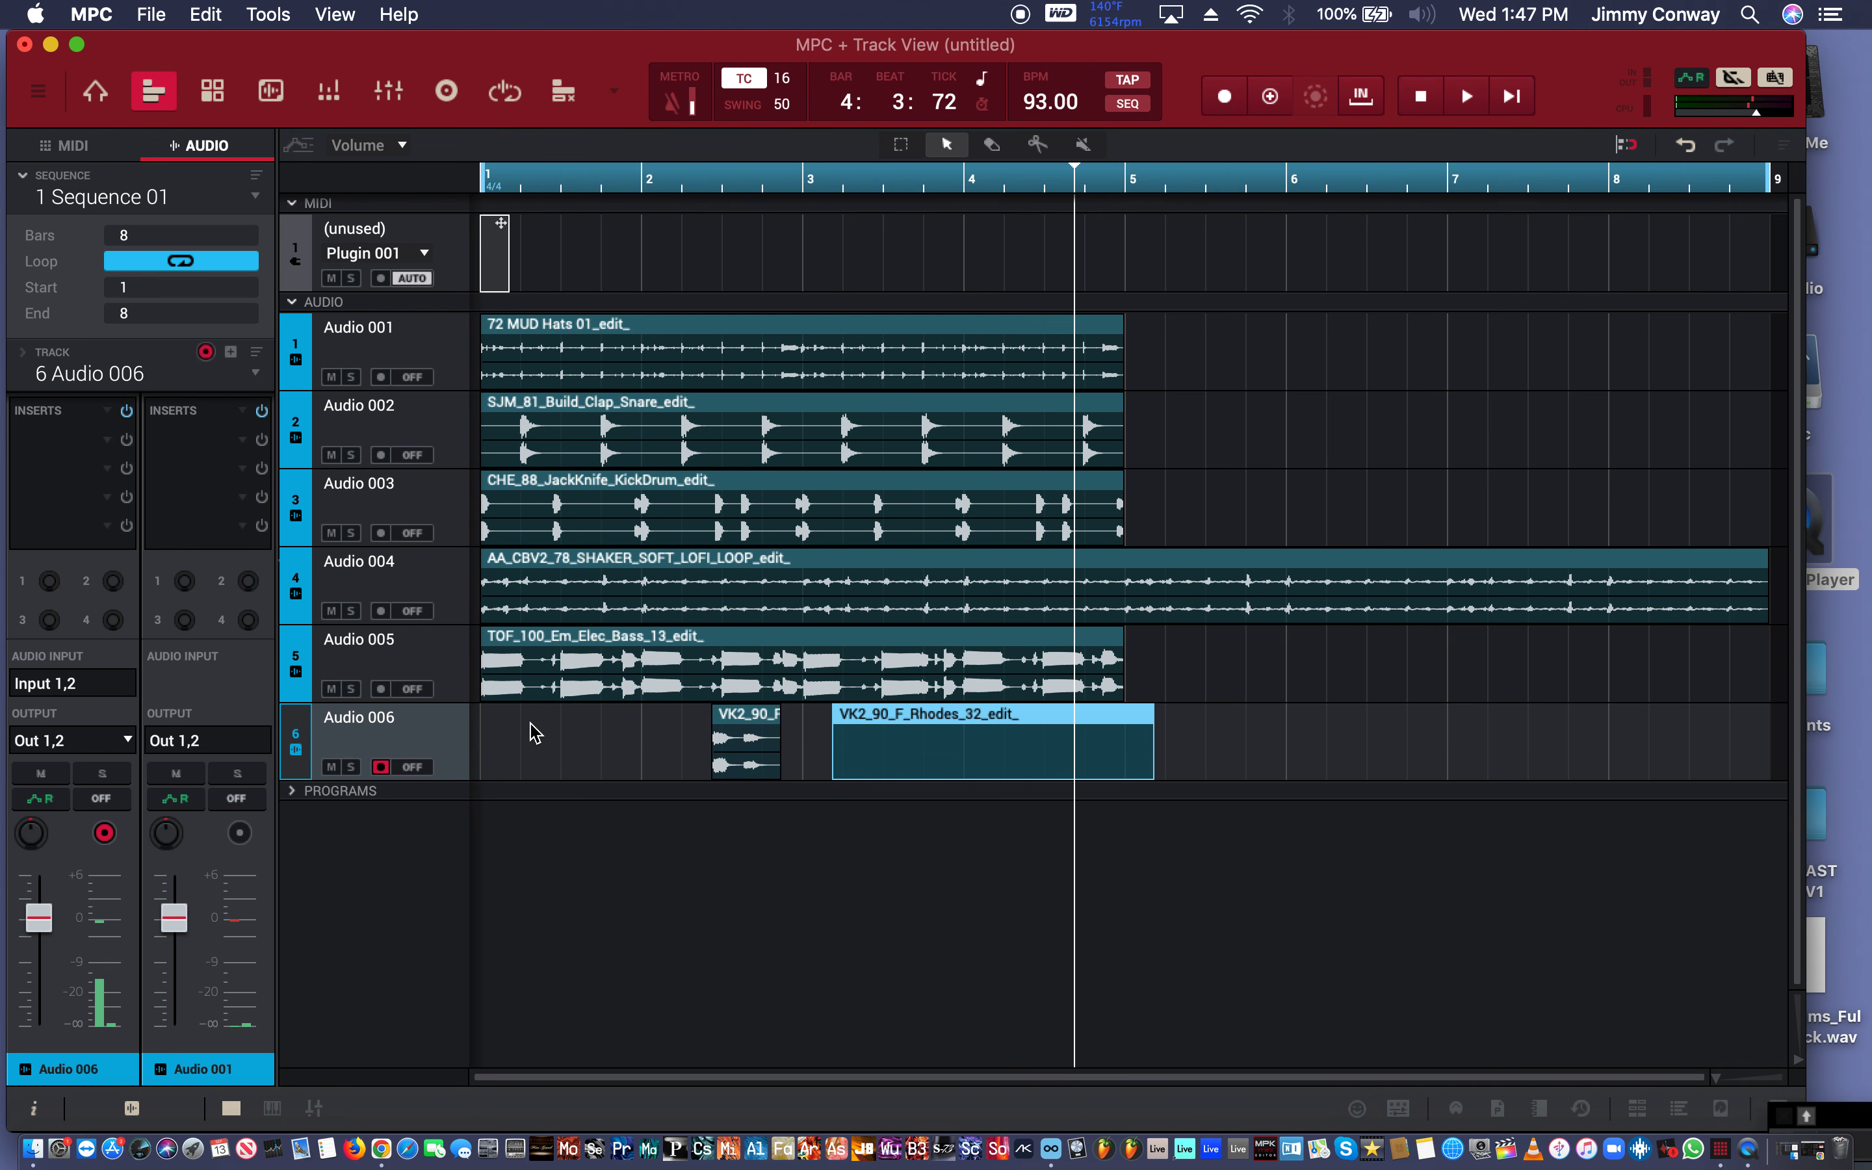
{"action": "key", "text": "super+z"}
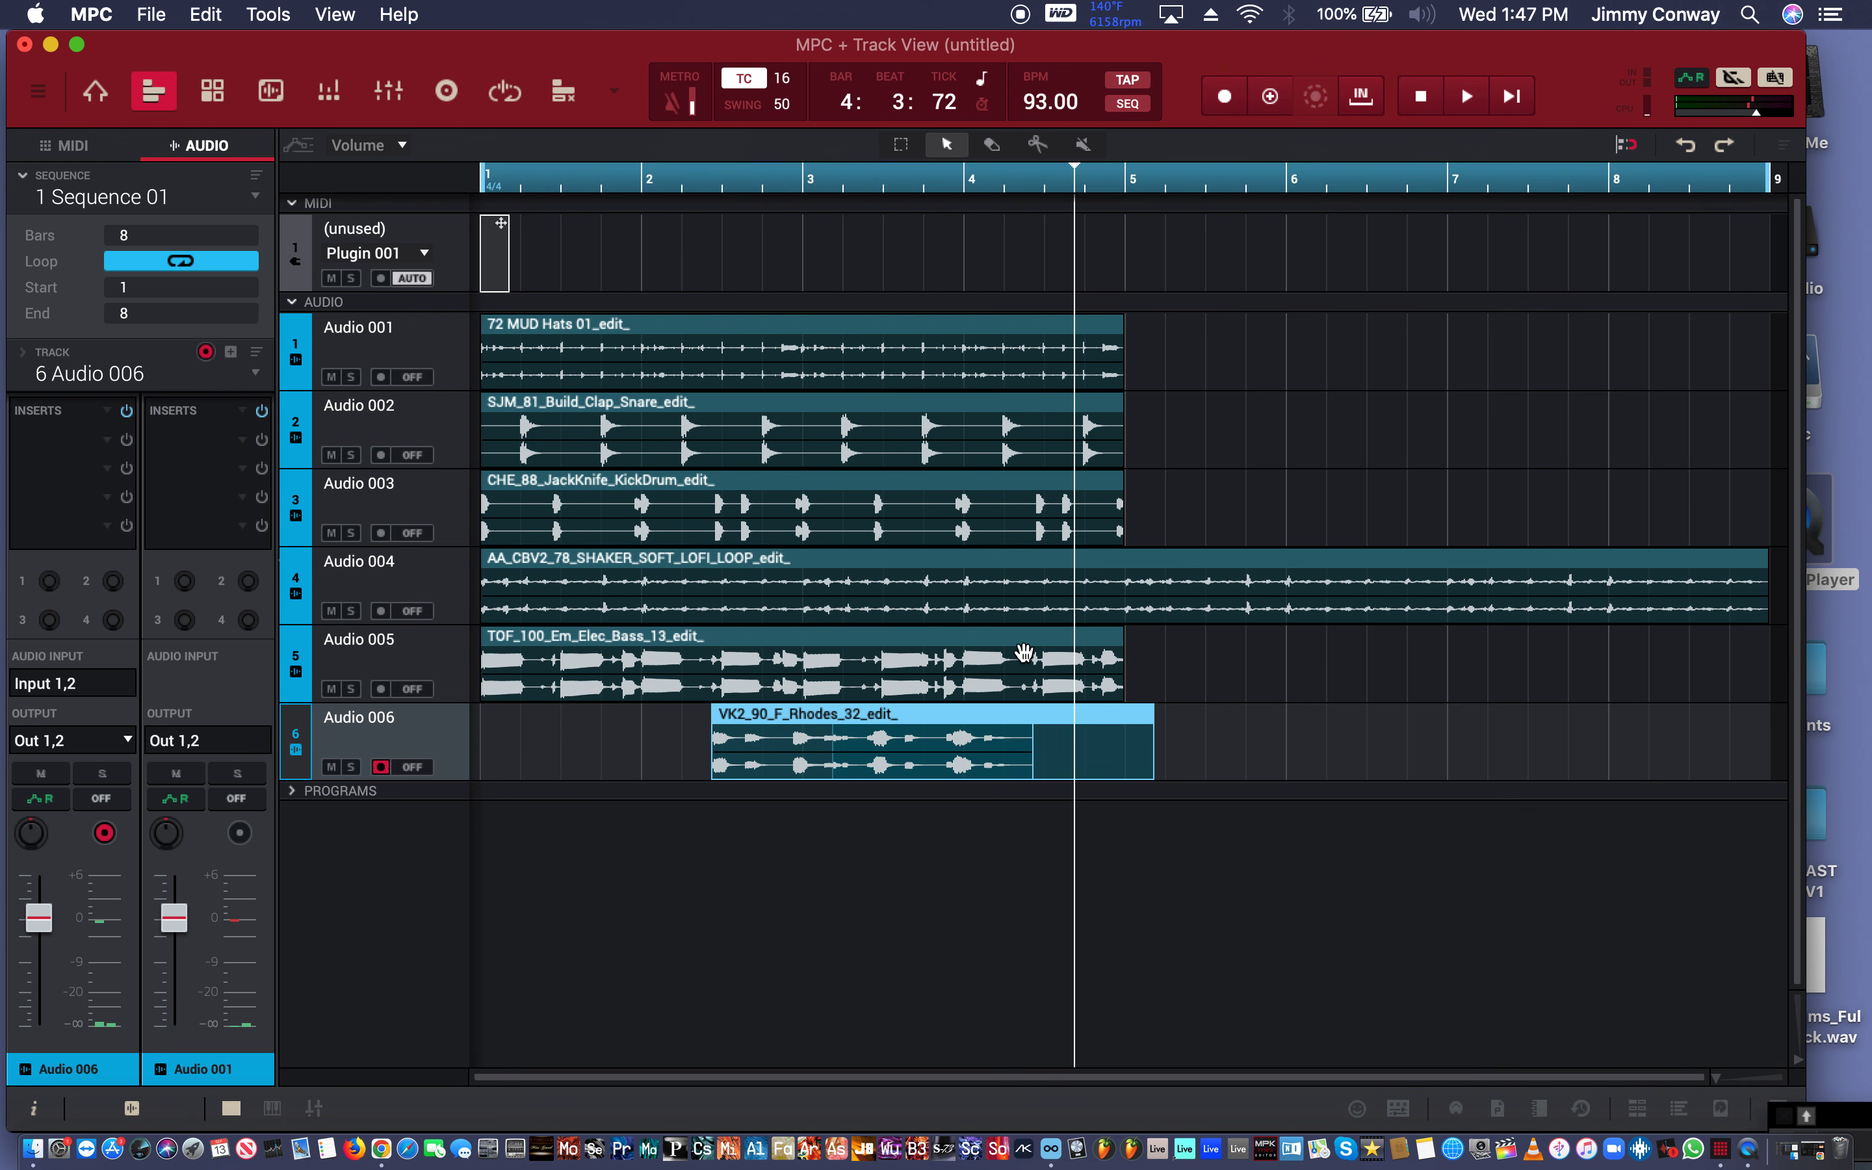
{"action": "key", "text": "Delete"}
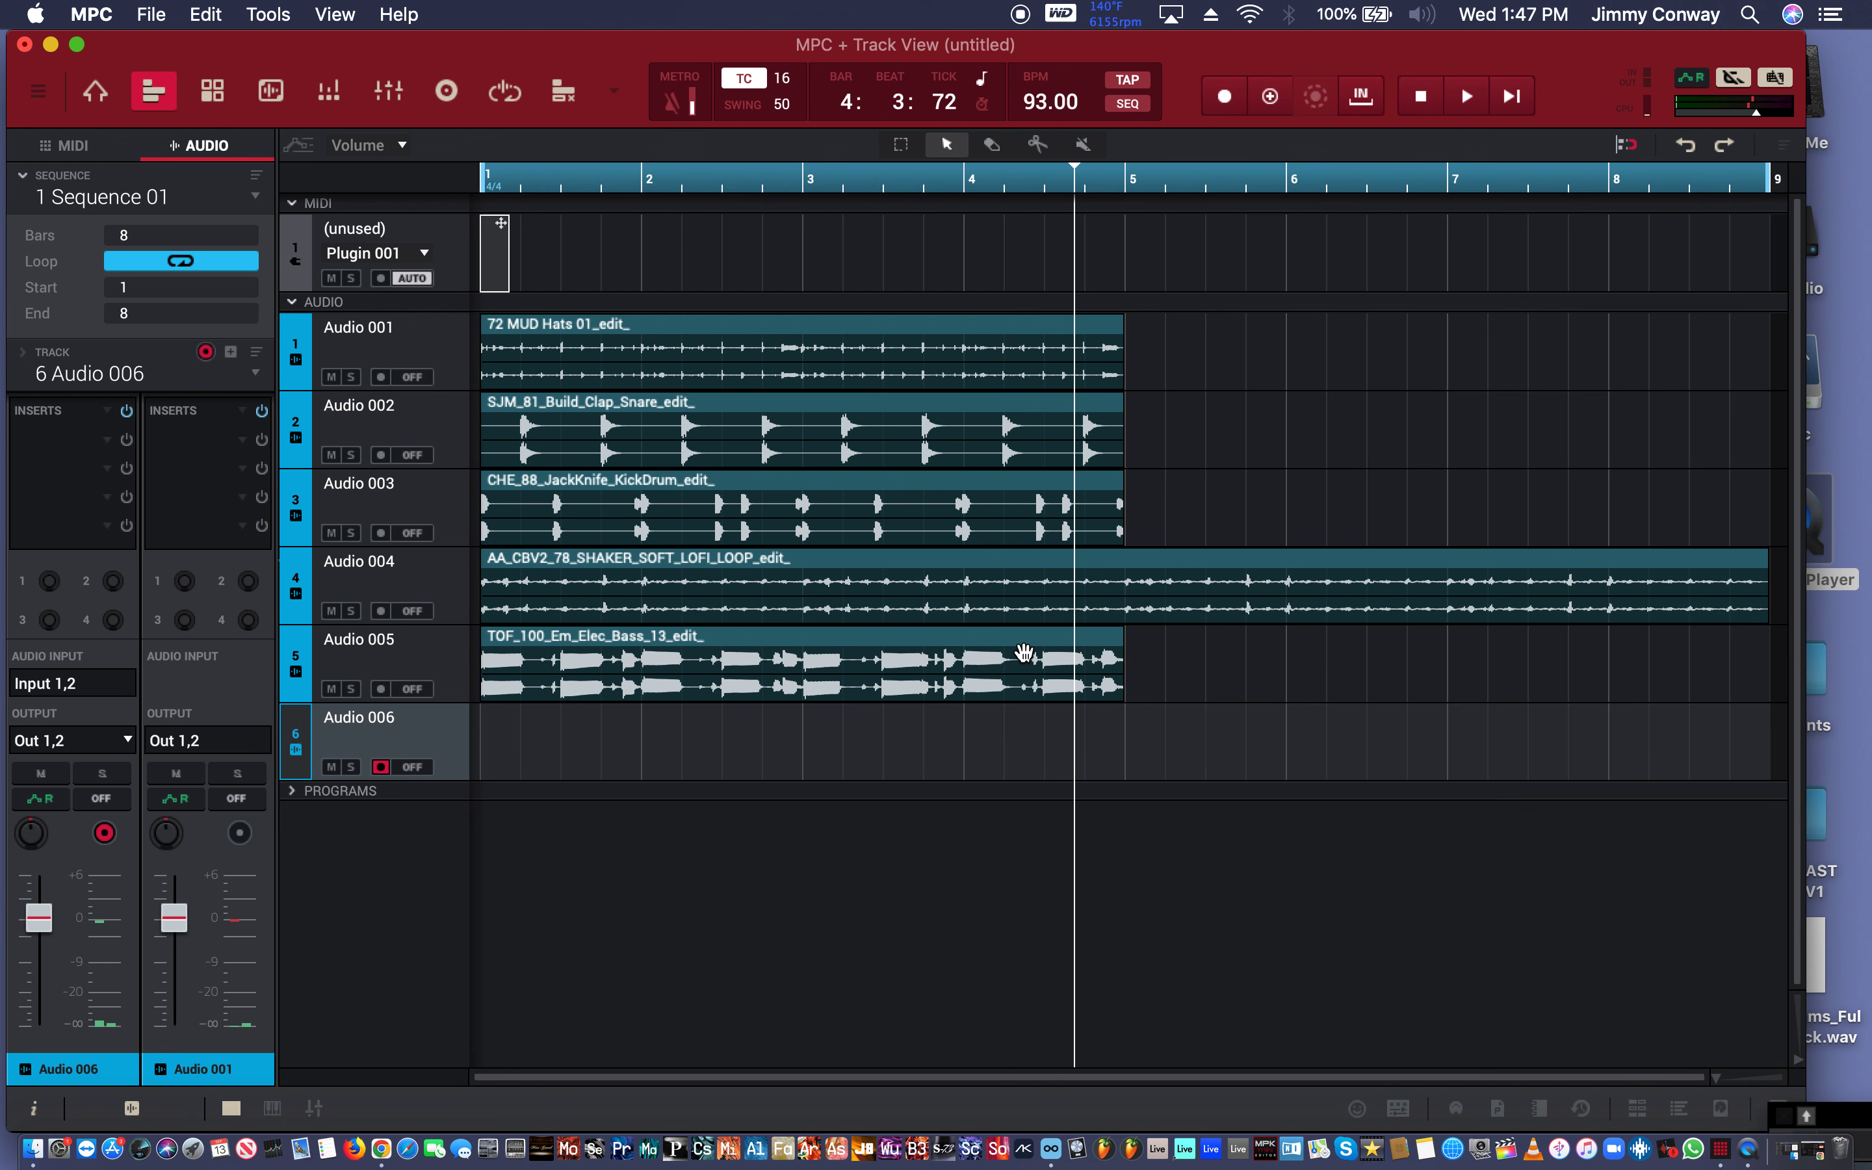
Return to Loopcloud and place the VK2_90_F_Rhodes_32 loop on MPC's Audio 006 at bar 1, replacing the existing sample.
{"action": "key", "text": "super+Tab"}
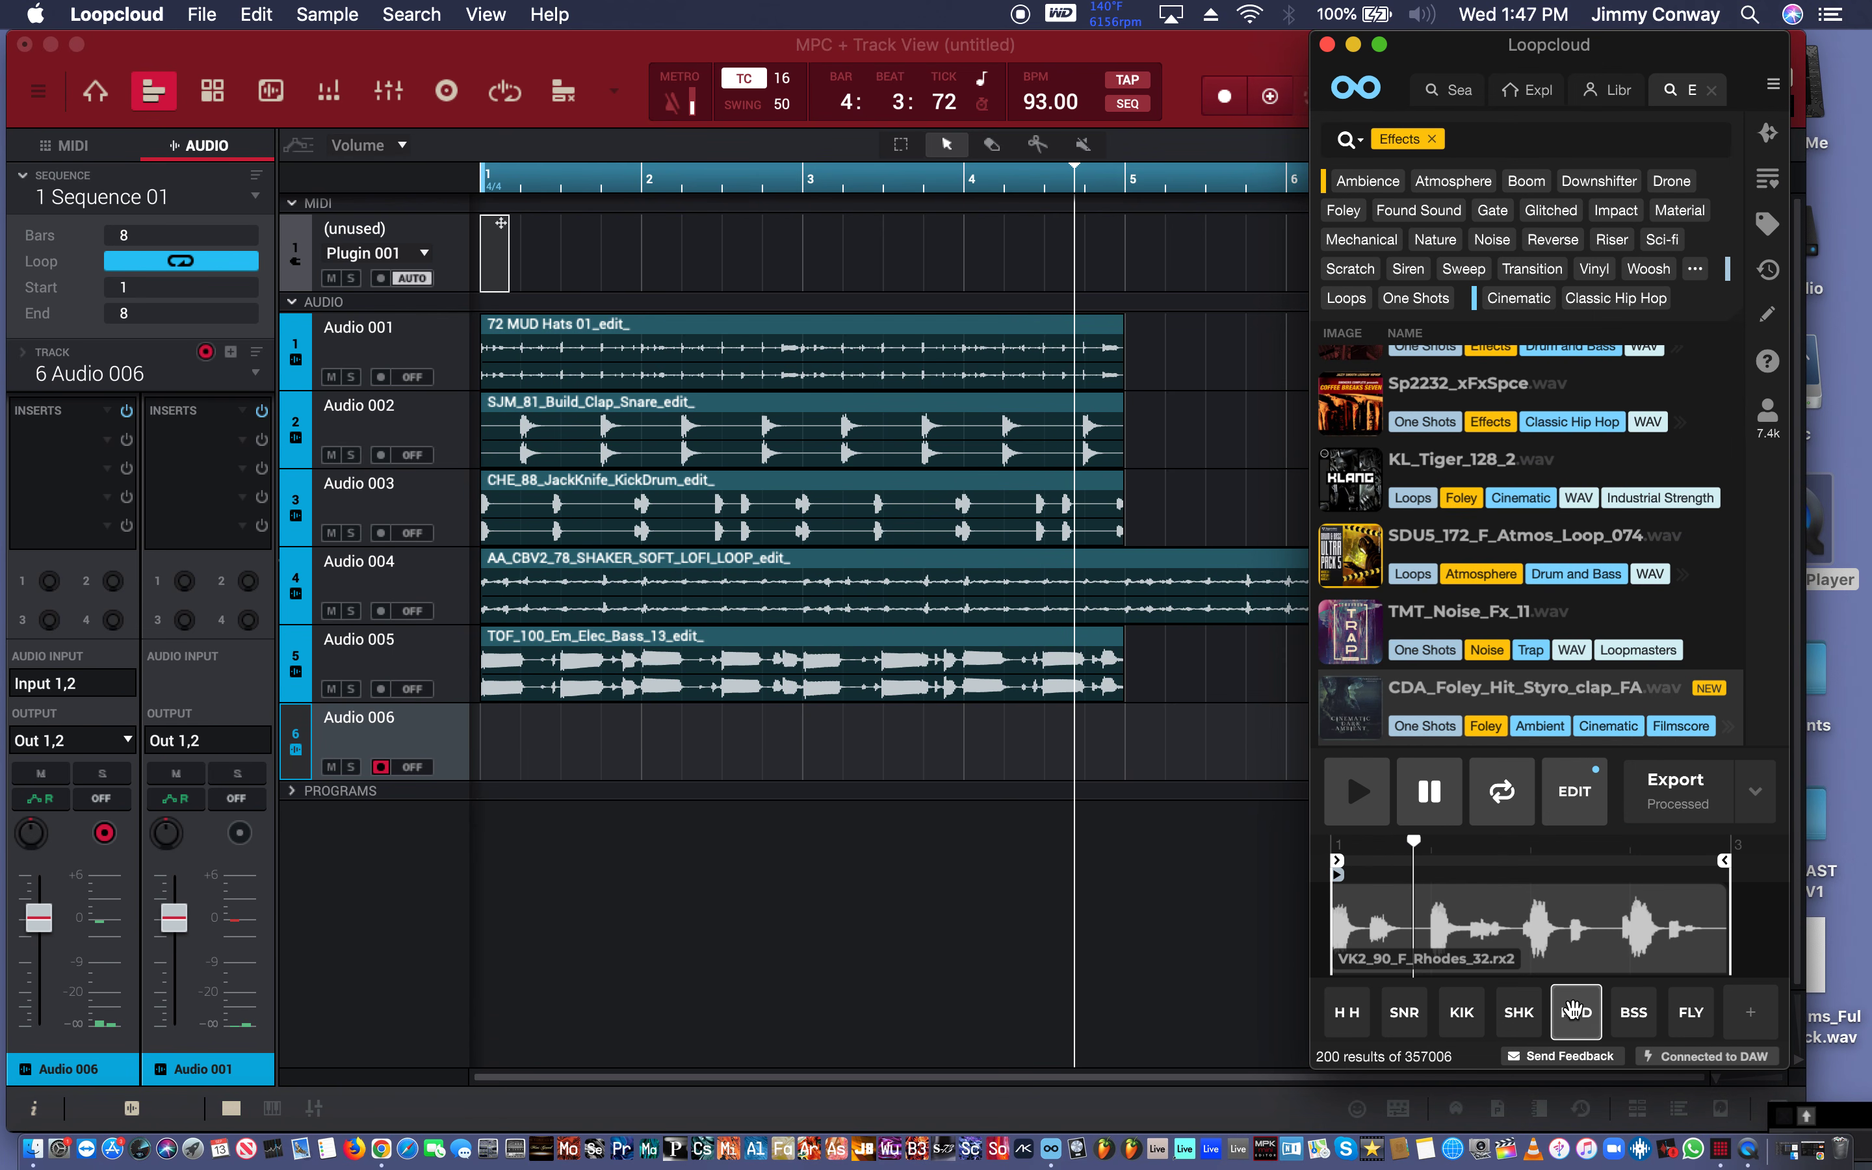
{"action": "left_click_drag", "start_coordinate": [1575, 1010], "coordinate": [480, 744]}
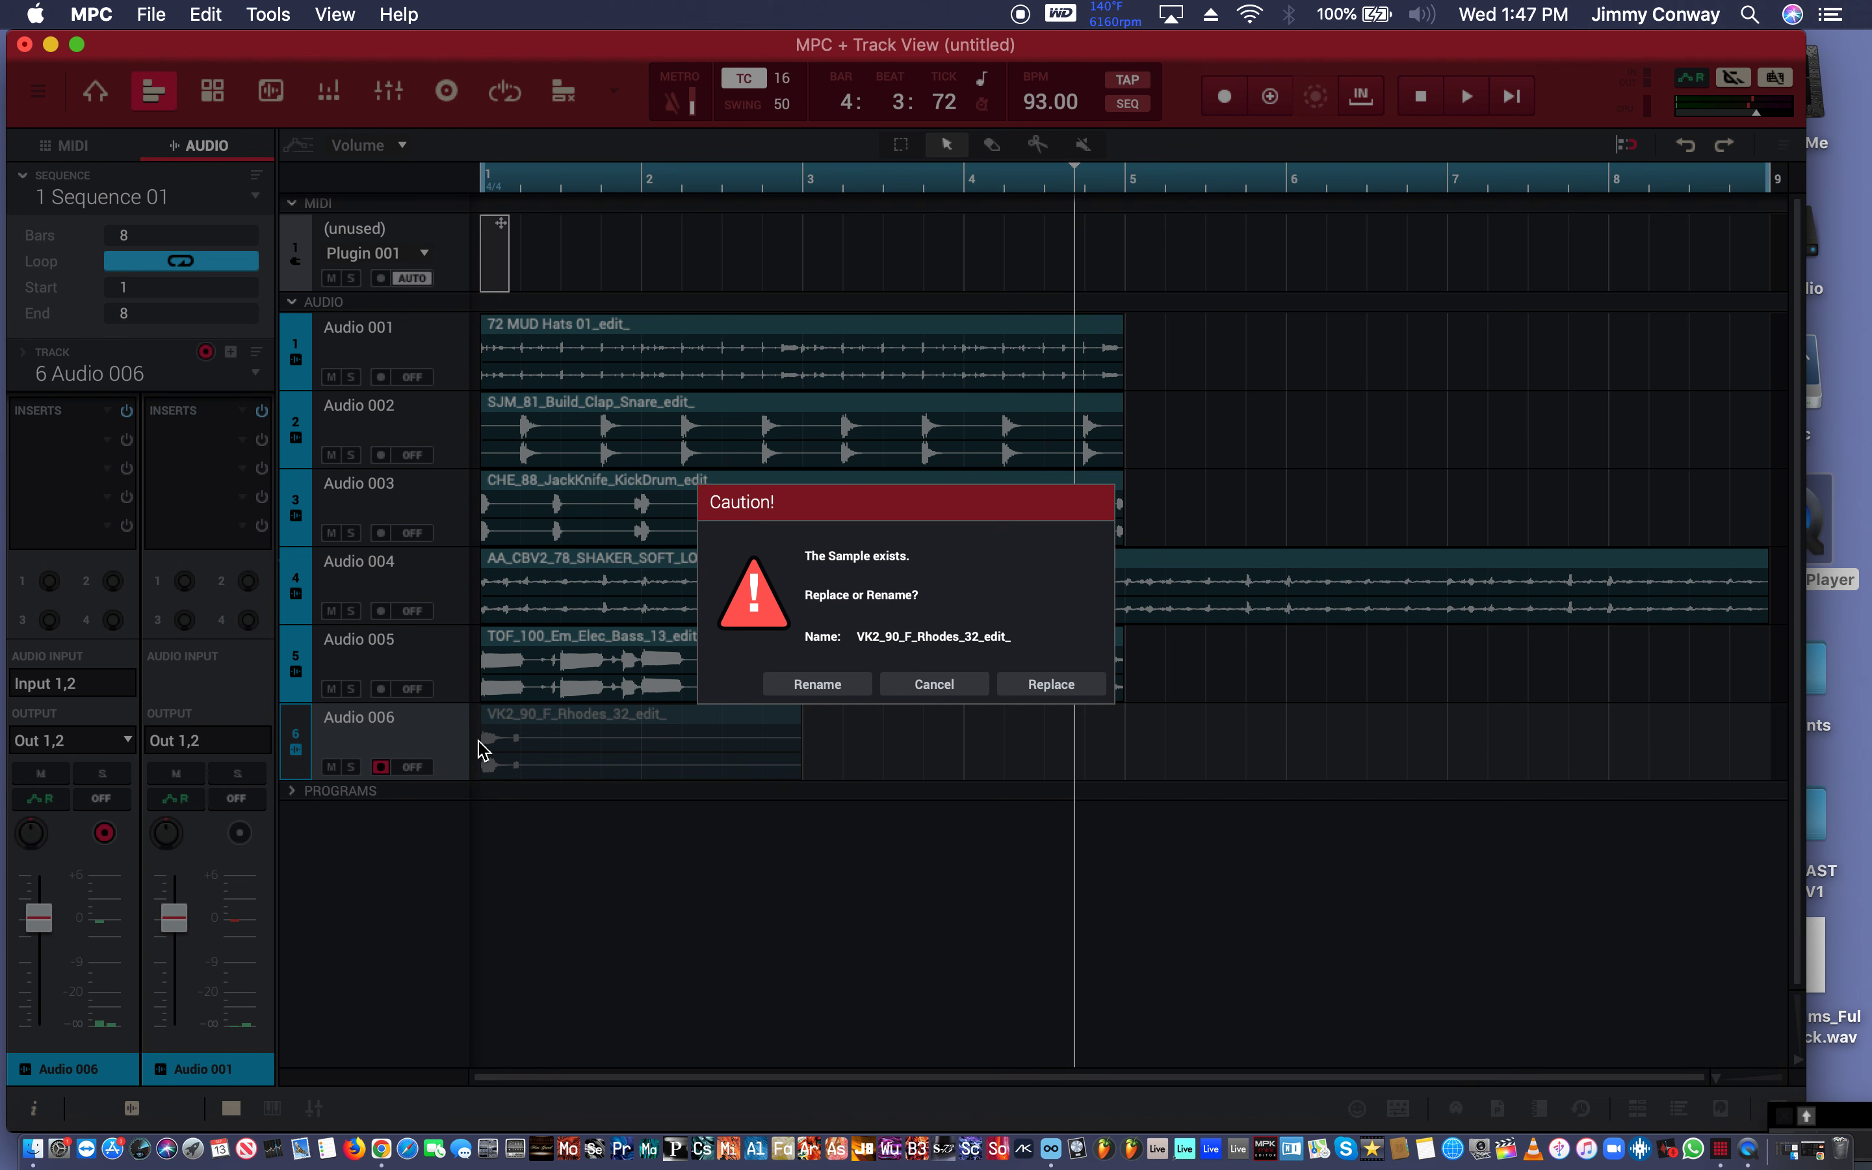
{"action": "left_click", "coordinate": [1057, 679]}
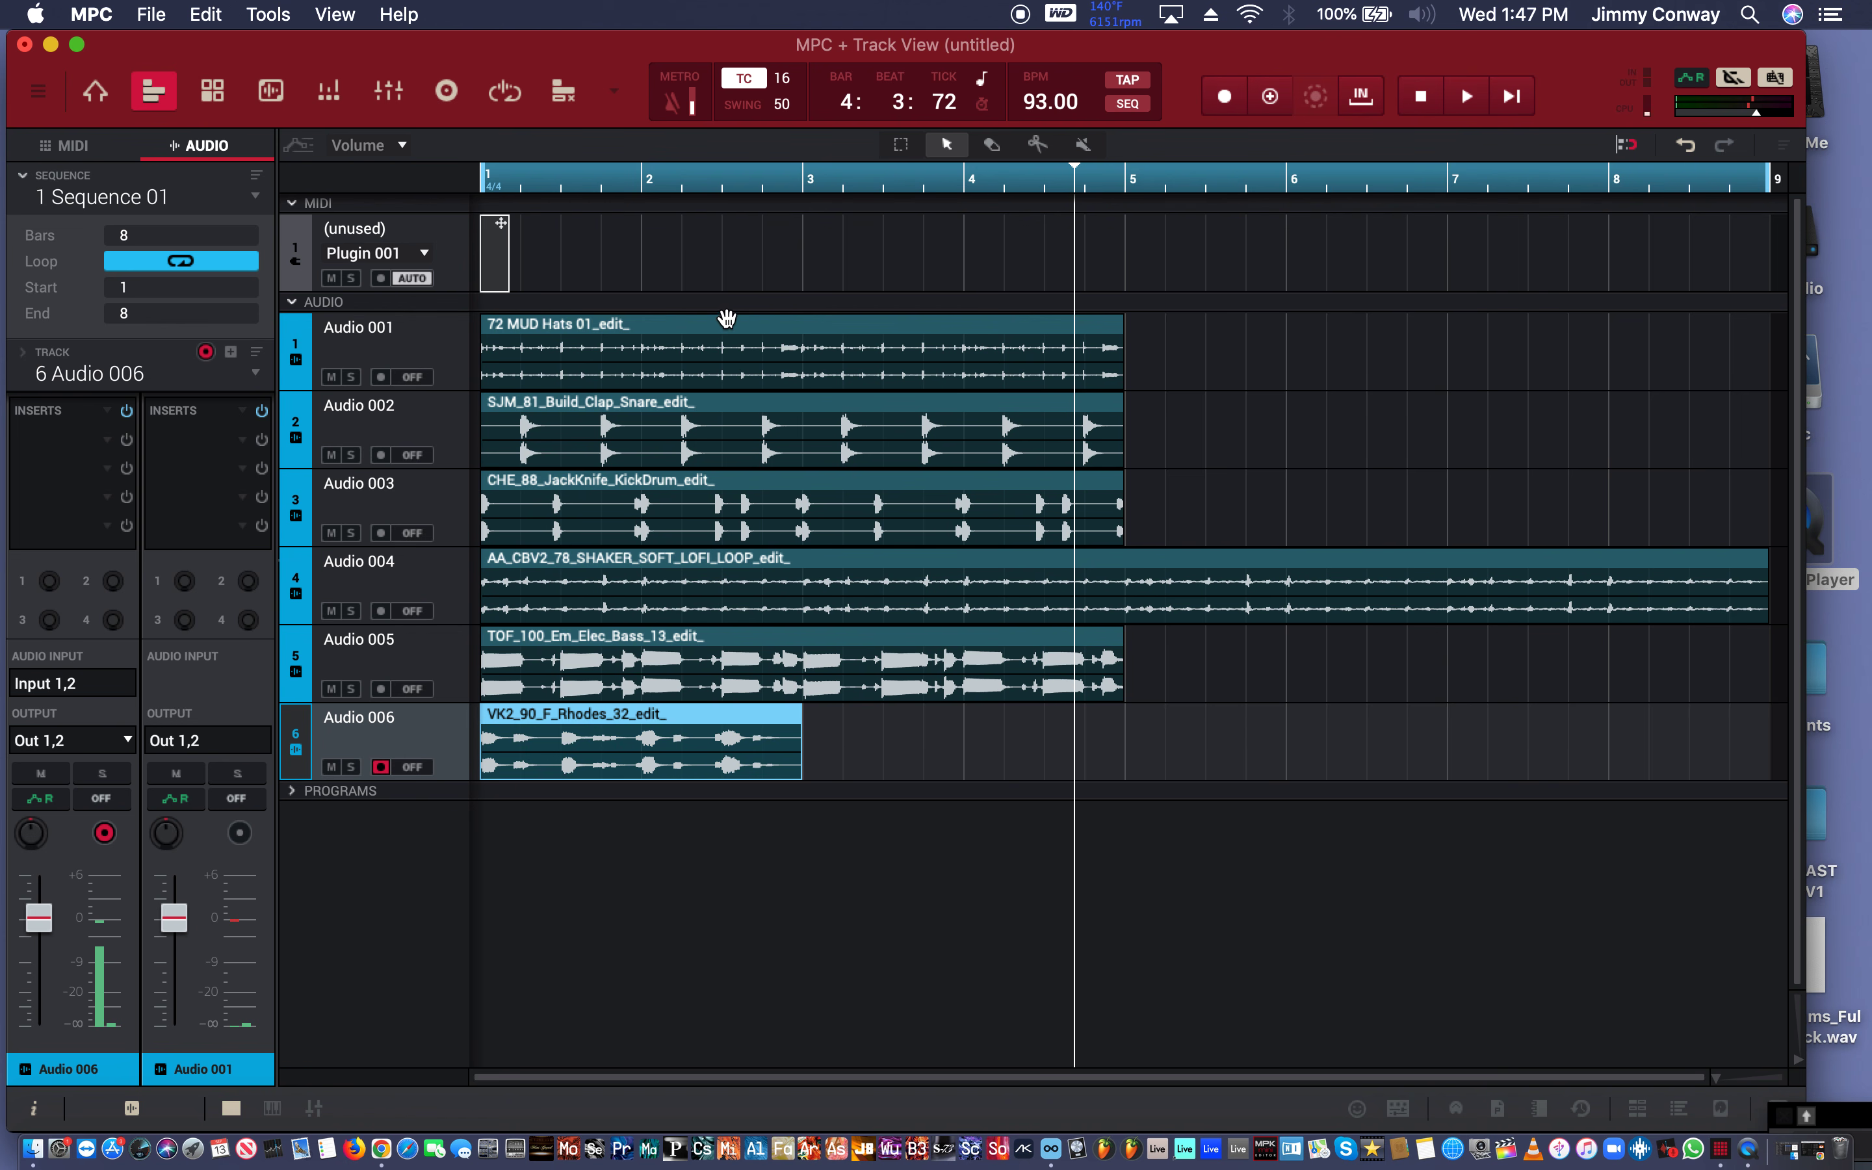
Disarm recording on Audio 001, solo that track, start playback, and solo Audio 003 along with it.
{"action": "left_click", "coordinate": [381, 377]}
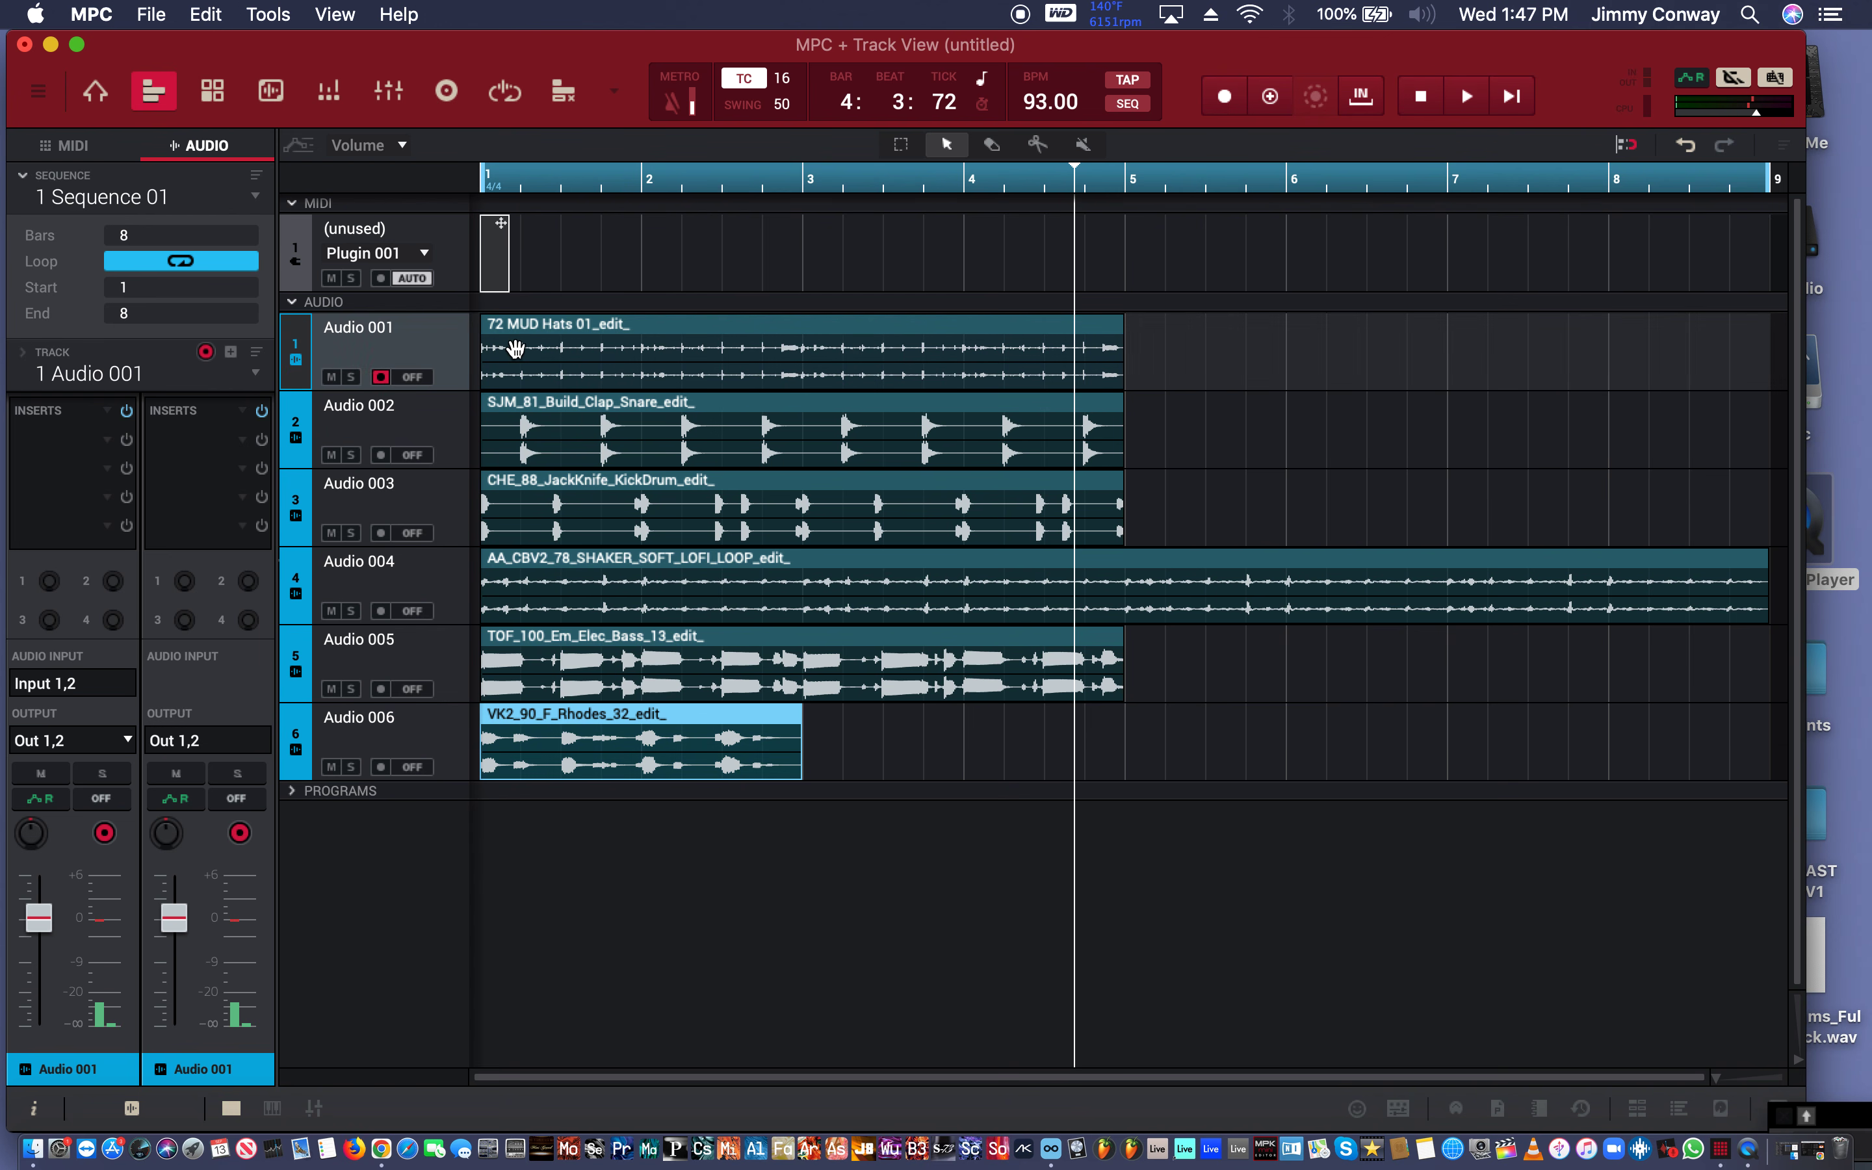
{"action": "left_click", "coordinate": [381, 377]}
{"action": "left_click", "coordinate": [352, 377]}
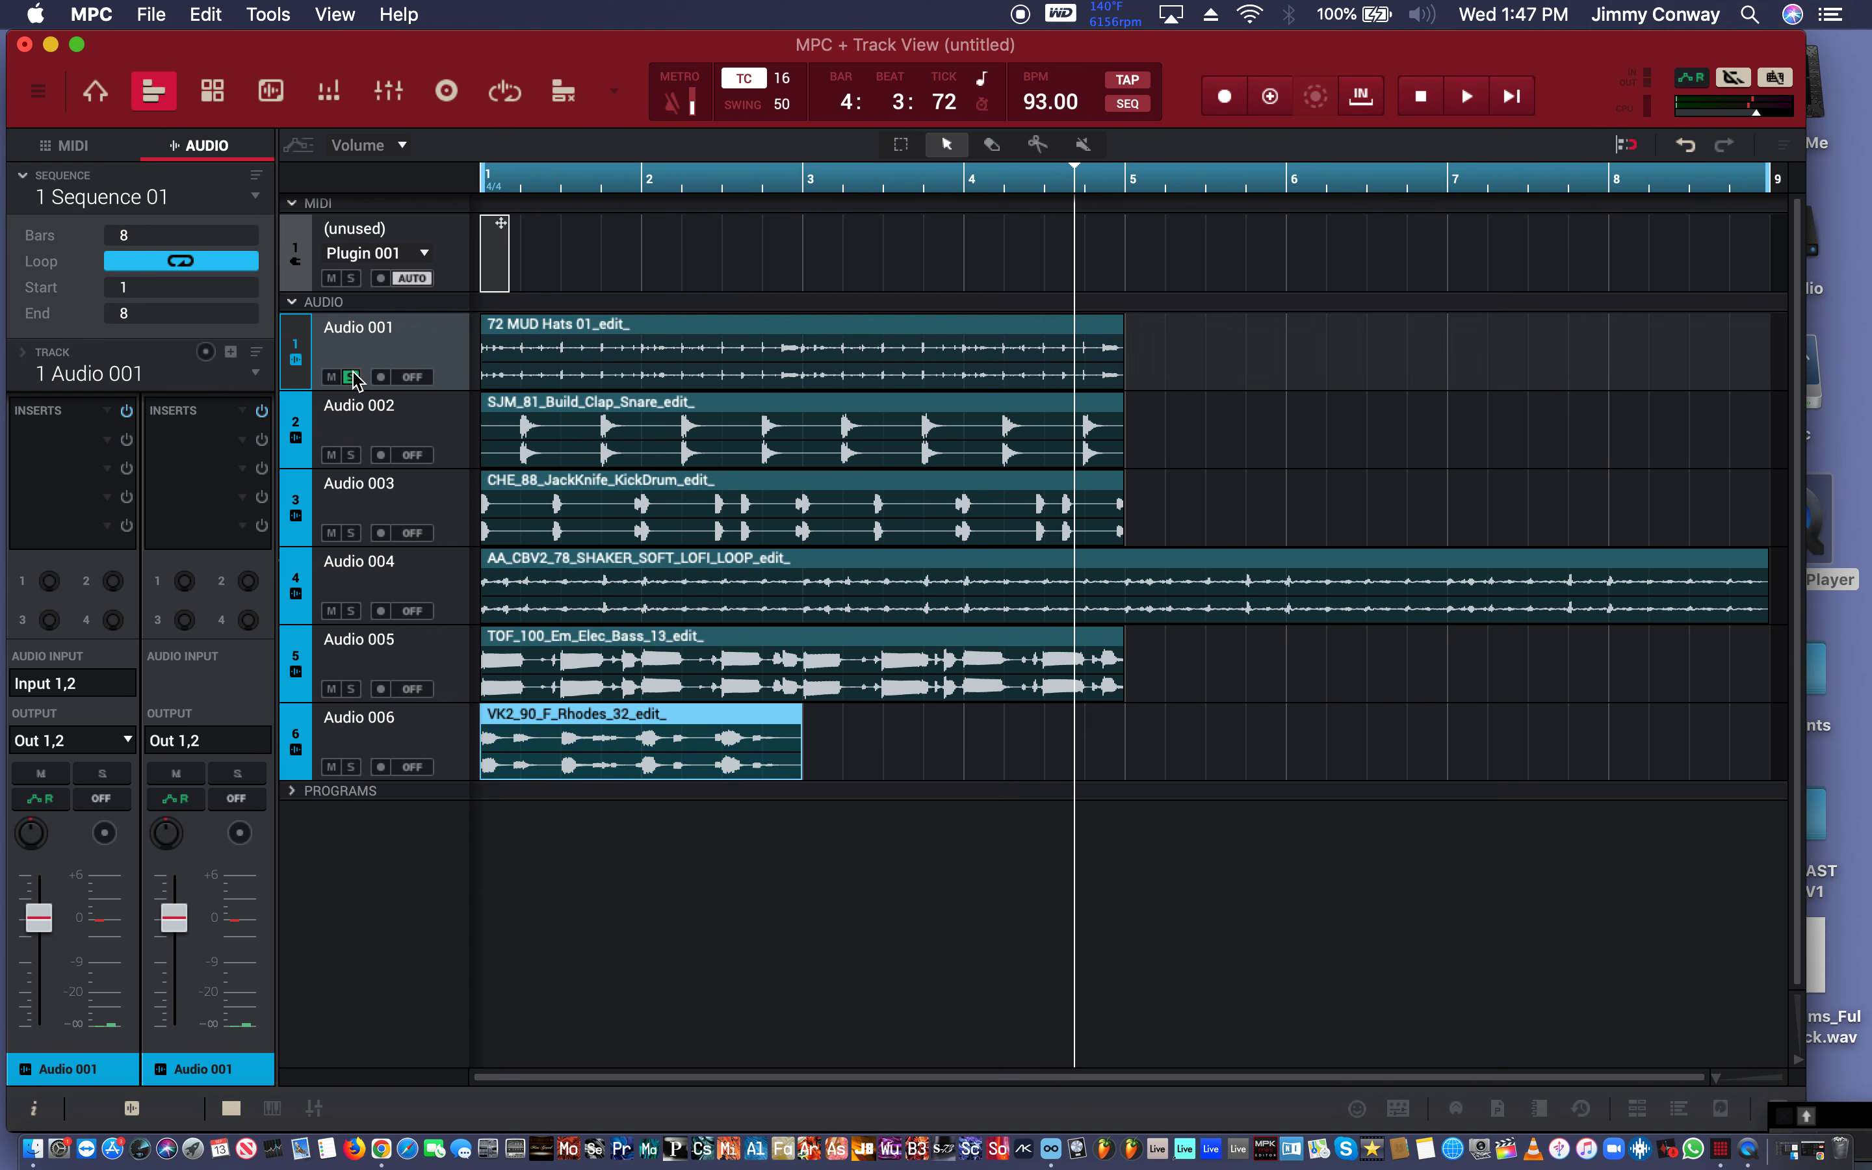
{"action": "key", "text": "space"}
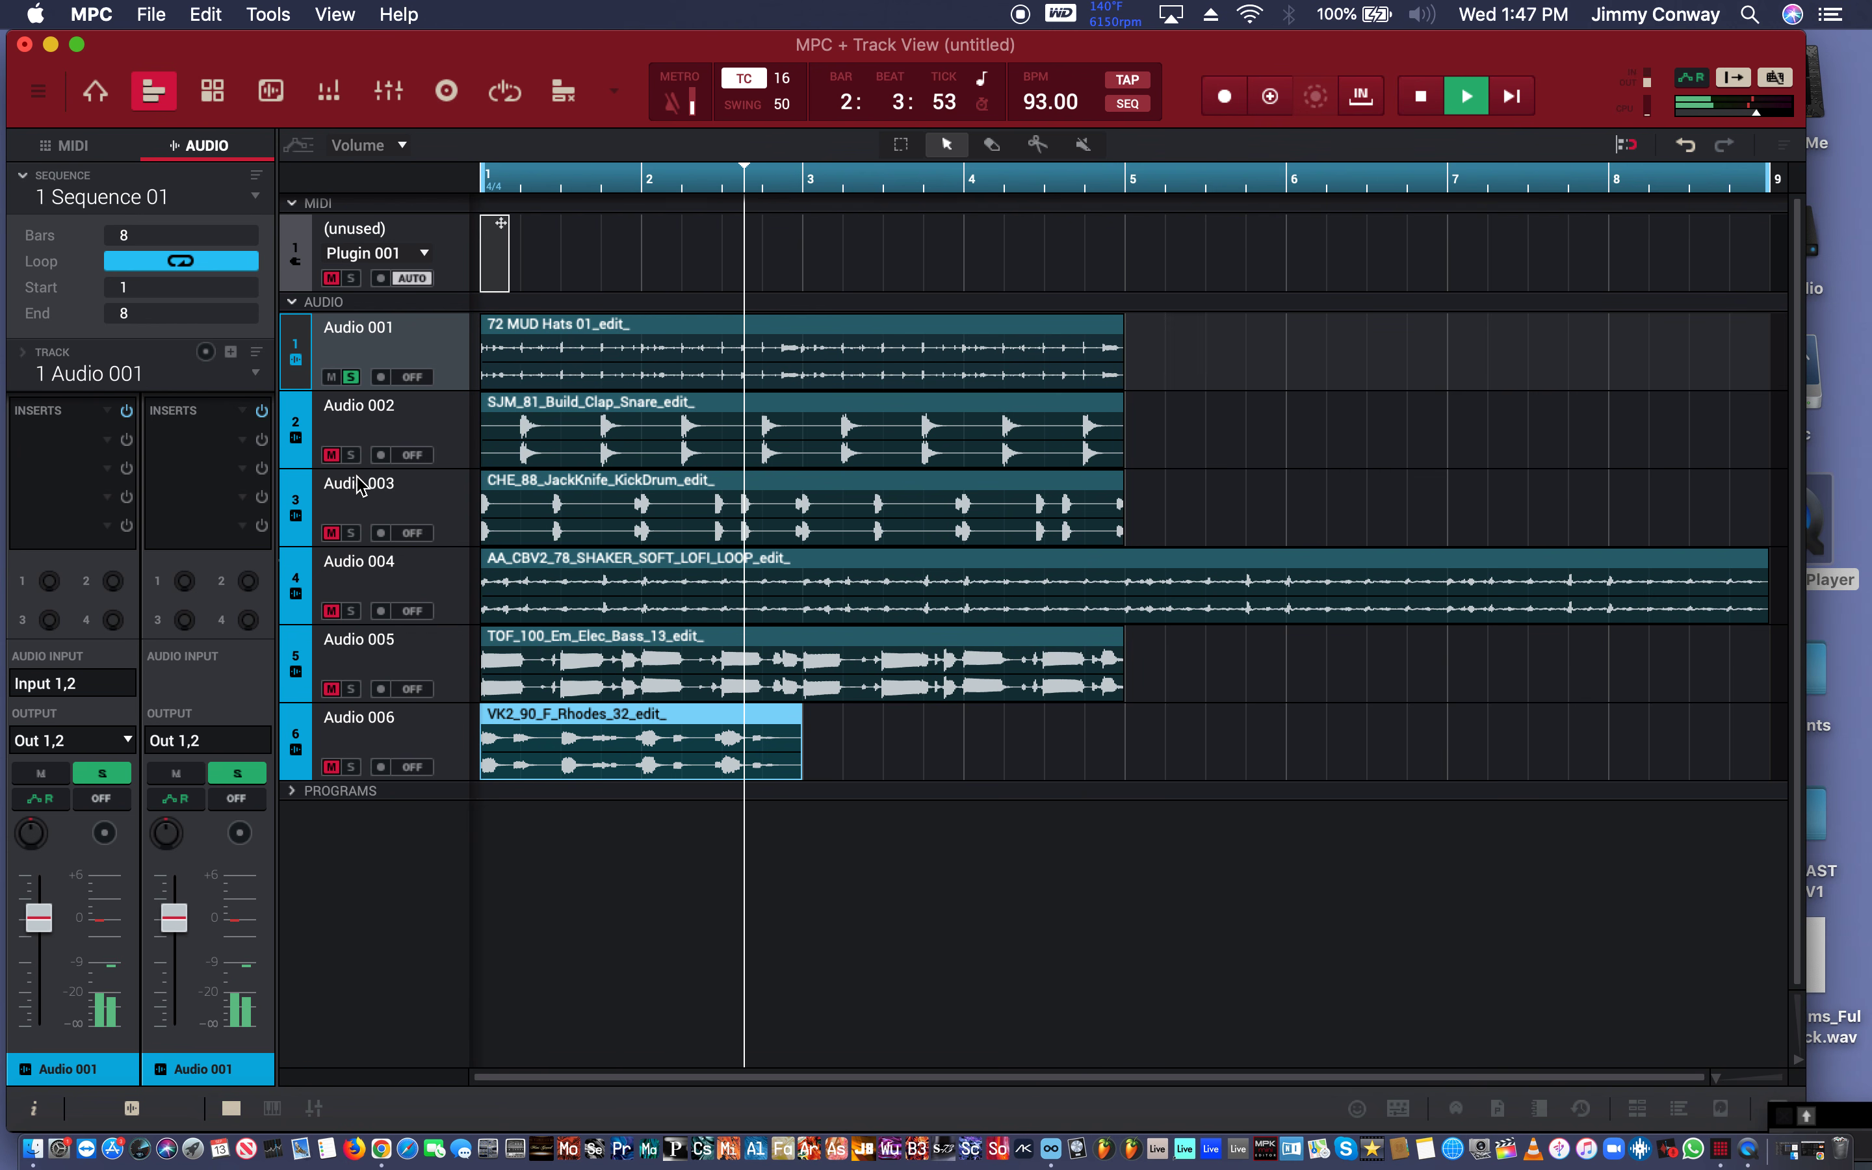
{"action": "left_click", "coordinate": [351, 532]}
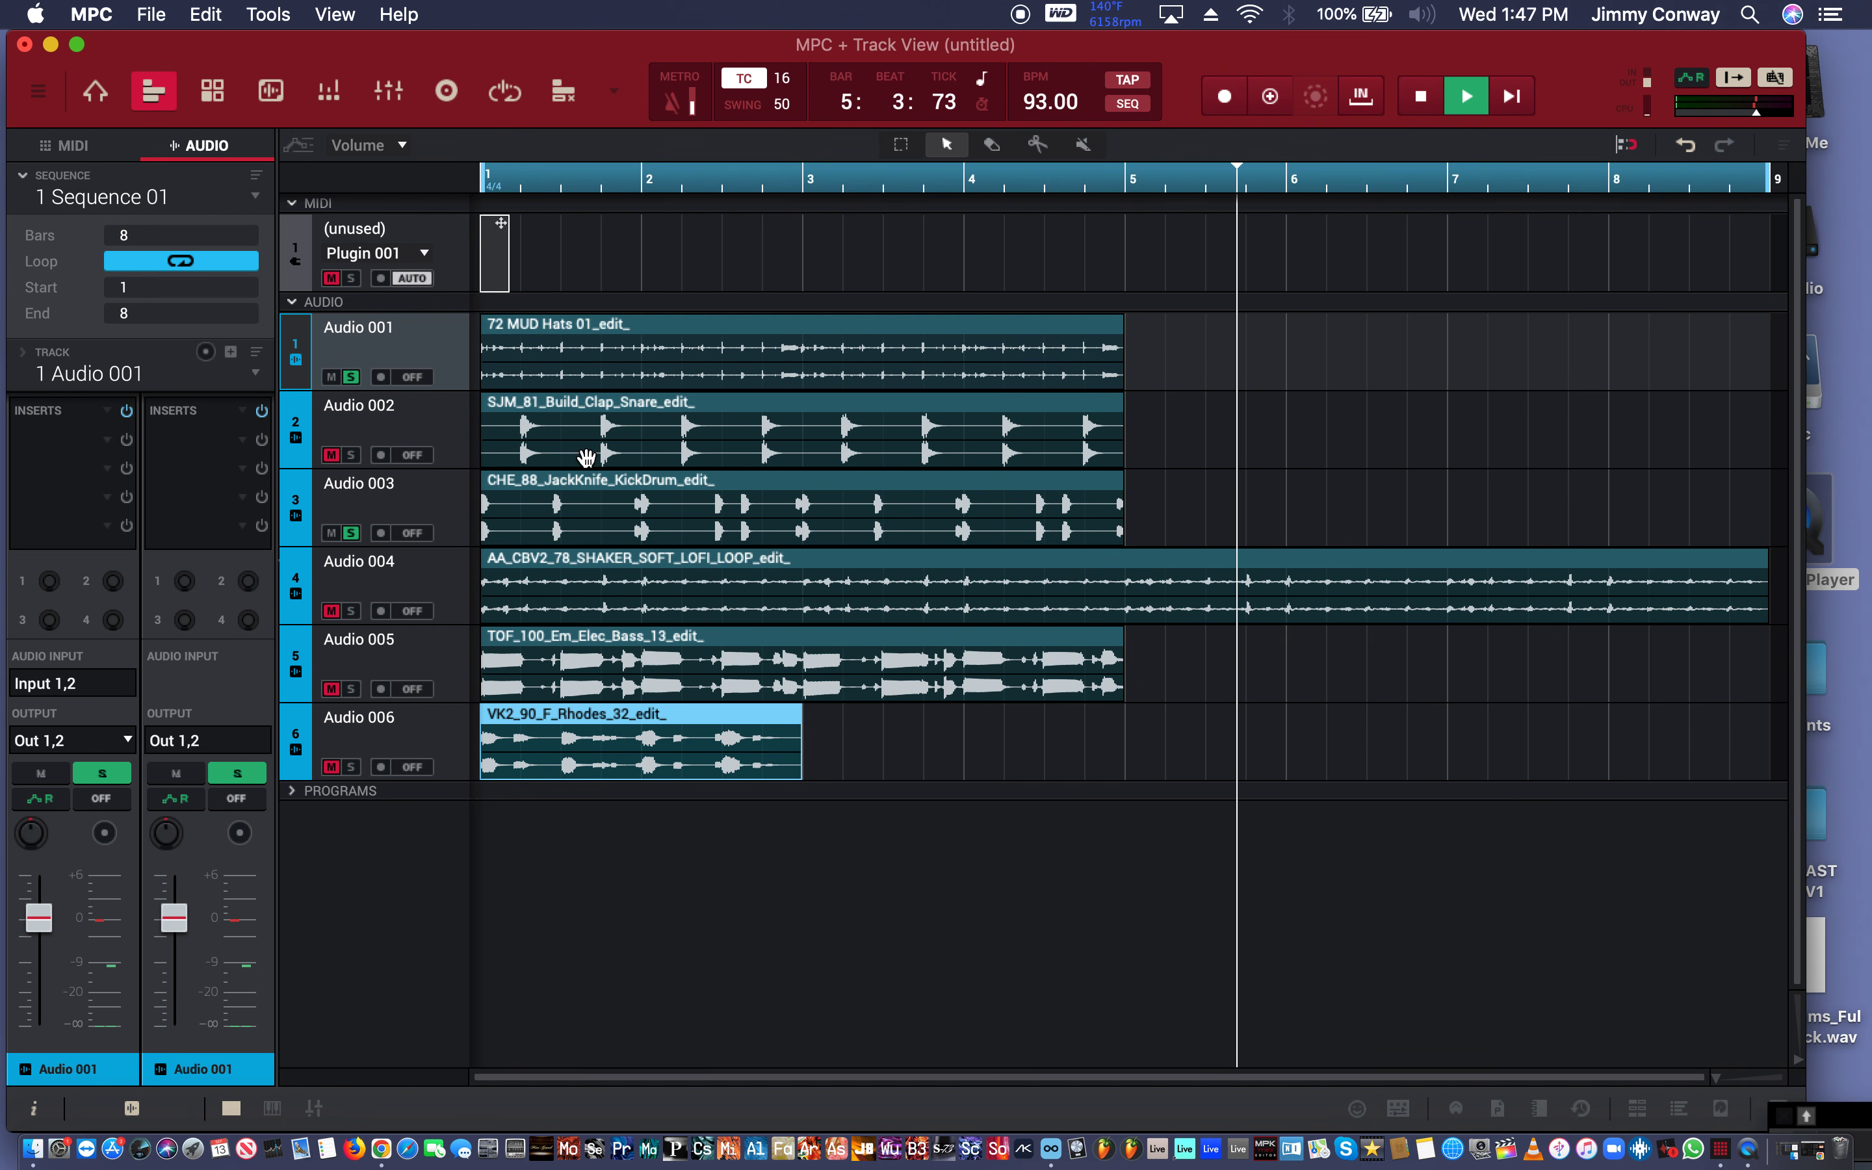
Duplicate the CHE_88_JackKnife_KickDrum loop on Audio 003 and the SJM_81_Build_Clap_Snare loop on Audio 002.
{"action": "left_click", "coordinate": [582, 487]}
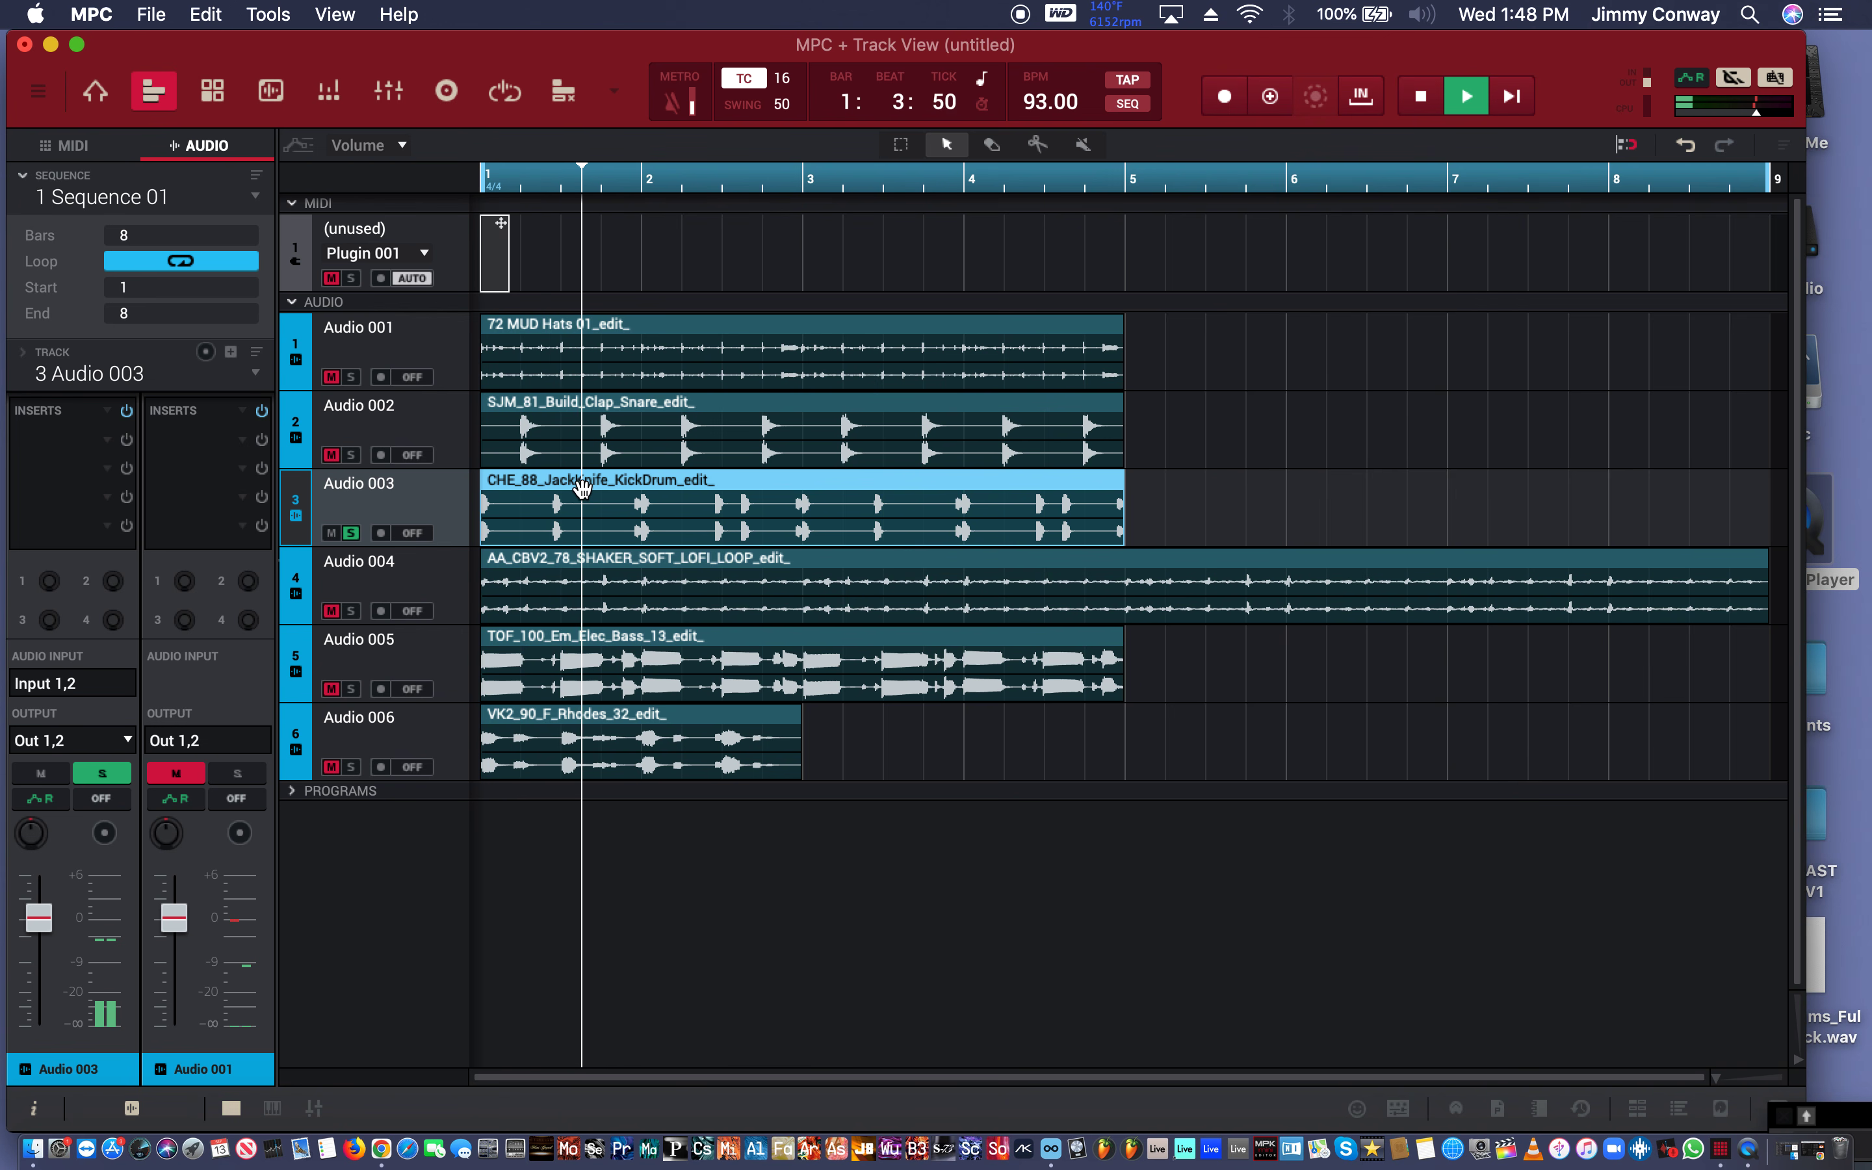
{"action": "key", "text": "super+d"}
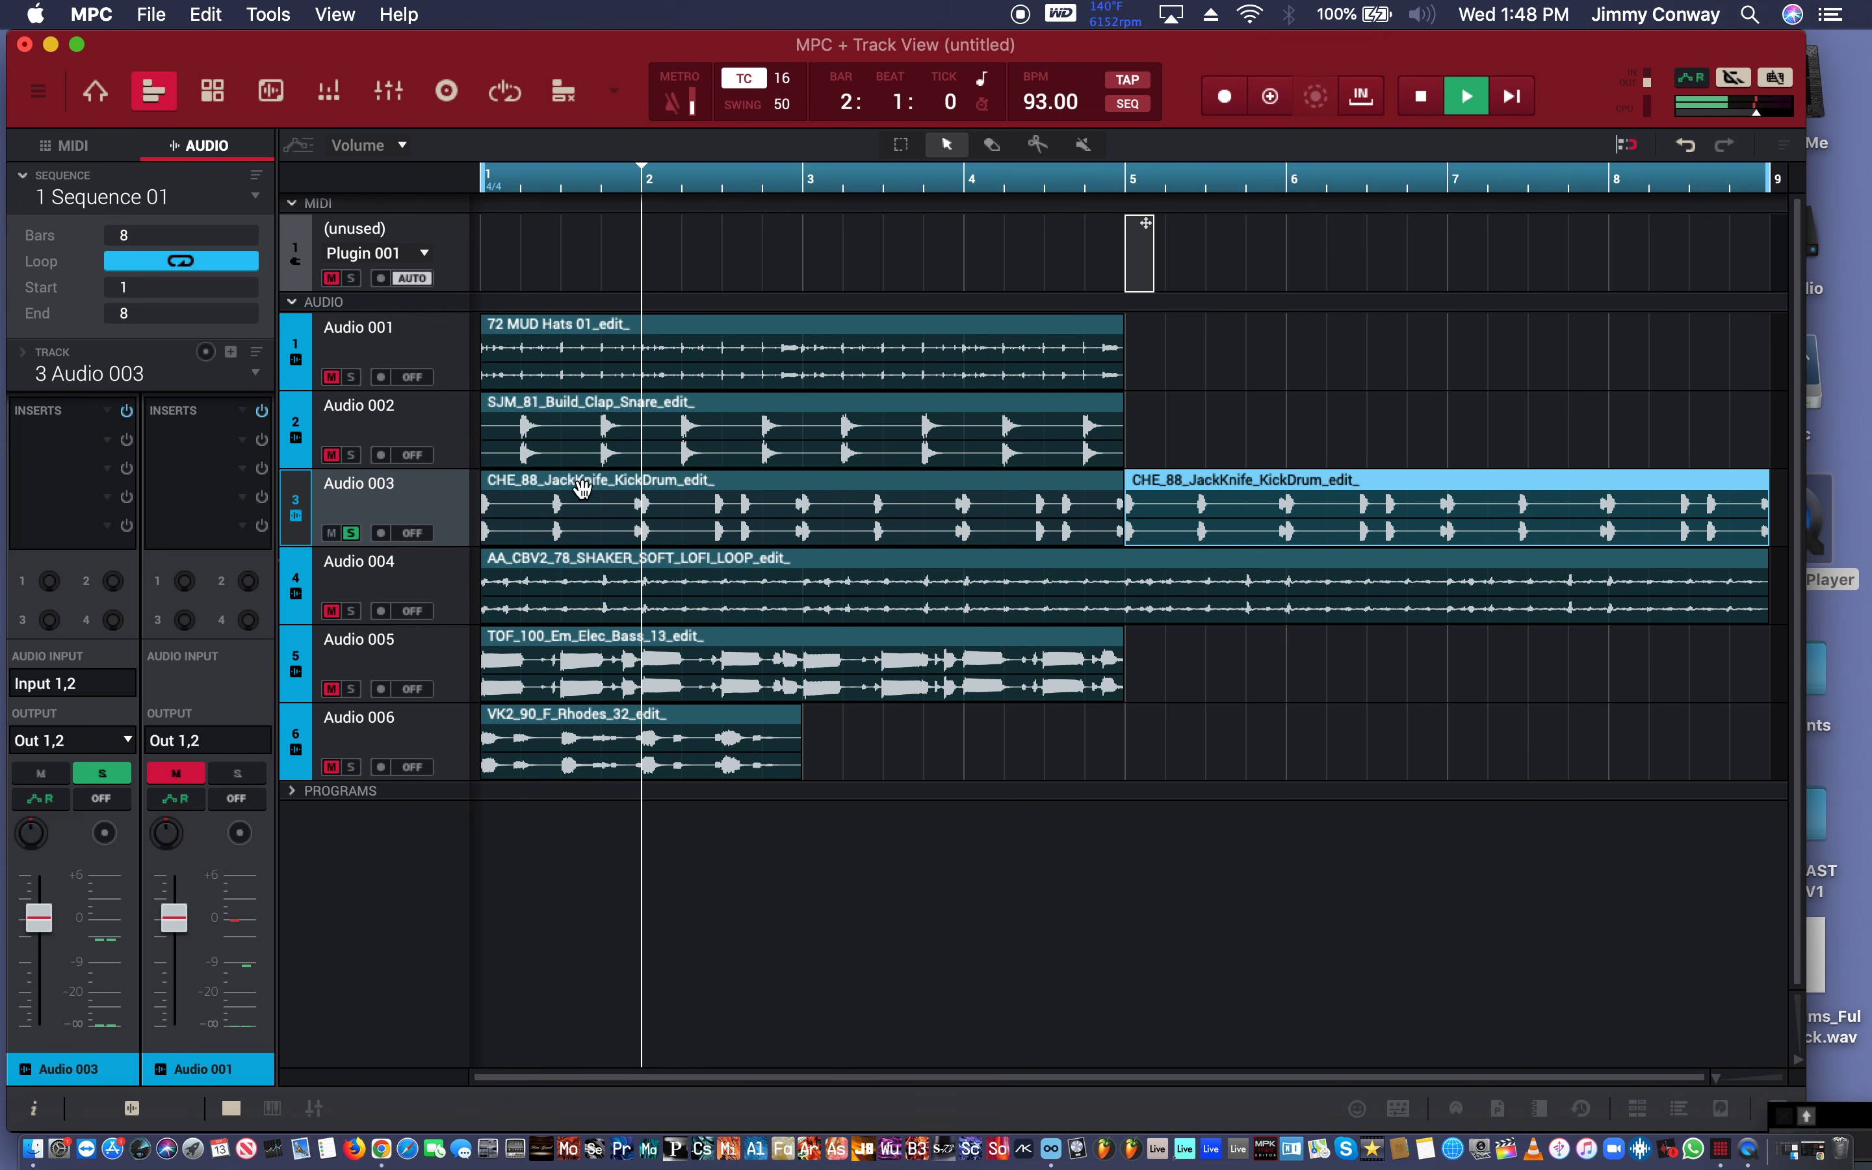
{"action": "left_click", "coordinate": [649, 403]}
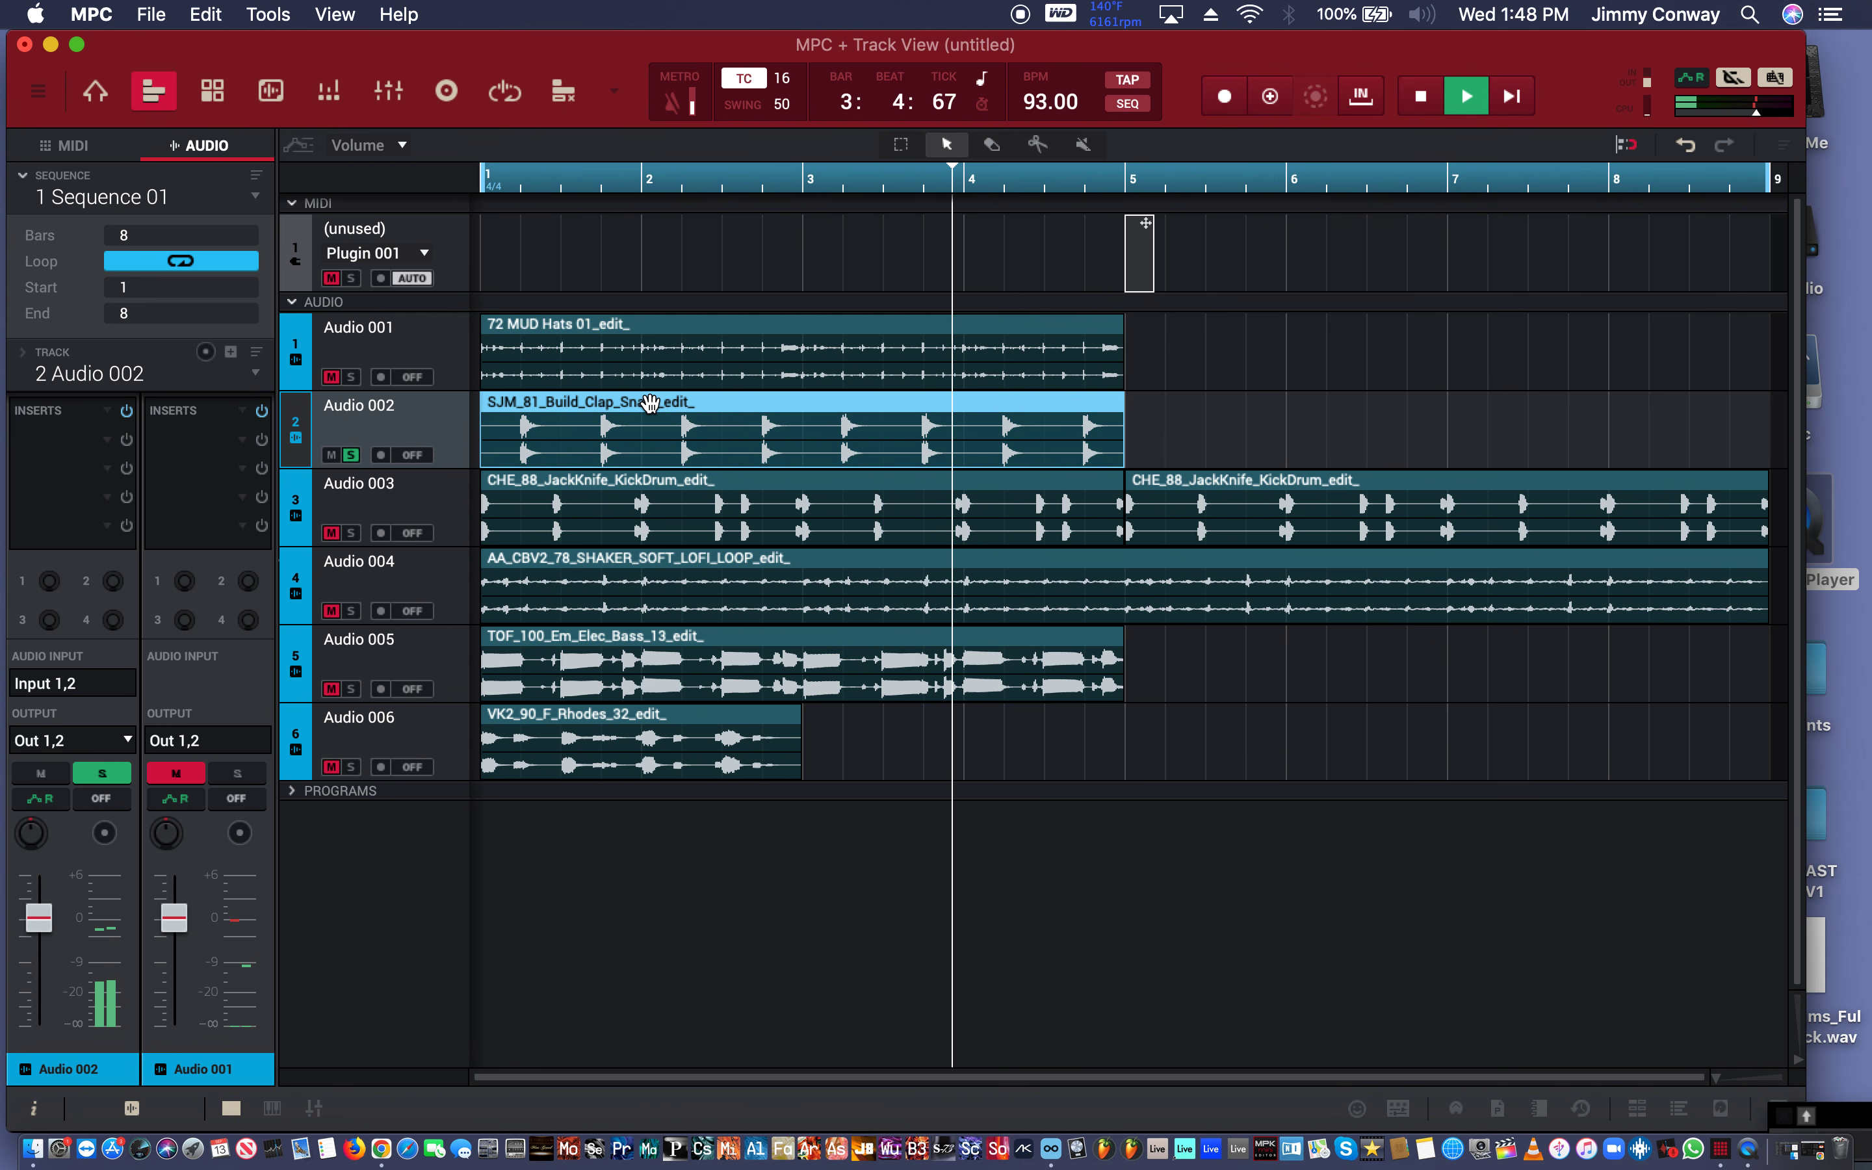
{"action": "key", "text": "super+d"}
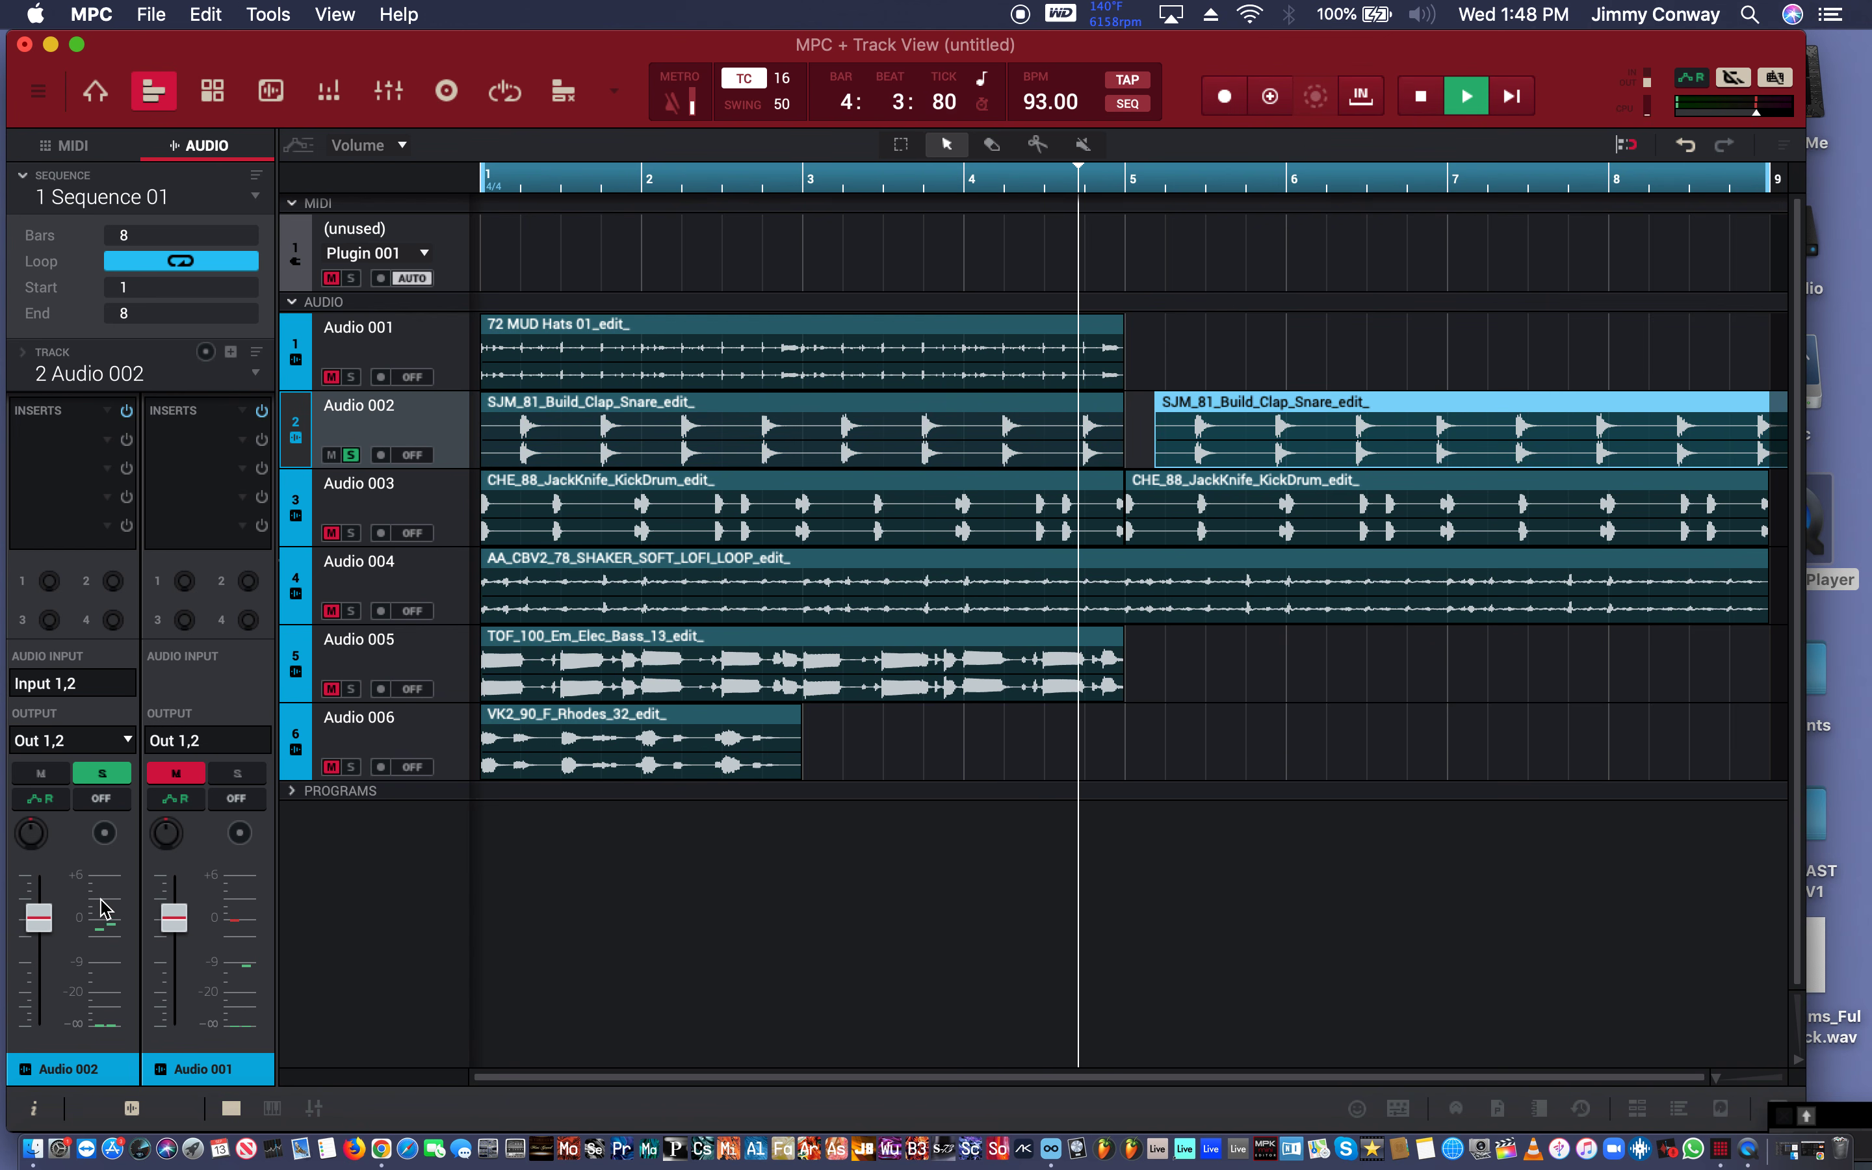
Lower Audio 002's volume to about -7.89 dB and solo Audio 003 along with it.
{"action": "left_click", "coordinate": [37, 919]}
{"action": "left_click_drag", "start_coordinate": [36, 919], "coordinate": [32, 967]}
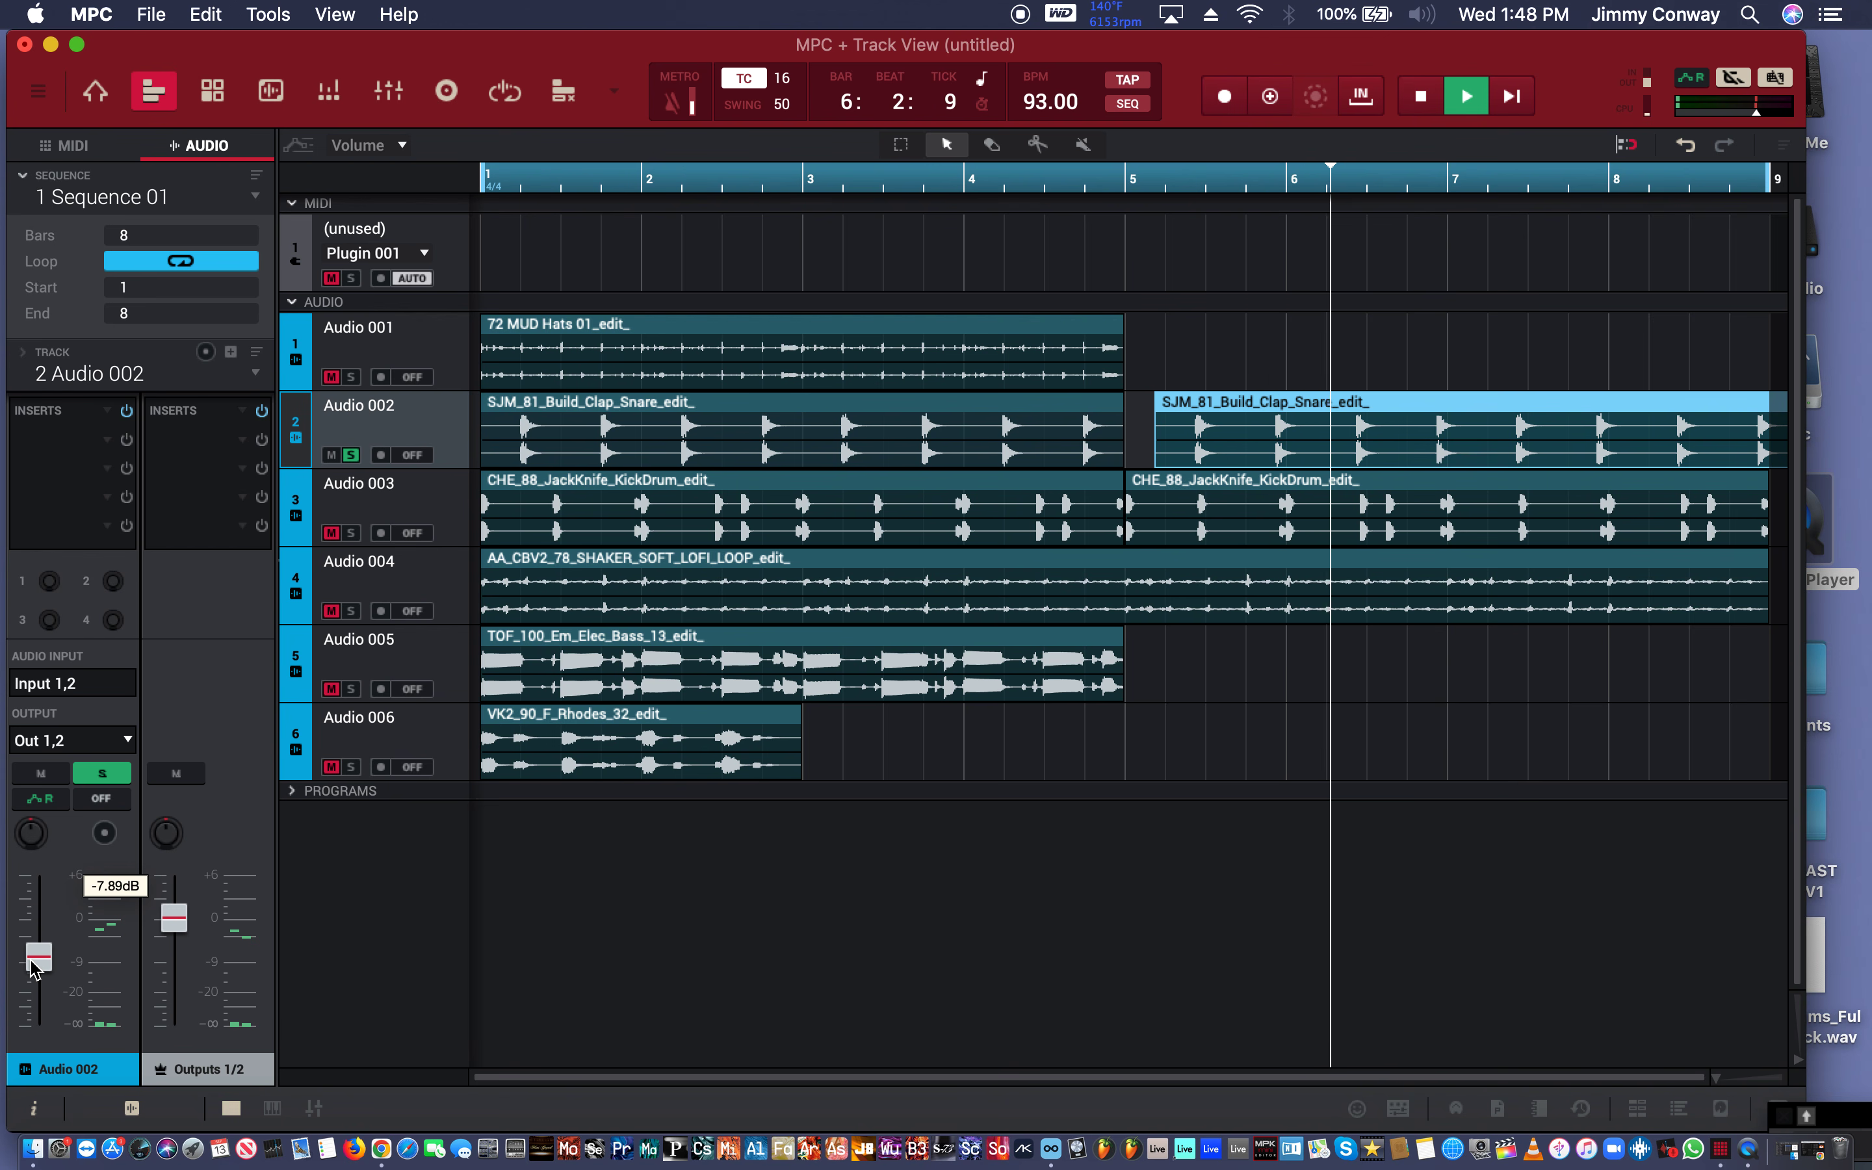
{"action": "left_click", "coordinate": [350, 533]}
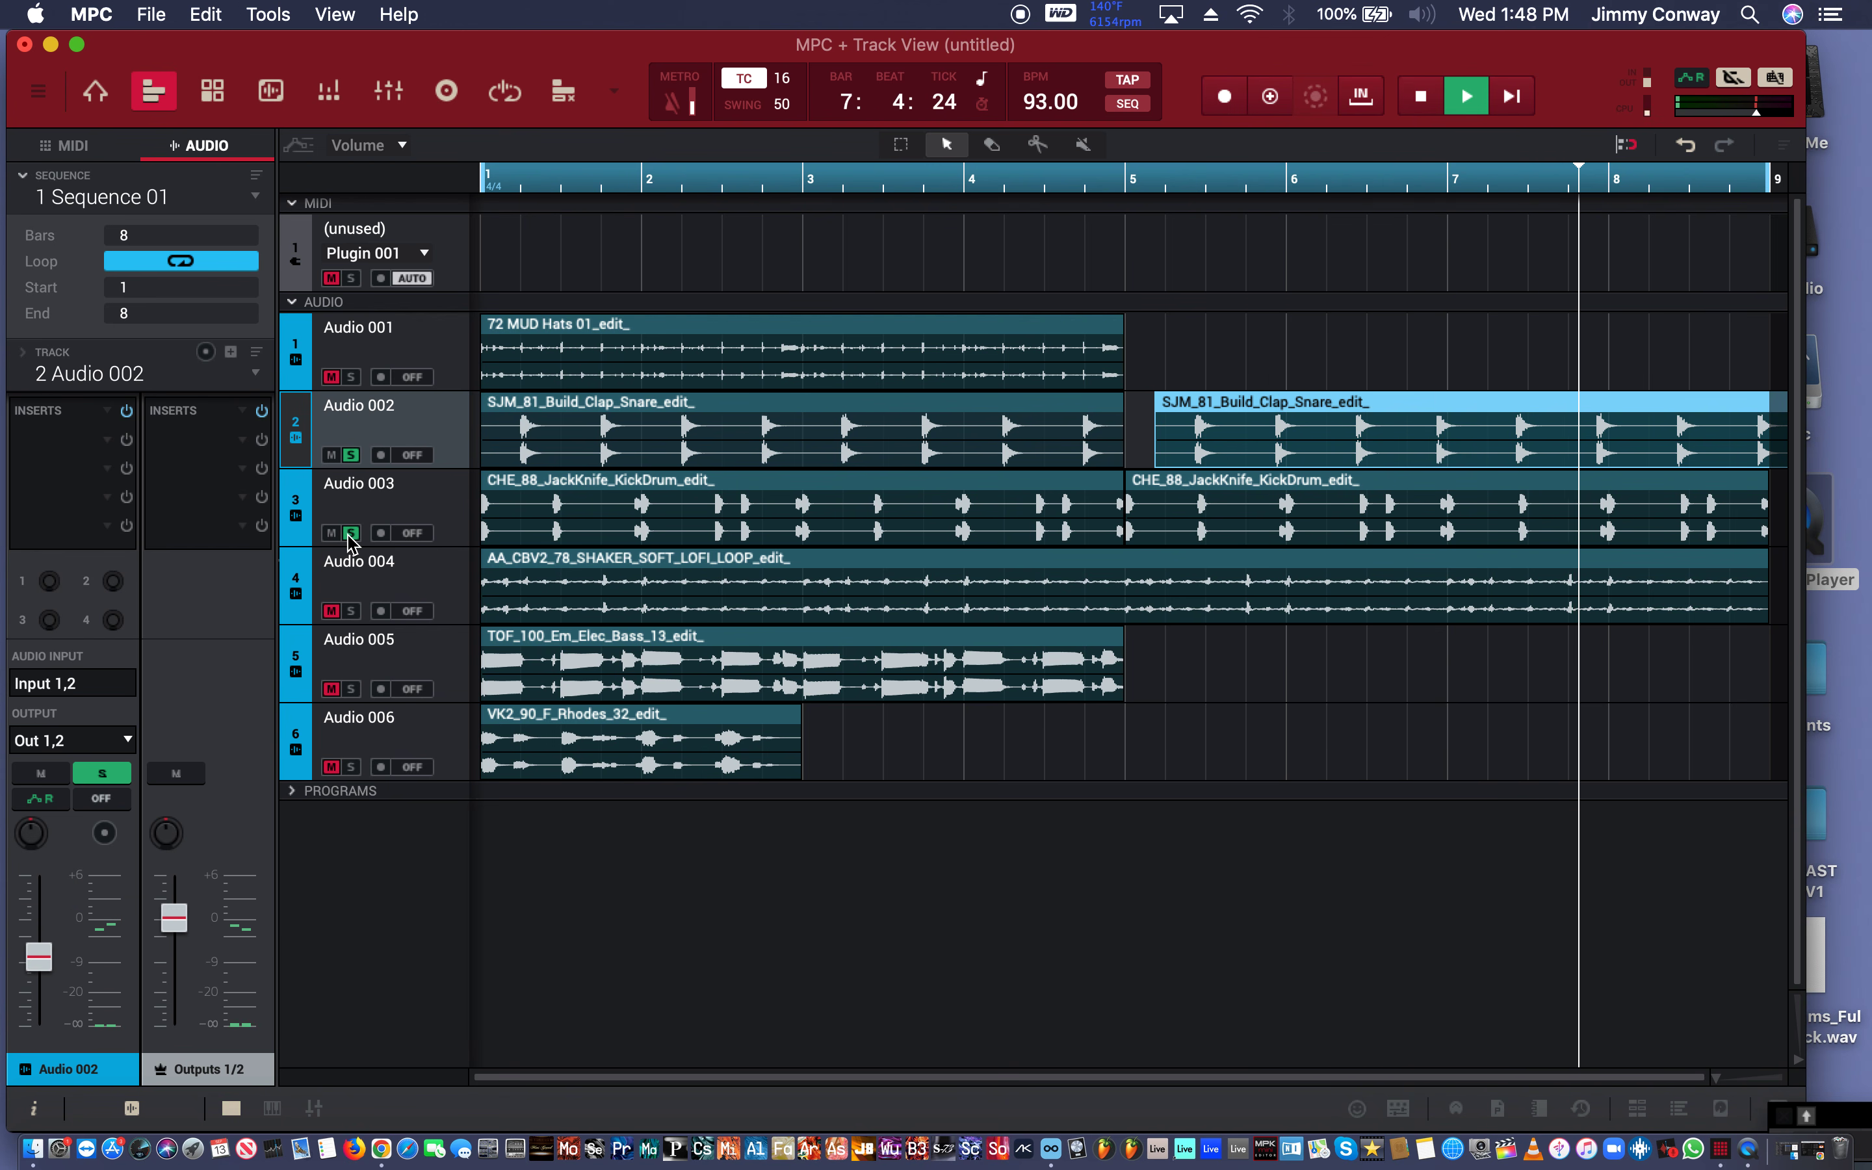
Move the duplicated clap snare loop on Audio 002 so it starts at bar 5.
{"action": "left_click", "coordinate": [1294, 410]}
{"action": "left_click_drag", "start_coordinate": [1270, 414], "coordinate": [1253, 410]}
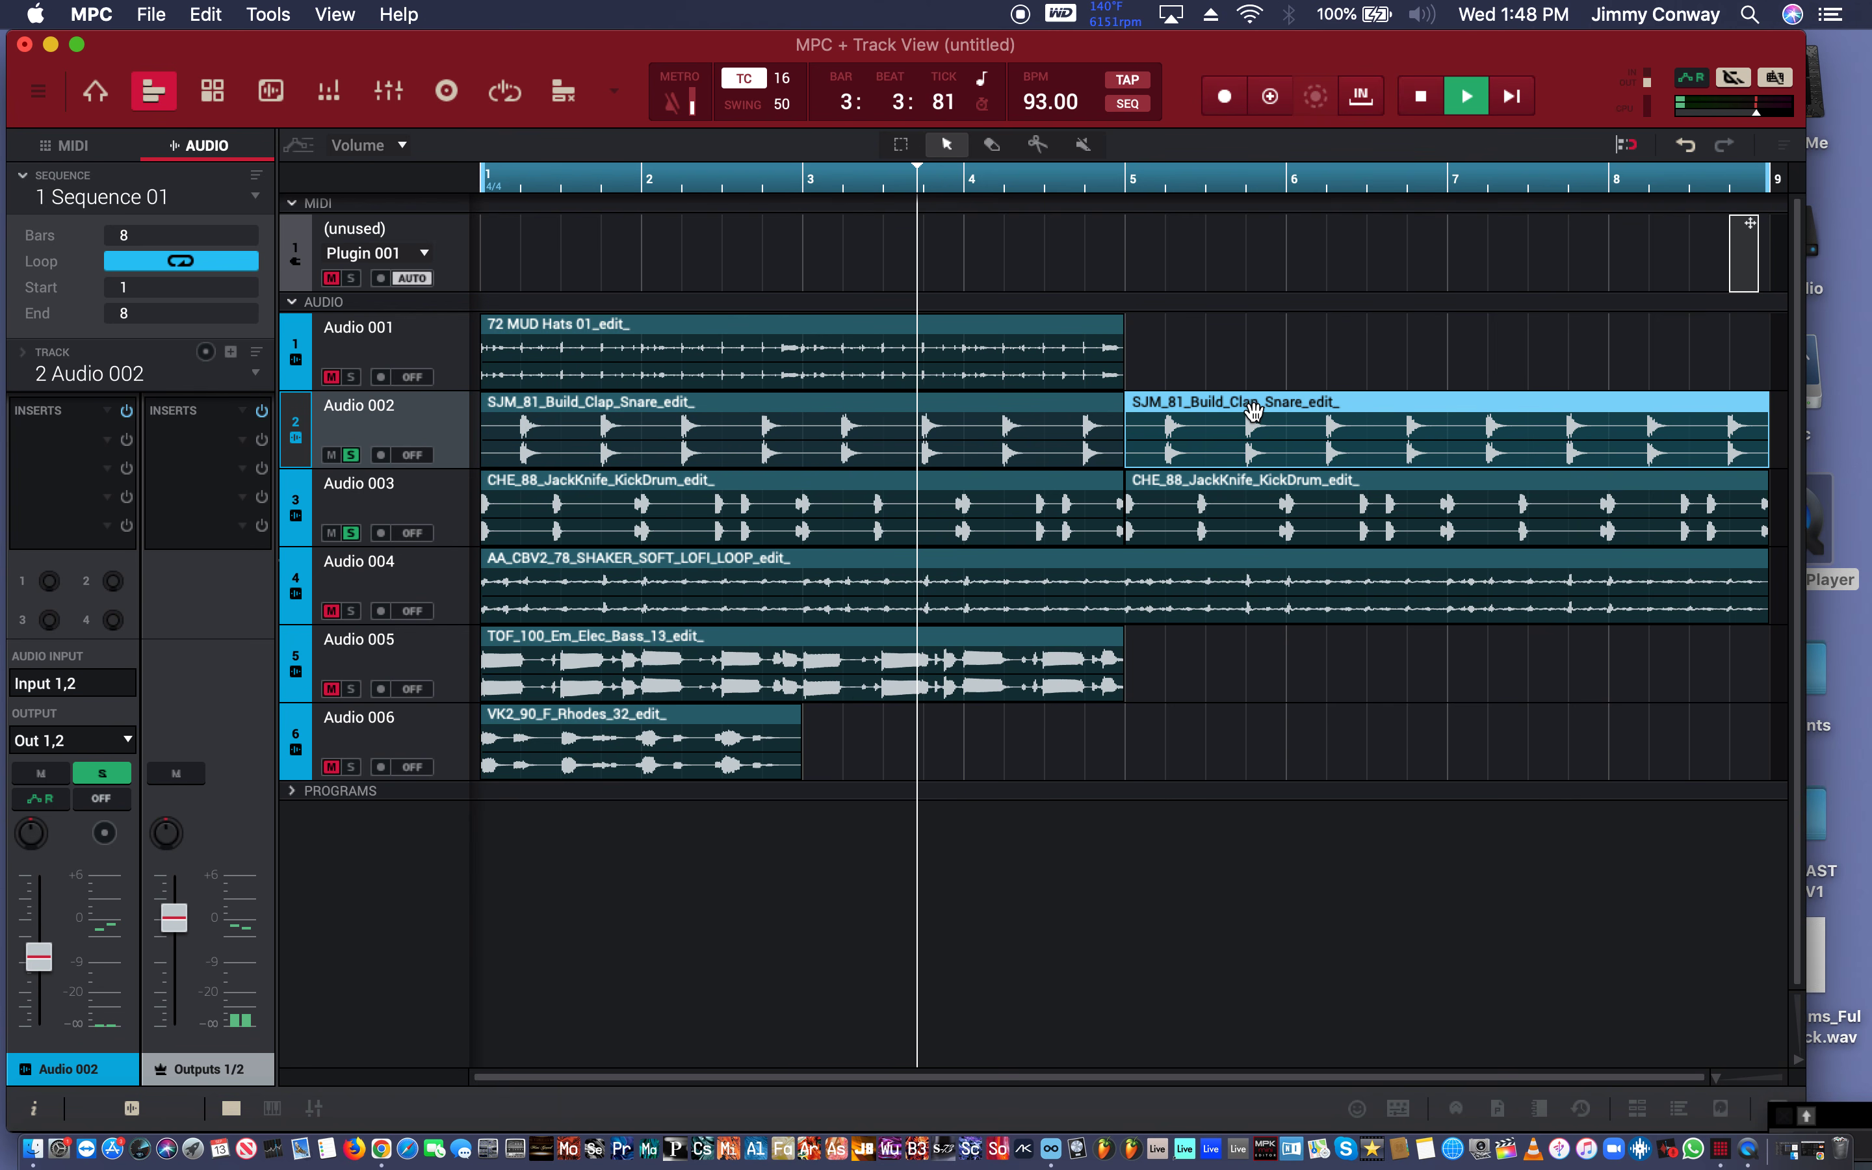
Make Audio 001 the current track, solo Audio 002 along with it, and restart playback.
{"action": "left_click", "coordinate": [1245, 377]}
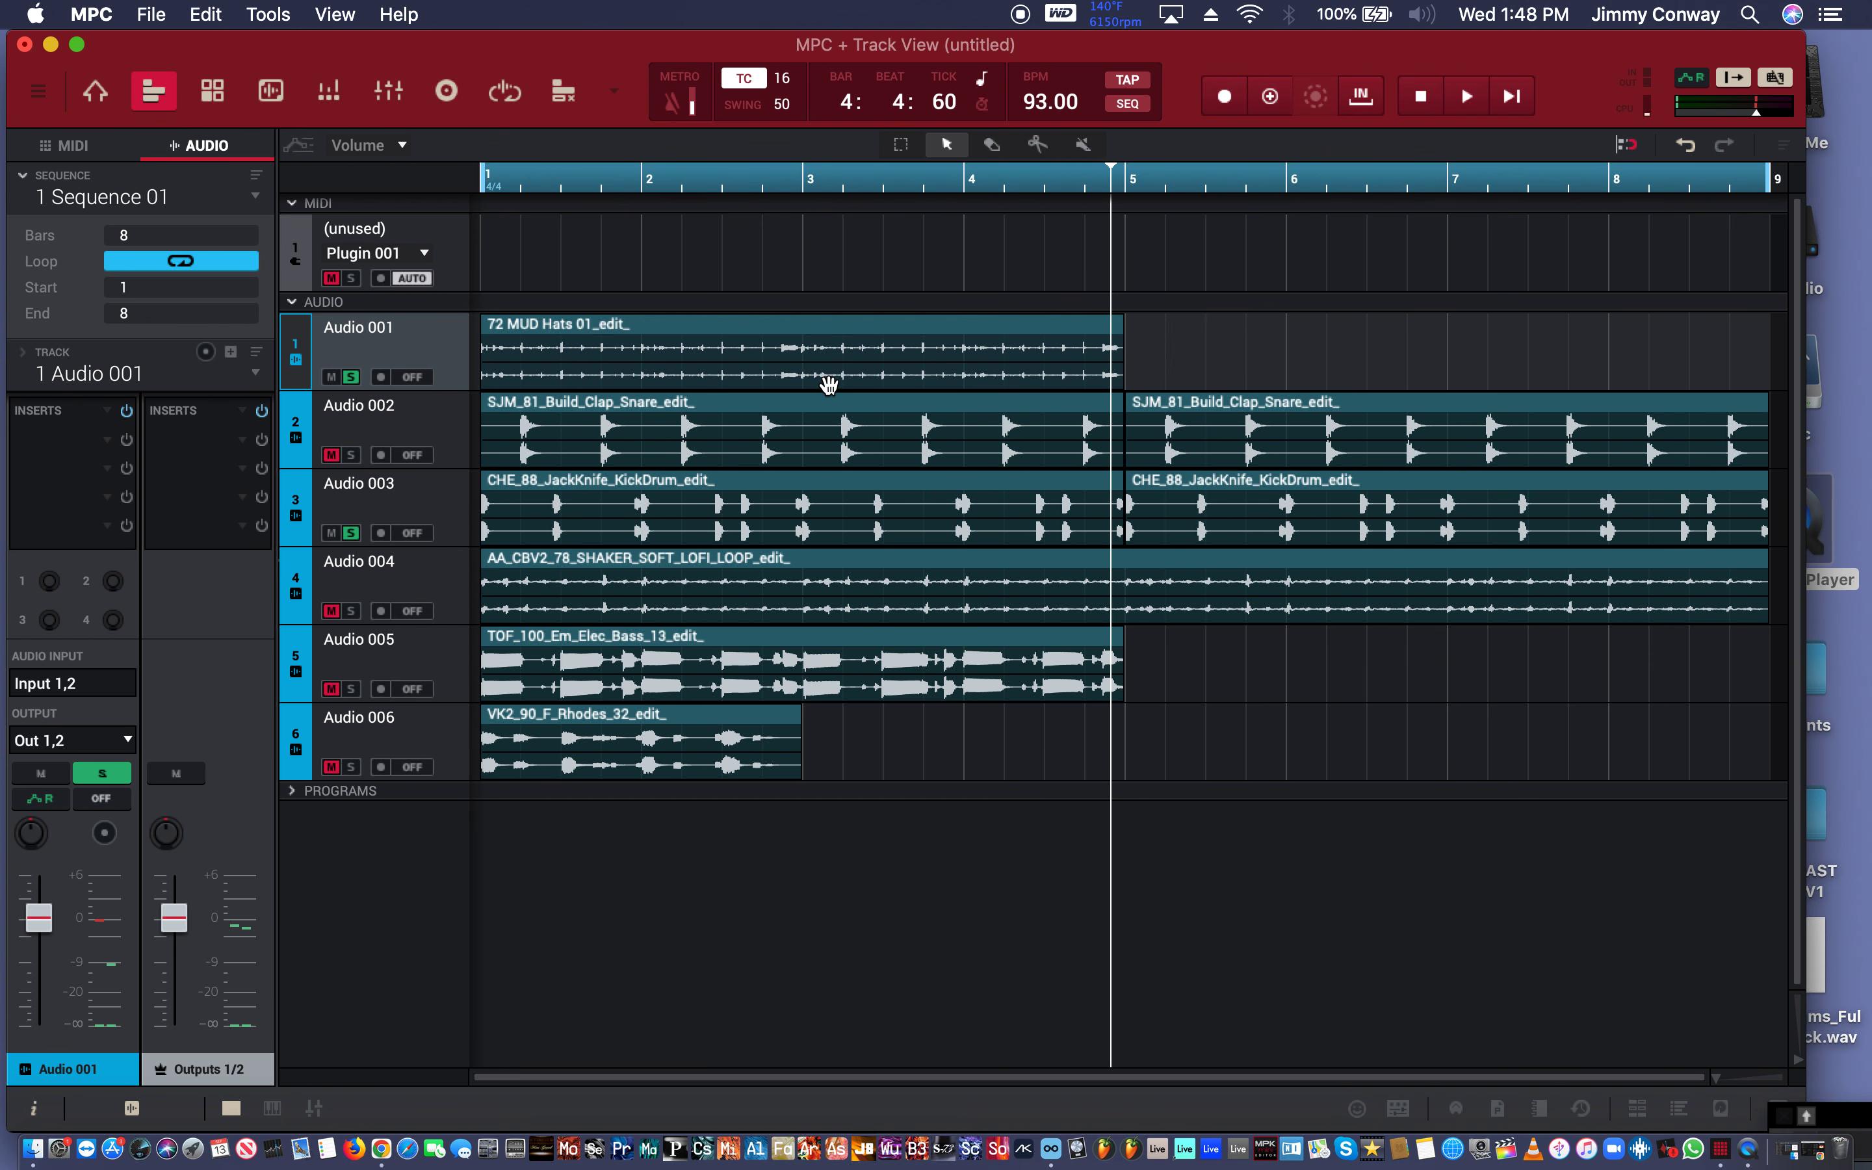
{"action": "left_click", "coordinate": [330, 454]}
{"action": "left_click", "coordinate": [351, 454]}
{"action": "key", "text": "space"}
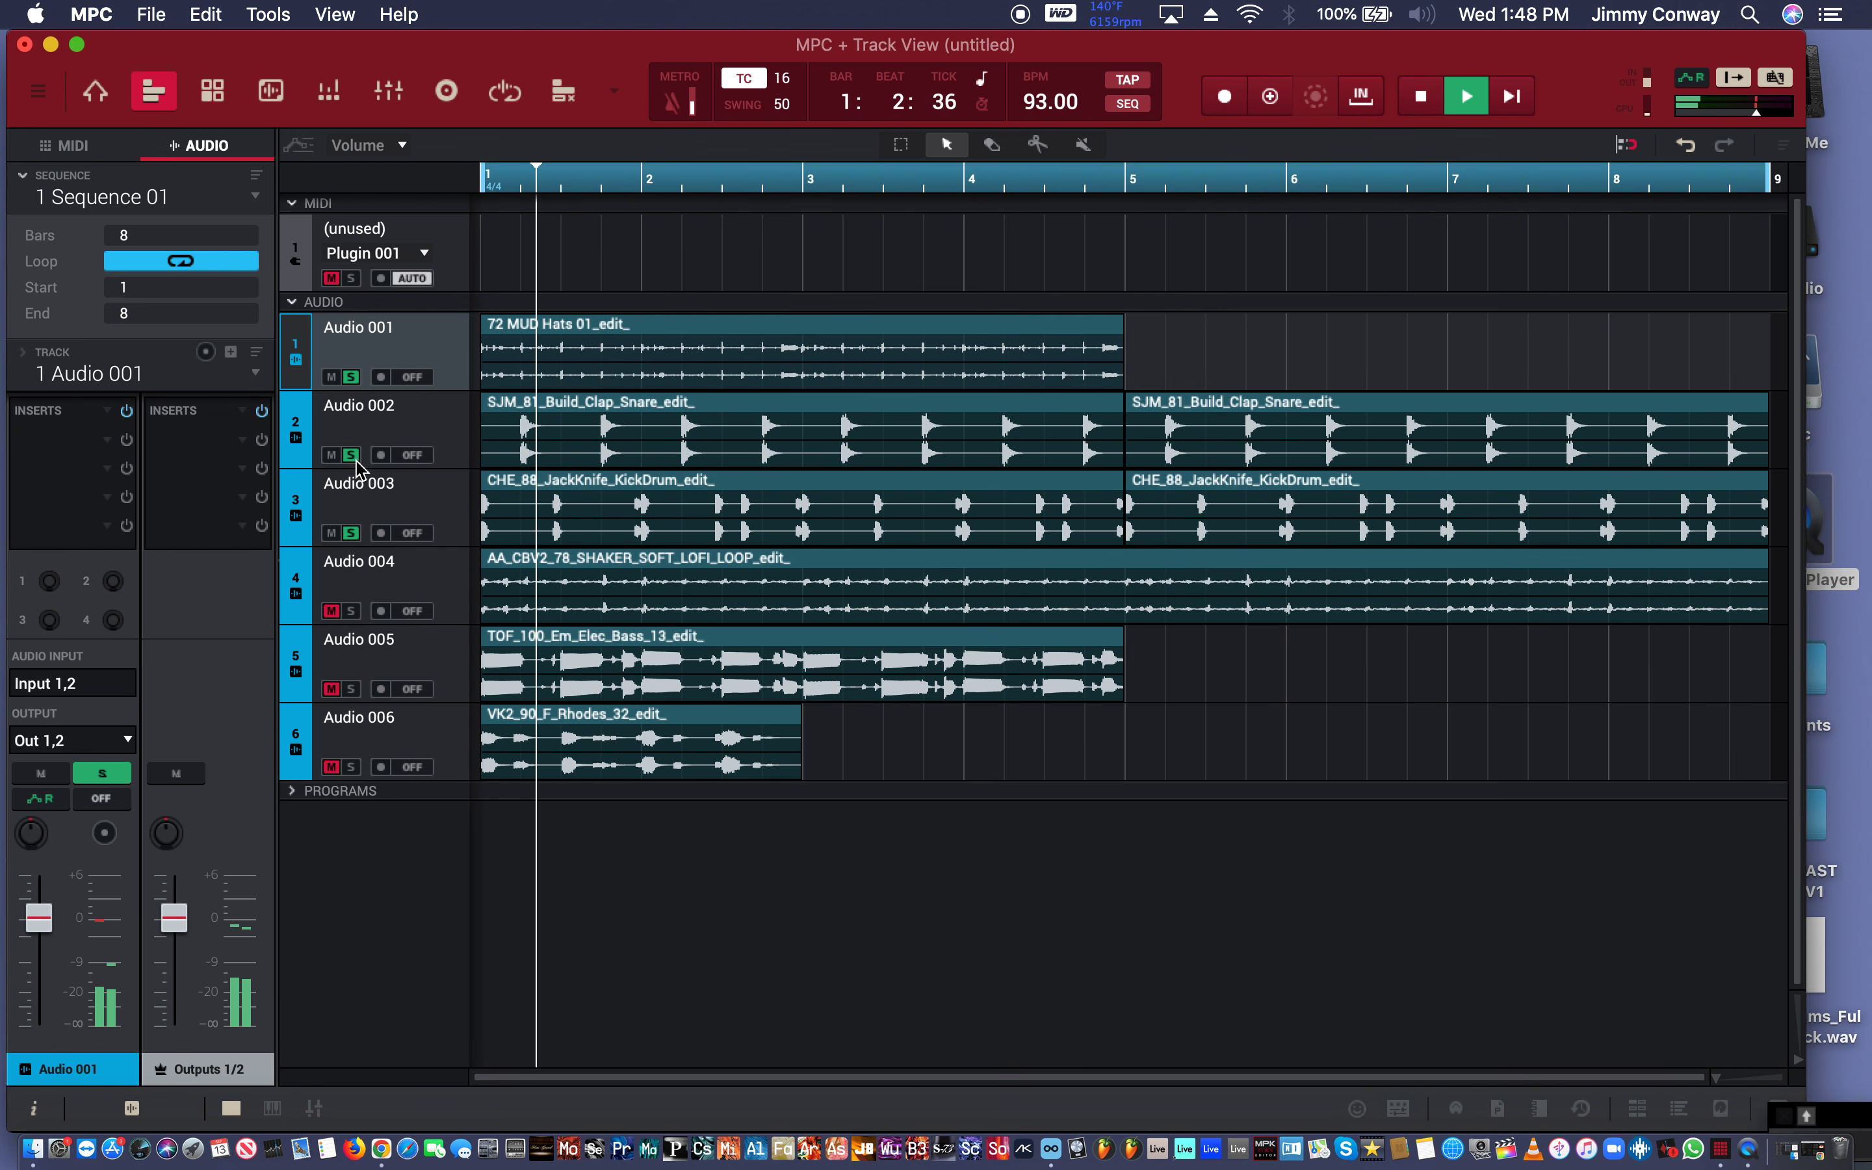
Duplicate the 72 MUD Hats 01 loop on Audio 001 at bar 5 and add Audio 004 to the soloed tracks.
{"action": "left_click", "coordinate": [613, 326]}
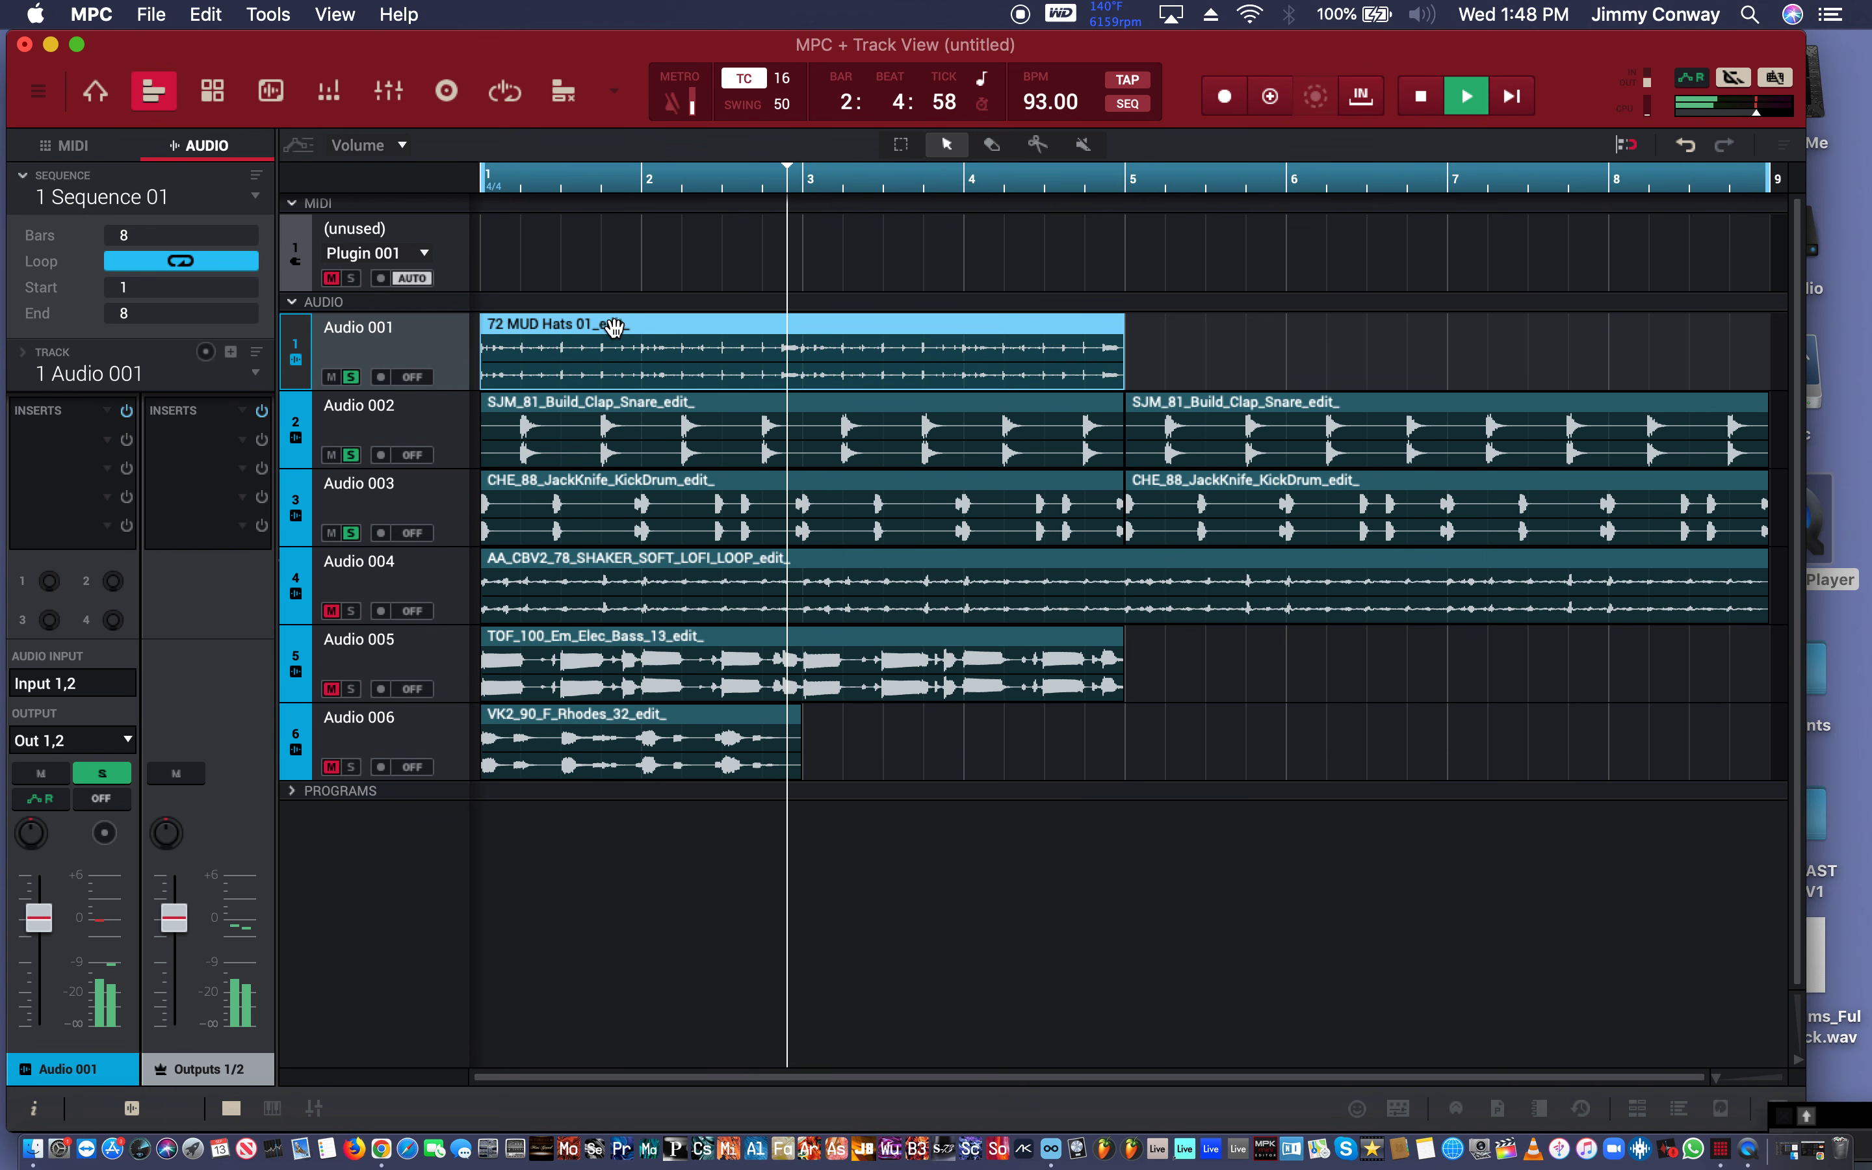
{"action": "key", "text": "super+d"}
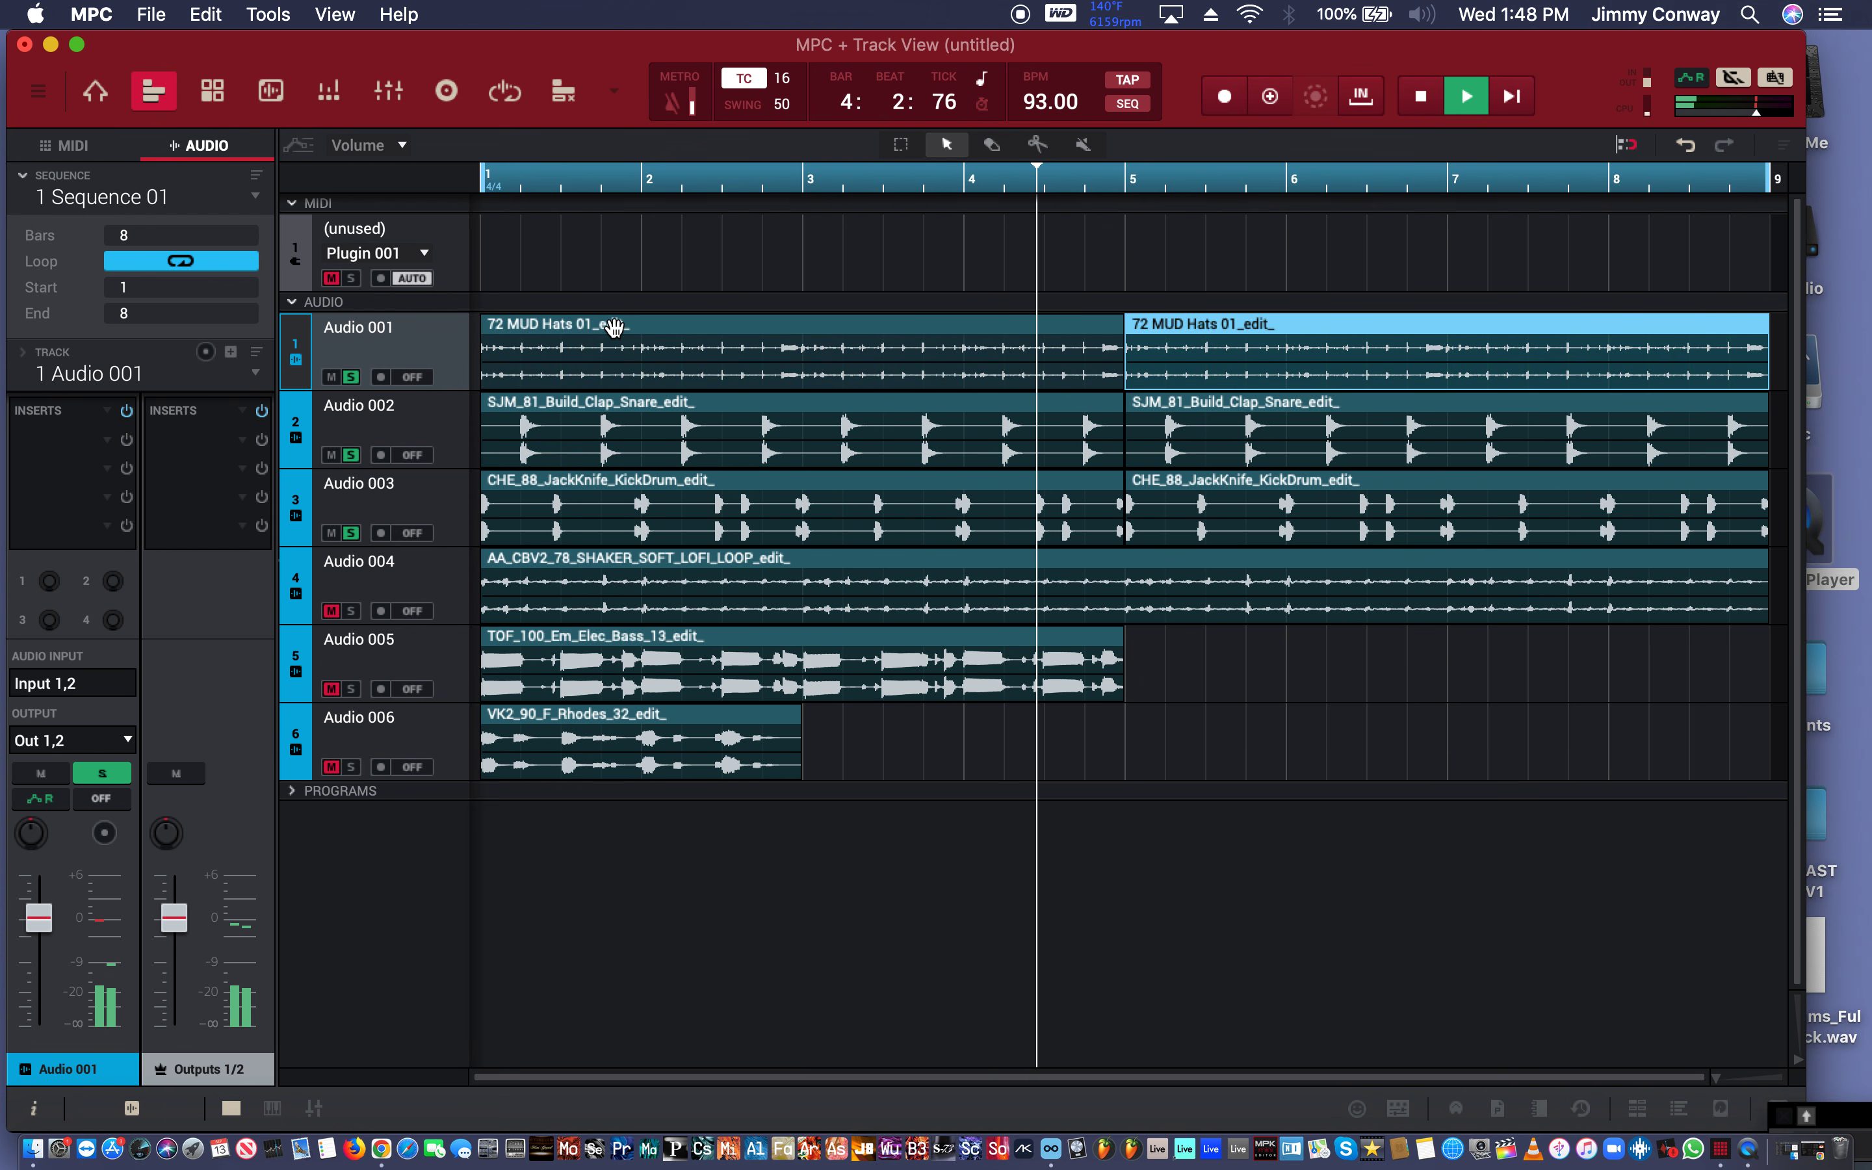
{"action": "left_click", "coordinate": [352, 611]}
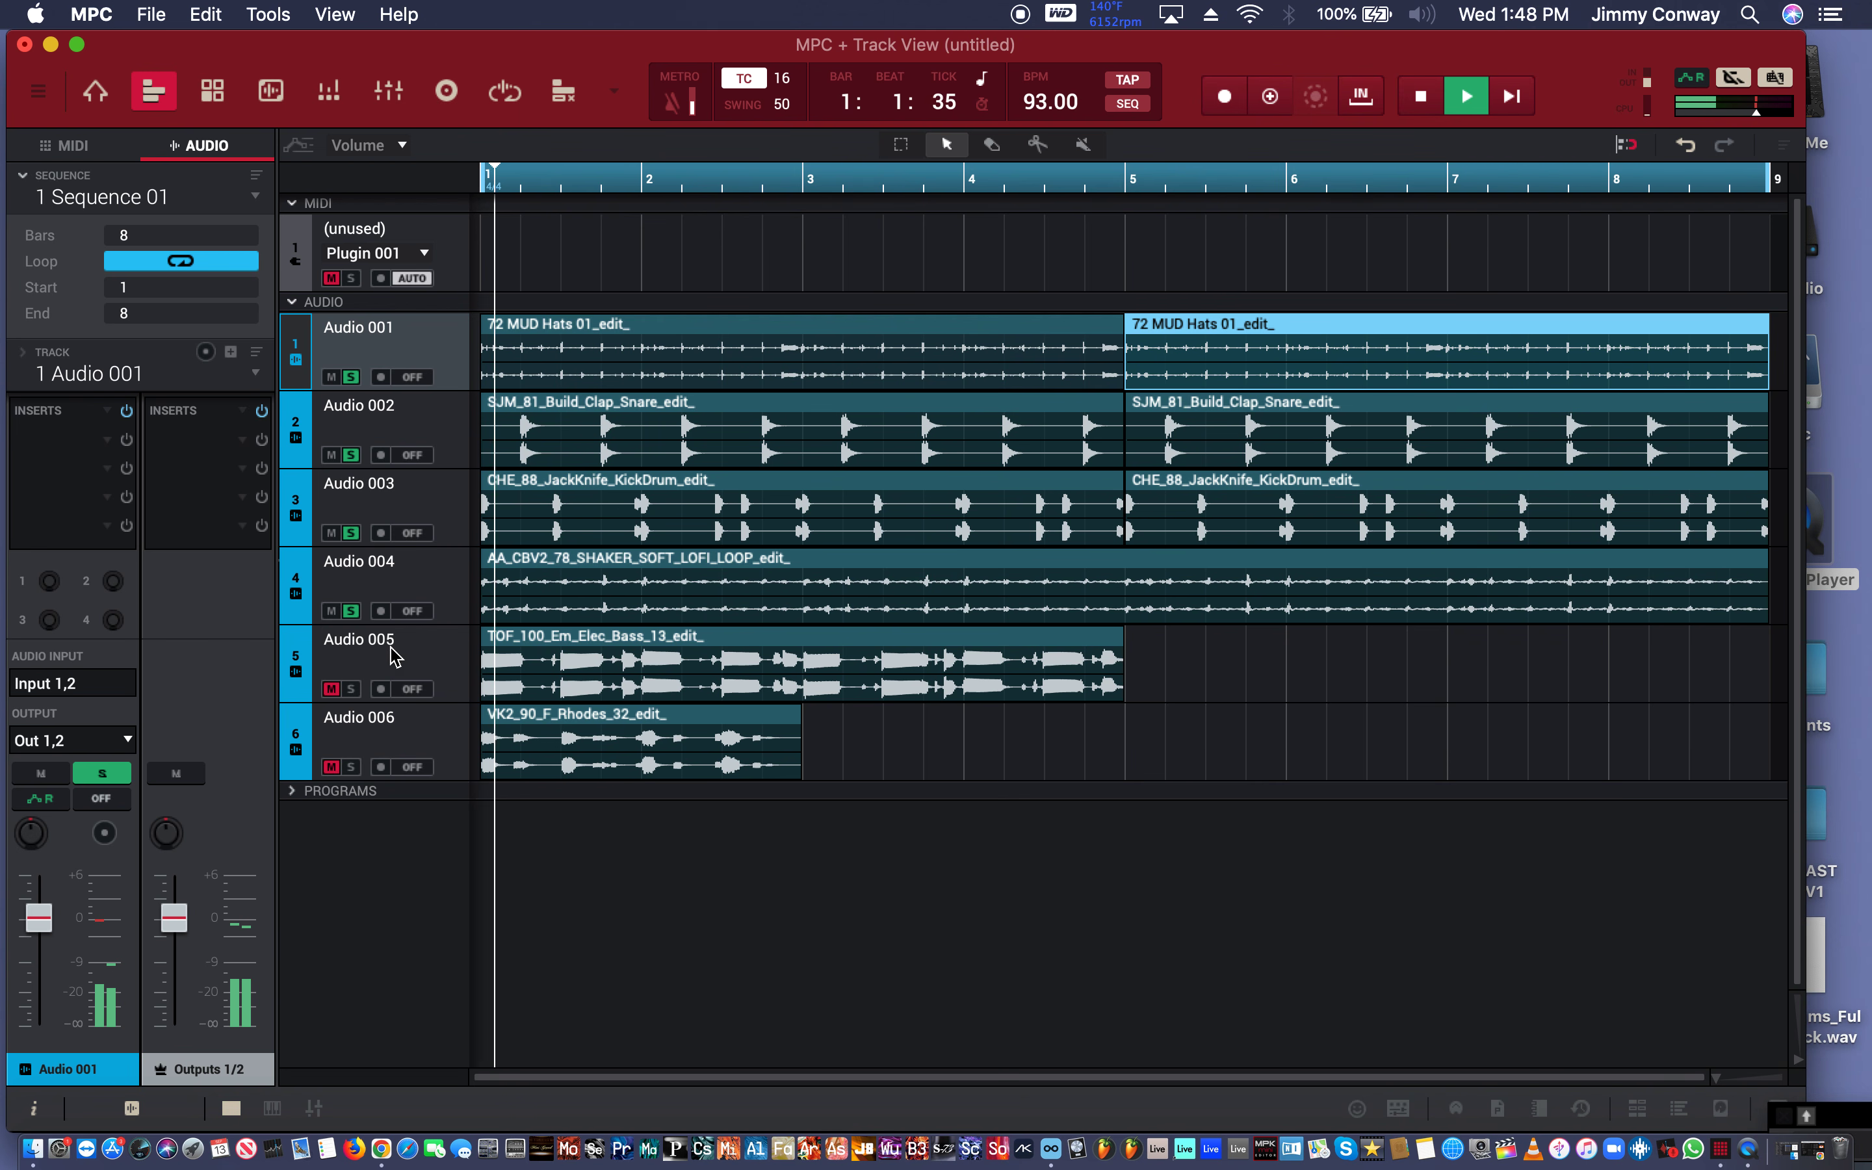
Lower Audio 005's volume and duplicate its TOF_100_Em_Elec_Bass_13 loop at bar 5.
{"action": "left_click", "coordinate": [371, 666]}
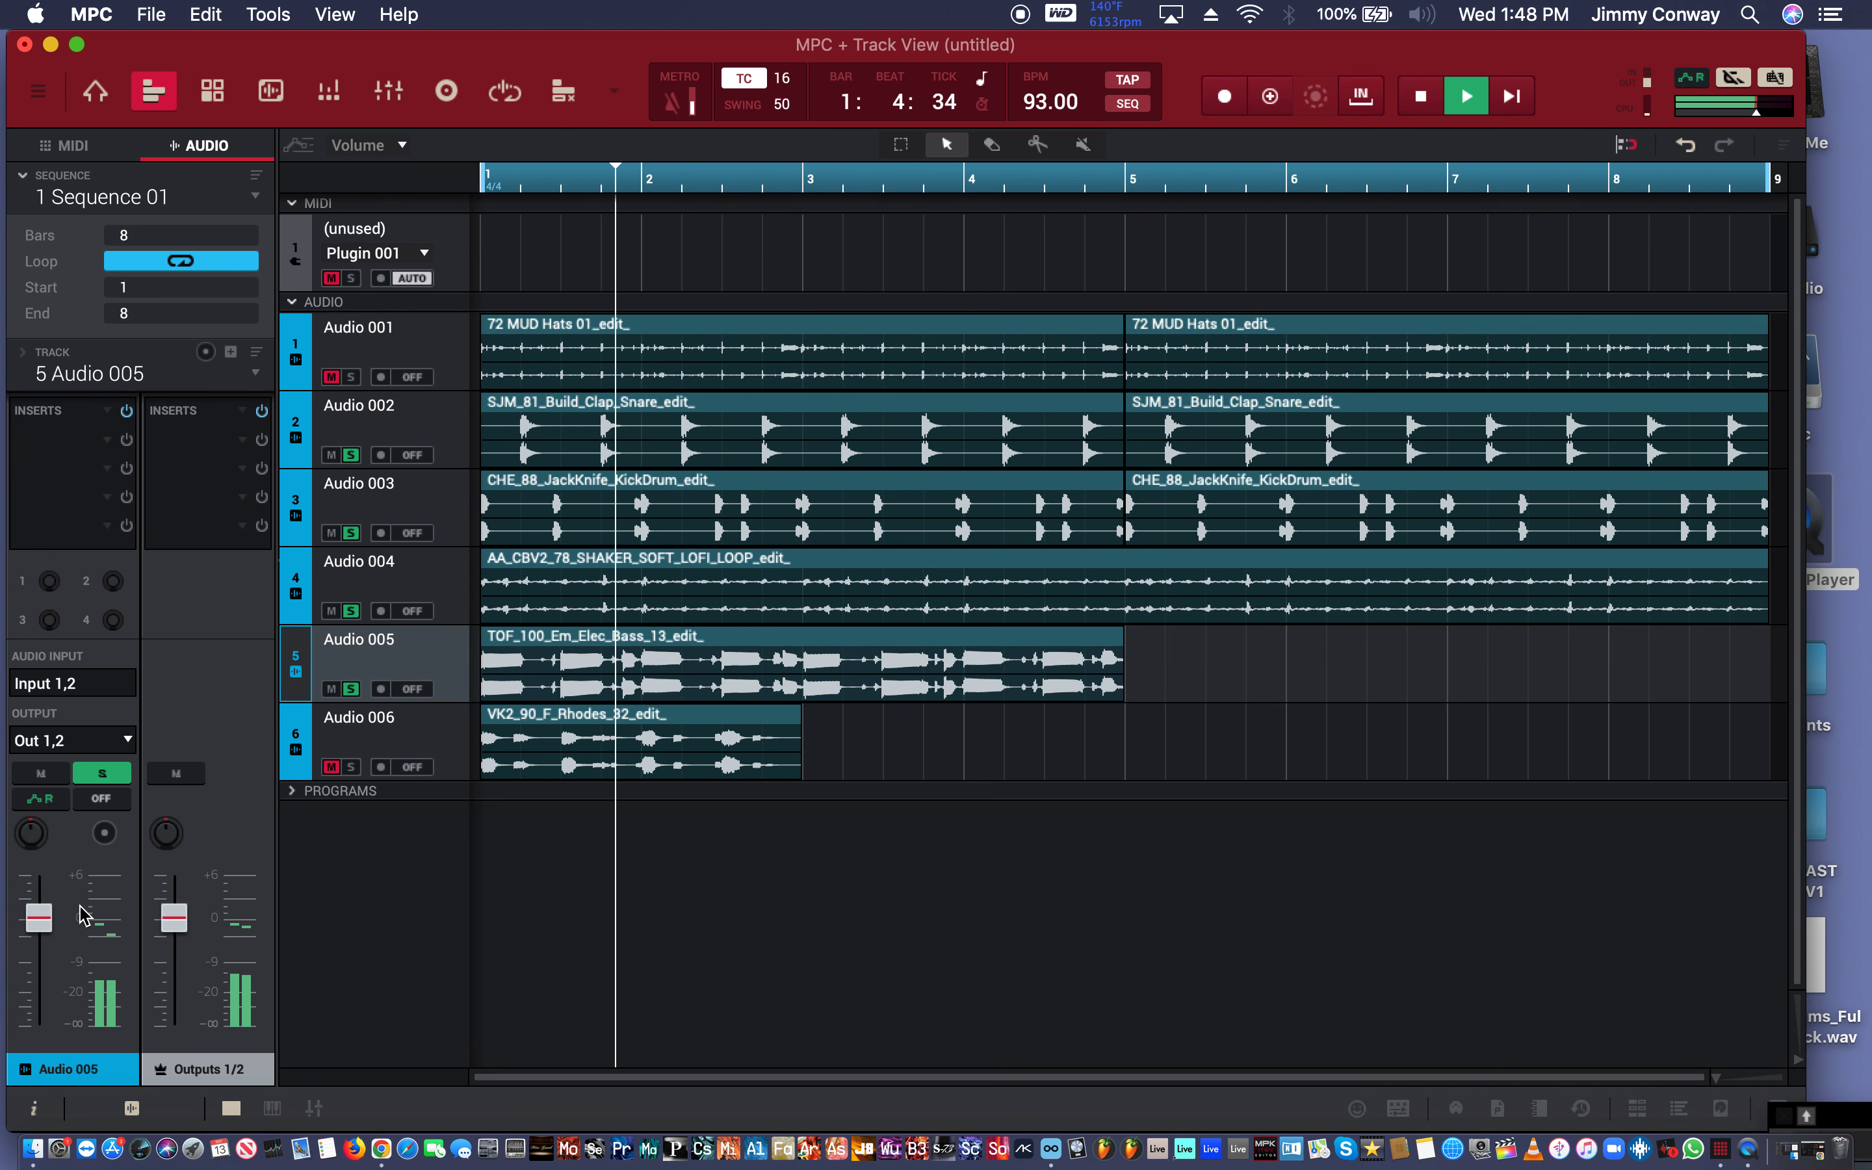
{"action": "left_click_drag", "start_coordinate": [47, 923], "coordinate": [42, 1000]}
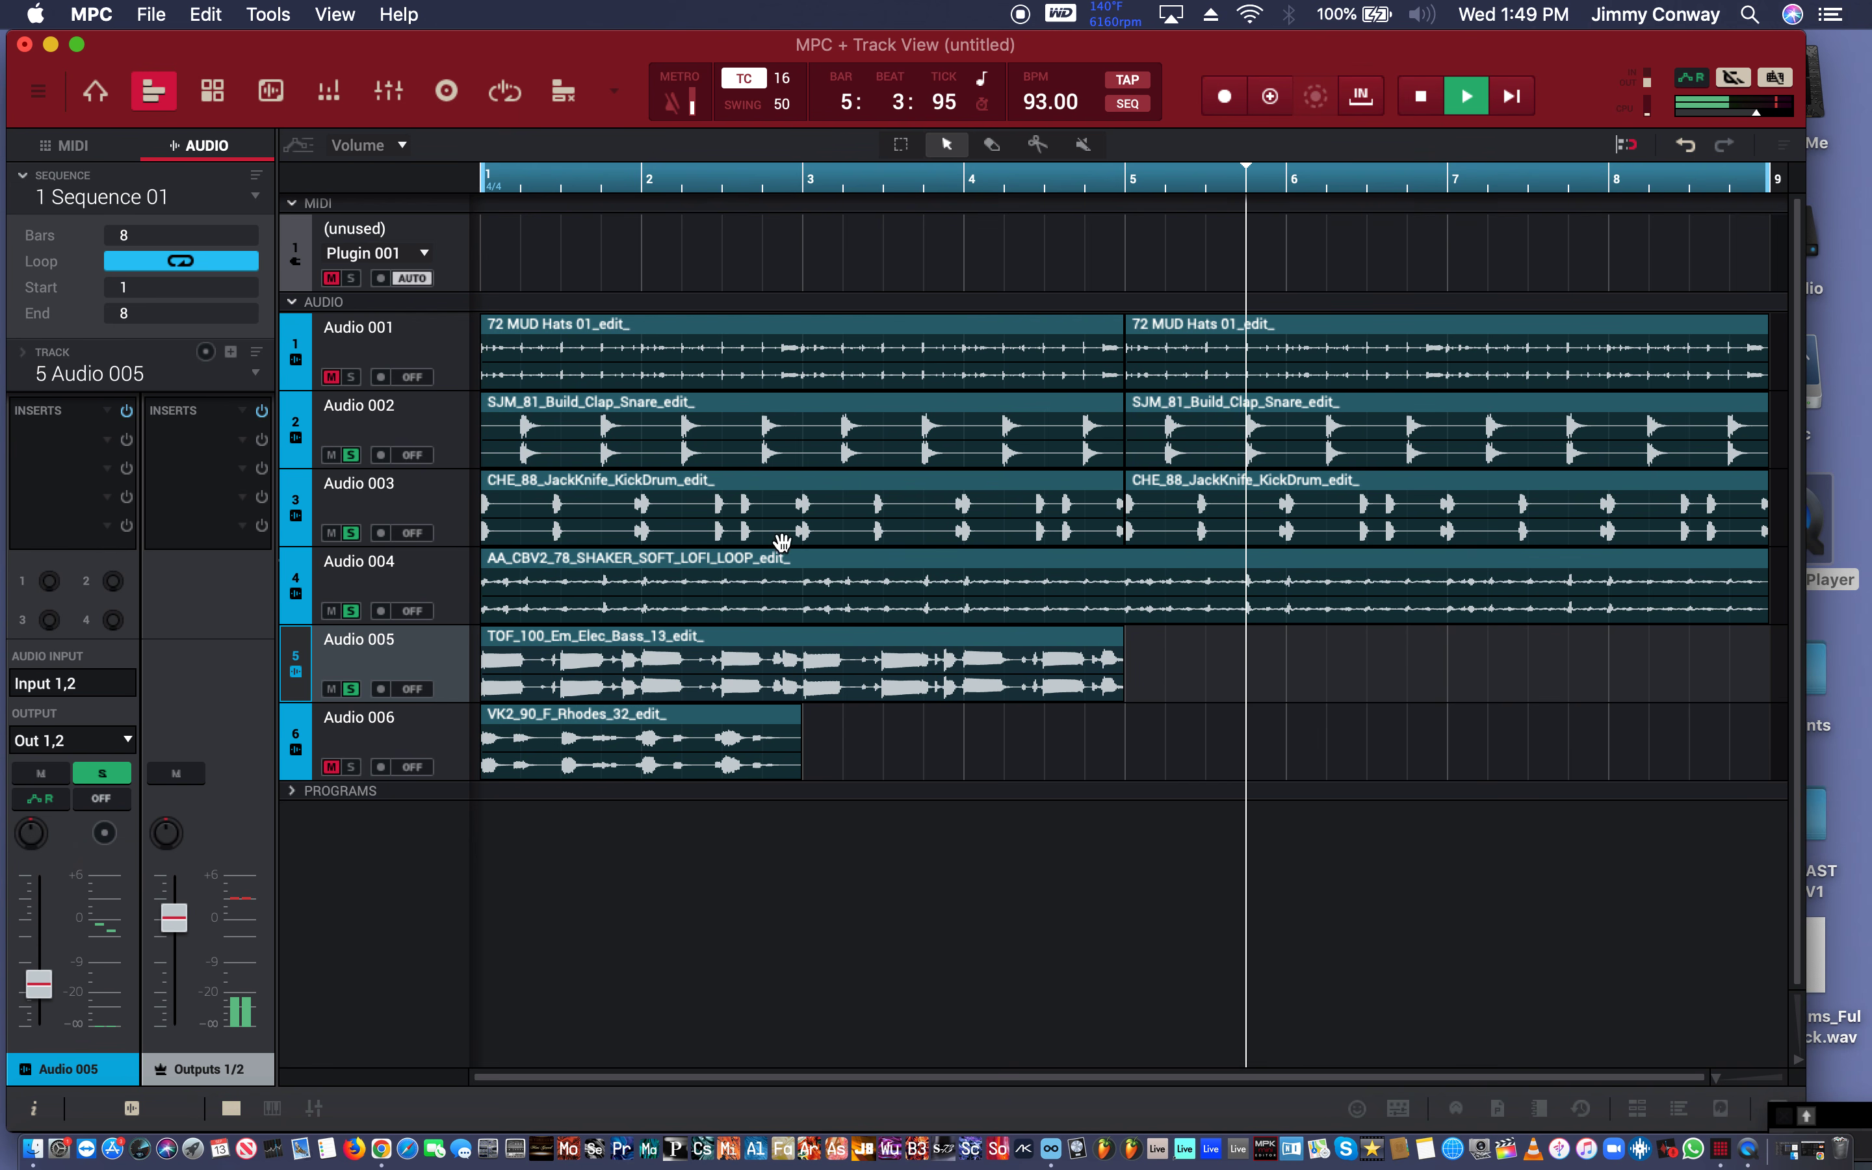
{"action": "left_click", "coordinate": [768, 636]}
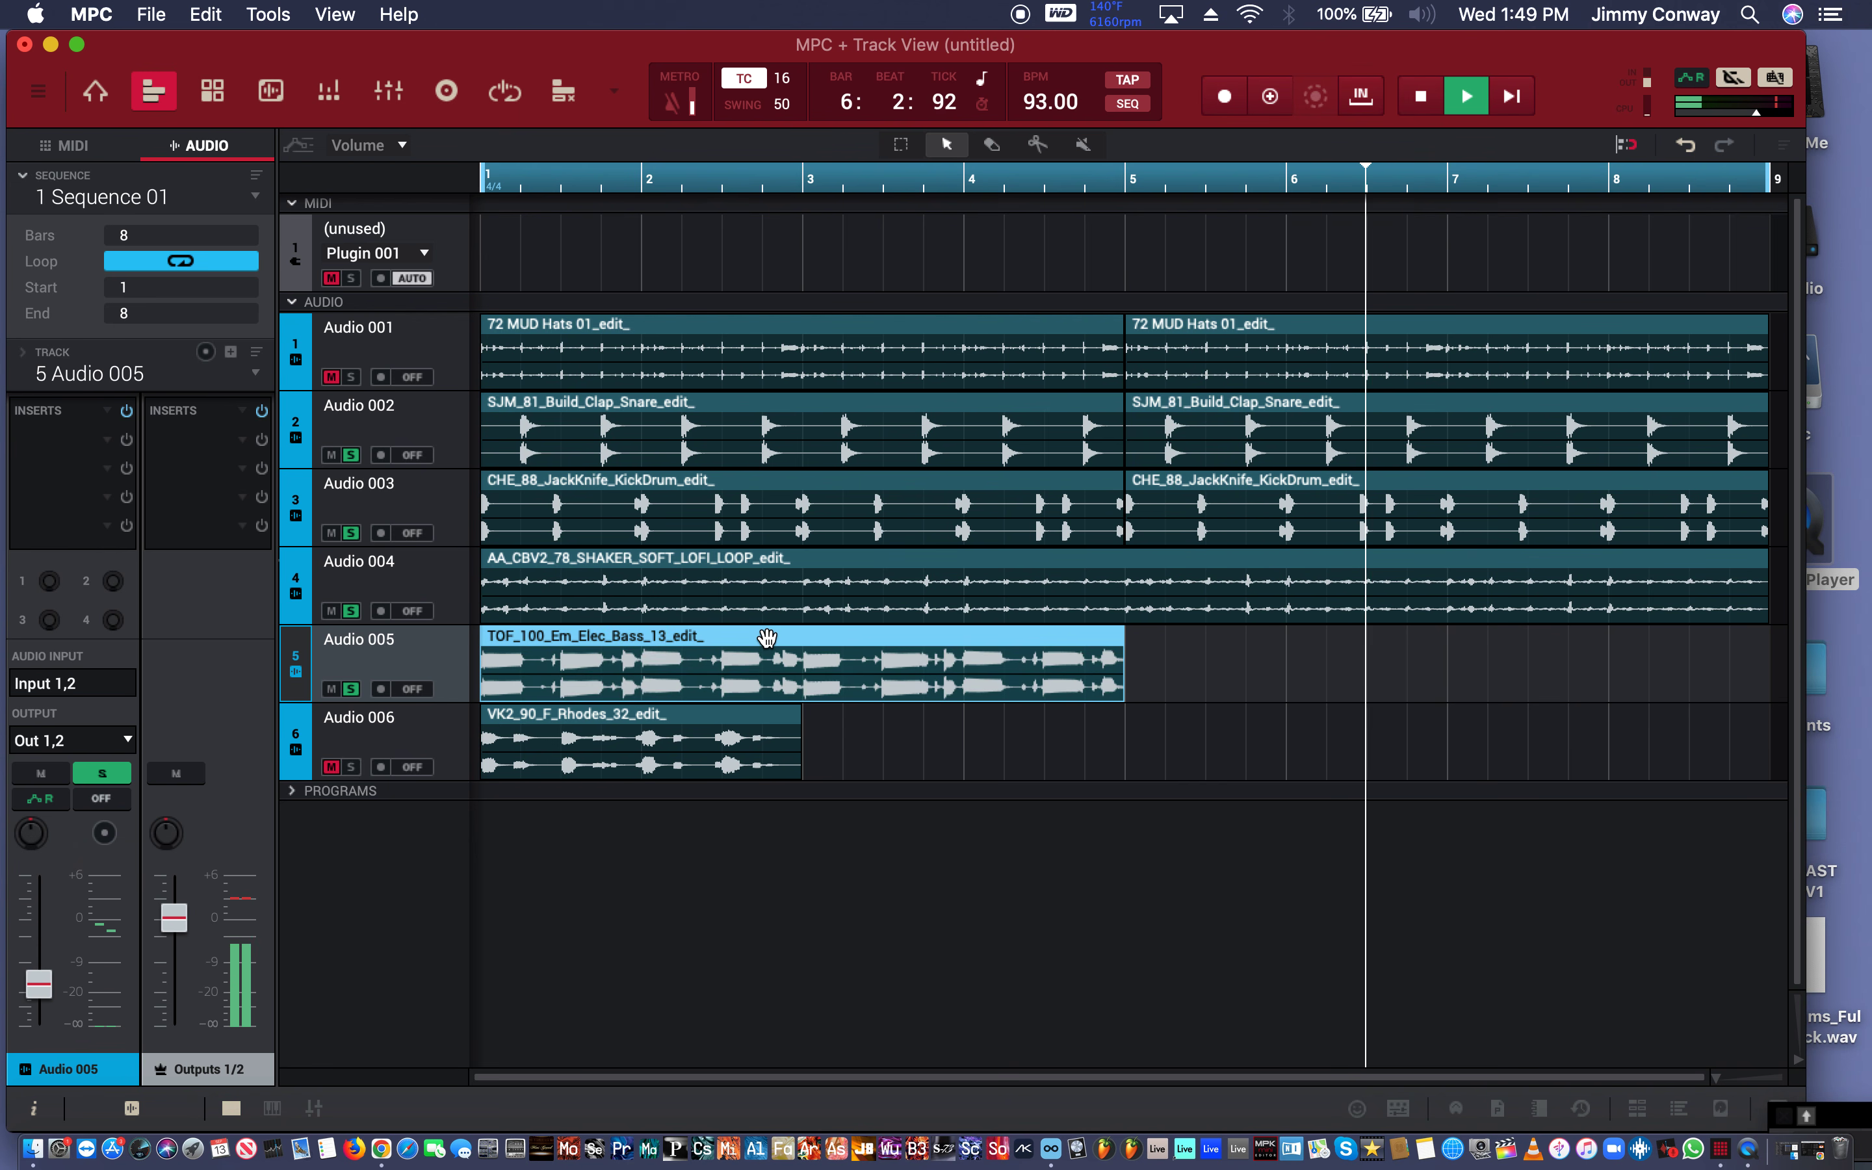
{"action": "key", "text": "super+d"}
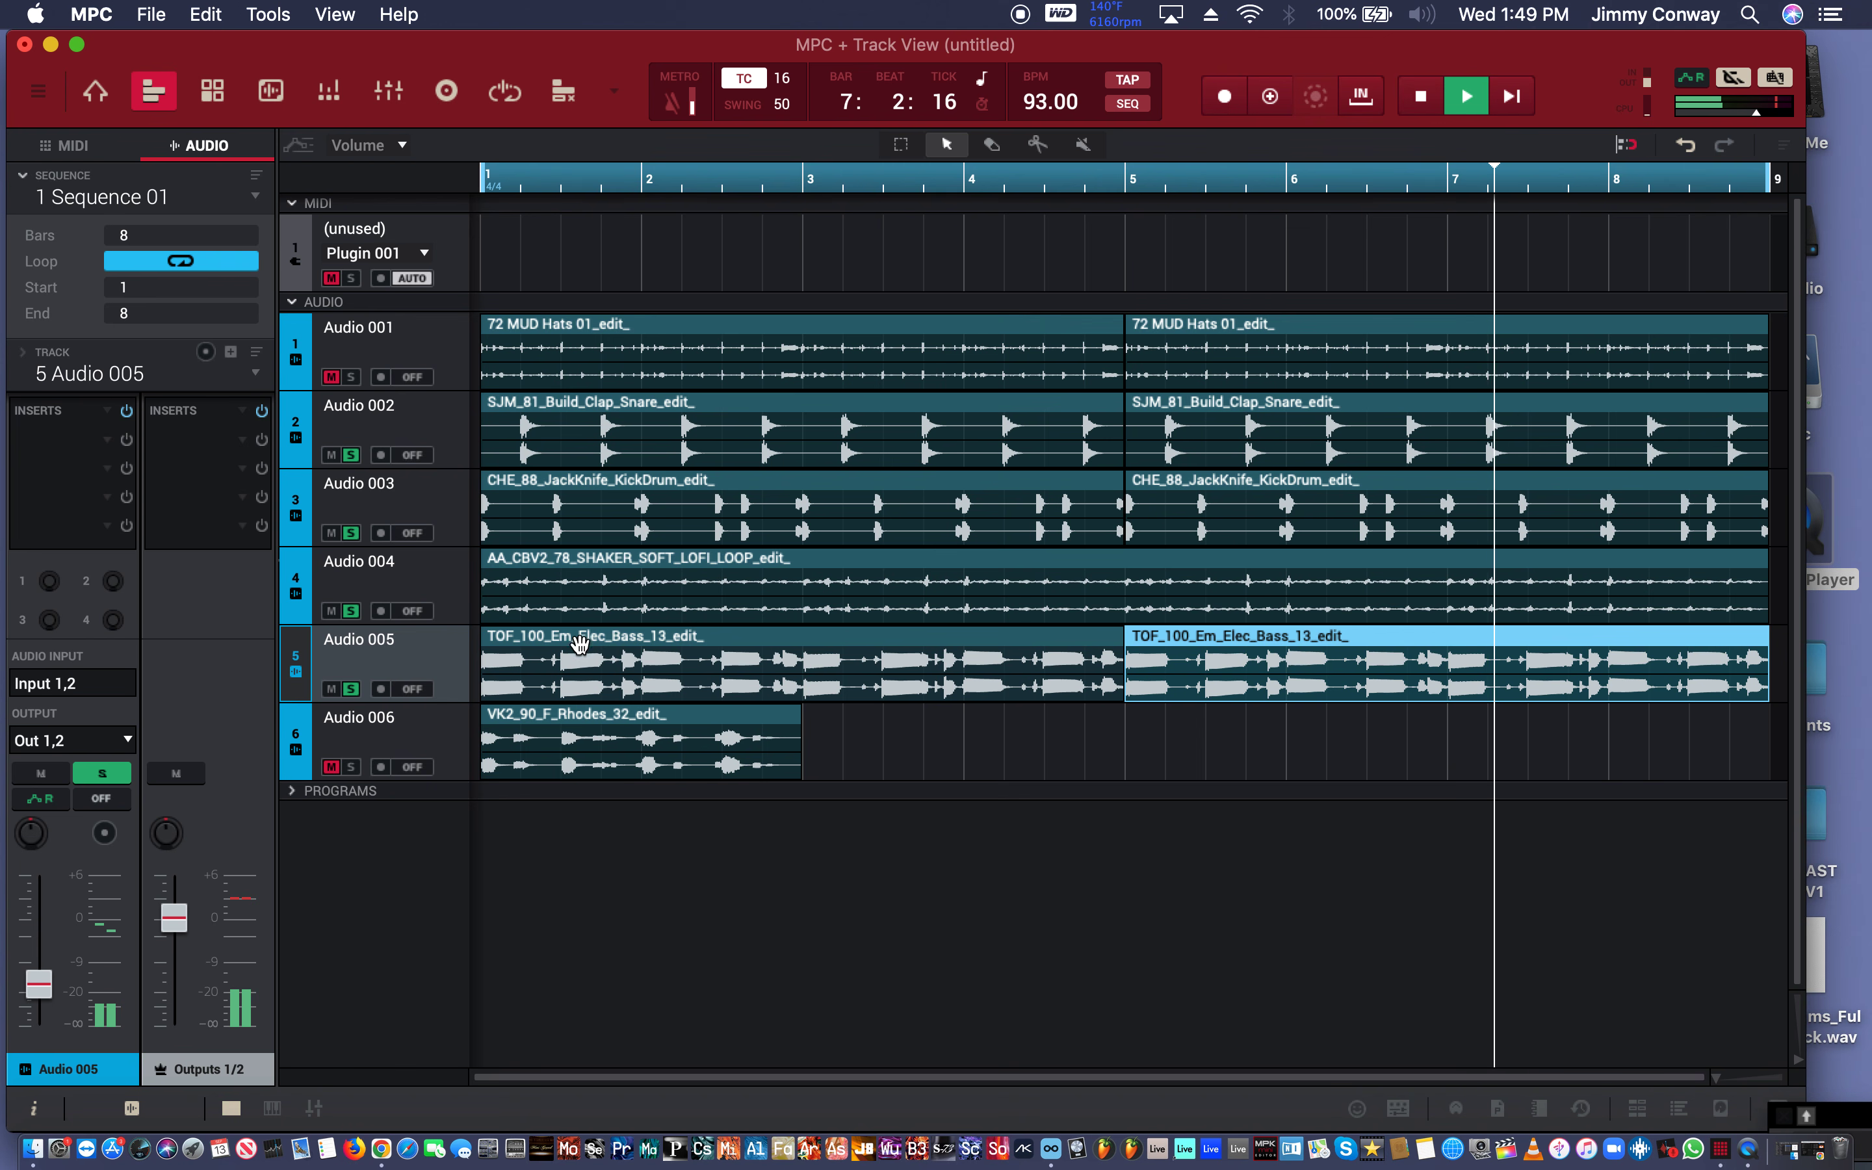
Duplicate the VK2_90_F_Rhodes_32 loop on Audio 006 three times to fill all eight bars.
{"action": "left_click", "coordinate": [570, 720]}
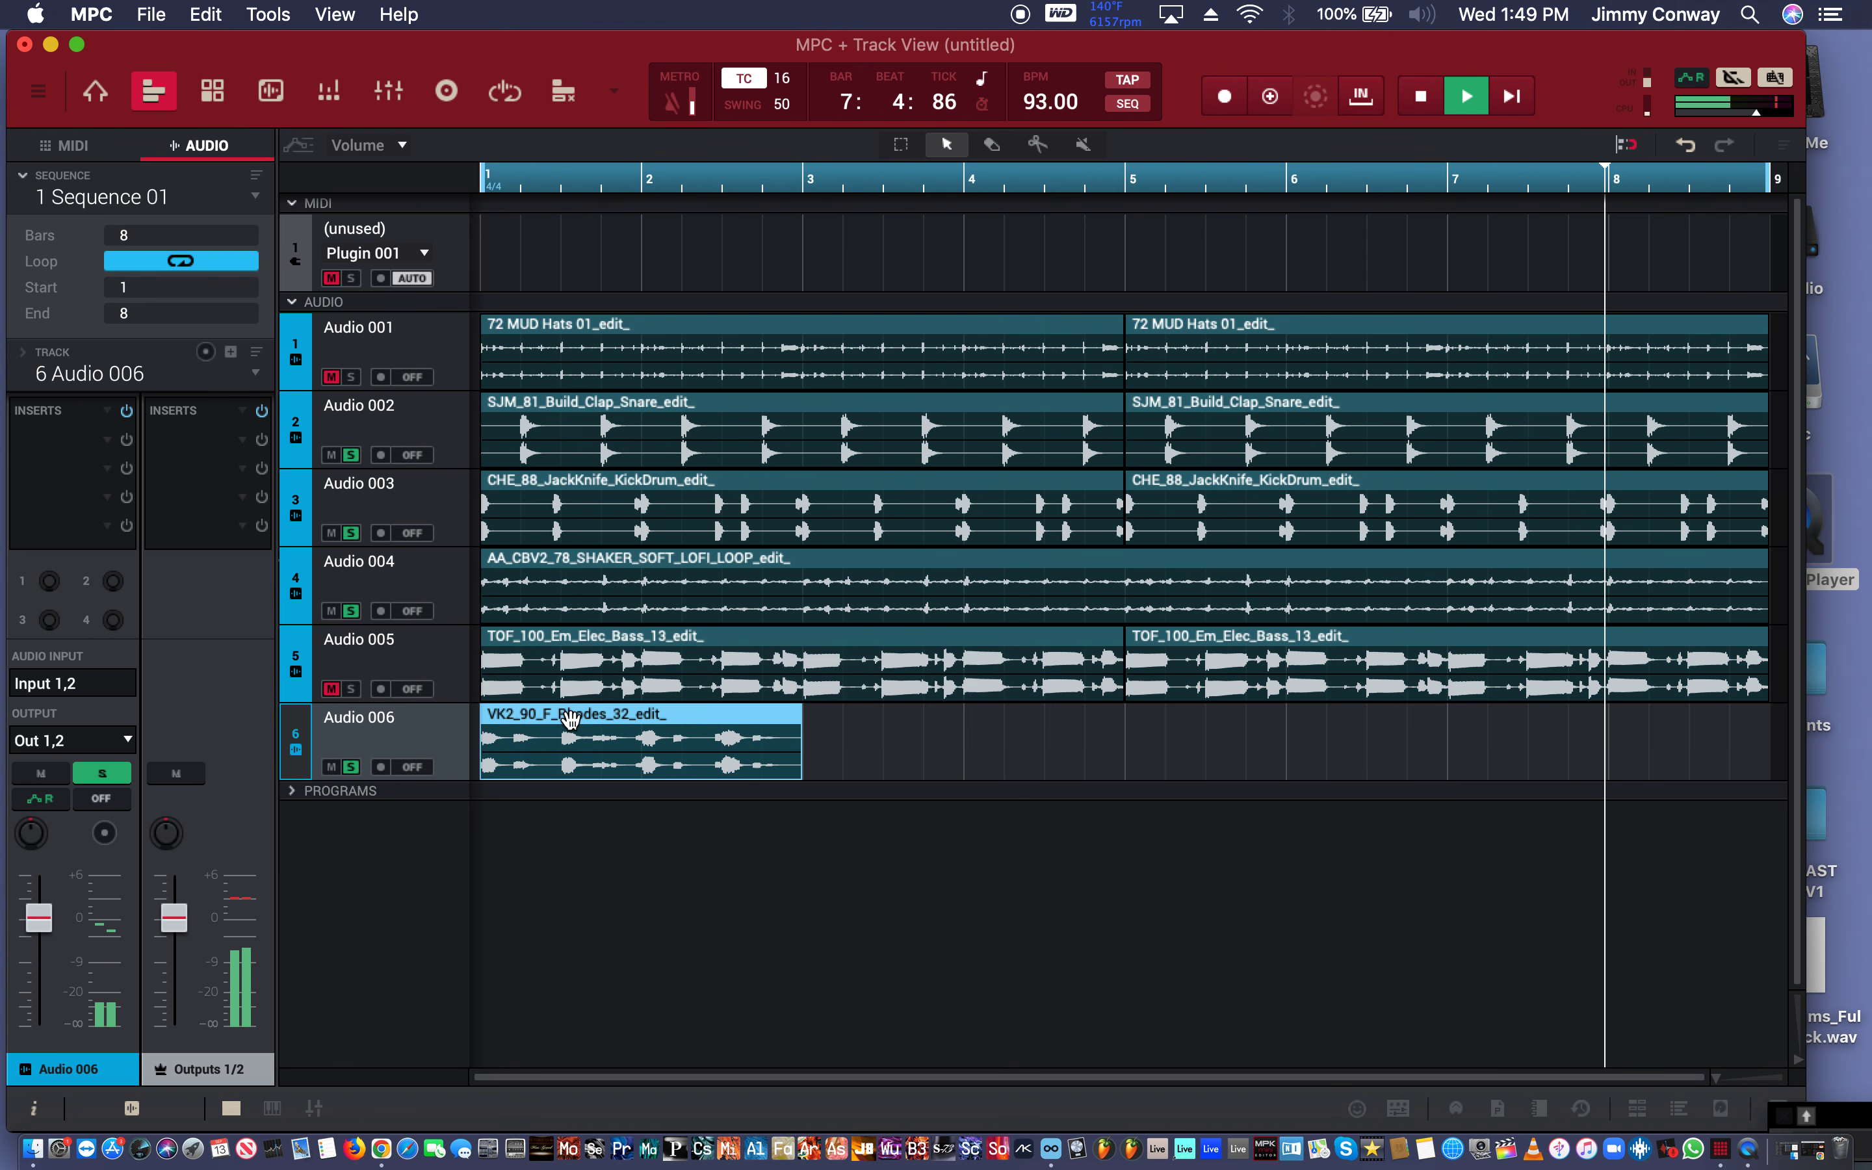
{"action": "key", "text": "super+d"}
{"action": "key", "text": "super+d"}
{"action": "key", "text": "super+d"}
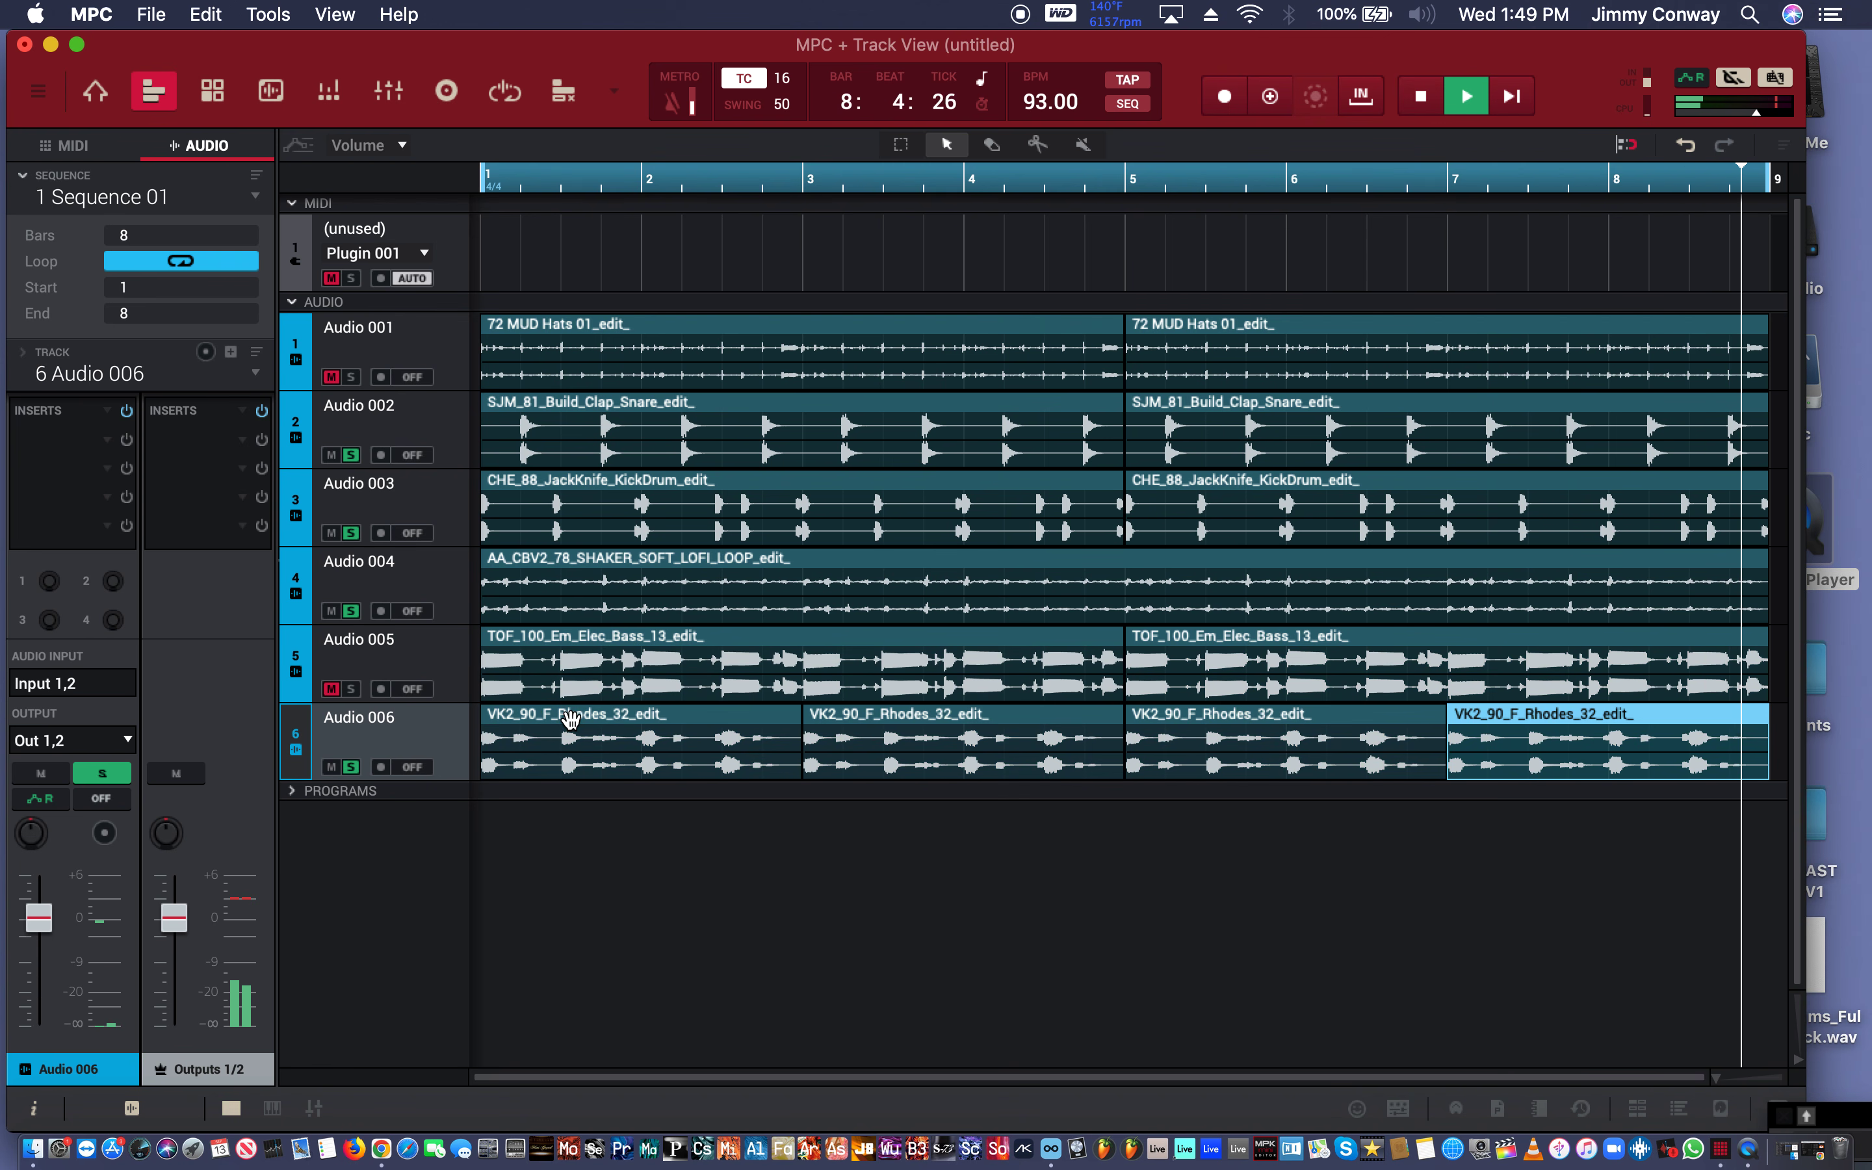
Lower Audio 006's volume to about -16 dB, solo Audio 005 along with it, and stop playback.
{"action": "left_click_drag", "start_coordinate": [39, 917], "coordinate": [37, 992]}
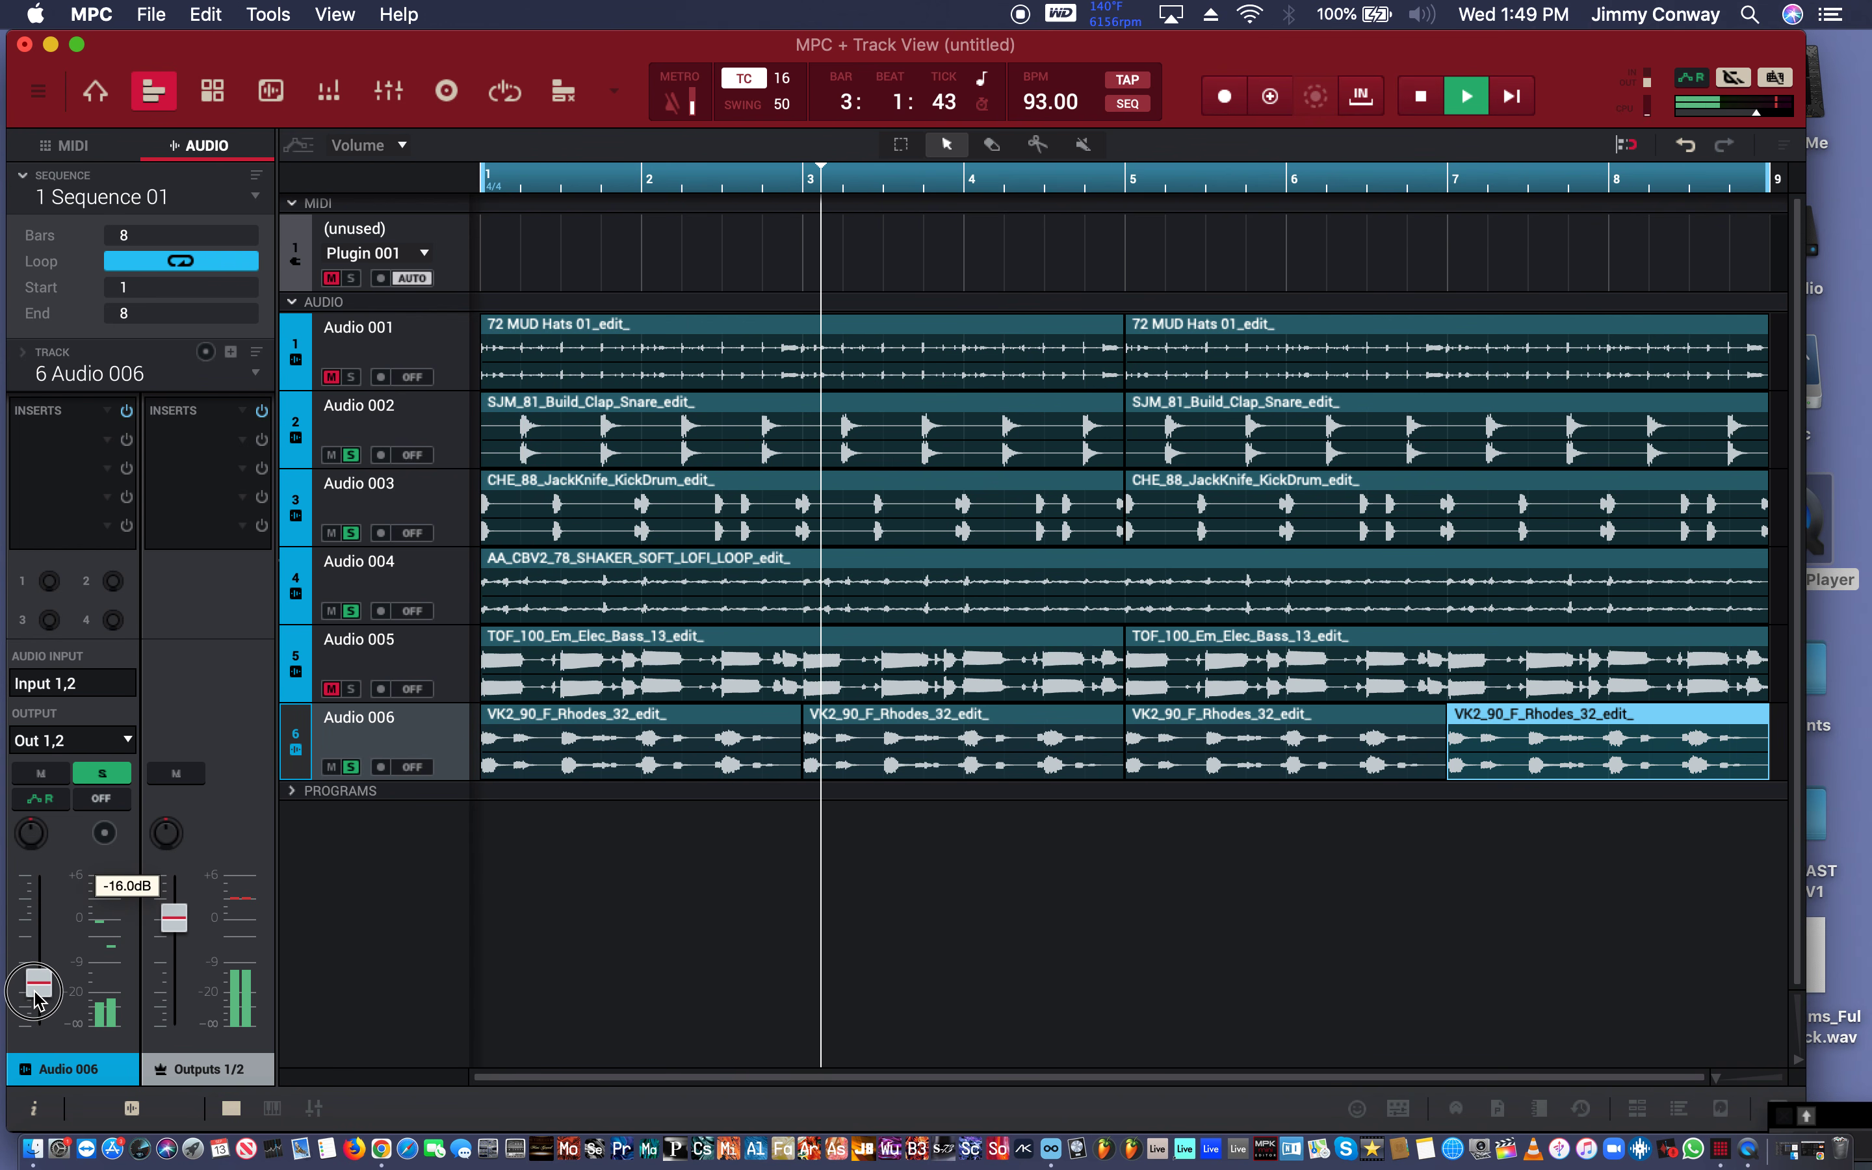
{"action": "left_click", "coordinate": [331, 689]}
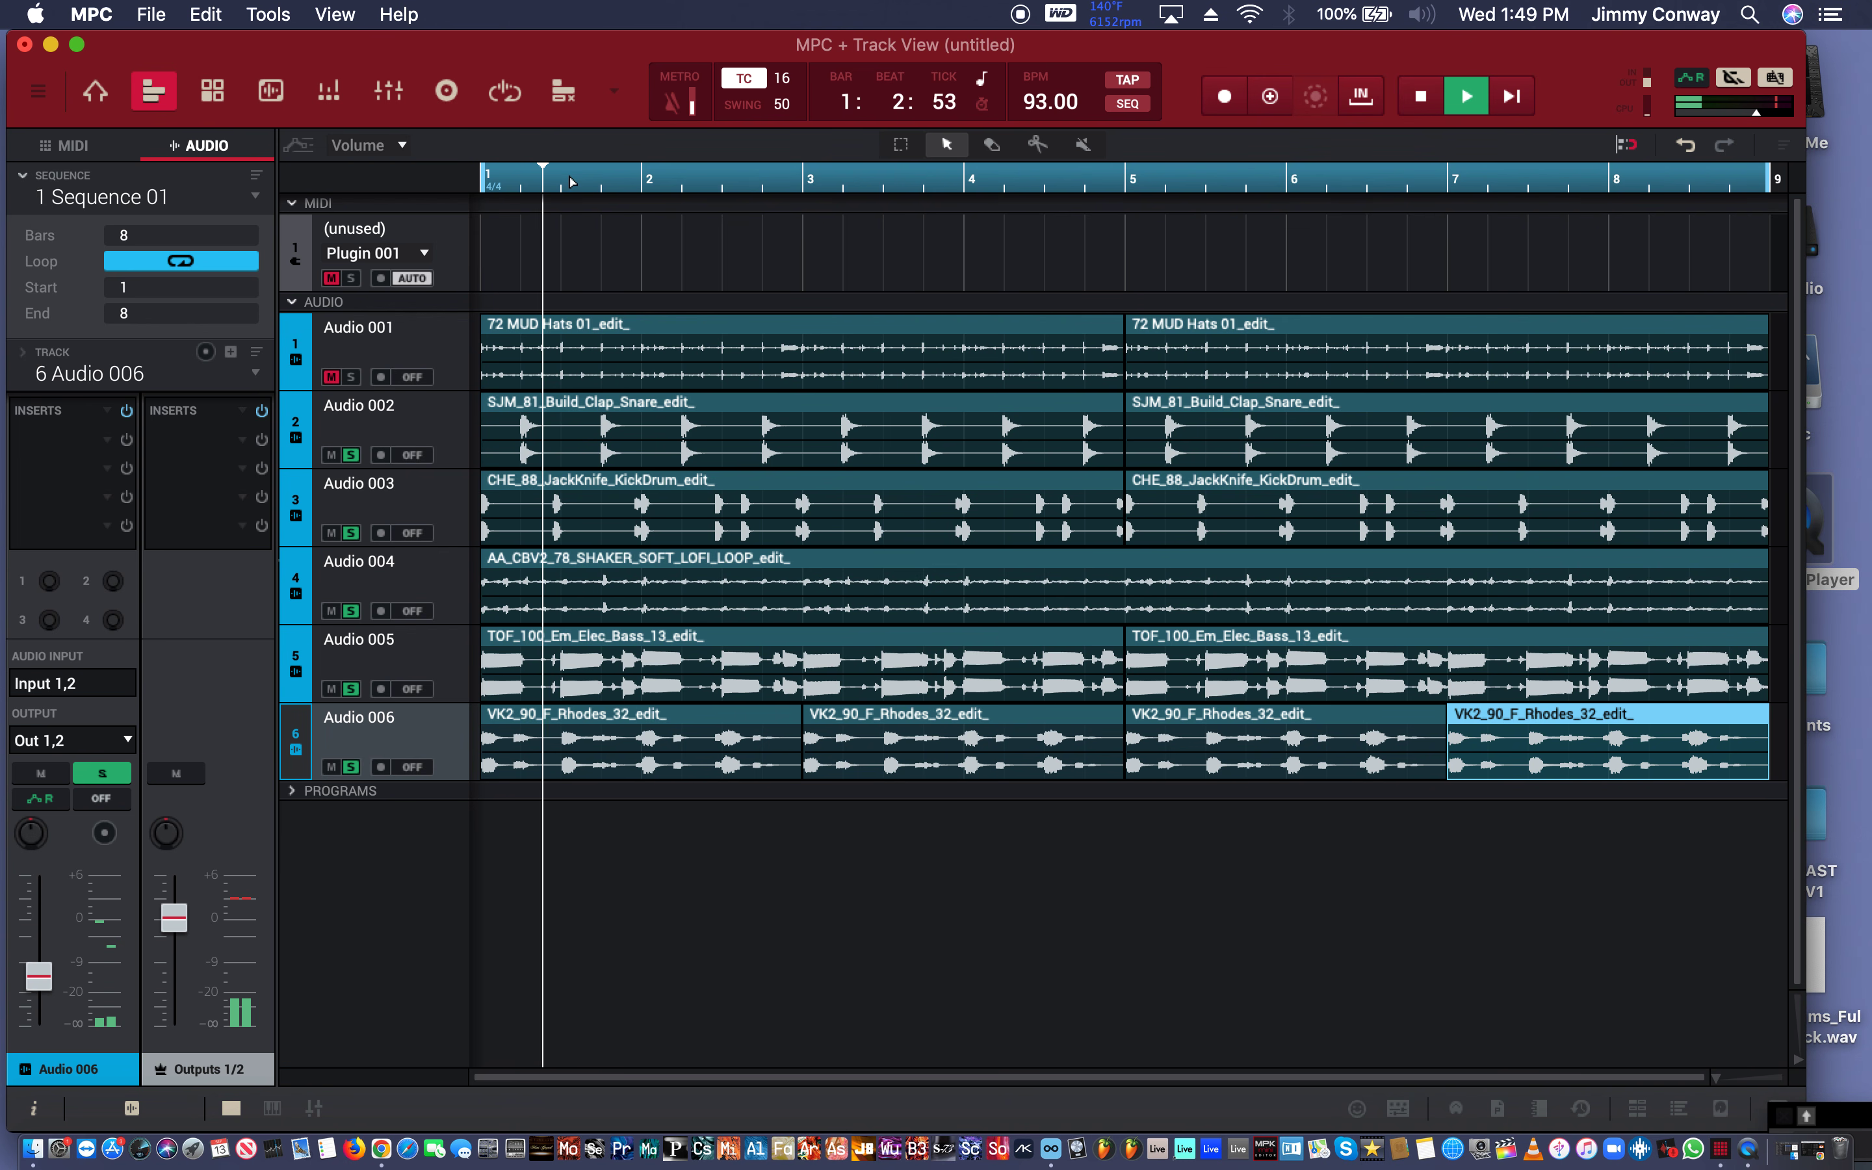
{"action": "key", "text": "space"}
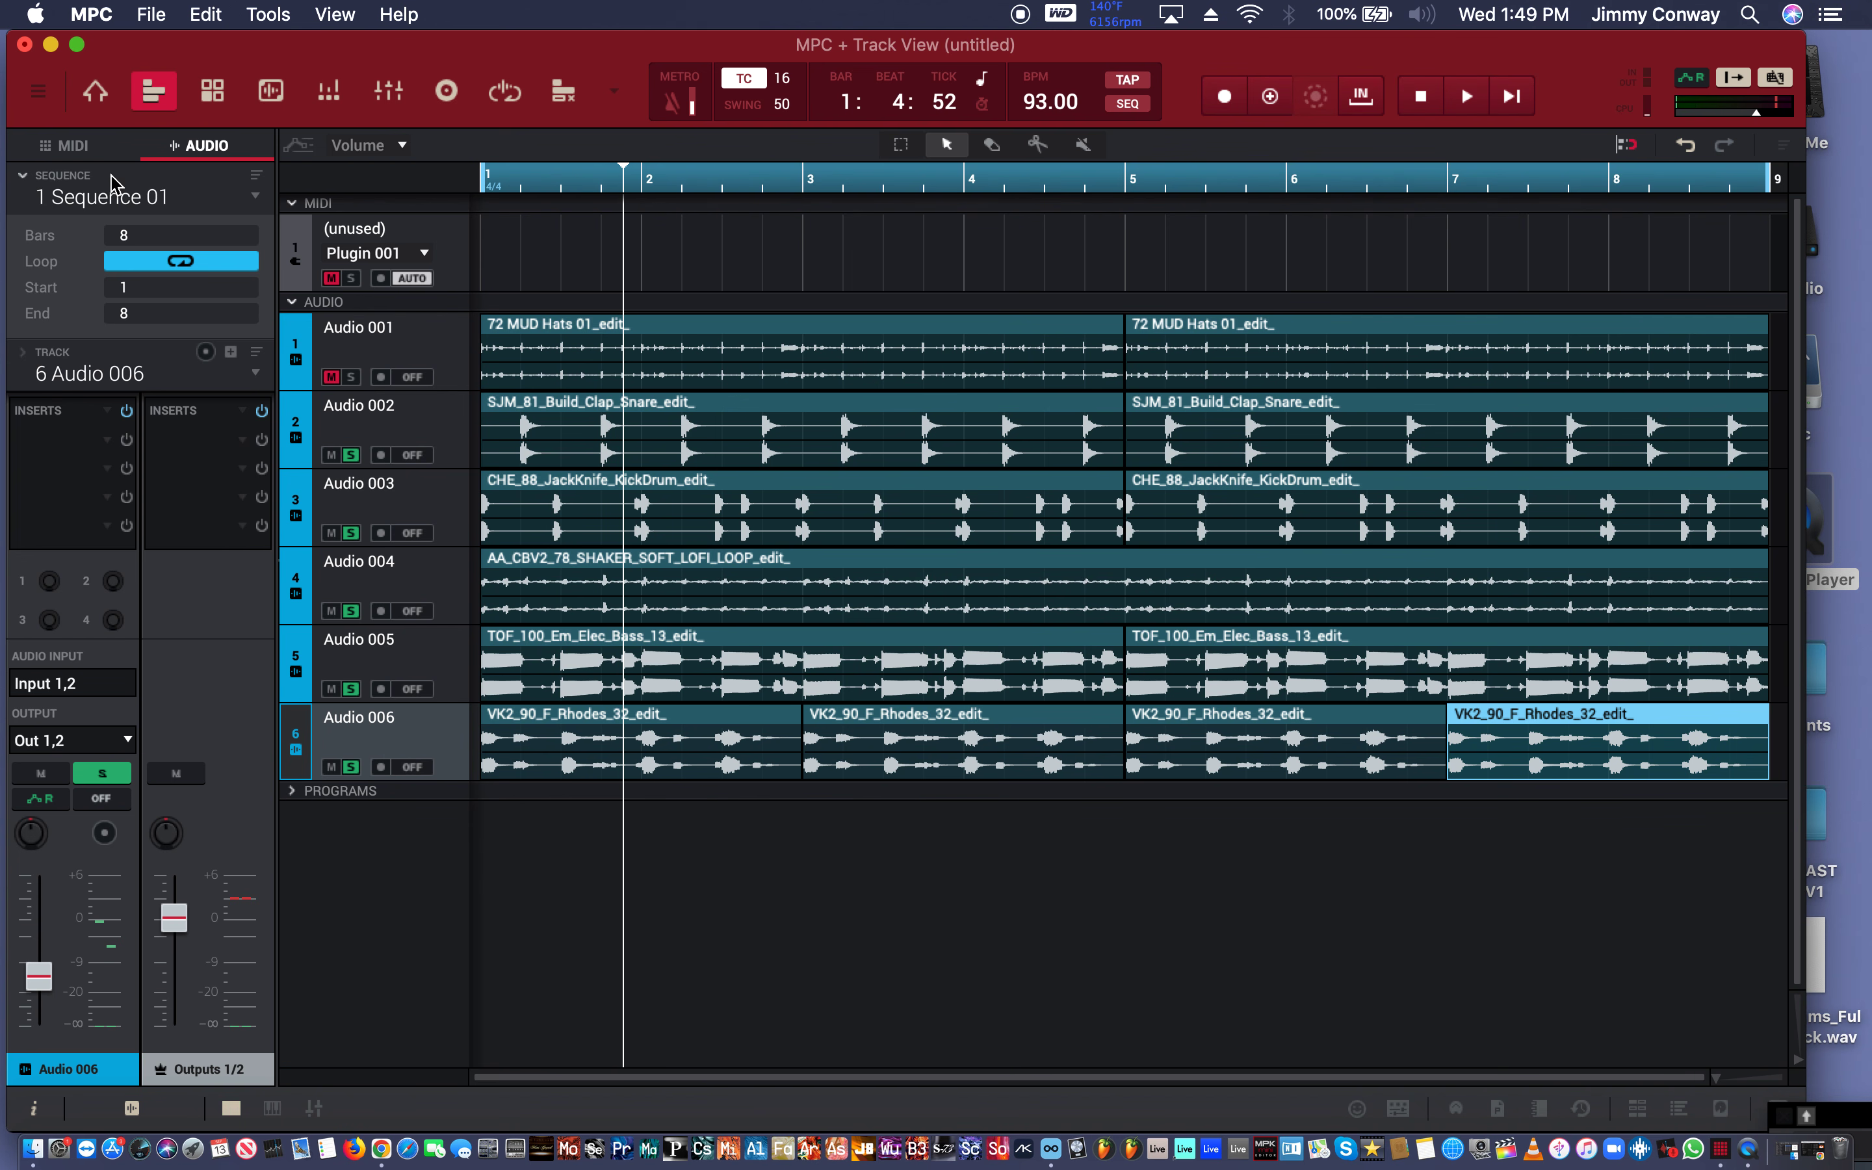
Set the length of Sequence 01 to 12 bars.
{"action": "double_click", "coordinate": [142, 237]}
{"action": "key", "text": "Return"}
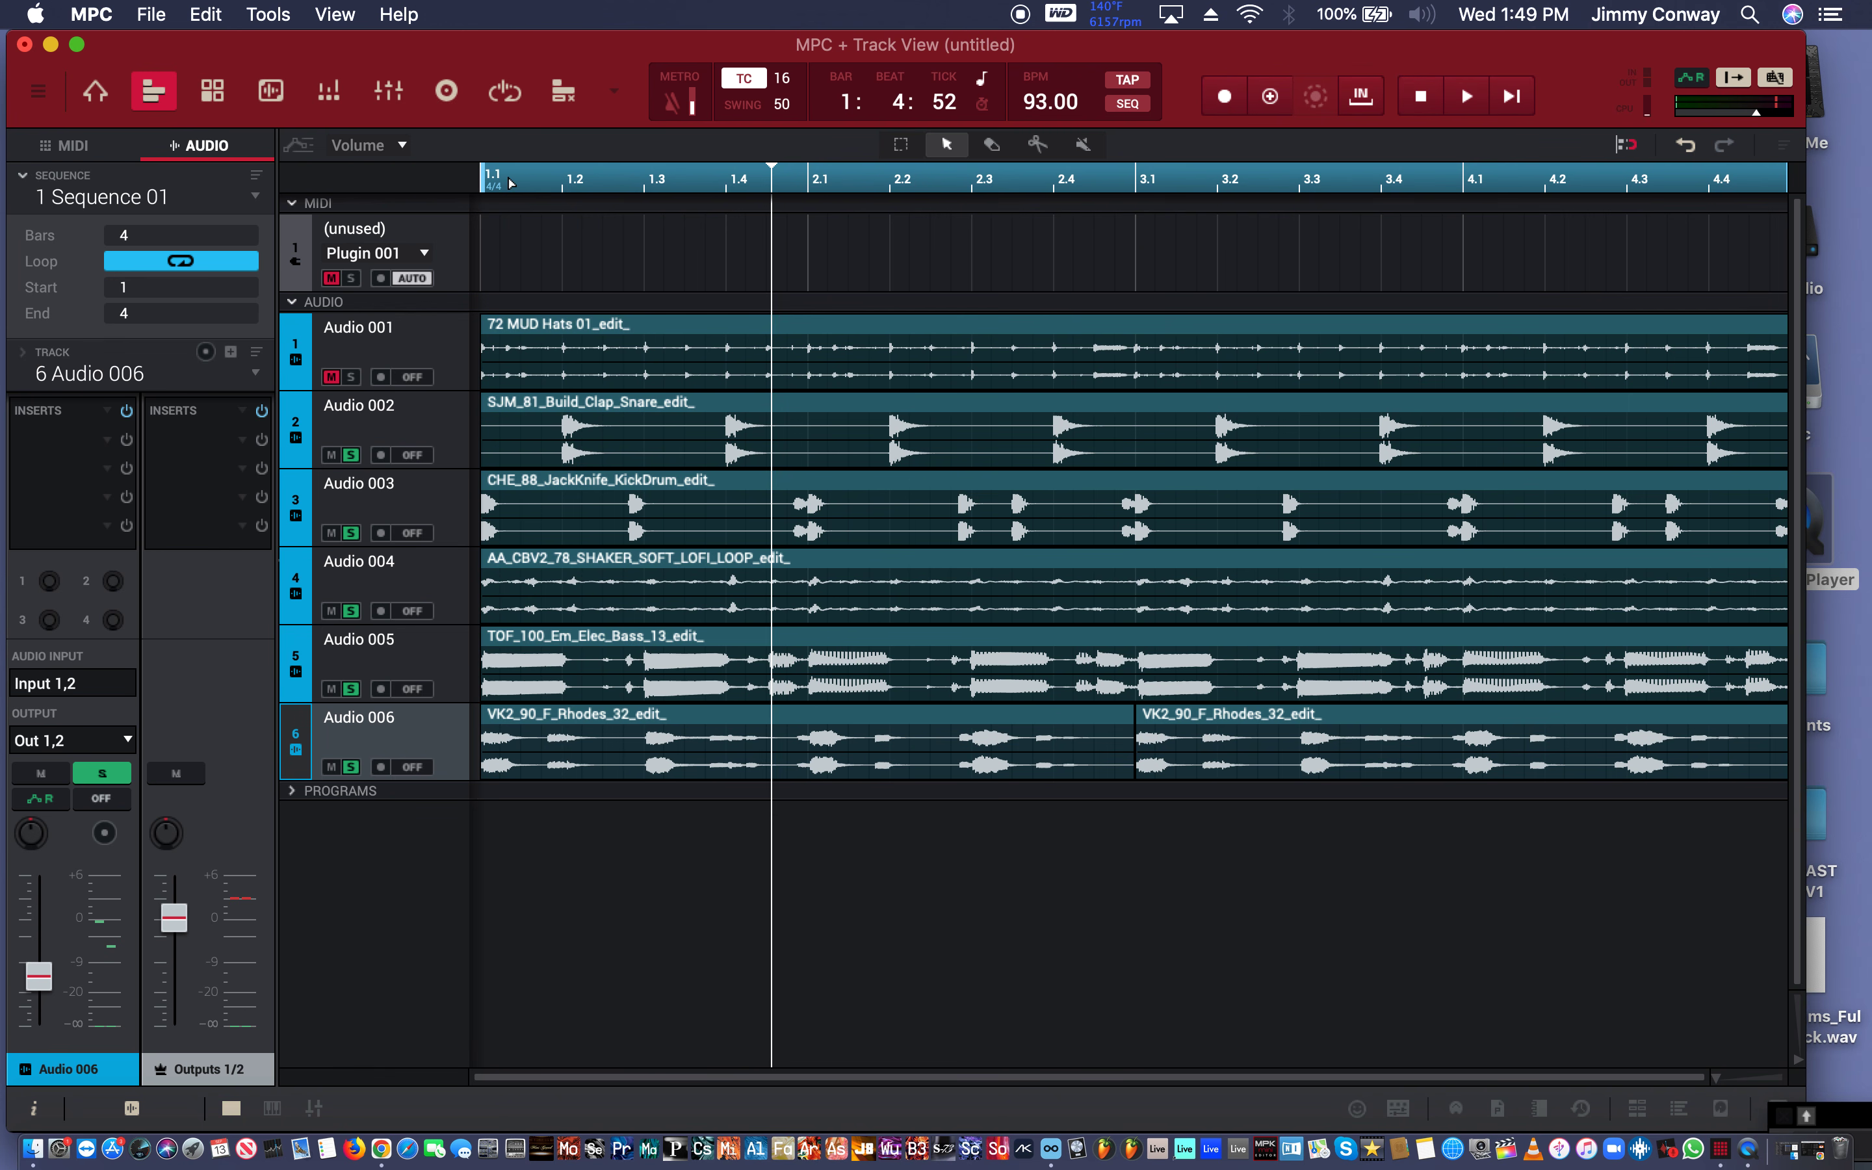
{"action": "double_click", "coordinate": [177, 236]}
{"action": "key", "text": "Return"}
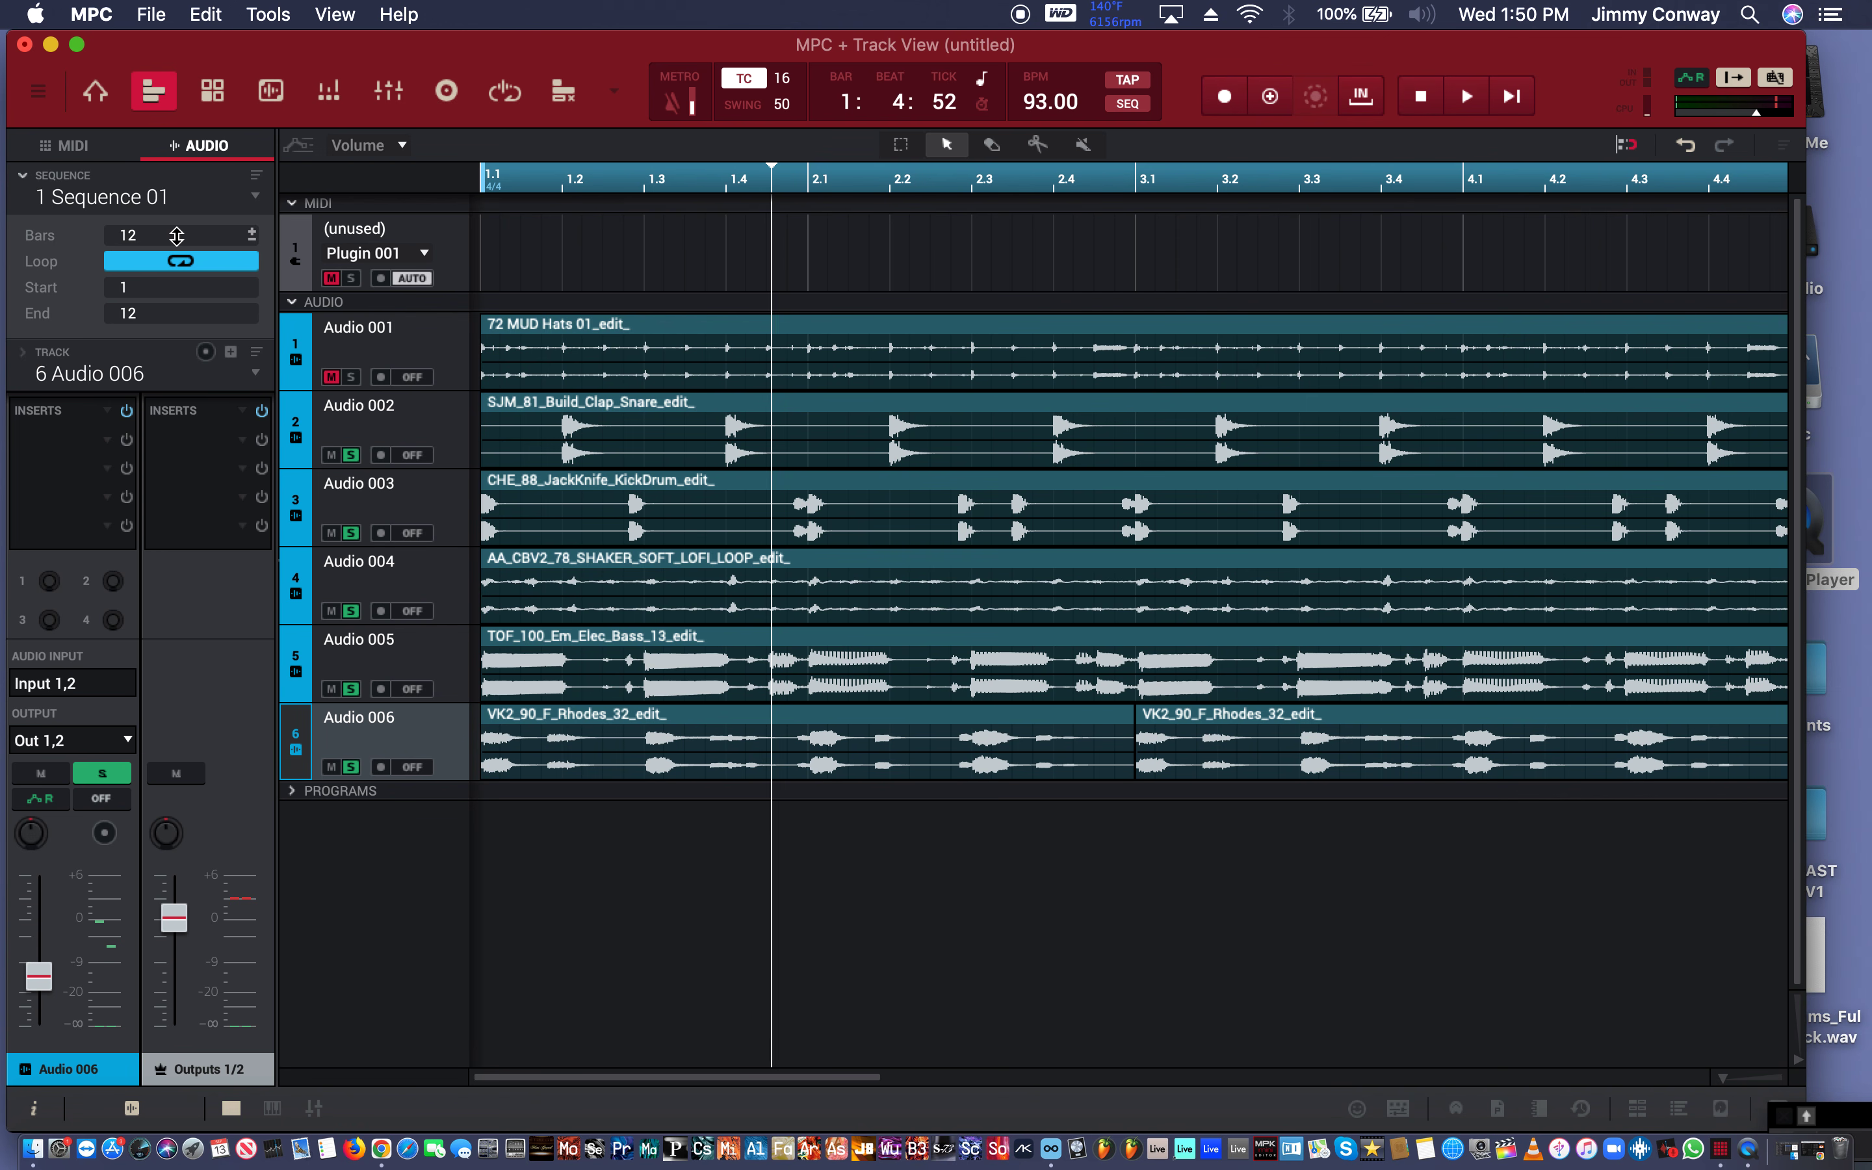
Examine the arrangement at several zoom levels, ending with all 12 bars in view.
{"action": "key", "text": "g"}
{"action": "key", "text": "g"}
{"action": "key", "text": "g"}
{"action": "key", "text": "h"}
{"action": "key", "text": "h"}
{"action": "key", "text": "h"}
{"action": "key", "text": "h"}
{"action": "key", "text": "h"}
{"action": "key", "text": "h"}
{"action": "key", "text": "g"}
{"action": "key", "text": "g"}
{"action": "key", "text": "g"}
{"action": "key", "text": "g"}
{"action": "key", "text": "g"}
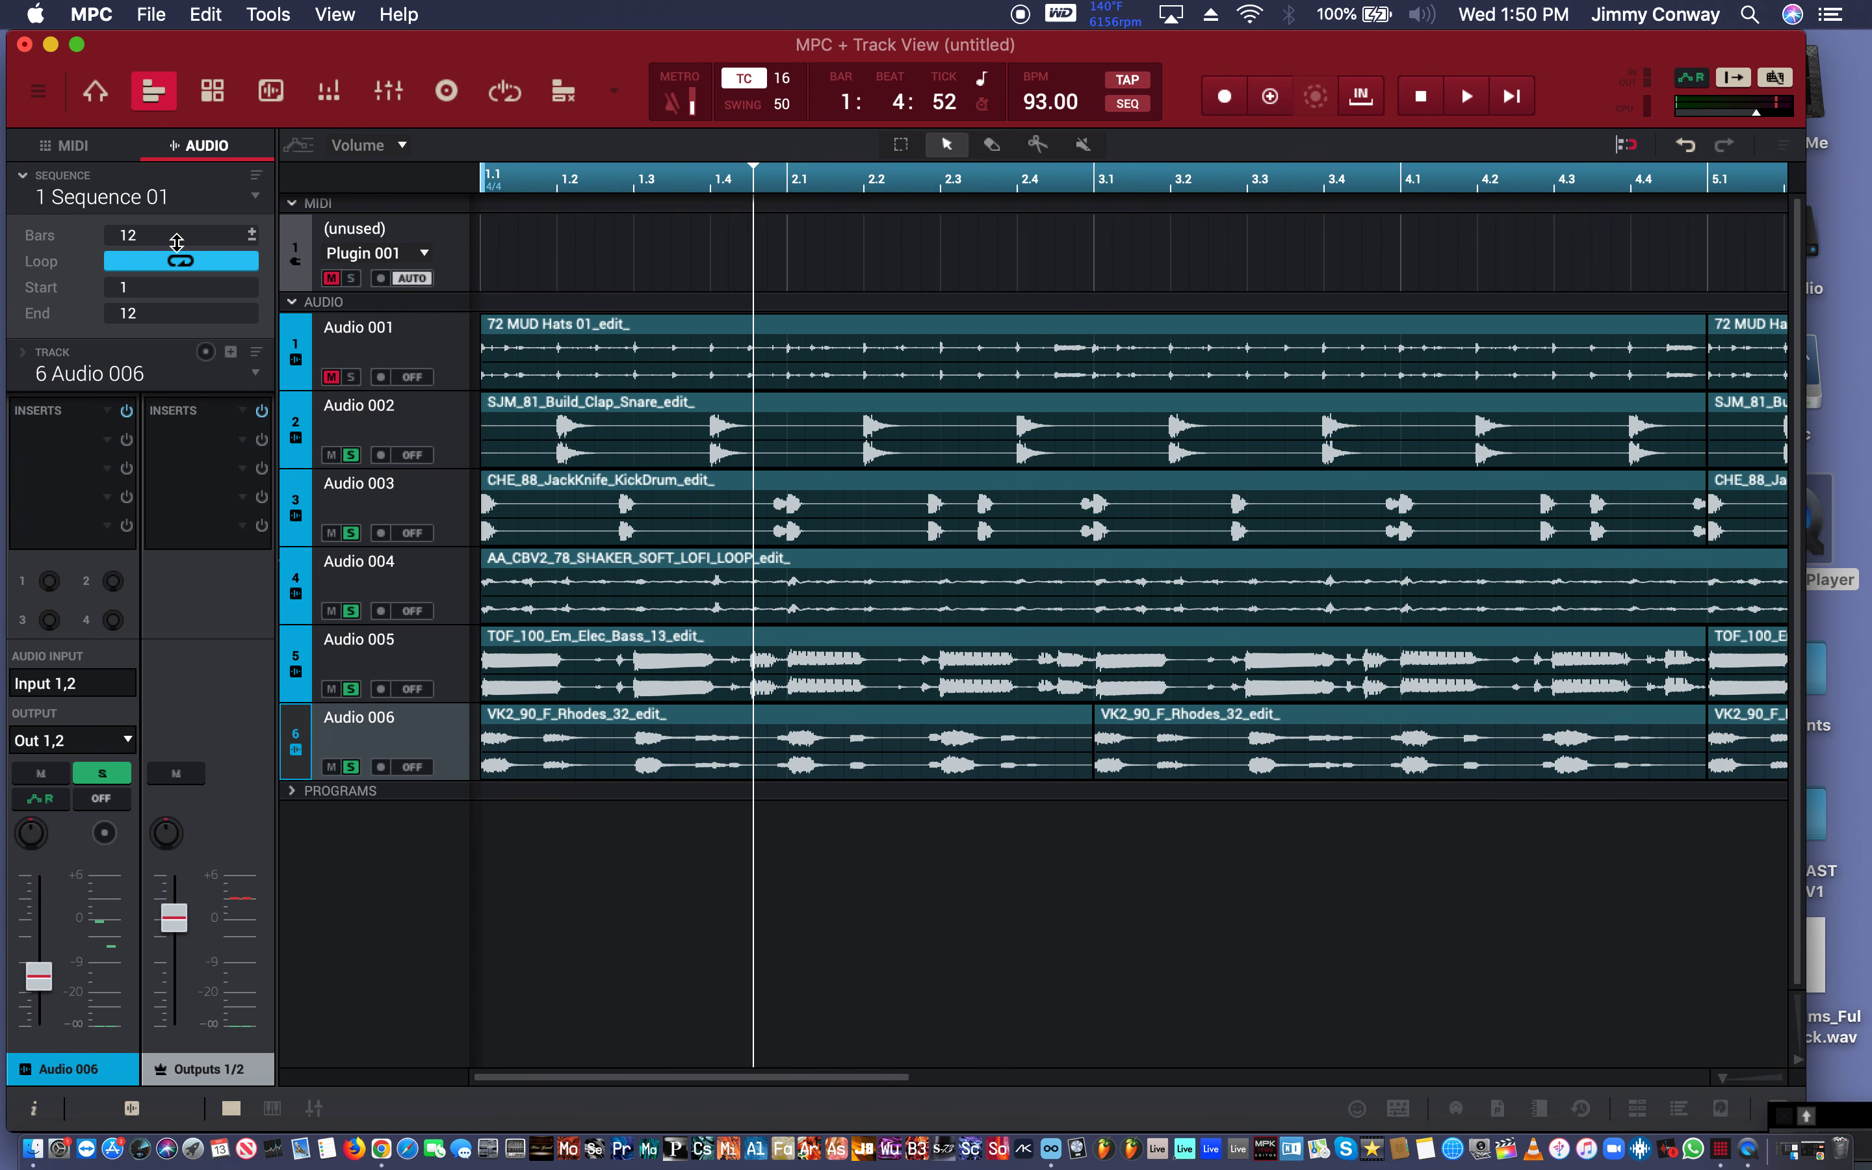
{"action": "key", "text": "h"}
{"action": "key", "text": "h"}
{"action": "key", "text": "h"}
{"action": "key", "text": "h"}
{"action": "key", "text": "h"}
{"action": "key", "text": "g"}
{"action": "key", "text": "g"}
{"action": "key", "text": "g"}
{"action": "key", "text": "g"}
{"action": "key", "text": "g"}
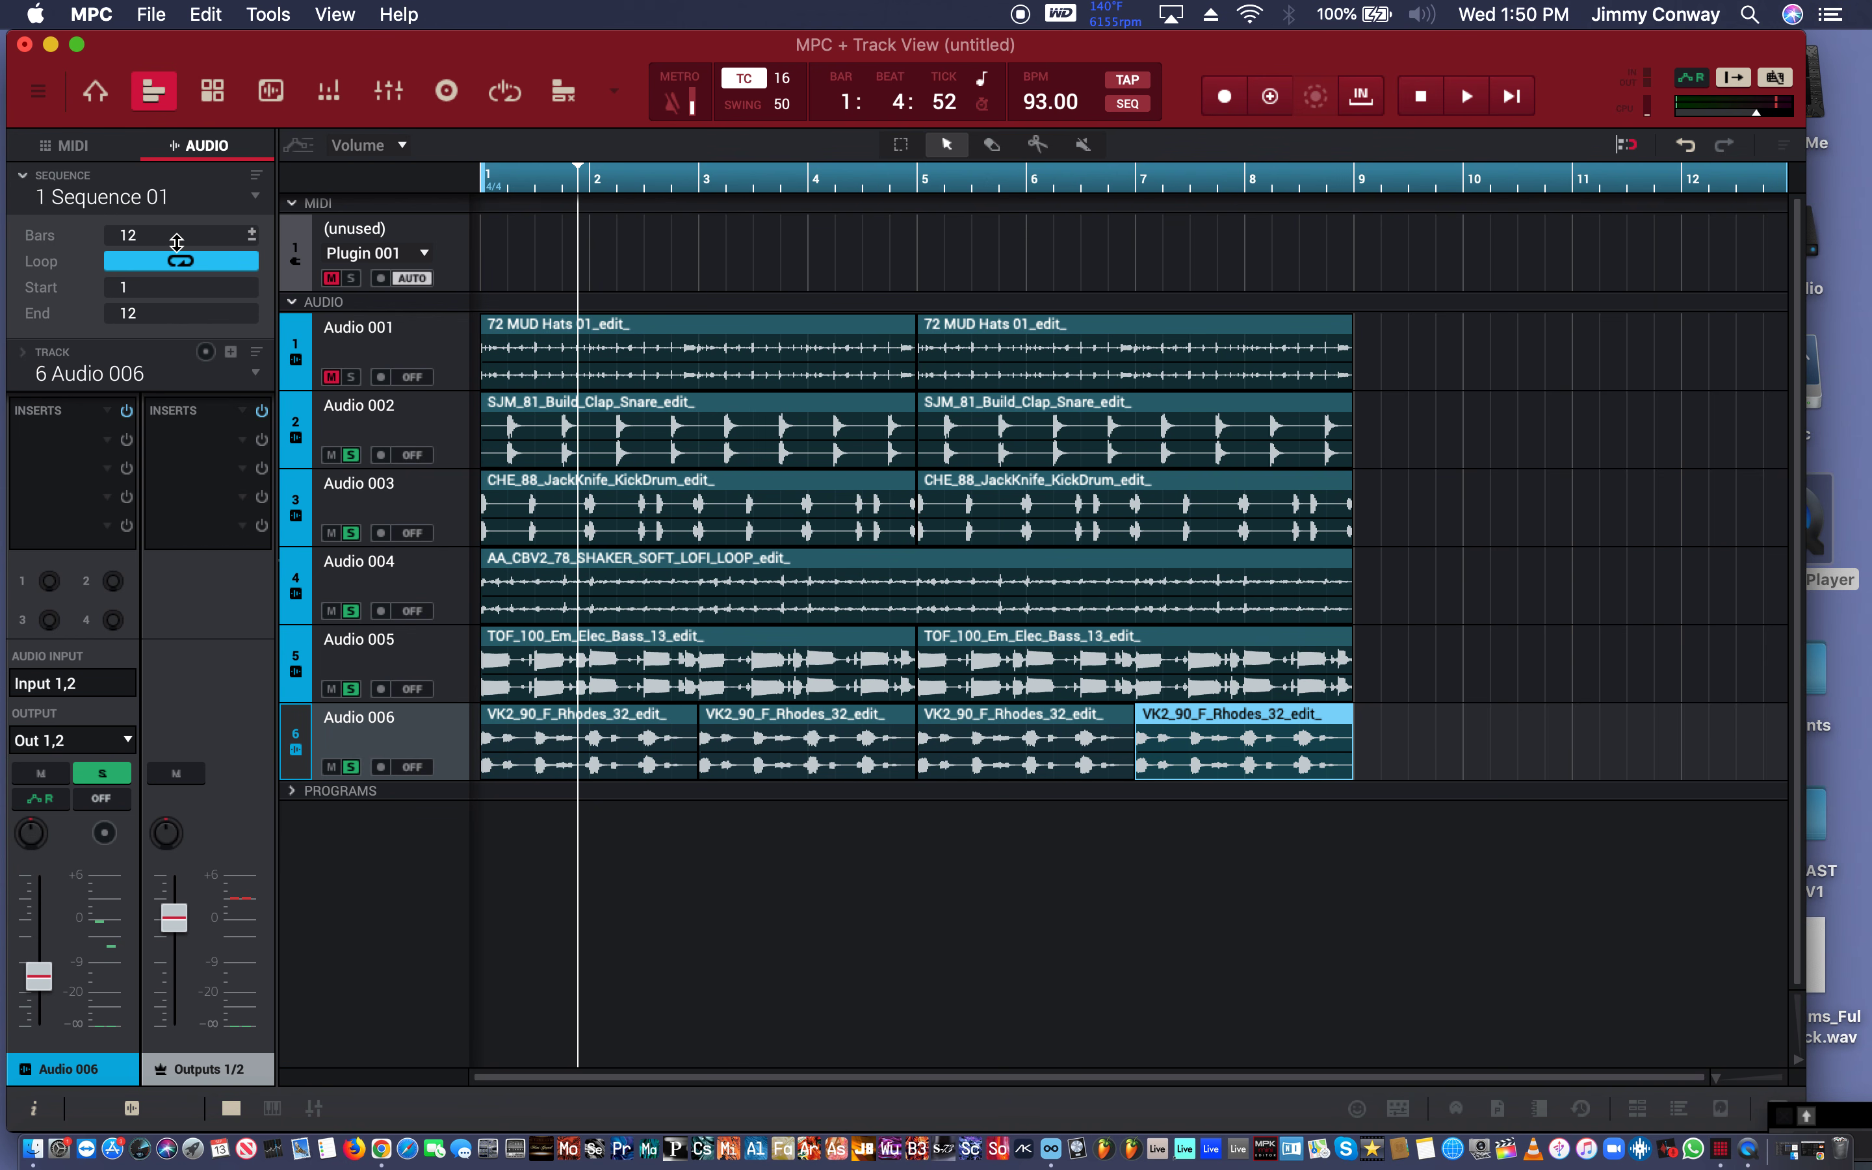
{"action": "key", "text": "super+a"}
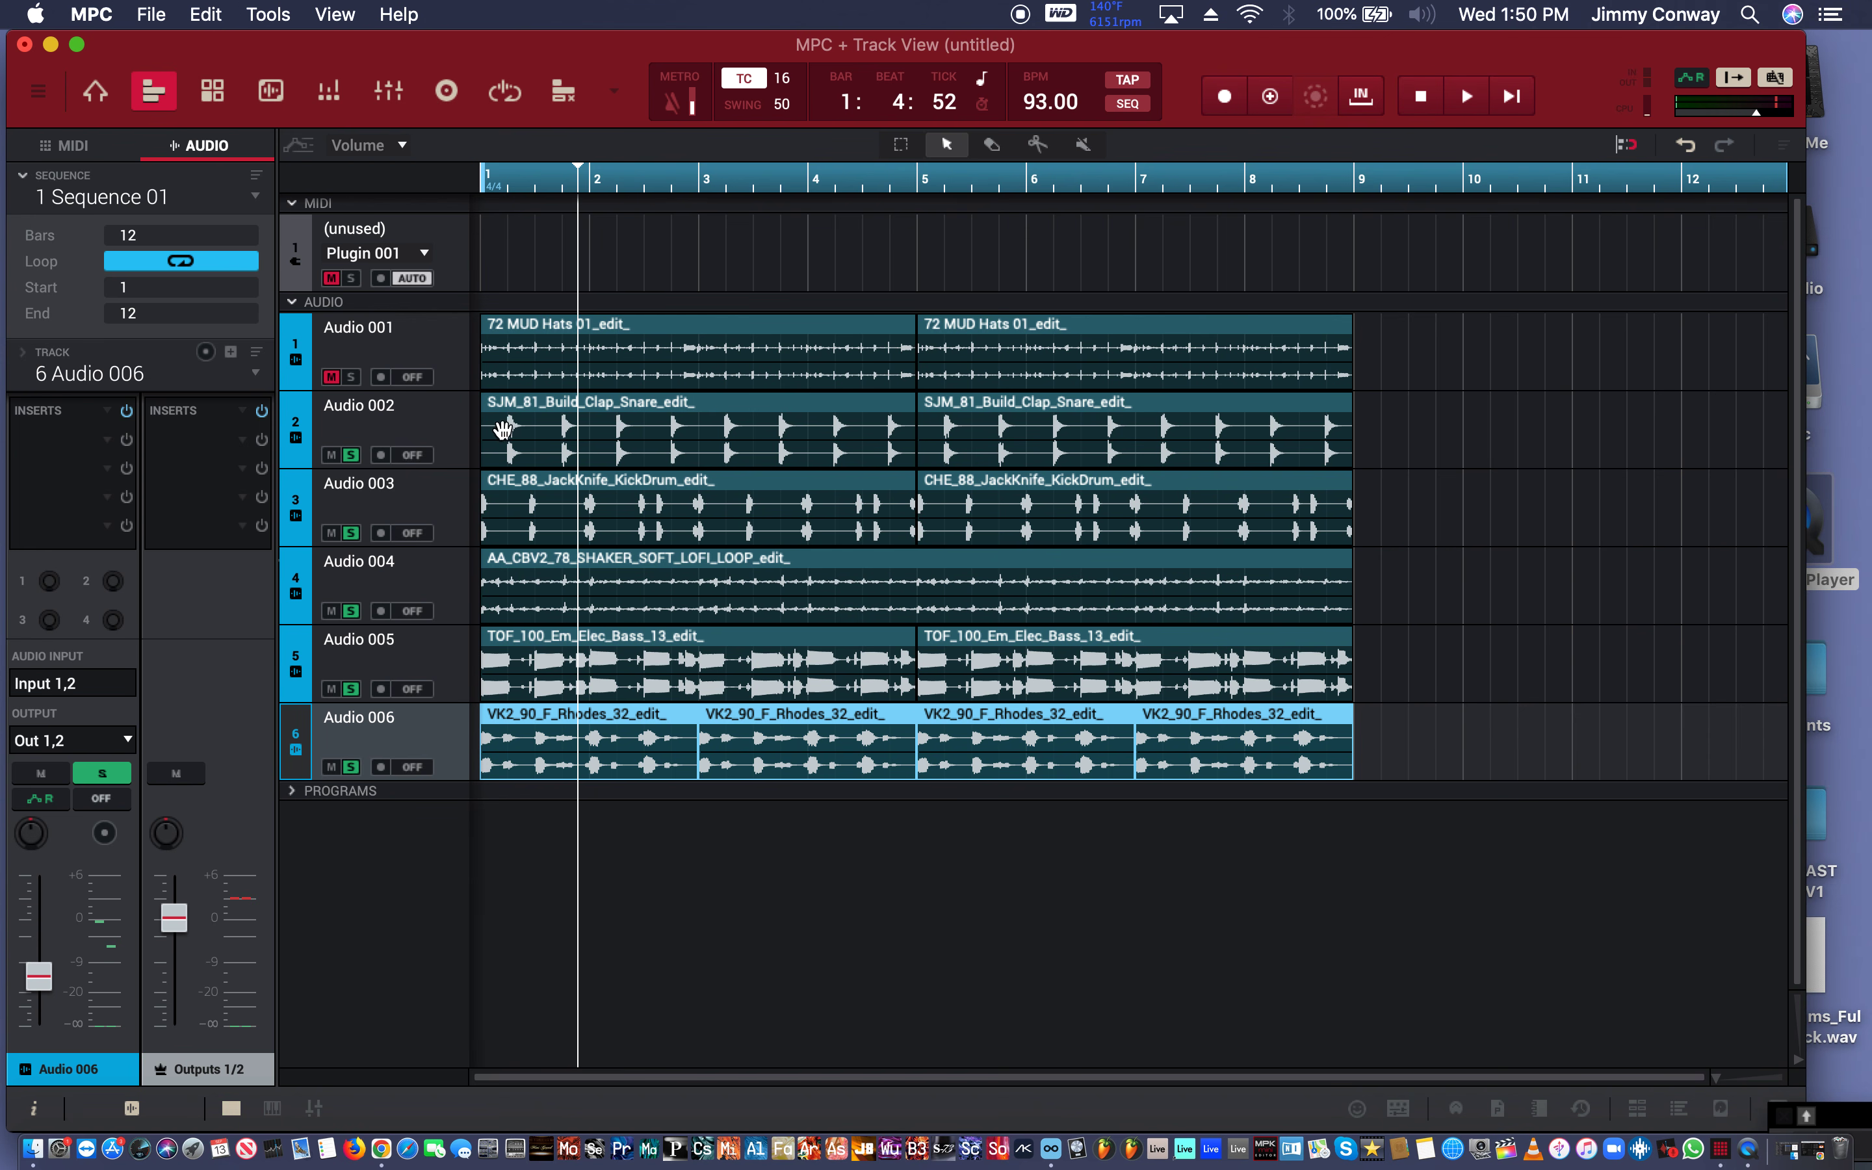
{"action": "left_click", "coordinate": [1205, 272]}
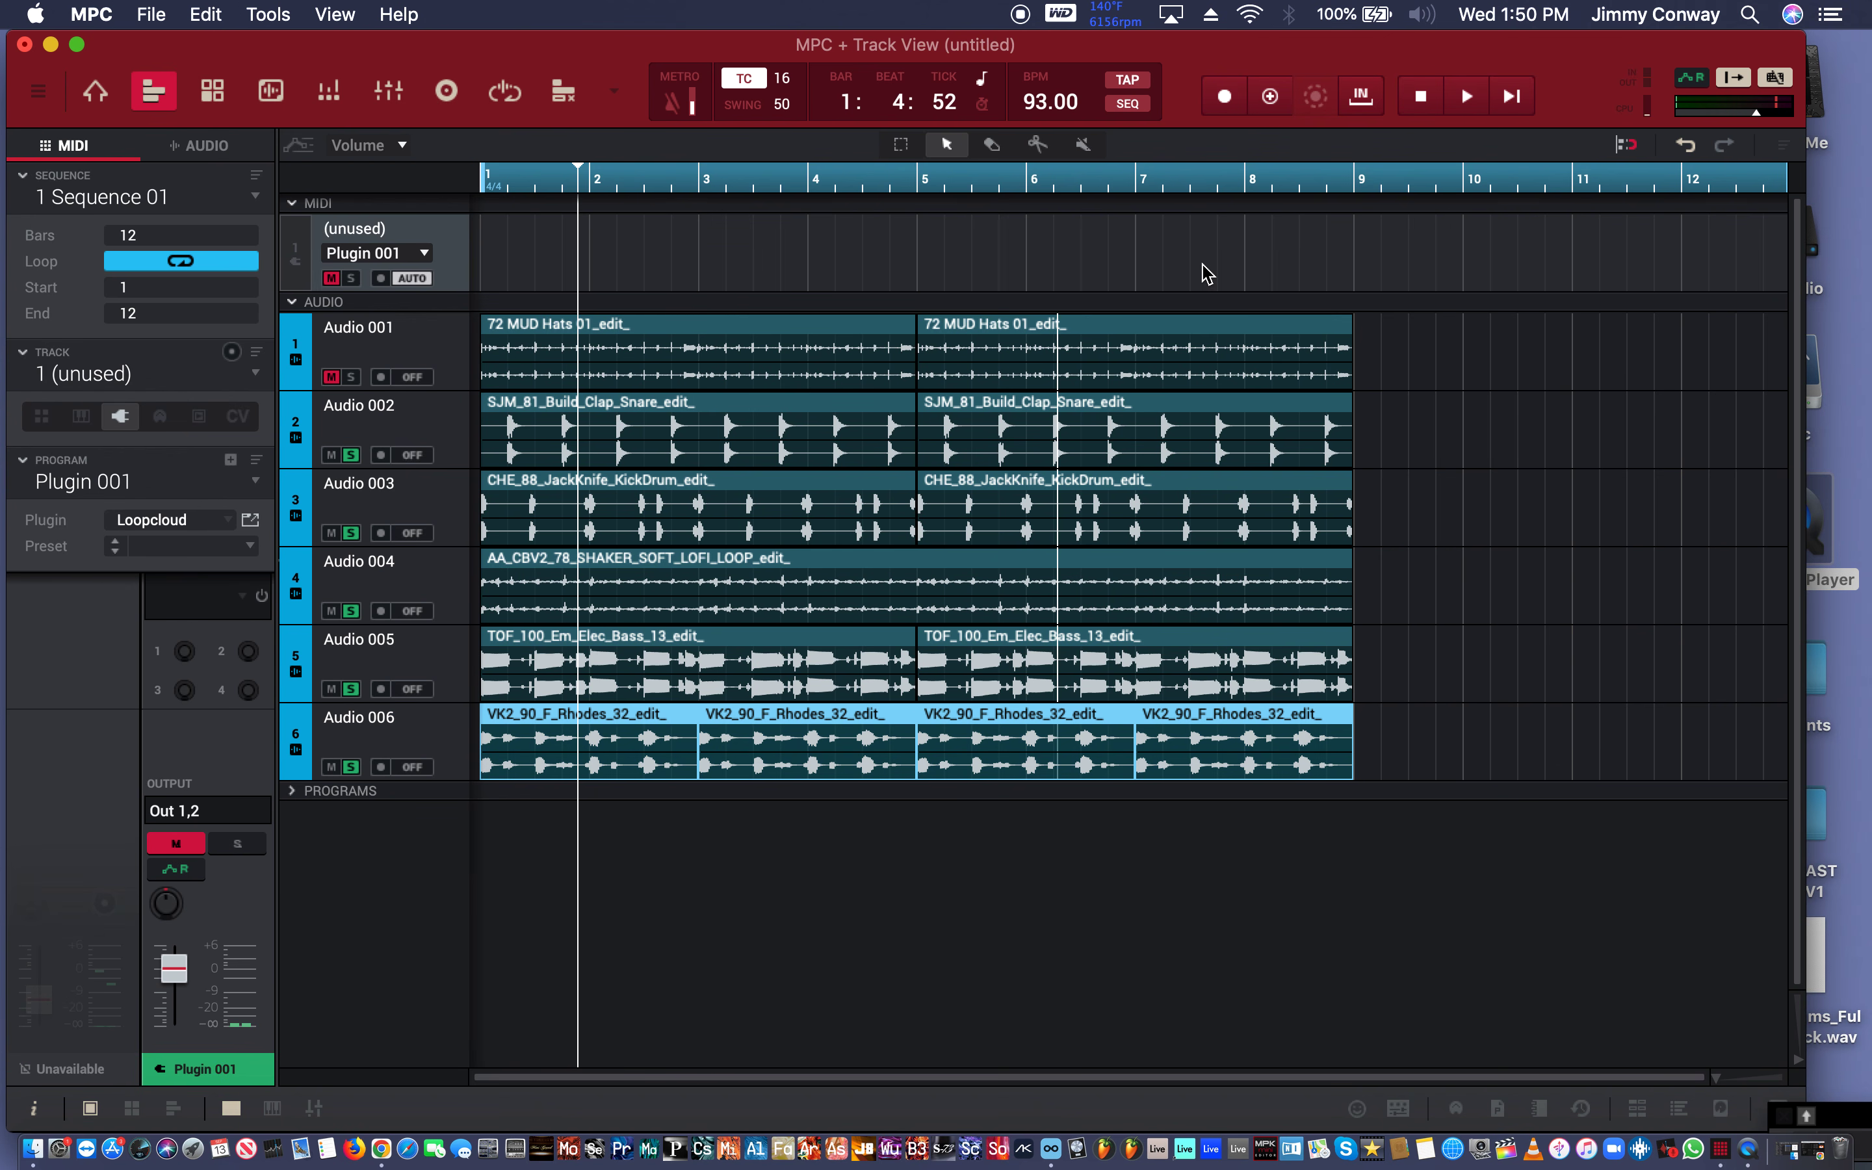
{"action": "left_click", "coordinate": [1607, 464]}
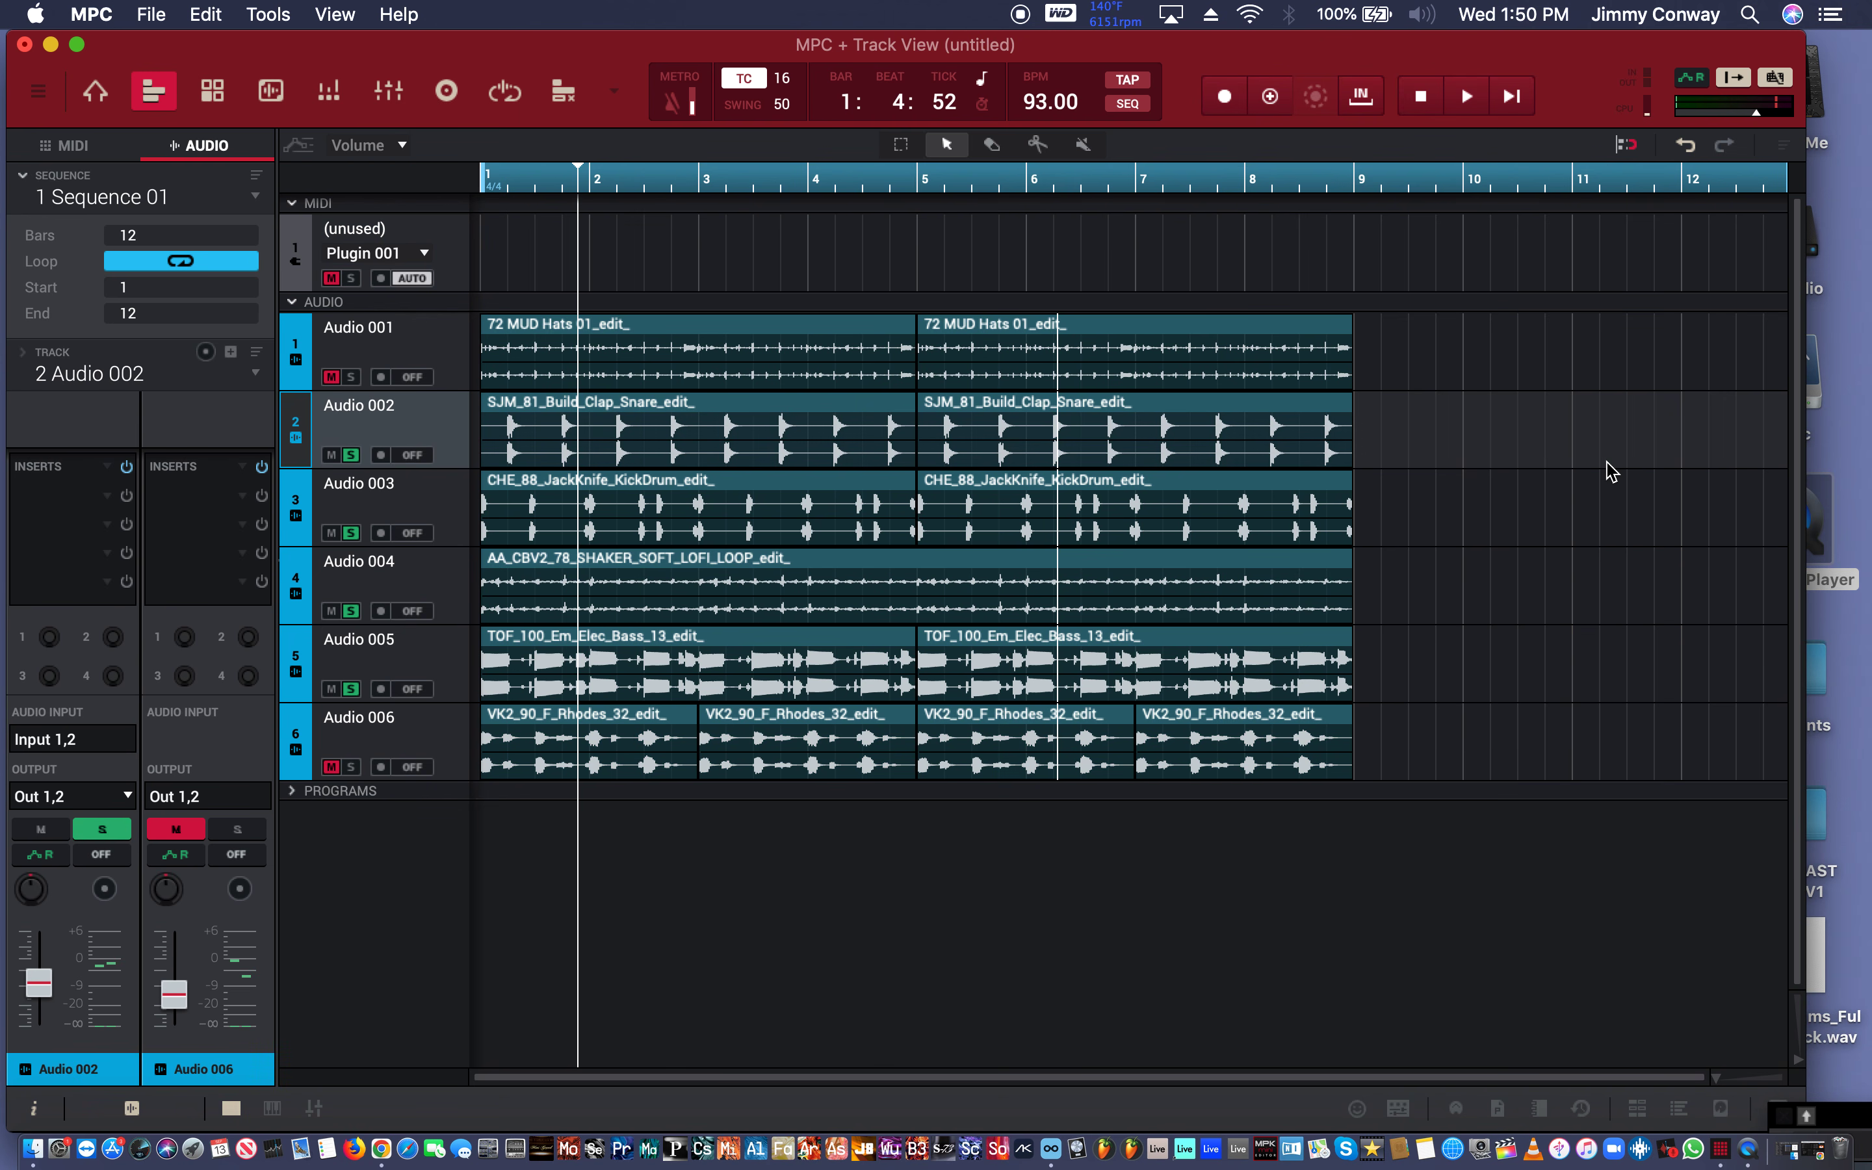
{"action": "key", "text": "super+s"}
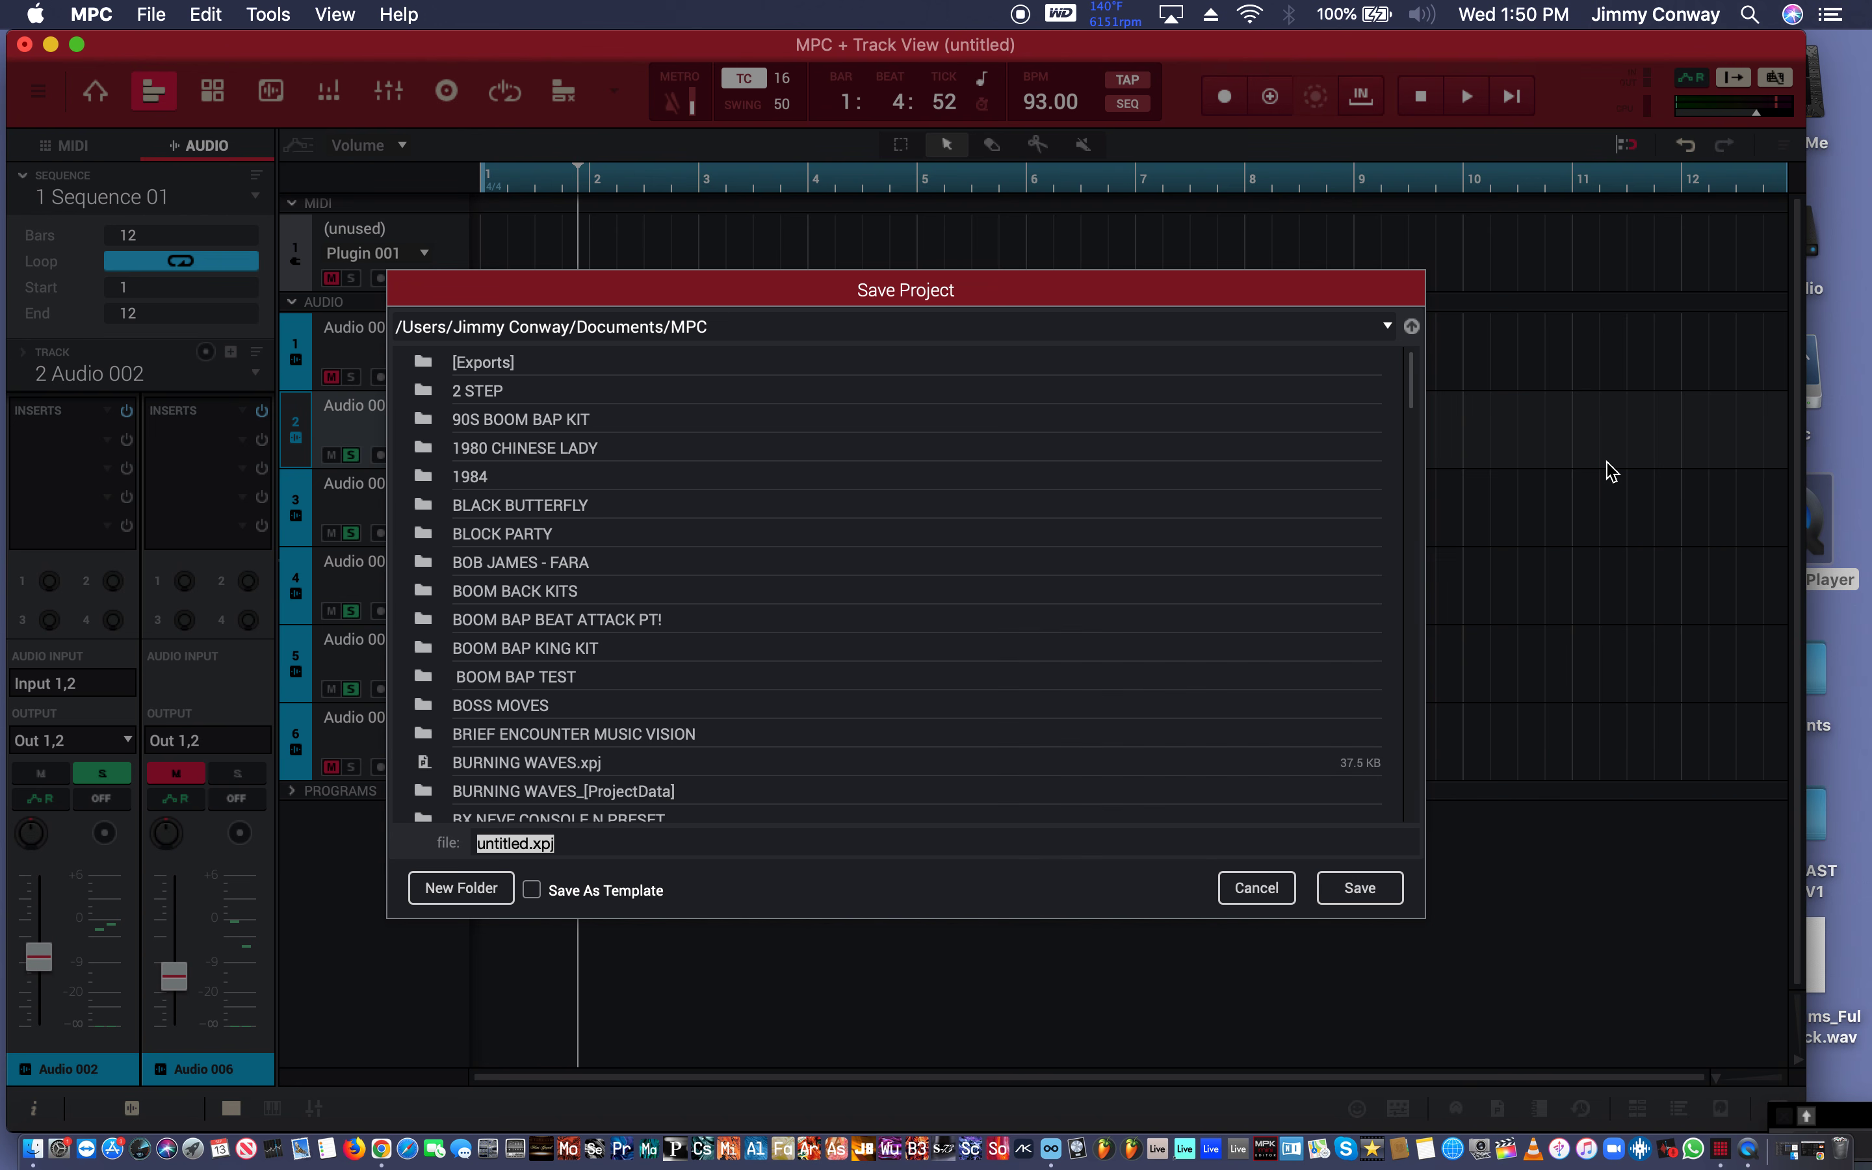
{"action": "left_click", "coordinate": [1288, 879]}
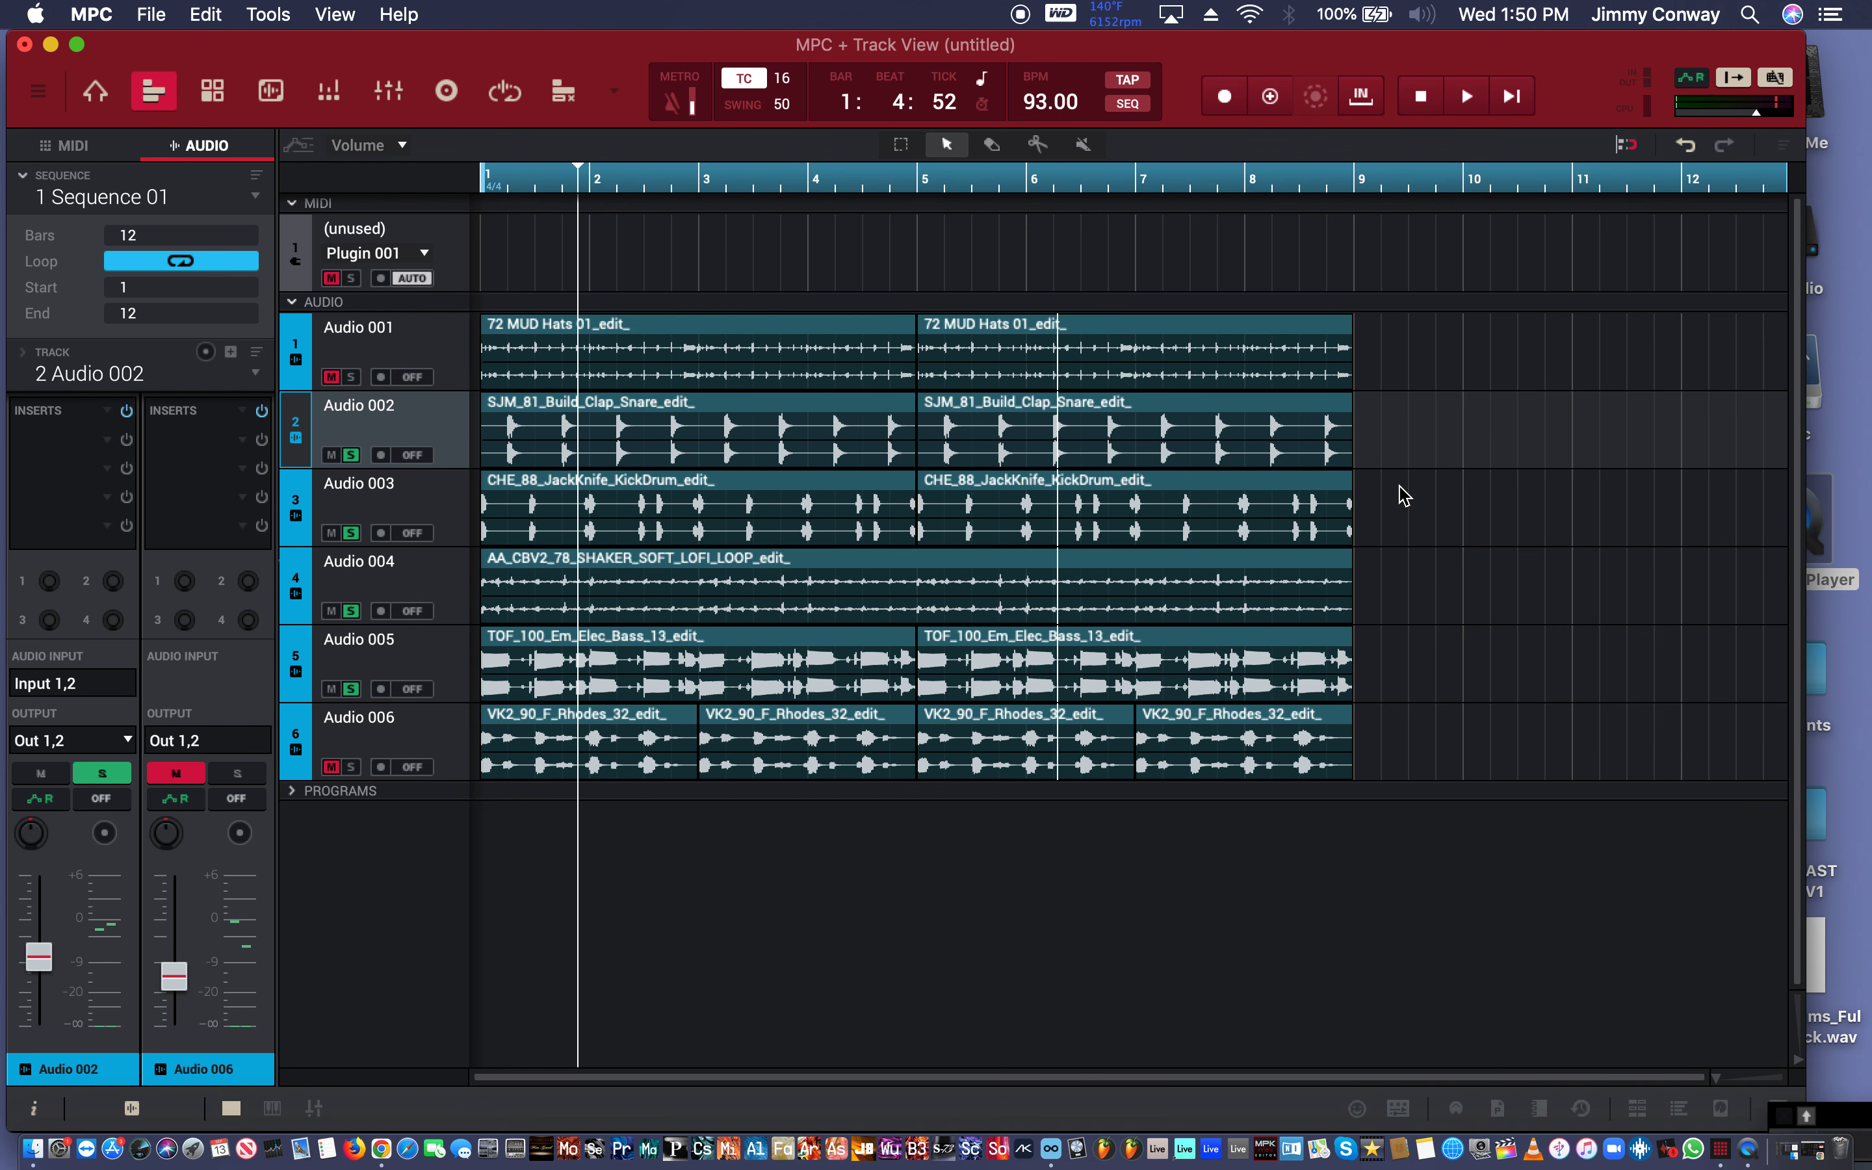
{"action": "left_click", "coordinate": [1404, 503]}
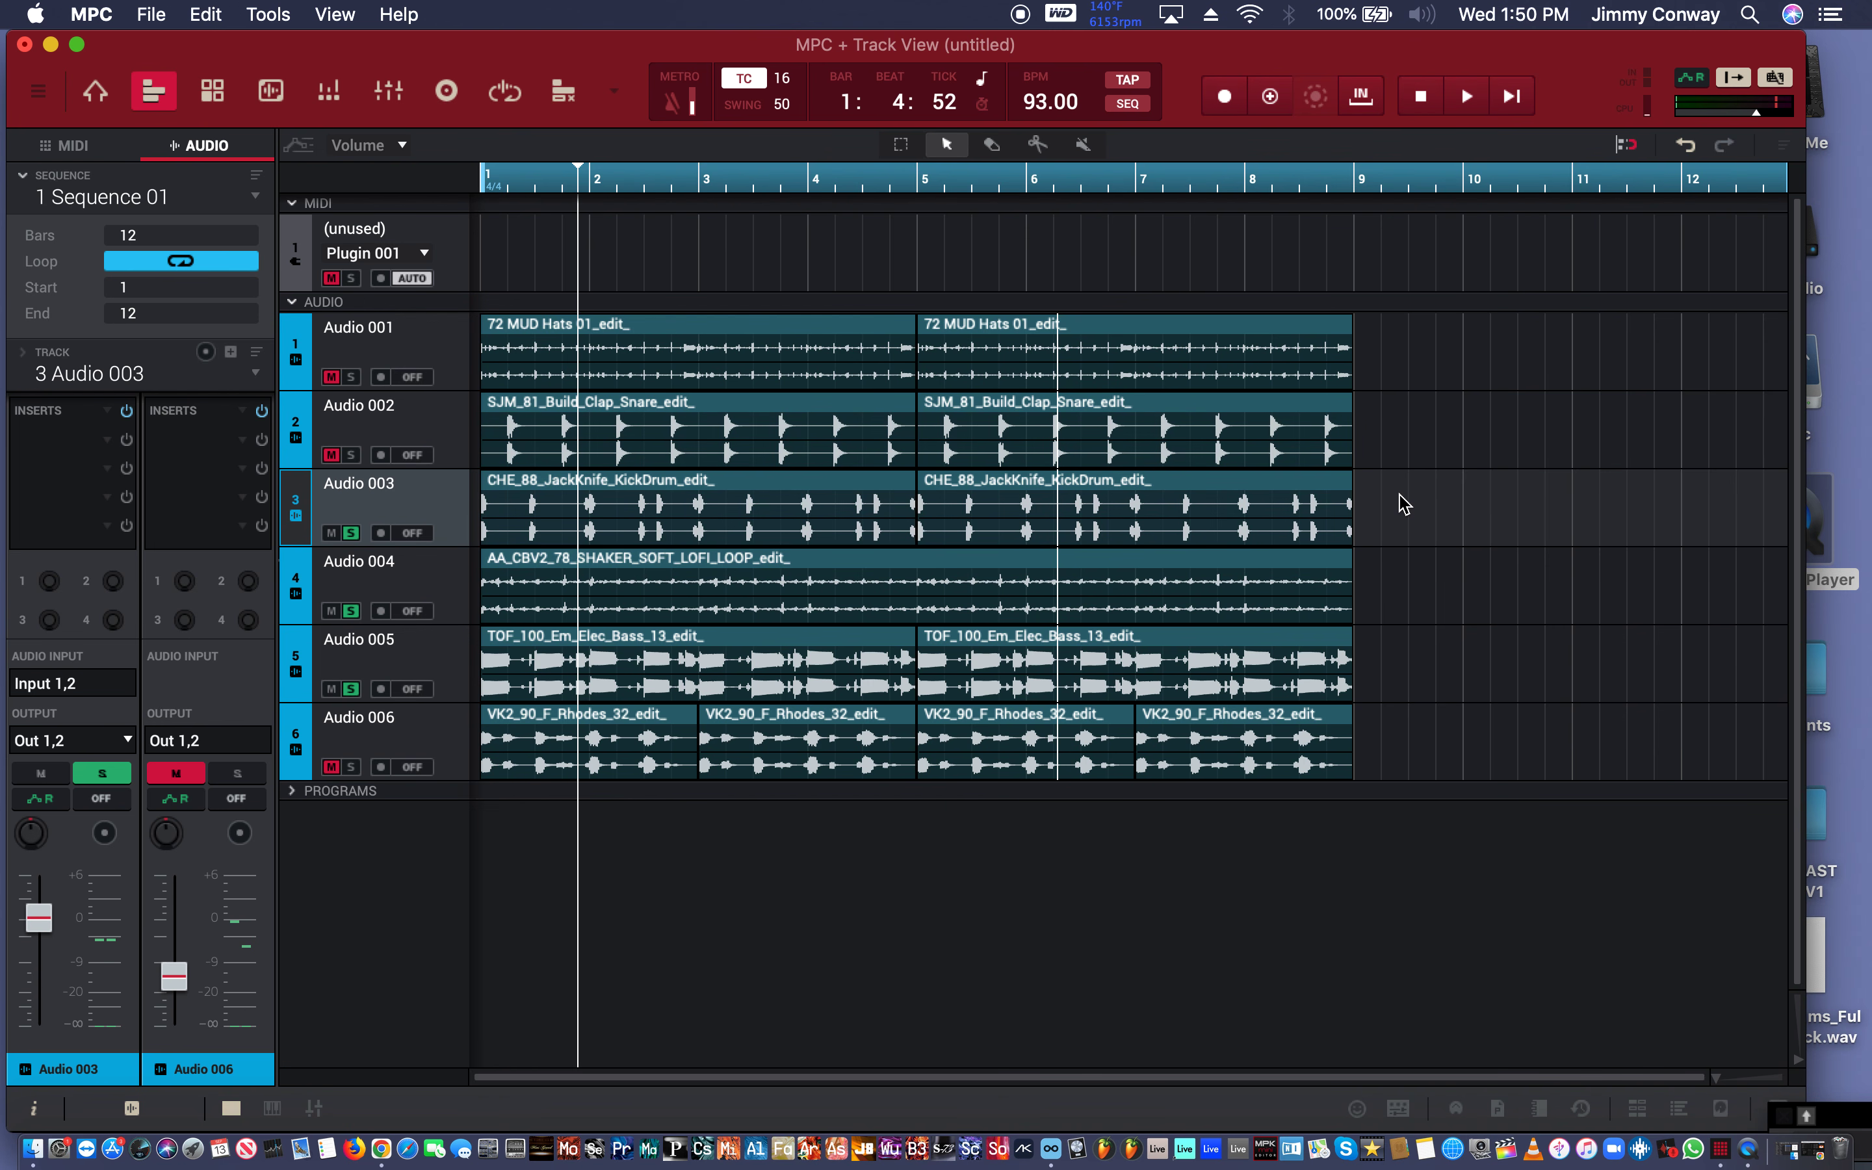
{"action": "key", "text": "super+a"}
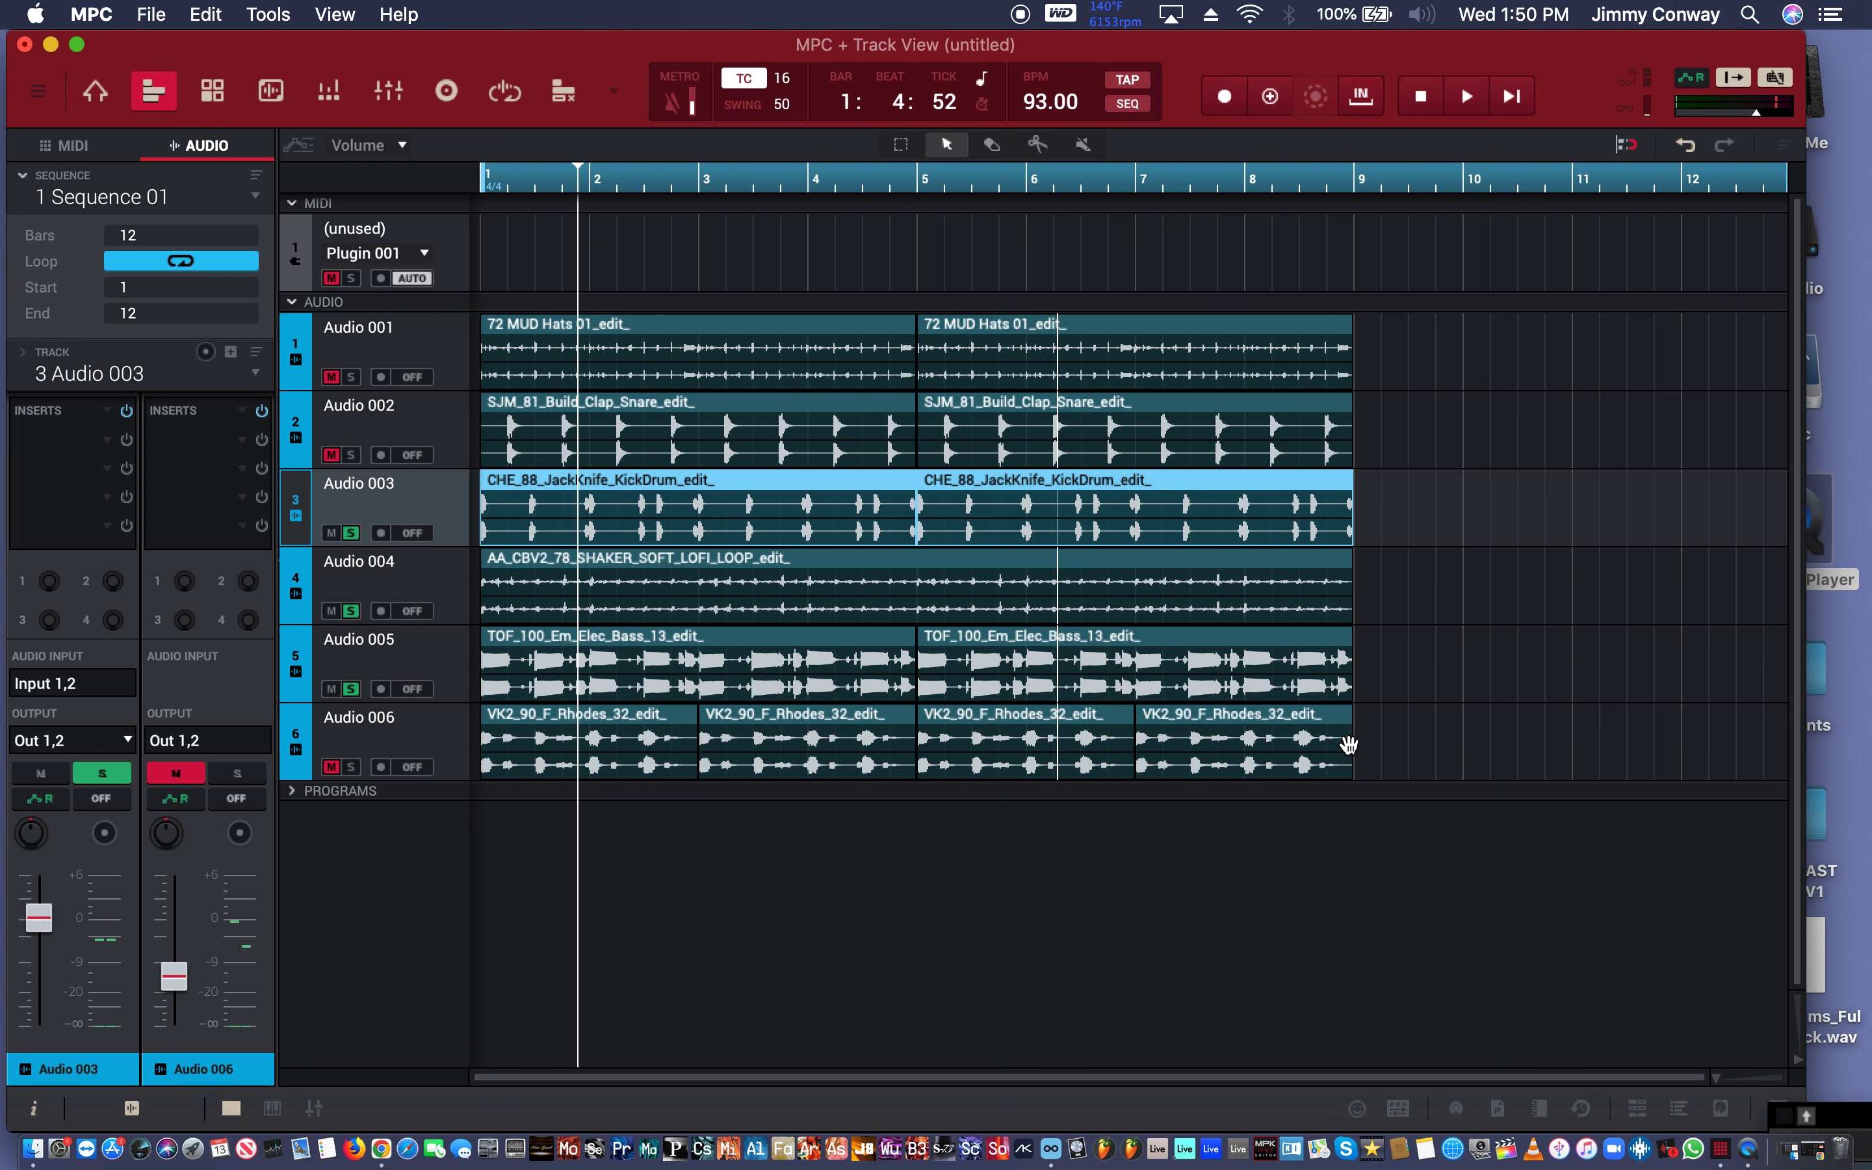
Select all loops on Audio 001 to Audio 006 across bars 1 to 8 with the Marquee tool.
{"action": "left_click", "coordinate": [902, 145]}
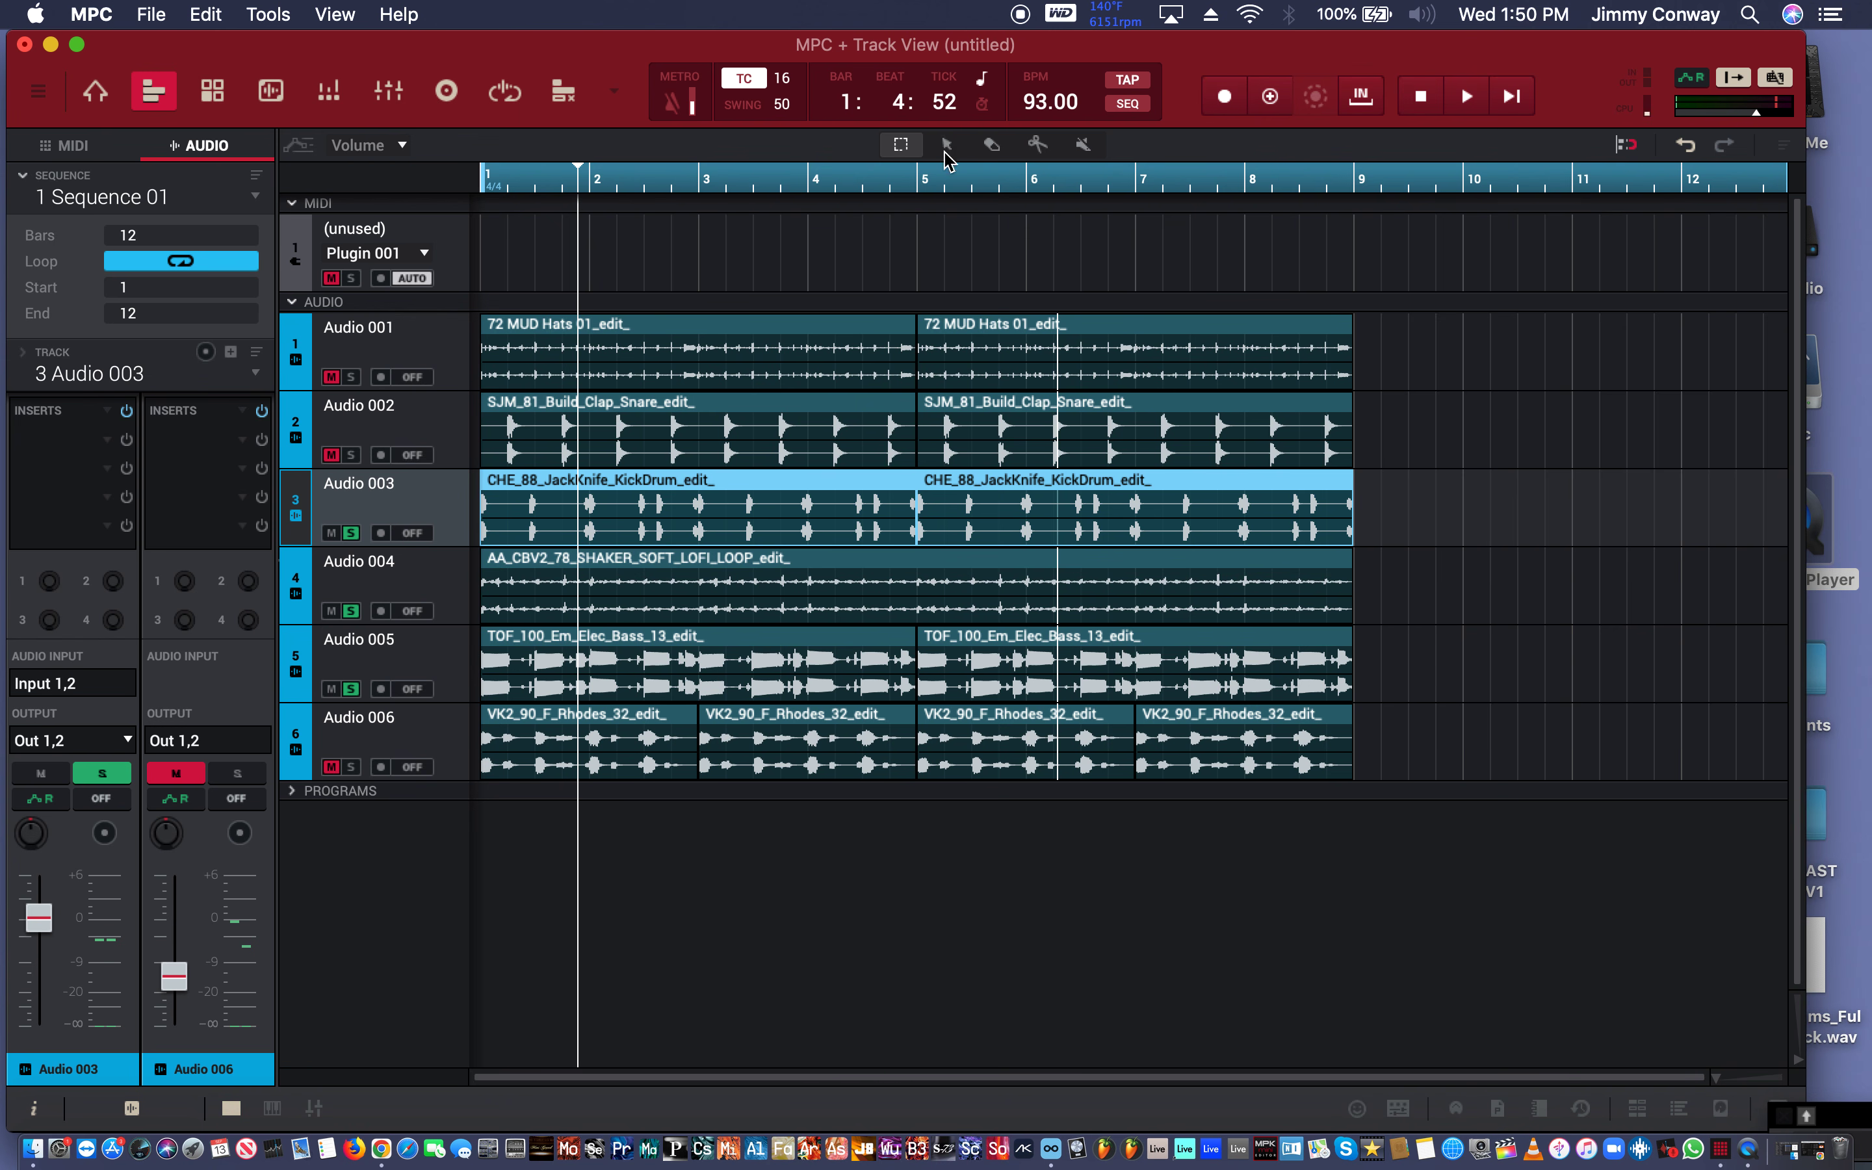
{"action": "left_click", "coordinate": [1399, 686]}
{"action": "left_click_drag", "start_coordinate": [1352, 748], "coordinate": [486, 381]}
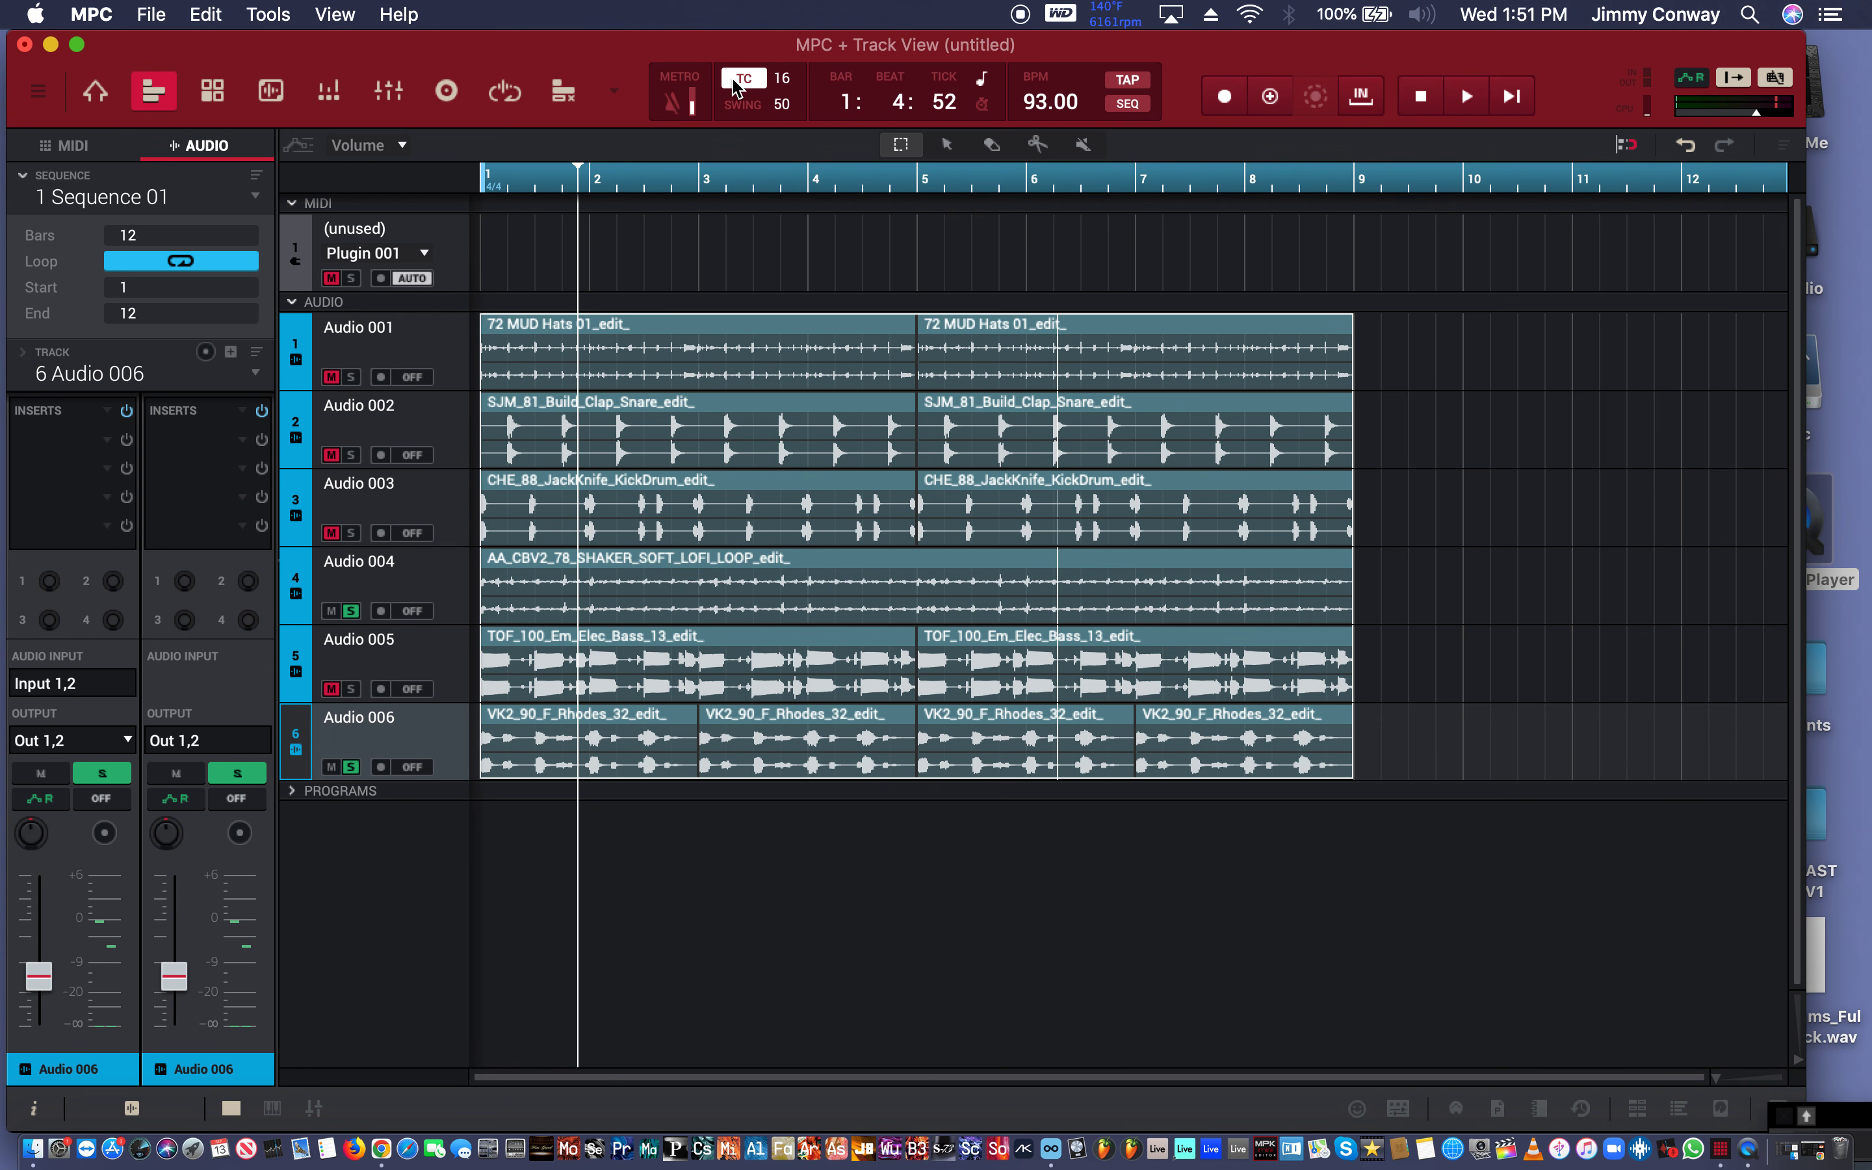
With timing correction set to Bar, move all selected loops to start at bar 5 and copy the first Audio 001 hats loop to bar 1.
{"action": "left_click", "coordinate": [783, 78]}
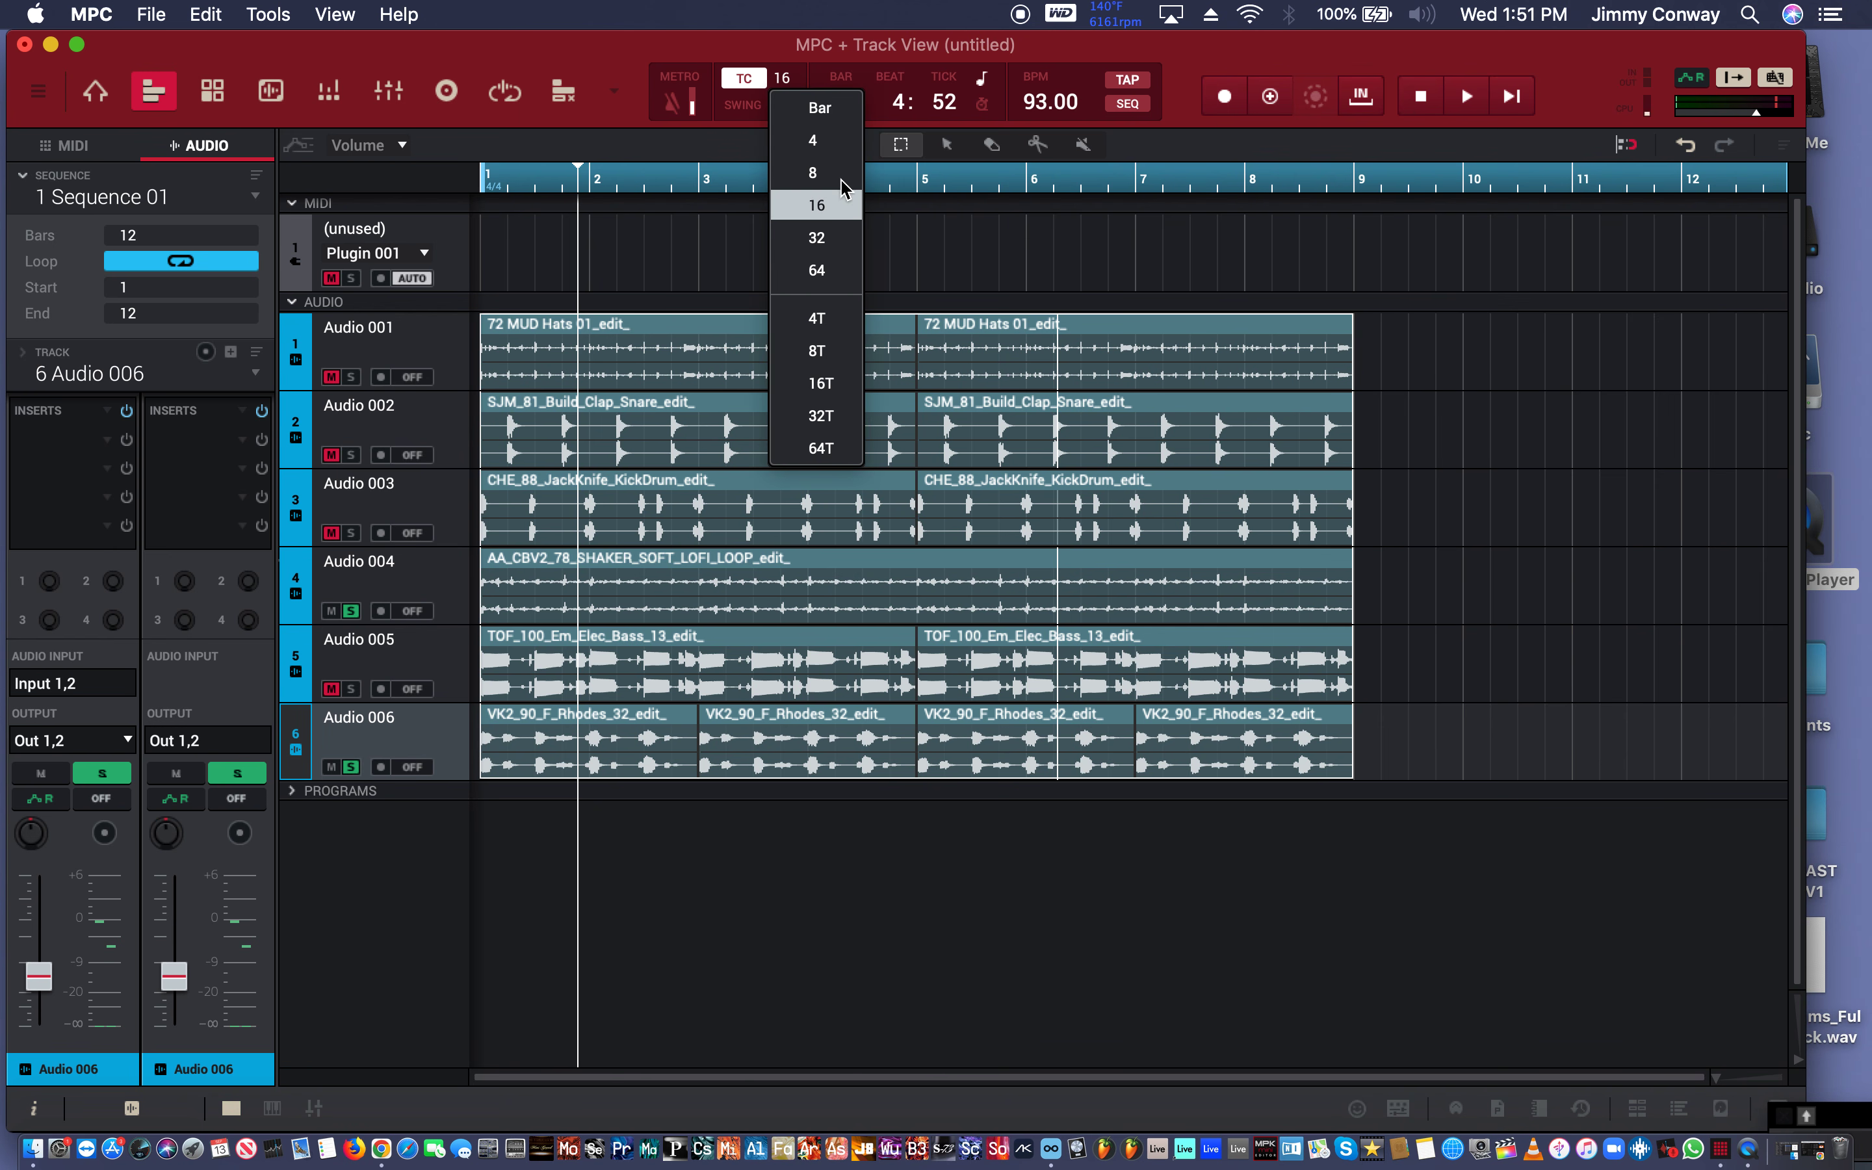
{"action": "left_click", "coordinate": [832, 107]}
{"action": "left_click_drag", "start_coordinate": [654, 327], "coordinate": [1079, 373]}
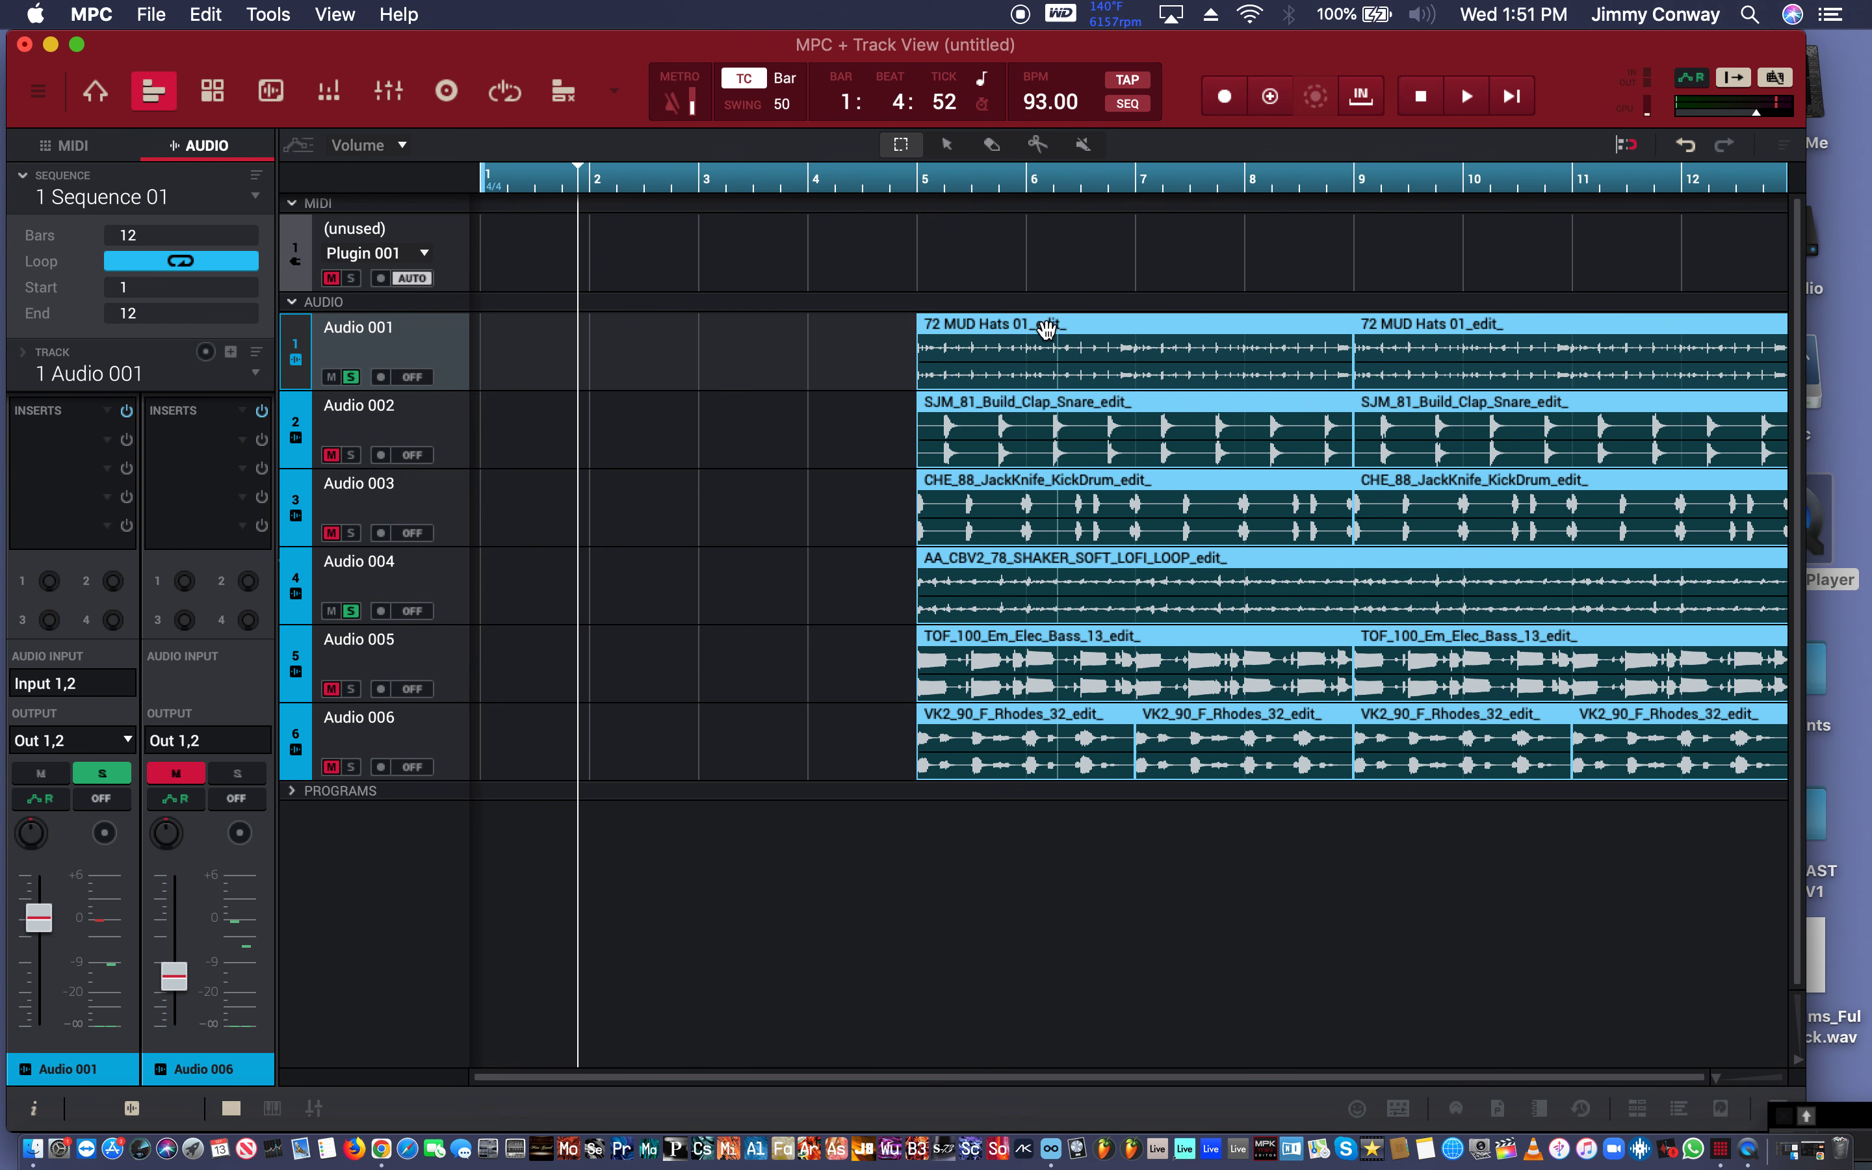
{"action": "left_click", "coordinate": [1041, 304]}
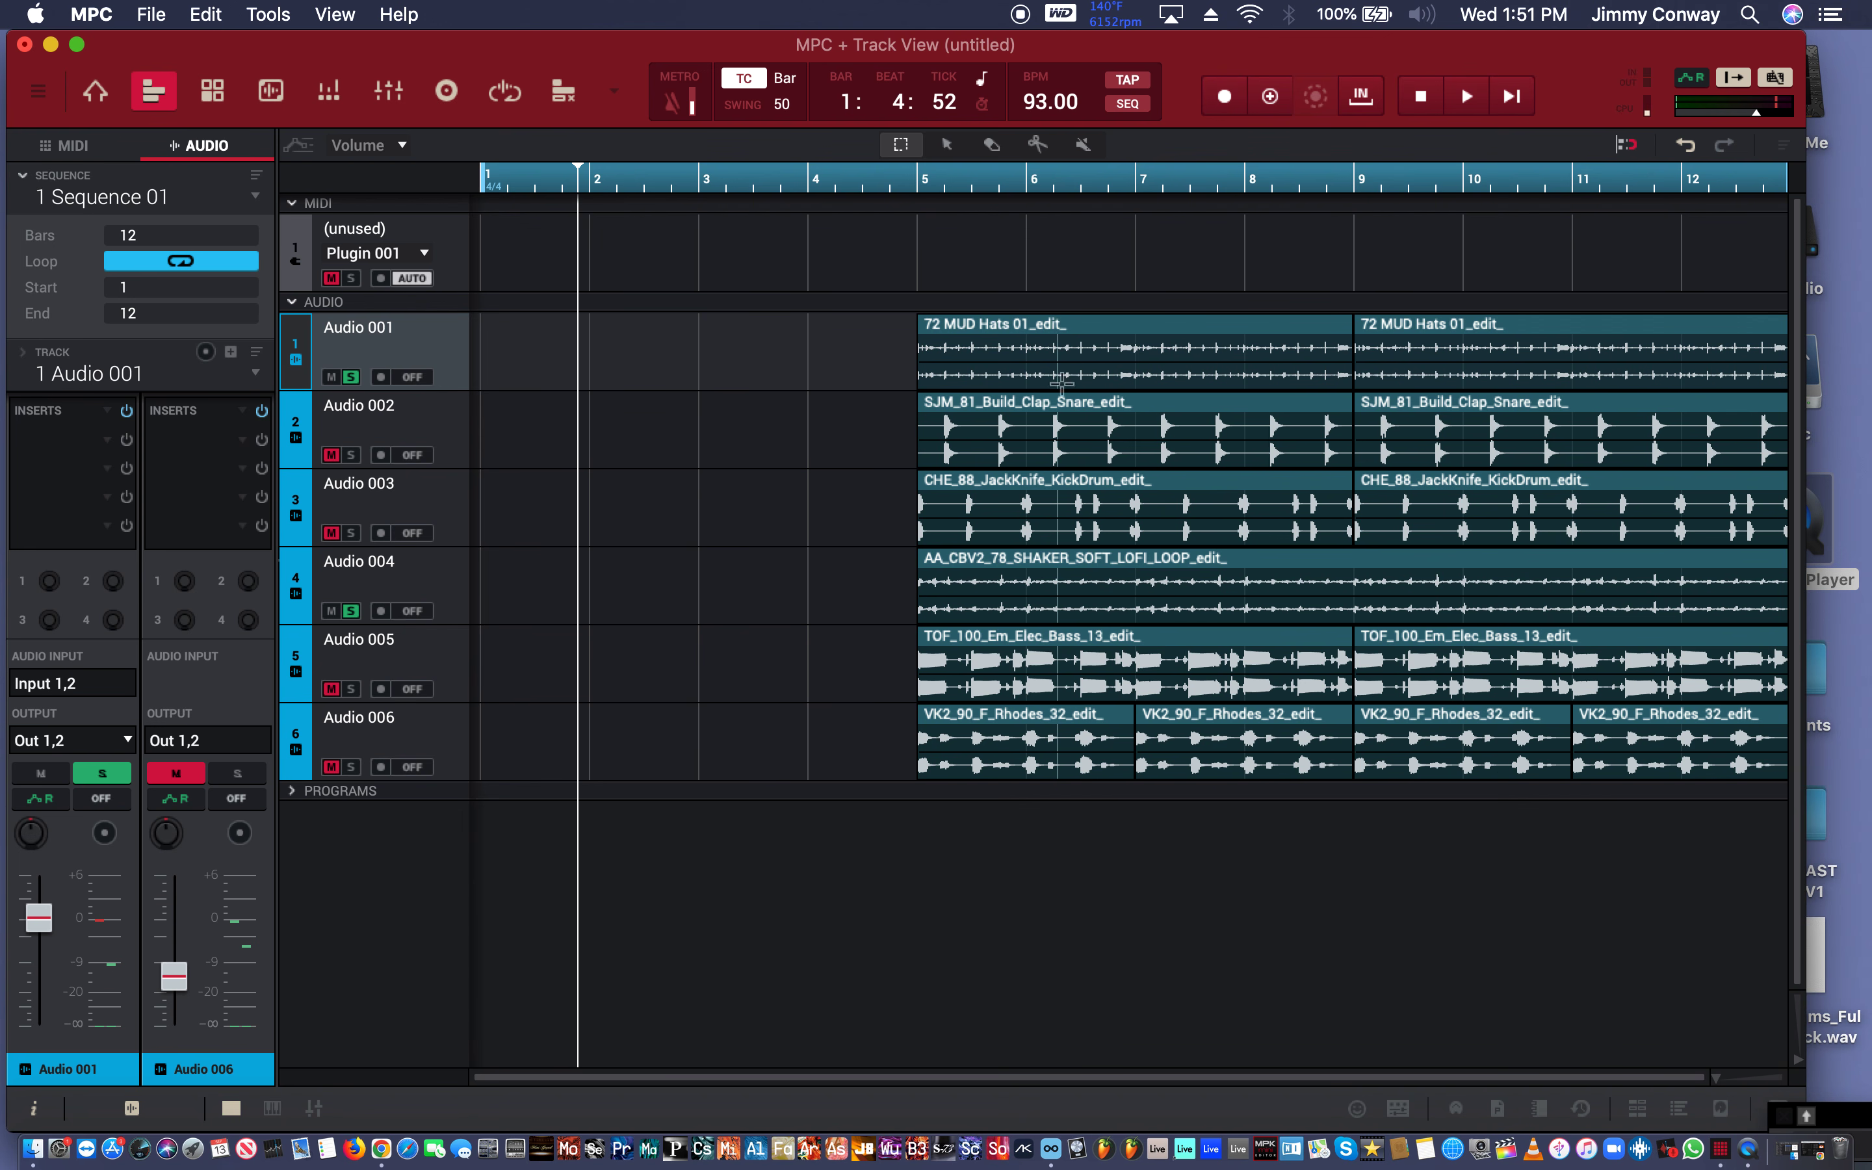
{"action": "left_click_drag", "start_coordinate": [1173, 334], "coordinate": [754, 347]}
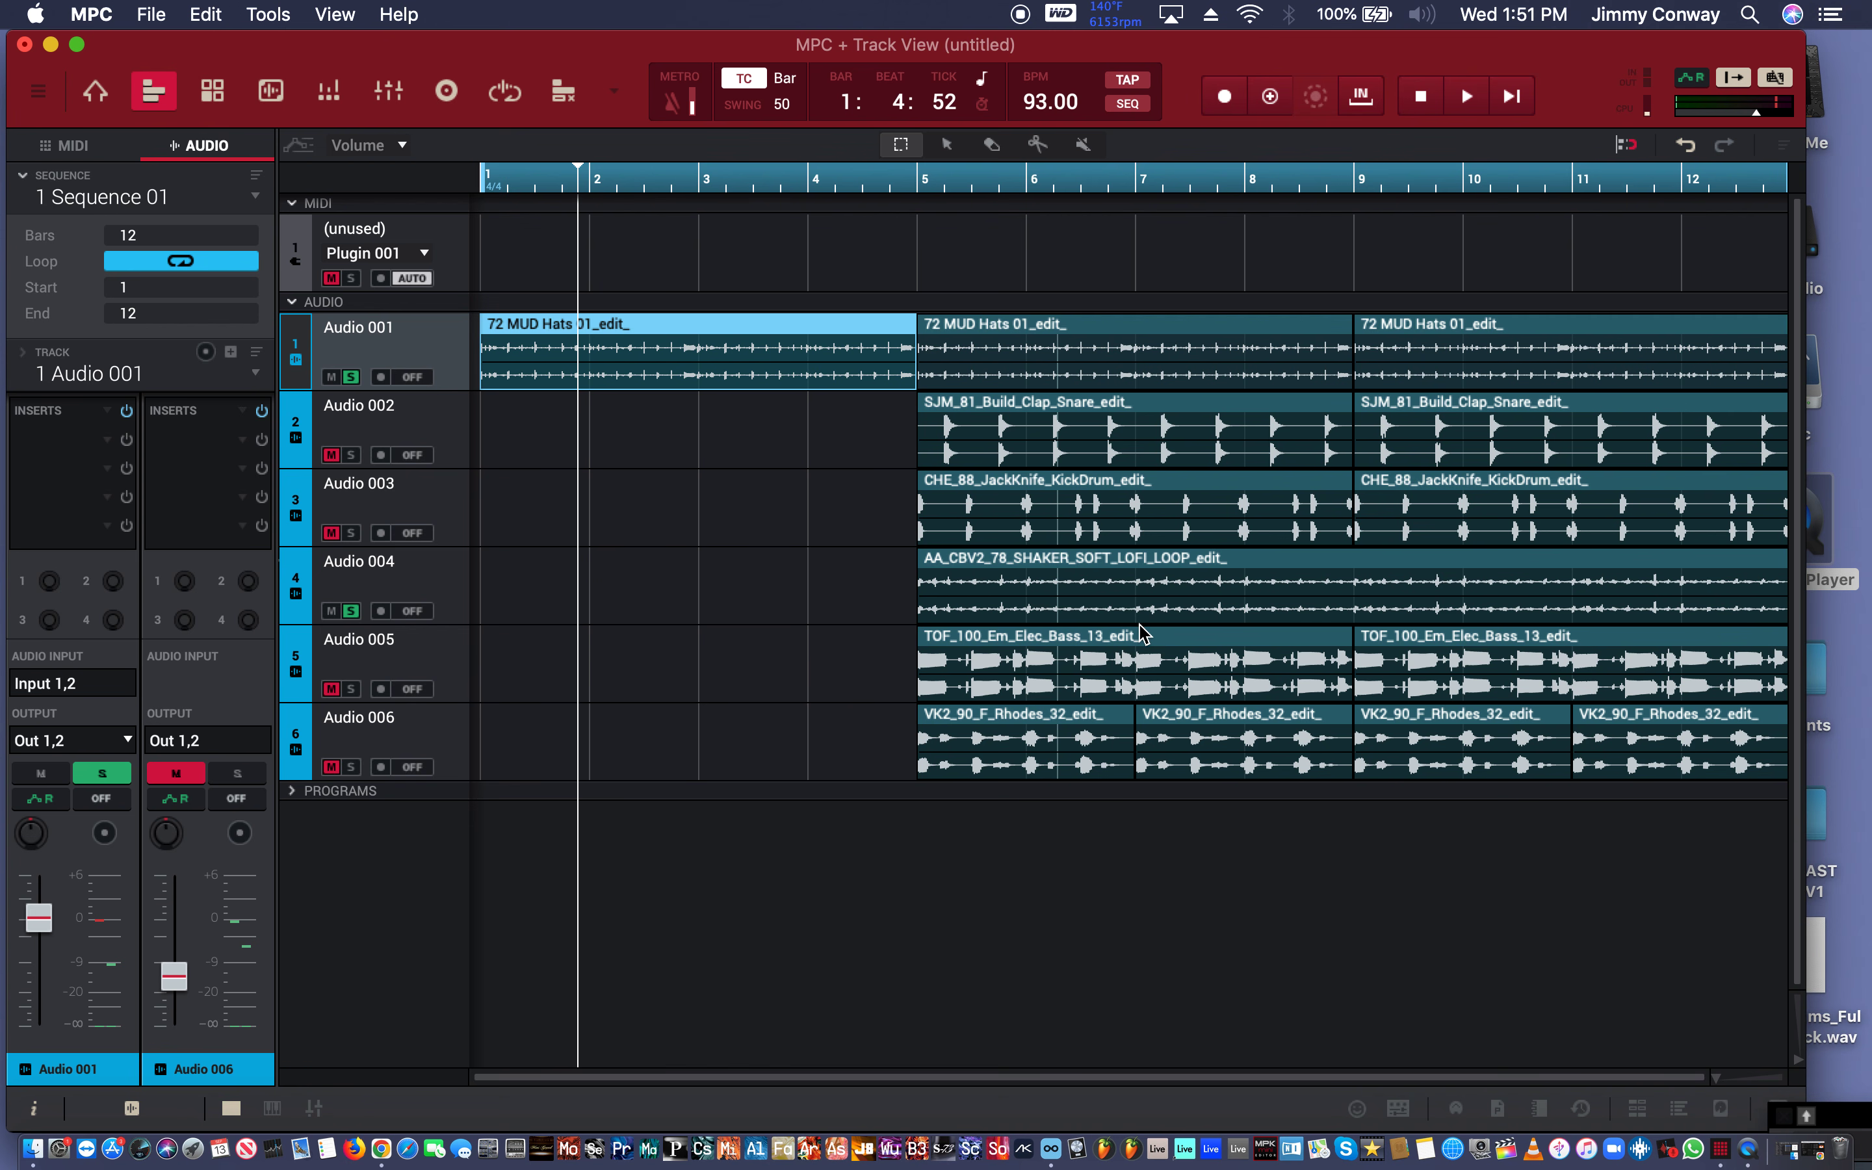
{"action": "left_click_drag", "start_coordinate": [1145, 574], "coordinate": [688, 577]}
{"action": "left_click", "coordinate": [678, 573]}
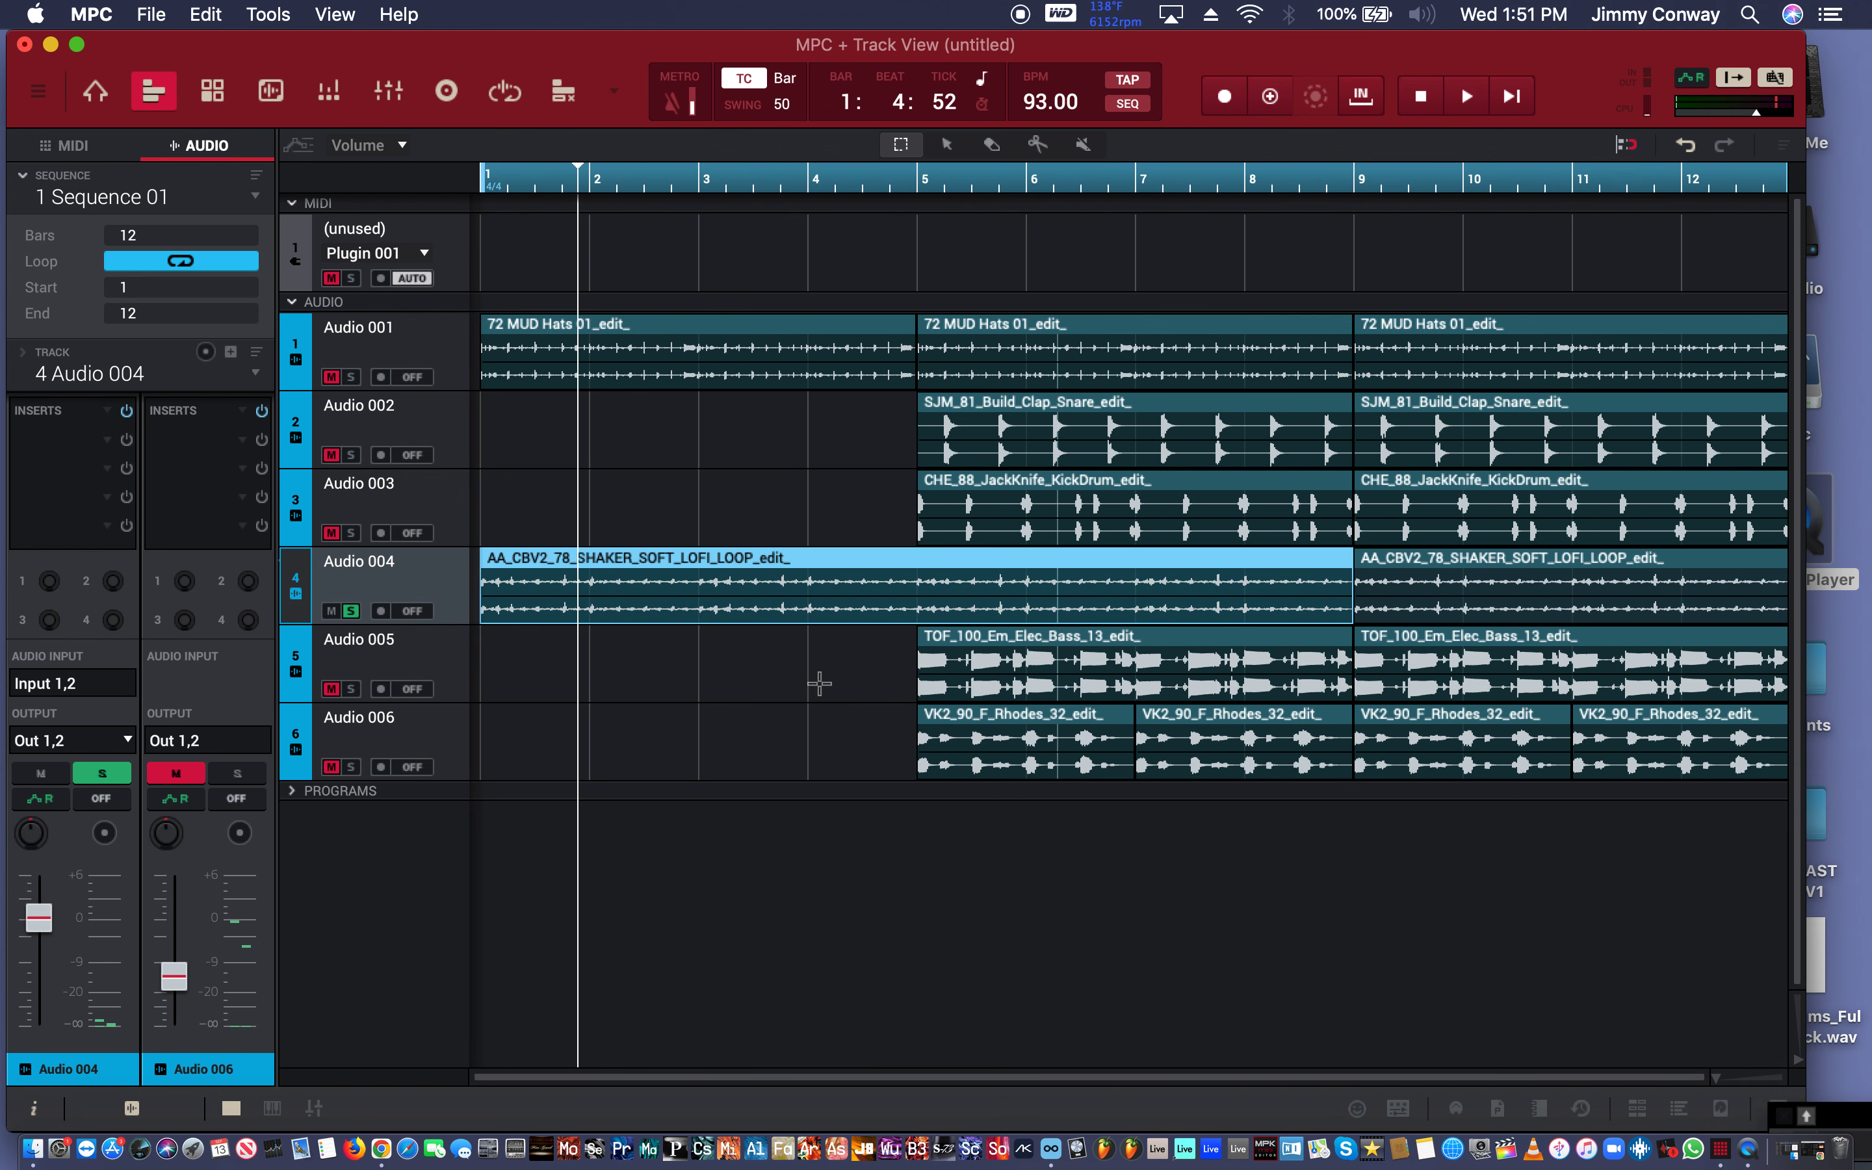
{"action": "key", "text": "super+z"}
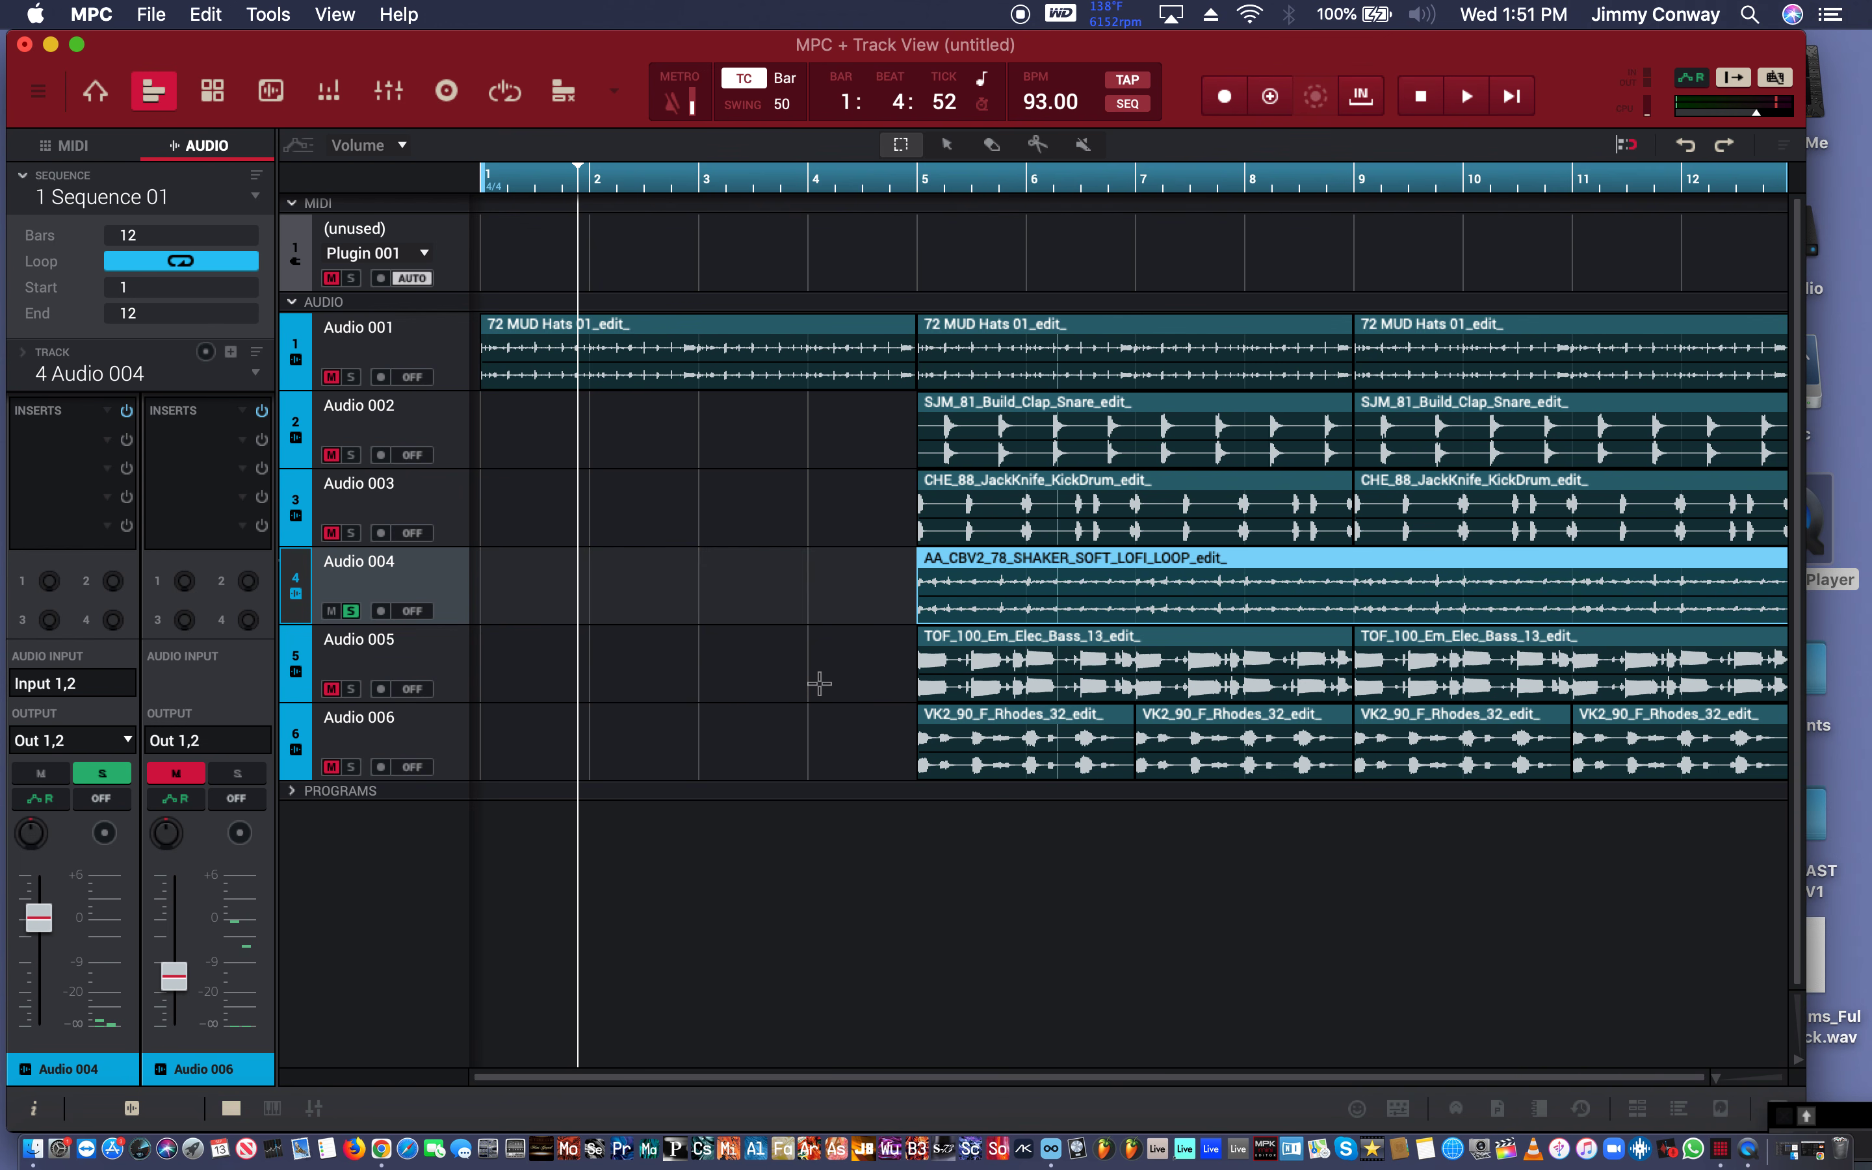
Turn off the solo on Audio 006, copy its first Rhodes loop to bar 1, and duplicate the copy at bar 3.
{"action": "left_click", "coordinate": [1082, 723]}
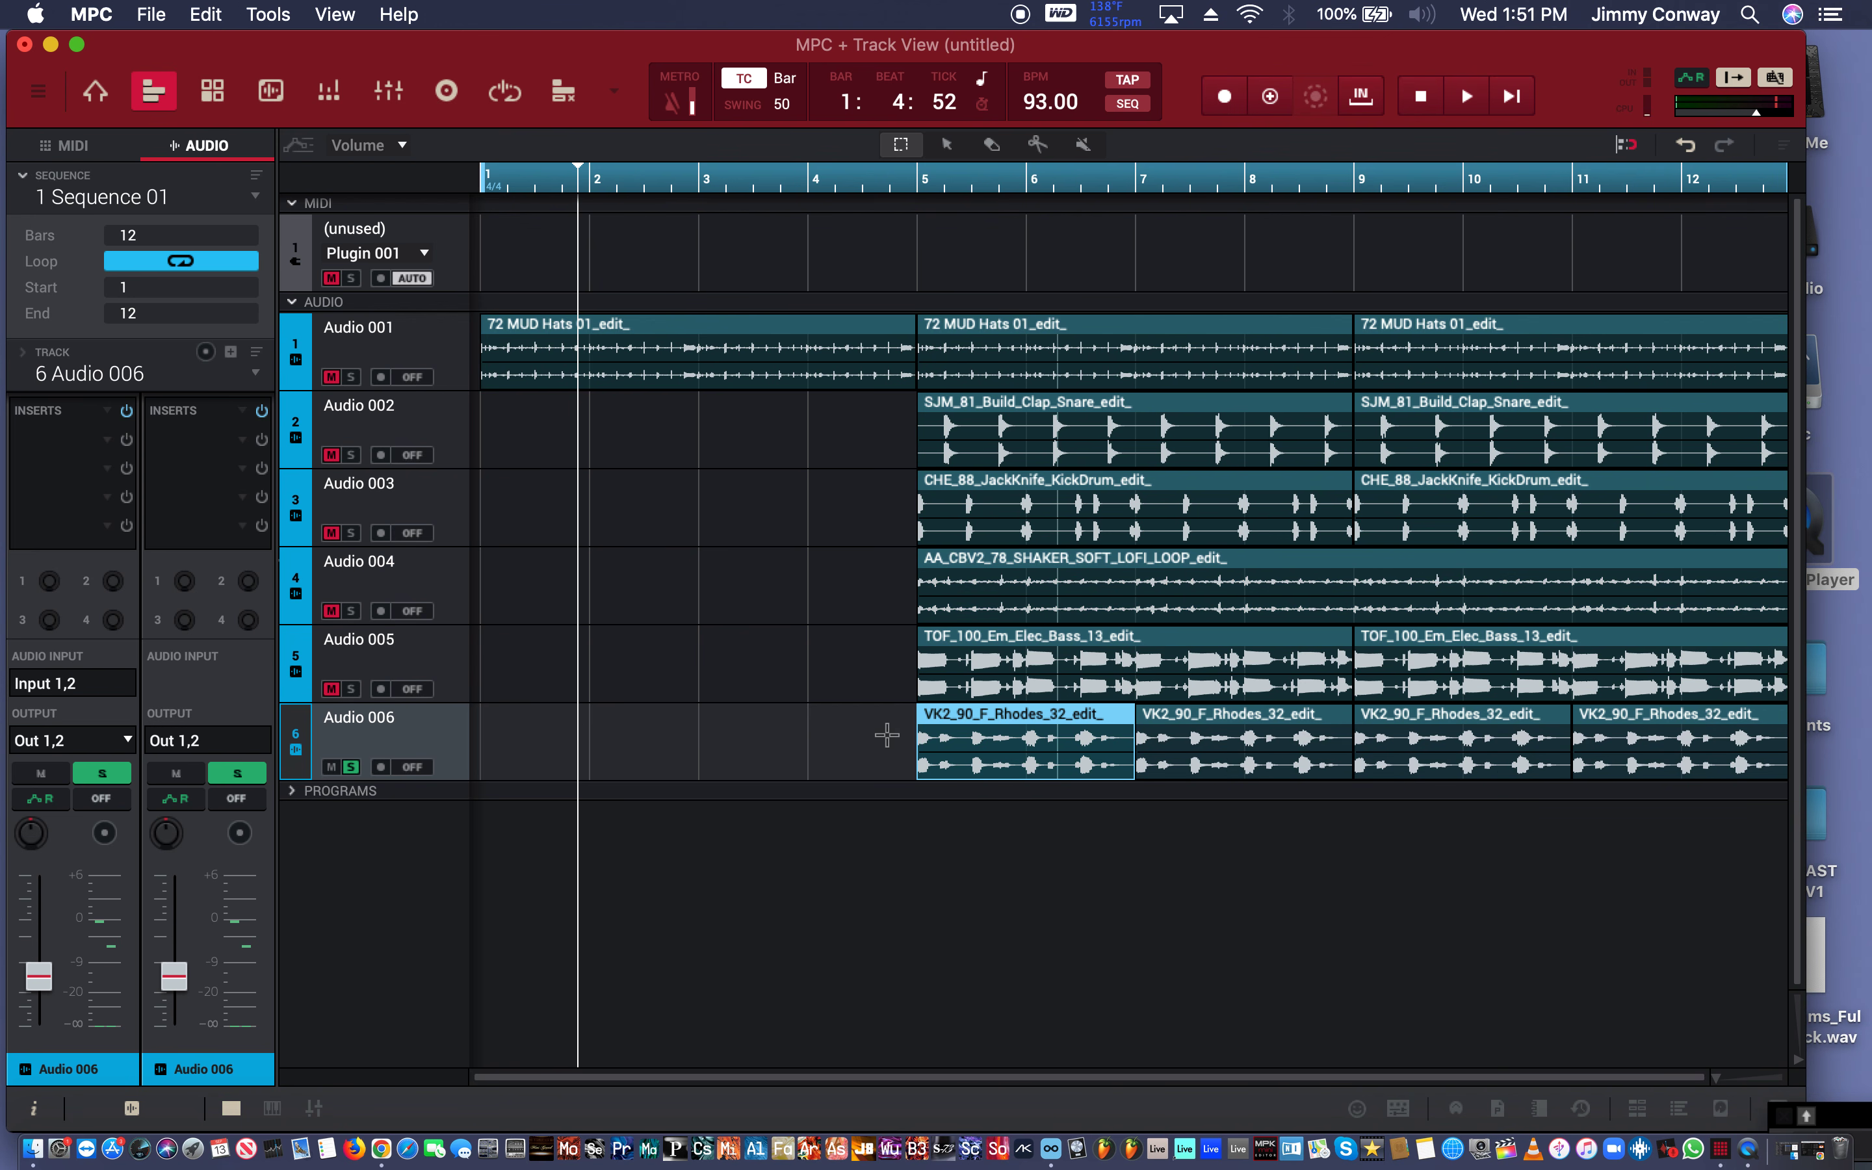
{"action": "left_click", "coordinate": [247, 774]}
{"action": "left_click", "coordinate": [247, 773]}
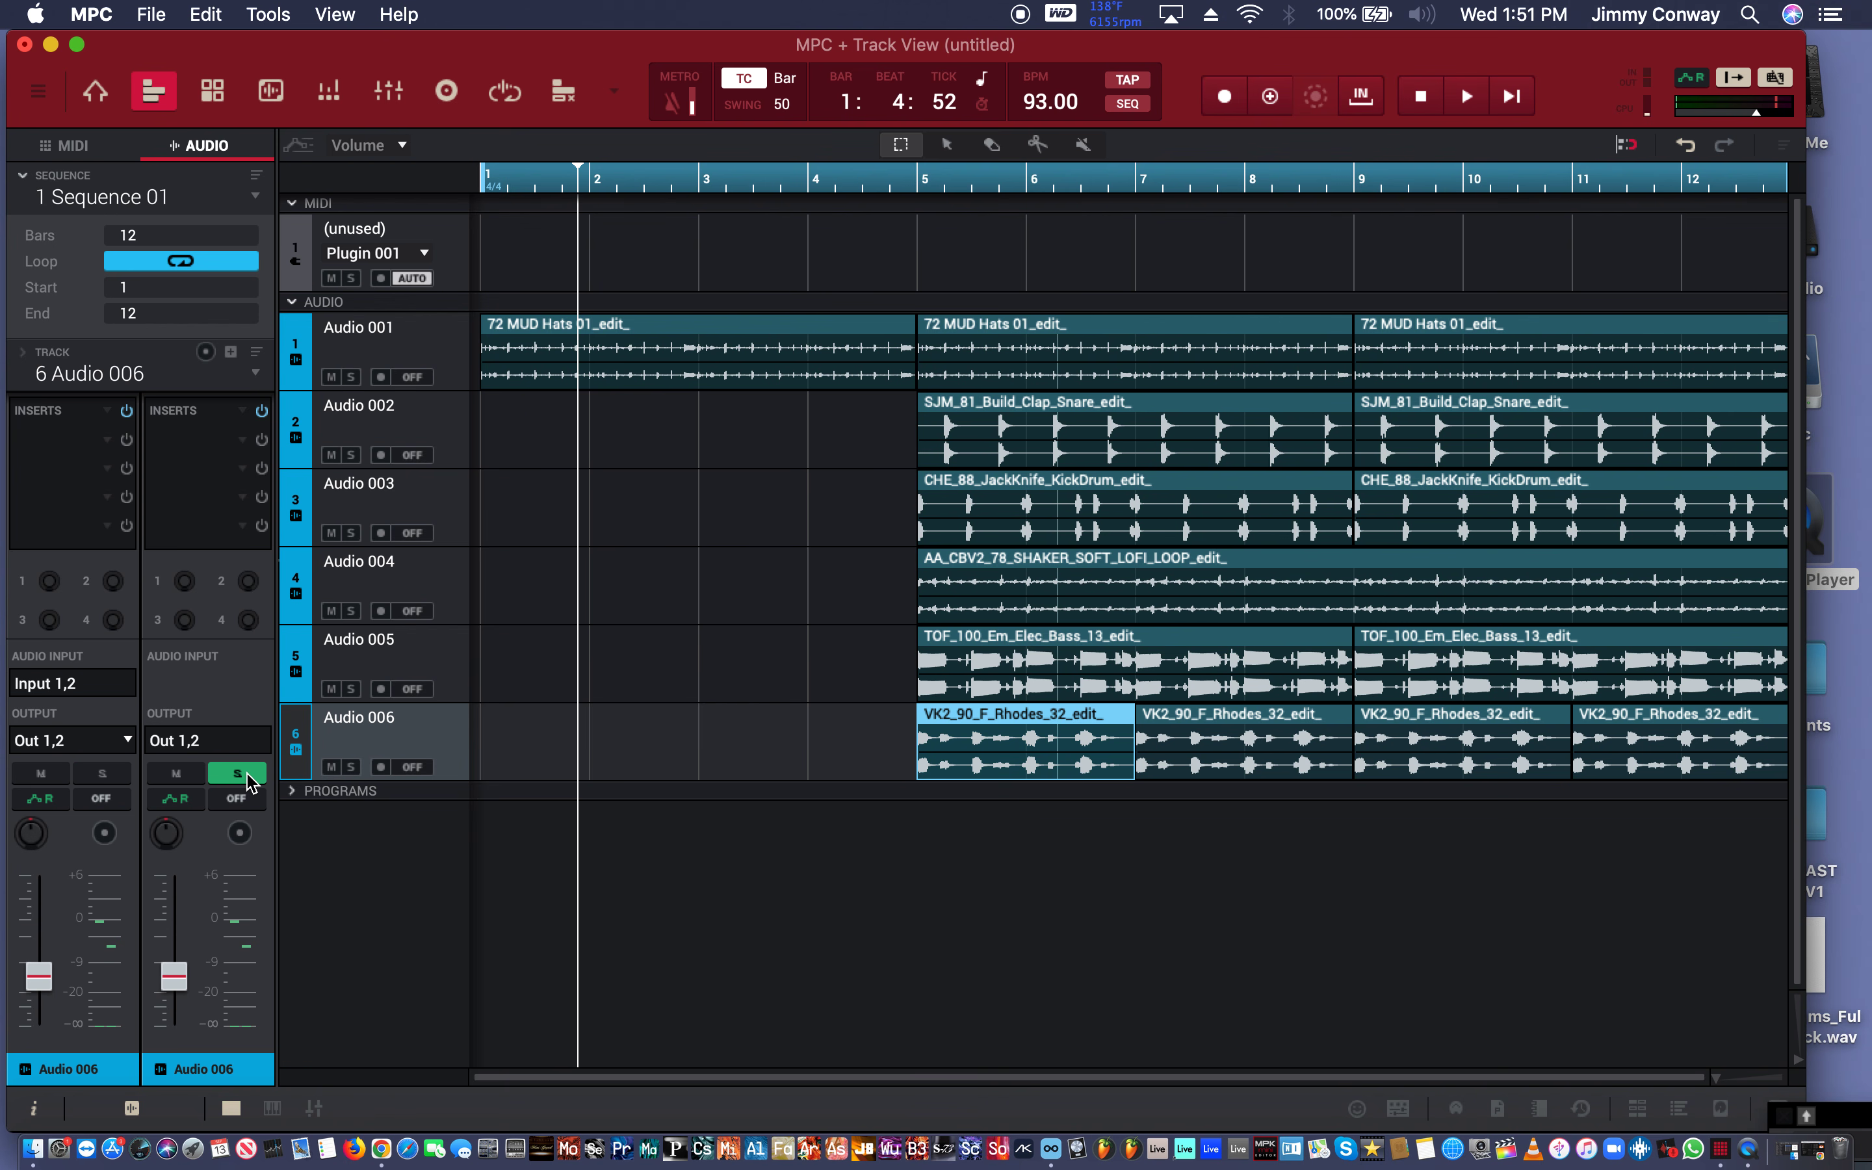
{"action": "left_click", "coordinate": [247, 774]}
{"action": "left_click_drag", "start_coordinate": [986, 724], "coordinate": [586, 732]}
{"action": "key", "text": "super+d"}
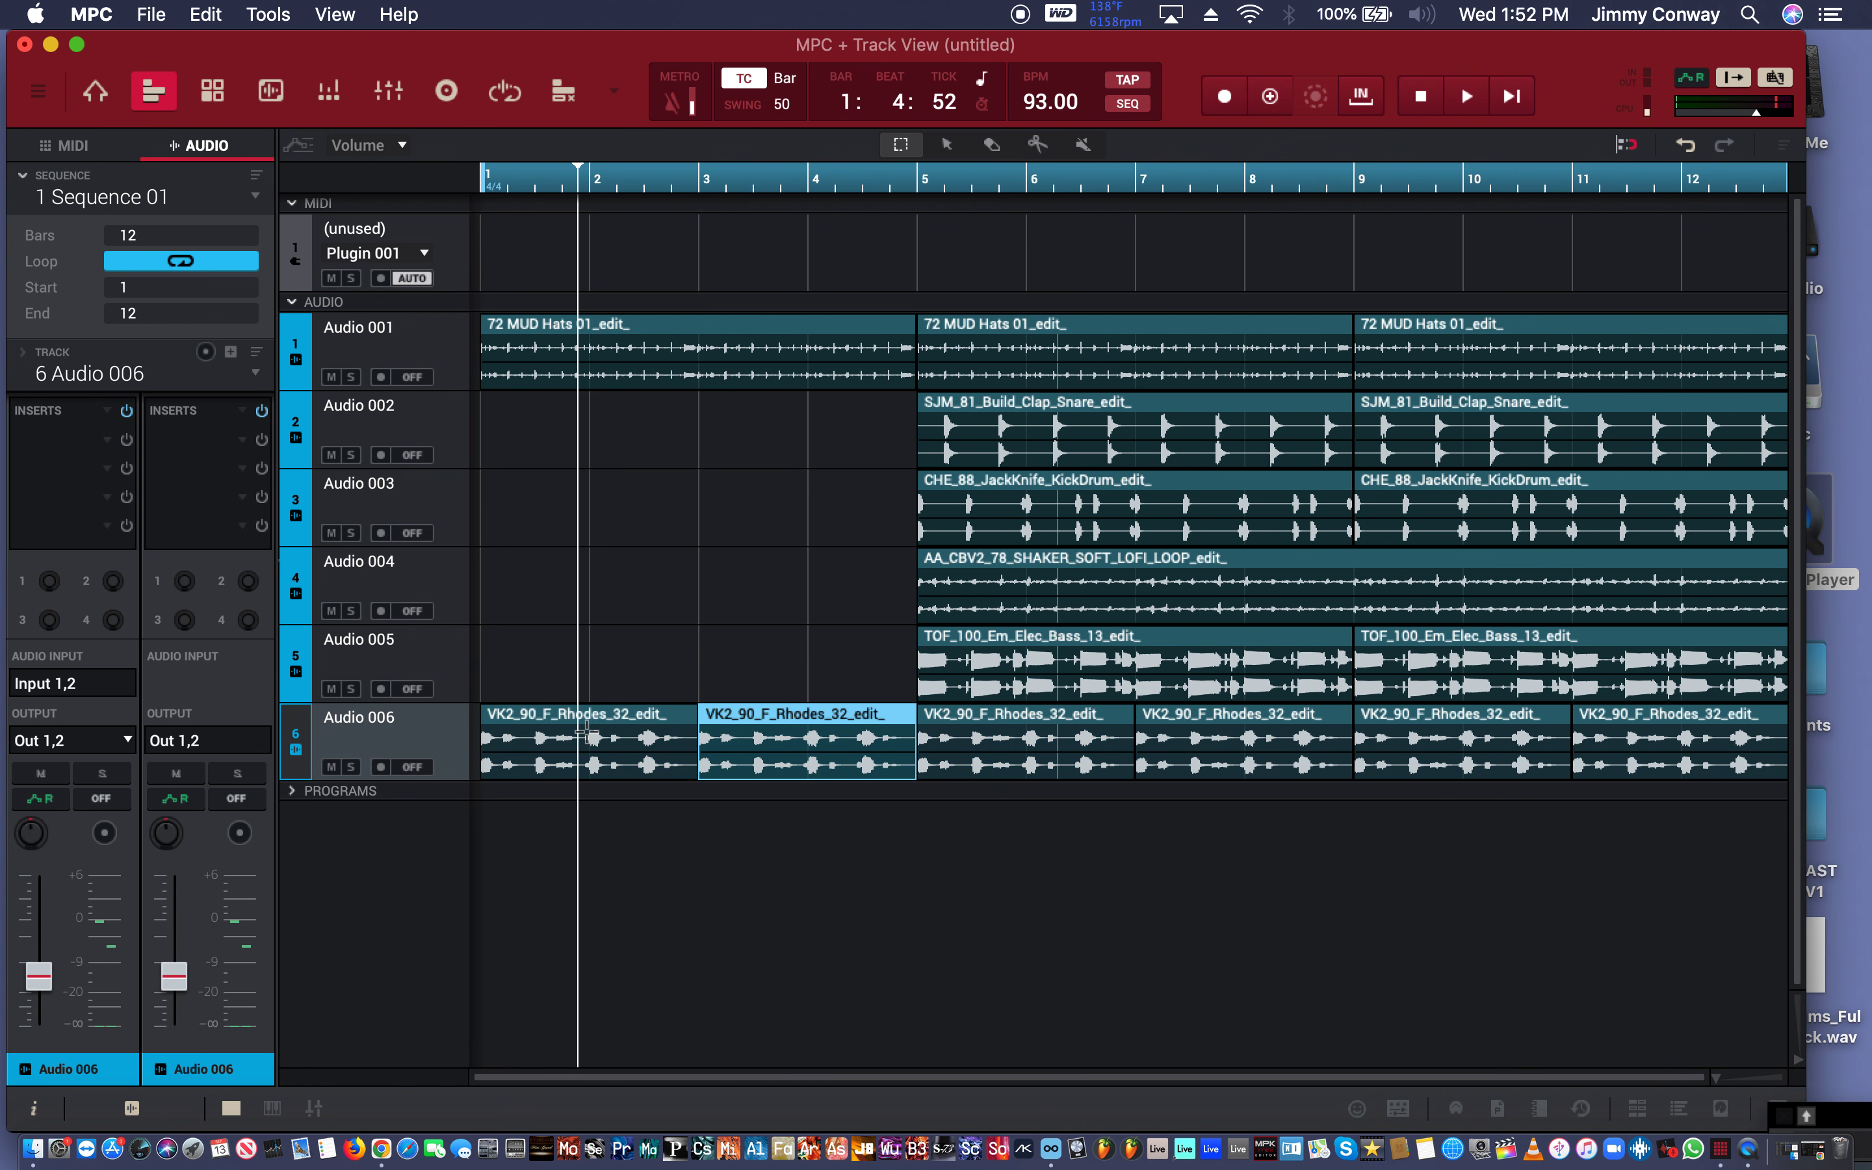
During playback, split the shaker loop on Audio 004 at bar 9 and copy its first half to bar 1.
{"action": "key", "text": "space"}
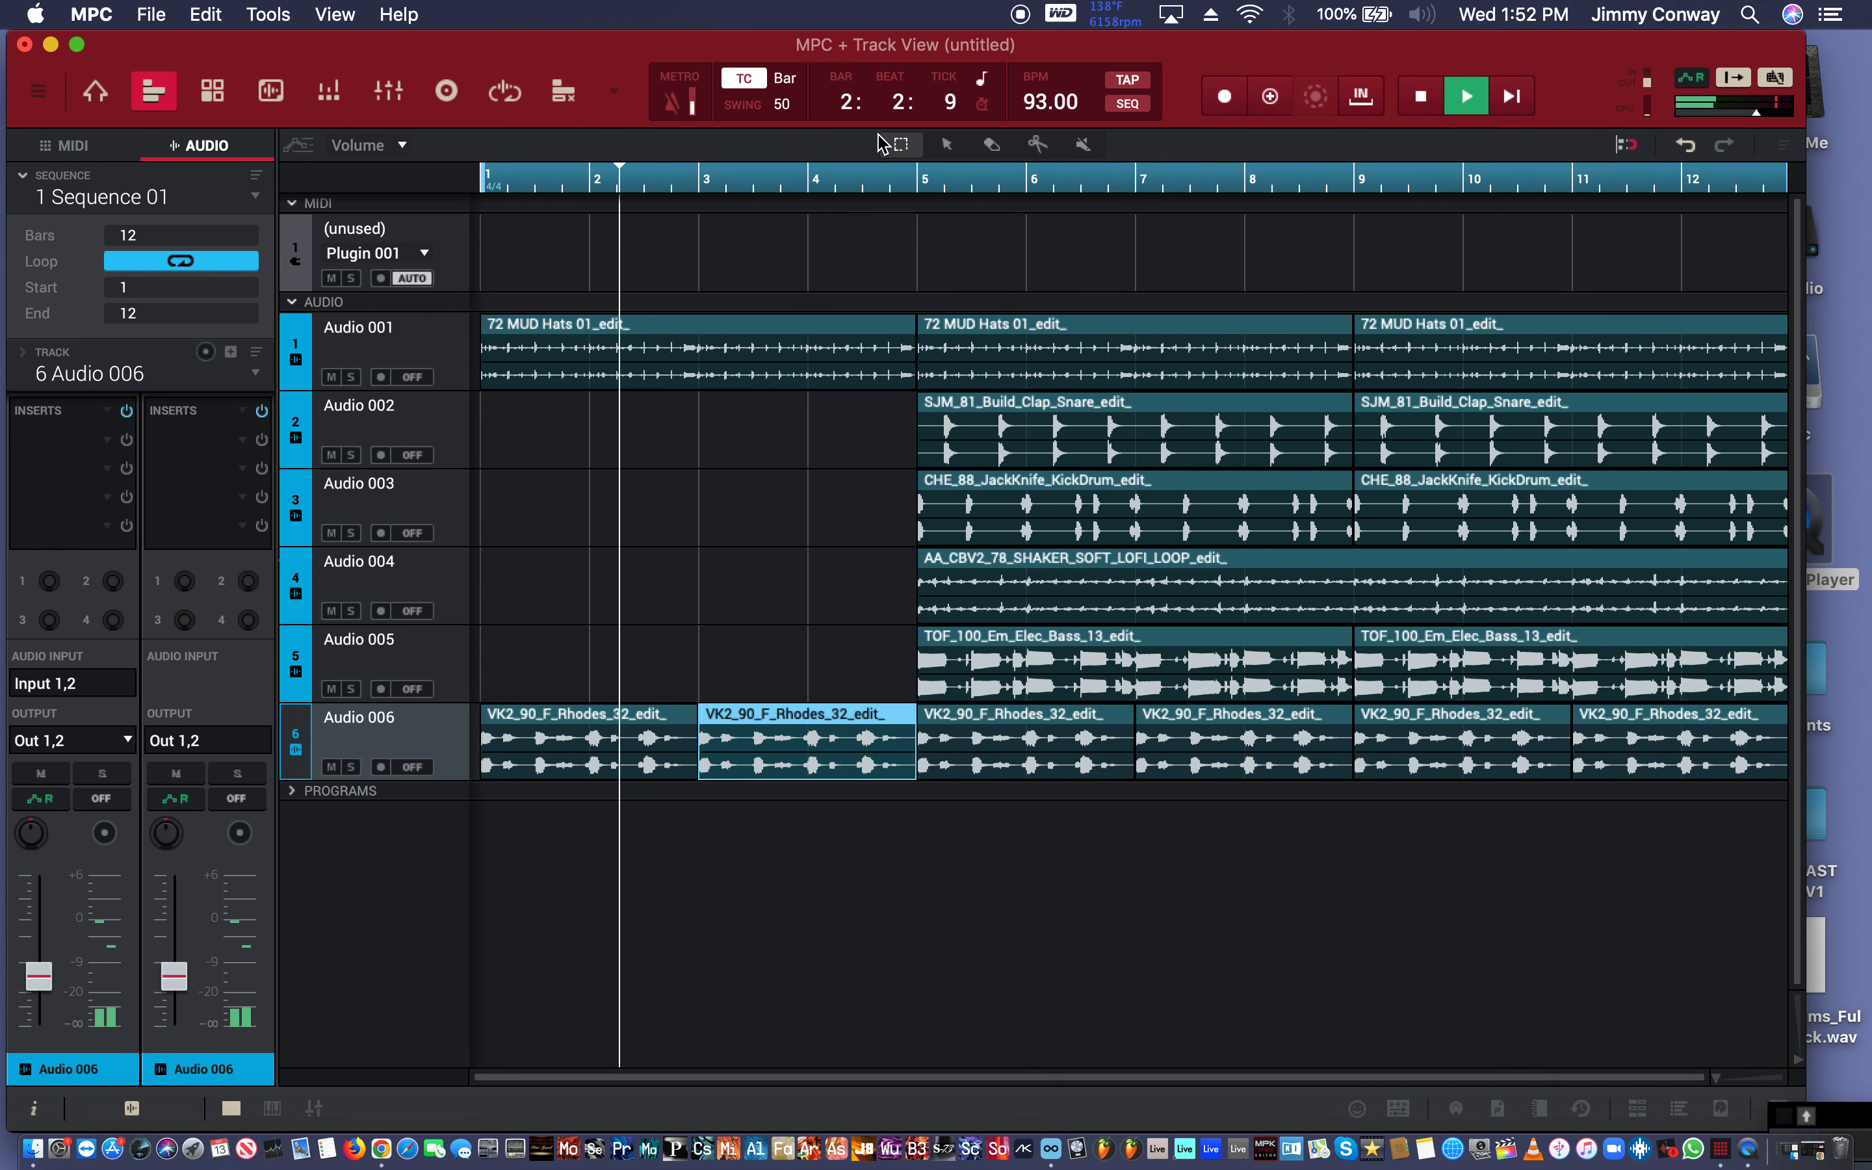
{"action": "left_click", "coordinate": [1037, 144]}
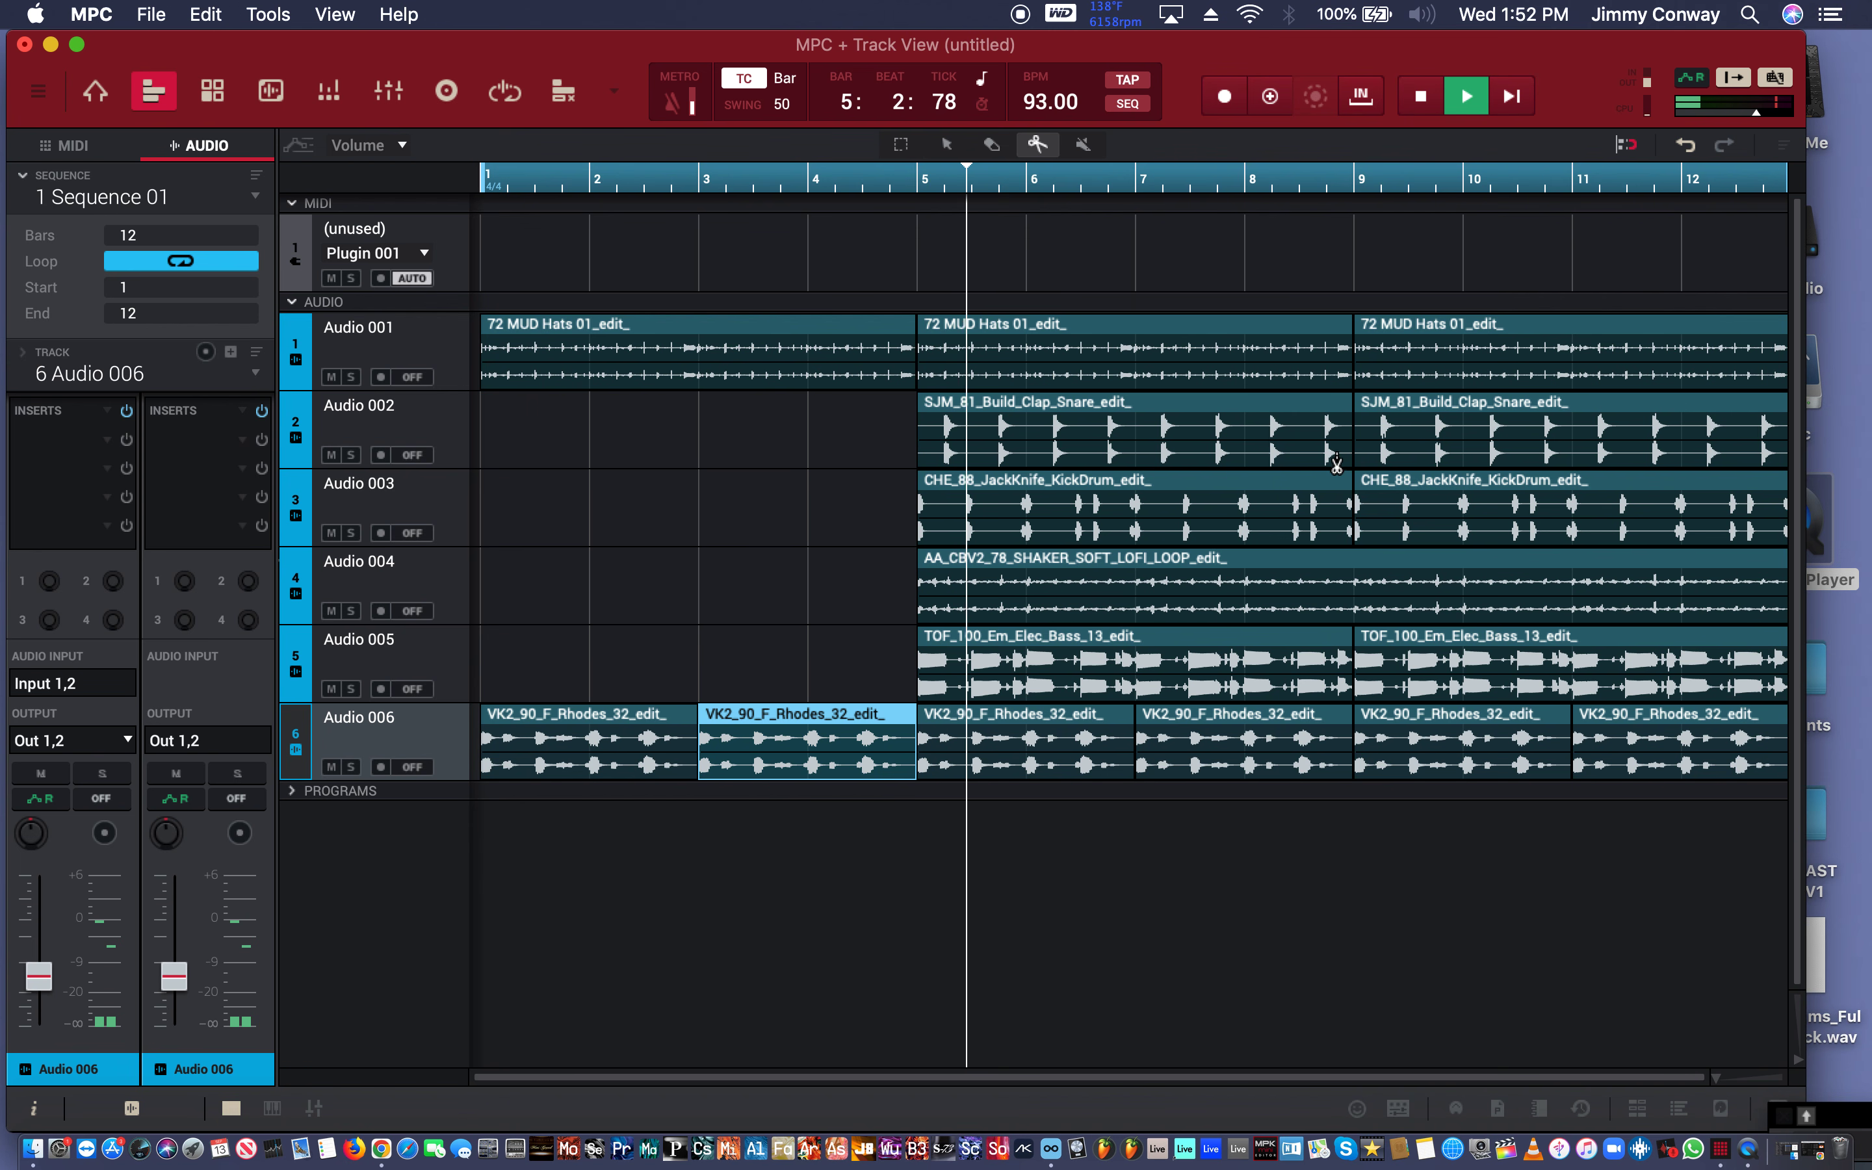
{"action": "left_click", "coordinate": [1347, 600]}
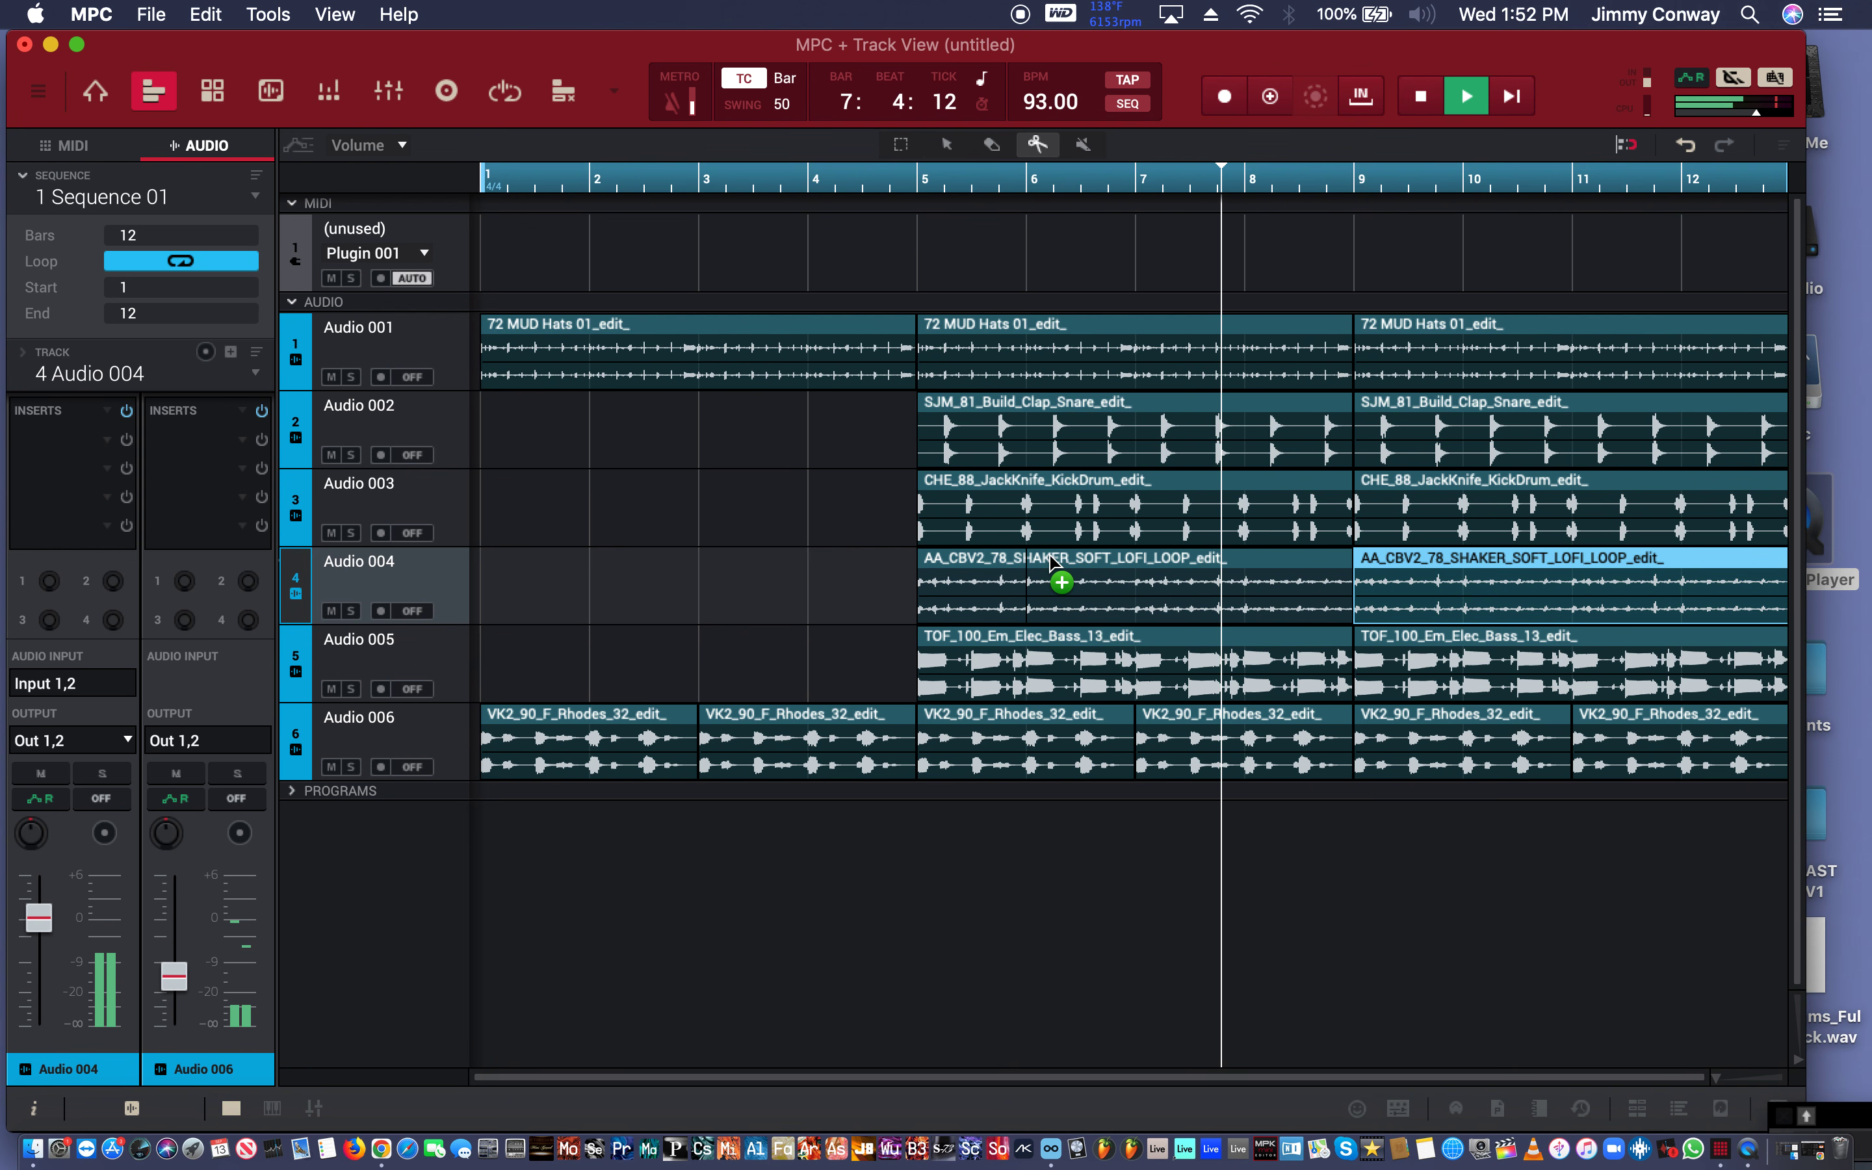
{"action": "left_click_drag", "start_coordinate": [1052, 565], "coordinate": [550, 572]}
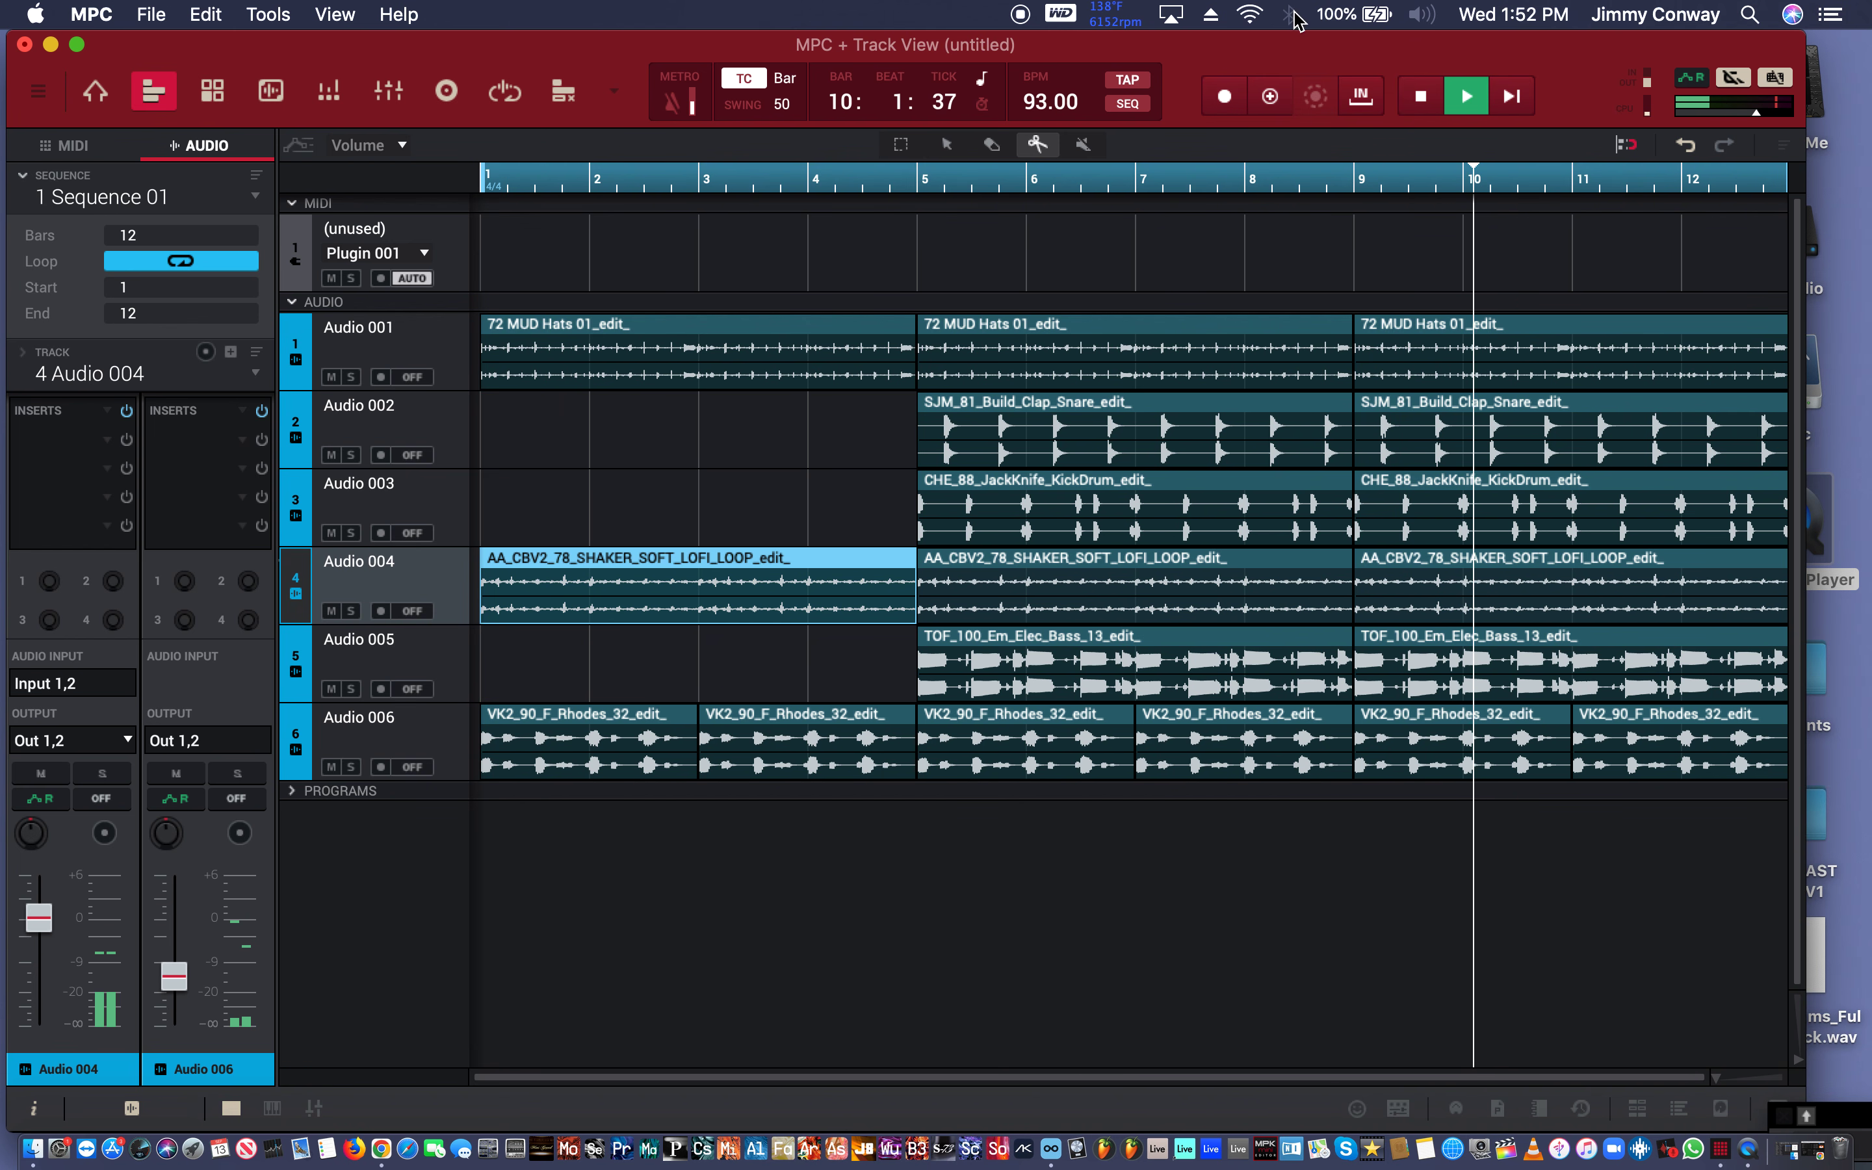
Trim the start of the copied shaker loop on Audio 004 so it begins at bar 3.
{"action": "left_click", "coordinate": [946, 145]}
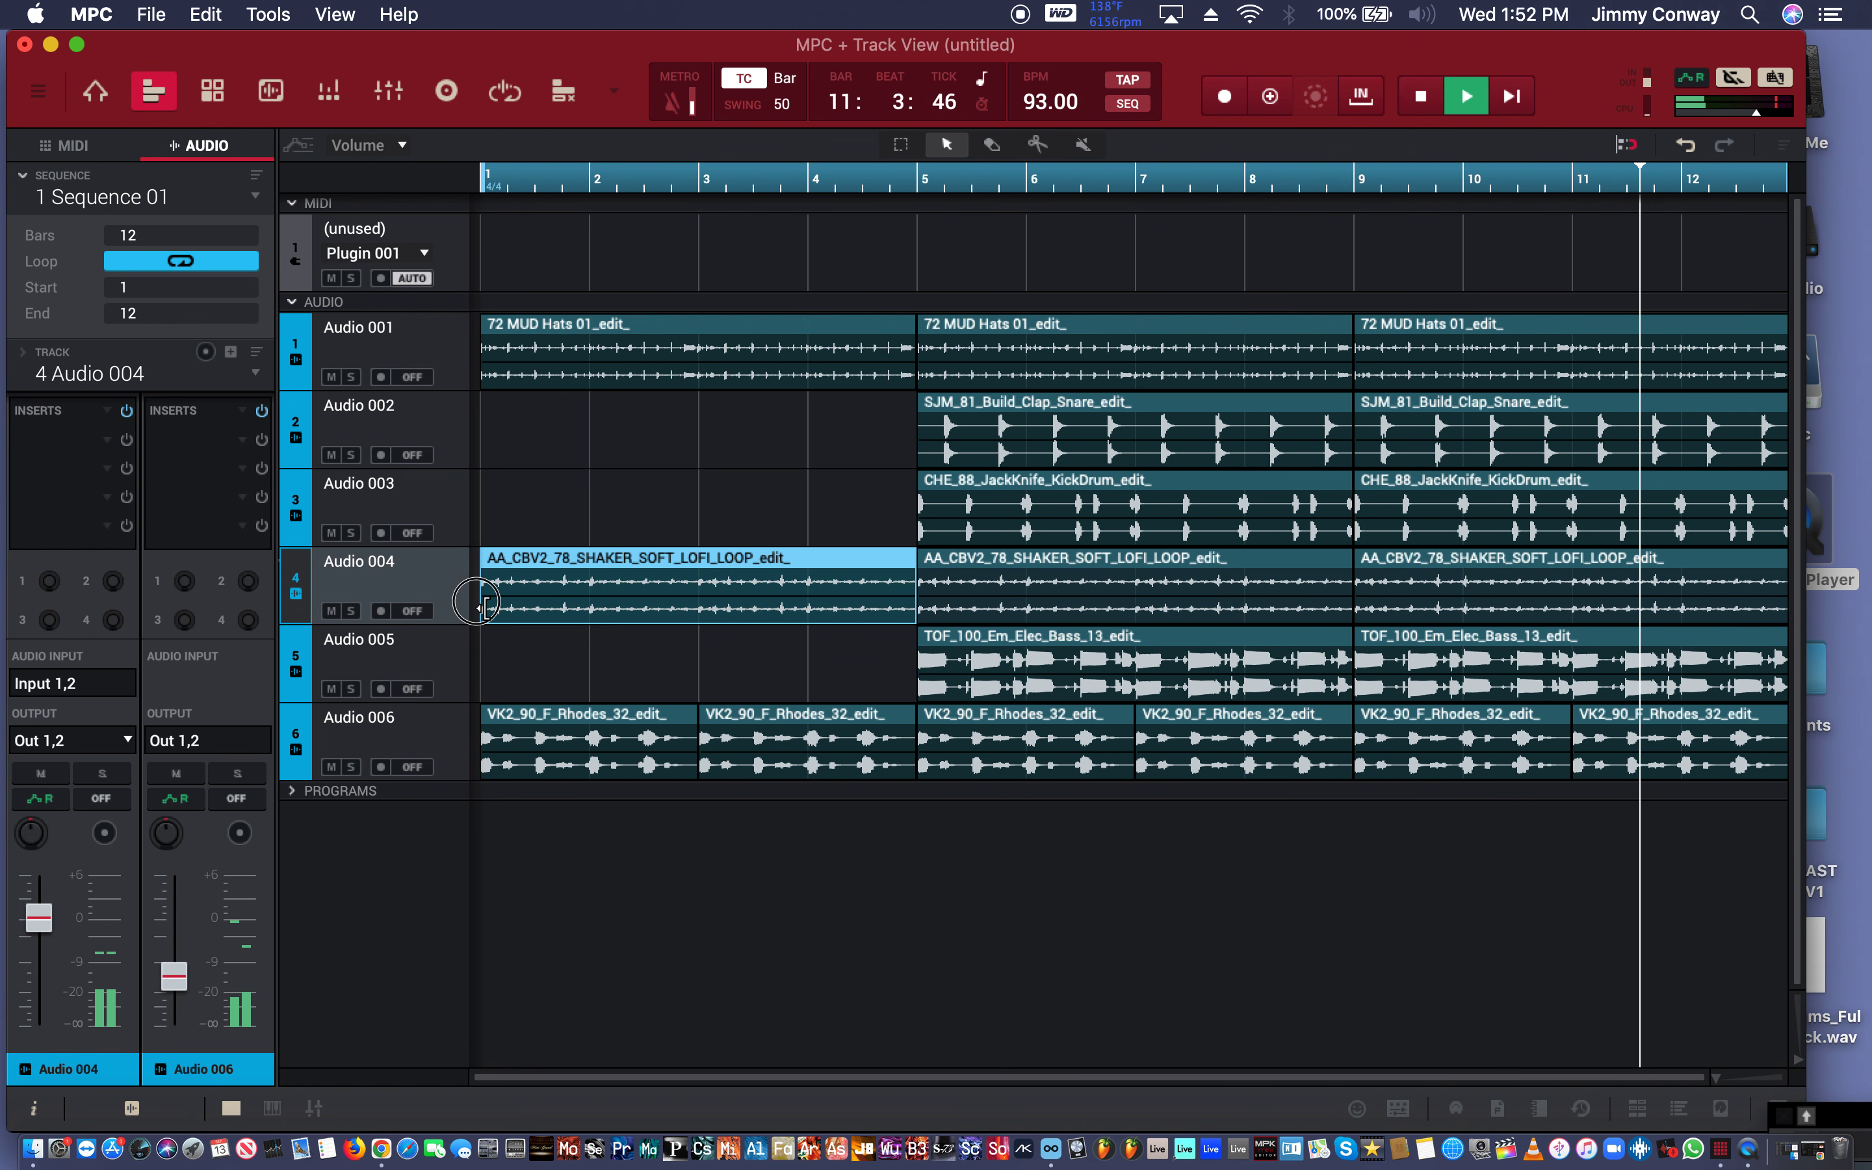
{"action": "left_click_drag", "start_coordinate": [577, 614], "coordinate": [710, 614]}
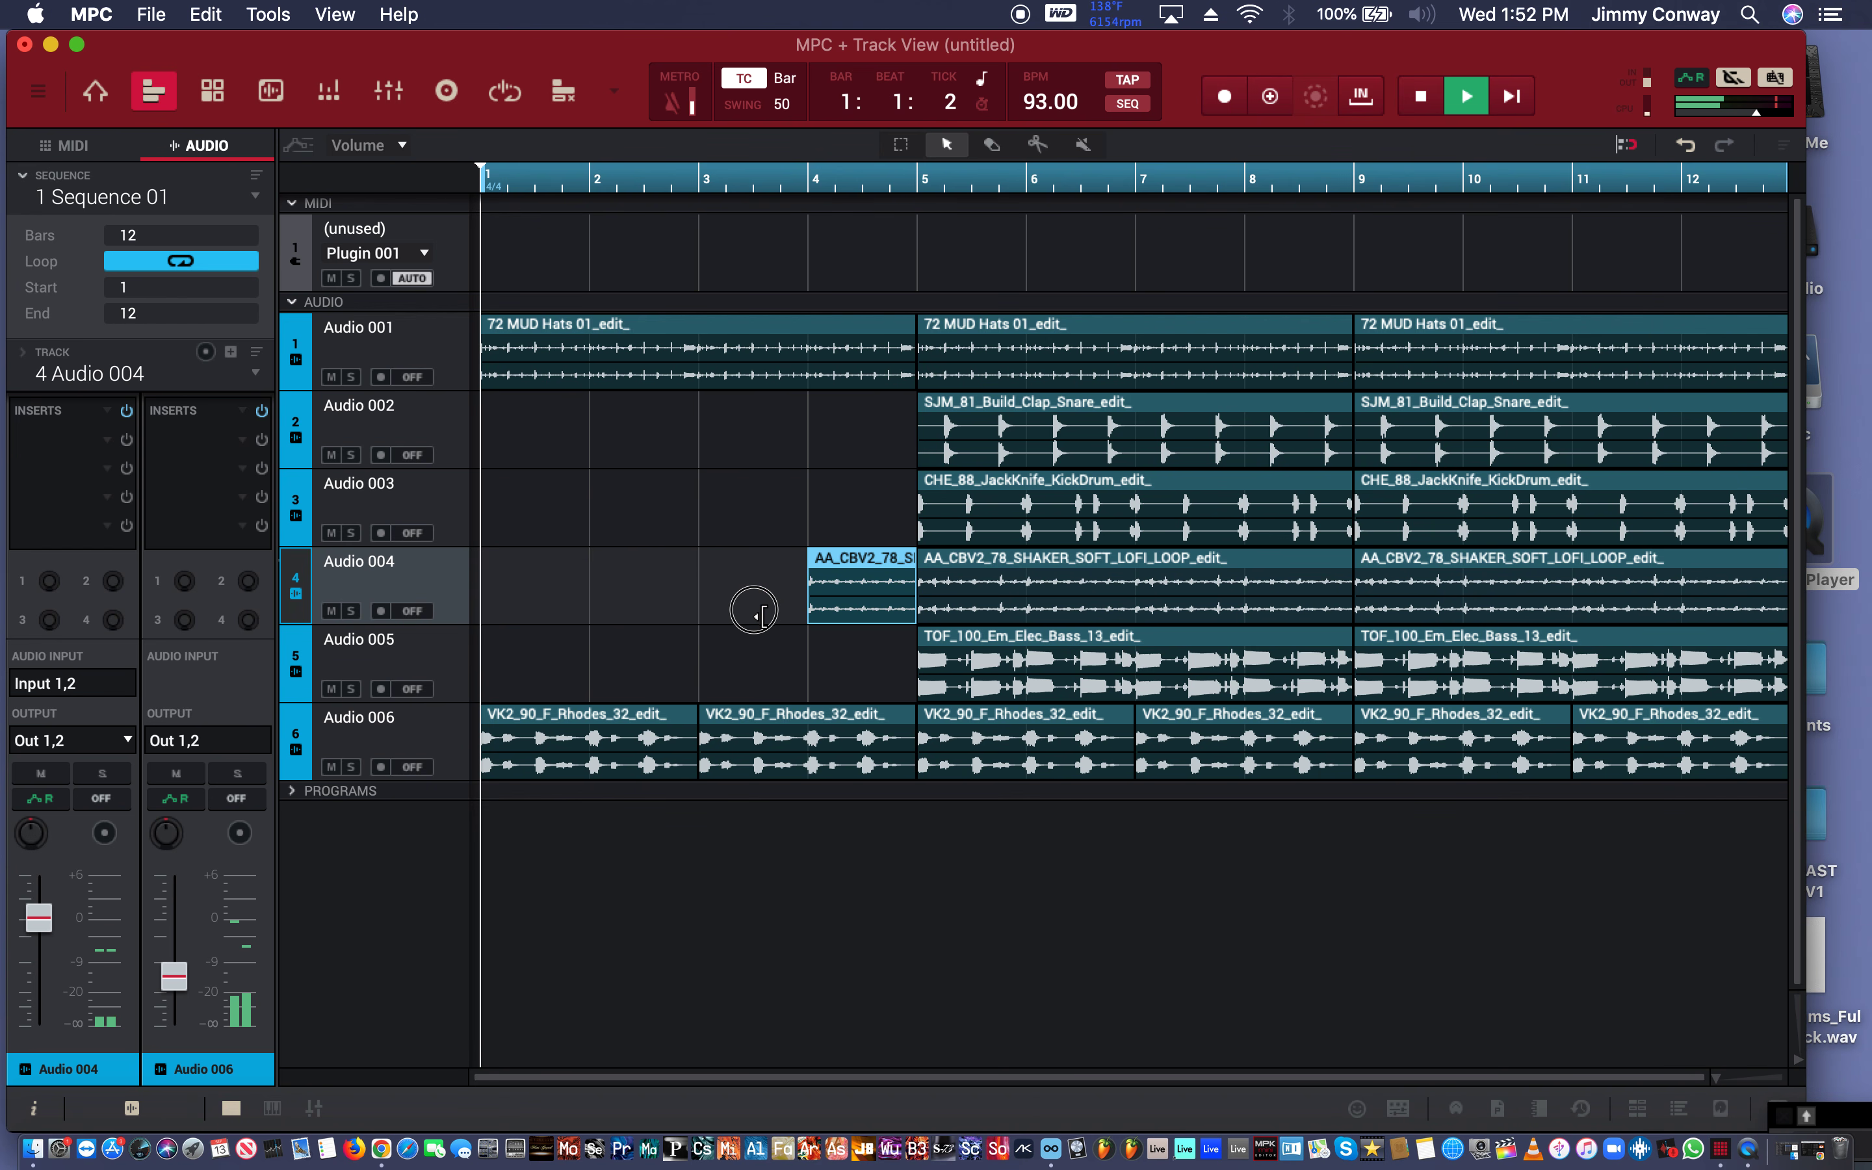
{"action": "left_click_drag", "start_coordinate": [684, 582], "coordinate": [689, 585]}
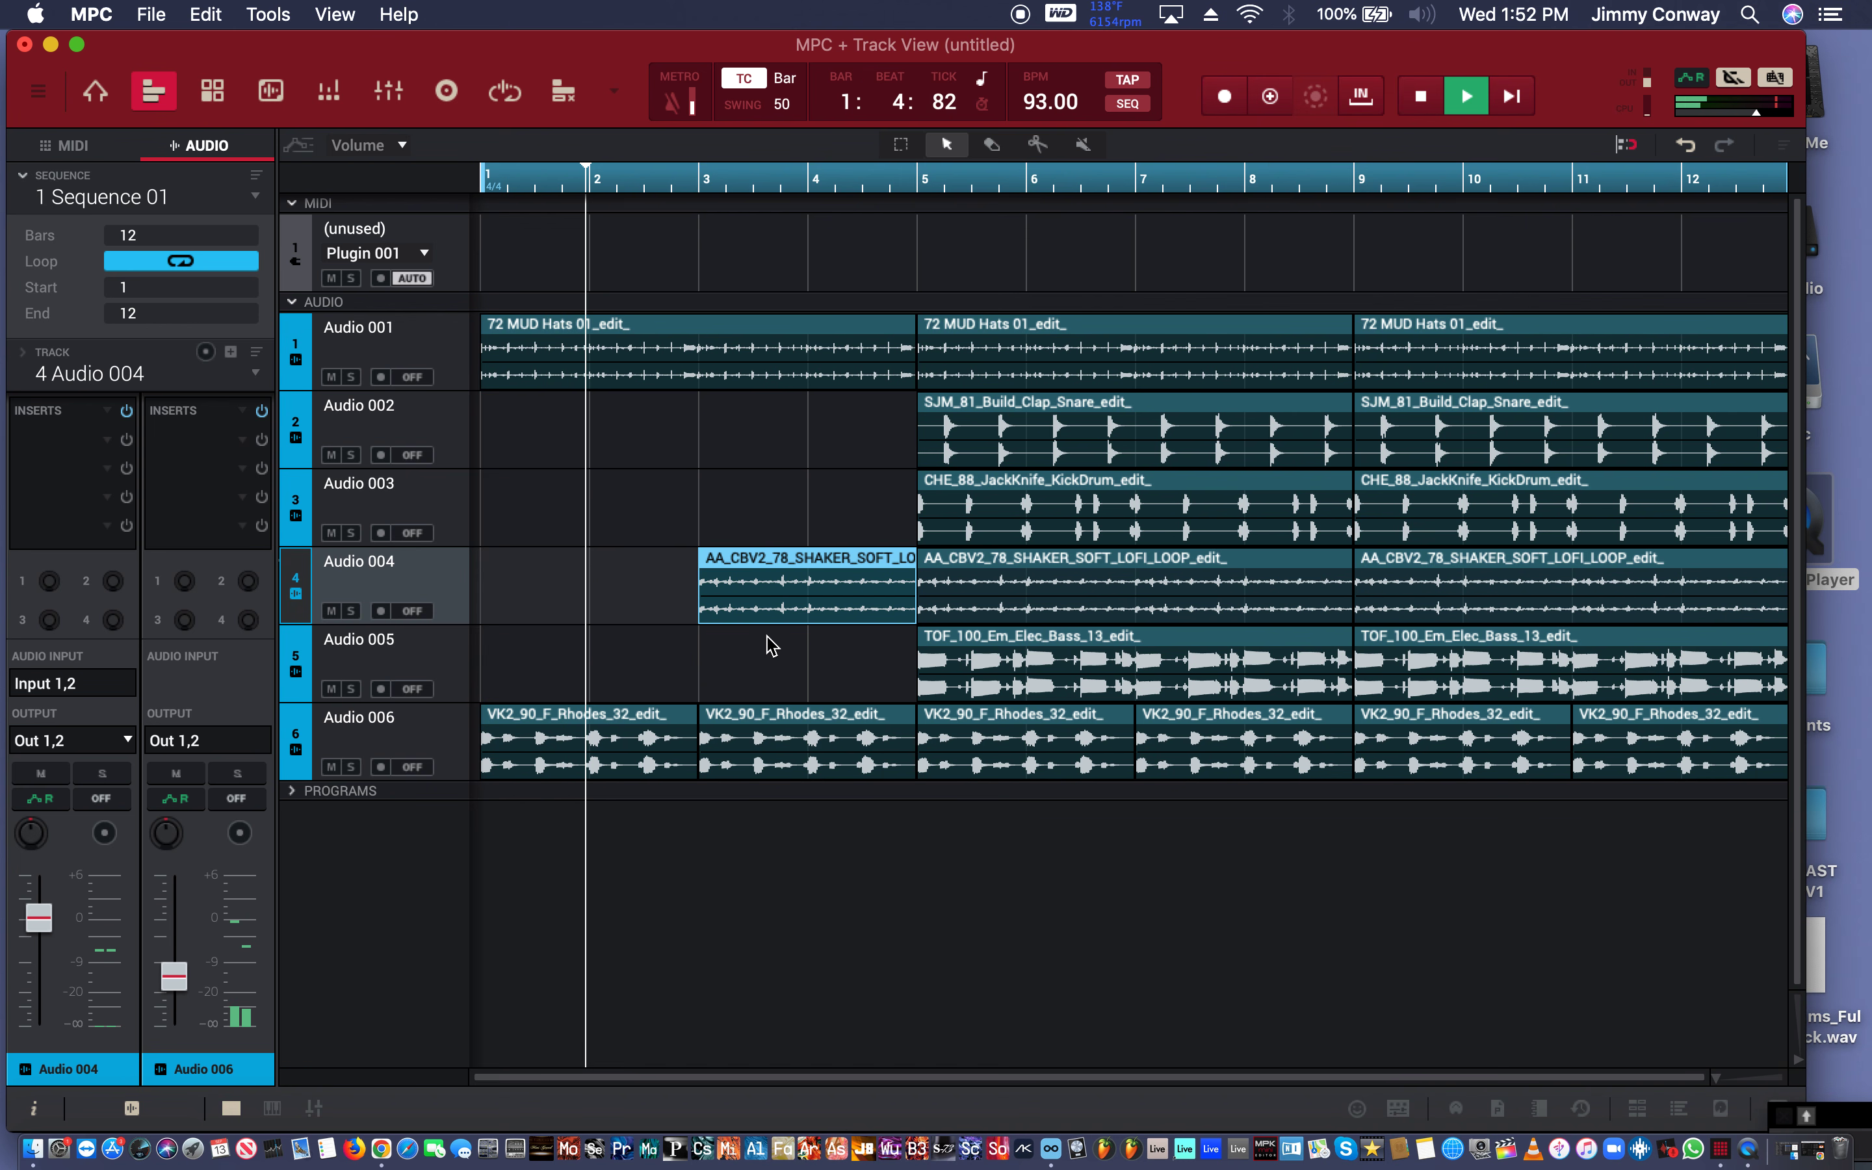
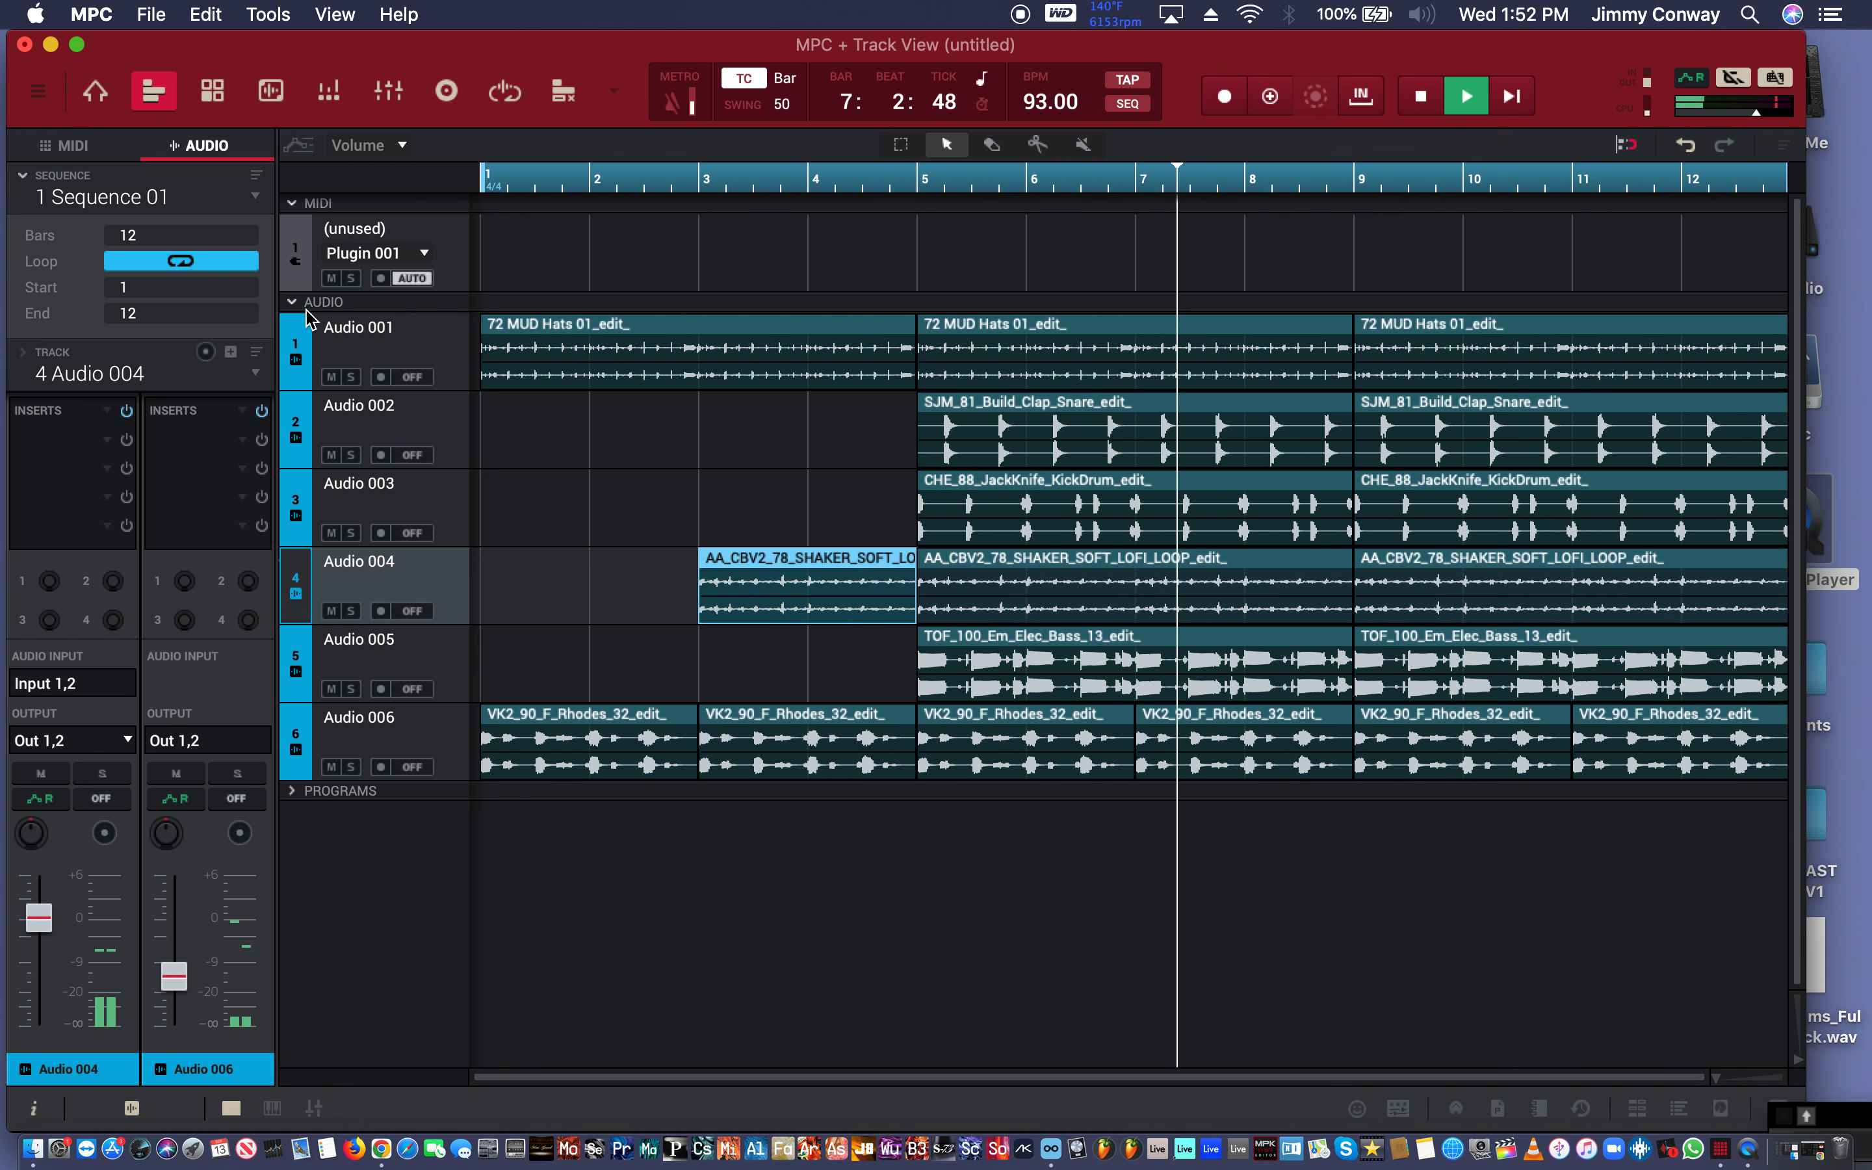
Restart playback from bar 1 and listen to the arrangement's intro.
{"action": "key", "text": "space"}
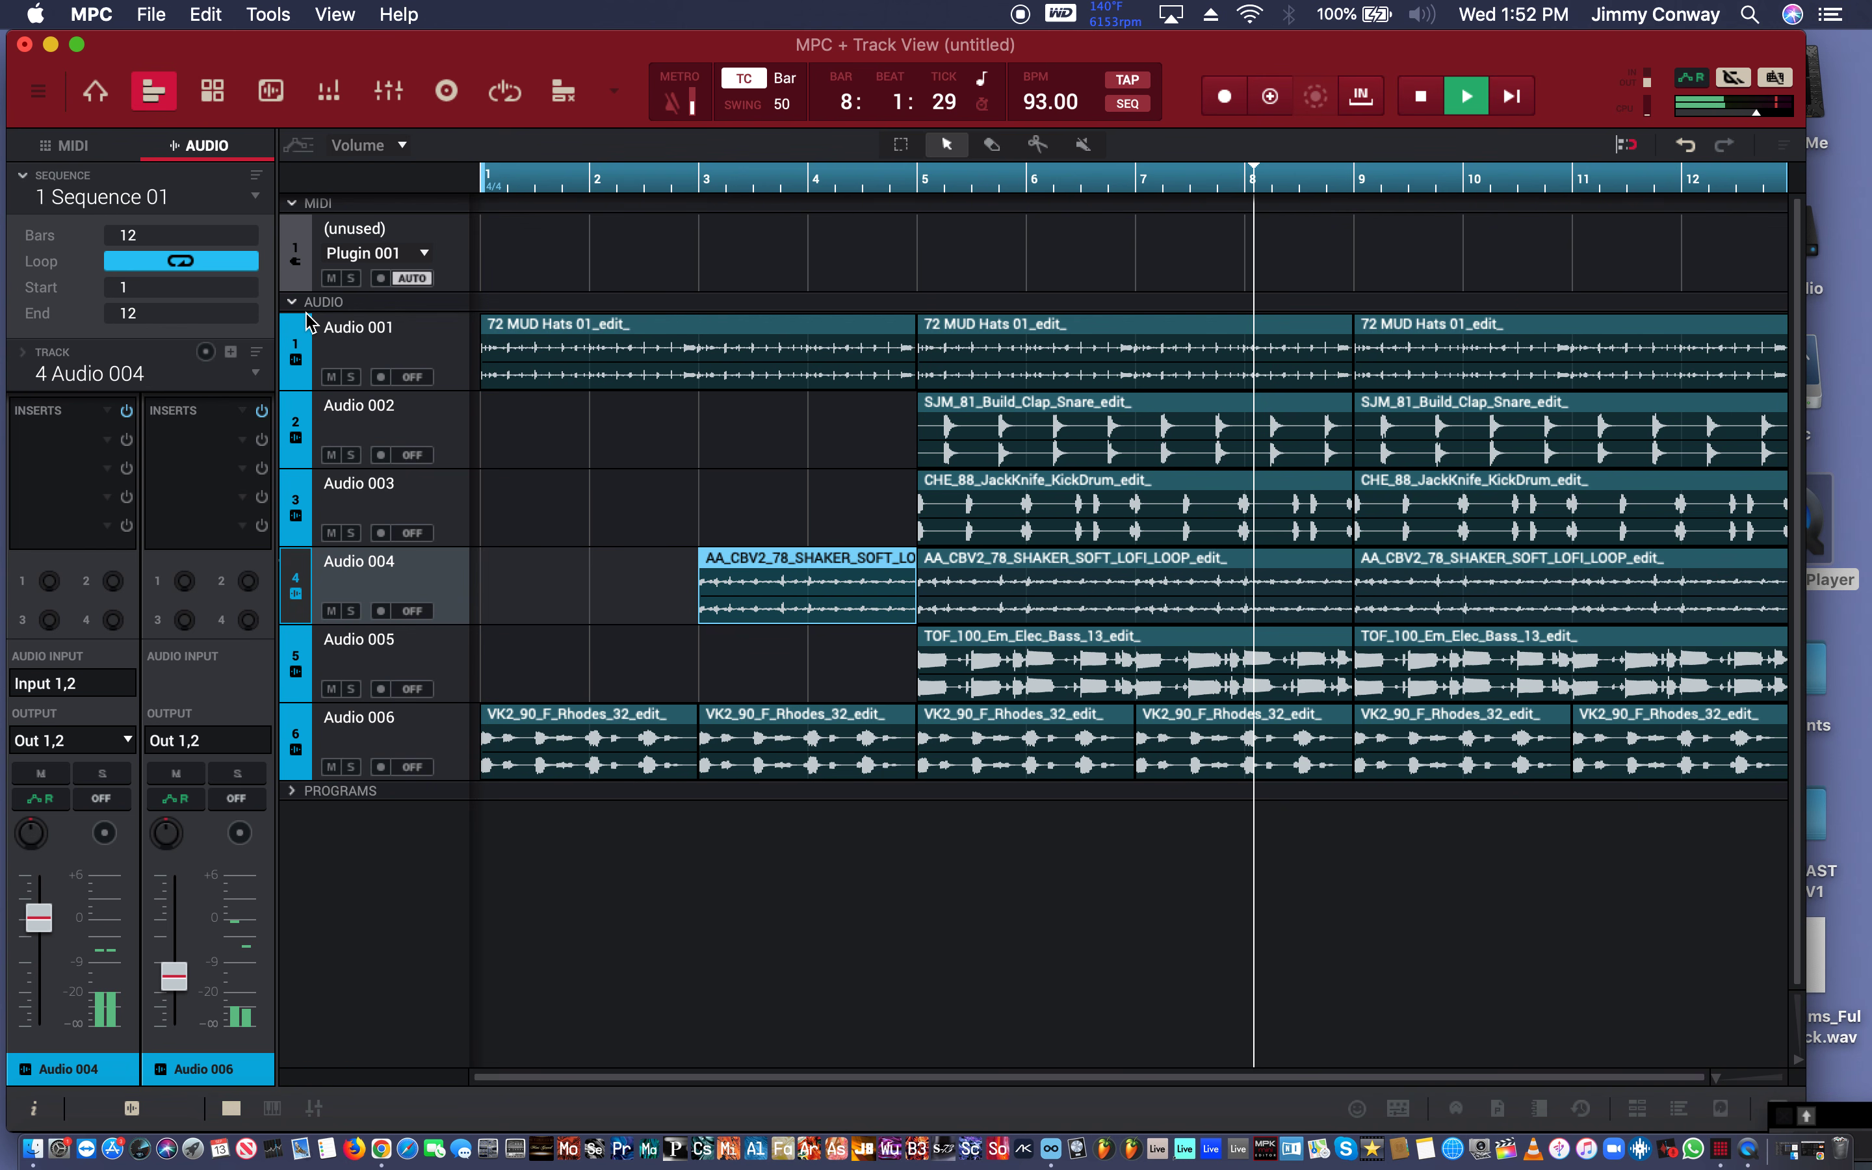
{"action": "key", "text": "space"}
{"action": "key", "text": "space"}
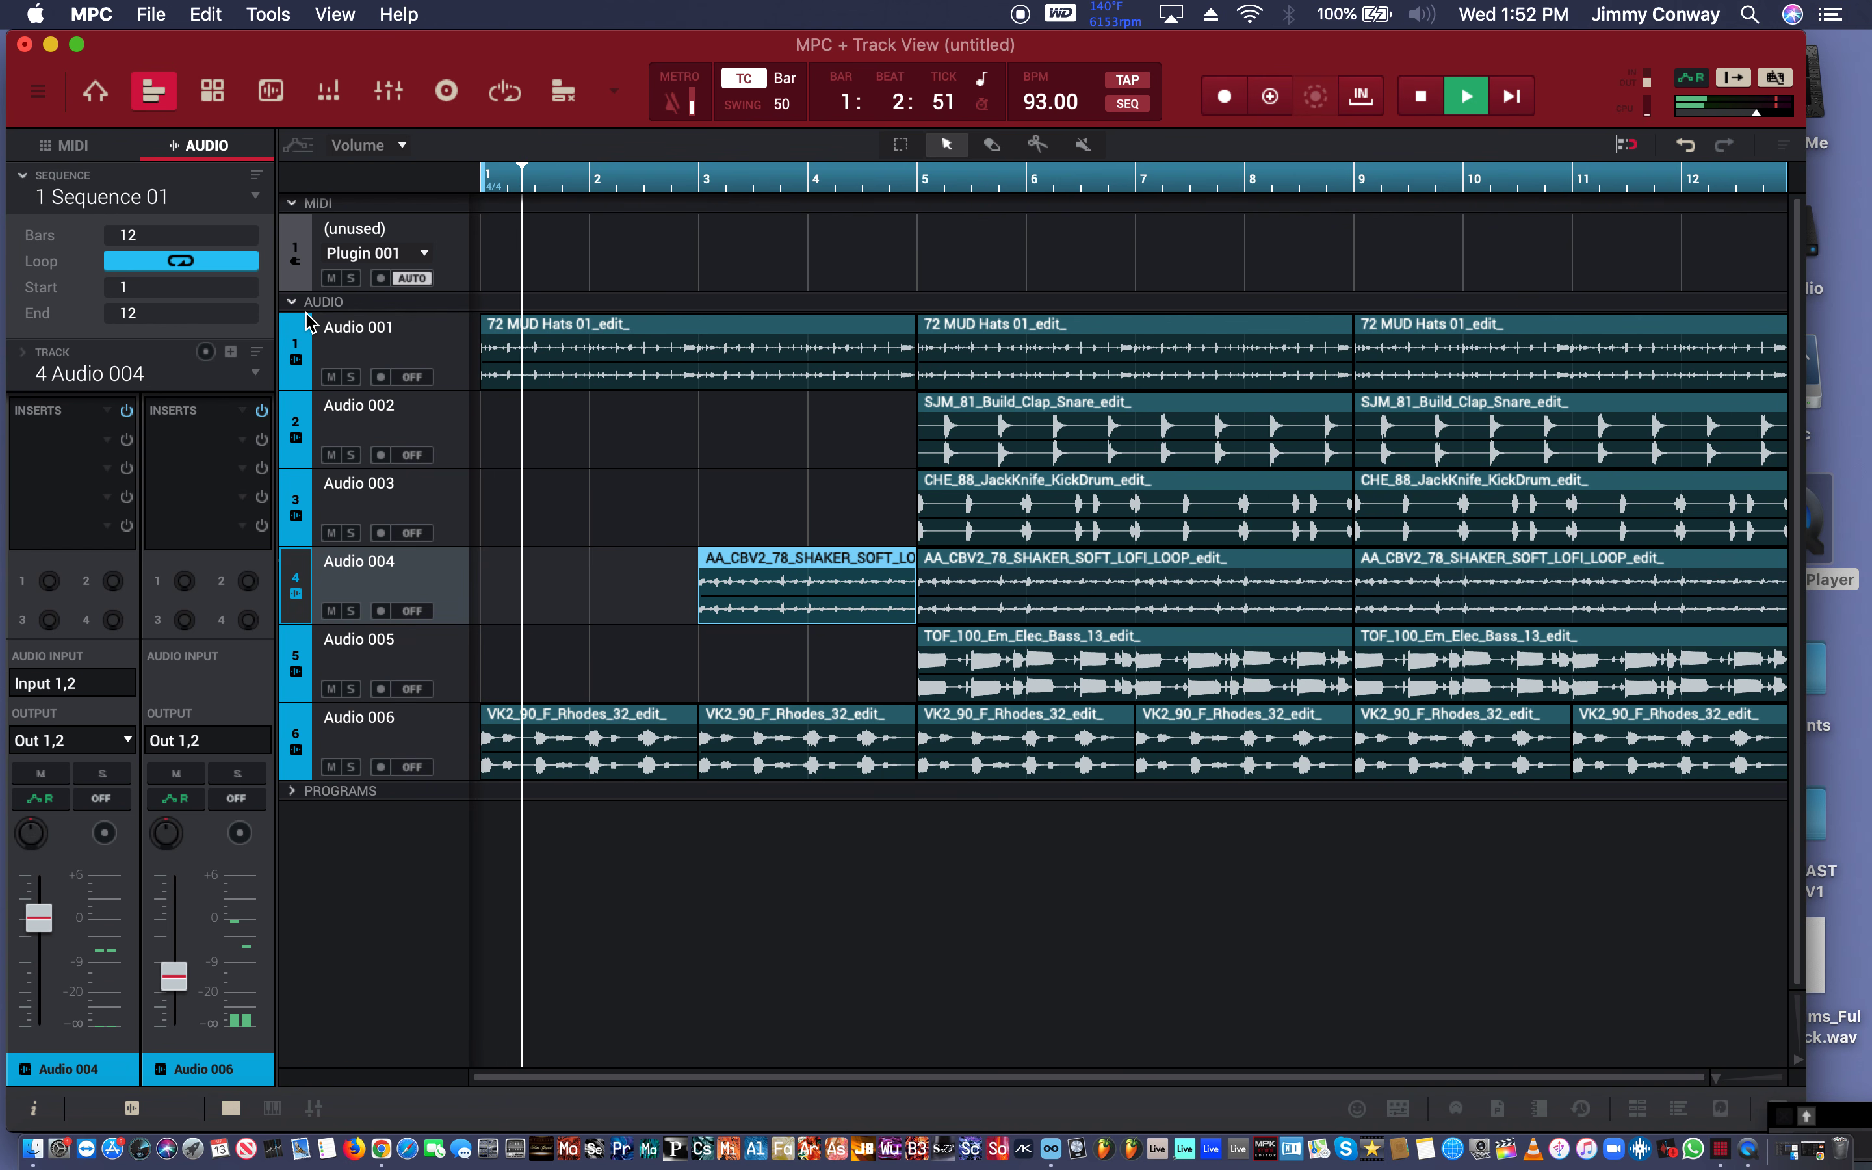
{"action": "key", "text": "space"}
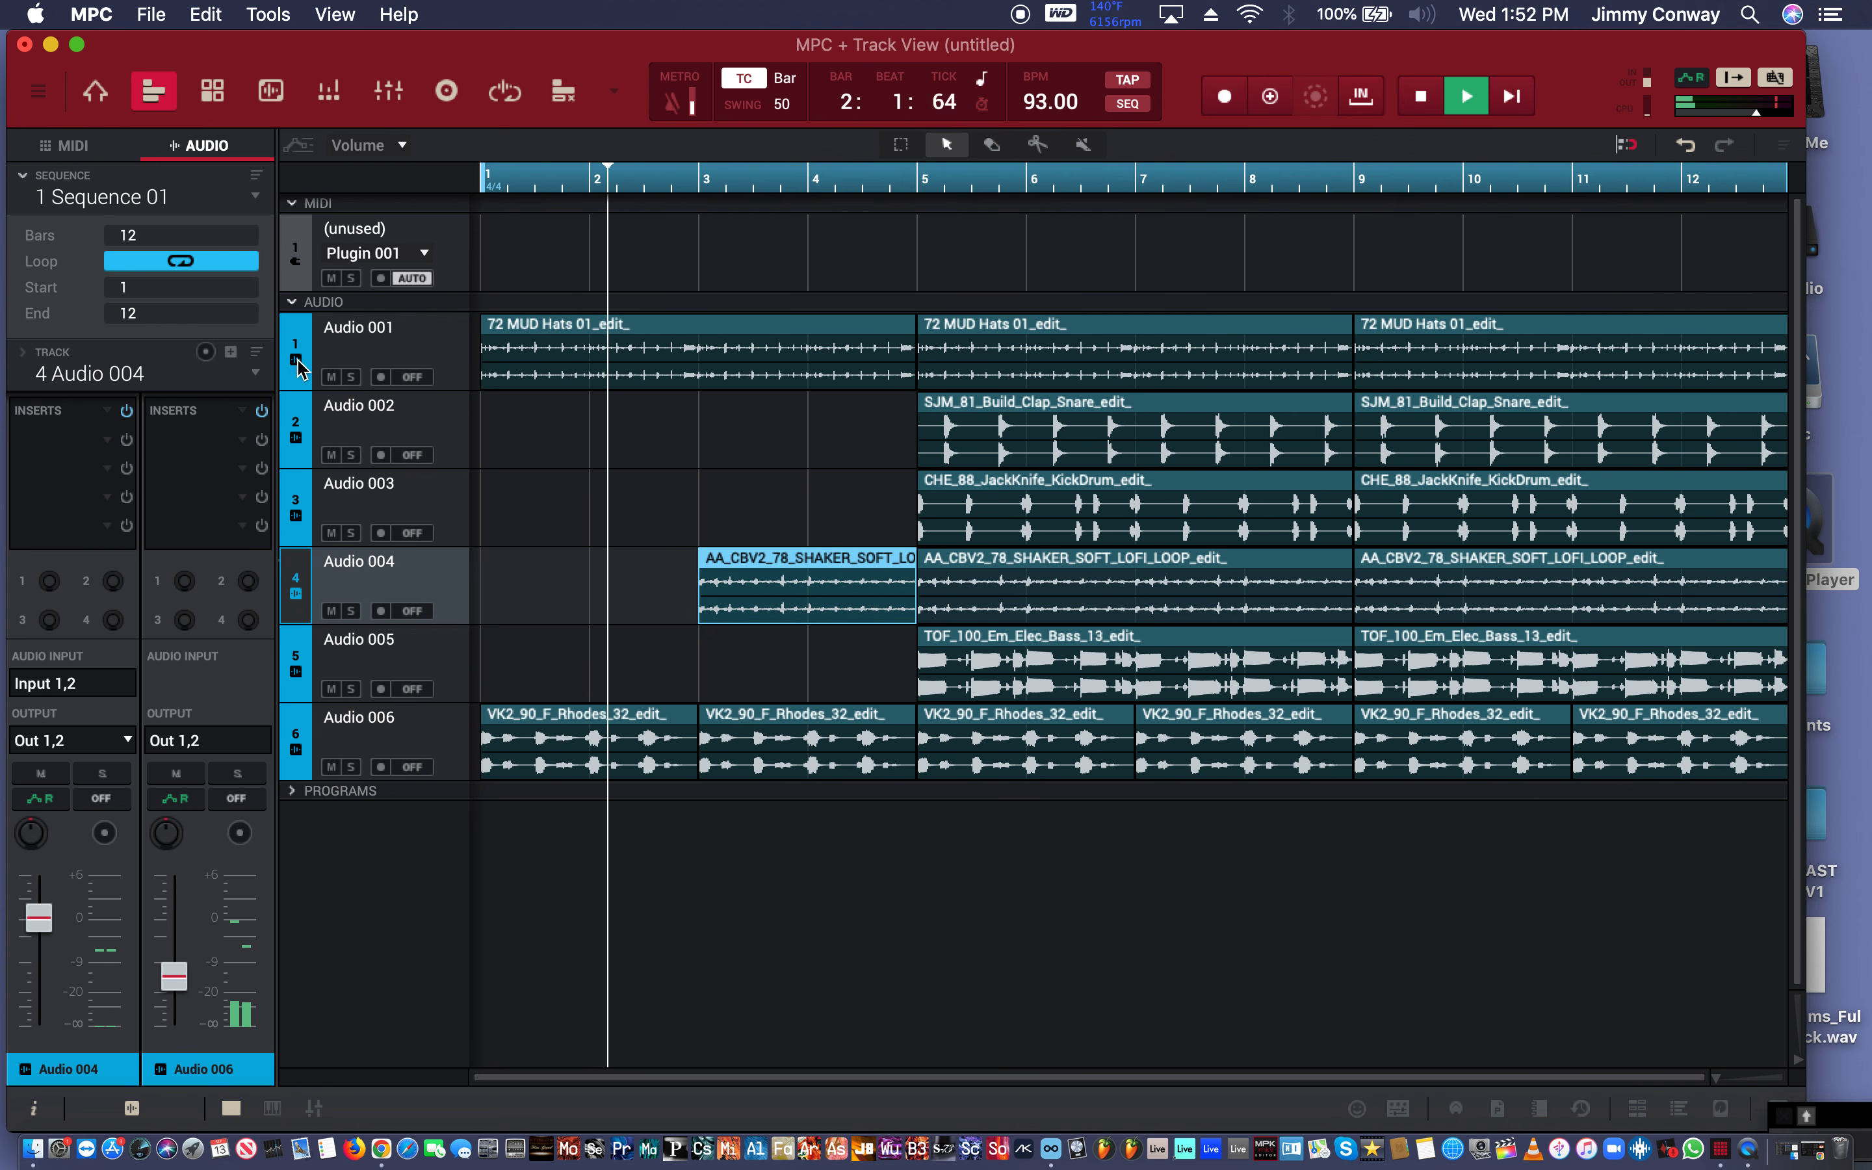
Add three empty audio tracks below Audio 006 and stop playback.
{"action": "left_click", "coordinate": [231, 354]}
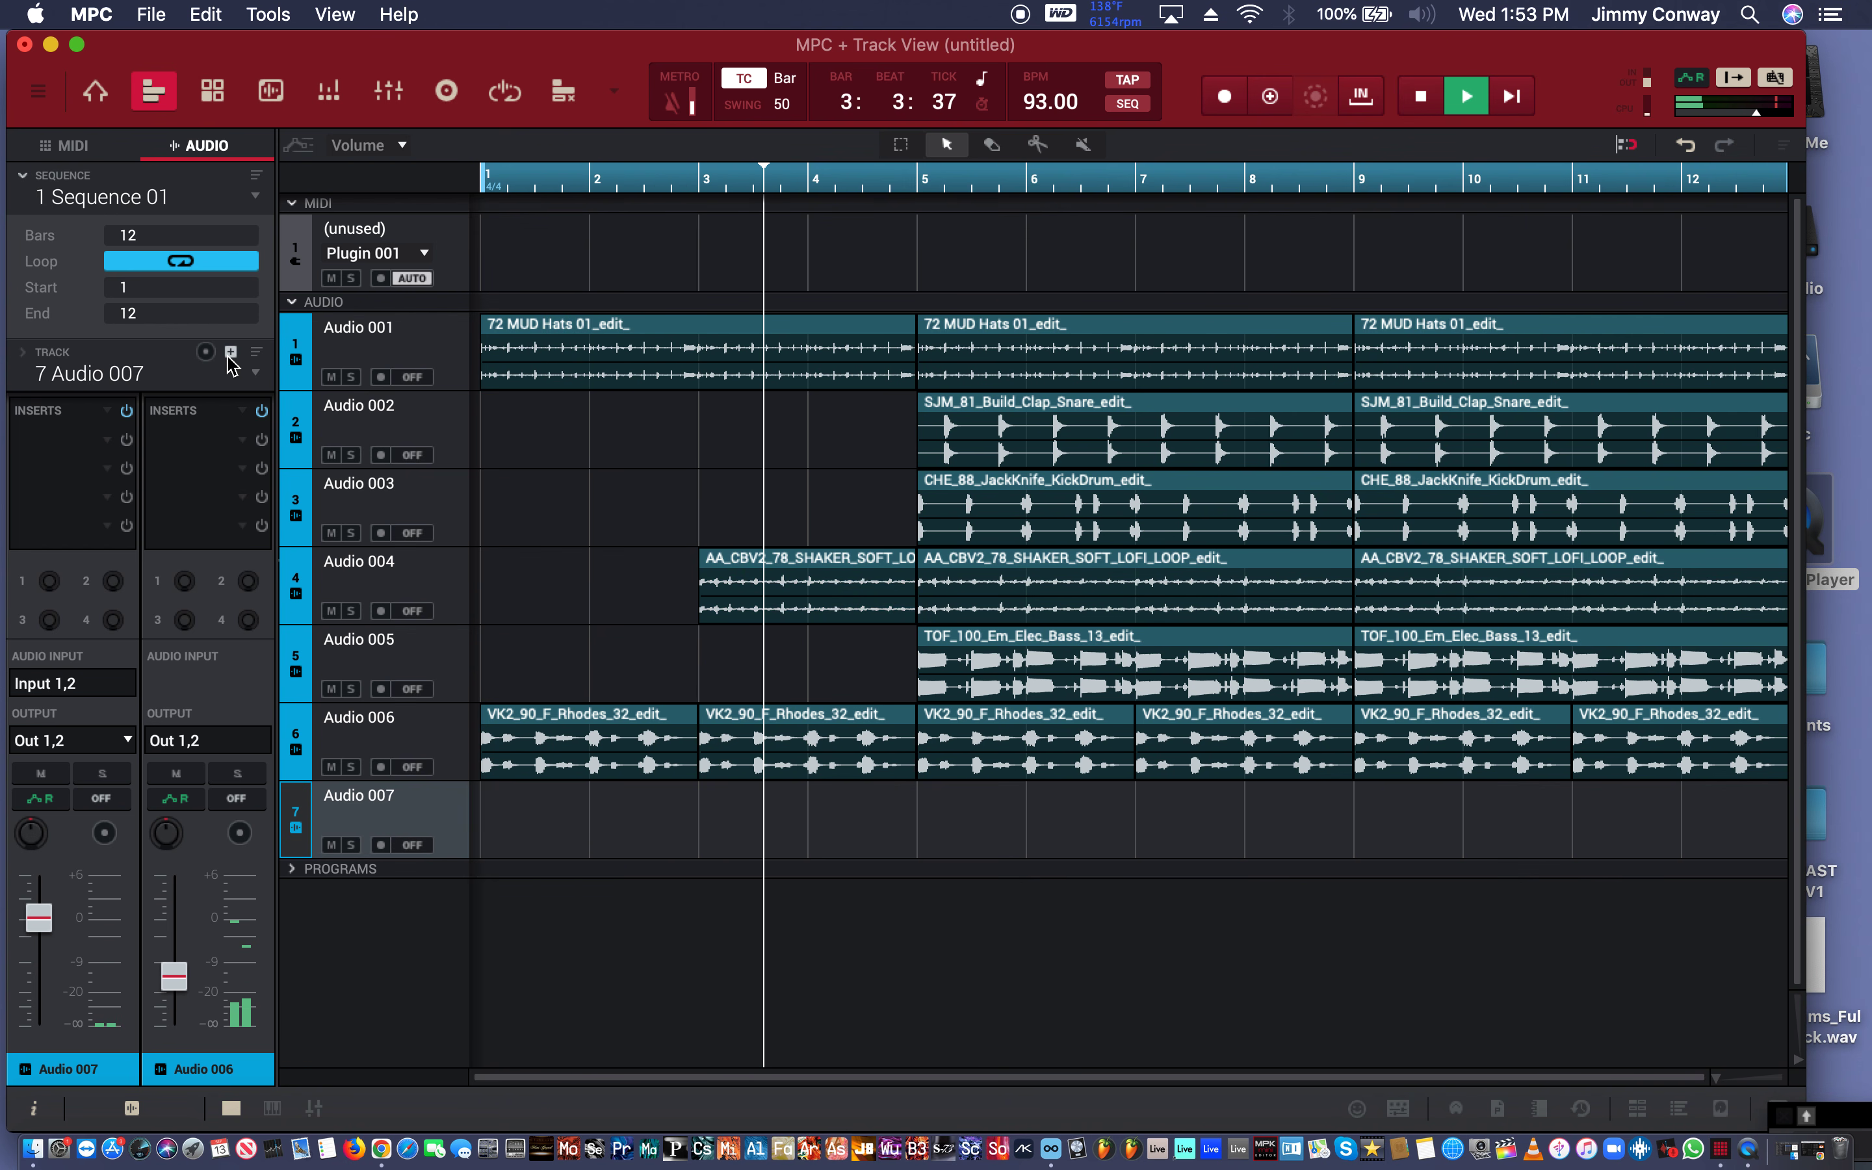
{"action": "left_click", "coordinate": [231, 354]}
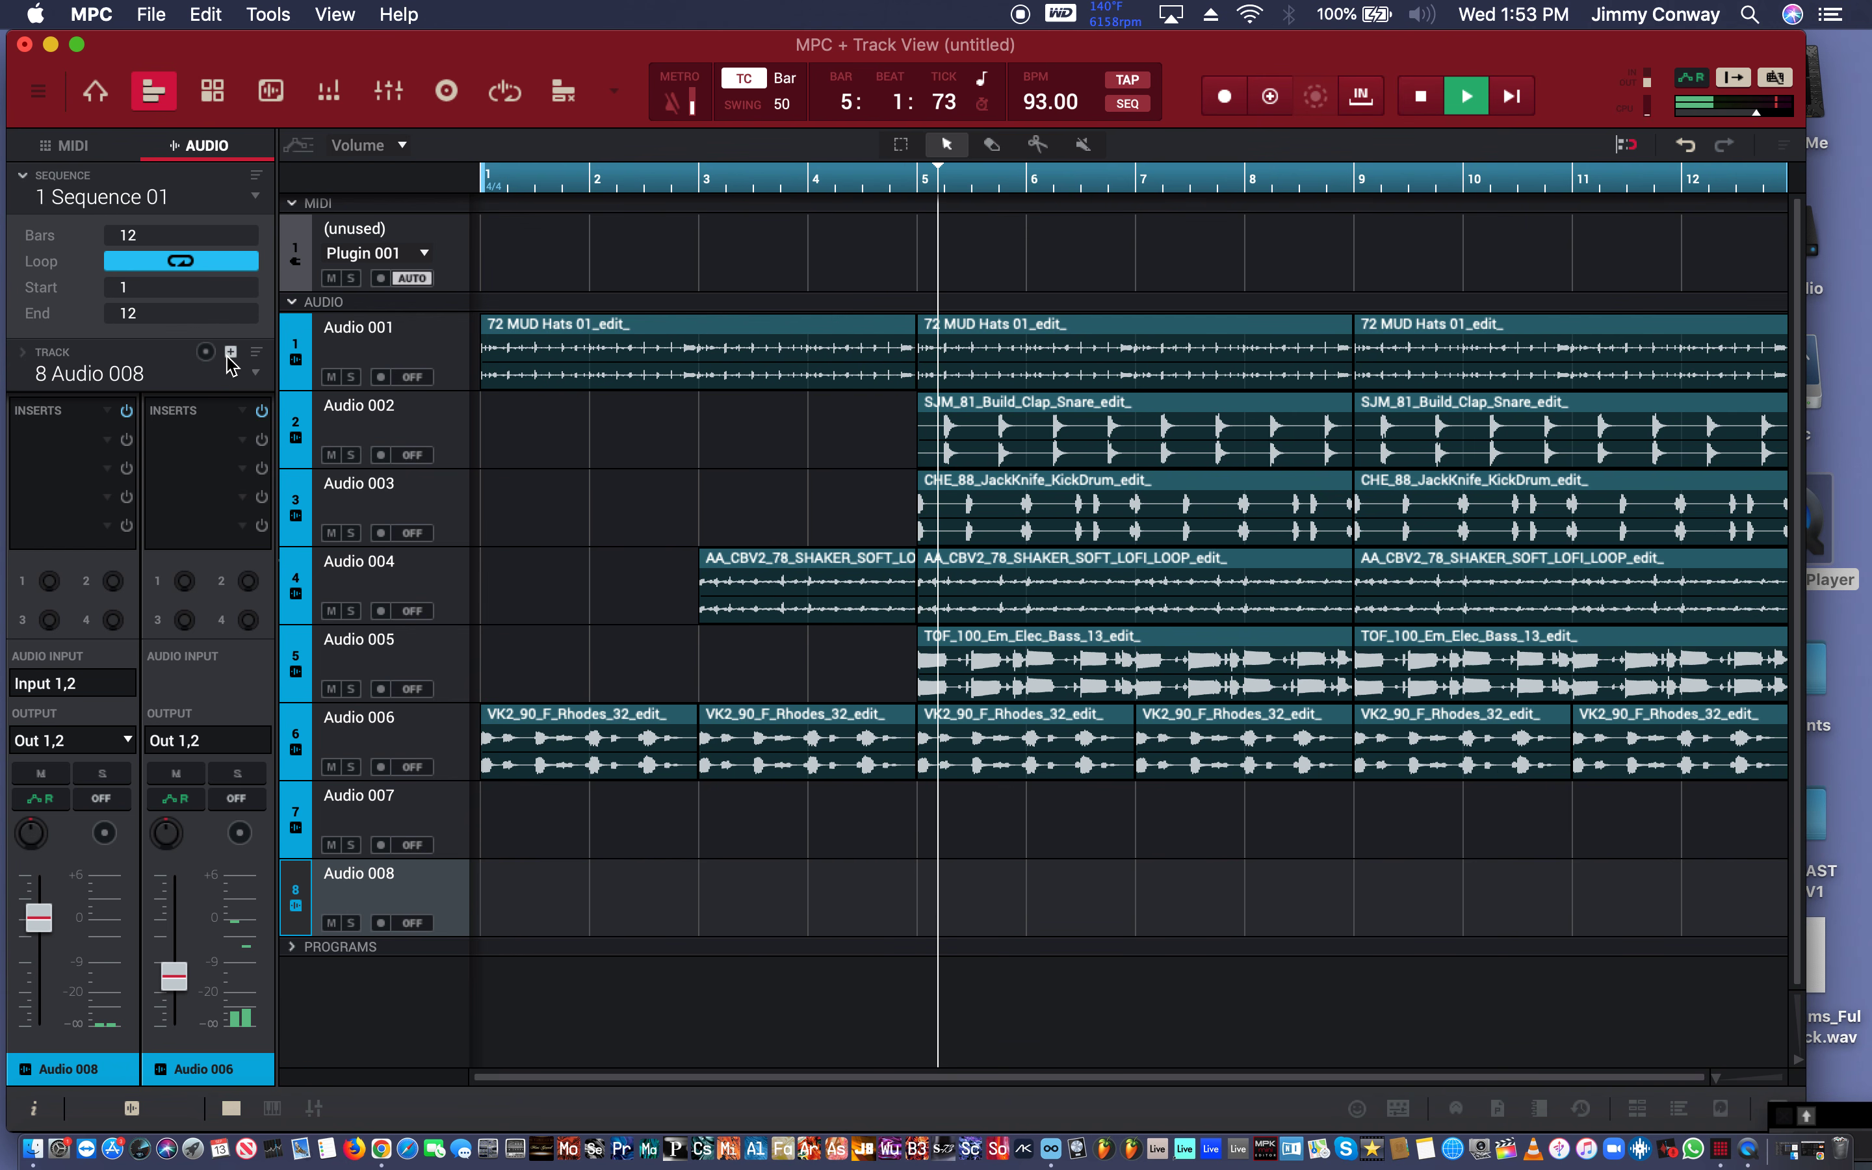
{"action": "left_click", "coordinate": [231, 354]}
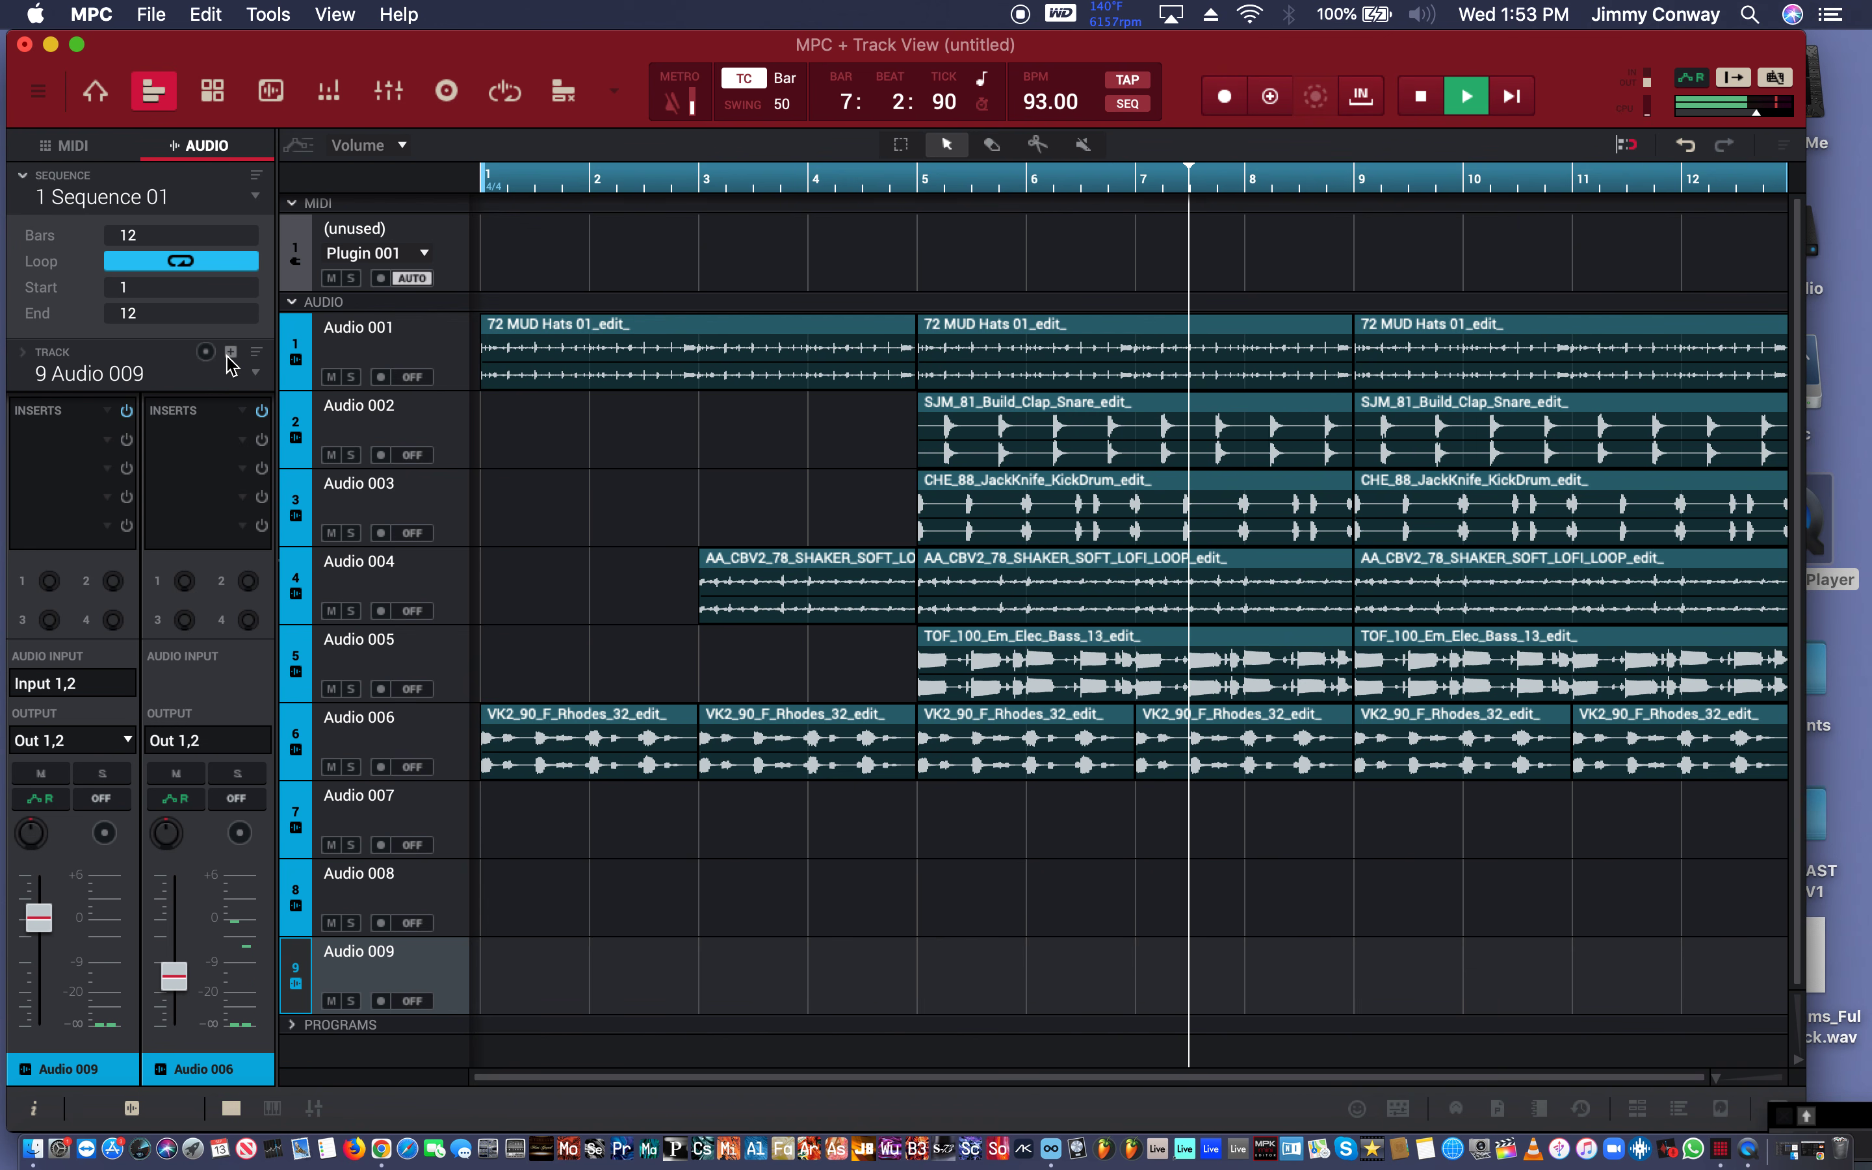
{"action": "key", "text": "space"}
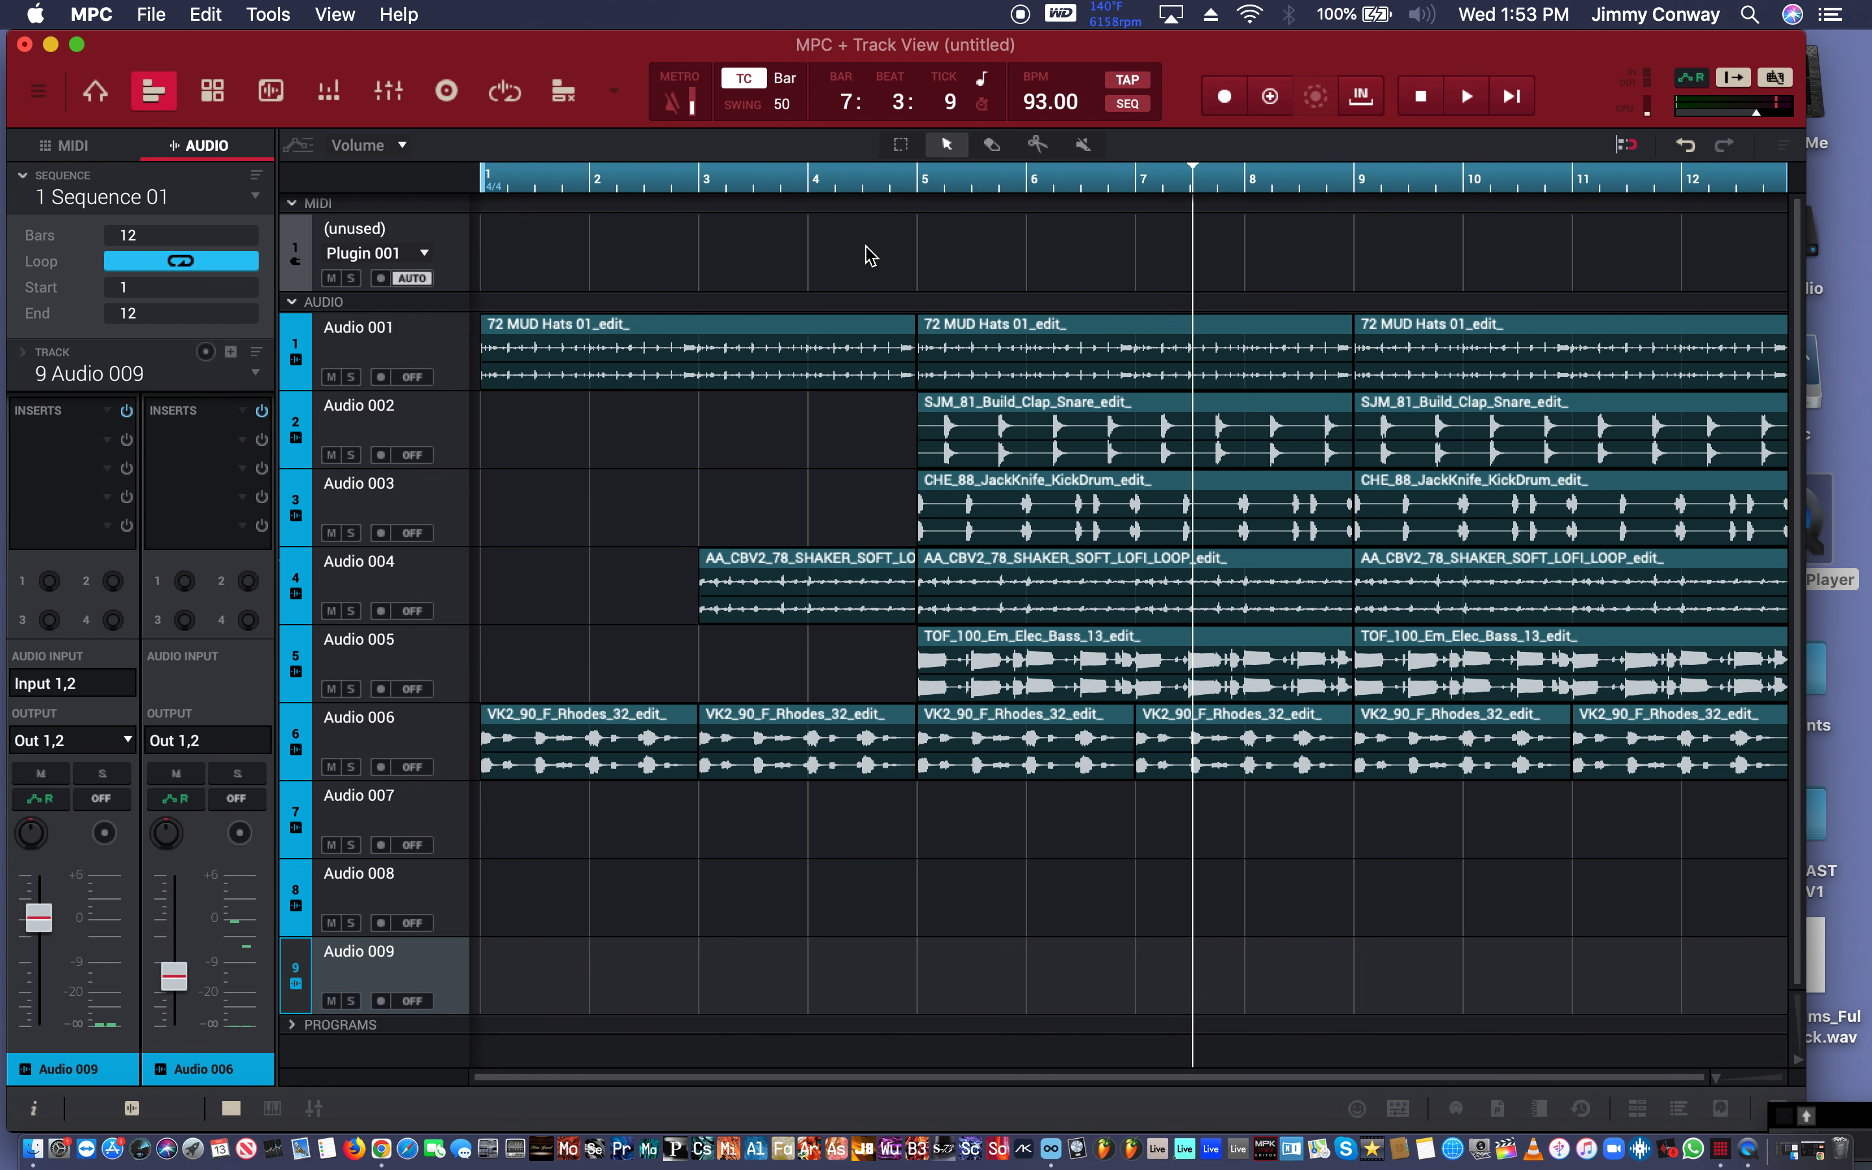
Switch to Loopcloud, widen its window to show the full sample list, and select the FLY track.
{"action": "key", "text": "super+Tab"}
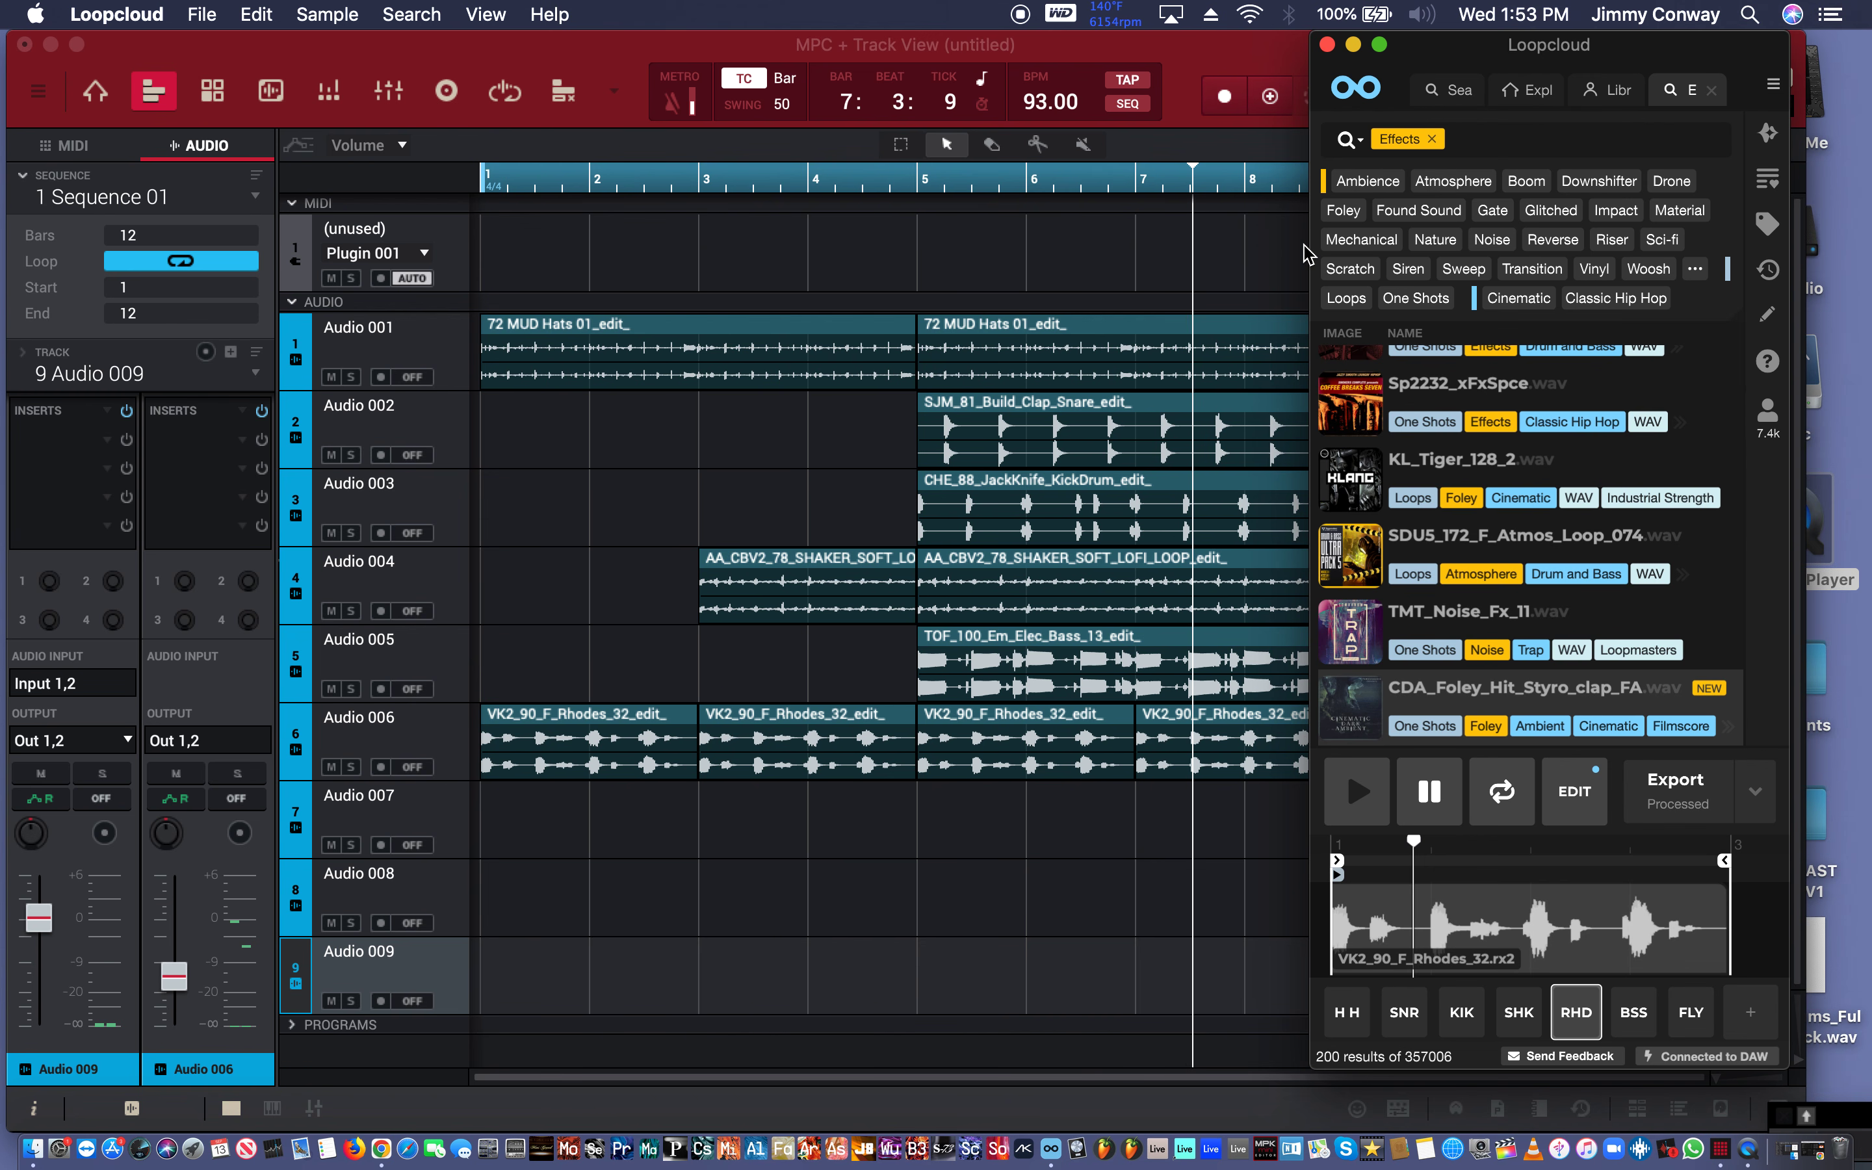
{"action": "left_click_drag", "start_coordinate": [1313, 253], "coordinate": [647, 259]}
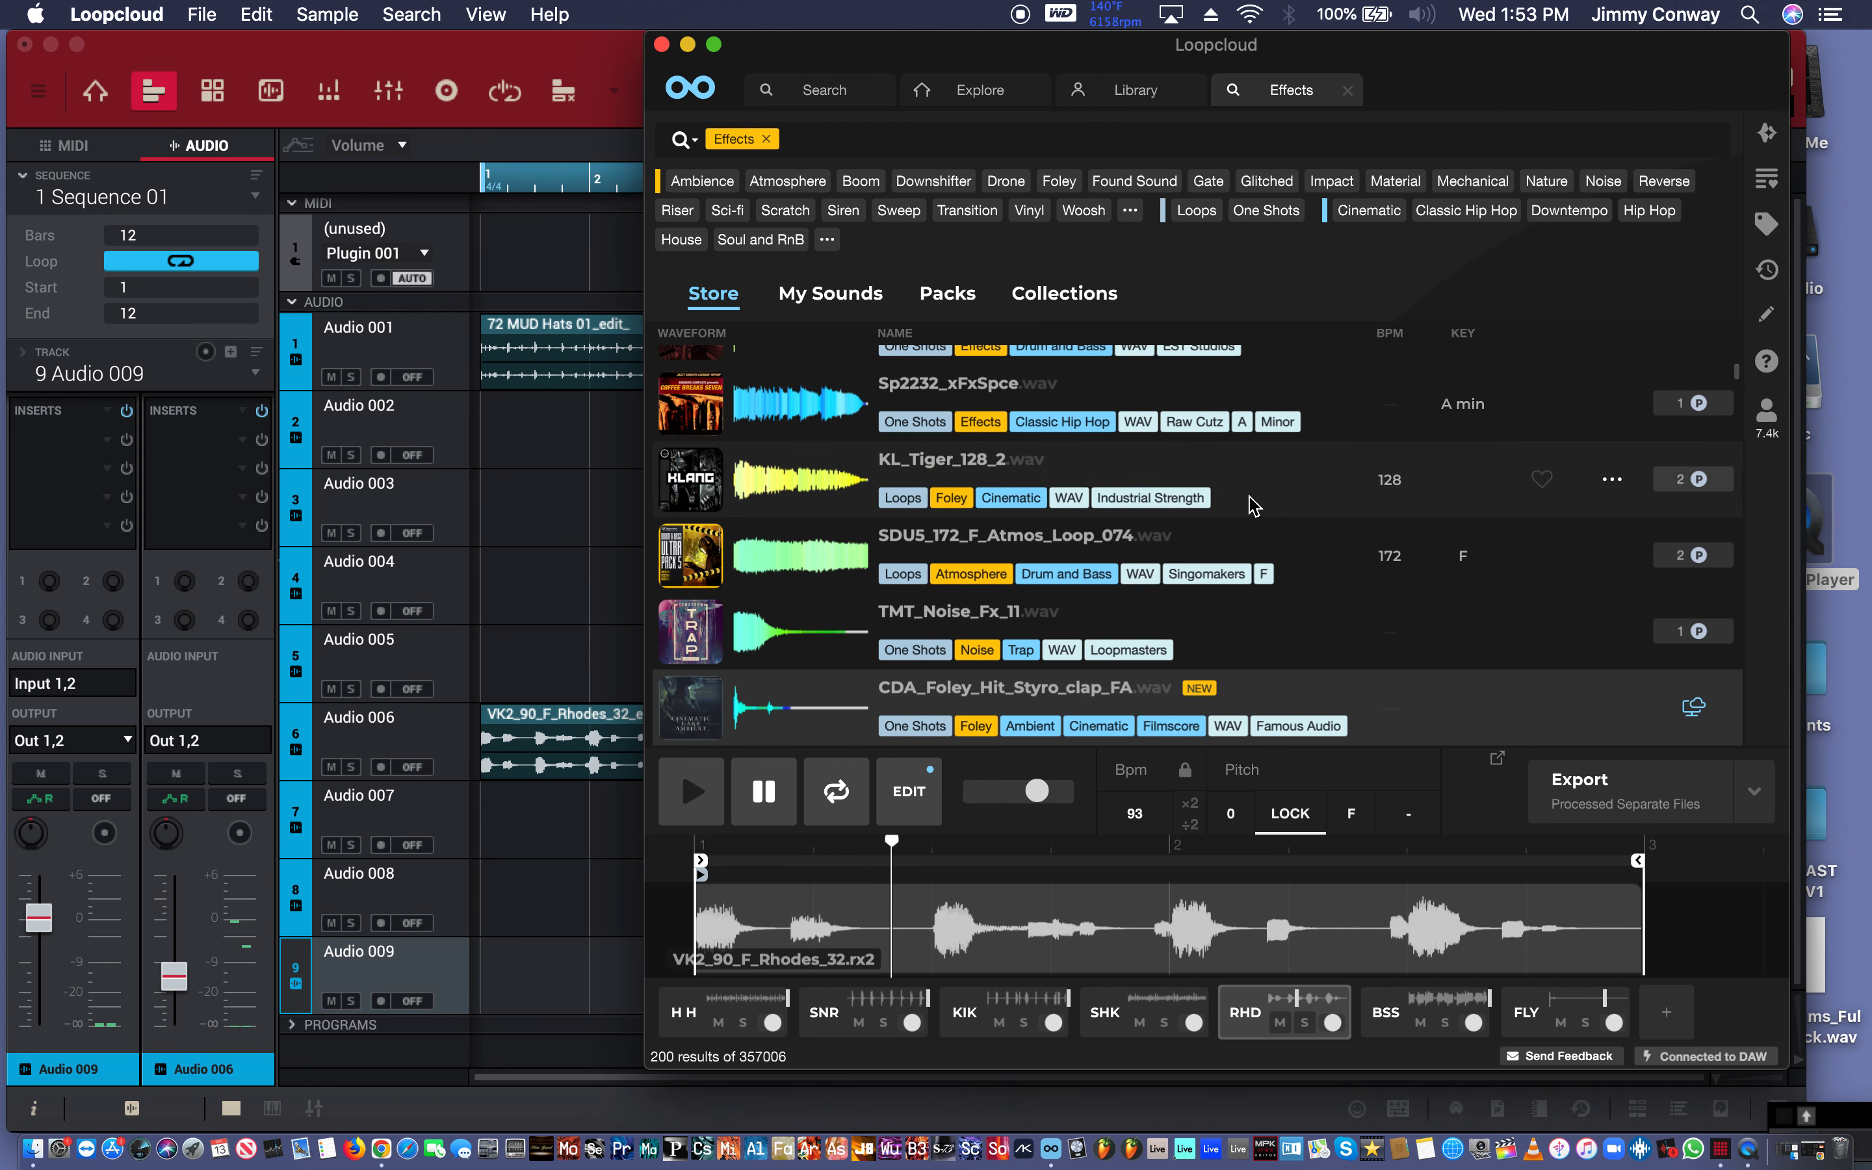
{"action": "left_click", "coordinate": [1574, 1004]}
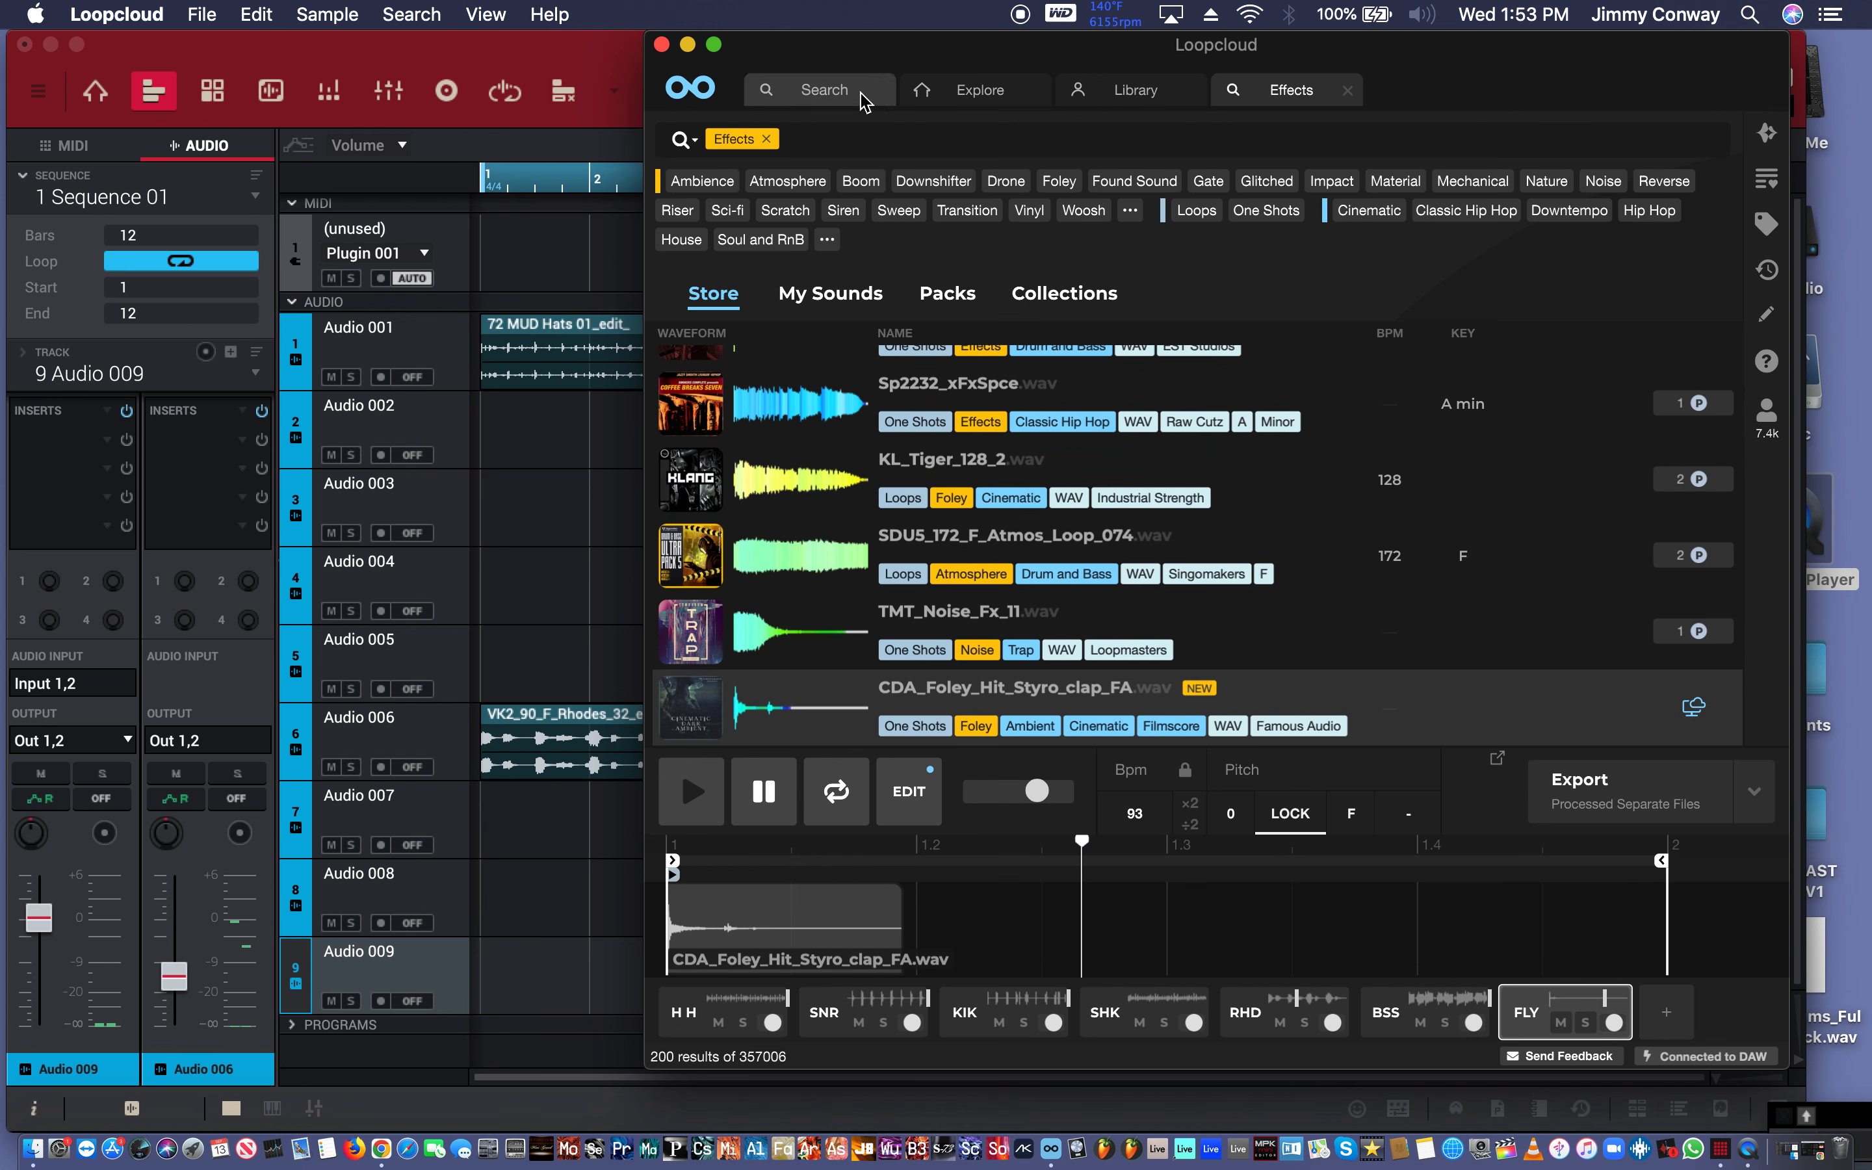
Remove the Effects filter and search the sample store for files containing "reverse cymbal".
{"action": "left_click", "coordinate": [766, 139]}
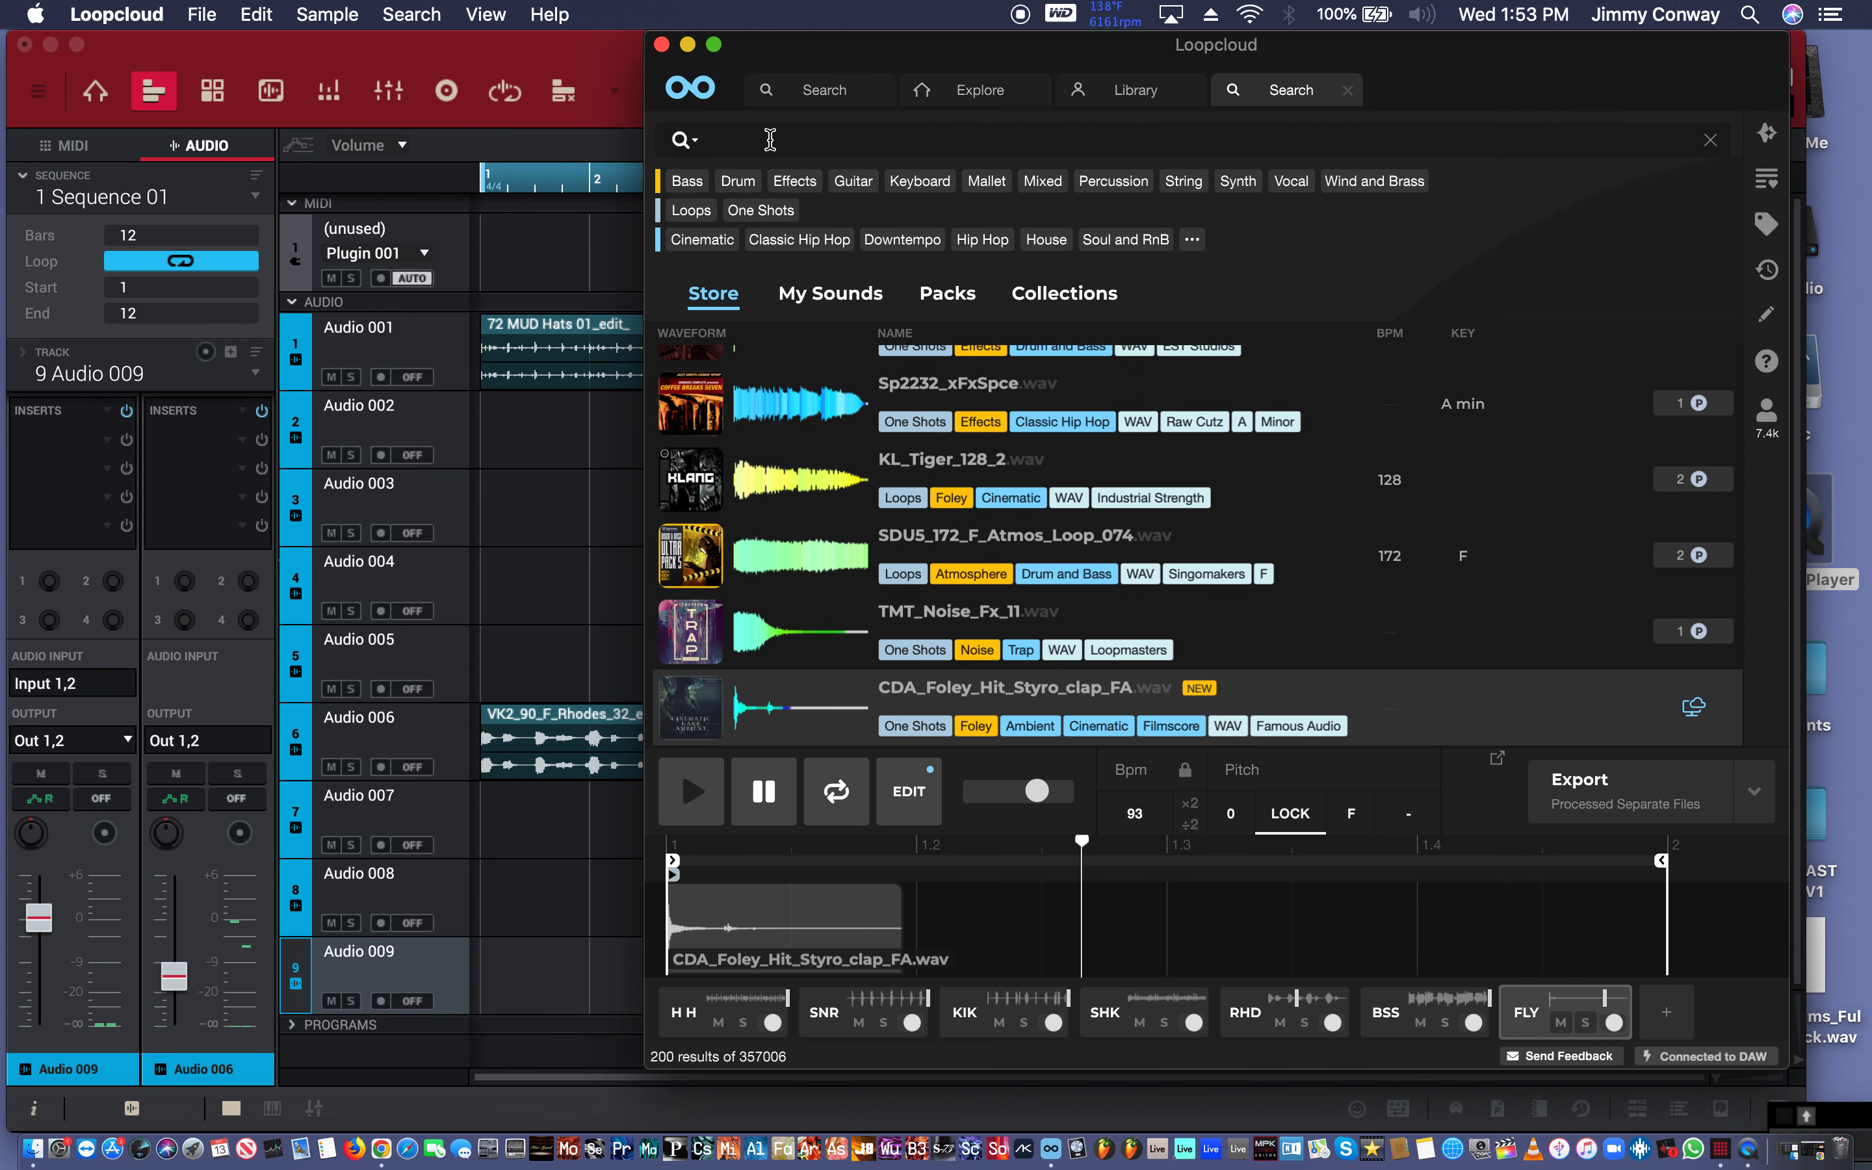
{"action": "type", "text": "rev"}
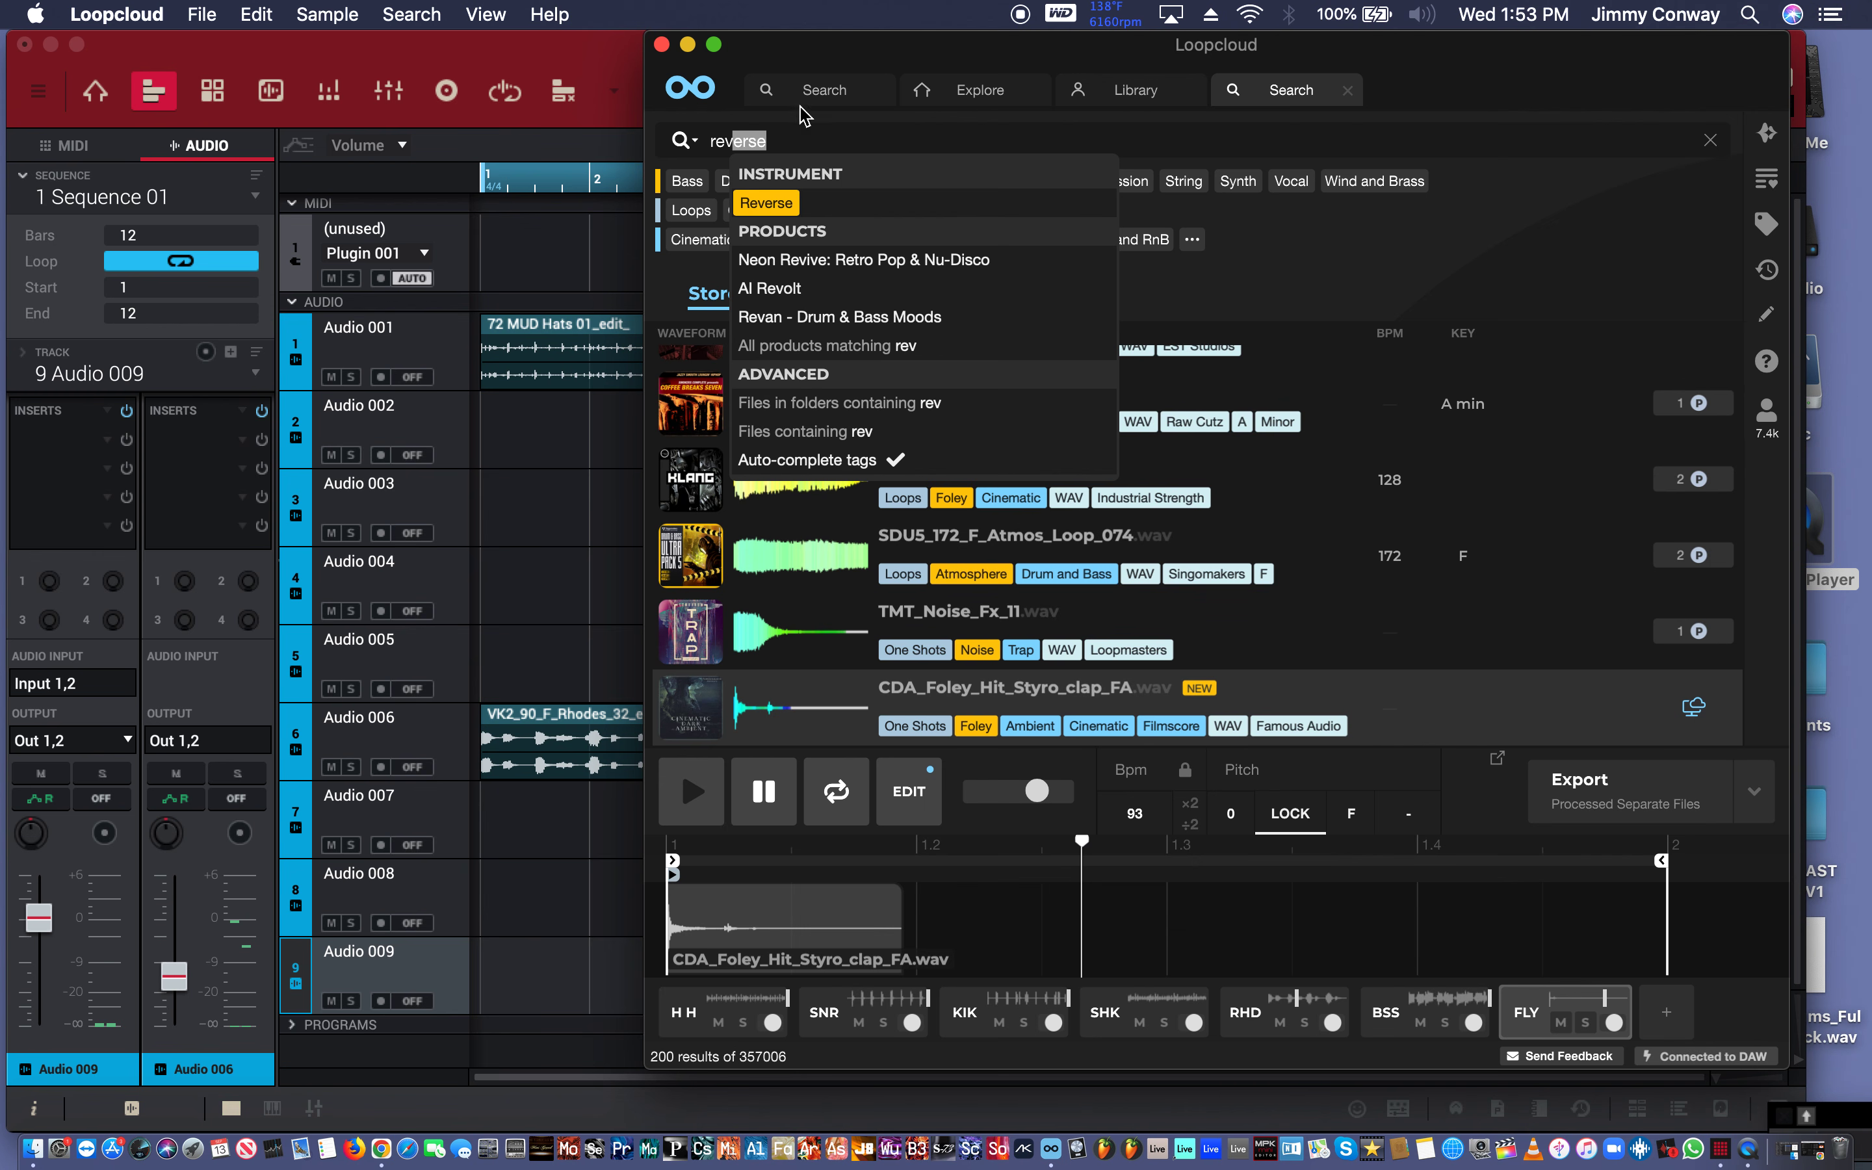
{"action": "key", "text": "BackSpace"}
{"action": "key", "text": "BackSpace"}
{"action": "key", "text": "BackSpace"}
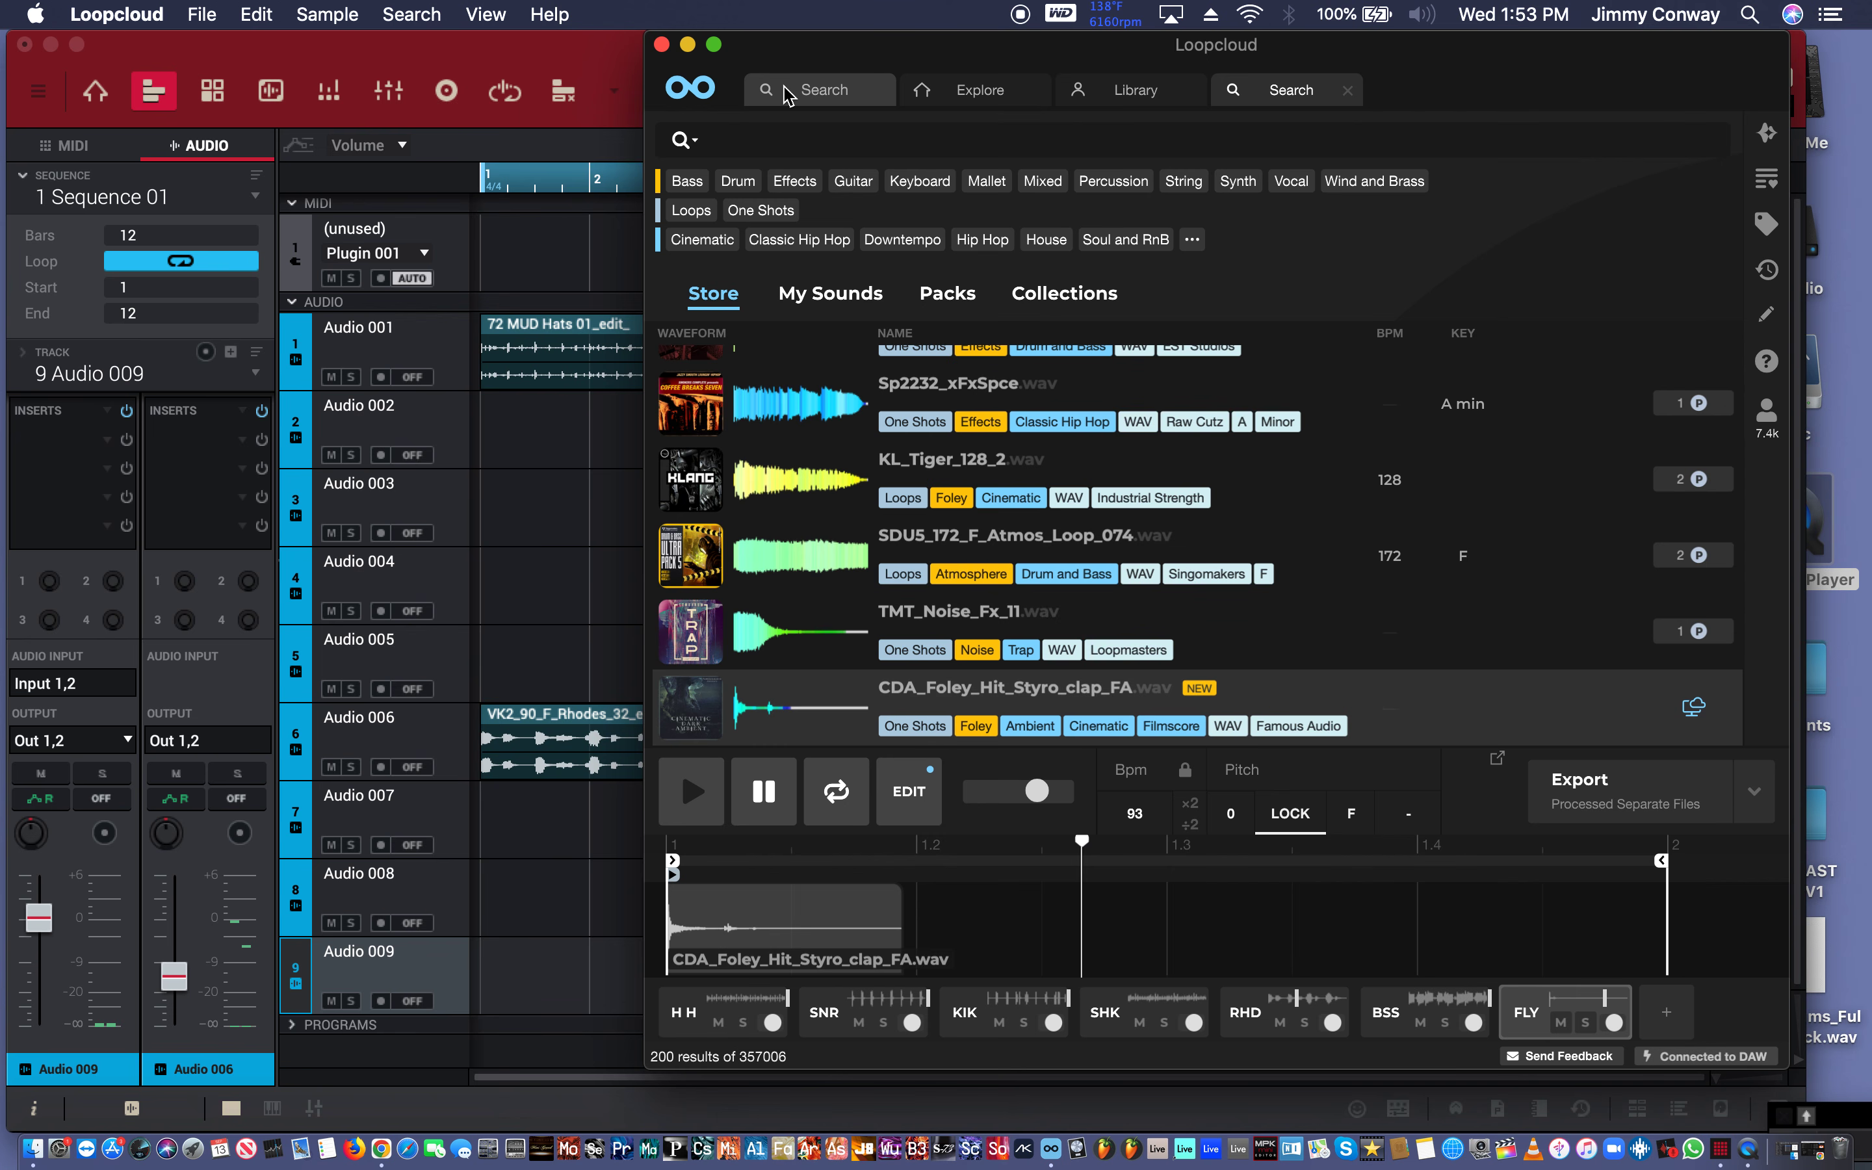
{"action": "type", "text": "cym"}
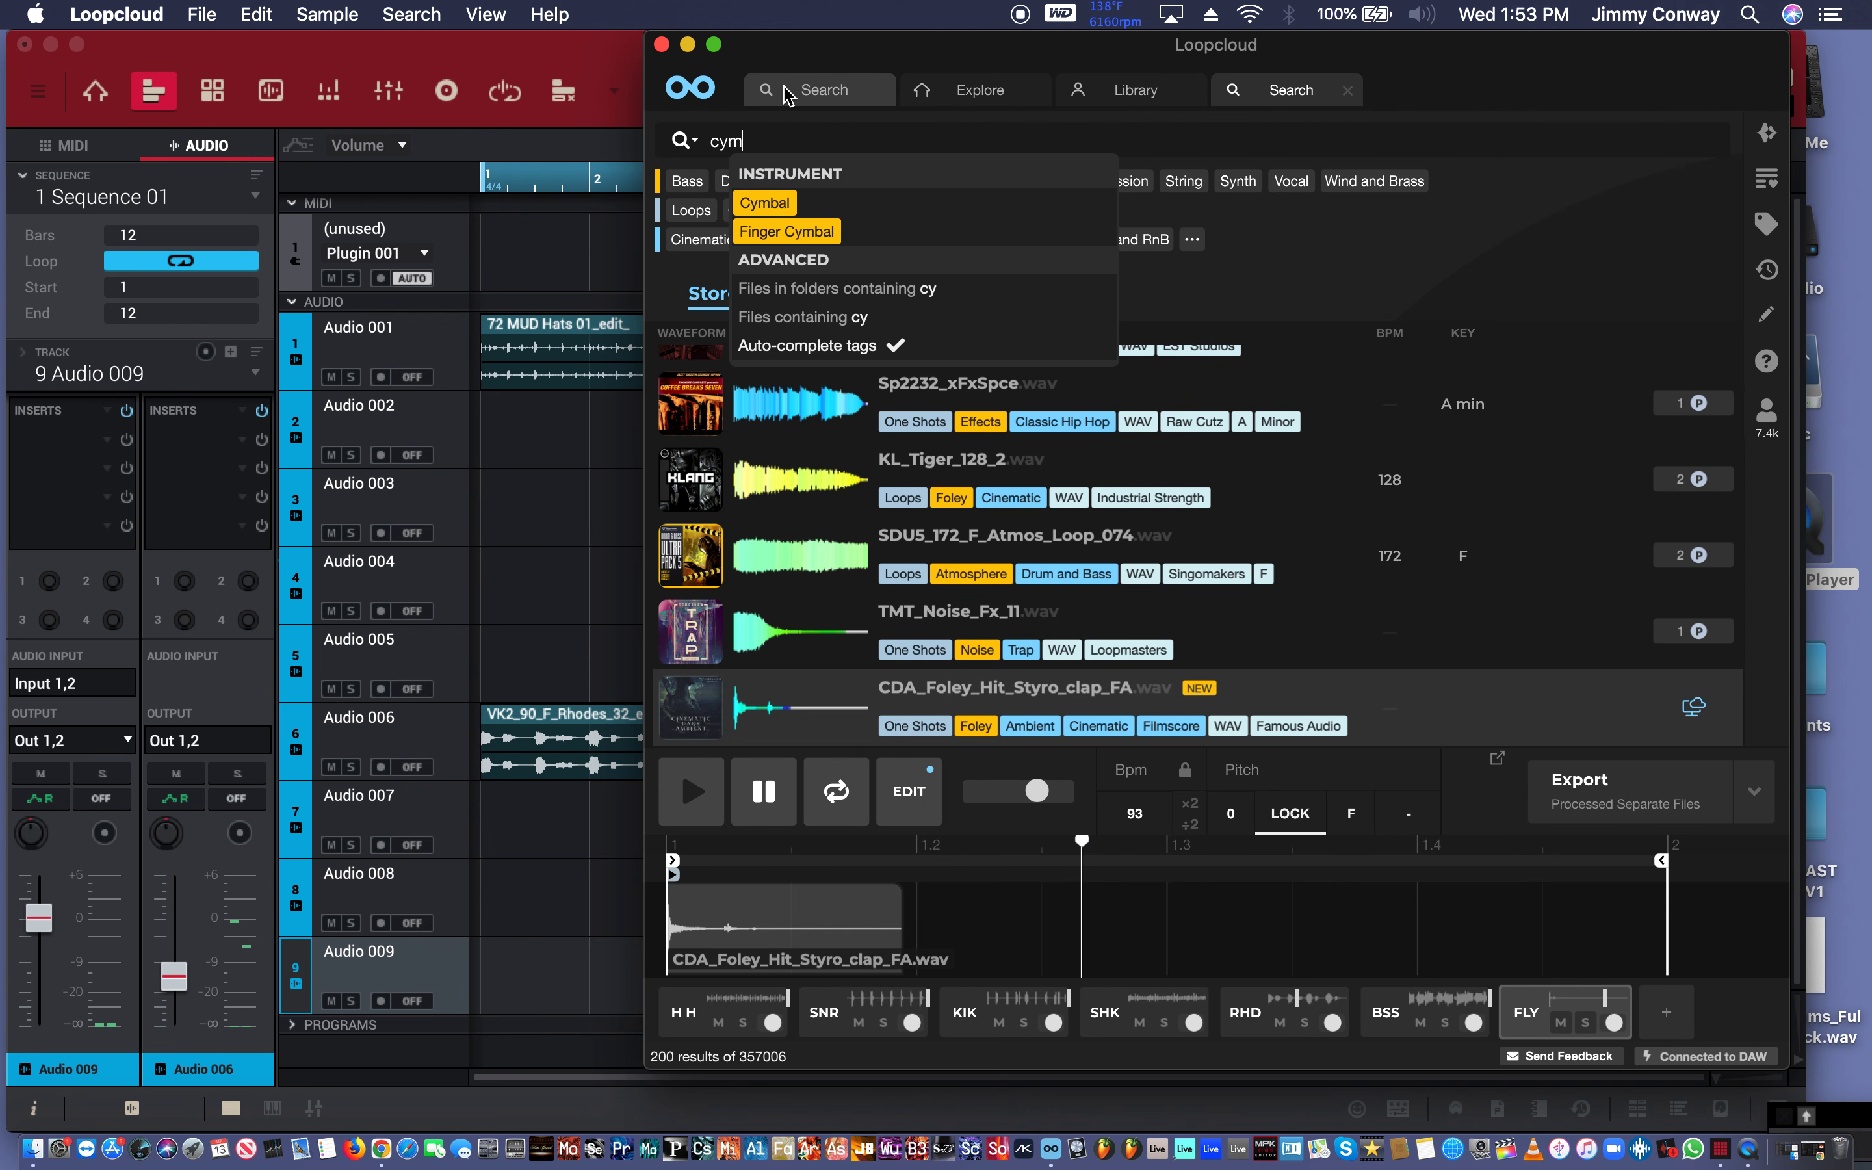
{"action": "type", "text": "ba"}
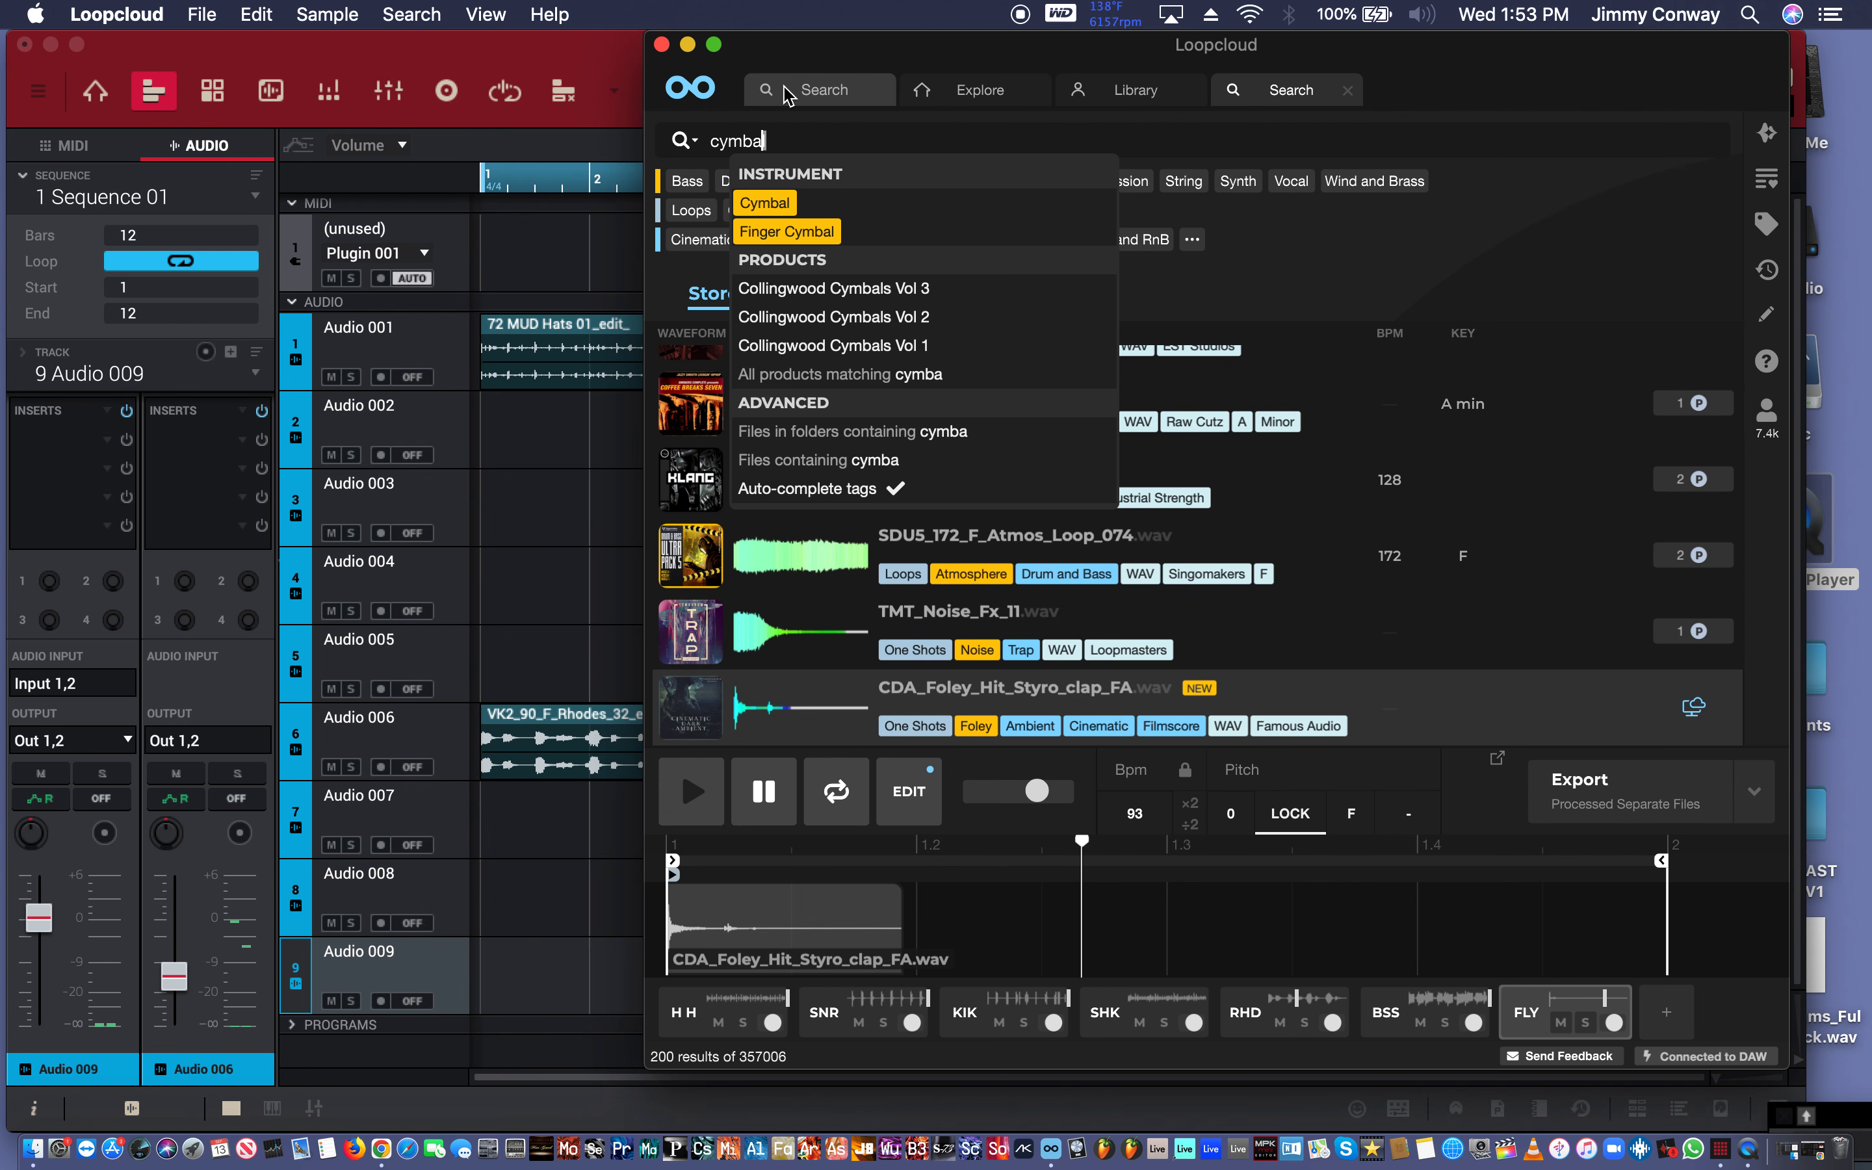
{"action": "type", "text": "l"}
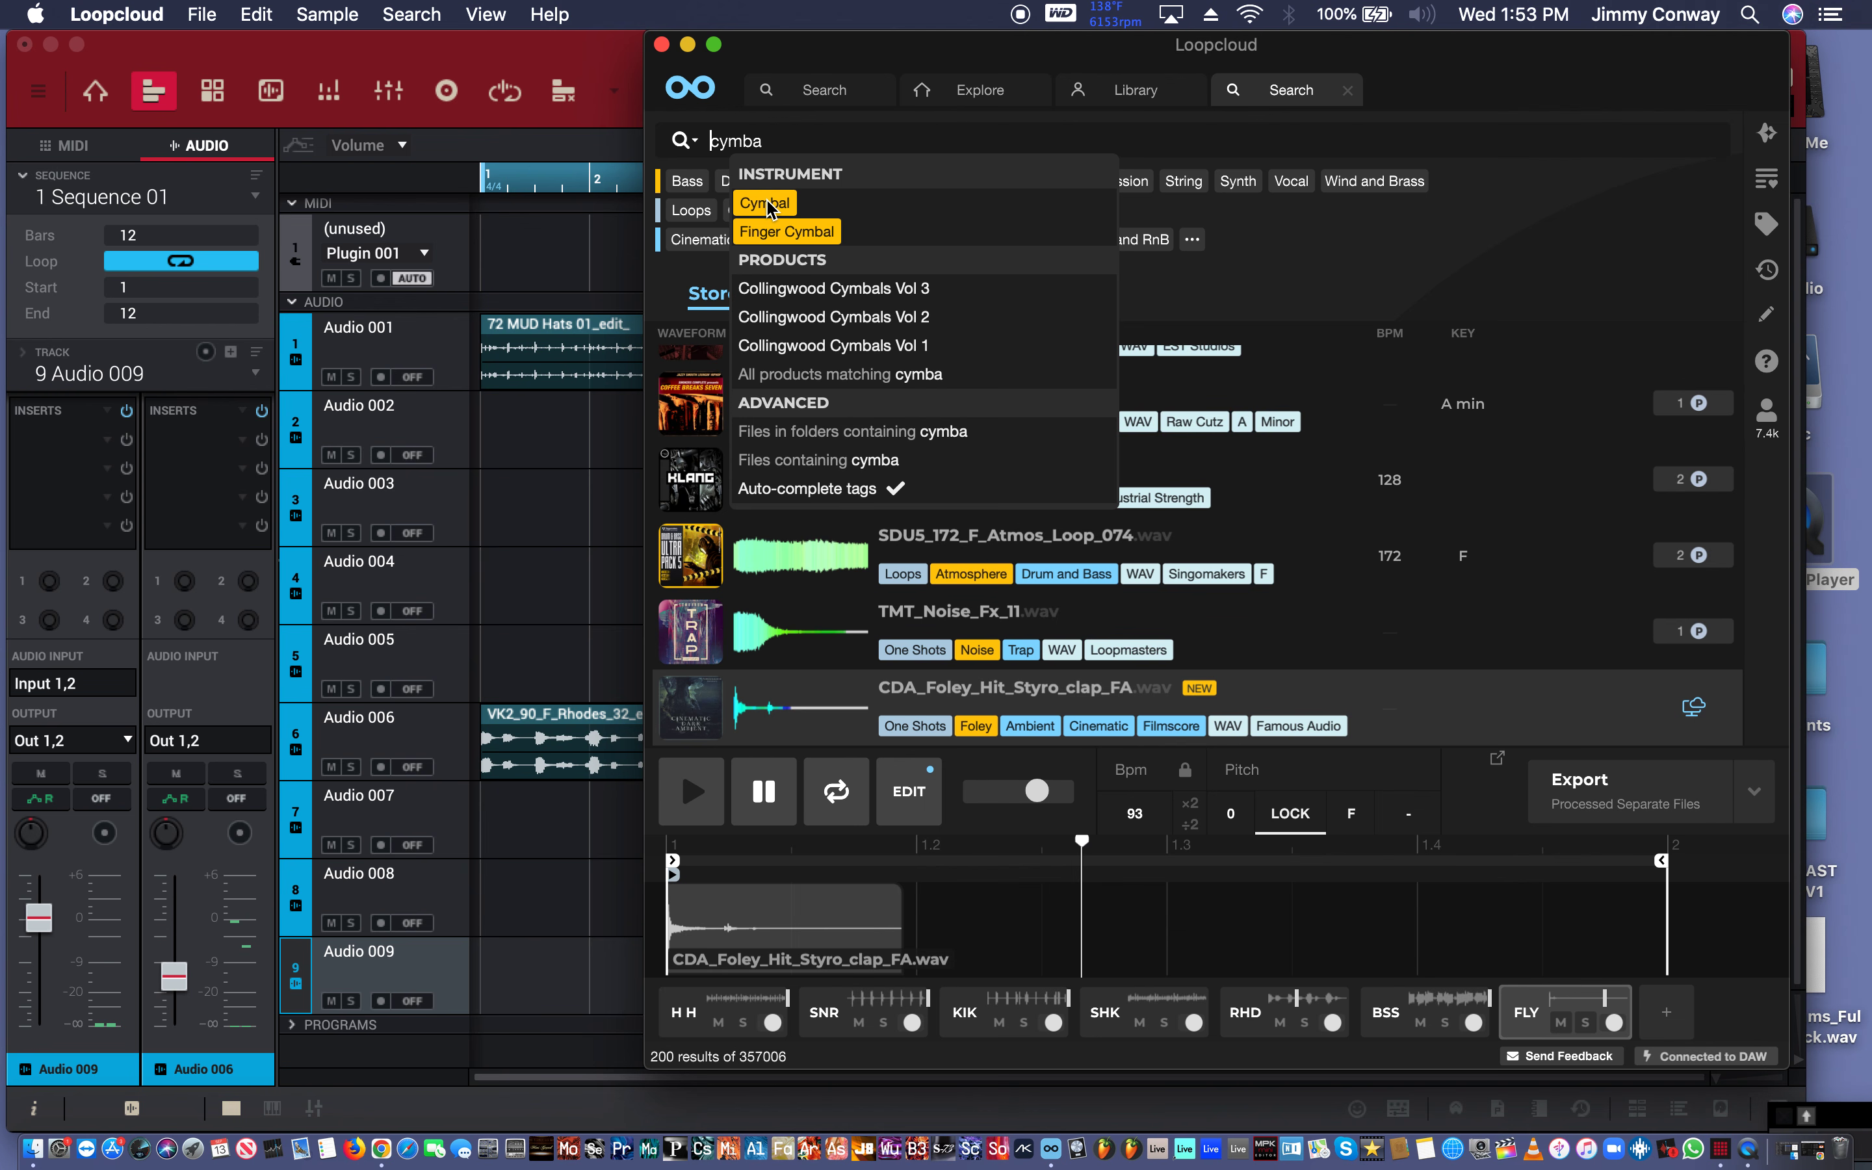
{"action": "type", "text": "ece"}
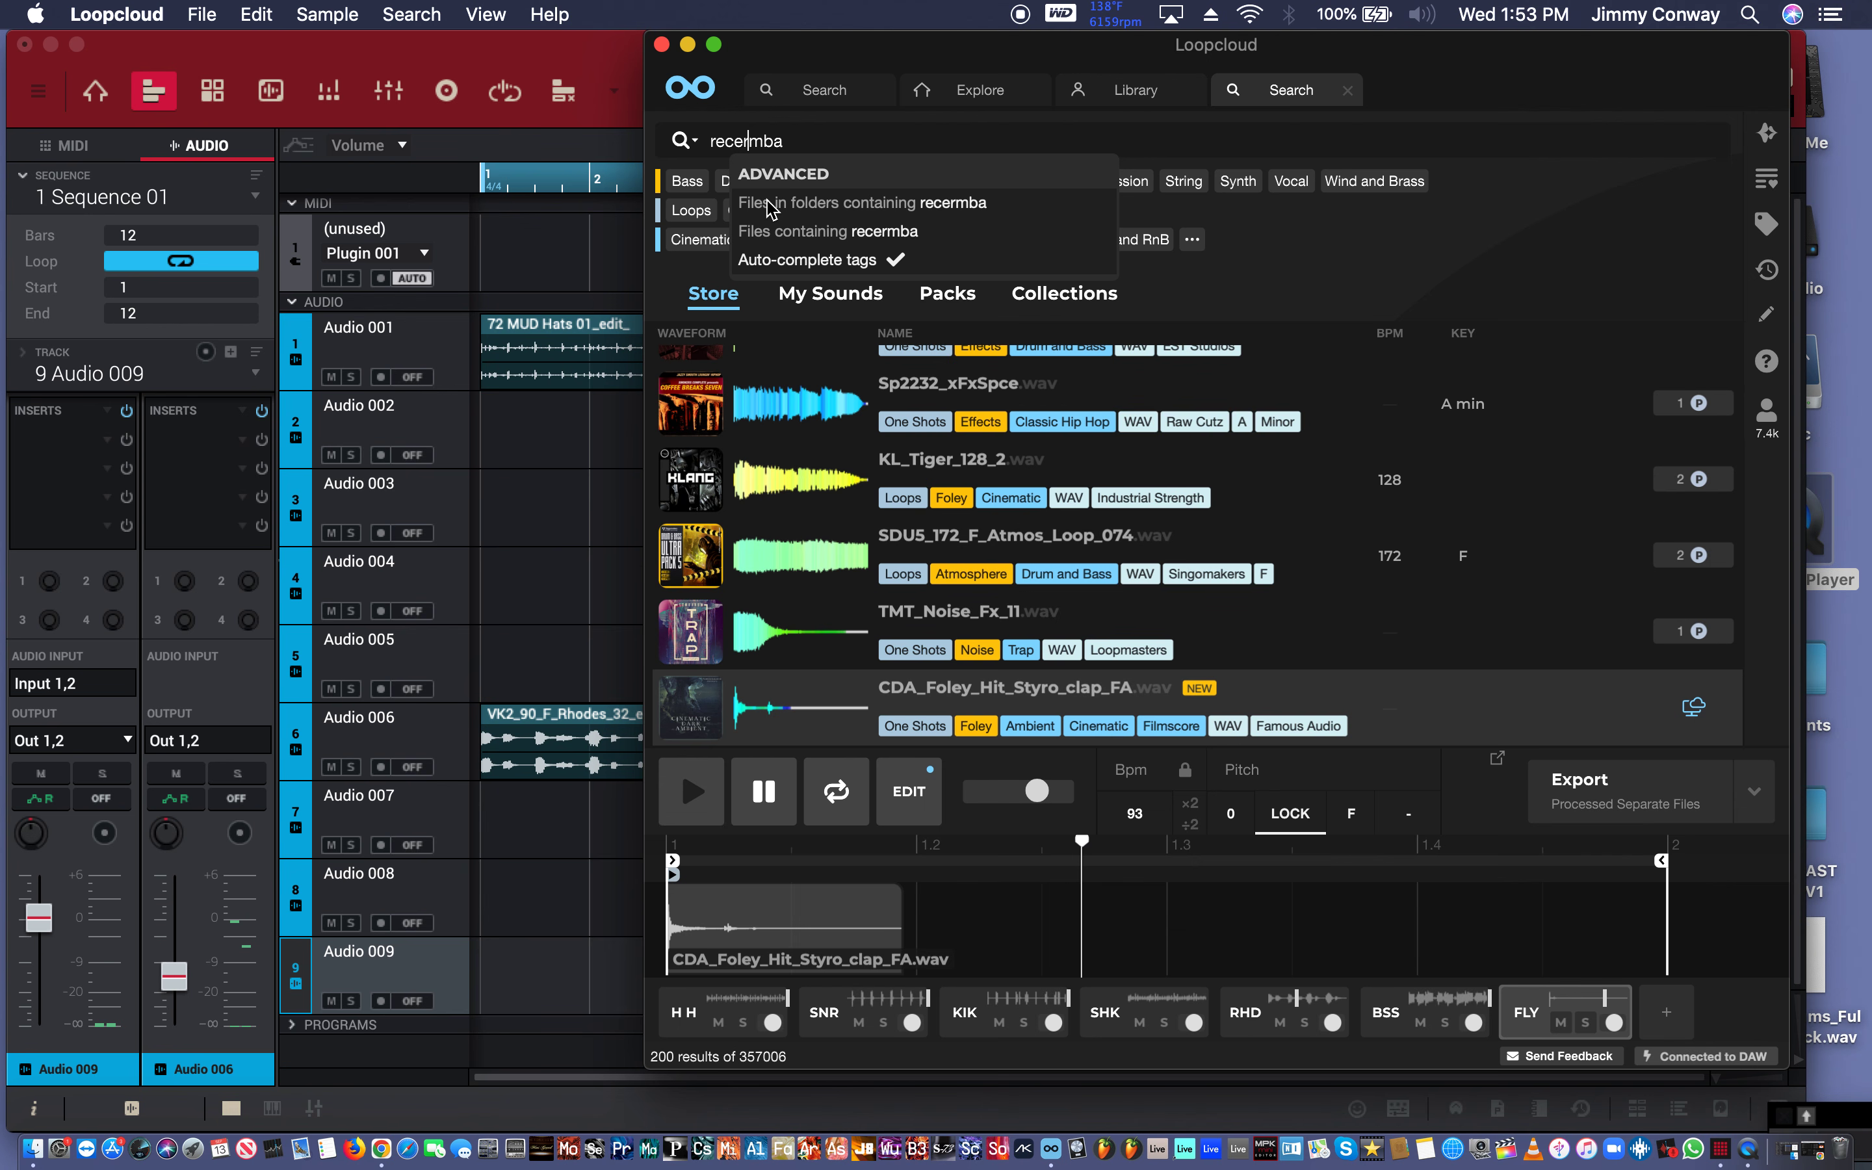
{"action": "key", "text": "BackSpace"}
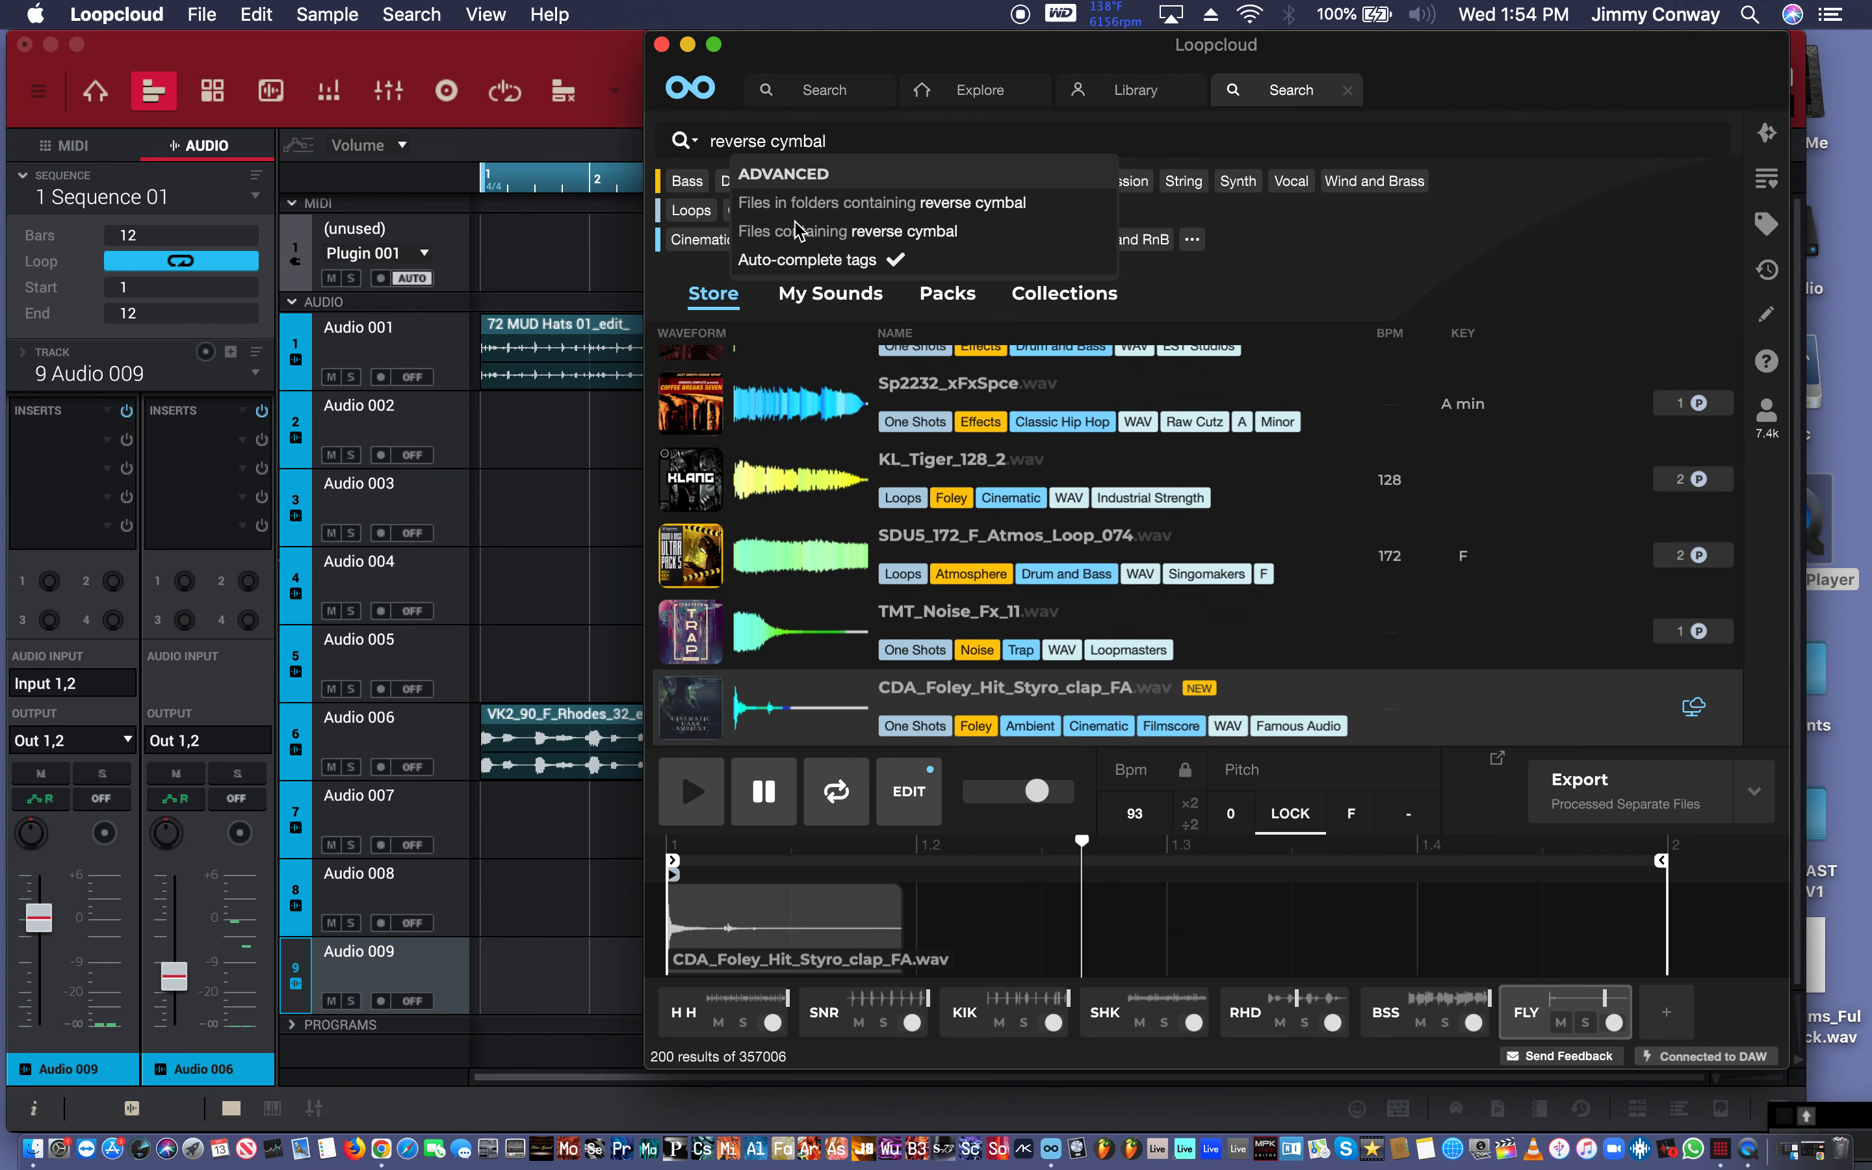
{"action": "left_click", "coordinate": [905, 230]}
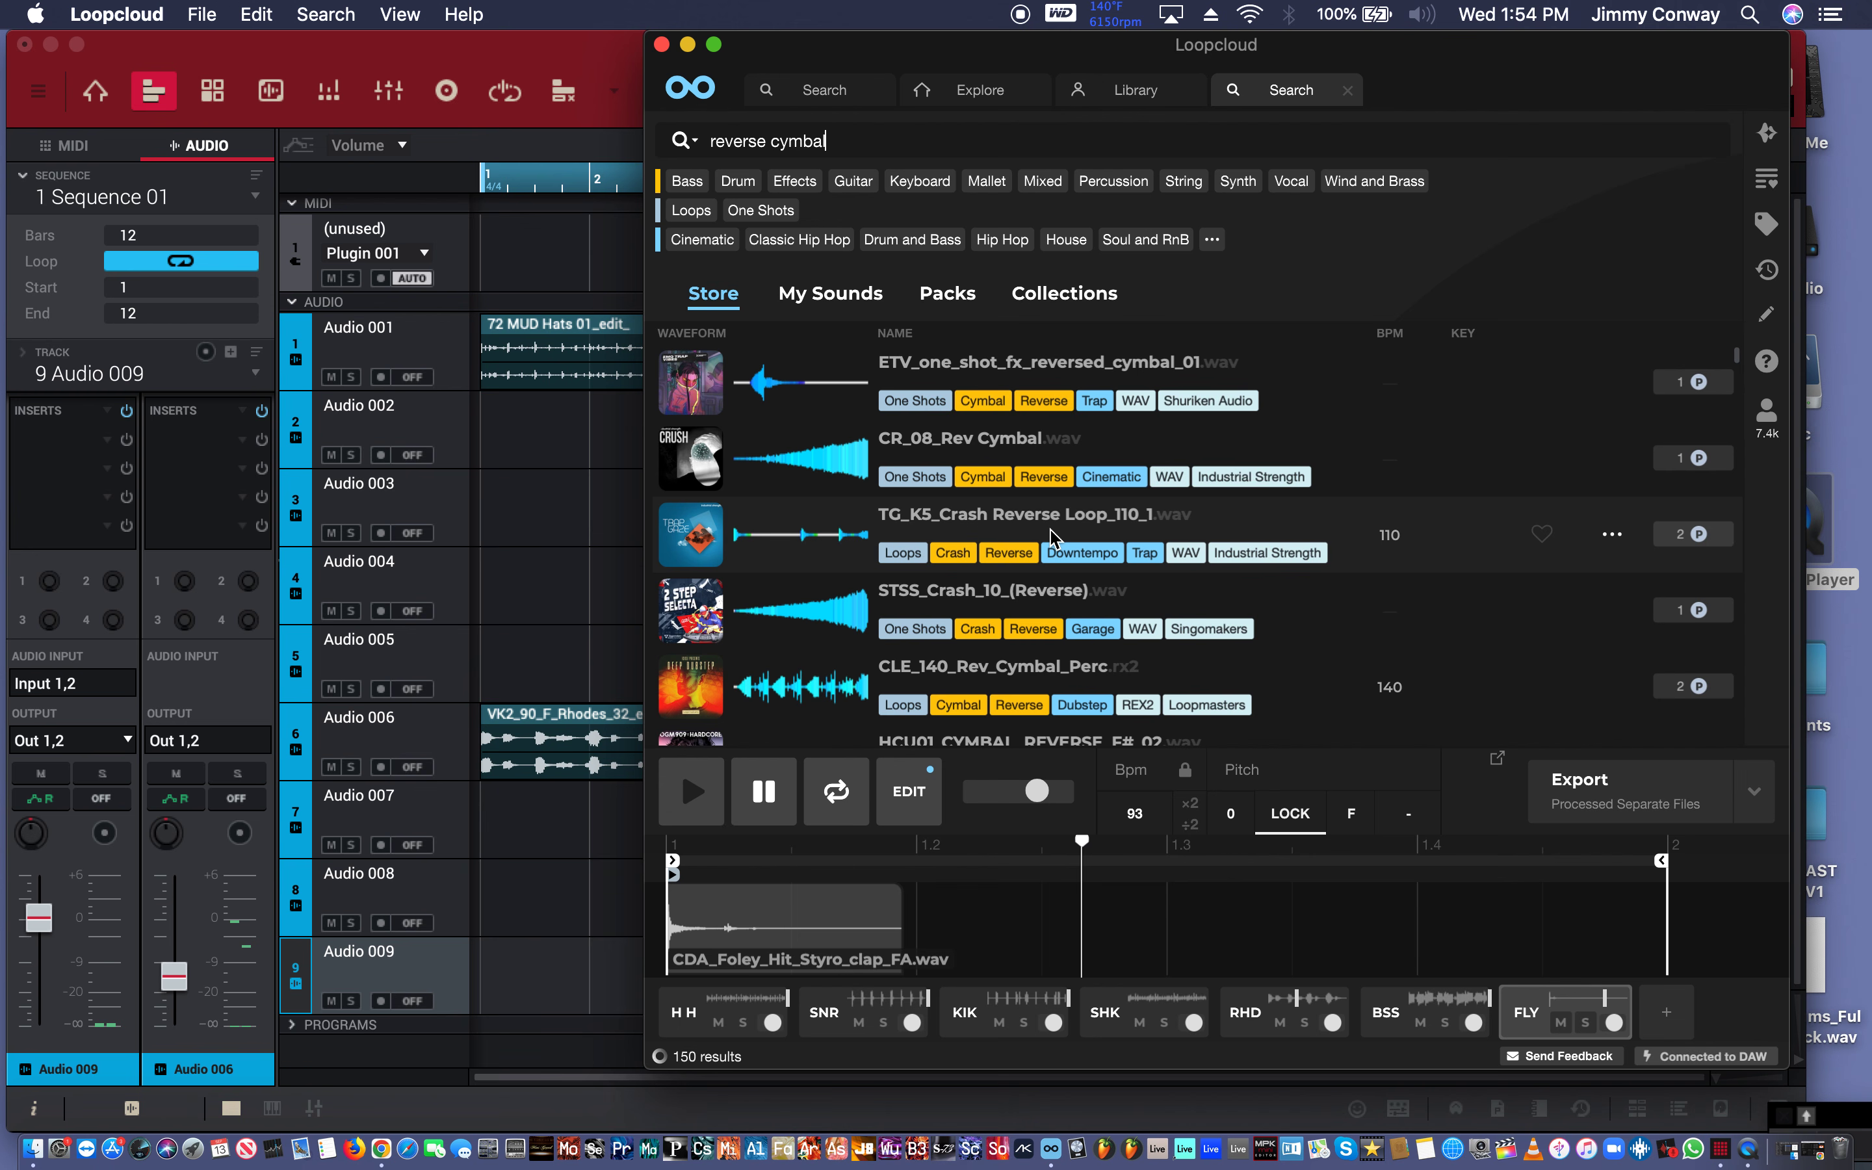
Audition CR_08_Rev Cymbal and STSS_Crash_10_(Reverse) against the groove and compare the two.
{"action": "left_click", "coordinate": [1124, 457]}
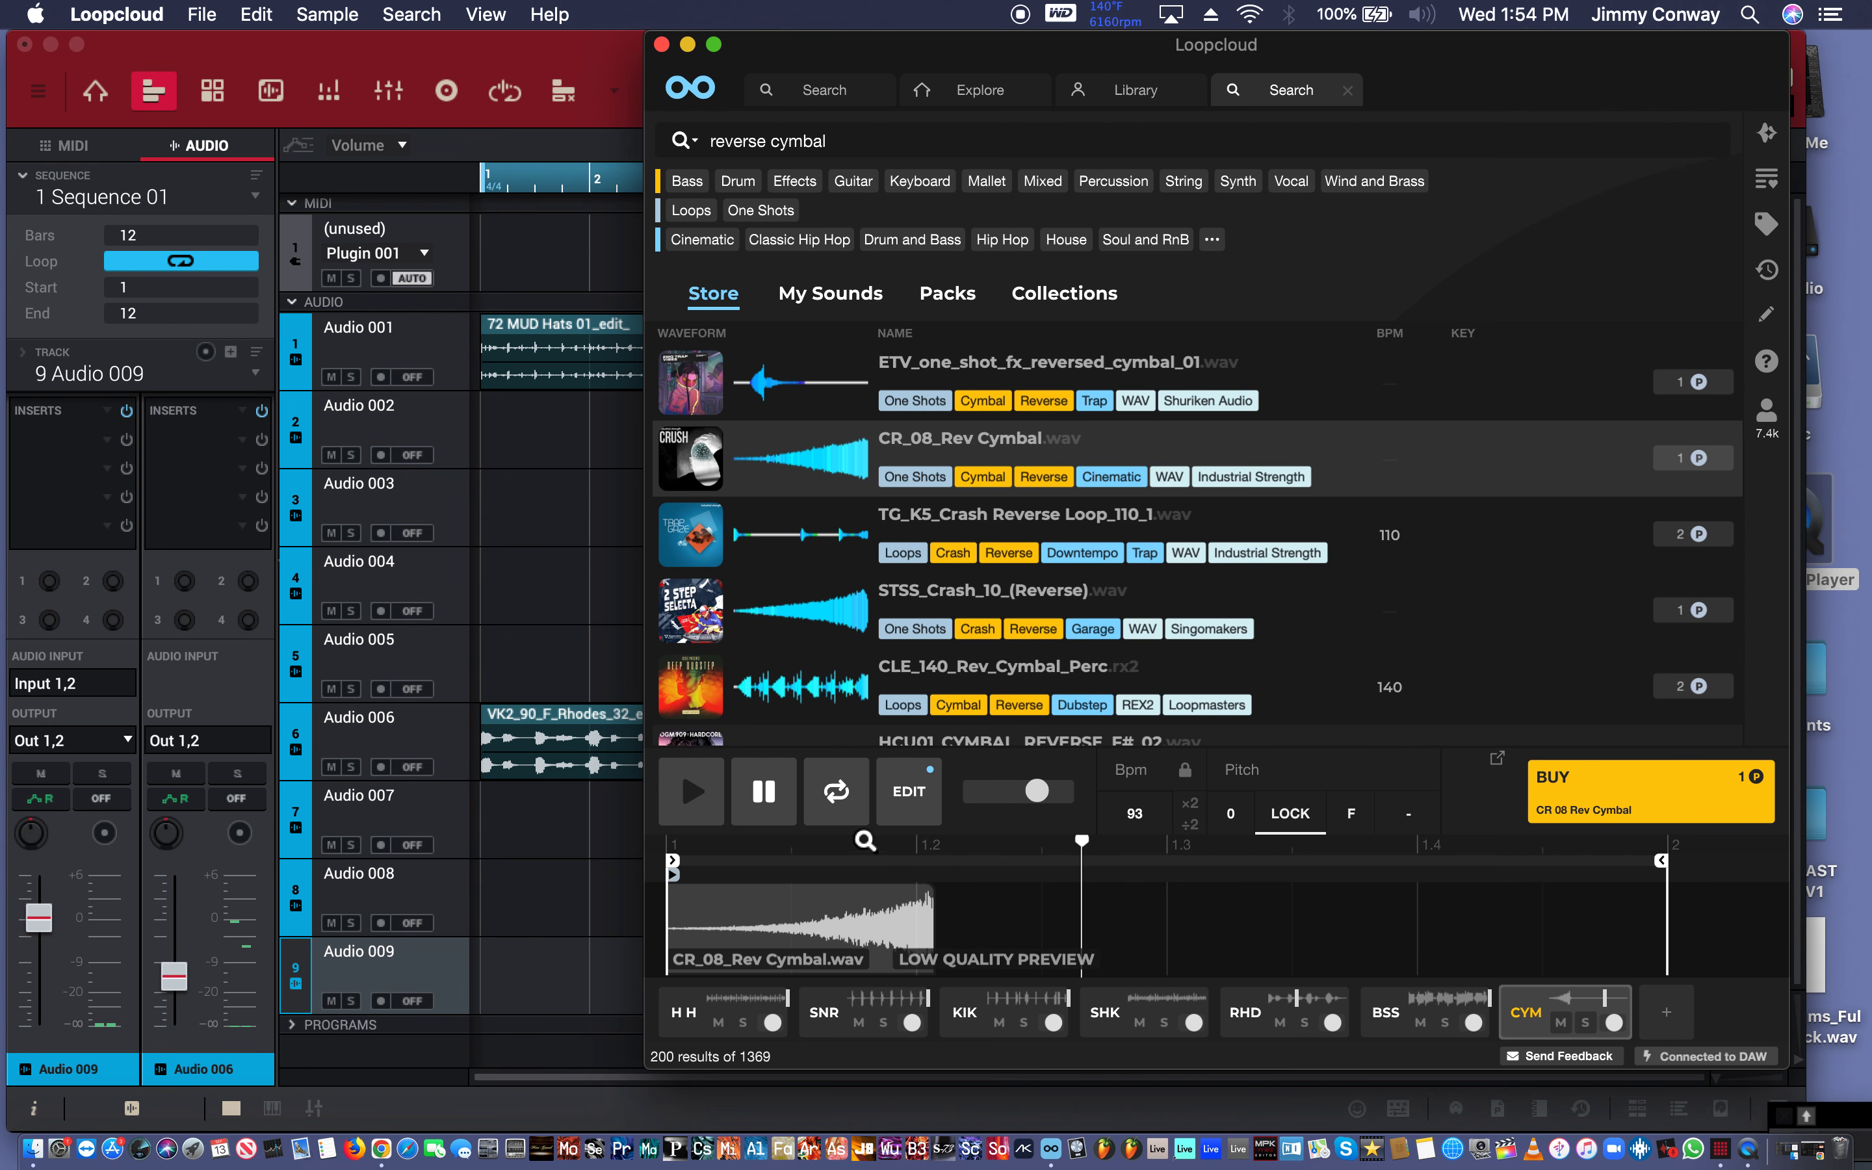
{"action": "left_click", "coordinate": [692, 791]}
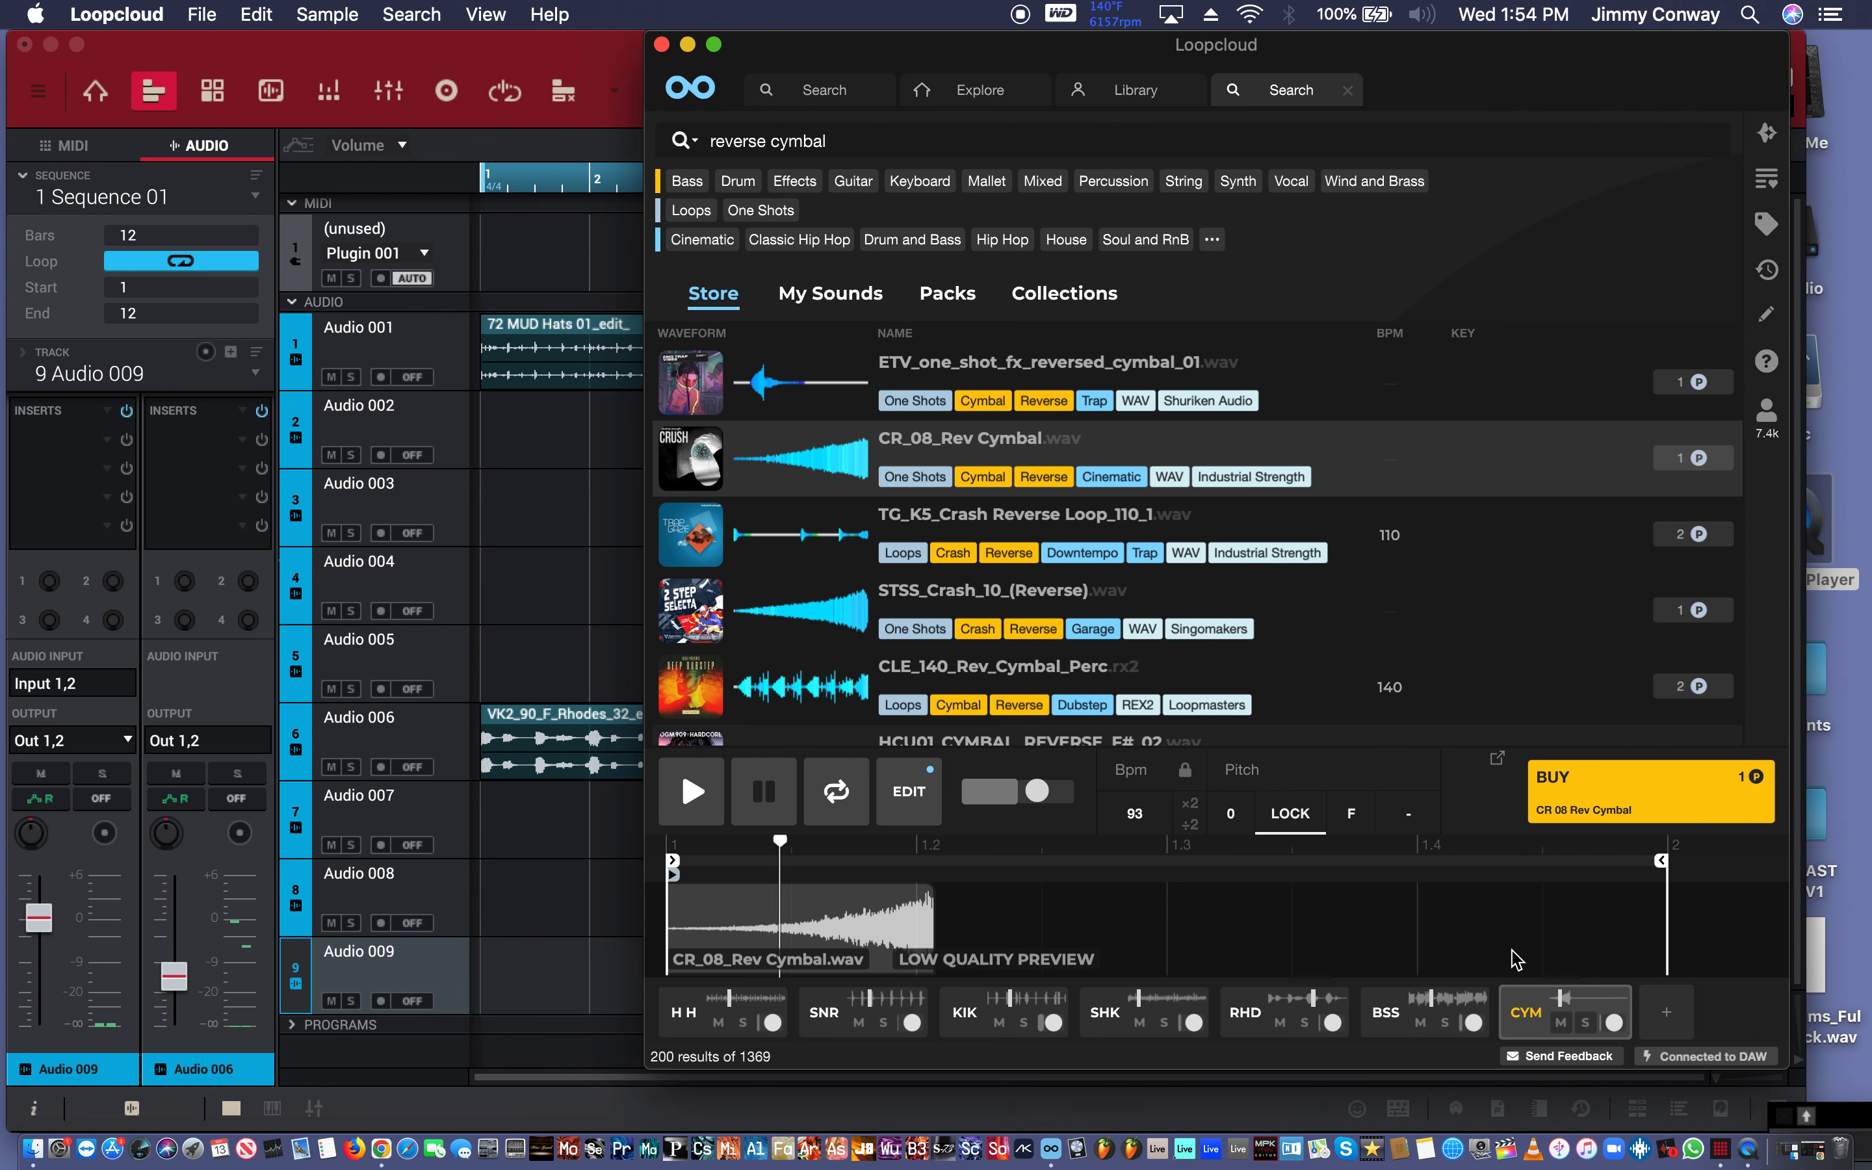
{"action": "left_click", "coordinate": [1395, 619]}
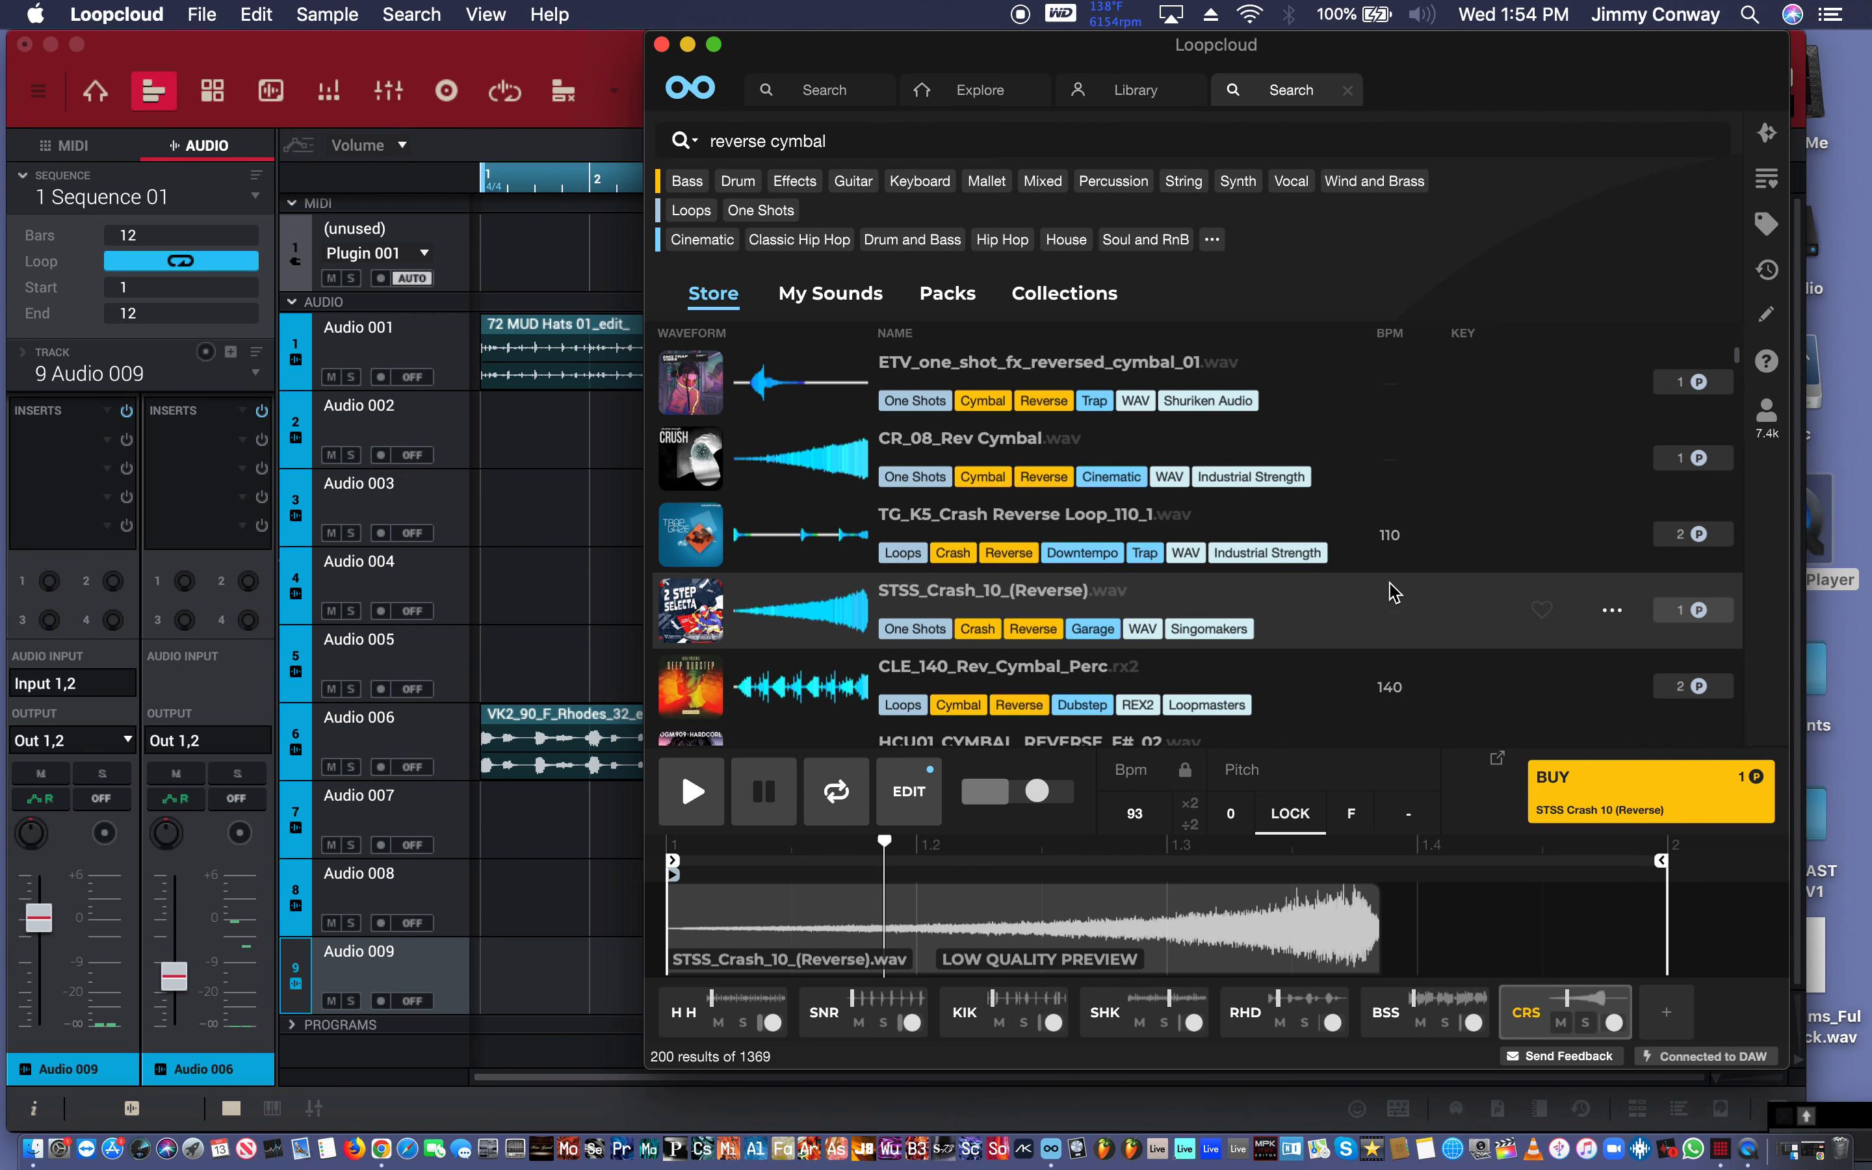
{"action": "left_click", "coordinate": [1395, 480]}
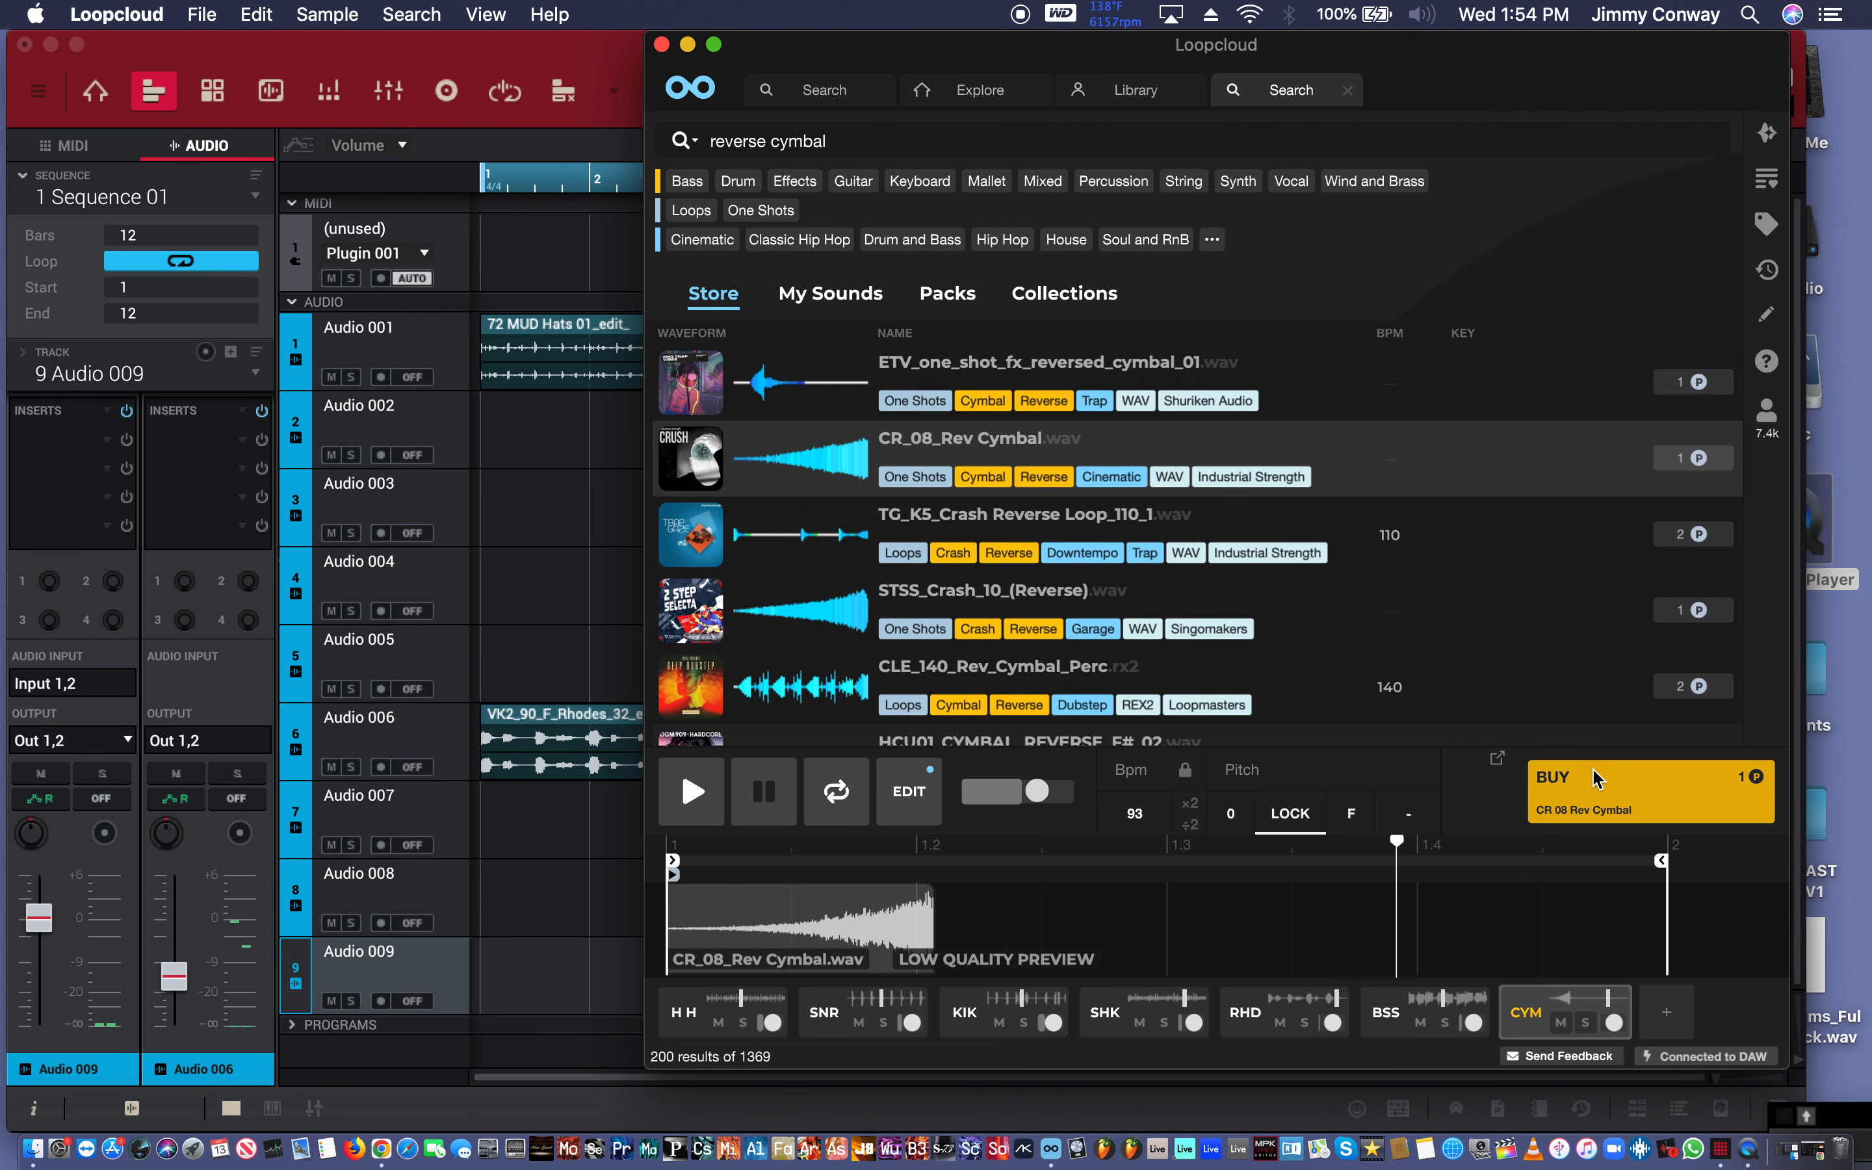
{"action": "left_click", "coordinate": [1507, 602]}
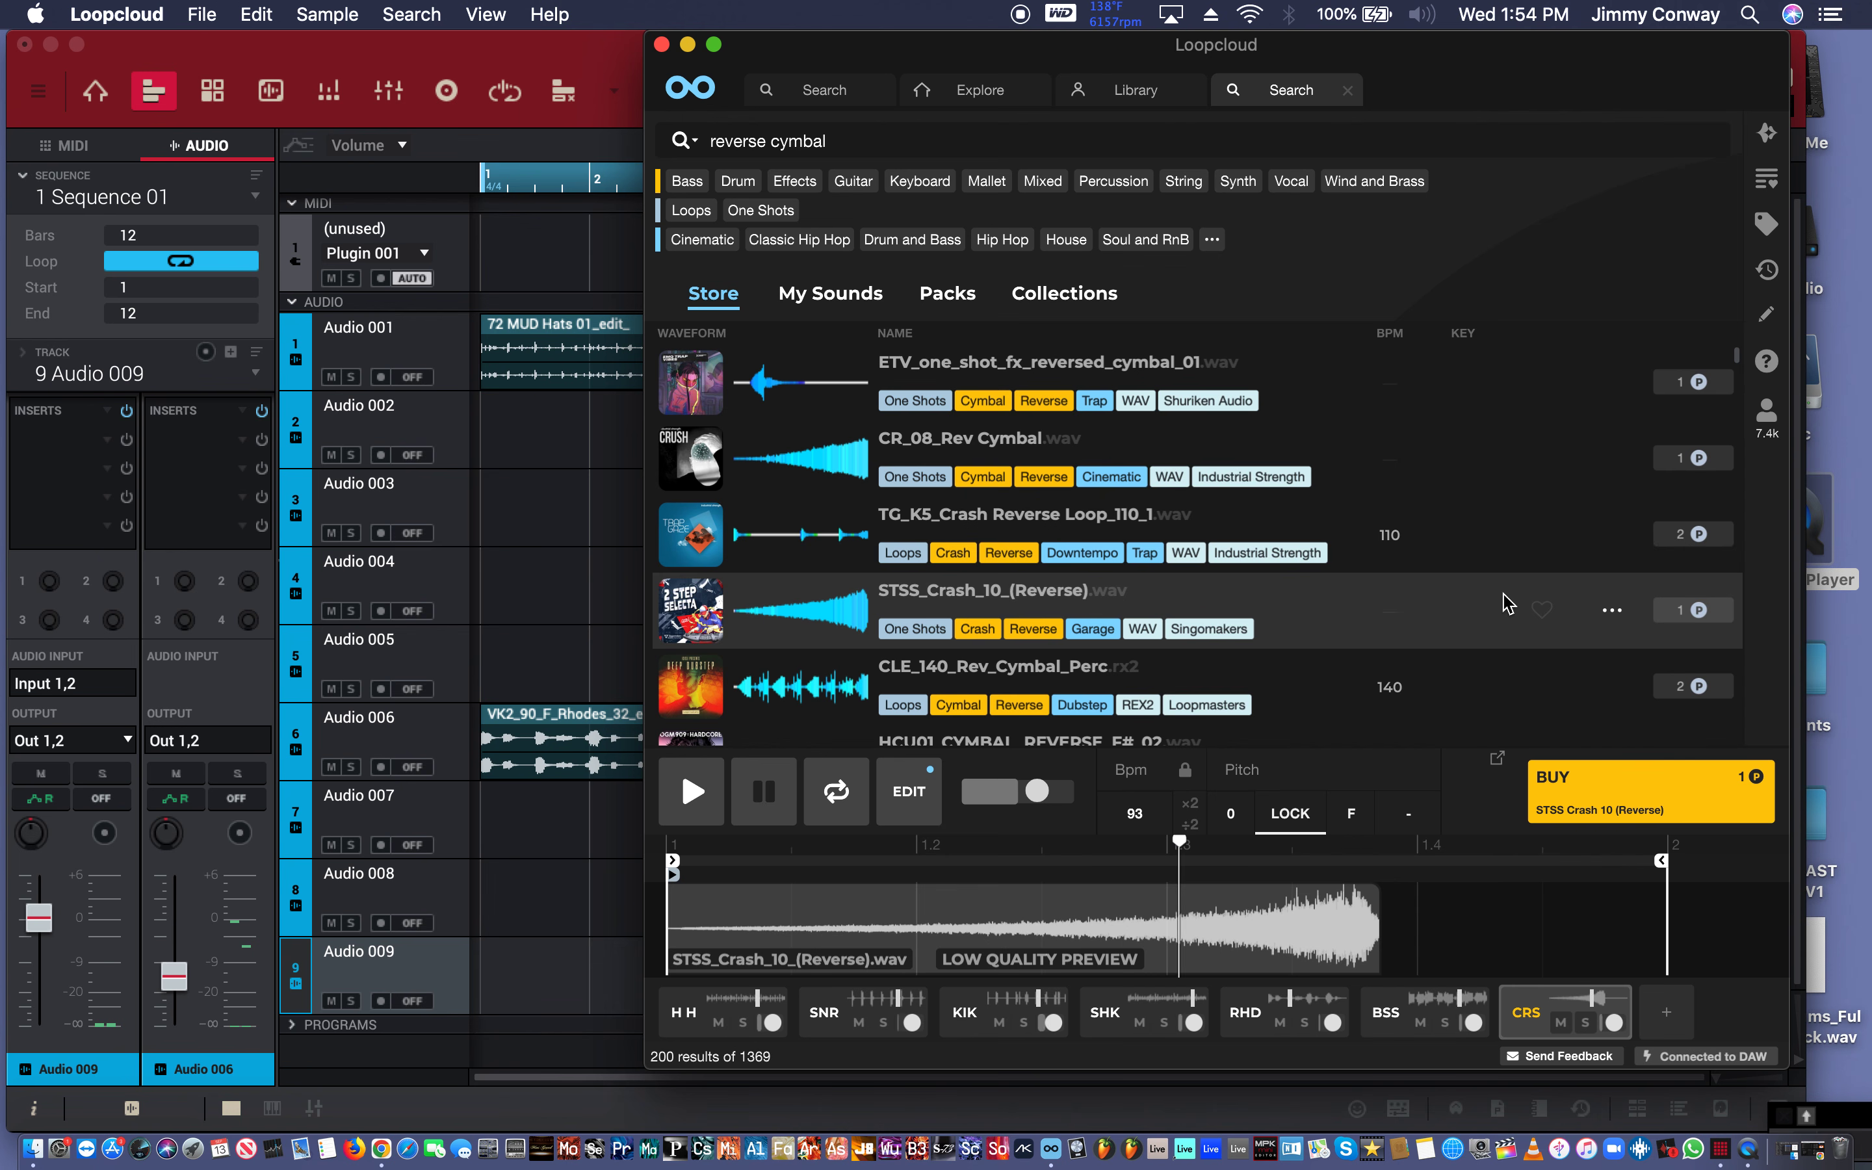
Preview the following reverse cymbal samples and buy SB_122_FX_VOX_REVERSECRASH_21.
{"action": "key", "text": "Down"}
{"action": "key", "text": "Down"}
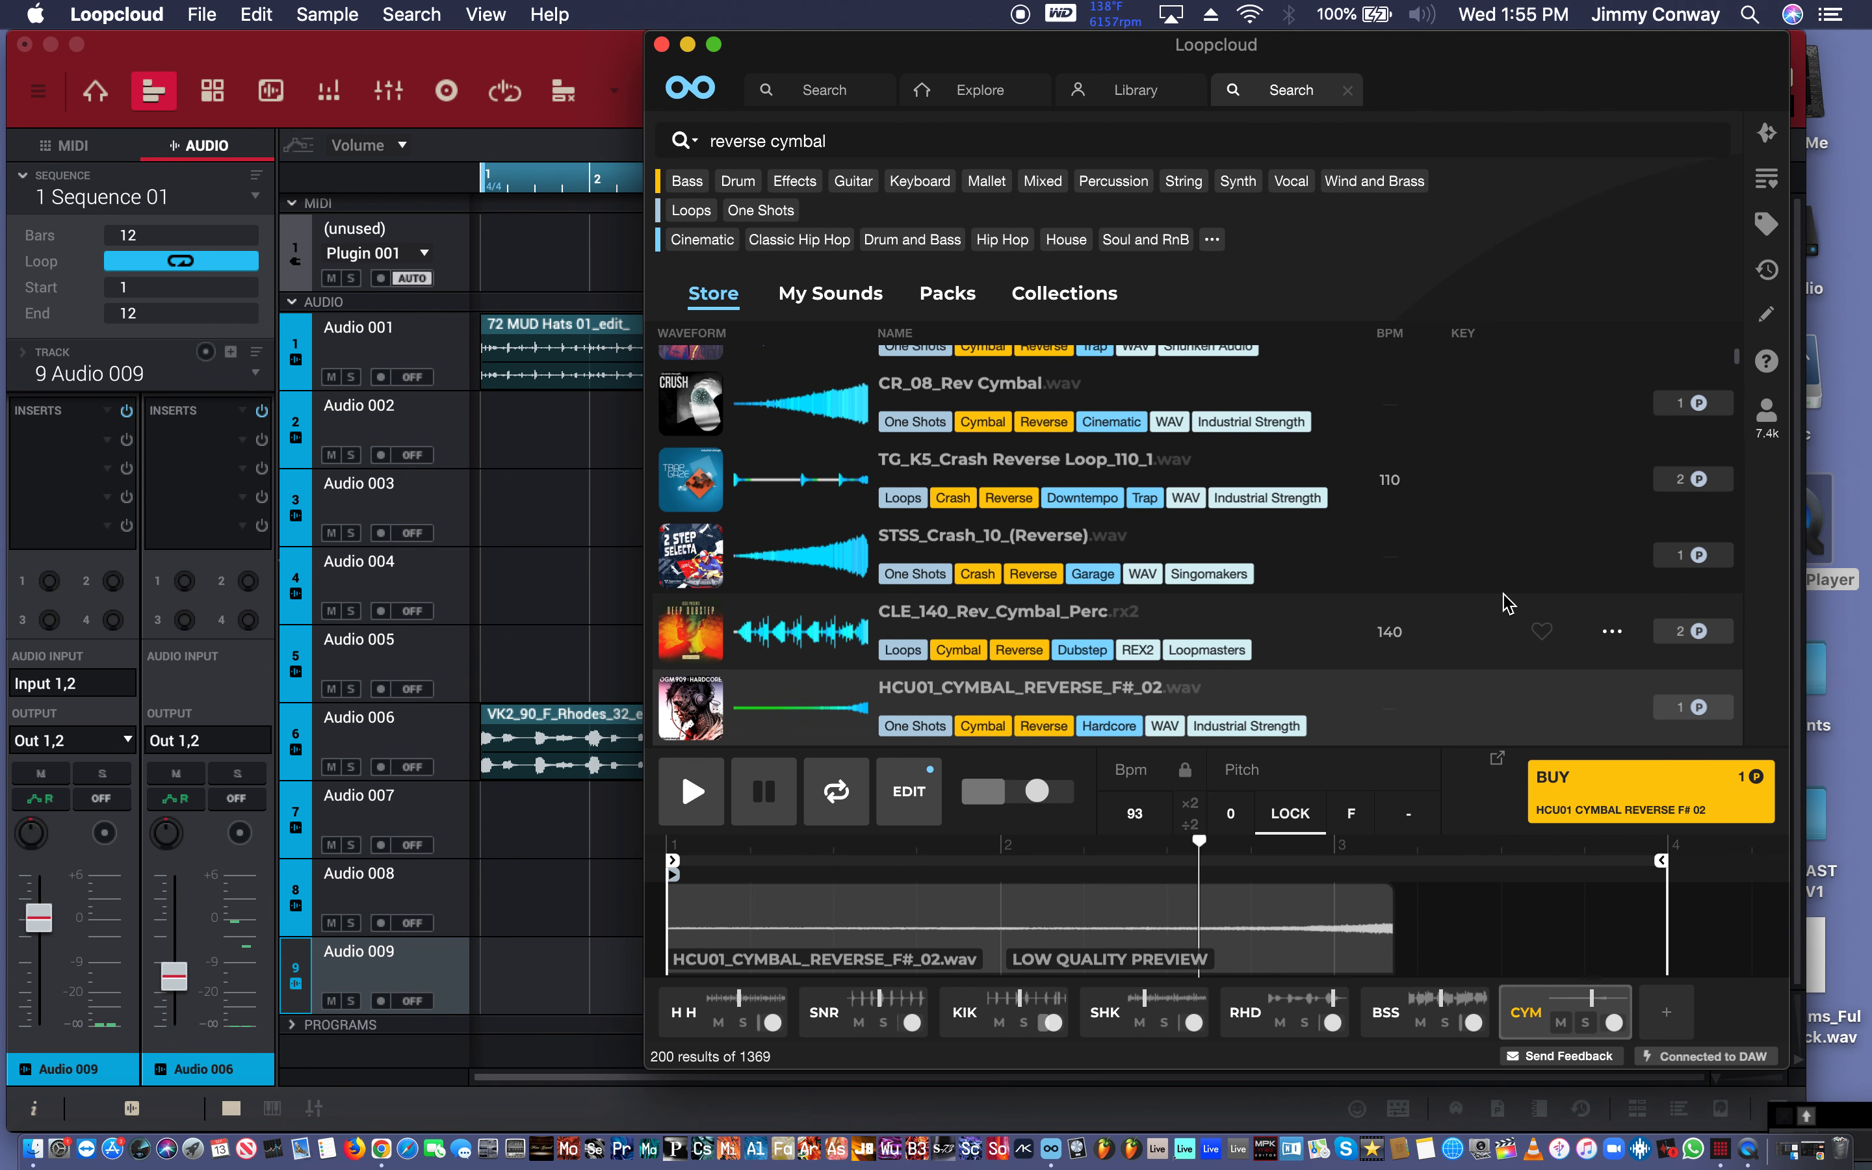
{"action": "key", "text": "Down"}
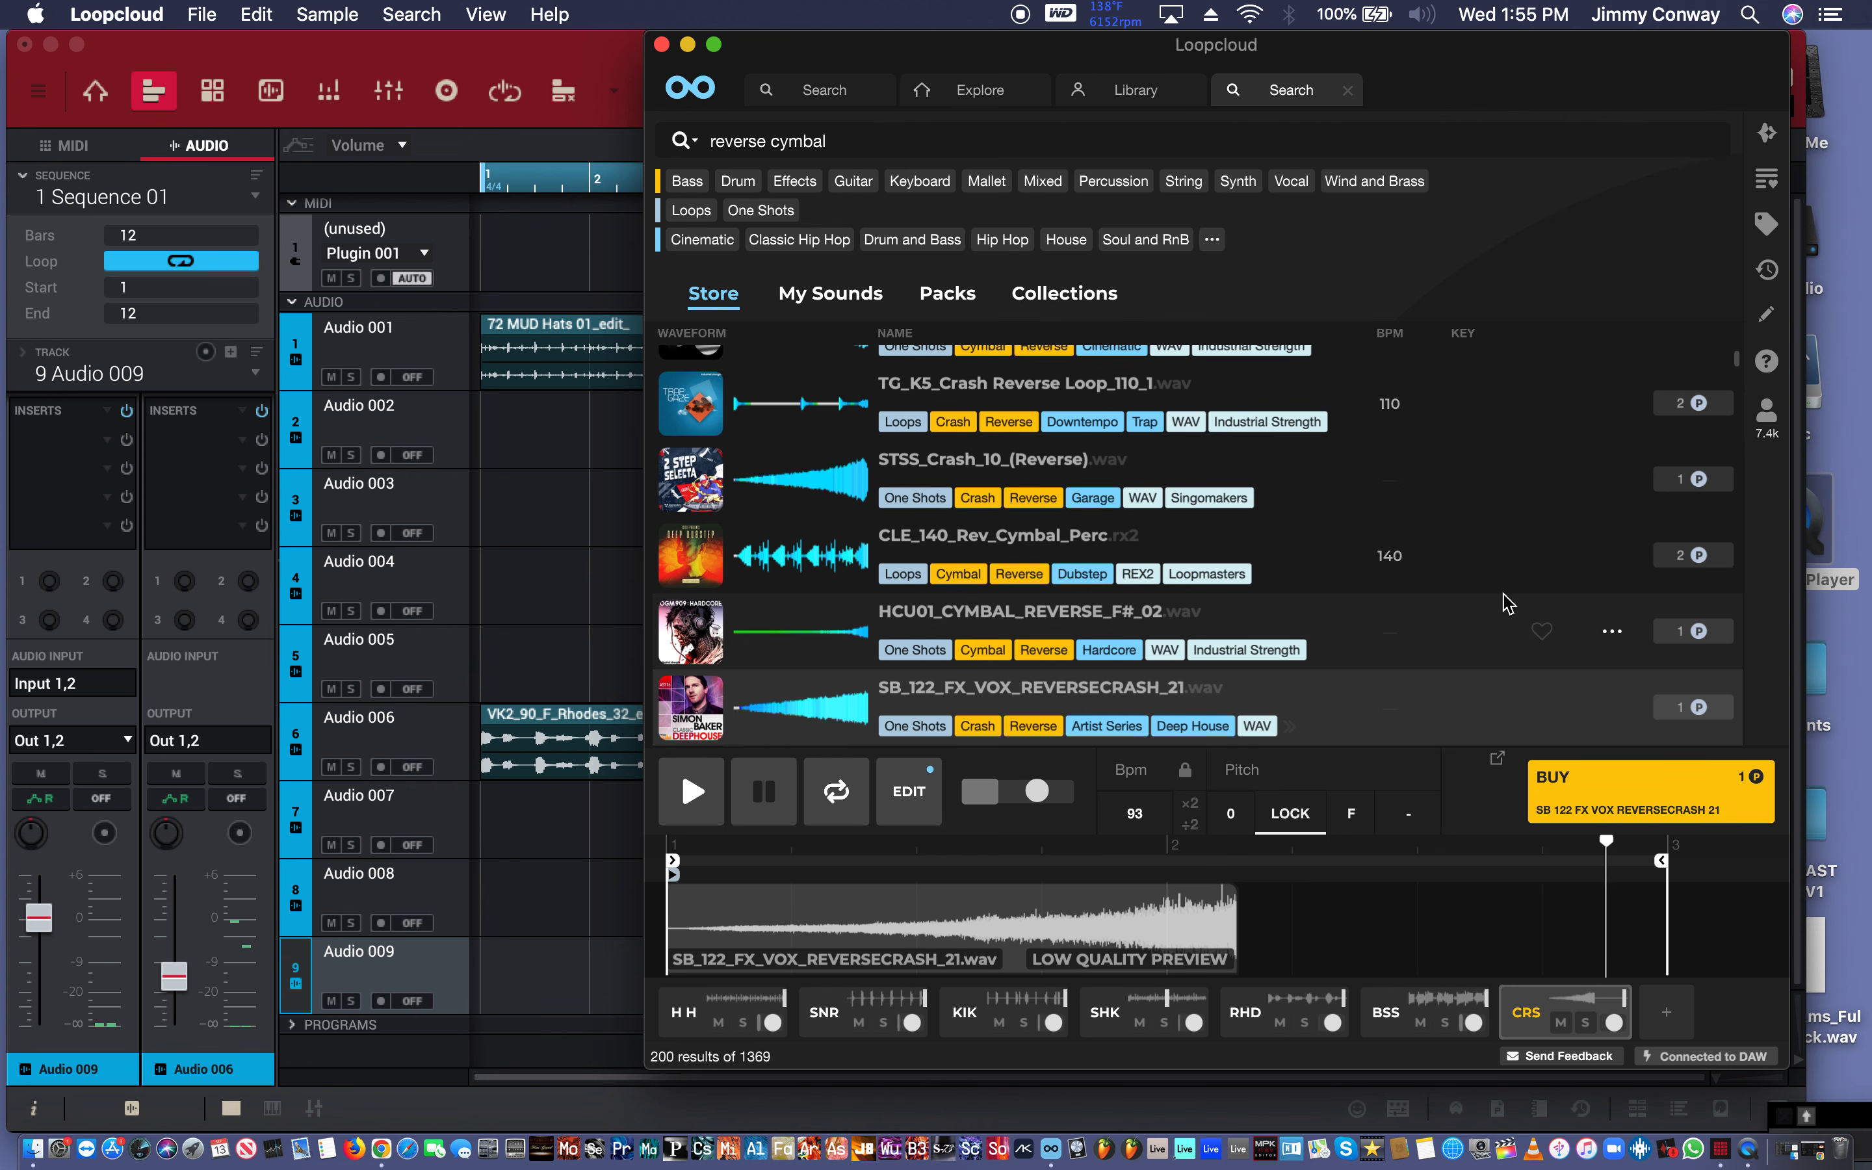
{"action": "key", "text": "Down"}
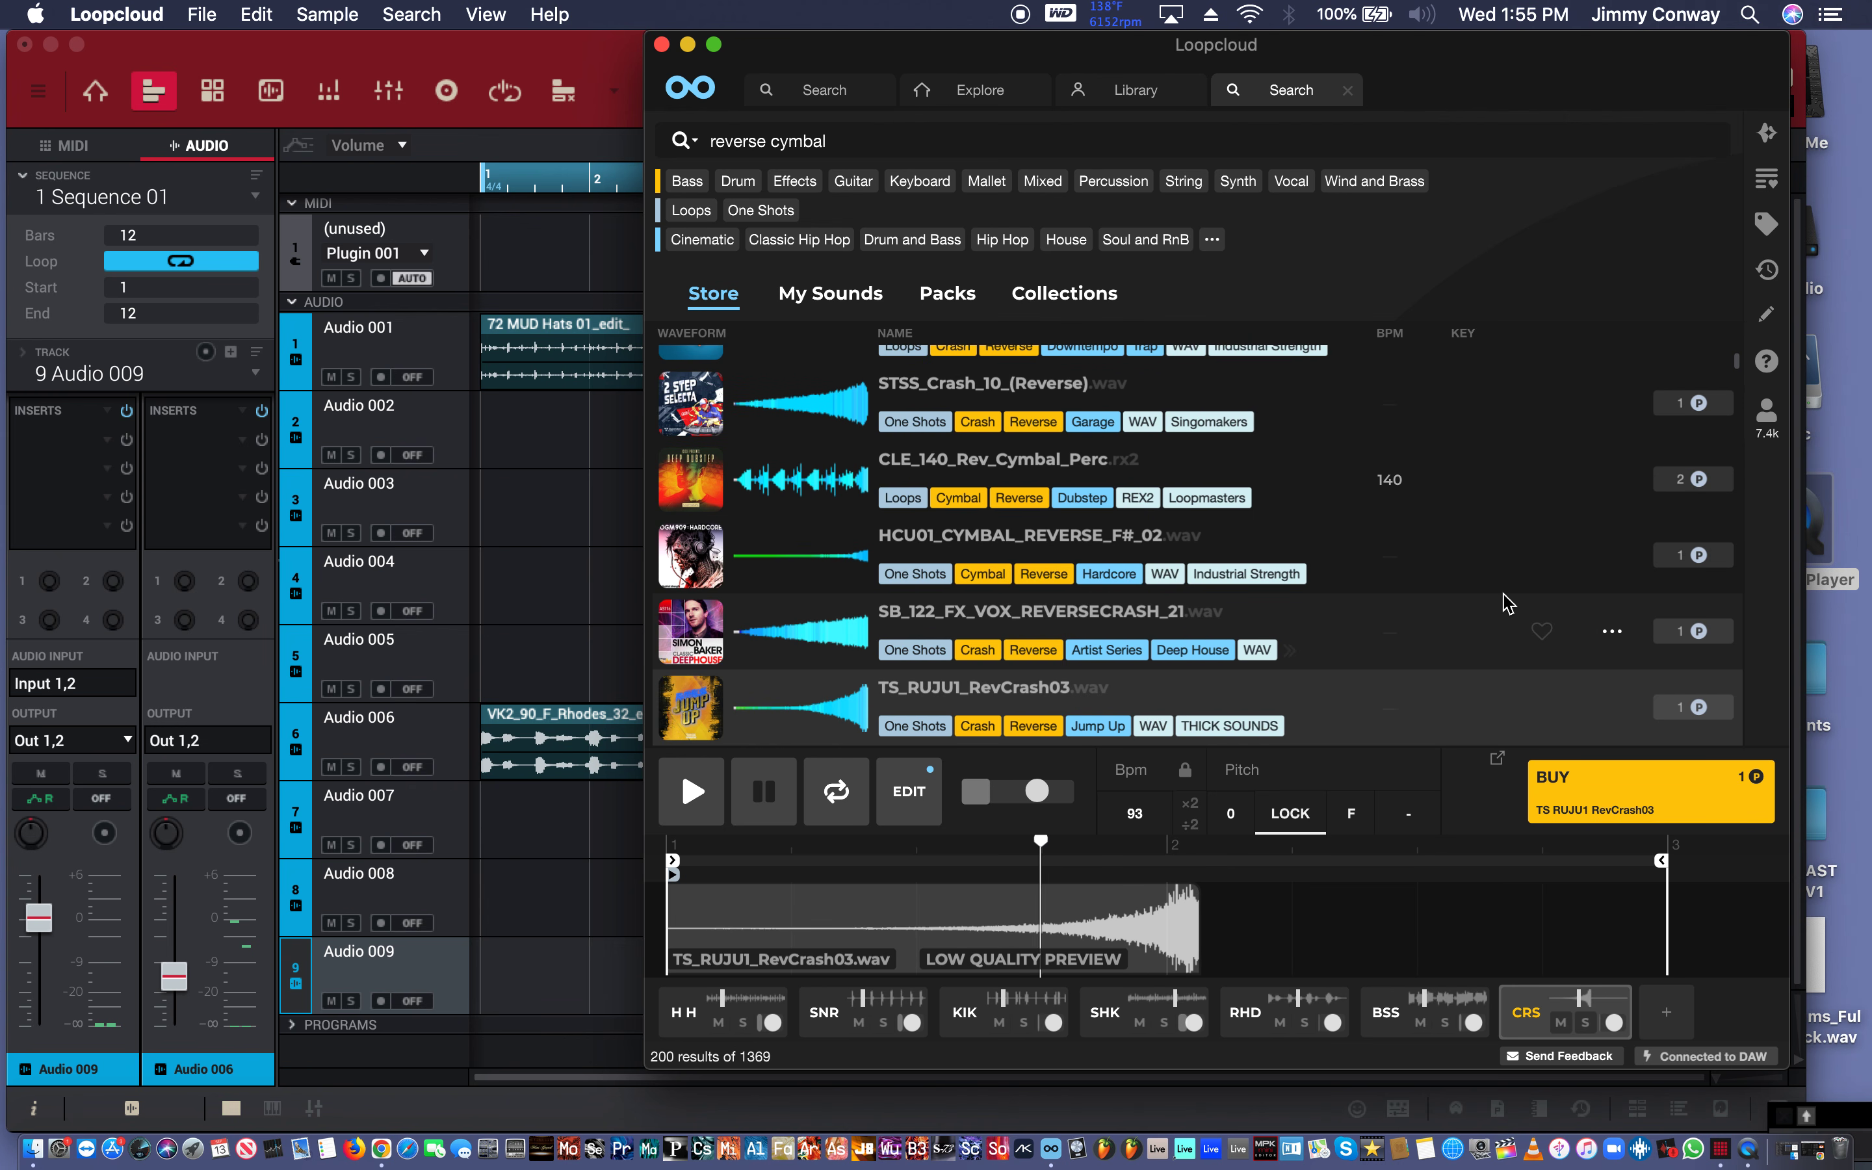
{"action": "key", "text": "Up"}
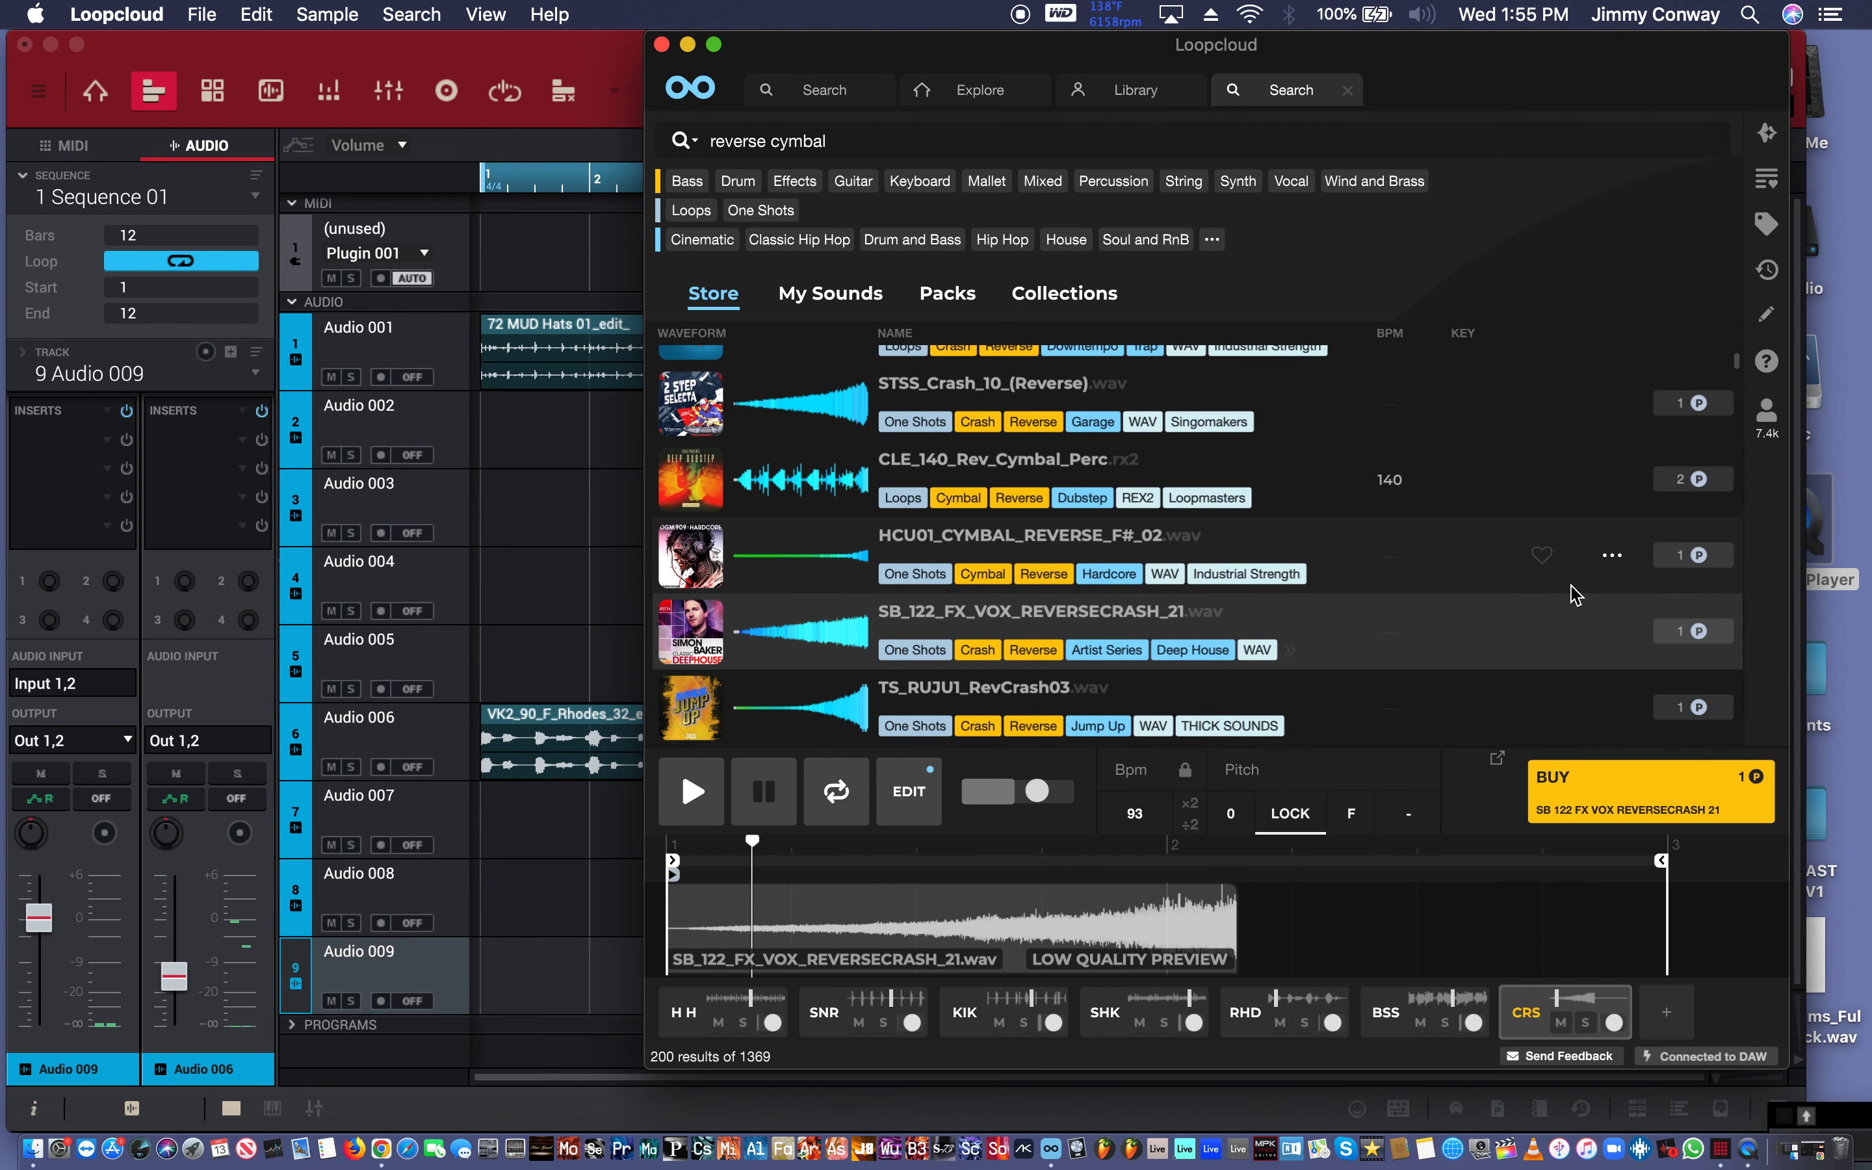
{"action": "left_click", "coordinate": [1627, 804]}
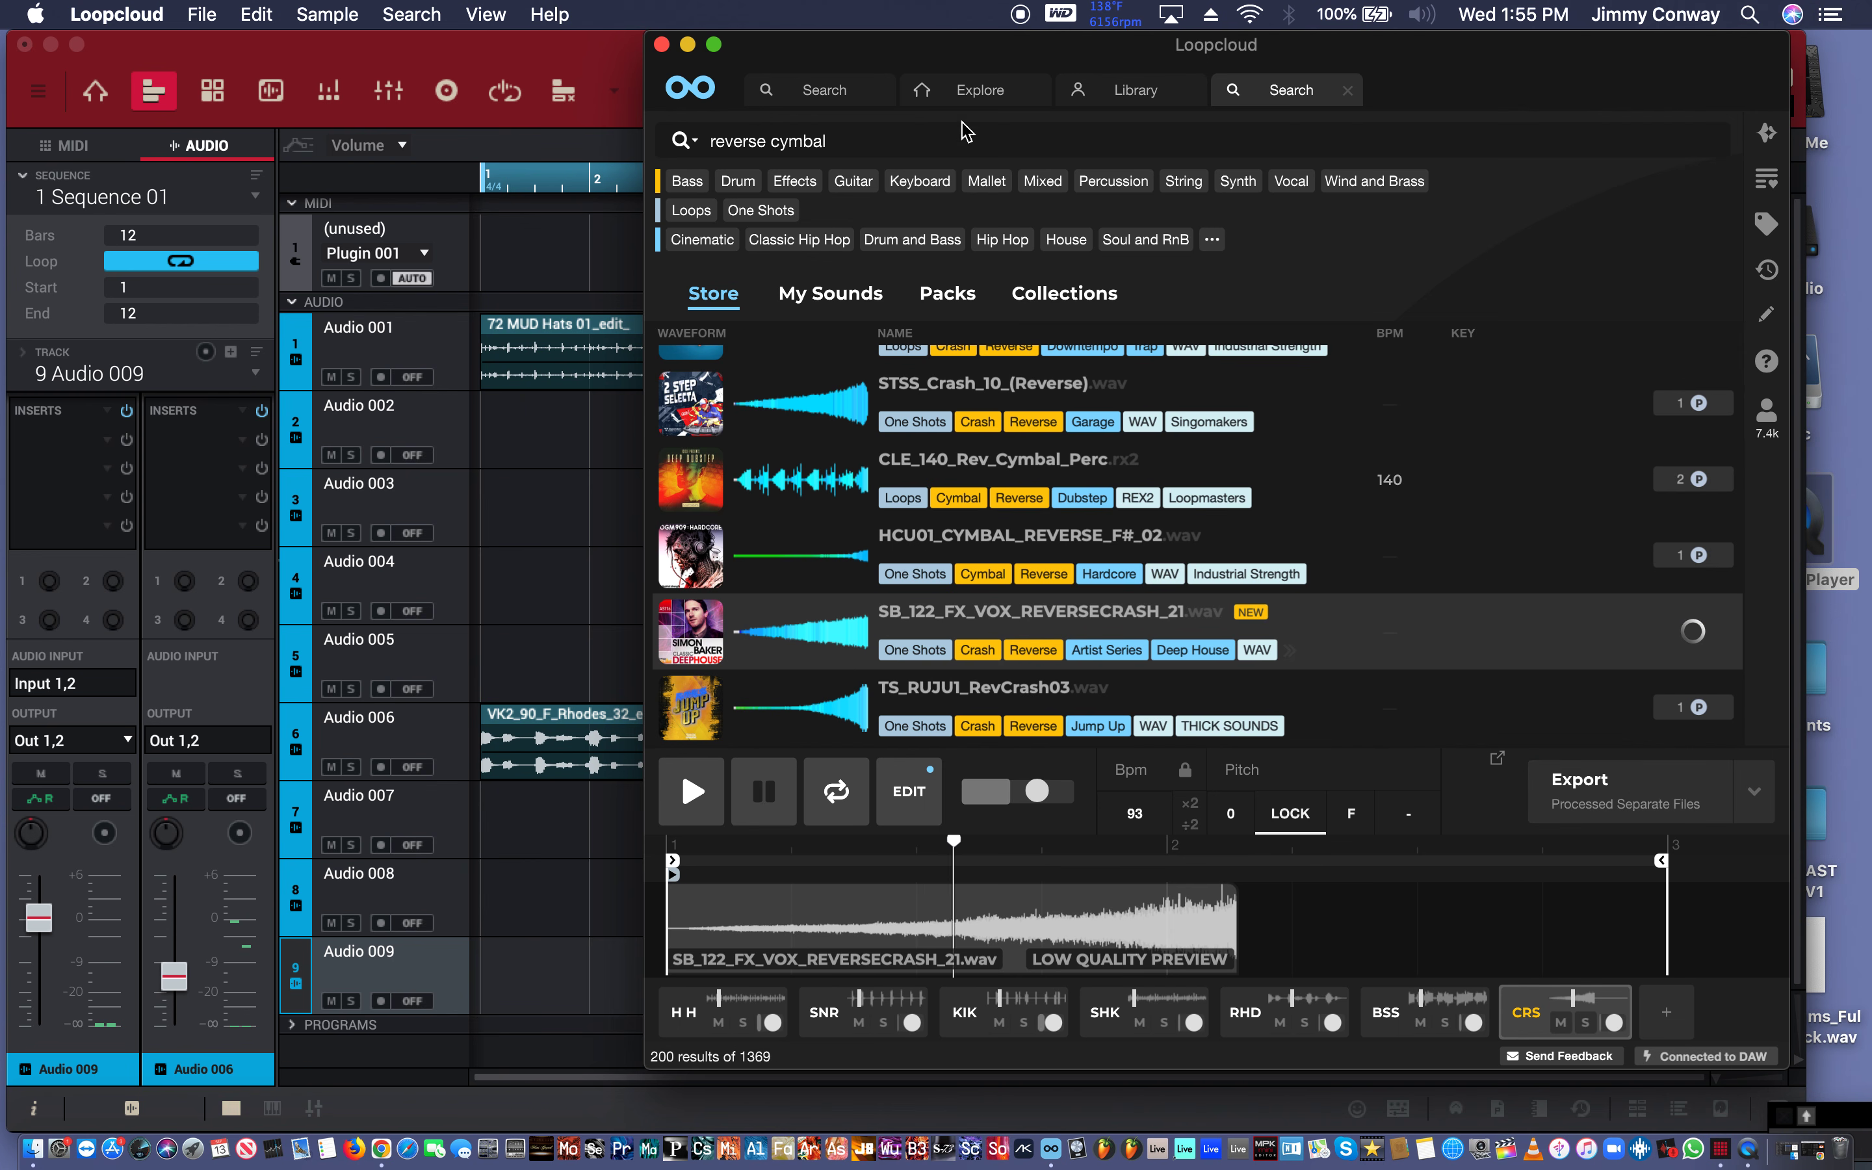
Move the Loopcloud window to uncover the MPC timeline and place the purchased reverse crash on Audio 008 at bar 3.
{"action": "left_click_drag", "start_coordinate": [998, 56], "coordinate": [1294, 85]}
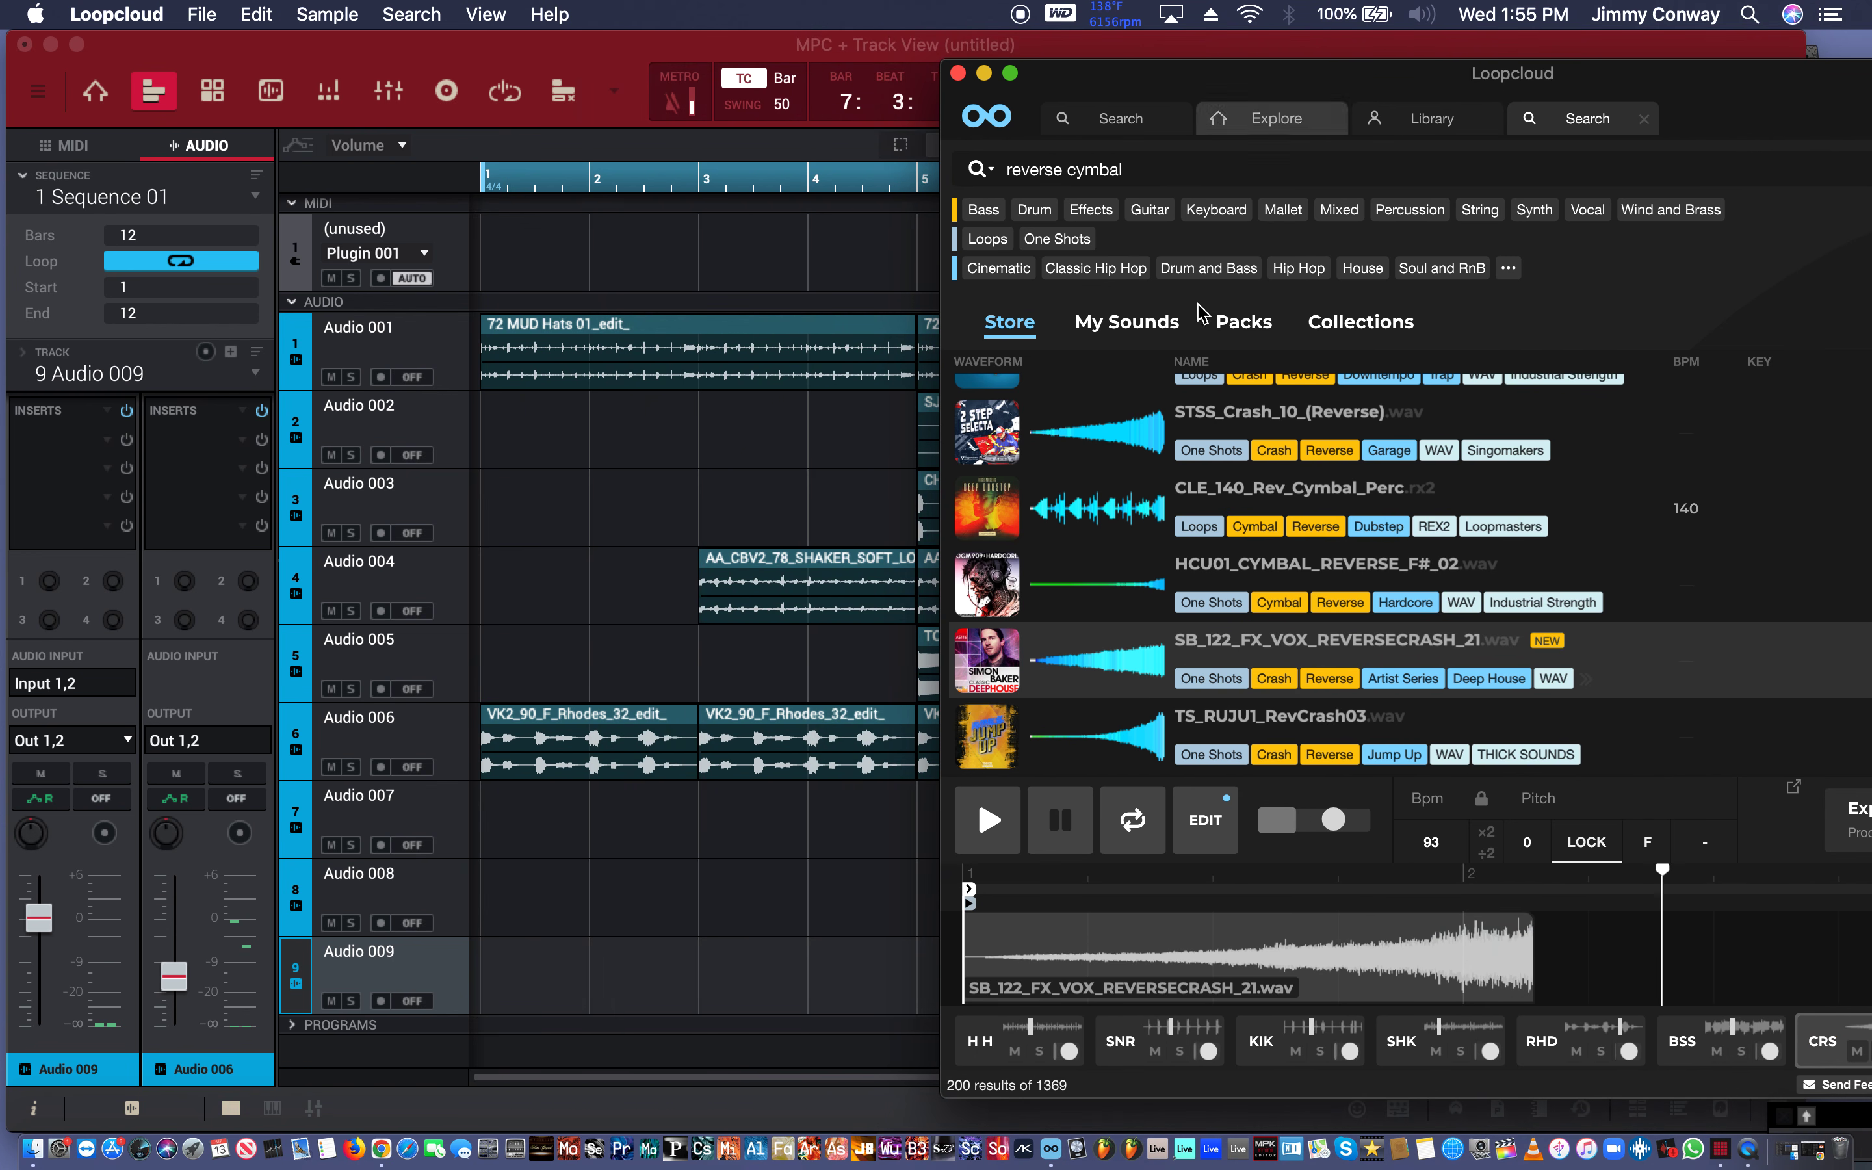
{"action": "left_click_drag", "start_coordinate": [1075, 85], "coordinate": [1135, 96]}
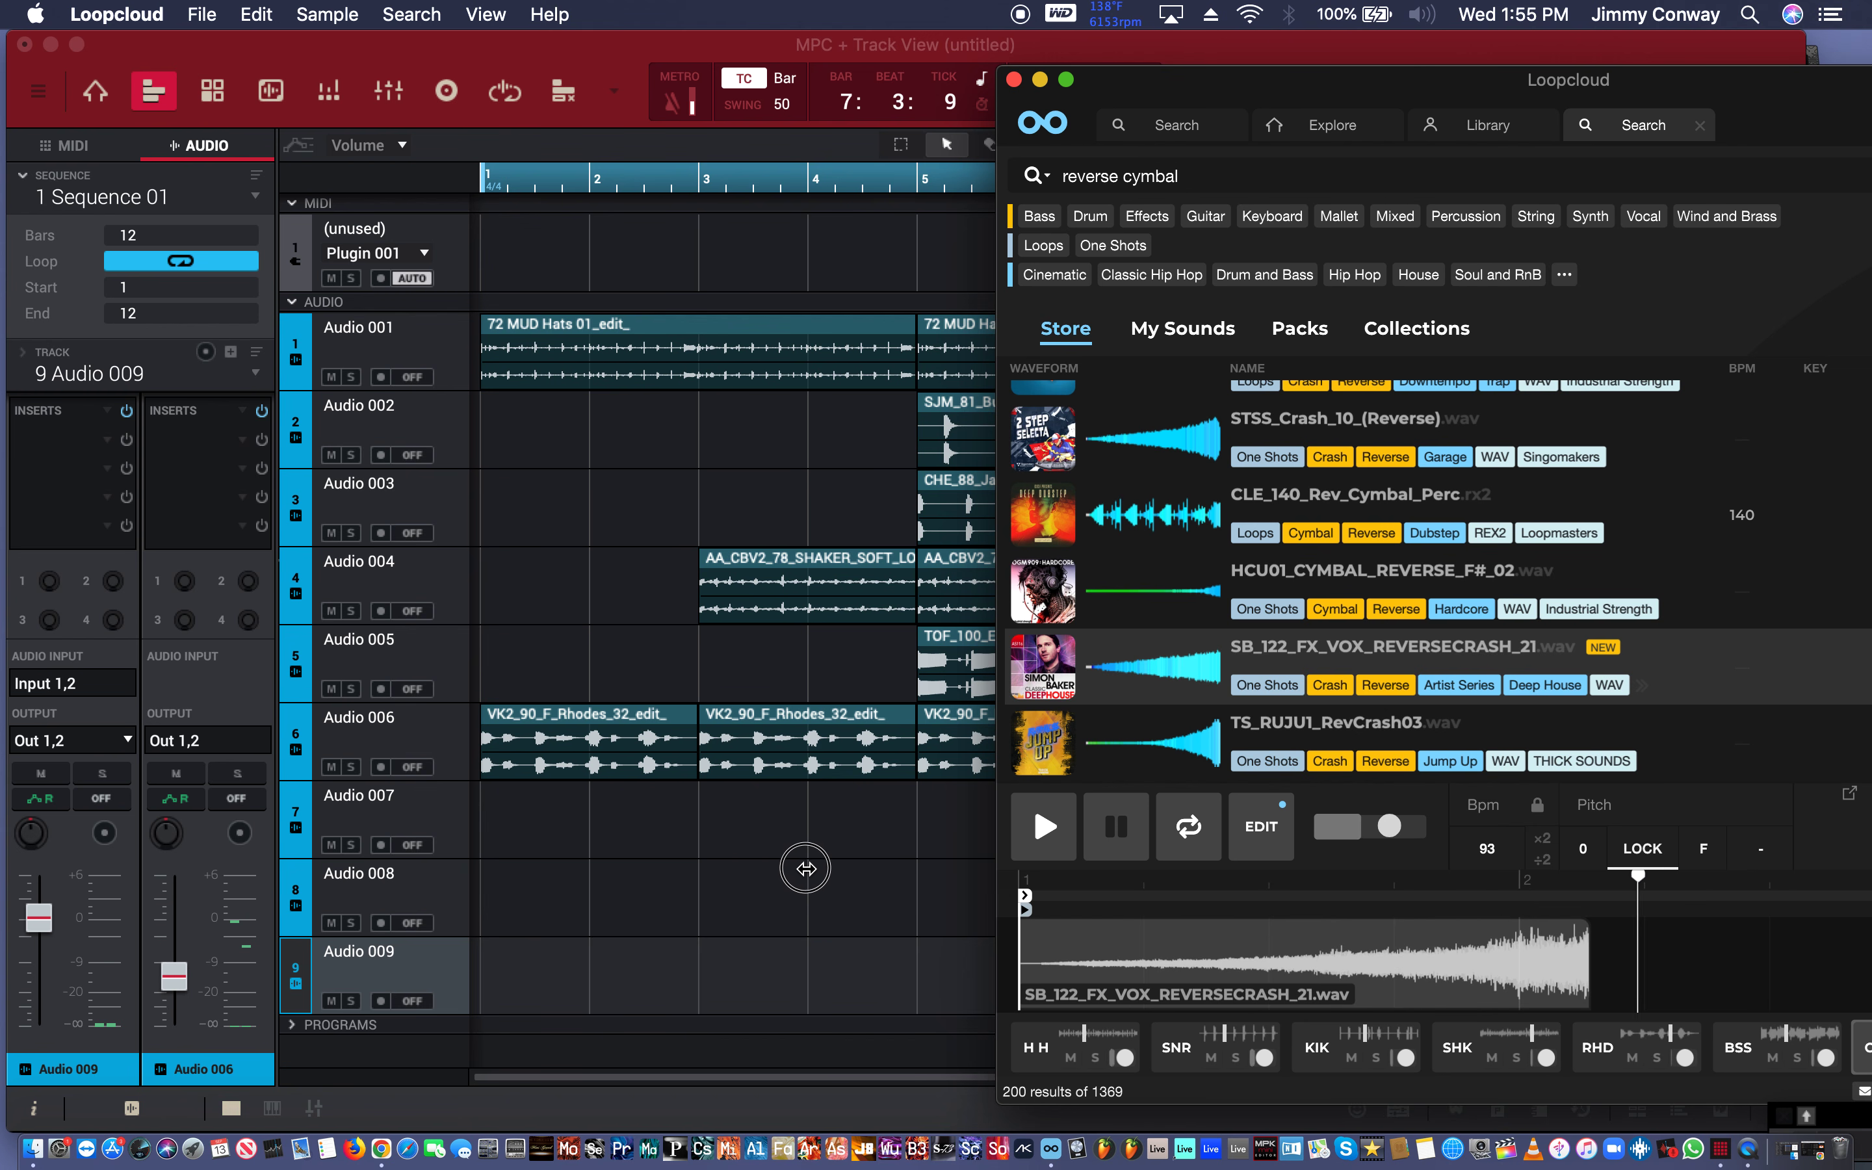
{"action": "left_click_drag", "start_coordinate": [1260, 98], "coordinate": [1058, 64]}
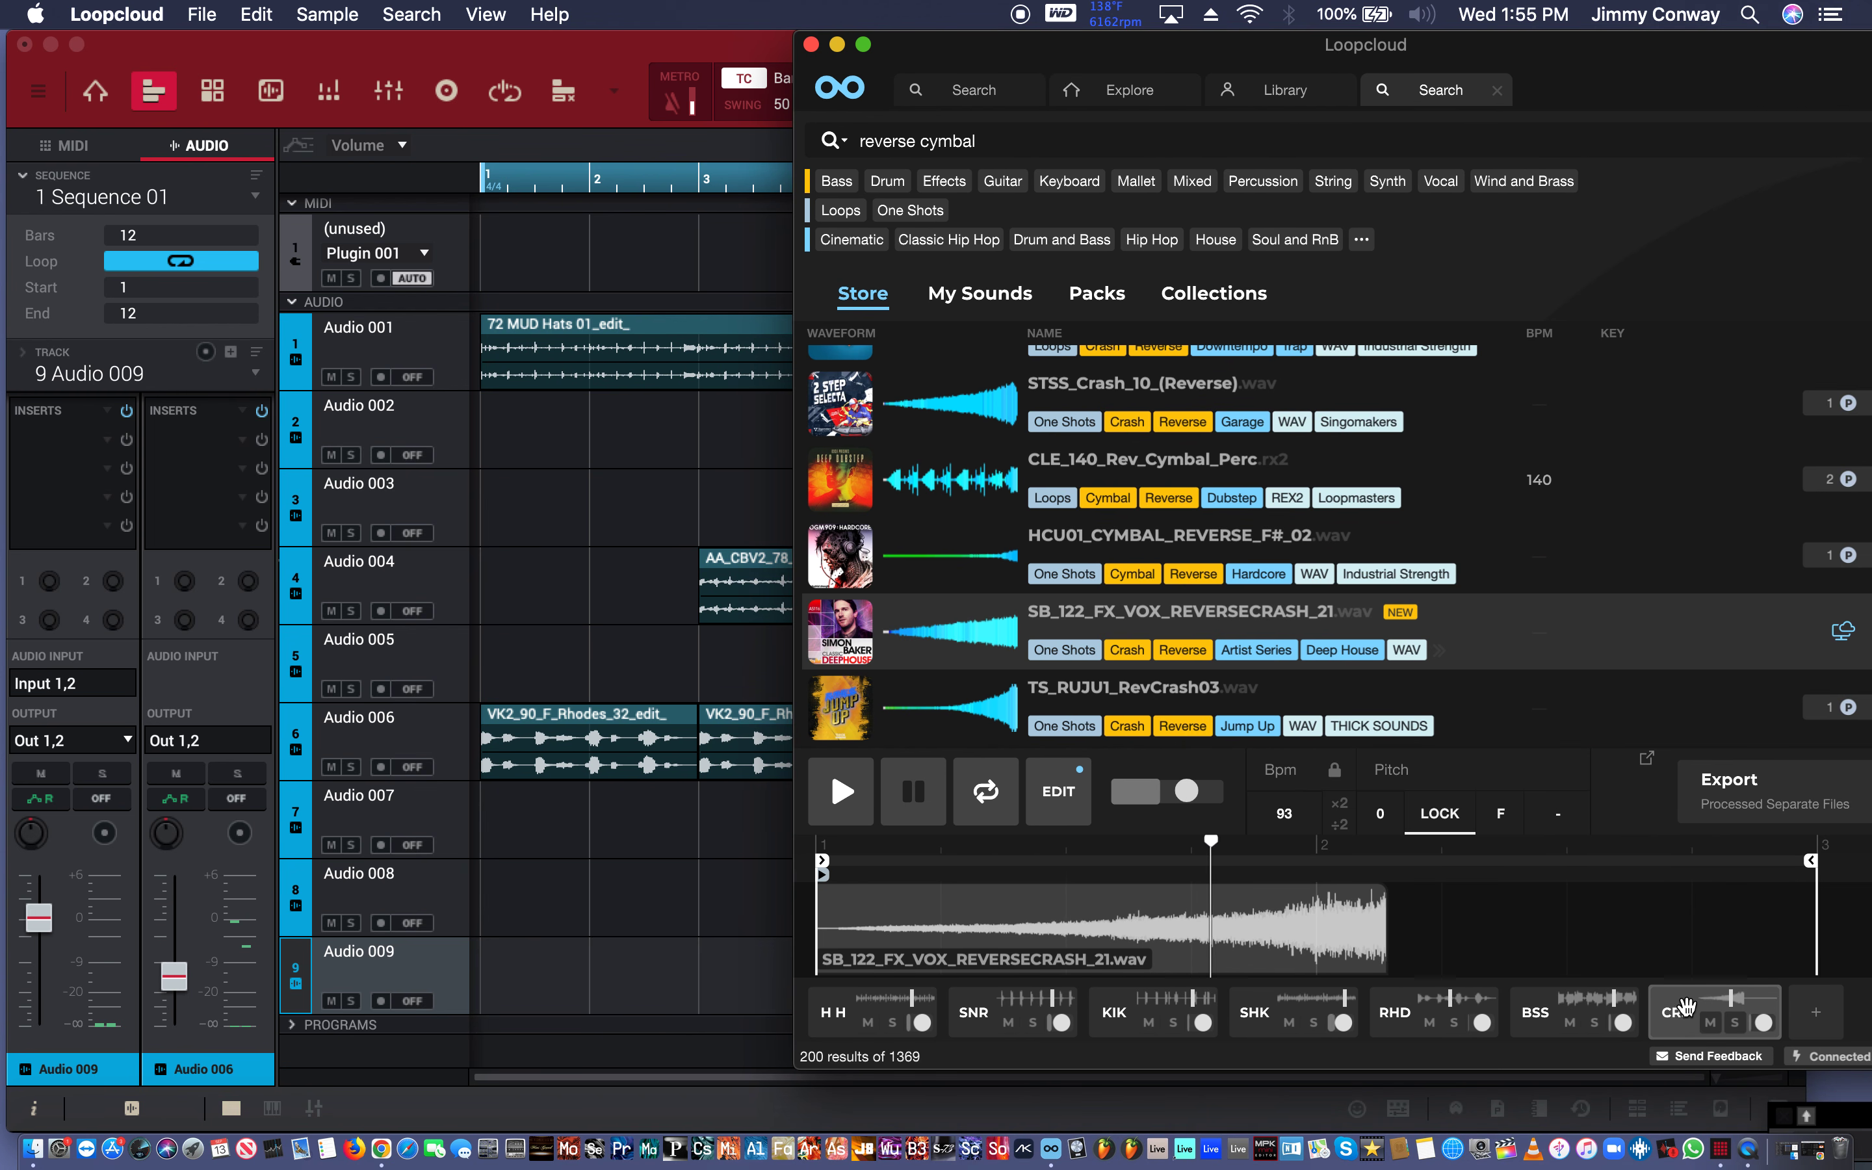
{"action": "left_click_drag", "start_coordinate": [1684, 1009], "coordinate": [713, 924]}
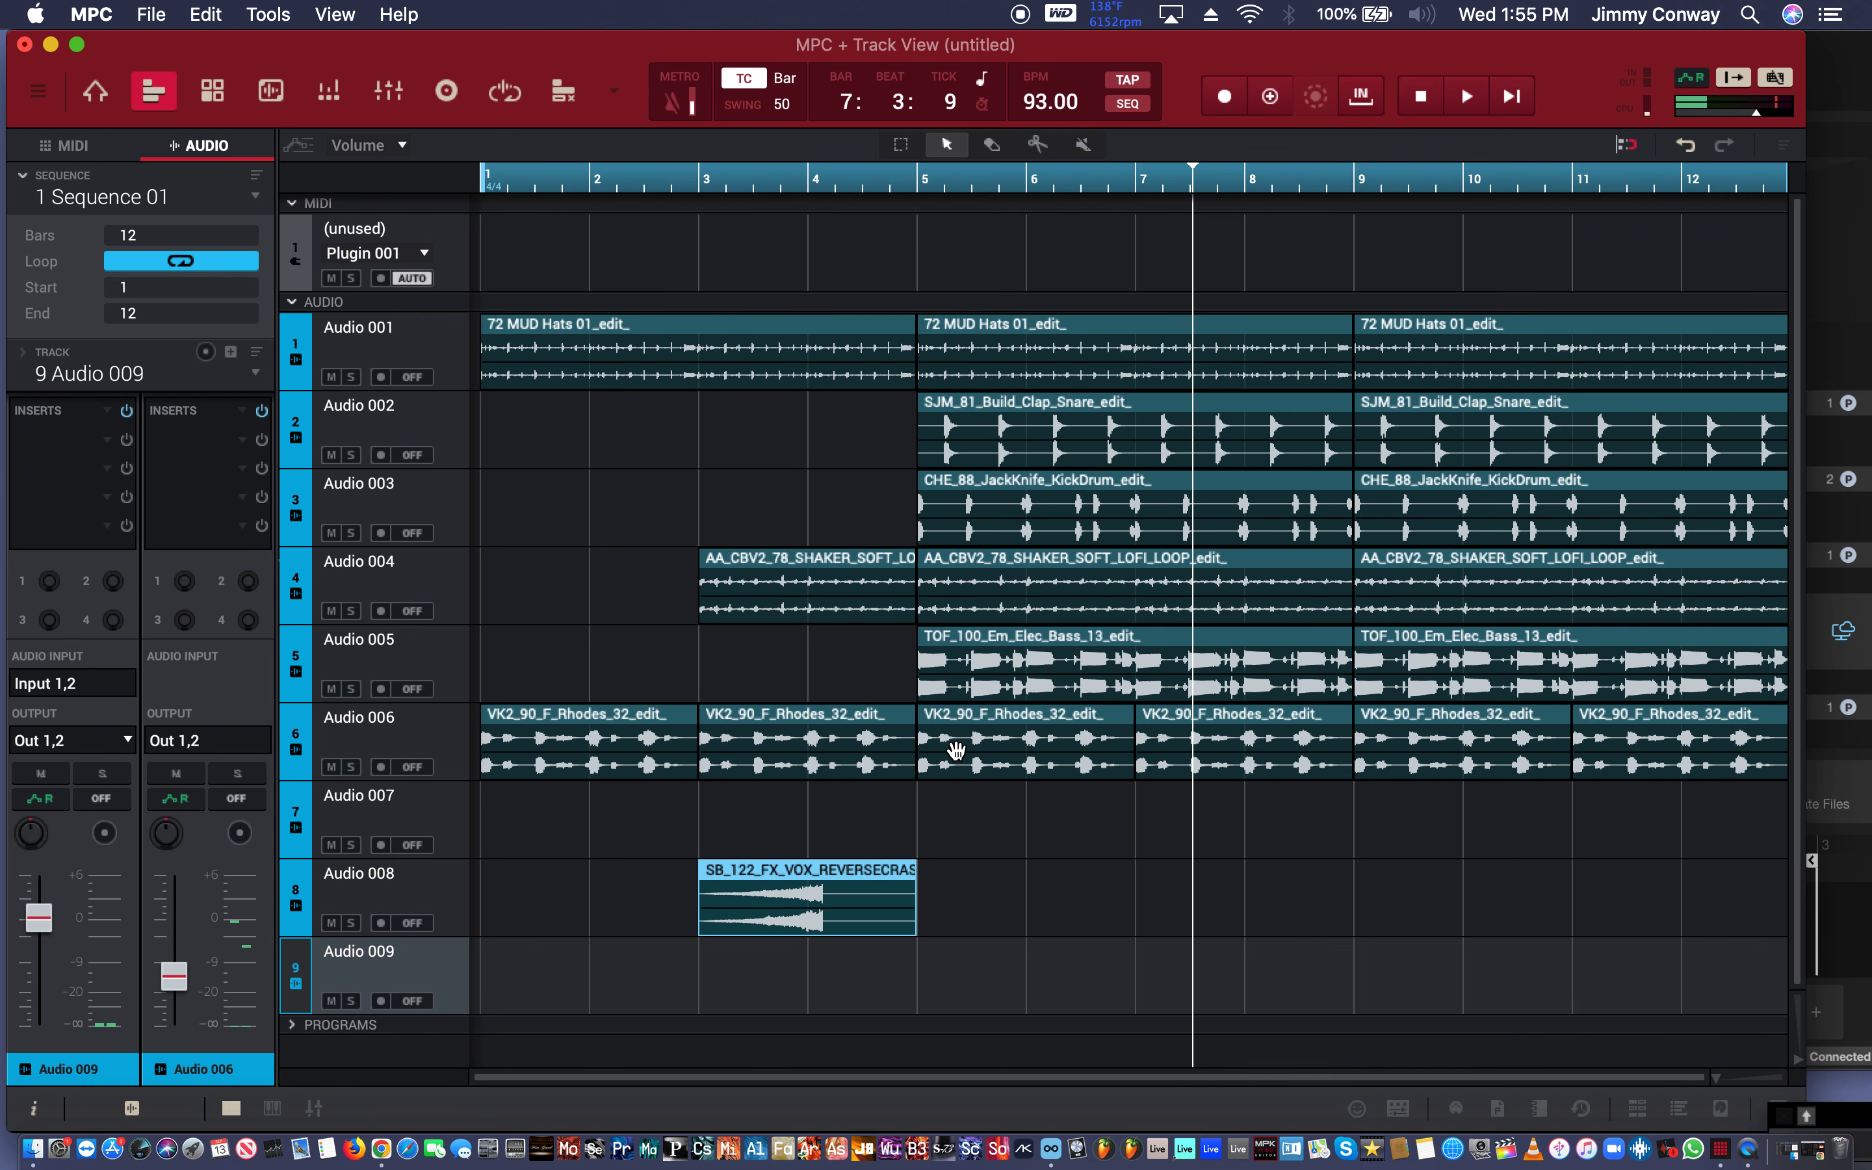
Try to move the reverse crash on Audio 008 to bar 4 and undo the move.
{"action": "key", "text": "space"}
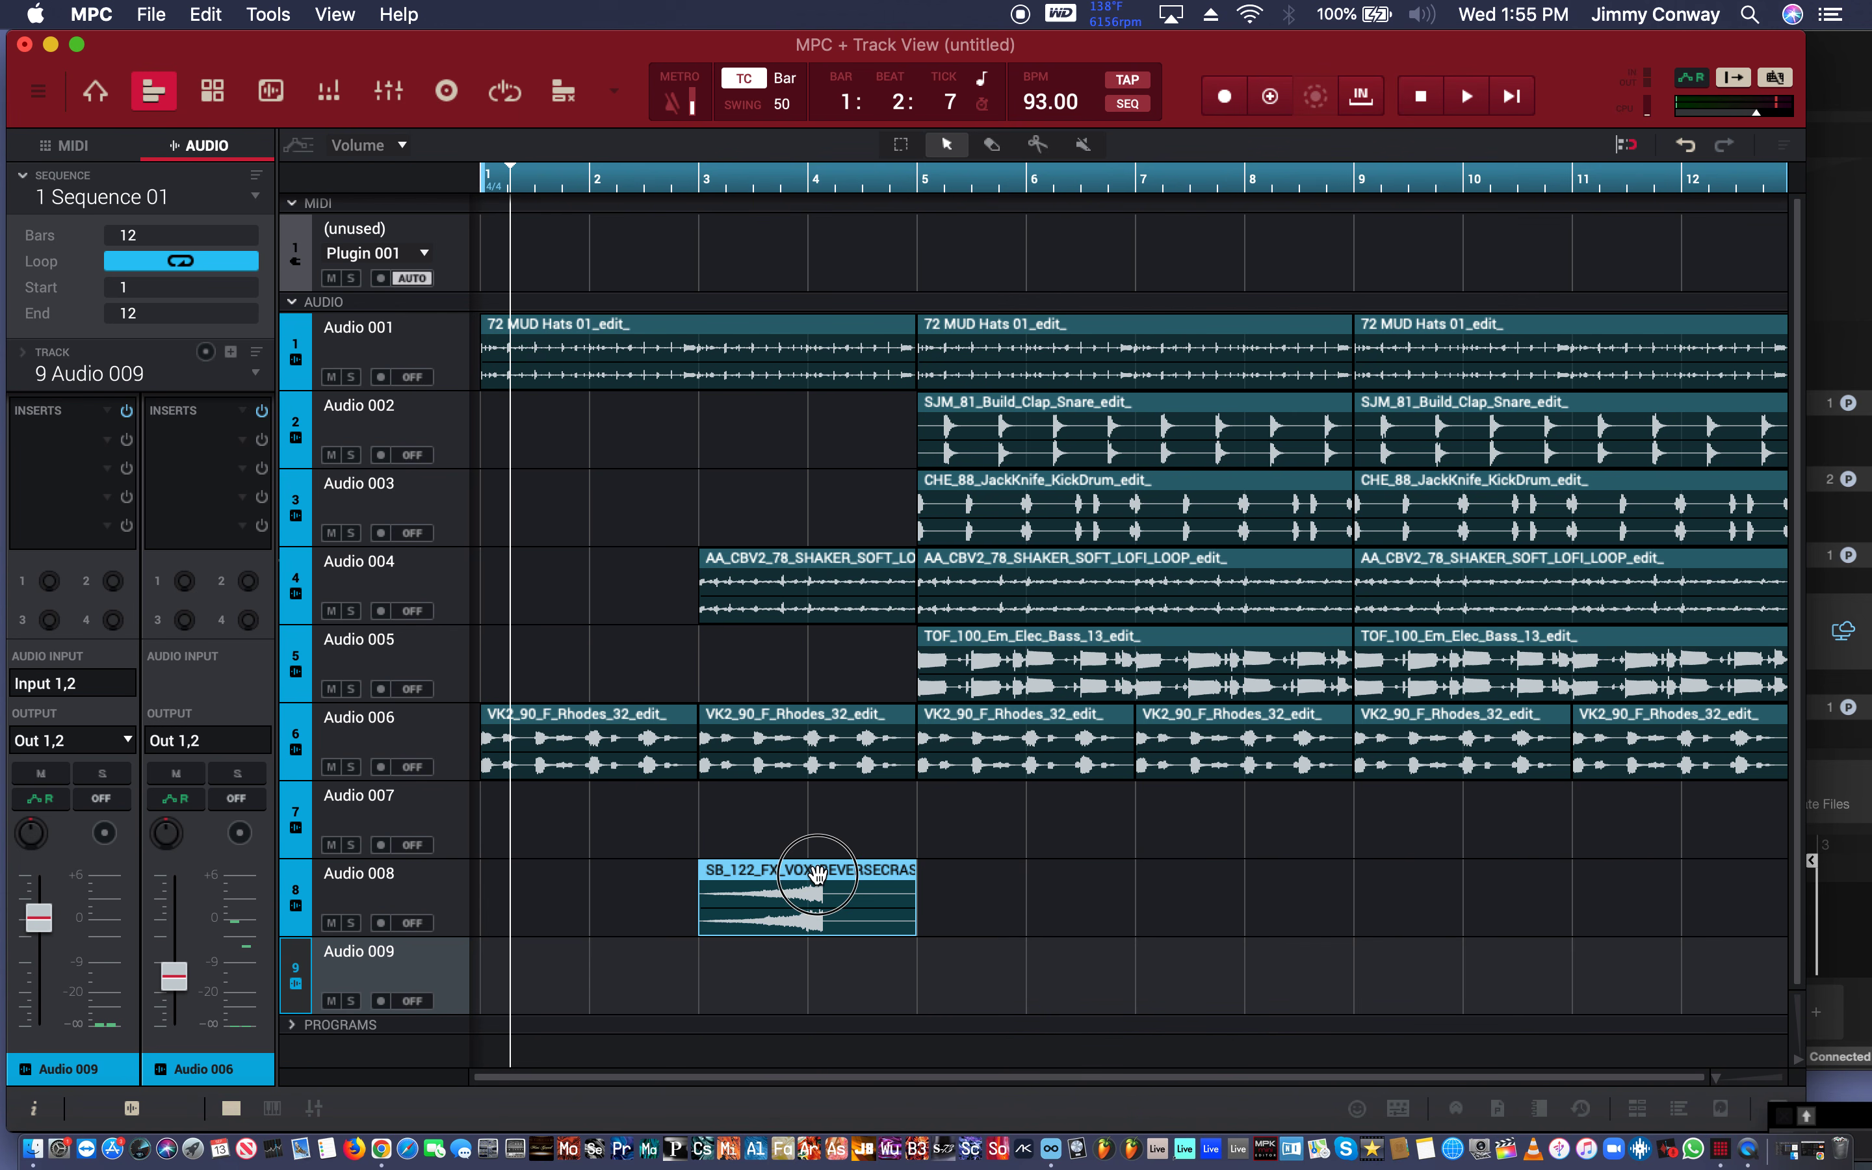
{"action": "left_click_drag", "start_coordinate": [818, 873], "coordinate": [903, 869]}
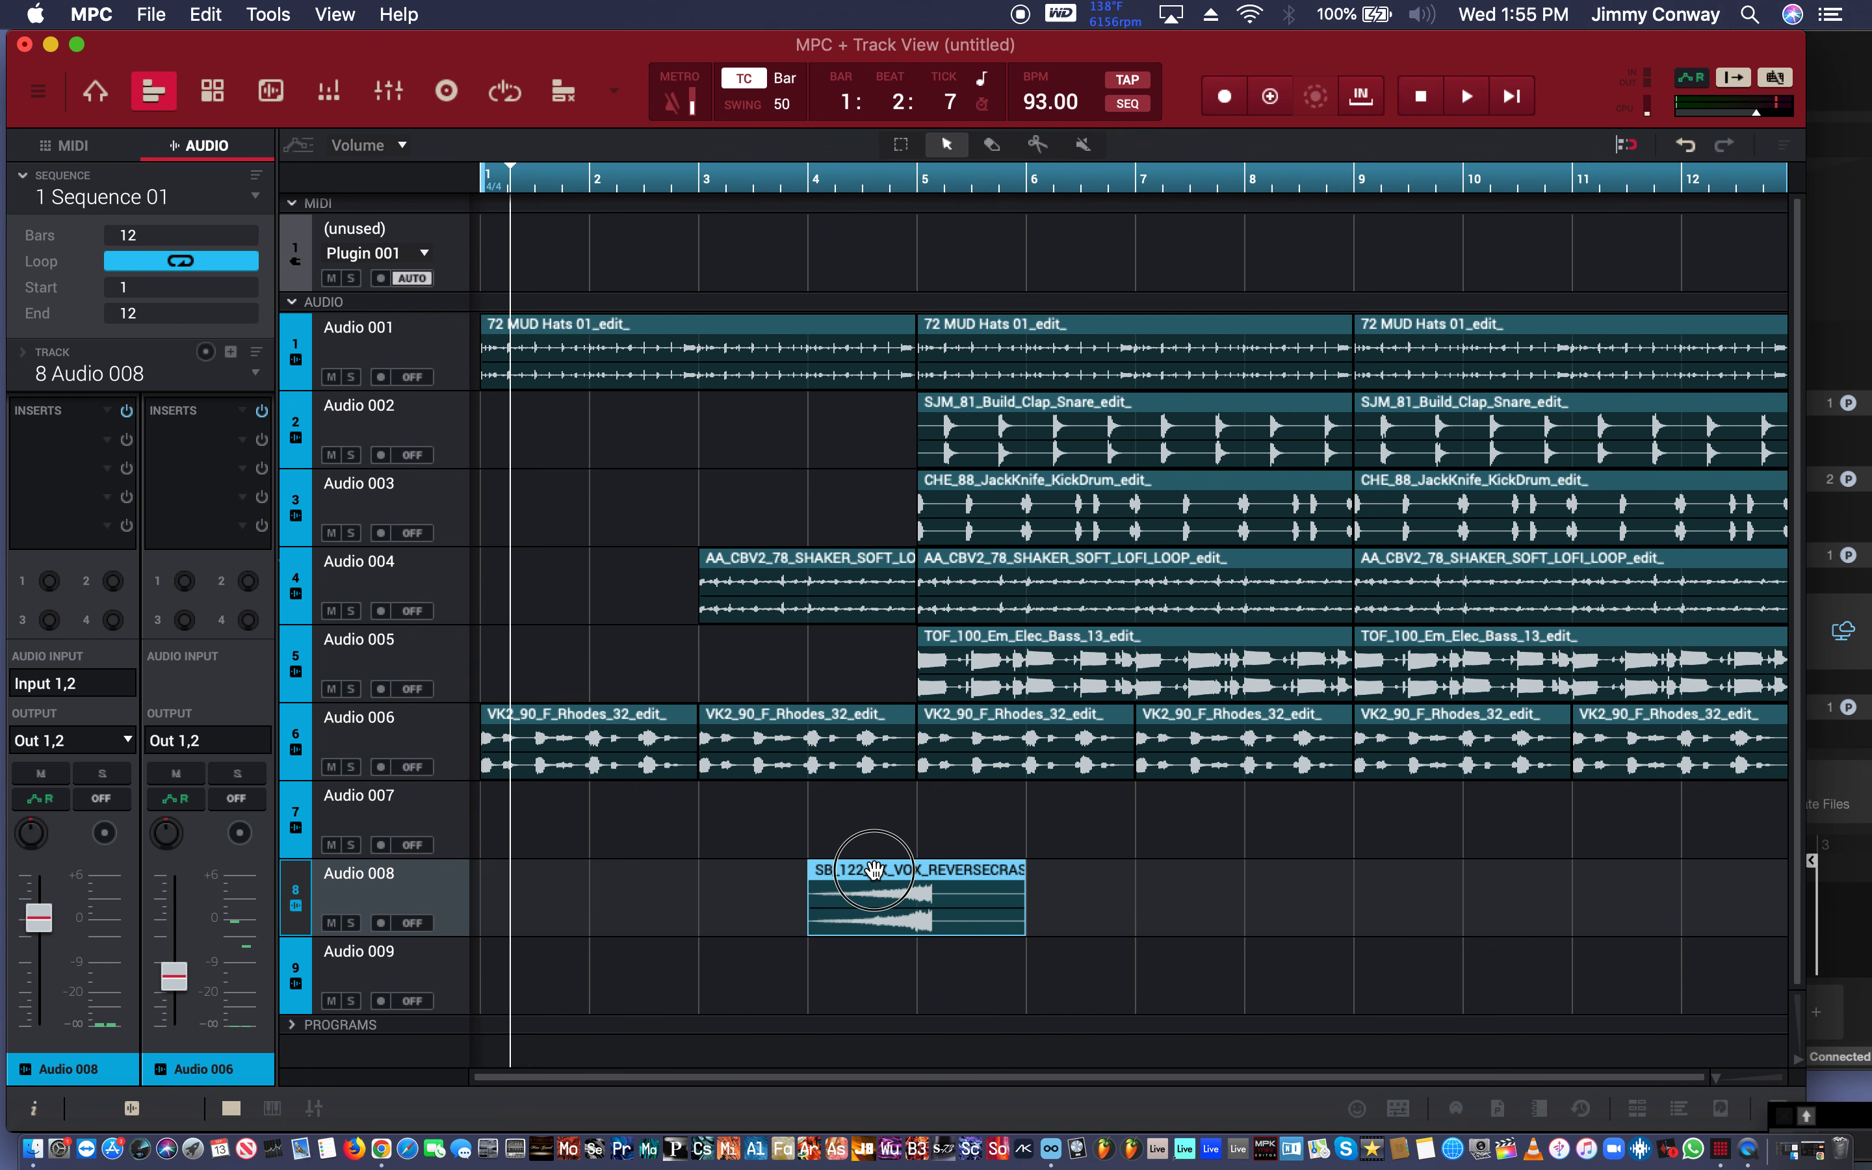
{"action": "key", "text": "super+z"}
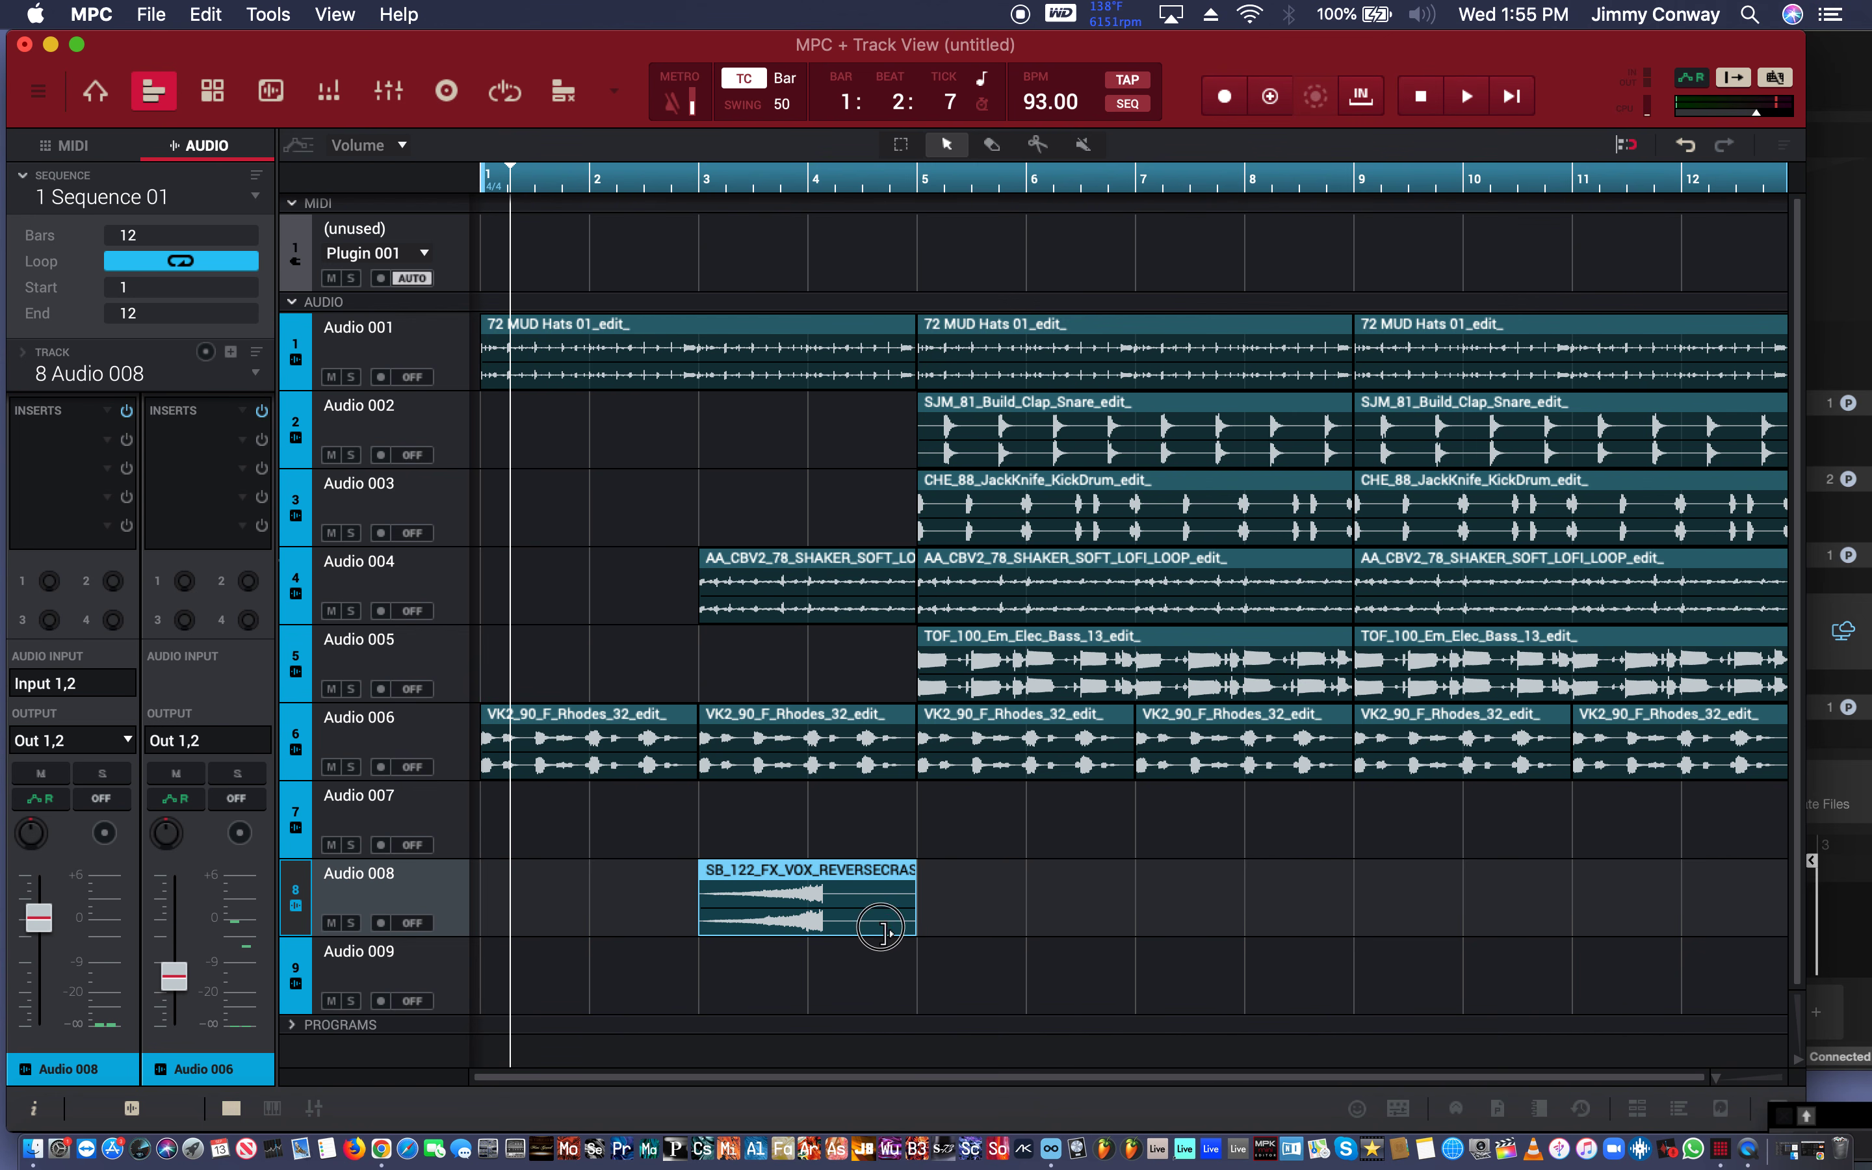
Set the timing grid to 16 and shift the reverse crash on Audio 008 so its swell peaks at bar 5.
{"action": "left_click", "coordinate": [786, 79]}
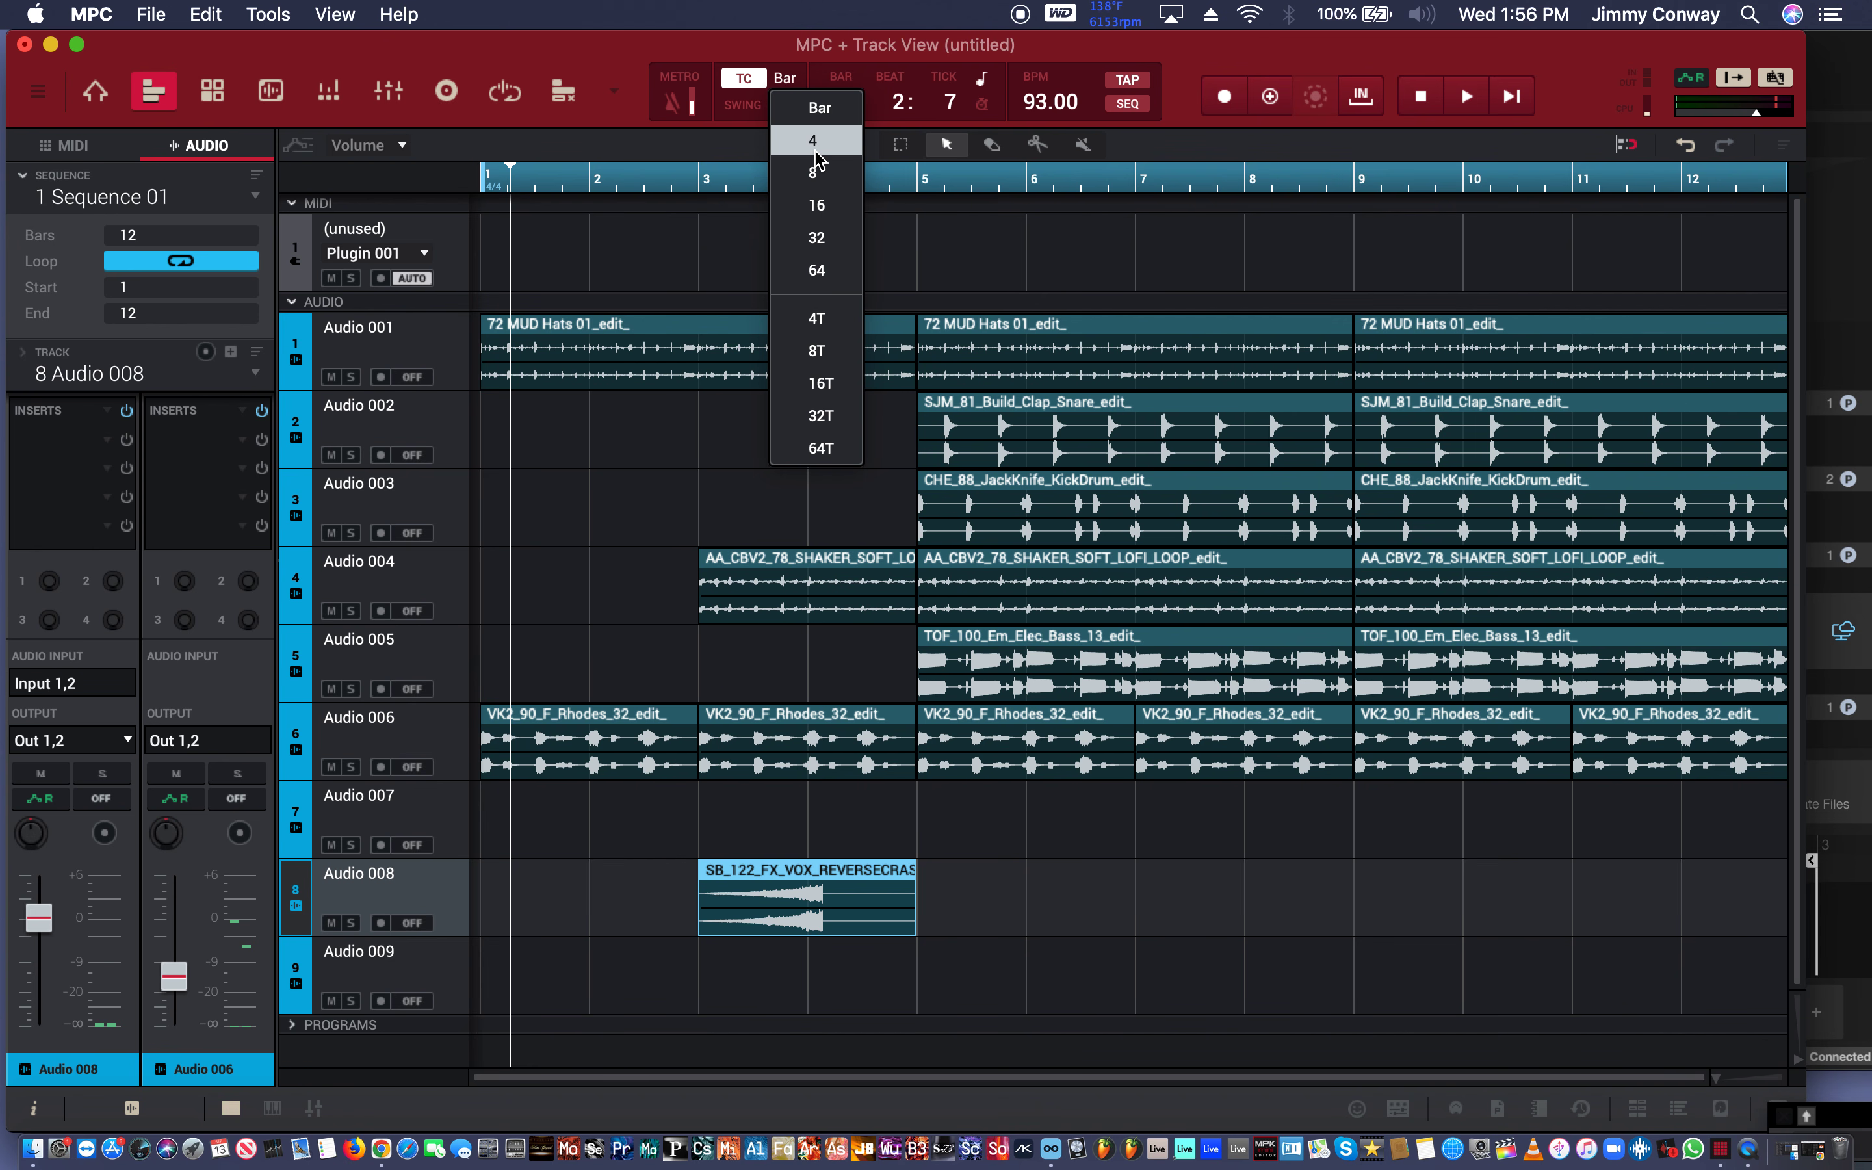
{"action": "left_click", "coordinate": [818, 206]}
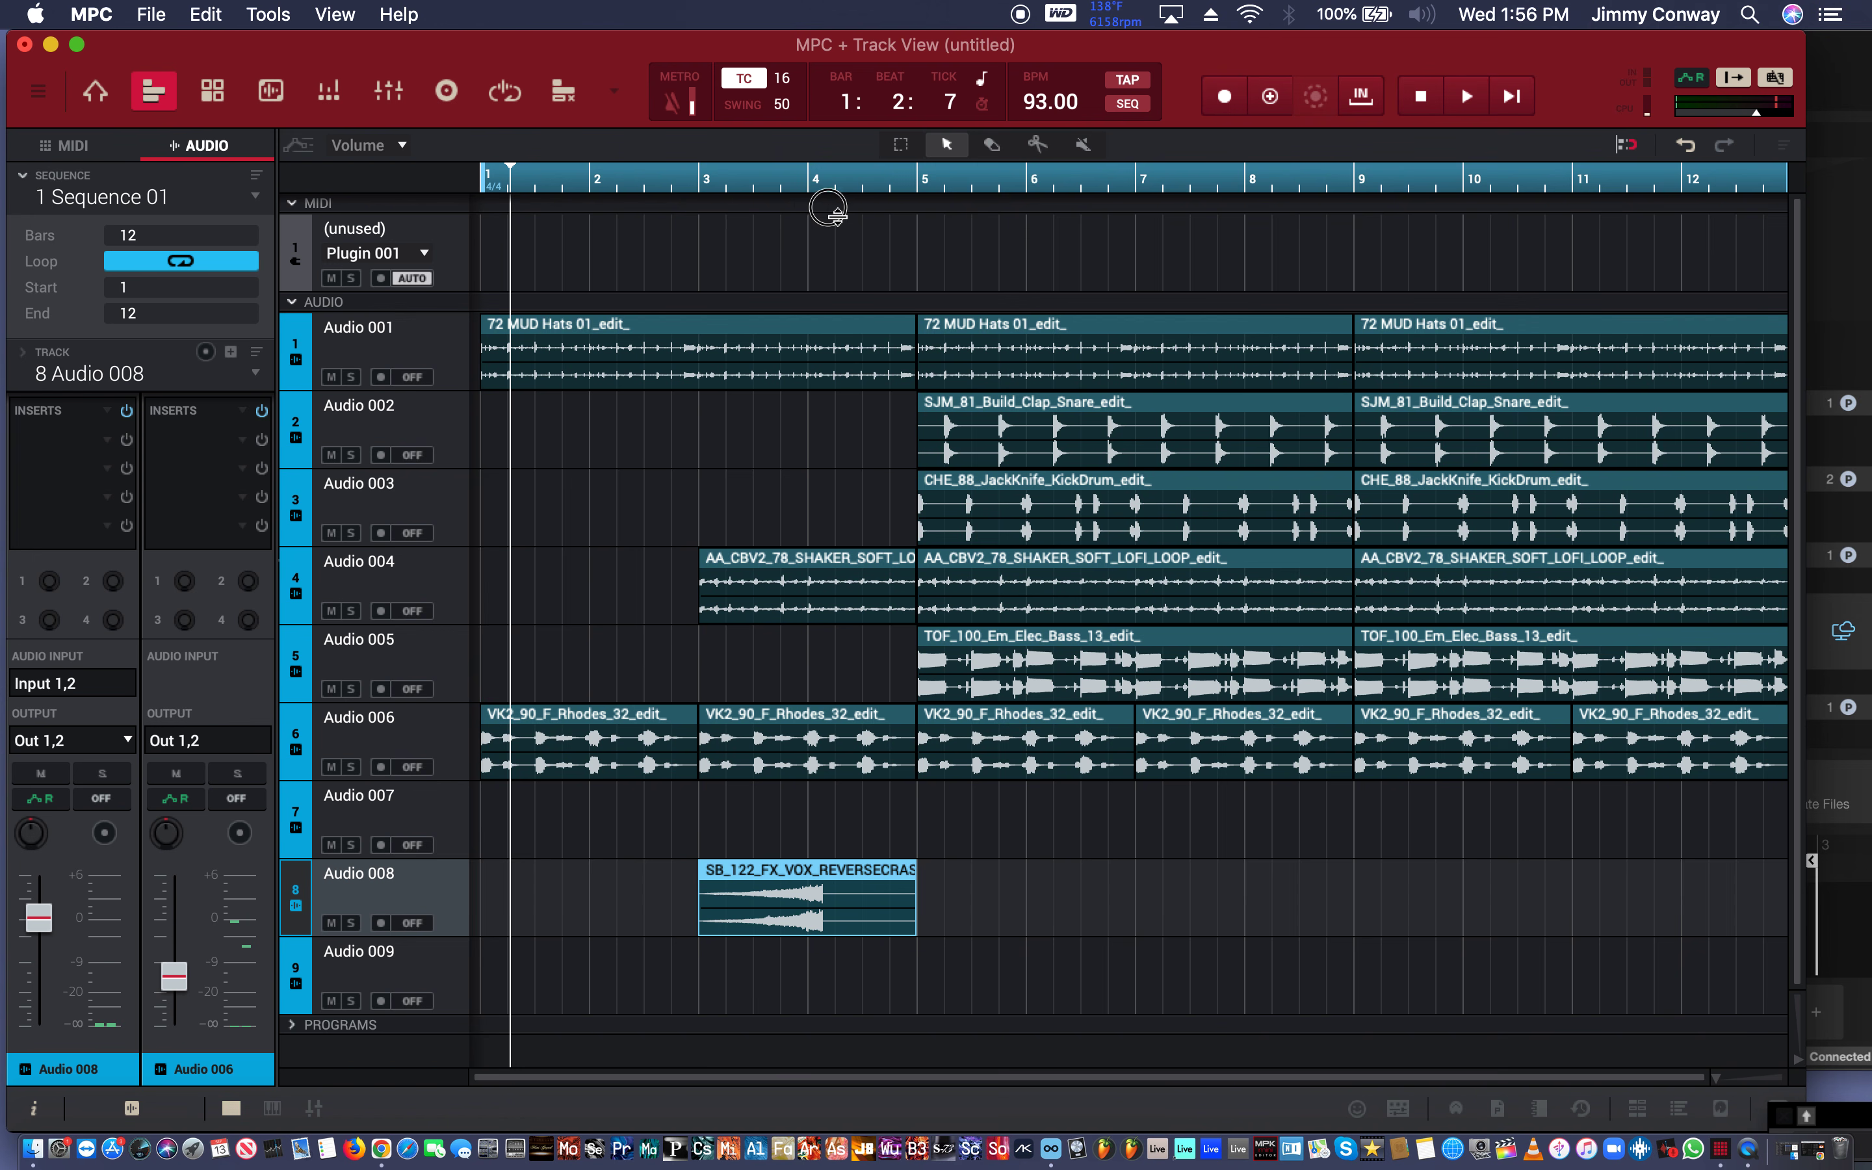
{"action": "mouse_move", "coordinate": [827, 208]}
{"action": "left_mouse_down"}
{"action": "mouse_move", "coordinate": [827, 229]}
{"action": "mouse_move", "coordinate": [829, 193]}
{"action": "left_mouse_up"}
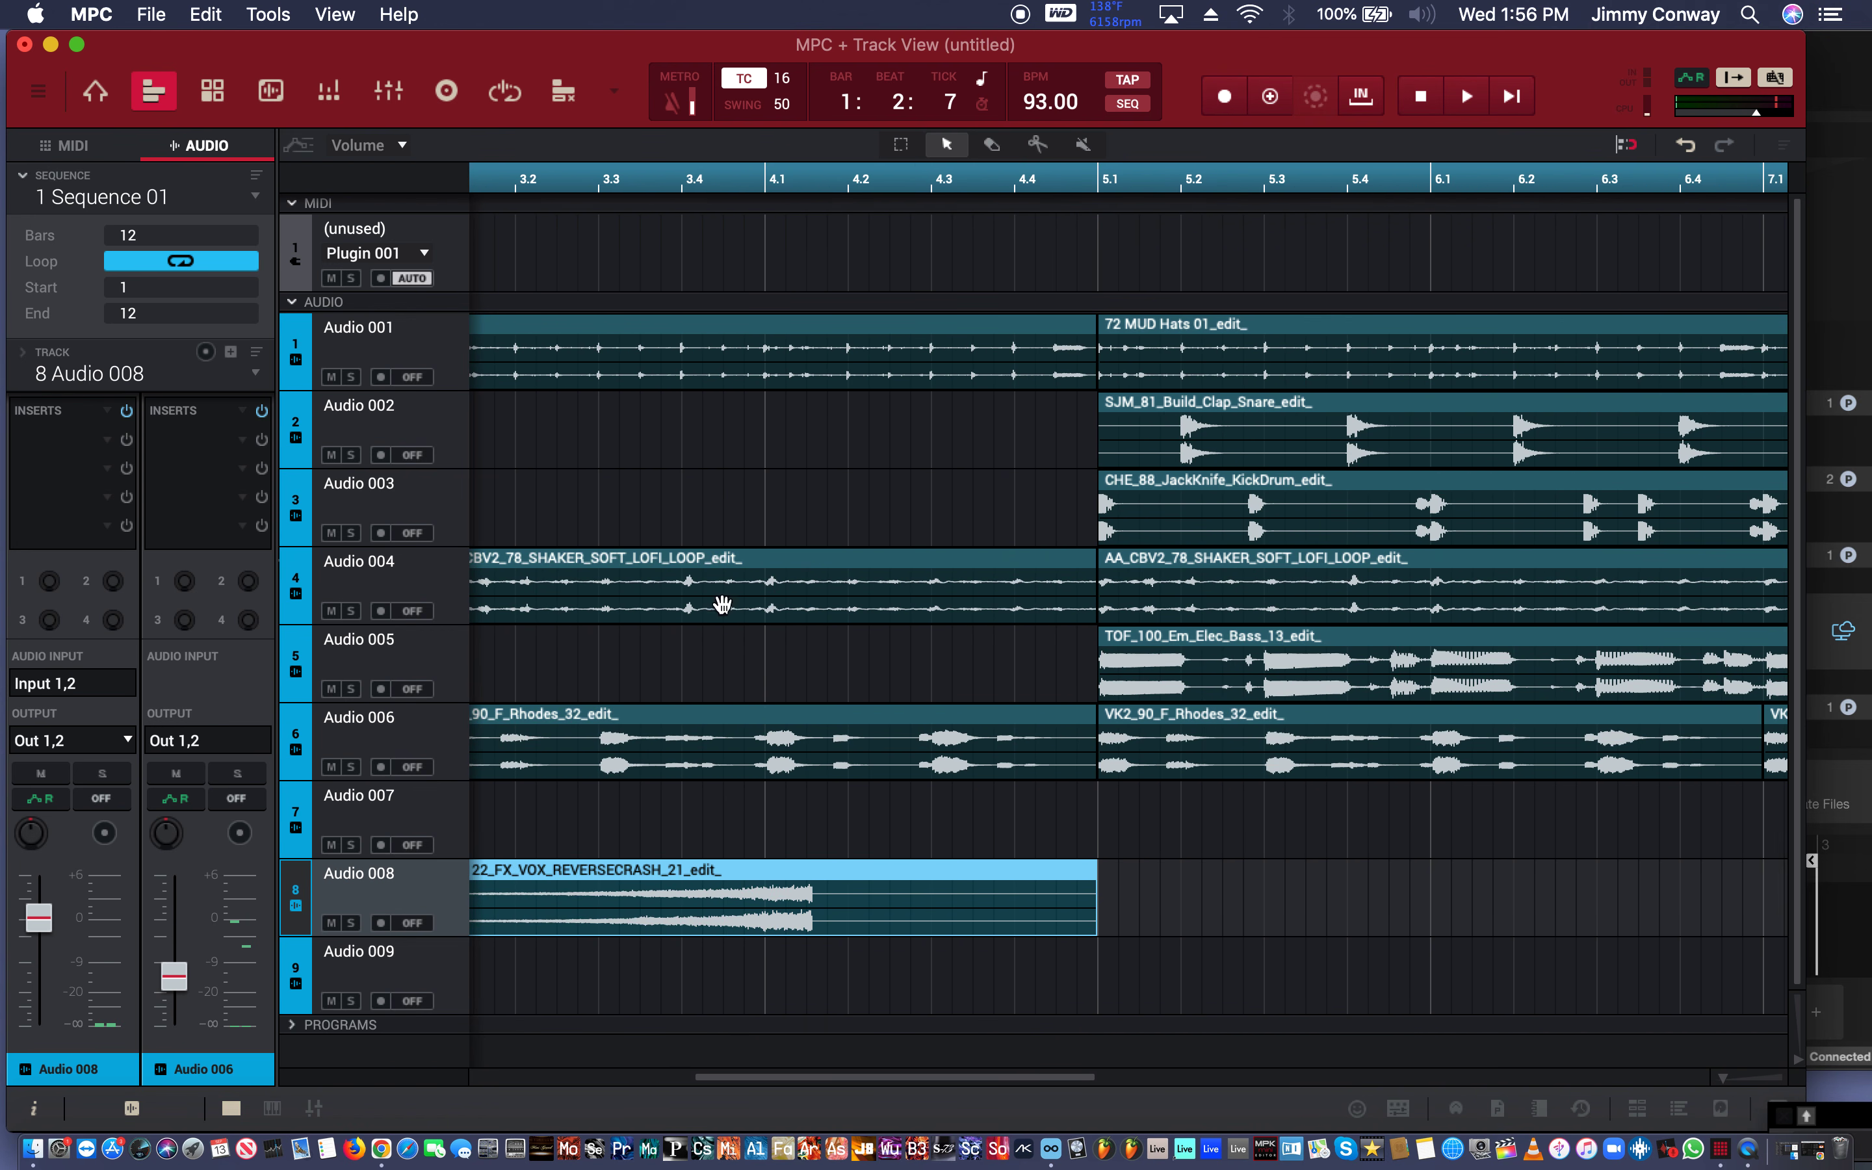
{"action": "left_click_drag", "start_coordinate": [782, 880], "coordinate": [1037, 880]}
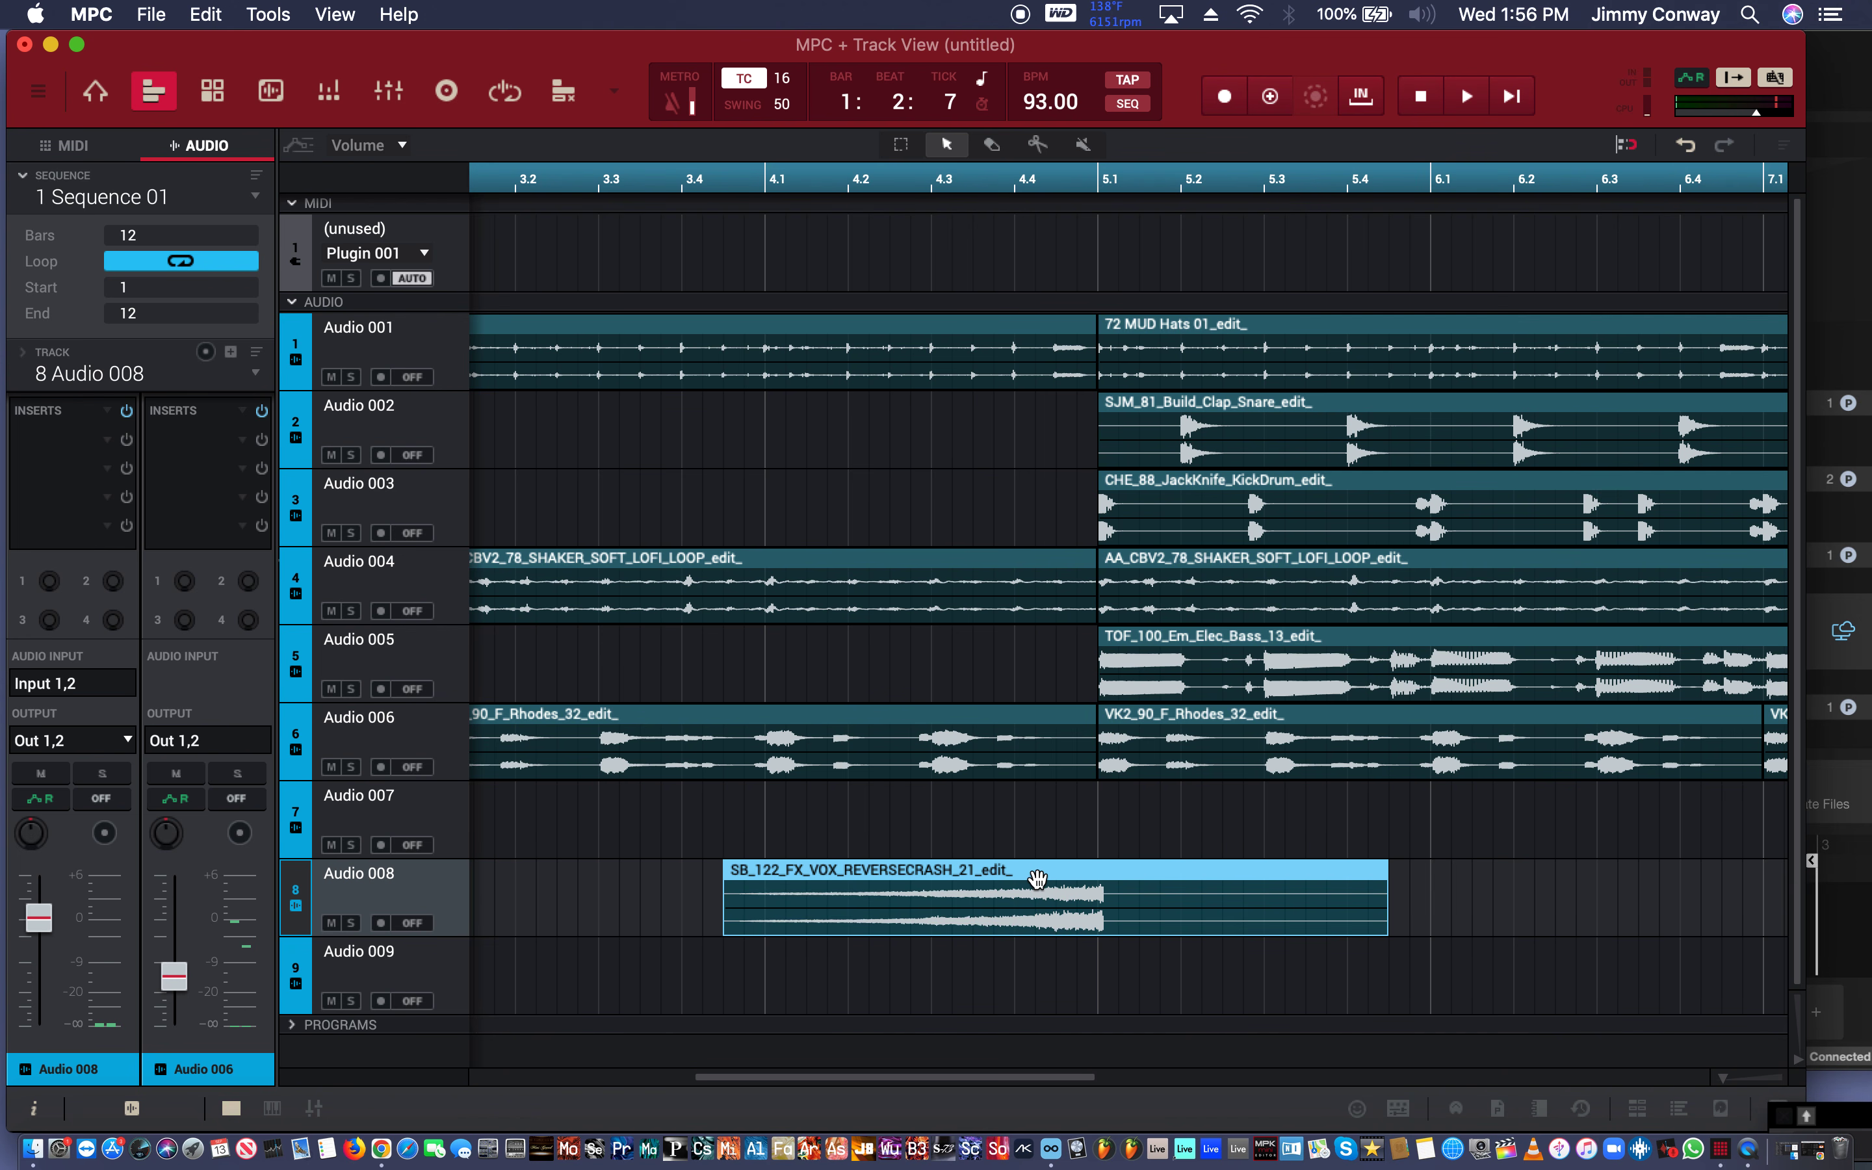
Restart playback from bar 1 to check the reverse crash against the intro, with the timeline zoomed to its opening bars.
{"action": "key", "text": "space"}
{"action": "key", "text": "space"}
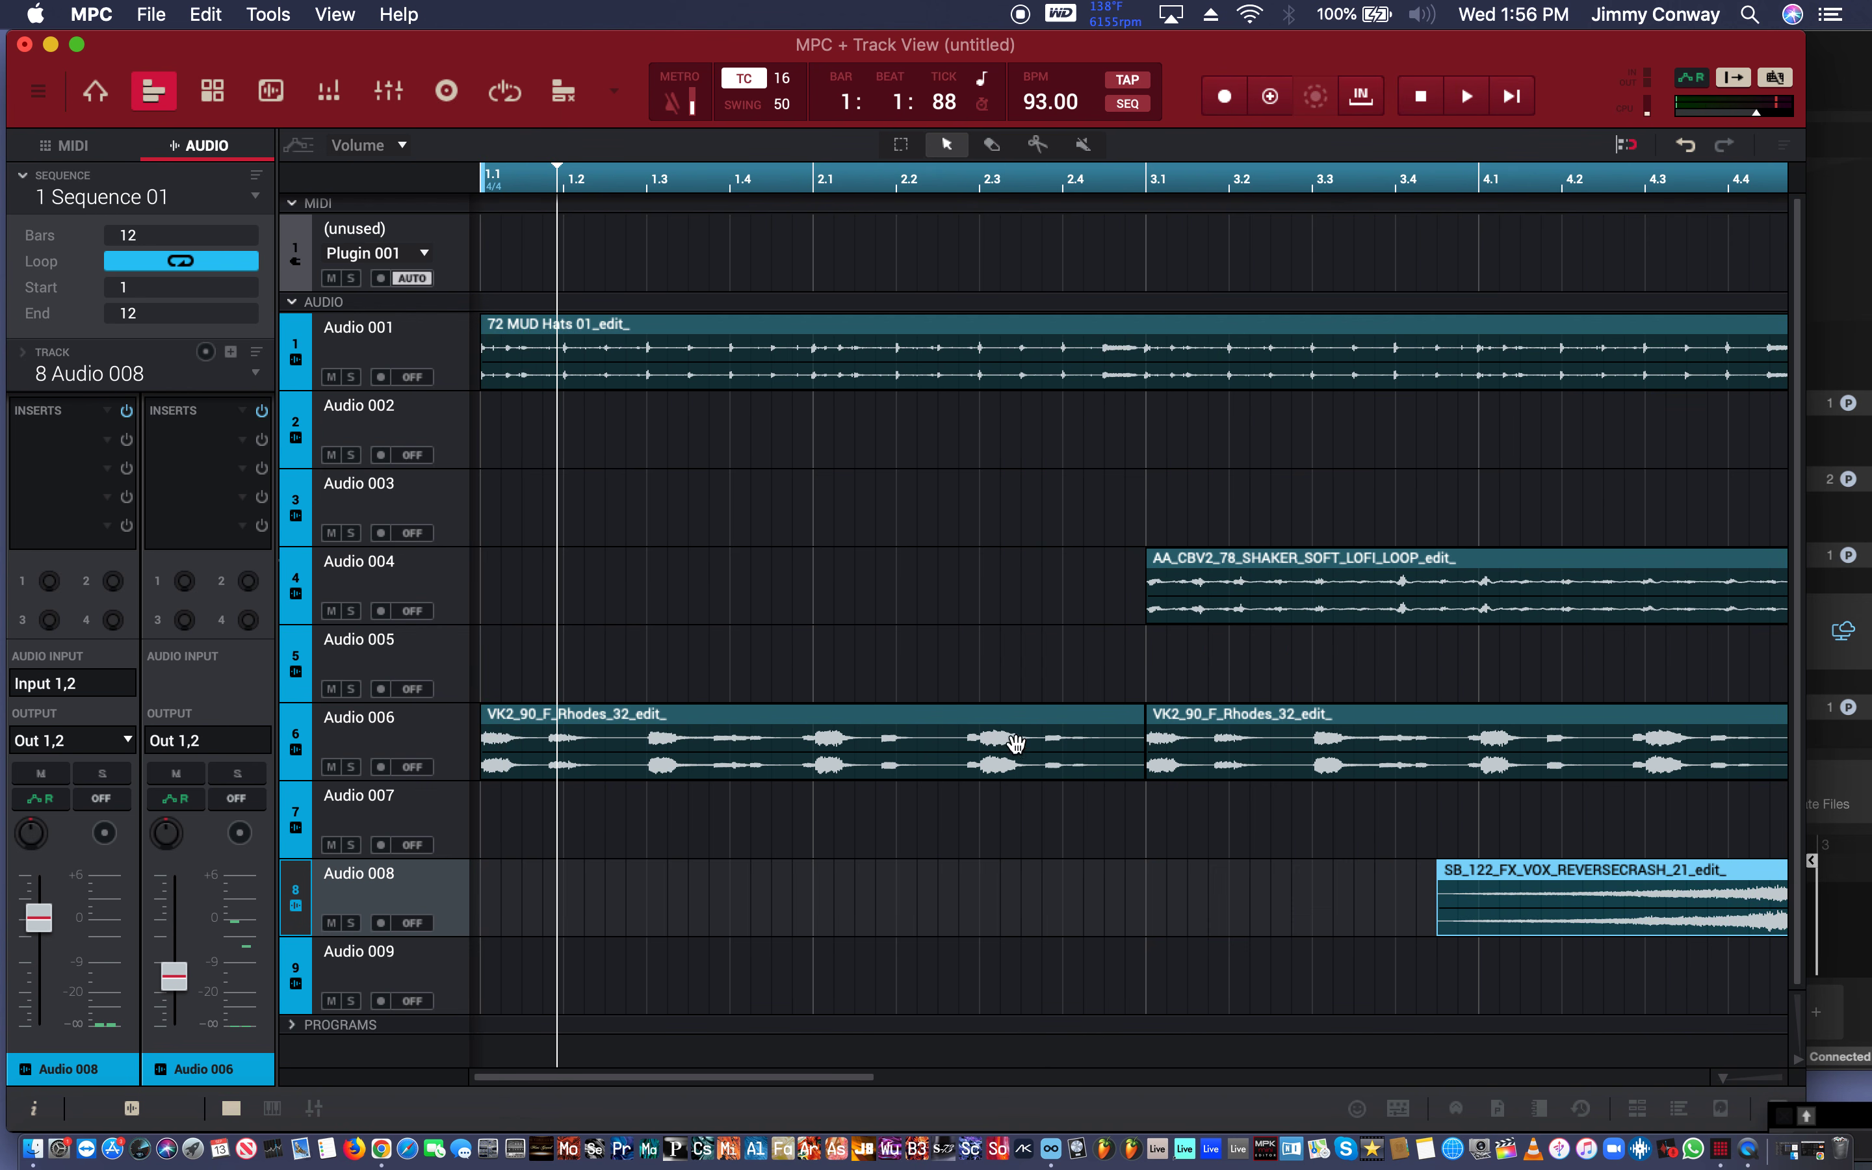
{"action": "left_click_drag", "start_coordinate": [821, 176], "coordinate": [827, 160]}
{"action": "key", "text": "space"}
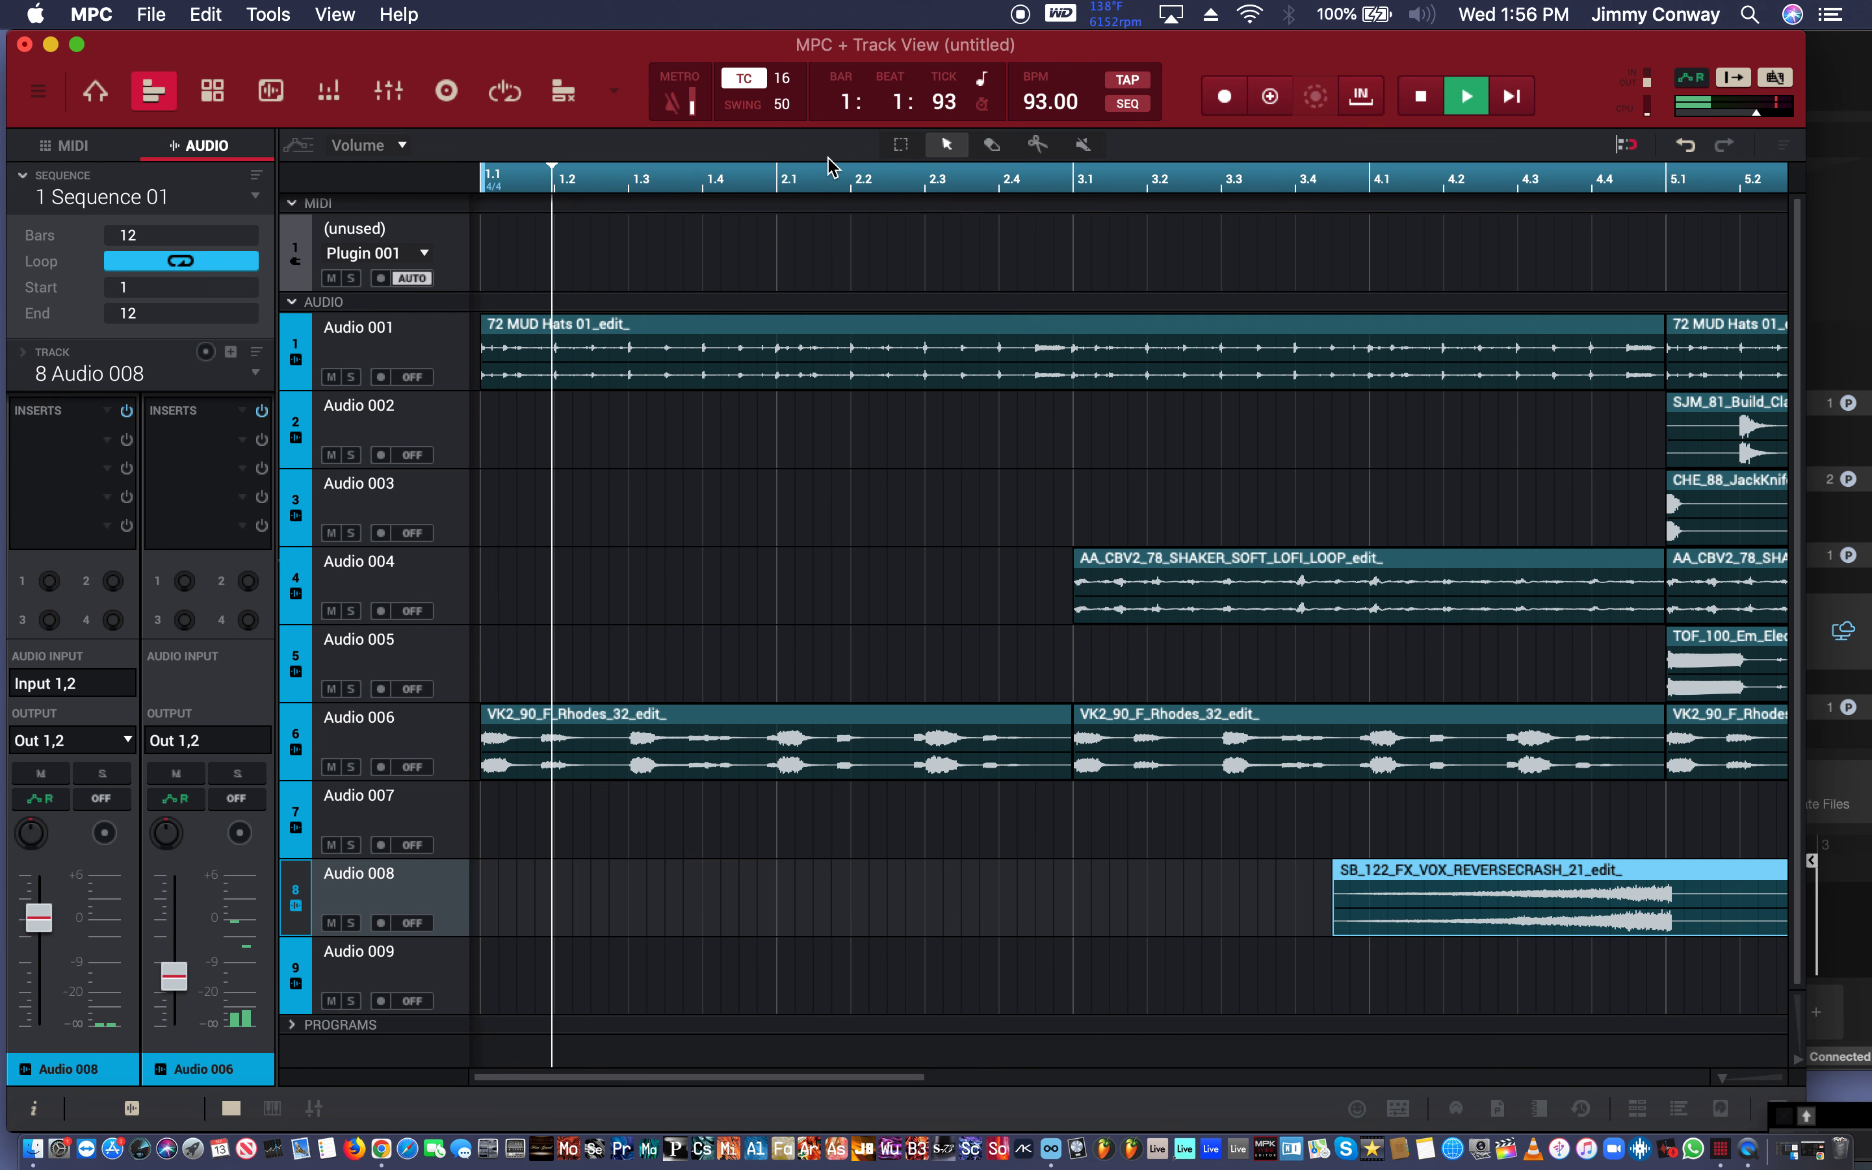
Stop playback, move the MPC window aside and switch to Loopcloud.
{"action": "key", "text": "space"}
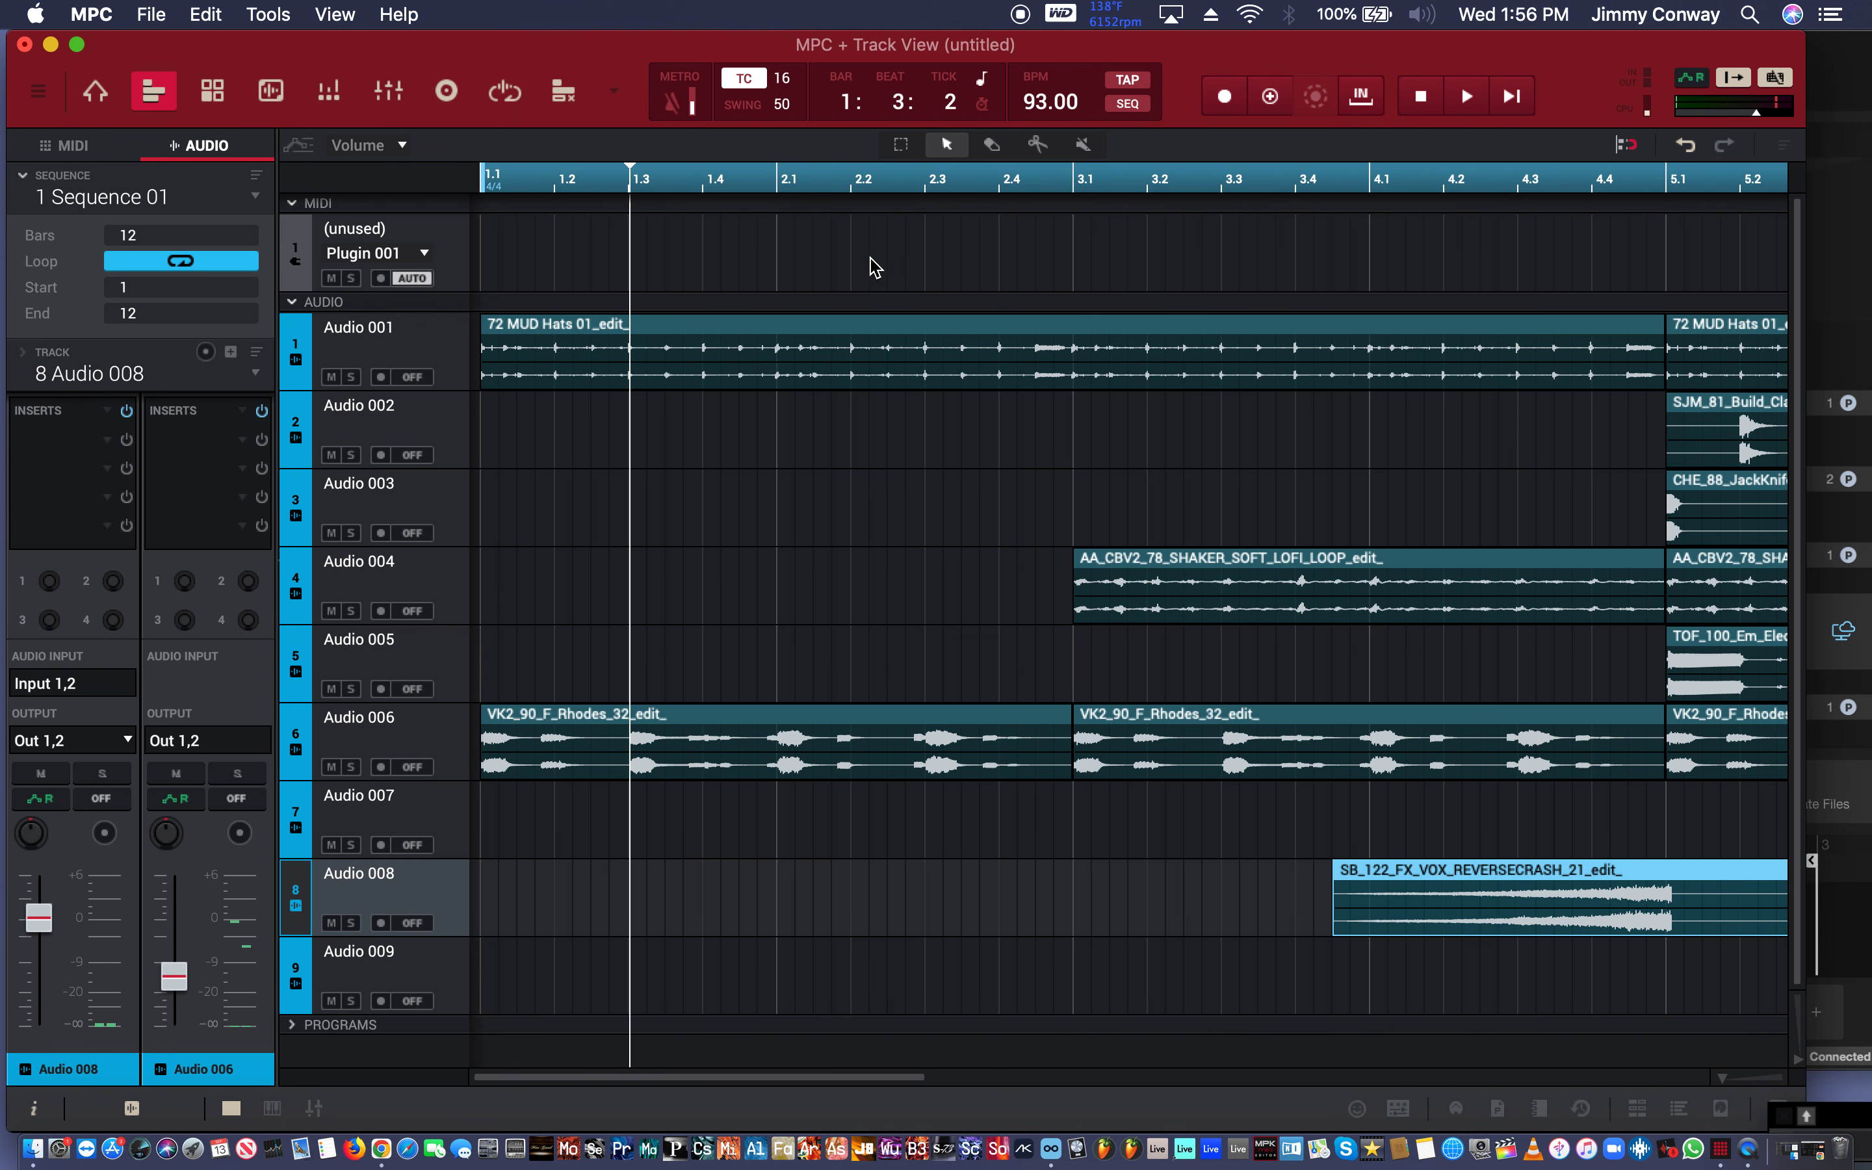
{"action": "left_click_drag", "start_coordinate": [916, 46], "coordinate": [536, 111]}
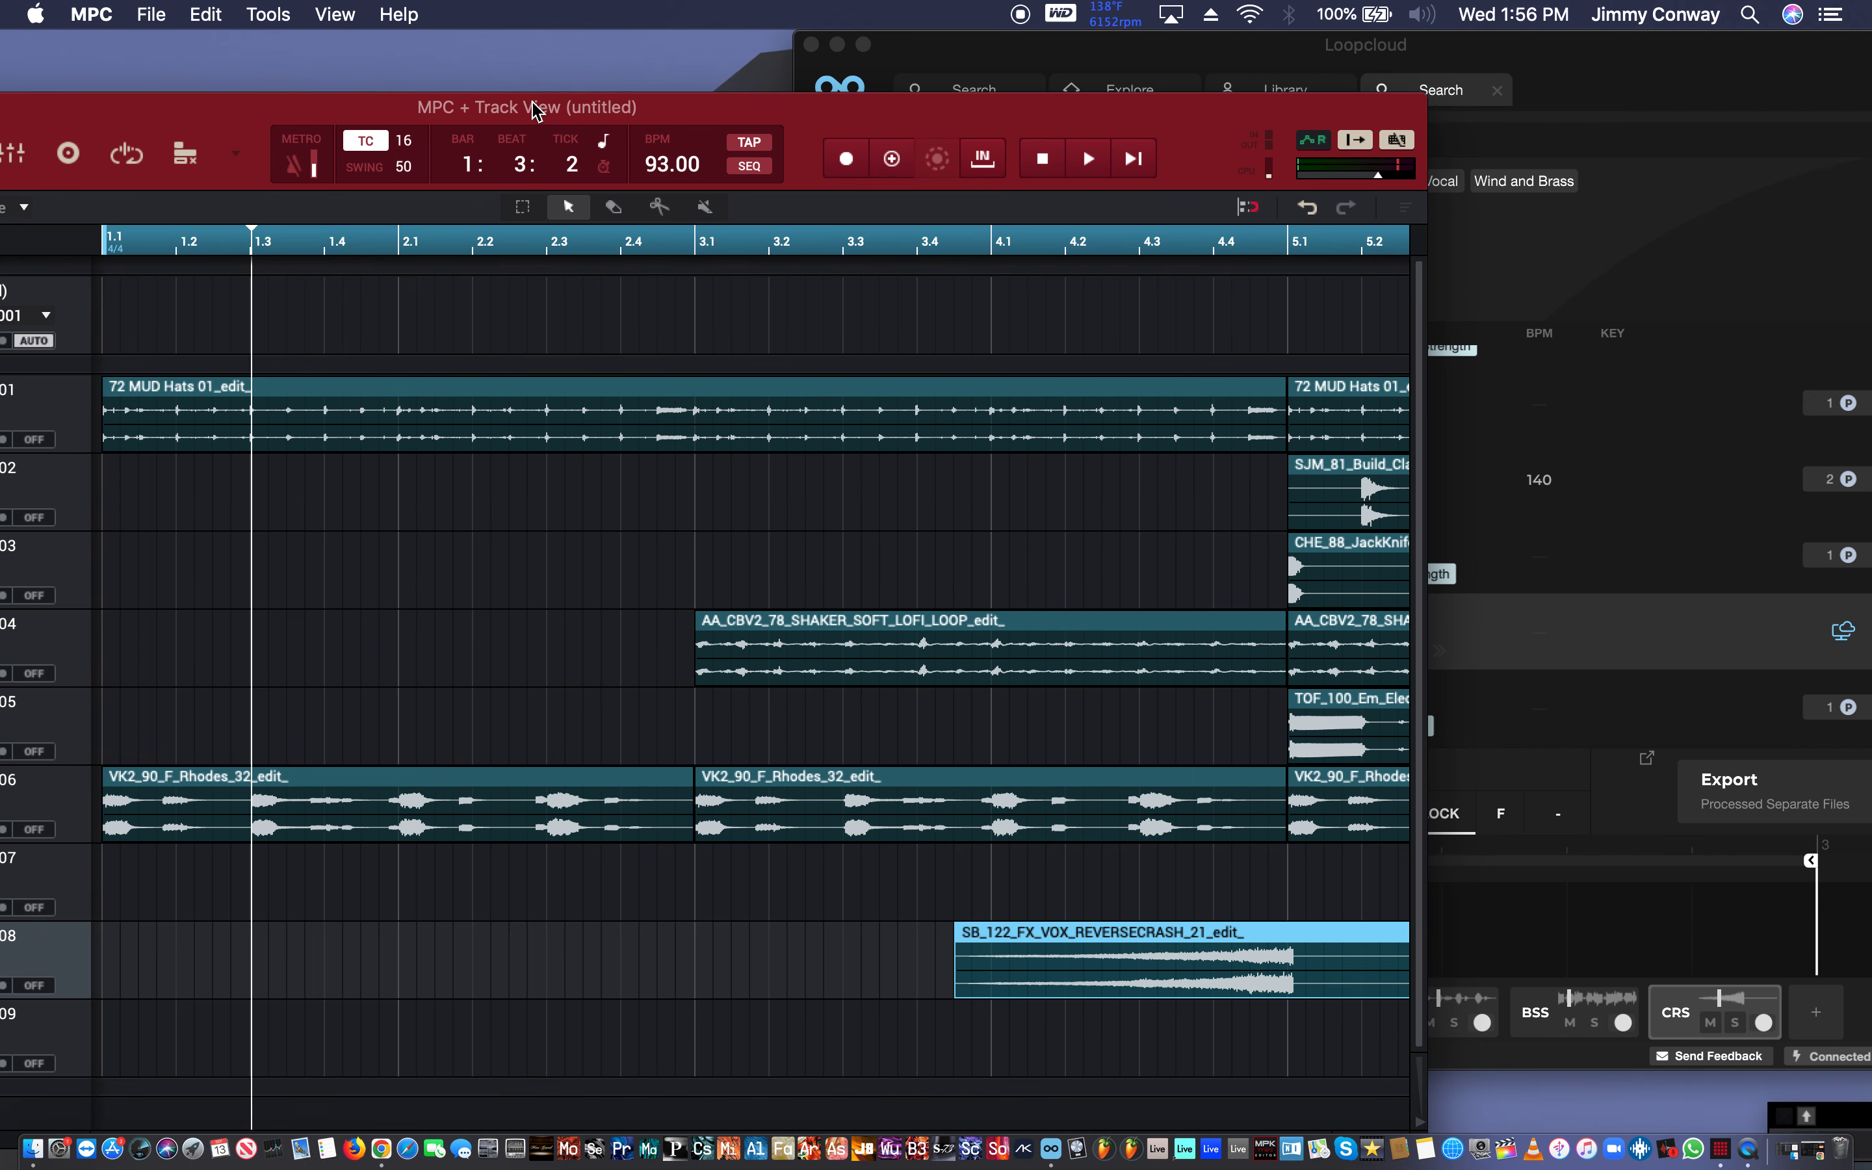
{"action": "left_click", "coordinate": [1551, 53]}
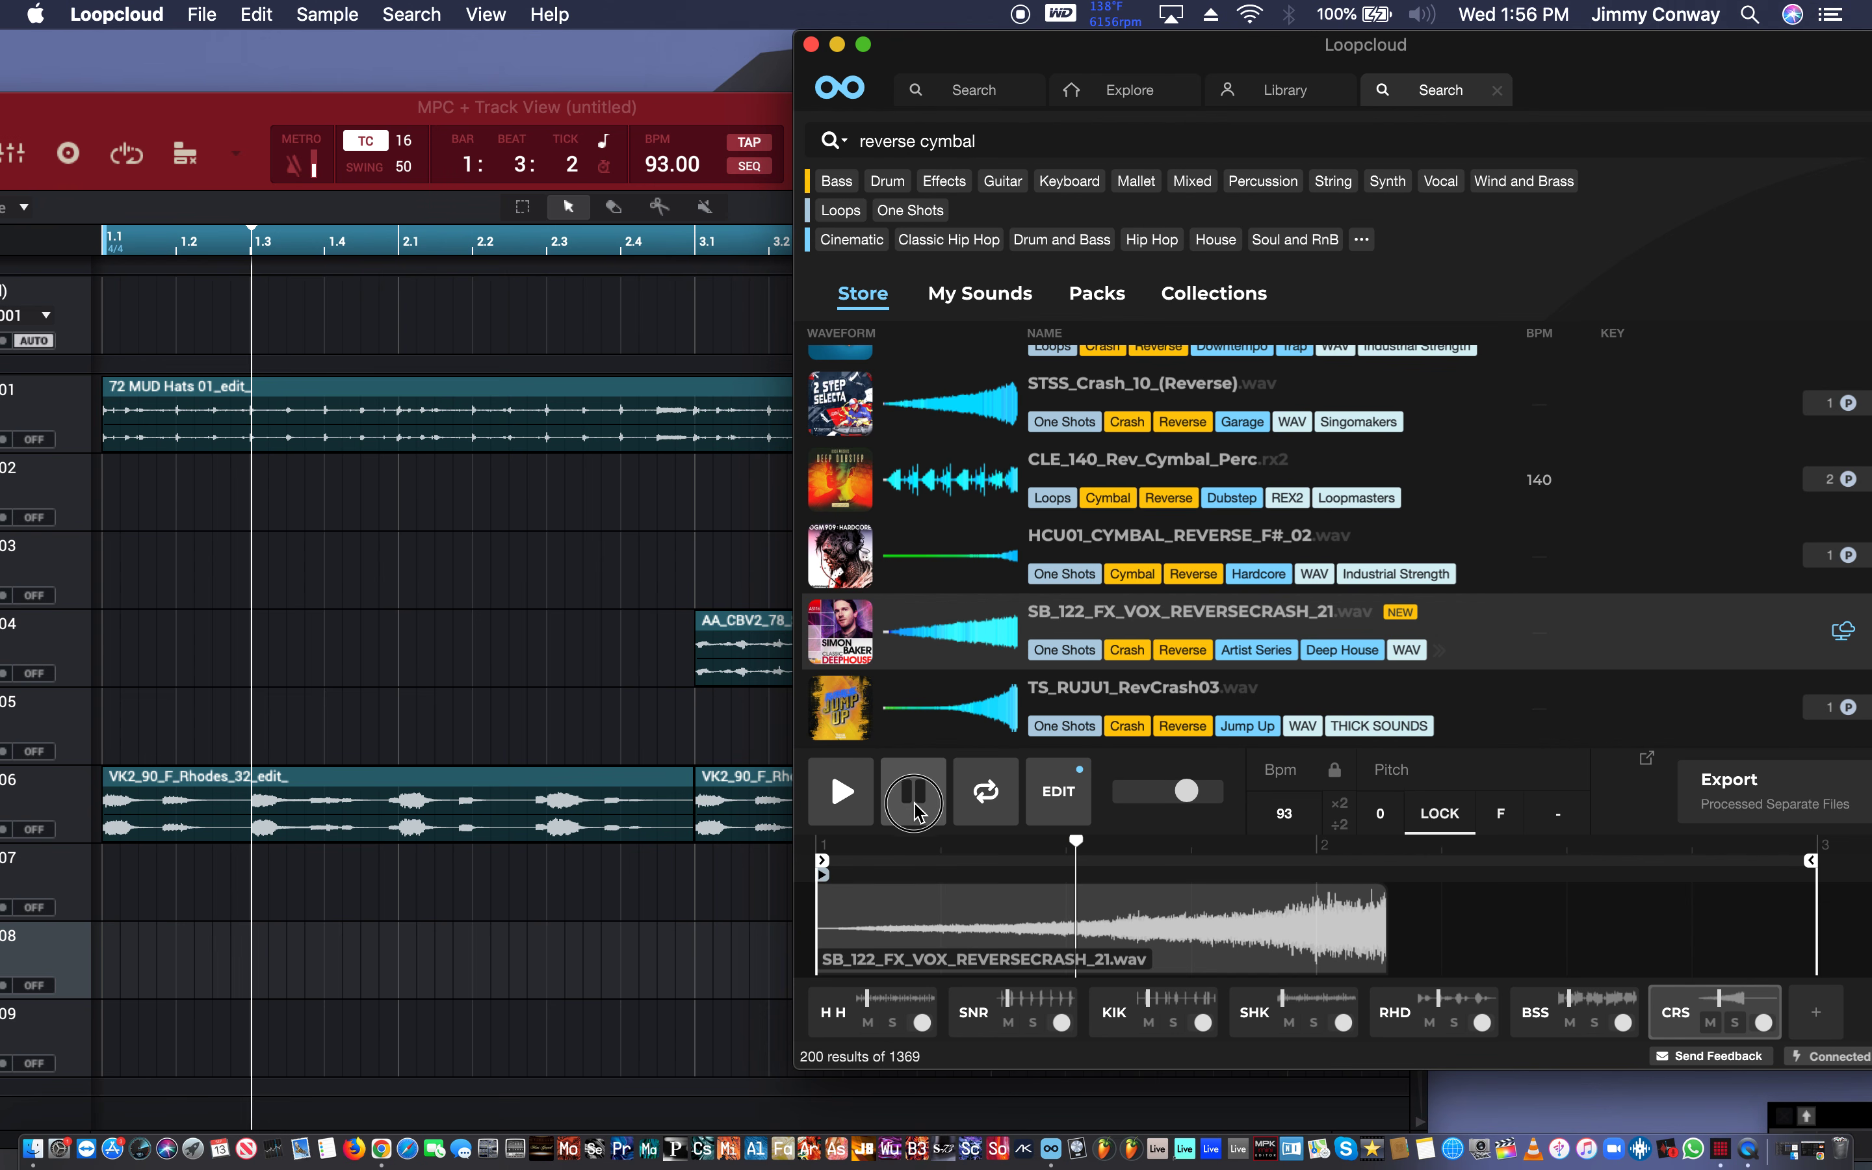
Switch back to MPC, bring its full window into view and play the sequence with the whole arrangement fitted on the timeline.
{"action": "left_click", "coordinate": [558, 108]}
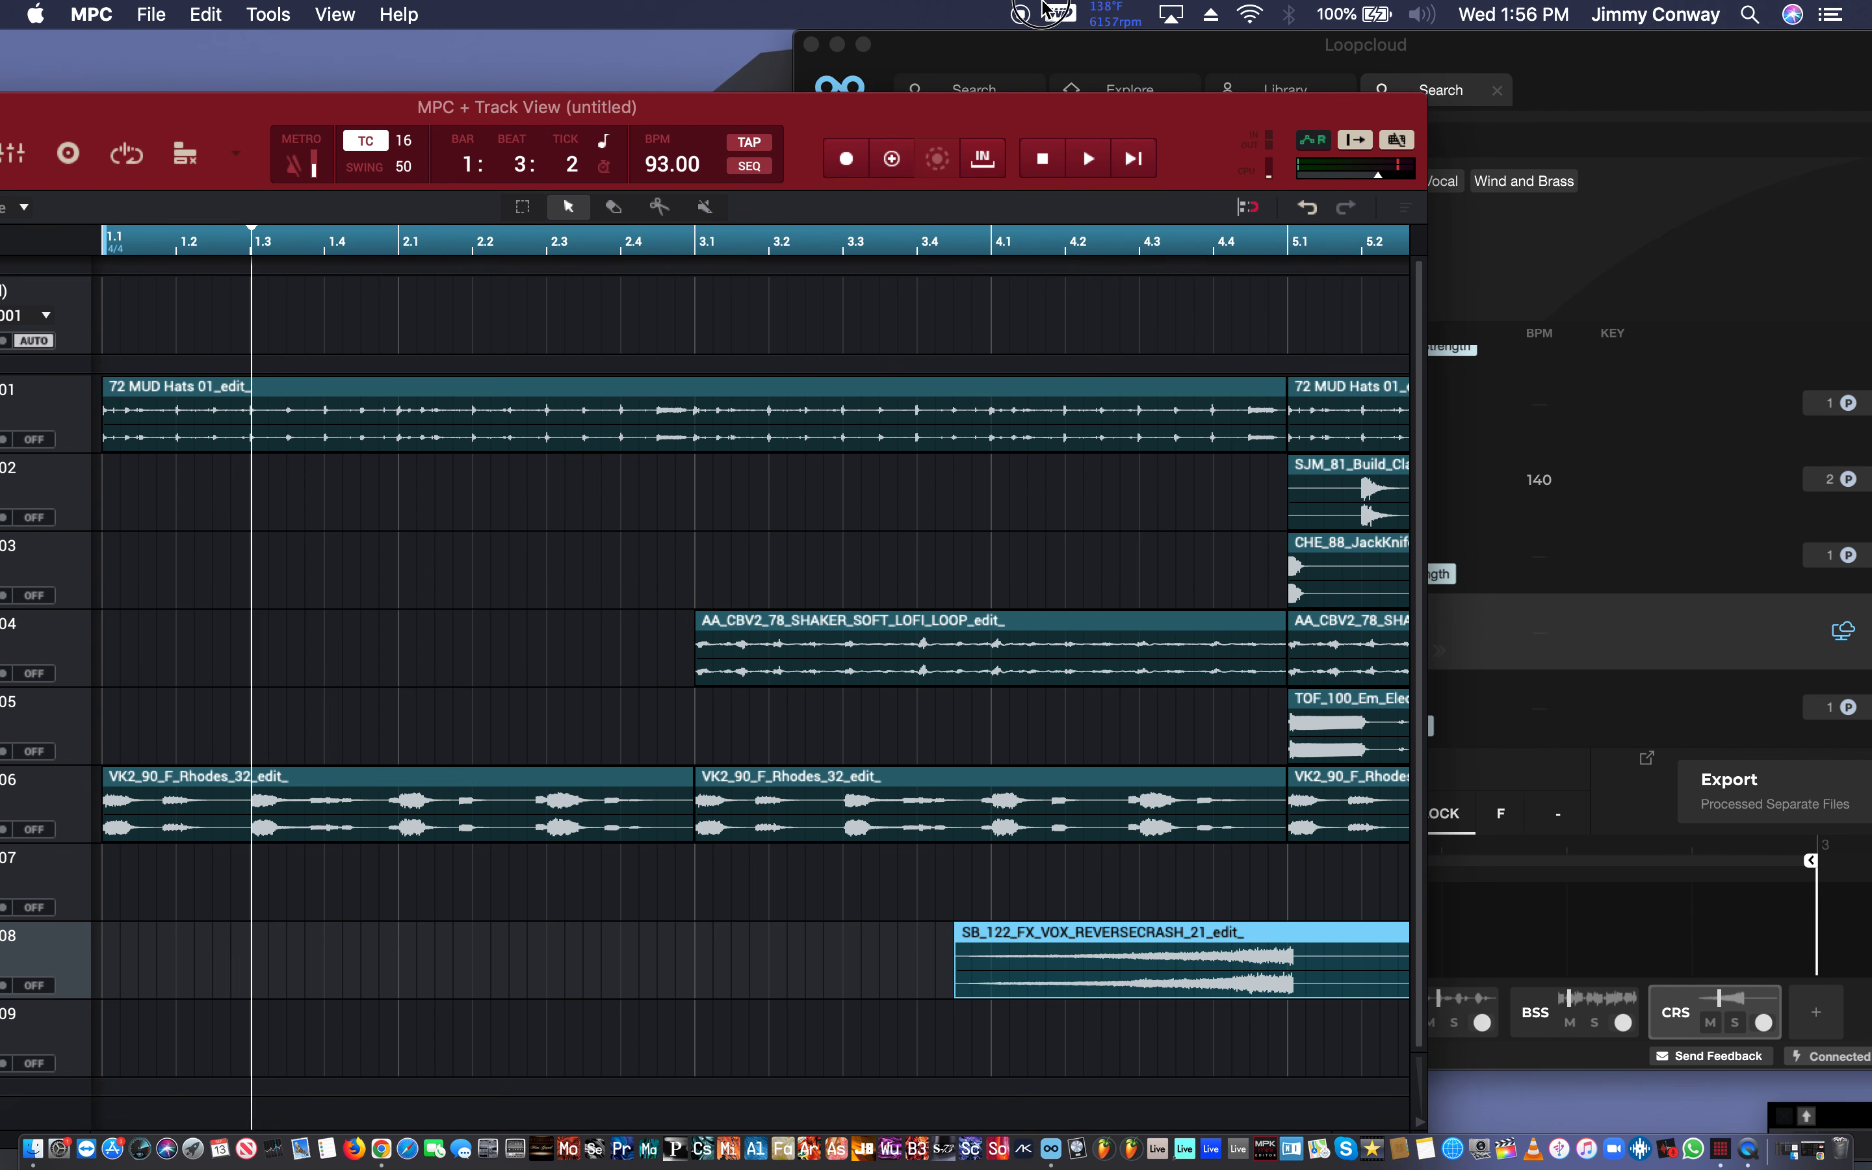
{"action": "left_click_drag", "start_coordinate": [1107, 105], "coordinate": [1582, 11]}
{"action": "key", "text": "space"}
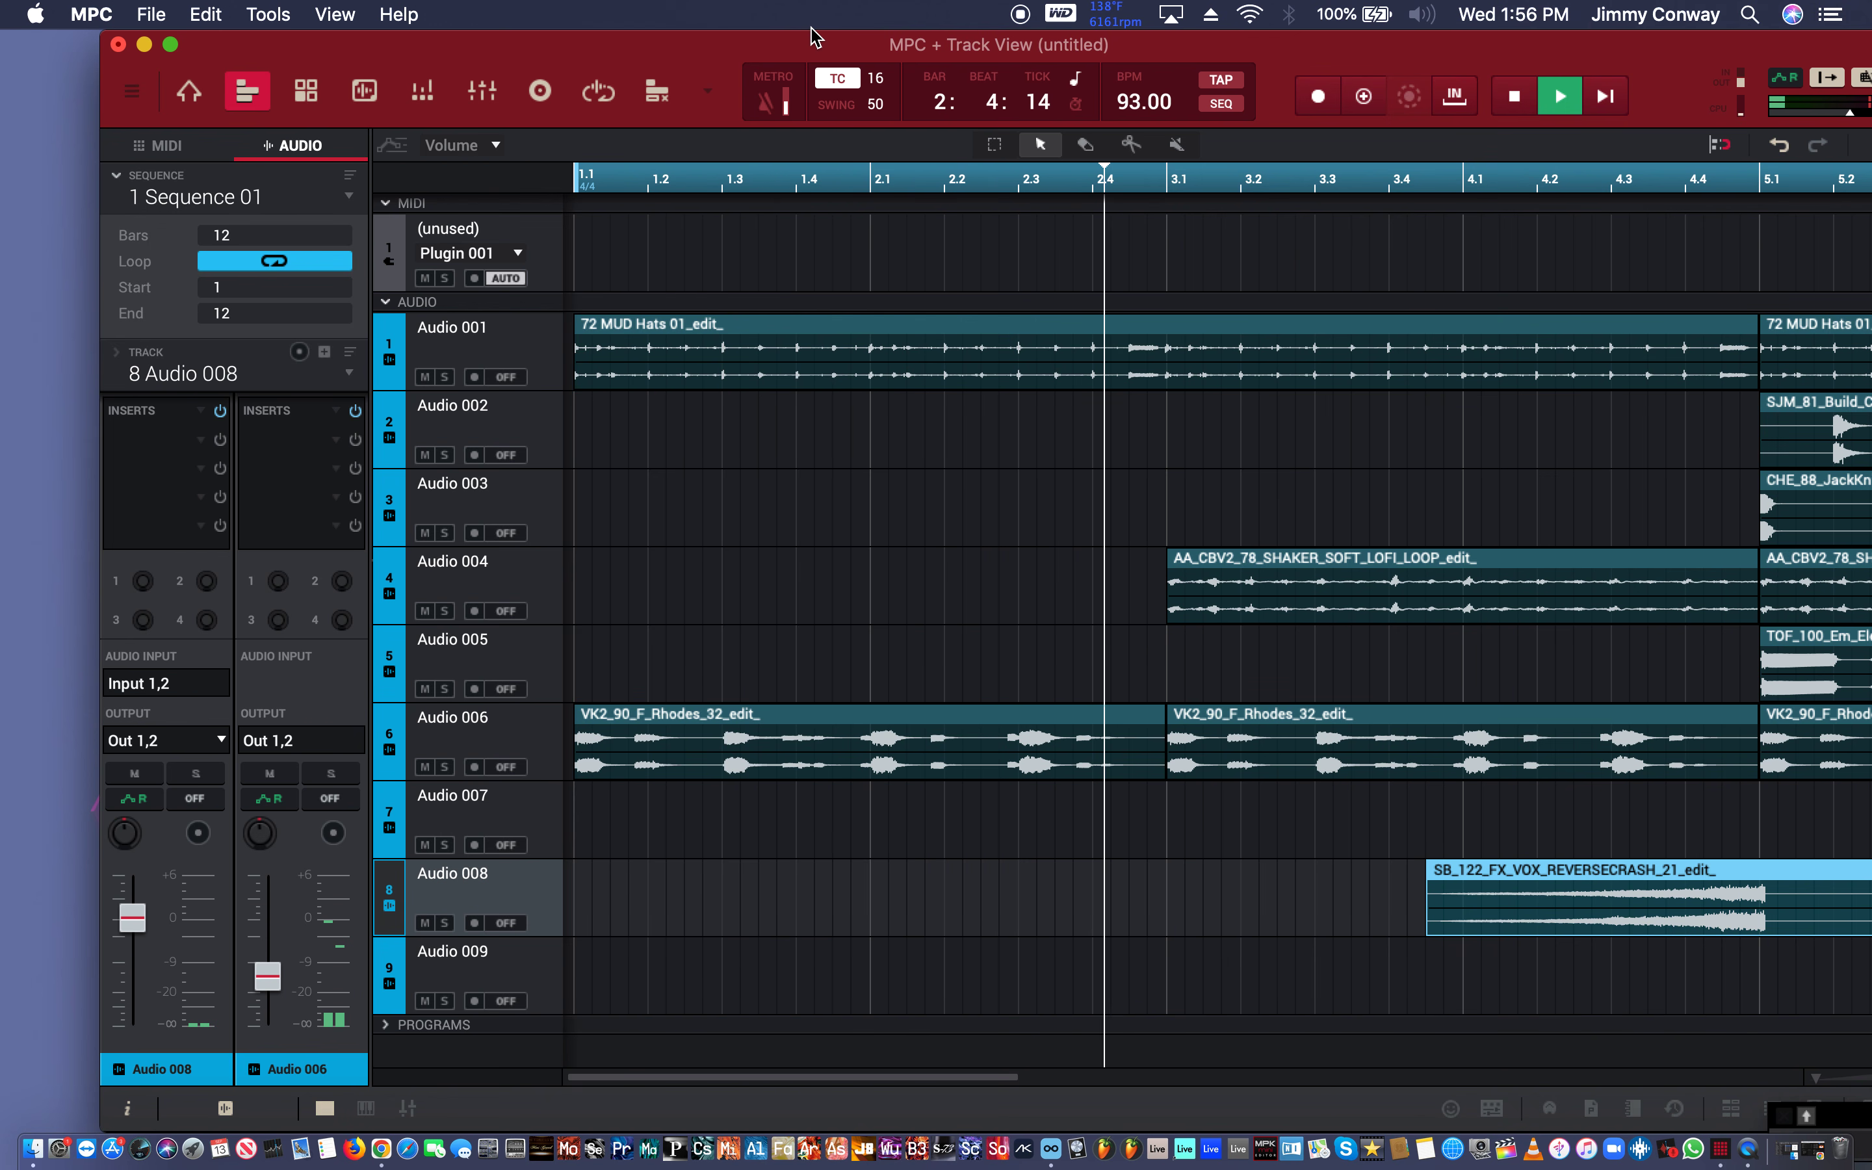
{"action": "key", "text": "super+Right"}
{"action": "key", "text": "super+Left"}
{"action": "key", "text": "super+Right"}
{"action": "key", "text": "super+Right"}
{"action": "key", "text": "super+Right"}
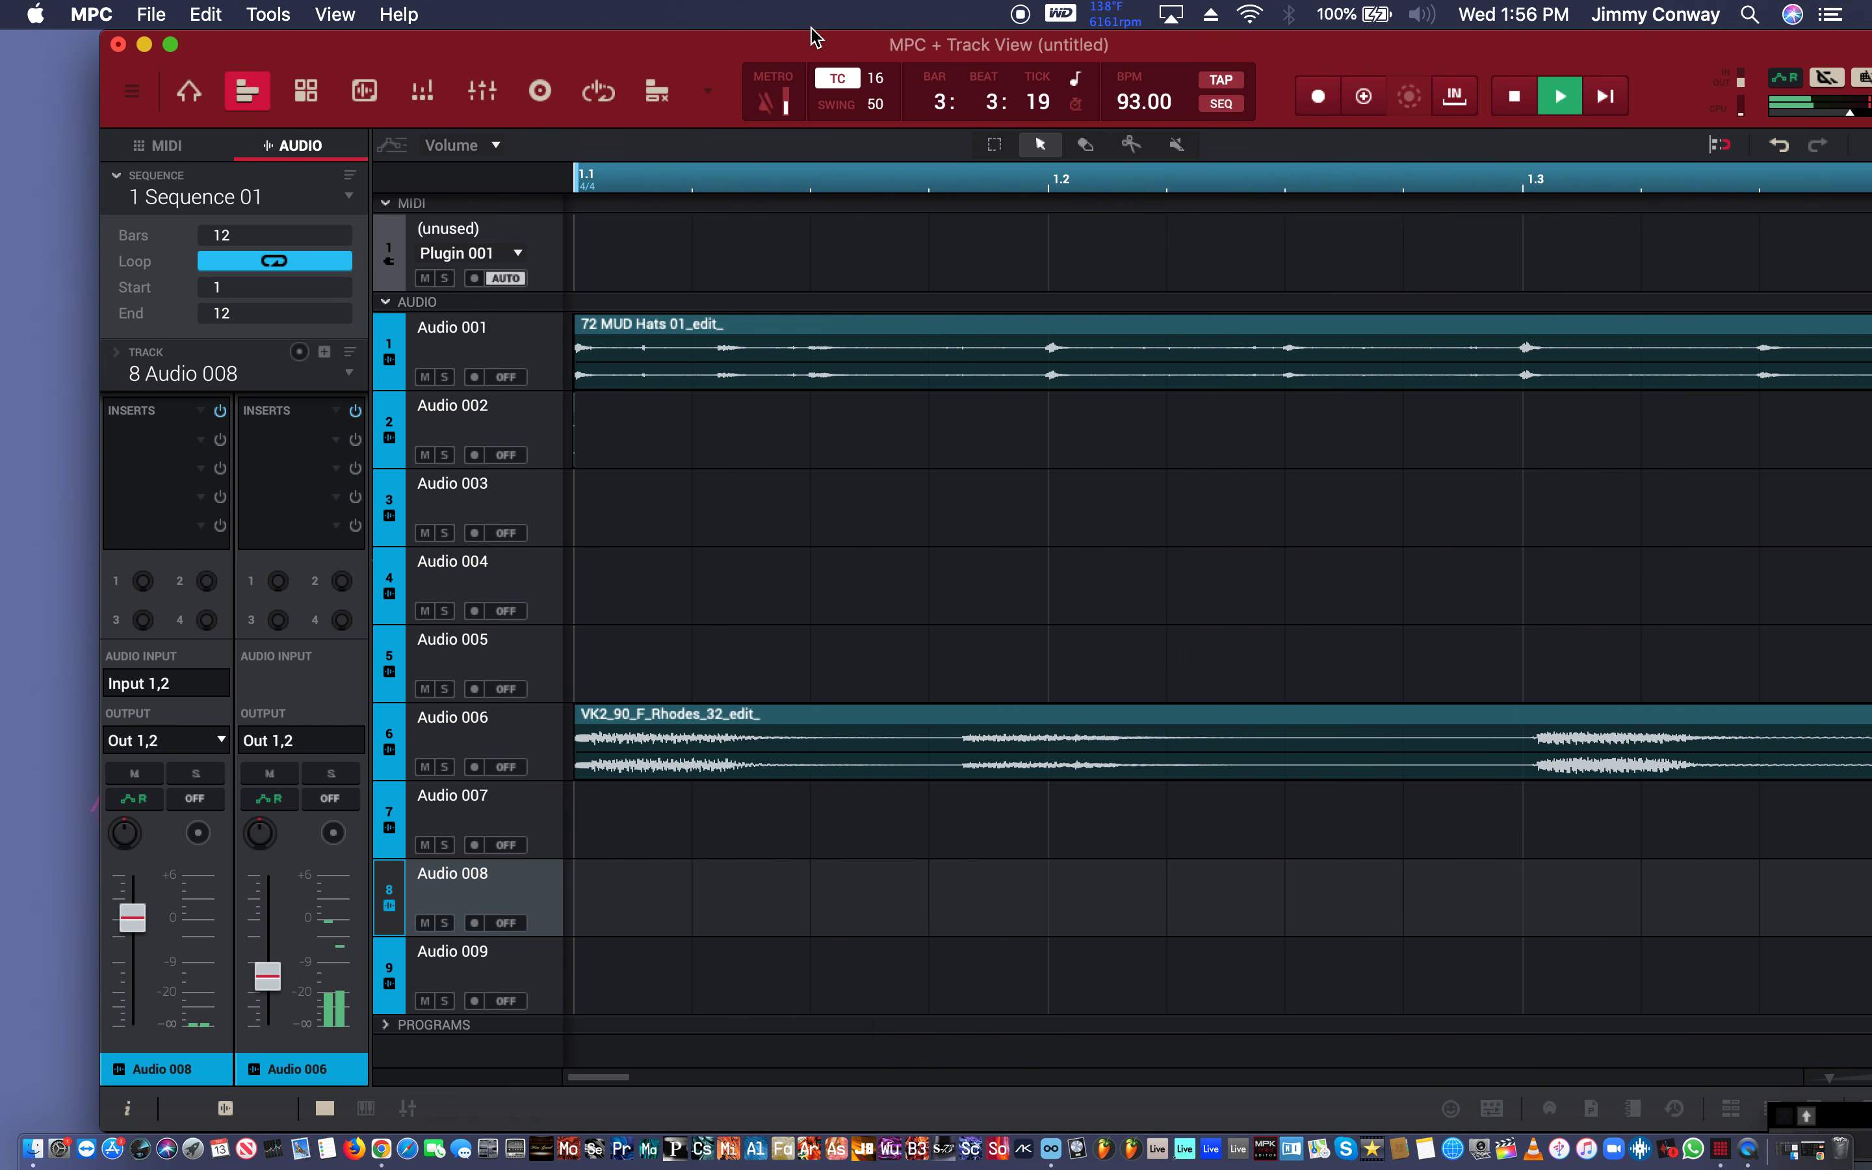
{"action": "key", "text": "super+Left"}
{"action": "key", "text": "super+Left"}
{"action": "key", "text": "super+Left"}
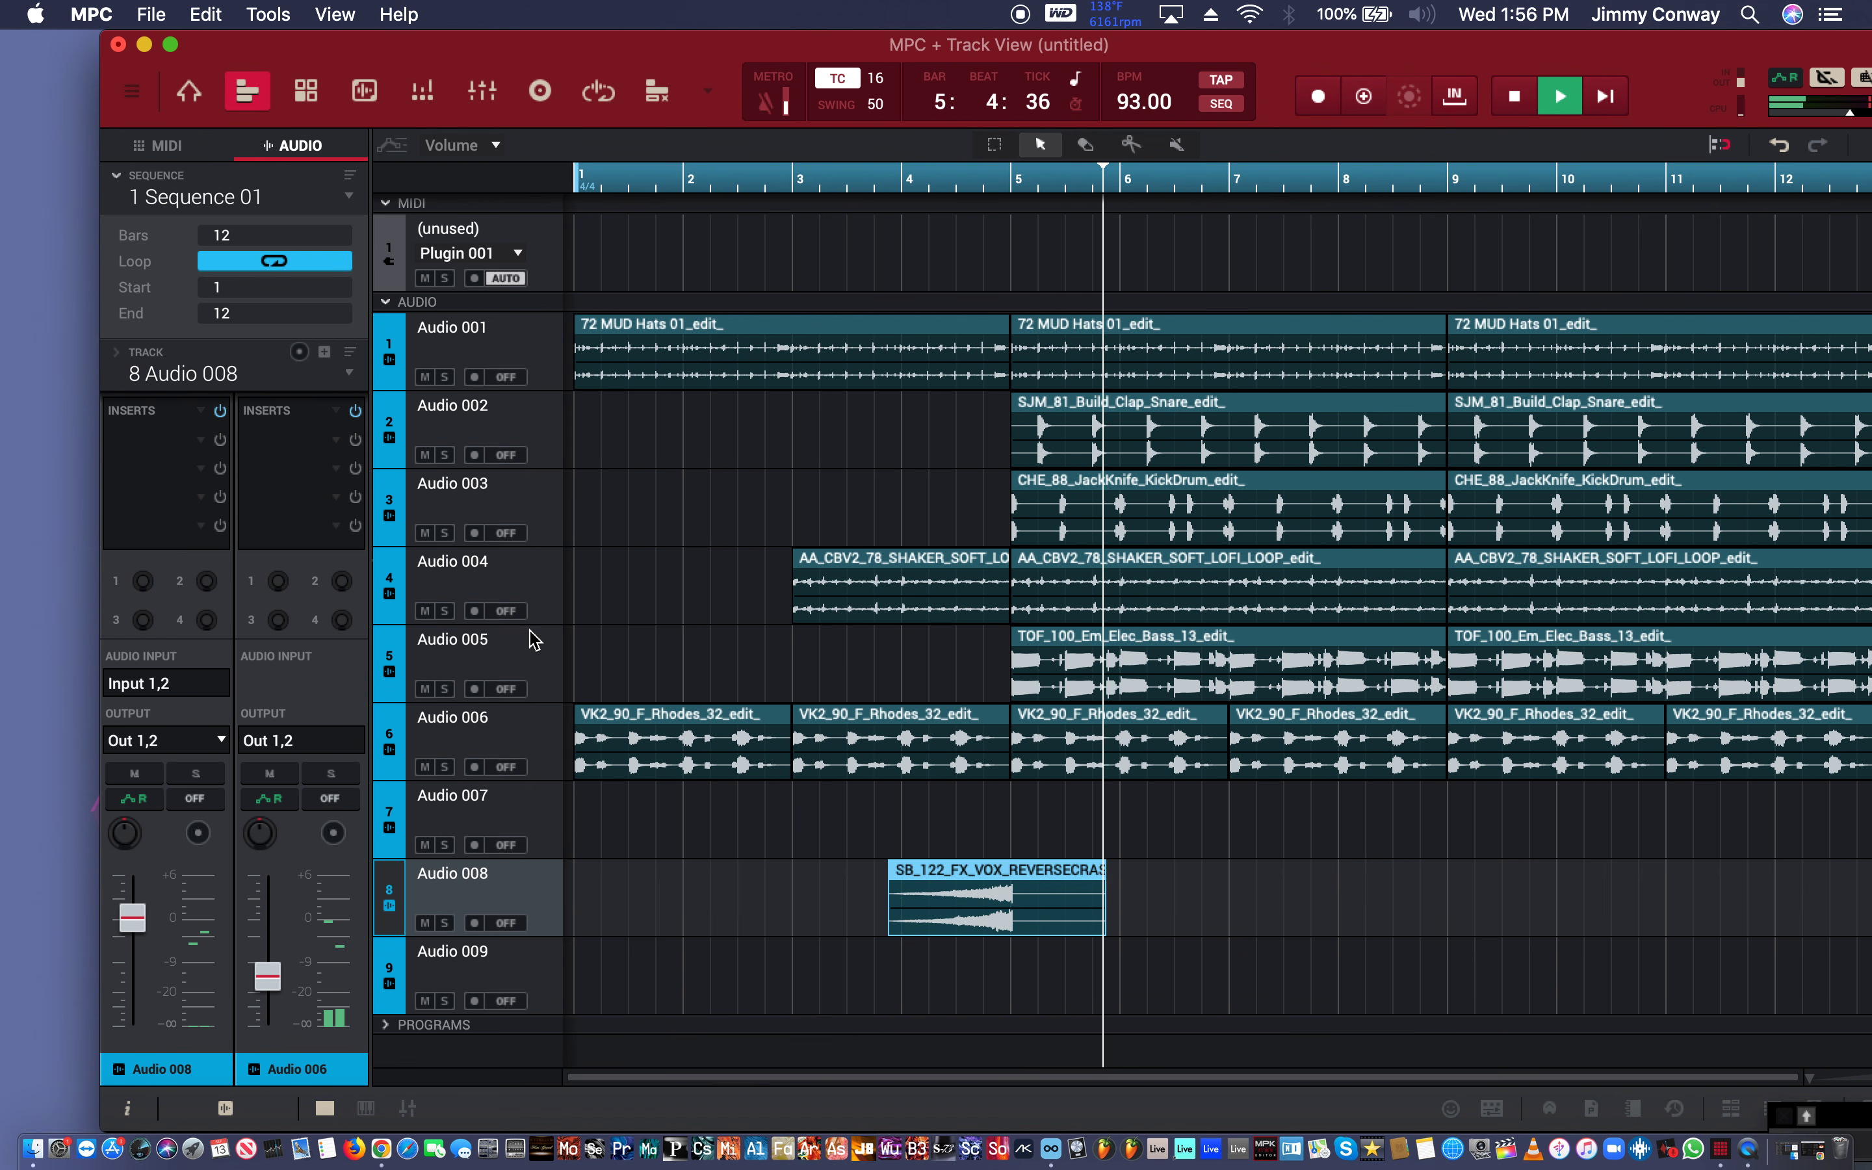
Lower the Audio 008 reverse crash level to -12.8 dB and restart playback.
{"action": "left_click", "coordinate": [129, 928]}
{"action": "left_click_drag", "start_coordinate": [128, 938], "coordinate": [128, 989]}
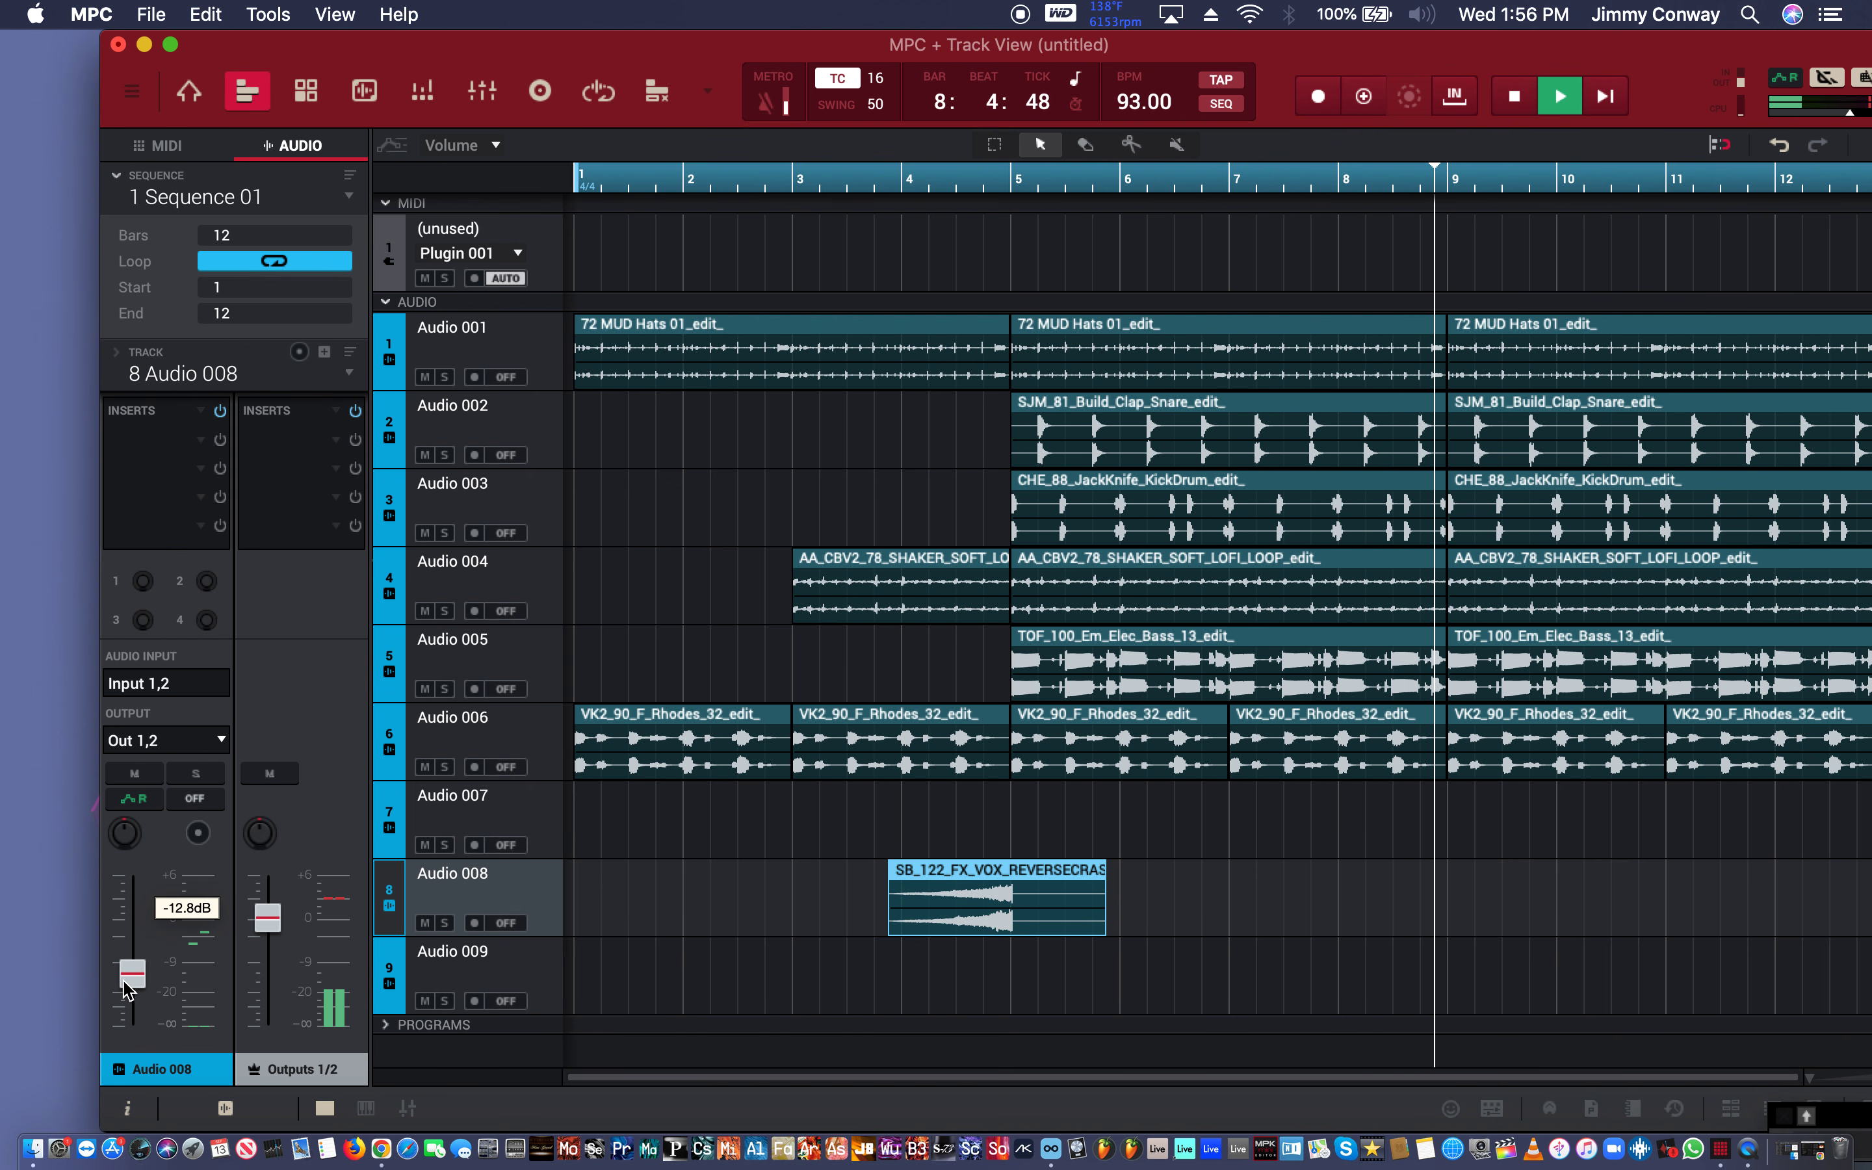
{"action": "key", "text": "space"}
{"action": "key", "text": "space"}
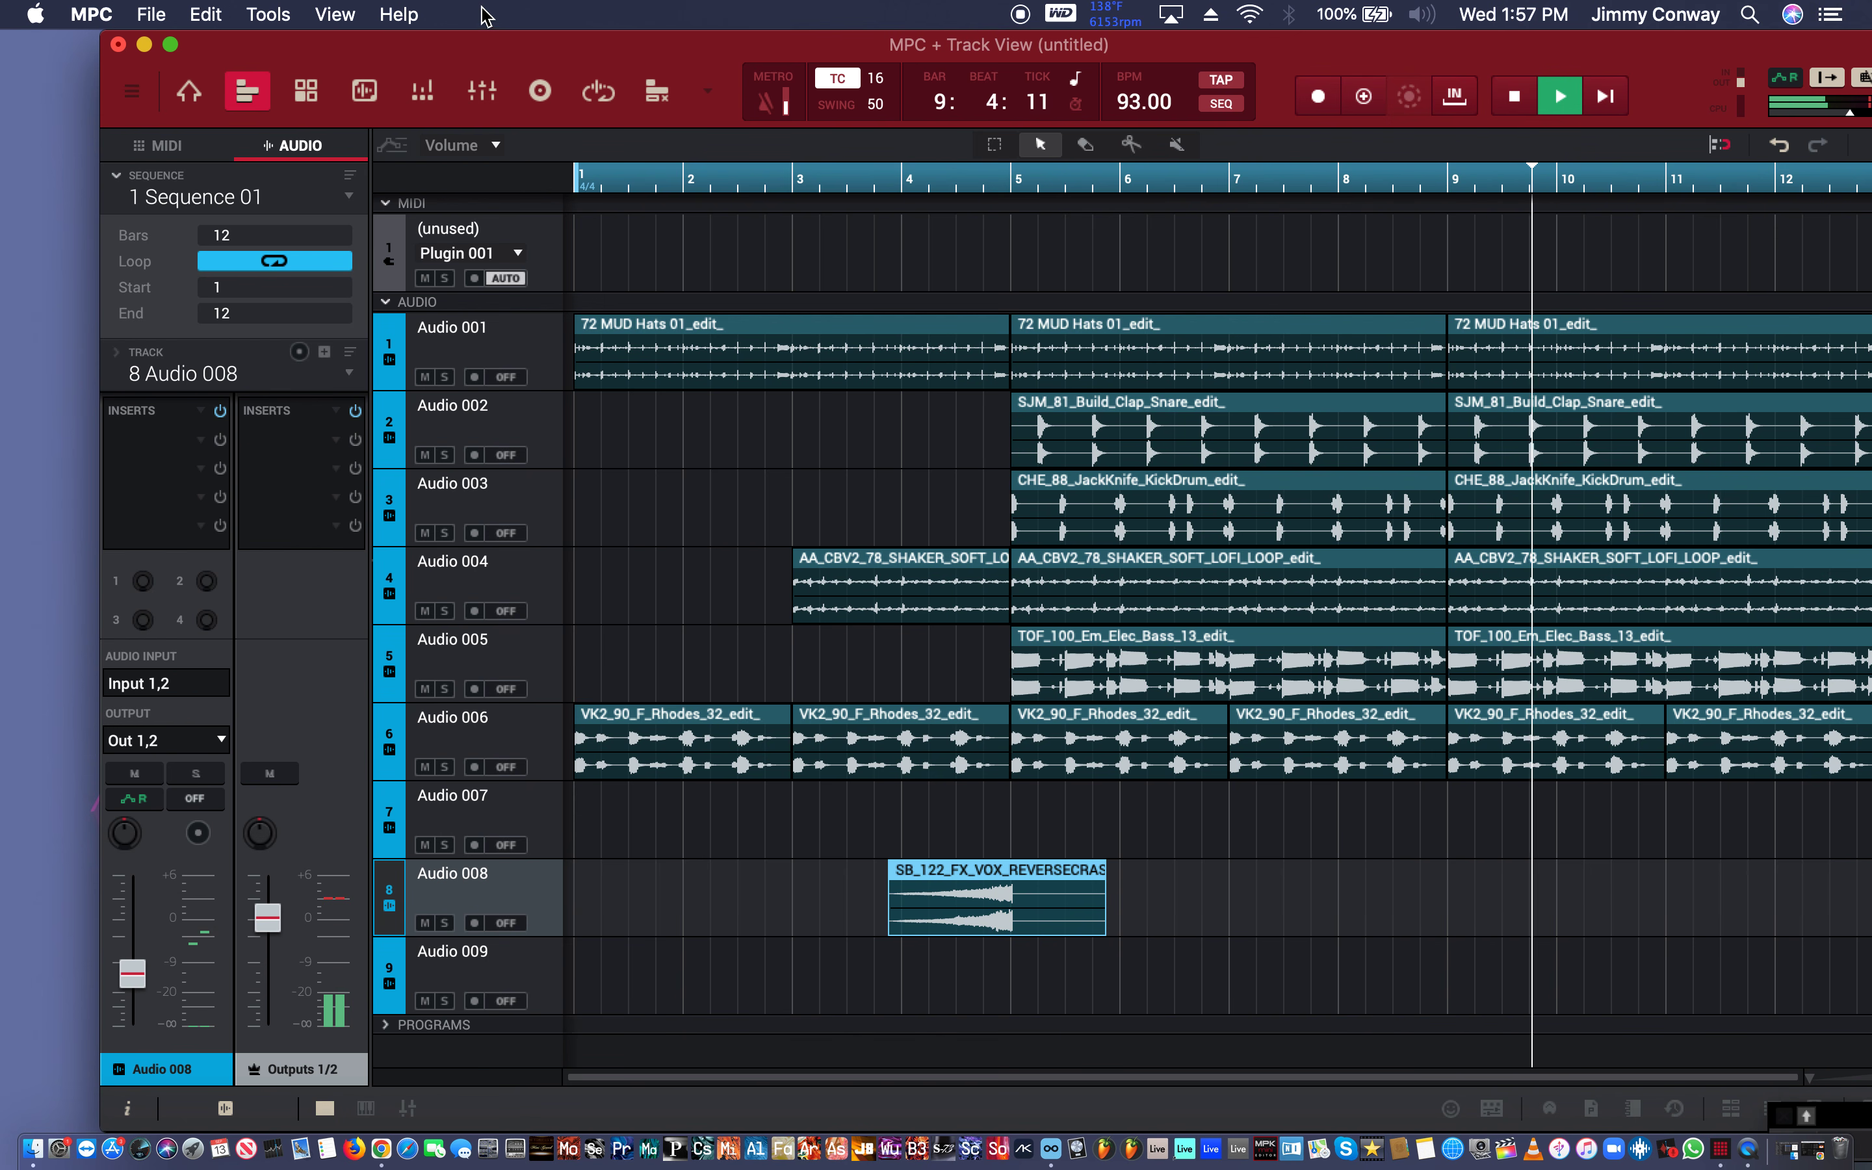
Stop playback and extend Sequence 01 to 20 bars.
{"action": "double_click", "coordinate": [241, 235]}
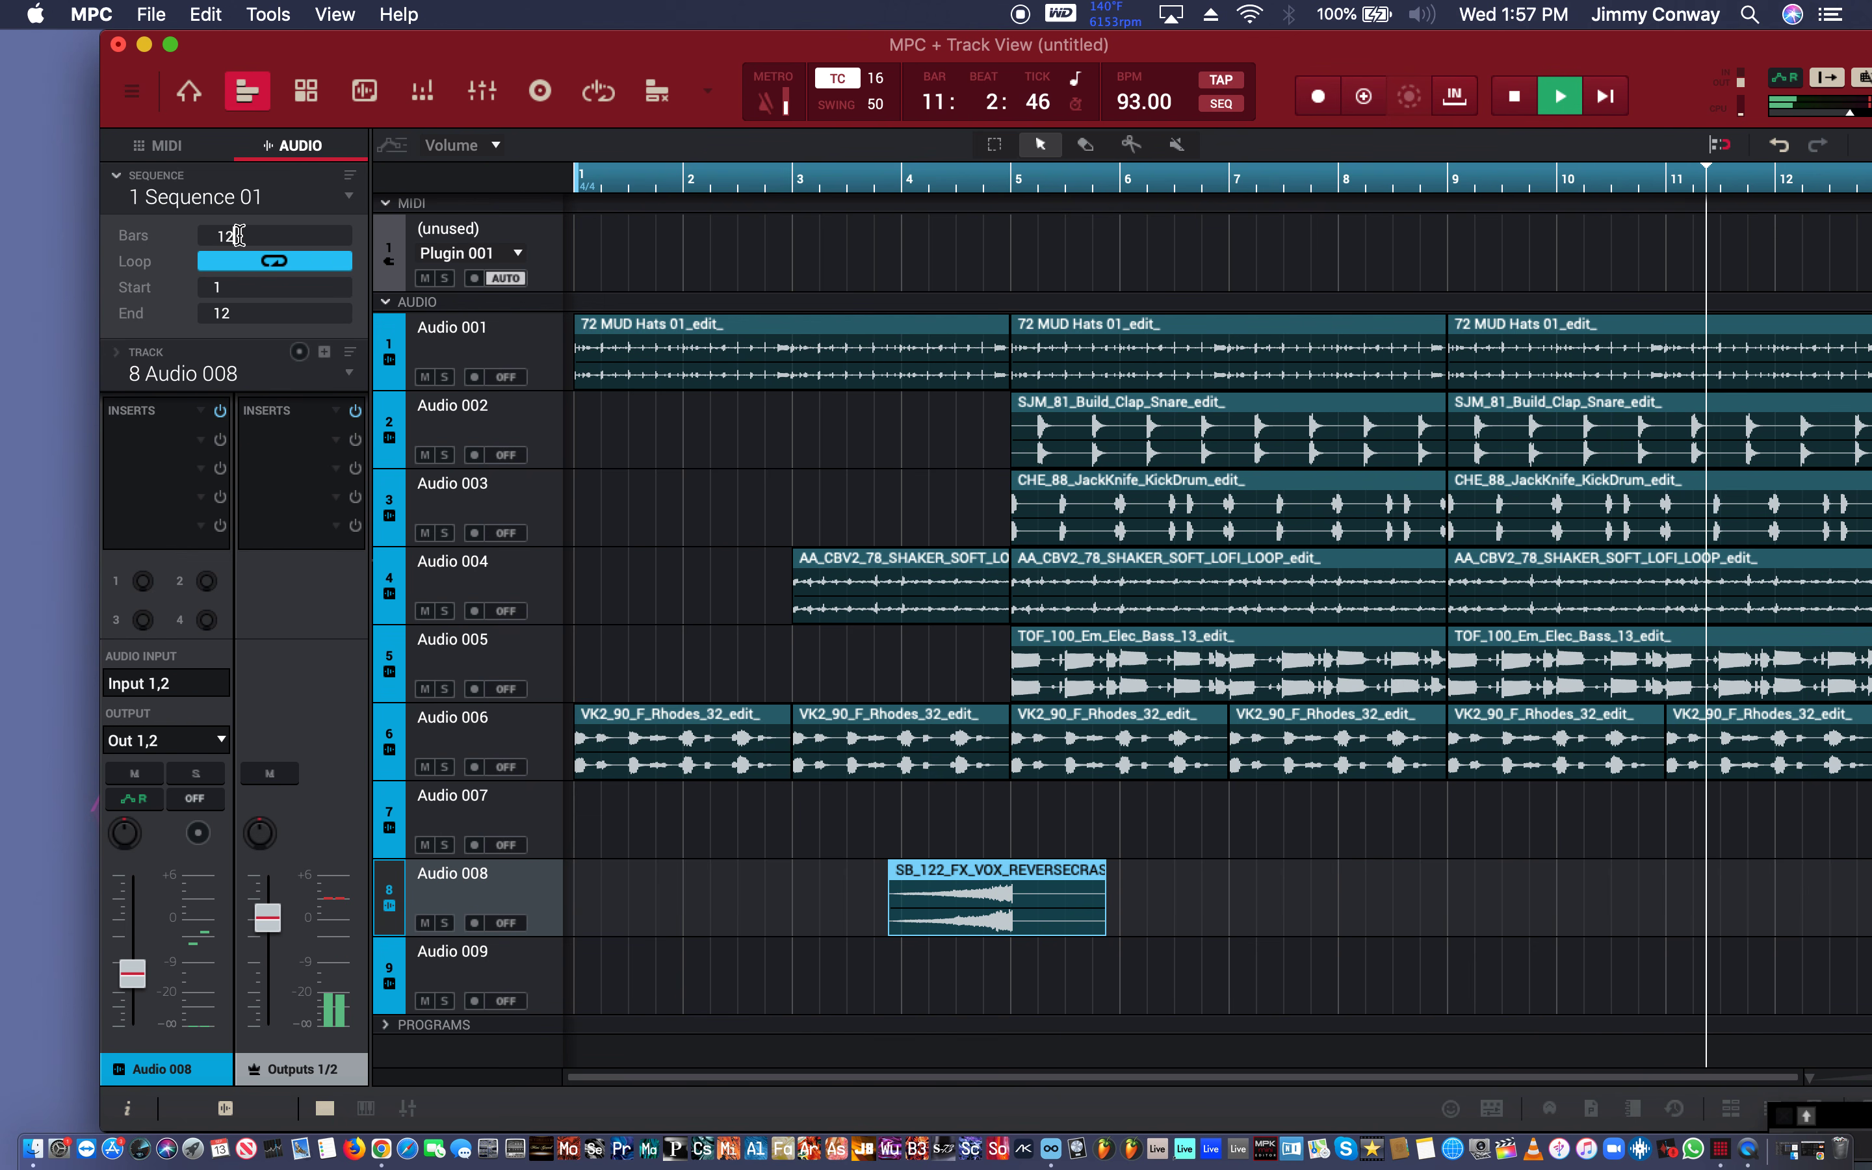
{"action": "type", "text": "2"}
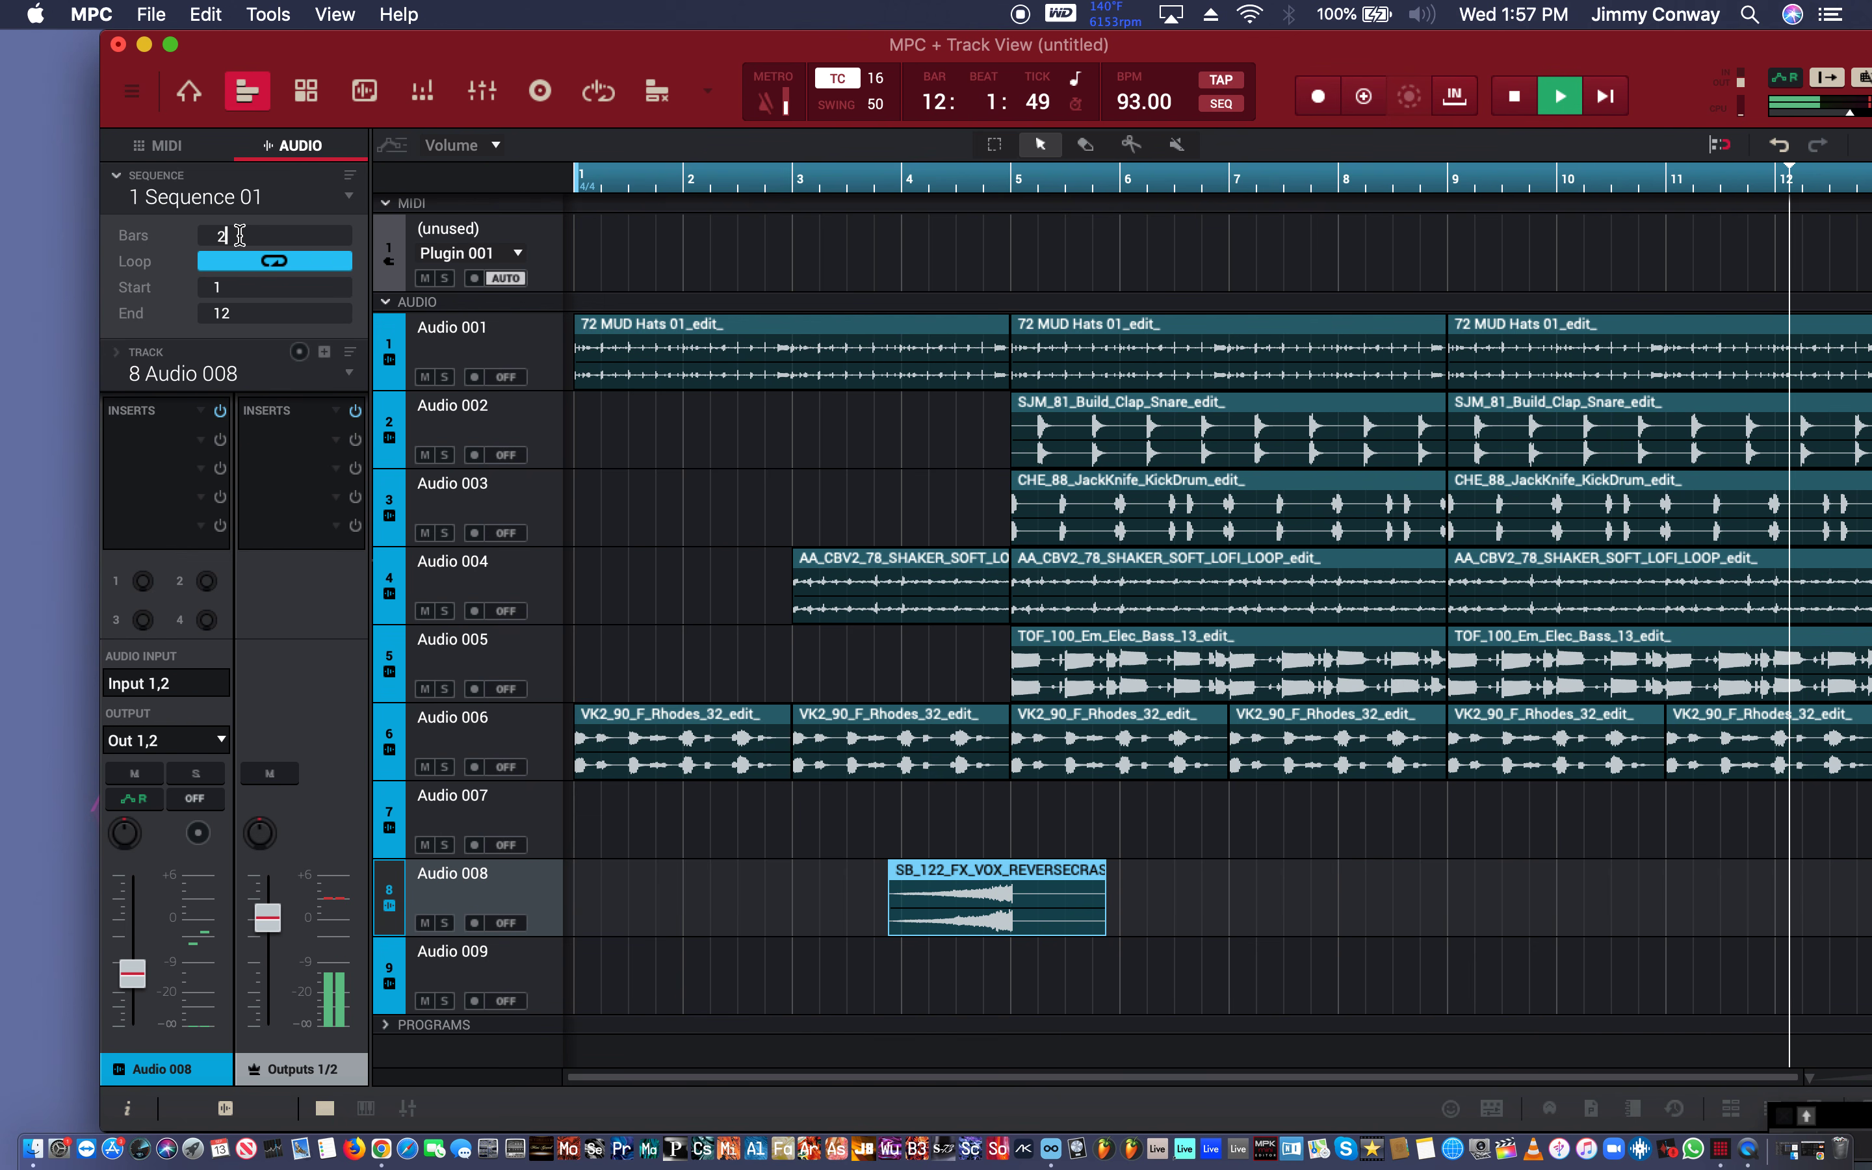
{"action": "type", "text": "0"}
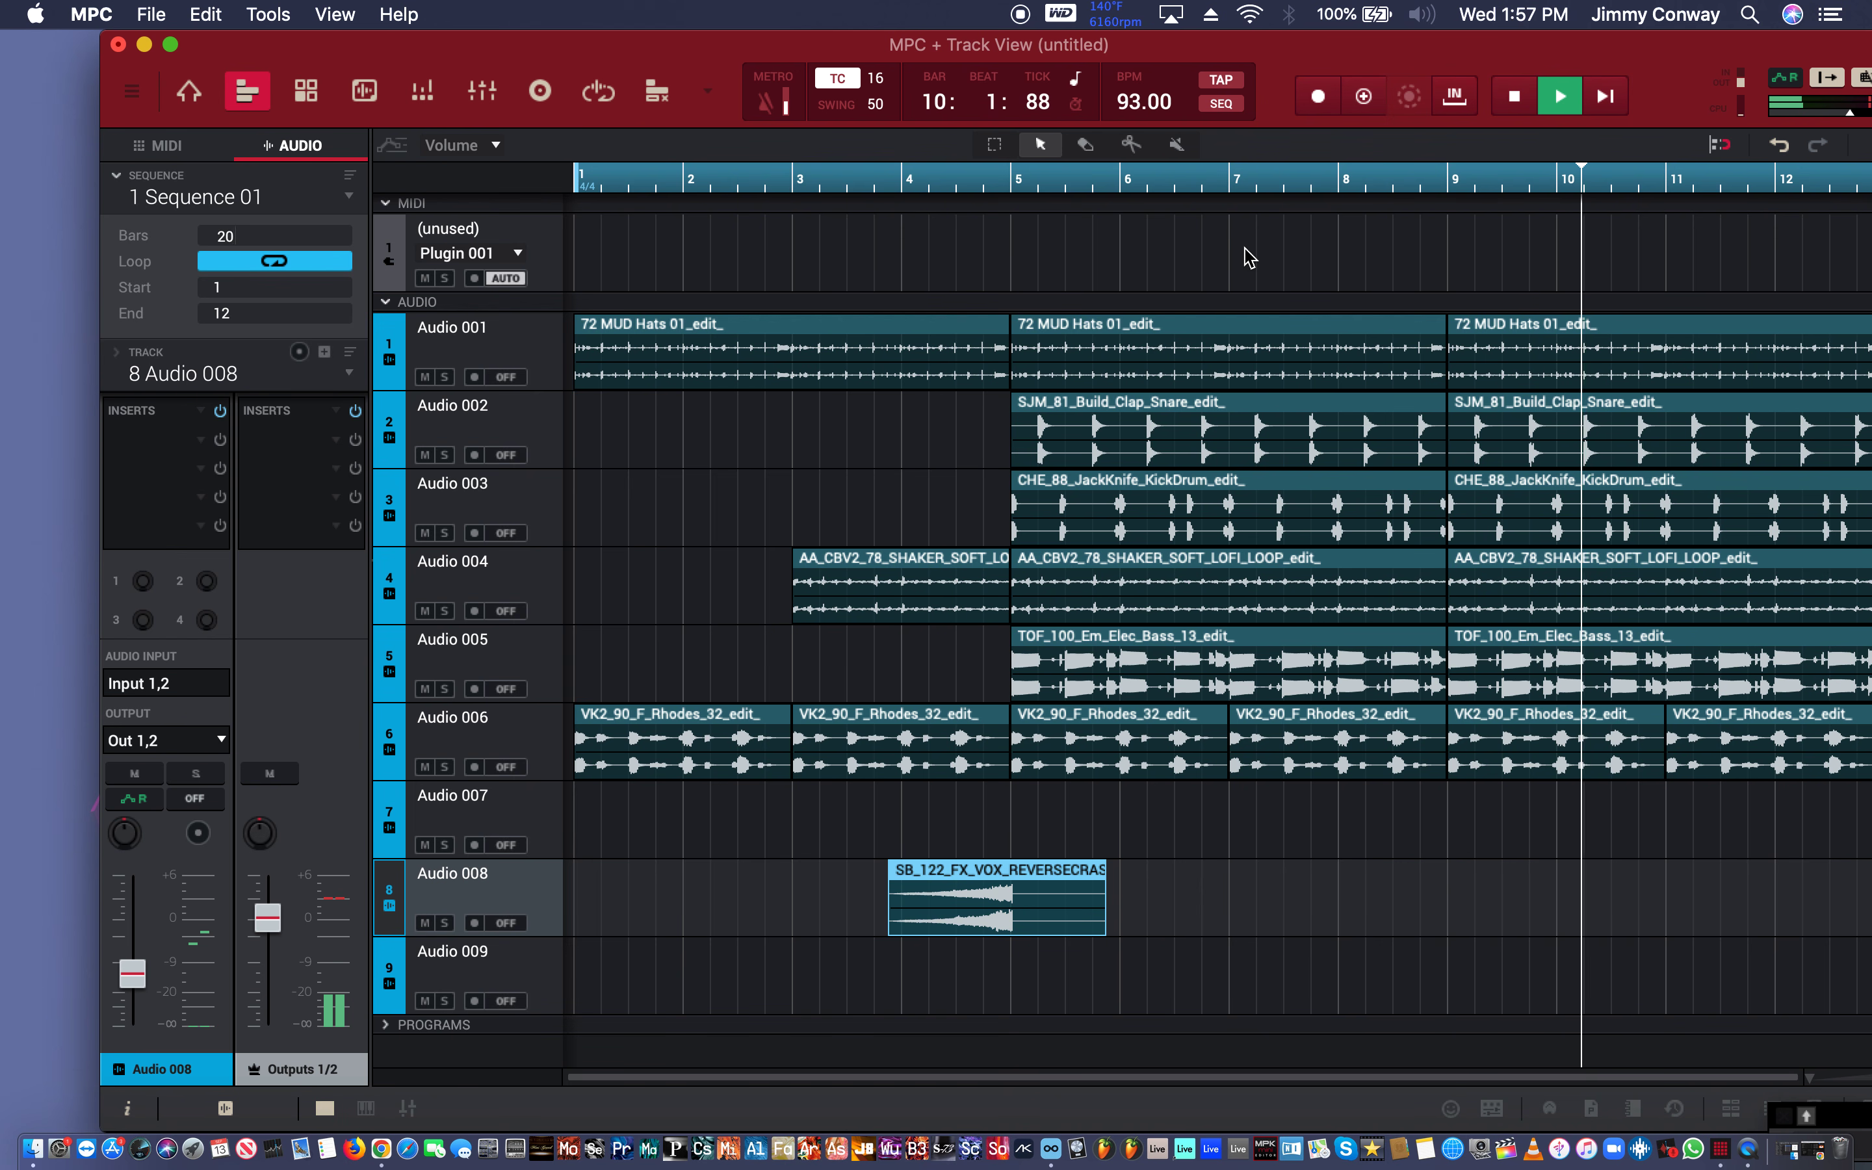
{"action": "key", "text": "space"}
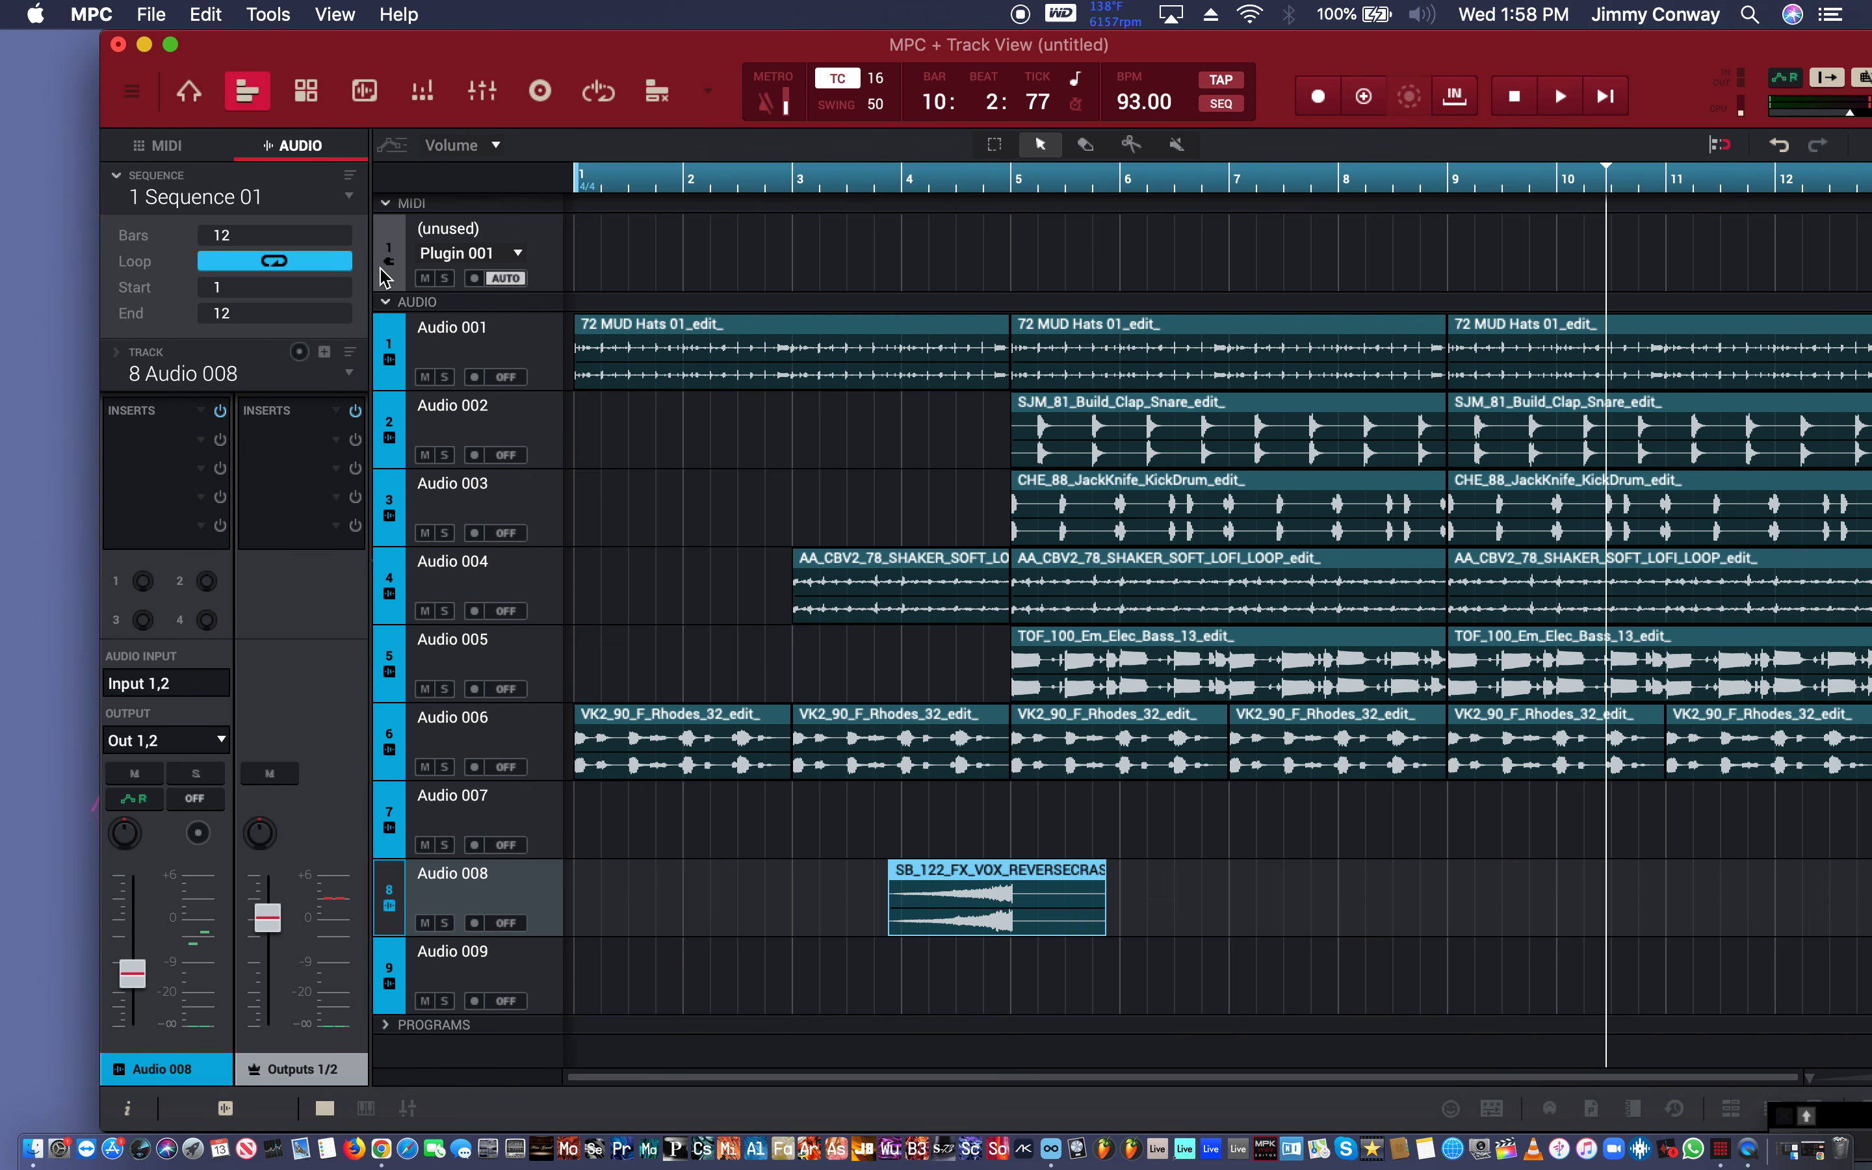
{"action": "double_click", "coordinate": [232, 235]}
{"action": "key", "text": "Return"}
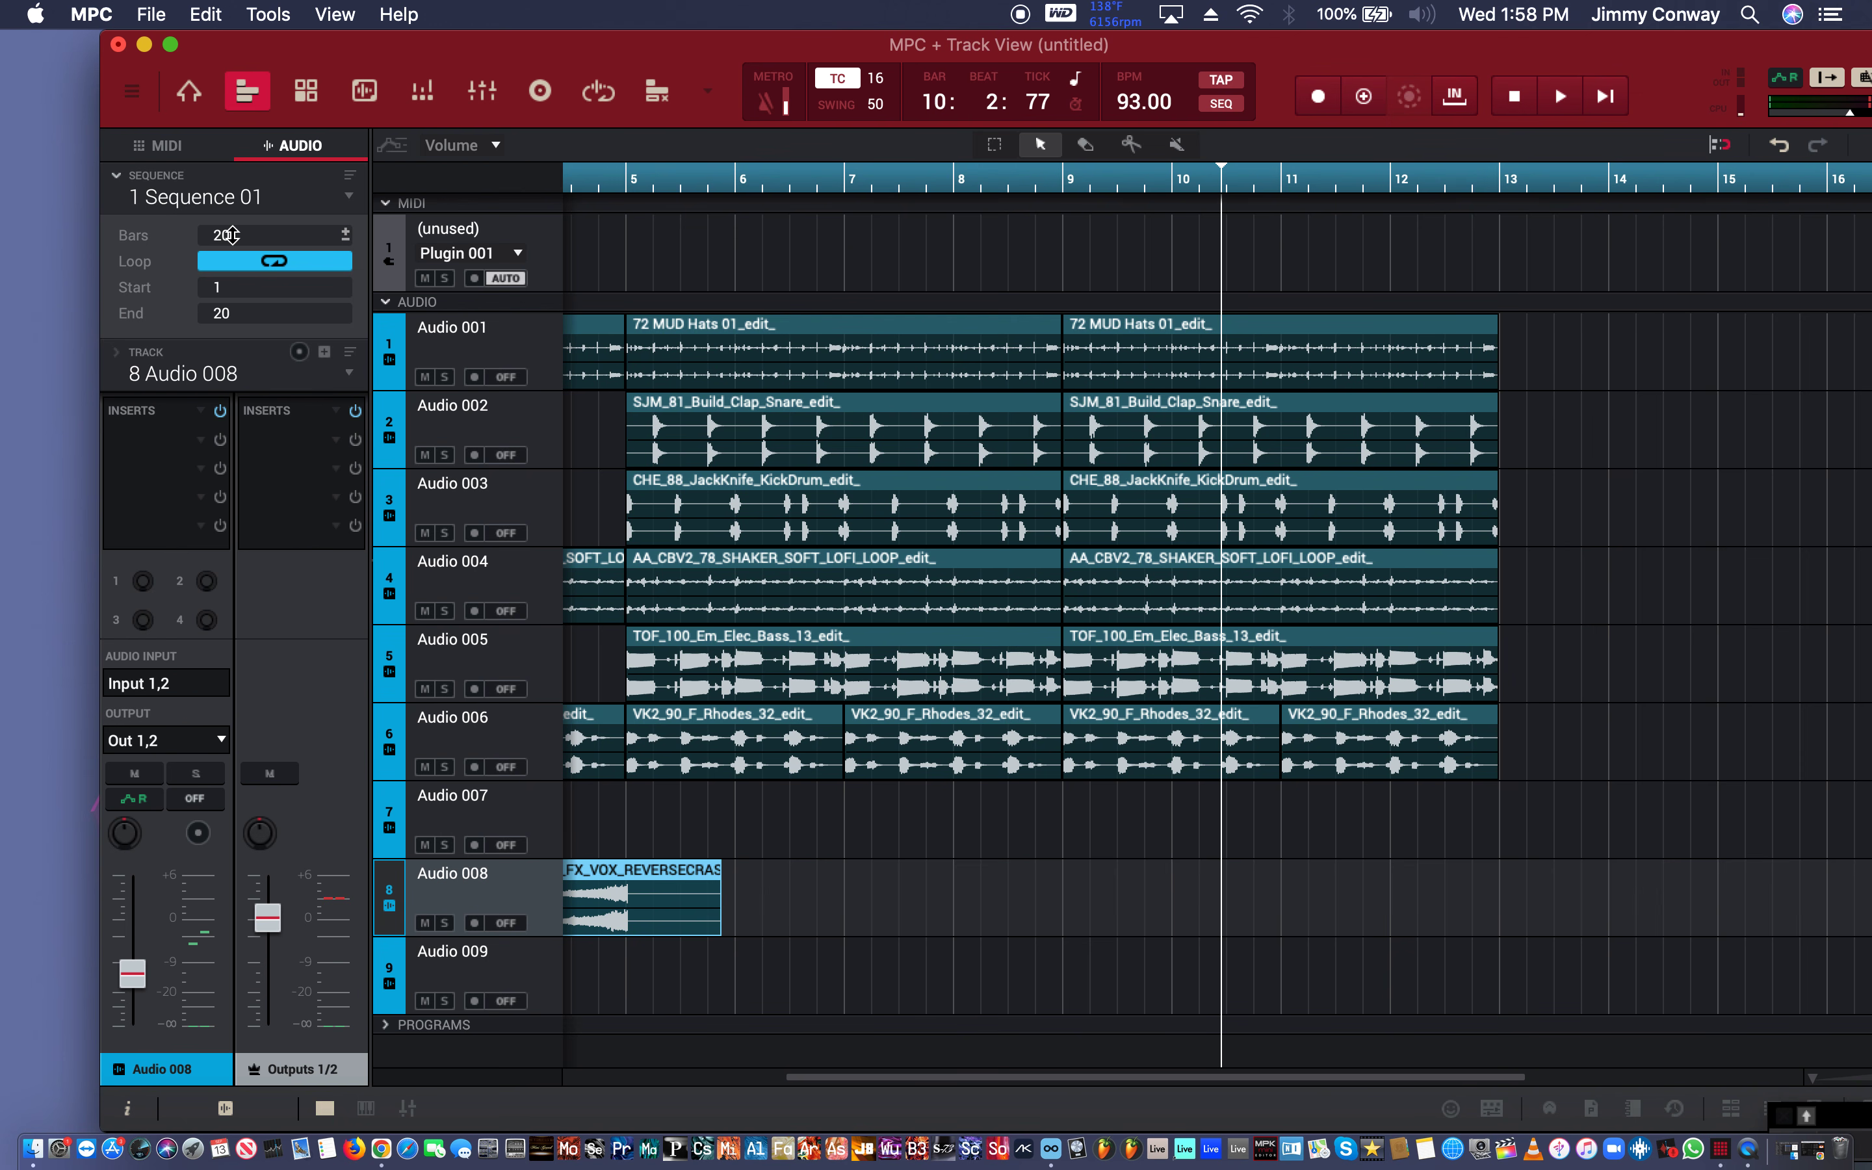
Activate the marquee selection tool, set the timing grid to Bar and clear the trial selection on Audio 006.
{"action": "key", "text": "super+minus"}
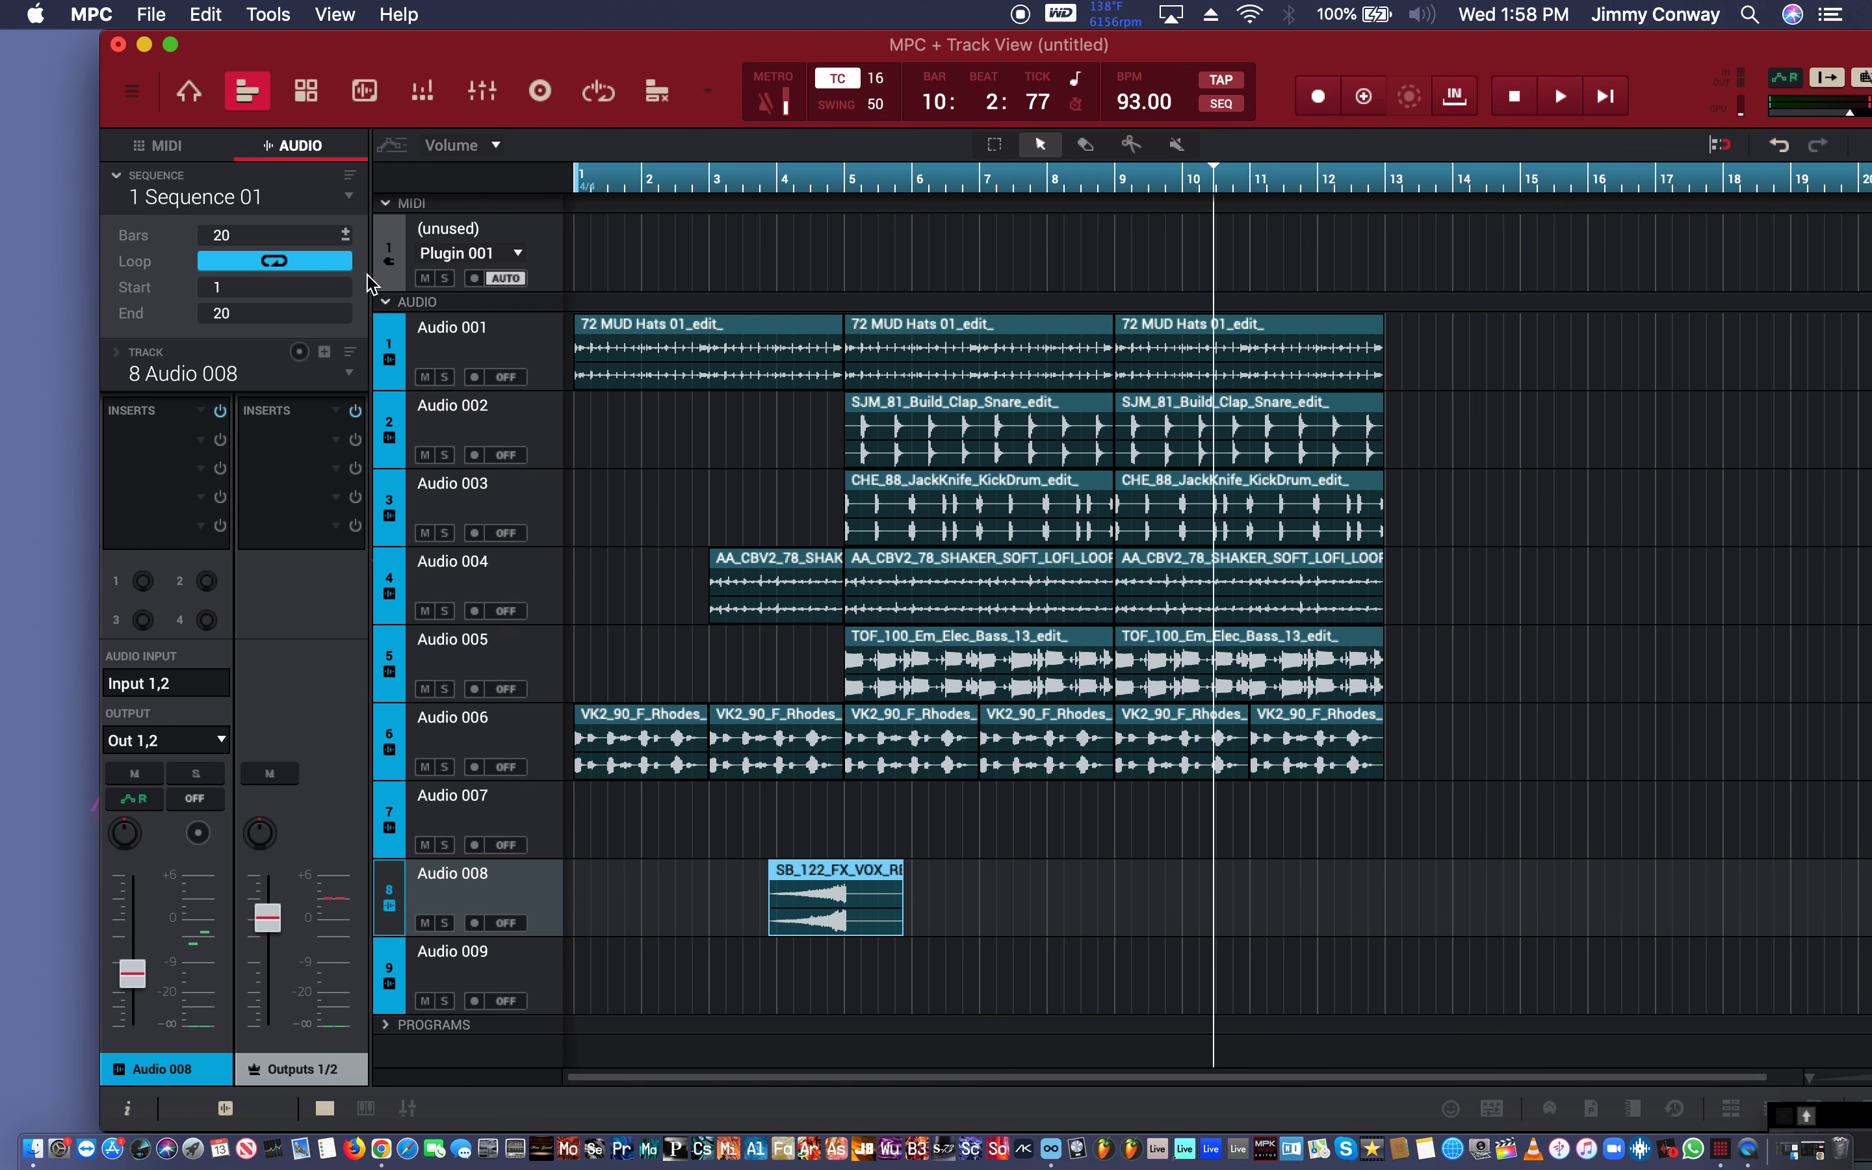
{"action": "left_click", "coordinate": [994, 144]}
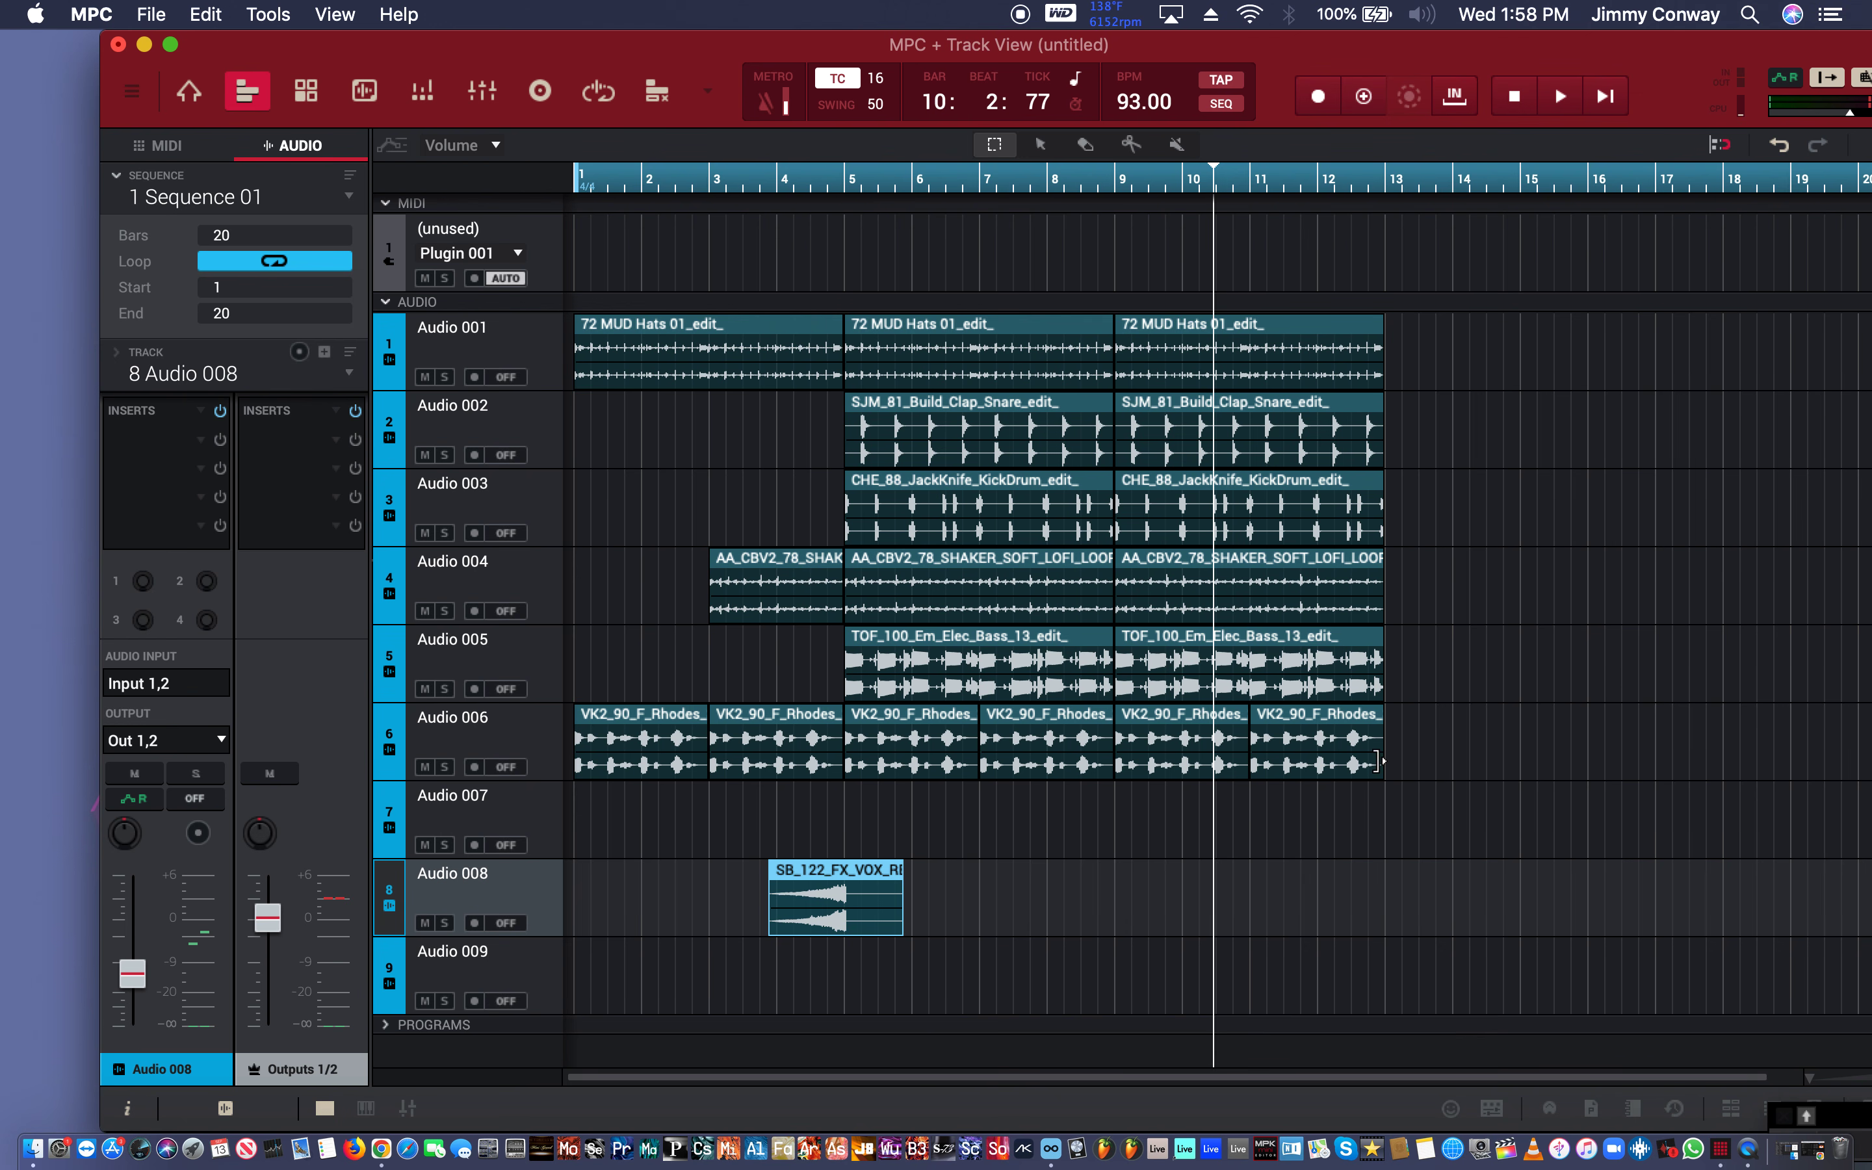
{"action": "left_click_drag", "start_coordinate": [1376, 758], "coordinate": [1153, 735]}
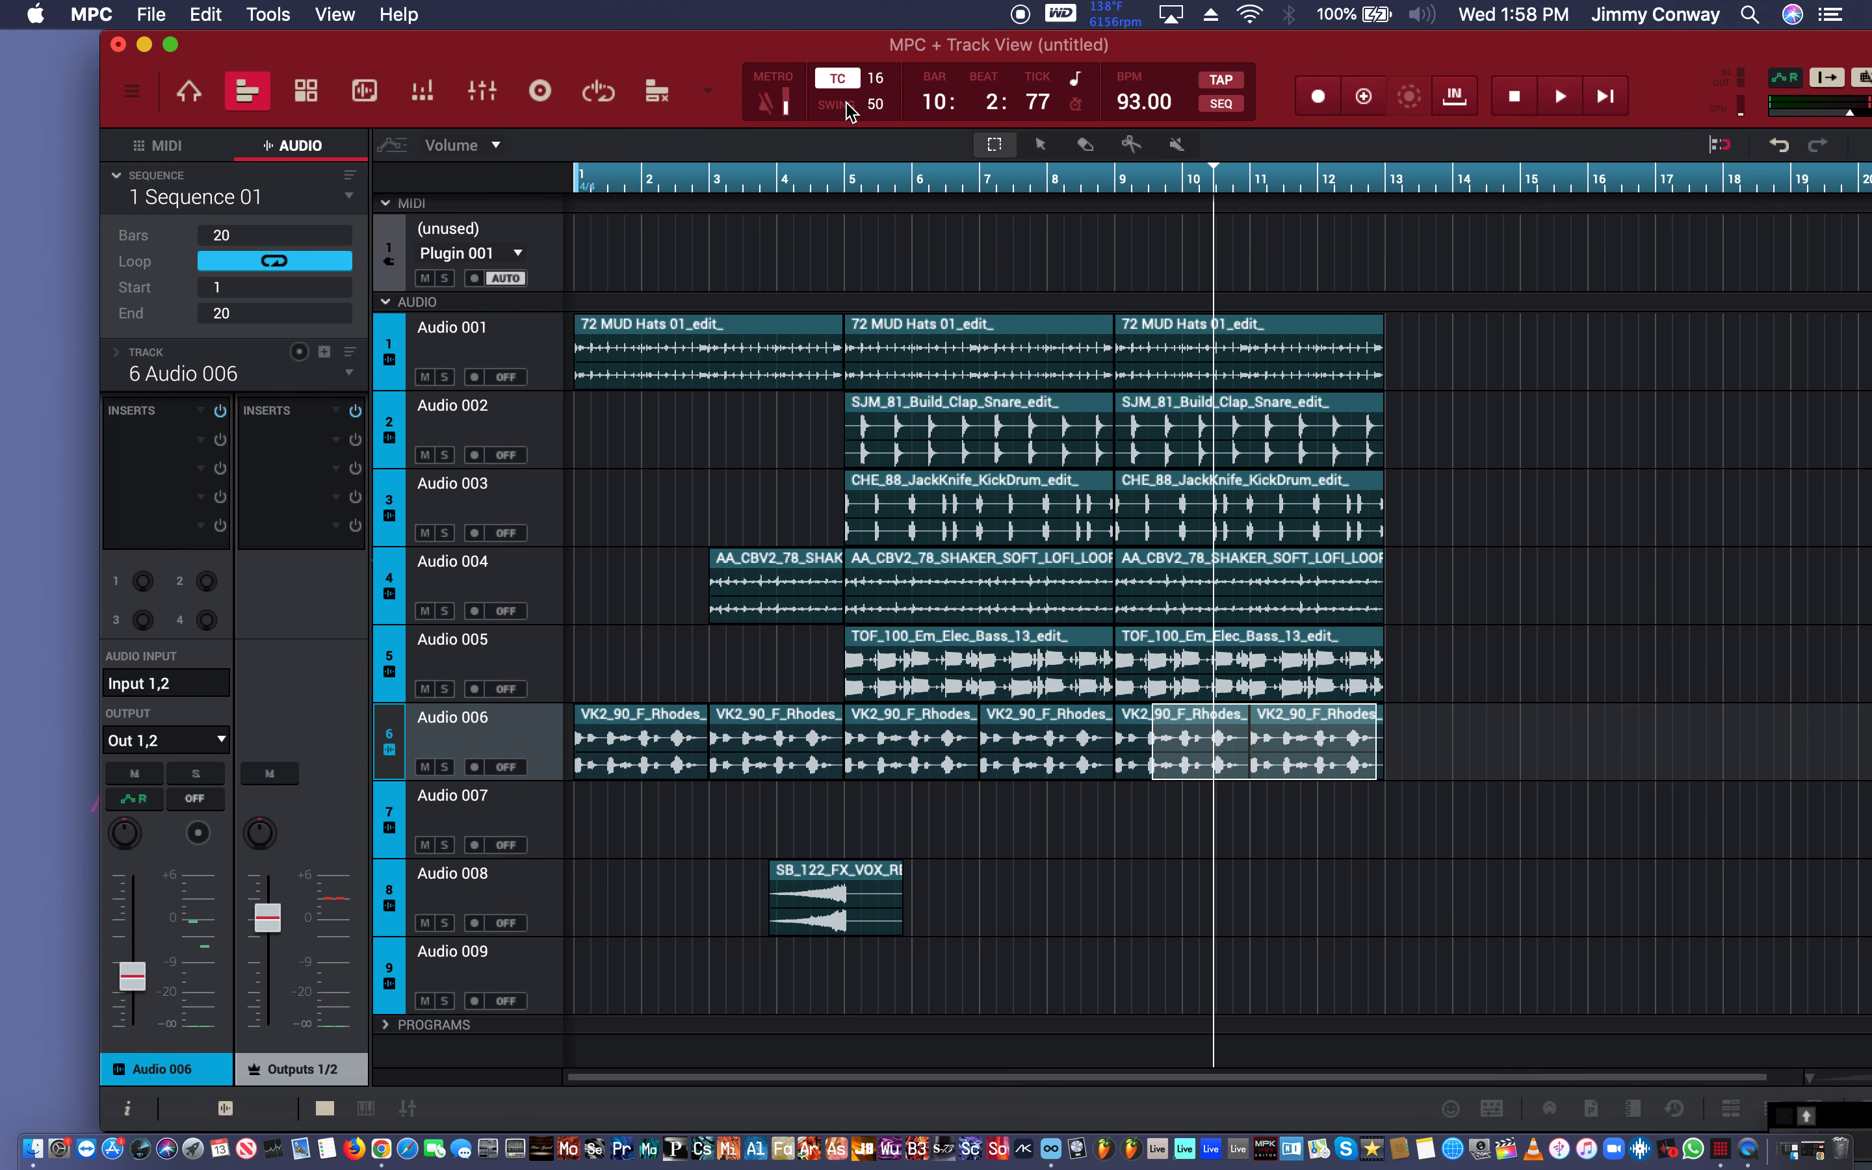
{"action": "left_click", "coordinate": [880, 81]}
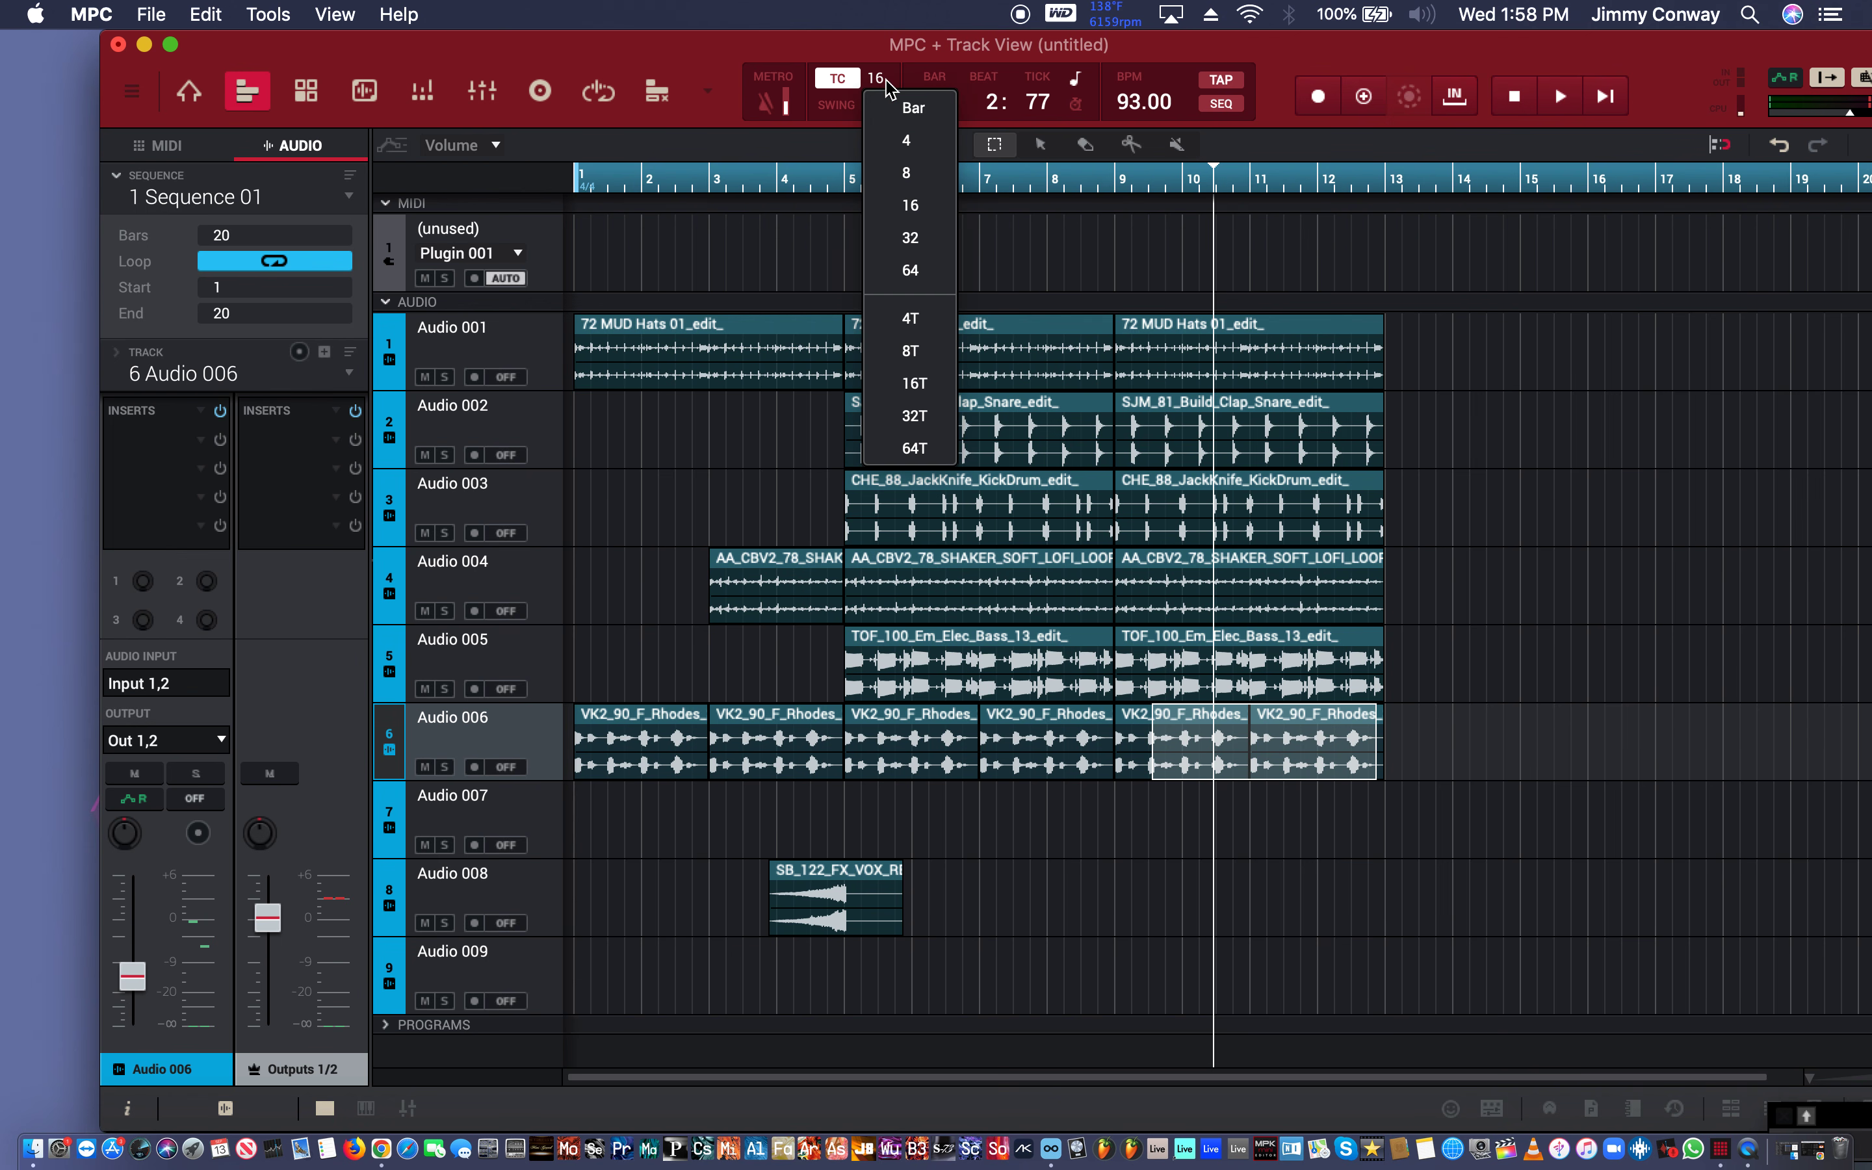
{"action": "left_click", "coordinate": [897, 116]}
{"action": "left_click", "coordinate": [1416, 422]}
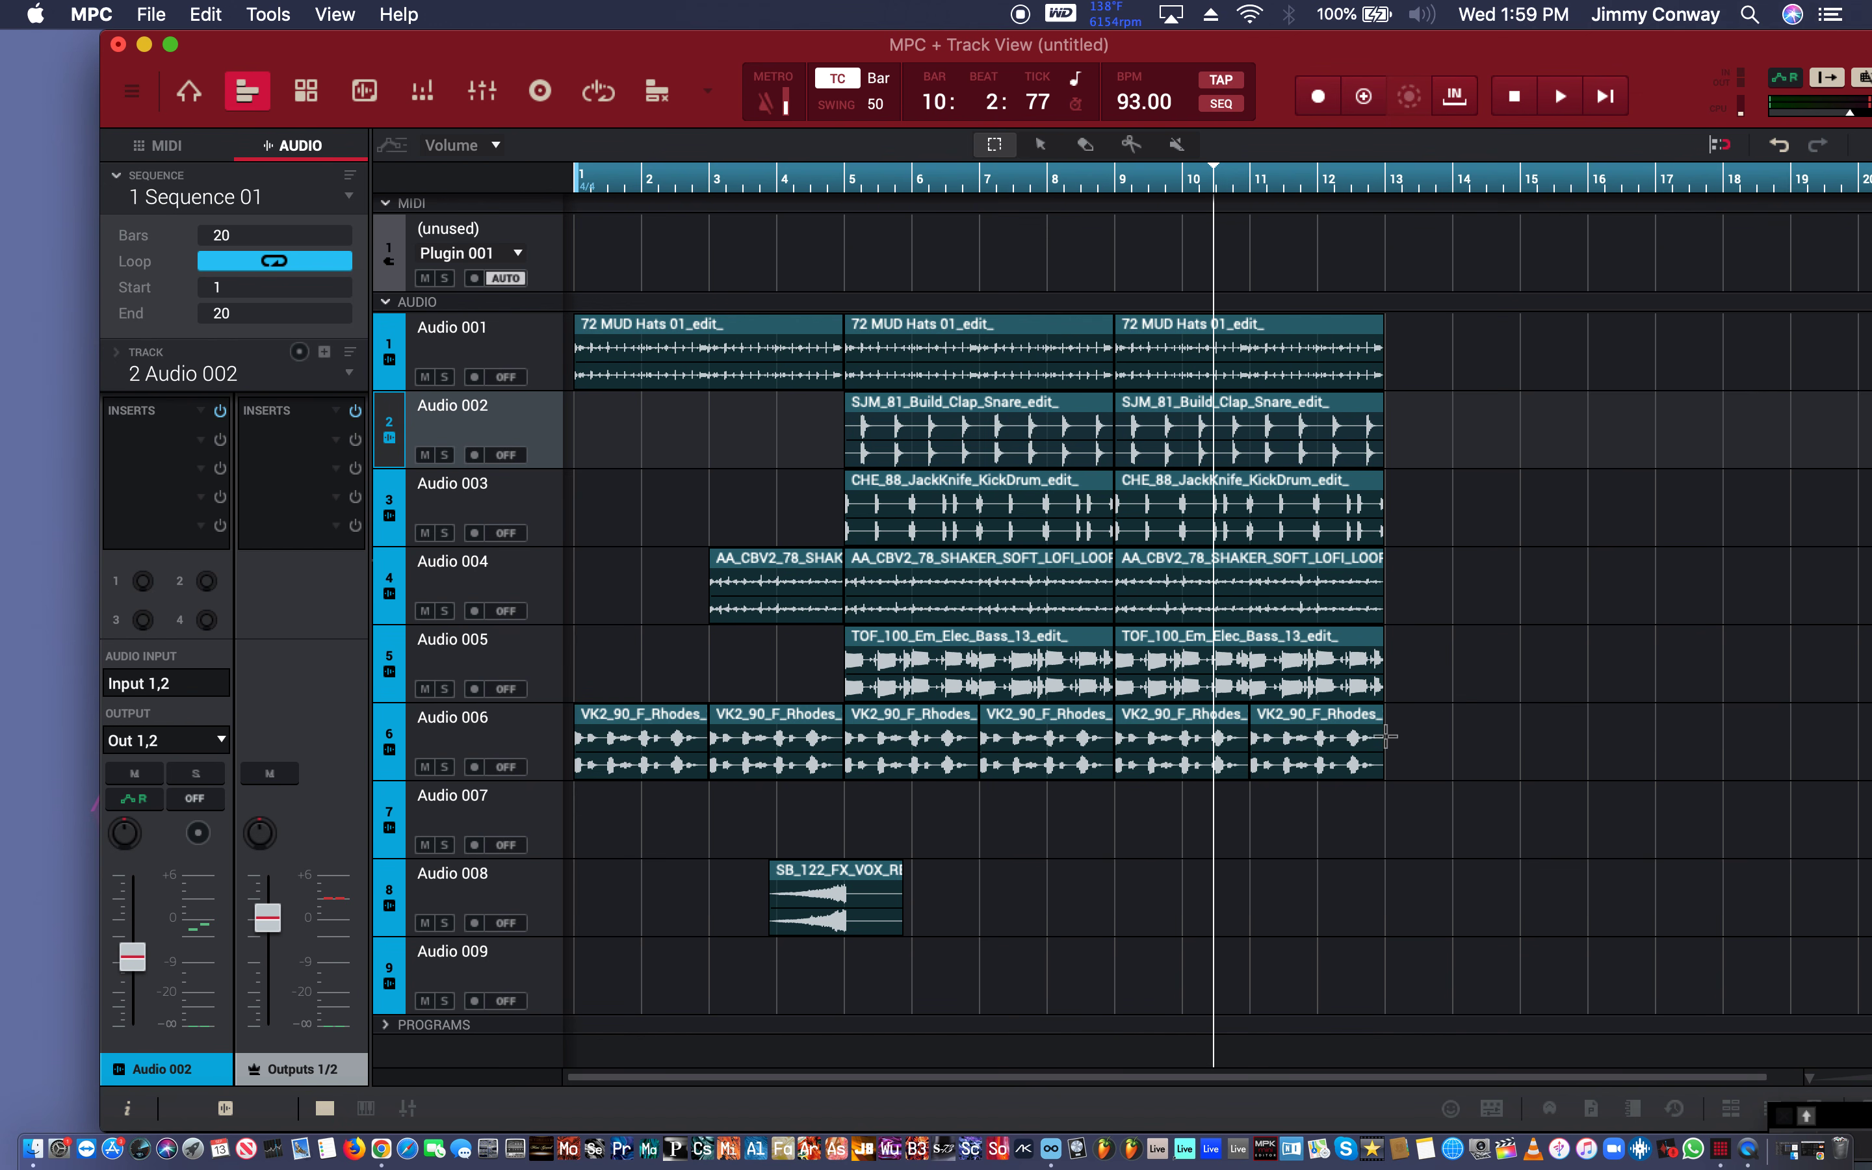
Try to copy the bars 5 to 12 clips on Audio 001 through Audio 006 into the empty bars.
{"action": "left_click_drag", "start_coordinate": [1385, 736], "coordinate": [835, 358]}
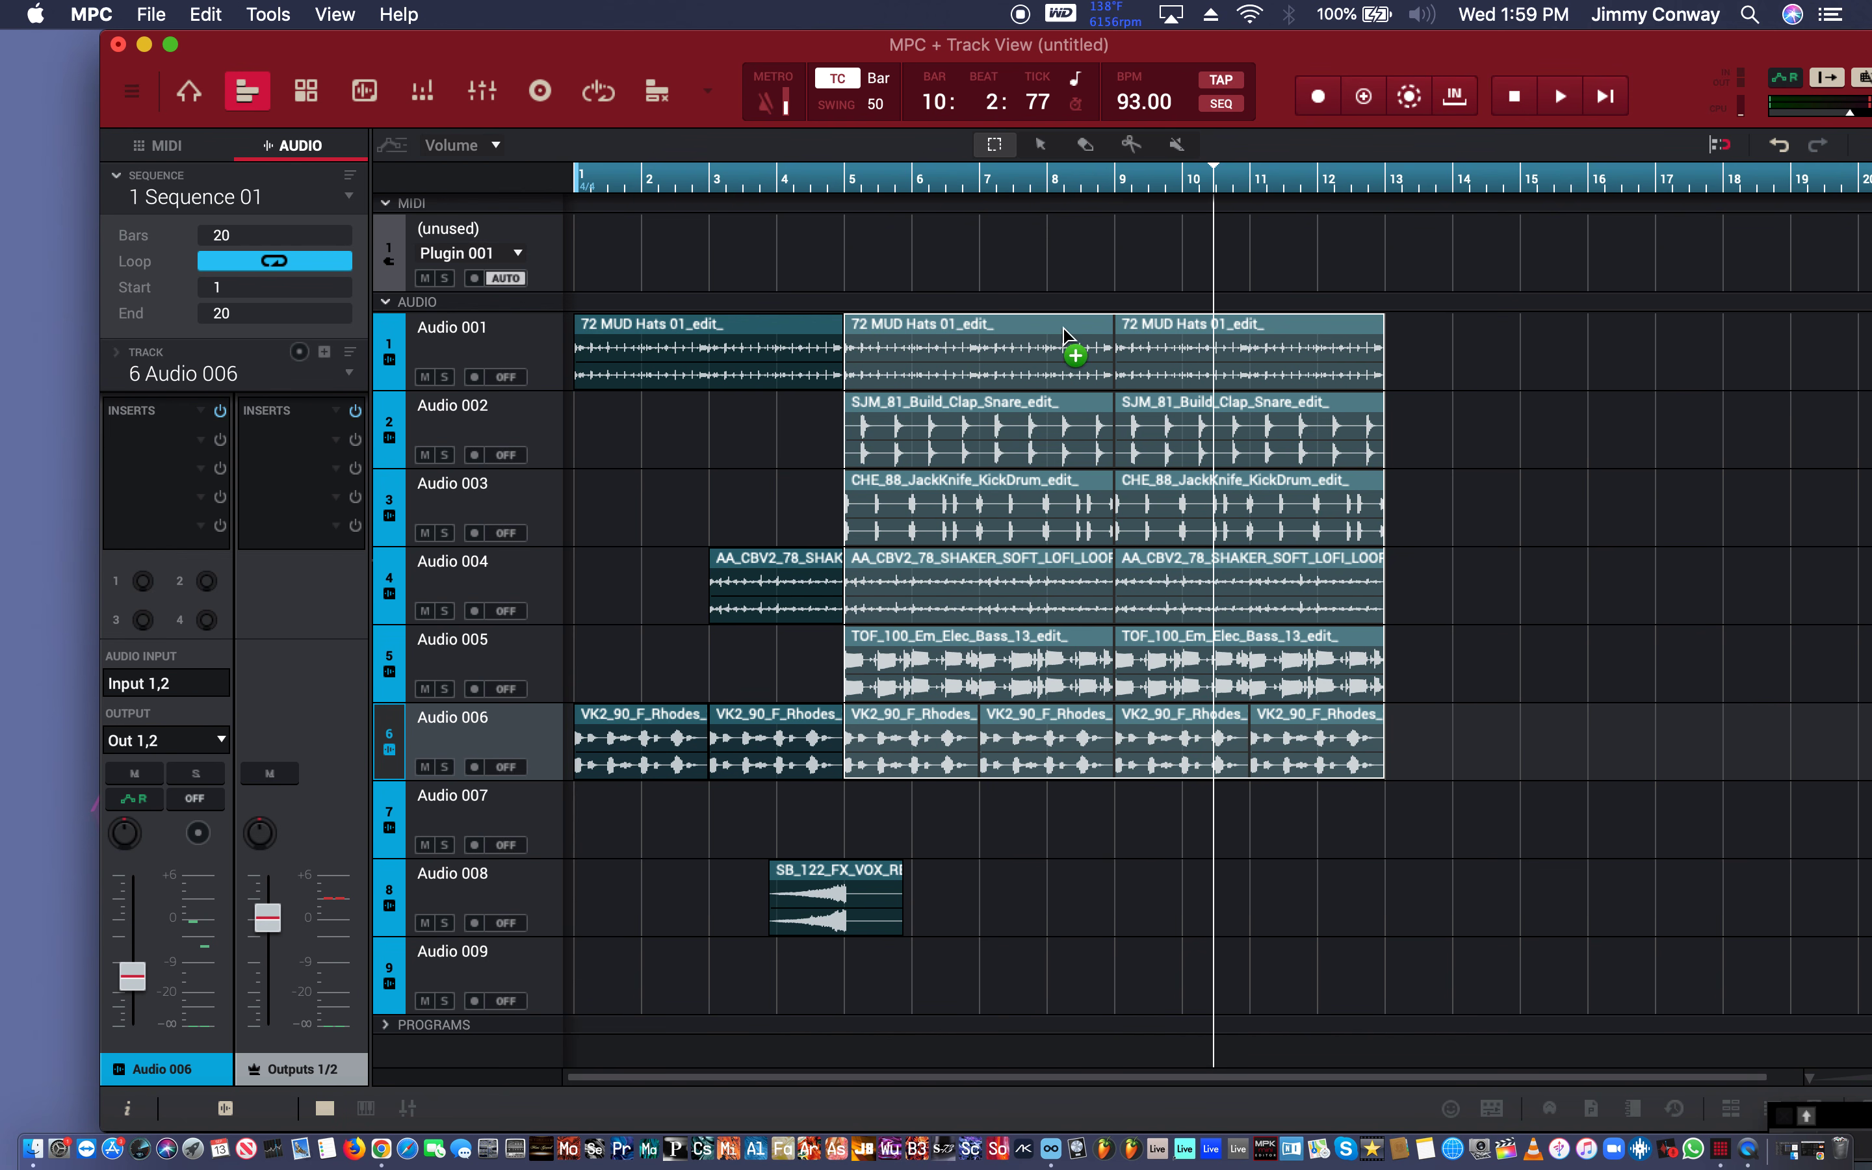
{"action": "left_click_drag", "start_coordinate": [1029, 333], "coordinate": [1369, 349]}
{"action": "left_click", "coordinate": [1374, 353]}
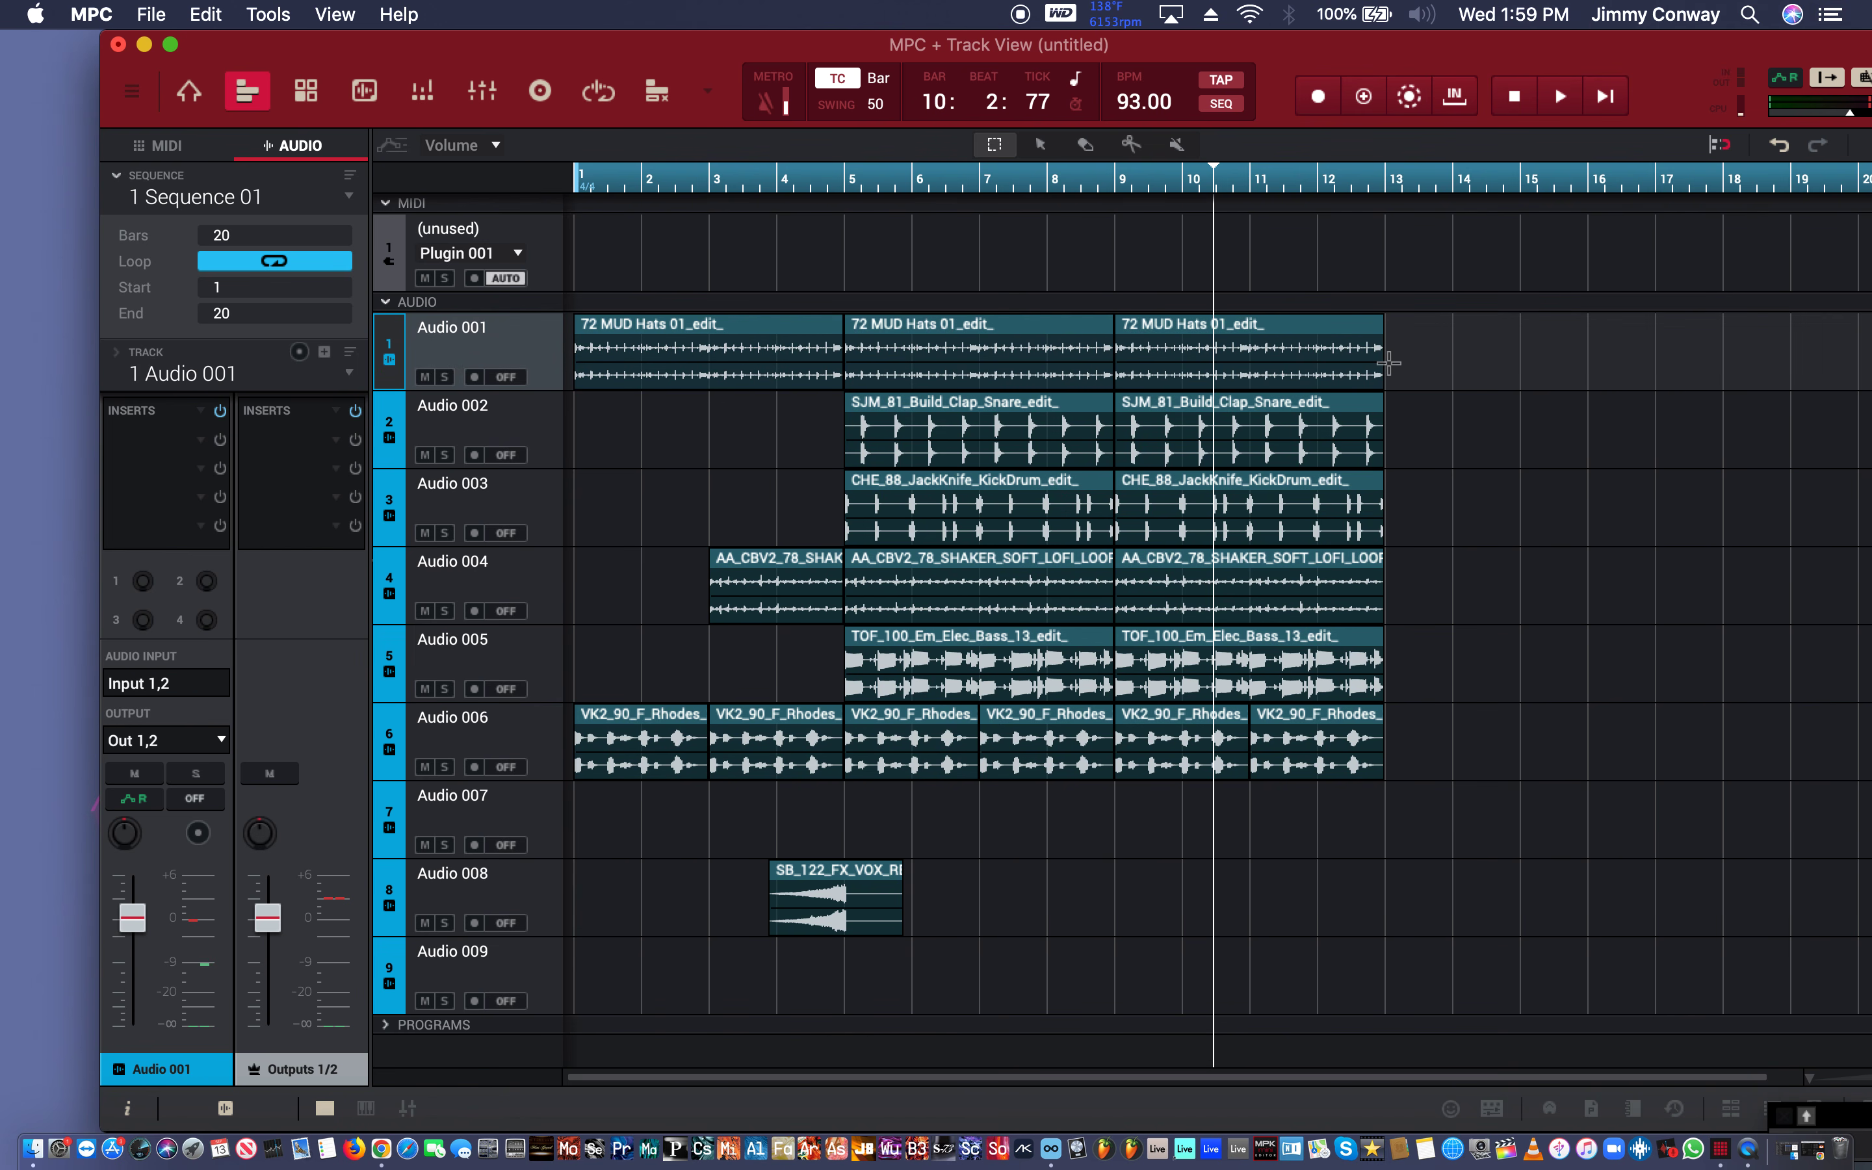
Select the bars 5 to 12 clips on Audio 001 through Audio 006 and copy them to bars 13 to 20.
{"action": "left_click_drag", "start_coordinate": [1383, 364], "coordinate": [874, 719]}
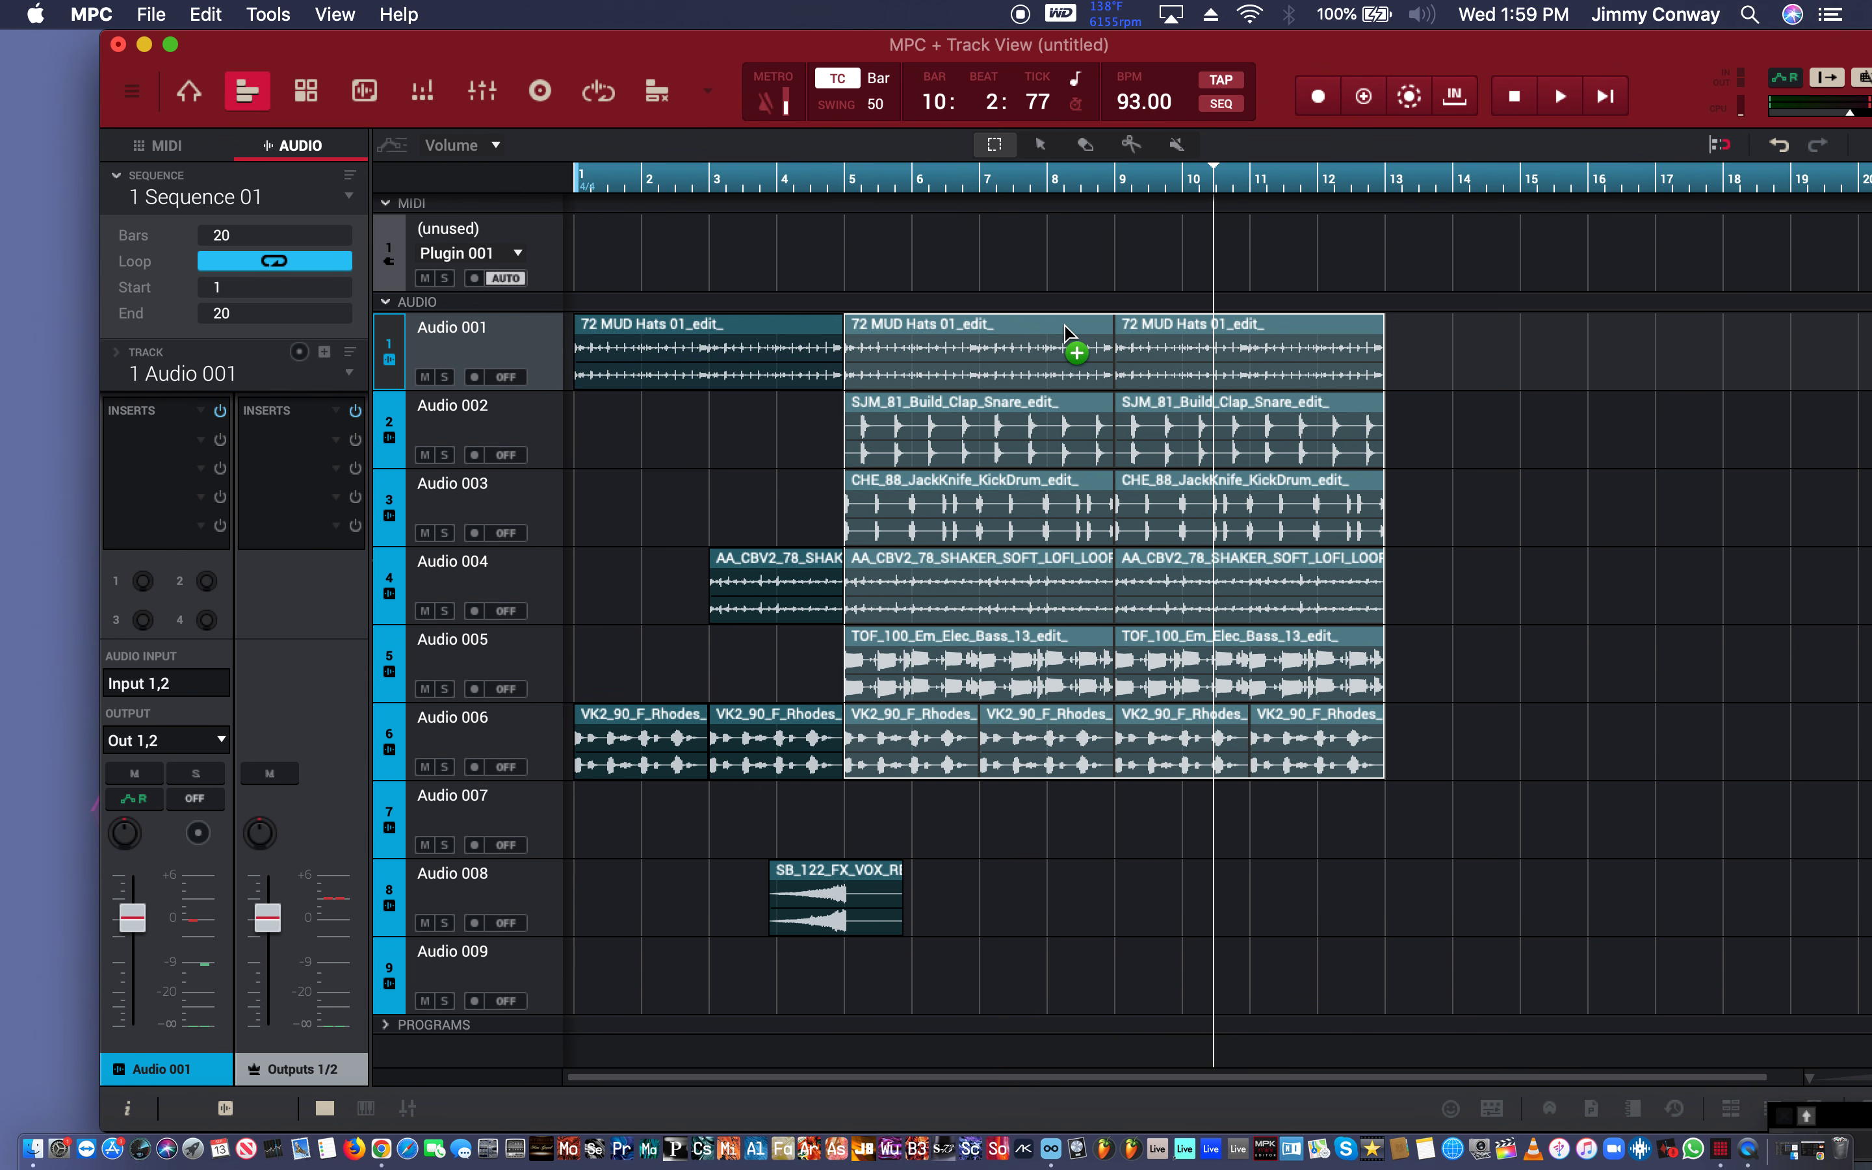
{"action": "left_click_drag", "start_coordinate": [1021, 332], "coordinate": [1625, 385]}
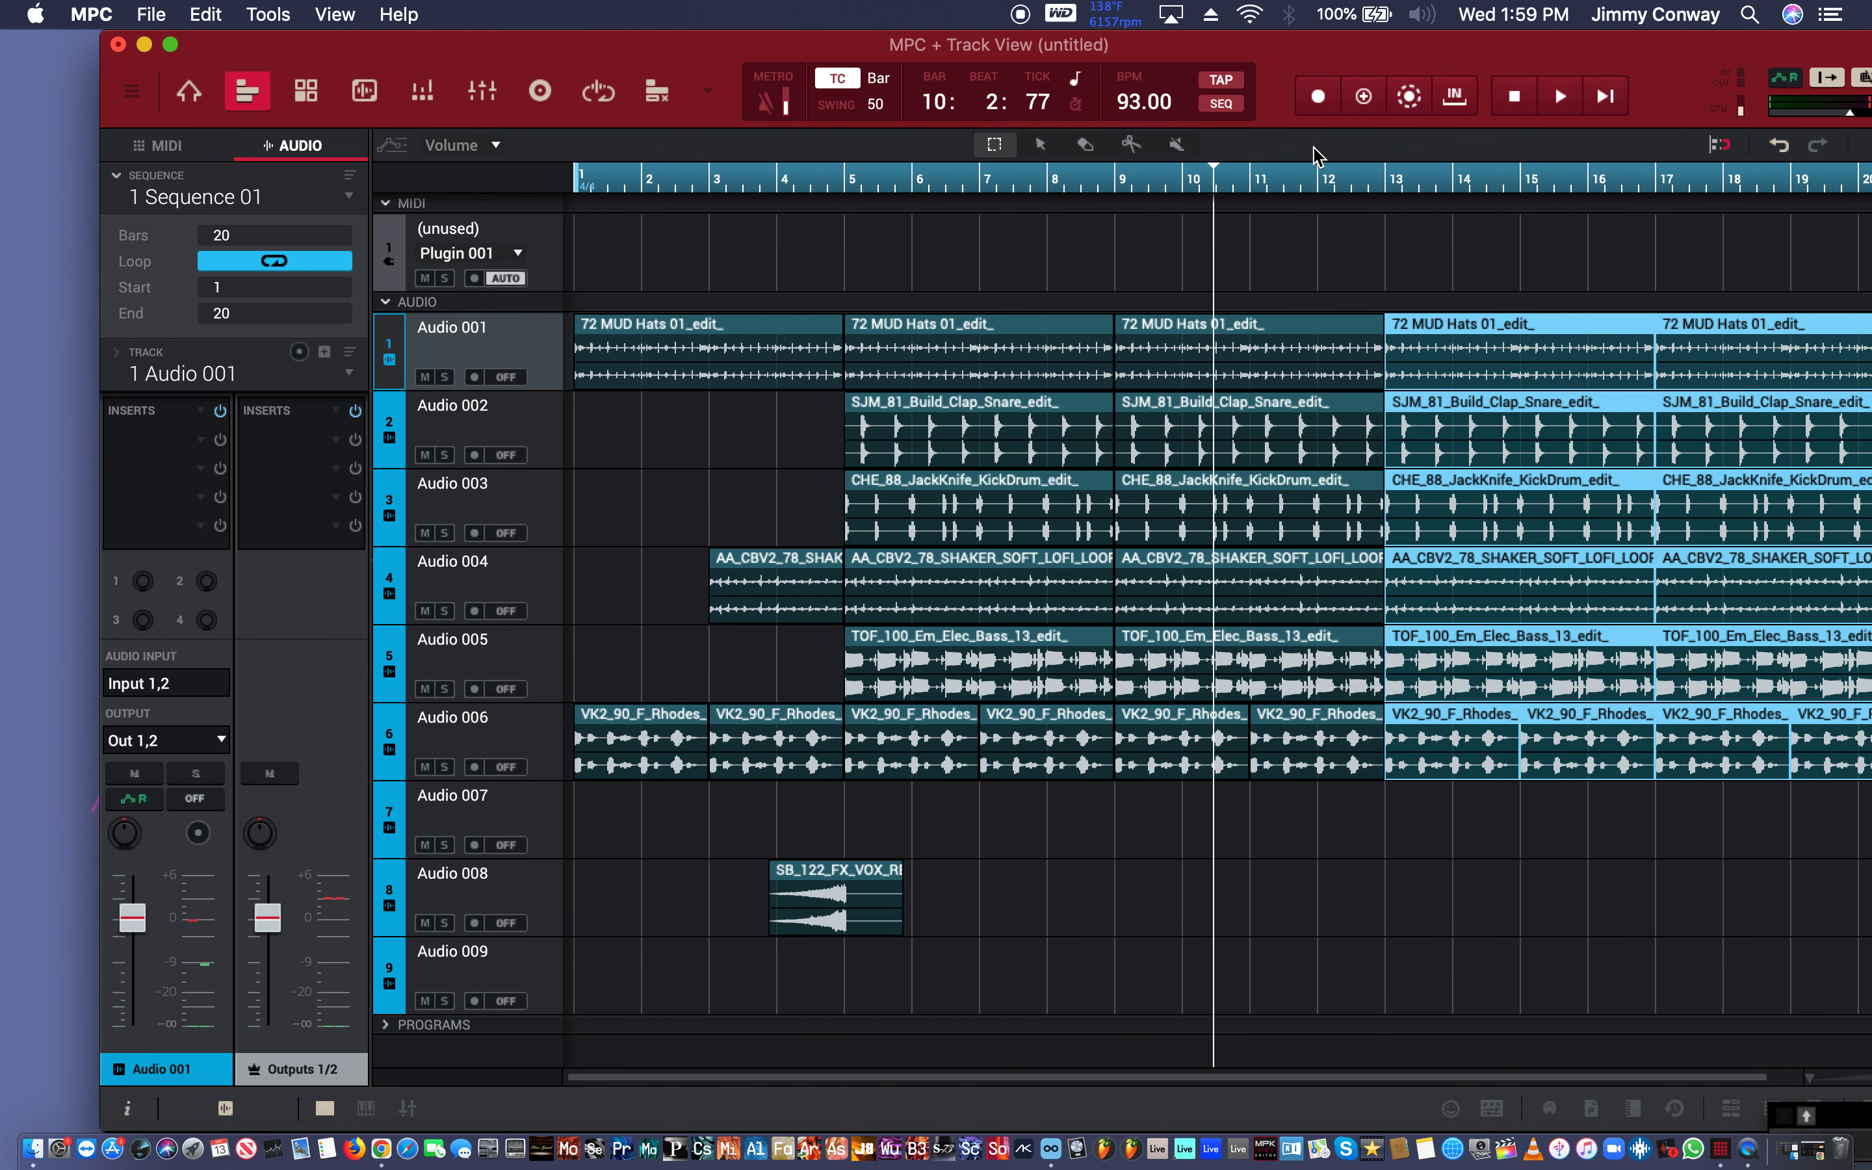
Play passages of the extended 20-bar arrangement to check the groove, then stop playback.
{"action": "key", "text": "space"}
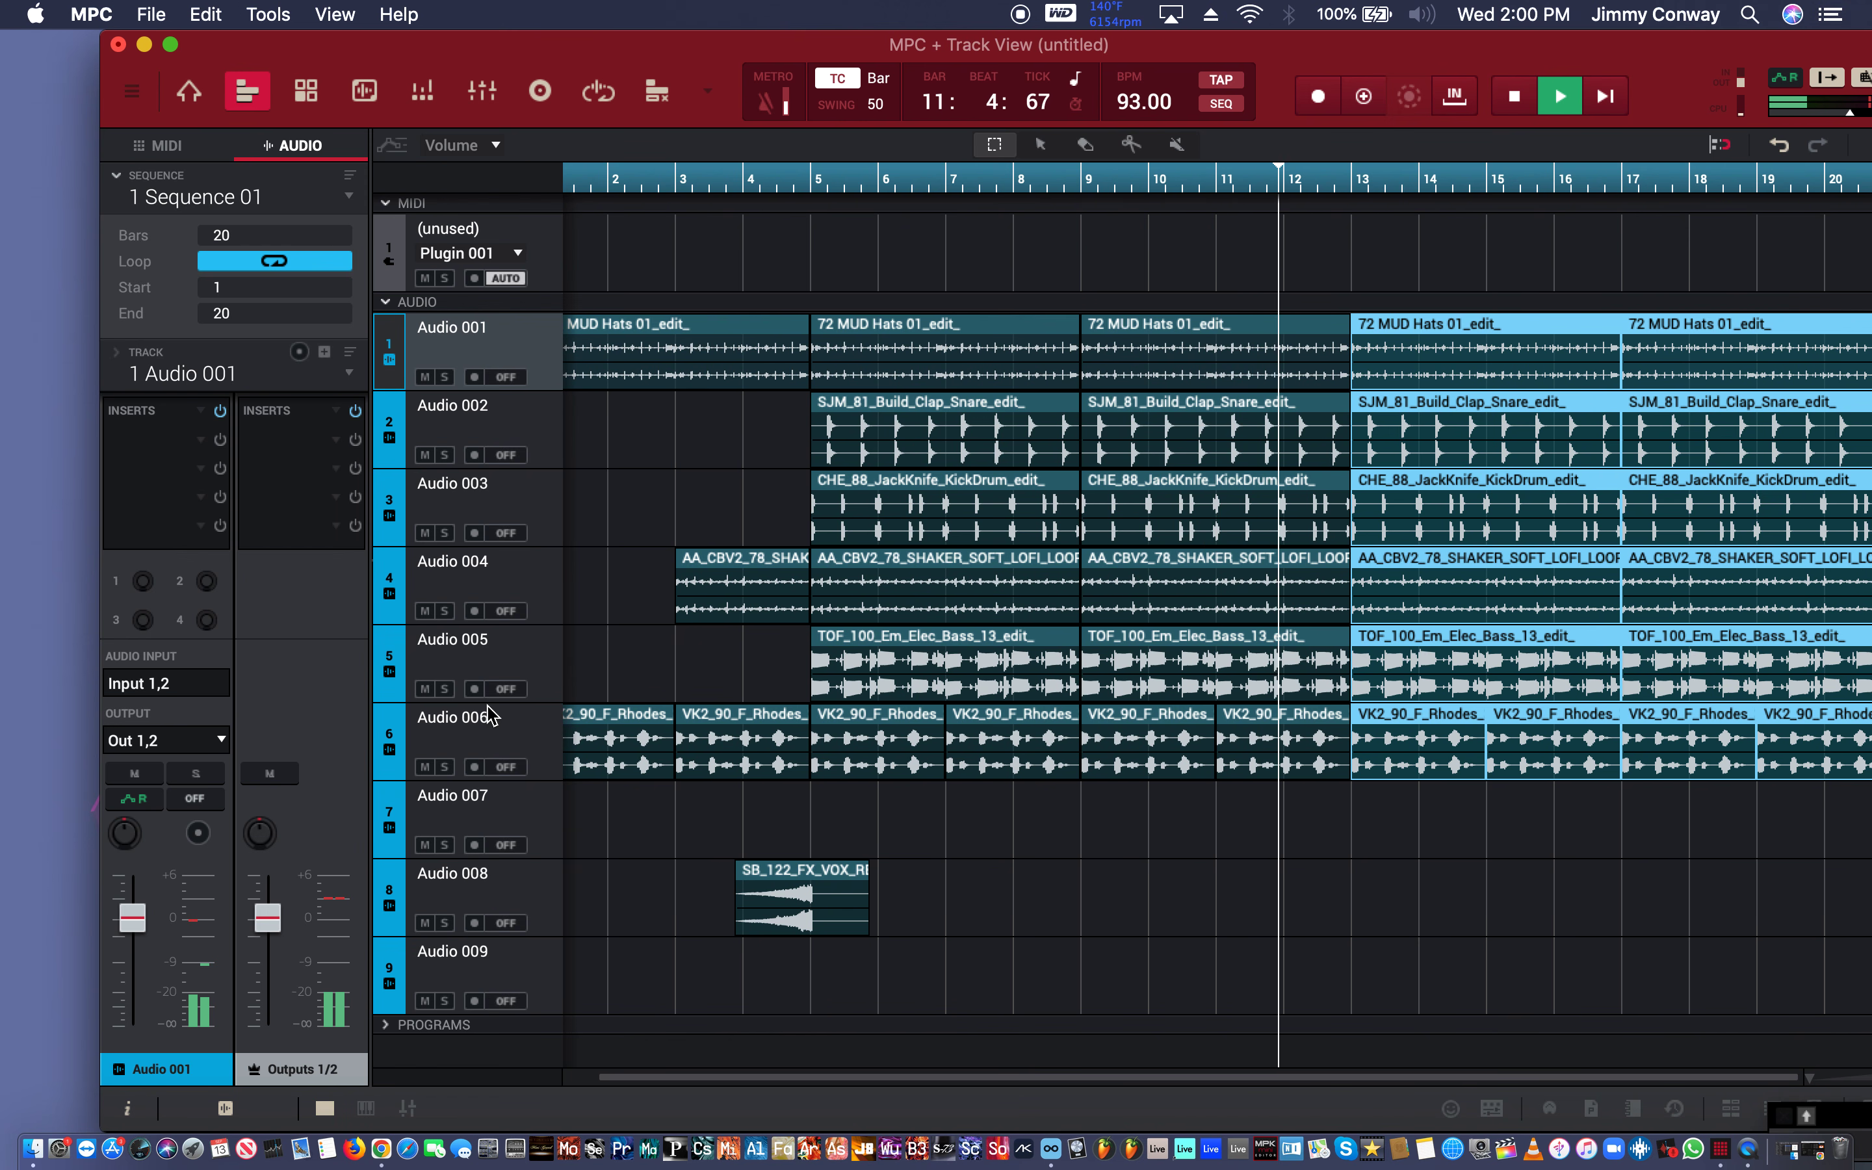
{"action": "key", "text": "space"}
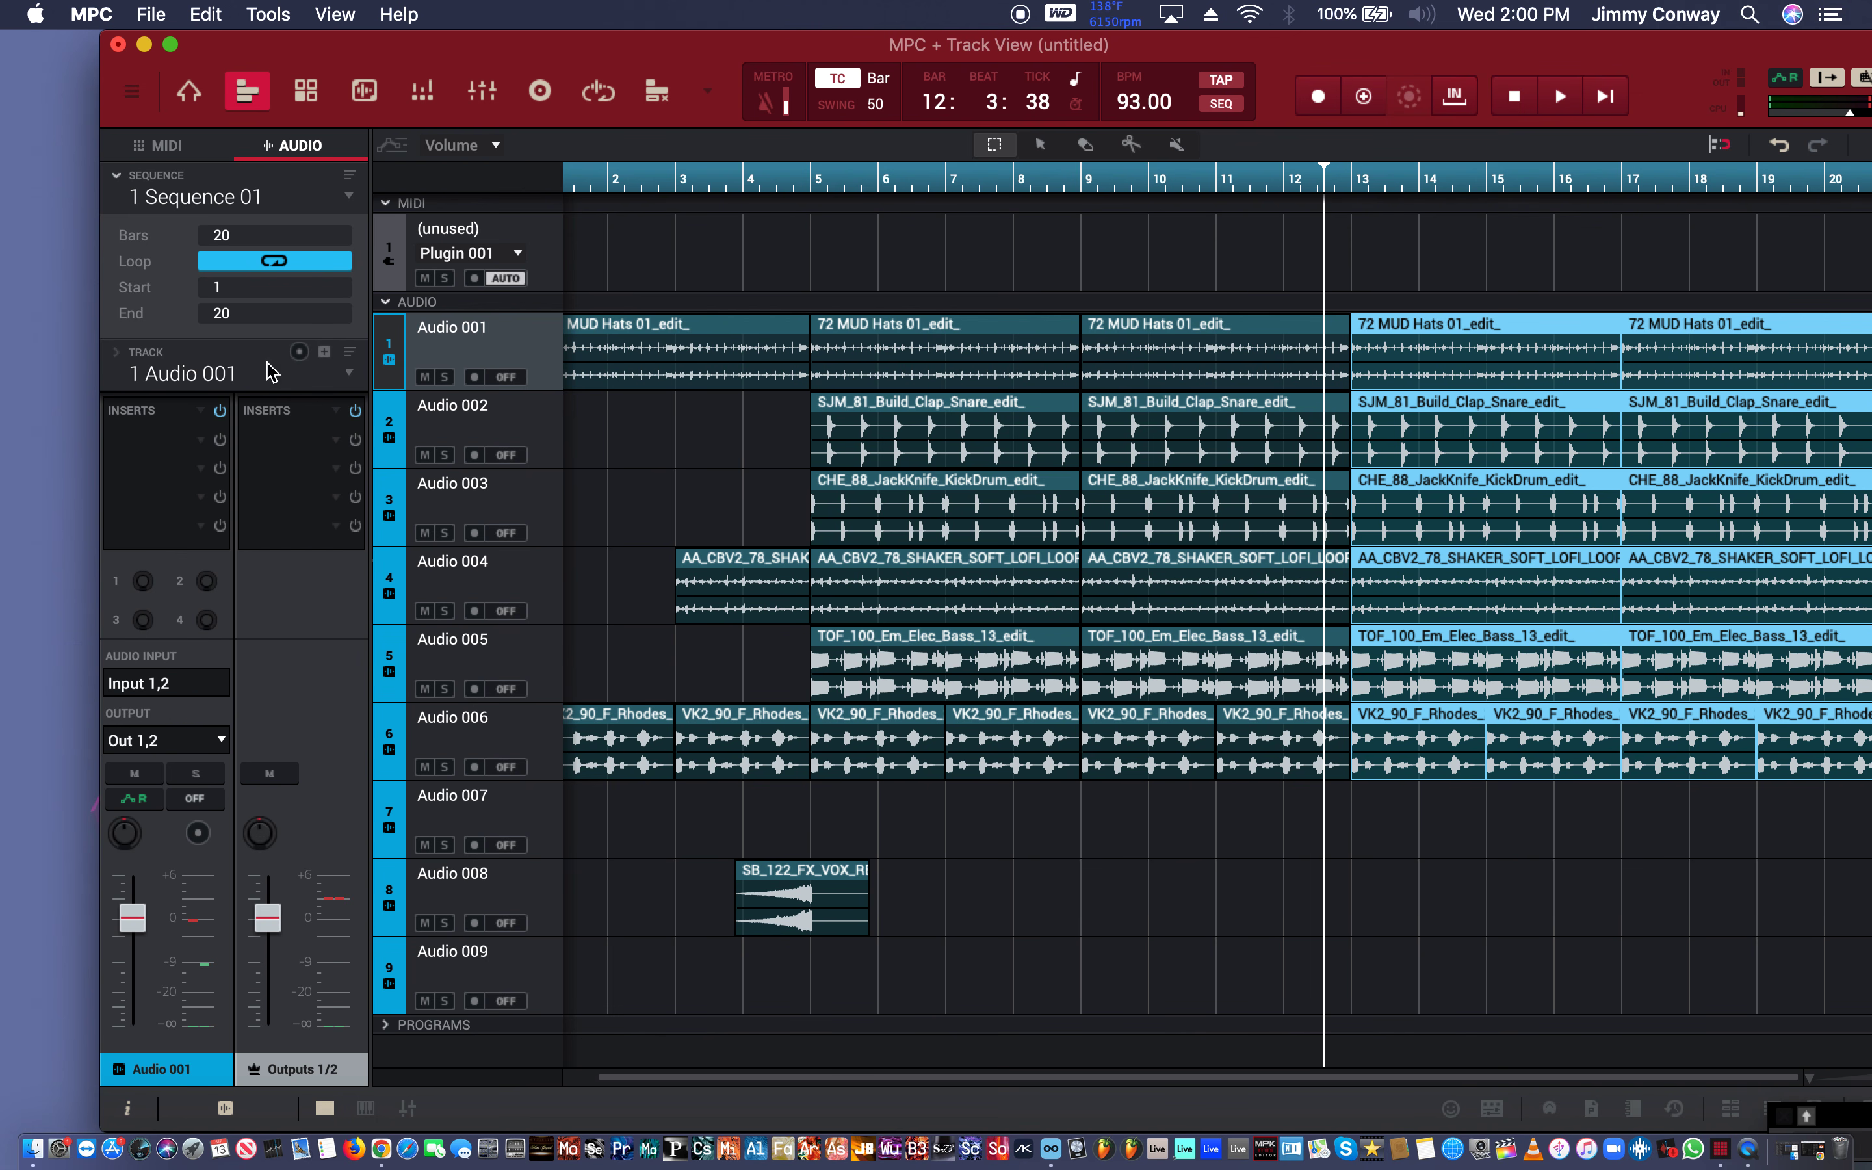
{"action": "key", "text": "space"}
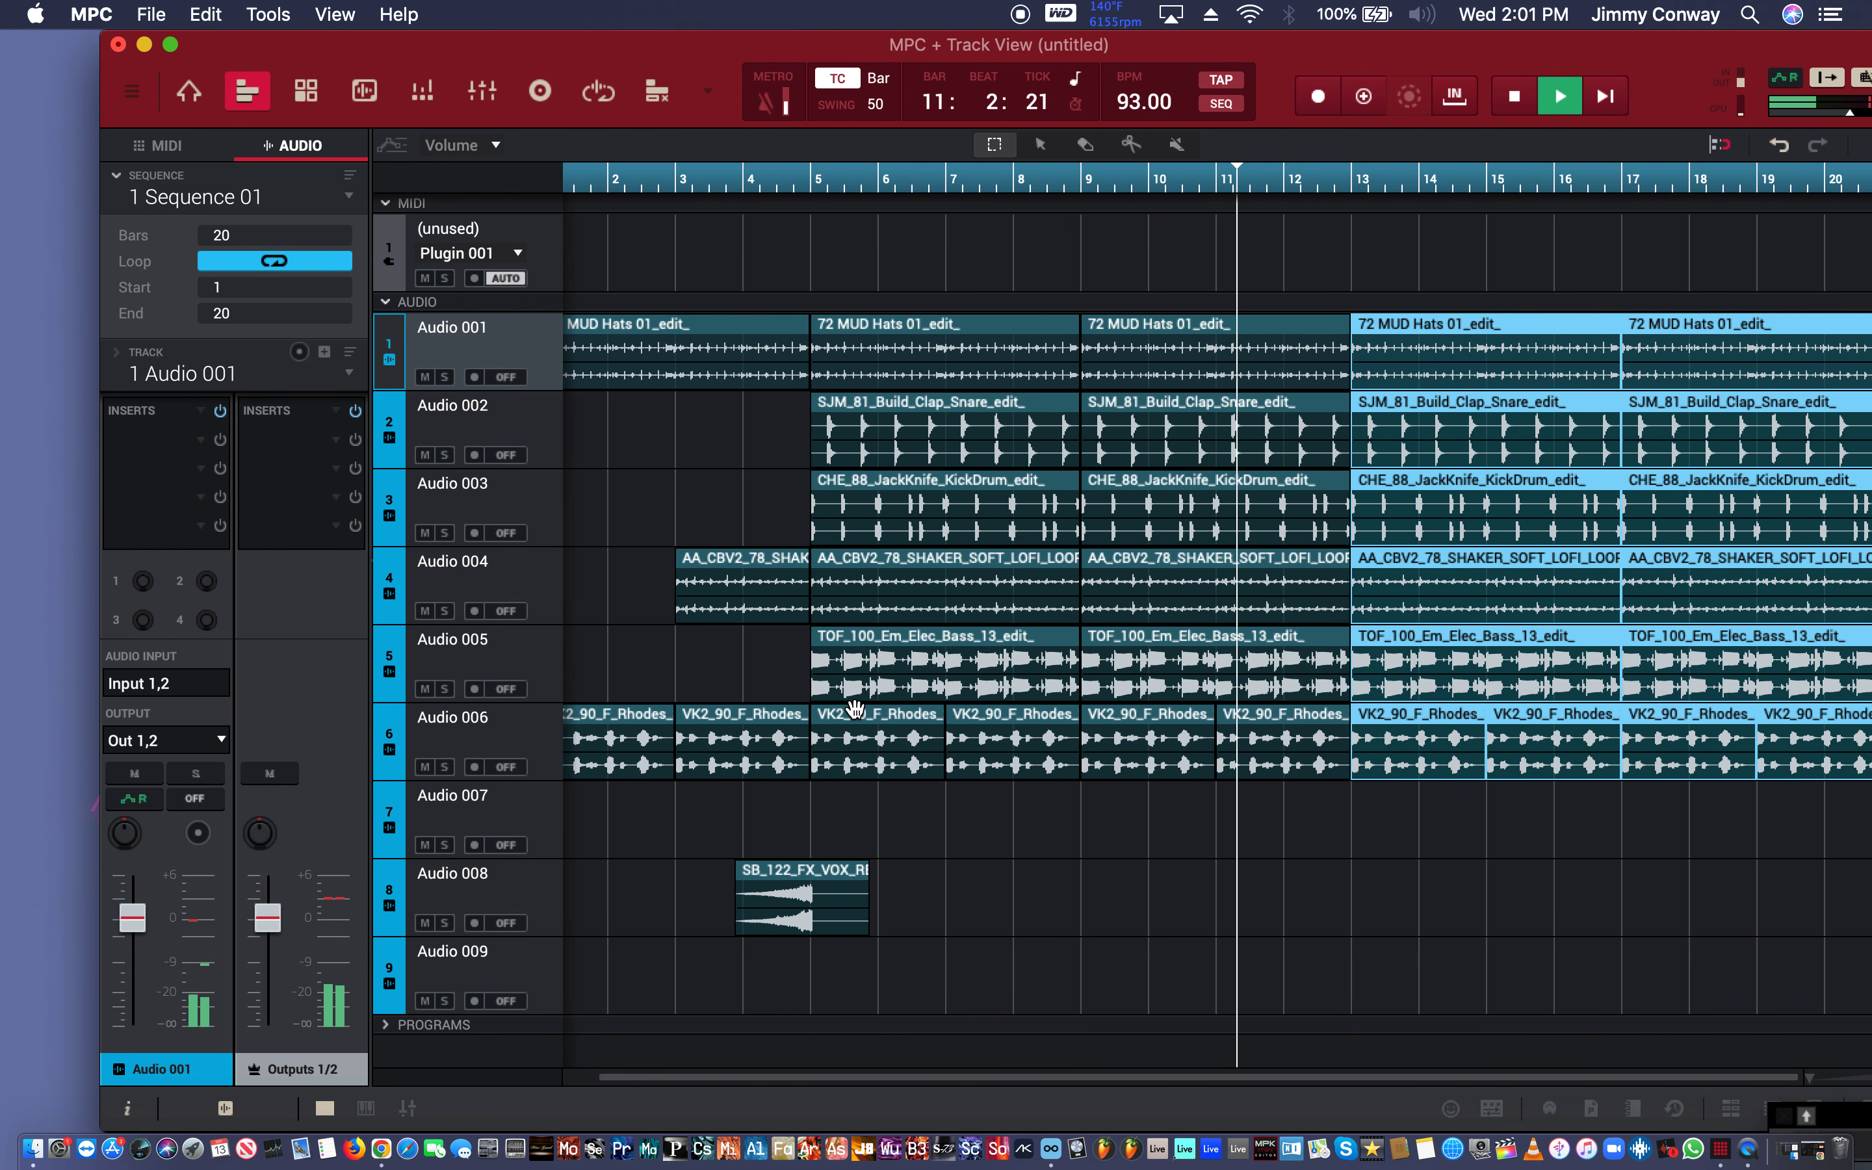
{"action": "key", "text": "space"}
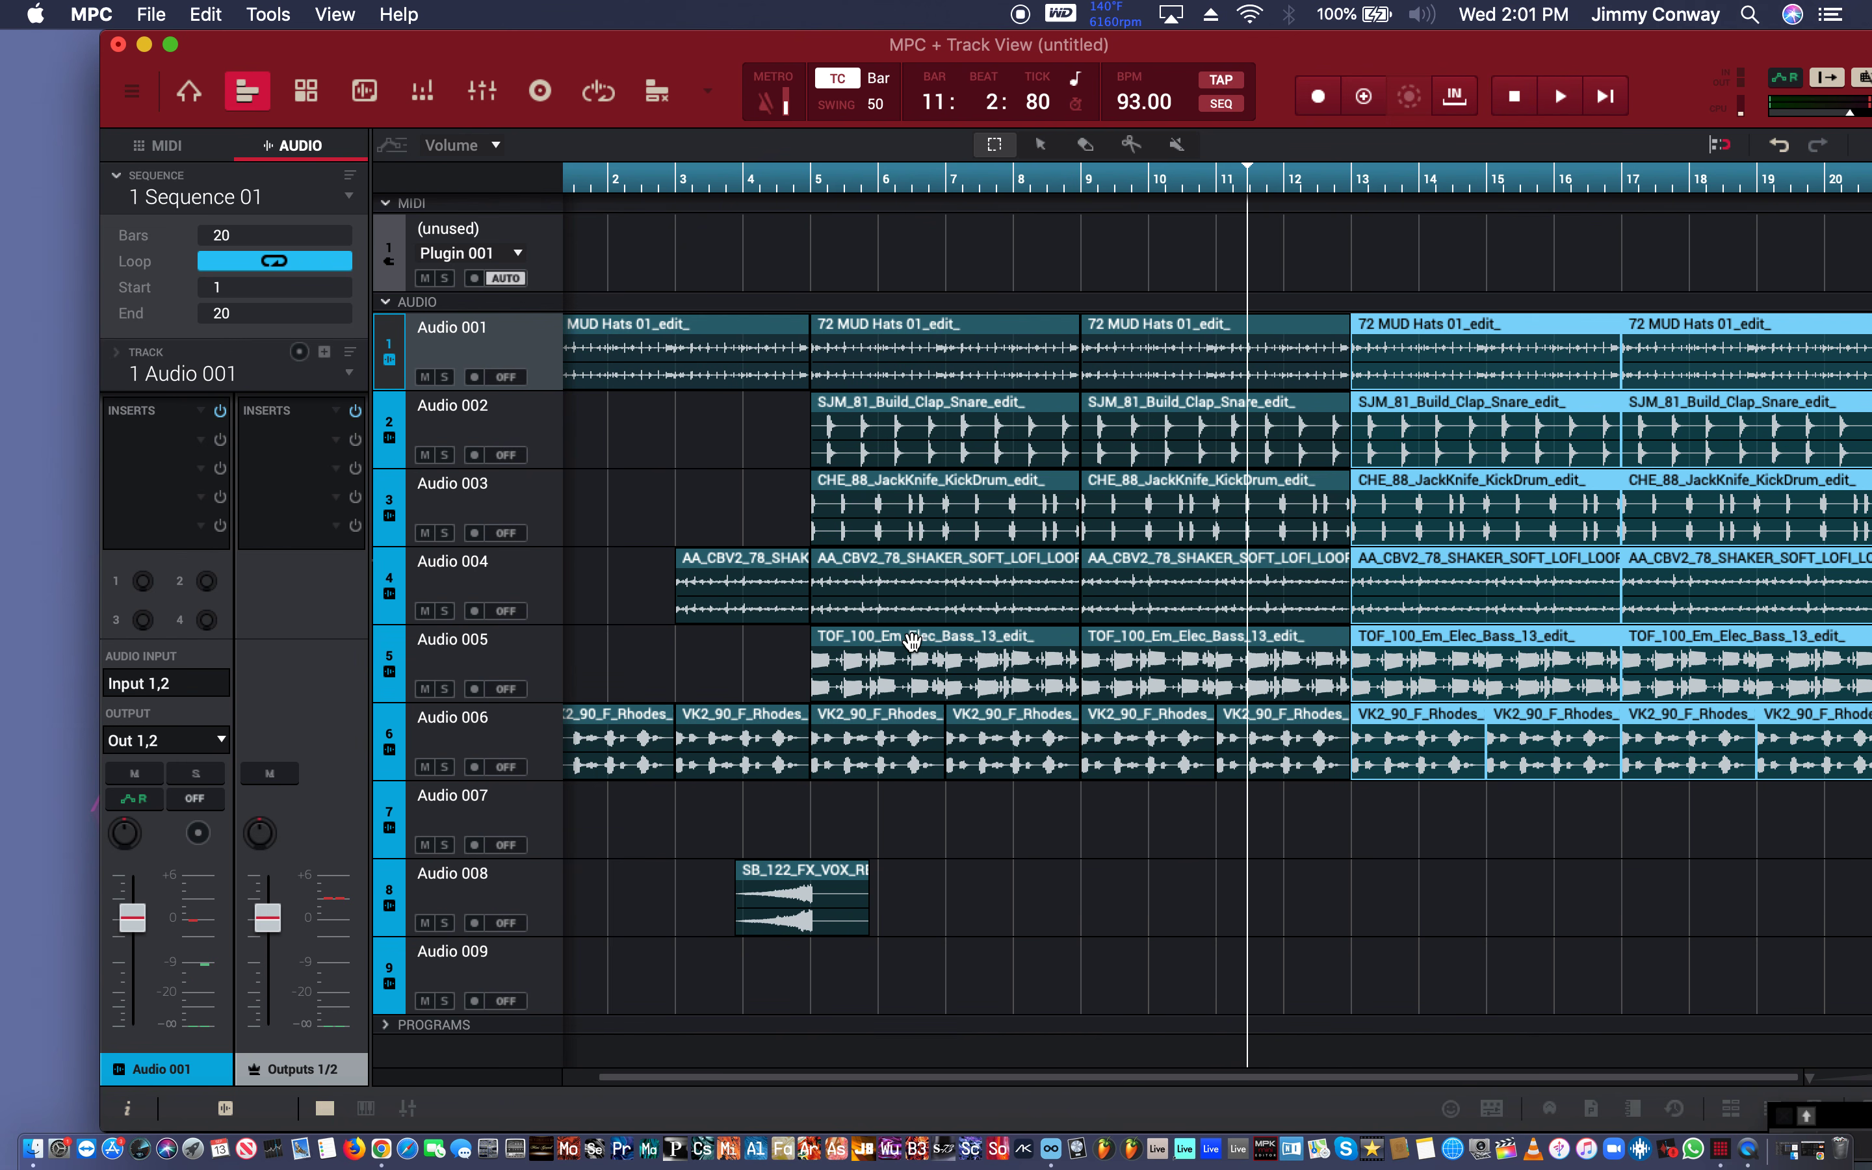
Delete the two Rhodes clips covering bars 5 to 8 on Audio 006.
{"action": "left_click", "coordinate": [903, 715]}
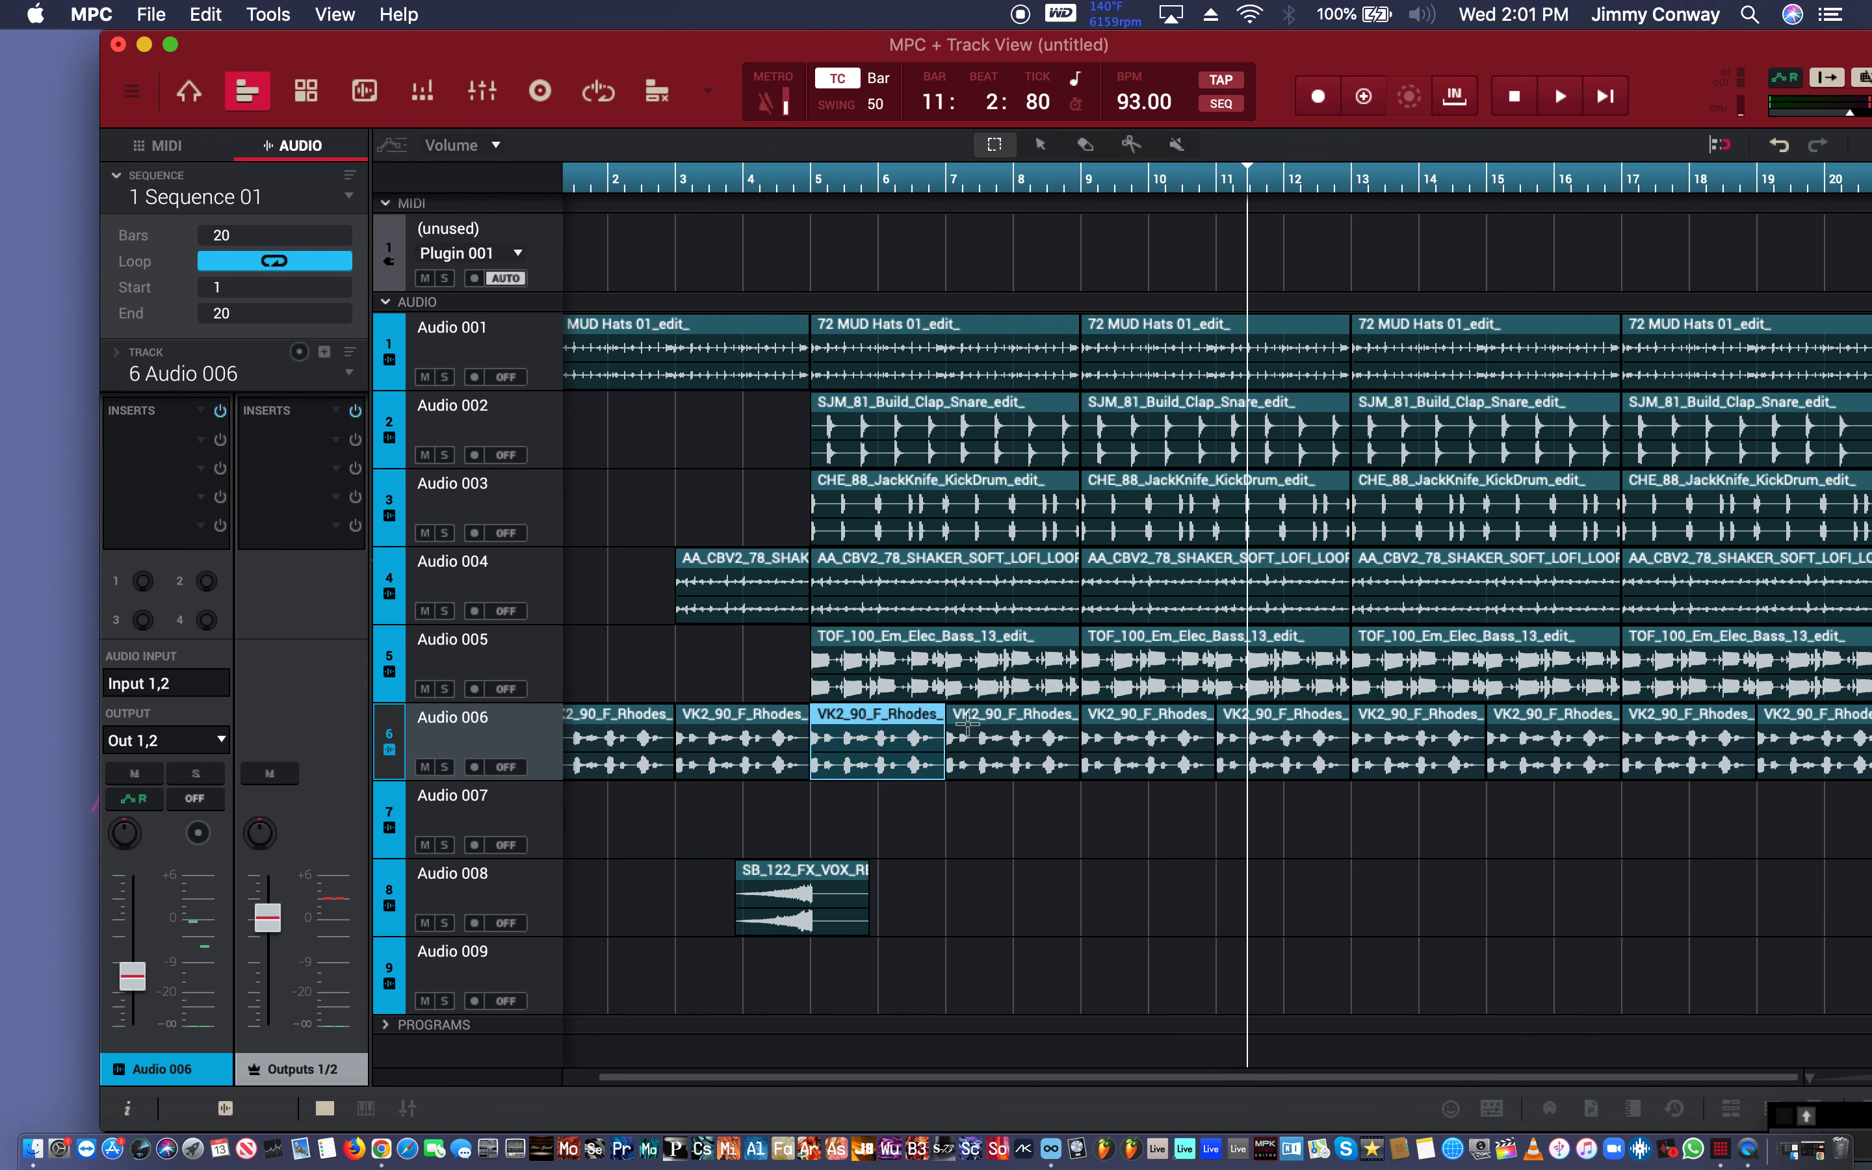
{"action": "left_click", "coordinate": [897, 714]}
{"action": "key", "text": "Delete"}
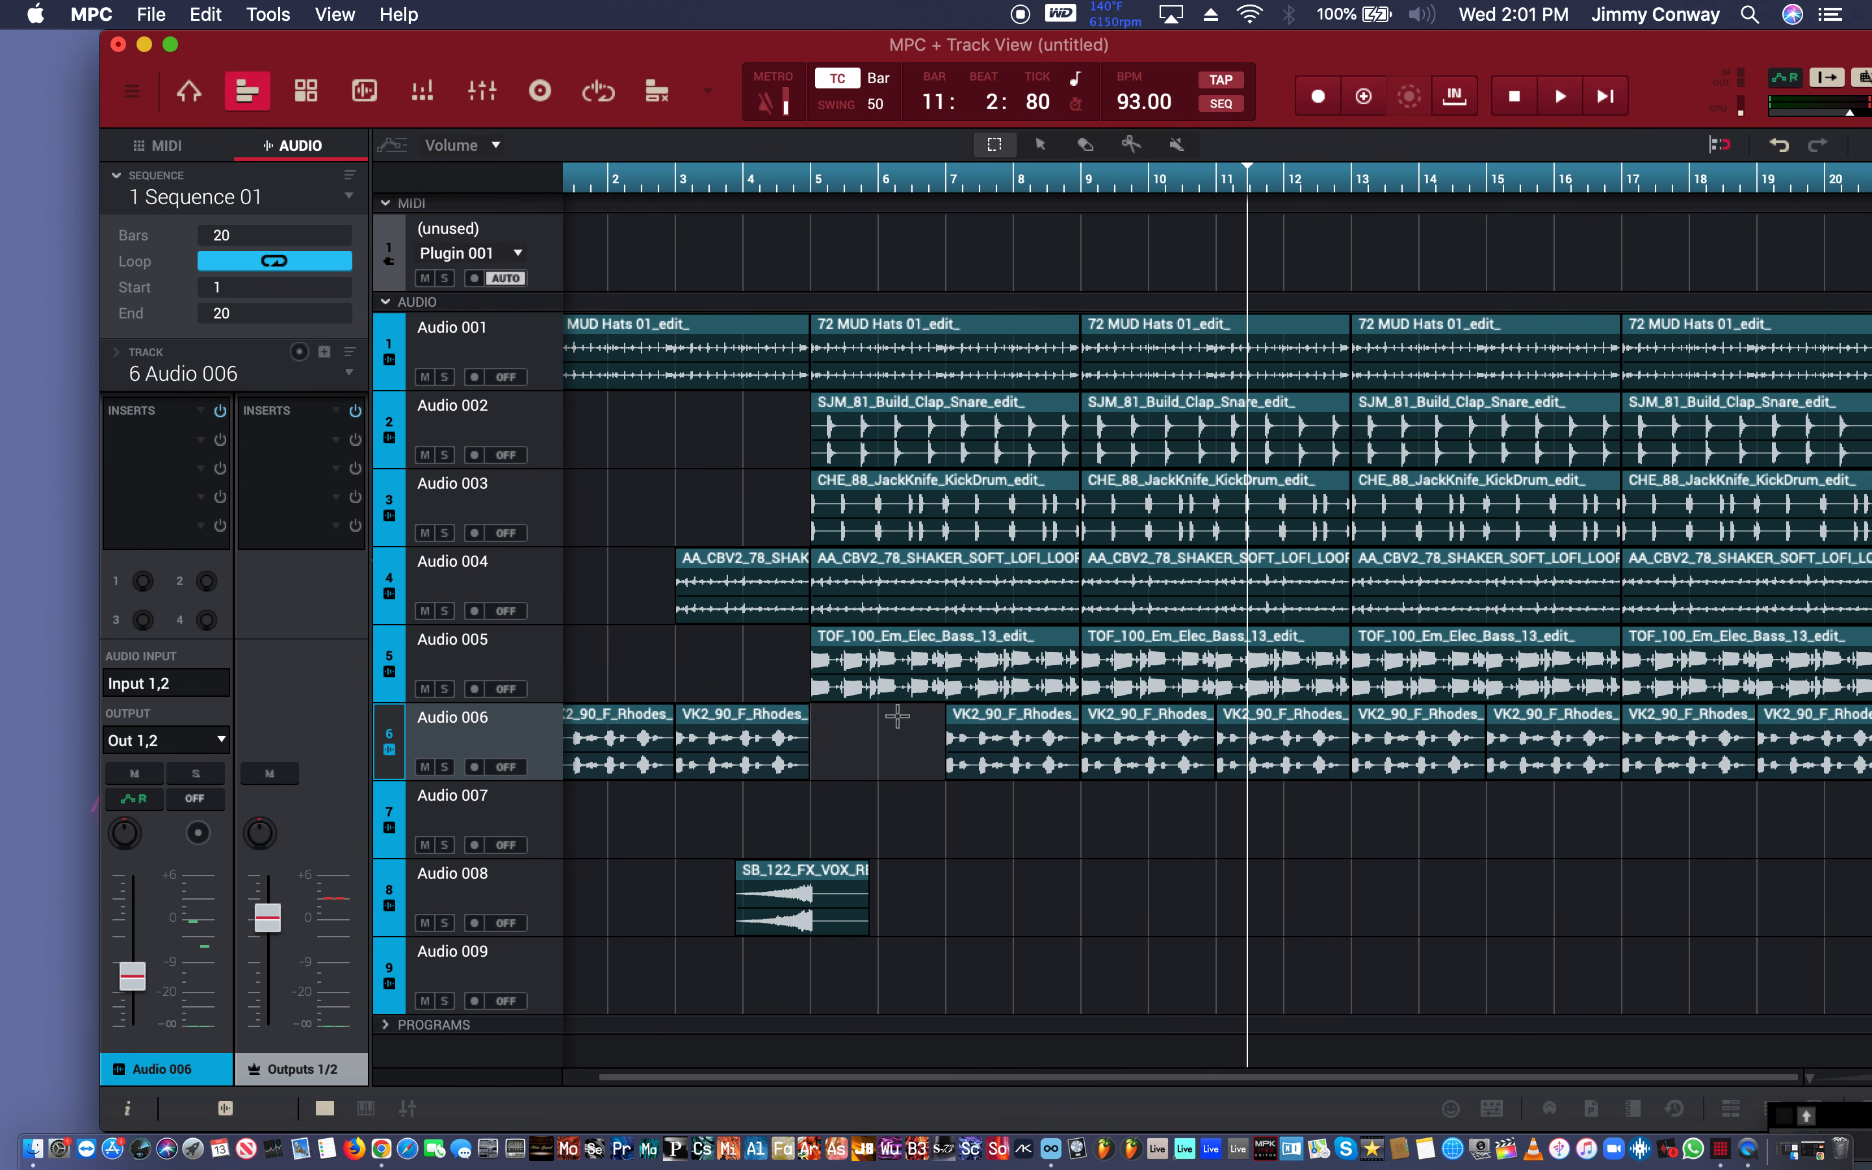
{"action": "left_click", "coordinate": [980, 706]}
{"action": "key", "text": "Delete"}
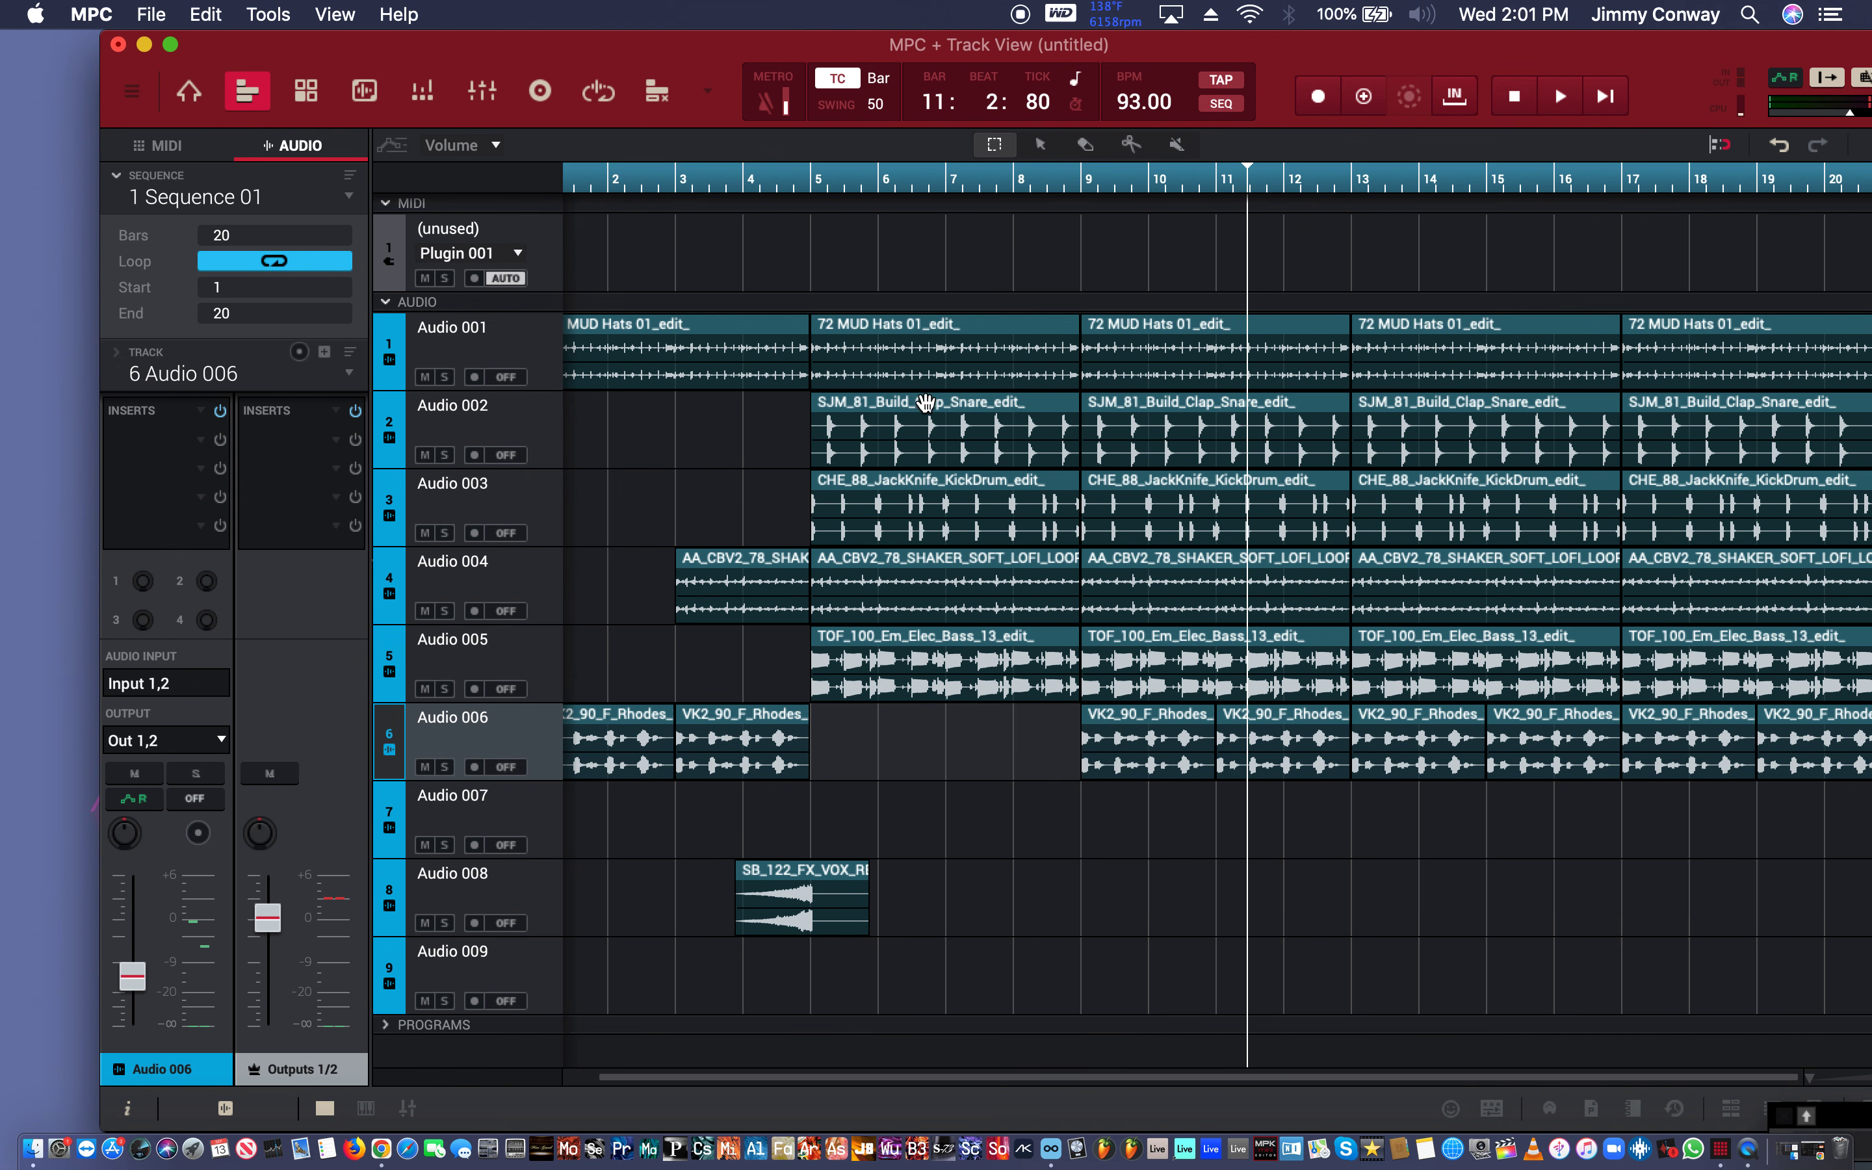
Delete the shaker clip over bars 5 to 8 on Audio 004 and the hats clip over bars 9 to 12 on Audio 001.
{"action": "left_click", "coordinate": [903, 559]}
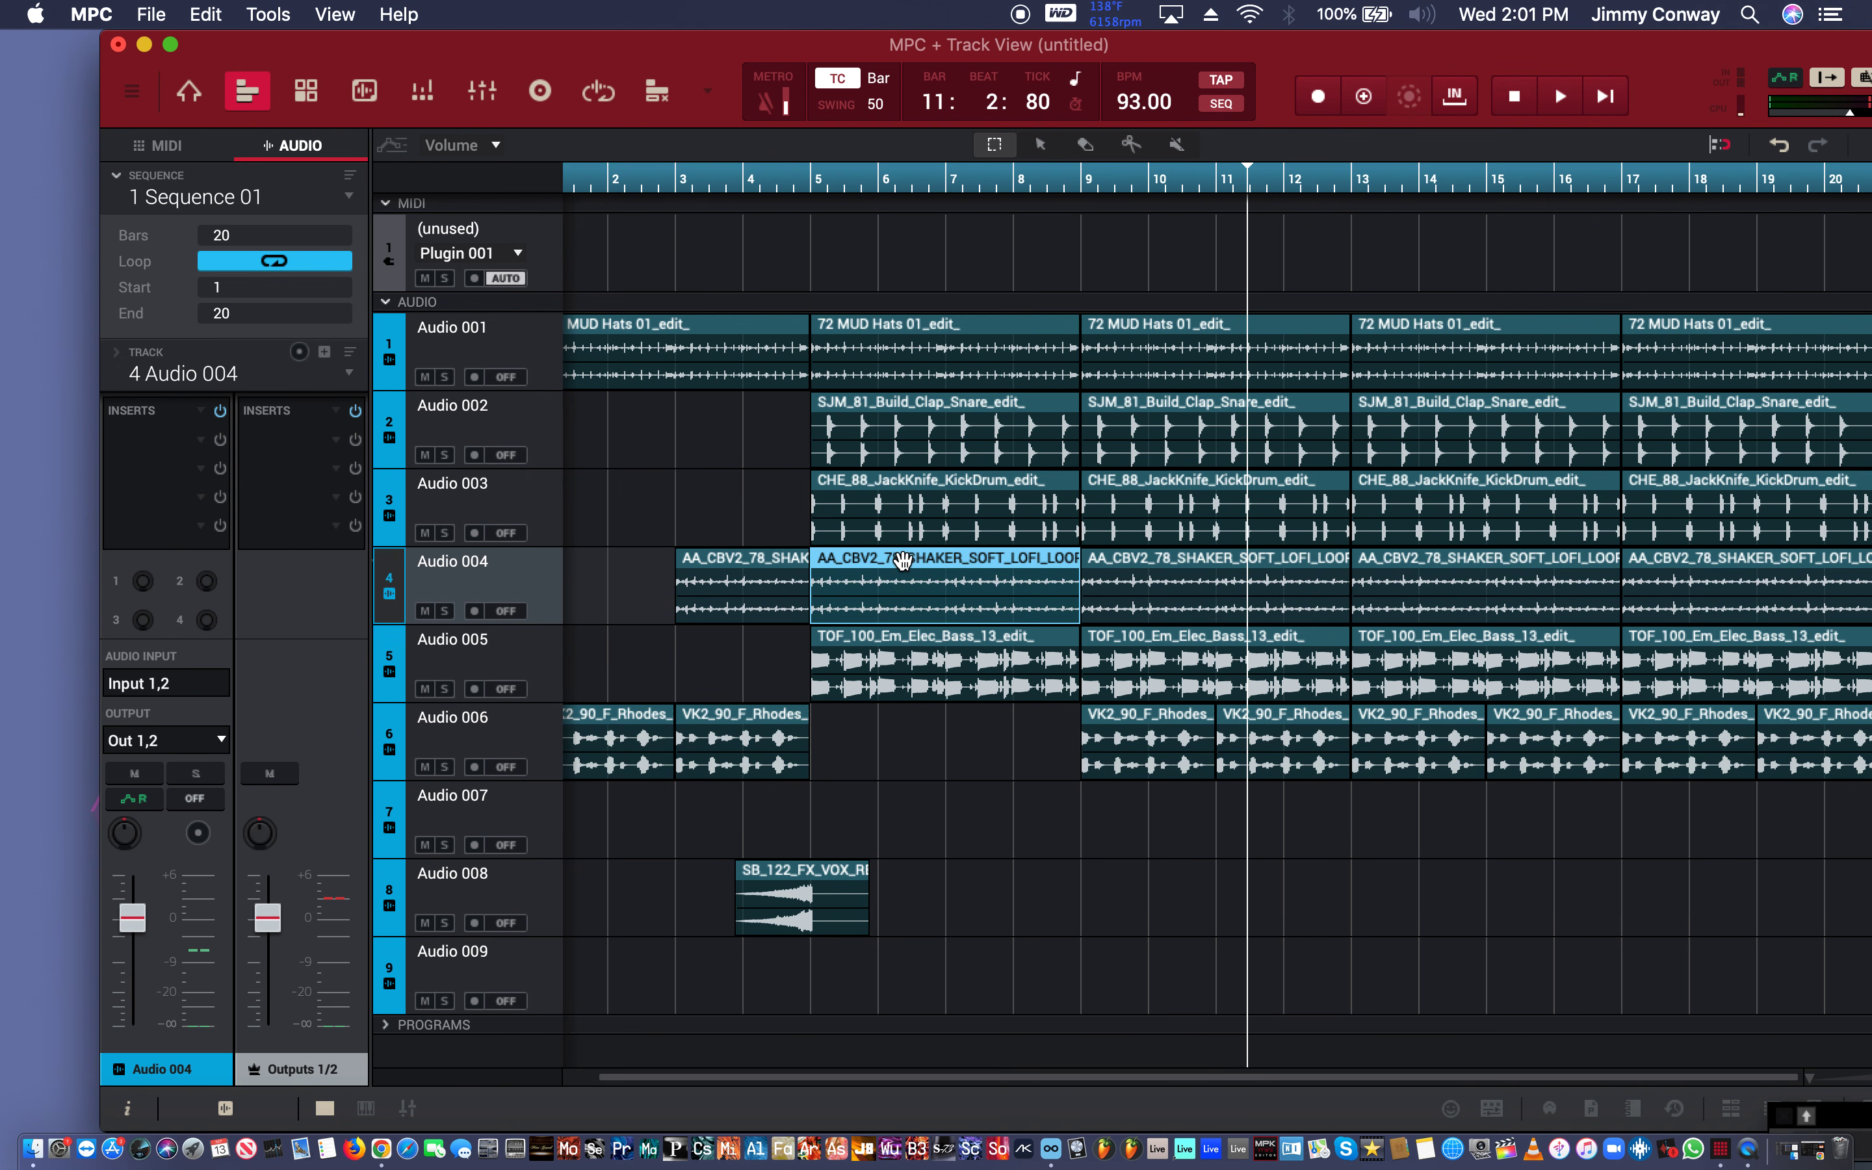
{"action": "key", "text": "Delete"}
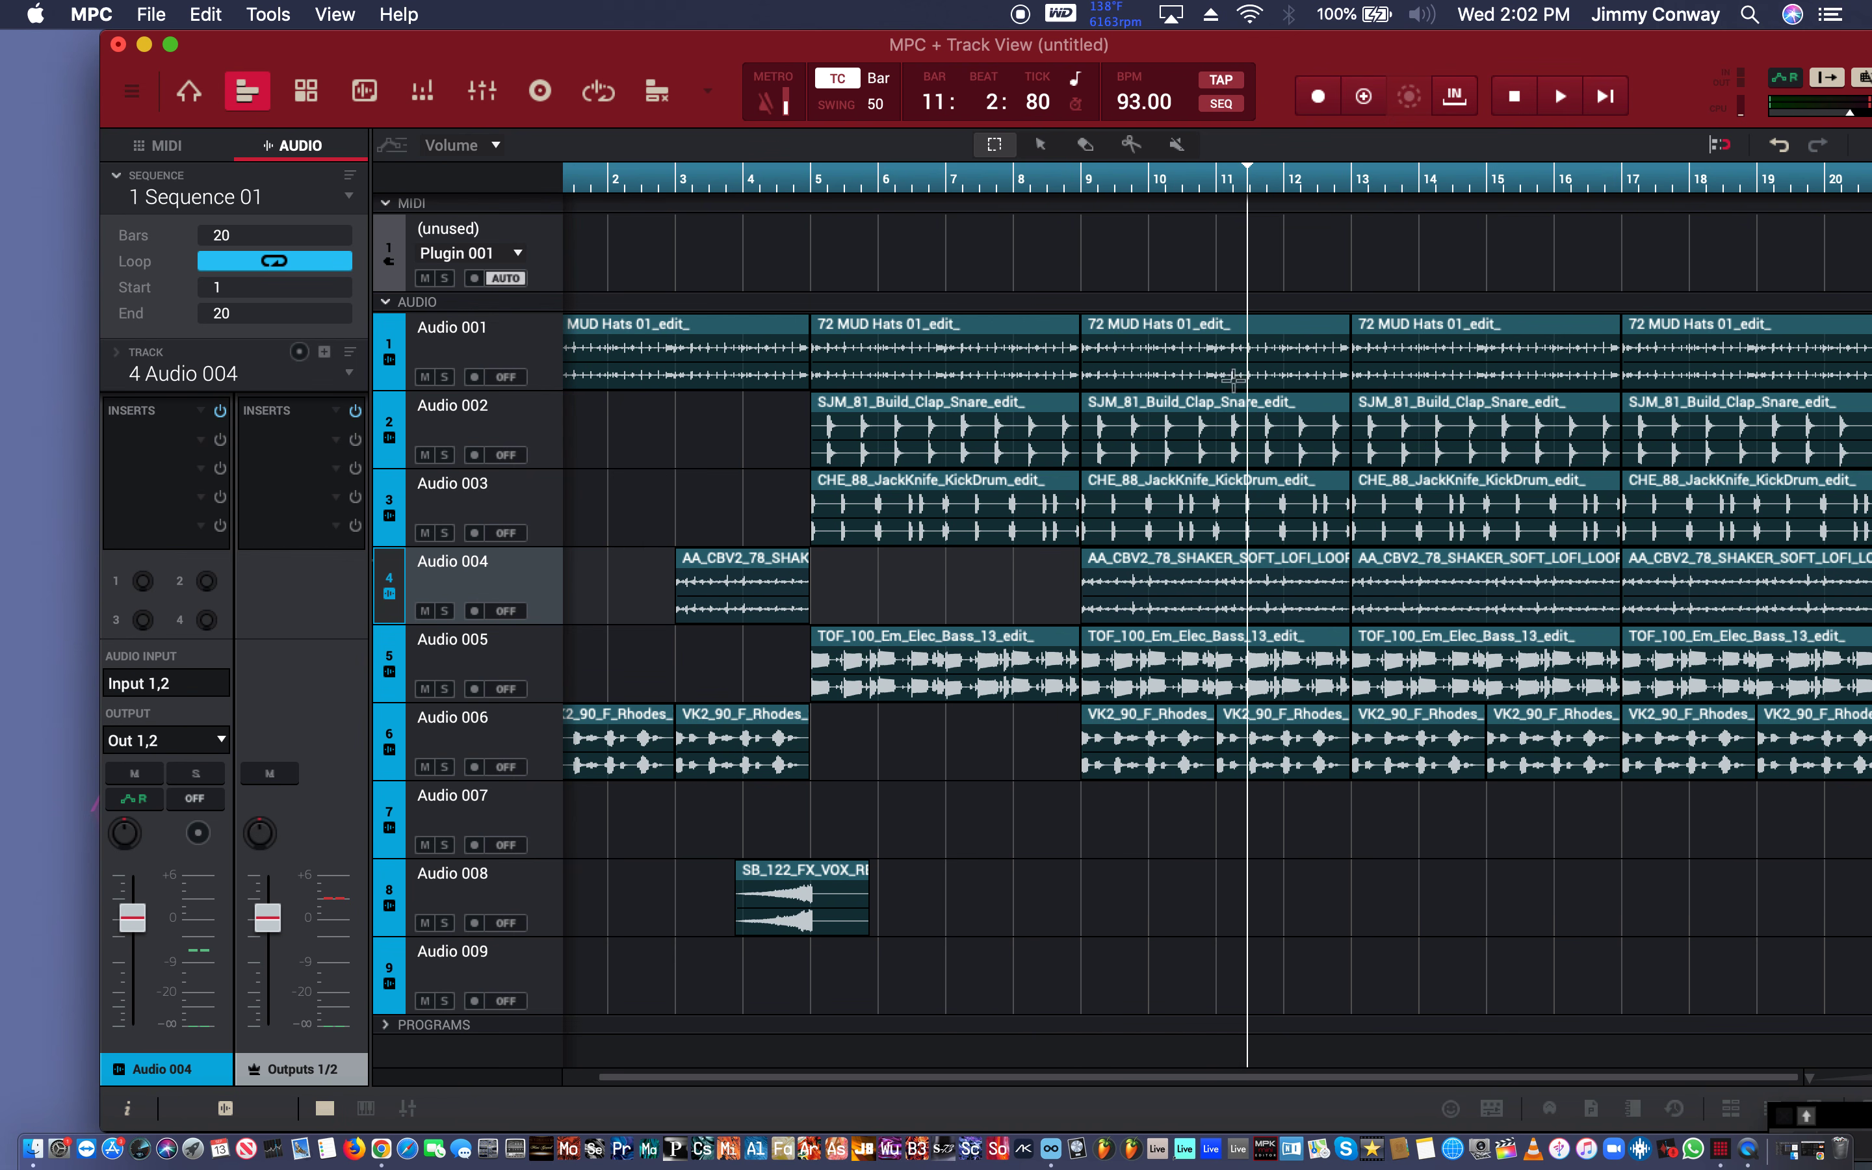
{"action": "left_click", "coordinate": [1228, 326]}
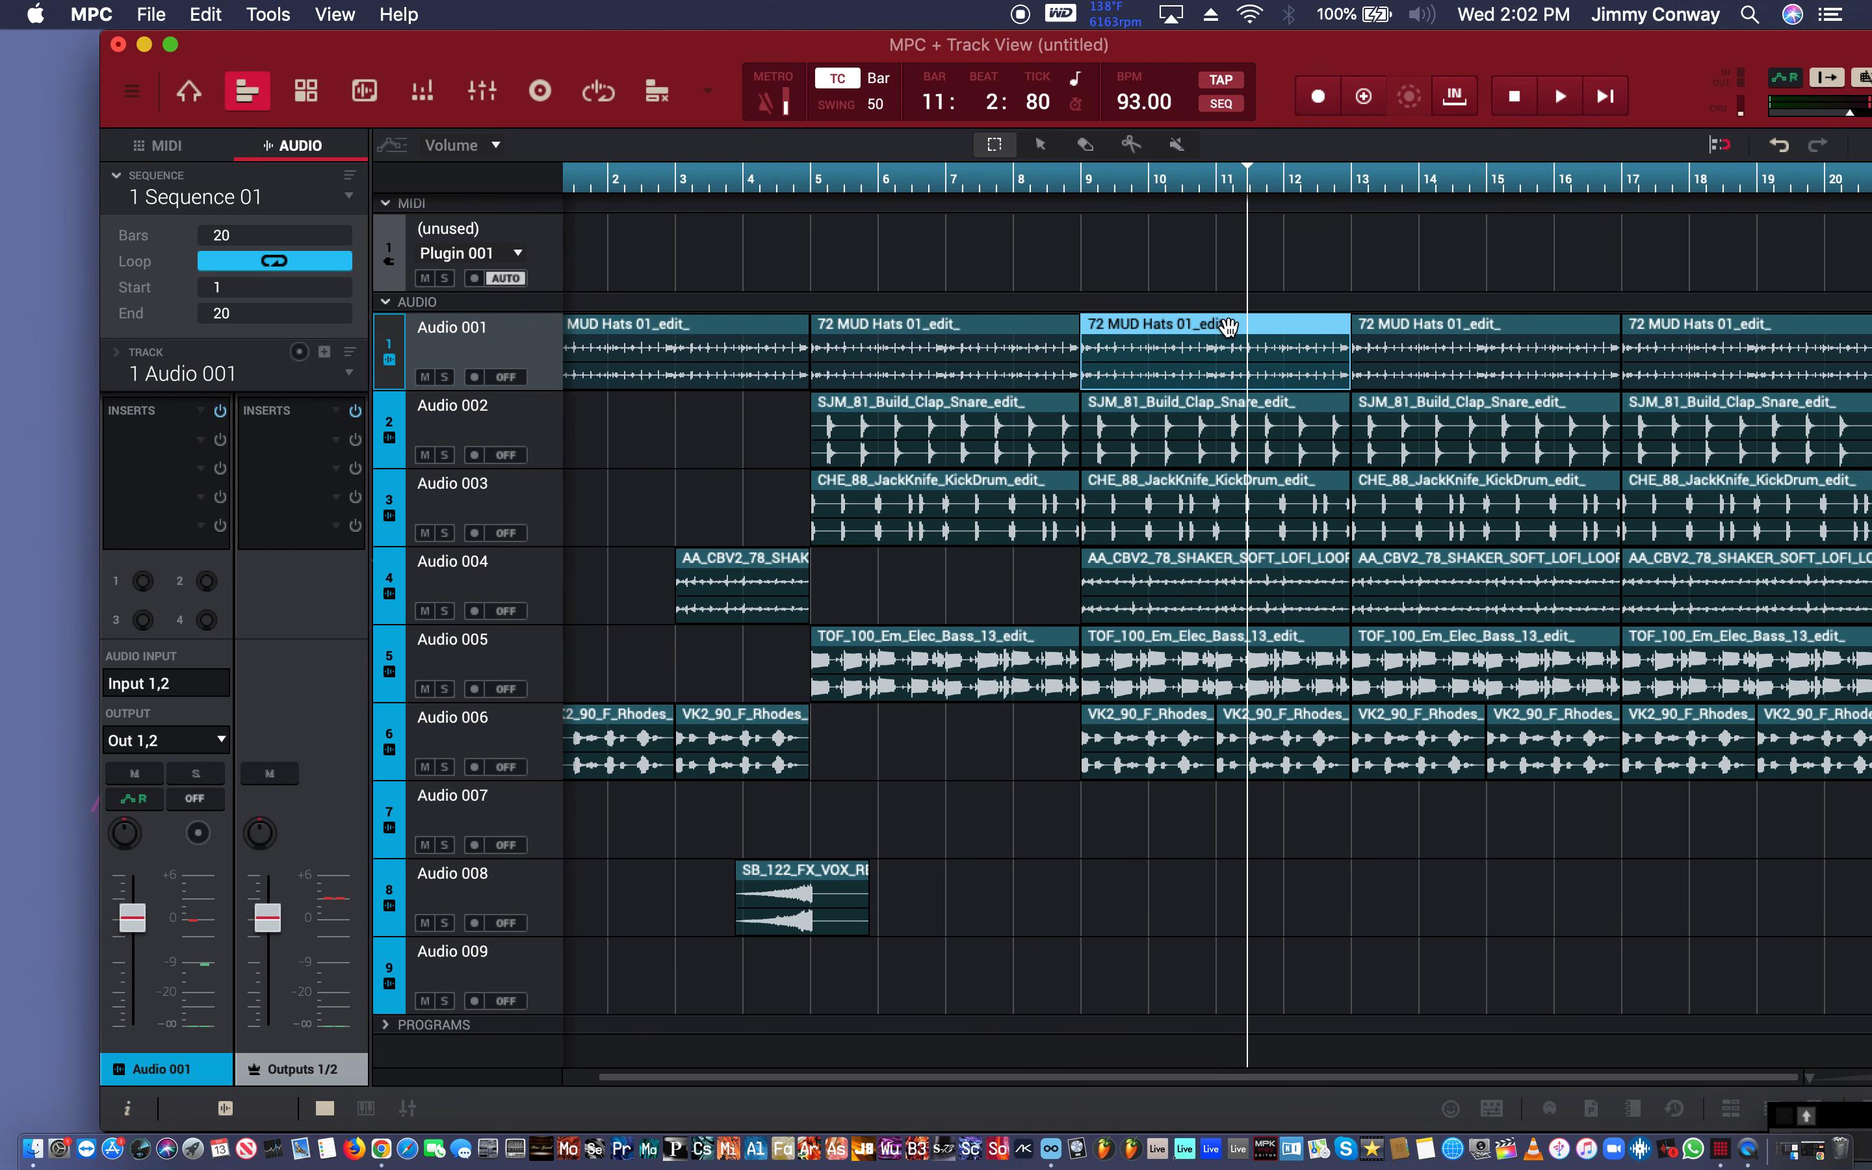
{"action": "key", "text": "Delete"}
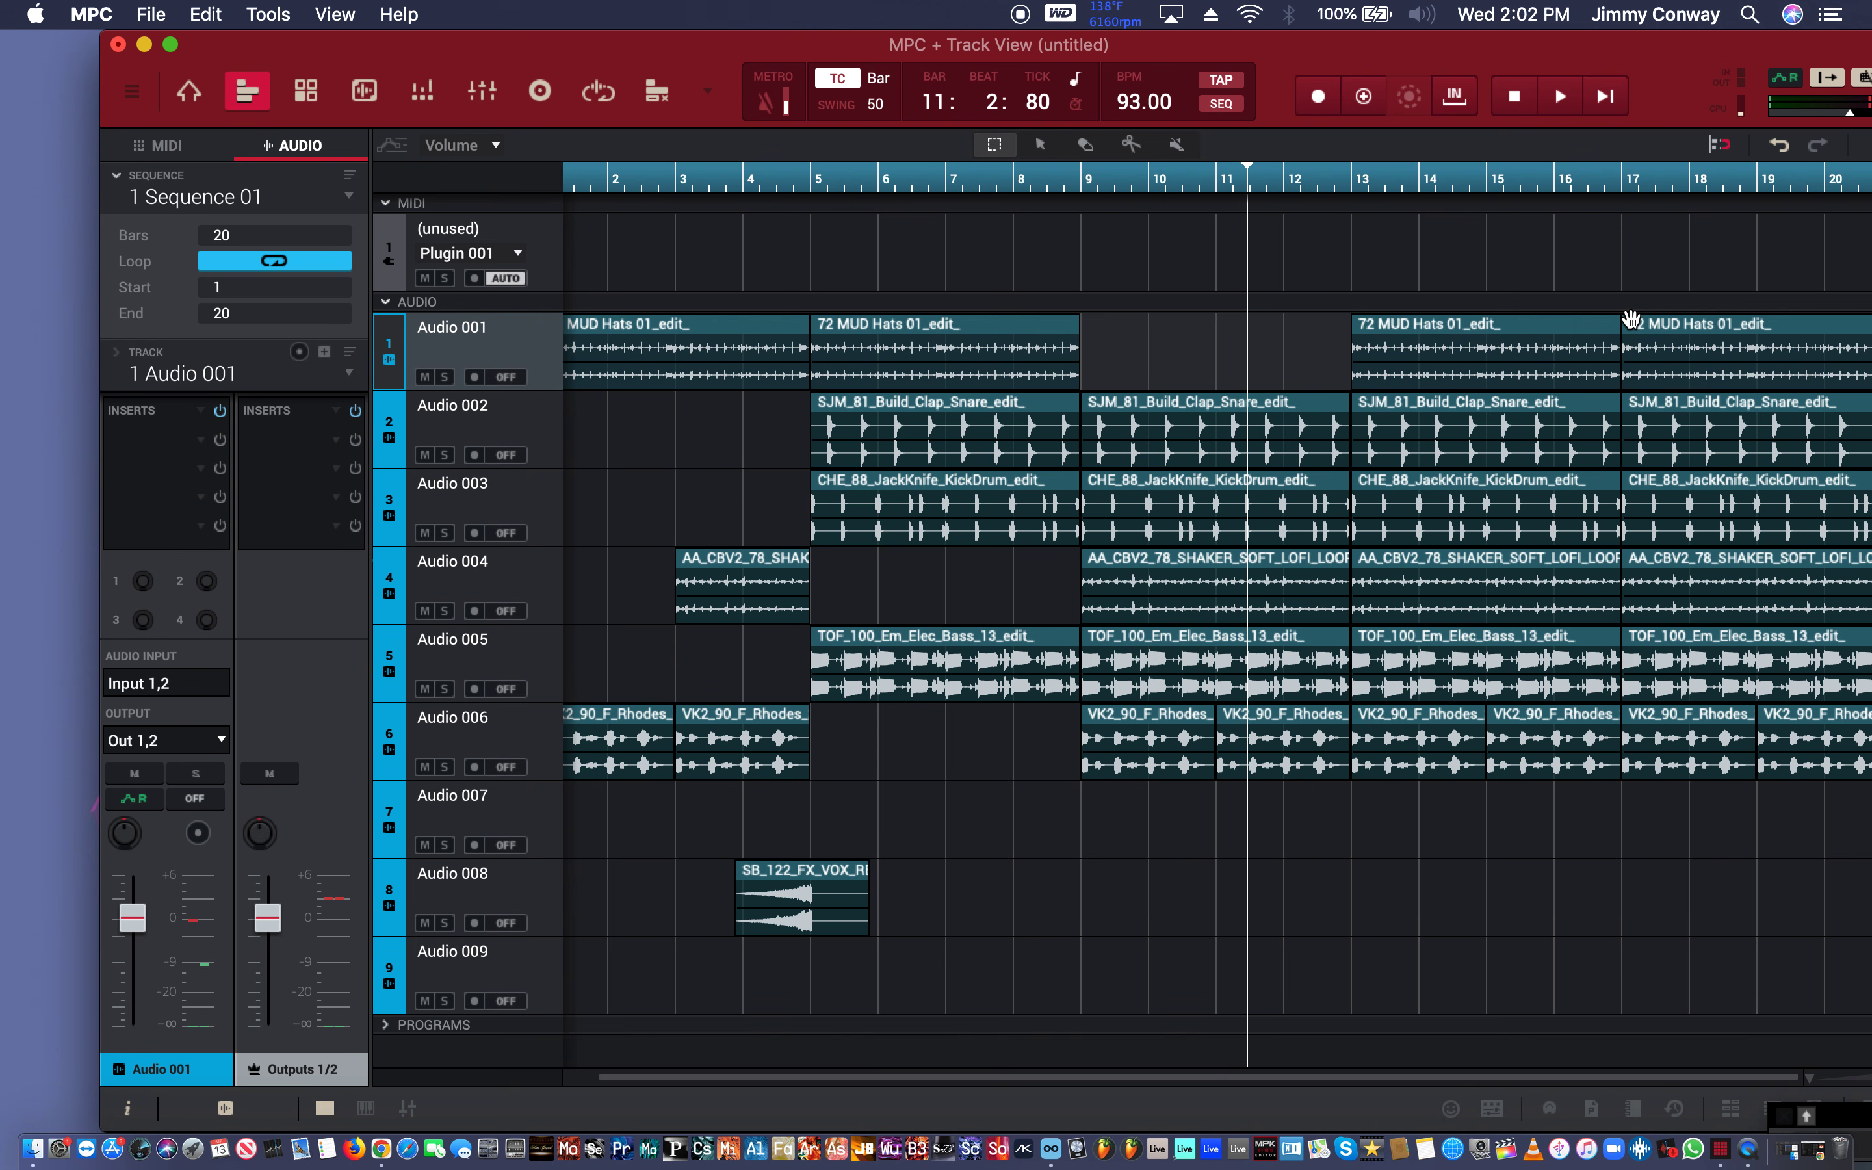
Play the thinned-out arrangement to bar 19 to check the dropouts, then stop.
{"action": "key", "text": "space"}
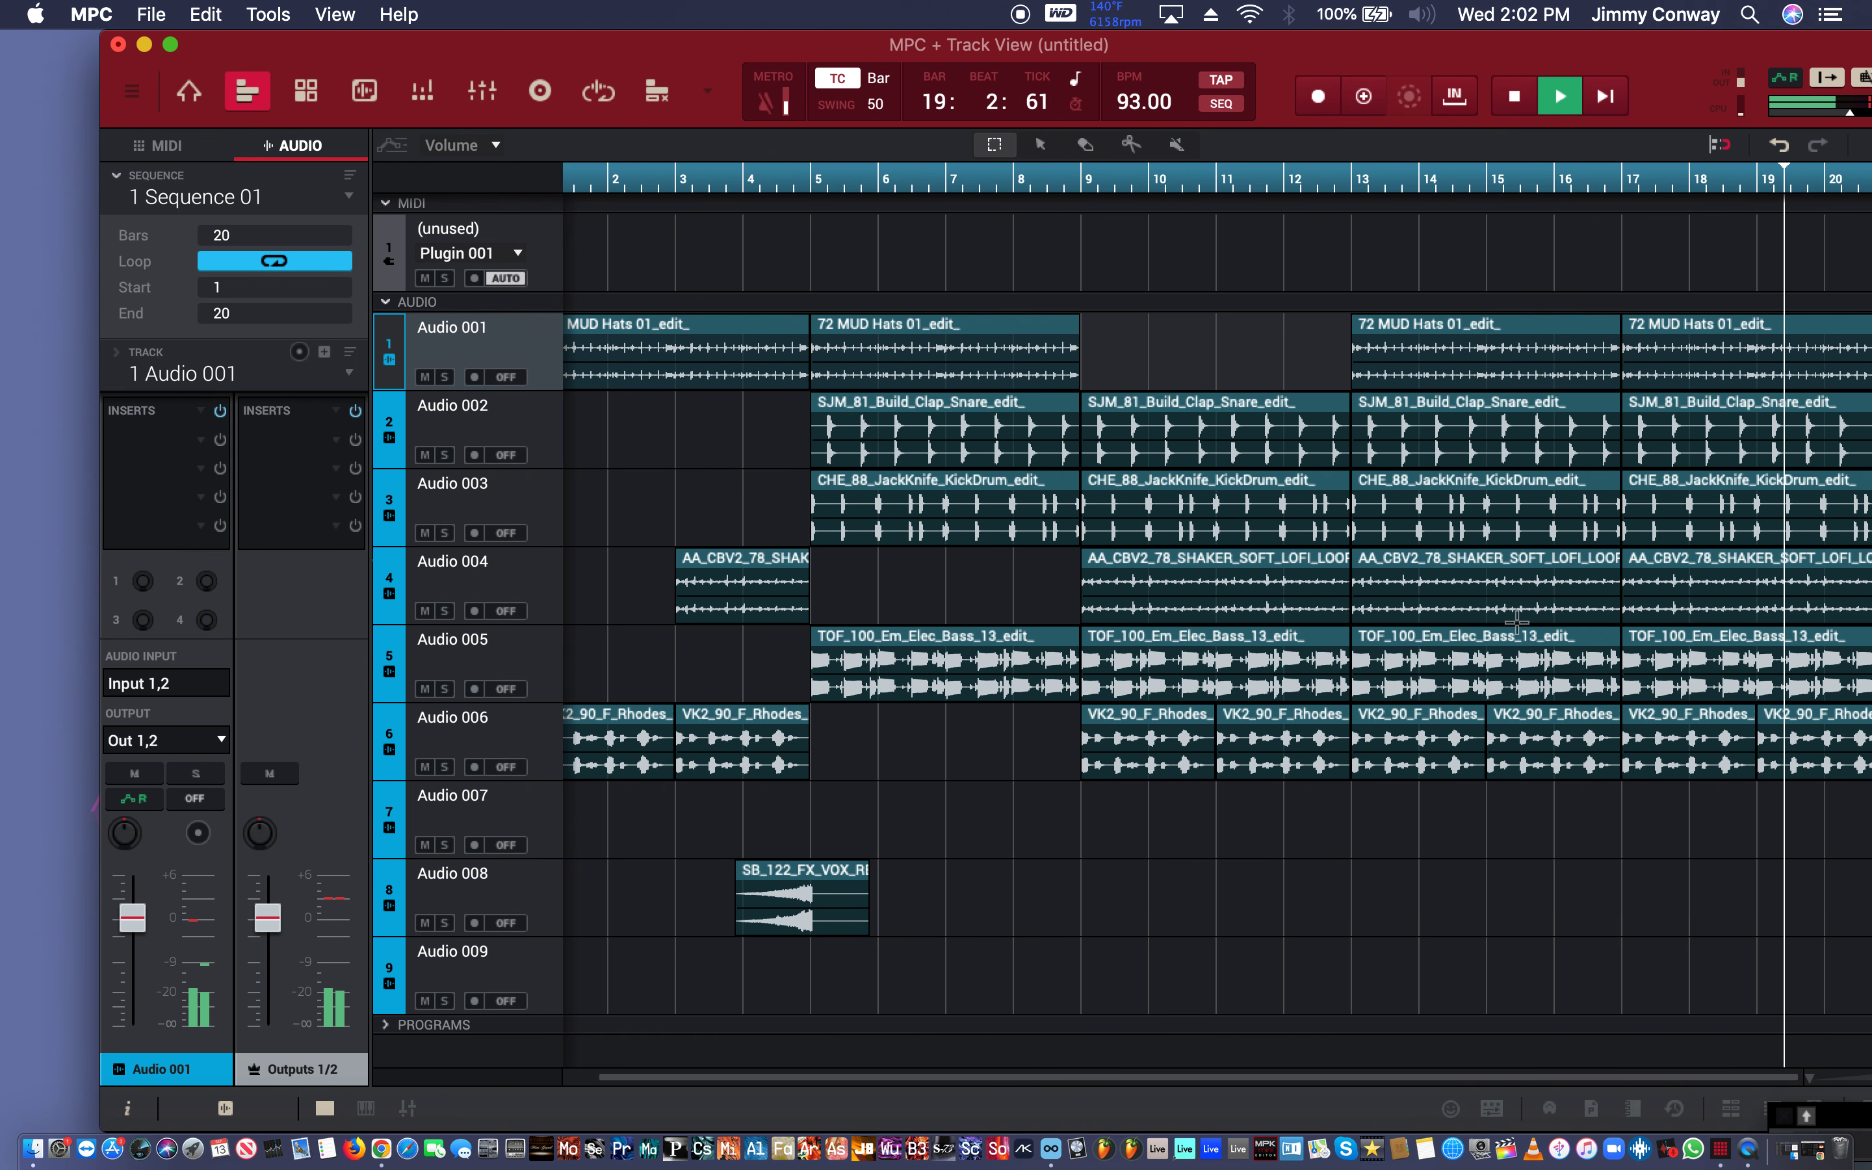
{"action": "key", "text": "space"}
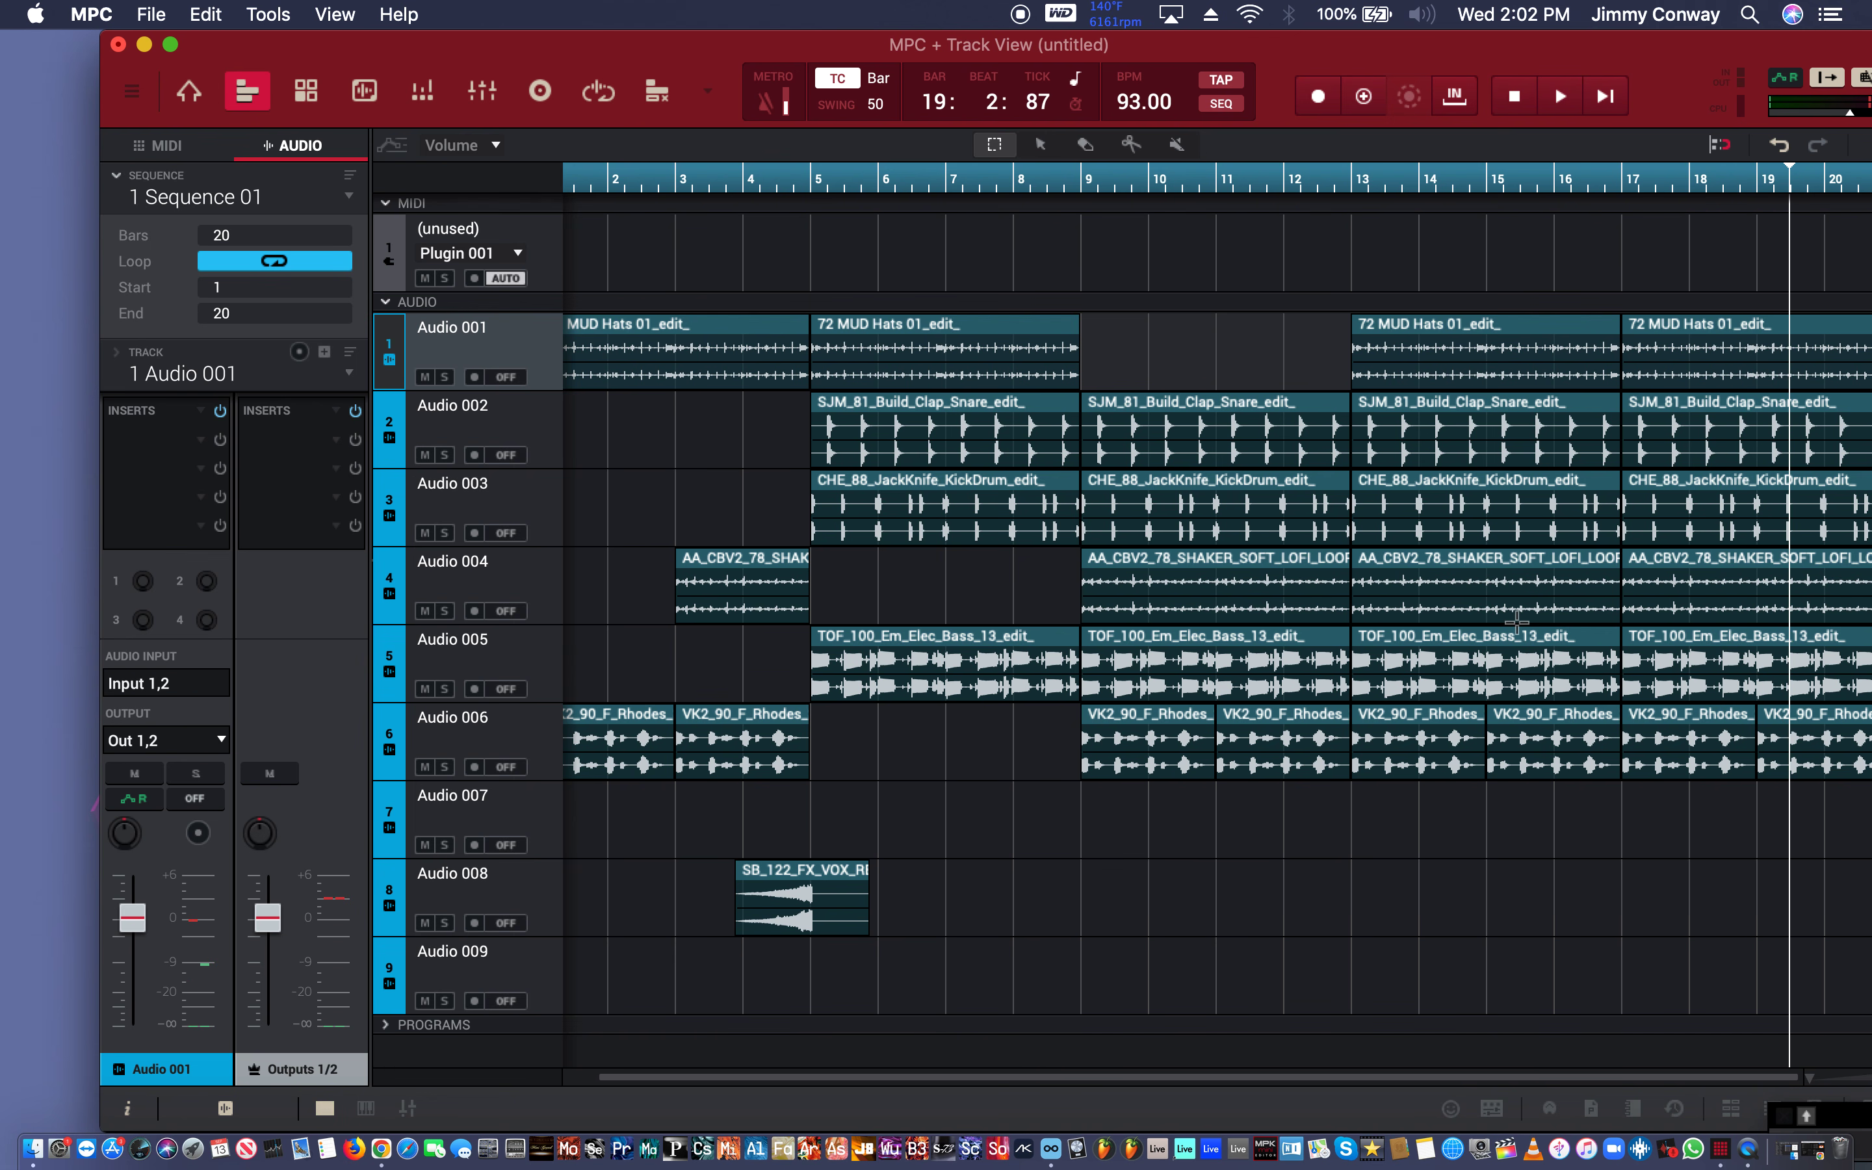